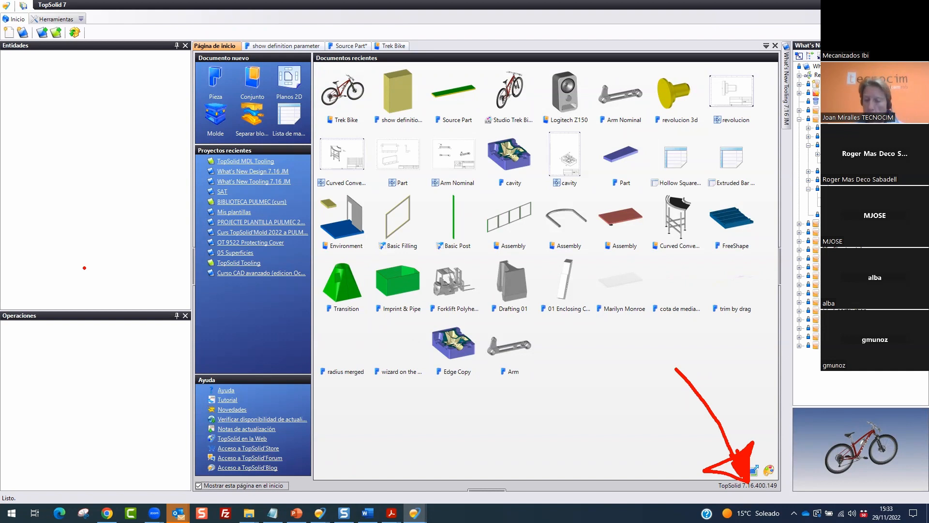
key("Escape")
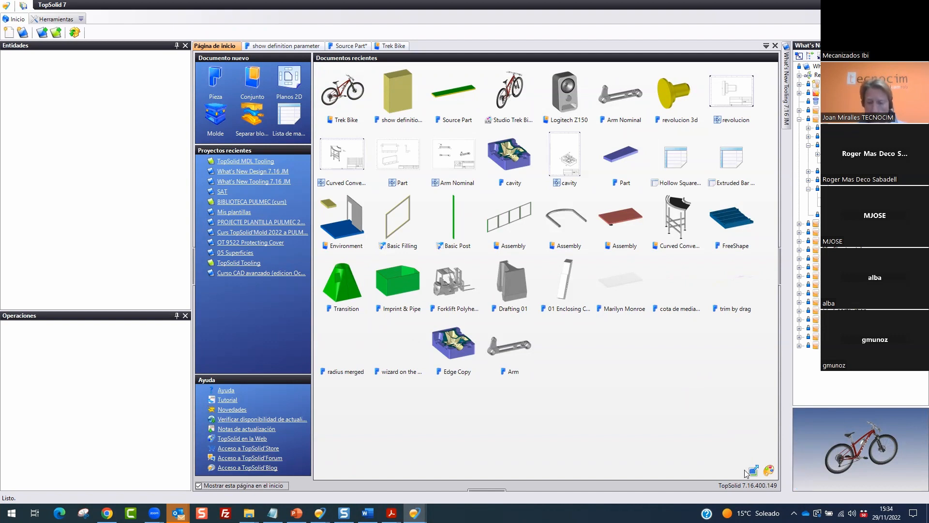
mouse_move(792, 458)
left_mouse_down()
mouse_move(643, 466)
mouse_move(638, 445)
left_mouse_up()
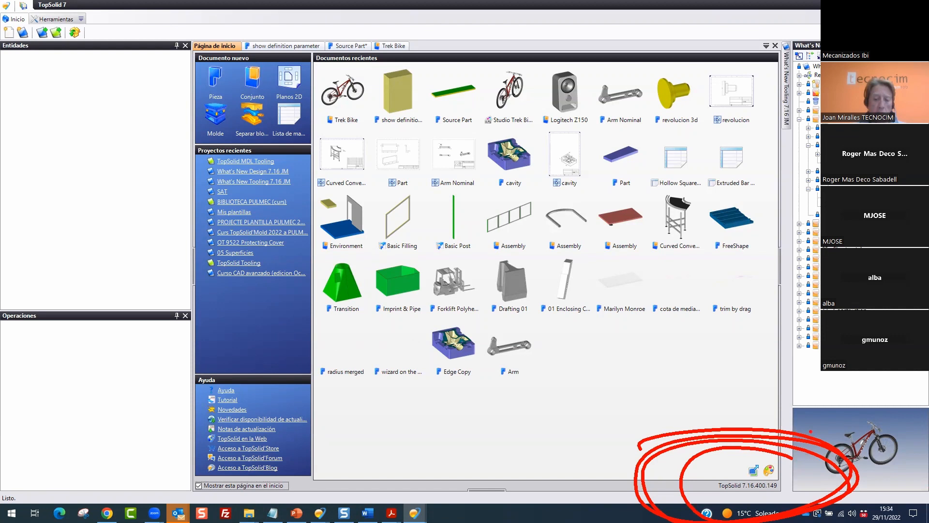
left_click_drag(751, 392, 742, 465)
mouse_move(731, 442)
left_mouse_down()
mouse_move(738, 462)
mouse_move(750, 443)
left_mouse_up()
key("Escape")
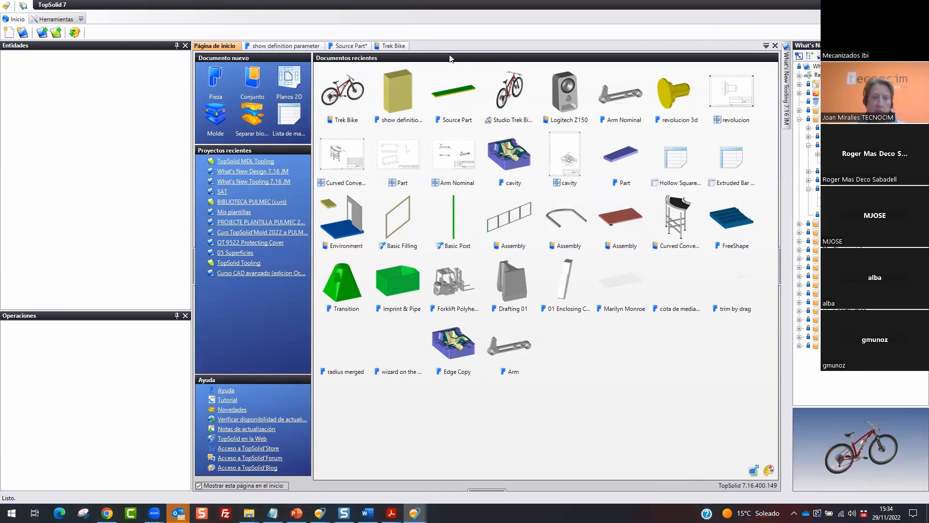
Switch to the Trek Bike assembly, narrow the entity and operation trees, and orbit the bike to a perspective showing all of it
left_click(395, 46)
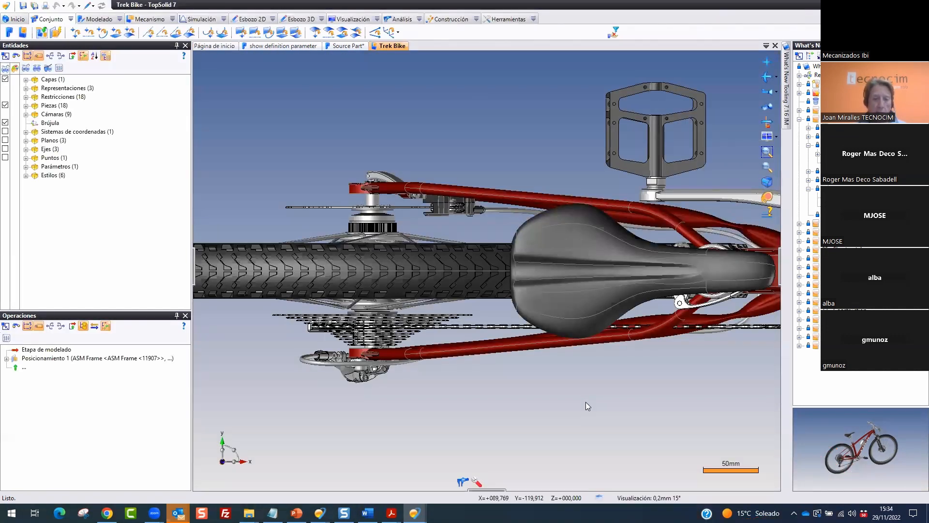
left_click_drag(192, 217, 136, 224)
middle_click_drag(339, 378, 340, 317)
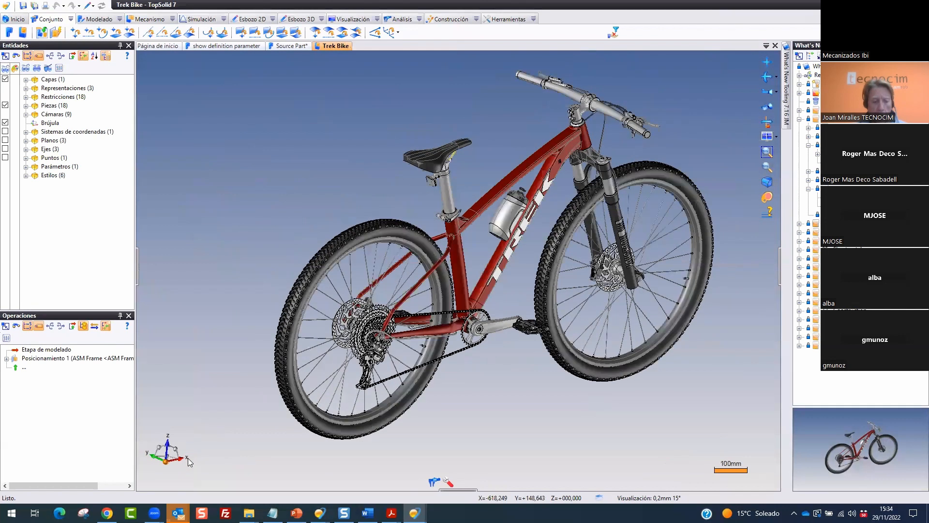
Enlarge the coordinate compass in the bike's 3D view and reduce it to a medium size
mouse_move(188, 455)
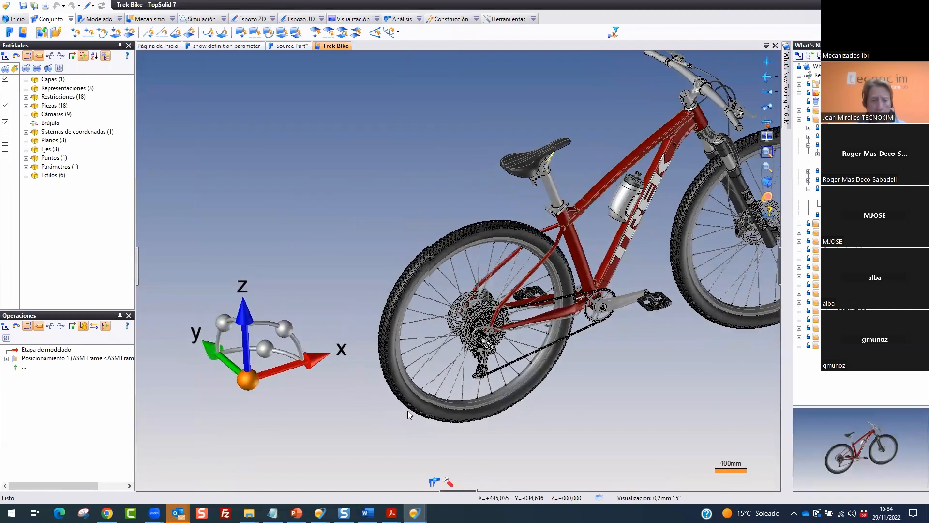
mouse_move(305, 238)
left_mouse_down()
mouse_move(147, 261)
mouse_move(373, 402)
mouse_move(143, 178)
left_mouse_up()
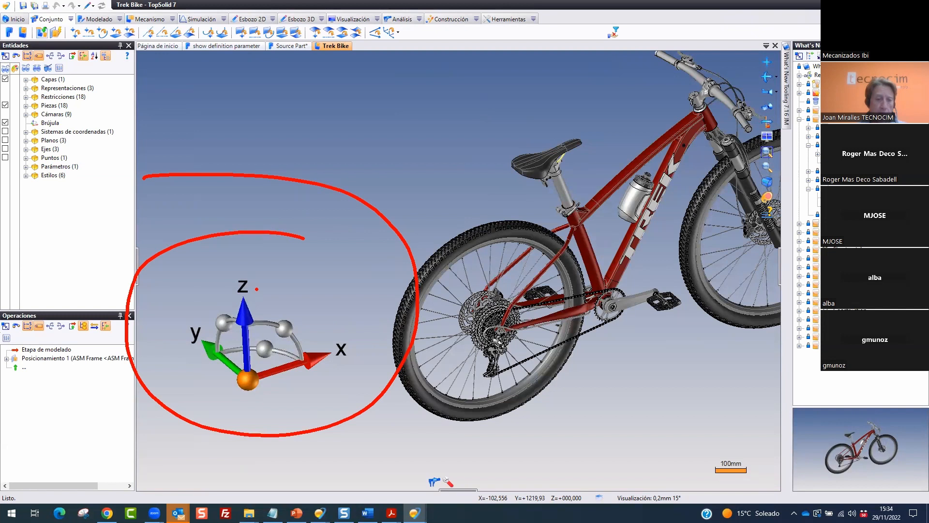
mouse_move(318, 261)
left_mouse_down()
mouse_move(203, 234)
mouse_move(363, 298)
left_mouse_up()
mouse_move(351, 339)
left_mouse_down()
mouse_move(327, 400)
mouse_move(321, 339)
mouse_move(198, 317)
mouse_move(261, 339)
left_mouse_up()
key("Escape")
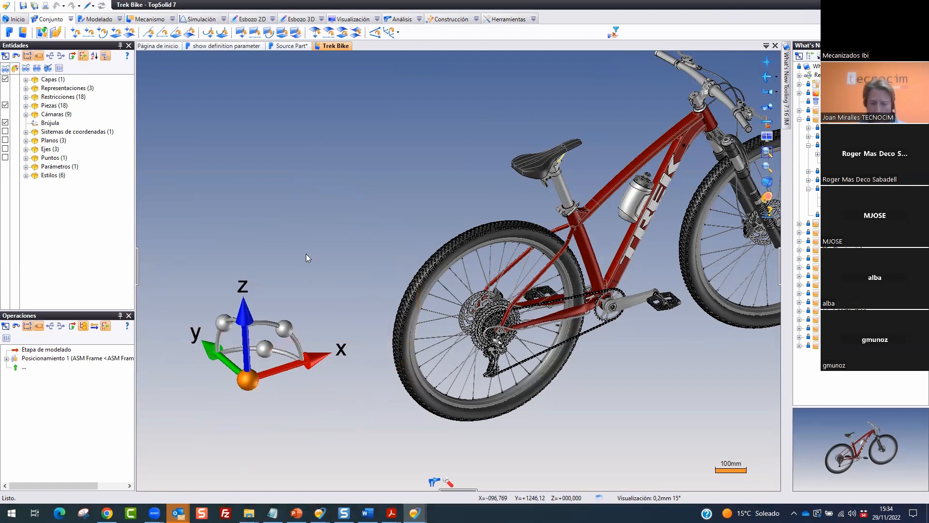
middle_click_drag(317, 274, 314, 257)
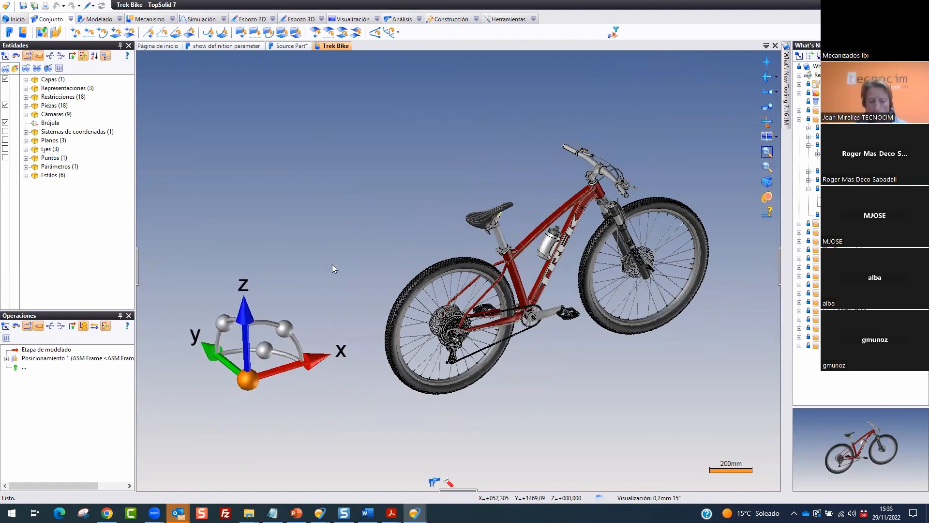
left_click_drag(319, 356, 186, 442)
left_click_drag(251, 413, 234, 378)
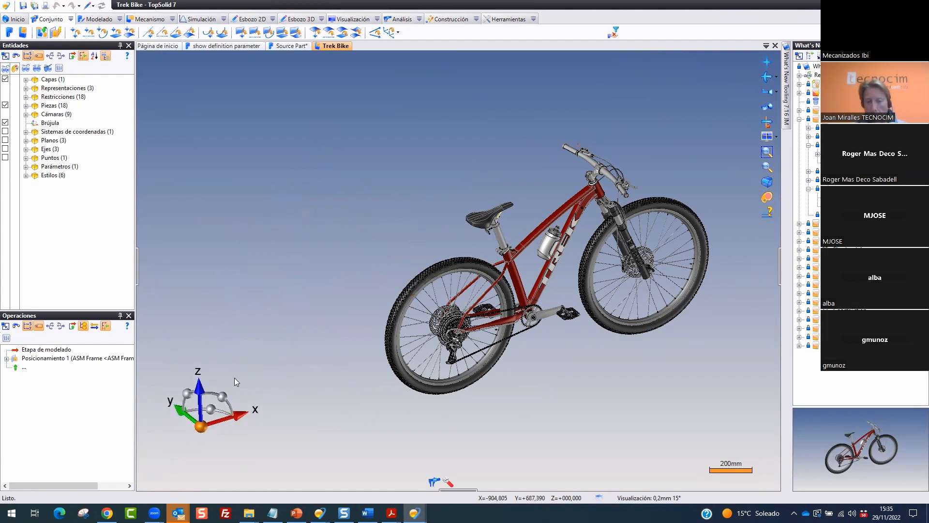
Turn on the rotation mode that keeps the Z axis vertical and orbit the bike with it
mouse_move(784, 102)
left_mouse_down()
mouse_move(743, 148)
mouse_move(794, 109)
left_mouse_up()
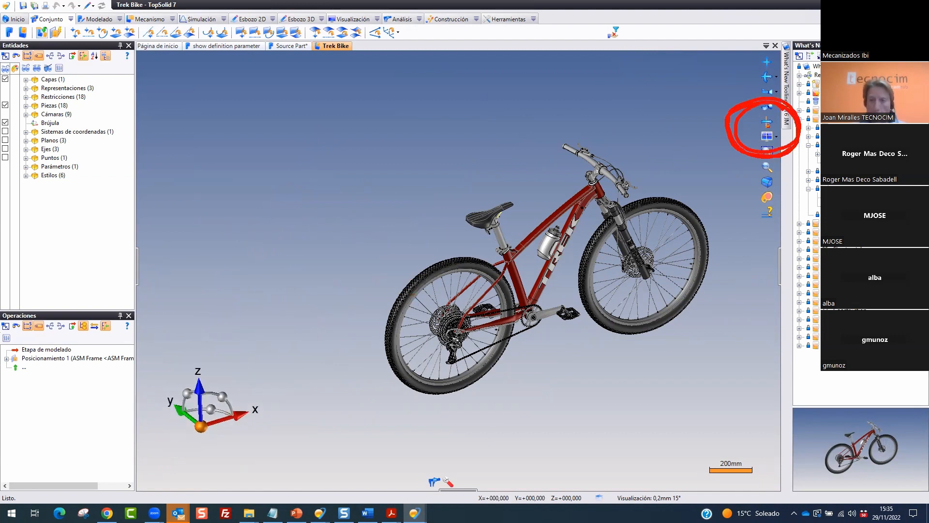
left_click(768, 123)
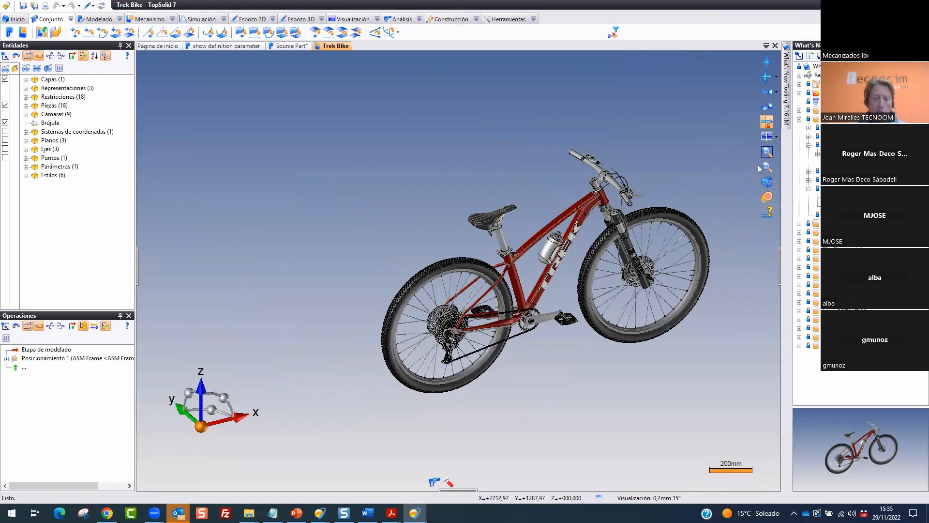
left_click_drag(776, 101, 779, 84)
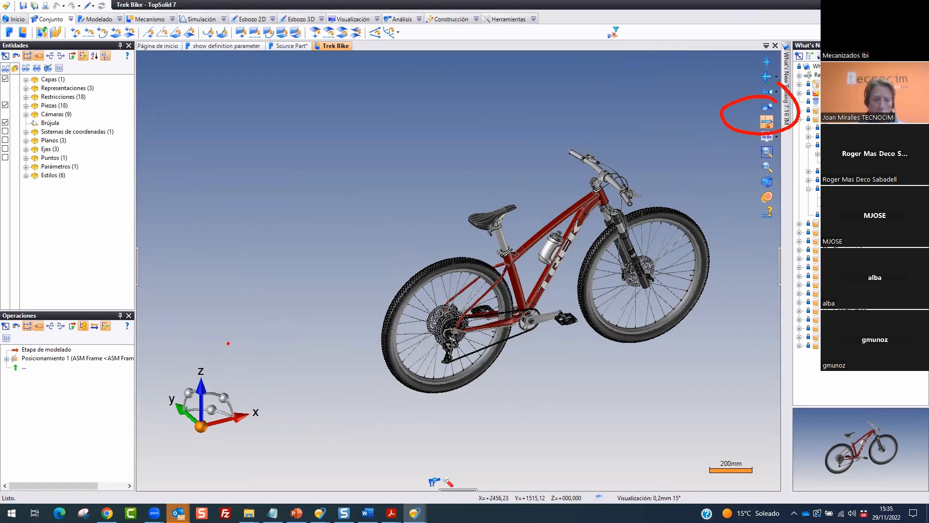
mouse_move(207, 346)
left_mouse_down()
mouse_move(184, 409)
mouse_move(202, 448)
mouse_move(194, 357)
left_mouse_up()
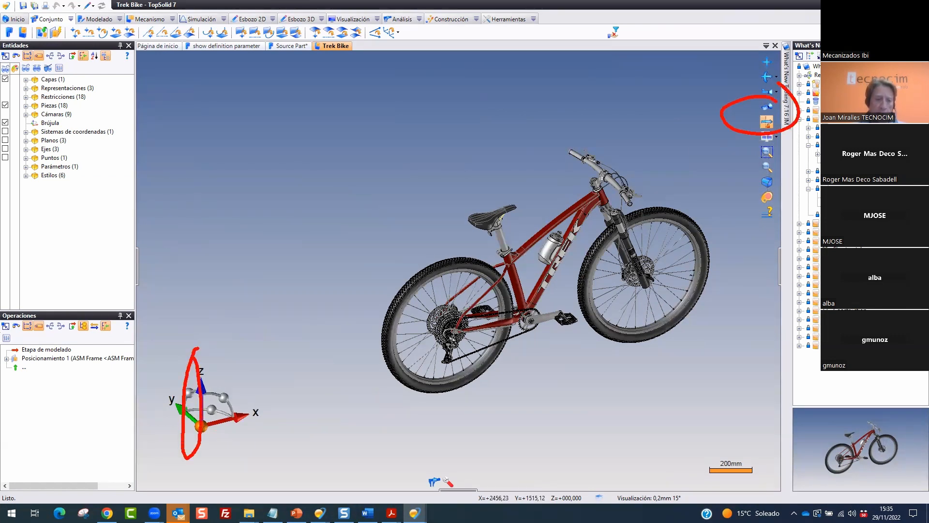
key("Escape")
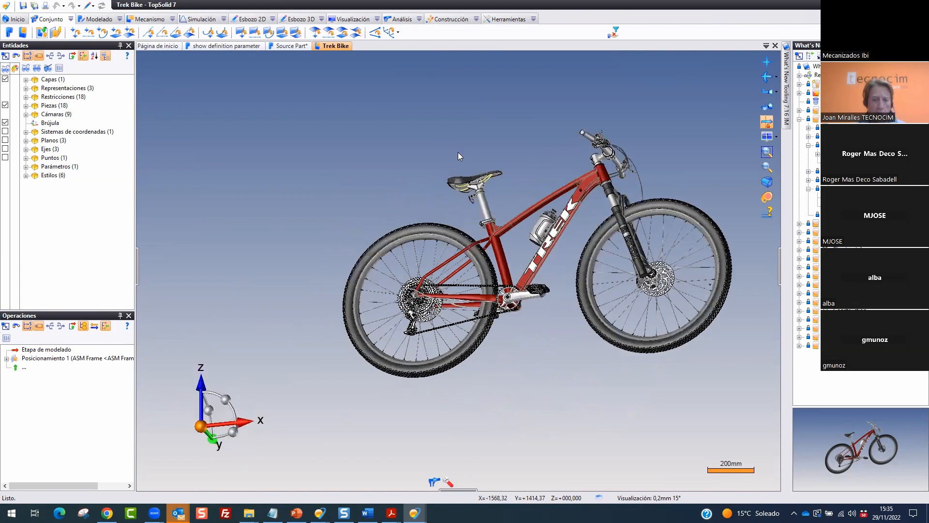
mouse_move(207, 362)
left_mouse_down()
mouse_move(193, 375)
mouse_move(206, 426)
mouse_move(206, 364)
left_mouse_up()
mouse_move(195, 453)
left_mouse_down()
mouse_move(235, 102)
mouse_move(250, 215)
left_mouse_up()
key("Escape")
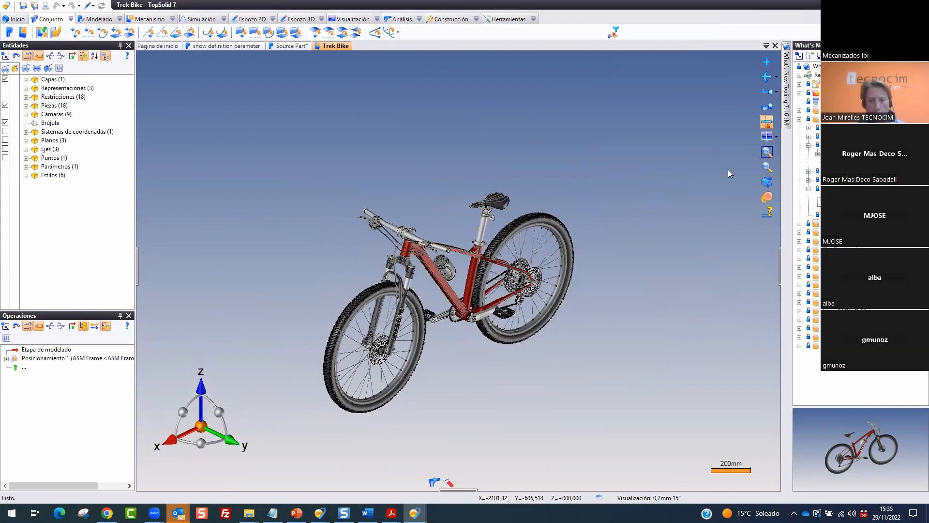
left_click(766, 122)
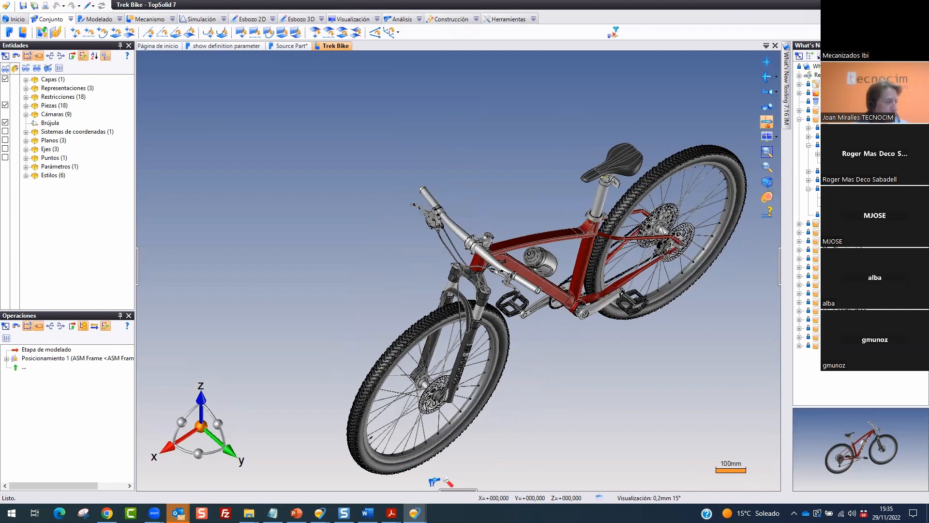
Switch to the show definition parameter document and hide entities and definitions in the operations tree
left_click(255, 46)
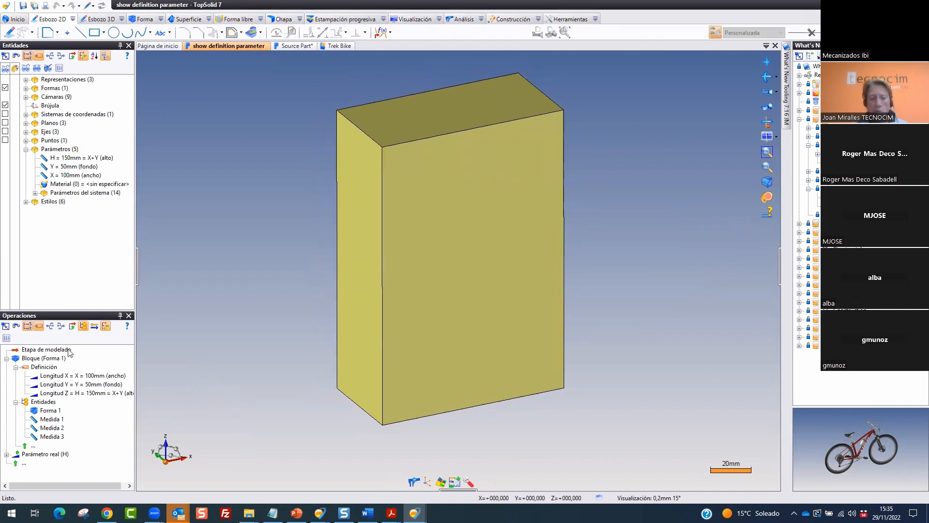
left_click(84, 327)
left_click(38, 326)
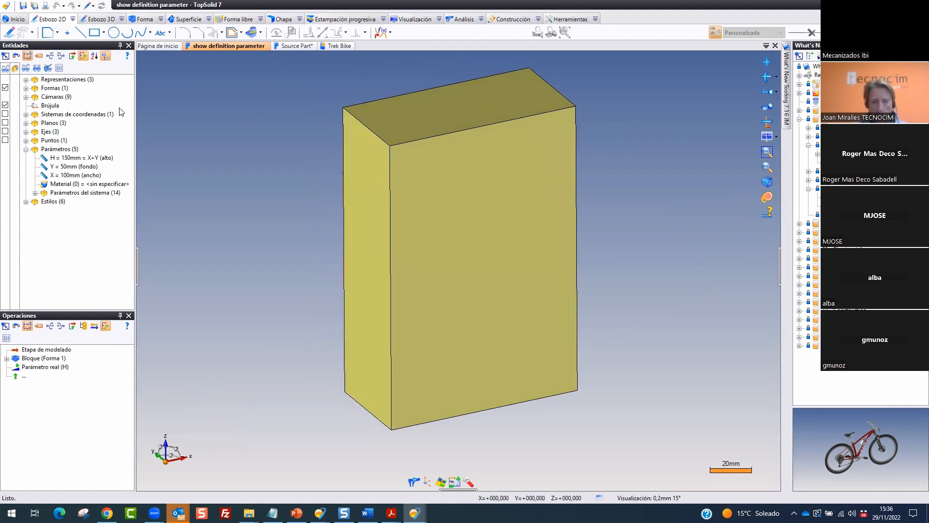
Highlight the Y, X and H parameters in the entity tree and display the block's dimensions on the model
left_click(76, 167)
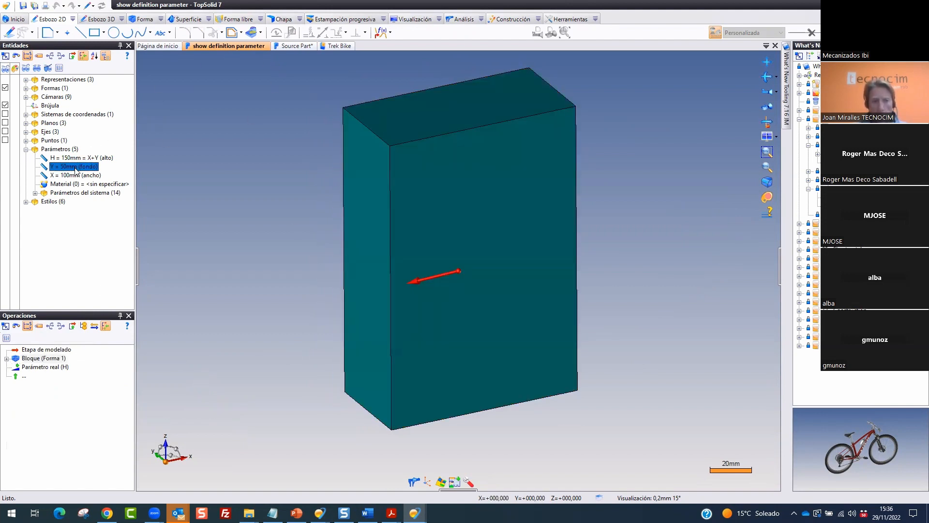
left_click(83, 175)
left_click(82, 158)
left_click(82, 167)
left_click(85, 177)
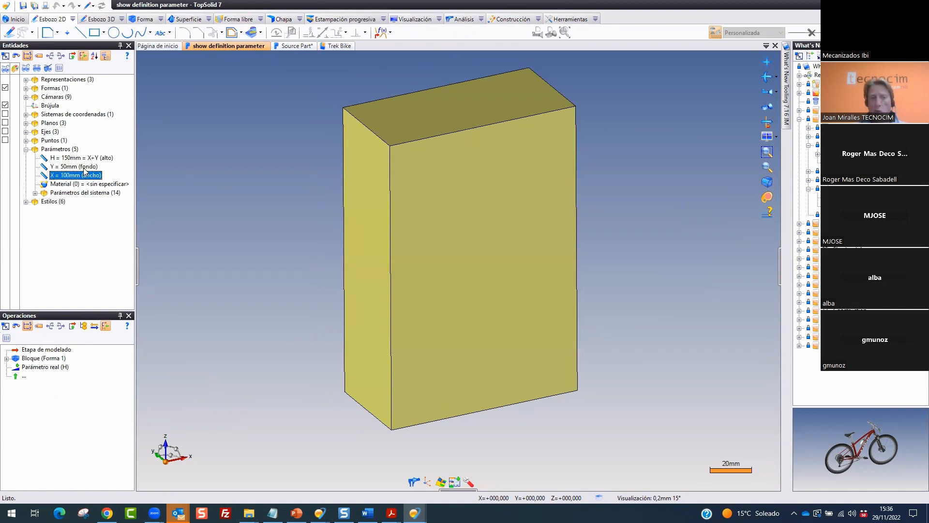
left_click(484, 248)
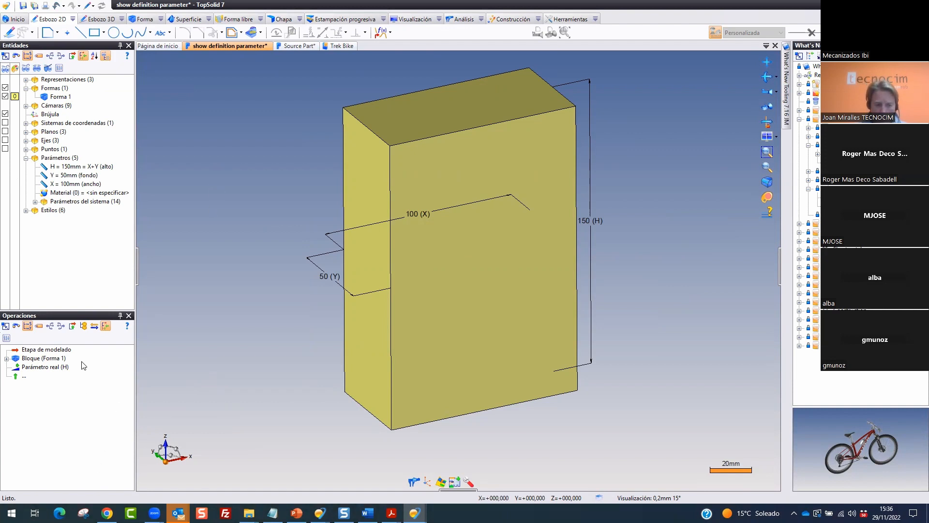
Expand the Bloque (Forma 1) operation and show its entities in the operations tree
left_click(7, 358)
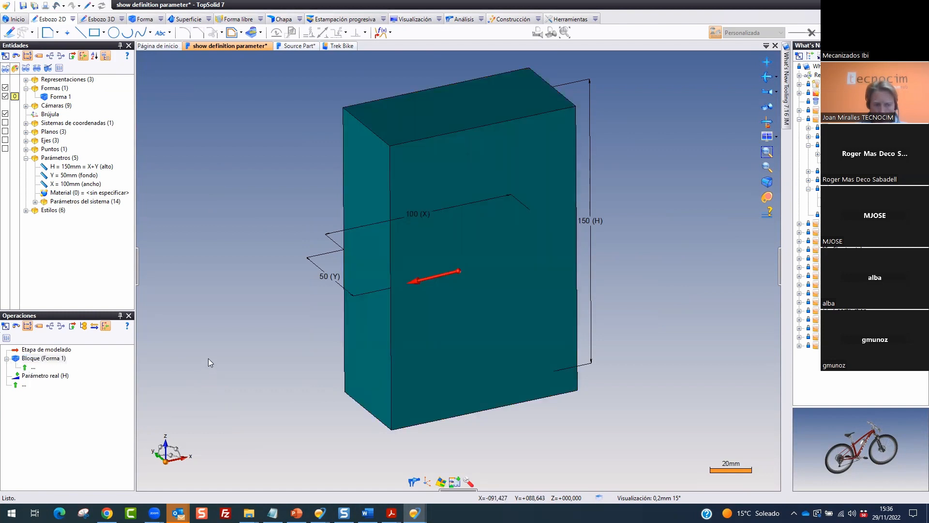
left_click(95, 326)
left_click_drag(76, 336, 89, 318)
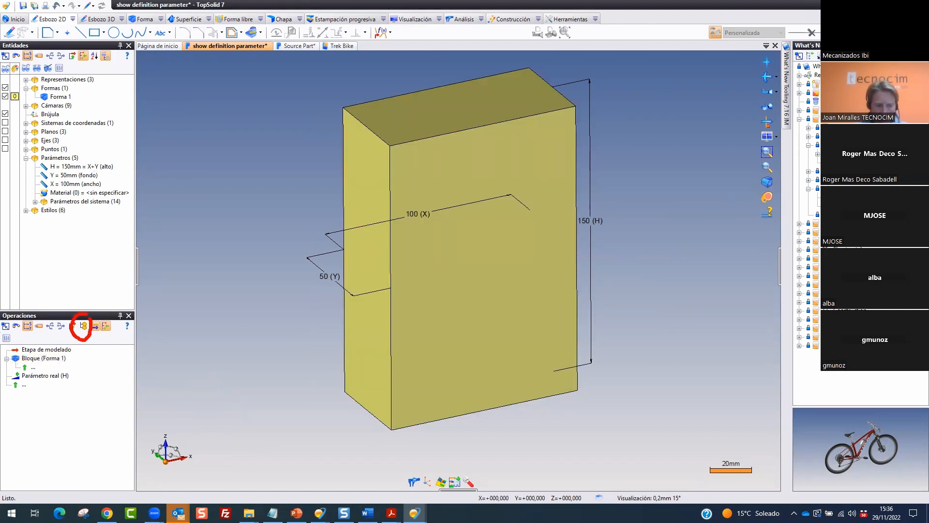
left_click(85, 327)
double_click(51, 368)
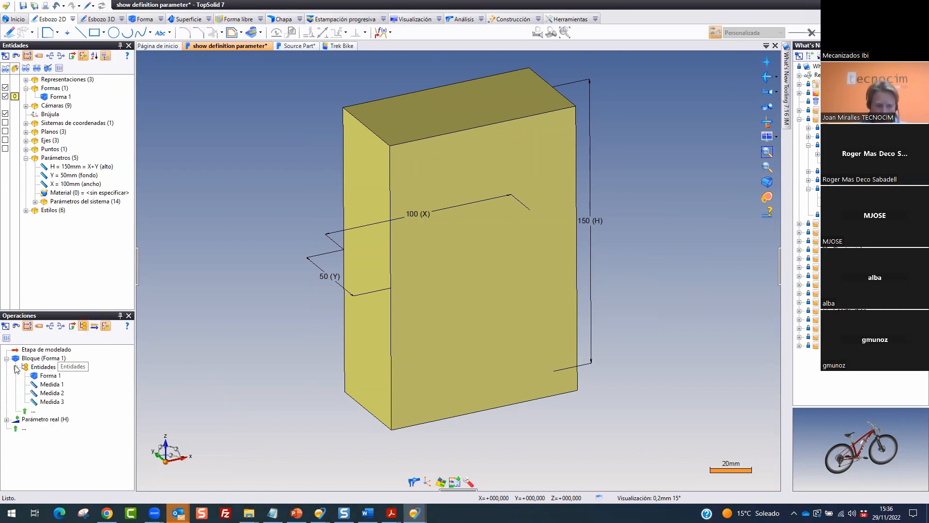
left_click_drag(18, 361, 73, 408, "ctrl")
key("Escape")
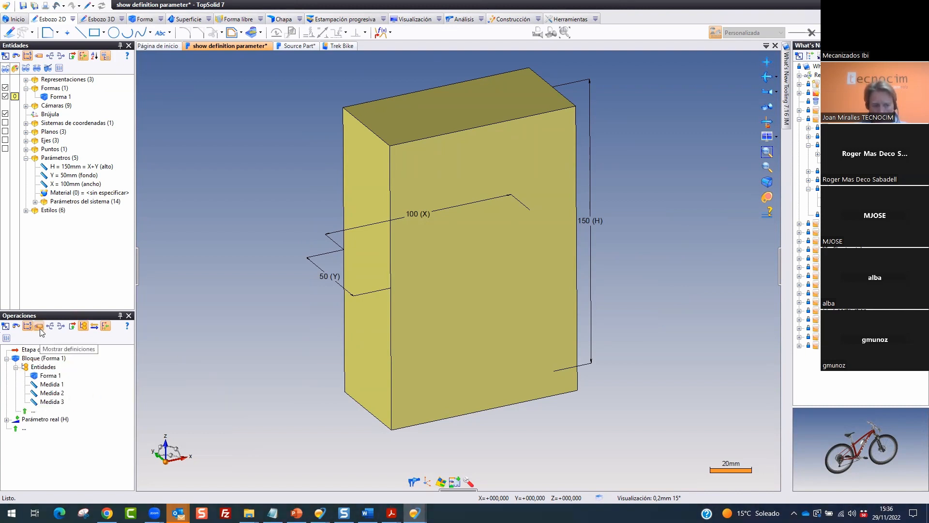
Show the definitions in the operations tree, expand the block's Definición node and widen the tree to fit its length parameters
mouse_move(38, 308)
left_mouse_down("ctrl")
mouse_move(28, 348)
mouse_move(100, 352)
mouse_move(45, 306)
left_mouse_up("ctrl")
key("Escape")
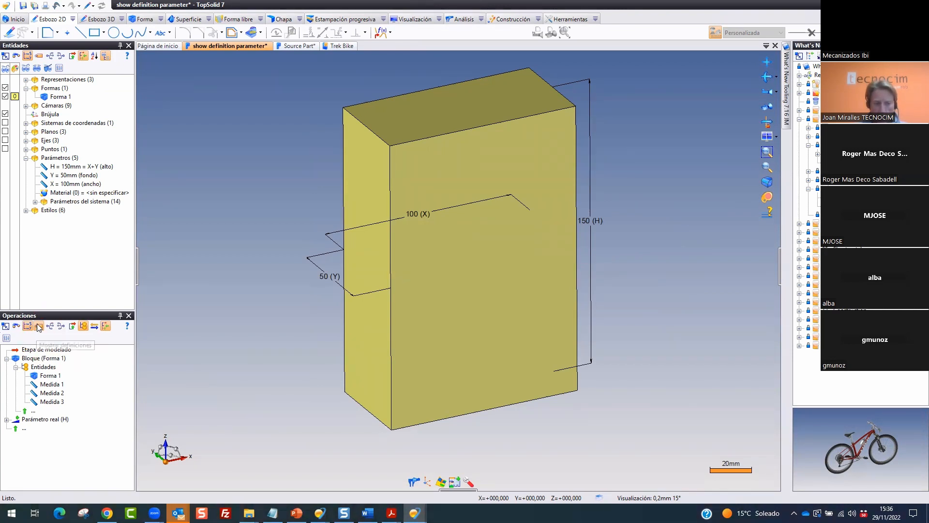
left_click(39, 326)
left_click(16, 367)
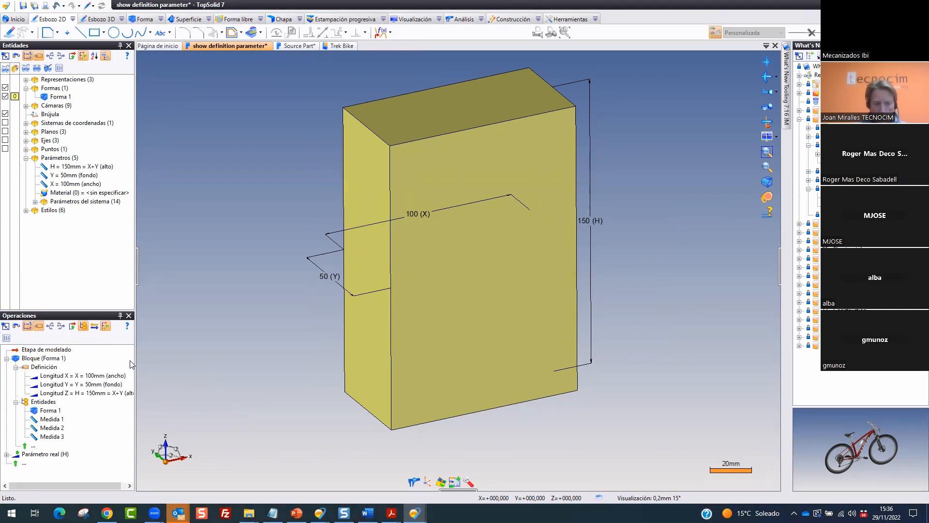
left_click_drag(135, 357, 170, 357)
left_click_drag(22, 364, 173, 402)
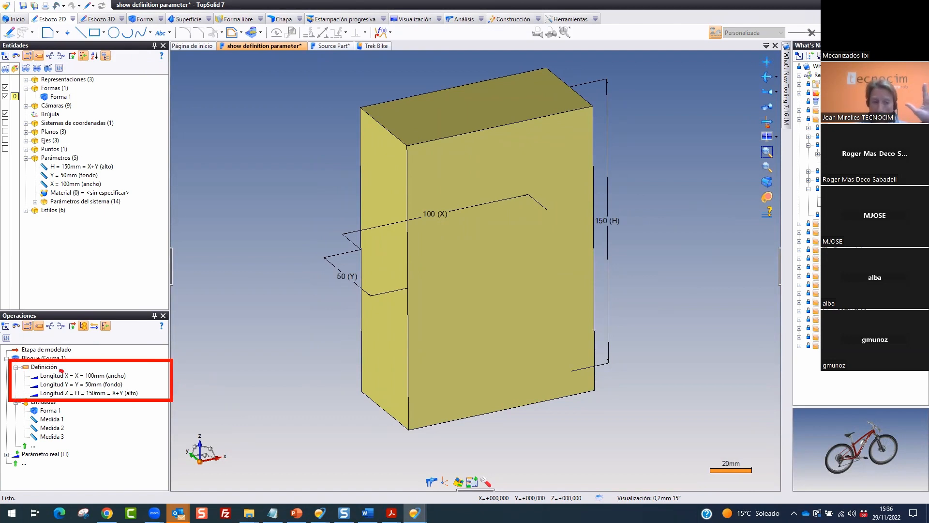
left_click_drag(33, 369, 29, 387)
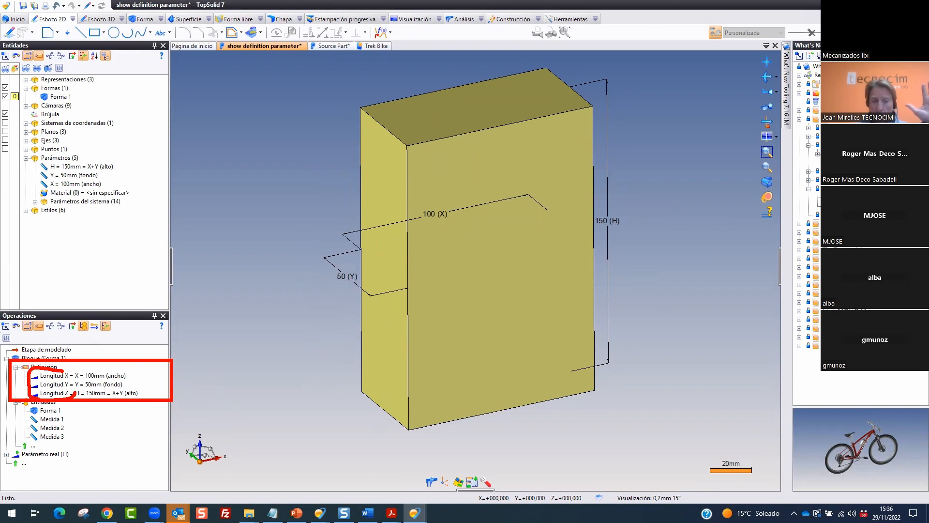
left_click_drag(122, 375, 185, 325)
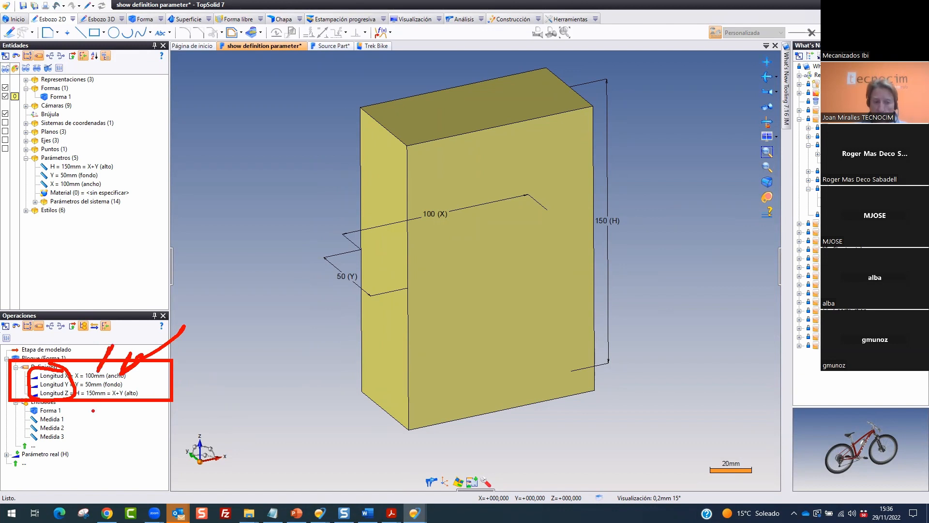
key("Escape")
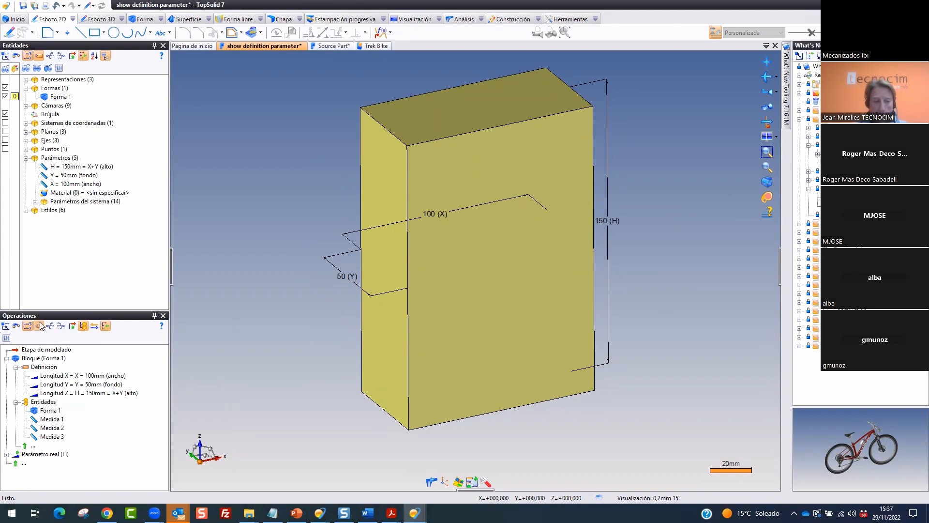
left_click_drag(31, 322, 41, 315)
mouse_move(141, 376)
left_mouse_down()
mouse_move(71, 422)
mouse_move(117, 342)
left_mouse_up()
key("Escape")
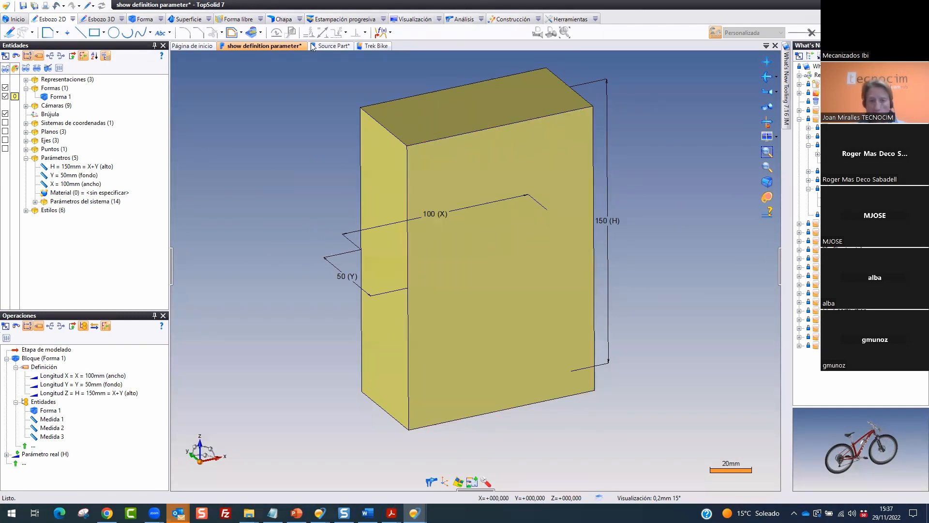
Locate the show definition parameter document in the project tree
right_click(285, 46)
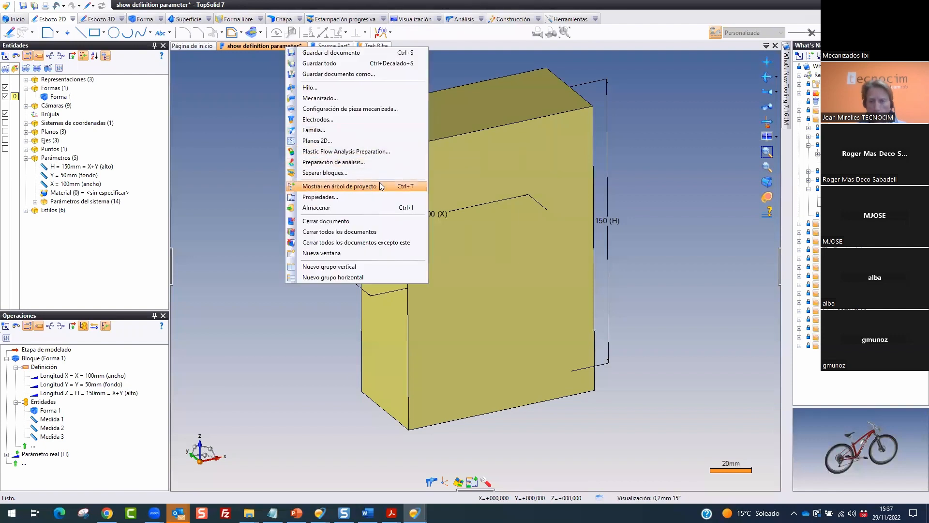
left_click(339, 184)
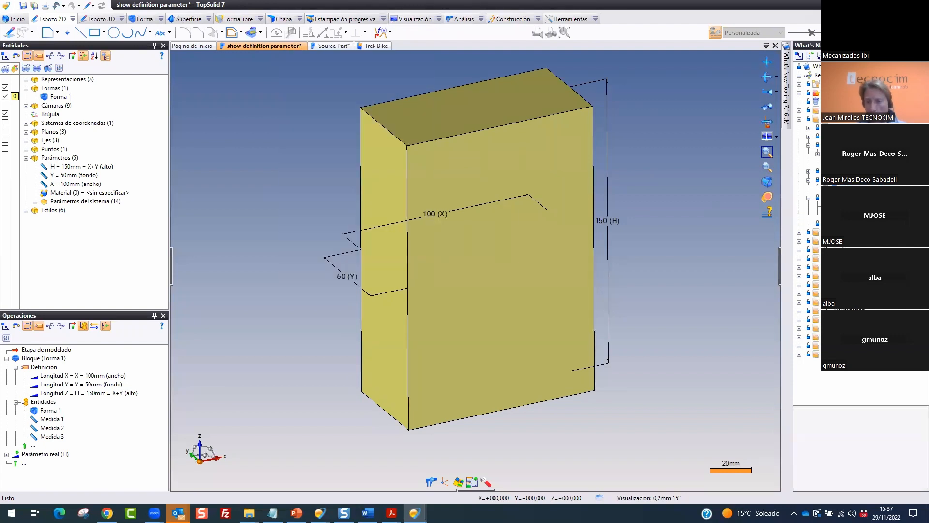
Create a new part document in the project from the blank template (Plantilla en blanco)
right_click(816, 173)
left_click(816, 90)
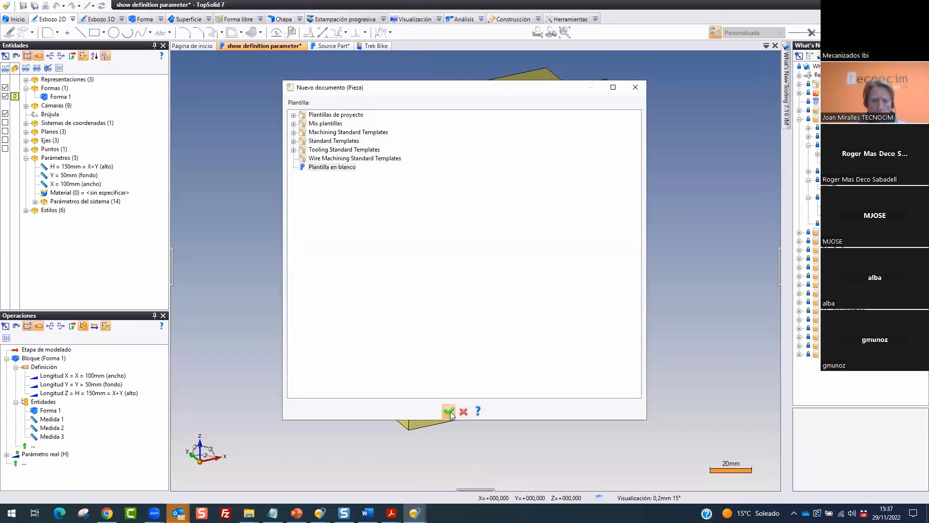
left_click(448, 412)
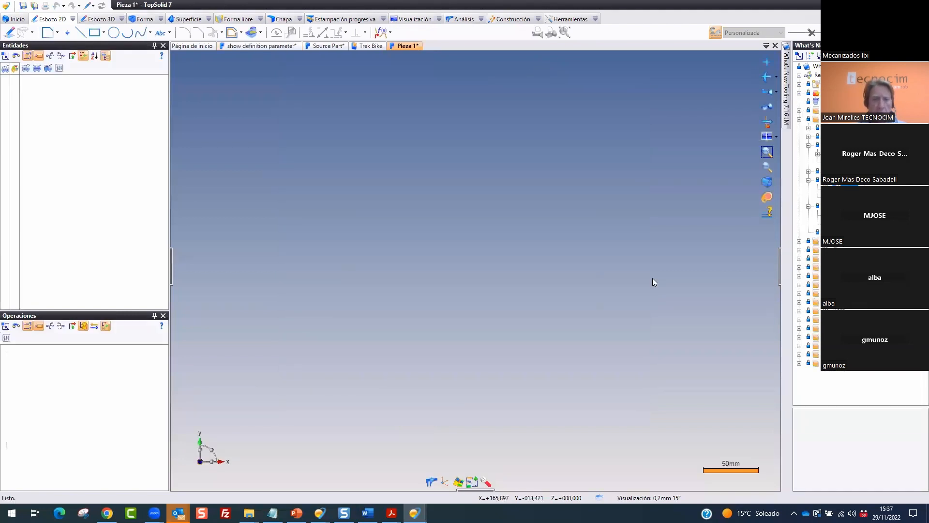
Copy the Y (fondo) and X (ancho) parameters from the show definition parameter document
left_click(283, 45)
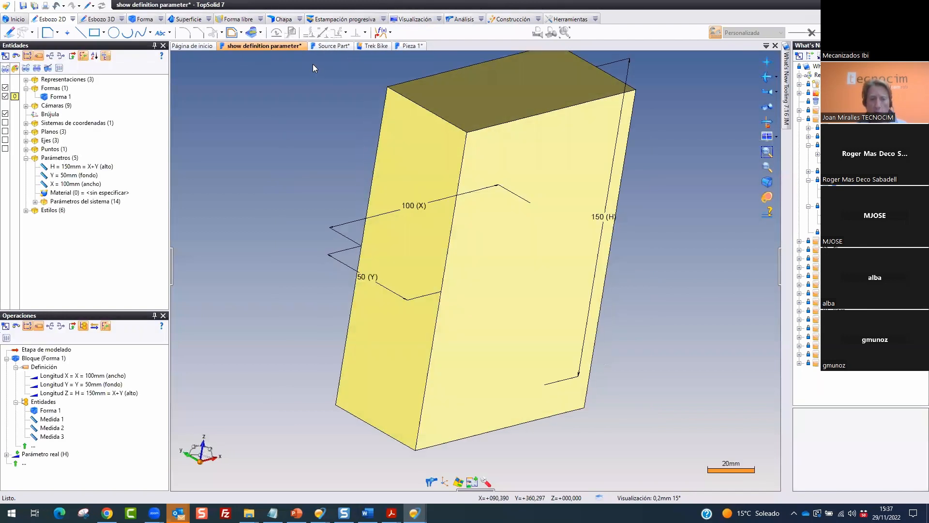
left_click(86, 176)
left_click(90, 184, "ctrl")
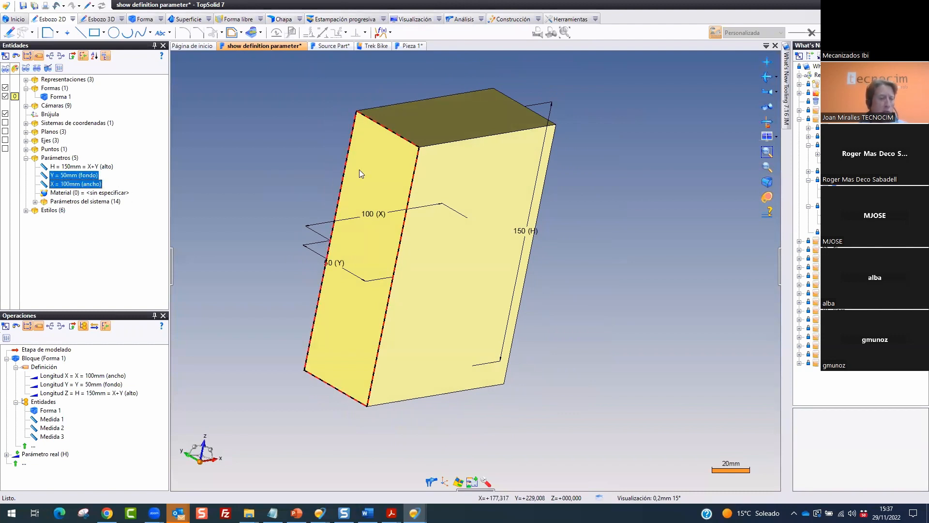
right_click(77, 186)
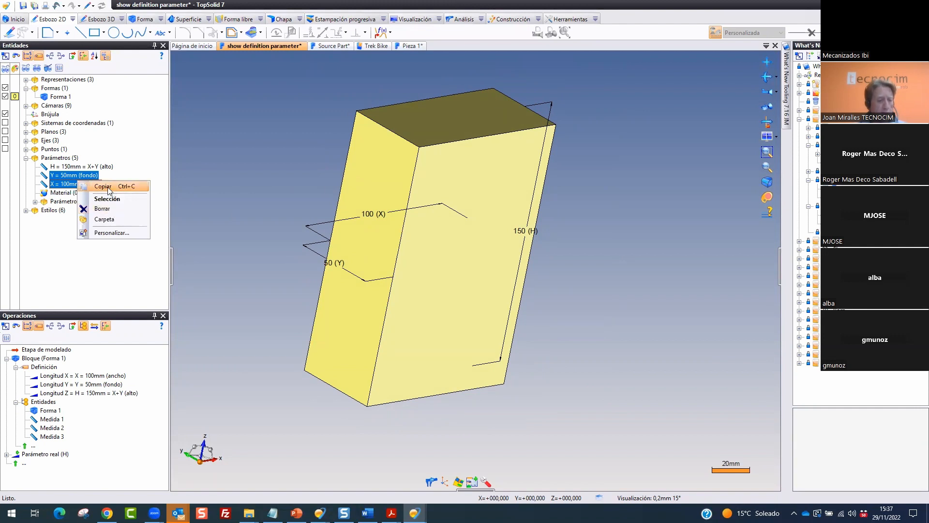
mouse_move(139, 180)
left_mouse_down()
mouse_move(90, 194)
mouse_move(145, 180)
left_mouse_up()
mouse_move(173, 148)
left_mouse_down()
mouse_move(211, 263)
mouse_move(169, 127)
left_mouse_up()
key("Escape")
left_click(97, 185, "ctrl")
right_click(92, 187)
left_click(112, 193)
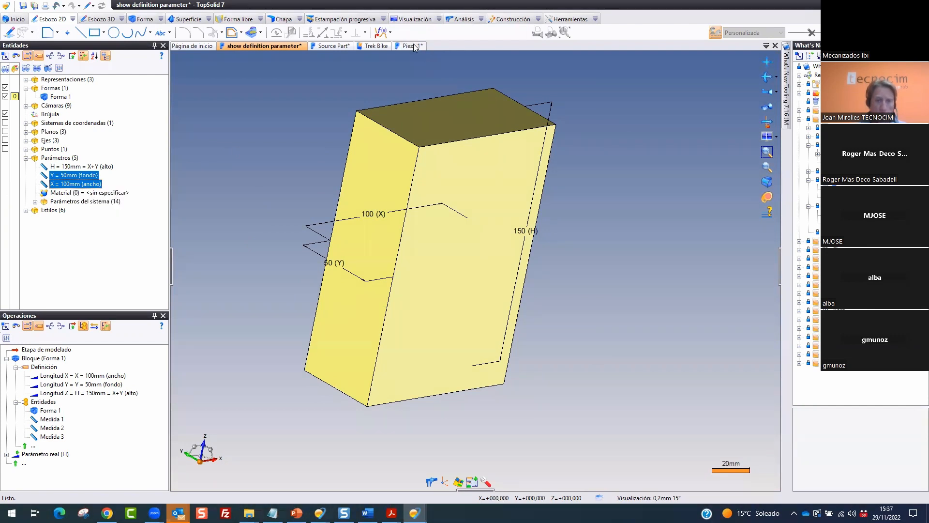
Paste the copied X and Y parameters into the Parámetros folder of Pieza 1
left_click(410, 46)
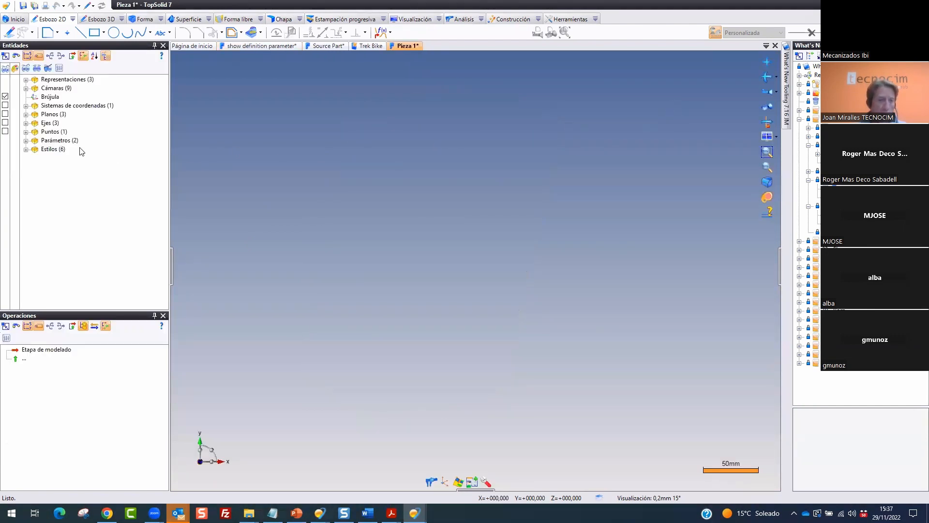
left_click(25, 141)
right_click(54, 140)
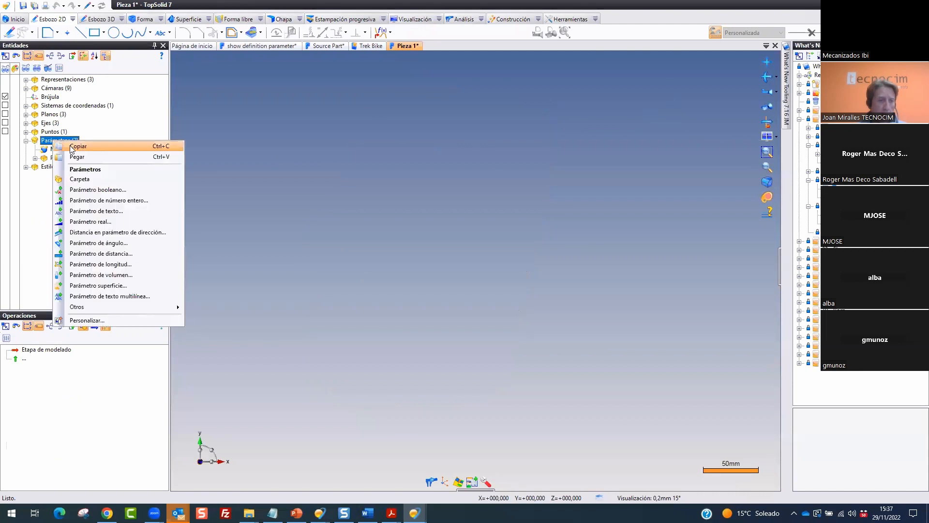
left_click(80, 160)
left_click(88, 154)
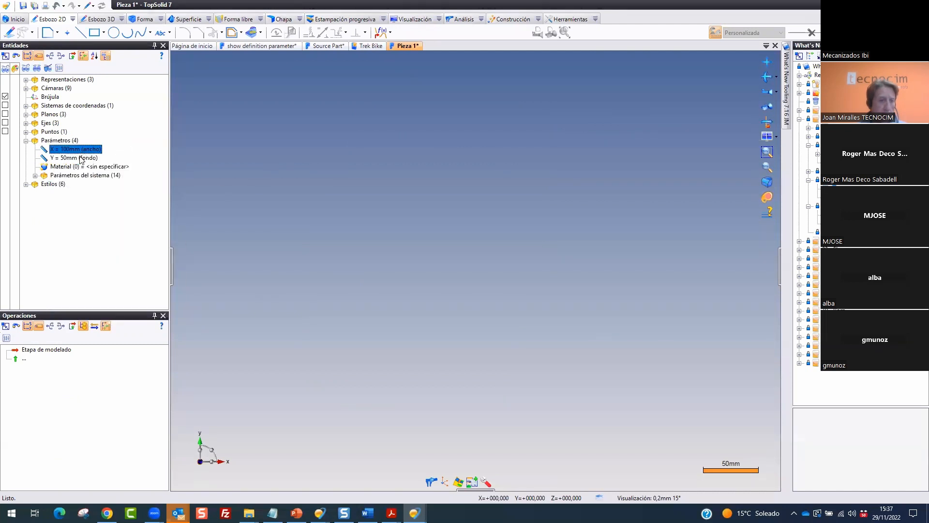
left_click(327, 154)
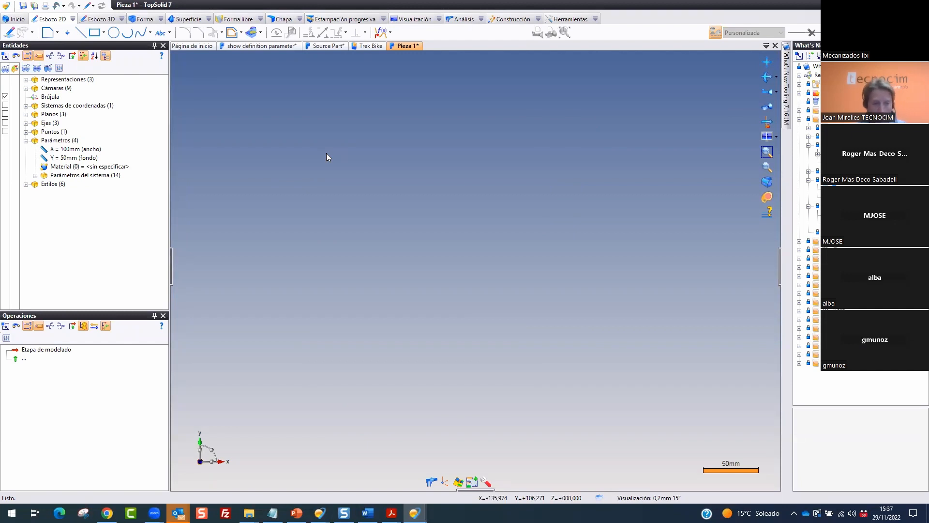
Delete the pasted X and Y parameters from Pieza 1
left_click(98, 155, "shift")
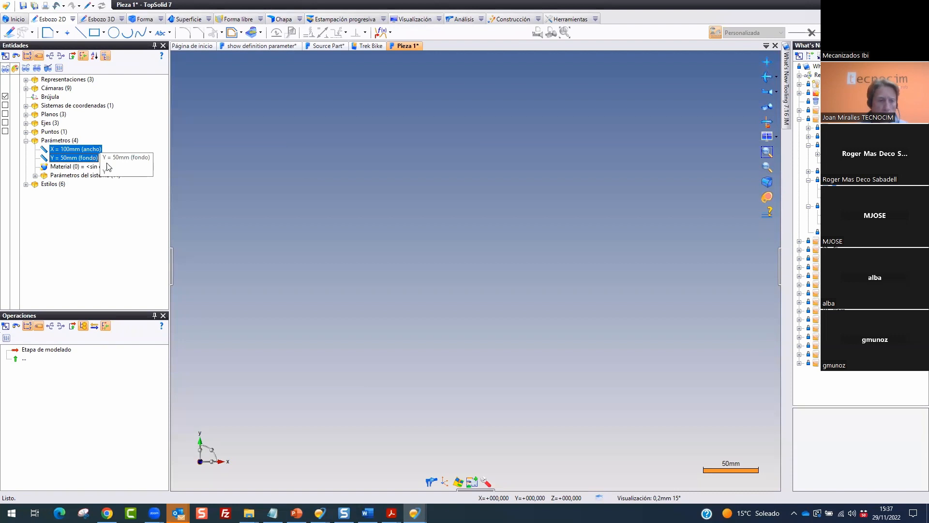
right_click(70, 150)
left_click(112, 176)
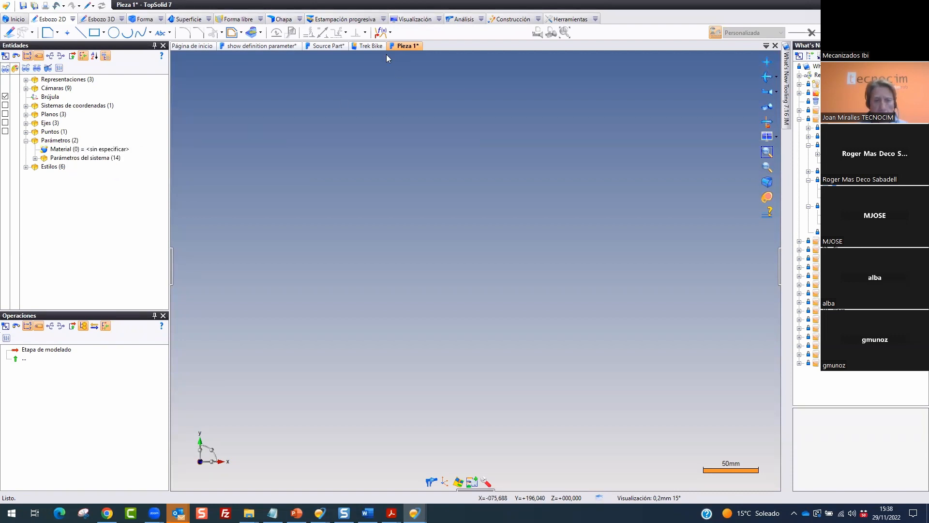
Examine the formula defining the H (alto) parameter in the show definition parameter document and close it without changes
left_click(273, 46)
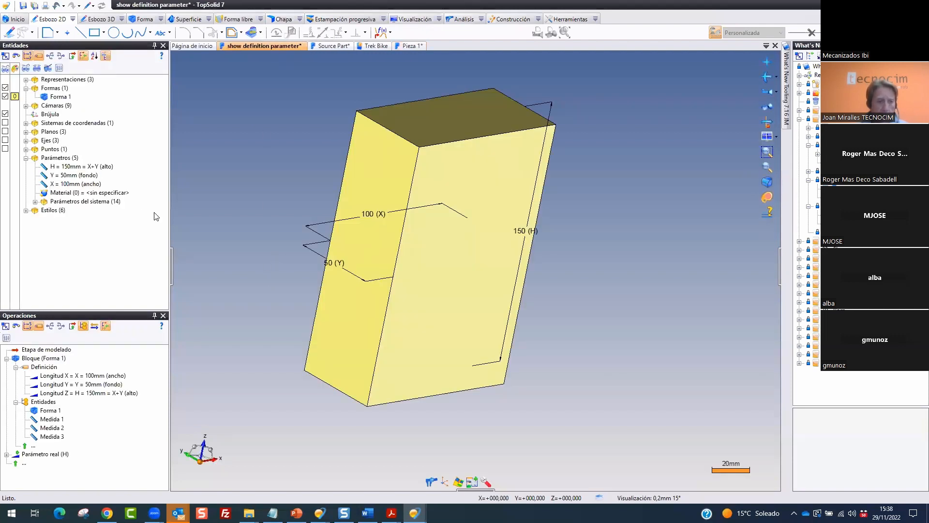
left_click(89, 168)
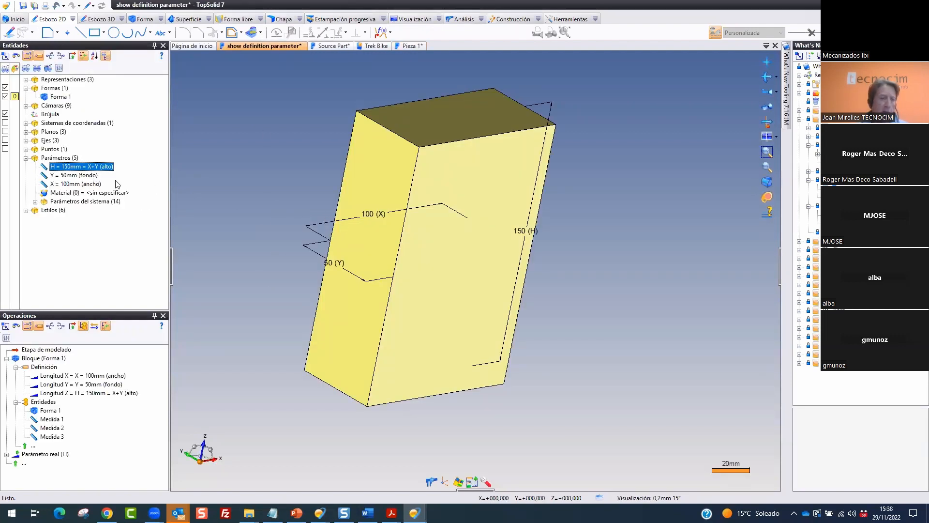
double_click(92, 167)
mouse_move(208, 159)
left_mouse_down()
mouse_move(168, 169)
mouse_move(190, 145)
left_mouse_up()
key("Escape")
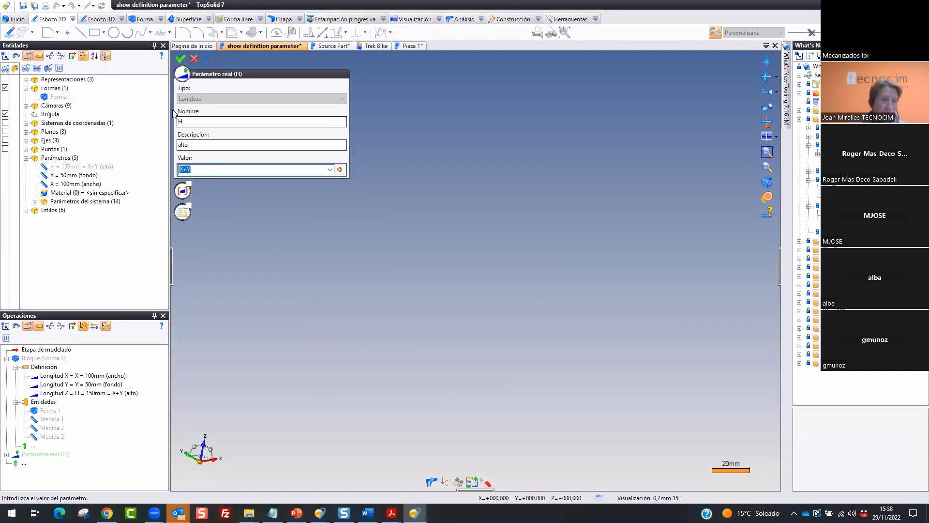
left_click(194, 58)
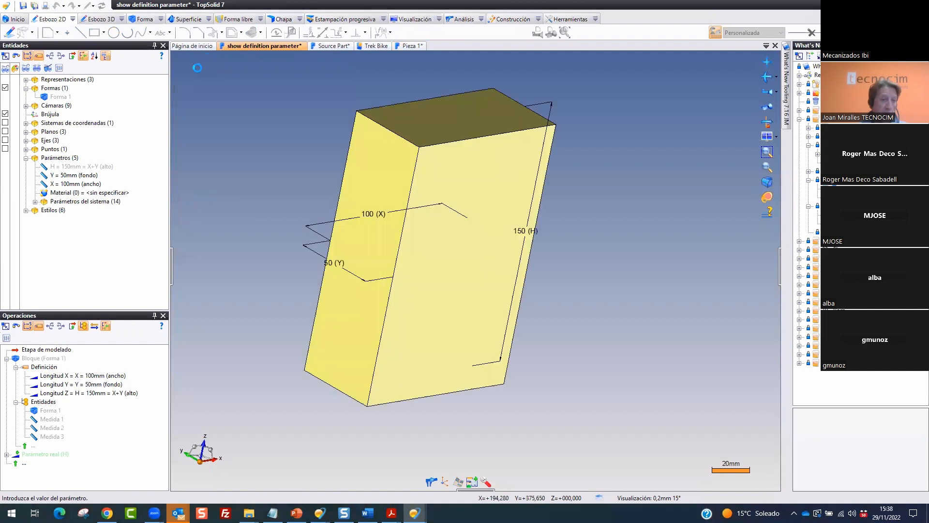
Copy the H (alto) parameter and paste it into the Parámetros folder of Pieza 1
right_click(103, 167)
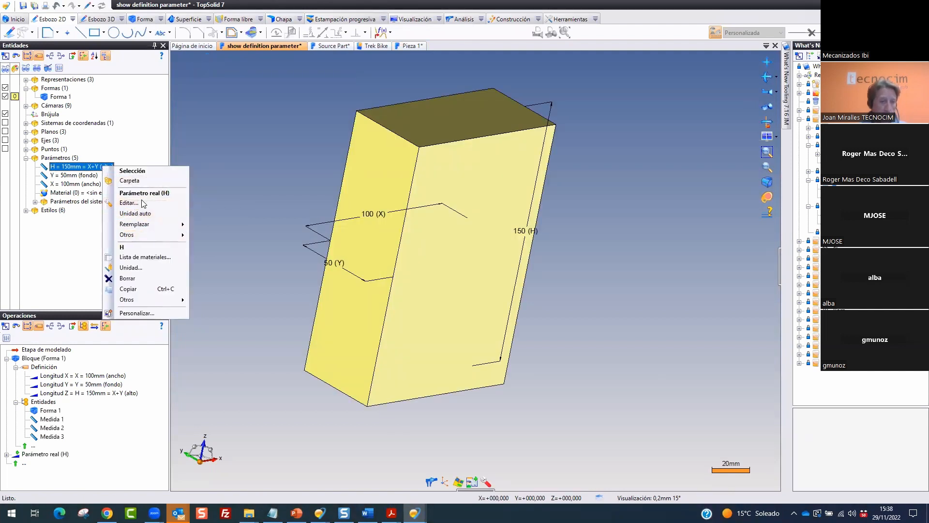
left_click(136, 289)
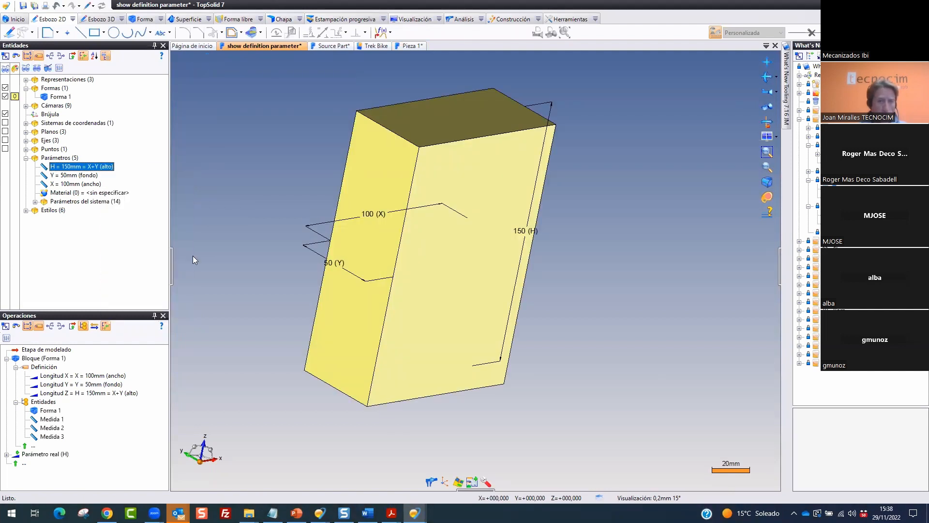
left_click(408, 46)
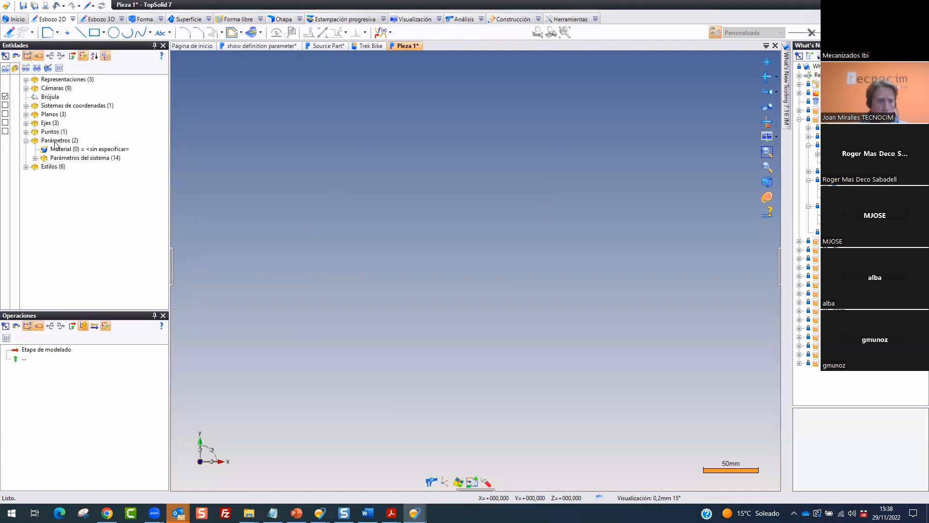
right_click(56, 141)
left_click(72, 170)
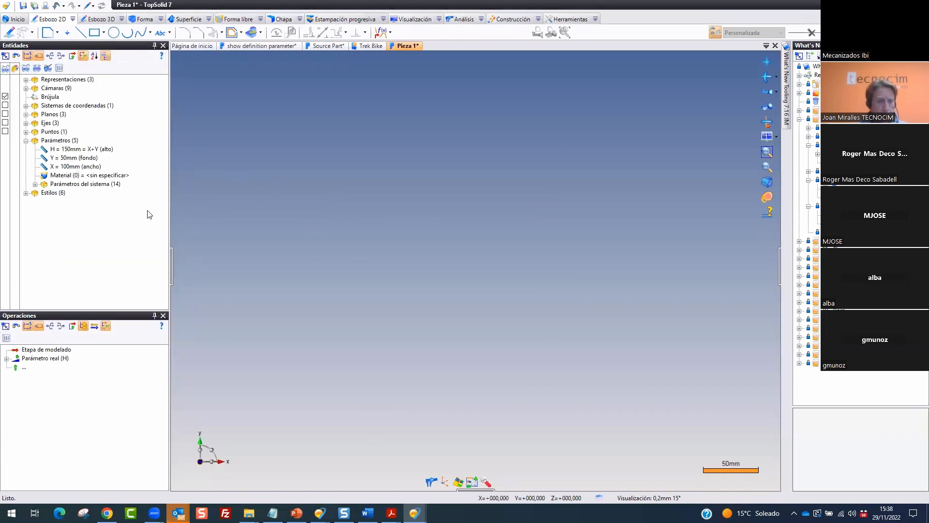
Mark the H, Y and X parameters in Pieza 1 along with the new and source documents, and clear the marks
left_click_drag(43, 145, 120, 155)
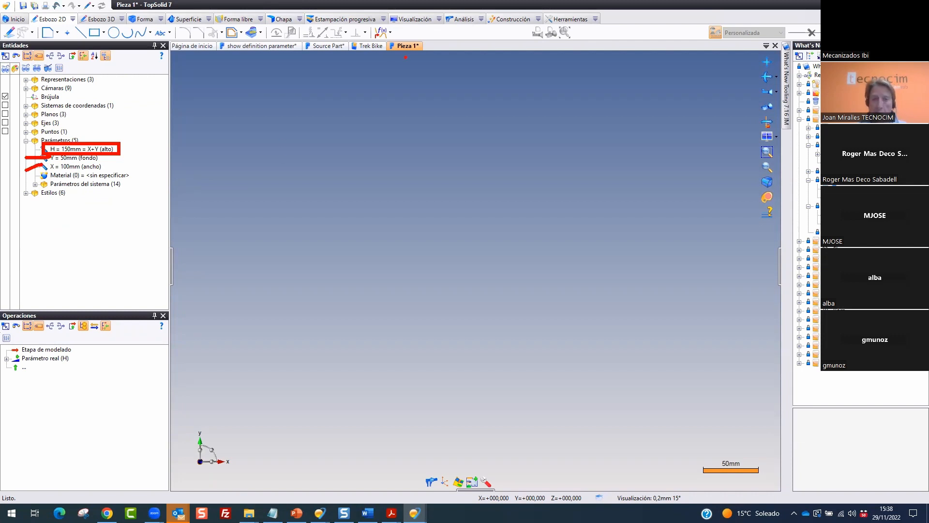
mouse_move(428, 36)
left_mouse_down()
mouse_move(380, 44)
mouse_move(444, 52)
mouse_move(417, 19)
left_mouse_up()
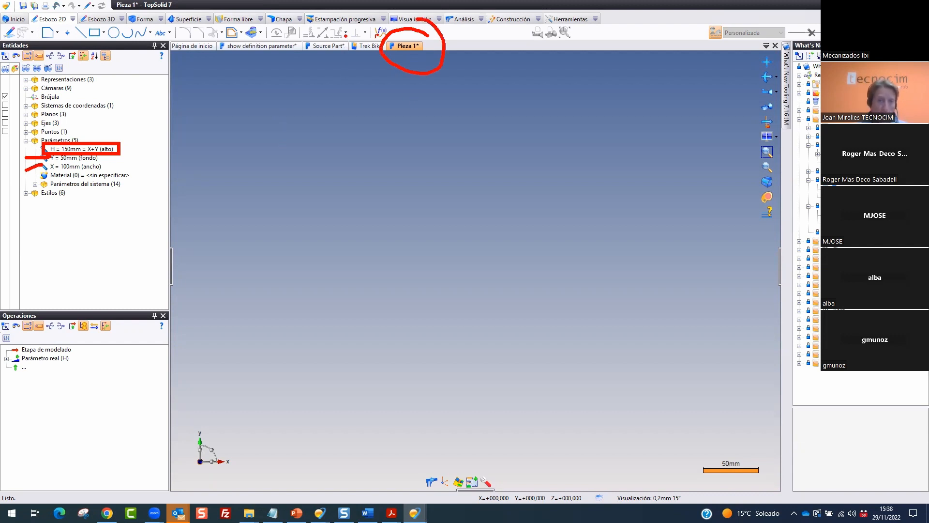
mouse_move(279, 22)
left_mouse_down()
mouse_move(222, 72)
mouse_move(310, 41)
mouse_move(208, 56)
mouse_move(286, 29)
left_mouse_up()
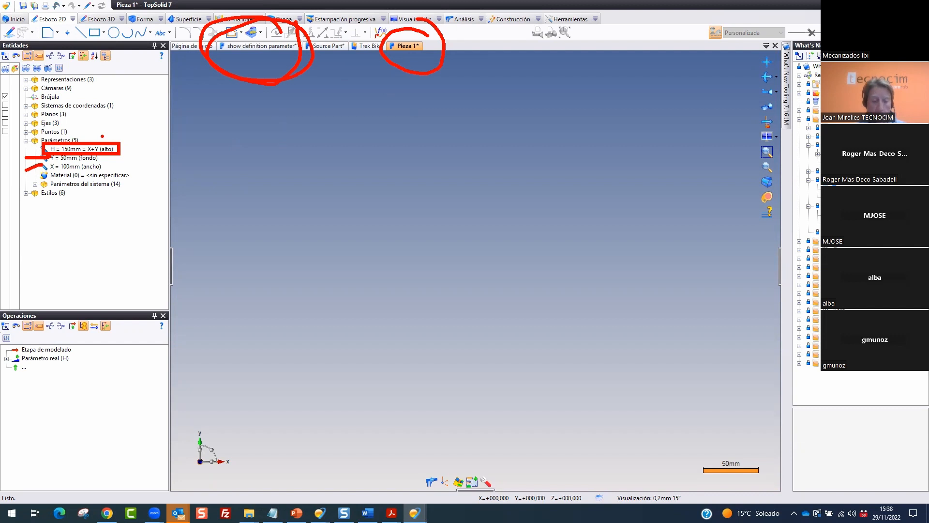
key("Escape")
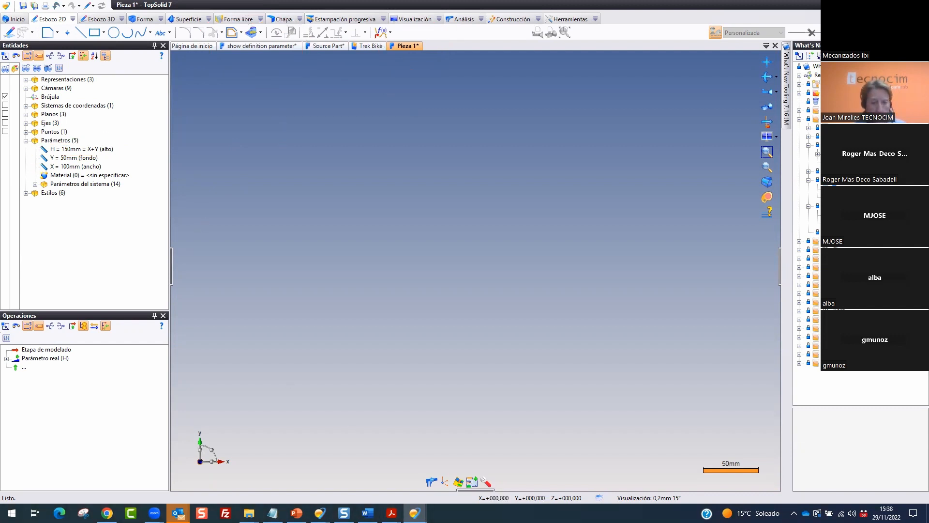
Switch to the TopSolid 7.15 session and point out its version number on the start page
mouse_move(319, 512)
left_click(383, 472)
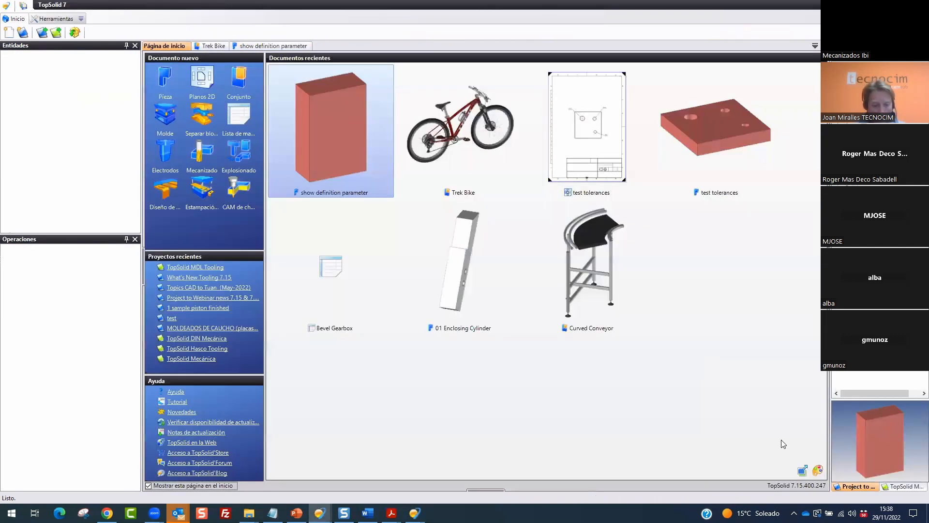
mouse_move(804, 453)
left_mouse_down()
mouse_move(757, 454)
mouse_move(849, 481)
mouse_move(794, 439)
left_mouse_up()
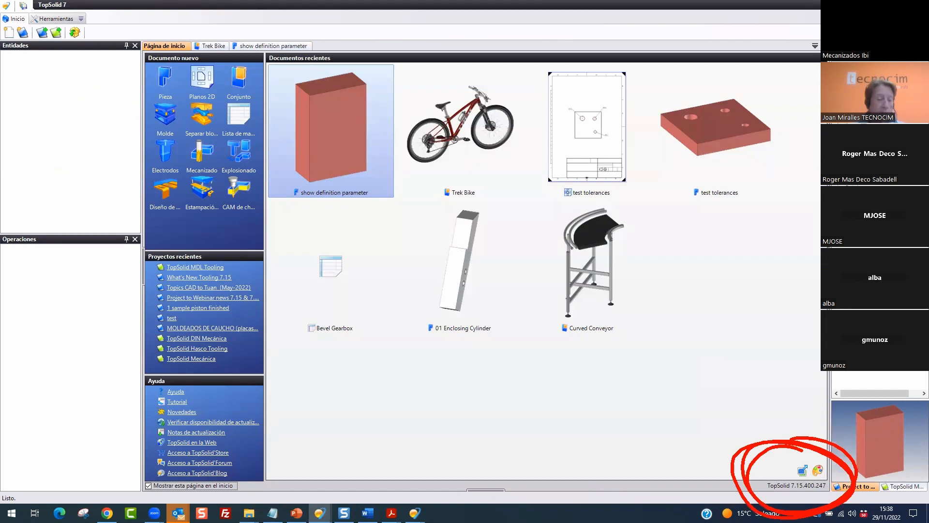
key("Escape")
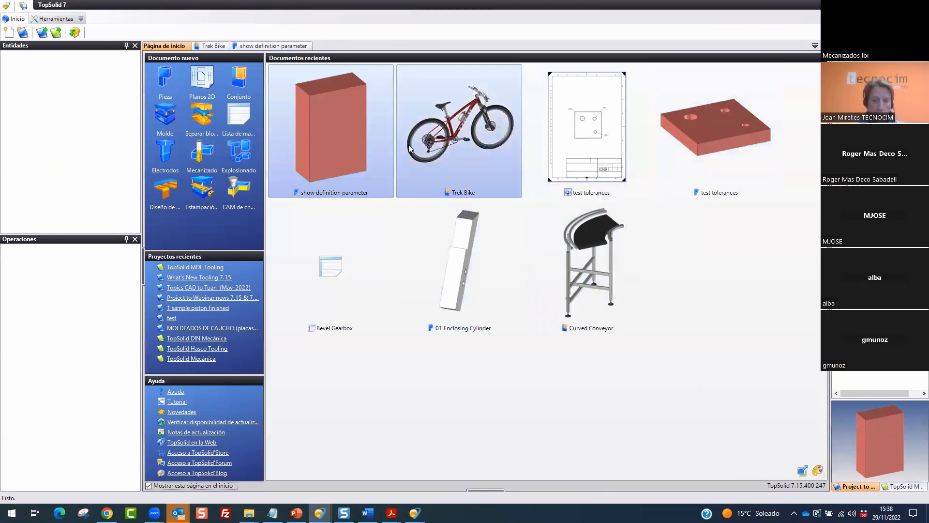
Open the show definition parameter document, expand its parameters and check which commands are offered for the Y parameter
left_click(333, 115)
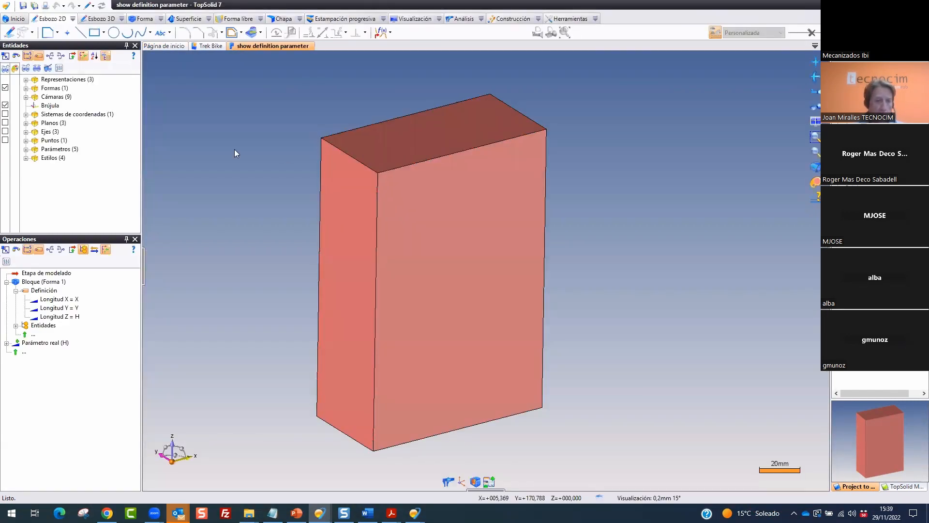
left_click(26, 150)
right_click(77, 167)
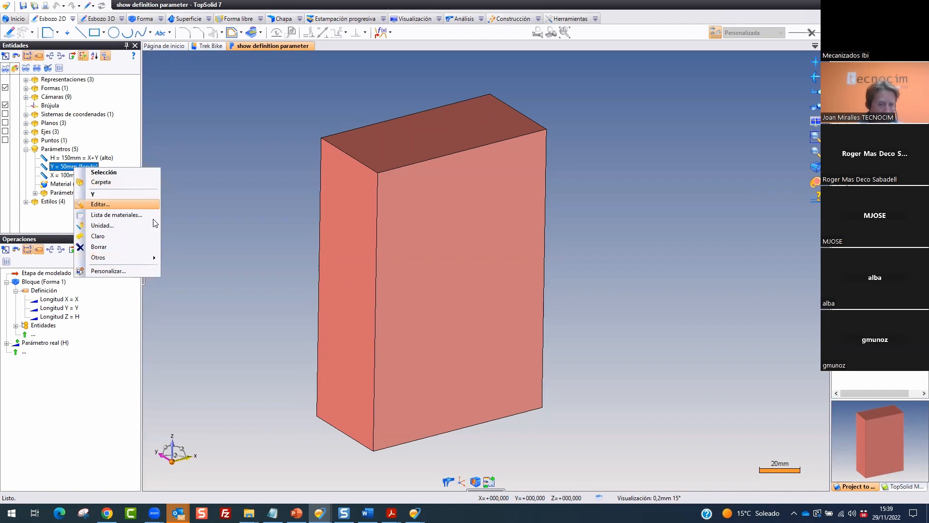
left_click(271, 233)
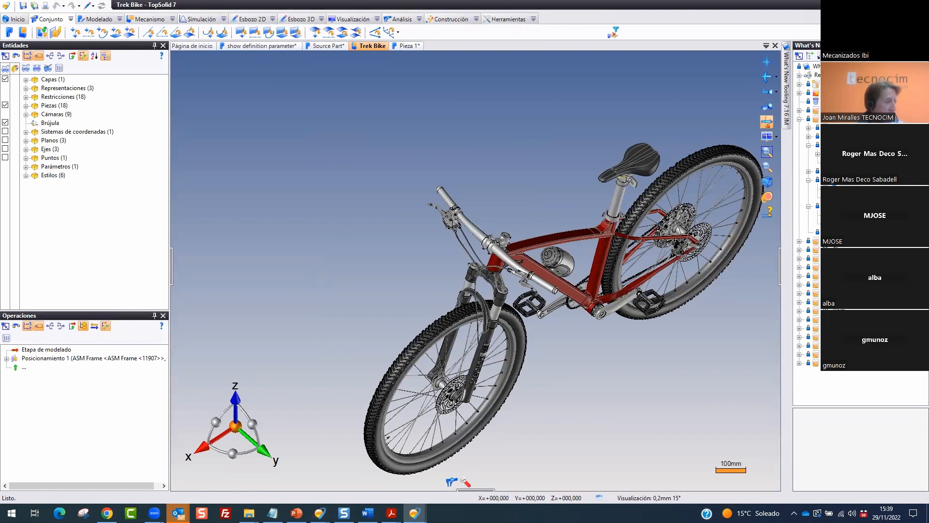
Open the recent Arm part, mark the quick analysis shortcuts, clear the mark and start Analizar geometría
left_click(192, 46)
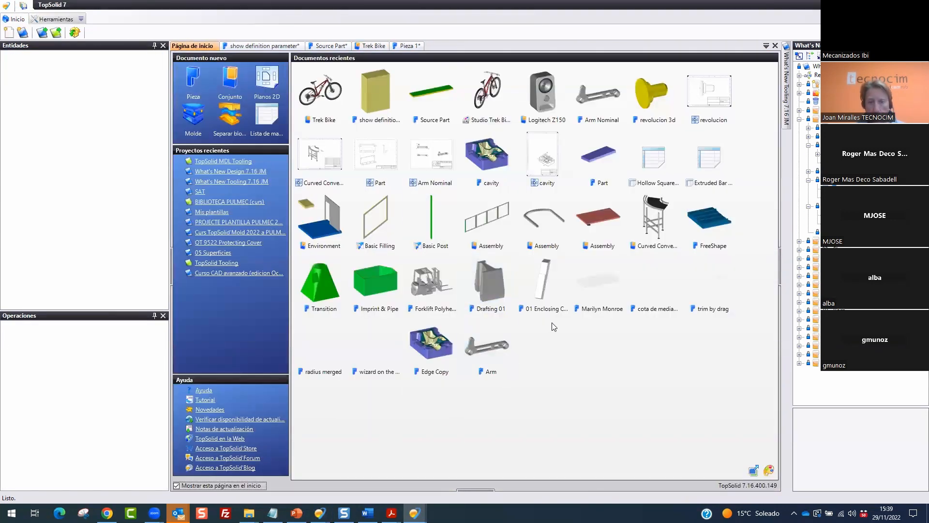
left_click(500, 359)
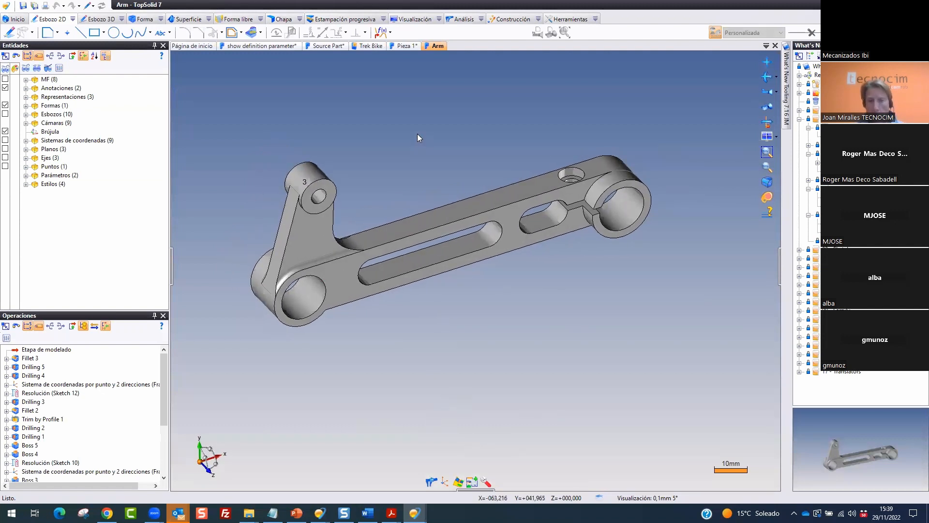
left_click(481, 18)
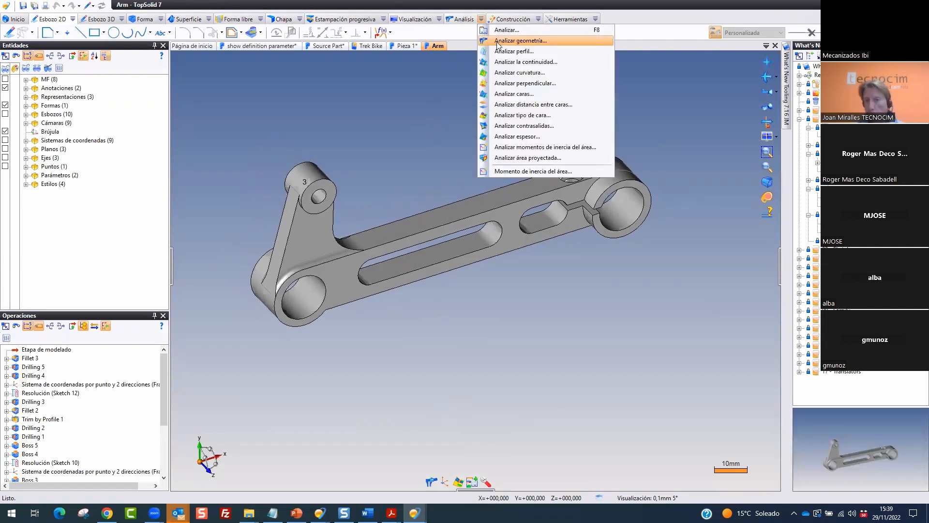
mouse_move(463, 419)
left_mouse_down()
mouse_move(390, 463)
mouse_move(535, 457)
left_mouse_up()
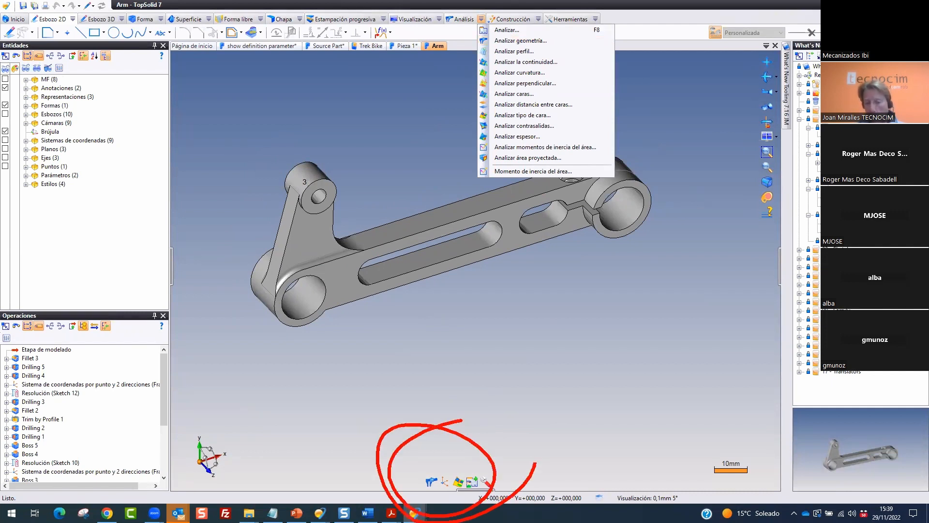
key("Escape")
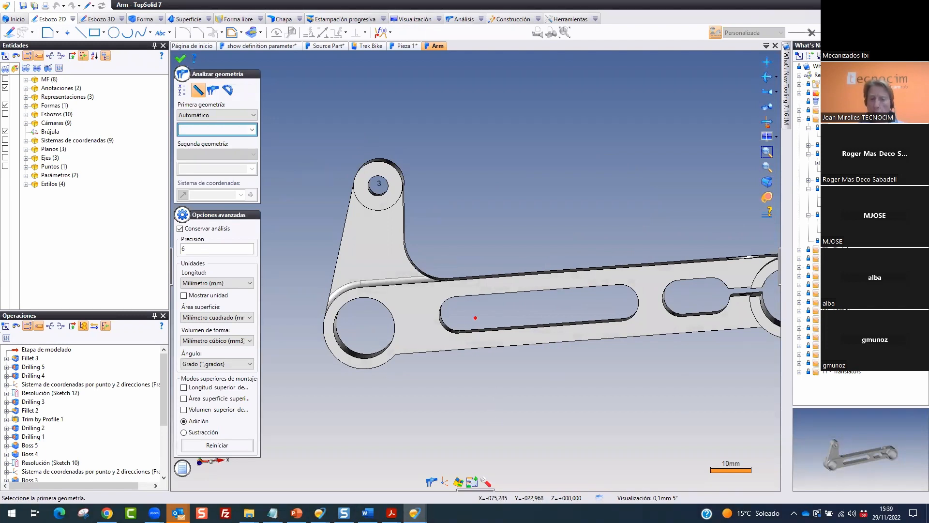
Mark the middle of the long slot and the top of the upper boss as measuring references, and clear the marks
mouse_move(471, 312)
left_mouse_down()
mouse_move(607, 312)
mouse_move(588, 305)
left_mouse_up()
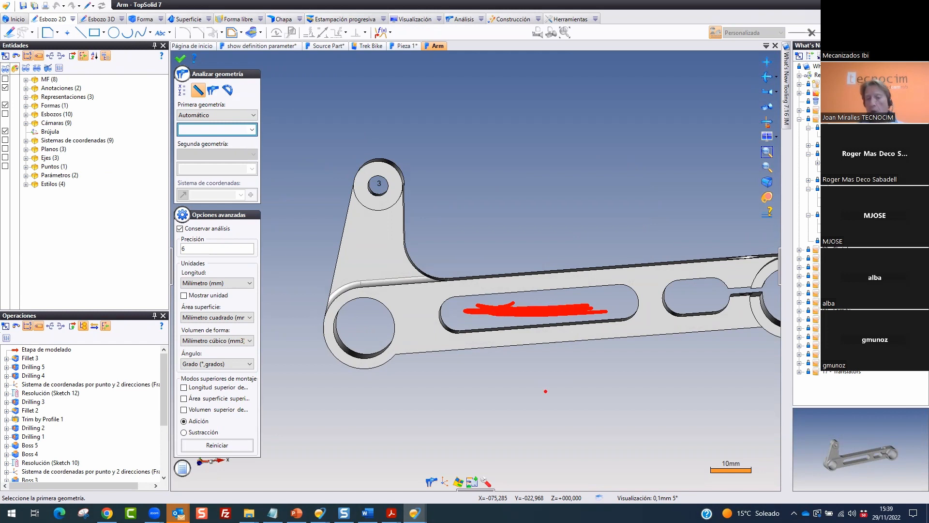
left_click_drag(371, 157, 373, 166)
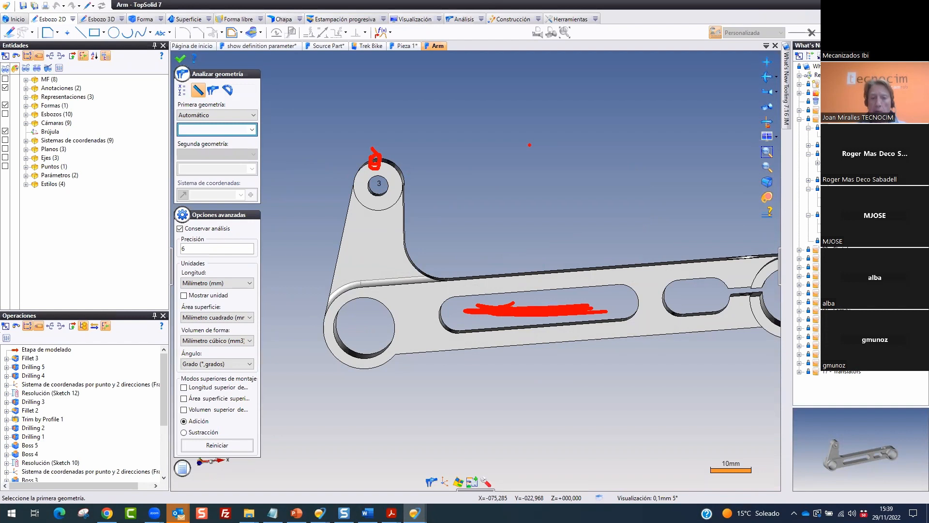
key("Escape")
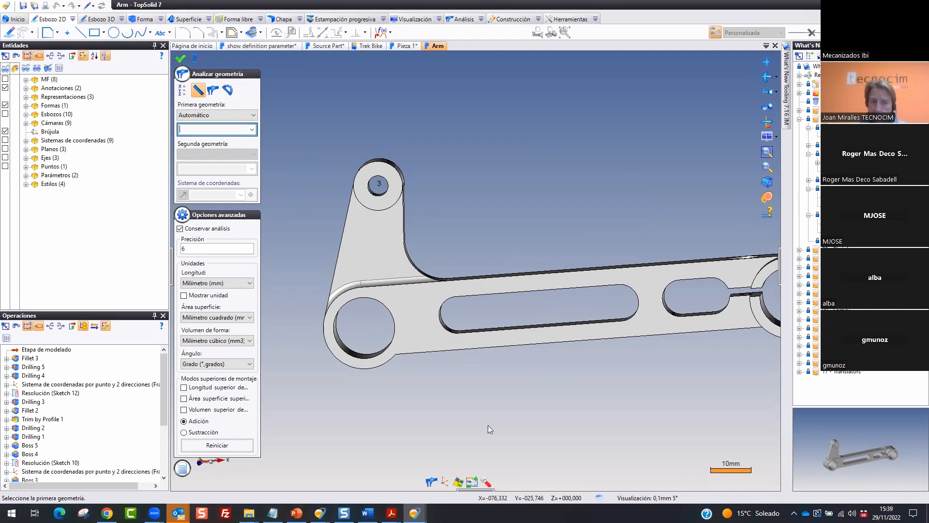
Switch the geometry analysis to distance mode and set both the first and second geometry types to Punto
left_click(213, 89)
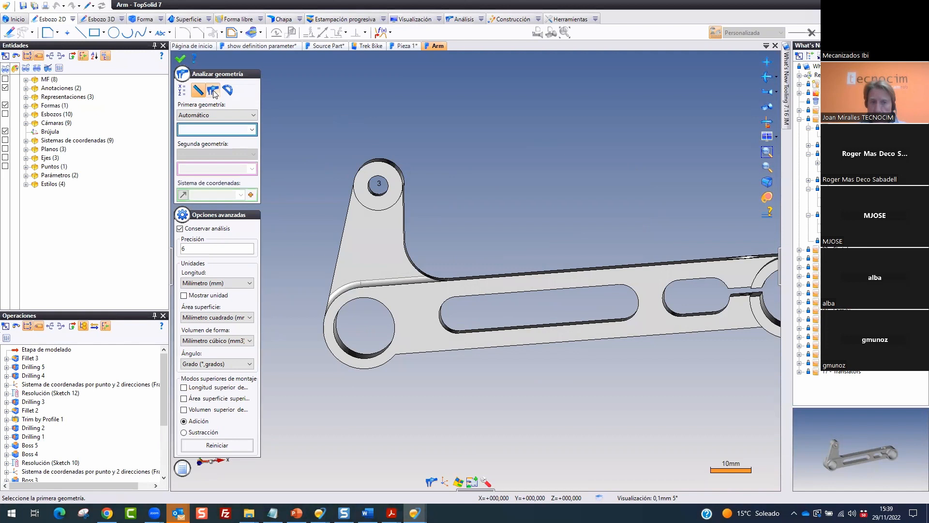
left_click(253, 115)
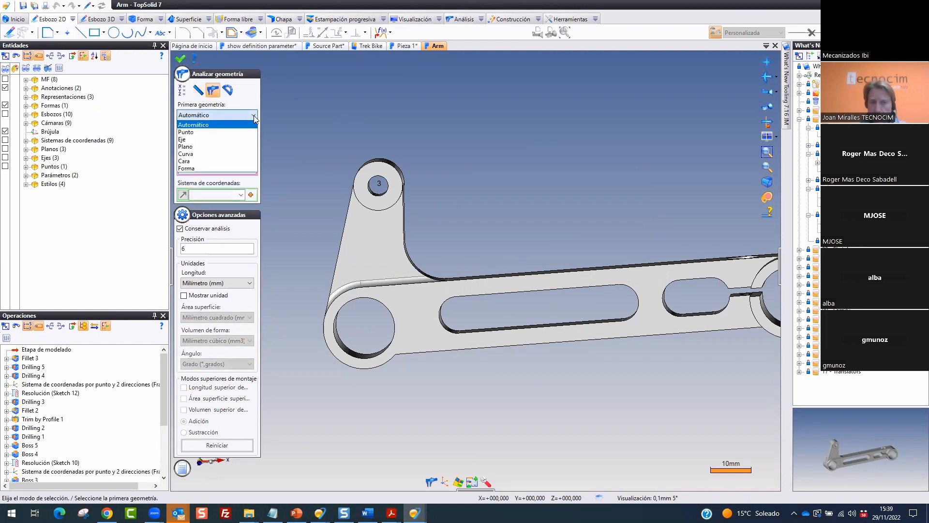
left_click(217, 134)
left_click(252, 168)
left_click(217, 154)
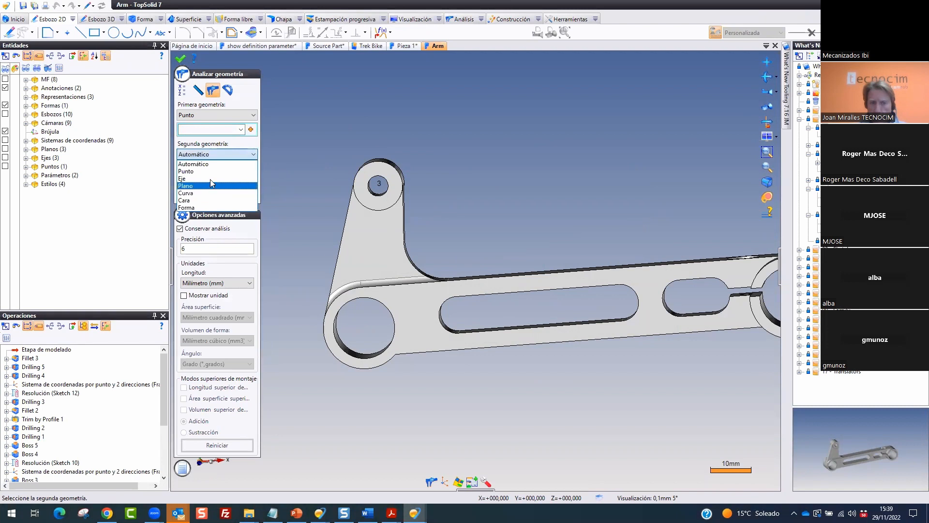
left_click(212, 171)
Mark the on-the-fly creation options of the first and second geometry, and clear the marks
mouse_move(274, 125)
left_mouse_down()
mouse_move(261, 144)
mouse_move(283, 116)
left_mouse_up()
mouse_move(269, 147)
left_mouse_down()
mouse_move(237, 165)
mouse_move(290, 159)
left_mouse_up()
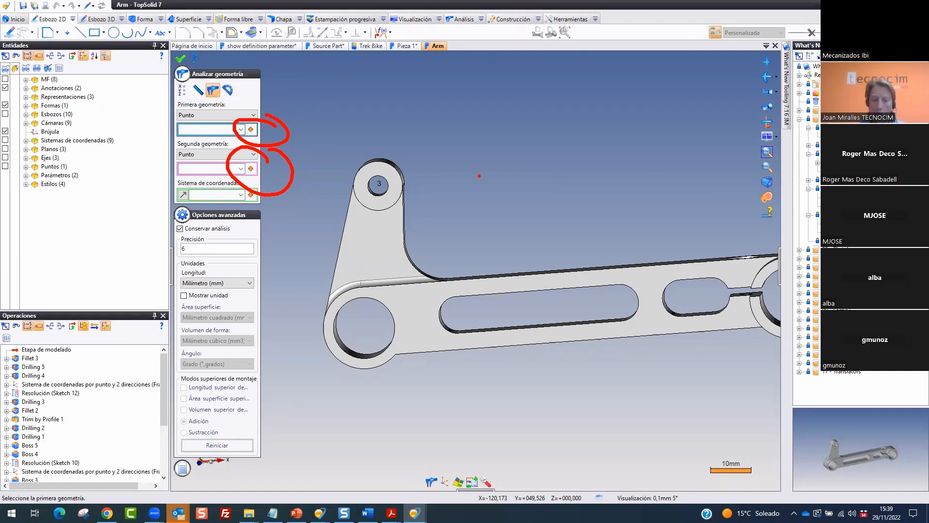
key("Escape")
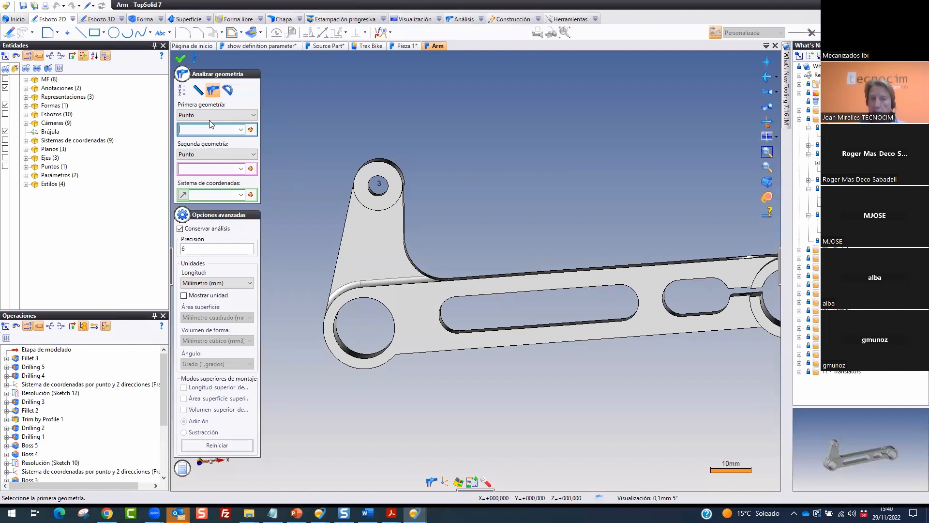
Set the first geometry to Plano and create a Plano medio between the long slot's two straight faces for it
left_click(252, 115)
left_click(193, 147)
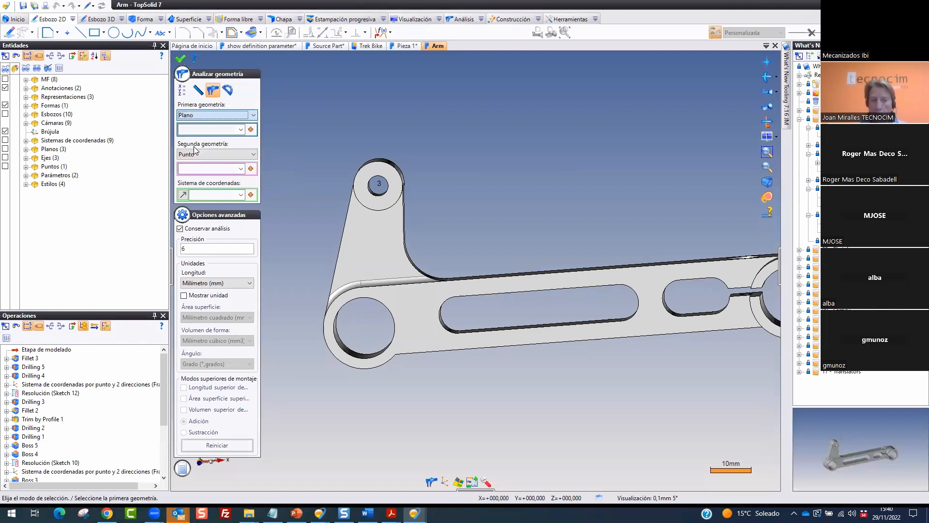
left_click(250, 129)
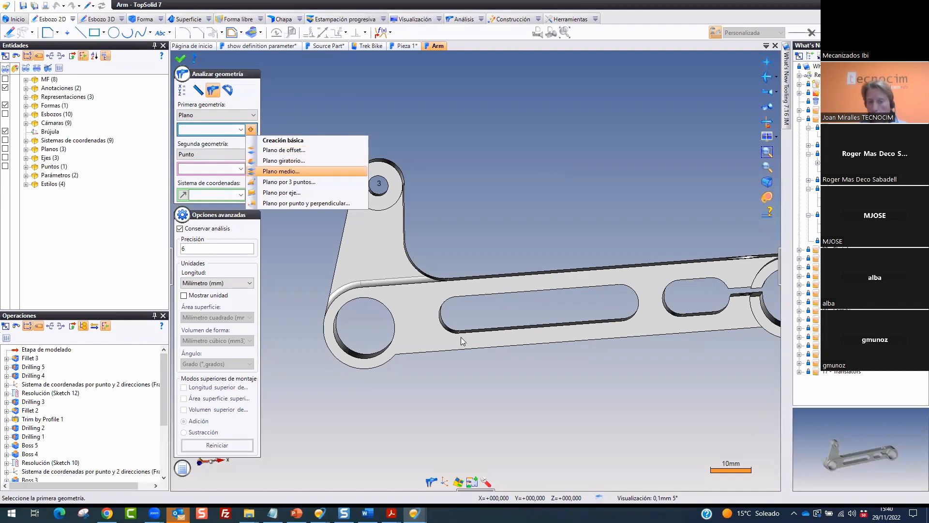
scroll(476, 313, "up", 2)
mouse_move(477, 313)
middle_mouse_down()
mouse_move(487, 365)
mouse_move(493, 307)
middle_mouse_up()
left_click(488, 364)
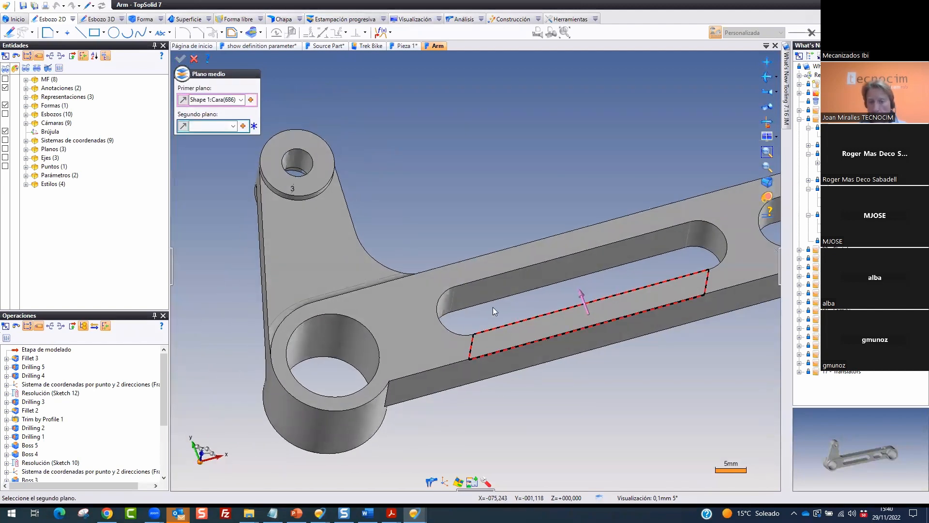
left_click(493, 307)
left_click(180, 59)
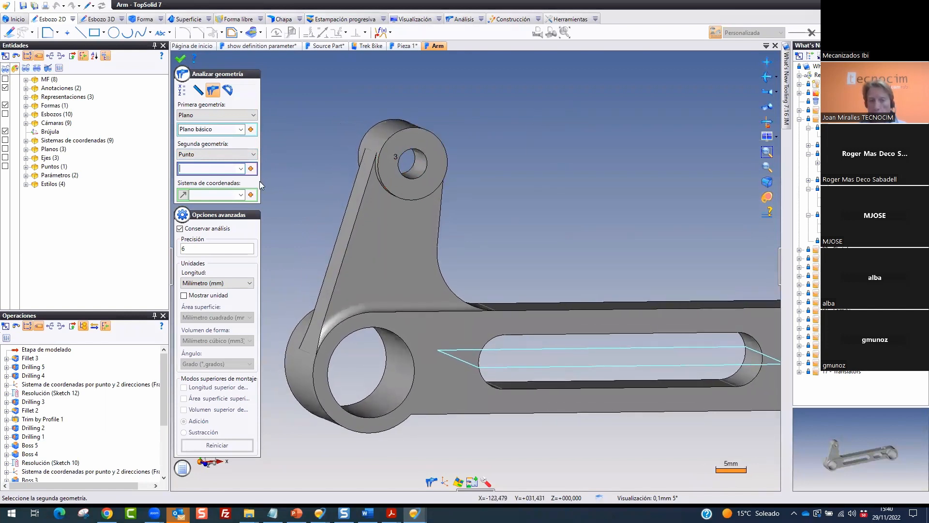
Measure to a Punto extremo created as second geometry on the upper boss's outer edge, using the absolute Y axis direction
left_click(255, 155)
left_click(254, 155)
left_click(250, 169)
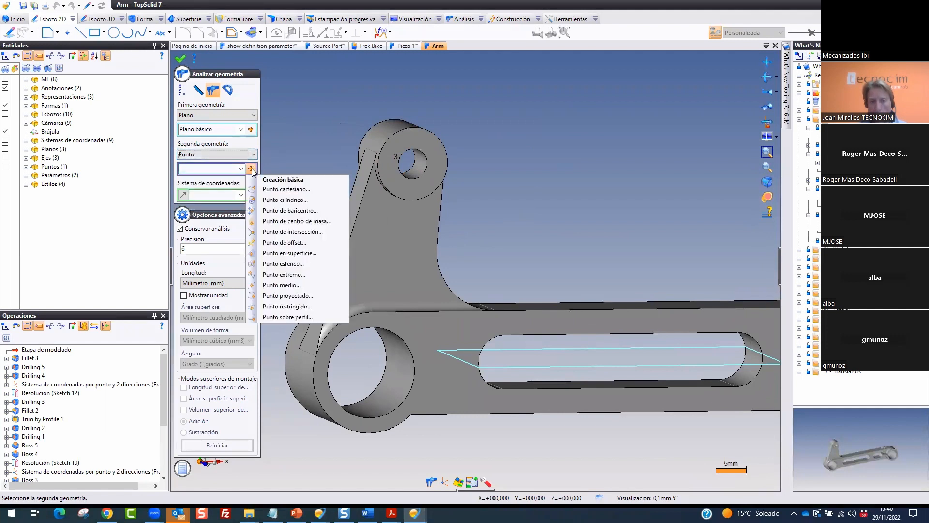
left_click(301, 274)
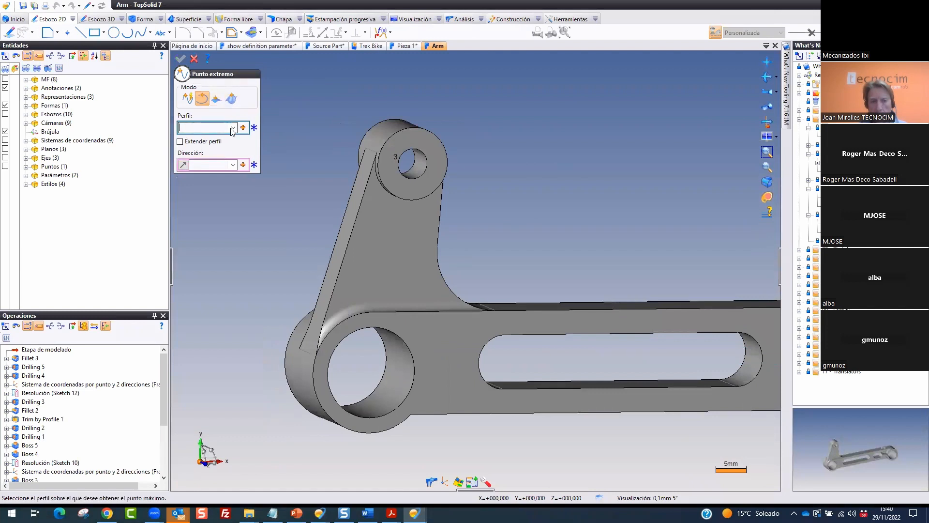
left_click(441, 143)
left_click(233, 165)
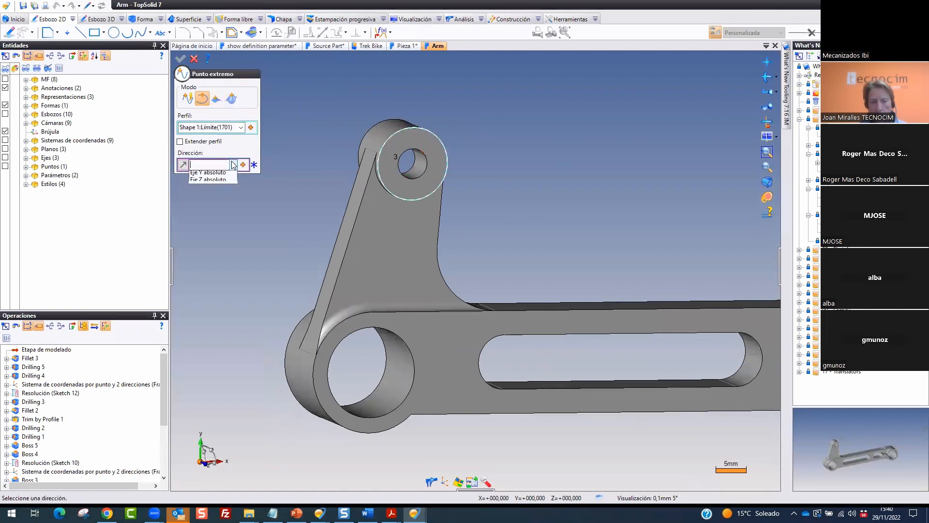
middle_click_drag(387, 127, 533, 115)
scroll(533, 114, "up", 2)
left_click(180, 58)
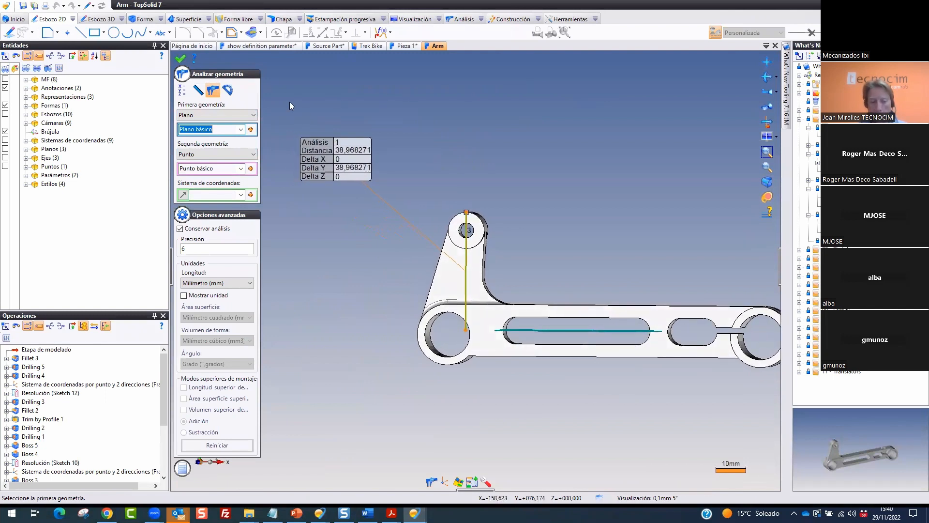
Mark the creation options of the basic plane and basic point, and close the geometry analysis
mouse_move(272, 120)
left_mouse_down()
mouse_move(225, 131)
mouse_move(263, 109)
left_mouse_up()
mouse_move(266, 155)
left_mouse_down()
mouse_move(252, 195)
mouse_move(252, 136)
left_mouse_up()
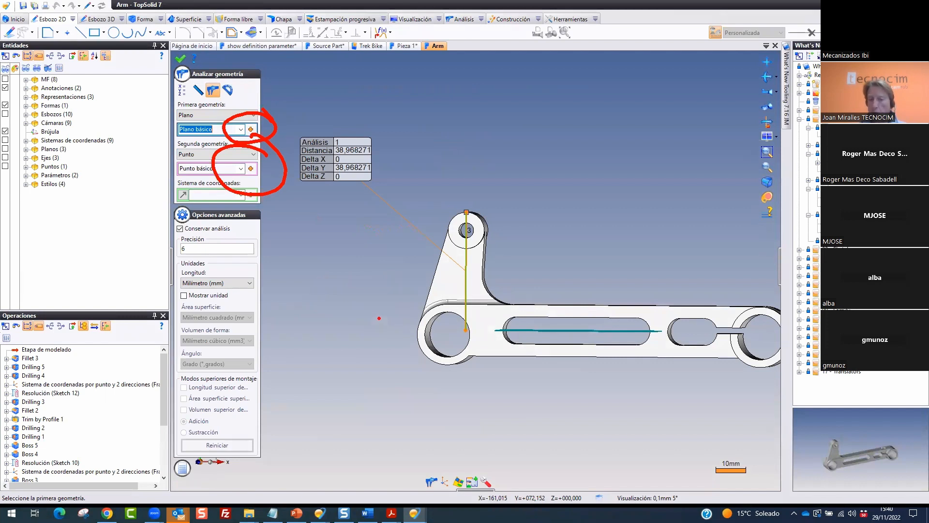
left_click(180, 59)
Mark the top of the upper boss and check which tools and construction commands are offered for points, axes and planes
scroll(537, 228, "up", 3)
left_click_drag(411, 190, 411, 176)
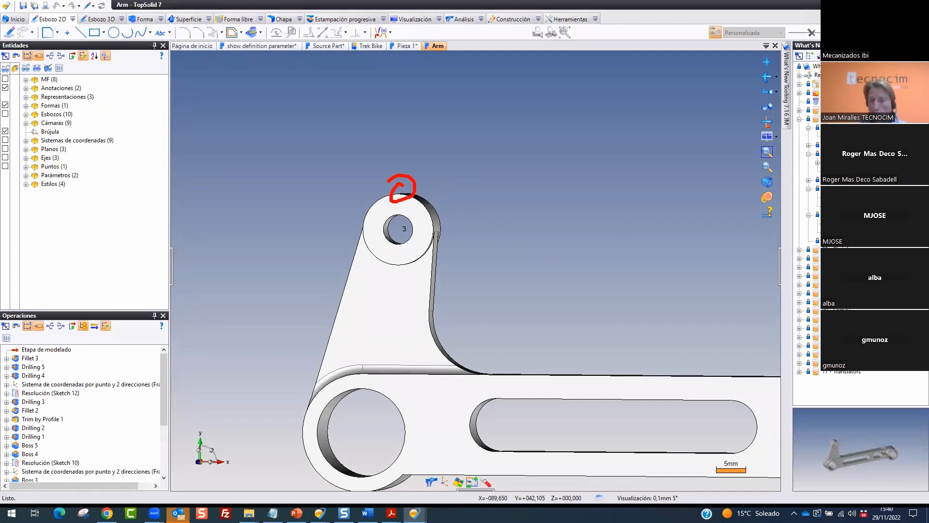
left_click(595, 19)
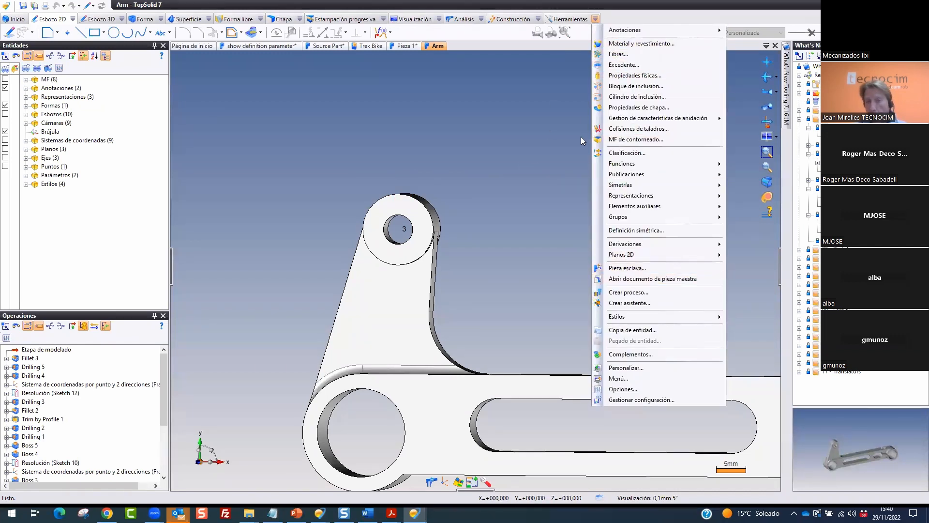
left_click(538, 18)
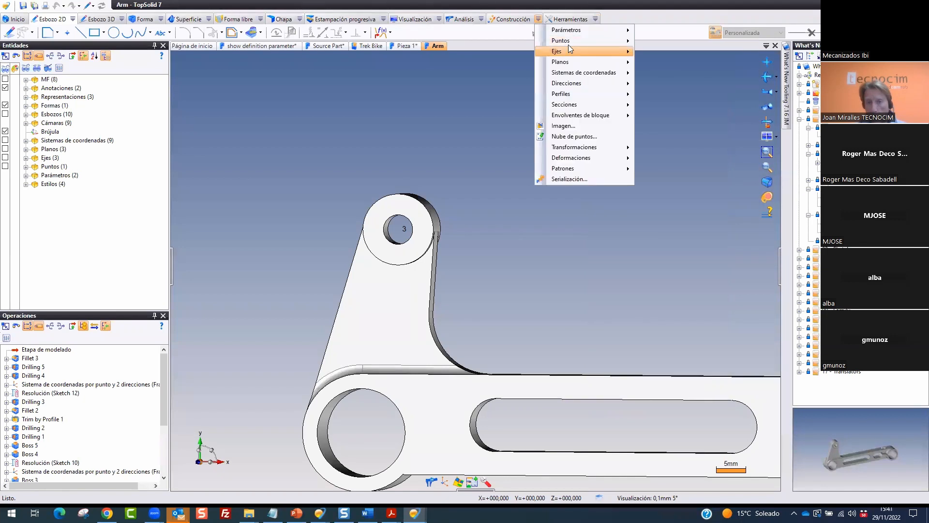
left_click(481, 251)
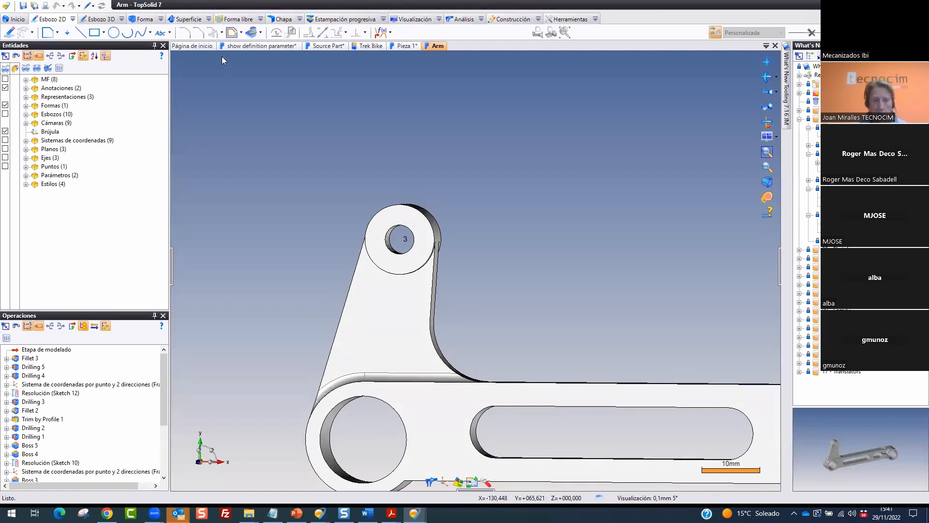
Open the recent Curved Conveyor assembly and start the Barra de extrusión command
left_click(192, 46)
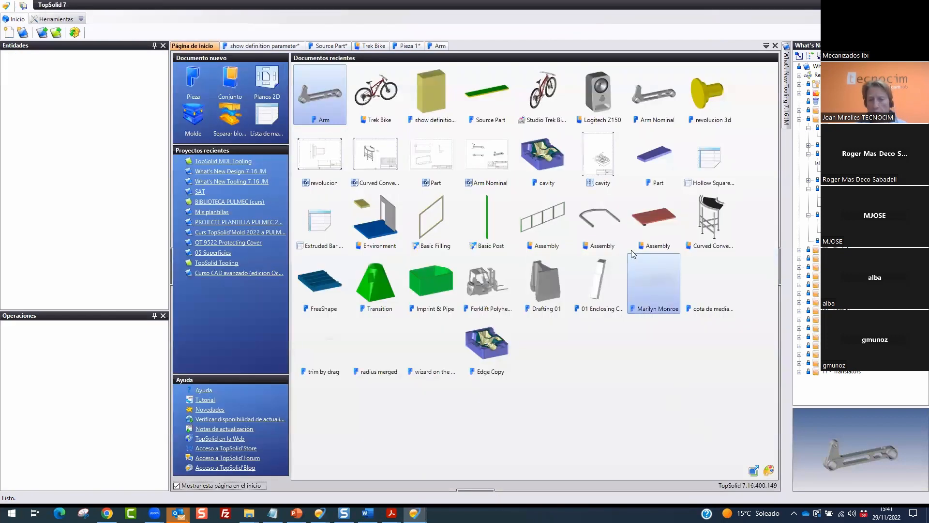
left_click(715, 224)
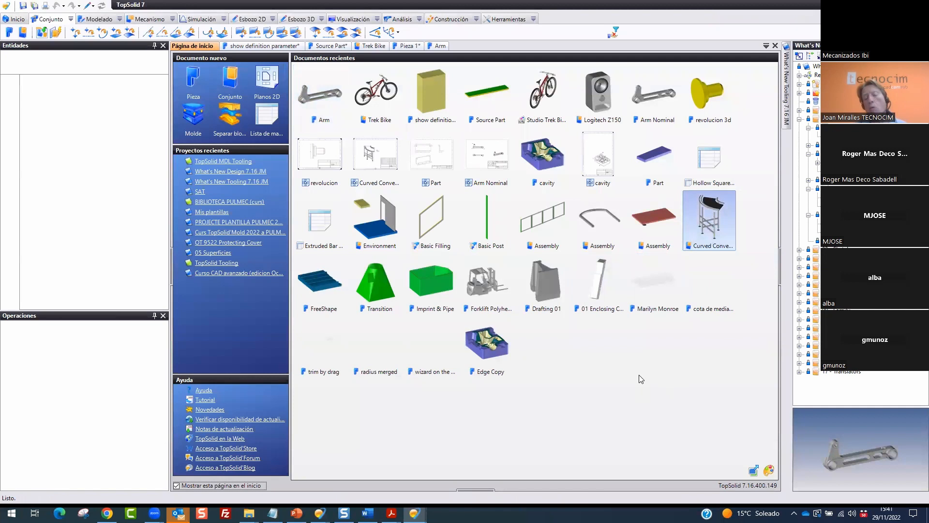
left_click(490, 274)
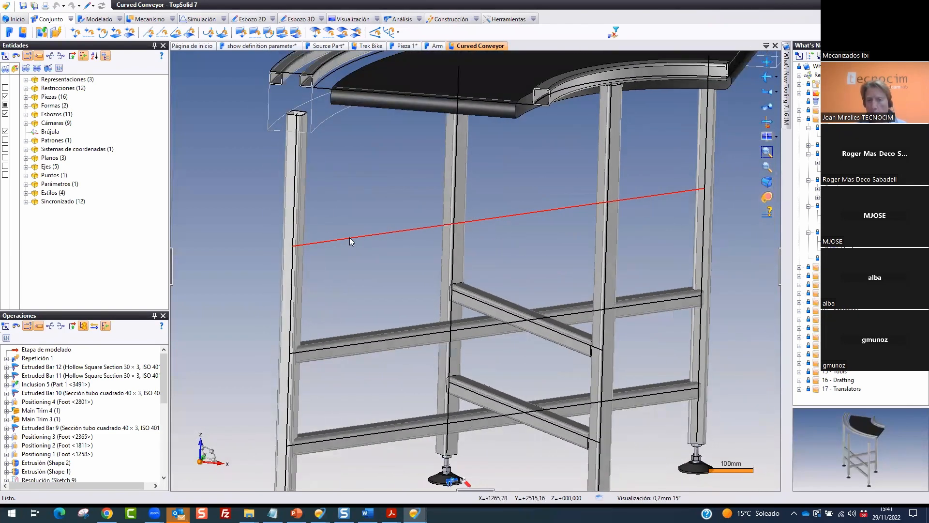
left_click(48, 19)
left_click(47, 33)
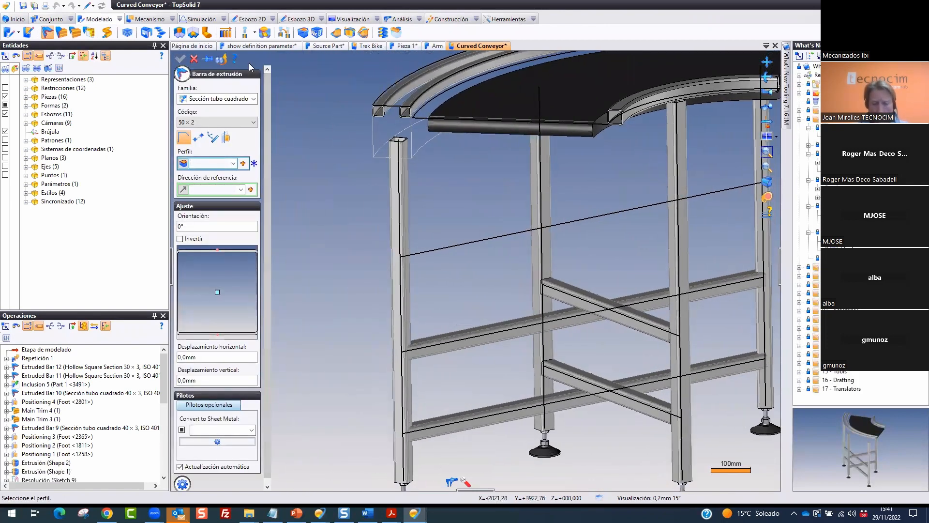
Mark the Barra de extrusión command name and the free sketch line between the conveyor's legs
left_click_drag(217, 56, 241, 48)
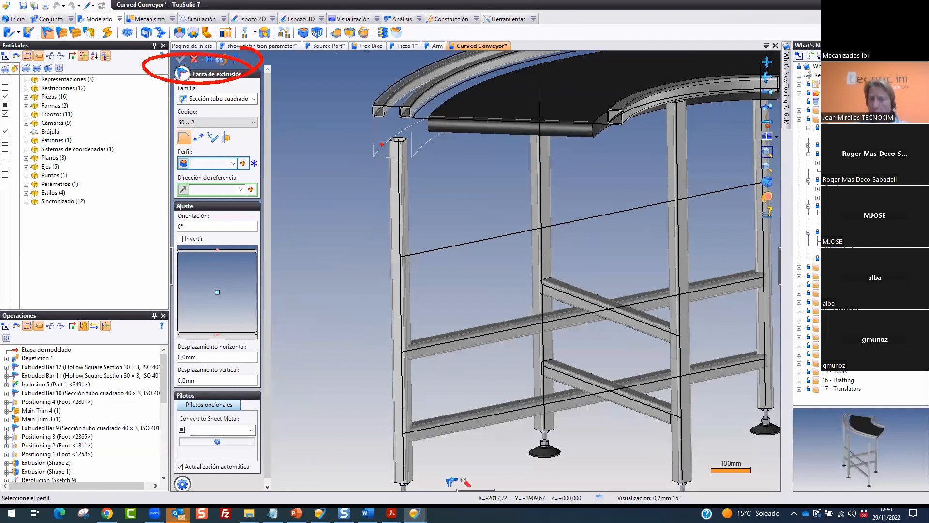
left_click_drag(268, 117, 482, 234)
left_click_drag(421, 209, 499, 240)
Filter the extrusion bar families by "rect" and mark the search text and the matching families
left_click(254, 98)
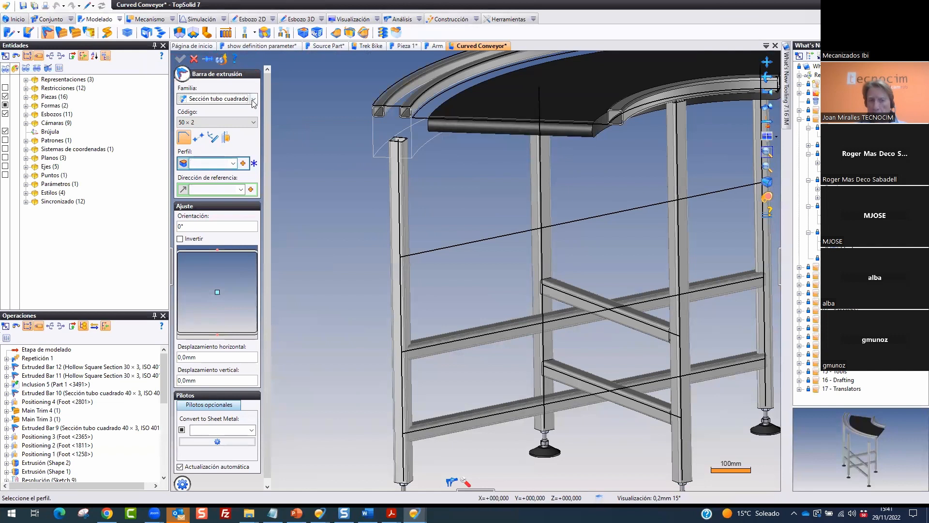
left_click_drag(313, 237, 116, 99)
left_click(207, 95)
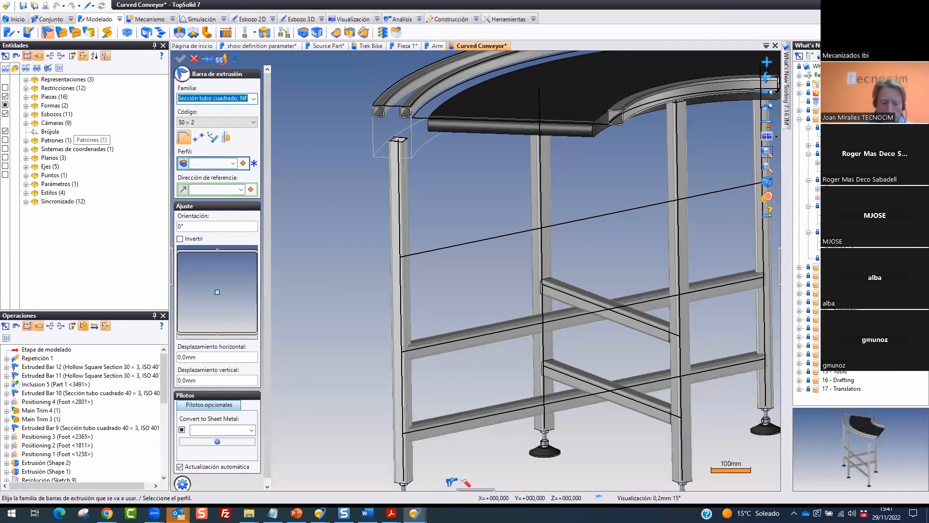
type("rect")
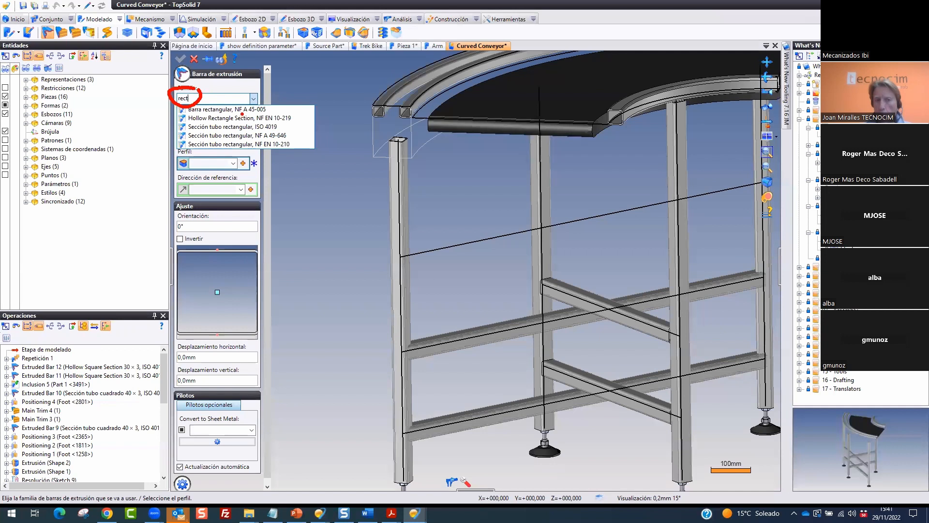
left_click_drag(202, 104, 221, 102)
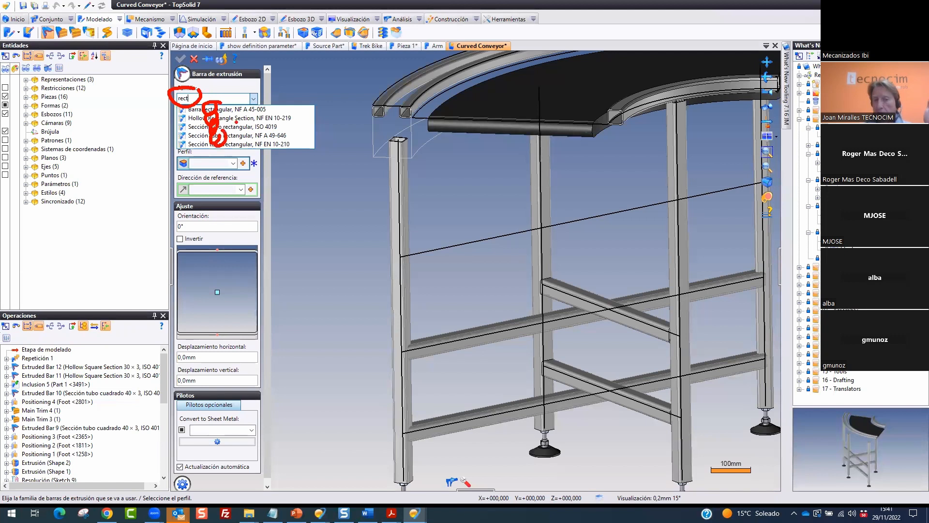
key("Return")
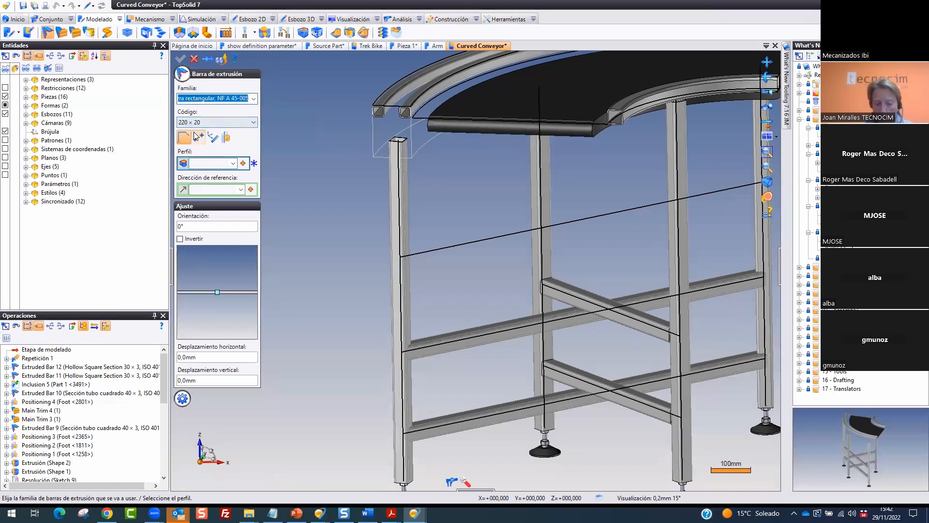
type("cyadr")
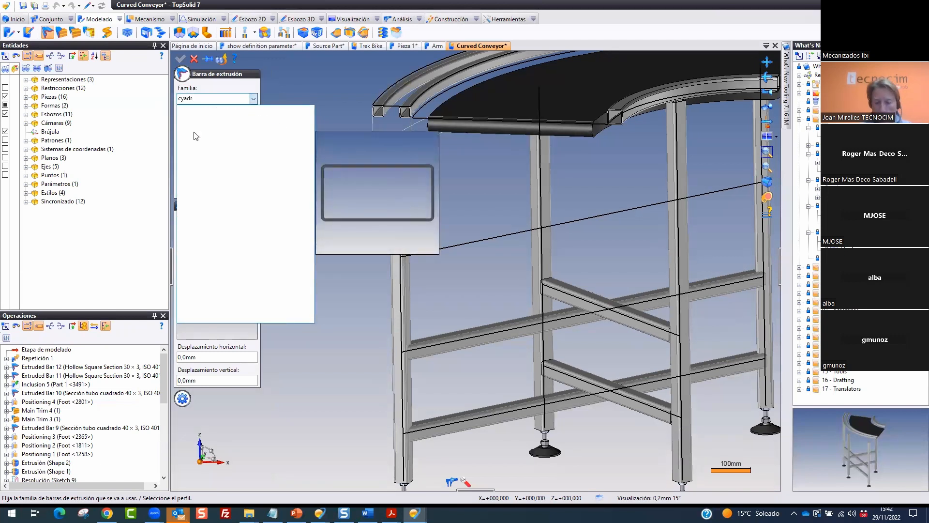
key("BackSpace")
key("BackSpace")
key("BackSpace")
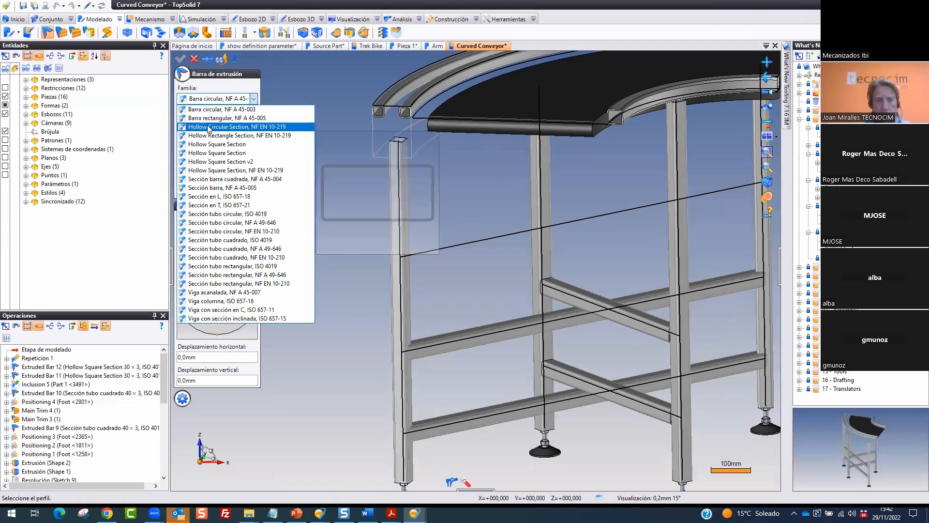
left_click(234, 108)
left_click(231, 100)
Filter the extrusion bar families by "cuadr" and choose Sección tubo cuadrado, ISO 4019
key("BackSpace")
type("cuadr")
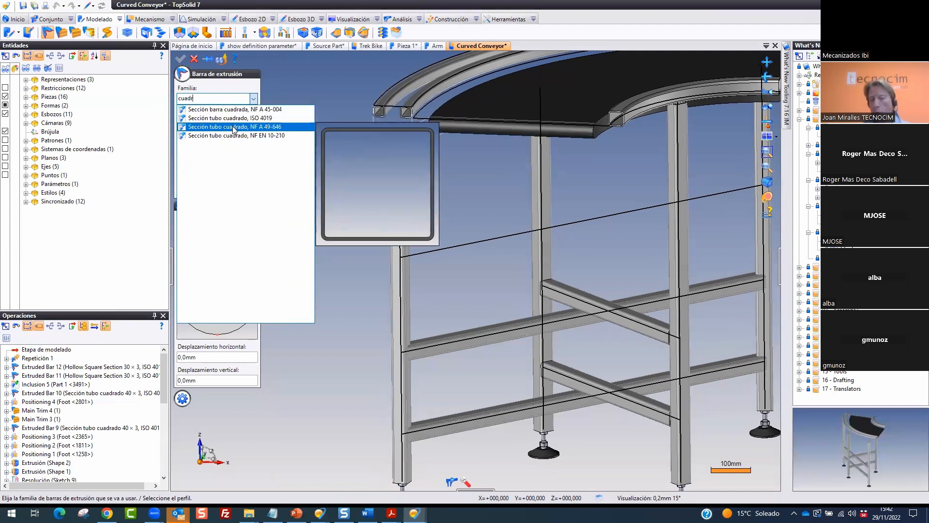
left_click(239, 119)
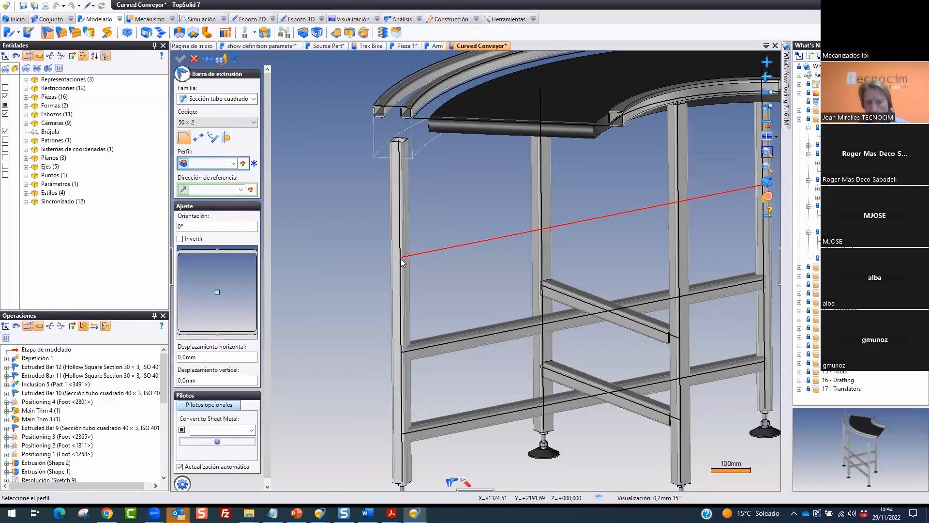
Create the 50 × 2 square tube bar between two points, using both ends of the free sketch line between the conveyor's legs
left_click(198, 138)
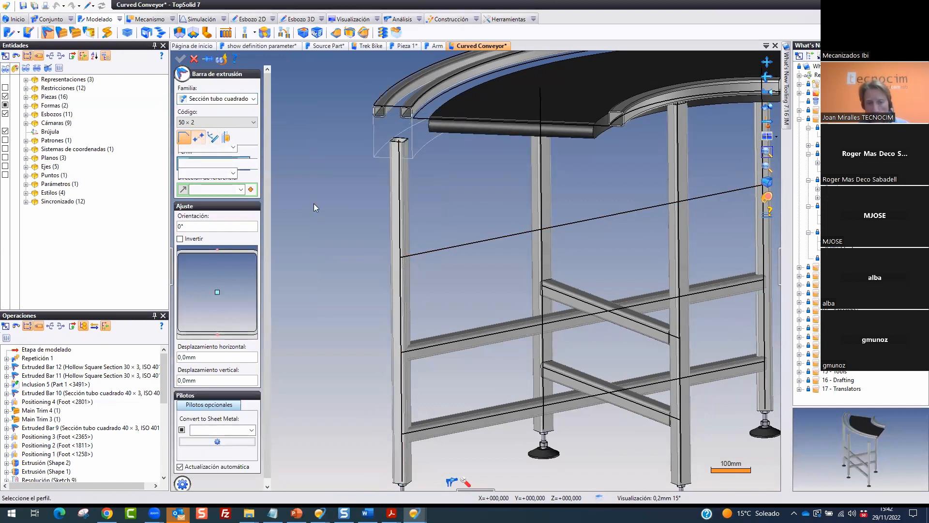
left_click(400, 257)
middle_click_drag(735, 196, 681, 205)
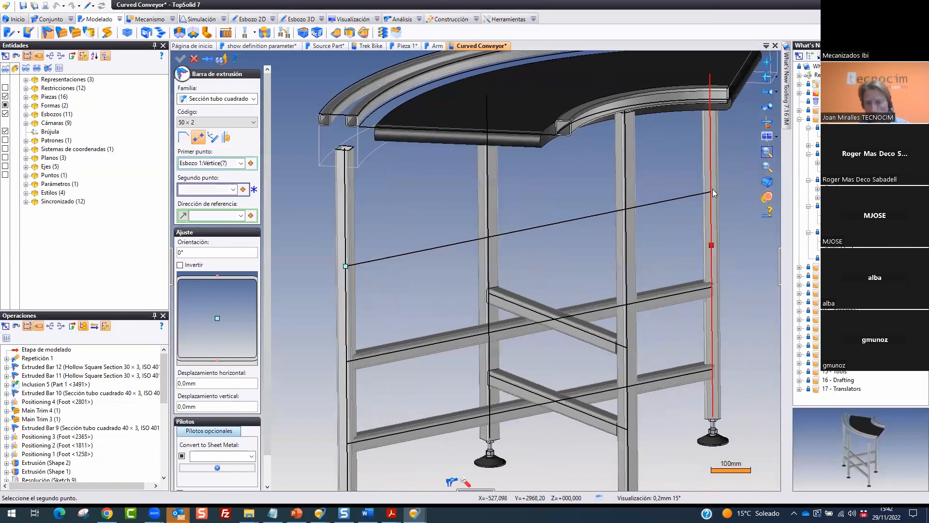
left_click(711, 192)
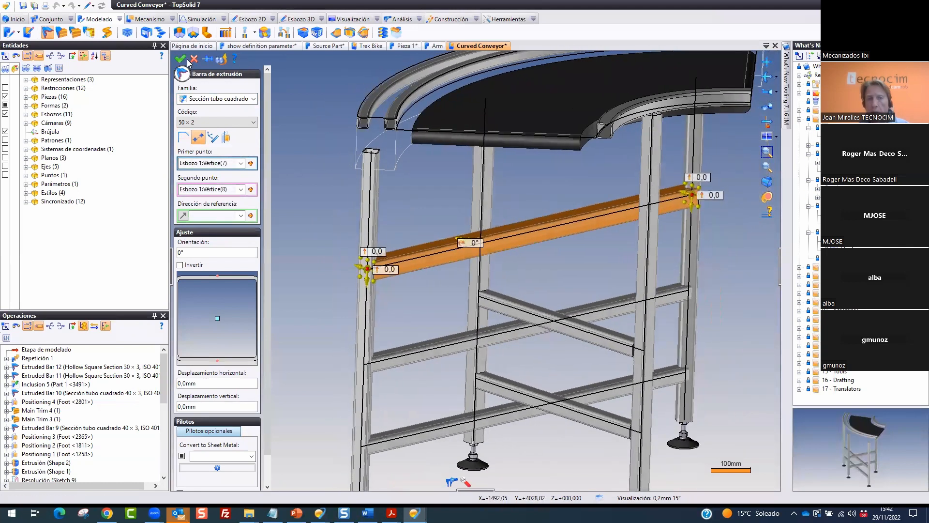
left_click(196, 60)
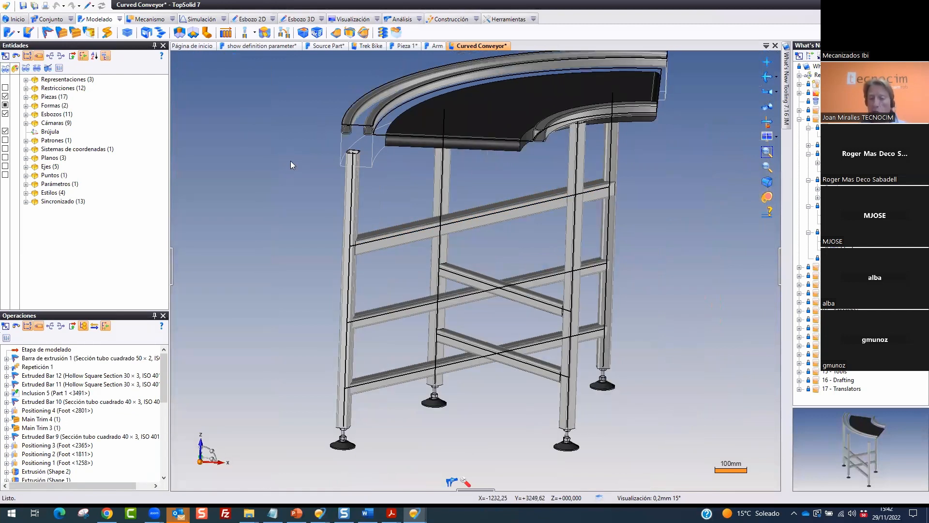
Start the Proporcionar función command and look through its list of available functions
left_click_drag(470, 464, 431, 468)
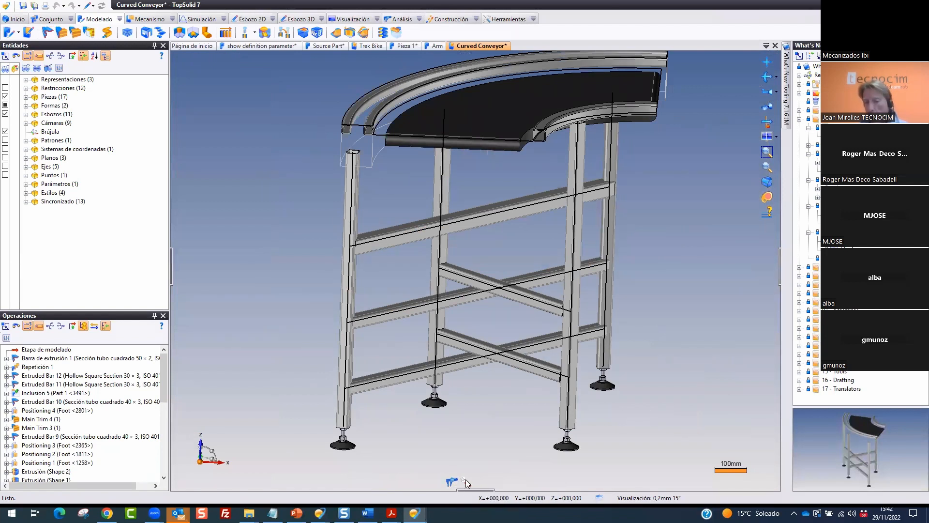
left_click(465, 482)
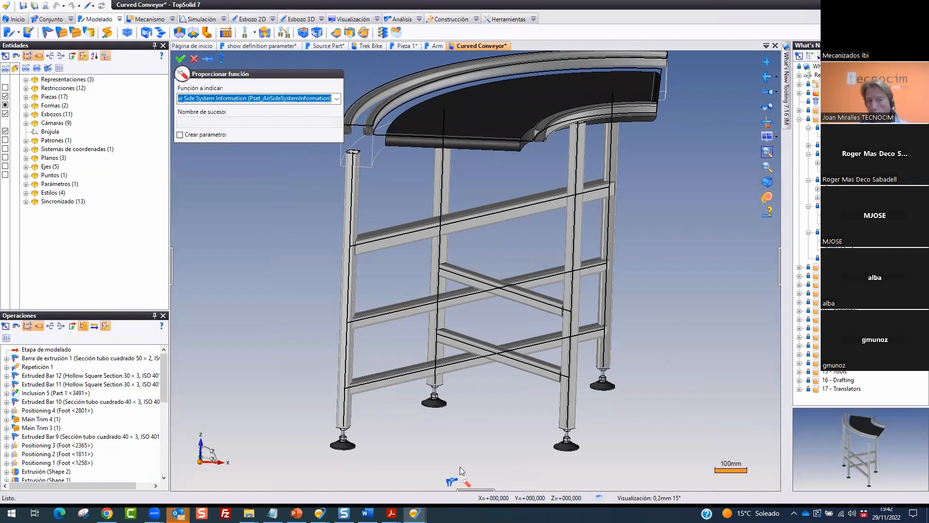
left_click(337, 100)
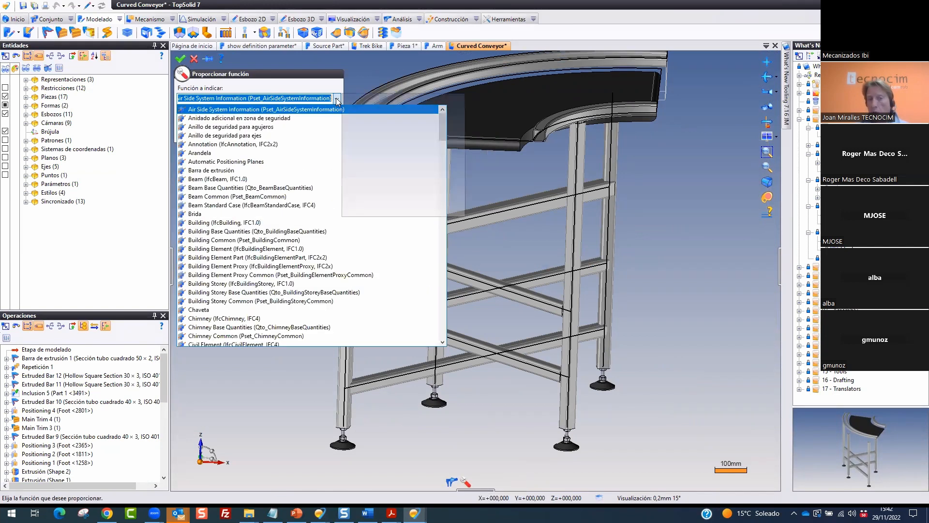
left_click(417, 257)
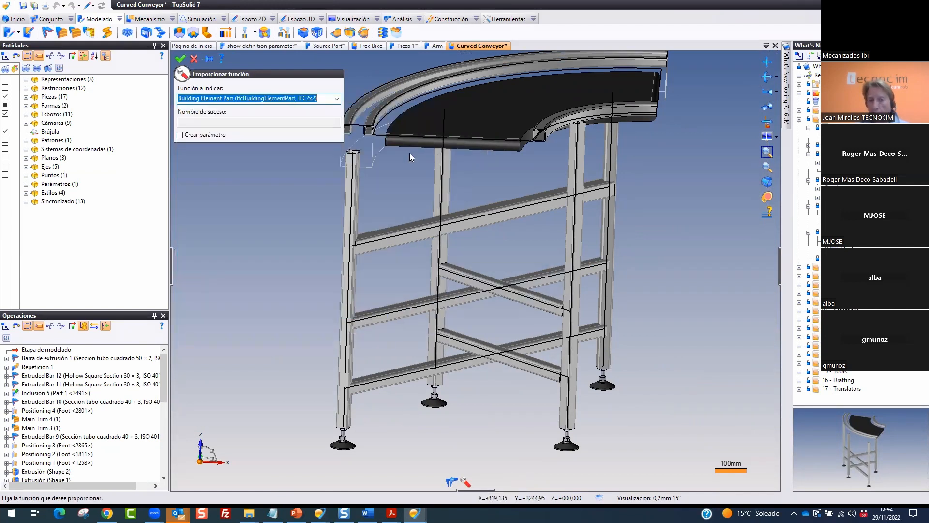
left_click(339, 101)
left_click_drag(445, 139, 456, 174)
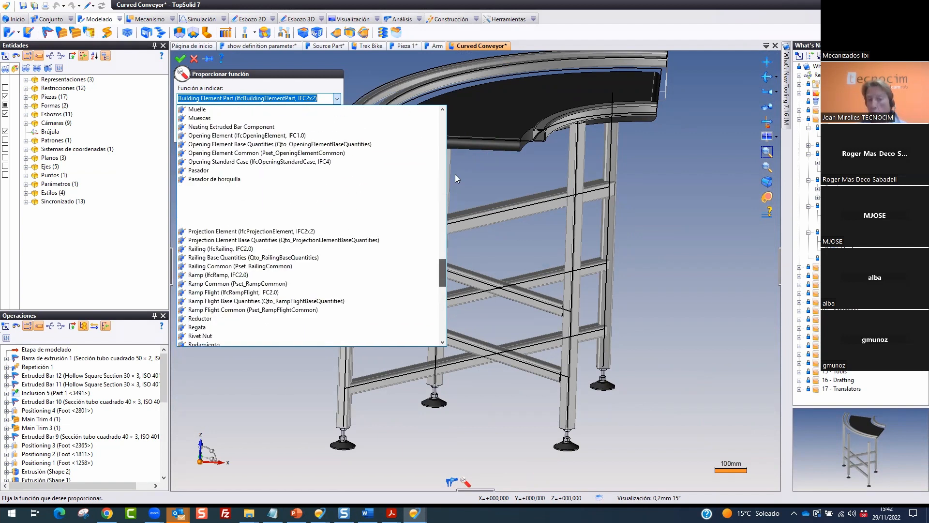
Search the functions for "chave", choose Chaveta and leave the Proporcionar función command
left_click(244, 97)
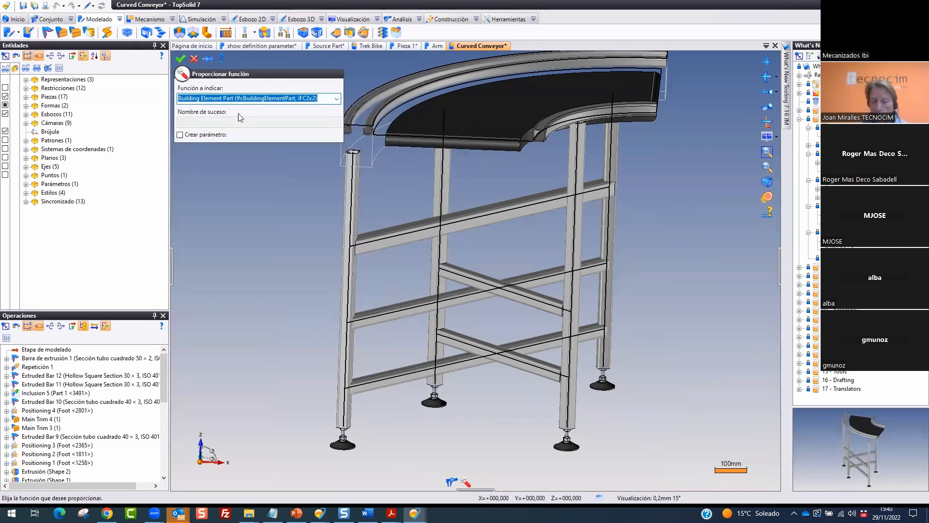
type("chave")
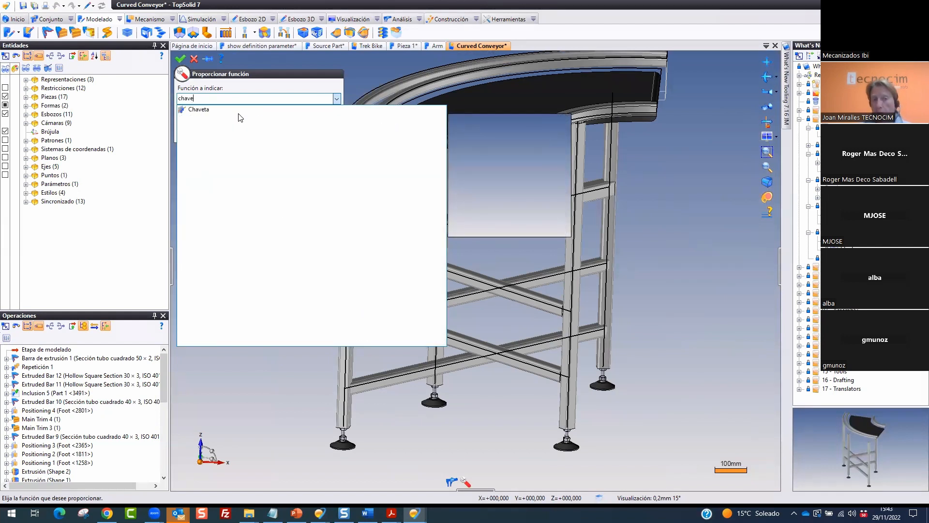
left_click(211, 110)
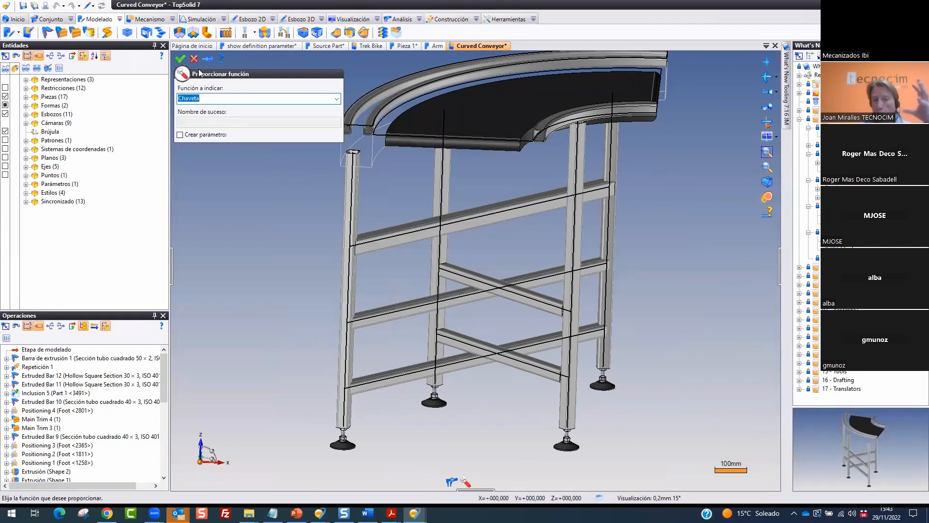
left_click(181, 59)
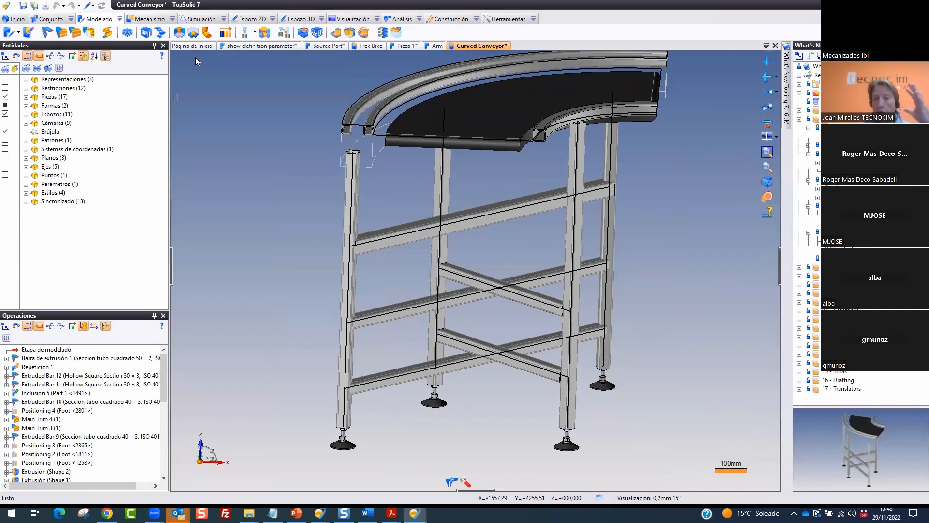
Collapse the Source Part's parameters, switch to the show definition parameter document and open the Material y revestimiento settings of its Material parameter
left_click(329, 46)
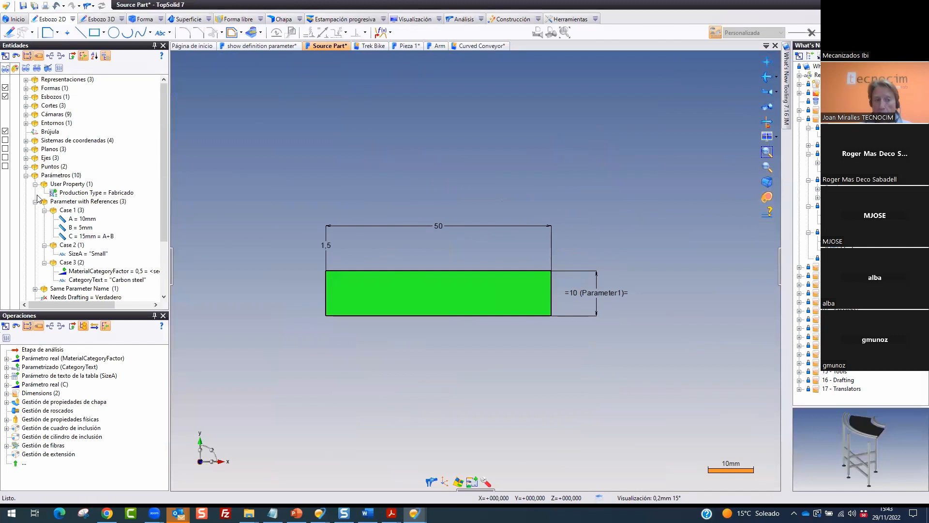
left_click(26, 176)
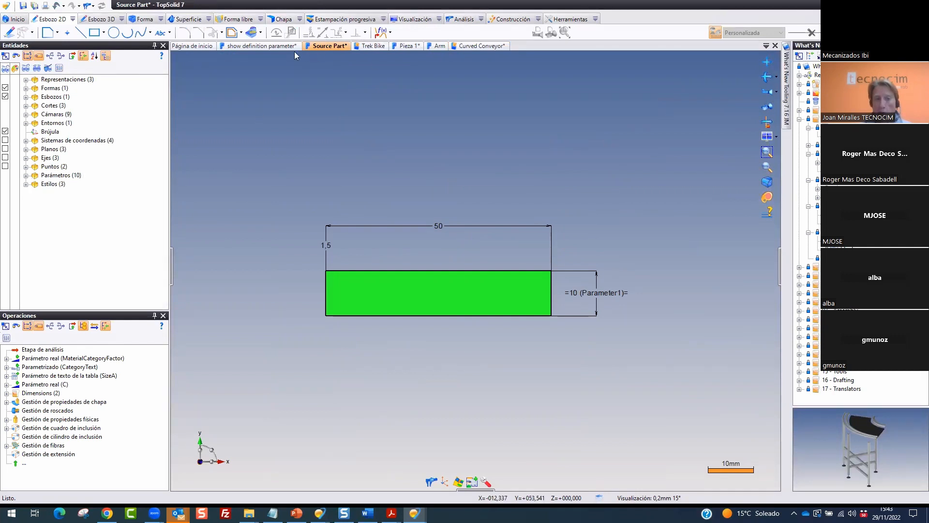
left_click(264, 46)
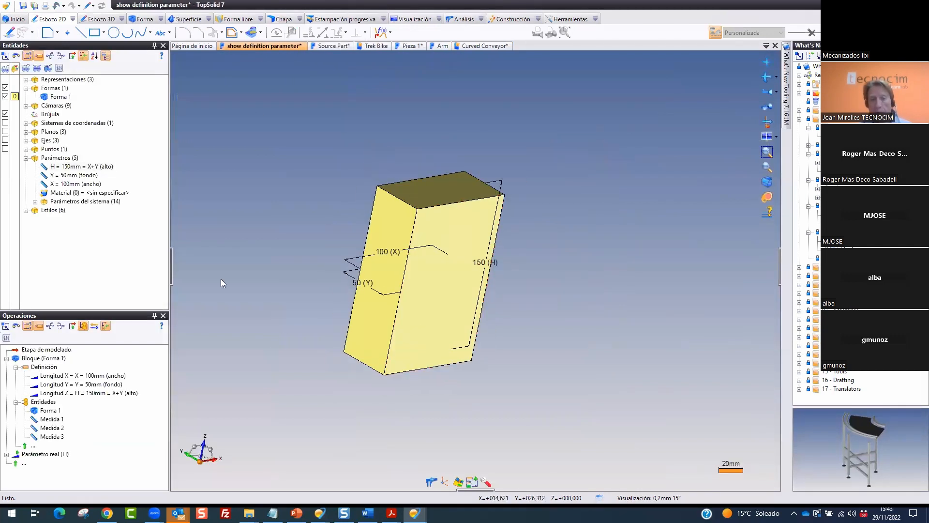
left_click(78, 193)
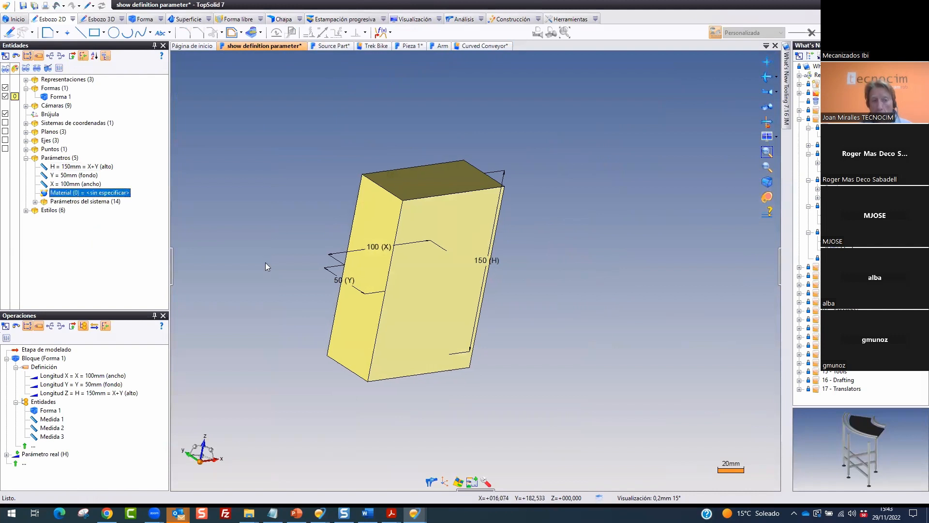
right_click(125, 194)
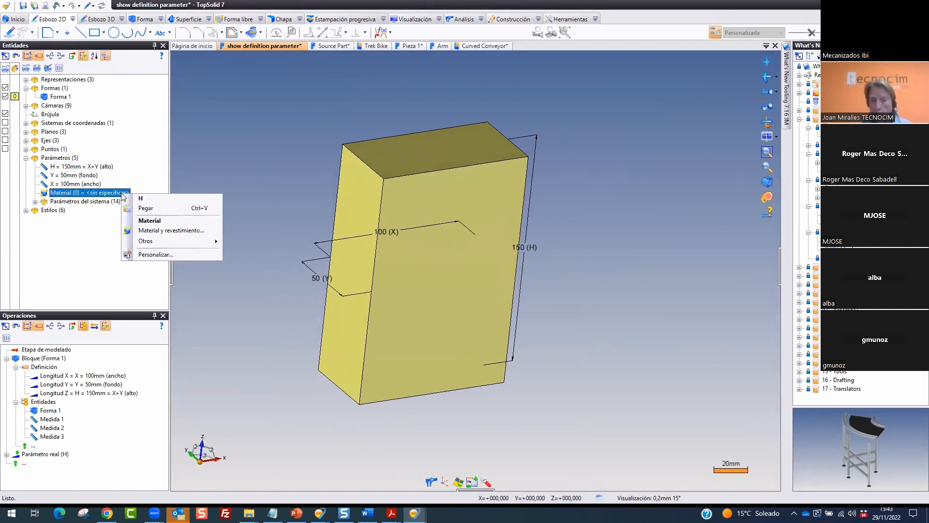
left_click(154, 231)
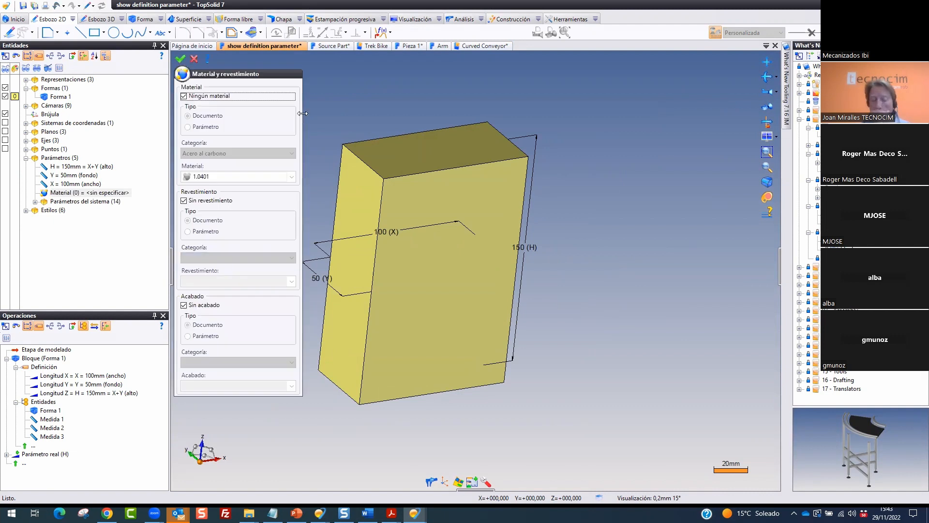
Enable a material for the block and look through the list of Acero al carbono materials
left_click(184, 96)
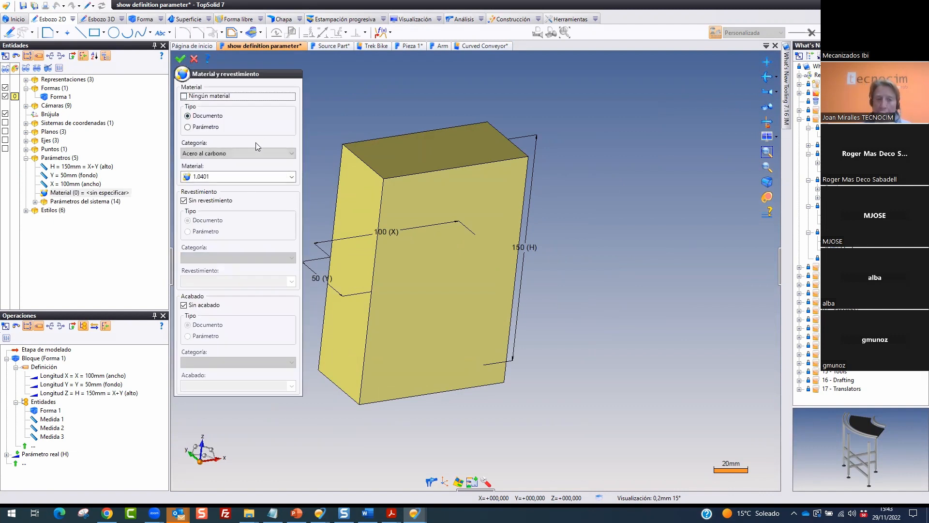
left_click(292, 177)
left_click(293, 178)
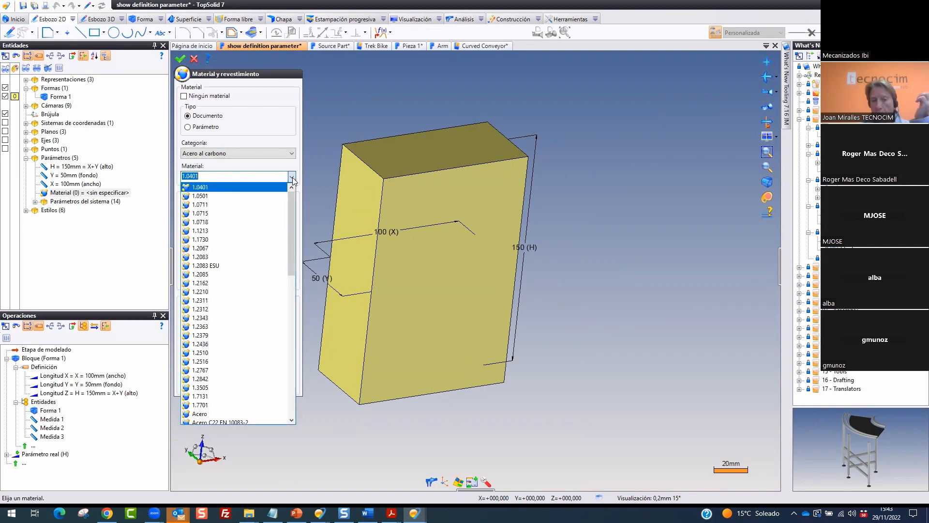
left_click_drag(290, 209, 269, 106)
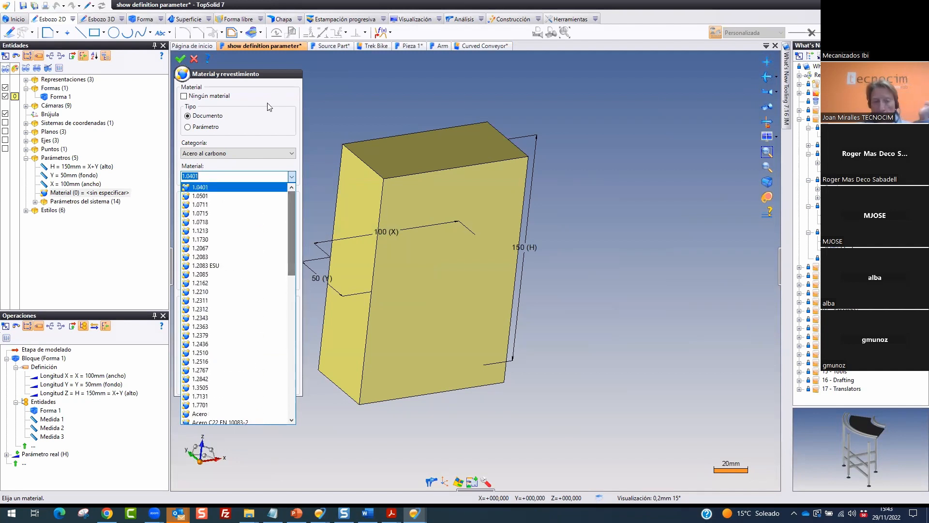
Filter the materials by "77" and assign material 1.7701 to the block
left_click(212, 184)
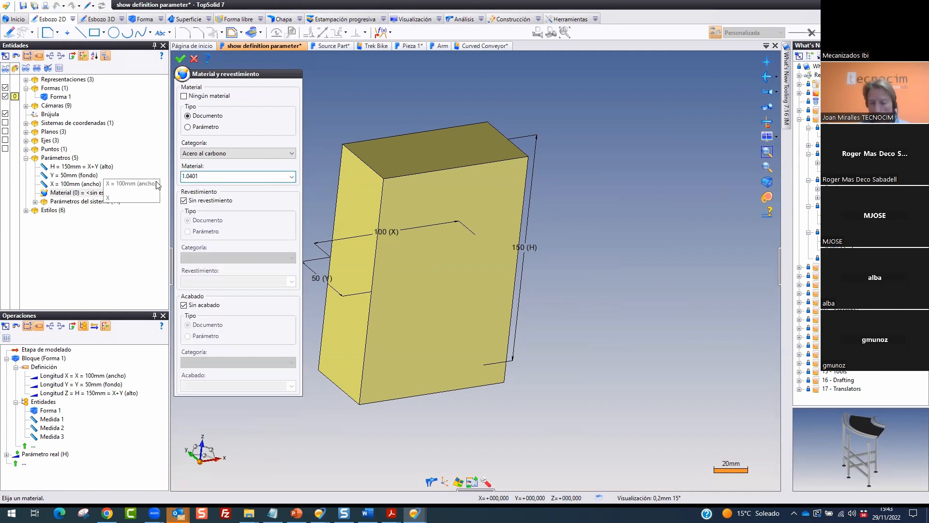
key("BackSpace")
key("BackSpace")
key("BackSpace")
key("BackSpace")
key("BackSpace")
key("BackSpace")
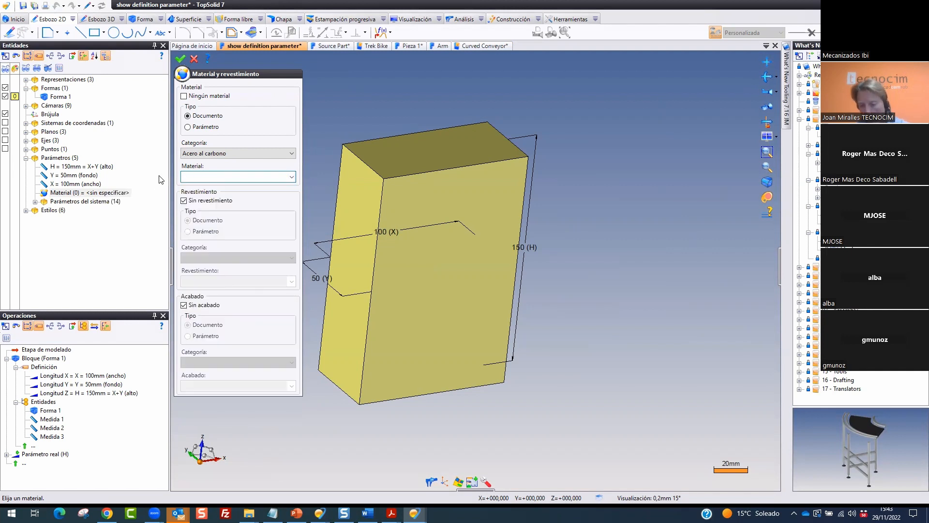
type("77")
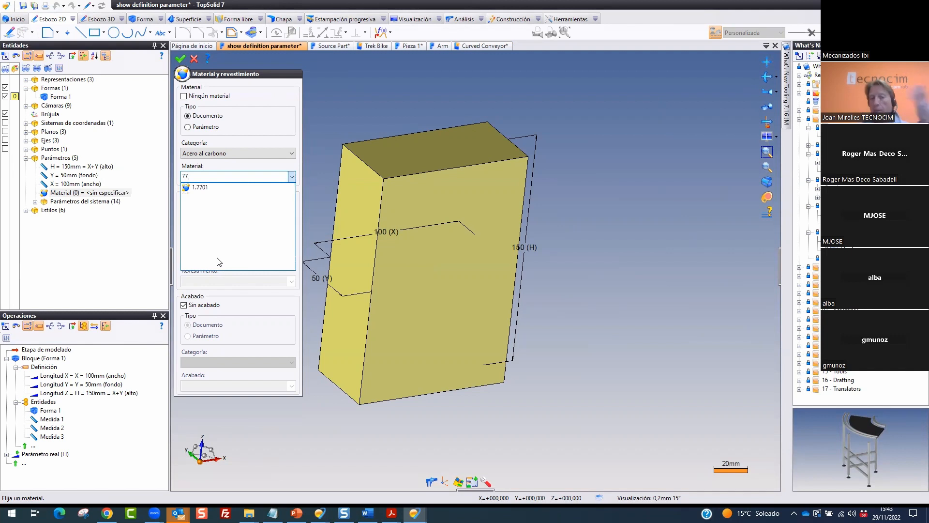
left_click(202, 188)
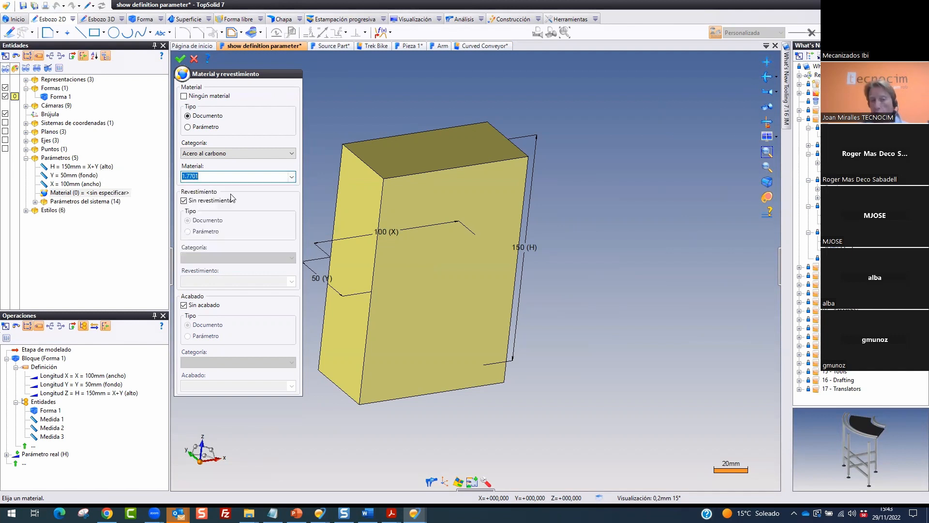
left_click(185, 58)
Mark the block's Material parameter in the entity tree
key("ctrl+2")
mouse_move(114, 185)
left_mouse_down()
mouse_move(17, 190)
mouse_move(104, 166)
left_mouse_up()
key("Escape")
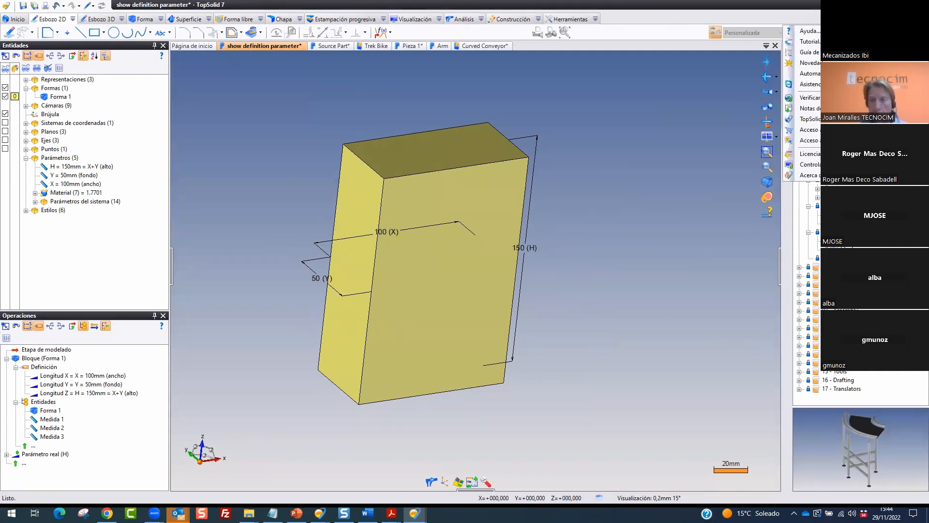
Open the Licencias window and mark the available licences along with the independent and floating licence sections
left_click(810, 154)
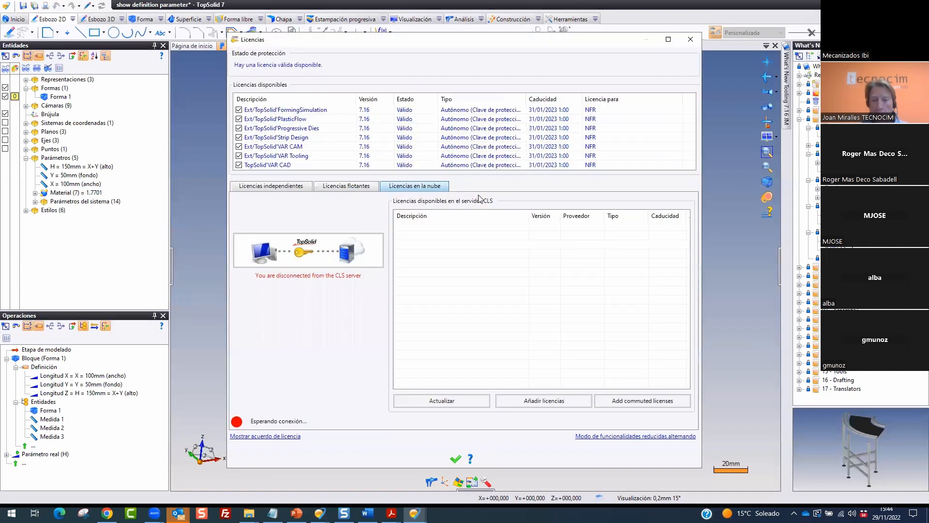
left_click(264, 186)
mouse_move(320, 173)
left_mouse_down()
mouse_move(203, 186)
mouse_move(305, 213)
mouse_move(252, 153)
mouse_move(279, 231)
mouse_move(278, 200)
left_mouse_up()
mouse_move(306, 99)
left_mouse_down()
mouse_move(350, 95)
mouse_move(395, 110)
left_mouse_up()
left_click_drag(350, 129, 426, 121)
left_click_drag(355, 146, 386, 142)
key("Escape")
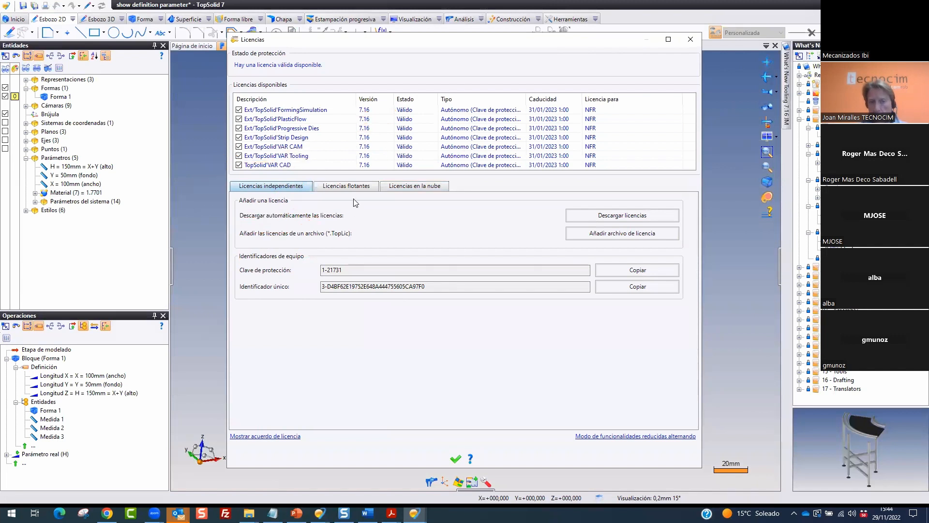
left_click(353, 188)
mouse_move(373, 179)
left_mouse_down()
mouse_move(305, 183)
mouse_move(376, 185)
mouse_move(312, 212)
mouse_move(296, 198)
mouse_move(328, 148)
left_mouse_up()
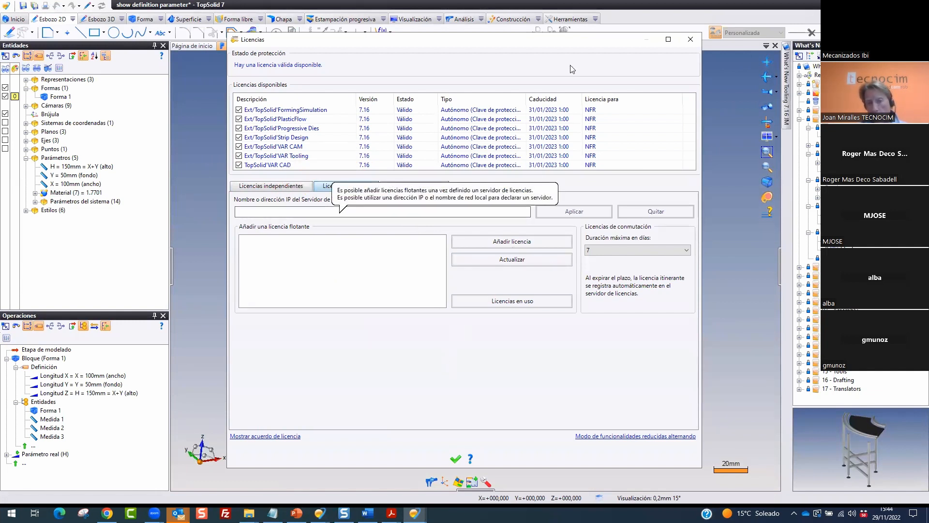
Show and mark the Licencias en la nube section, and close the Licencias window
left_click_drag(562, 47, 569, 37)
key("Escape")
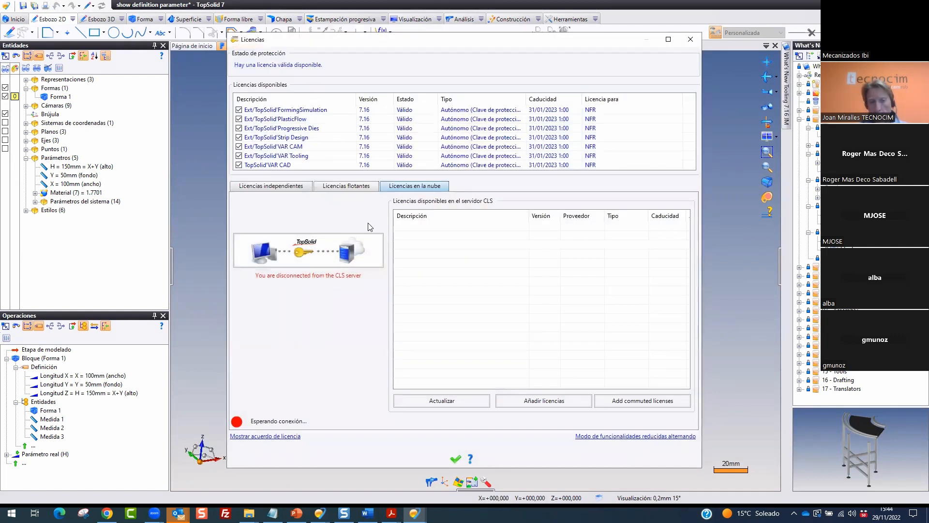
key("ctrl+2")
mouse_move(450, 173)
left_mouse_down()
mouse_move(386, 174)
mouse_move(450, 157)
left_mouse_up()
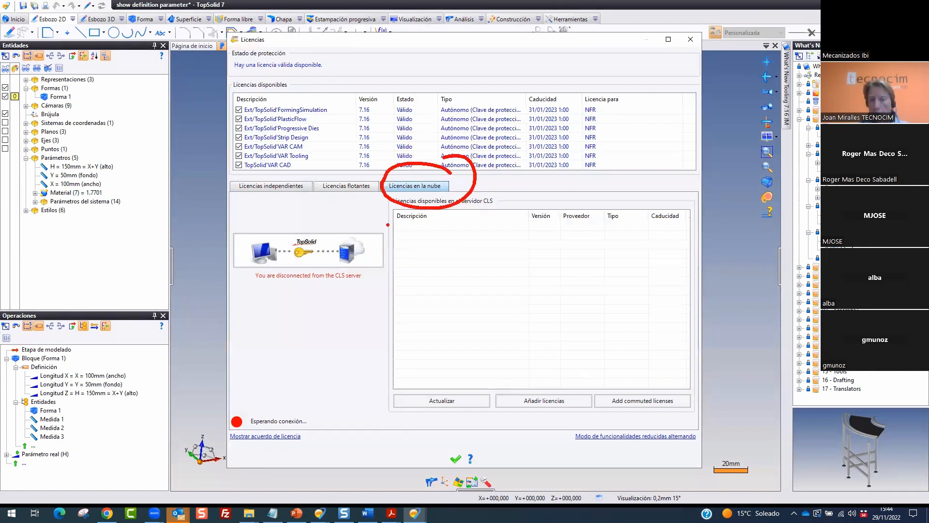
left_click_drag(387, 219, 370, 212)
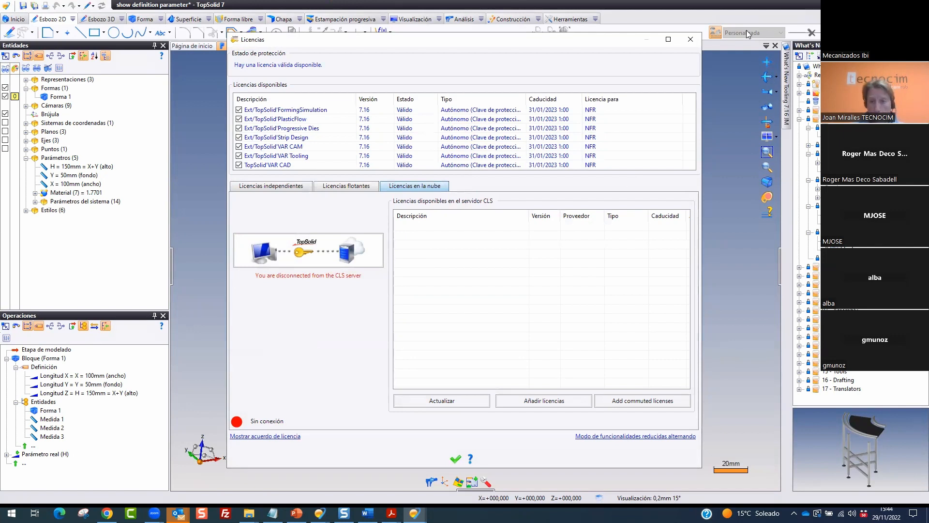
left_click(691, 39)
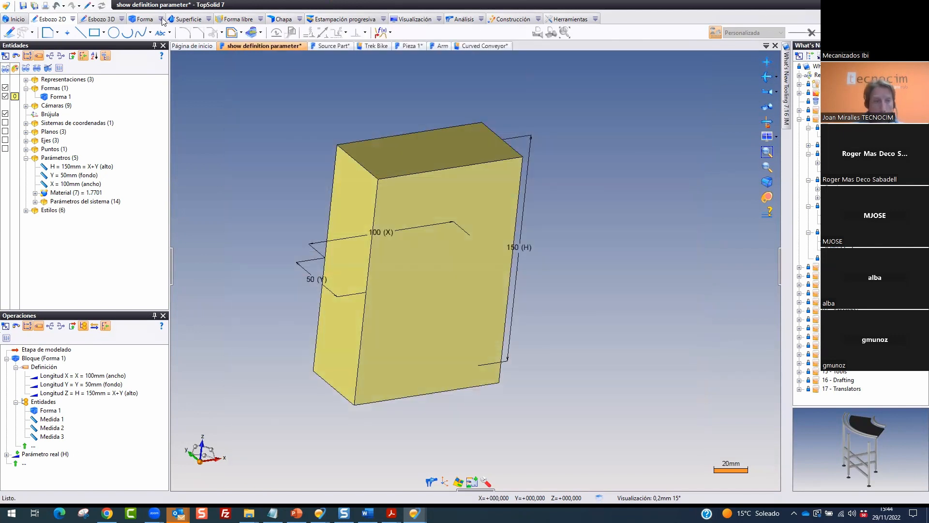
Open the Proyectos window, widen its Nombre column, collapse the ASSEMBLIES folder and mark the list of project folders
left_click(17, 19)
left_click(43, 33)
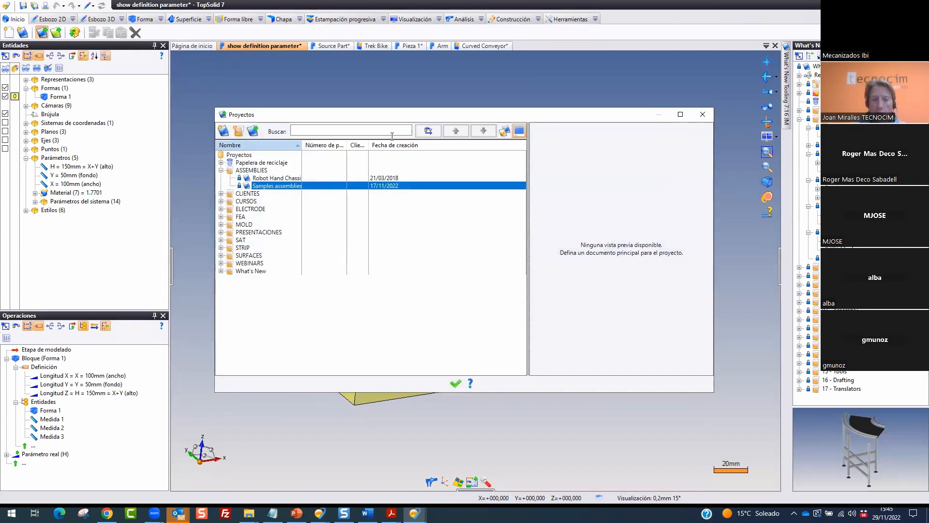
left_click_drag(302, 145, 340, 145)
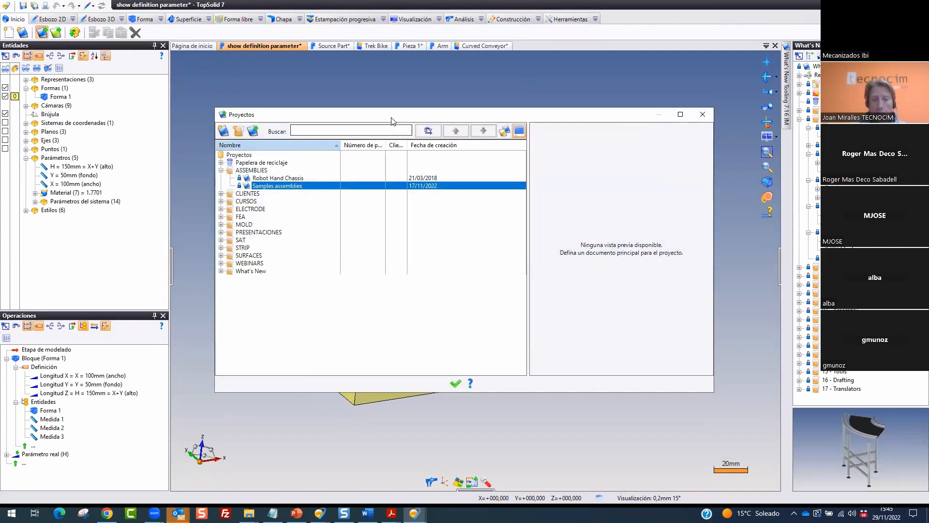
left_click_drag(392, 121, 418, 125)
left_click(247, 174)
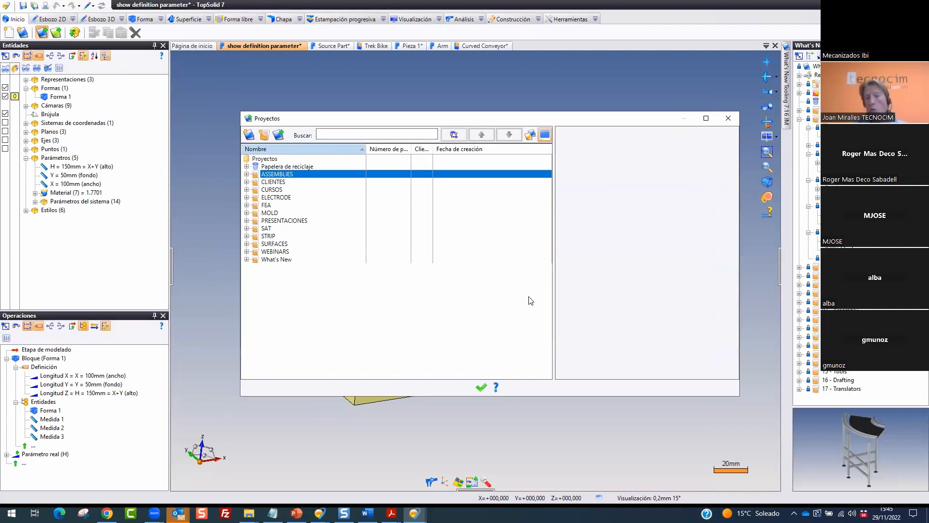
mouse_move(300, 147)
left_mouse_down()
mouse_move(215, 175)
mouse_move(334, 116)
mouse_move(266, 68)
left_mouse_up()
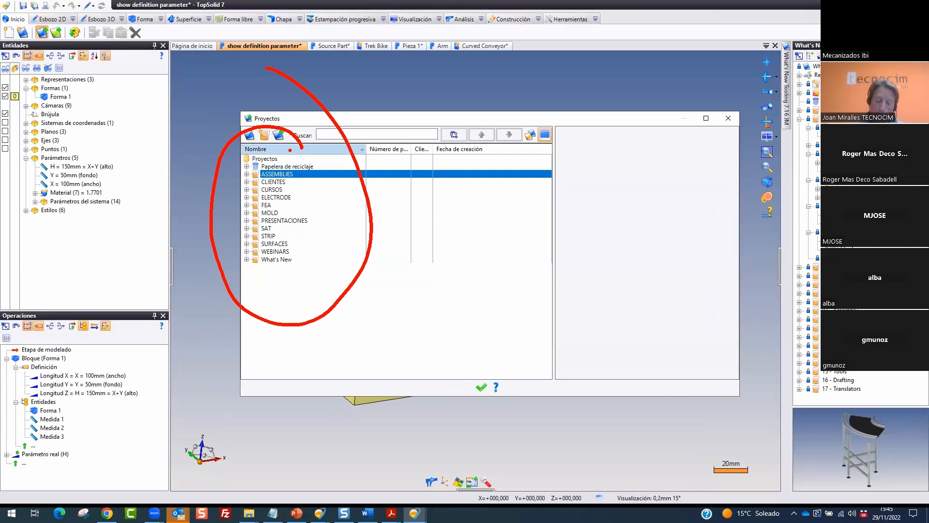
key("Escape")
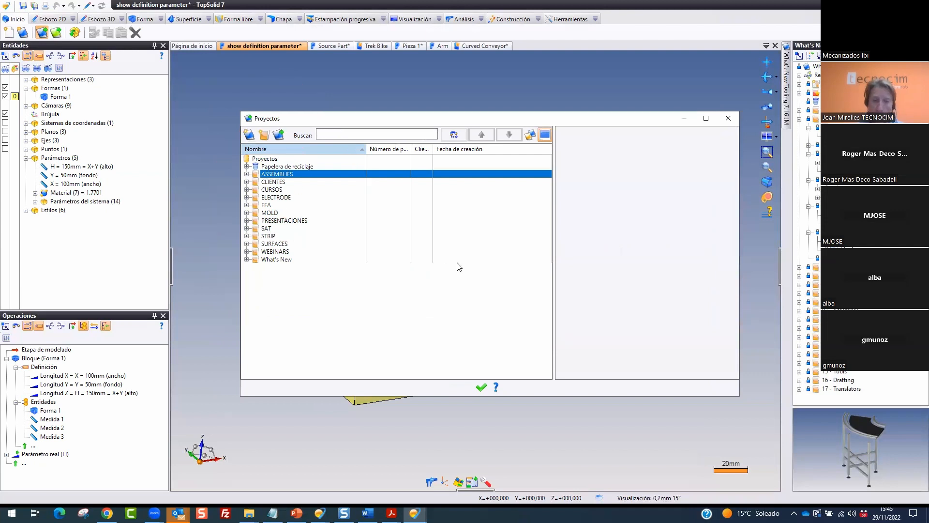
Expand the ASSEMBLIES folder and look at the Robot Hand Chassis and Samples assemblies projects one at a time
left_click(249, 174)
key("Down")
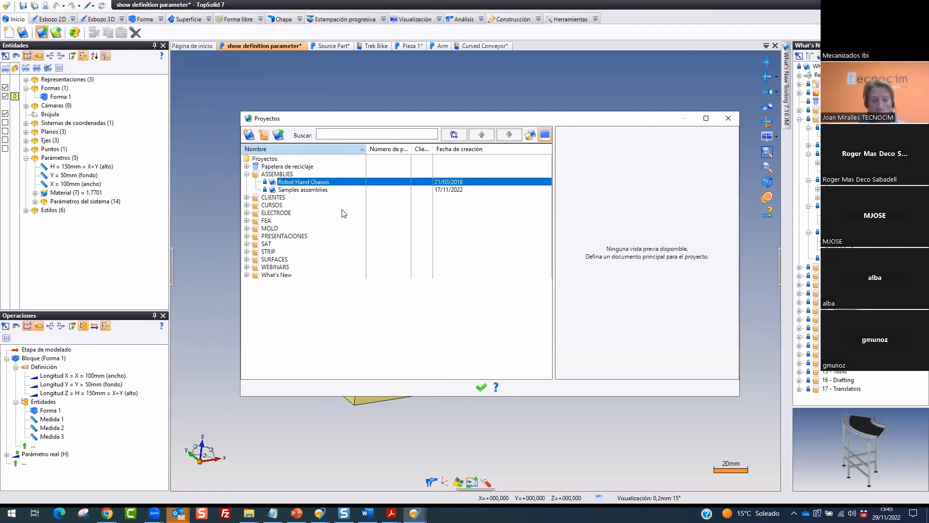
left_click(320, 191)
left_click(322, 183)
left_click(321, 189)
left_click(323, 183)
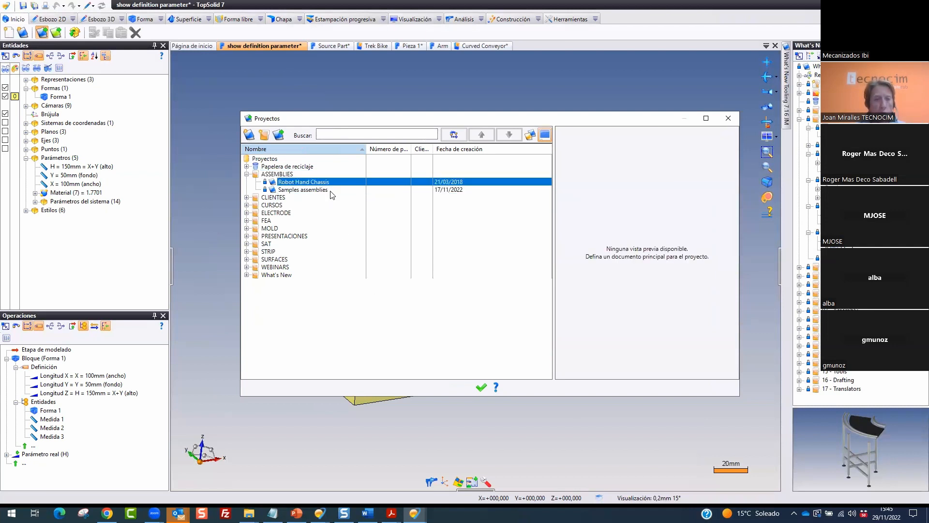
Export the Robot Hand Chassis and Samples assemblies projects together as packages into the Descargas folder
left_click(328, 194, "shift")
left_click(316, 185)
left_click(325, 192, "shift")
right_click(328, 189)
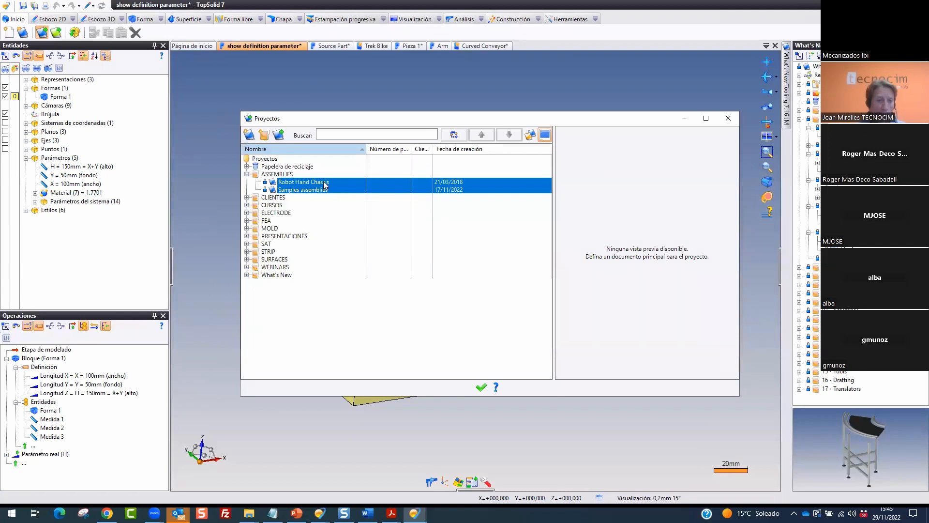
right_click(324, 182)
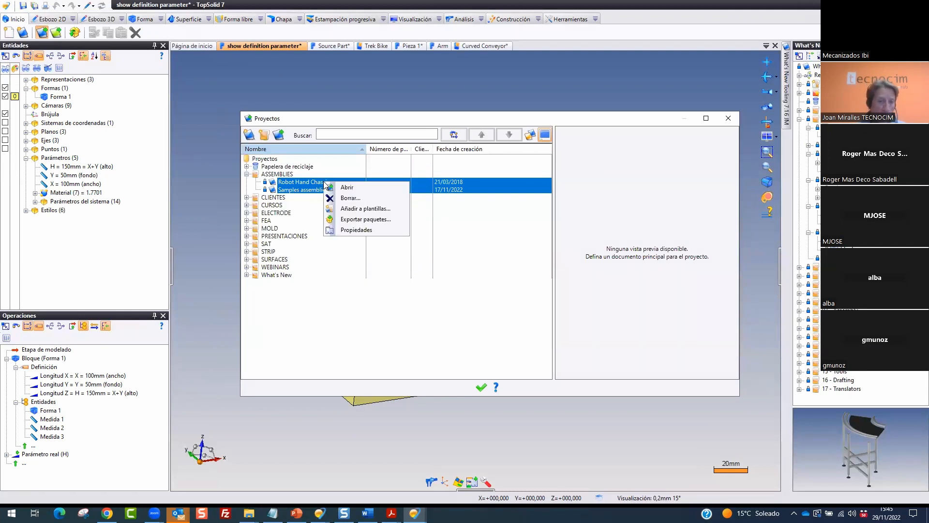
left_click(365, 219)
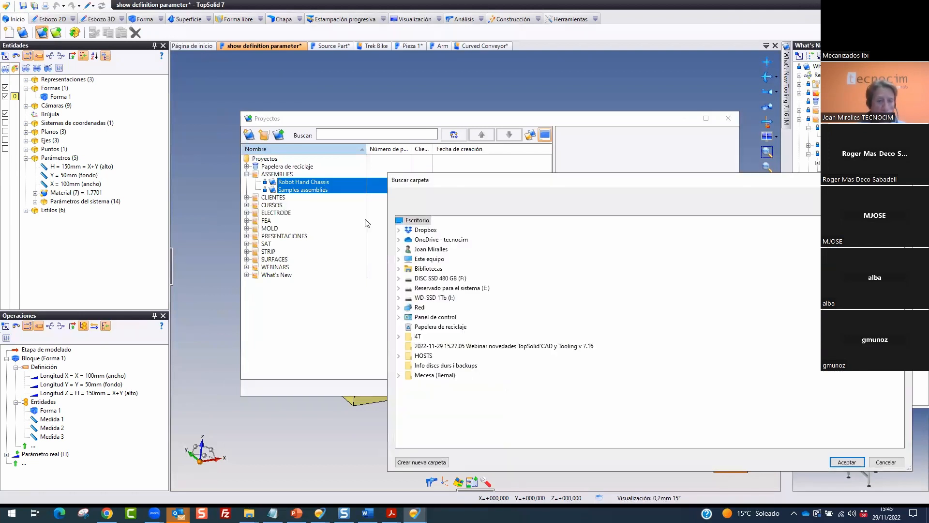
left_click(399, 249)
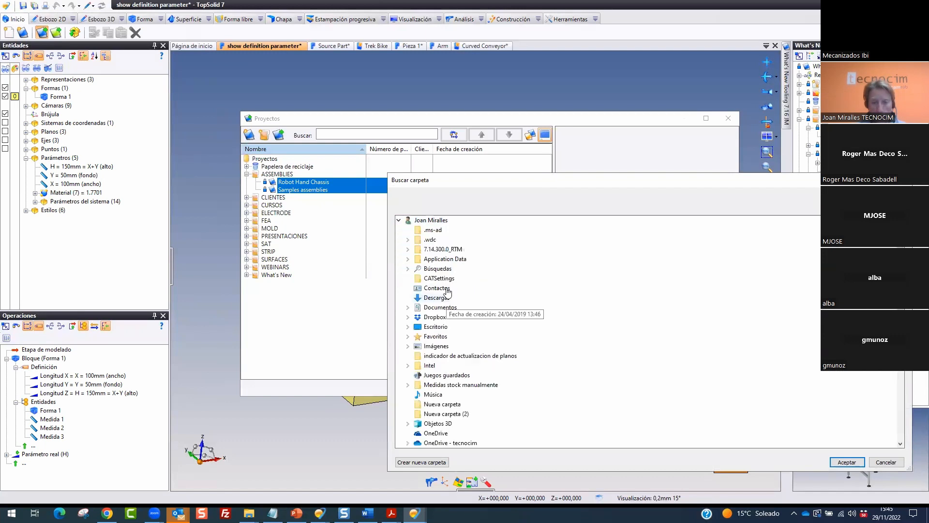
left_click(438, 298)
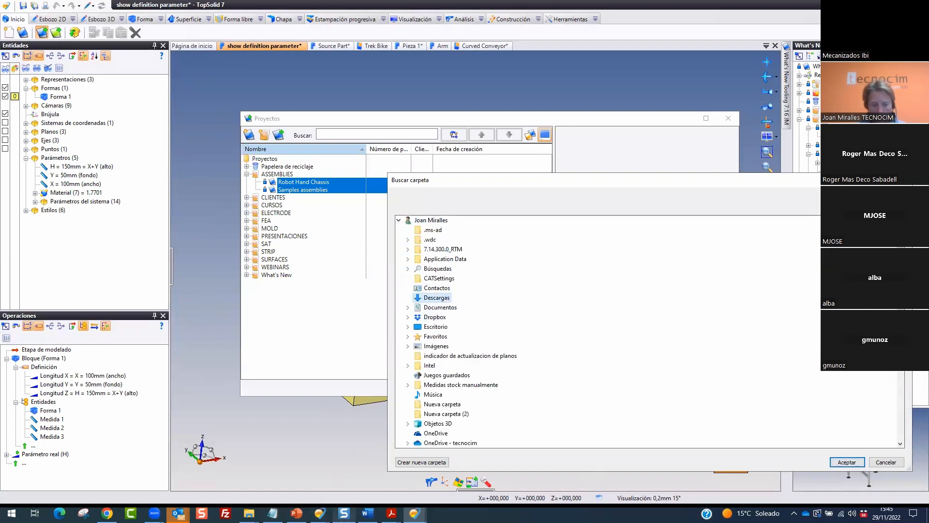
left_click(847, 462)
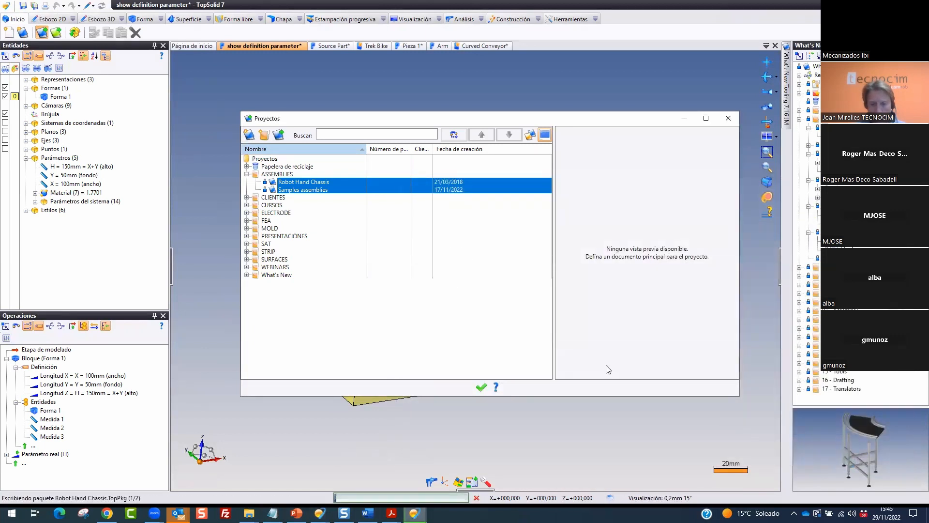
Check the exported TopPkg files in the Descargas folder in File Explorer, and return to TopSolid to close the Proyectos window
left_click(249, 513)
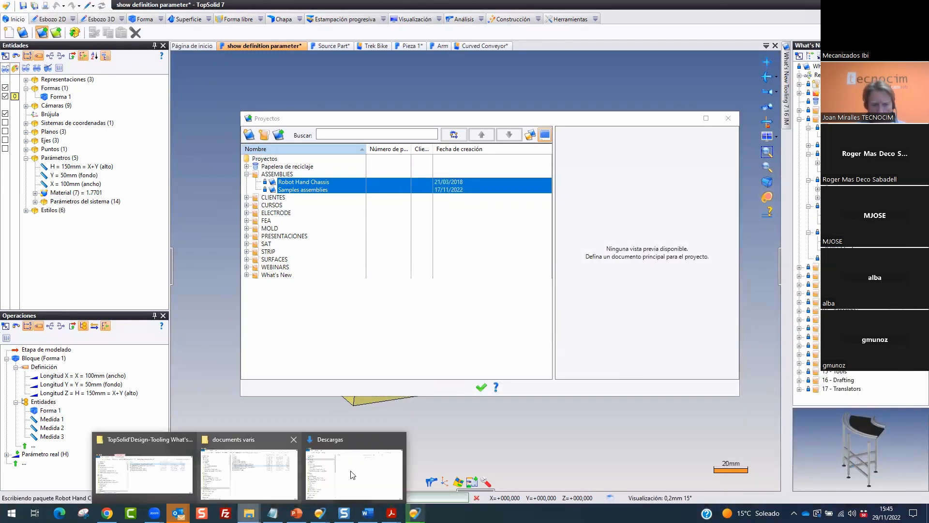
left_click(352, 475)
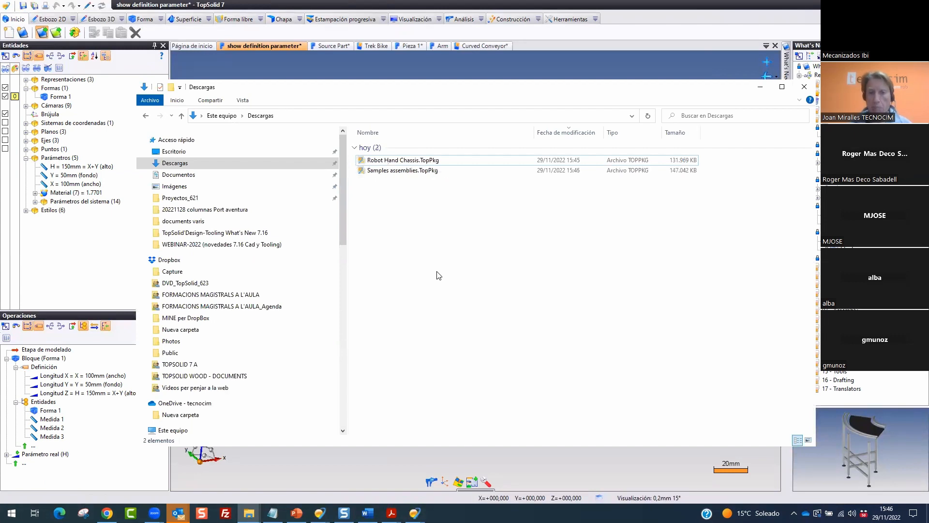
left_click(430, 161)
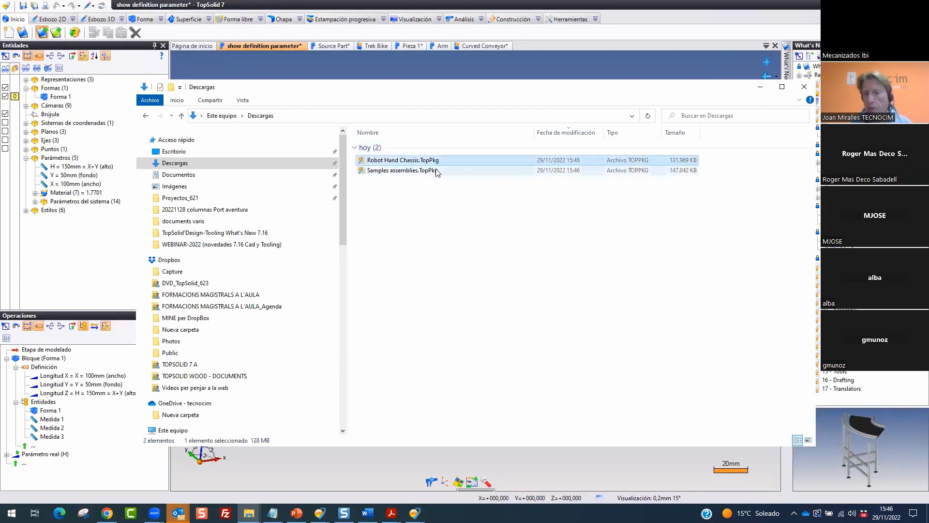
left_click(446, 188)
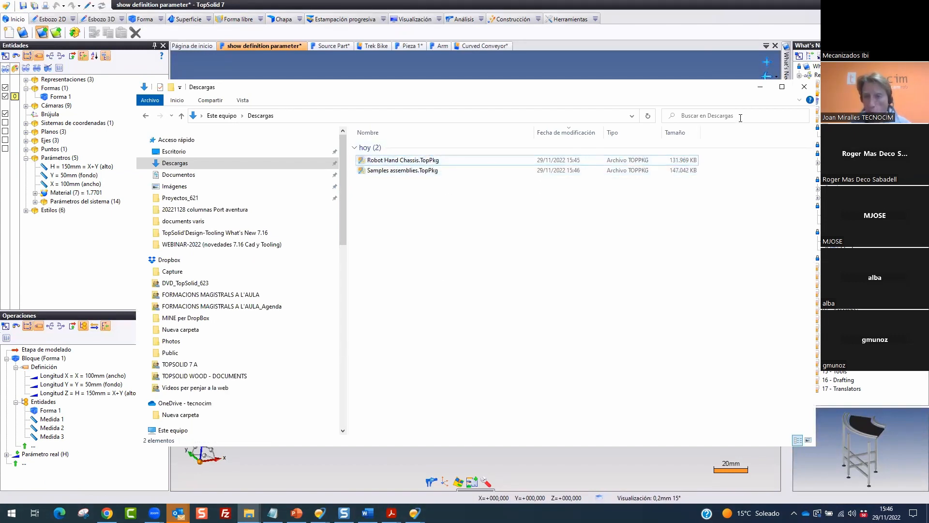
left_click(759, 88)
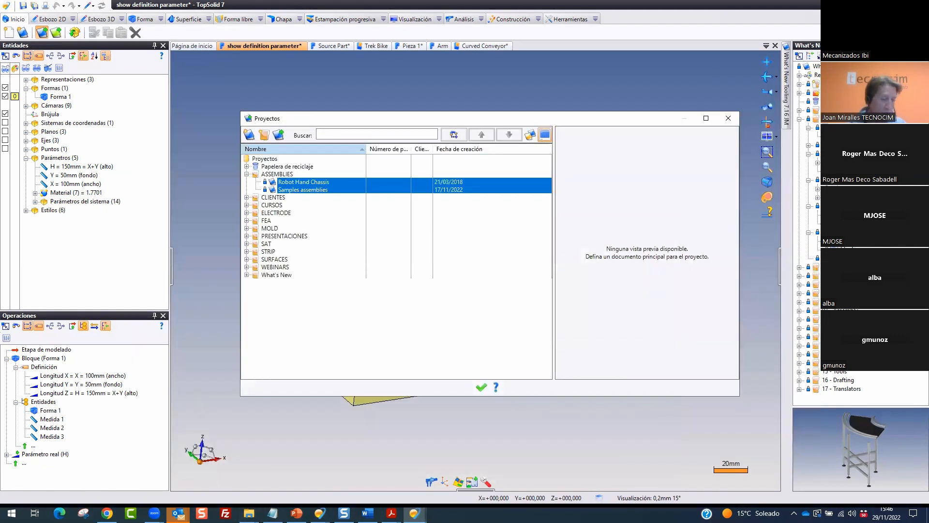
left_click(728, 118)
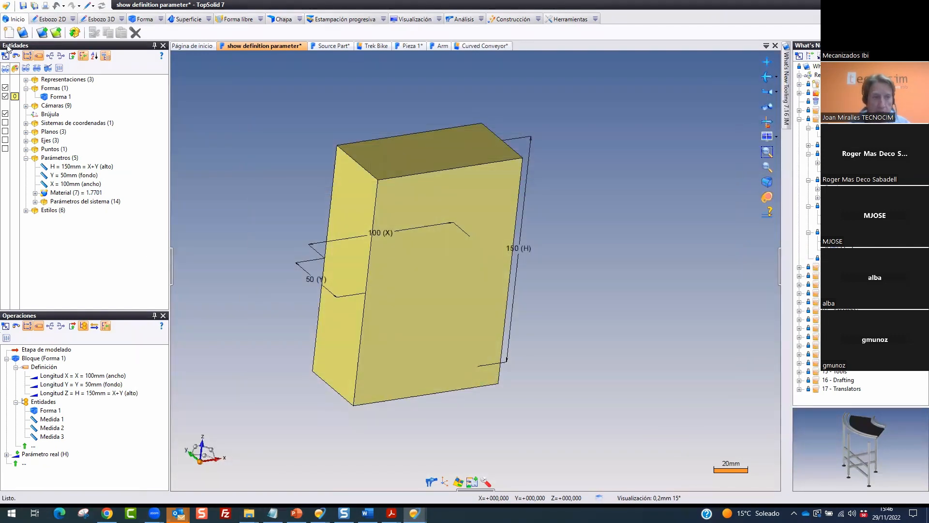
Open the Bibliotecas window and mark the icons in front of the TopSolid libraries, including TopSolid MetalWork - Materials and Coatings
left_click(56, 32)
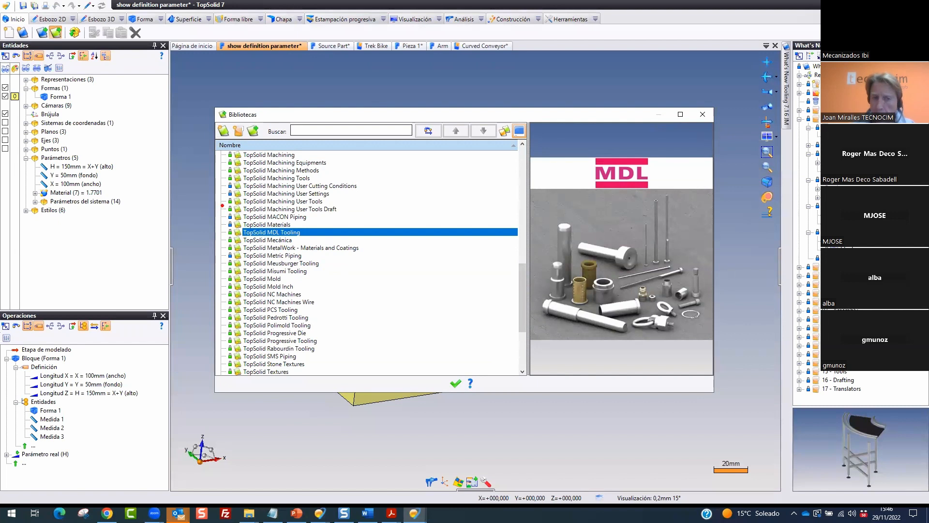
mouse_move(225, 207)
left_mouse_down()
mouse_move(245, 276)
mouse_move(248, 380)
left_mouse_up()
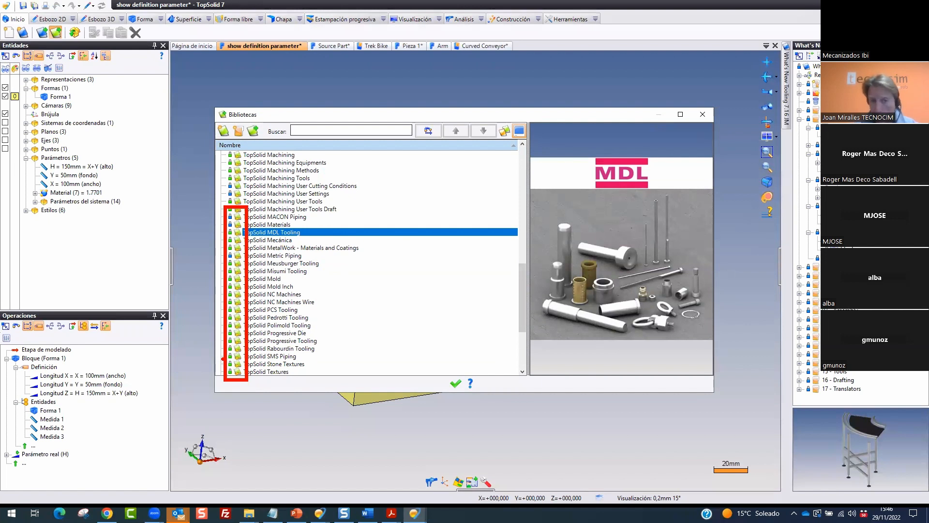
key("Escape")
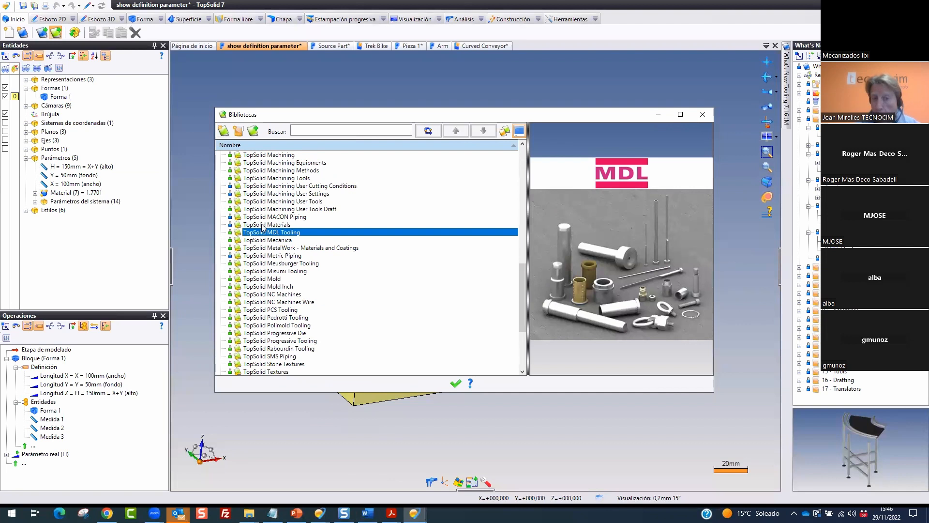
mouse_move(242, 243)
left_mouse_down()
mouse_move(238, 255)
mouse_move(241, 244)
left_mouse_up()
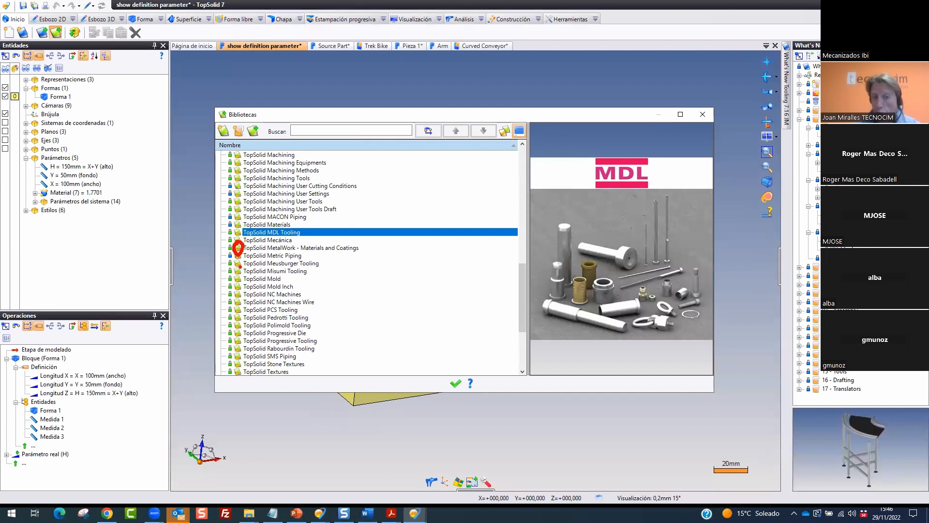
key("Escape")
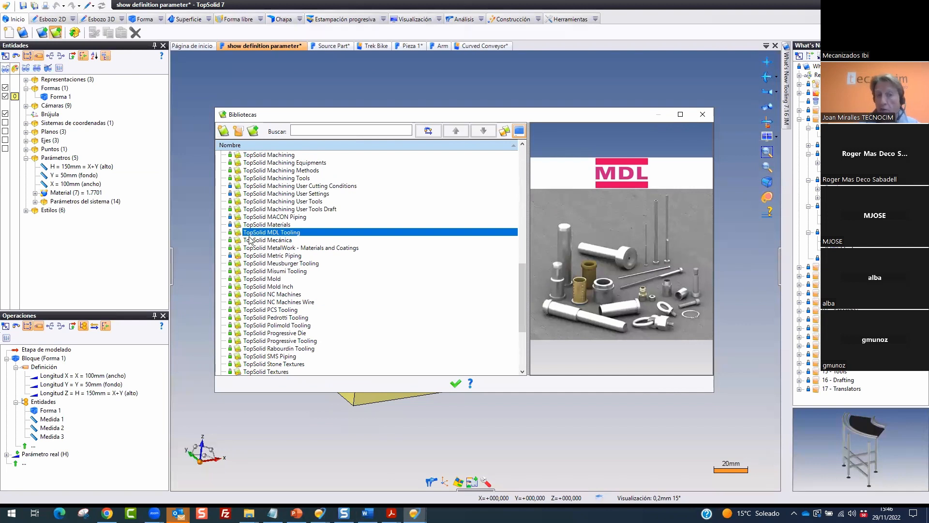
Mark the TopSolid Machining User Cutting Conditions library and its lock icon, and close the Bibliotecas window
left_click_drag(220, 176, 374, 196)
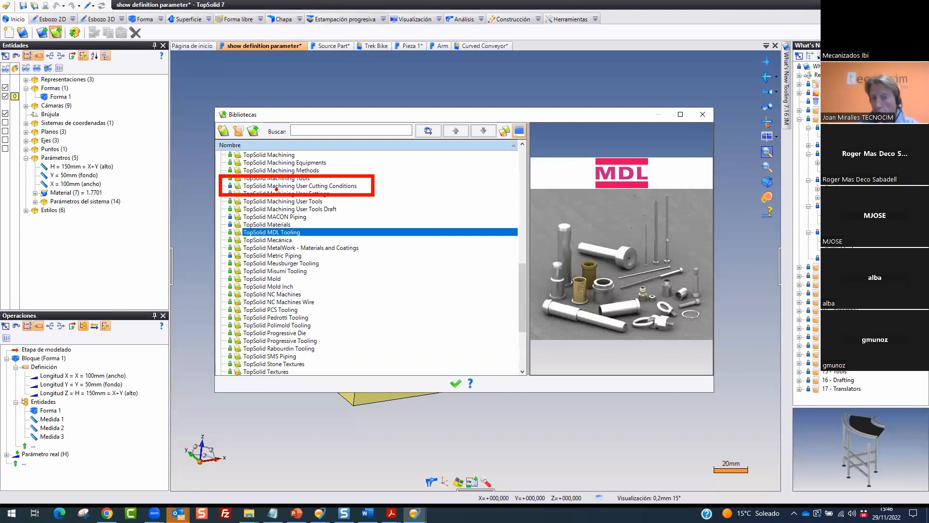
left_click_drag(187, 190, 203, 188)
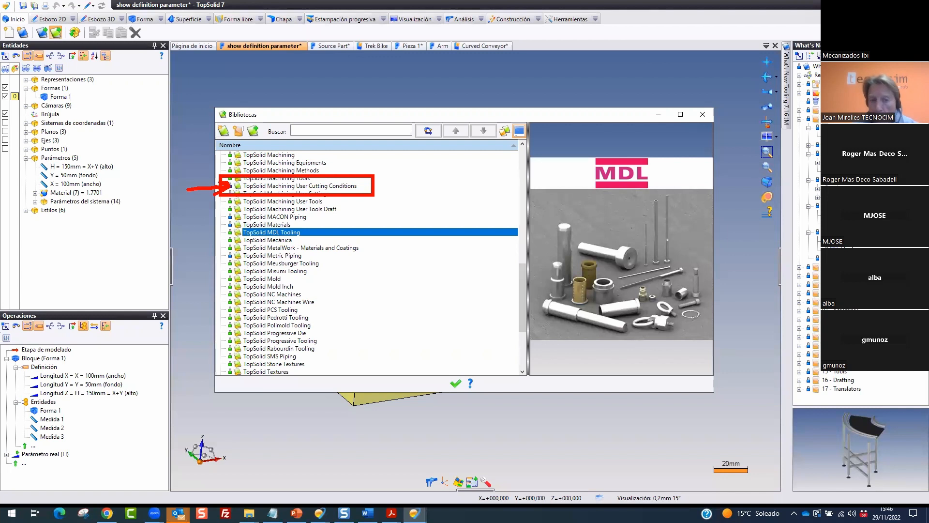
left_click(456, 384)
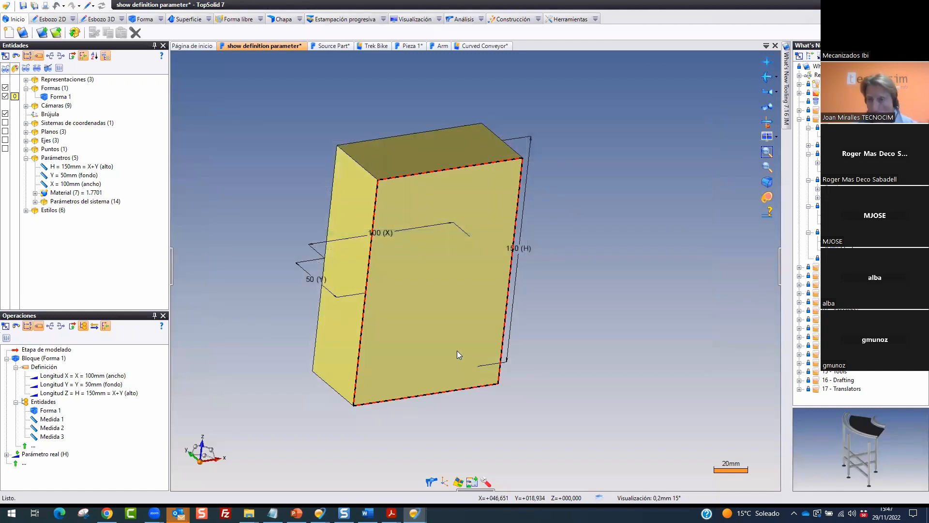
Switch to the other TopSolid window with the Trek Bike assembly and show its Página de inicio
left_click(799, 76)
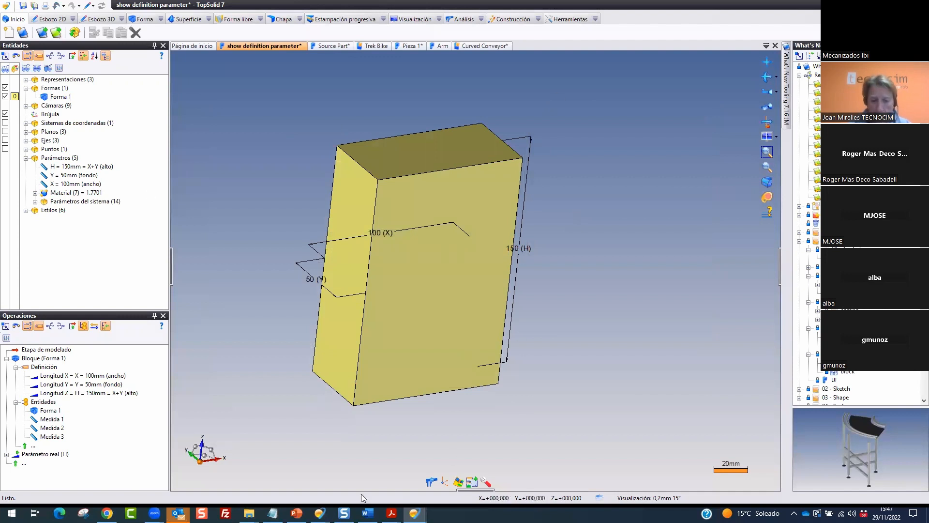
mouse_move(319, 513)
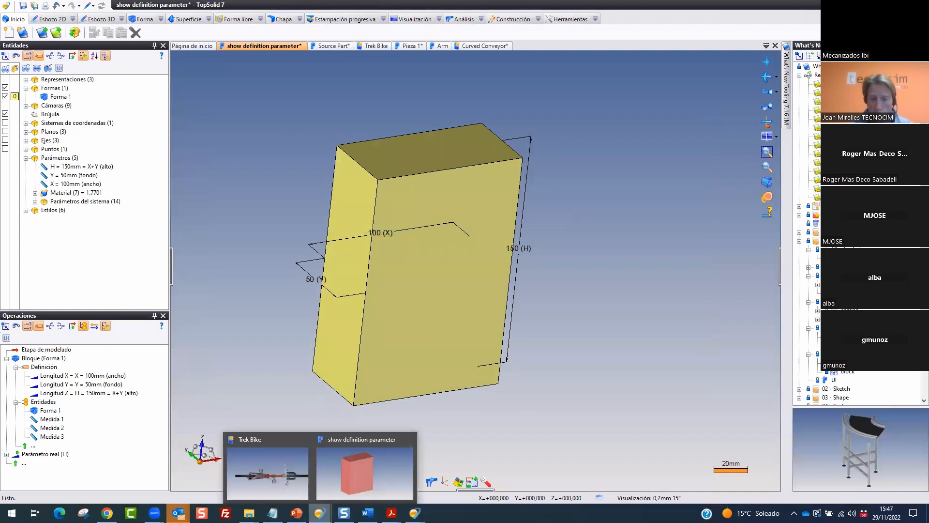
left_click(275, 455)
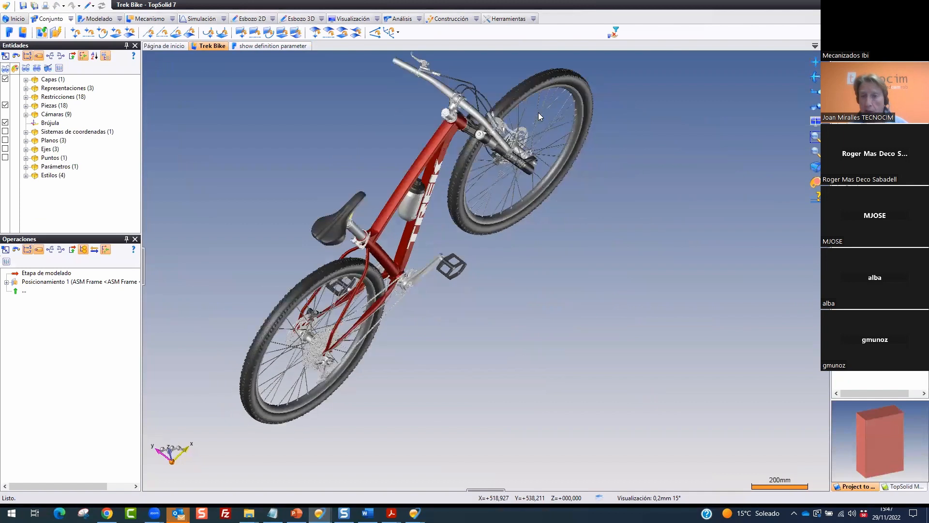
left_click(169, 45)
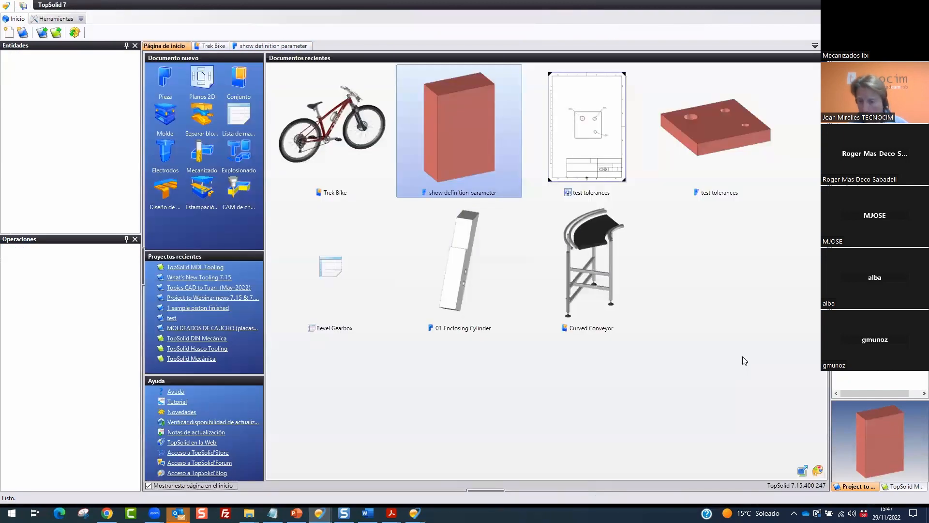
Mark the icons on the start page, and locate the Trek Bike assembly in the project tree
mouse_move(810, 474)
left_mouse_down()
mouse_move(764, 462)
mouse_move(756, 487)
left_mouse_up()
key("Escape")
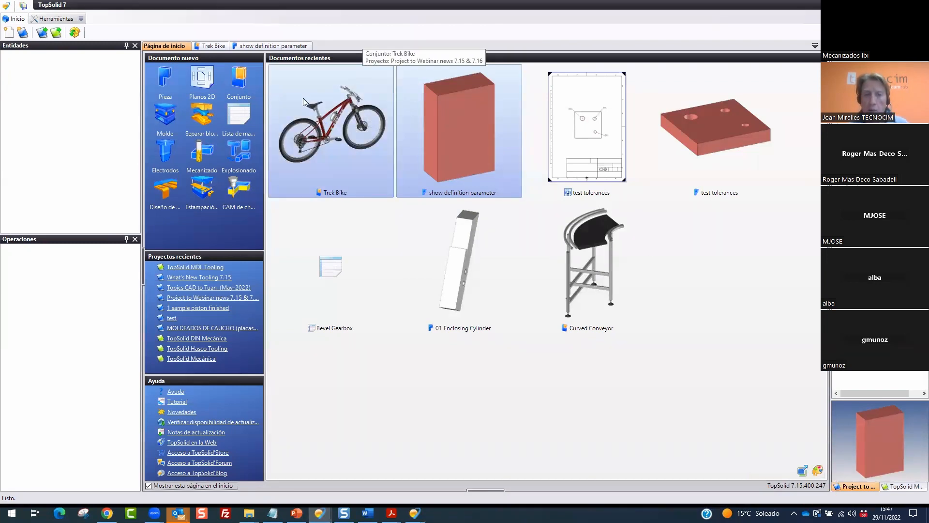
left_click(213, 47)
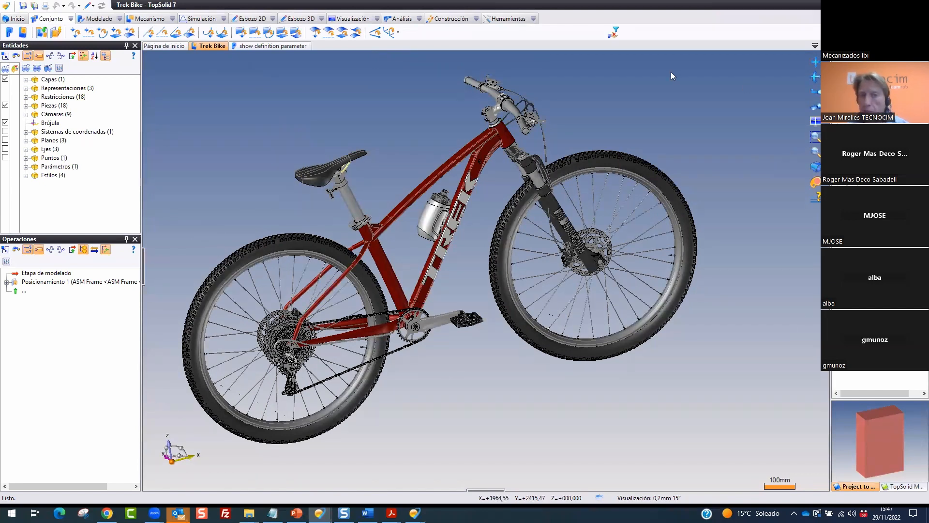
right_click(209, 46)
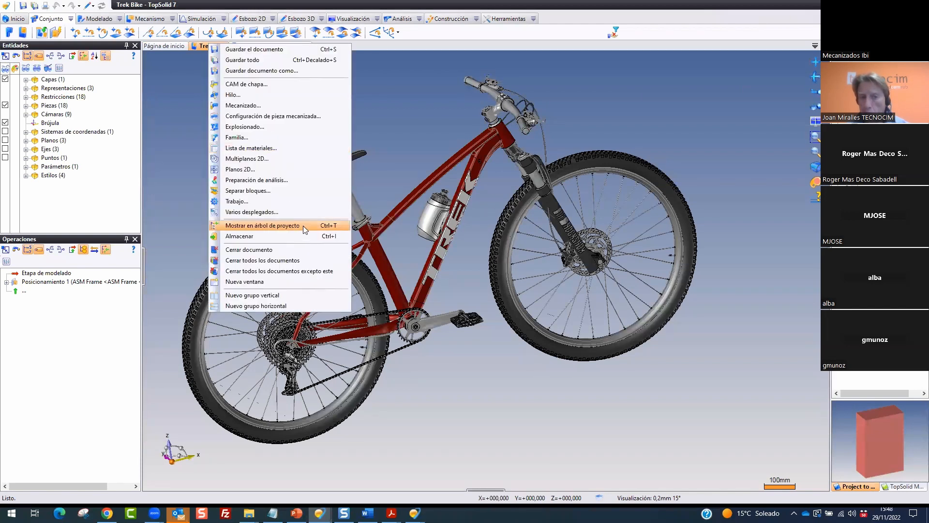
left_click(264, 225)
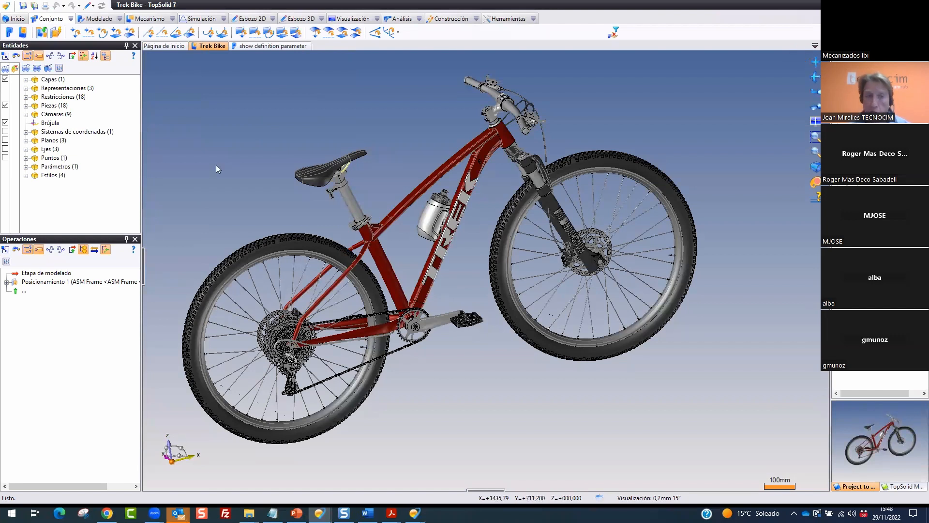
Open the Bibliotecas window, mark the TopSolid MDL Tooling library and its preview image, and close the window
left_click(20, 21)
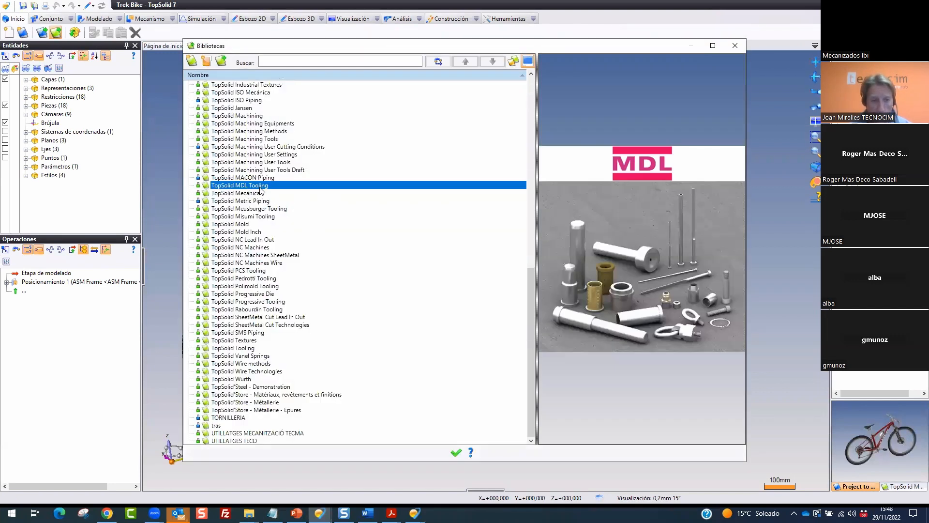
left_click_drag(285, 191, 192, 169)
mouse_move(697, 154)
left_mouse_down()
mouse_move(731, 130)
mouse_move(625, 119)
left_mouse_up()
left_click_drag(710, 264, 737, 242)
left_click_drag(680, 293, 736, 237)
key("Escape")
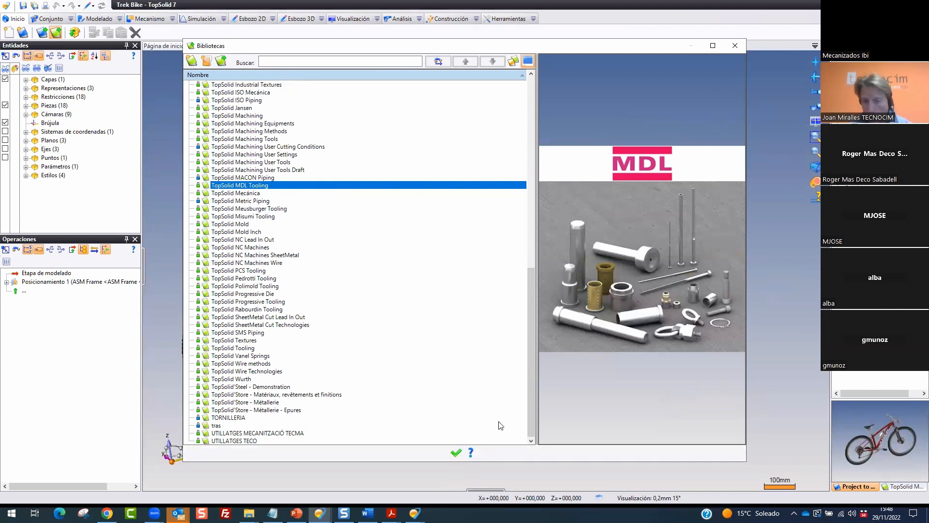
left_click(456, 452)
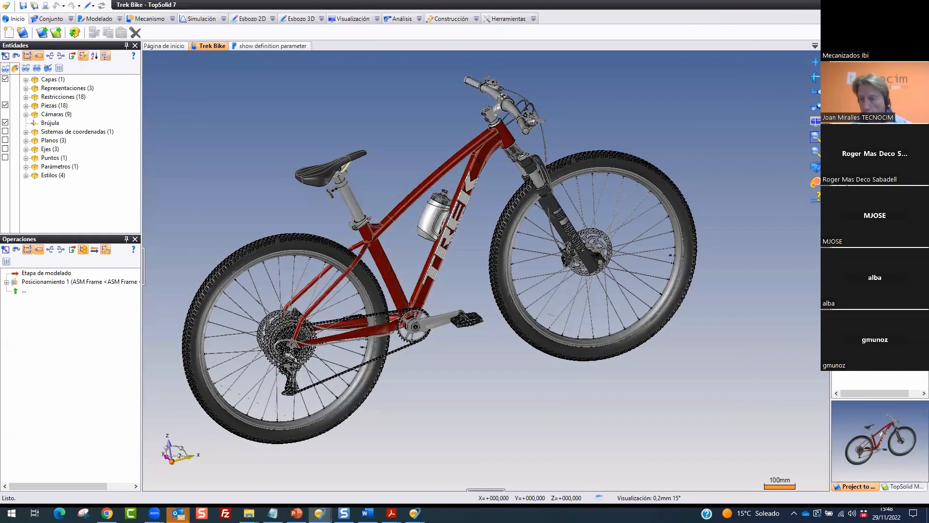
Try to include the TopSolid MDL Tooling screw in the Trek Bike assembly, and circle the resulting dialog
left_click(167, 46)
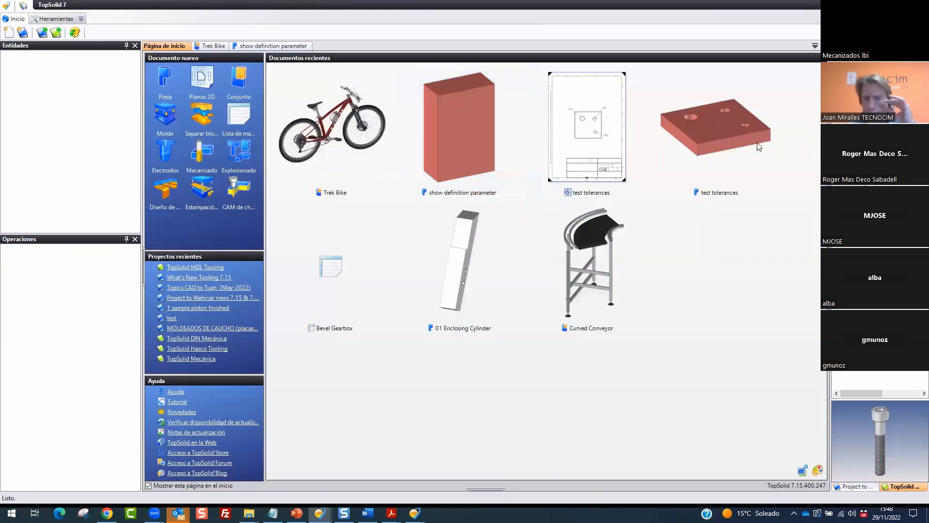
left_click(213, 46)
middle_click_drag(678, 218, 775, 154)
left_click_drag(775, 154, 699, 151)
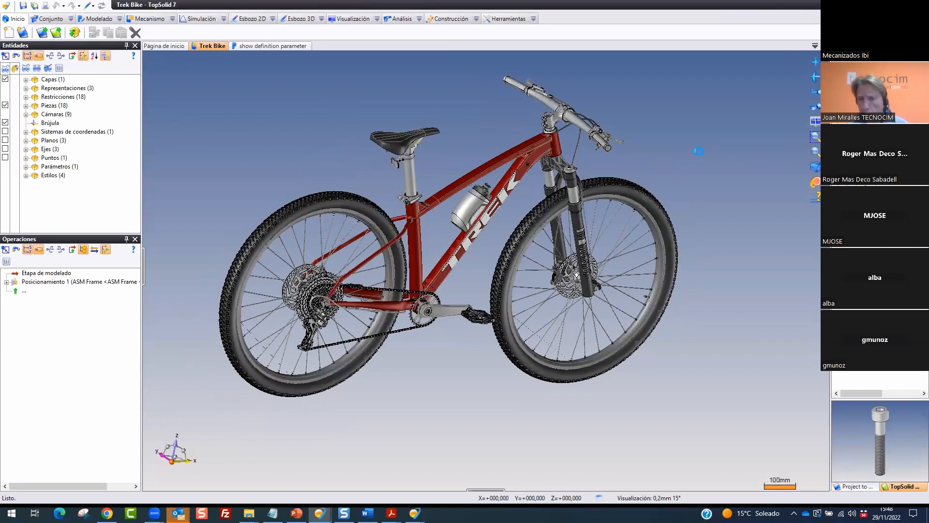
mouse_move(603, 209)
left_mouse_down()
mouse_move(247, 193)
mouse_move(458, 137)
left_mouse_up()
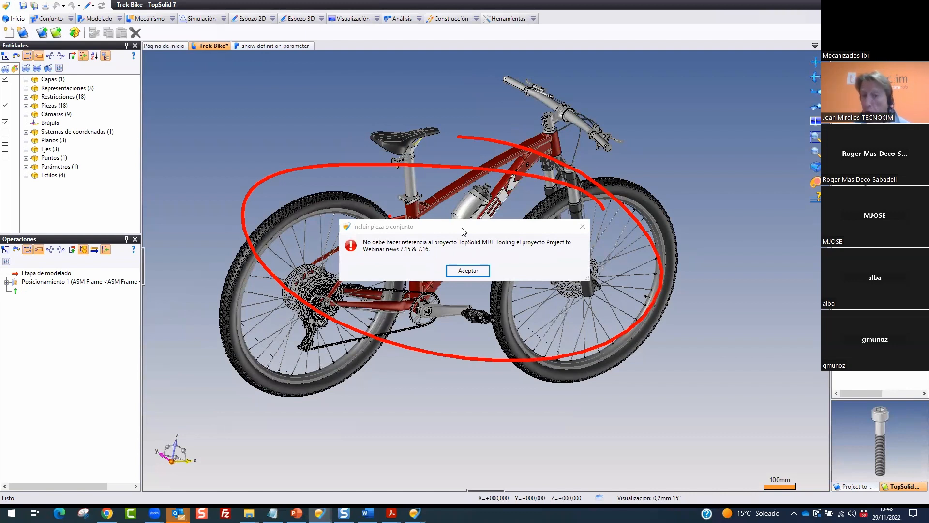
mouse_move(491, 229)
left_mouse_down()
mouse_move(517, 216)
mouse_move(487, 244)
left_mouse_up()
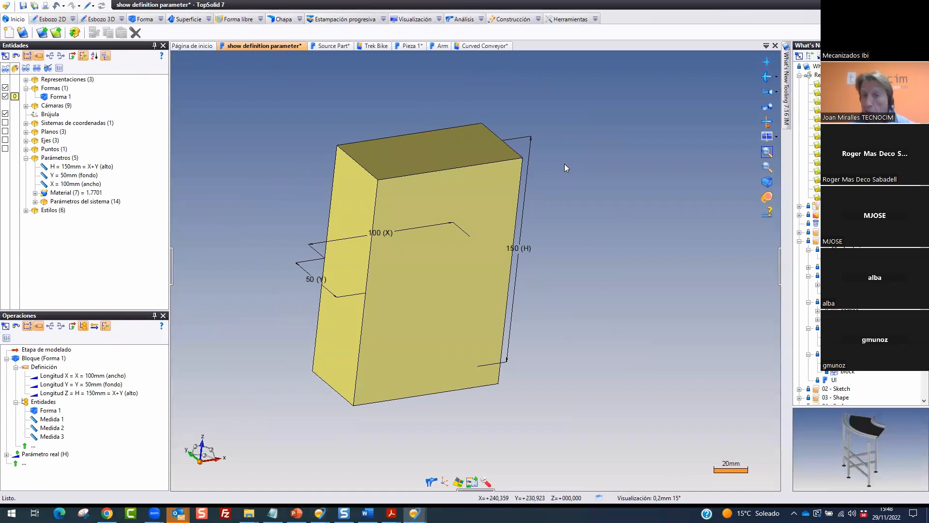
mouse_move(785, 82)
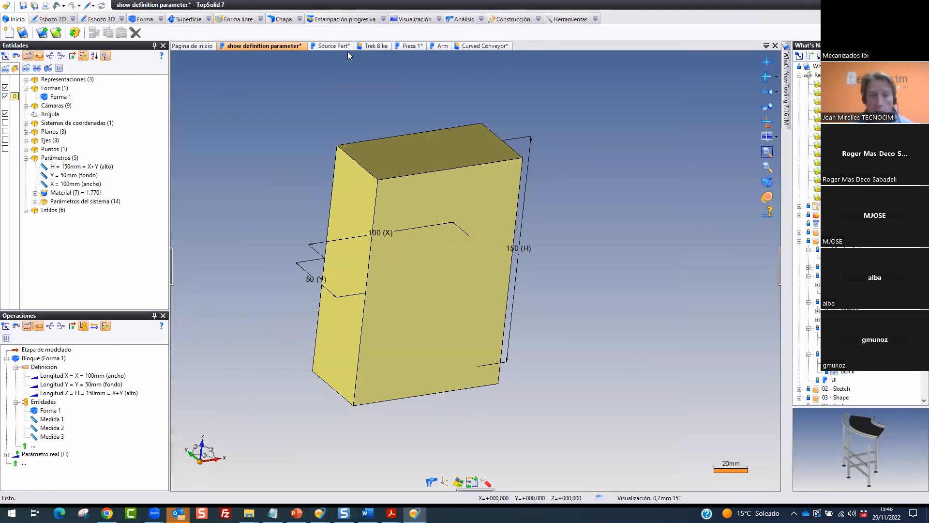
left_click(375, 47)
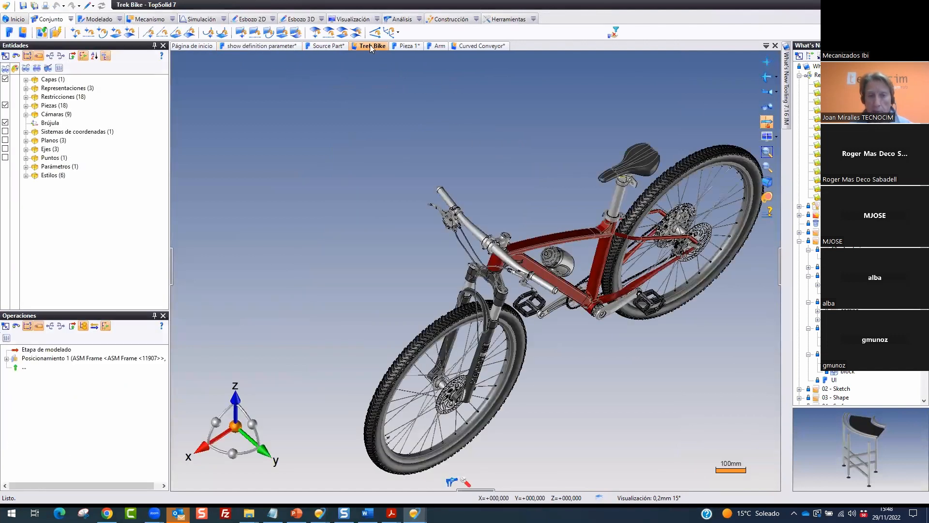
right_click(370, 46)
left_click(439, 216)
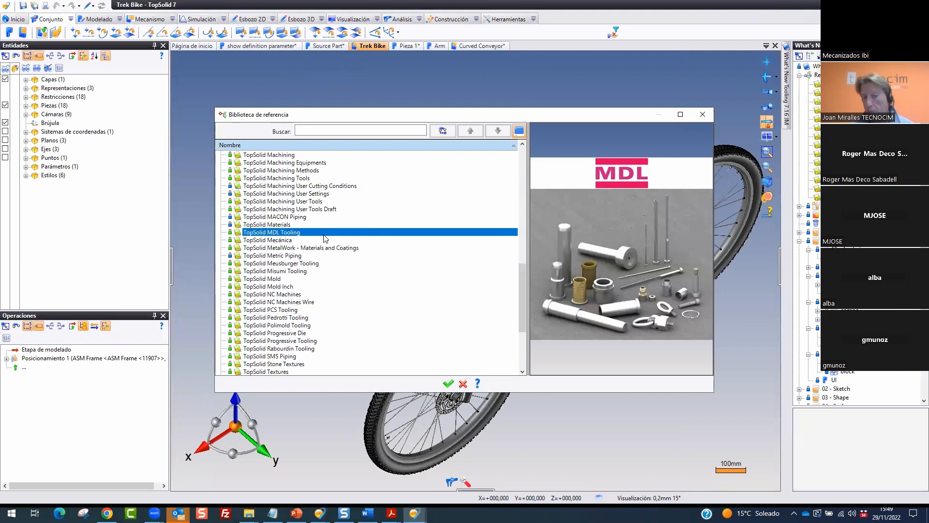
left_click(702, 114)
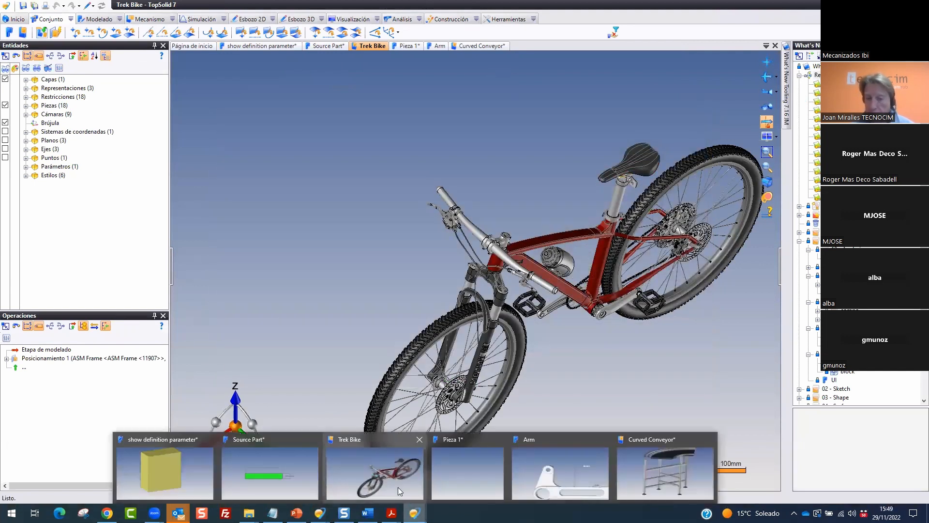
Show the start page and the Curved Conveyor assembly, and mark the reference libraries in its project tree
left_click(196, 46)
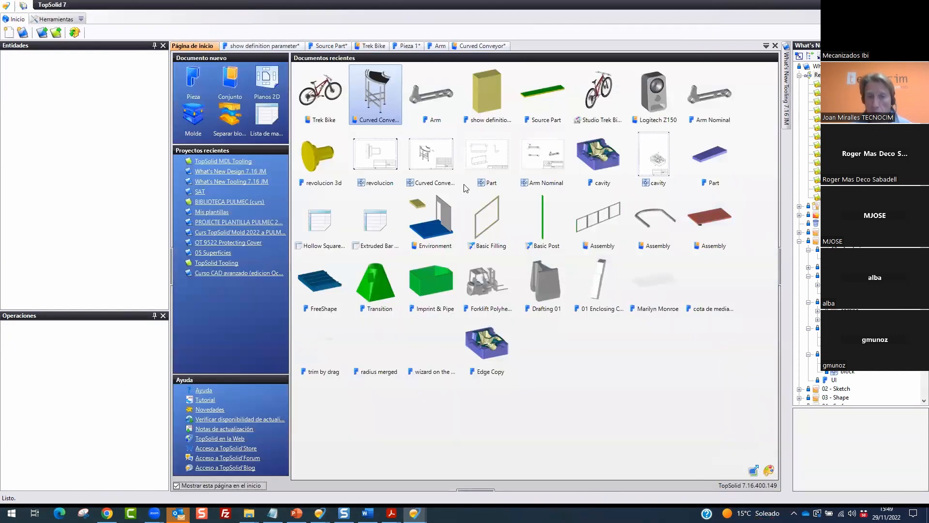
left_click(472, 46)
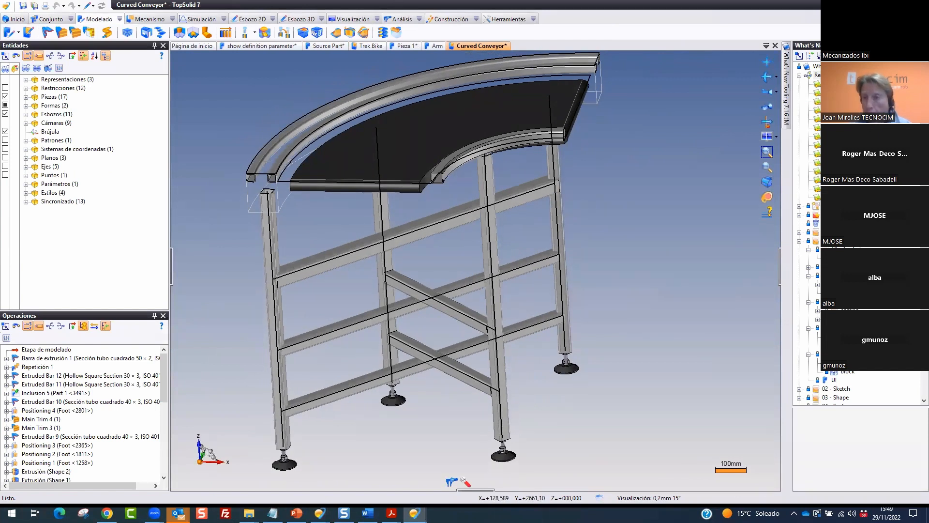
mouse_move(799, 68)
left_mouse_down()
mouse_move(825, 82)
mouse_move(920, 203)
left_mouse_up()
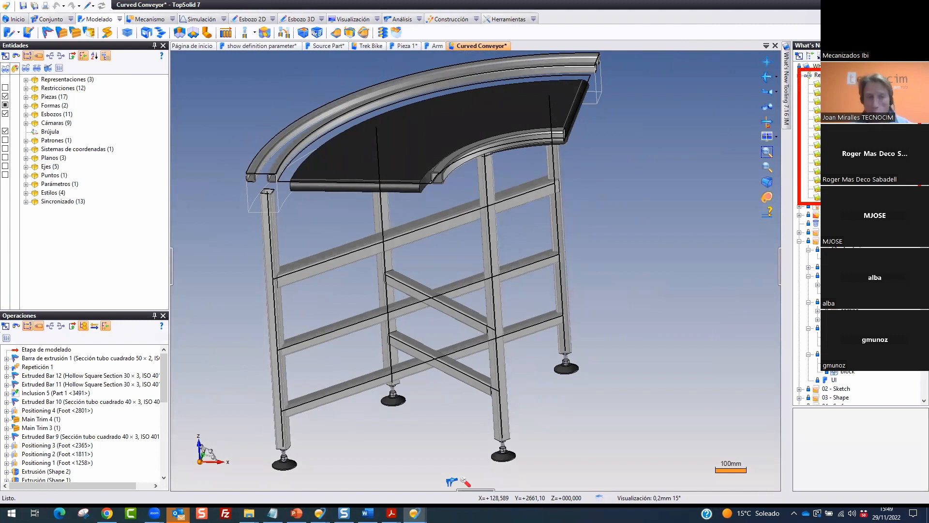
Open the TopSolid MDL Tooling library and select A 05 - Cylinder Head Screw with Hexagon Socket under Components, Fasteners, Screws
left_click(15, 19)
left_click(56, 33)
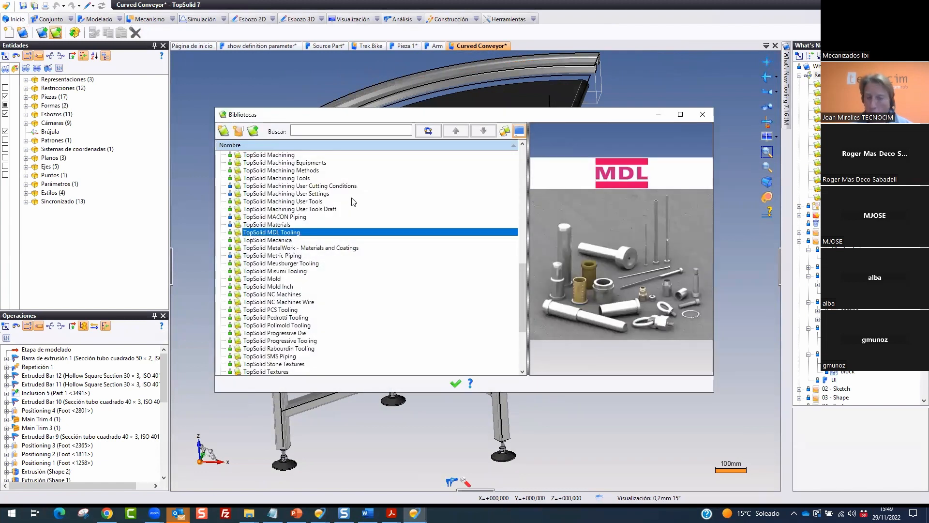
right_click(293, 233)
left_click(328, 239)
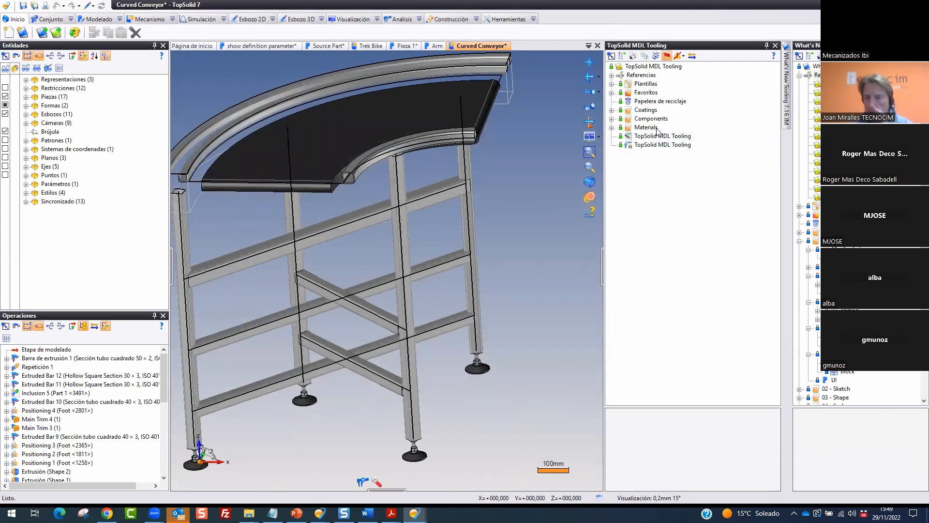
left_click(613, 119)
left_click(621, 144)
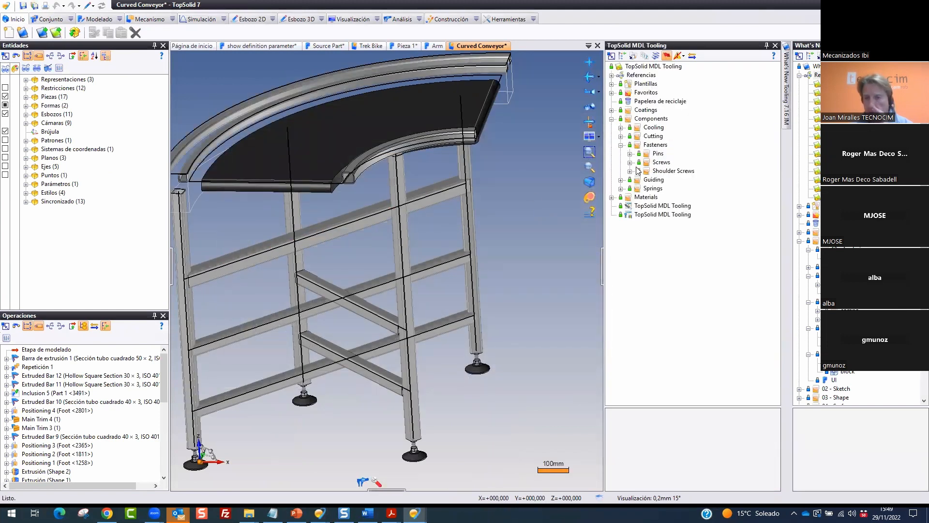
left_click(630, 162)
left_click(691, 180)
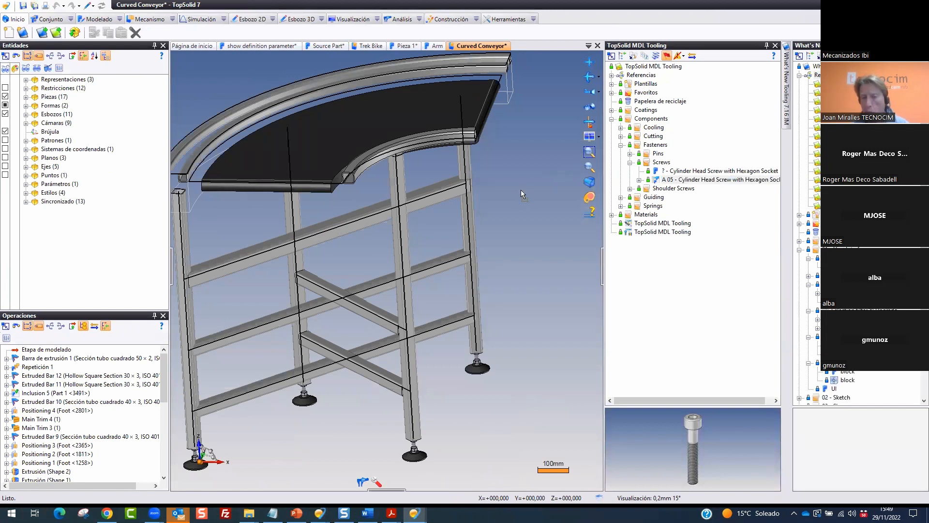
Include the A 05 . 010 . 040 cylinder head screw beside the Curved Conveyor, without the assistant or positioning constraints
left_click_drag(509, 210, 507, 209)
scroll(482, 186, "up", 2)
middle_click_drag(498, 210, 537, 152)
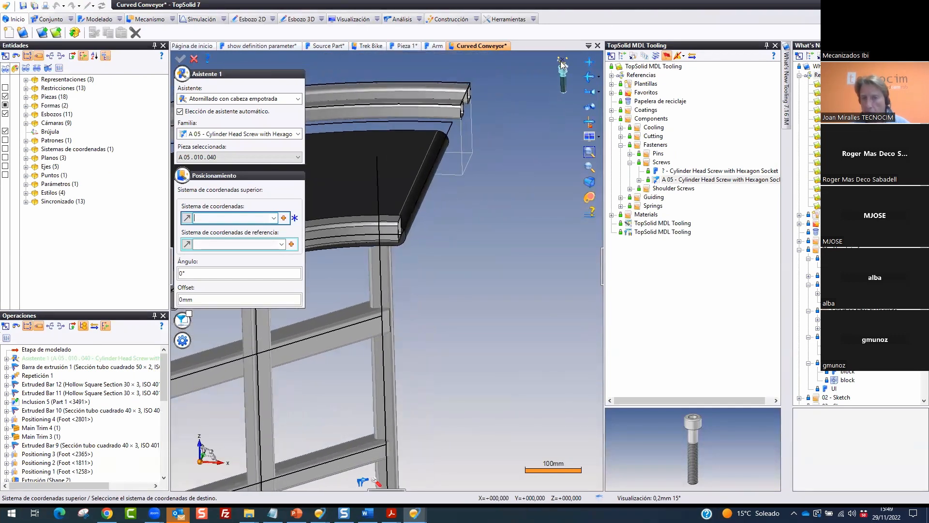
key("Escape")
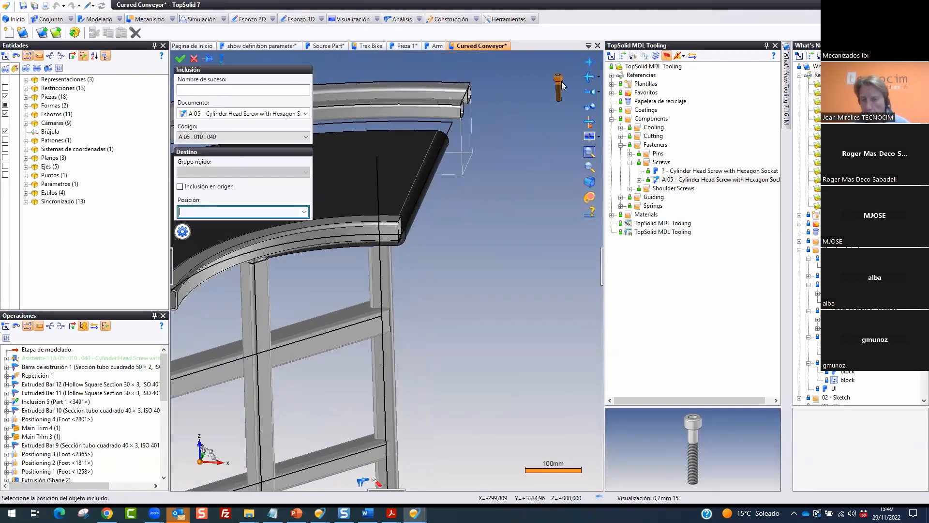
left_click(531, 211)
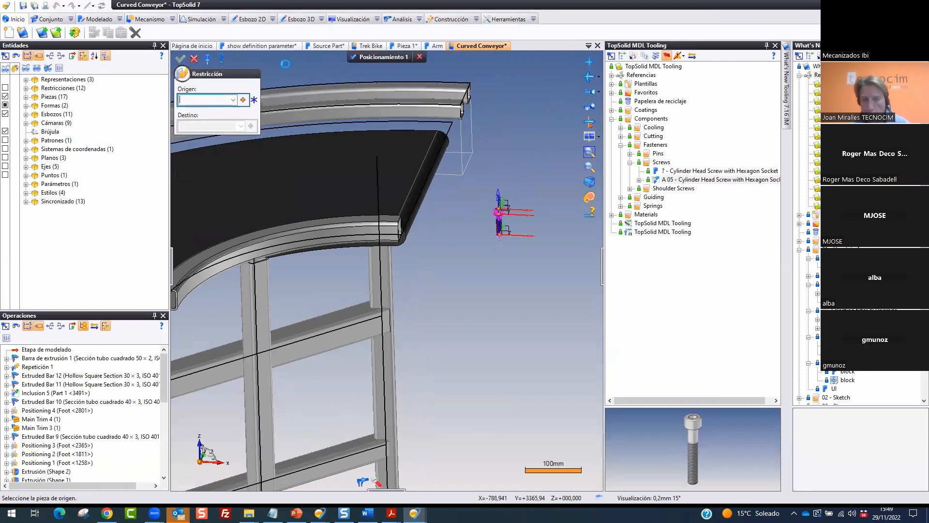
left_click(193, 59)
left_click(194, 59)
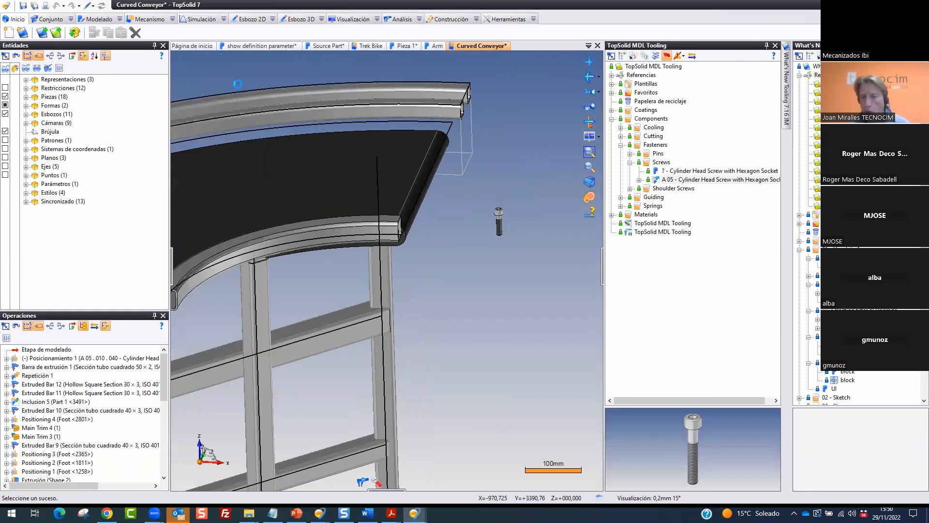
middle_click_drag(539, 291, 504, 221)
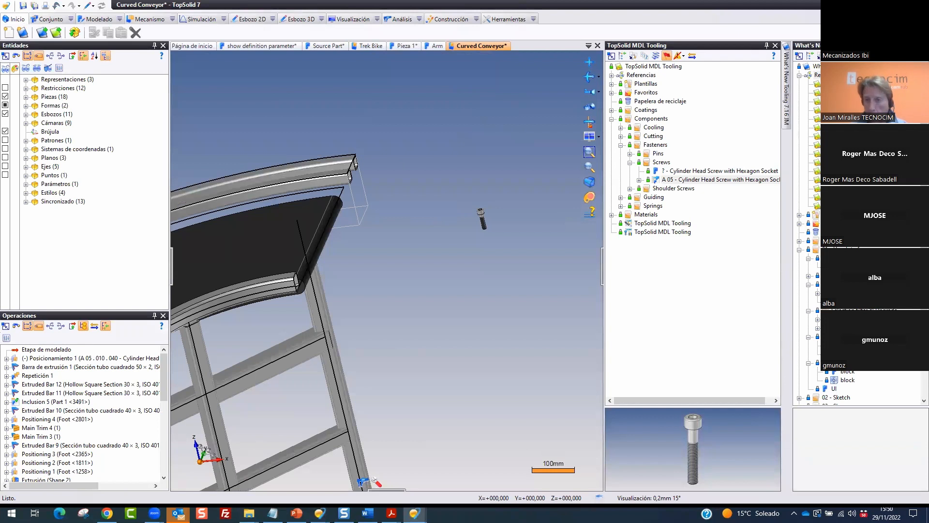
Close the TopSolid MDL Tooling library and all open documents without saving their changes
left_click(776, 45)
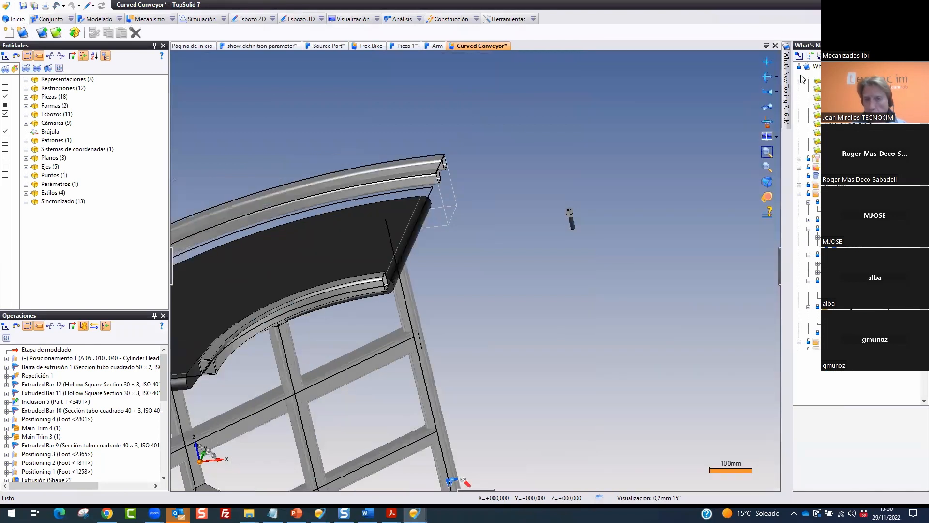
left_click(399, 46)
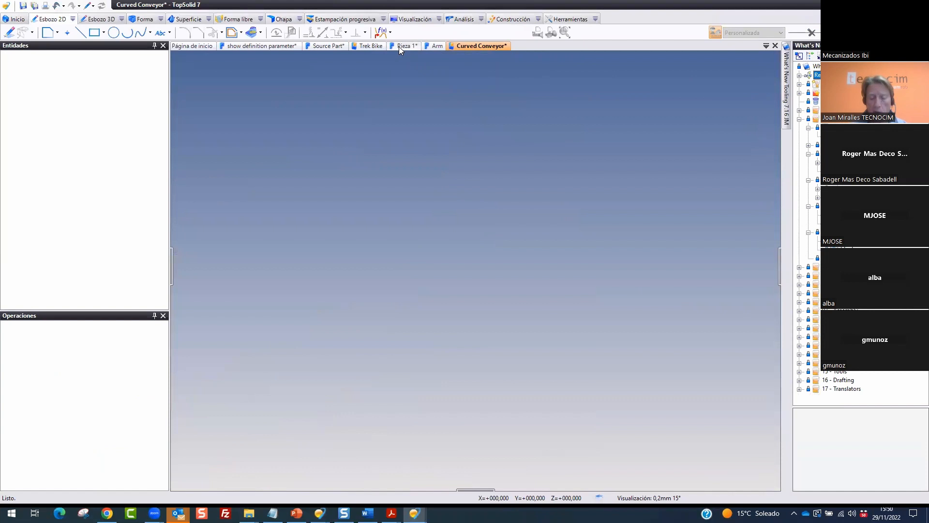
right_click(398, 47)
left_click(472, 233)
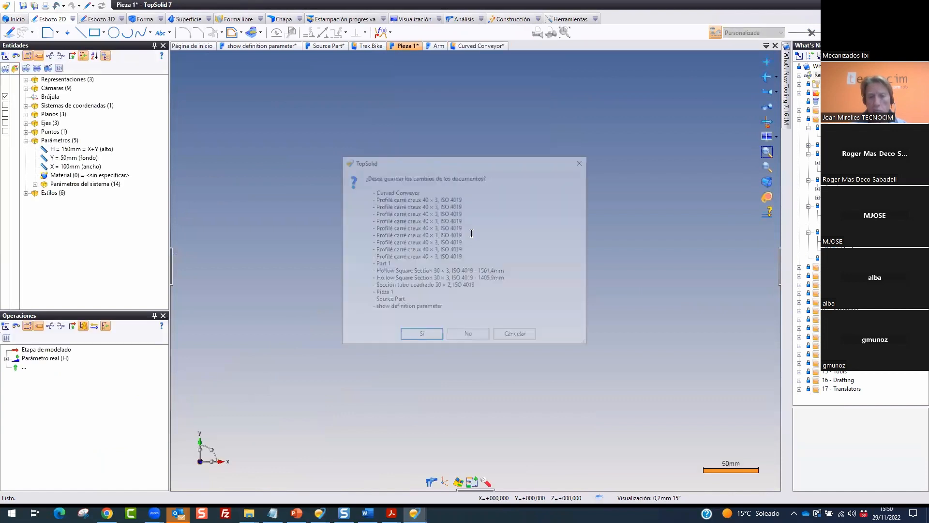
left_click(470, 334)
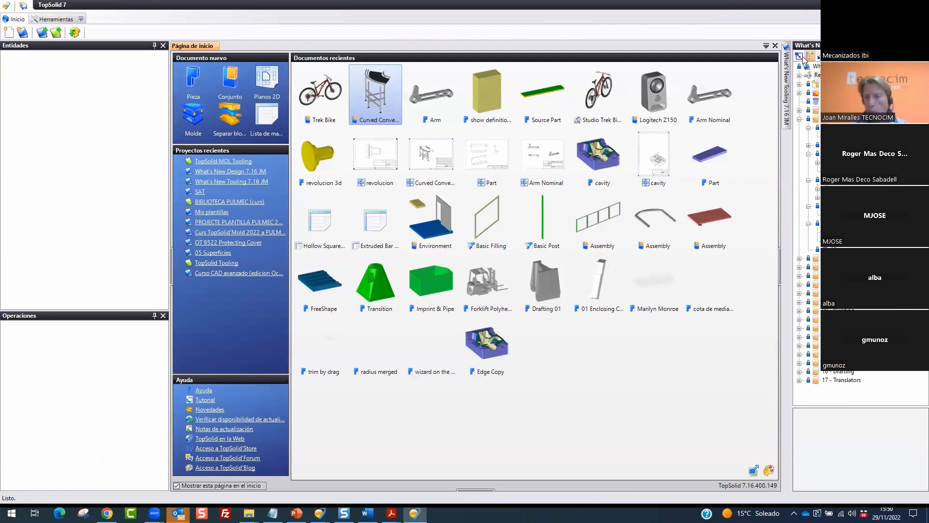
Collapse the project tree and turn on the display of needed updates, marking the performance confirmation
left_click(800, 56)
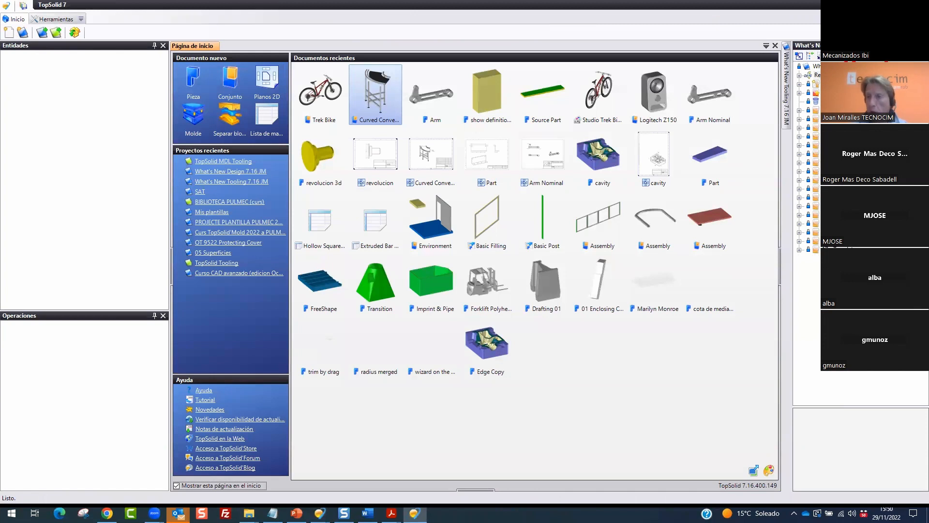
mouse_move(756, 470)
left_mouse_down()
mouse_move(739, 467)
mouse_move(767, 468)
mouse_move(752, 458)
left_mouse_up()
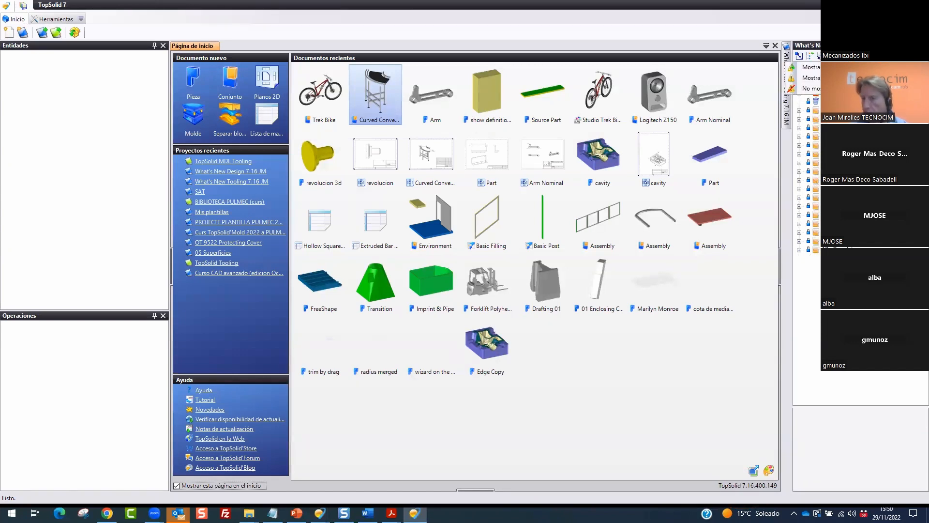
left_click(811, 66)
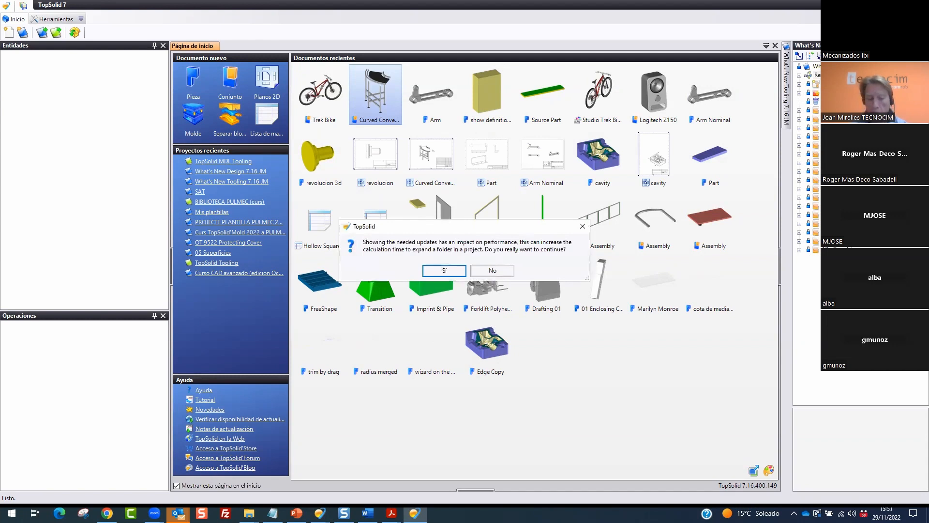
key("ctrl+2")
mouse_move(623, 245)
left_mouse_down()
mouse_move(255, 243)
mouse_move(296, 109)
mouse_move(664, 269)
mouse_move(310, 82)
left_mouse_up()
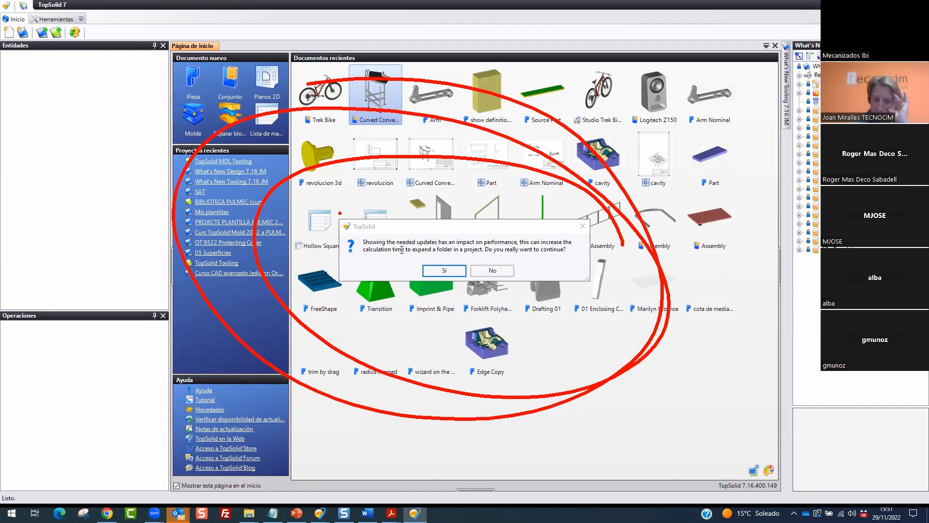
key("Escape")
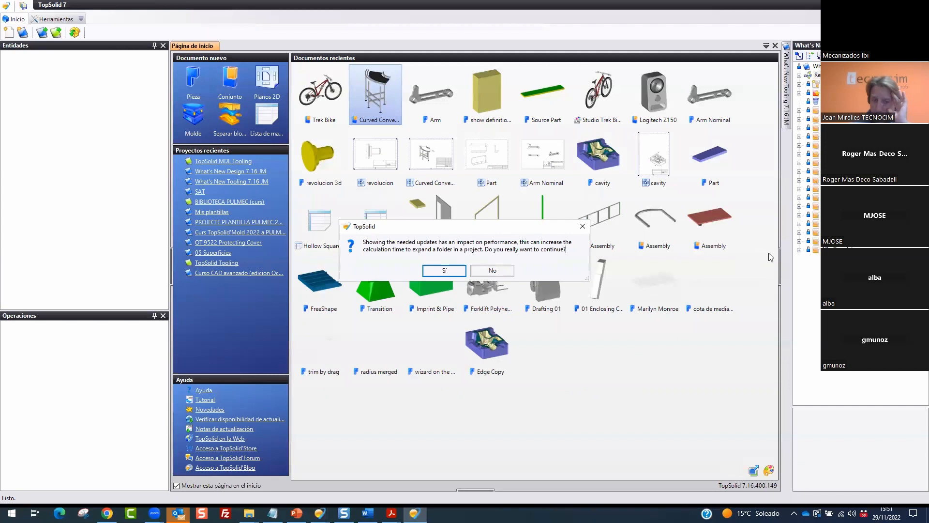
left_click(452, 270)
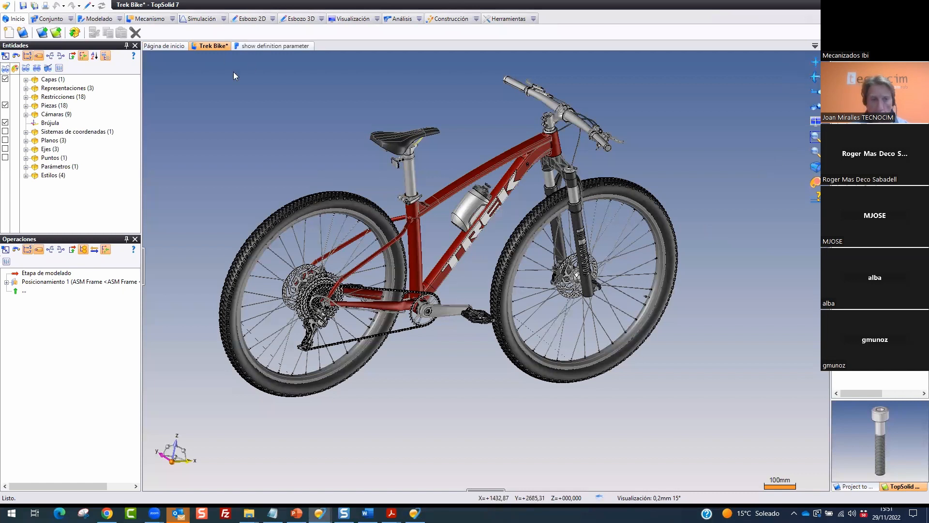
Compare the TopSolid 7.15 start page with 7.16, where the needed-updates display is requested again
left_click(177, 45)
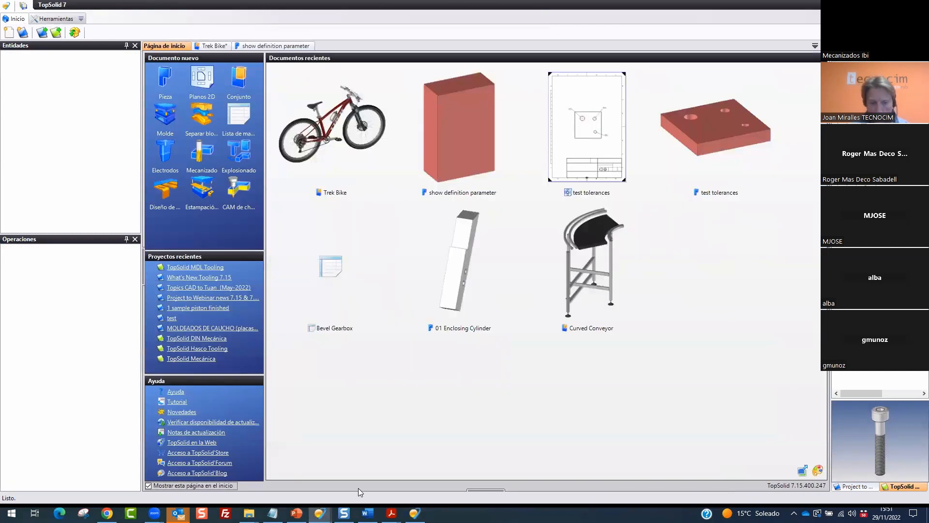
left_click(414, 514)
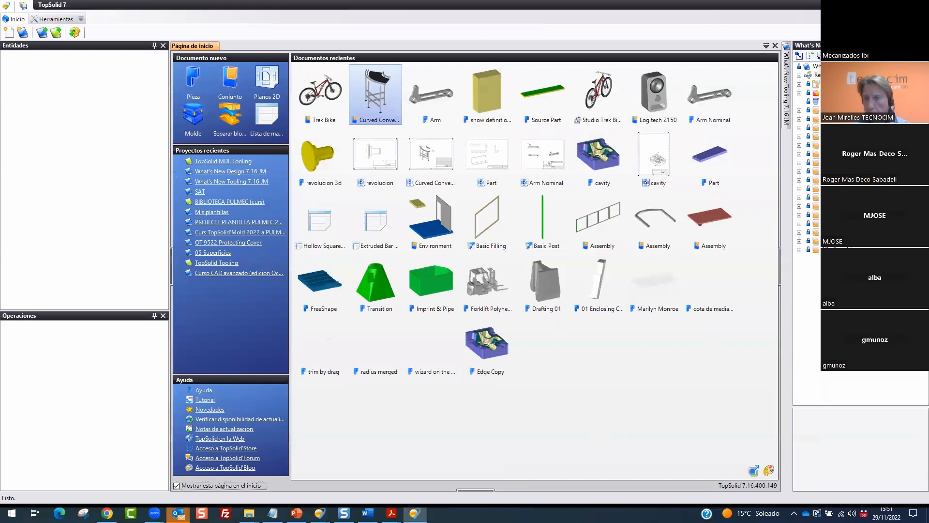
left_click(819, 56)
left_click(813, 66)
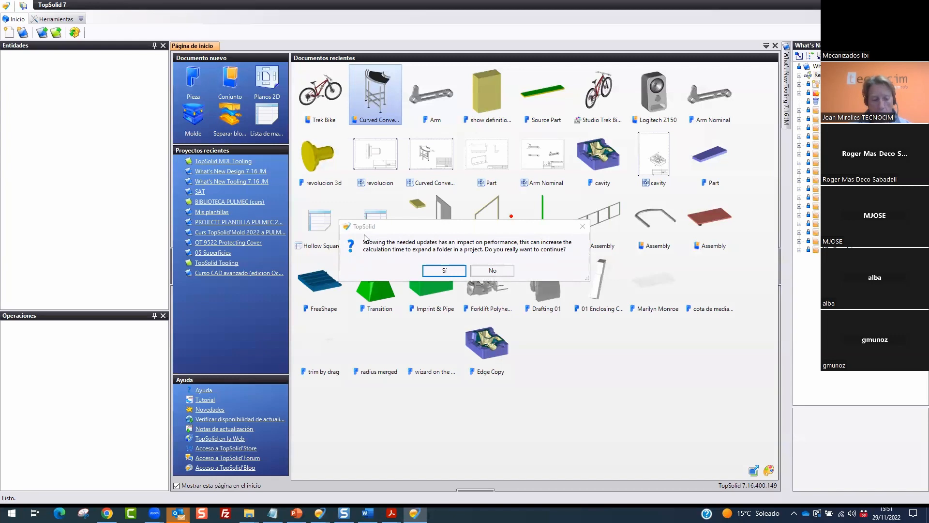
left_click_drag(360, 228, 669, 154)
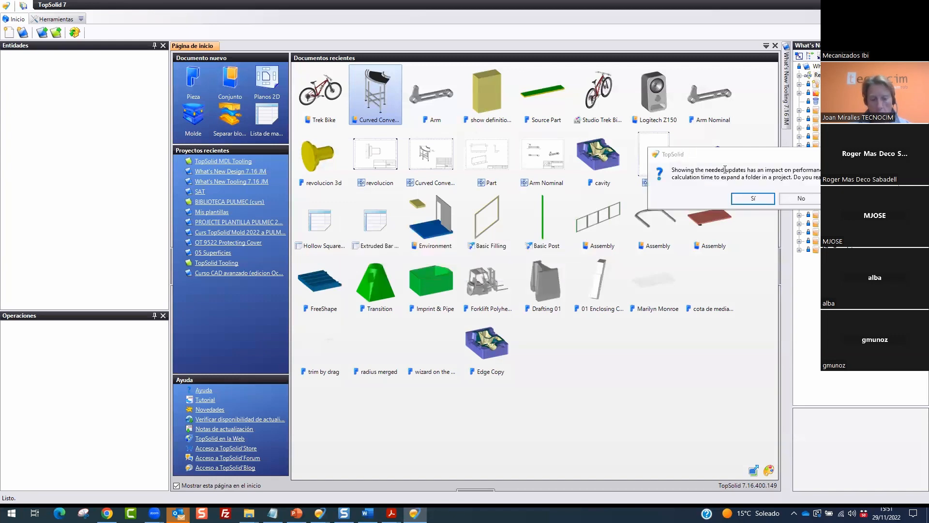
left_click(671, 164)
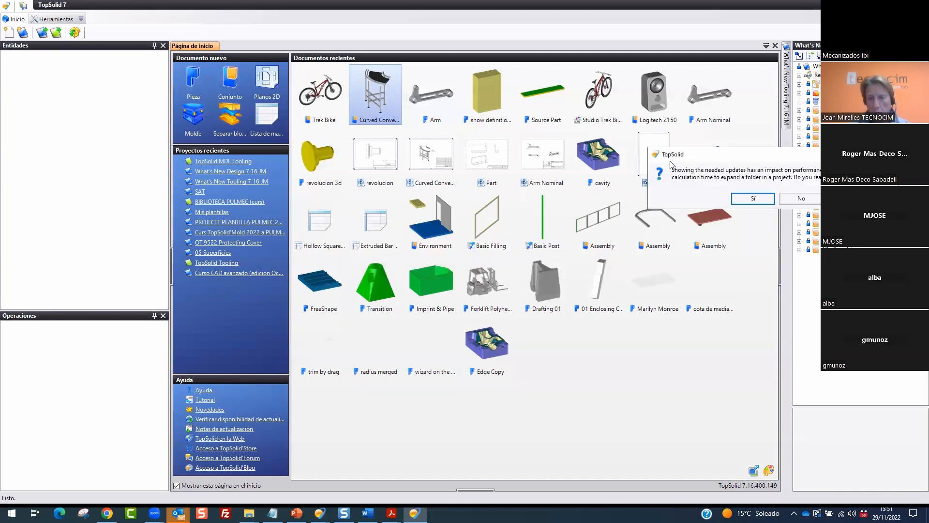
left_click_drag(670, 161, 431, 214)
key("Return")
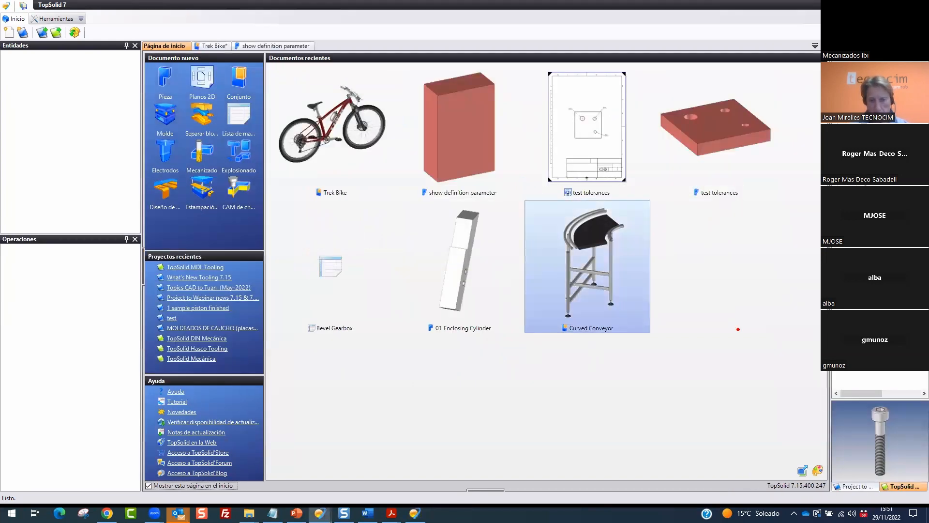
left_click_drag(738, 329, 682, 336)
key("Escape")
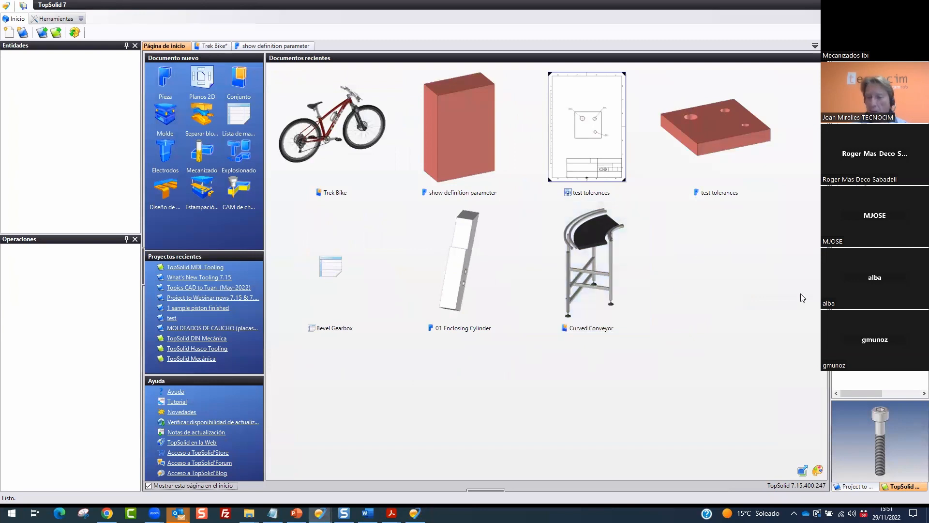
Switch back to TopSolid 7.16, request the needed-updates display and highlight the performance and calculation-time wording before confirming
left_click(415, 513)
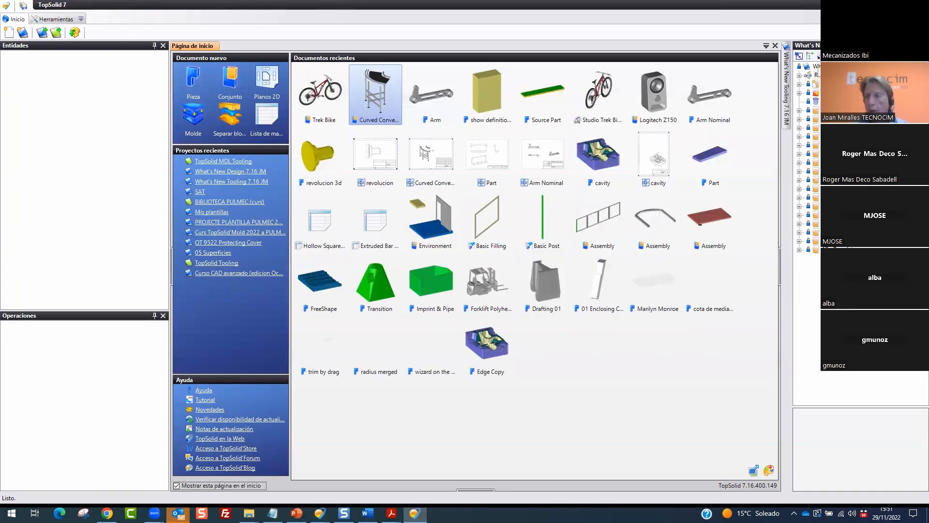
left_click(822, 56)
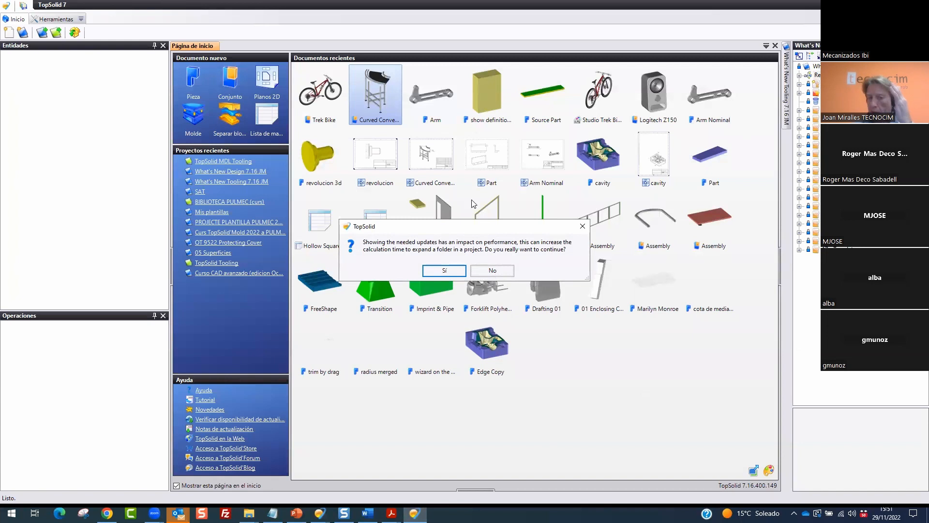
left_click_drag(375, 239, 517, 242)
left_click(472, 240)
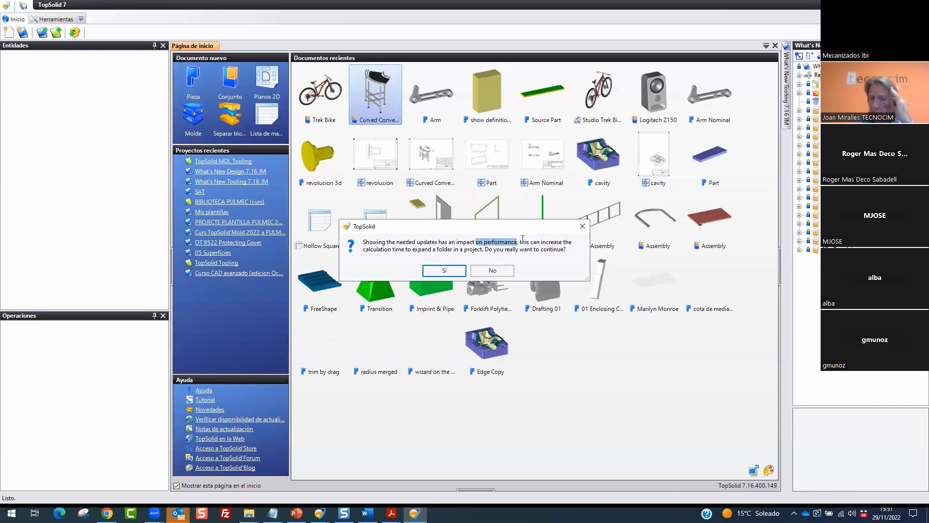
left_click_drag(519, 242, 572, 241)
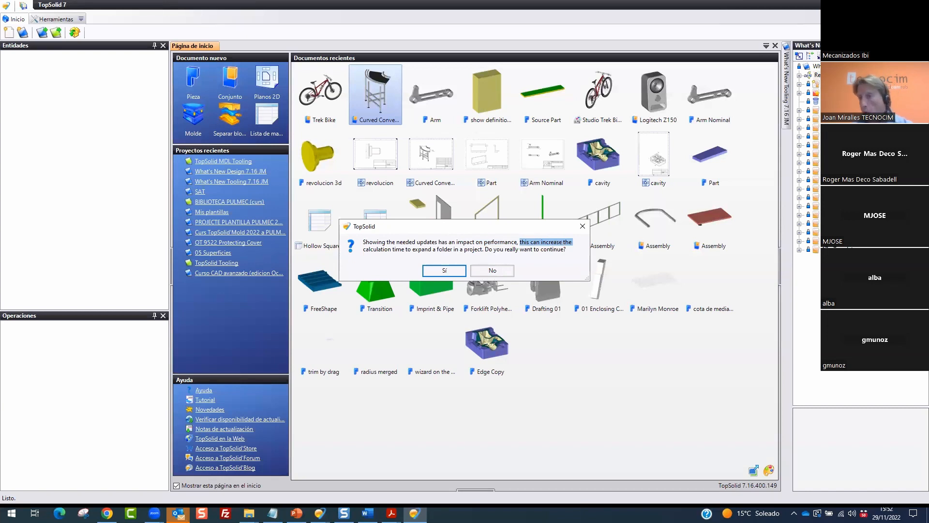
key("Return")
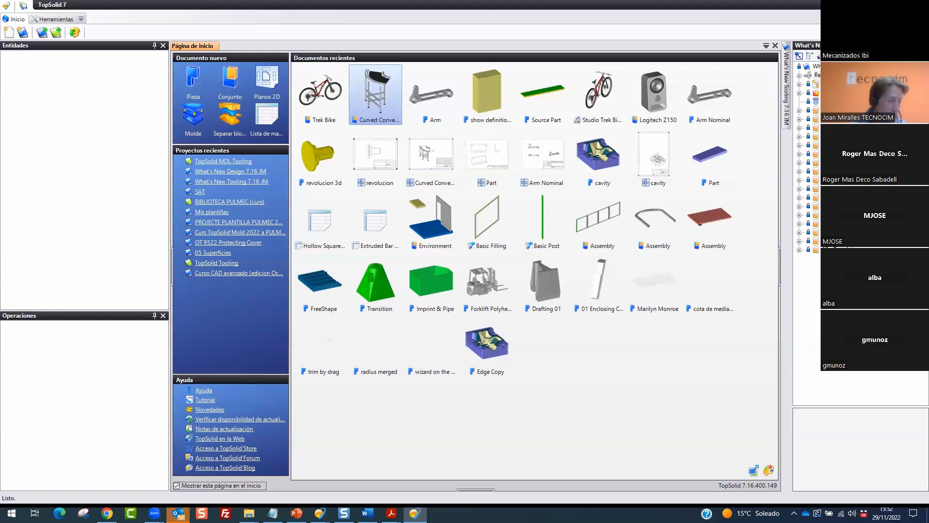
Expand the demo folder and its last subfolder in the project tree, and confirm showing the needed updates
left_click(800, 118)
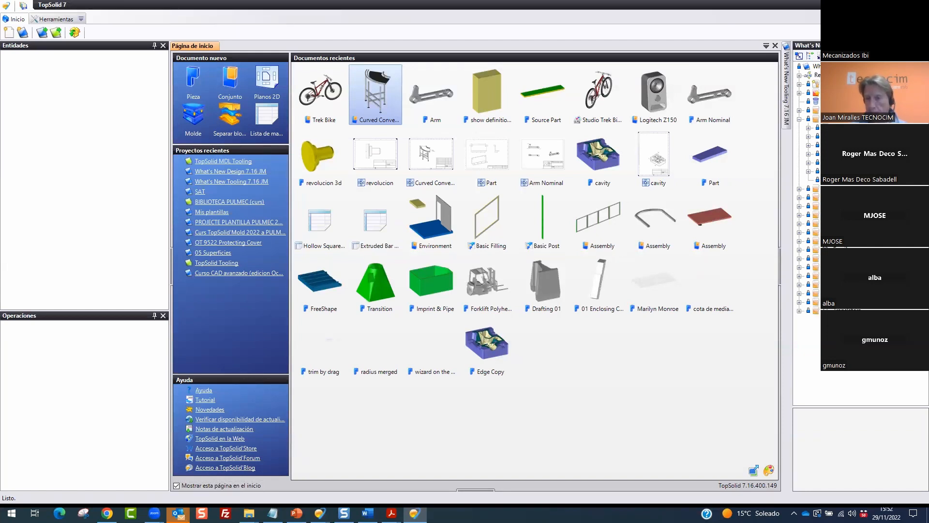
left_click(809, 171)
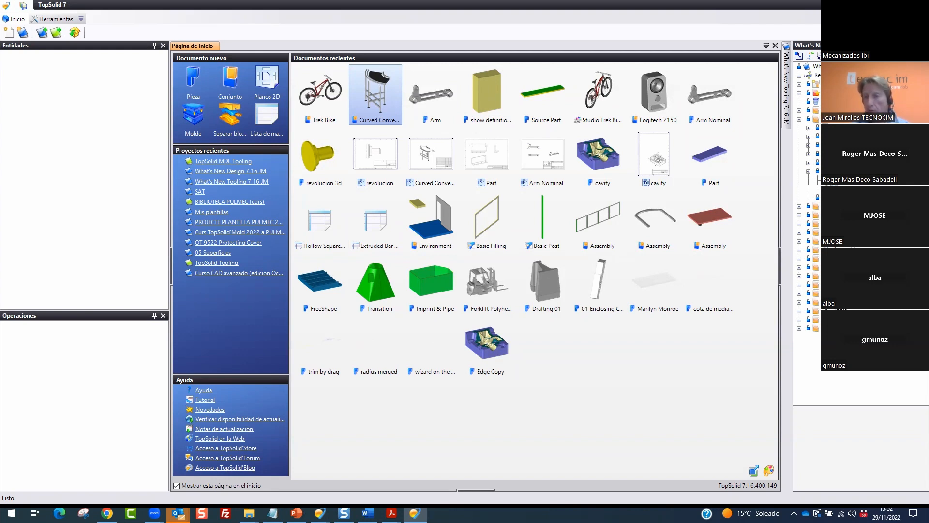
left_click(806, 67)
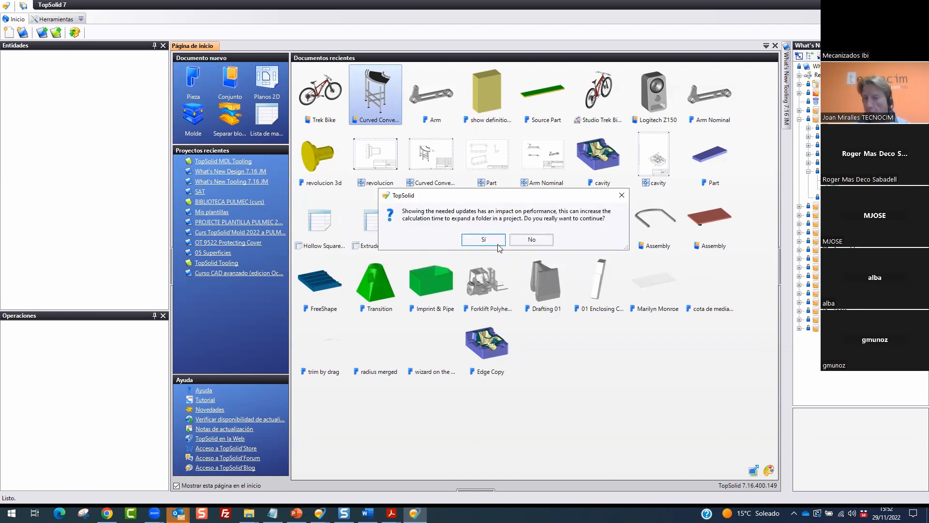
left_click(494, 242)
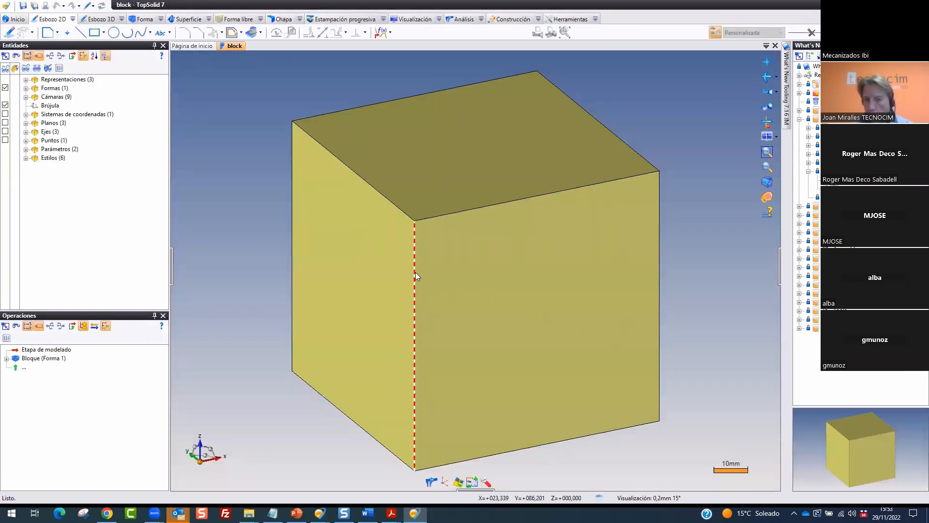
Fillet the block's front vertical edge with a 10 mm radius and save the part
right_click(414, 272)
left_click(442, 306)
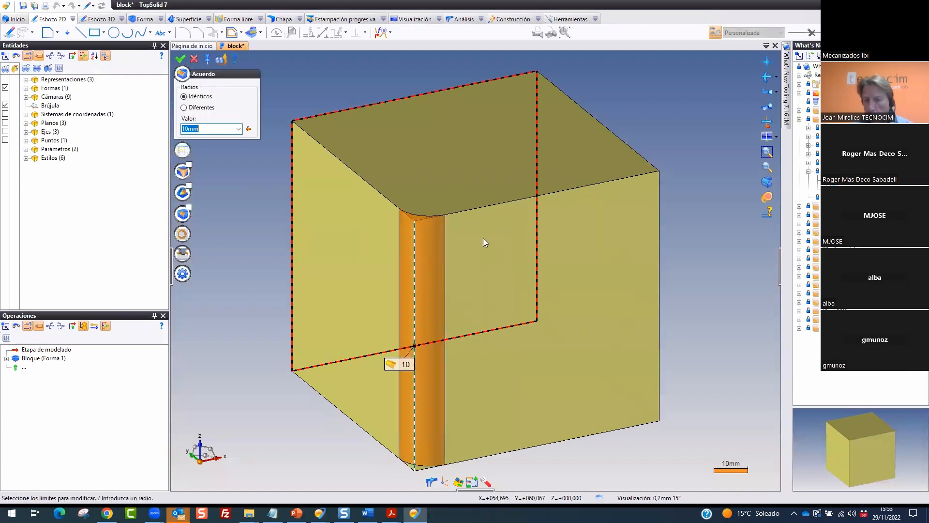
left_click(180, 59)
left_click(194, 58)
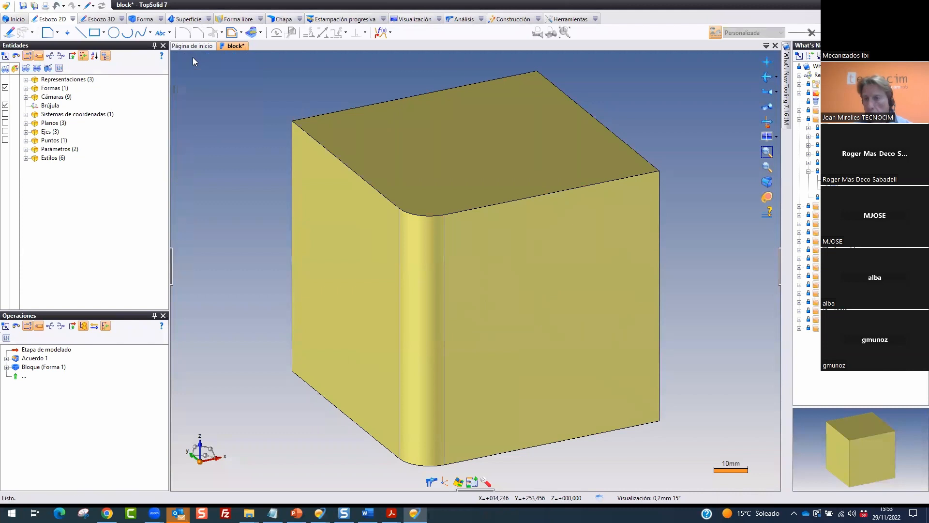
left_click(23, 6)
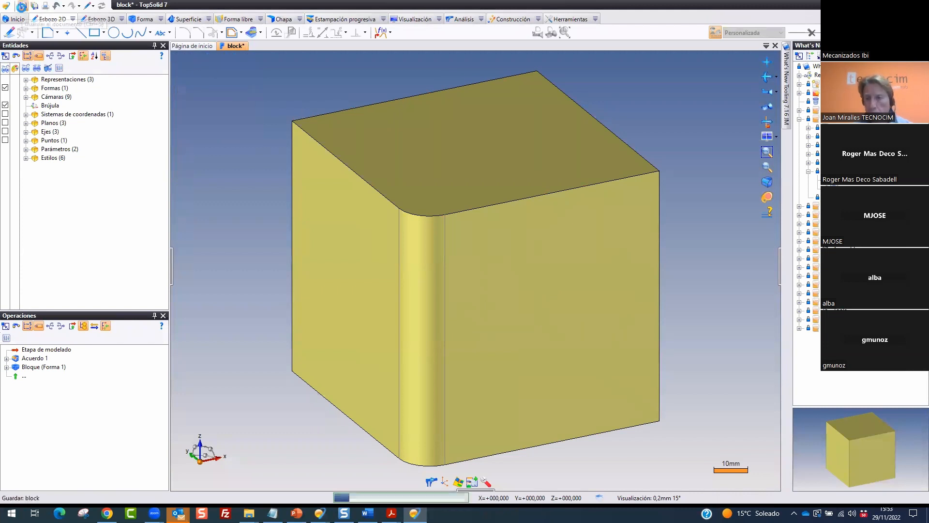
Mark the drawing's entry in the project tree, the block's fillet and the modelling stage, and clear the marks
mouse_move(820, 142)
left_mouse_down()
mouse_move(858, 247)
mouse_move(791, 257)
mouse_move(821, 270)
left_mouse_up()
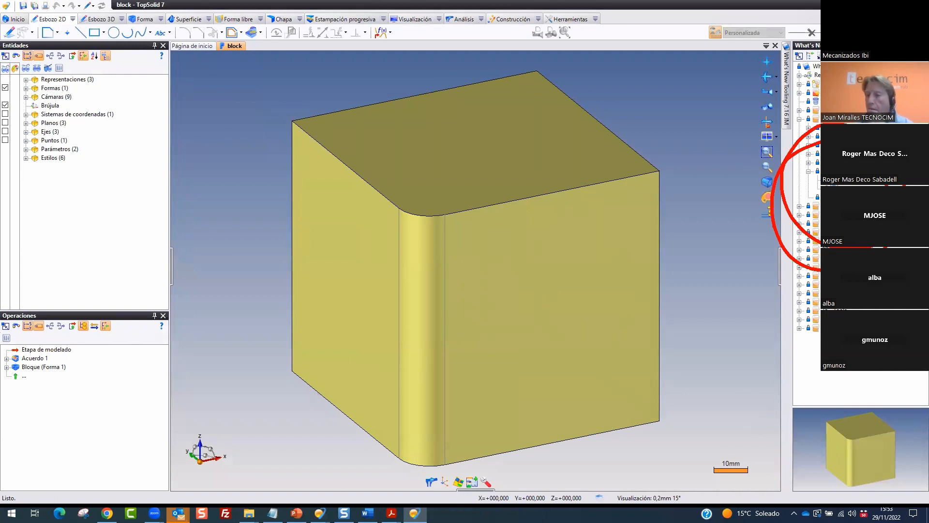
mouse_move(726, 200)
left_mouse_down()
mouse_move(822, 187)
mouse_move(821, 199)
left_mouse_up()
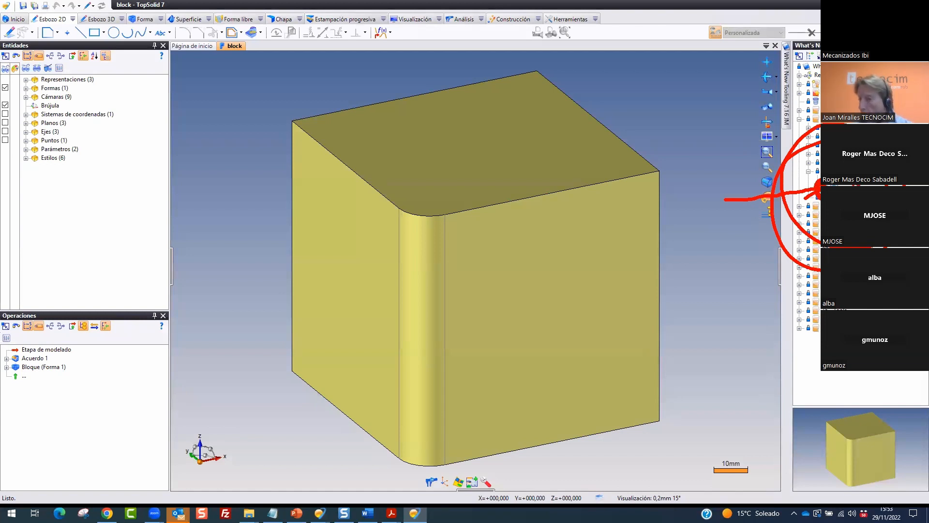
mouse_move(527, 125)
left_mouse_down()
mouse_move(437, 249)
mouse_move(470, 227)
left_mouse_up()
mouse_move(139, 337)
left_mouse_down()
mouse_move(14, 342)
mouse_move(106, 330)
left_mouse_up()
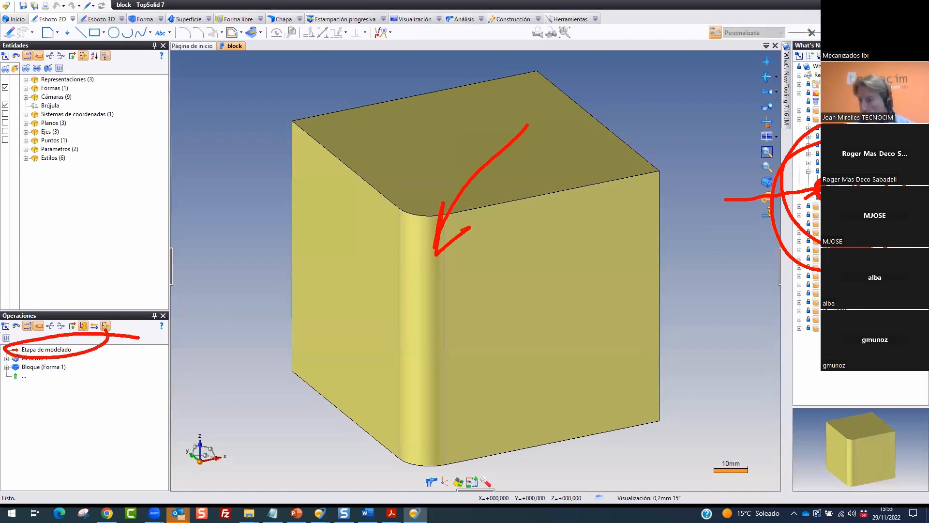
key("Escape")
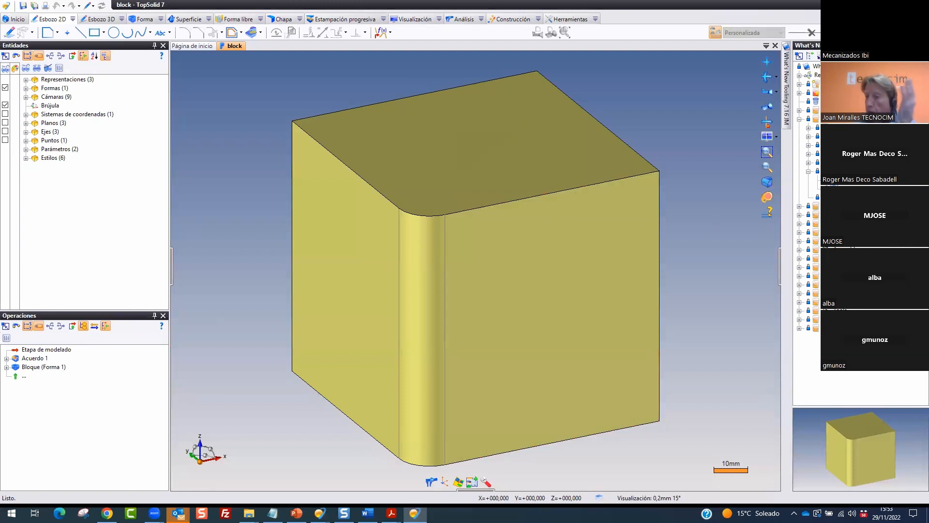
Show the update command for the block's drawing in the project tree, and open that drawing to inspect the filleted edge
left_click(841, 188)
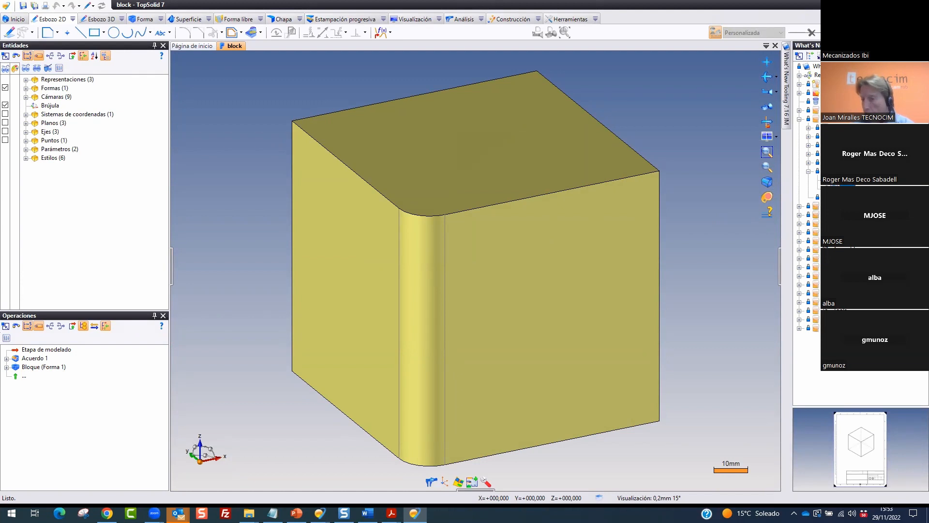
right_click(840, 189)
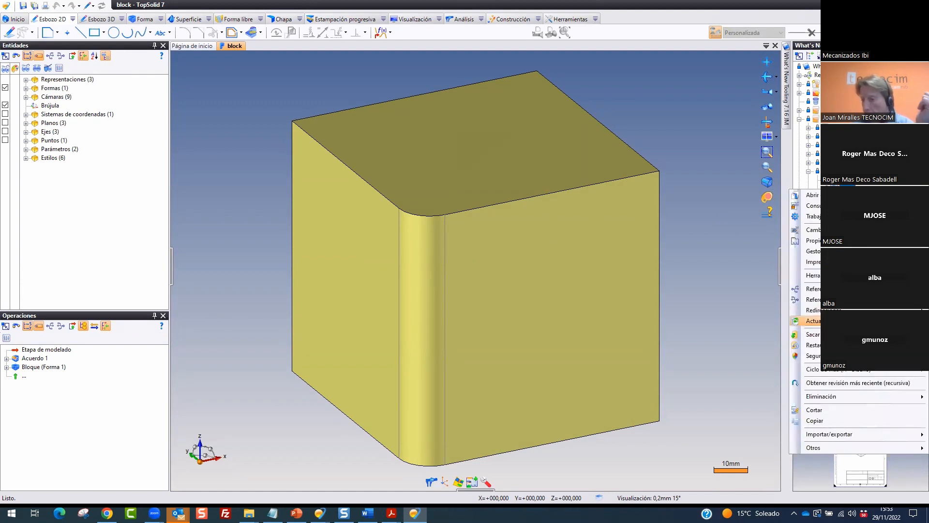
left_click(682, 282)
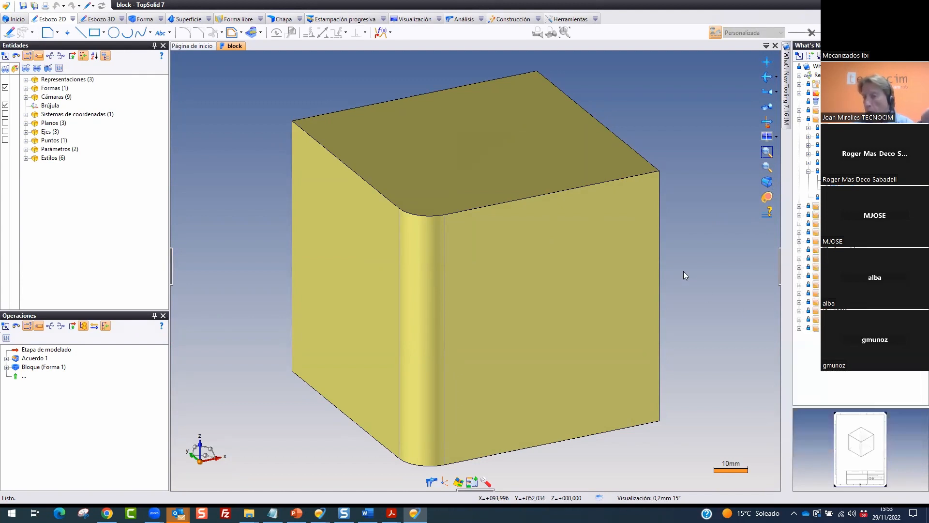
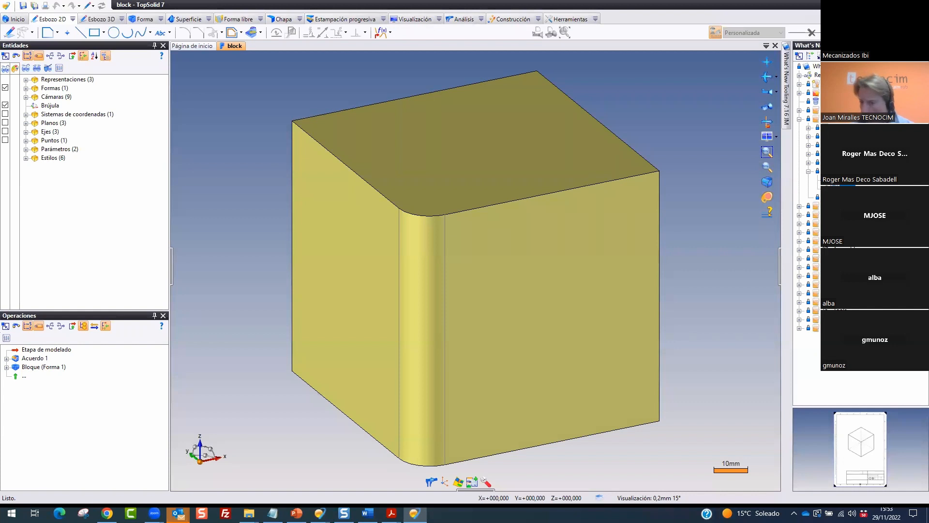
left_click(847, 188)
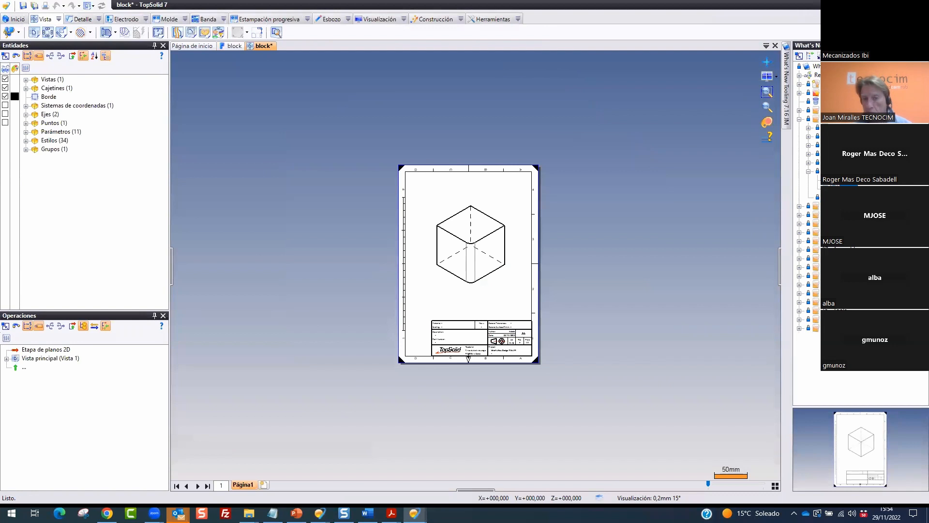
mouse_move(482, 227)
left_mouse_down()
mouse_move(393, 234)
mouse_move(365, 184)
left_mouse_up()
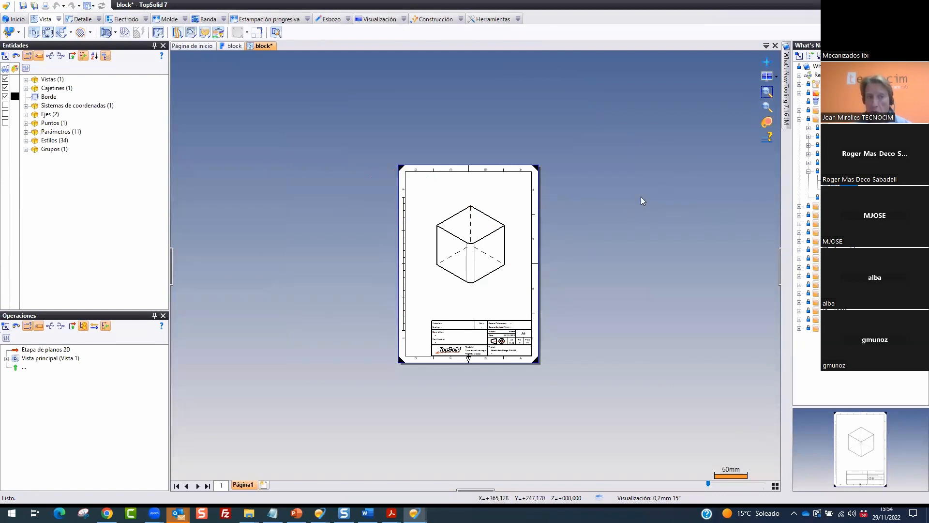
Save the block's drawing, and dismiss the display options for needed updates in the project tree
left_click(24, 5)
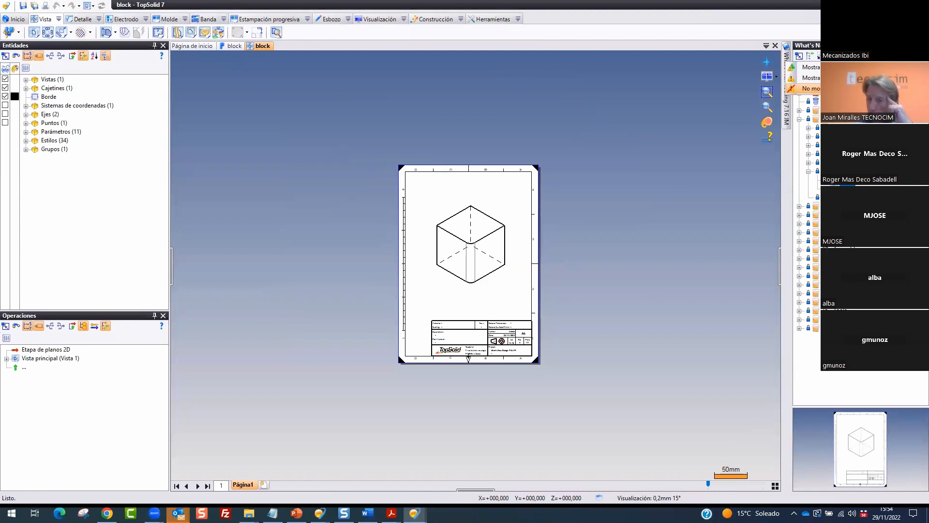
key("Escape")
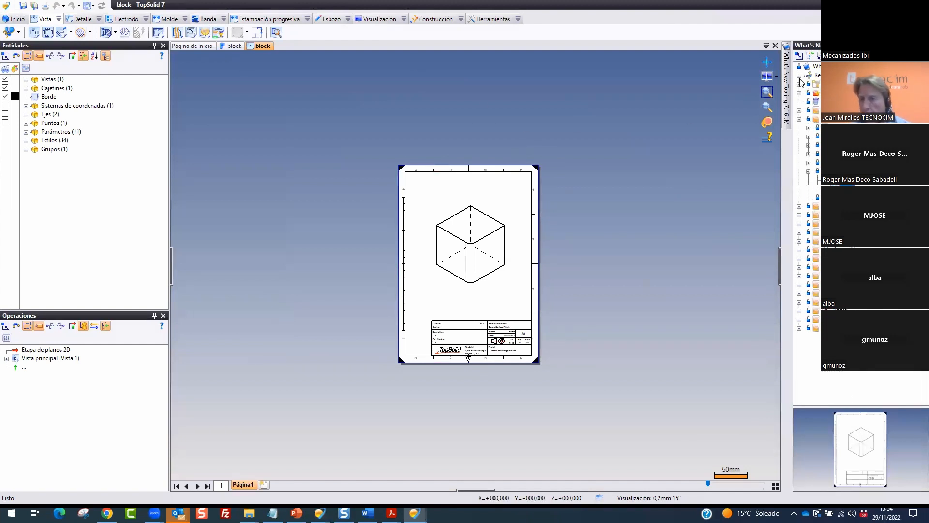
Collapse the demo folder in the project tree, and mark the contents of the expanded folder holding the Word document
left_click(799, 119)
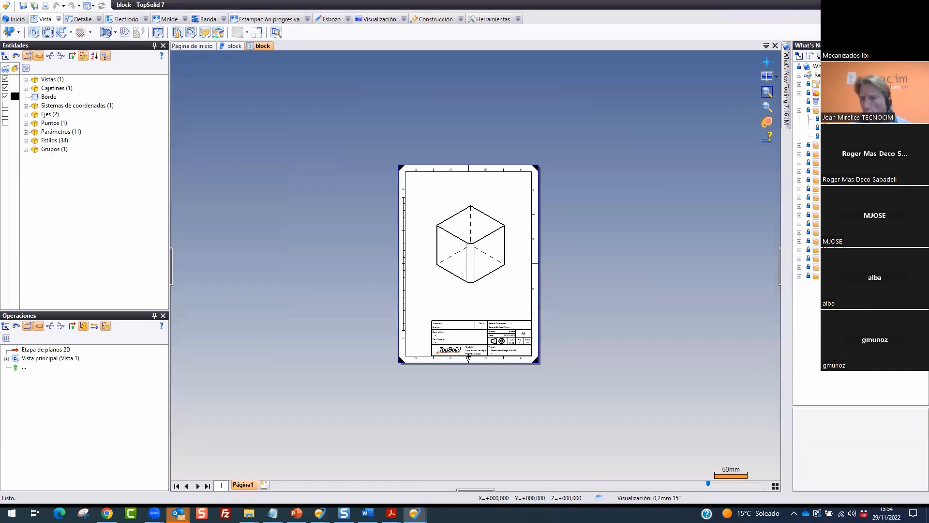
mouse_move(792, 103)
left_mouse_down()
mouse_move(910, 150)
mouse_move(921, 144)
left_mouse_up()
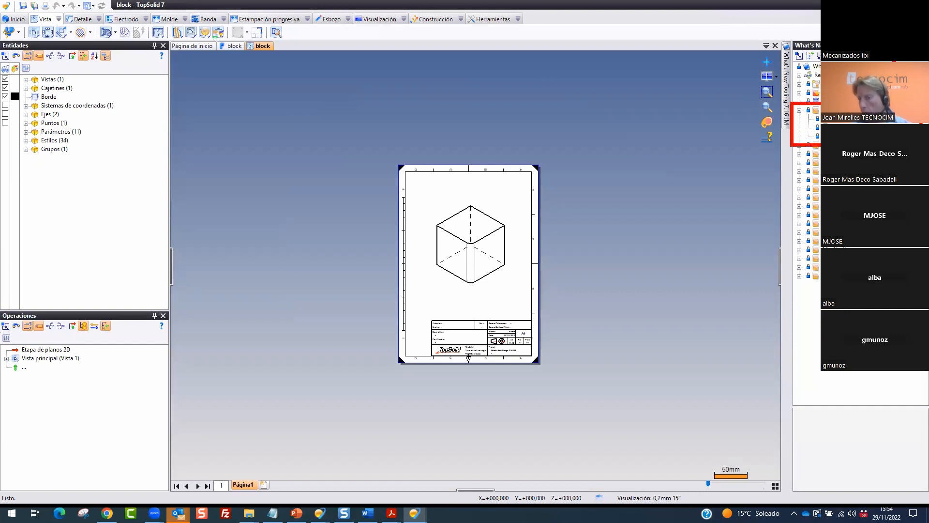
mouse_move(822, 106)
left_mouse_down()
mouse_move(831, 124)
mouse_move(822, 144)
left_mouse_up()
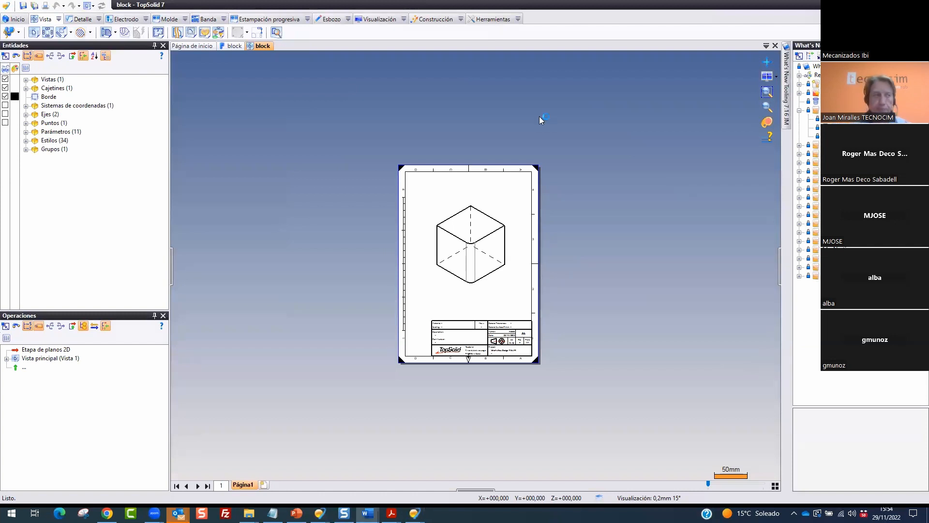
View the Word document "What's new 2022 Training files" as read-only, mark its title and text, clear the marks and close it
mouse_move(570, 82)
left_mouse_down()
mouse_move(568, 60)
mouse_move(575, 78)
mouse_move(544, 46)
mouse_move(568, 117)
left_mouse_up()
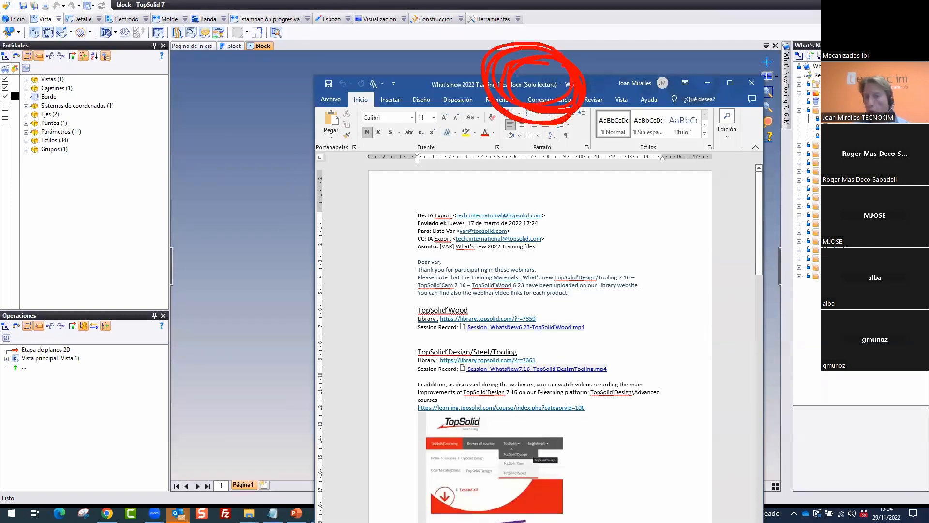
left_click_drag(490, 225, 545, 218)
left_click_drag(463, 245, 551, 251)
left_click_drag(437, 291, 577, 300)
left_click_drag(417, 364, 607, 371)
left_click_drag(482, 422, 628, 437)
left_click_drag(581, 422, 498, 492)
left_click_drag(550, 291, 523, 361)
left_click_drag(573, 221, 560, 278)
left_click_drag(454, 205, 491, 197)
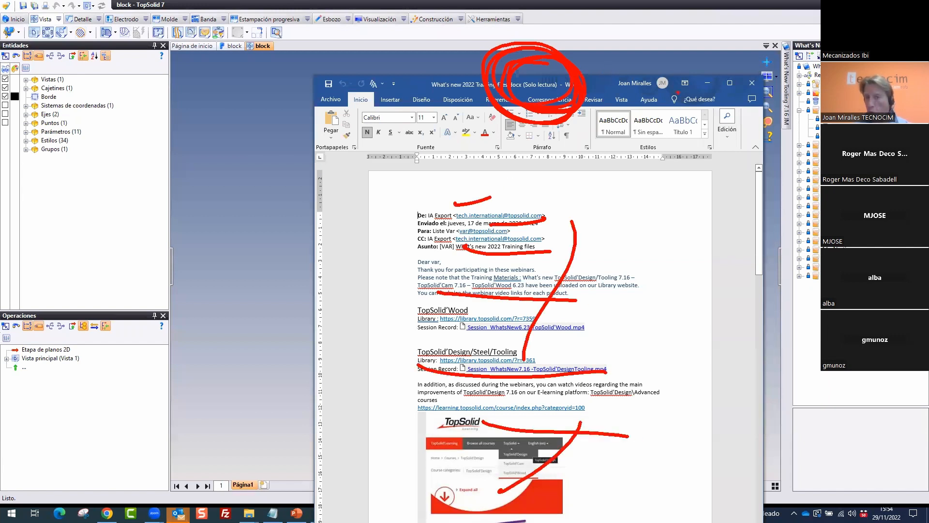
key("Escape")
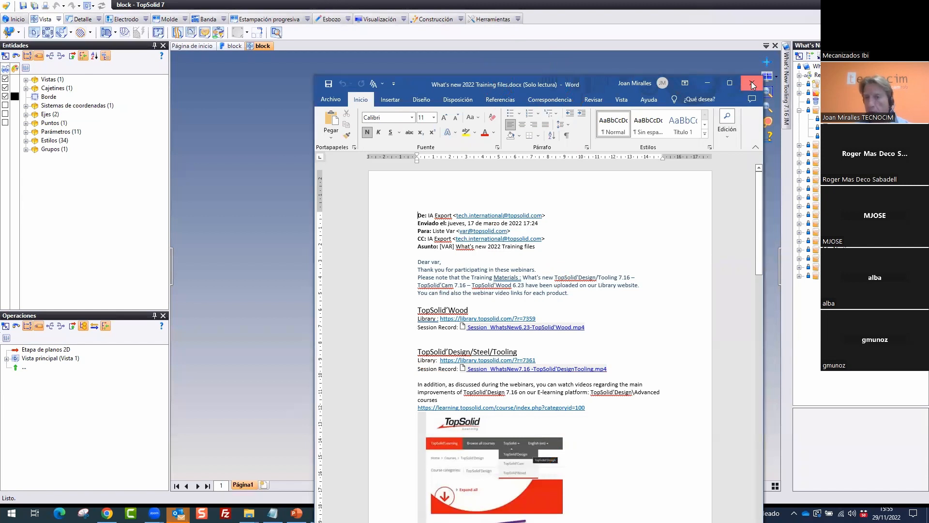
left_click(752, 82)
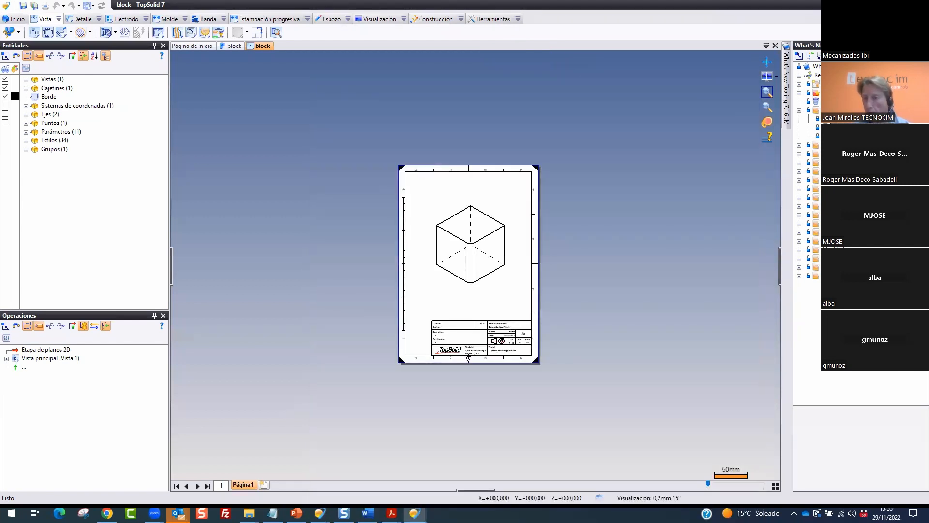
Open the "What's new 2022 Training files" document for editing from the project tree, and insert a line of x characters above the sender line
right_click(828, 127)
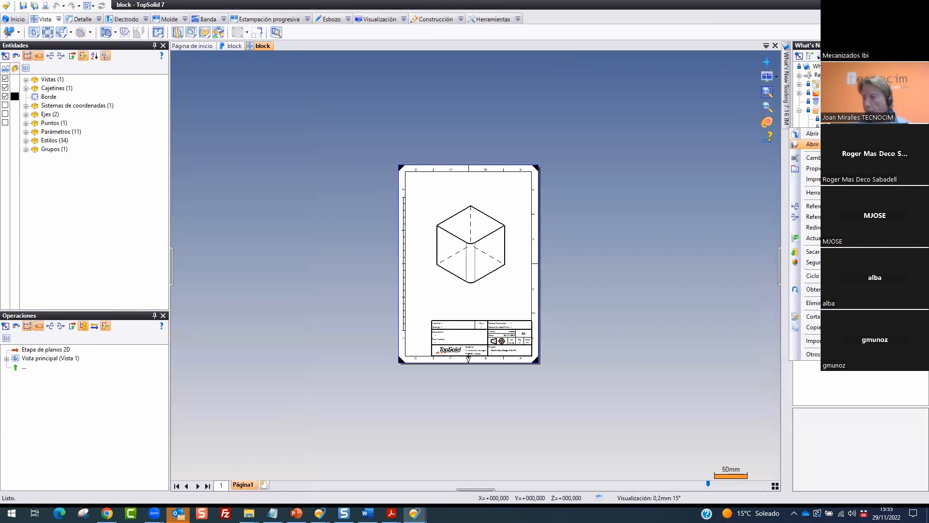
left_click(813, 144)
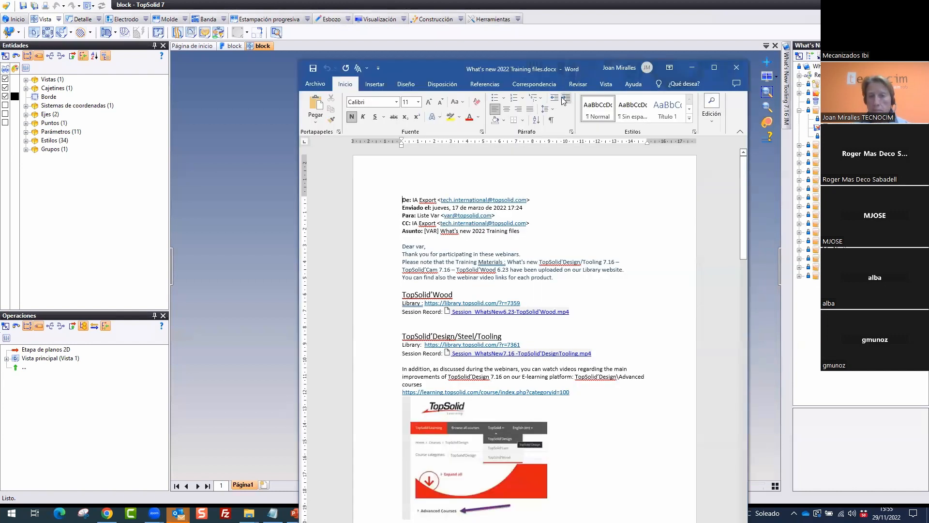
mouse_move(587, 65)
left_mouse_down()
mouse_move(474, 95)
mouse_move(551, 111)
mouse_move(627, 91)
left_mouse_up()
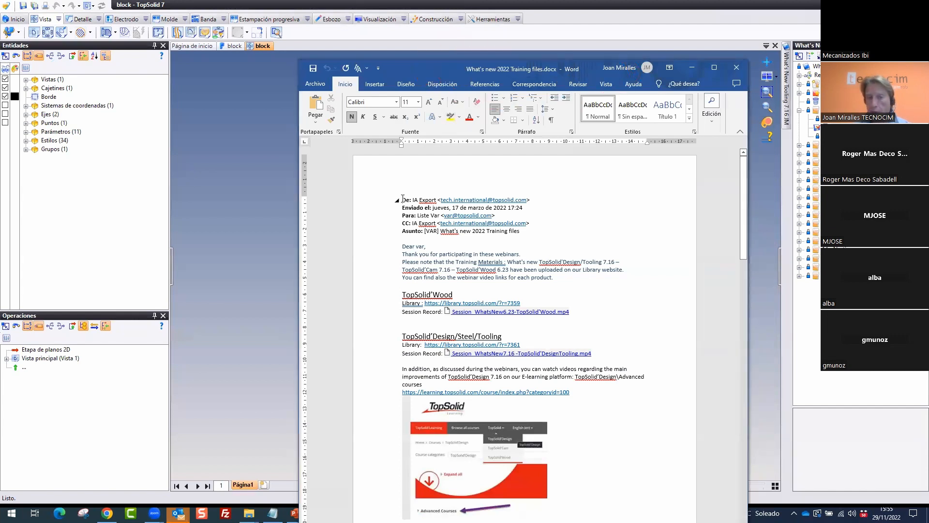
key("Return")
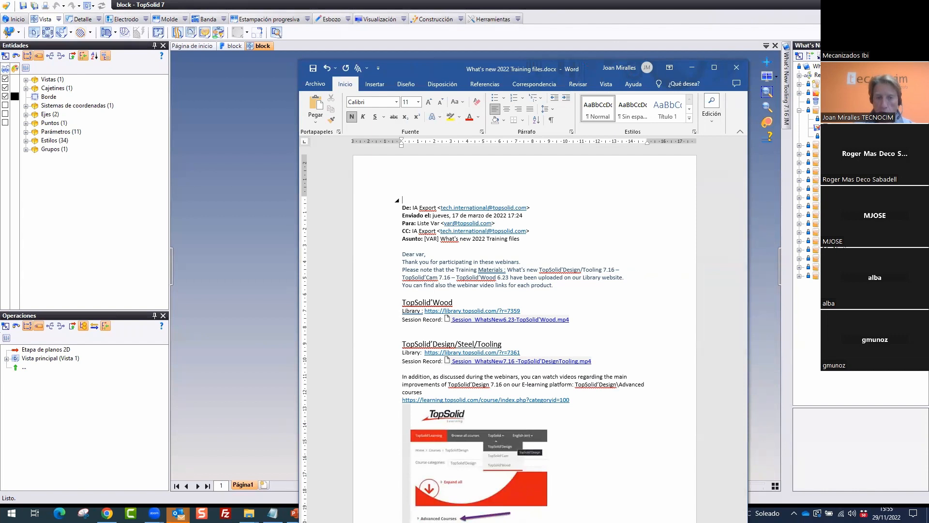
type("xxxxxxxxxxxxxxxxxxxxxxxxxxxxxxxxxxxxxxxxxxxxxxxxx")
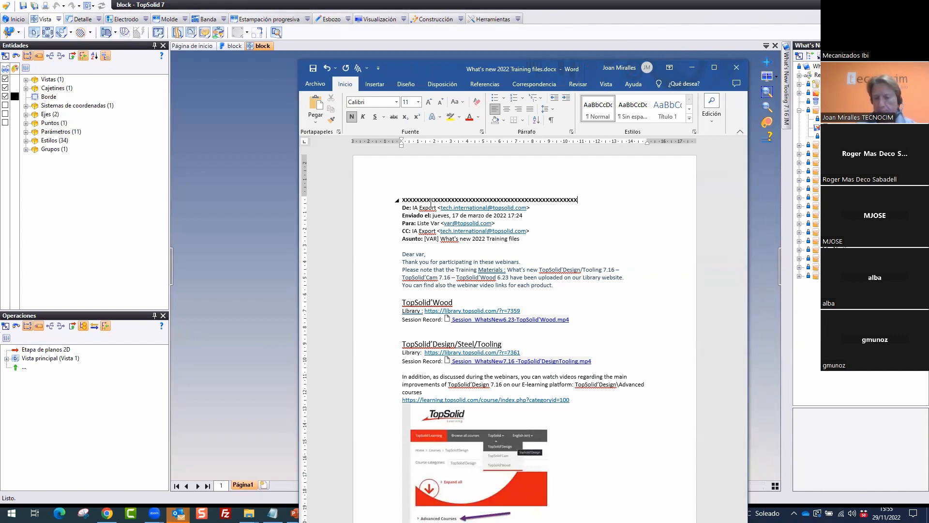
key("Return")
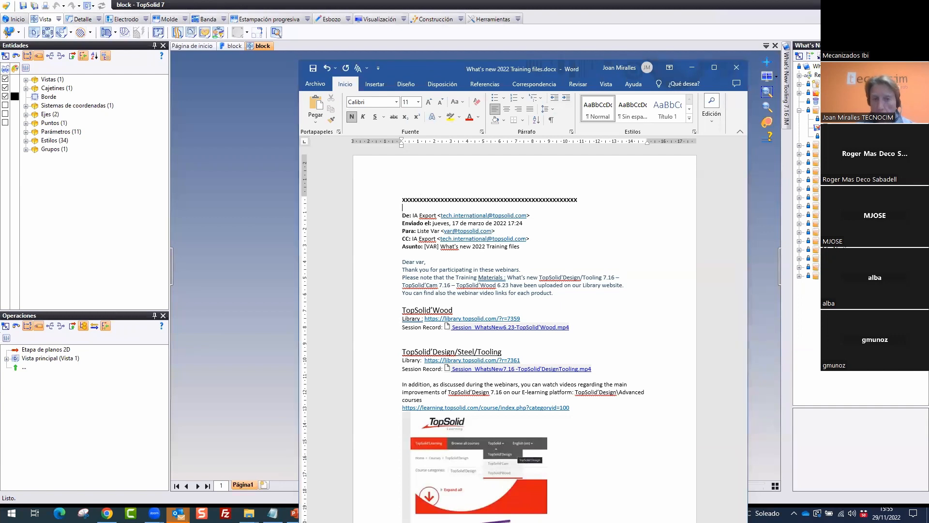
Mark the save command, the document title and its project entry, and save and close the edited Word document
mouse_move(326, 51)
left_mouse_down()
mouse_move(301, 70)
mouse_move(317, 83)
mouse_move(332, 38)
left_mouse_up()
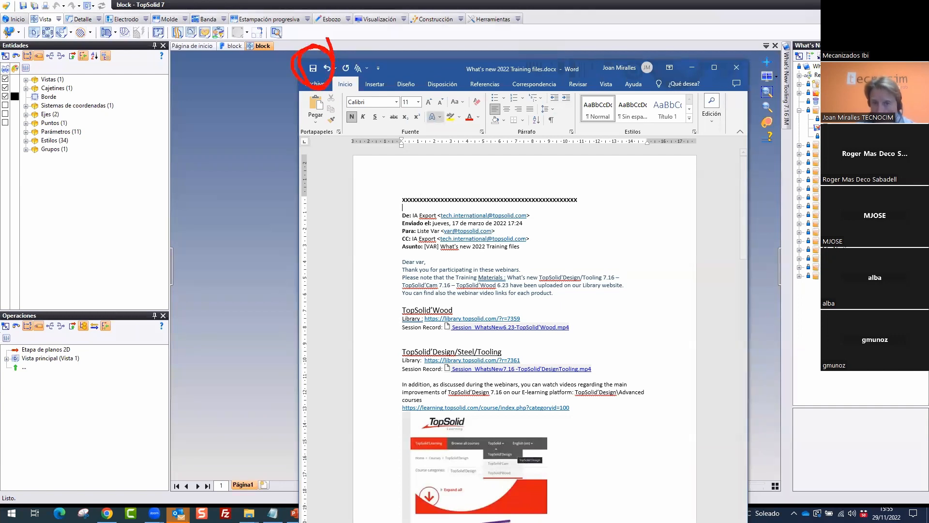
mouse_move(582, 48)
left_mouse_down()
mouse_move(591, 57)
mouse_move(580, 38)
left_mouse_up()
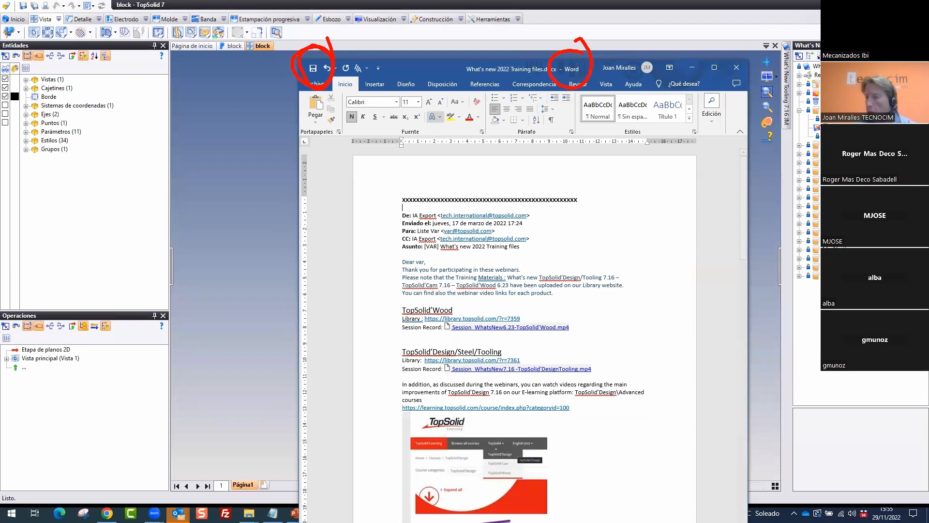
left_click_drag(822, 98, 822, 144)
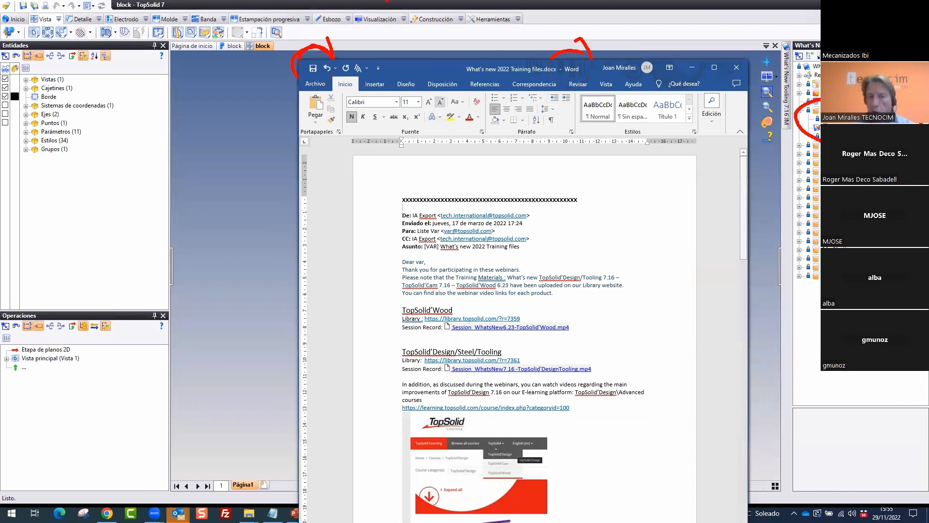
left_click(313, 69)
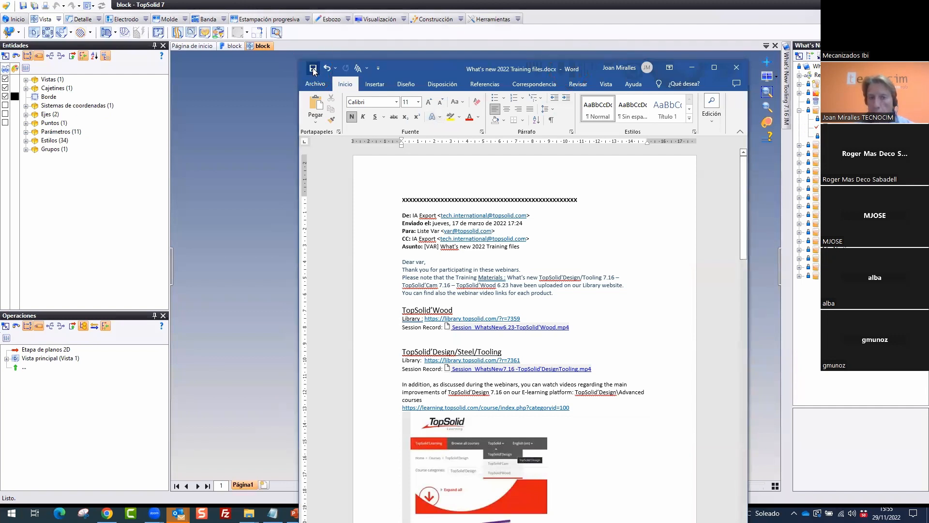
left_click(737, 65)
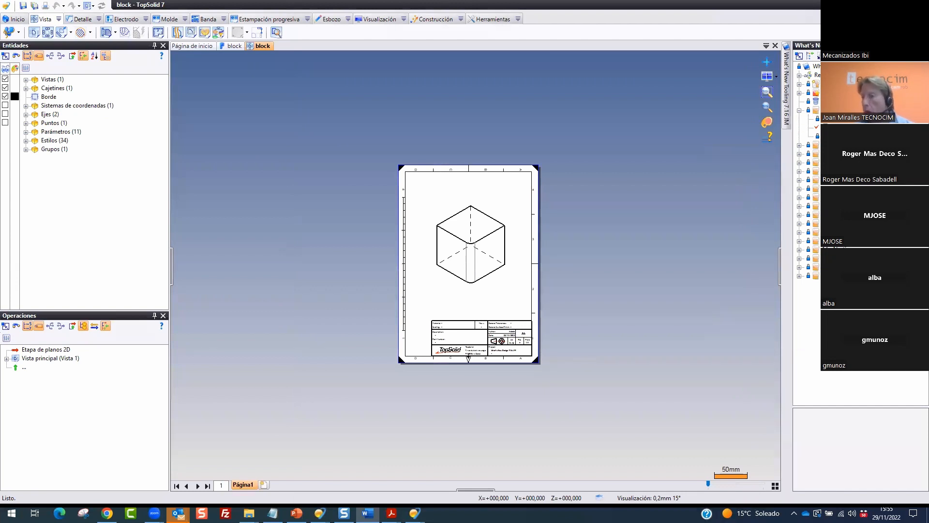
Check in "What's new 2022 Training files" to the vault from the project tree without a comment
right_click(842, 127)
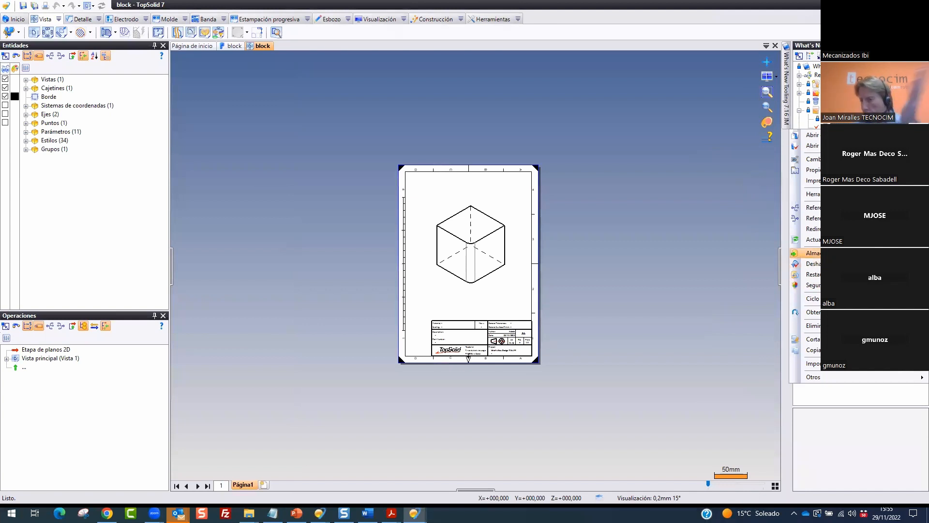
left_click(813, 252)
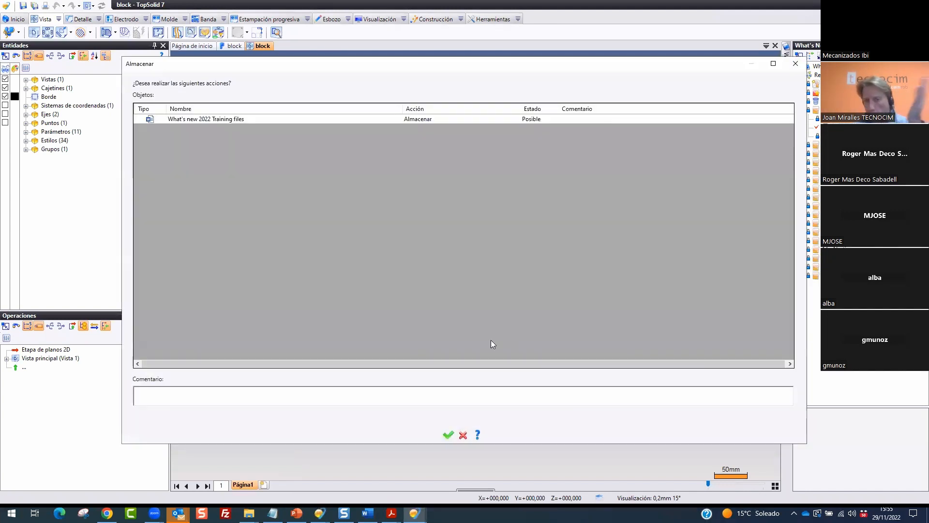
left_click(447, 435)
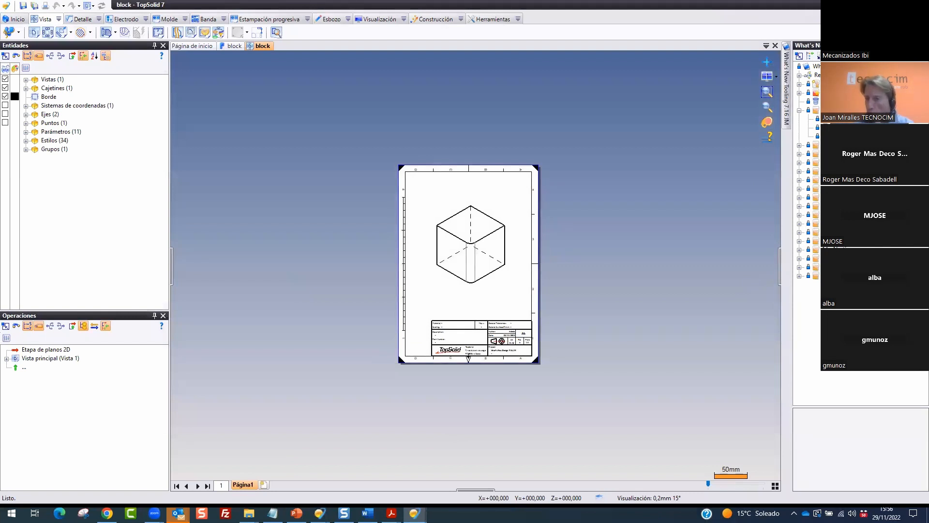
Review the checked-in Word document as read-only, mark the added line of x characters, clear the mark and put the document away
key("alt+Tab")
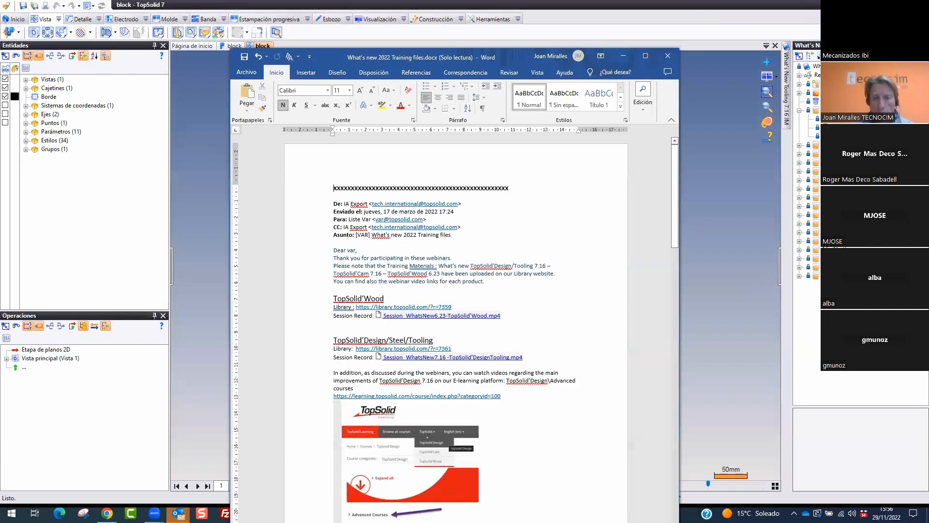
mouse_move(526, 167)
left_mouse_down()
mouse_move(311, 208)
mouse_move(243, 142)
left_mouse_up()
key("ctrl+z")
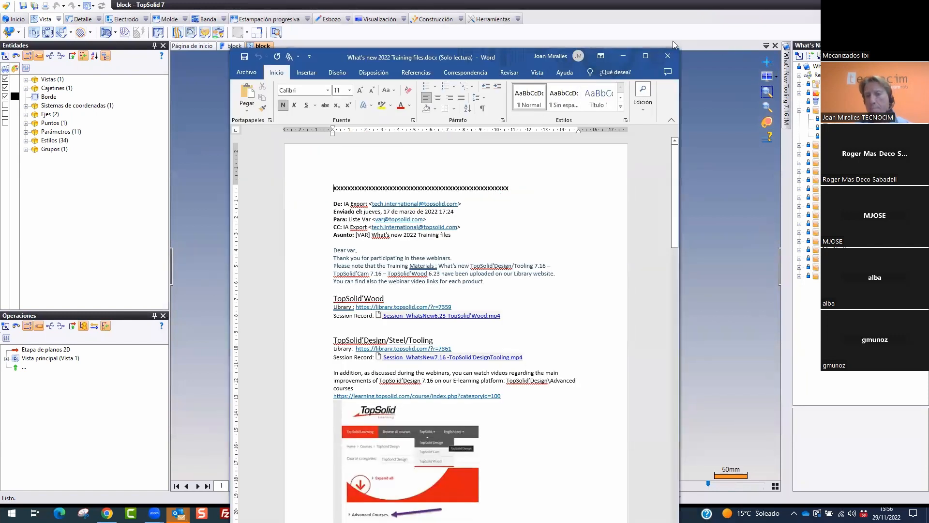
left_click(624, 56)
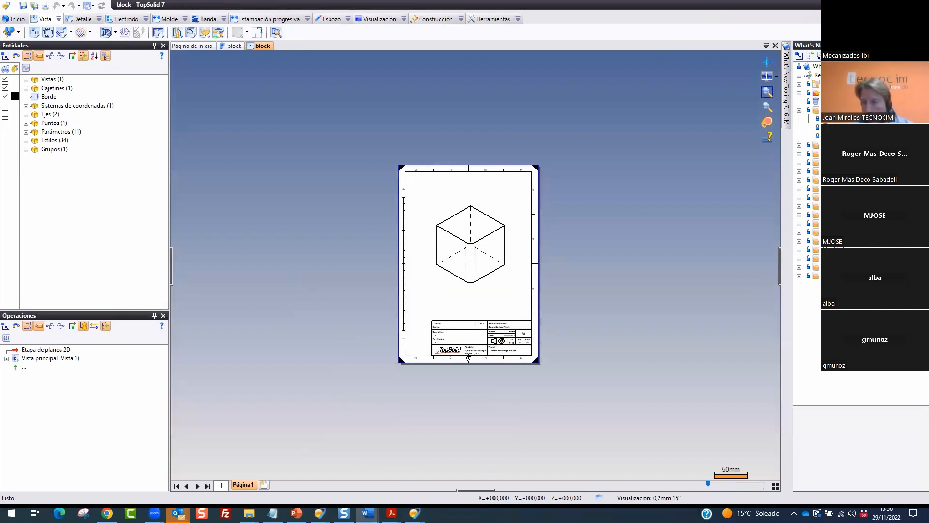
Expand the next demo folder in the project tree, and open the Edge Copy part from the recent documents
left_click(799, 154)
left_click(809, 162)
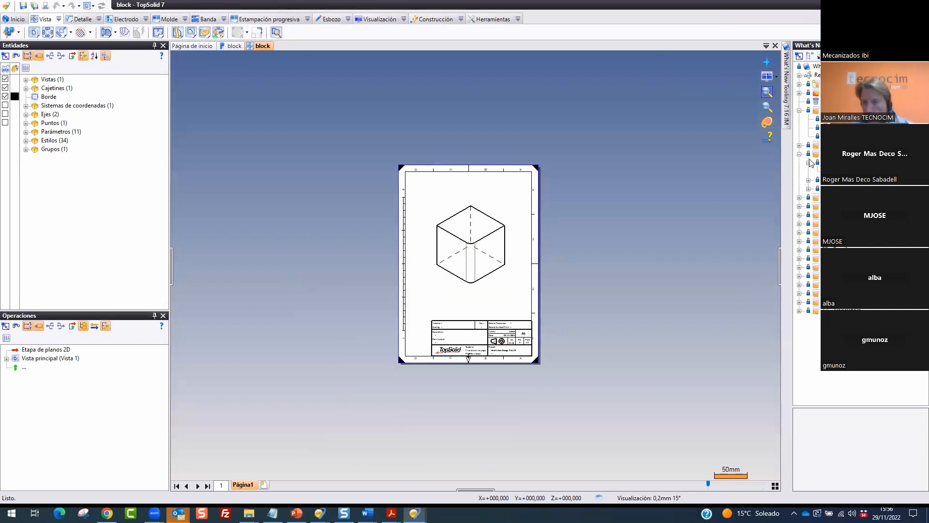
left_click(210, 46)
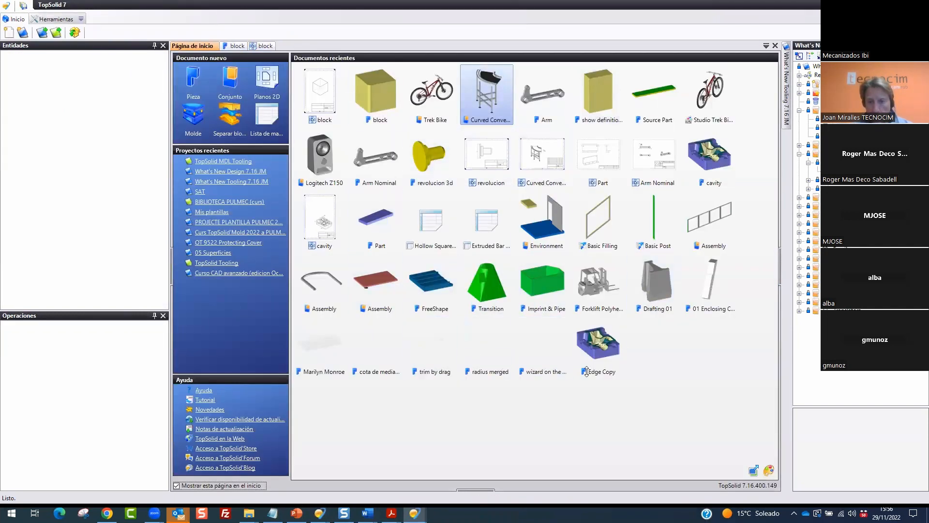
left_click(599, 347)
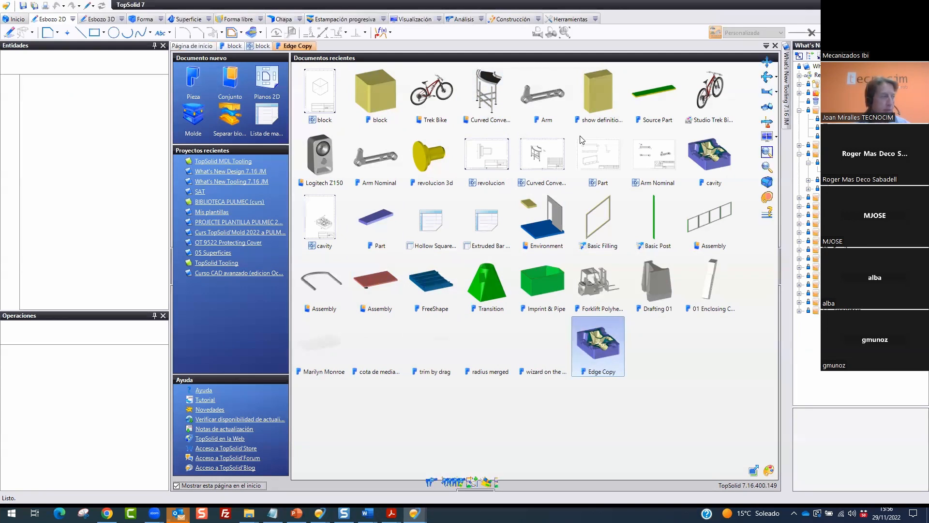
scroll(676, 200, "down", 2)
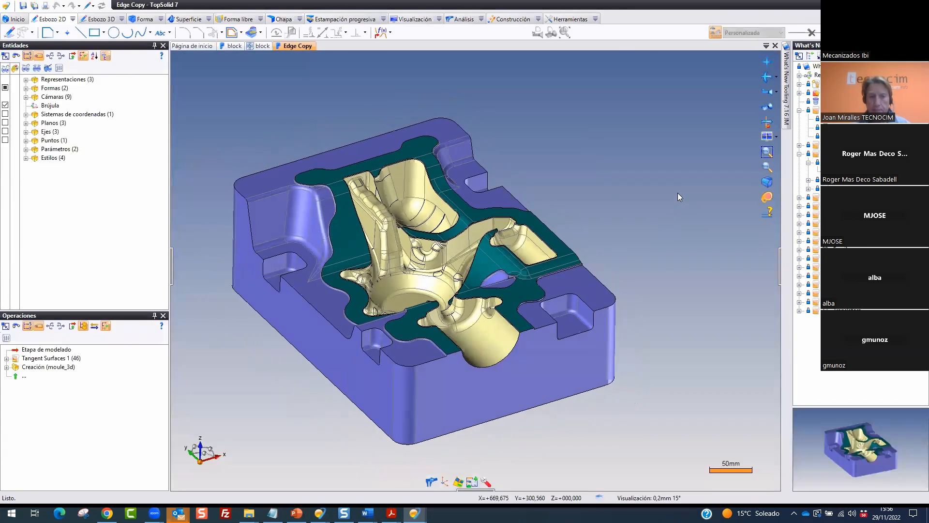
Mark the Edge Copy document name and the Tangent Surfaces 1 operation folder, and clear the marks
middle_click_drag(678, 193, 348, 80)
mouse_move(299, 29)
left_mouse_down()
mouse_move(274, 35)
mouse_move(302, 38)
mouse_move(282, 71)
mouse_move(304, 24)
left_mouse_up()
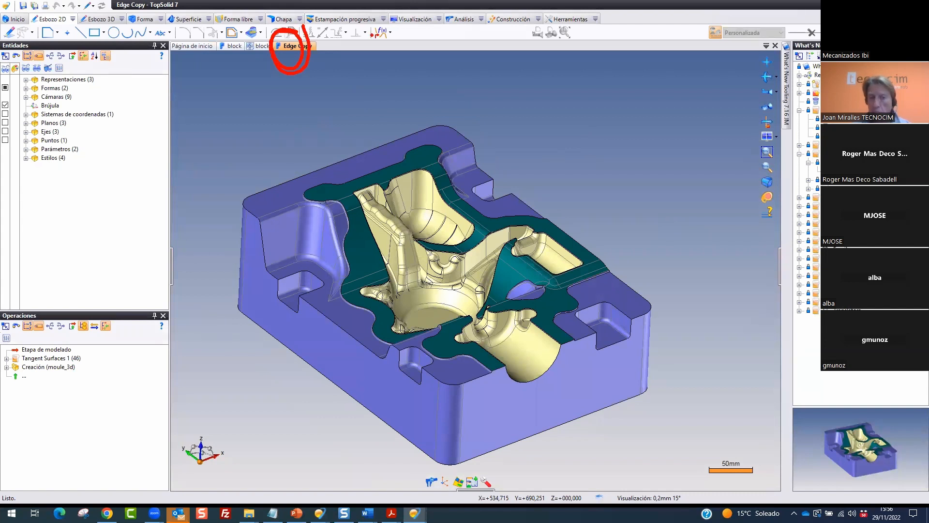
mouse_move(84, 360)
left_mouse_down()
mouse_move(3, 367)
mouse_move(116, 391)
mouse_move(2, 351)
left_mouse_up()
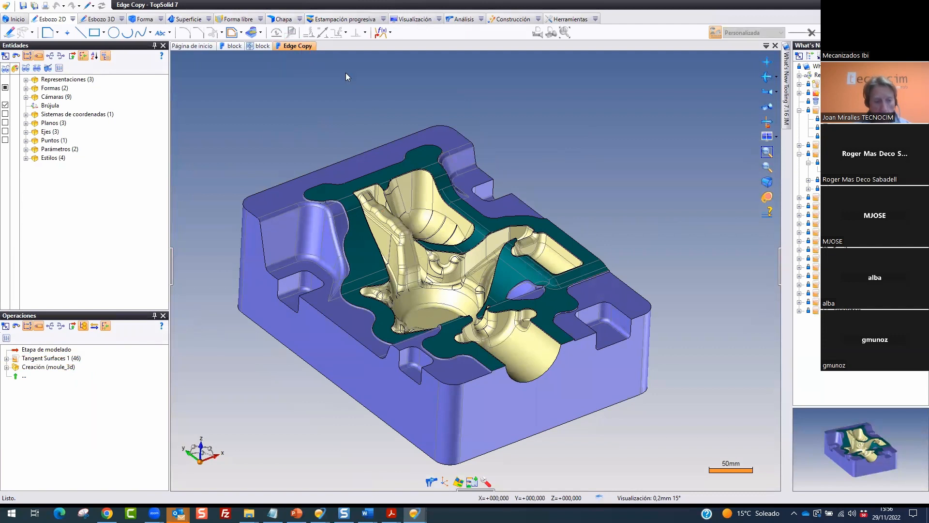
Expand the Tangent Surfaces 1 folder to show its operations, and examine the mould cavity up close
left_click(48, 358)
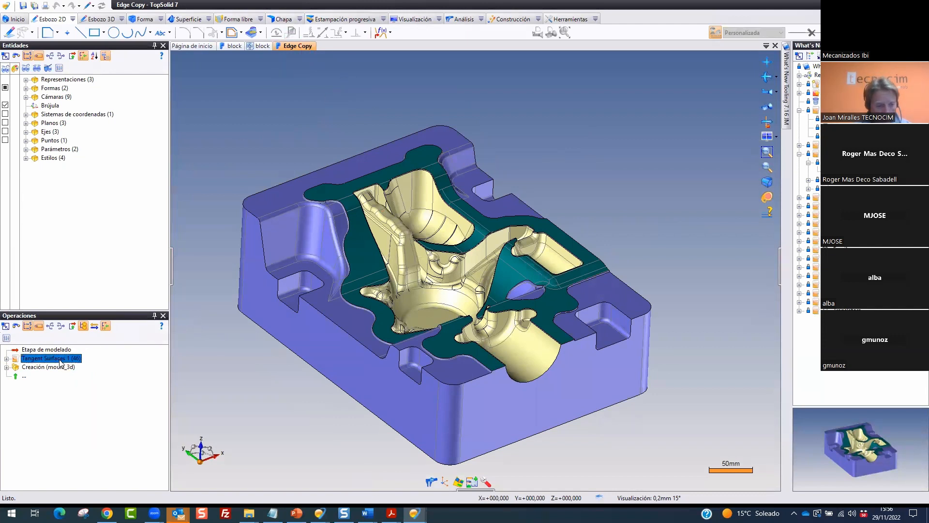
left_click(7, 358)
left_click(511, 120)
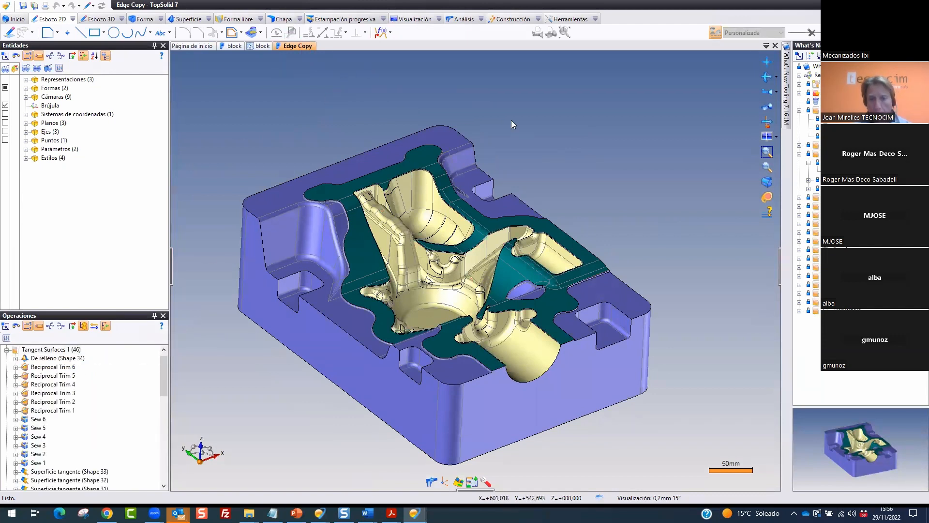
middle_click_drag(590, 91, 574, 125)
scroll(573, 126, "up", 1)
scroll(573, 122, "up", 3)
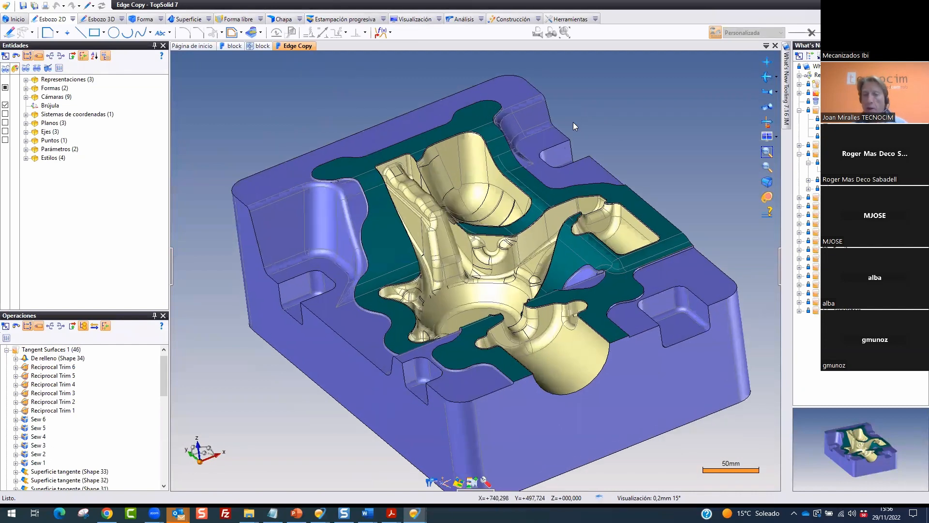
Start a face-based boundary copy (Copia de límites) in a new 3D sketch of the mould part
scroll(664, 95, "down", 2)
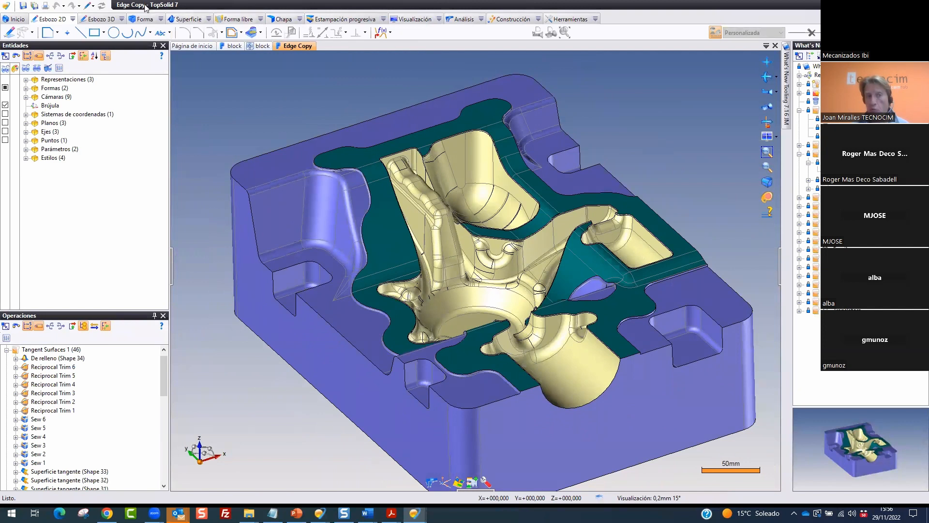
left_click(97, 22)
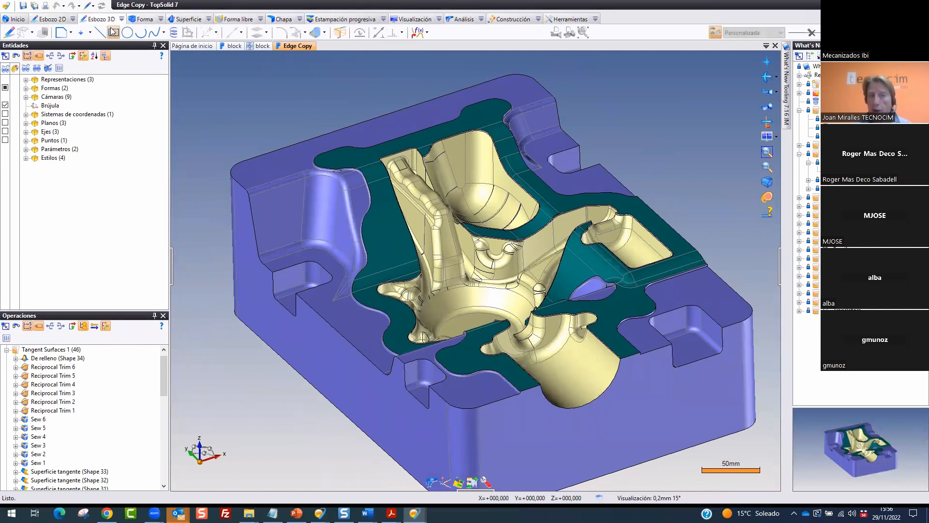
left_click_drag(324, 22, 328, 11)
key("Escape")
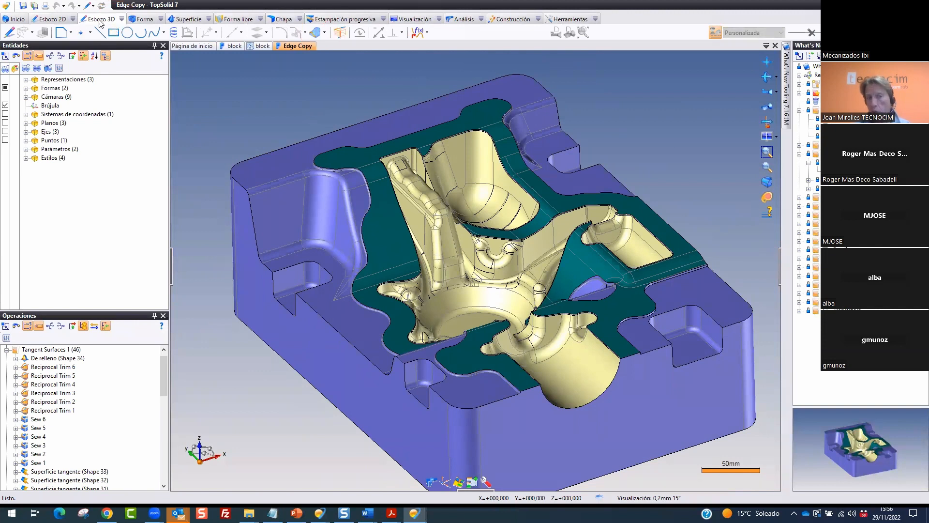
left_click(311, 31)
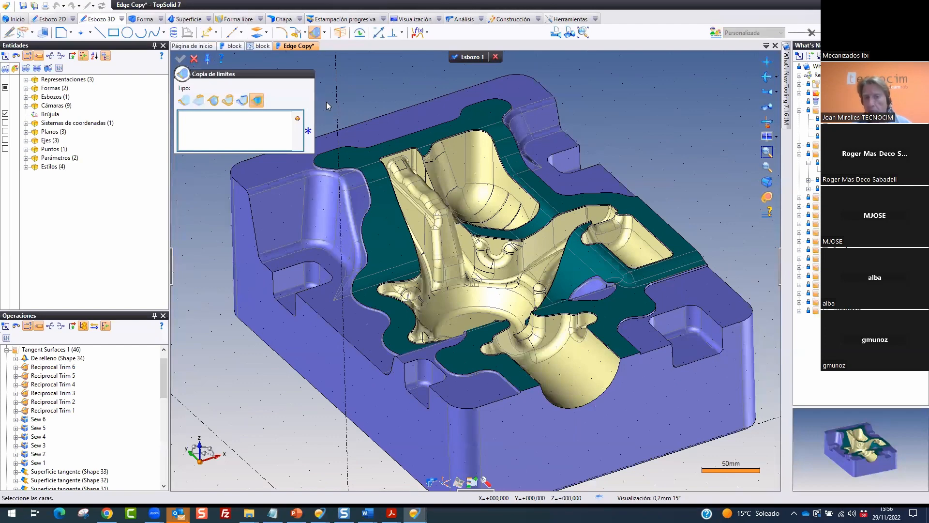
middle_click_drag(326, 102, 372, 83)
scroll(396, 75, "up", 5)
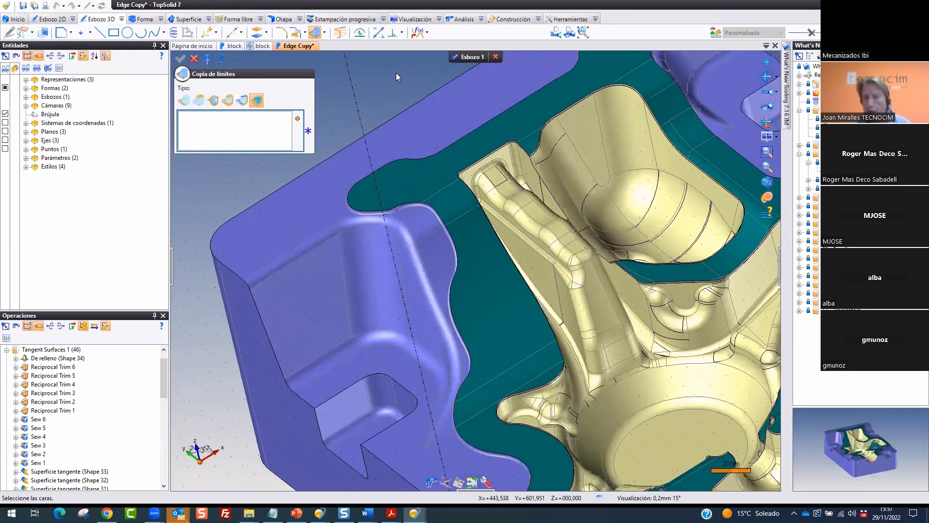
scroll(398, 87, "up", 2)
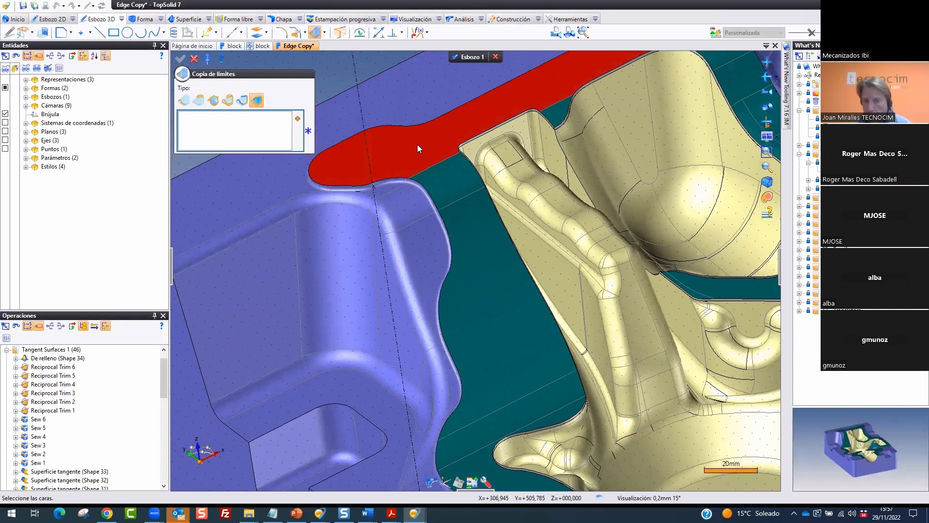
left_click(417, 144)
left_click(466, 175)
left_click(483, 234)
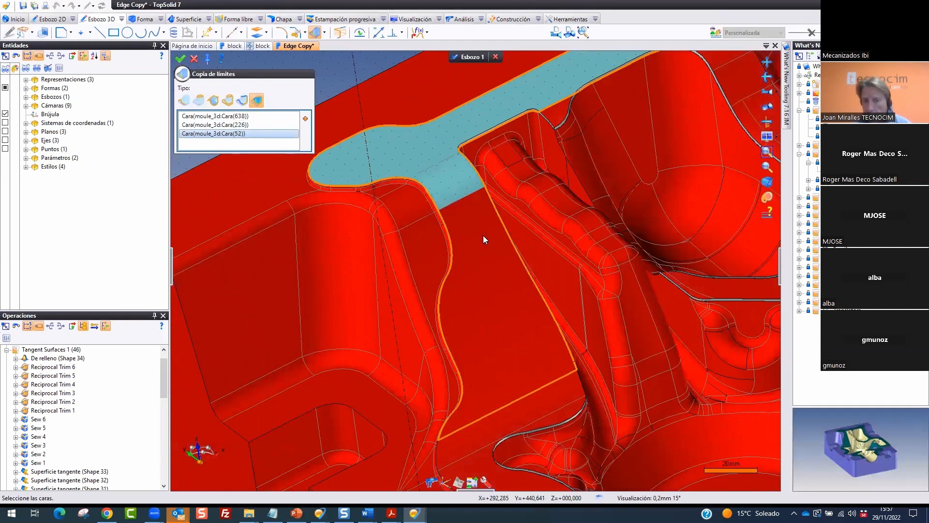
left_click(540, 408)
scroll(493, 342, "down", 4)
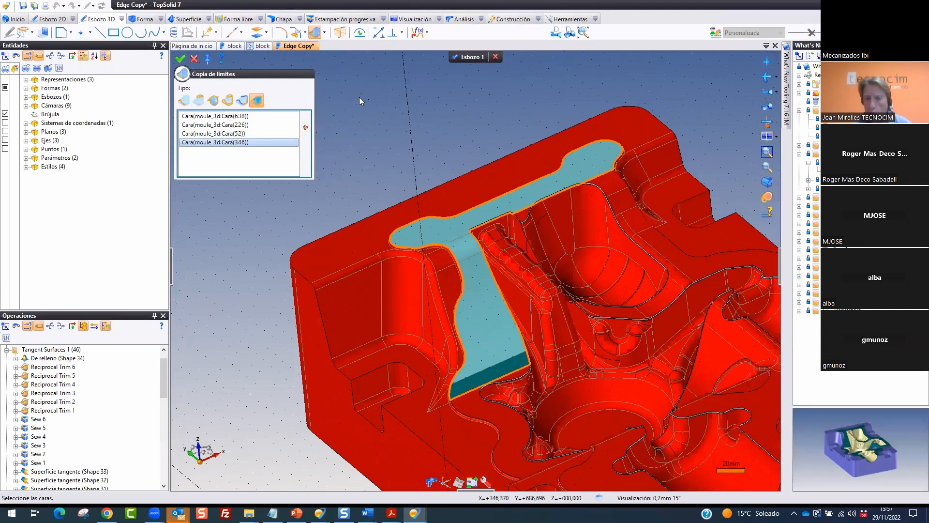
scroll(332, 78, "down", 2)
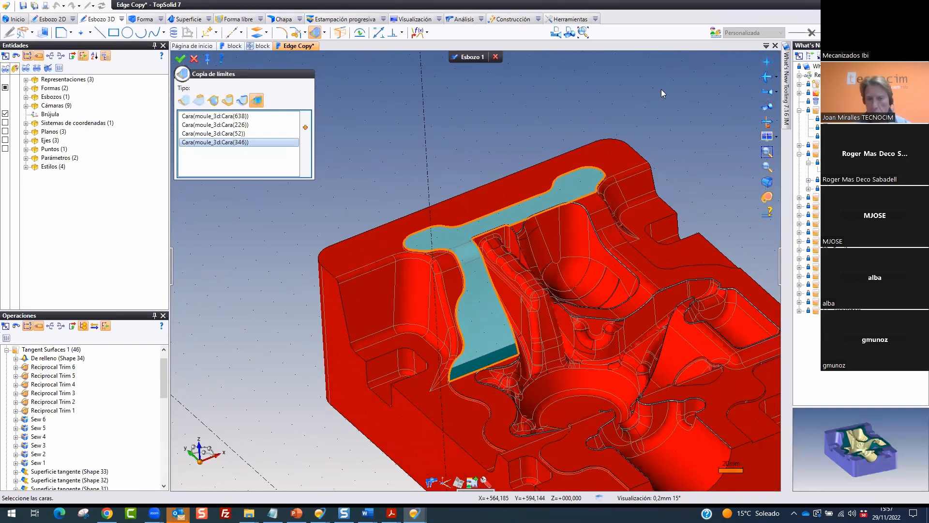
key("Escape")
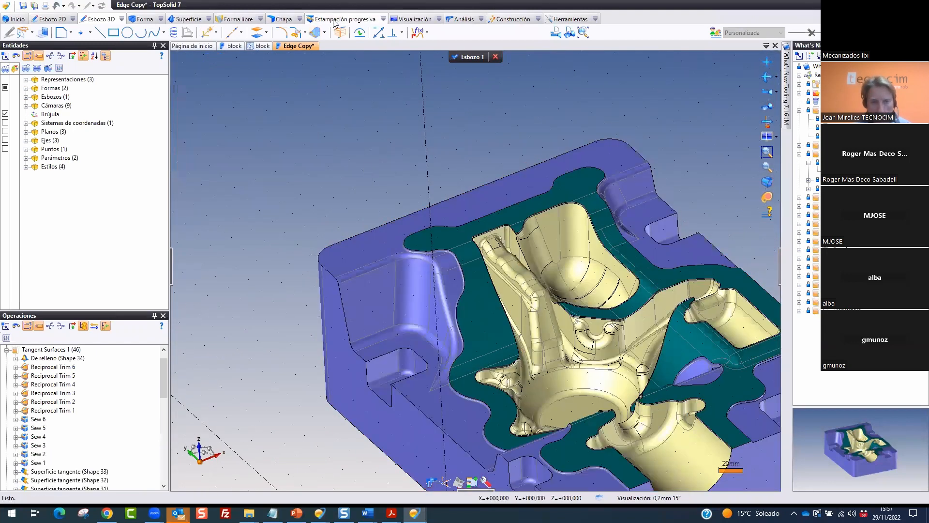
Copy the shared boundary of three adjacent teal faces: the upper strip, the small connecting face and the long face beside the rib
left_click(315, 33)
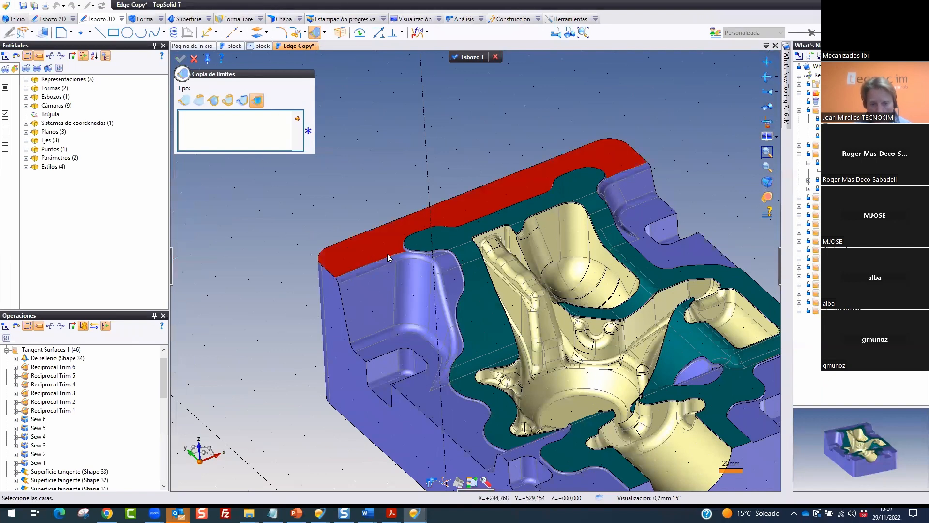
left_click(449, 237)
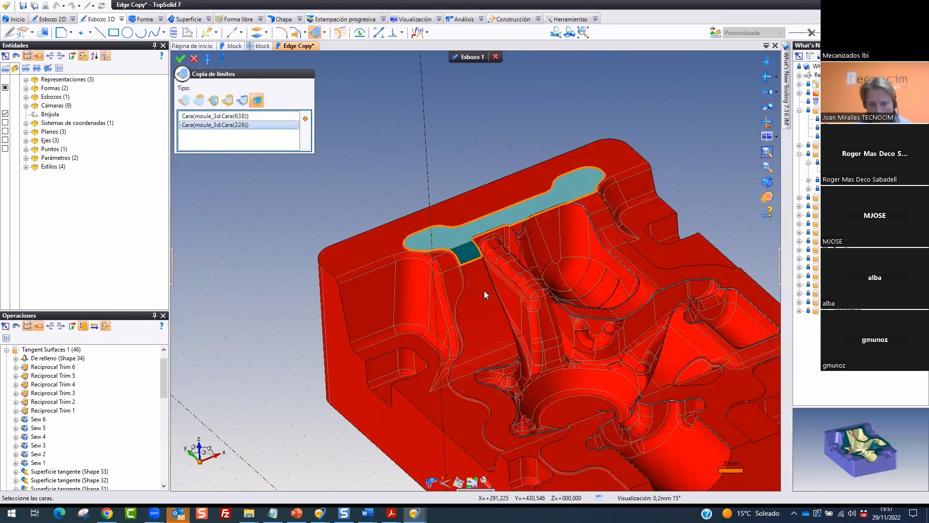
left_click(494, 312)
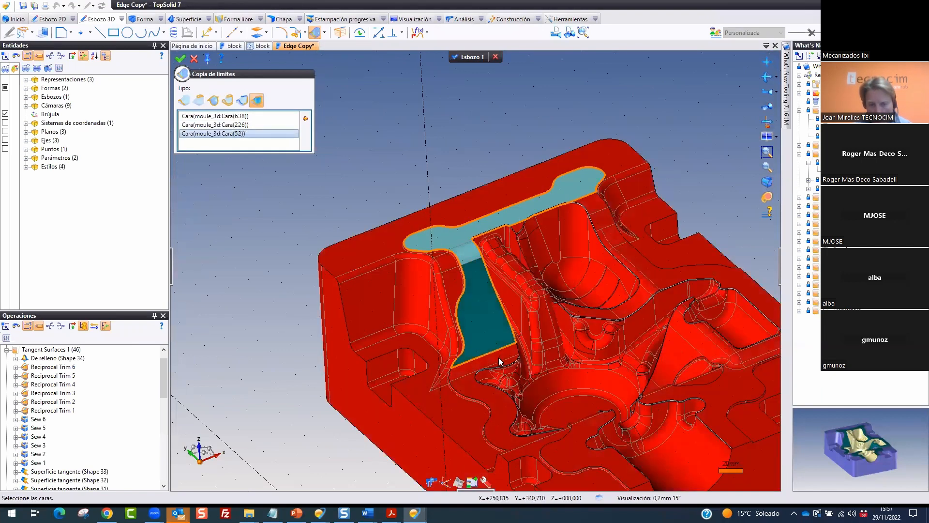
middle_click_drag(514, 85, 597, 104)
left_click(180, 58)
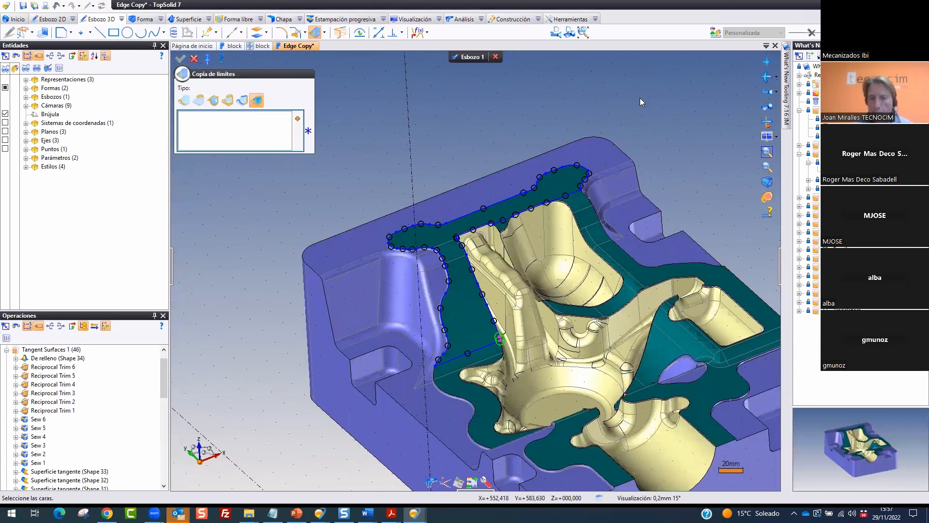
Close the boundary copy and delete all the copied boundary curves from the sketch
scroll(616, 353, "up", 3)
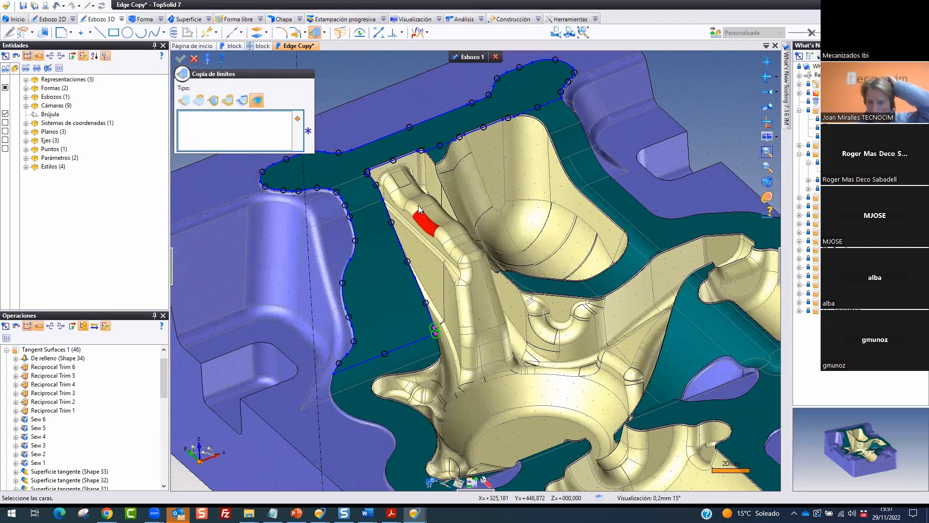
left_click(194, 58)
scroll(406, 246, "down", 5)
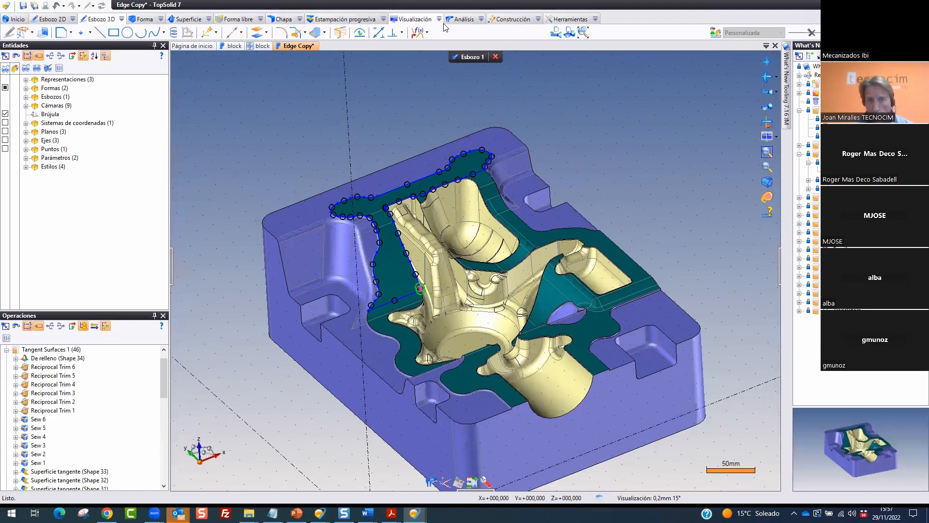
mouse_move(254, 101)
left_mouse_down()
mouse_move(475, 160)
mouse_move(631, 384)
left_mouse_up()
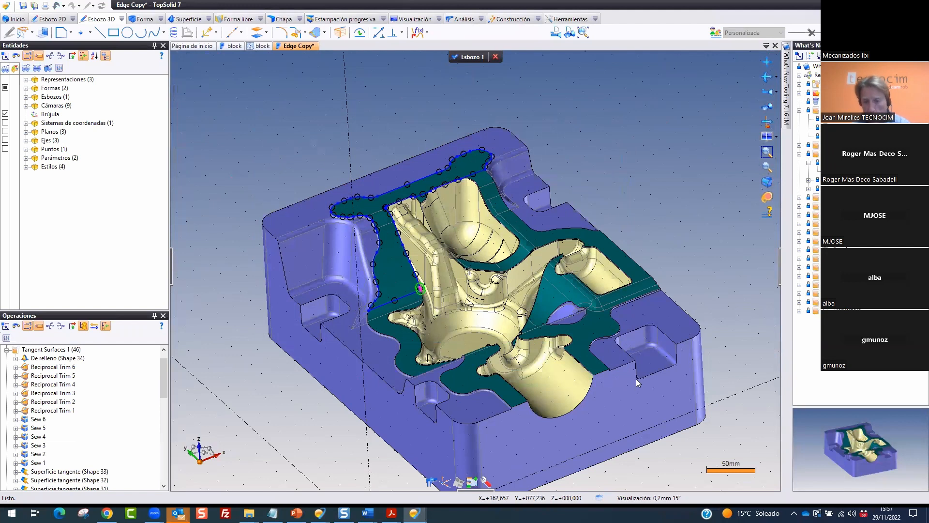
key("Delete")
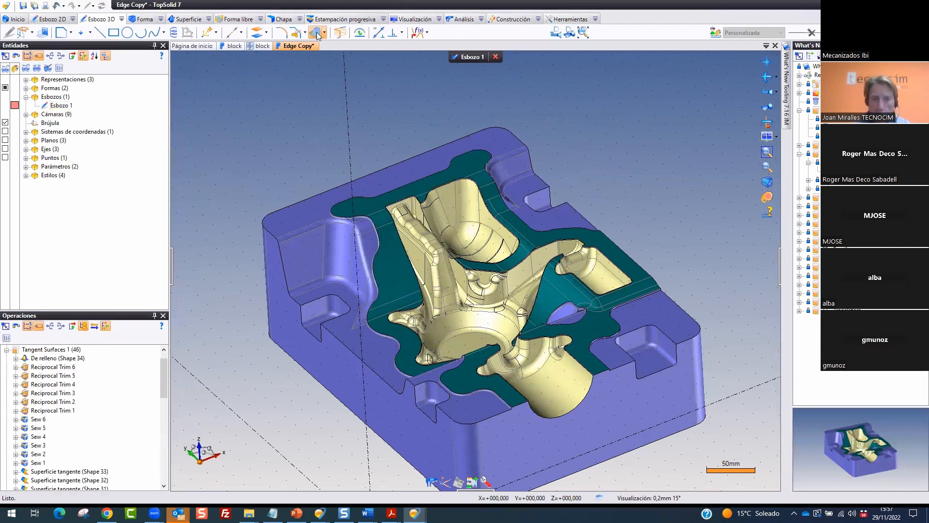
Copy the boundaries of all teal faces of moule_3d using selection of faces by color, and finish the 3D sketch
left_click(316, 33)
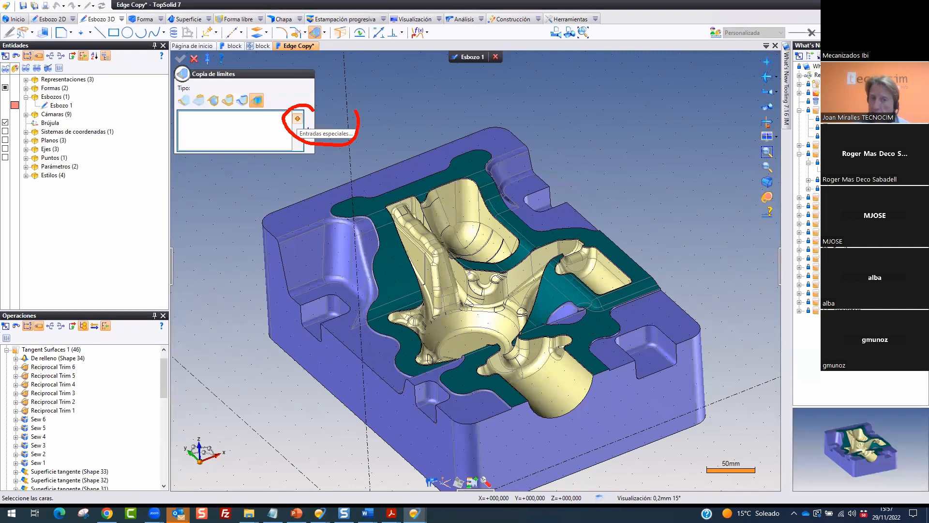
left_click(298, 119)
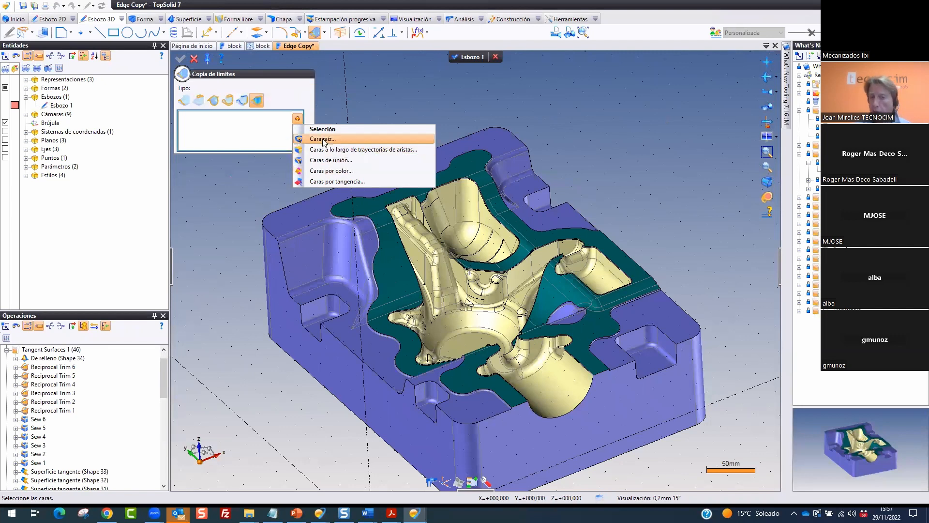
left_click(320, 172)
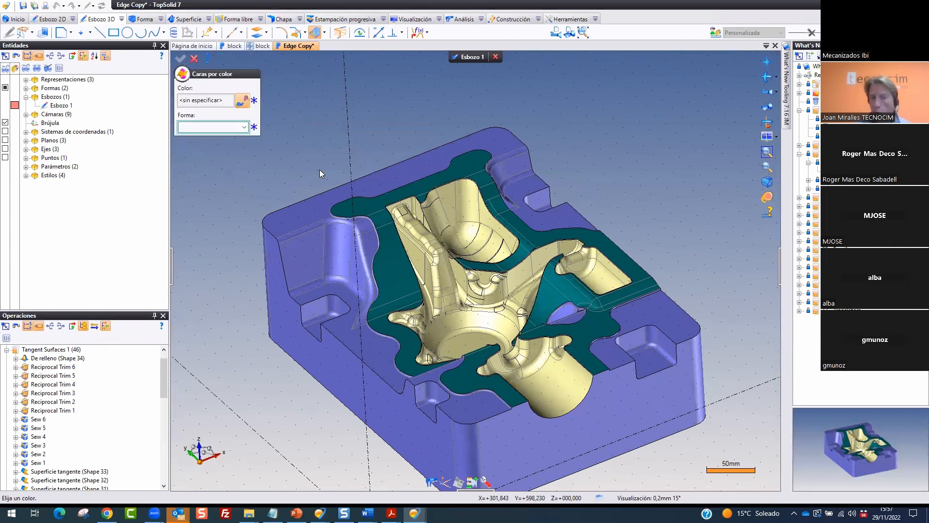
left_click(242, 101)
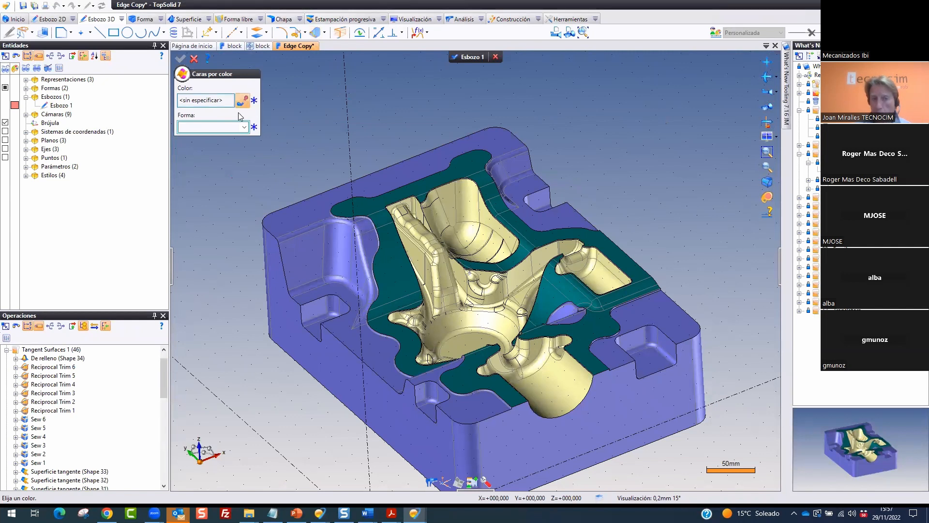
left_click(368, 199)
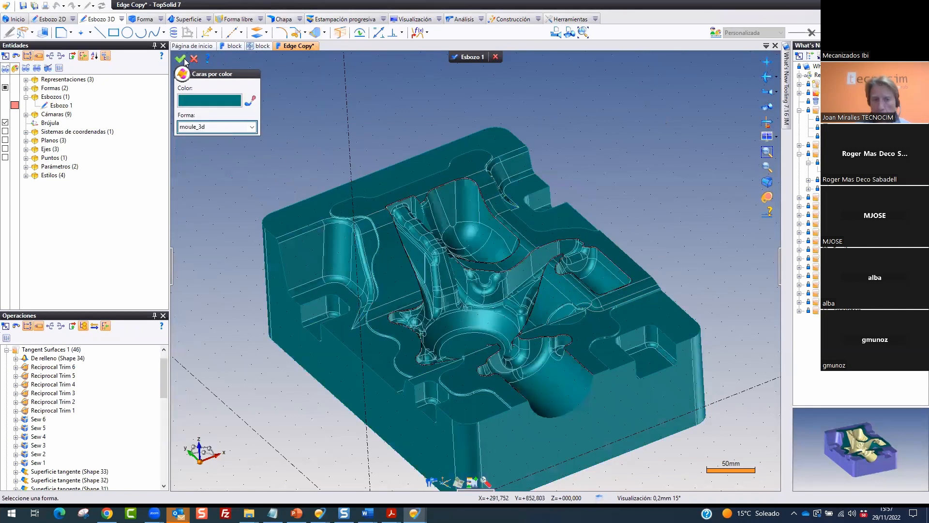
left_click(183, 60)
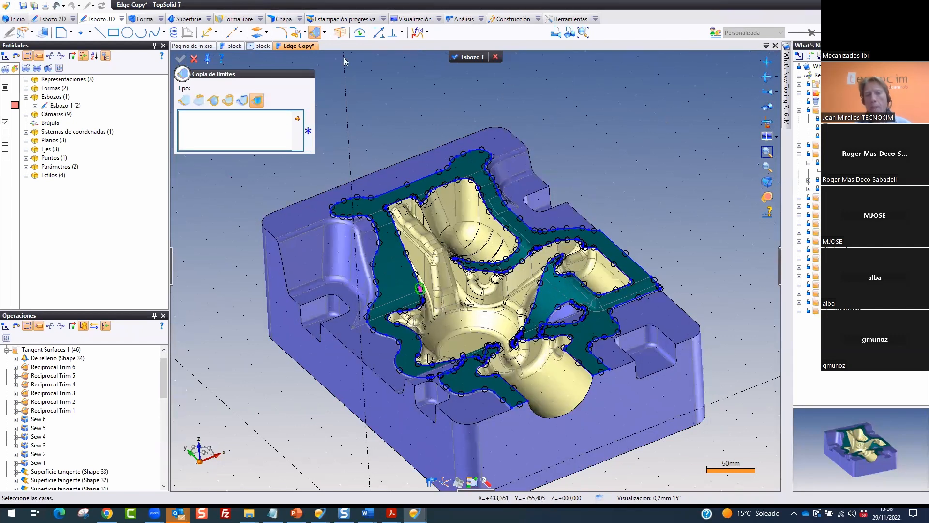
left_click(462, 57)
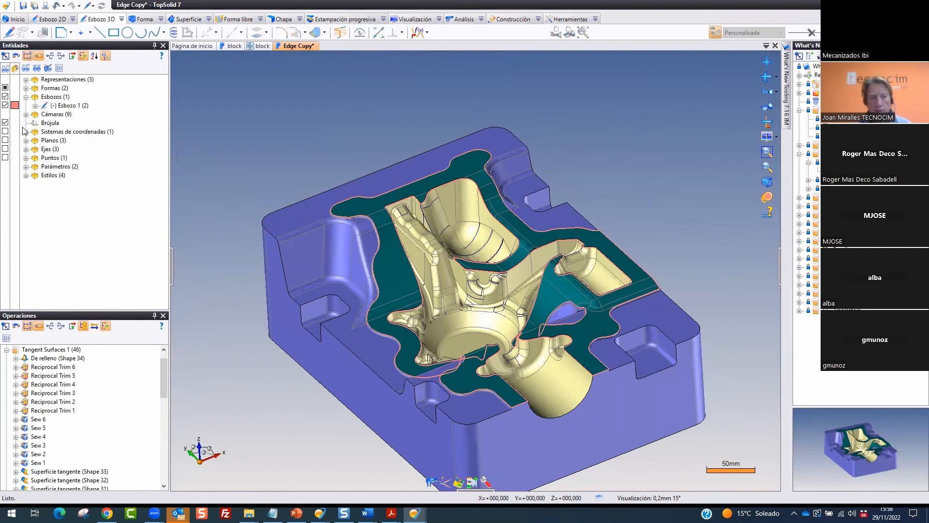
Hide all shapes to examine the copied boundary curves alone, and show only the moule_3d shape again
left_click(6, 88)
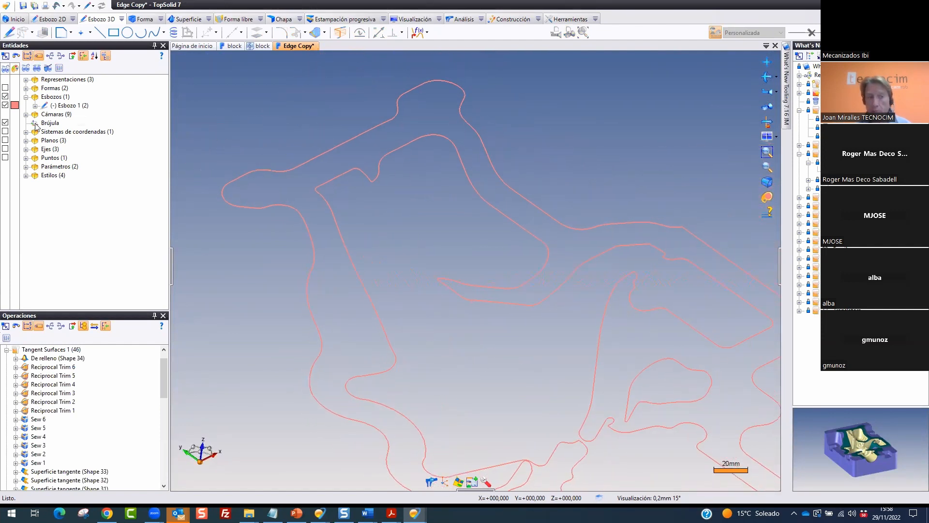
left_click(27, 88)
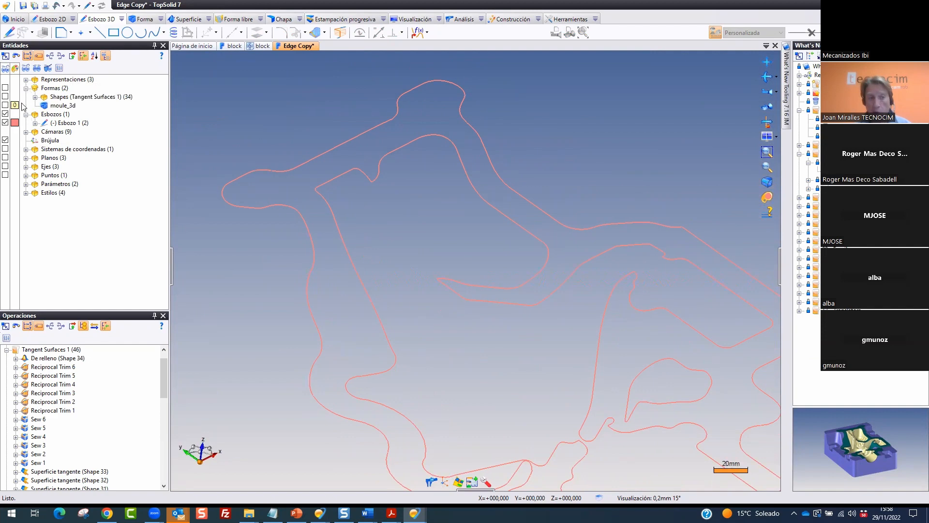
left_click(5, 105)
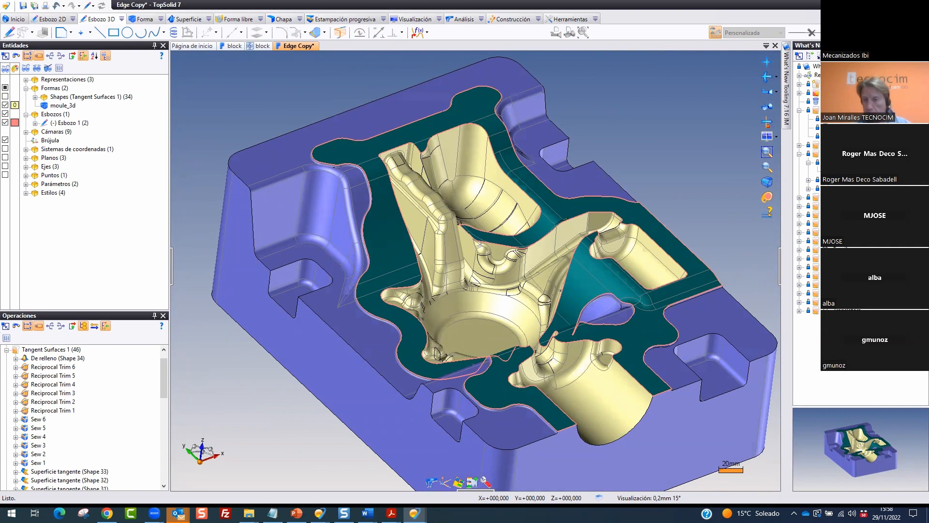
Open the "wizard on the fly" document and open its Esbozo 1 profile sketch for editing
left_click(809, 180)
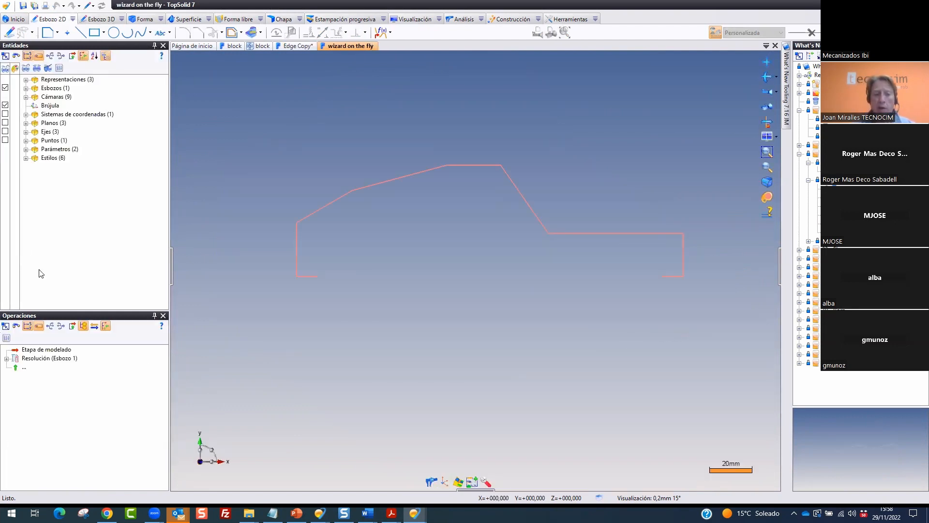
left_click(48, 349)
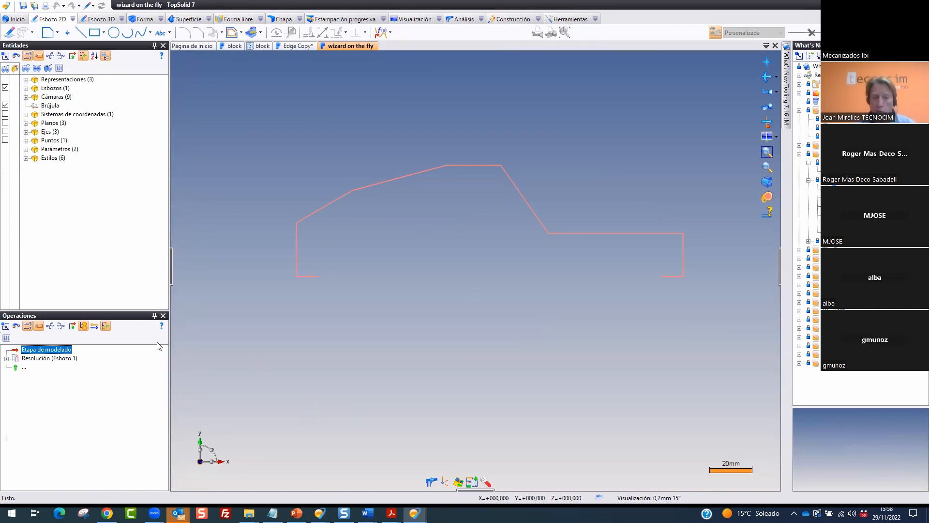
right_click(401, 178)
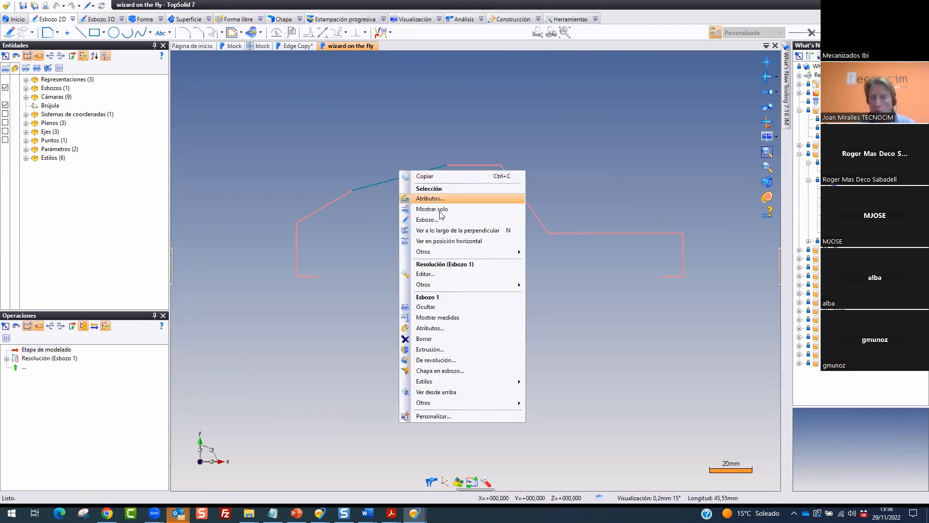
left_click(443, 274)
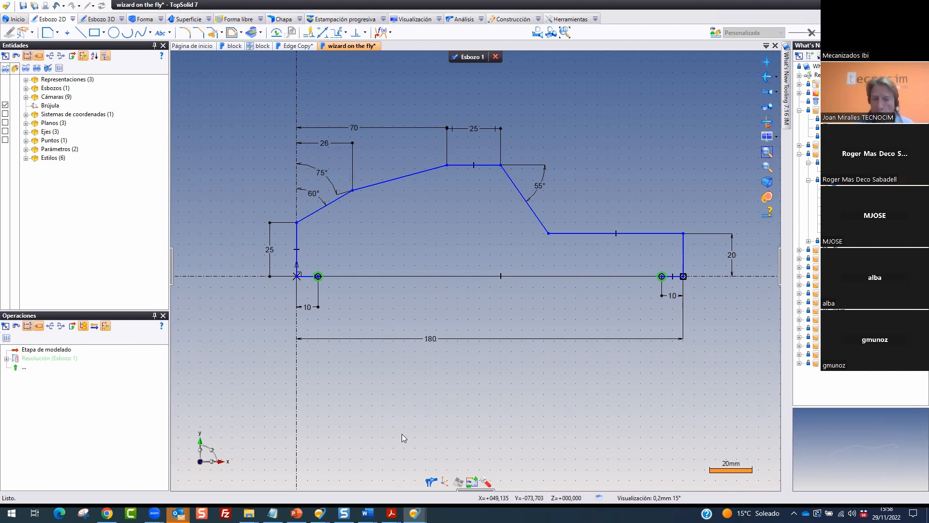
Widen the graphics area by narrowing the entity and operation trees, and mark the Esbozo 1 editing banner with a circle
scroll(256, 136, "up", 1)
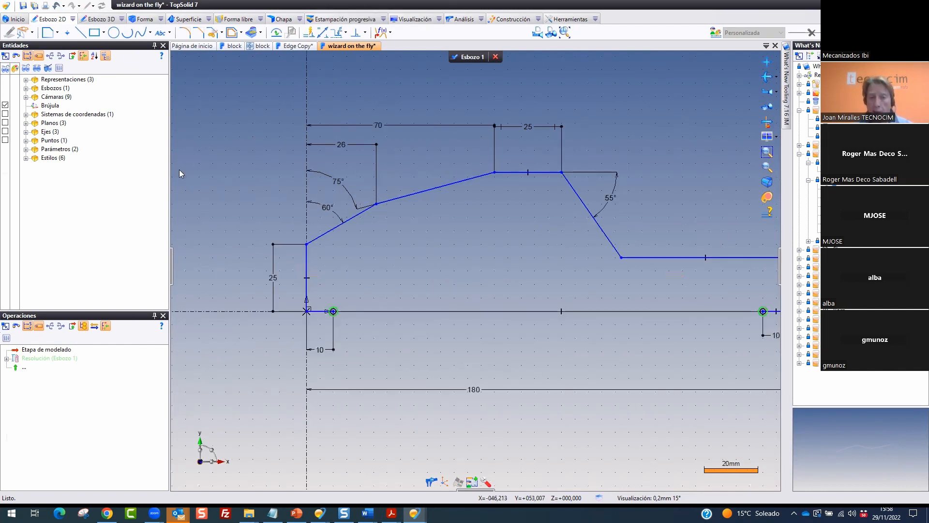
scroll(175, 172, "down", 1)
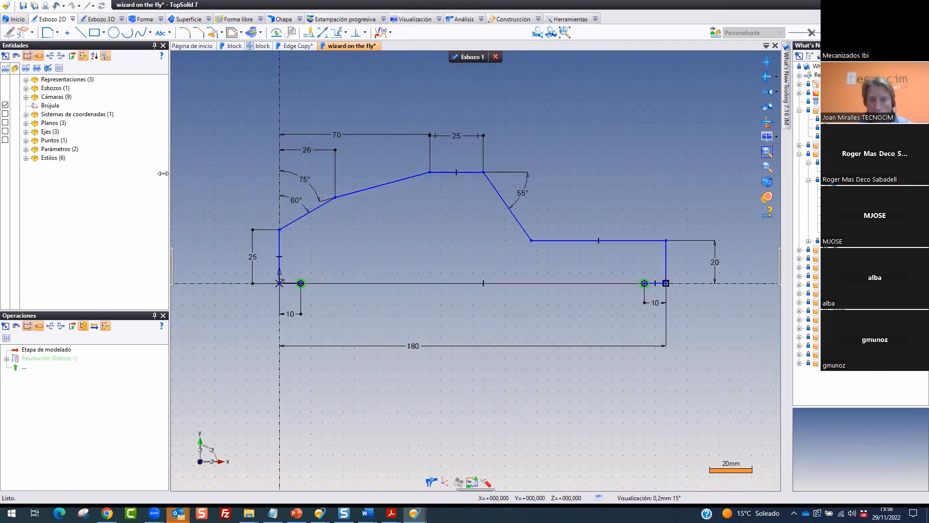
left_click_drag(168, 174, 143, 174)
mouse_move(474, 37)
left_mouse_down()
mouse_move(404, 54)
mouse_move(467, 32)
left_mouse_up()
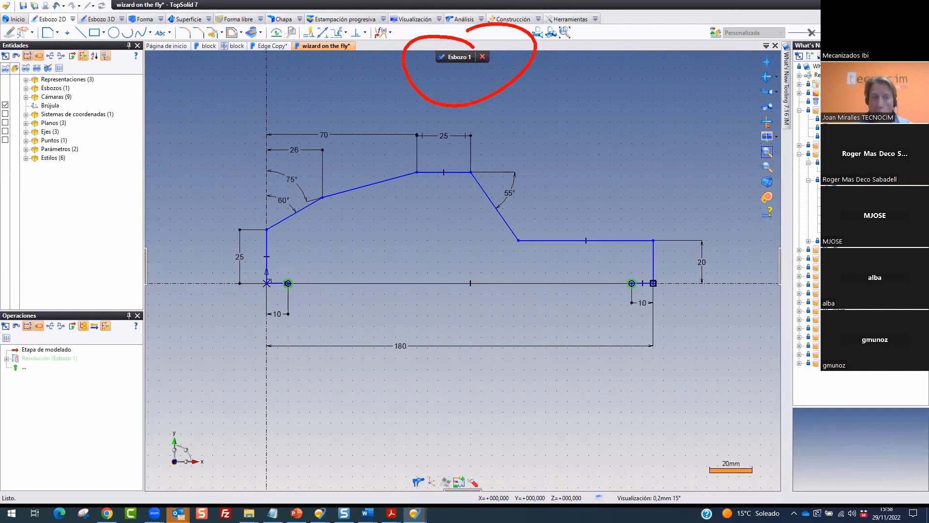
Start the Contour command in Esbozo 1 and mark its Longitud segment-length option with a circle
left_click_drag(59, 18, 62, 19)
key("Escape")
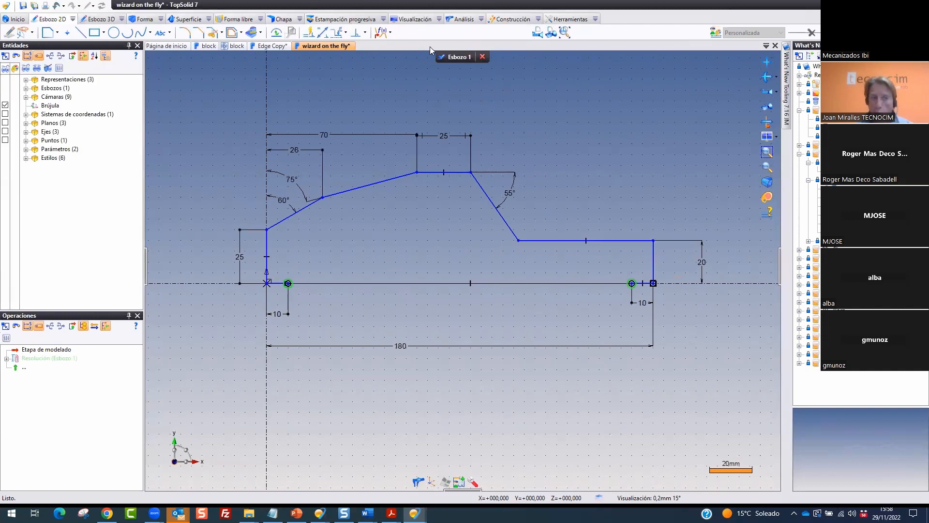
left_click(48, 33)
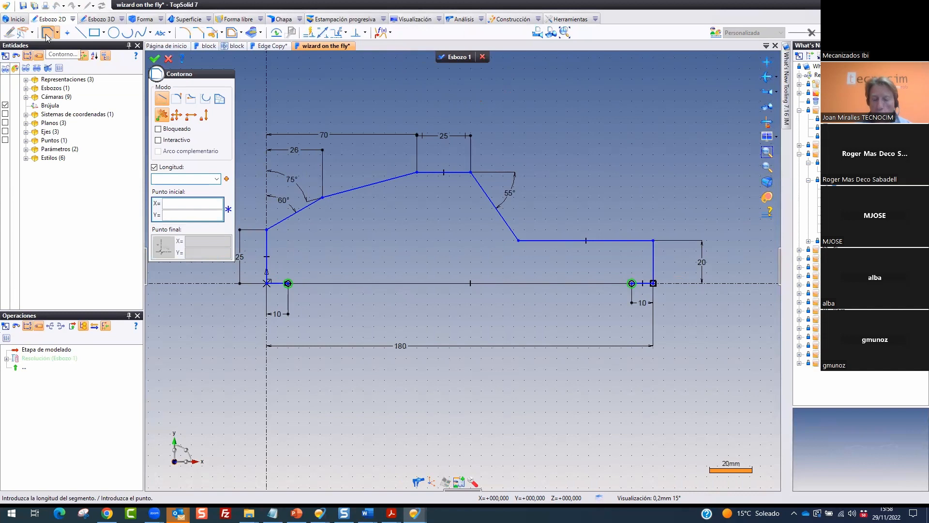
scroll(334, 260, "up", 1)
middle_click_drag(390, 255, 496, 265)
key("ctrl+2")
mouse_move(248, 166)
left_mouse_down()
mouse_move(123, 177)
mouse_move(249, 164)
left_mouse_up()
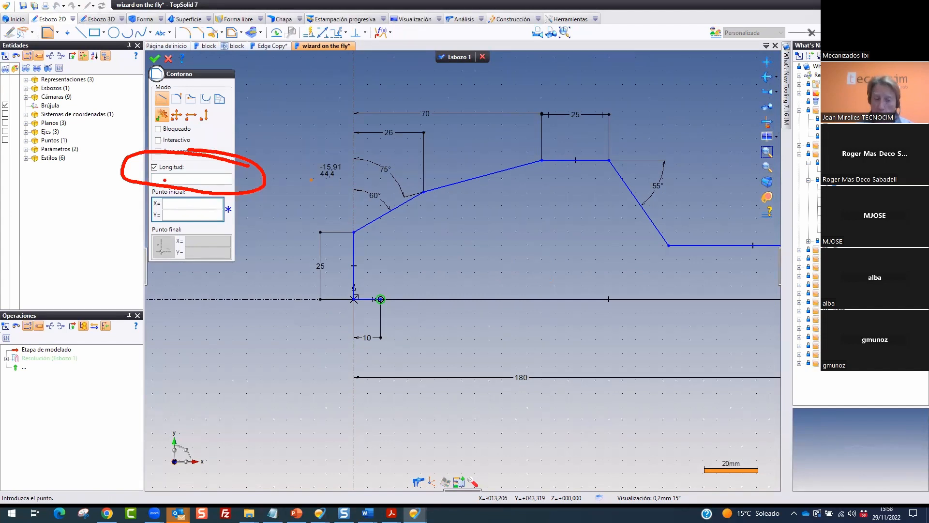
key("Escape")
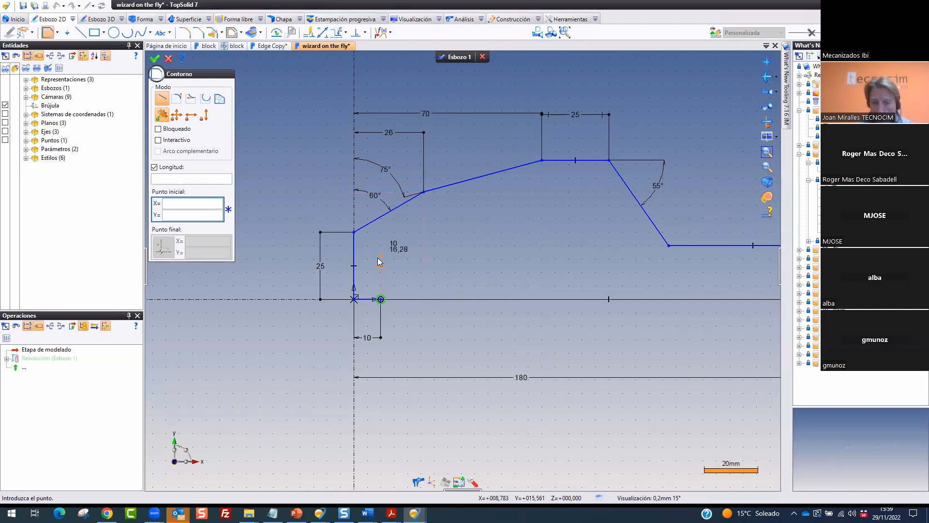
Draw the inner contour from the end of the 10 mm base segment at the origin: 20 mm up, then parallel to the 60° edge about 9.33 mm away
scroll(380, 259, "up", 2)
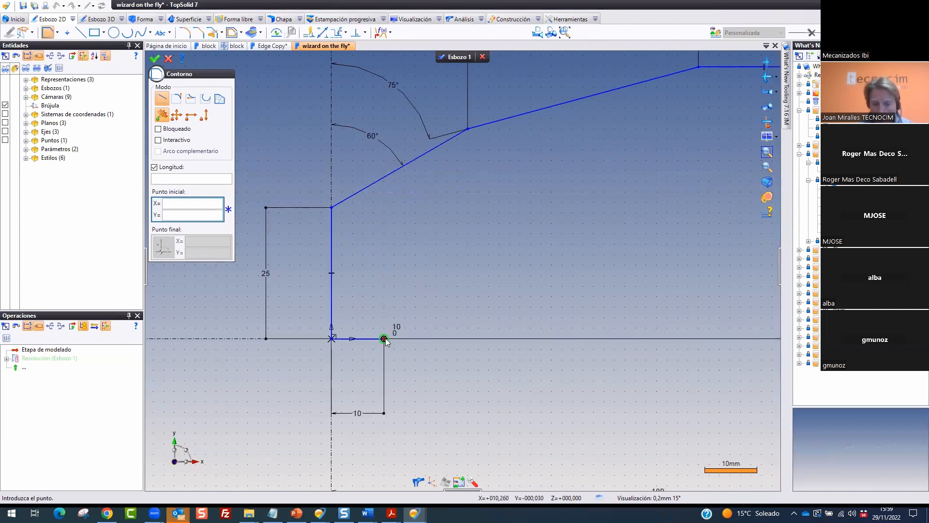
left_click(384, 338)
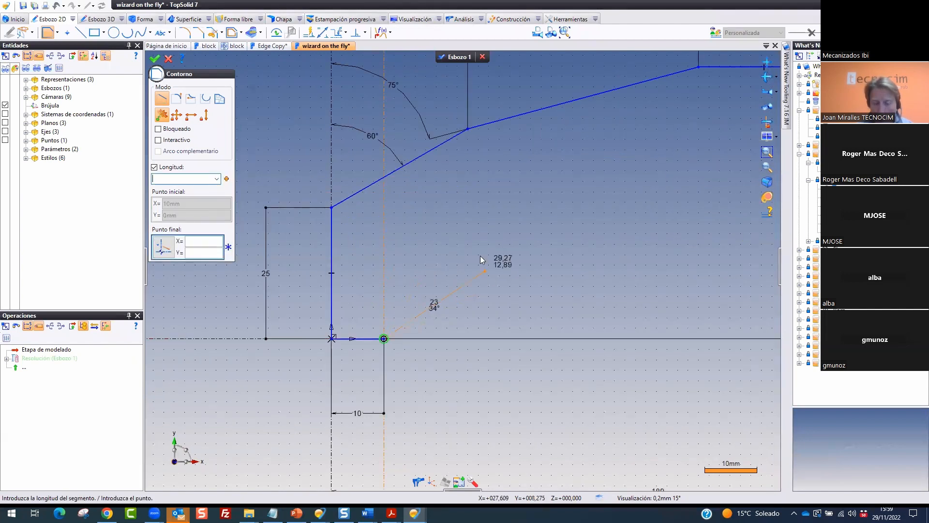
left_click(385, 234)
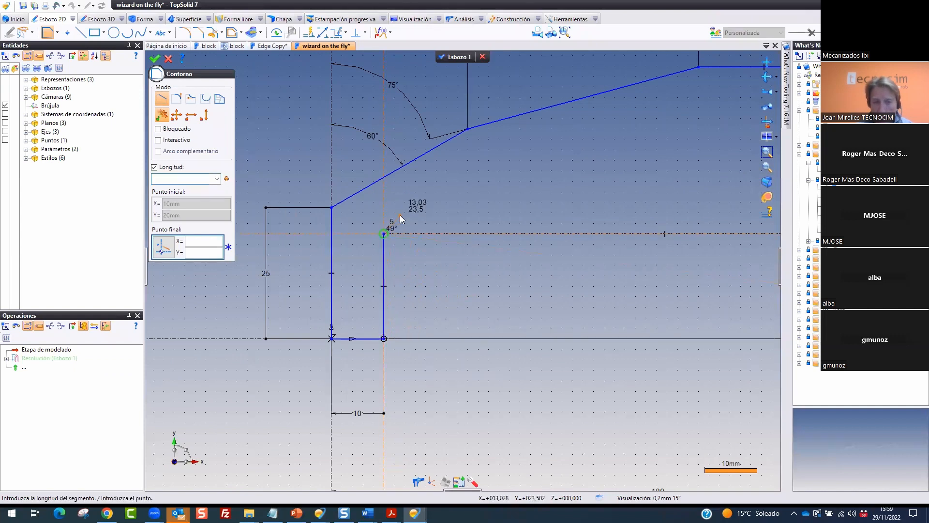
scroll(419, 215, "up", 1)
mouse_move(438, 213)
middle_mouse_down()
mouse_move(448, 240)
mouse_move(446, 297)
middle_mouse_up()
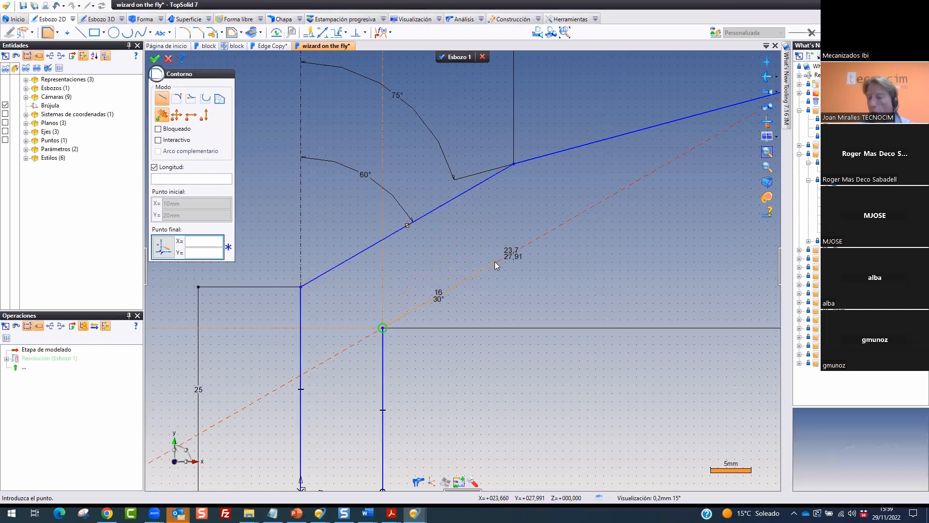
left_click(531, 247)
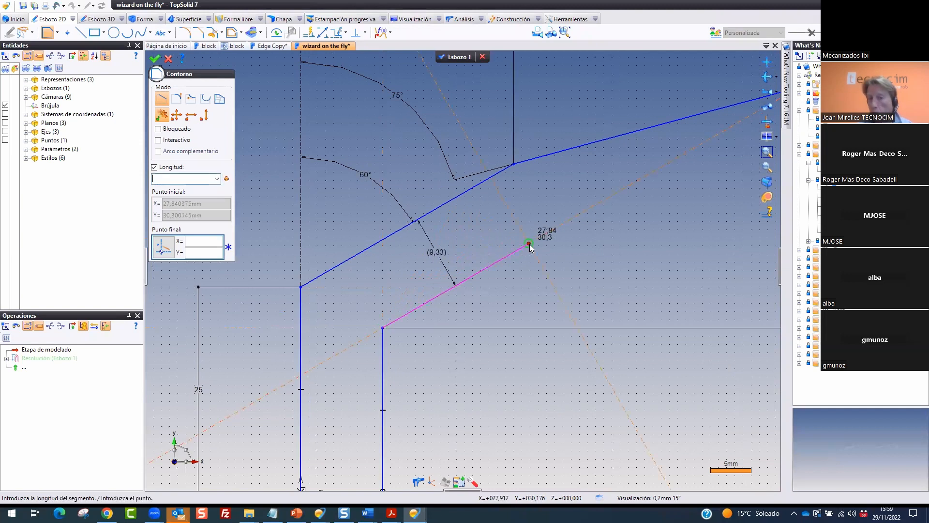
Continue the inner contour parallel to the 75° edge about 9.856 mm away, followed by a horizontal segment about 22.5 mm long
scroll(435, 241, "down", 3)
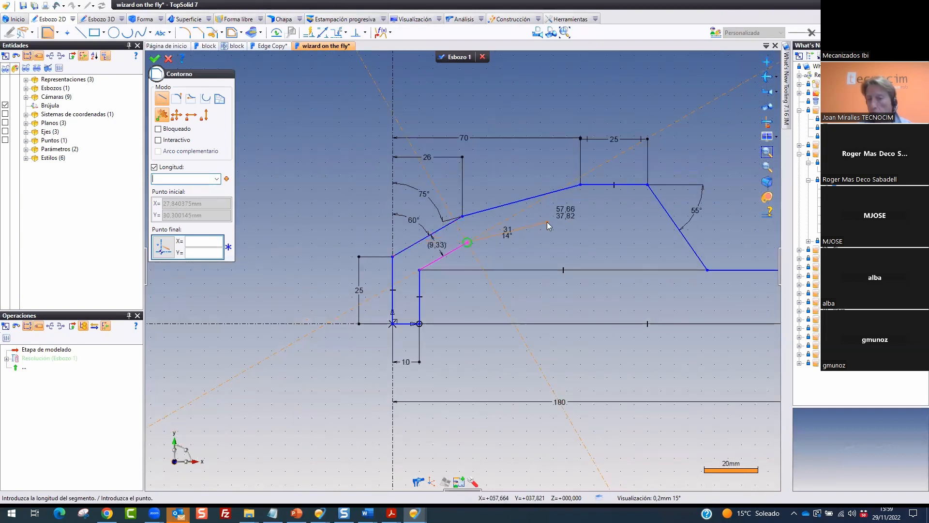
scroll(547, 221, "up", 3)
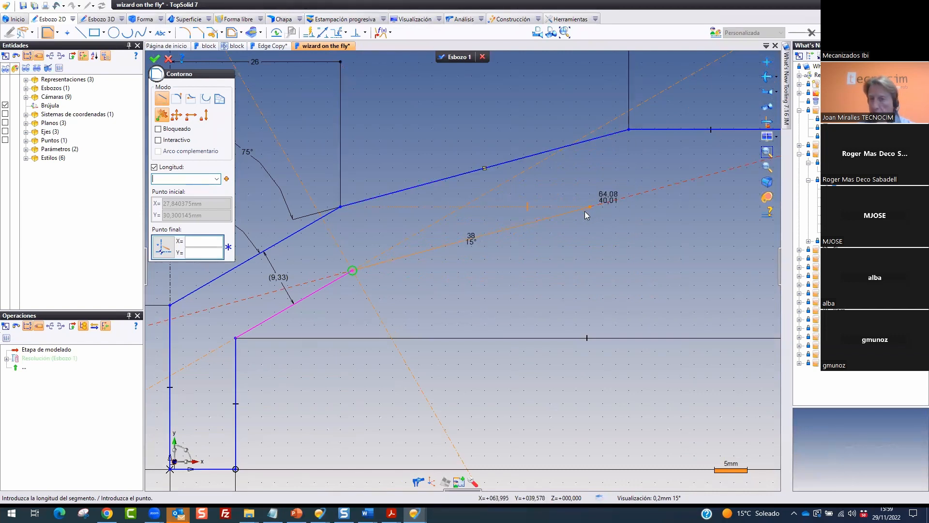
left_click(615, 200)
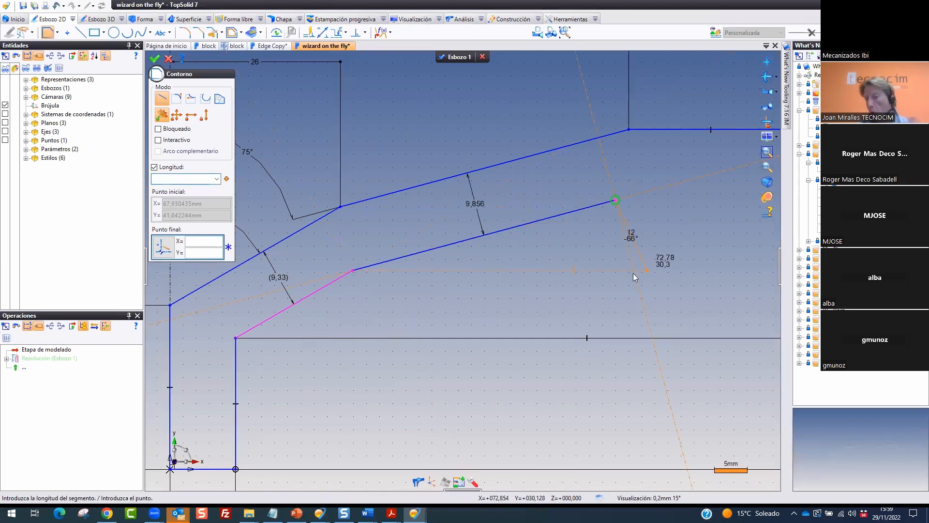
scroll(498, 257, "down", 3)
scroll(619, 239, "up", 2)
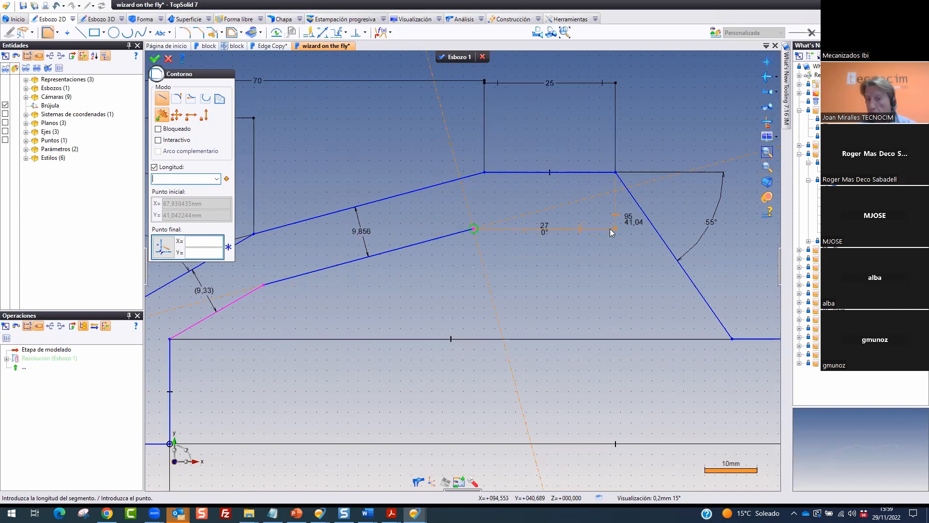
left_click(592, 230)
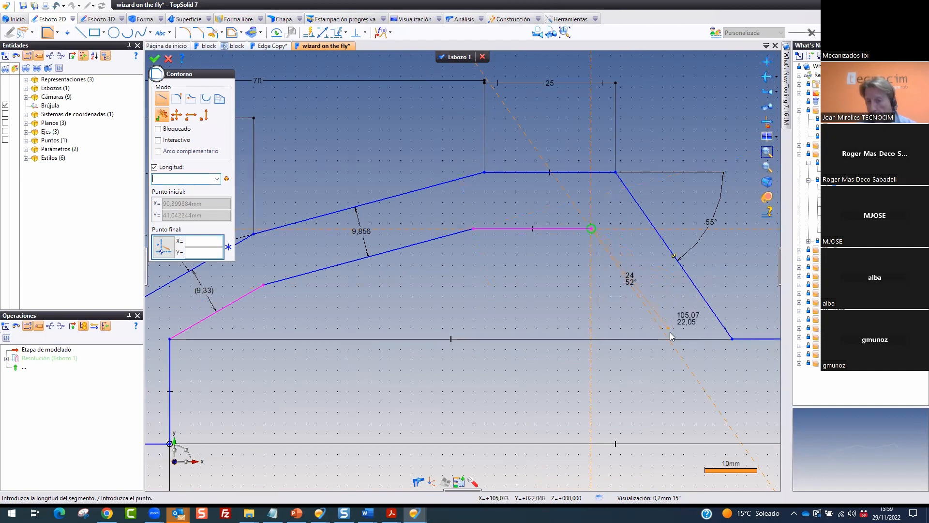
Close the inner contour parallel to the 55° edge about 9.939 mm away, then horizontally and down to the free end of the other base segment
left_click(686, 366)
scroll(605, 300, "down", 5)
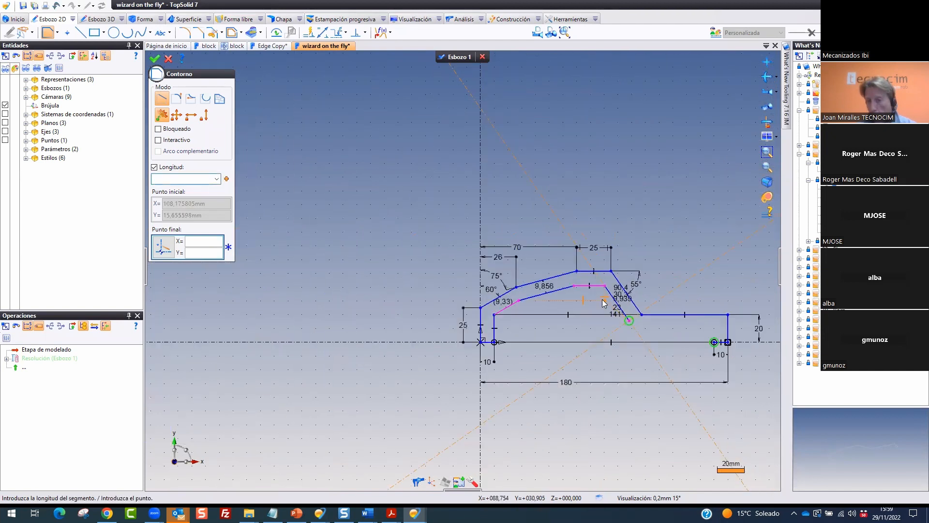
scroll(702, 333, "up", 5)
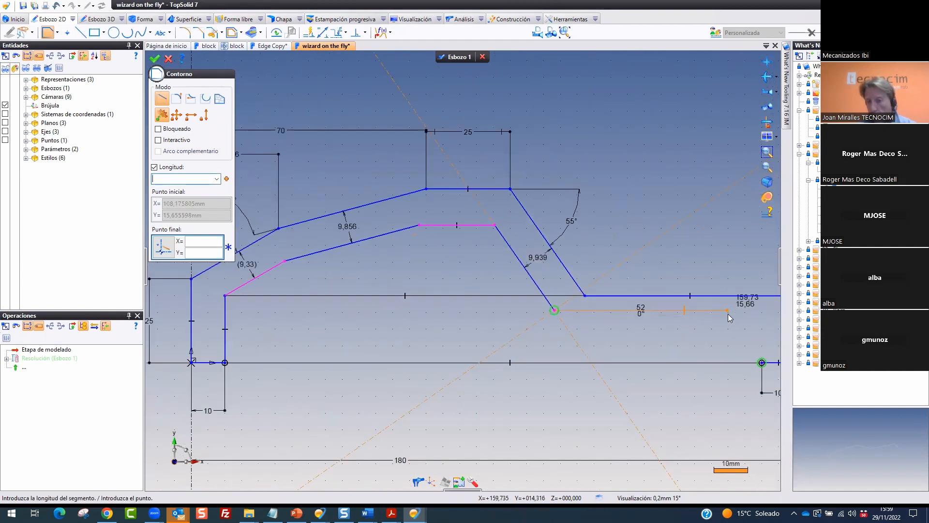
left_click(761, 310)
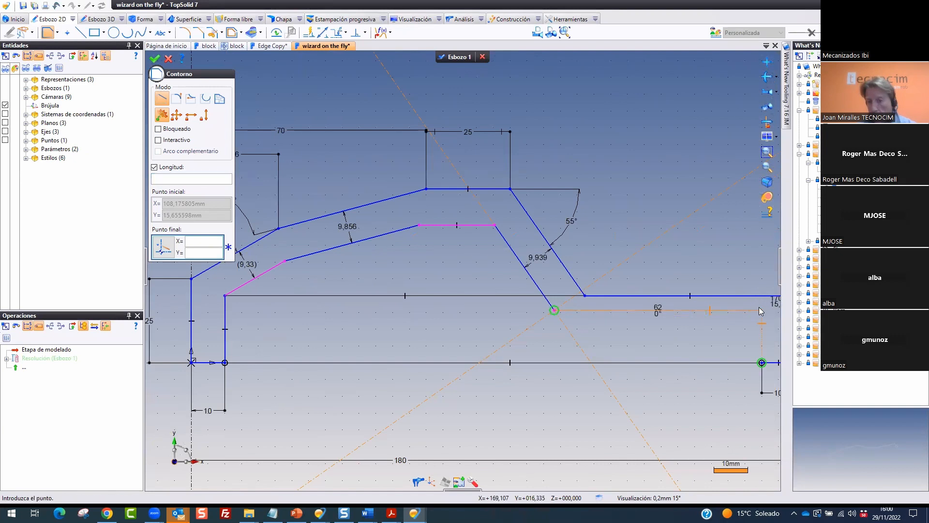
left_click(762, 362)
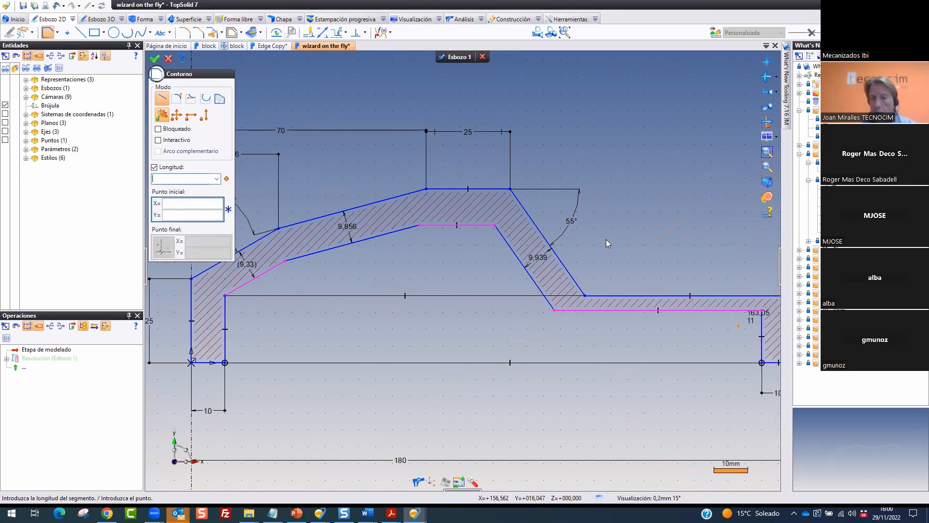
left_click(157, 60)
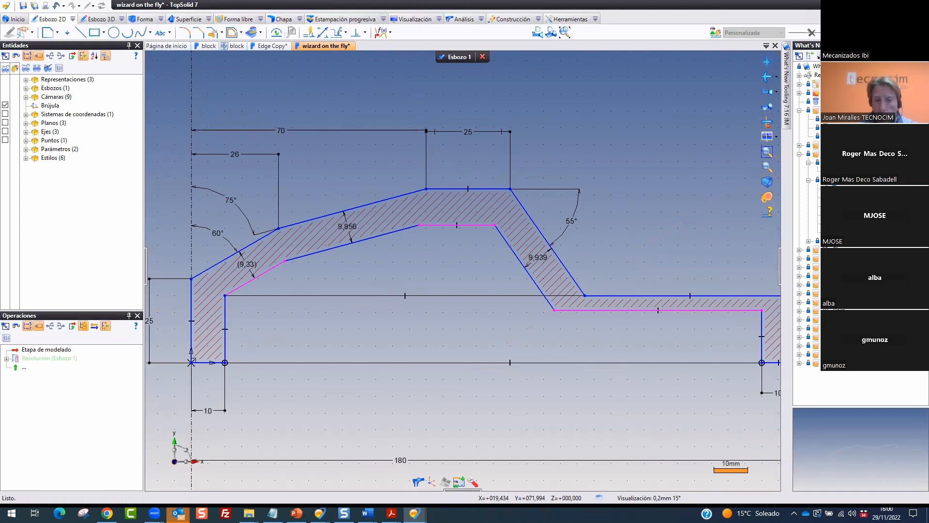
Circle the two automatic distance dimensions and set the distance between the 75° edge and its parallel inner edge to 7 mm
mouse_move(363, 183)
left_mouse_down()
mouse_move(313, 205)
mouse_move(363, 182)
mouse_move(347, 158)
left_mouse_up()
mouse_move(563, 236)
left_mouse_down()
mouse_move(507, 263)
mouse_move(580, 255)
mouse_move(552, 234)
left_mouse_up()
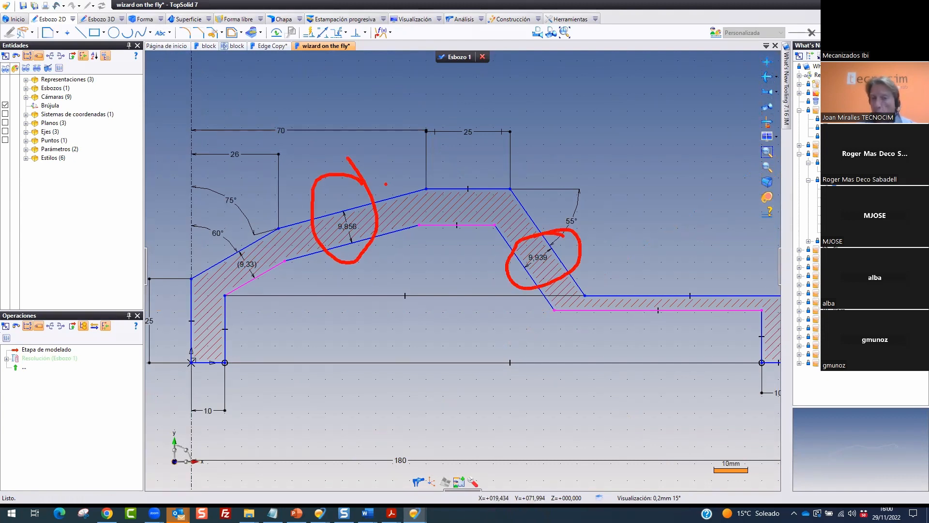
scroll(301, 169, "up", 3)
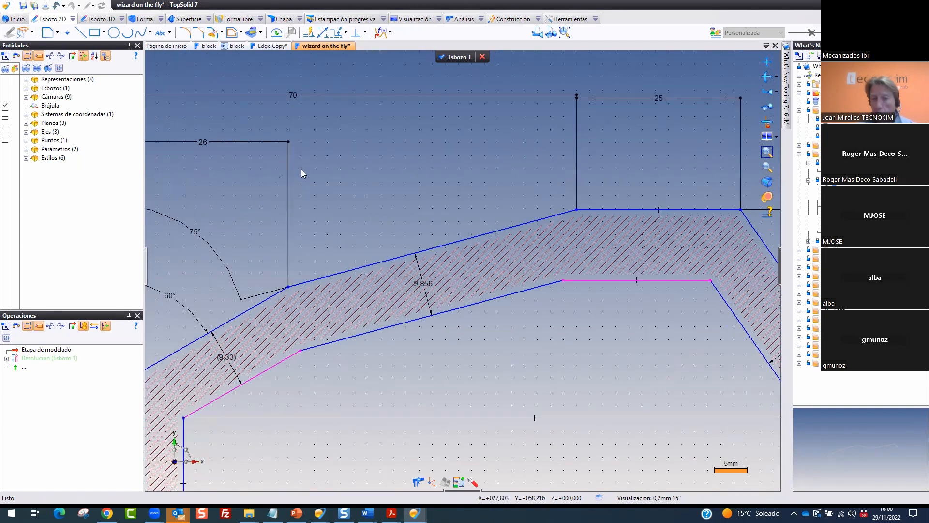
left_click(418, 285)
double_click(417, 284)
type("7")
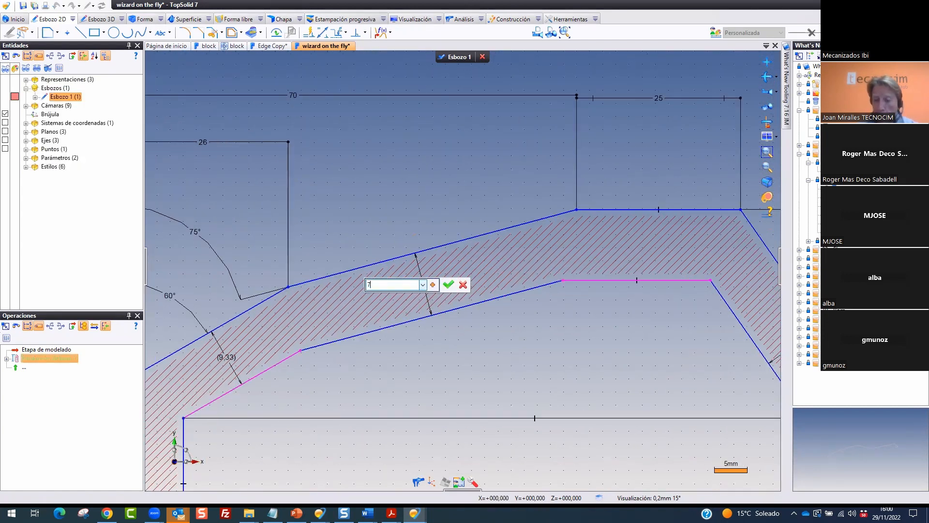
key("Return")
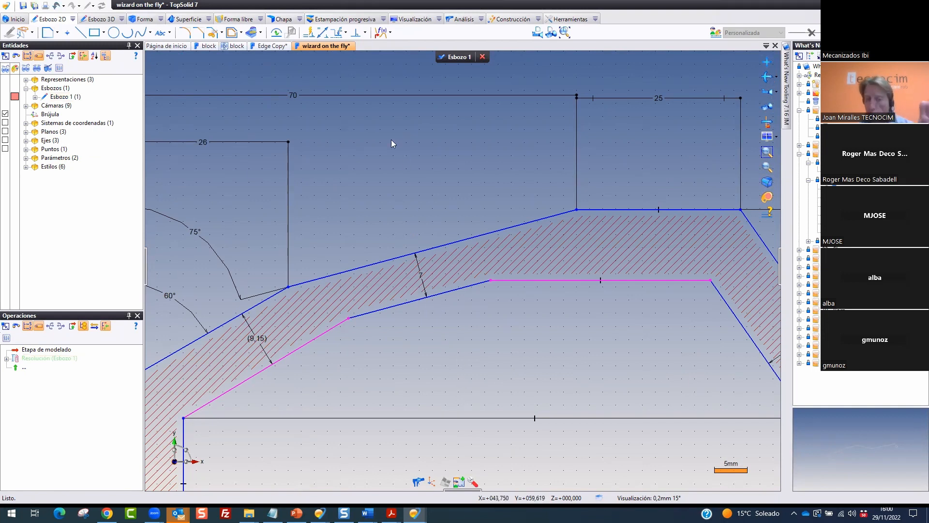
scroll(354, 124, "down", 2)
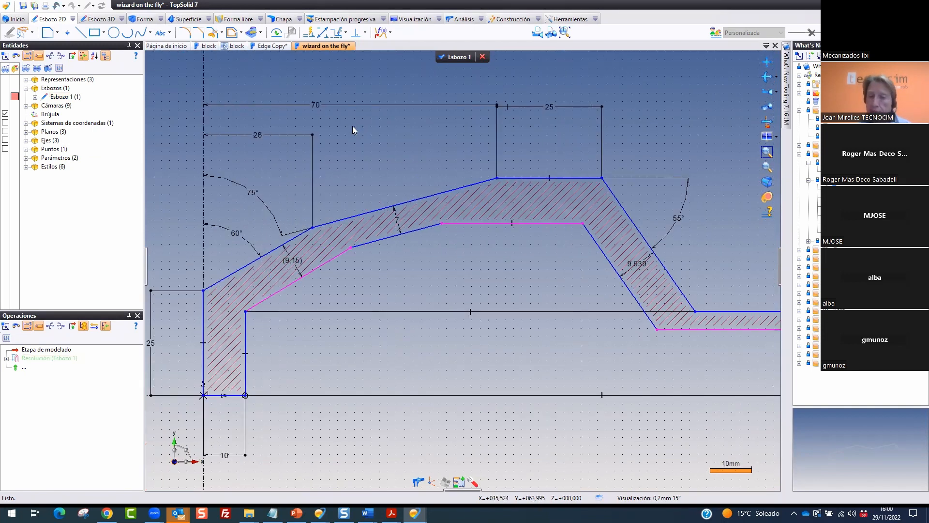
Draw a separate line inside the profile, parallel to the inner 55° edge and about 11.9 mm from it
left_click(80, 32)
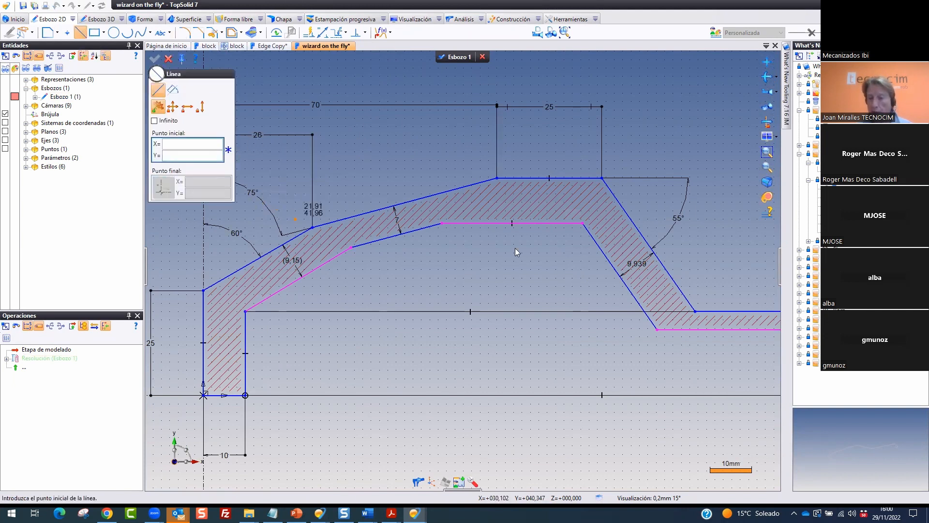
scroll(776, 252, "up", 1)
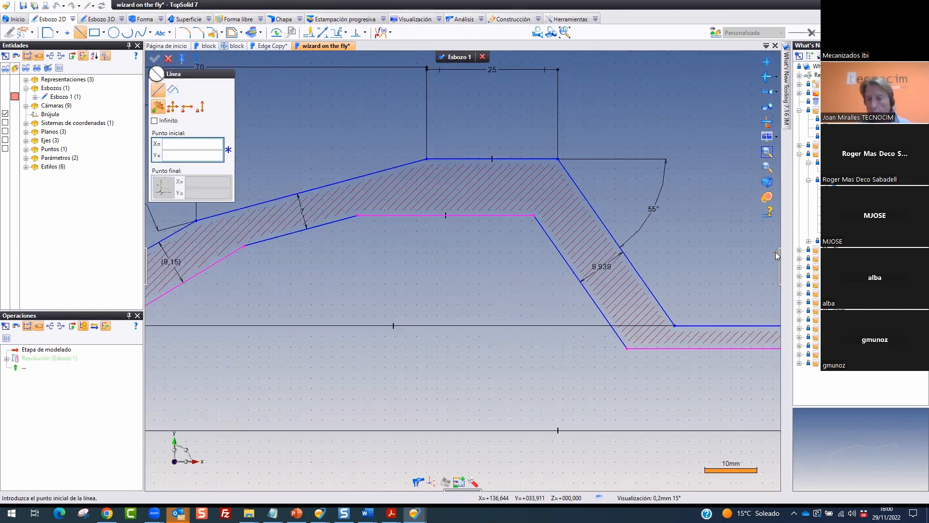
left_click(590, 405)
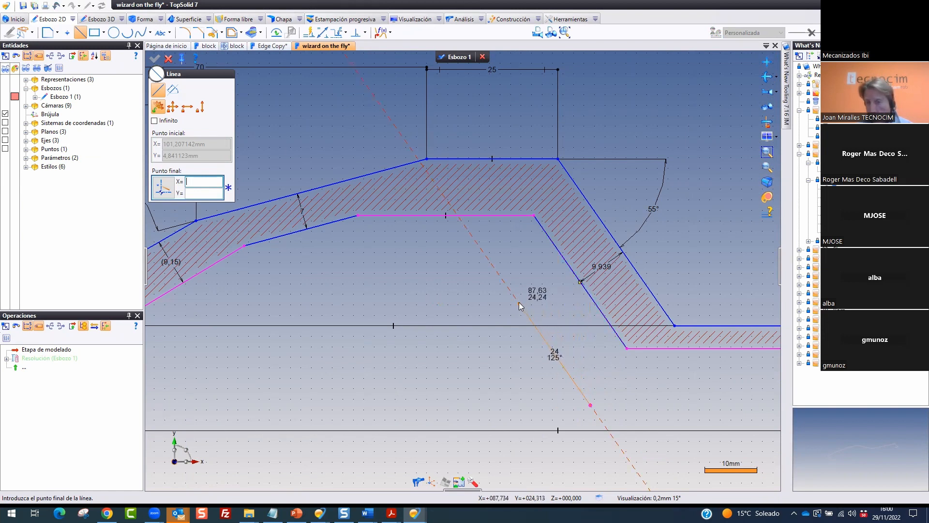
left_click(491, 263)
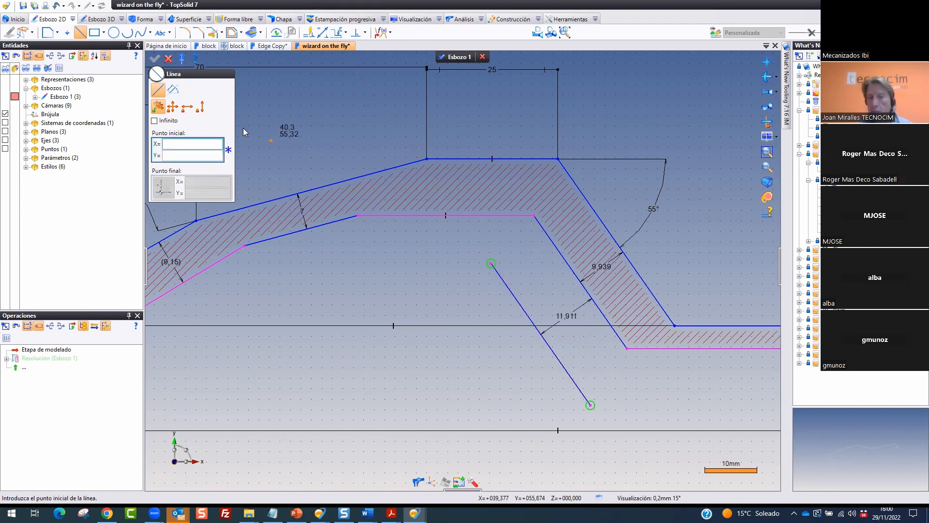
left_click(169, 59)
Set the separate line's distance from the inner sloped edge to 15 mm and finish editing Esbozo 1
double_click(569, 317)
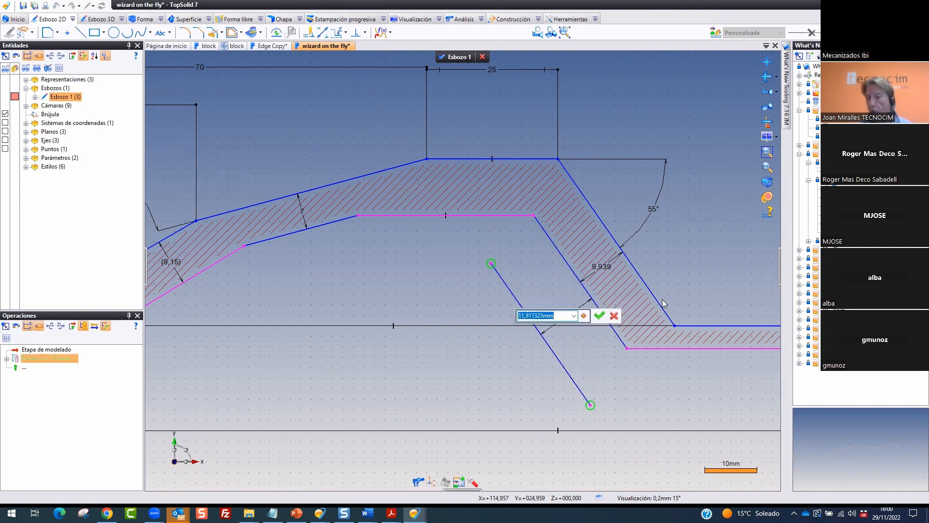
type("15")
key("Return")
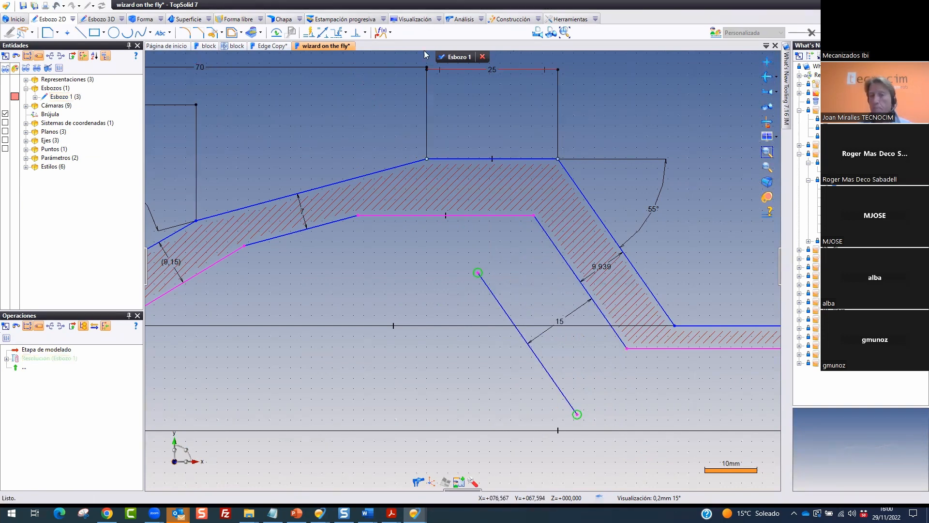
left_click(455, 57)
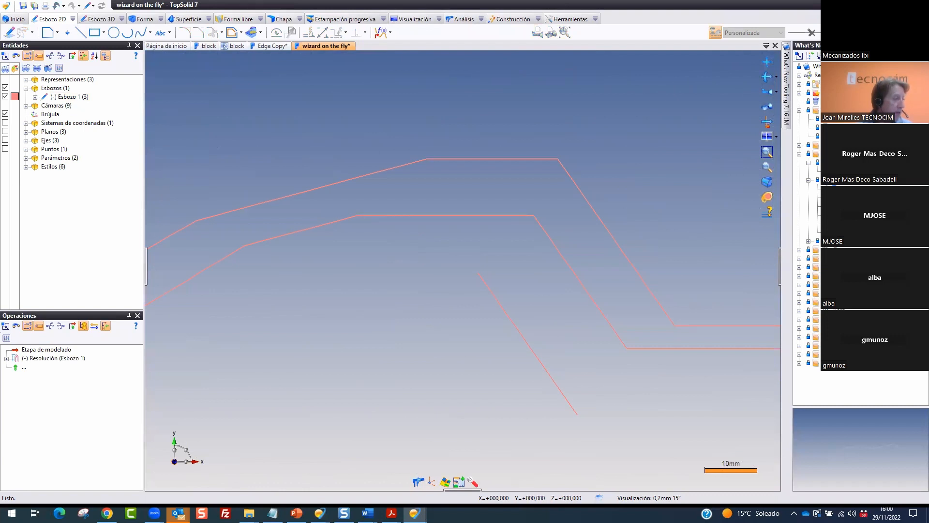
scroll(327, 330, "down", 5)
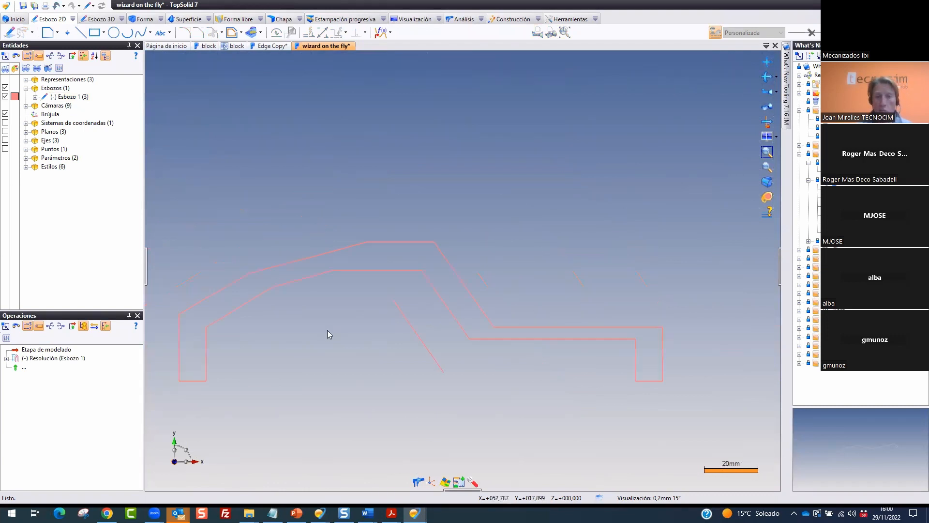
Create a new sketch on the absolute XY plane for a rectangle defined by three points from its base, circling the rectangle options
left_click(105, 32)
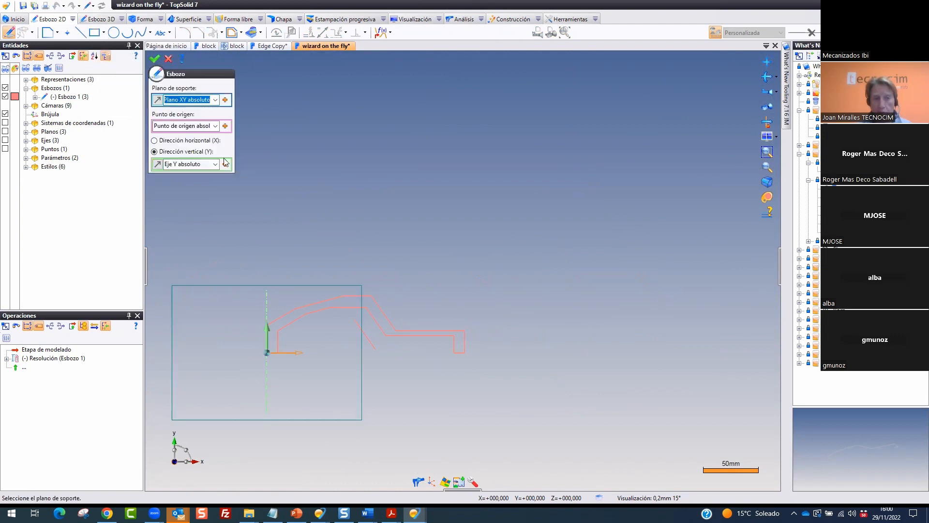
left_click(154, 59)
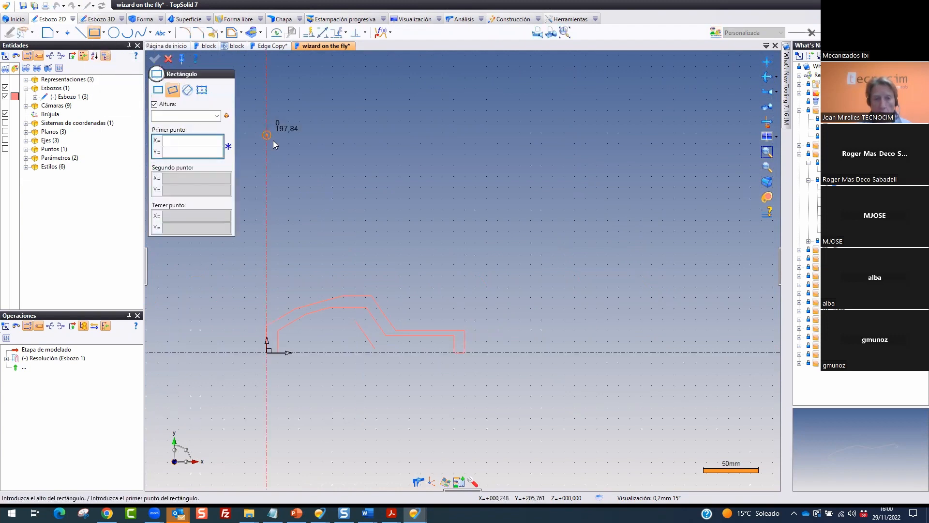
mouse_move(195, 62)
left_mouse_down()
mouse_move(212, 76)
mouse_move(213, 54)
left_mouse_up()
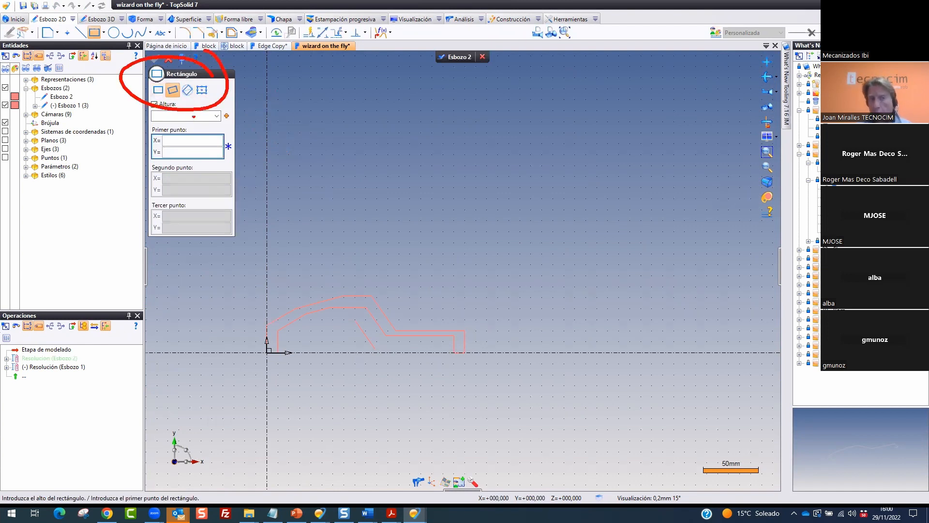
key("Escape")
left_click(172, 90)
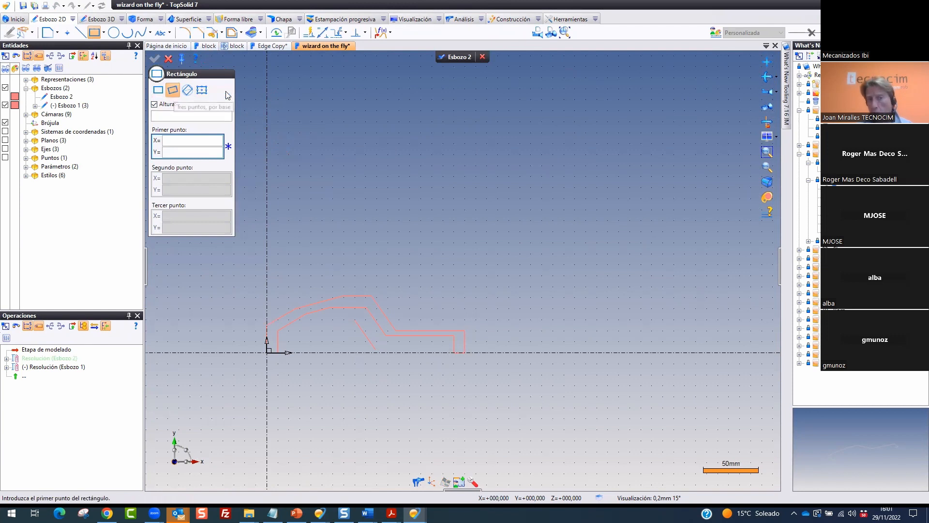
left_click_drag(209, 92, 296, 98)
Draw a tilted rectangle with a height of 33 mm and a base of about 29.86 mm above the existing profile
left_click(157, 116)
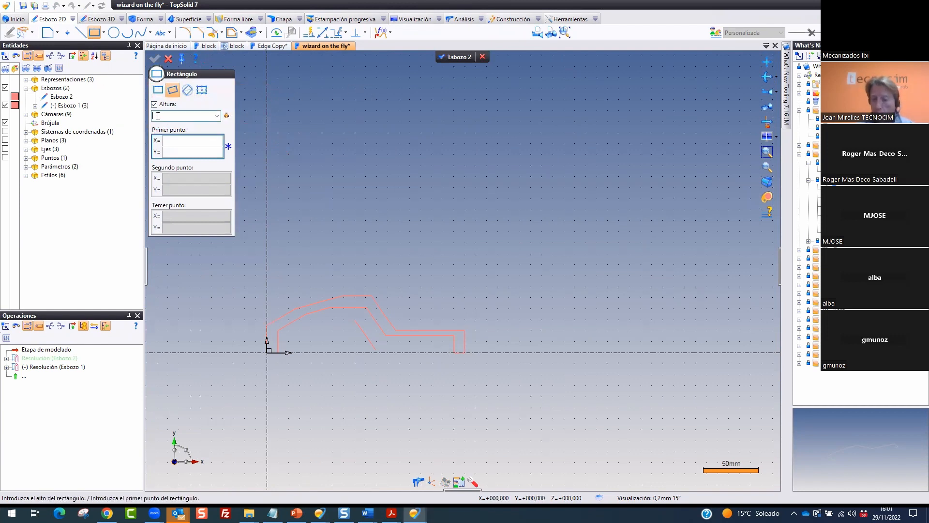
type("33")
key("Return")
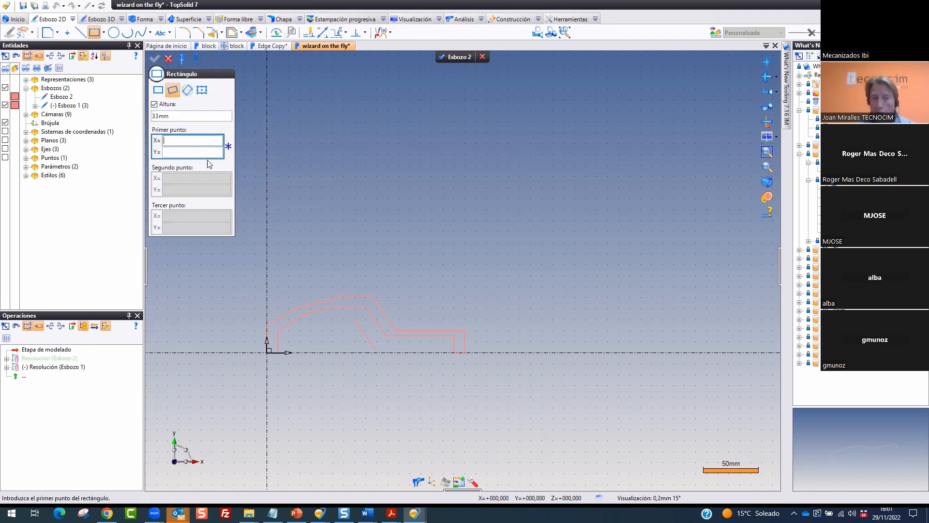
left_click(293, 193)
scroll(316, 177, "up", 3)
left_click(325, 171)
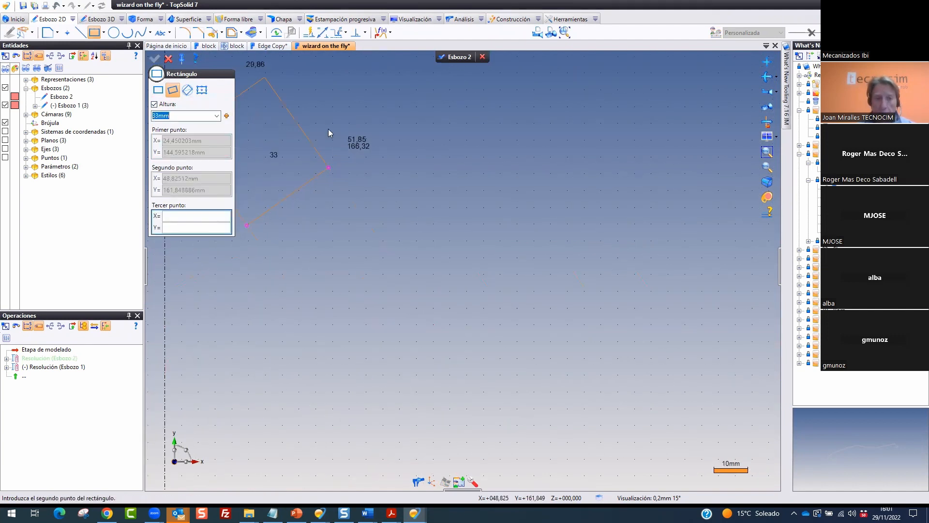
left_click(370, 145)
scroll(420, 151, "down", 2)
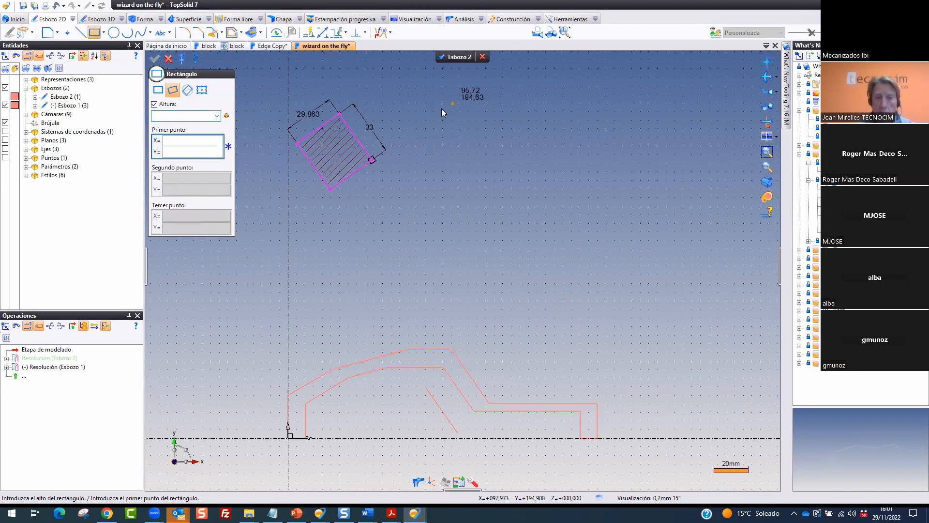
Draw an 11 mm high rectangle whose base runs from the profile's upper corner to the first rectangle's lowest corner
type("11")
key("Return")
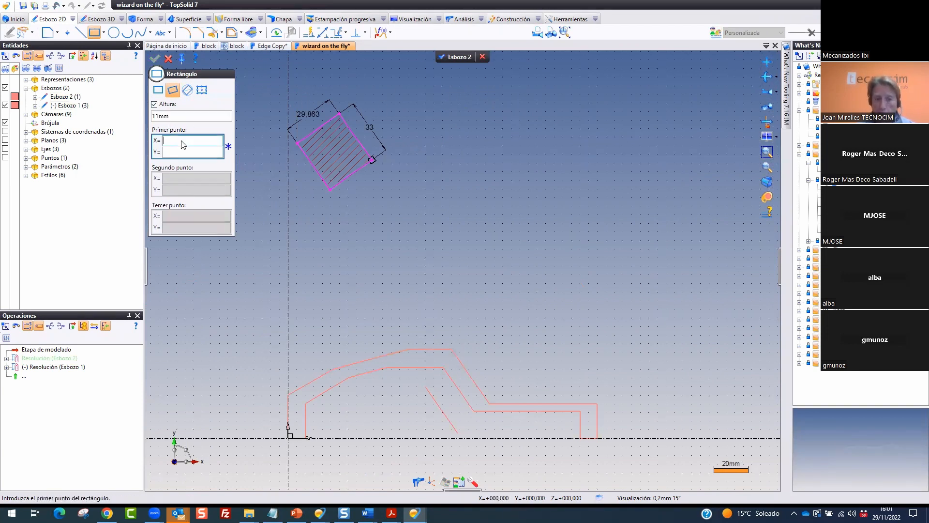
left_click(453, 350)
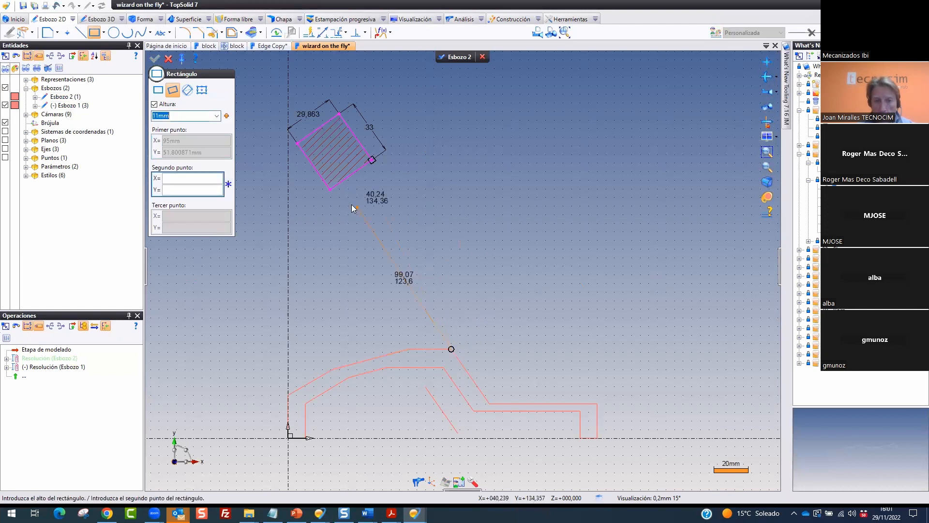
left_click(330, 189)
left_click(304, 233)
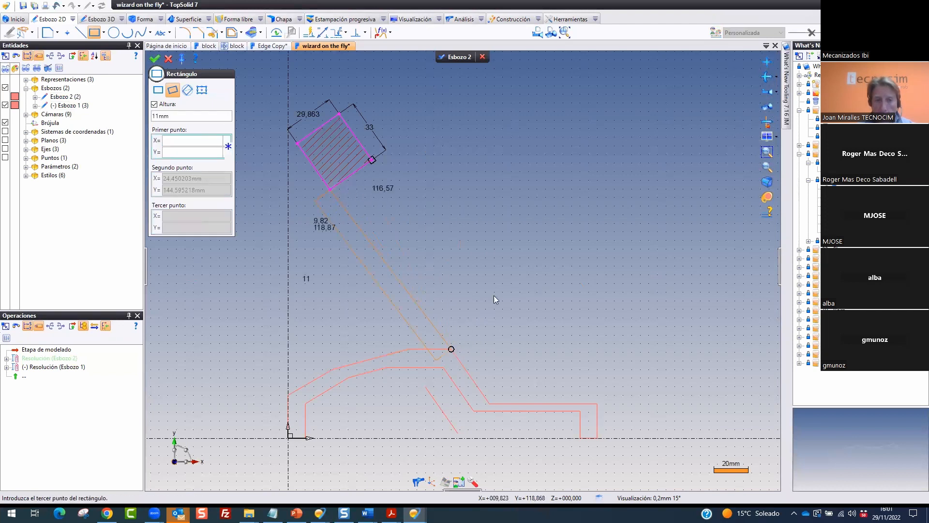
Open the rectangle sketch Esbozo 1 in the radius merged document for editing
scroll(310, 176, "up", 1)
scroll(310, 176, "up", 2)
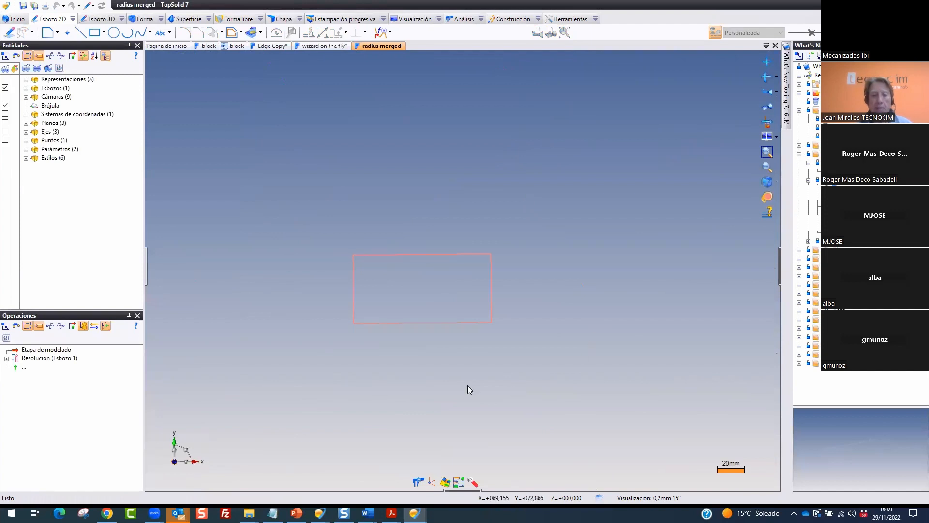
scroll(348, 288, "up", 2)
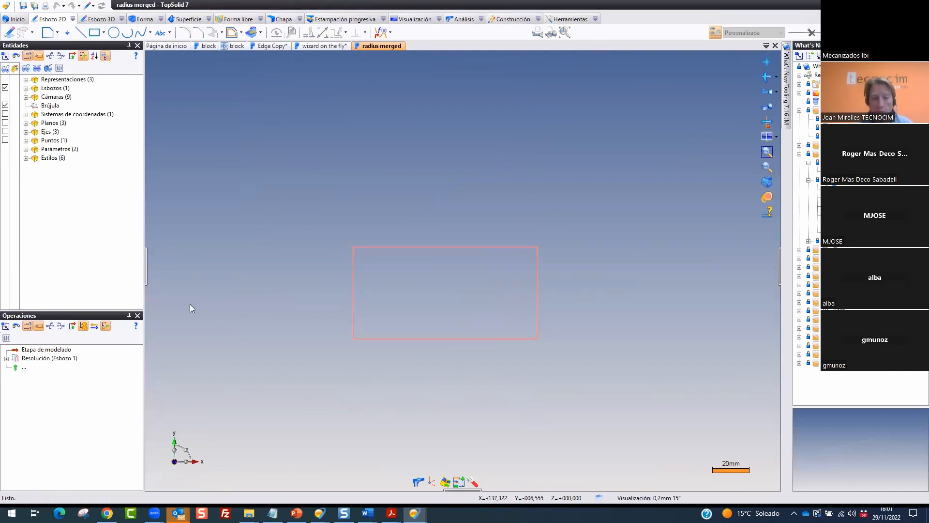
left_click(60, 358)
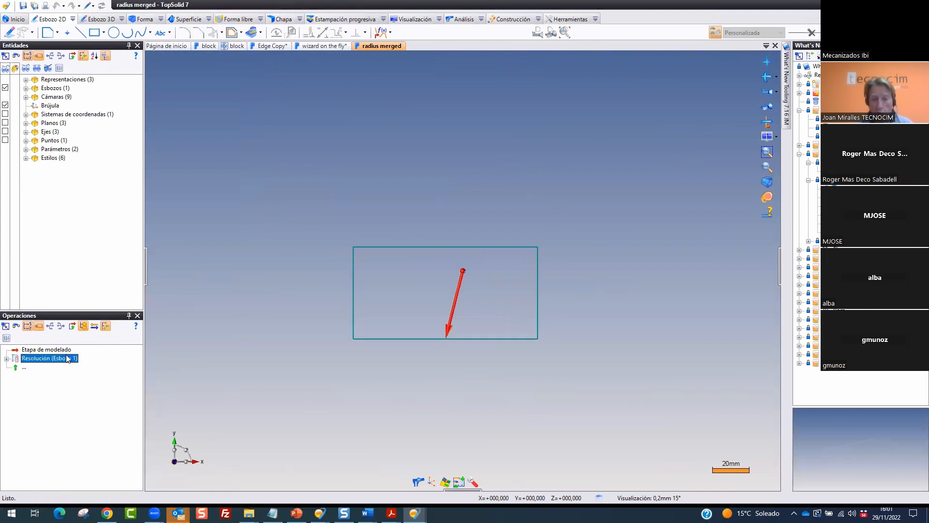
right_click(361, 245)
left_click(398, 343)
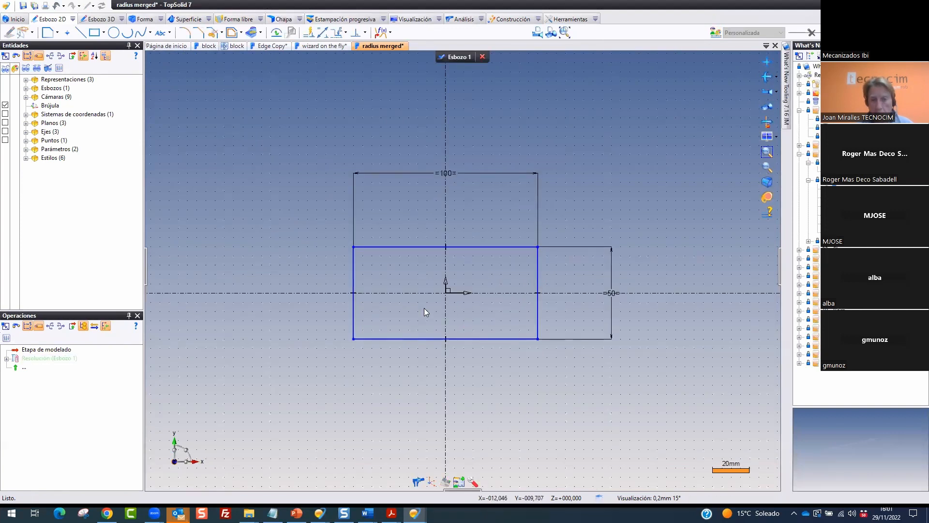
scroll(424, 308, "up", 2)
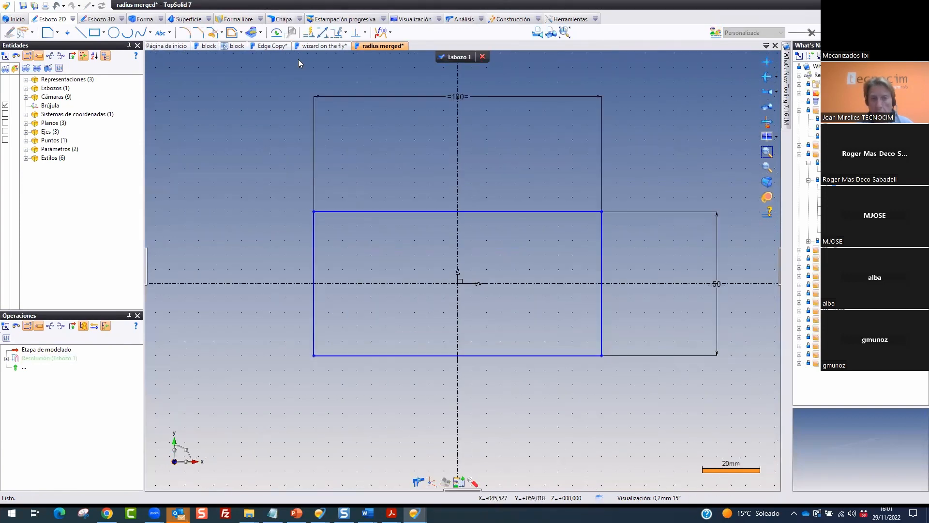
Fillet all corners of the rectangle with a global 11 mm radius and the equality constraint, boxing that option on screen
left_click(185, 33)
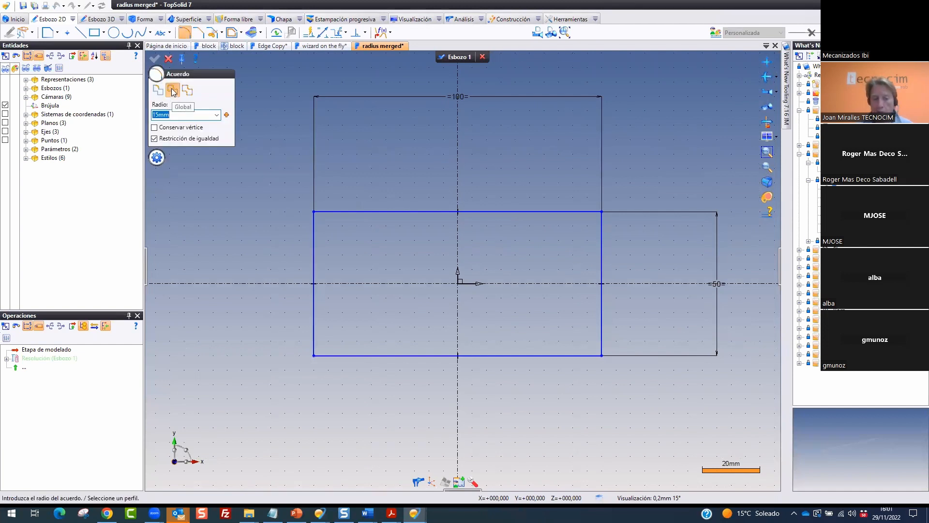
left_click_drag(135, 132, 232, 143)
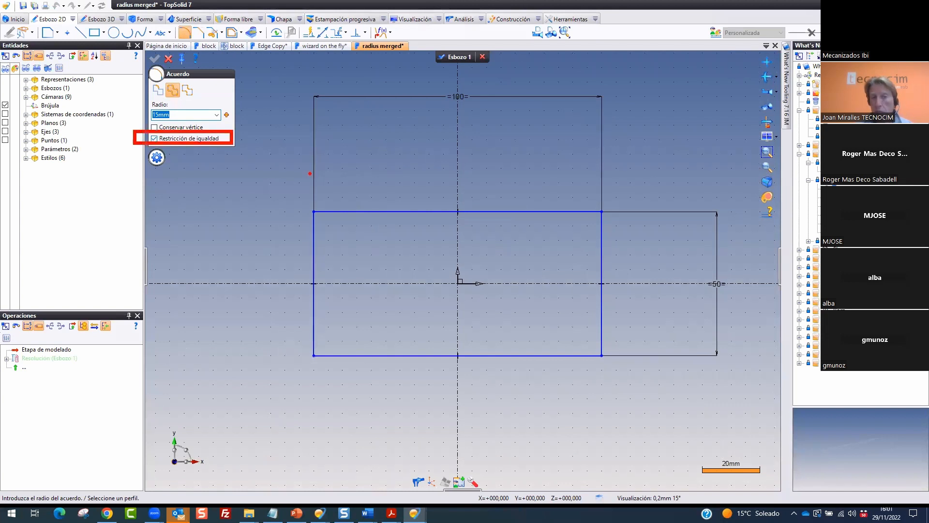
key("Escape")
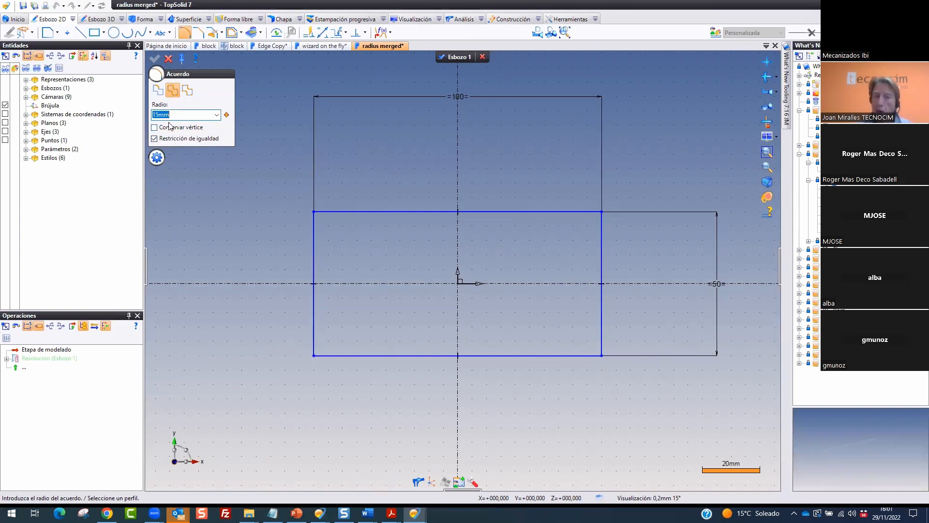
type("11")
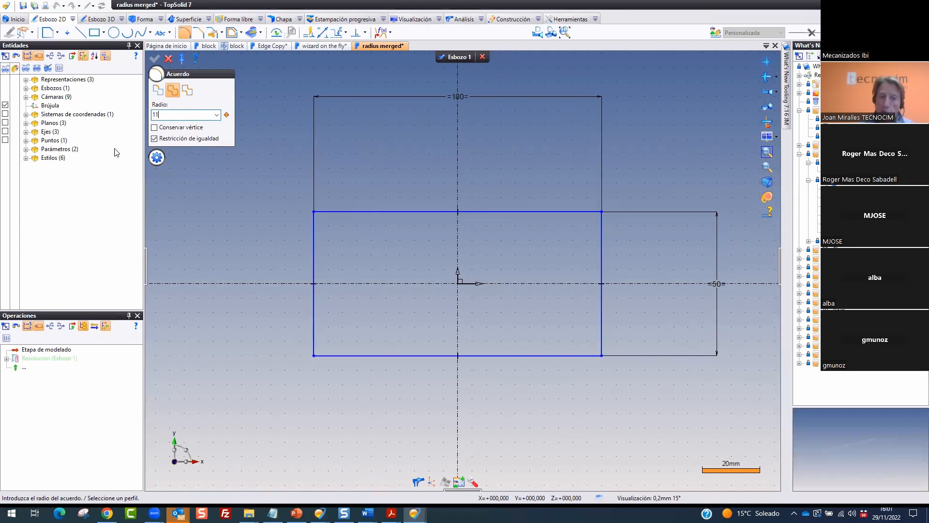
left_click(401, 211)
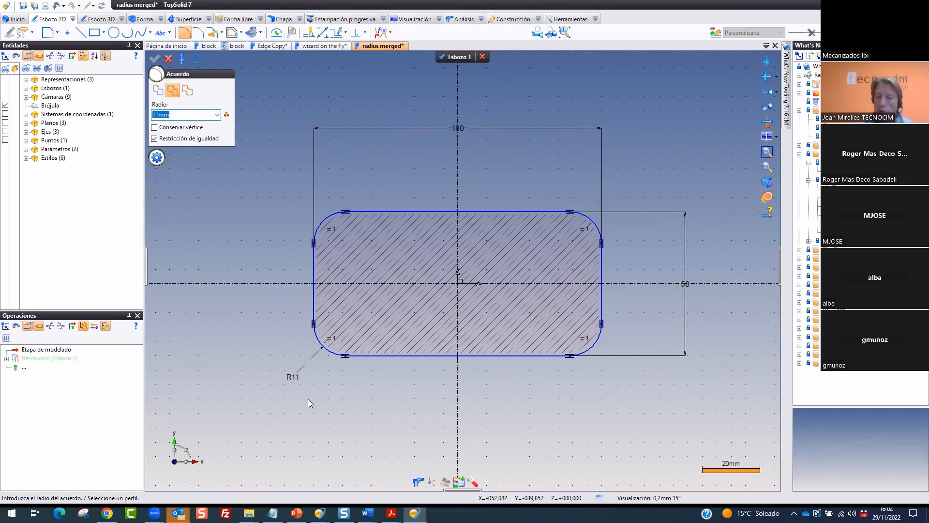
Try the values 3 mm and 22 mm for the shared corner radius dimension
double_click(292, 382)
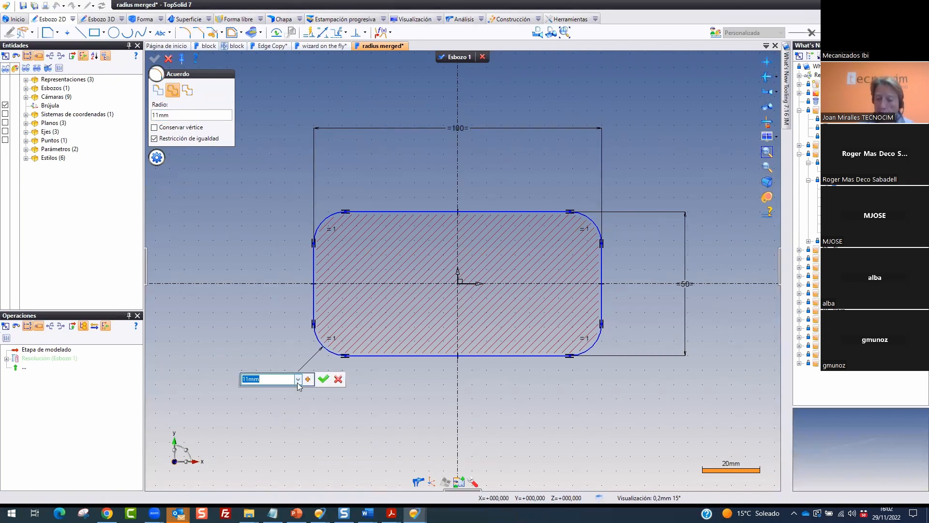
type("3")
key("Return")
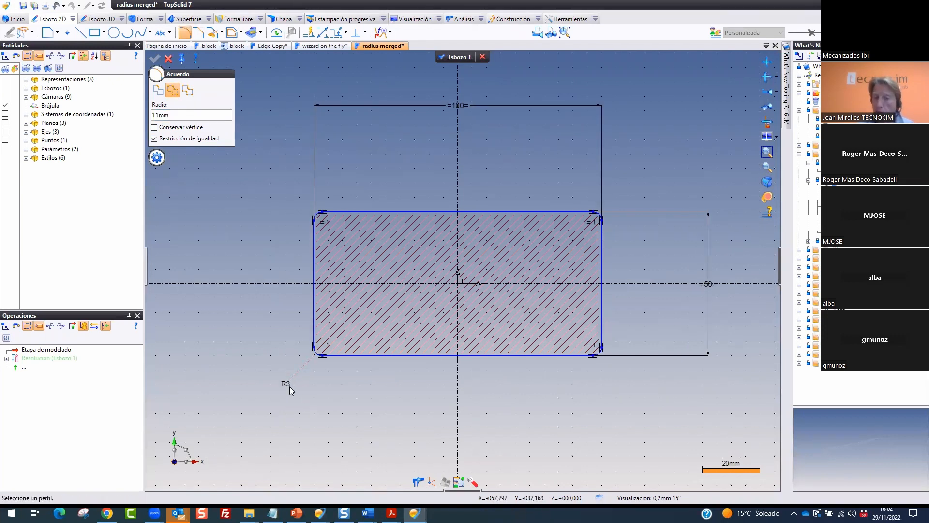
double_click(289, 386)
type("22")
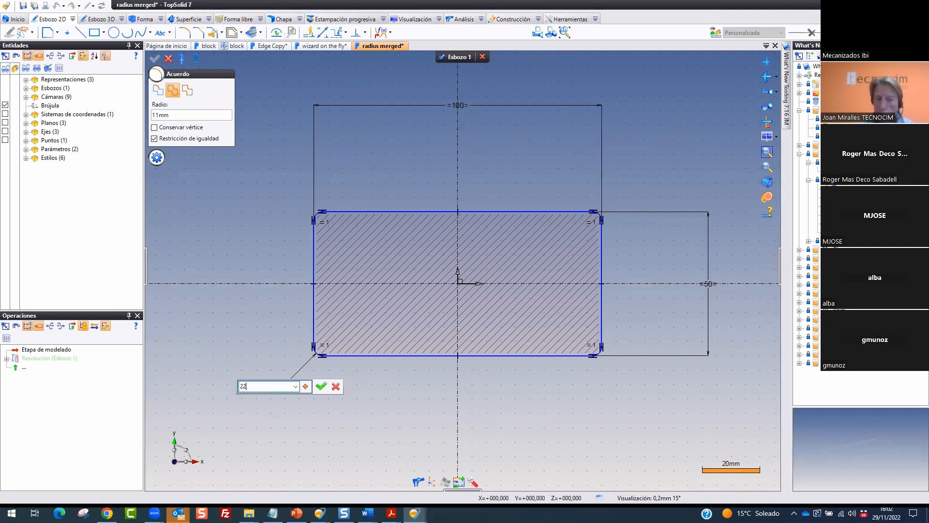
key("Return")
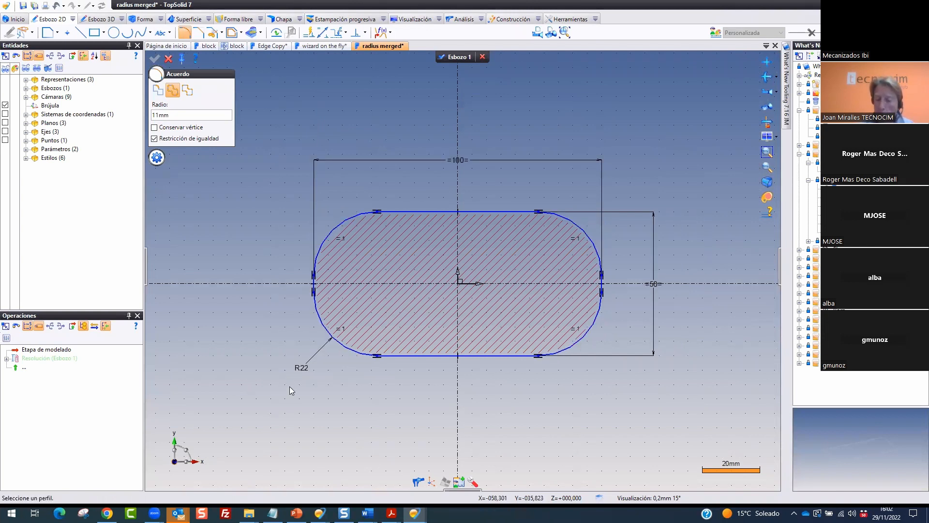
Set the shared corner radius dimension to 15 mm and finish the fillet command
double_click(308, 369)
type("15")
key("Return")
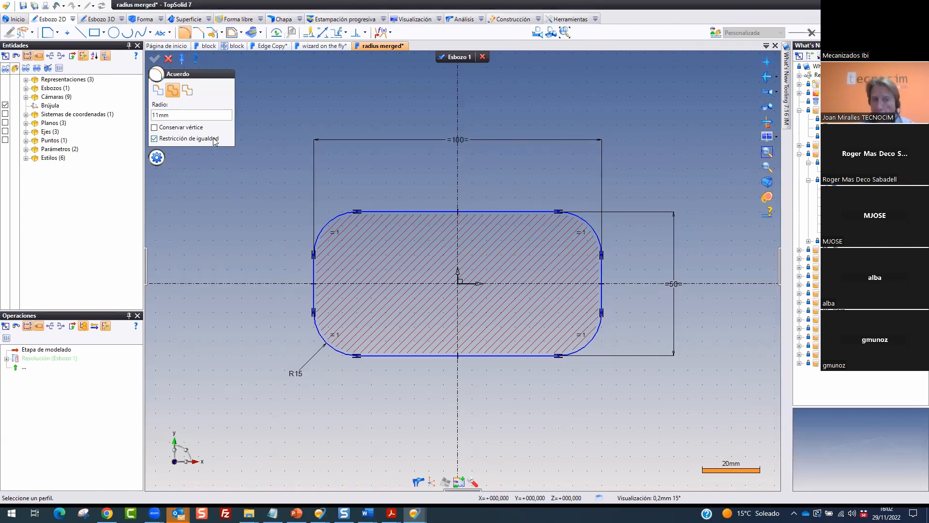
left_click(169, 59)
Circle the equality symbols at the two left corners and the upper right corner of the rounded rectangle, and clear the markings
key("ctrl+2")
left_click_drag(351, 225, 324, 214)
mouse_move(351, 326)
left_mouse_down()
mouse_move(335, 321)
mouse_move(350, 314)
left_mouse_up()
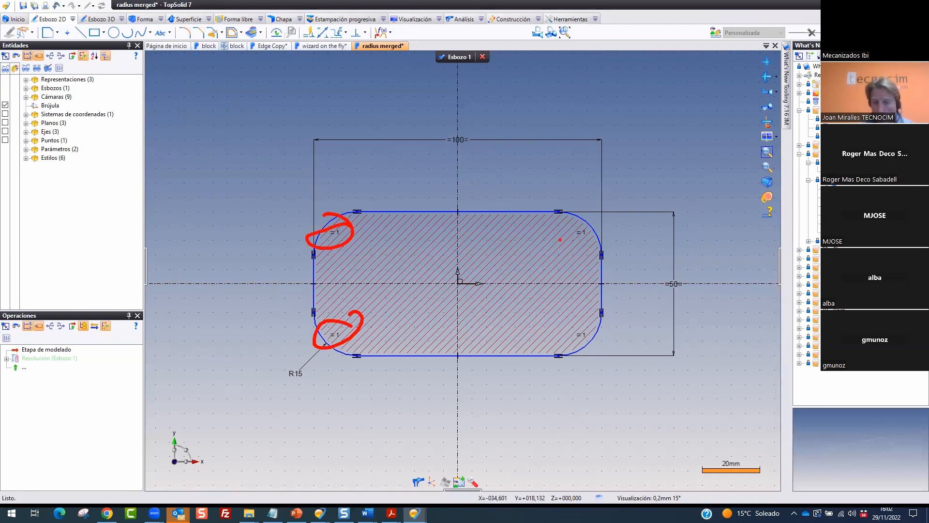
left_click_drag(581, 225, 554, 213)
key("Escape")
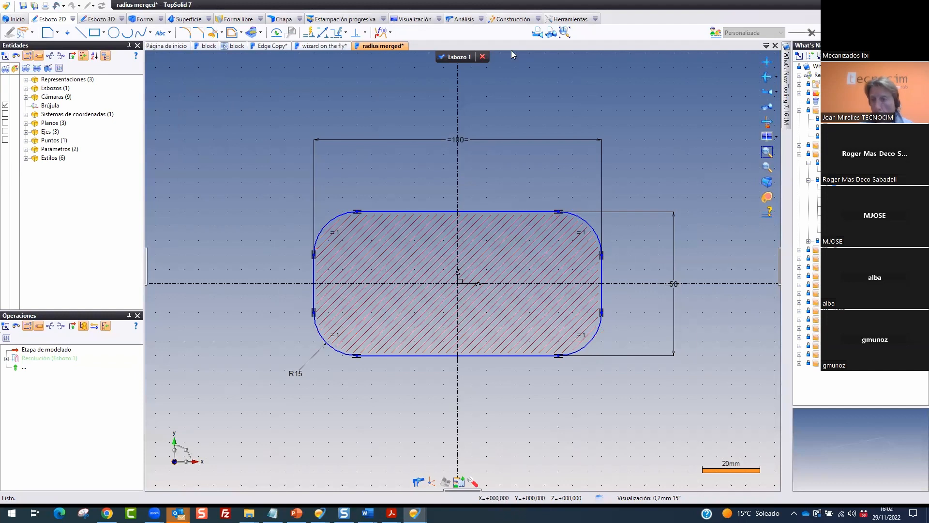
Point out the automatic relations option, then hide the sketch's relation symbols and show them again
left_click(766, 45)
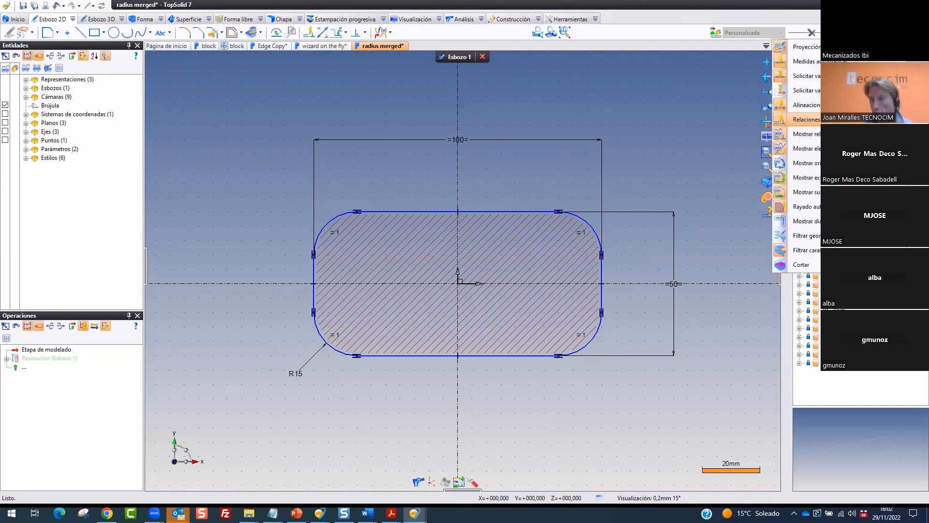
left_click_drag(834, 122, 820, 145)
key("Escape")
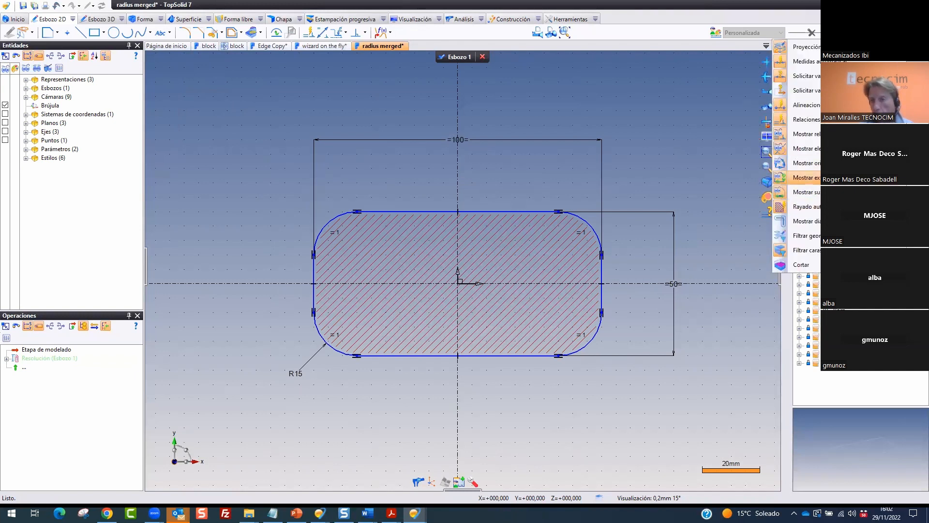
left_click(806, 133)
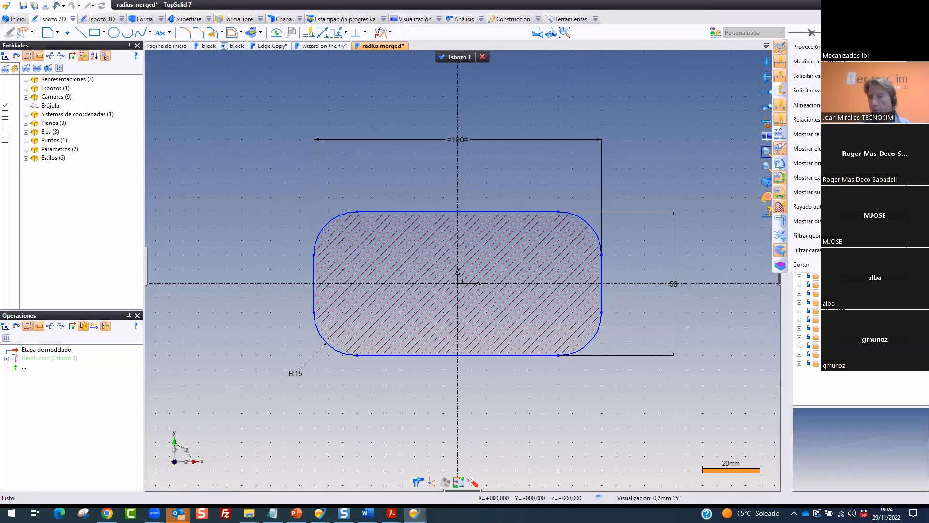
left_click(806, 133)
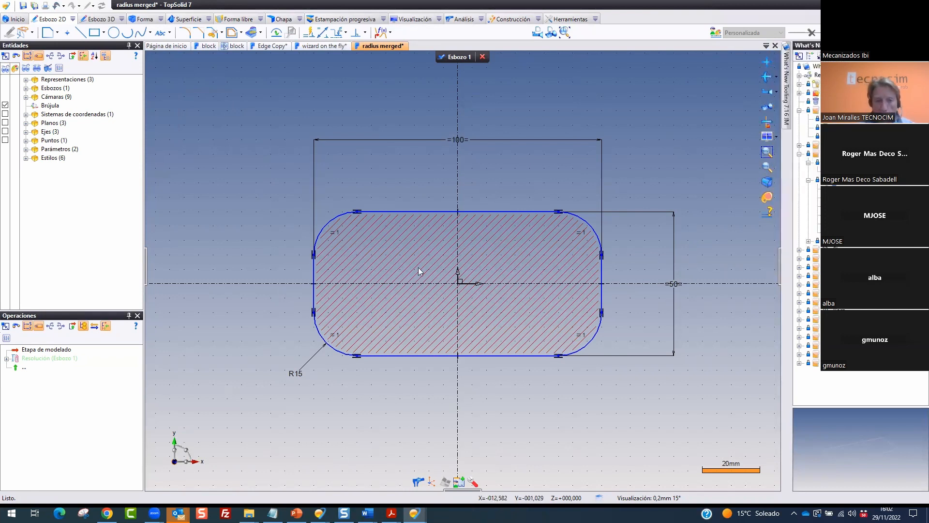
Remove the equal-radius constraint from the rounded rectangle's corner arcs and dimension the upper-left arc at radius 3 mm
left_click(337, 232)
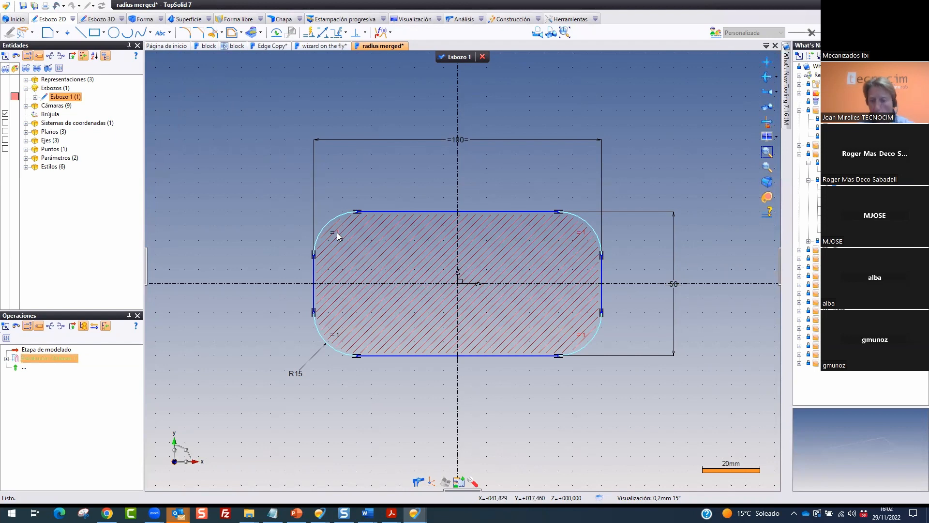
key("Delete")
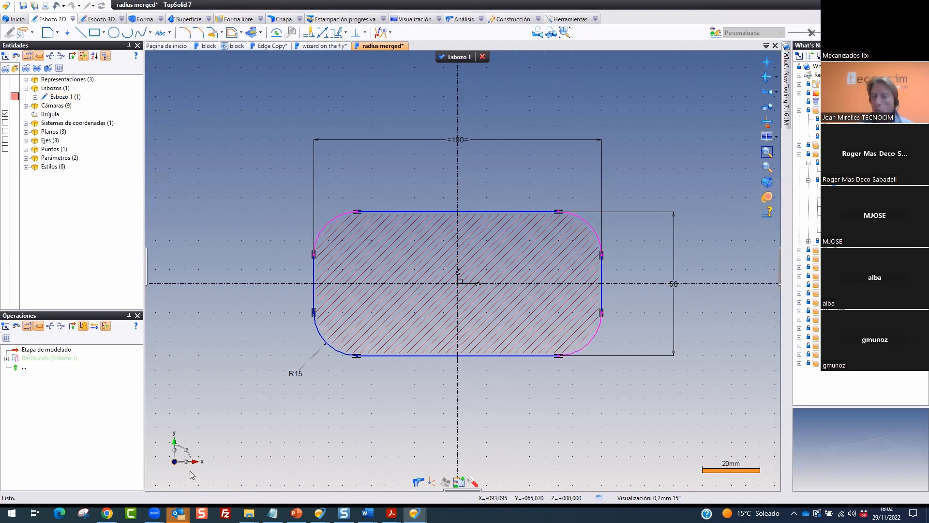
left_click(322, 34)
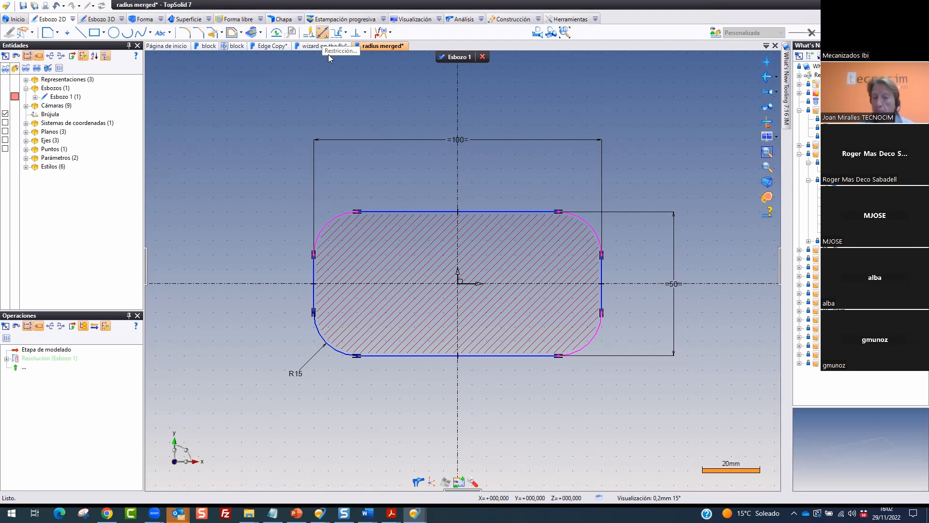
left_click(336, 220)
left_click(274, 194)
type("3")
key("Return")
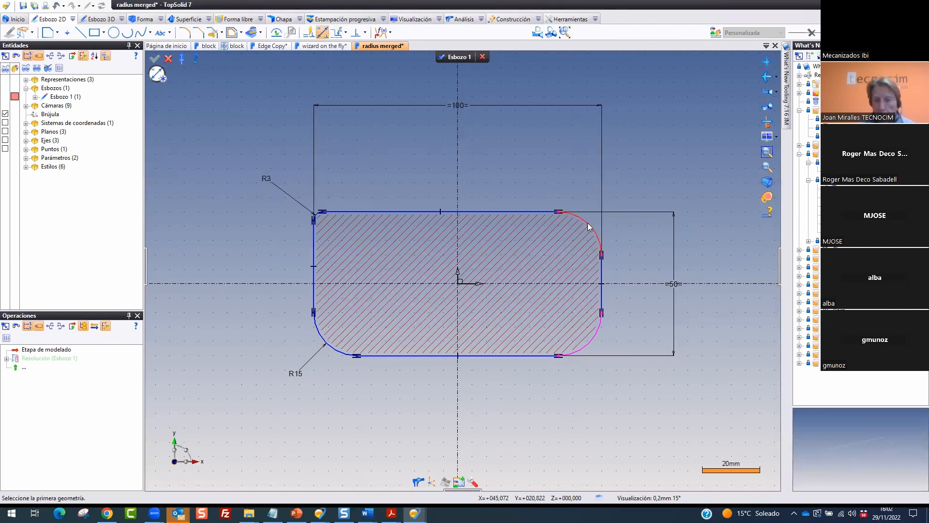
Dimension the rectangle's upper-right corner arc at radius 9 mm and finish the sketch
left_click(631, 187)
type("9")
key("Return")
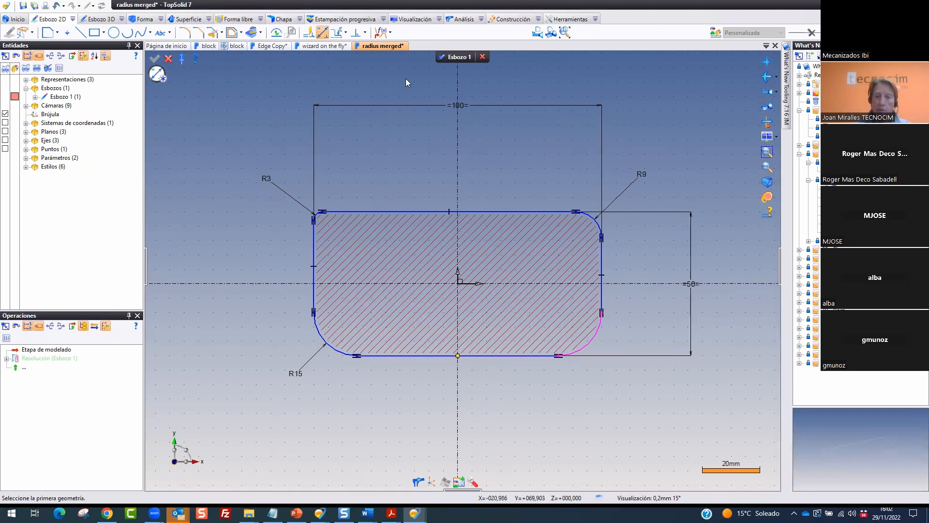
left_click(450, 57)
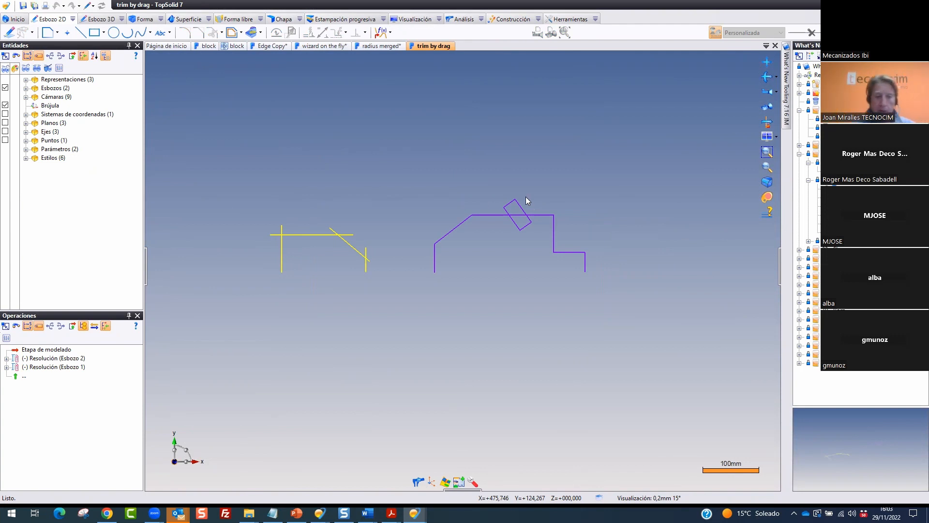
Open the yellow sketch of crossing lines in the trim by drag document for editing
scroll(339, 218, "up", 1)
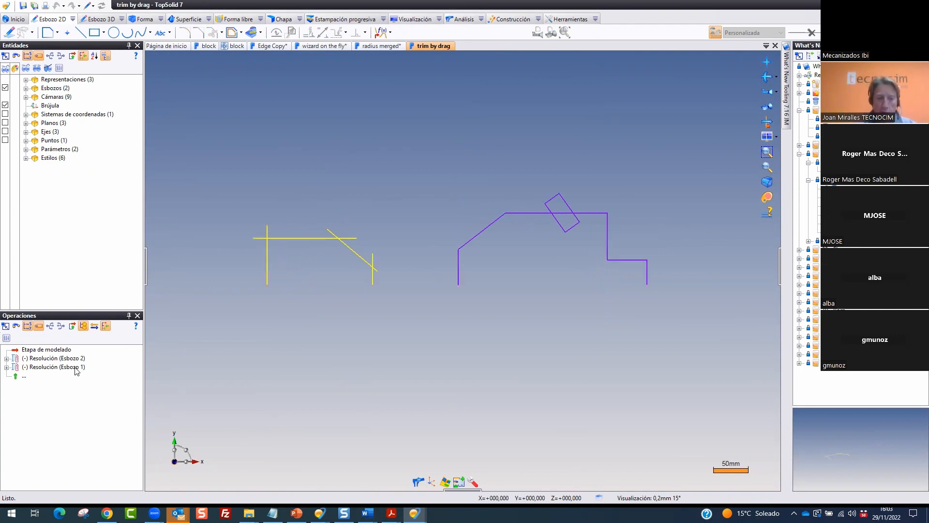
scroll(267, 212, "up", 1)
right_click(320, 249)
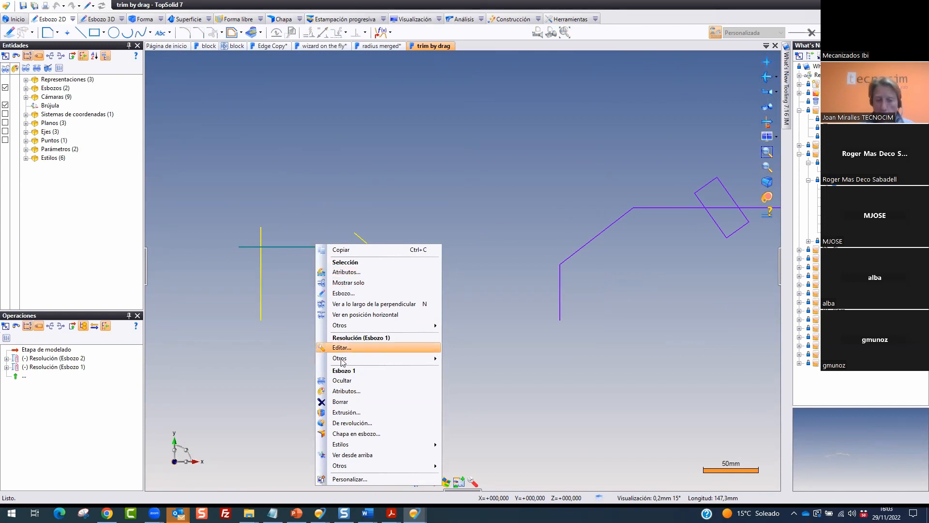
left_click(351, 346)
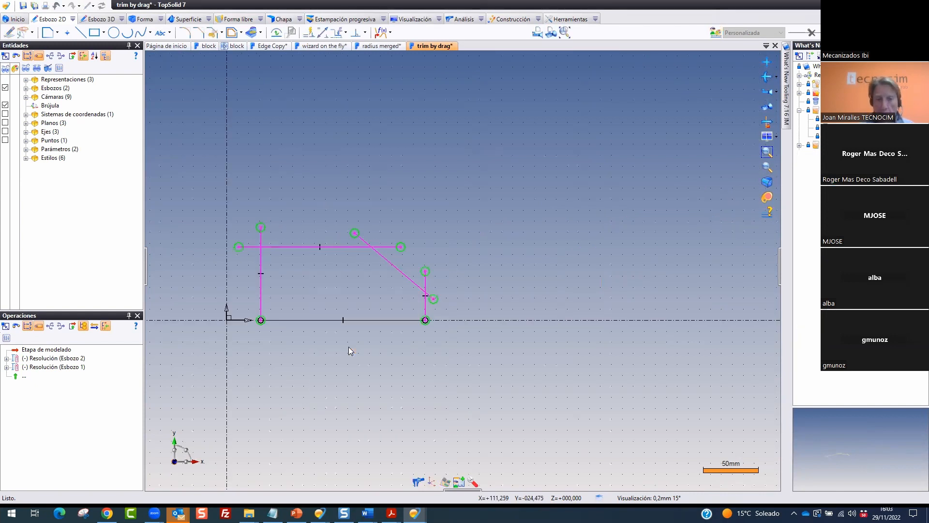
scroll(208, 254, "up", 2)
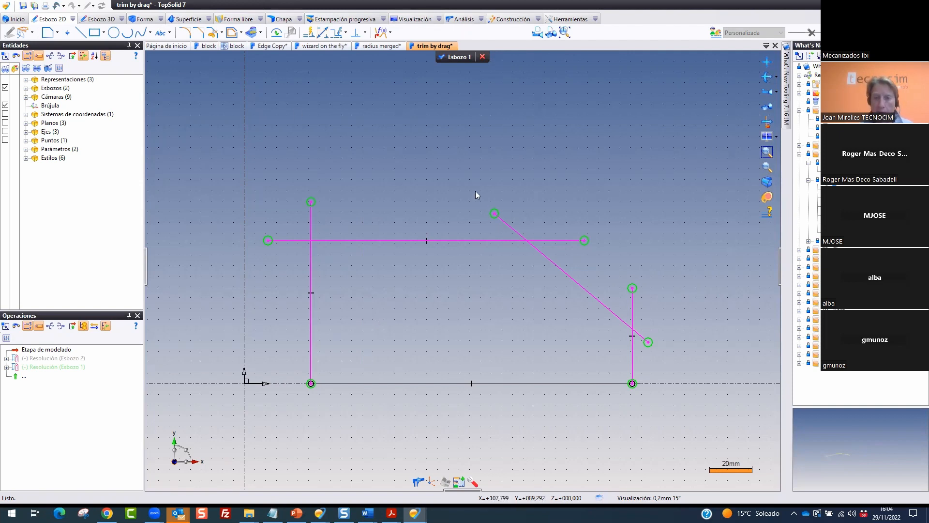
mouse_move(502, 47)
left_mouse_down()
mouse_move(416, 33)
mouse_move(467, 20)
left_mouse_up()
key("Escape")
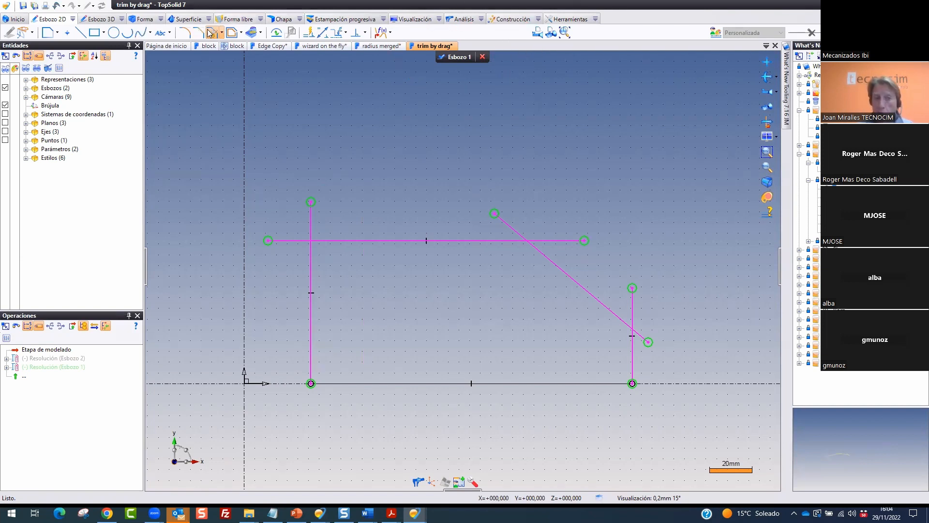
key("ctrl+2")
left_click_drag(220, 10, 201, 16)
key("Escape")
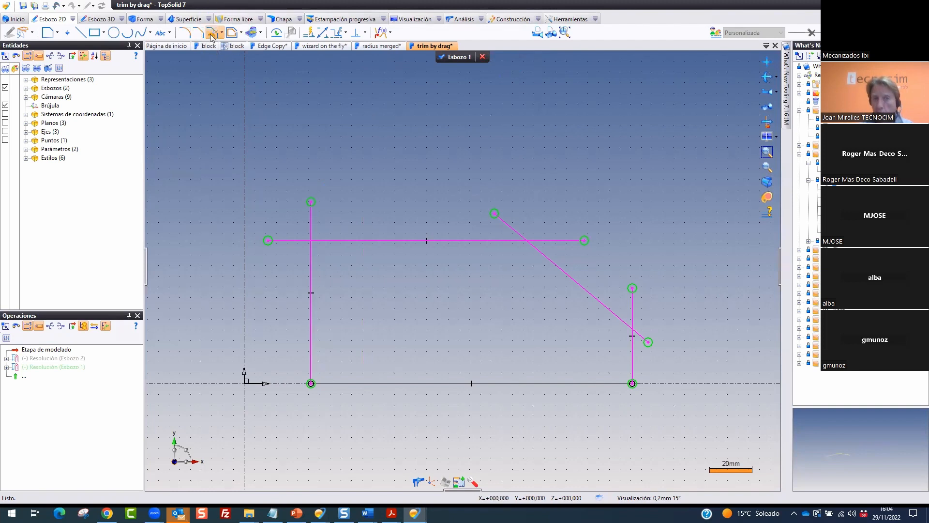
Trim the overhanging ends of the crossing lines with freehand Trim strokes, deleting the selected segment pieces, and finish the sketch
left_click(211, 34)
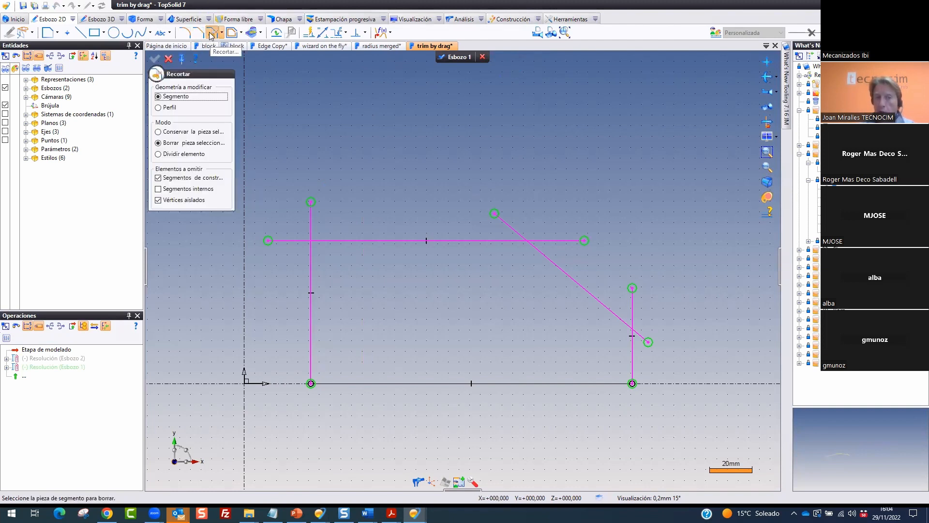
mouse_move(285, 272)
left_mouse_down()
mouse_move(282, 236)
mouse_move(333, 221)
left_mouse_up()
mouse_move(463, 227)
left_mouse_down()
mouse_move(533, 208)
mouse_move(629, 294)
mouse_move(643, 341)
left_mouse_up()
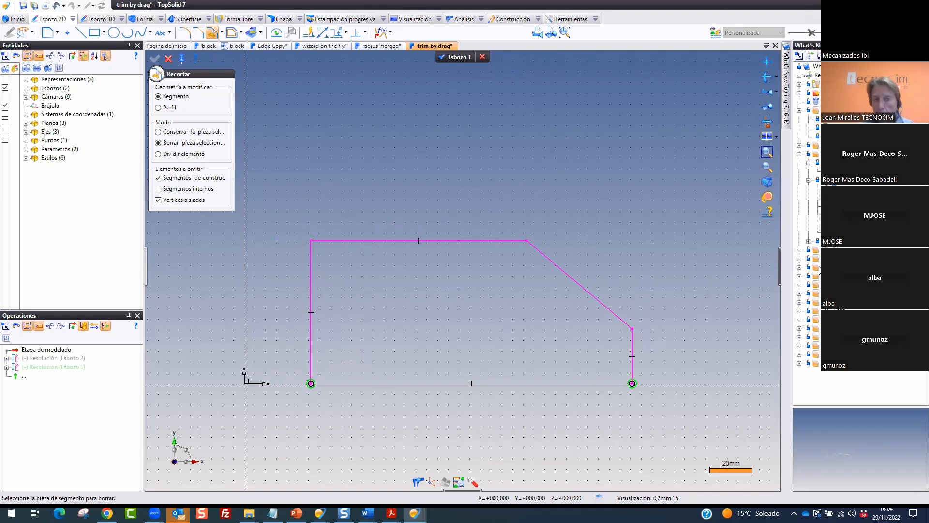
left_click(462, 58)
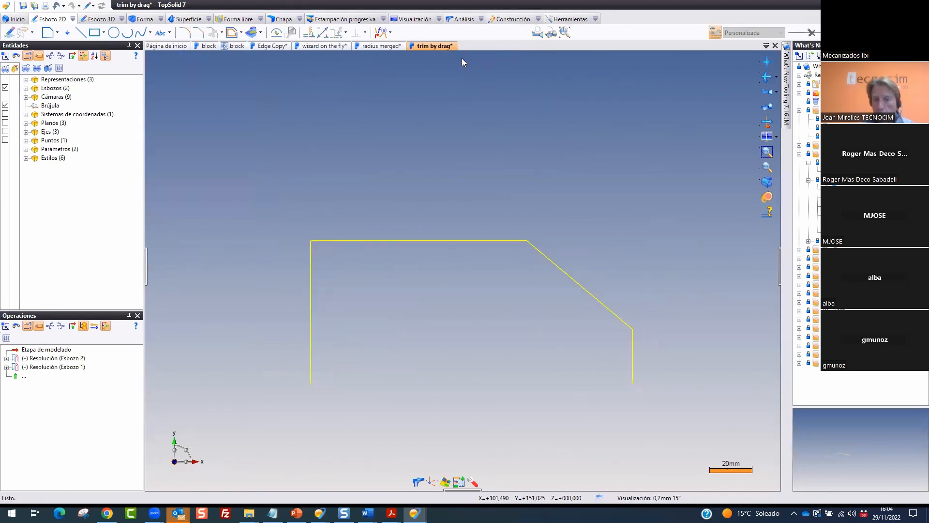
Try to trim the tilted rectangle where it crosses the upper horizontal line of the purple sketch
scroll(285, 136, "down", 3)
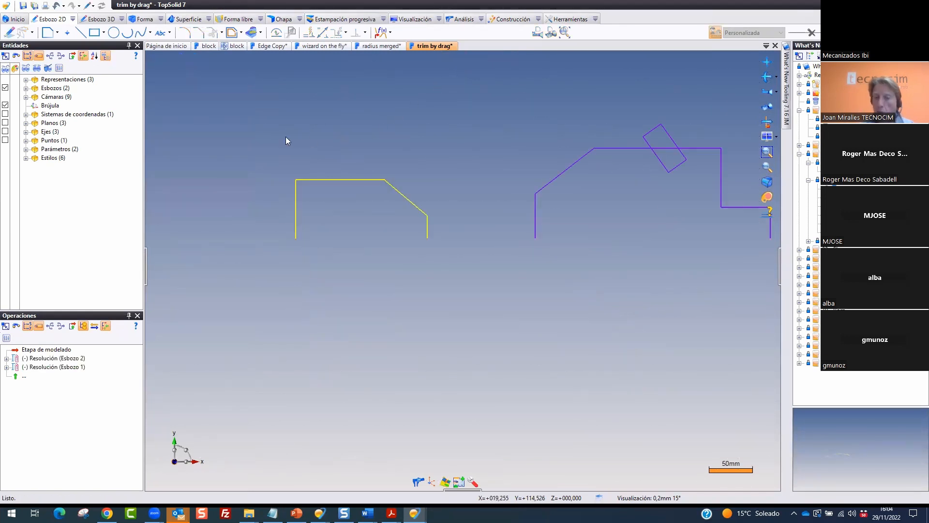
scroll(407, 153, "down", 2)
scroll(678, 118, "up", 1)
right_click(529, 175)
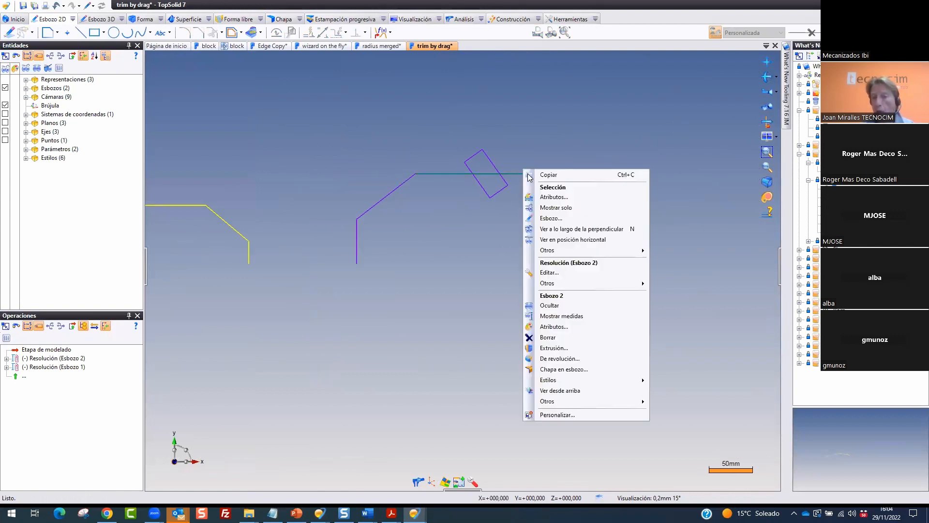
left_click(551, 272)
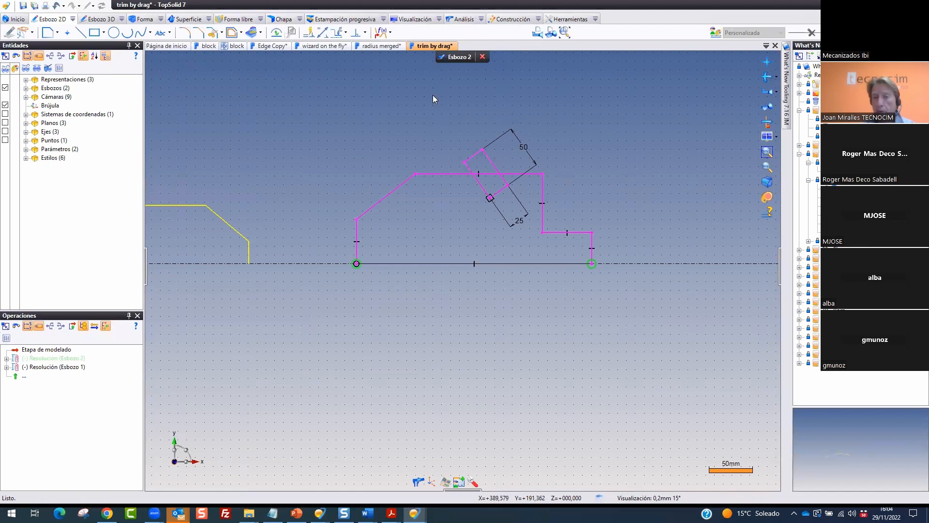
scroll(433, 94, "up", 2)
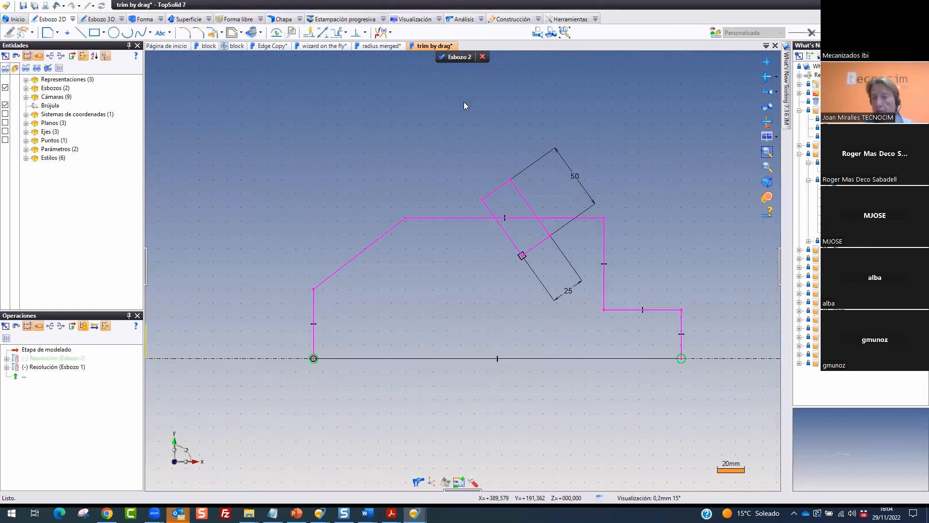
left_click(213, 34)
scroll(655, 117, "up", 1)
left_click_drag(407, 214, 412, 222)
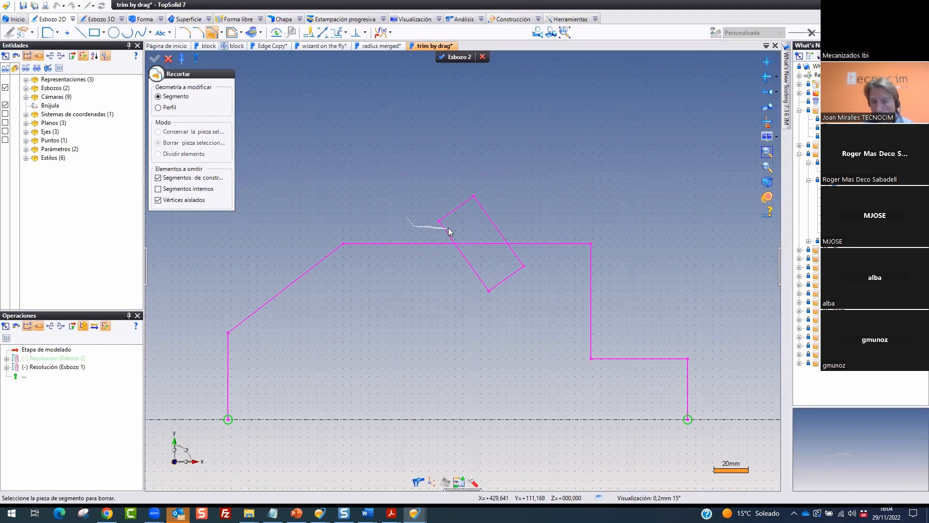
left_click_drag(462, 231, 462, 233)
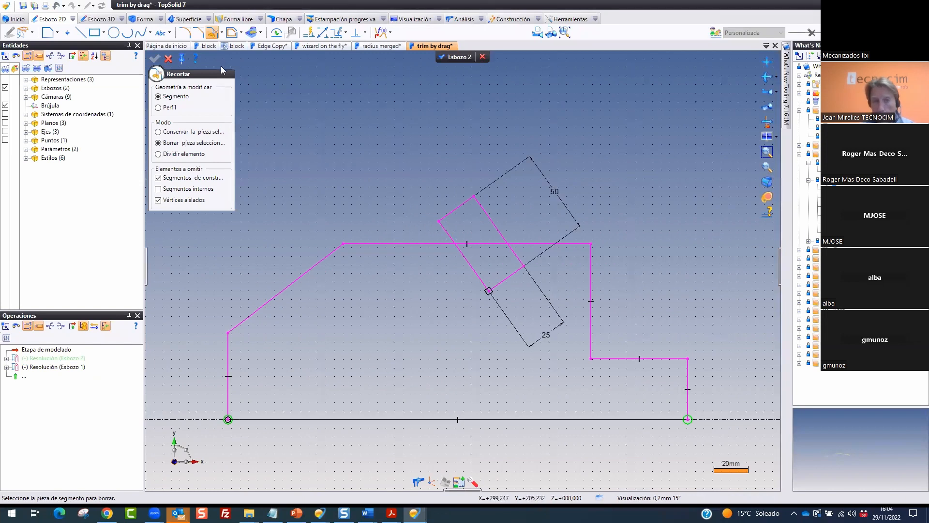
left_click(169, 58)
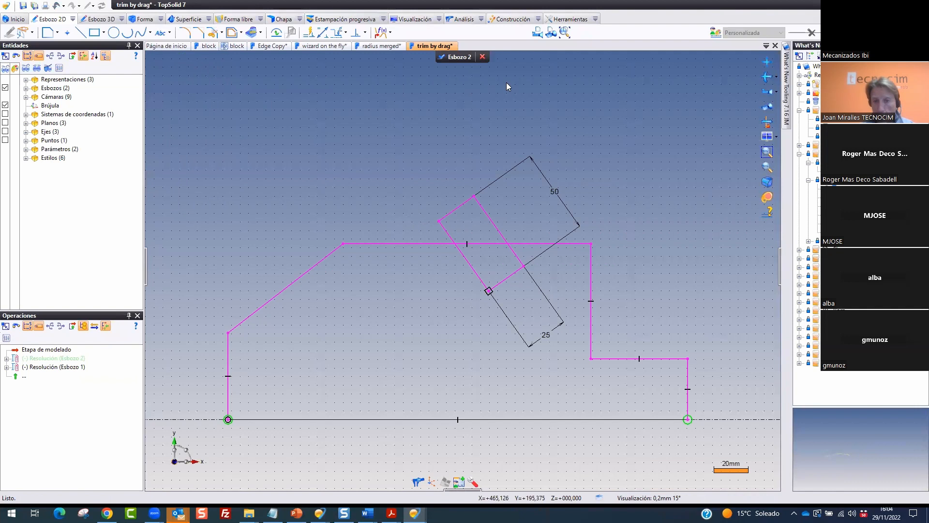
left_click(455, 59)
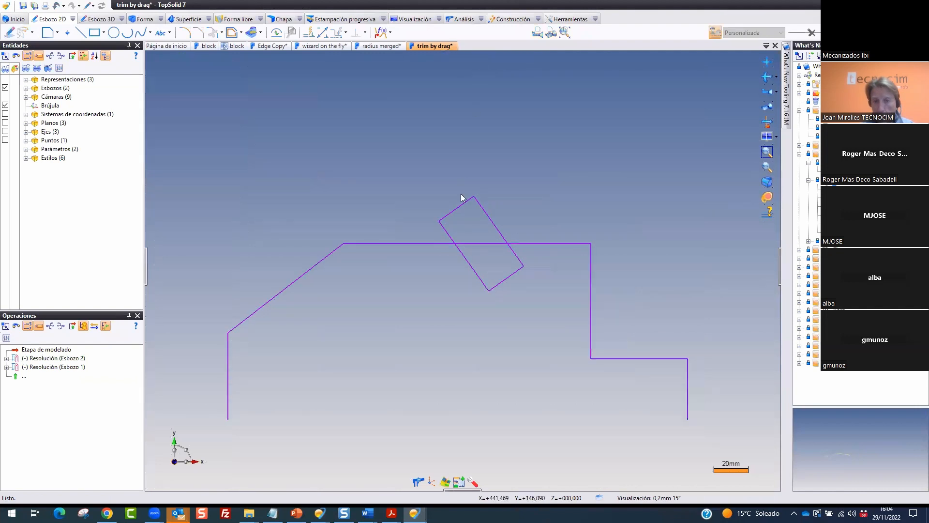
Reopen the purple sketch, trim the rectangle's part above the horizontal line and the line piece inside it, and finish the sketch
right_click(440, 244)
left_click(477, 340)
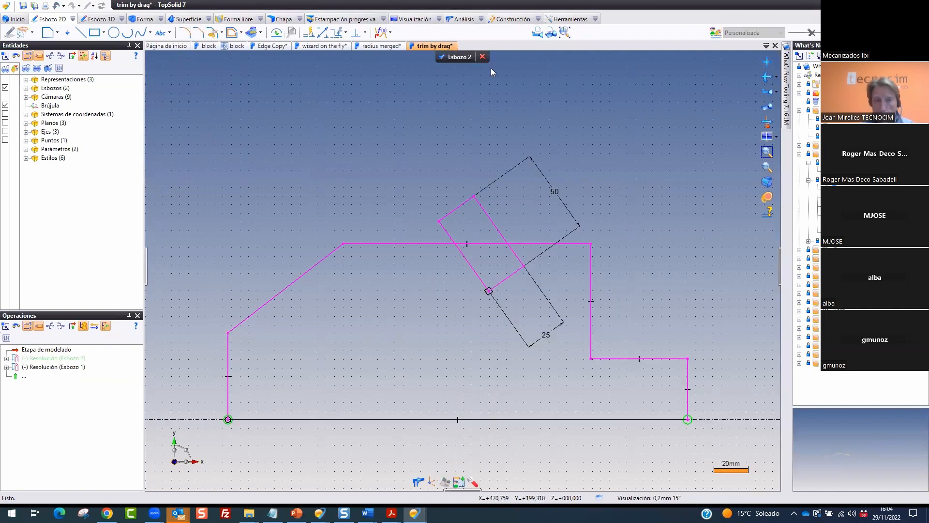
left_click(212, 31)
mouse_move(420, 227)
left_mouse_down()
mouse_move(476, 236)
mouse_move(490, 264)
mouse_move(507, 262)
mouse_move(493, 235)
mouse_move(506, 208)
mouse_move(476, 215)
left_mouse_up()
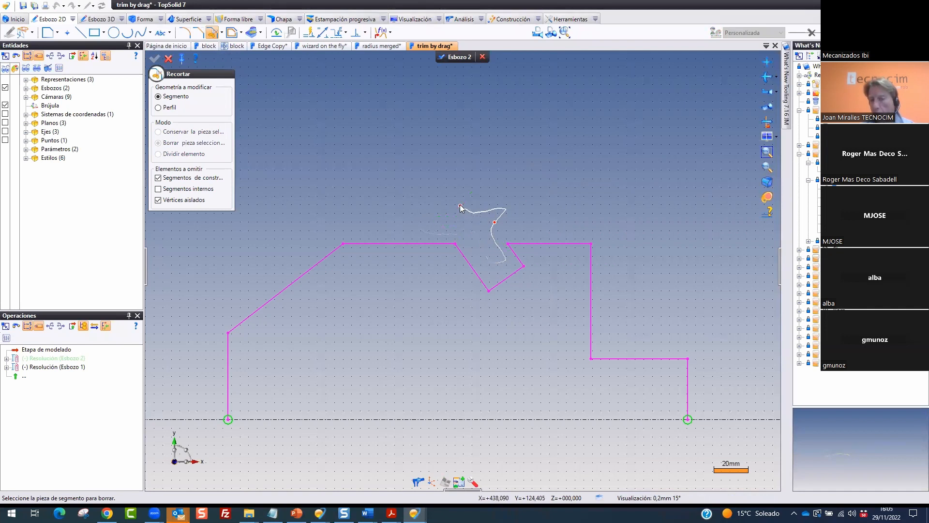
left_click_drag(441, 180, 441, 180)
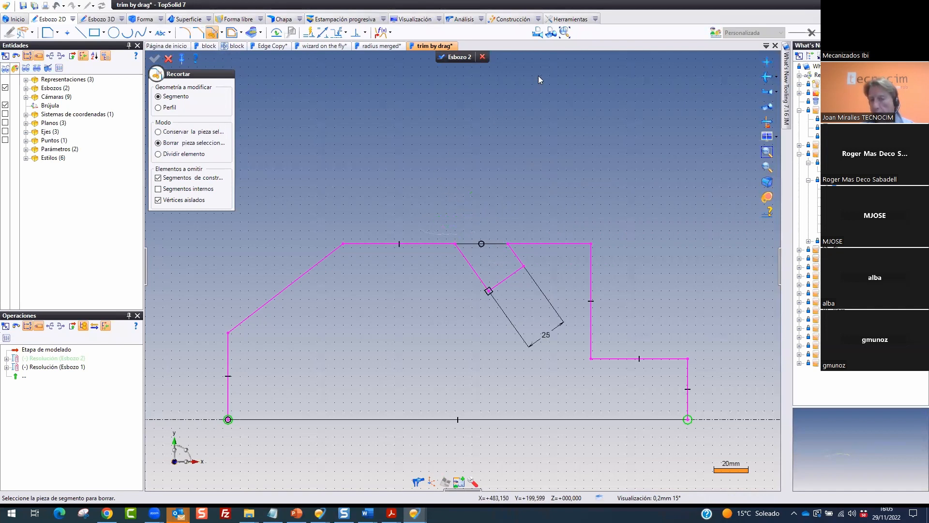
left_click(457, 56)
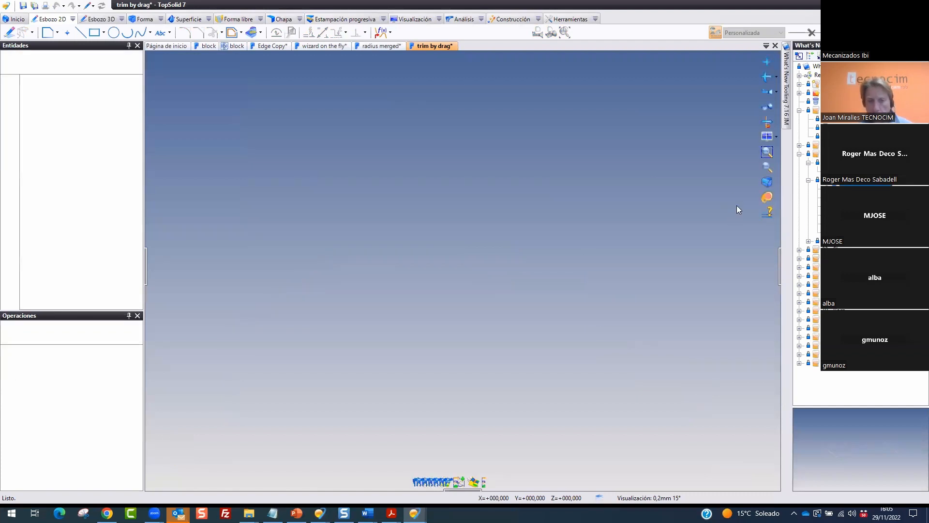
Open the stepped half-profile sketch in the cota de media pieza document for editing
right_click(408, 203)
left_click(448, 307)
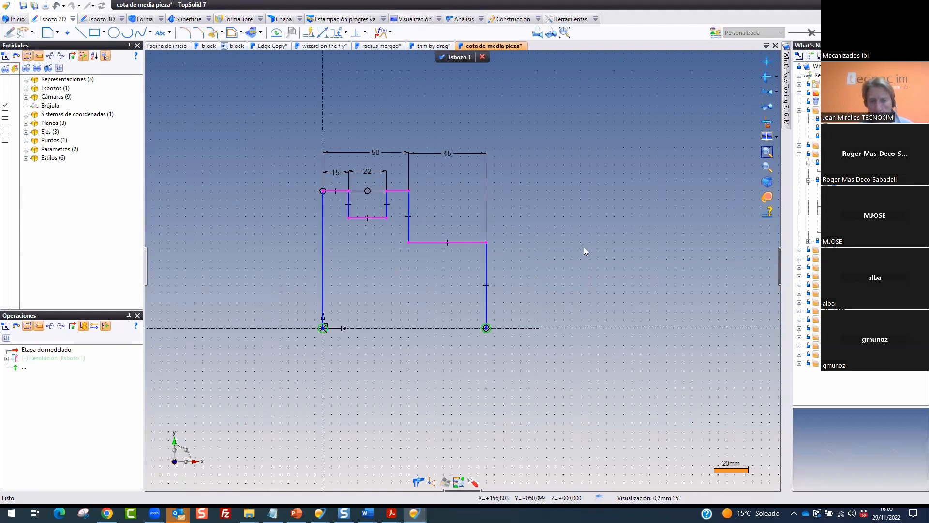
middle_click_drag(426, 284, 486, 318)
scroll(484, 318, "up", 2)
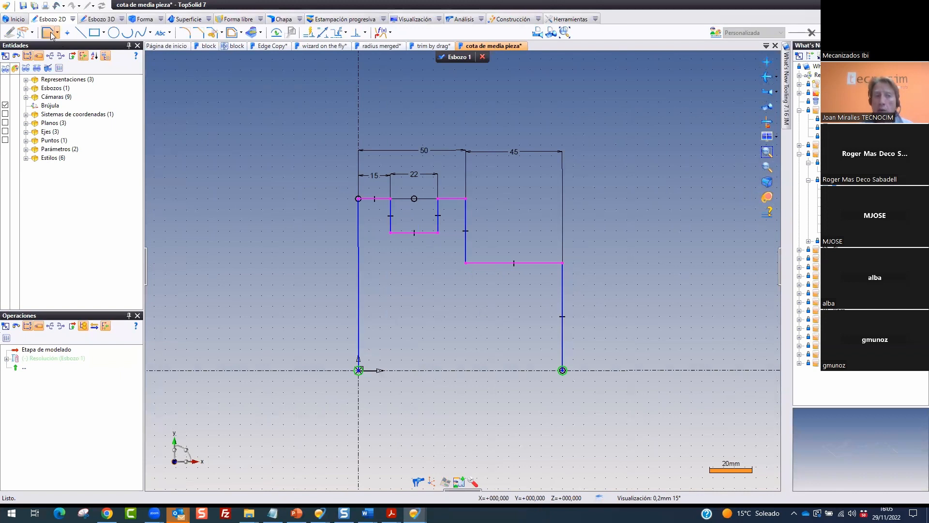
left_click(32, 32)
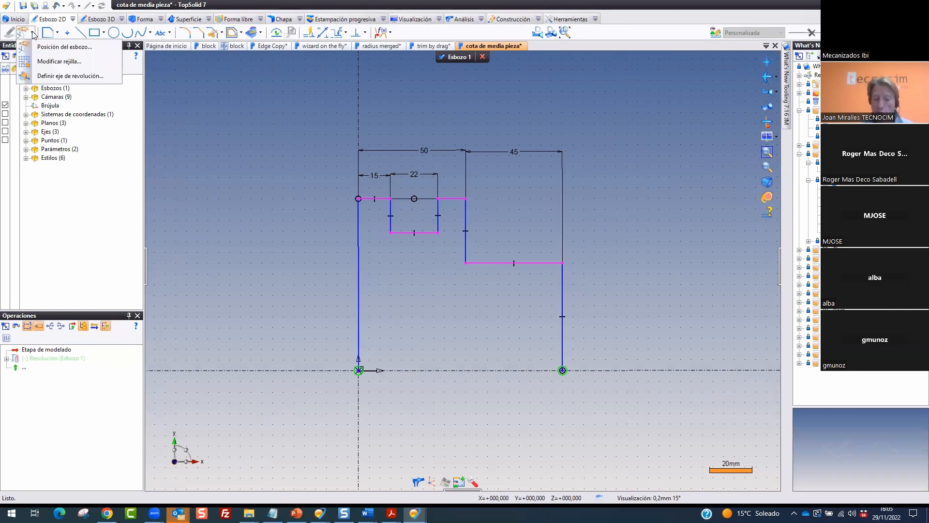
left_click_drag(30, 21, 46, 20)
mouse_move(108, 69)
left_mouse_down()
mouse_move(86, 65)
mouse_move(129, 74)
mouse_move(111, 63)
left_mouse_up()
key("Escape")
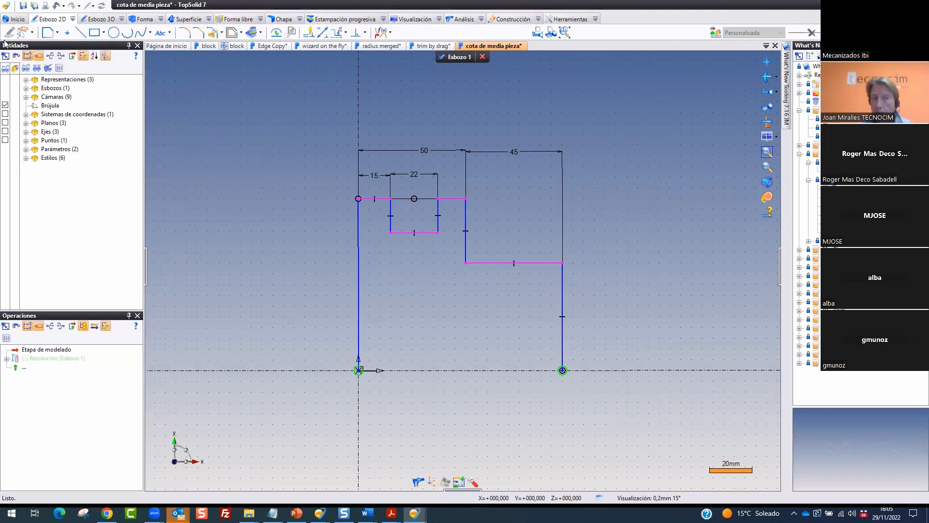
Define the sketch's X axis as the revolution axis of the stepped half profile
left_click(33, 33)
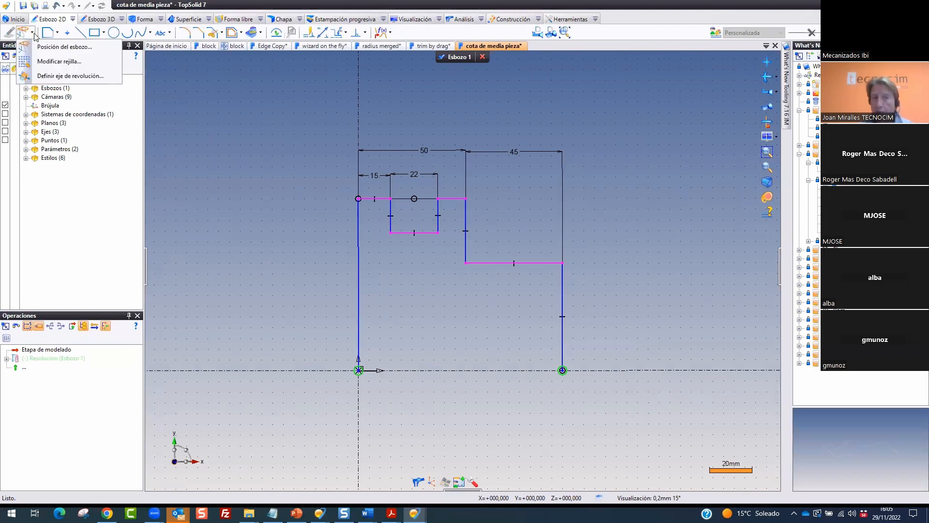
left_click(61, 78)
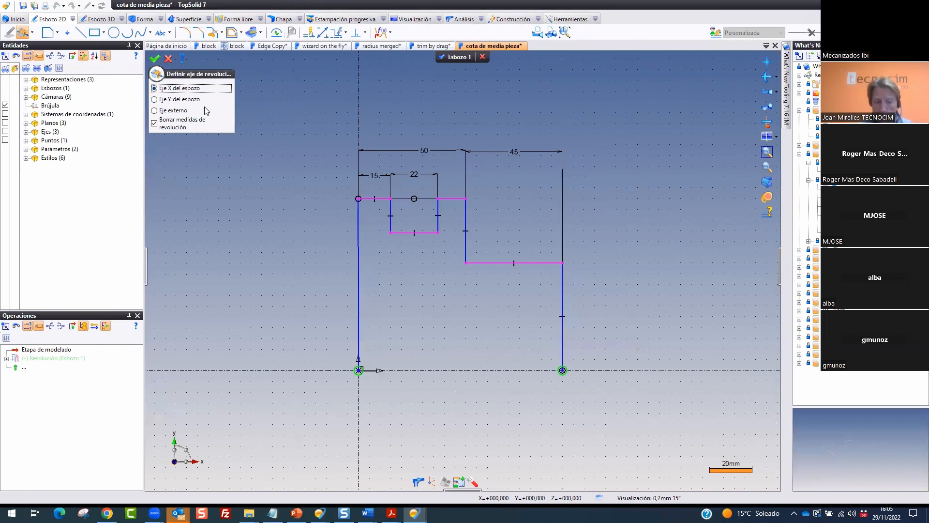
left_click_drag(312, 389, 600, 353)
left_click_drag(465, 319, 320, 404)
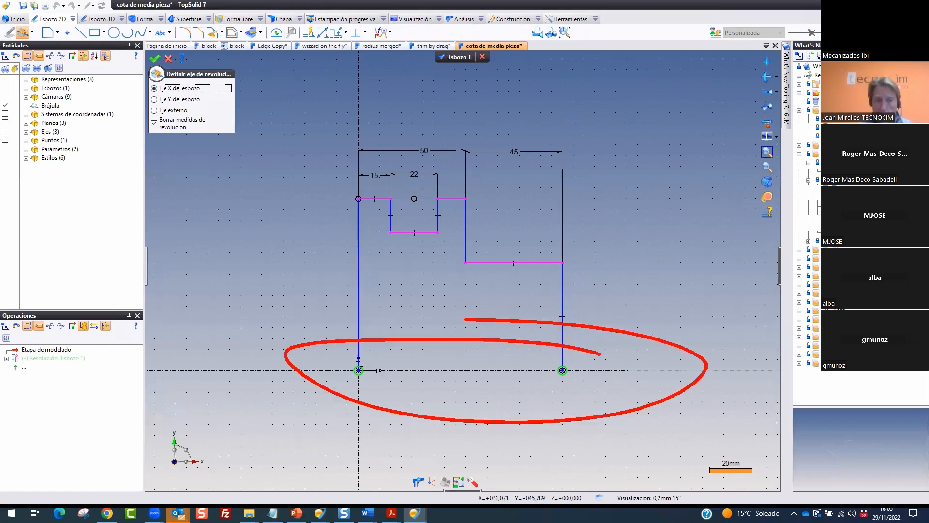
left_click(155, 59)
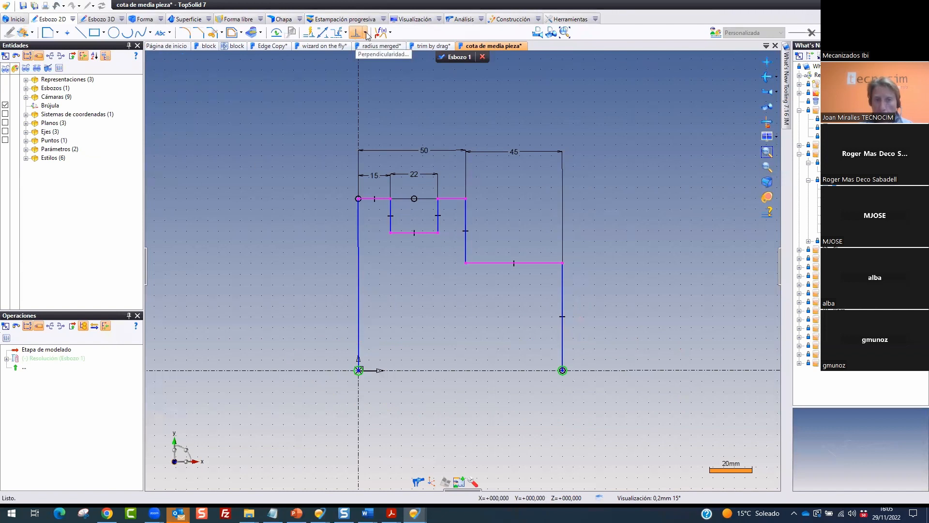
Add a Ø160 half-part dimension to the profile's top edge beside the vertical axis, using the full symmetric display mode
left_click(352, 33)
left_click(346, 33)
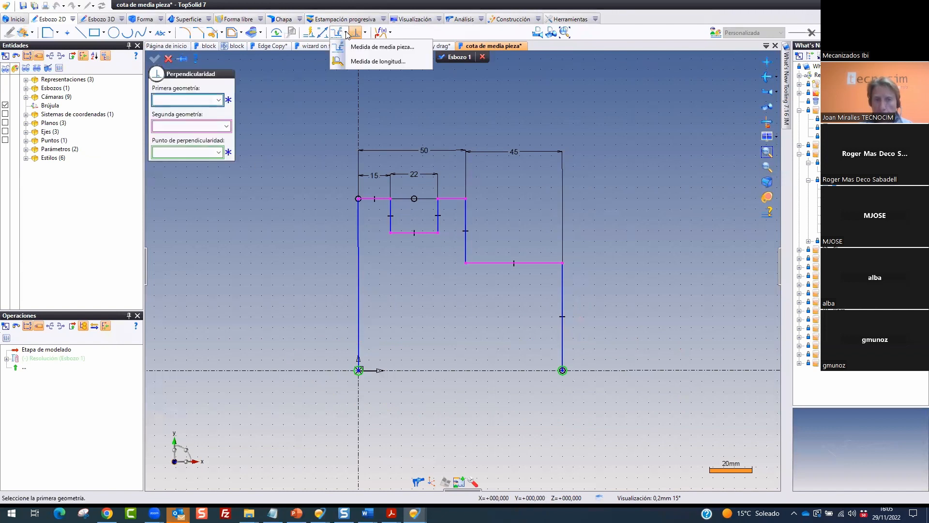
left_click(375, 47)
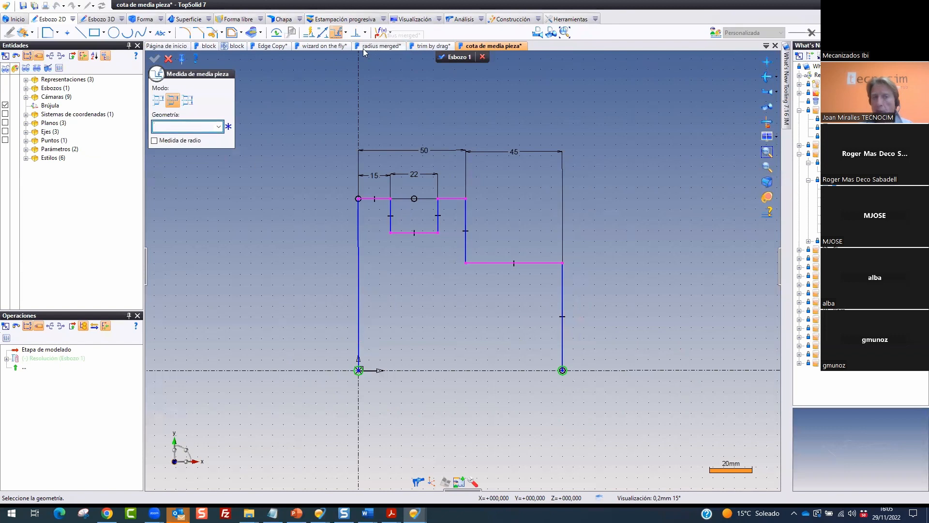
mouse_move(215, 94)
left_mouse_down()
mouse_move(178, 62)
mouse_move(192, 60)
left_mouse_up()
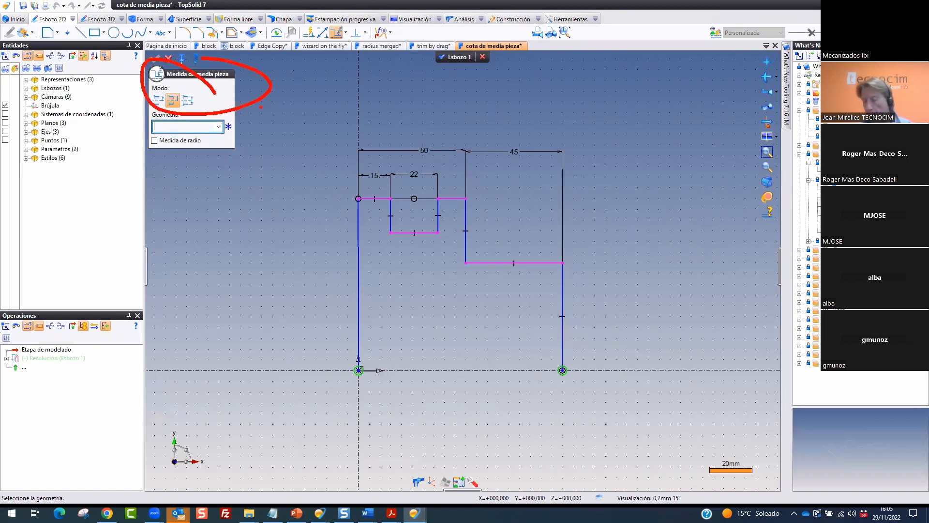
key("Escape")
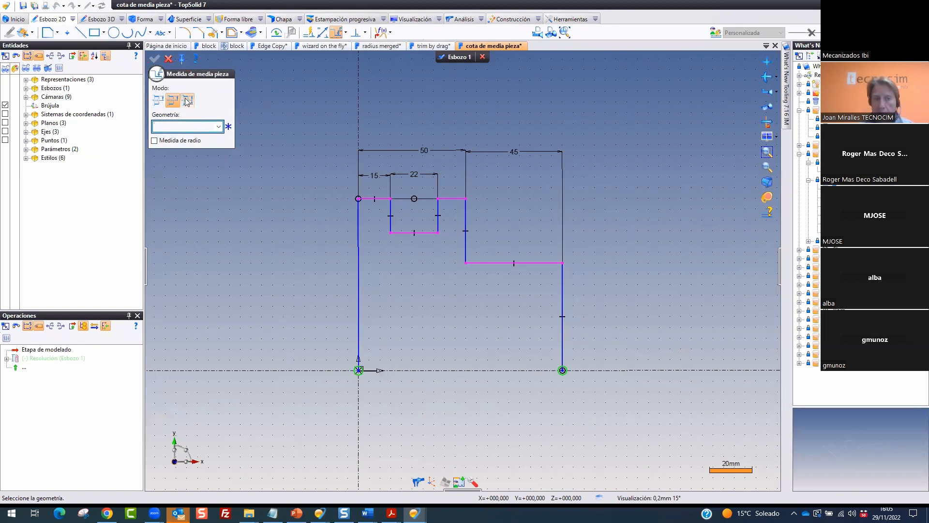
left_click(188, 100)
scroll(628, 204, "down", 1)
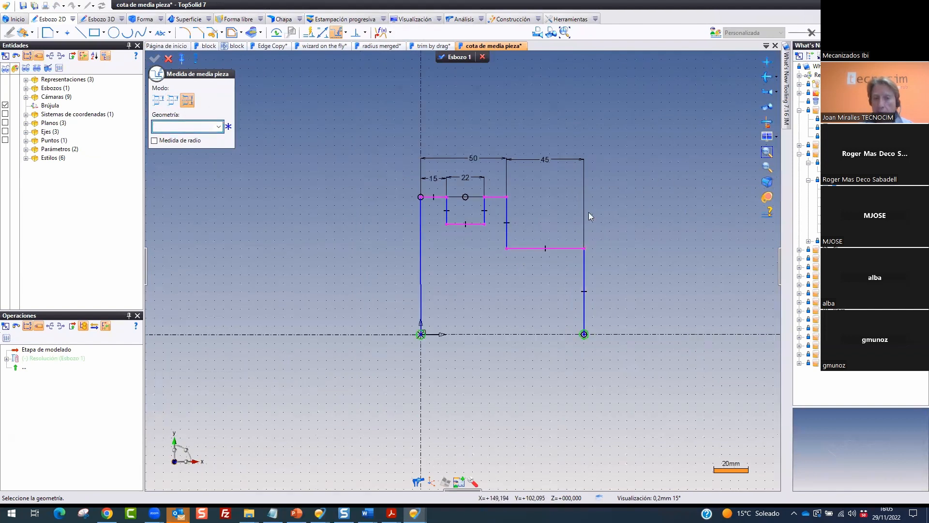
left_click(431, 203)
scroll(387, 200, "down", 2)
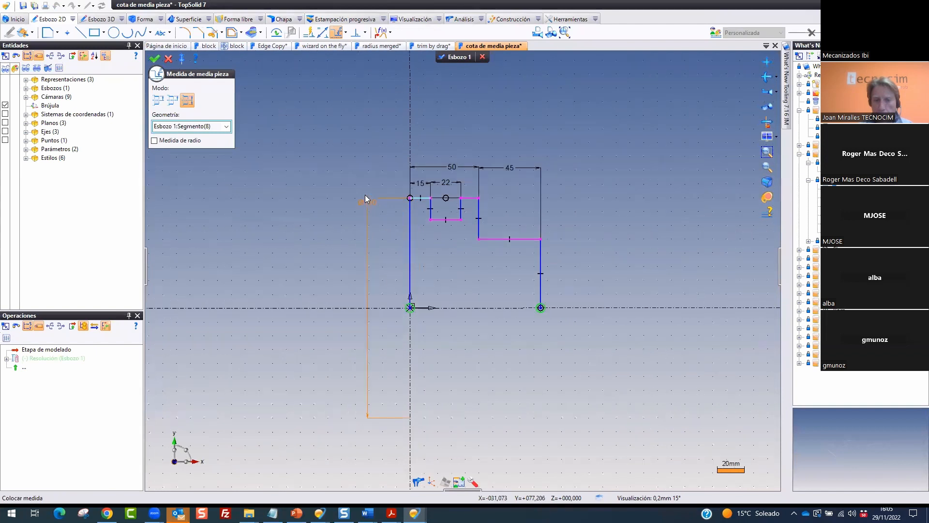
left_click(337, 246)
key("Return")
scroll(384, 222, "up", 2)
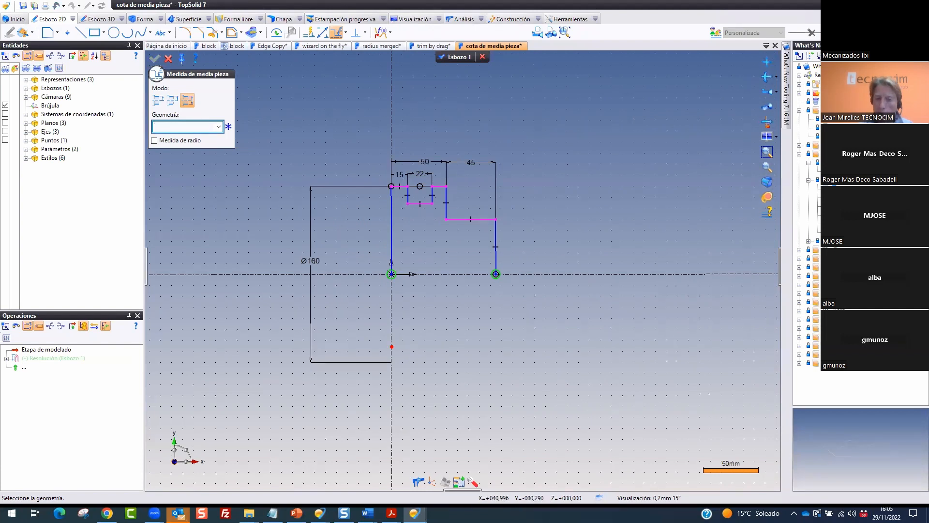
left_click_drag(397, 333, 693, 326)
key("Escape")
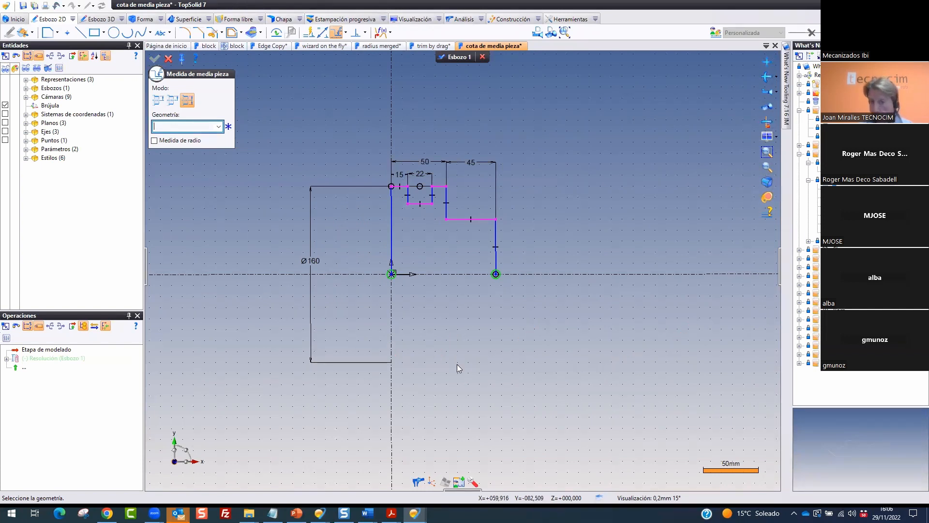
Add a Ø100 half-part dimension in the short single-arrow mode to the lower step's horizontal edge, and place it beyond the profile's end
left_click(173, 100)
scroll(566, 204, "up", 3)
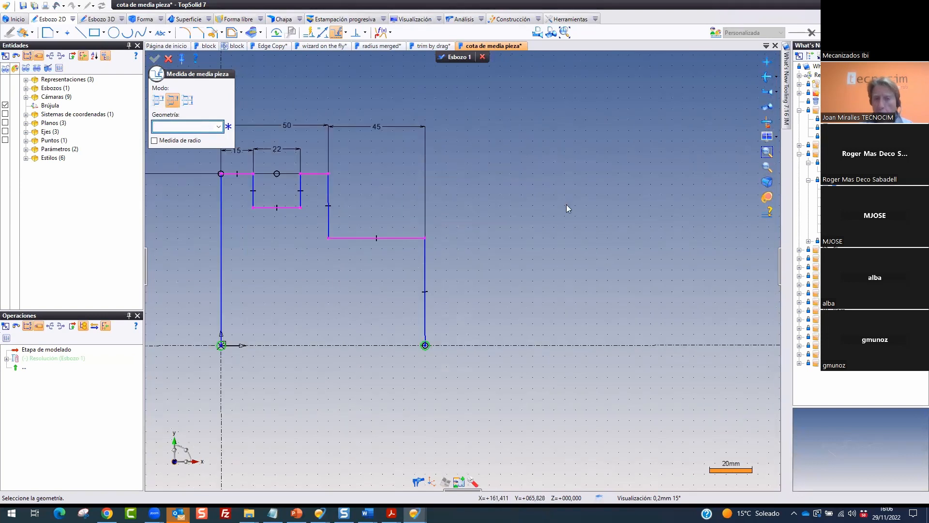
left_click(415, 240)
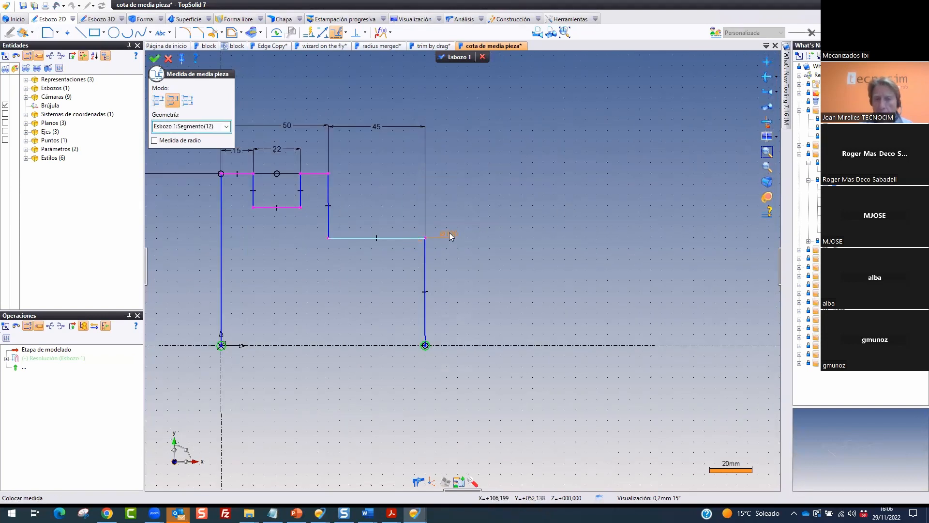
scroll(449, 232, "up", 3)
scroll(466, 155, "down", 3)
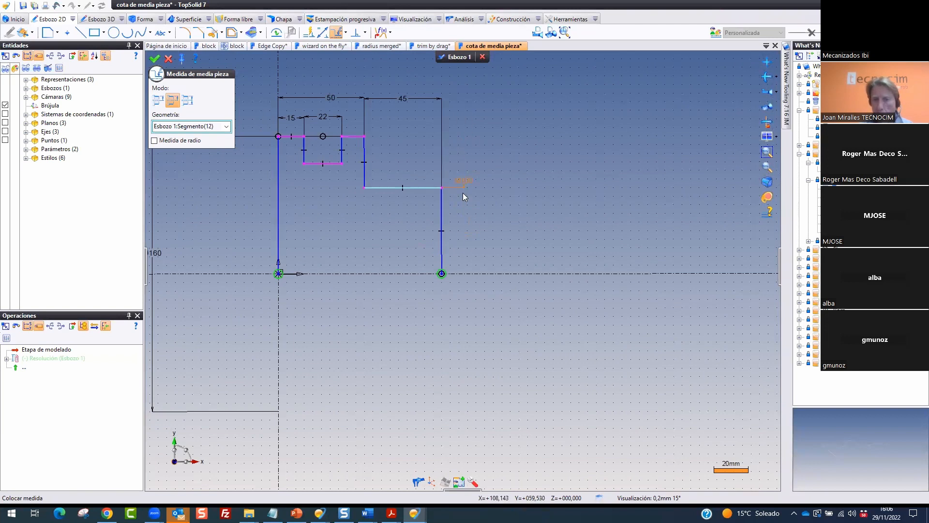
left_click(471, 210)
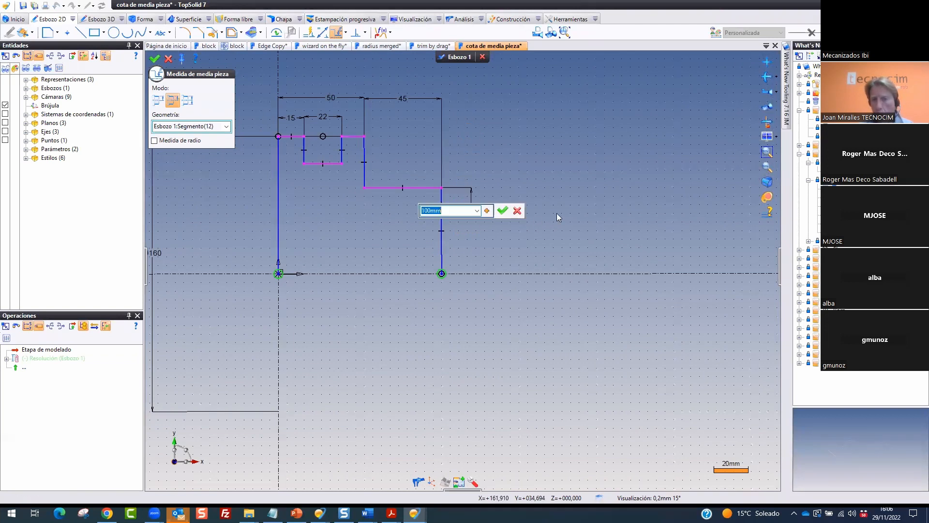
left_click(502, 211)
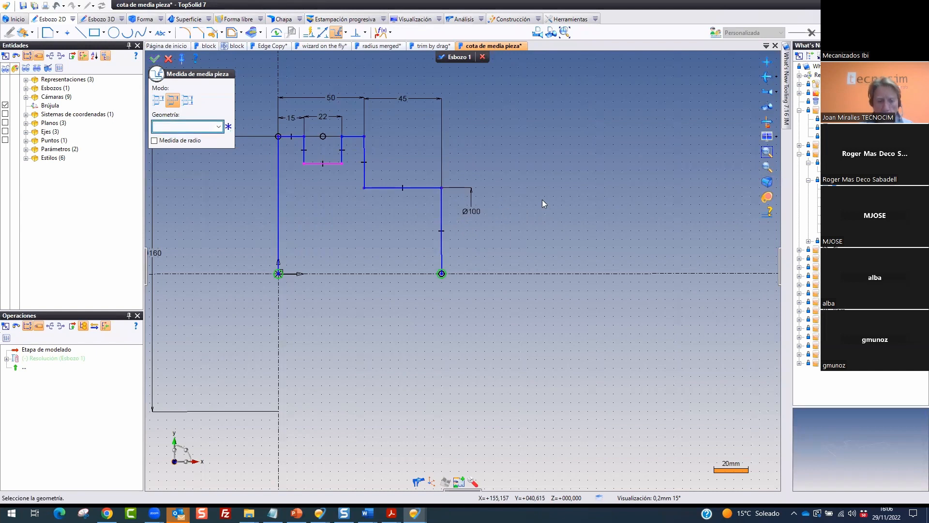
left_click_drag(474, 213, 480, 233)
left_click_drag(478, 186, 484, 206)
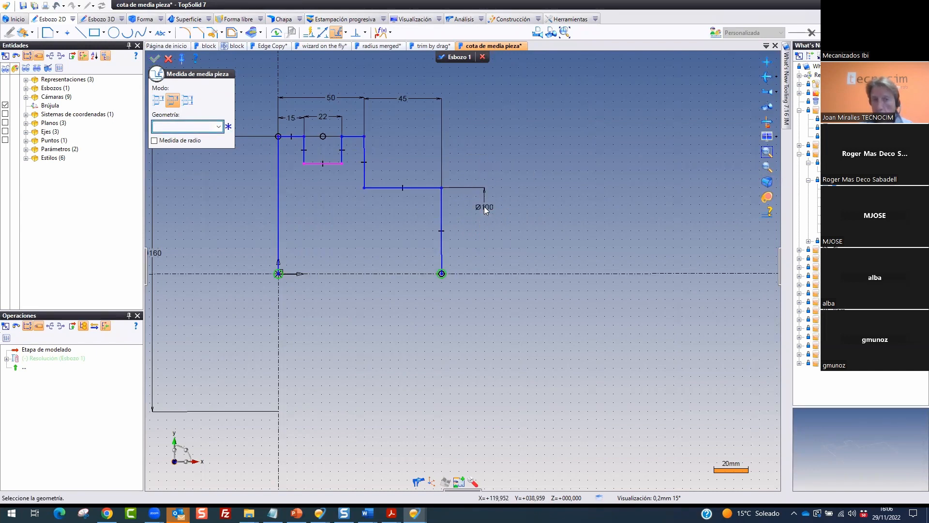
Dimension the groove's bottom edge with a Ø120 half-part dimension that stops at the revolution axis, and leave the dimension command
left_click(158, 100)
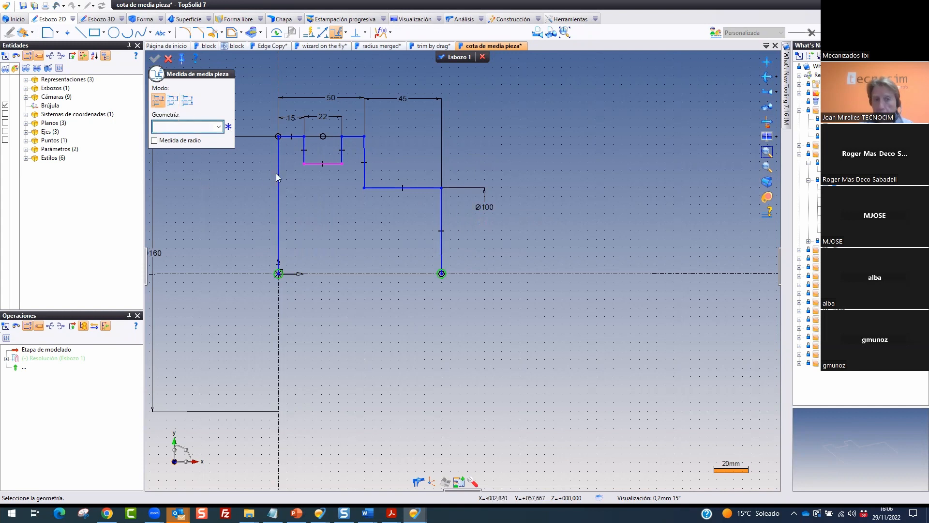
left_click(318, 165)
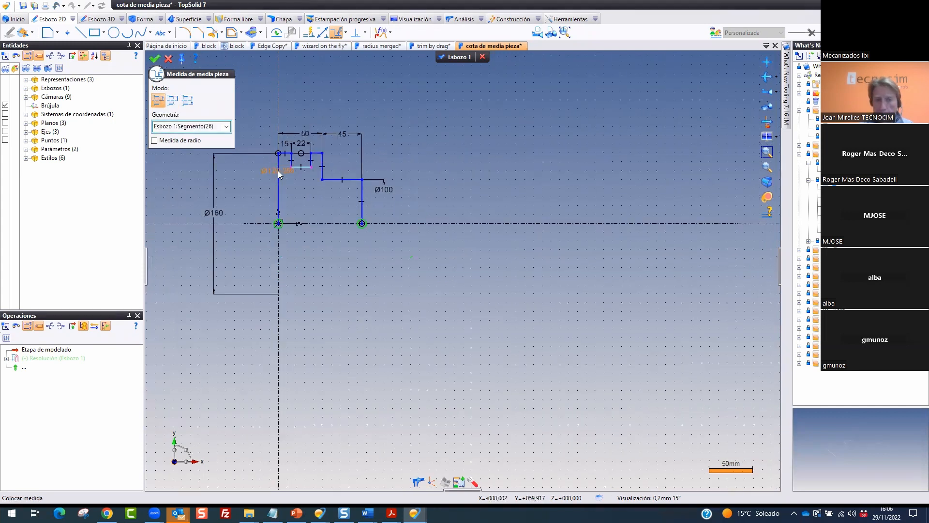
mouse_move(258, 186)
middle_mouse_down()
mouse_move(321, 206)
mouse_move(367, 204)
middle_mouse_up()
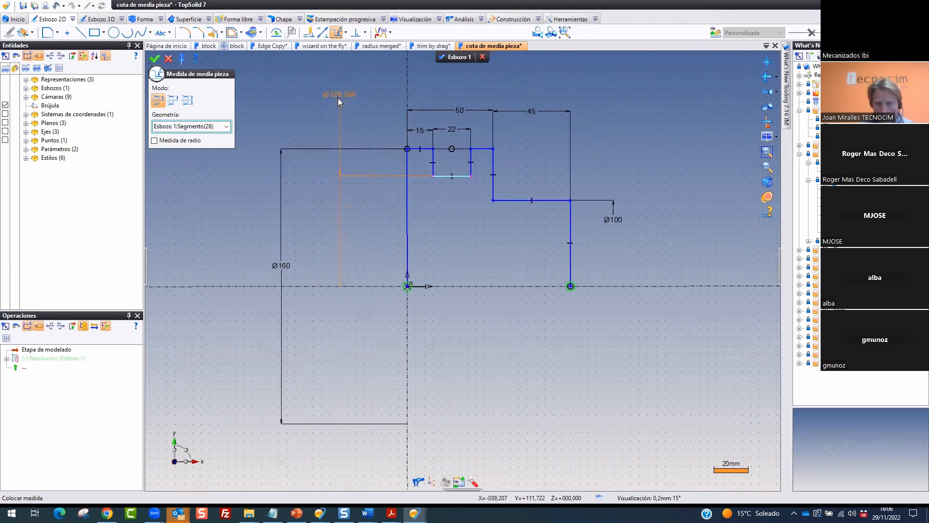
left_click(338, 103)
type("120")
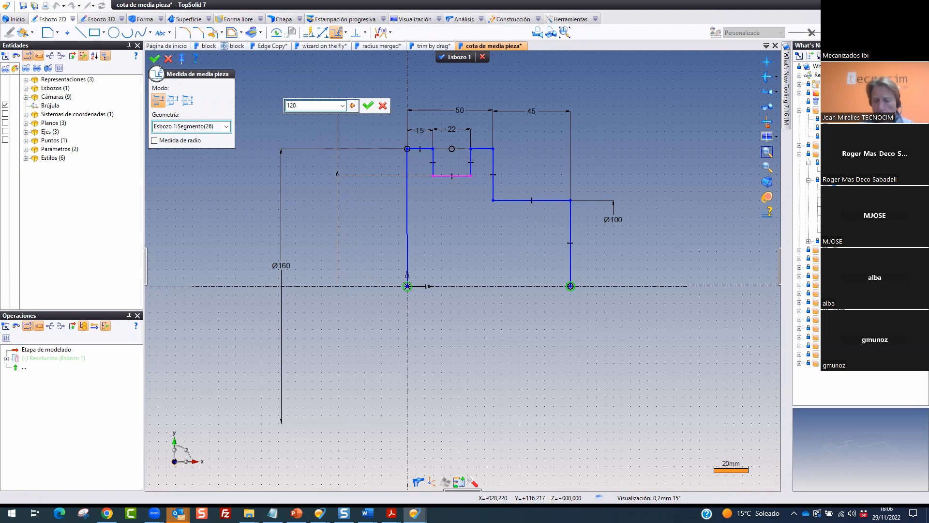
key("Return")
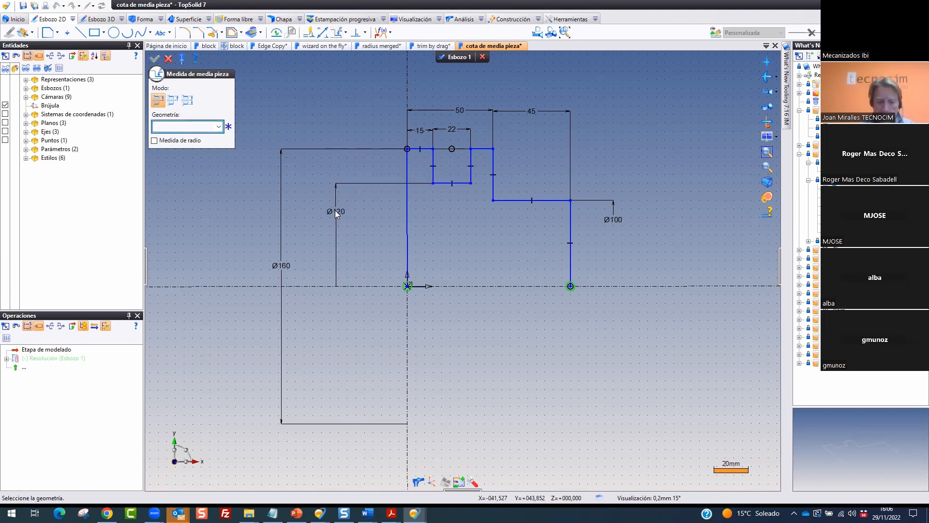
left_click_drag(338, 278, 361, 303)
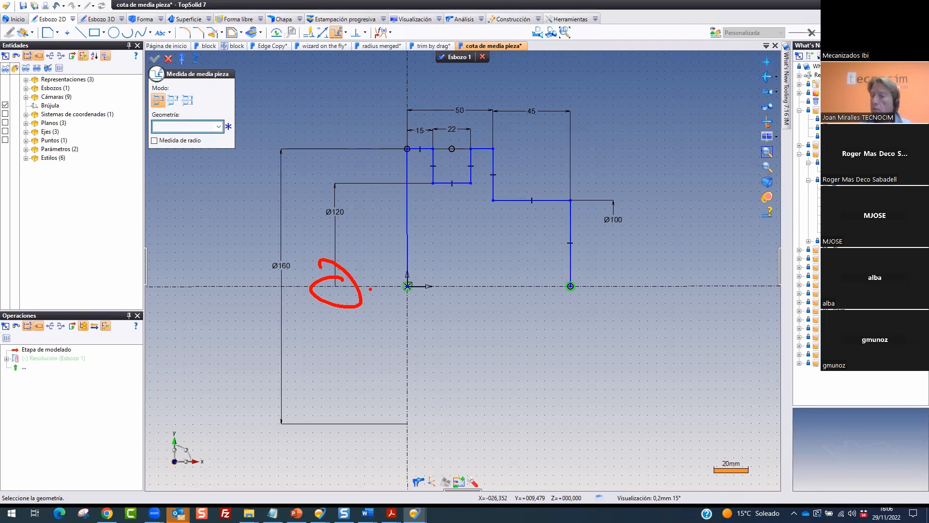
mouse_move(211, 96)
left_mouse_down()
mouse_move(135, 99)
mouse_move(217, 63)
left_mouse_up()
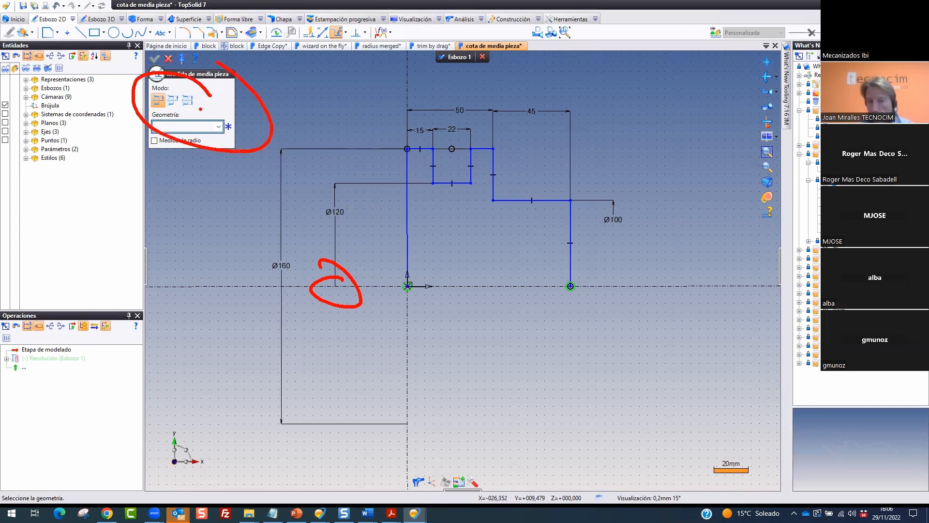
key("Escape")
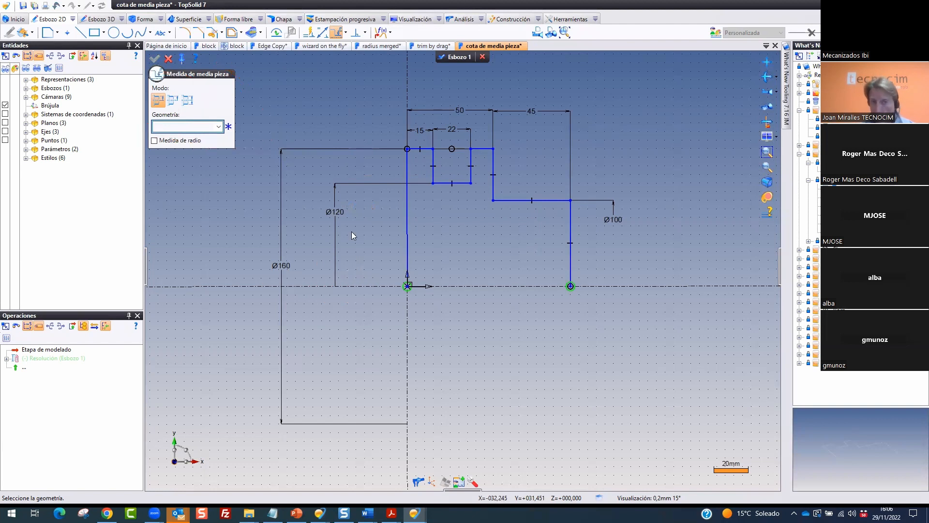
left_click(168, 58)
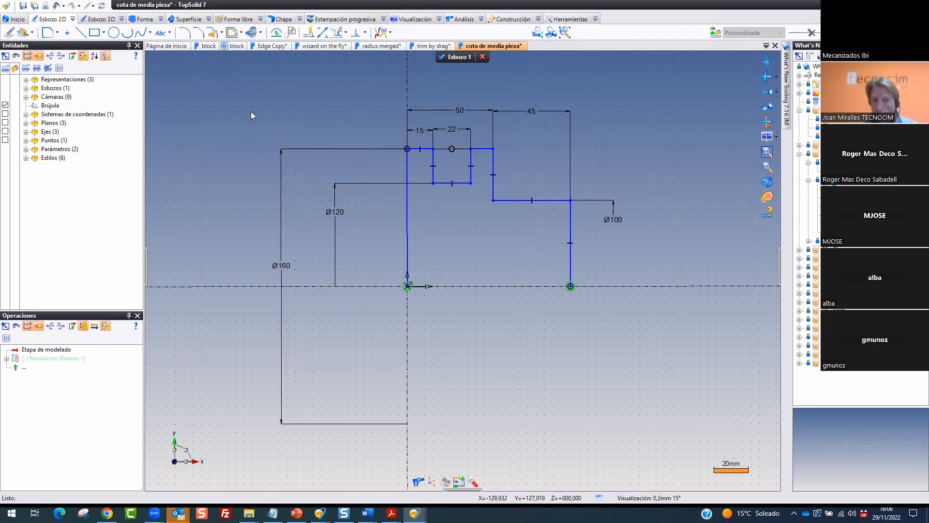
Finish editing the stepped half-profile sketch
mouse_move(624, 180)
left_mouse_down()
mouse_move(645, 257)
mouse_move(633, 145)
left_mouse_up()
mouse_move(361, 179)
left_mouse_down()
mouse_move(310, 212)
mouse_move(366, 161)
left_mouse_up()
mouse_move(284, 121)
left_mouse_down()
mouse_move(198, 484)
mouse_move(252, 31)
left_mouse_up()
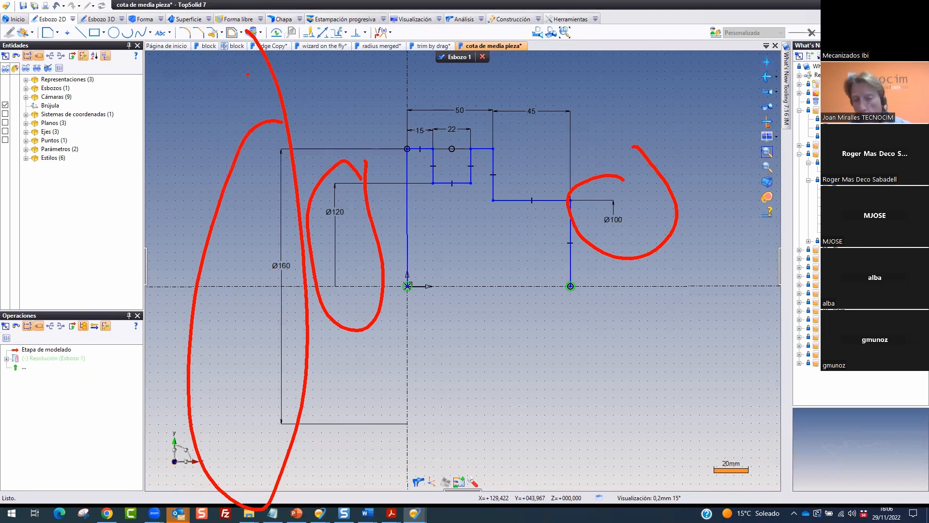
key("Escape")
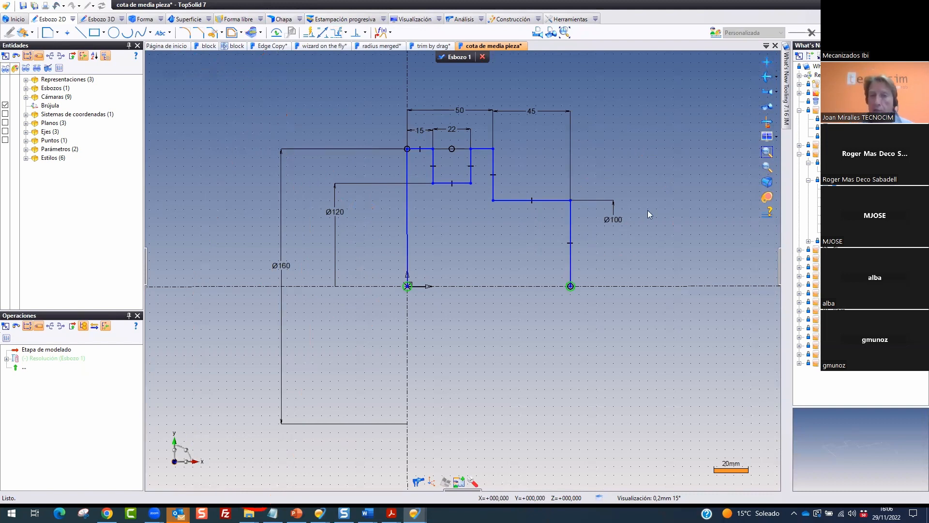
left_click(472, 55)
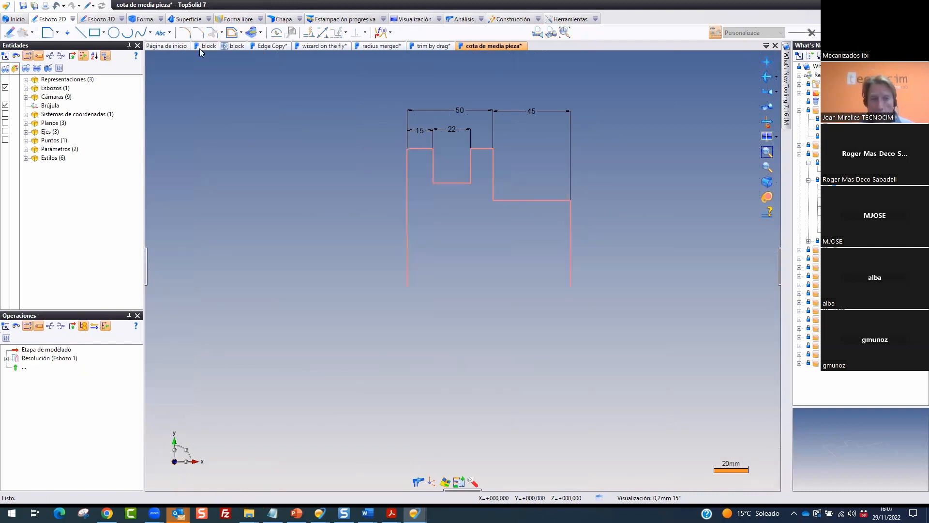
Open the recent revolucion 2D drawing and examine its detailing commands for projected annotations and dimensions
left_click(171, 44)
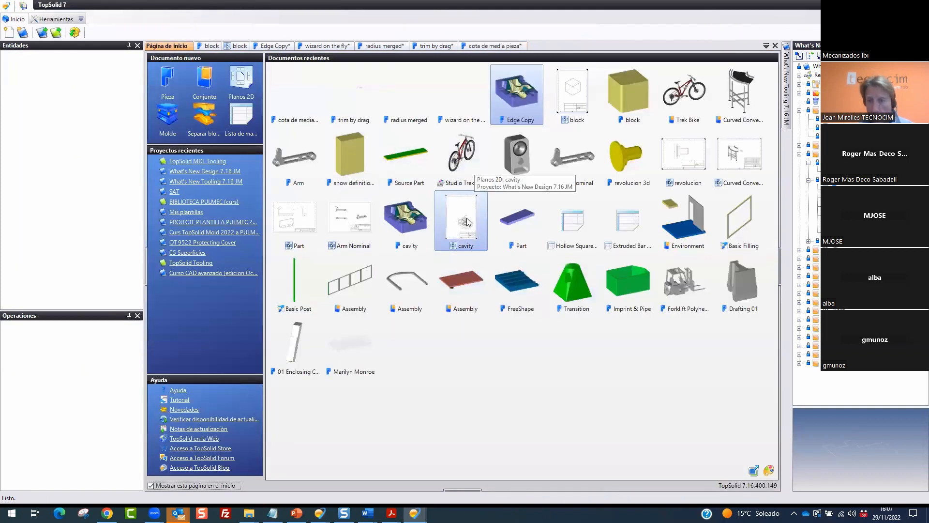
left_click(683, 155)
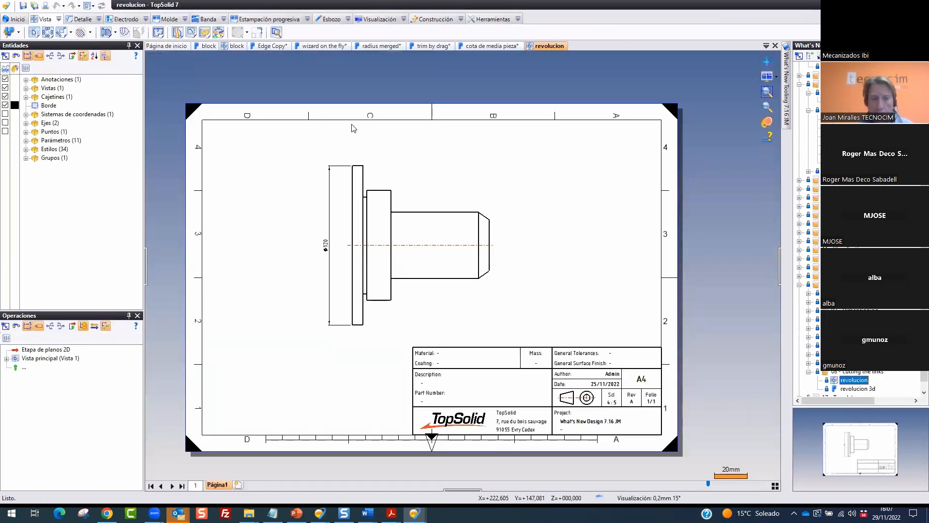
left_click(98, 20)
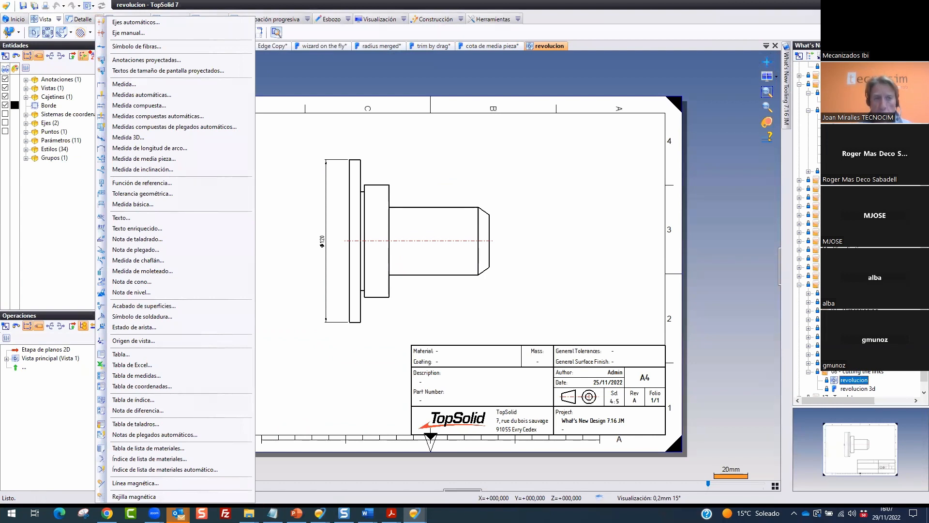
left_click_drag(90, 52, 200, 67, "ctrl")
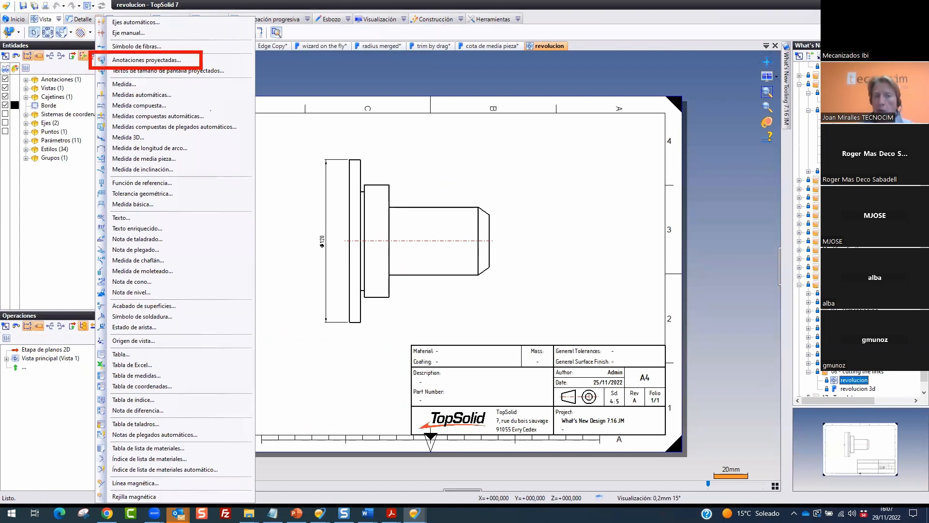
mouse_move(144, 89)
left_mouse_down()
mouse_move(91, 81)
mouse_move(145, 90)
left_mouse_up()
left_click_drag(302, 61, 189, 60)
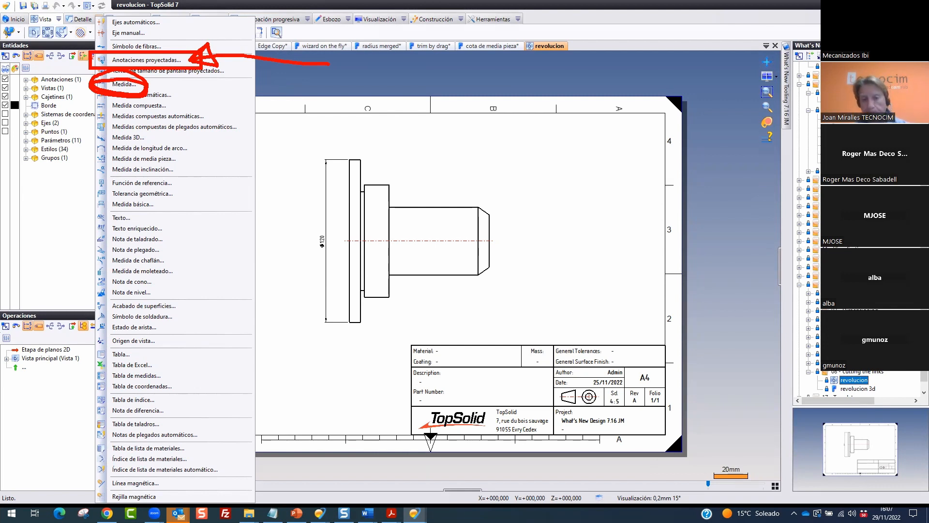
key("Escape")
Return to the cota de media pieza document and select the stepped sketch to examine its diameter dimensions
left_click(483, 47)
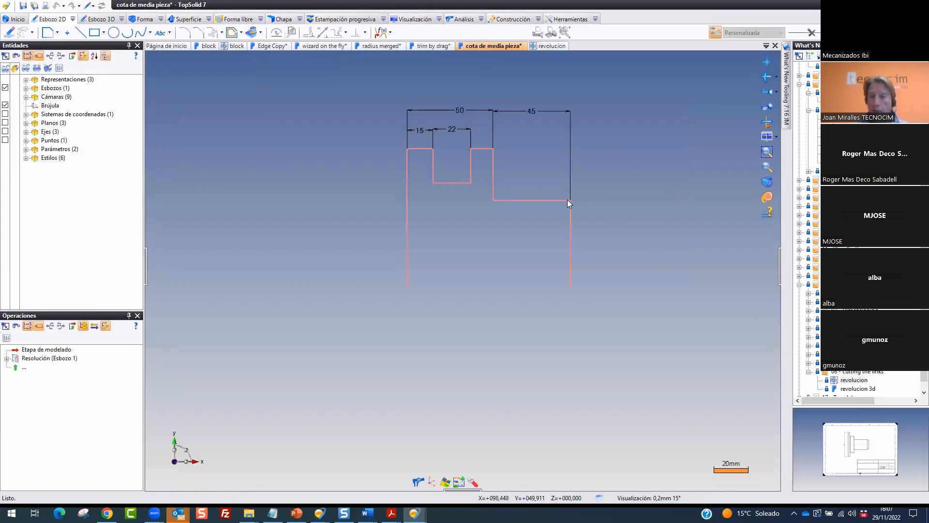
left_click(554, 200)
mouse_move(632, 178)
left_mouse_down()
mouse_move(649, 254)
mouse_move(602, 183)
left_mouse_up()
left_click_drag(343, 190, 301, 179)
left_click_drag(276, 236, 278, 237)
key("Escape")
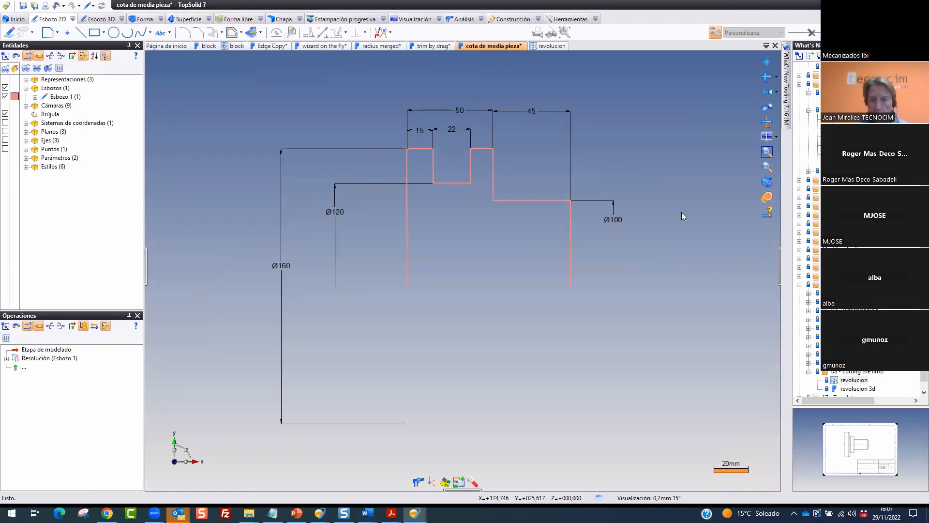
double_click(511, 200)
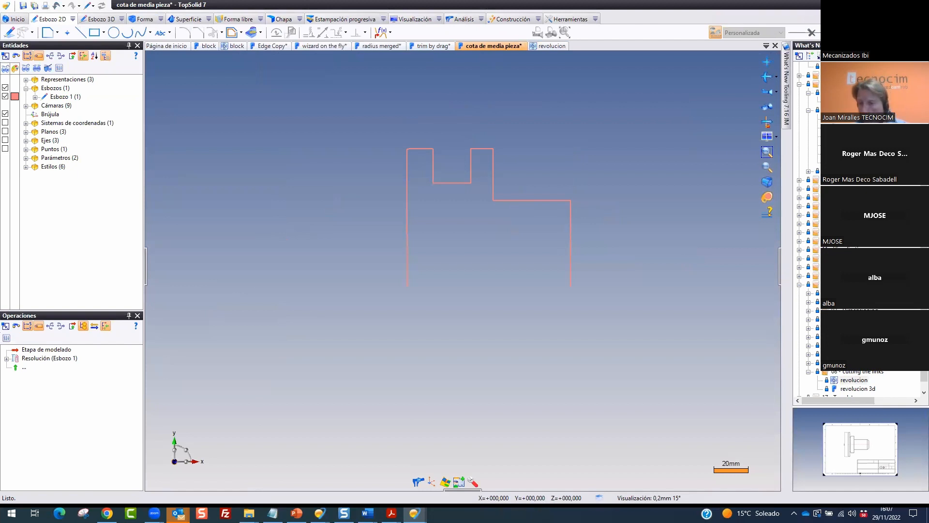
Collapse the expanded folders in the project tree and open the 01 Enclosing Cylinder part
left_click(809, 172)
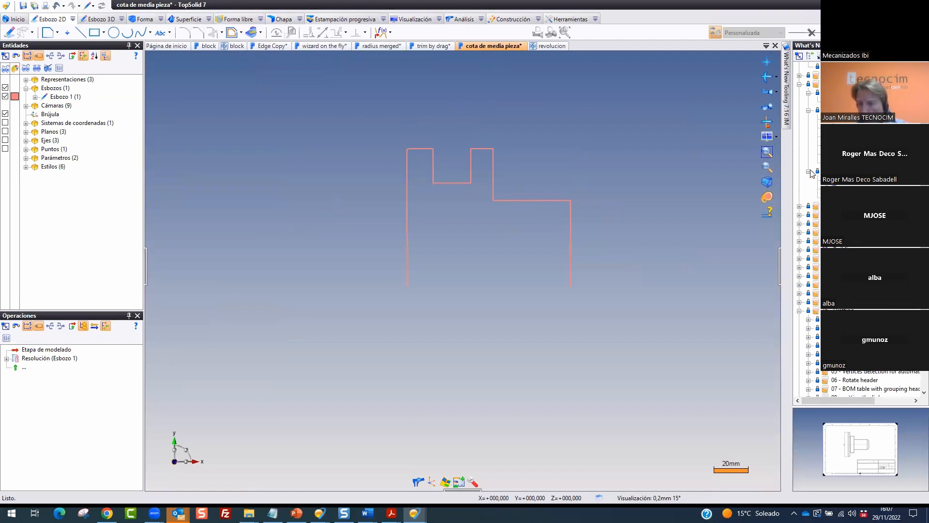
left_click(809, 172)
left_click(809, 111)
left_click(808, 137)
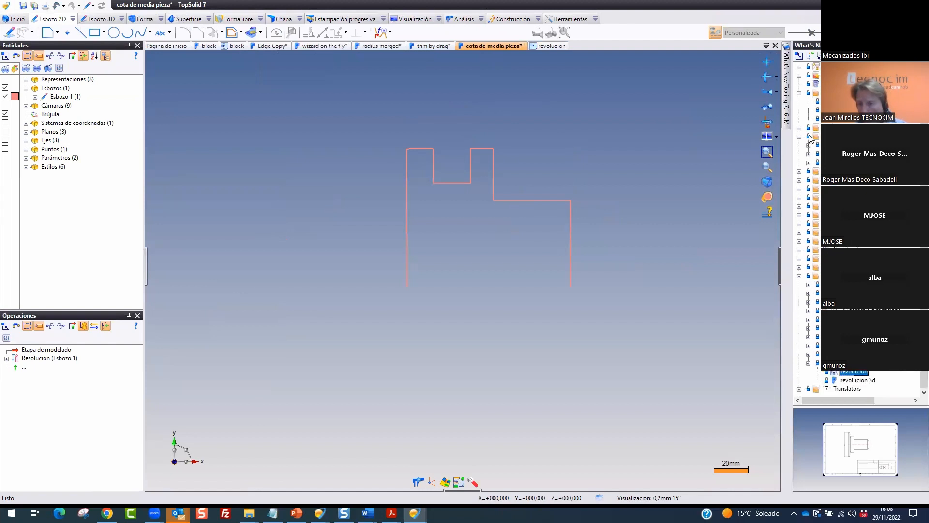
left_click(799, 172)
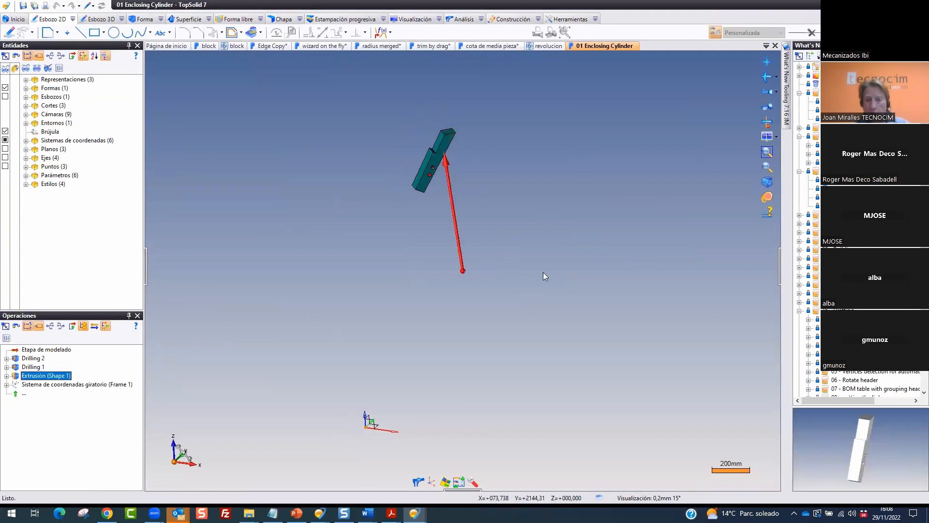
Examine the tilted part's orientation relative to the absolute axes, and hide all of its coordinate systems
left_click(767, 92)
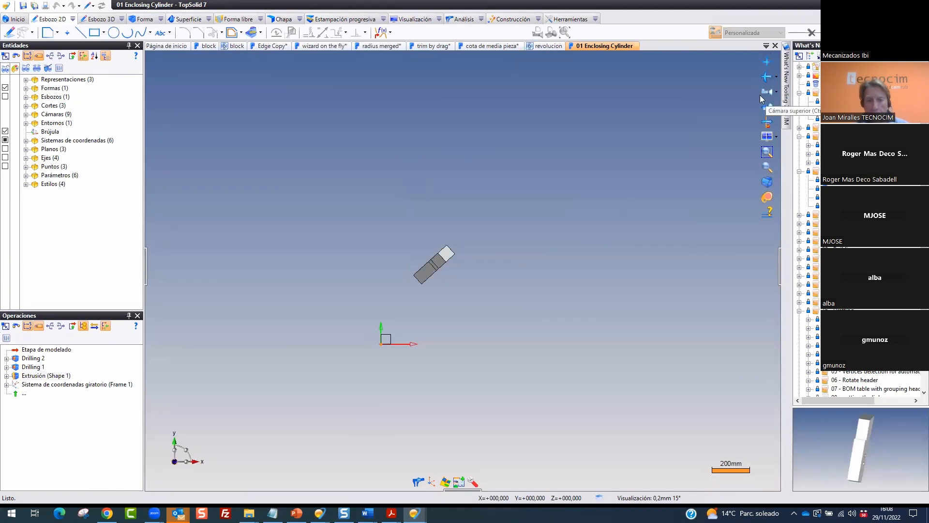
mouse_move(406, 319)
left_mouse_down()
mouse_move(394, 375)
mouse_move(341, 293)
mouse_move(421, 315)
left_mouse_up()
mouse_move(502, 242)
left_mouse_down()
mouse_move(473, 228)
mouse_move(495, 214)
left_mouse_up()
key("Escape")
scroll(430, 282, "up", 2)
scroll(431, 280, "up", 2)
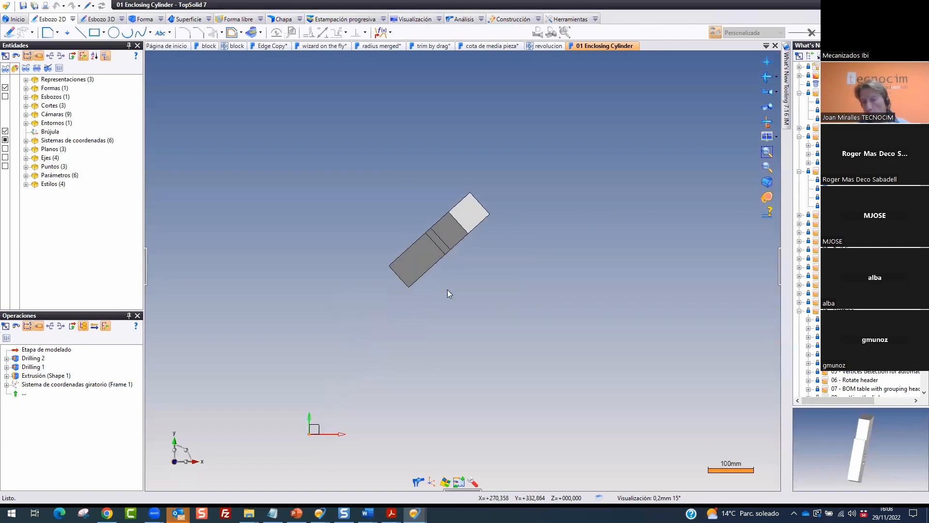
middle_click_drag(461, 297, 322, 451)
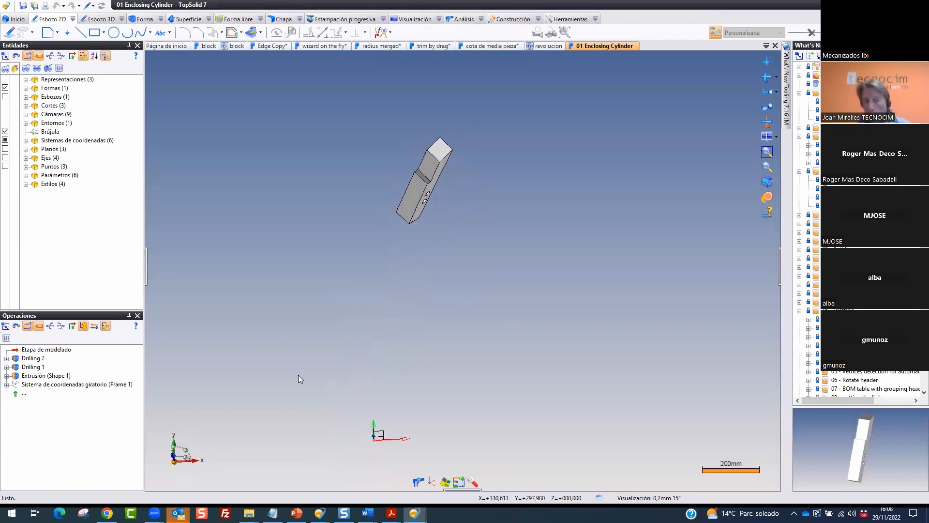
left_click(5, 141)
left_click(5, 140)
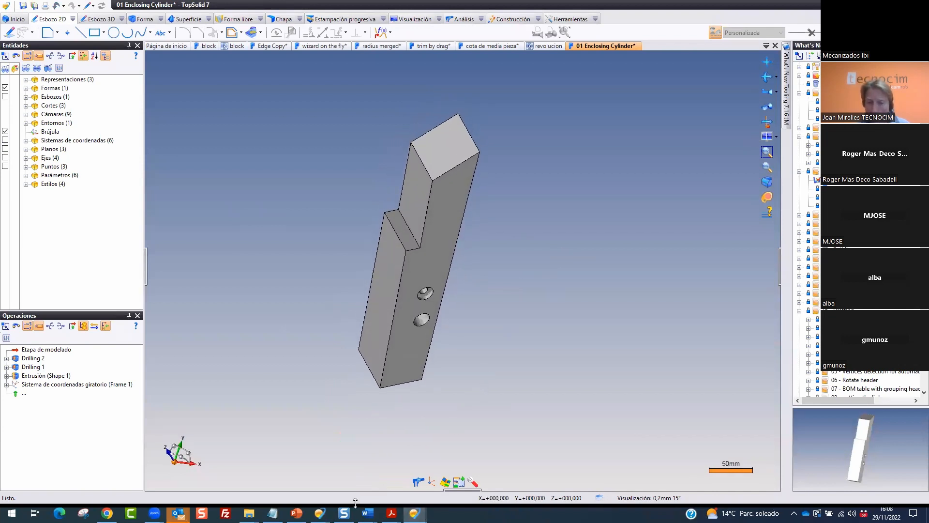
Switch to the TopSolid 7.15 session and open 01 Enclosing Cylinder from its recent documents
mouse_move(320, 513)
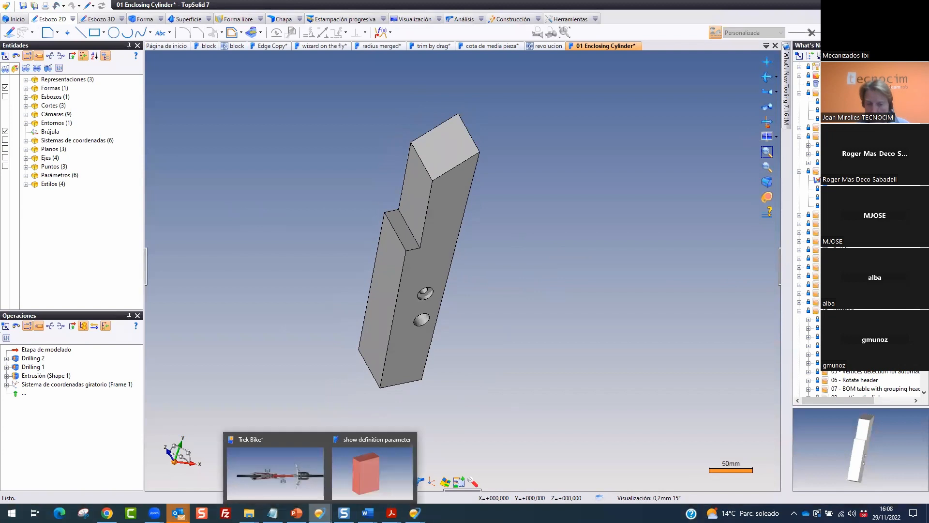
left_click(307, 472)
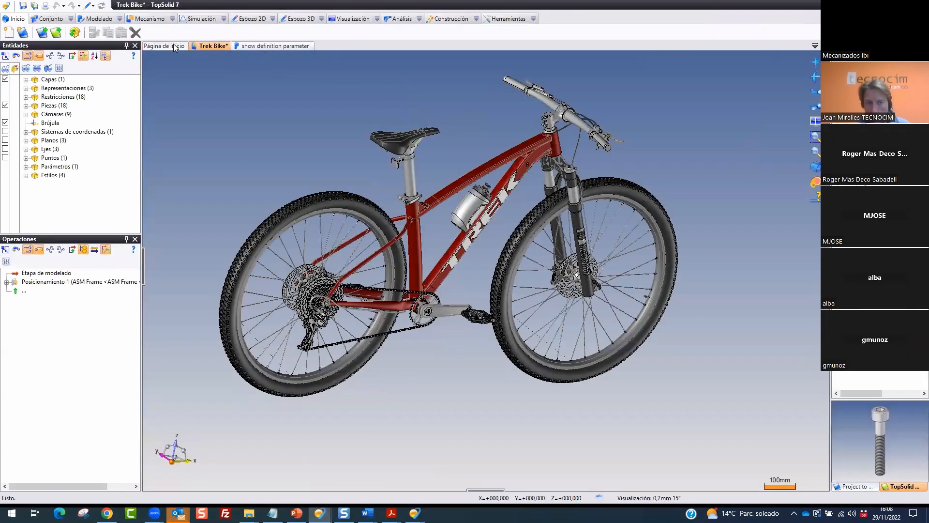
left_click(173, 45)
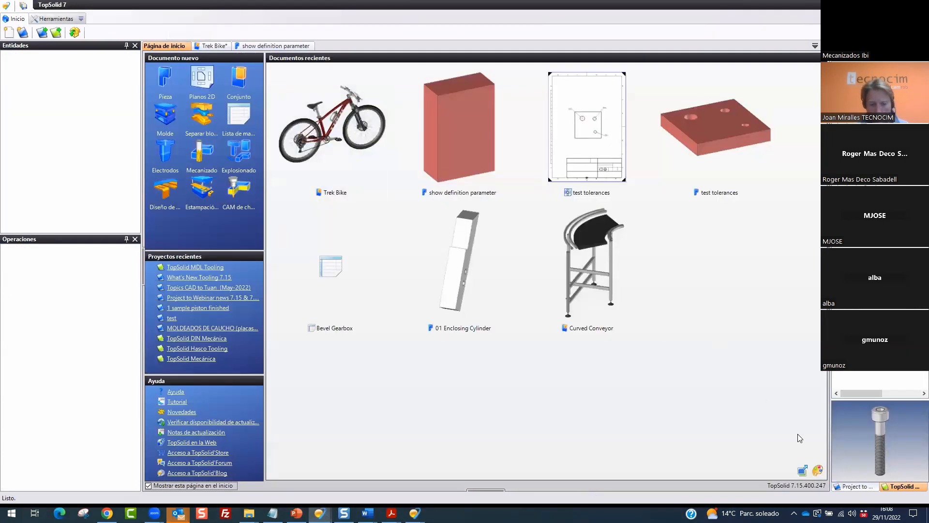
left_click_drag(804, 457, 781, 475)
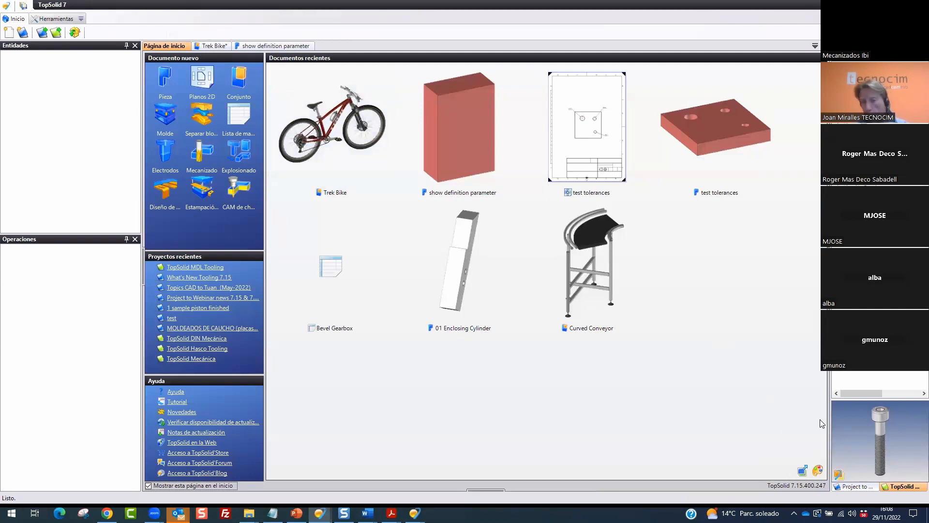
left_click(505, 280)
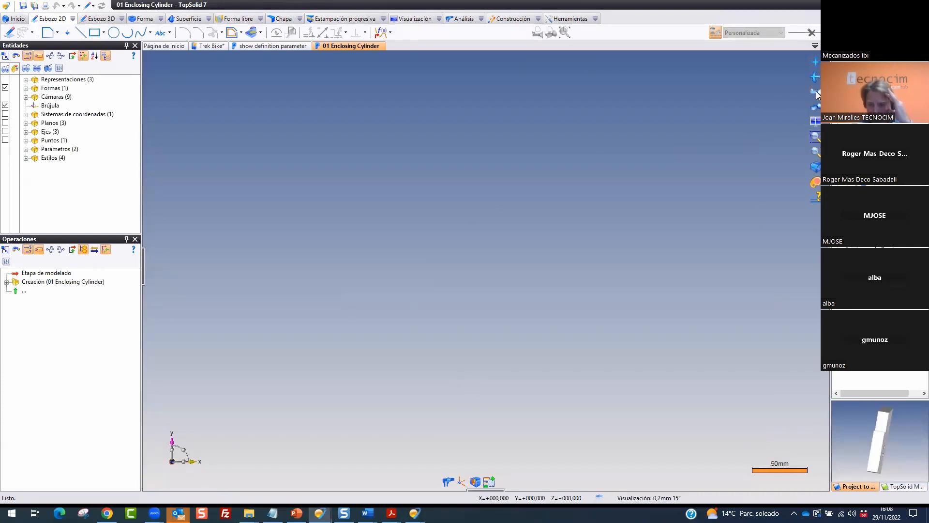
Show the coordinate systems and examine how the part lies relative to the absolute origin
left_click(816, 137)
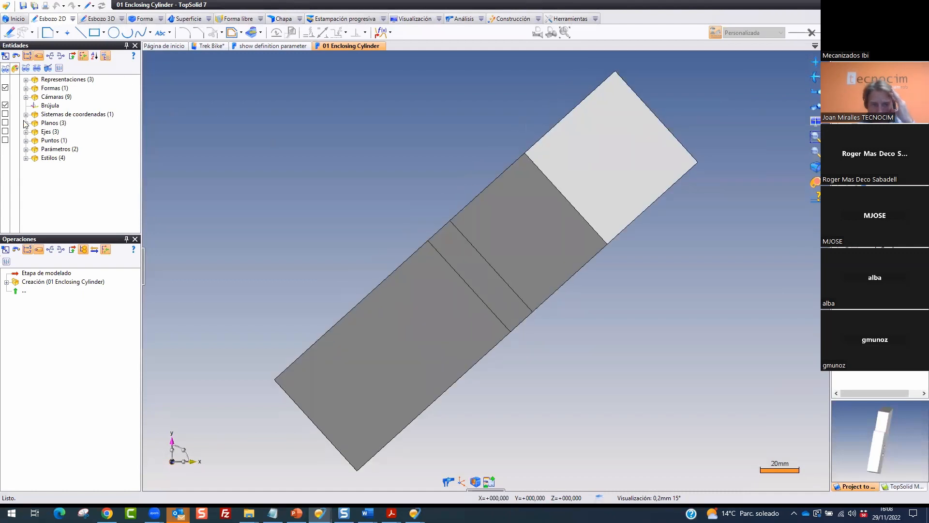
left_click(5, 114)
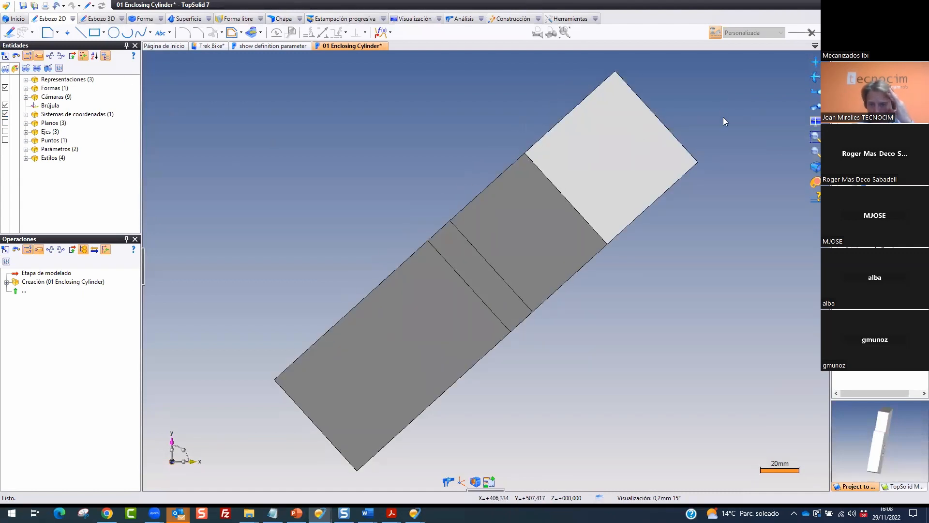
left_click(816, 138)
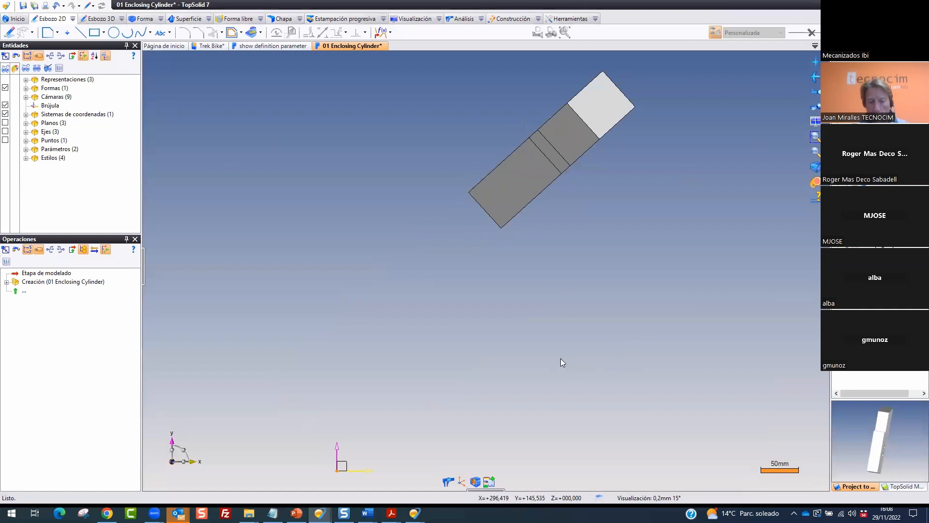
mouse_move(379, 438)
left_mouse_down()
mouse_move(433, 470)
mouse_move(420, 480)
mouse_move(356, 400)
left_mouse_up()
mouse_move(736, 48)
left_mouse_down()
mouse_move(527, 172)
mouse_move(739, 156)
left_mouse_up()
key("Escape")
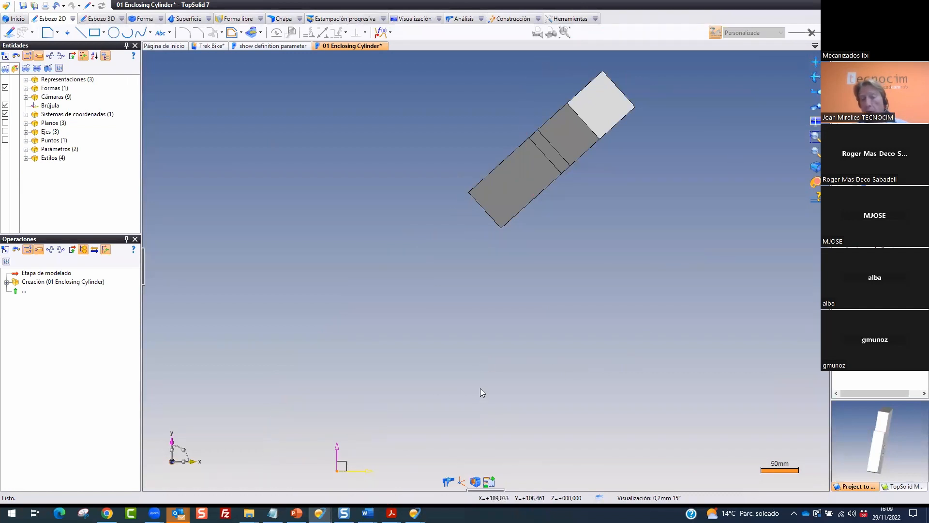
middle_click_drag(462, 353, 459, 363)
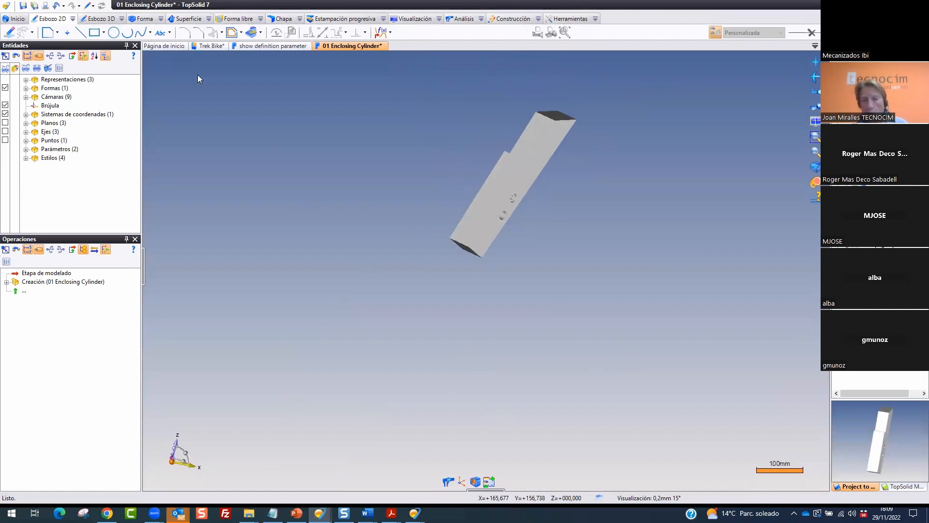
Start an enclosing block (Bloque de inclusión) with the orientation coordinate system option disabled
left_click(162, 20)
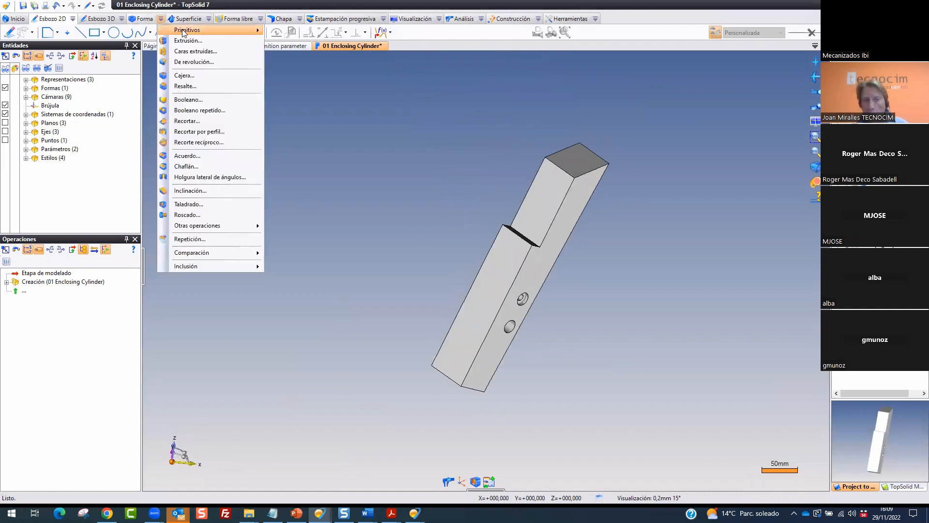
mouse_move(242, 30)
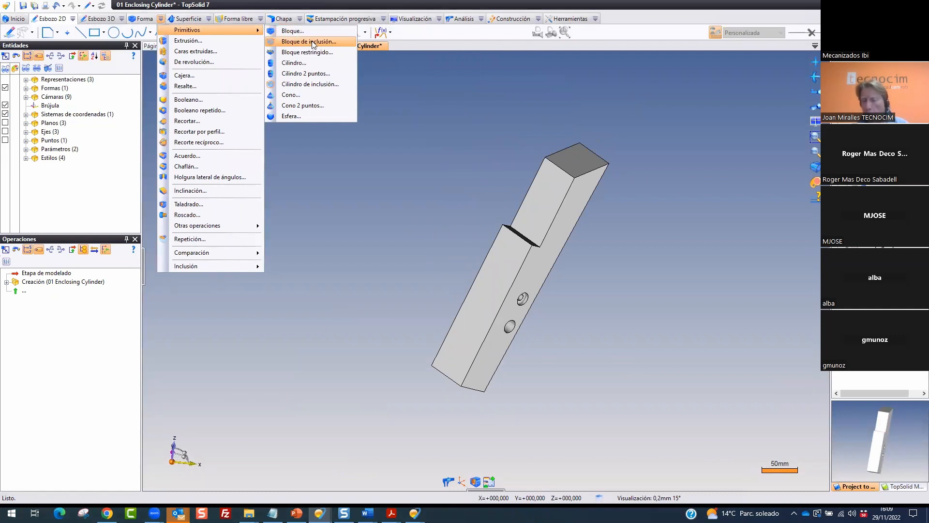
left_click(309, 41)
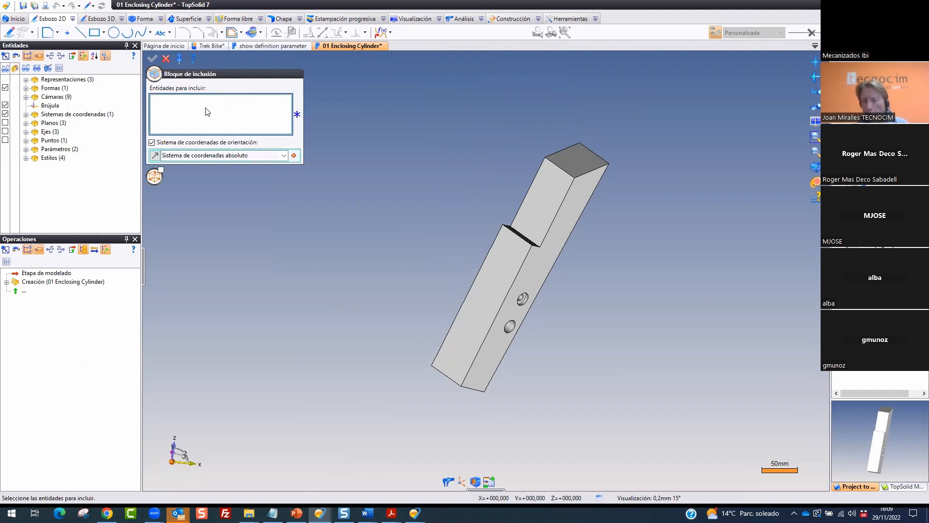
left_click(163, 144)
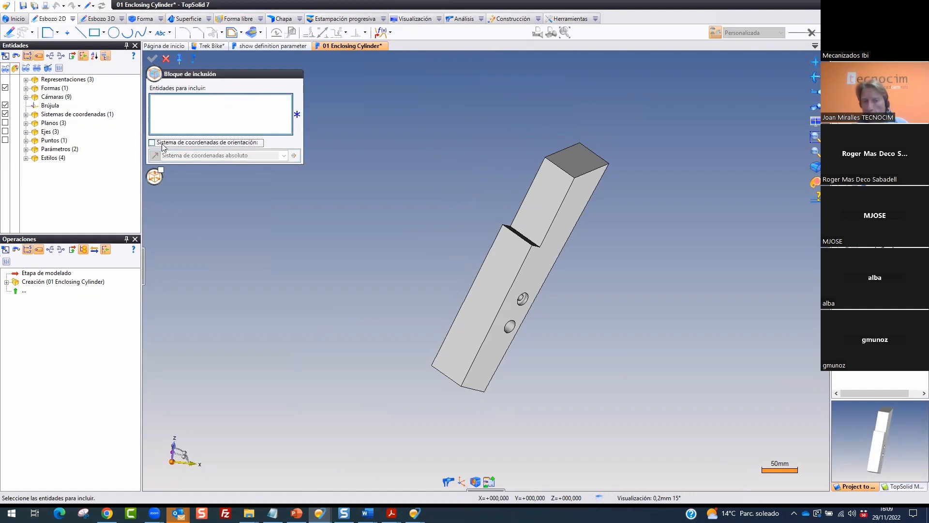
mouse_move(198, 142)
left_mouse_down()
mouse_move(140, 164)
mouse_move(189, 127)
left_mouse_up()
key("Escape")
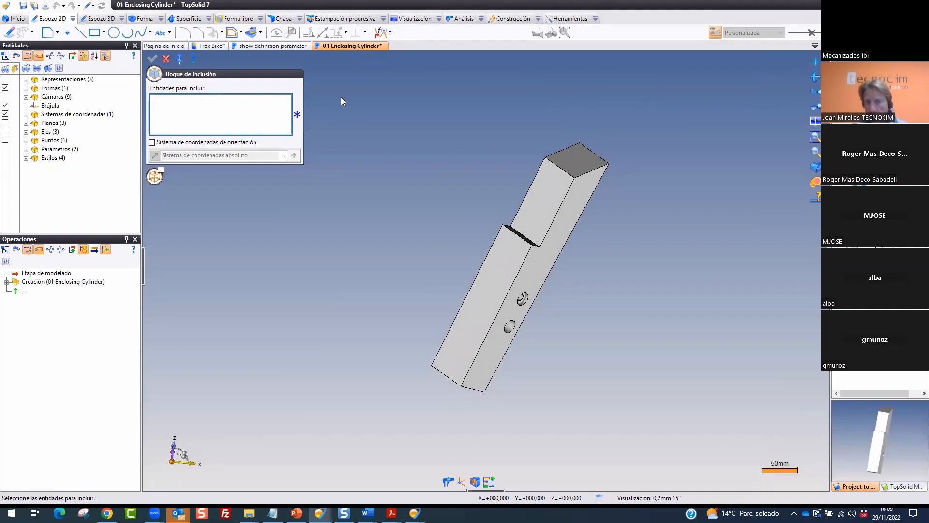
Include the stepped part in the enclosing block and set a single margin of 10 mm
left_click(584, 175)
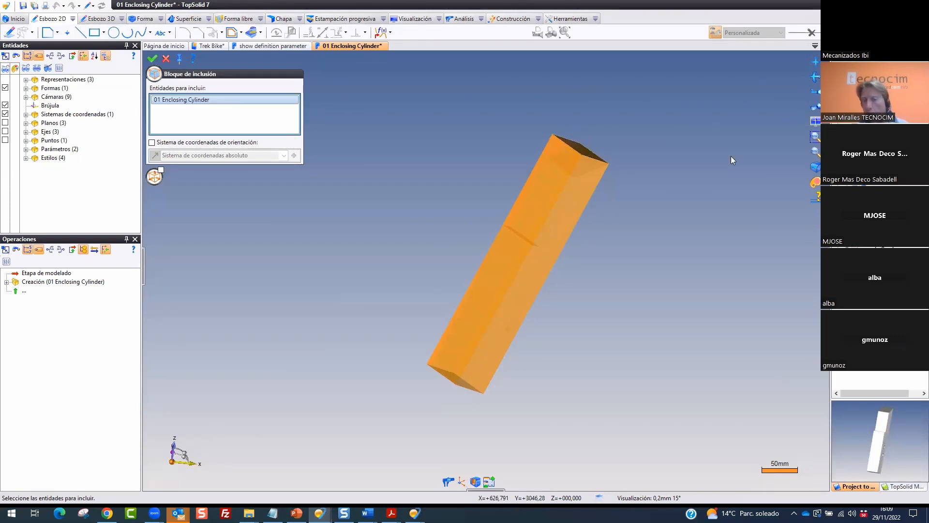
left_click(161, 171)
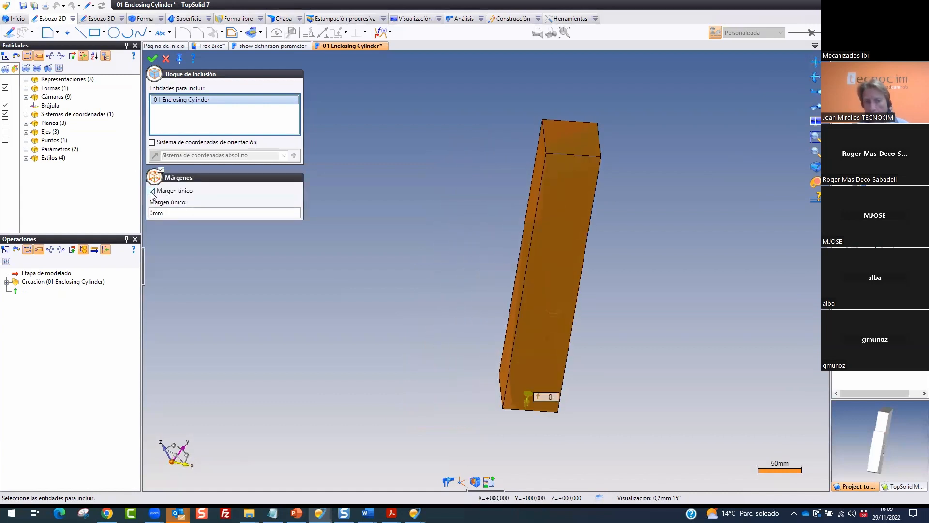
left_click(182, 217)
type("10")
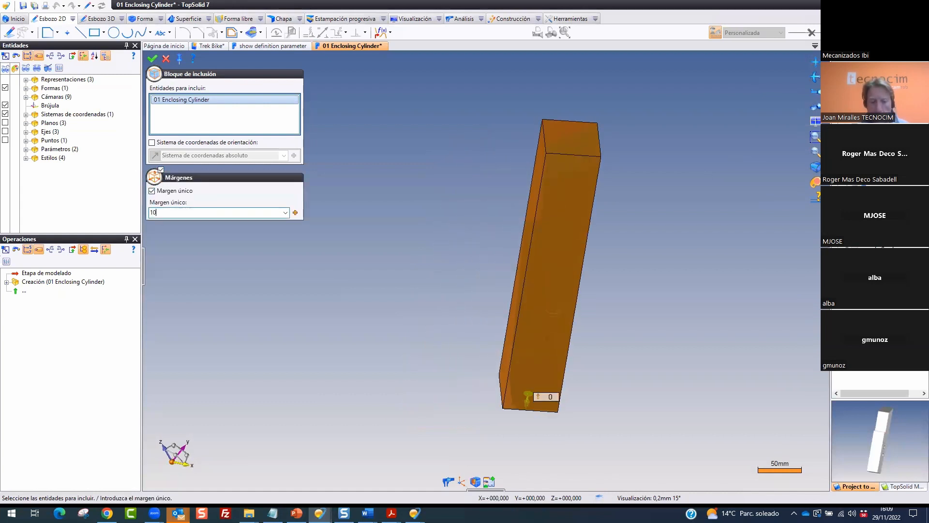
key("Return")
middle_click_drag(342, 213, 705, 222)
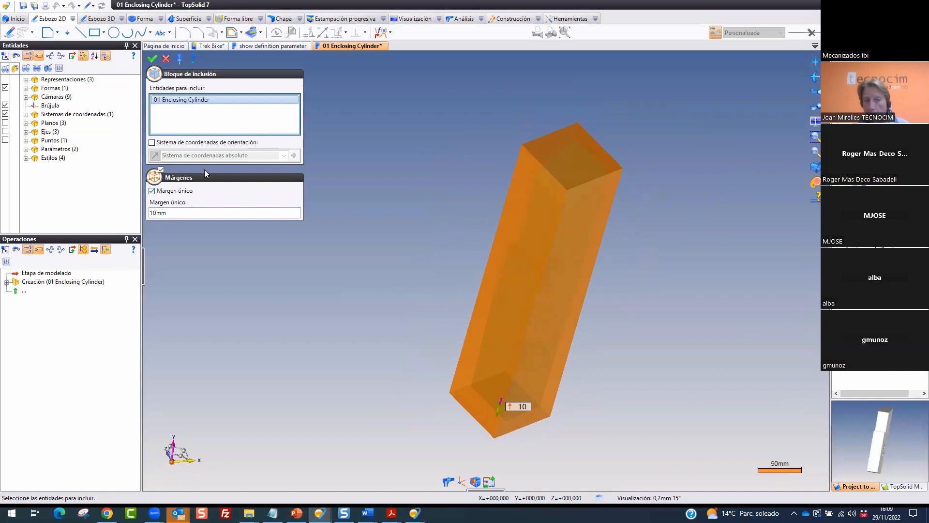
Orient the enclosing block to the absolute coordinate system, inspect its fit around the part, and cancel the command
left_click(152, 143)
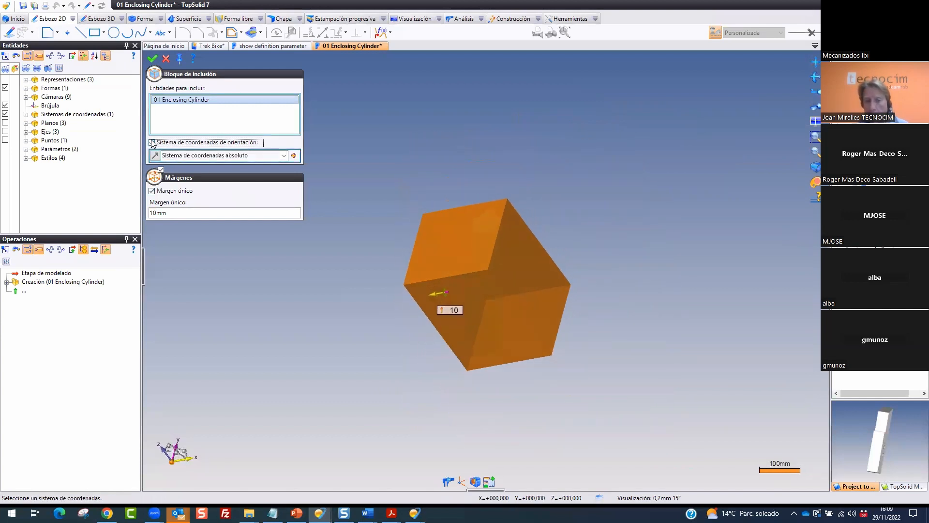
left_click(816, 93)
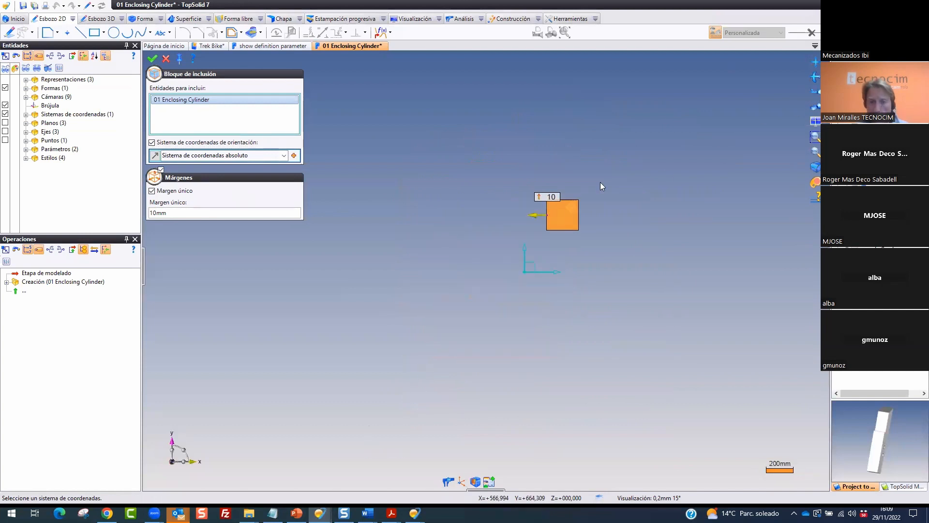
mouse_move(261, 146)
left_mouse_down()
mouse_move(124, 162)
mouse_move(222, 128)
left_mouse_up()
left_click_drag(400, 464, 309, 411)
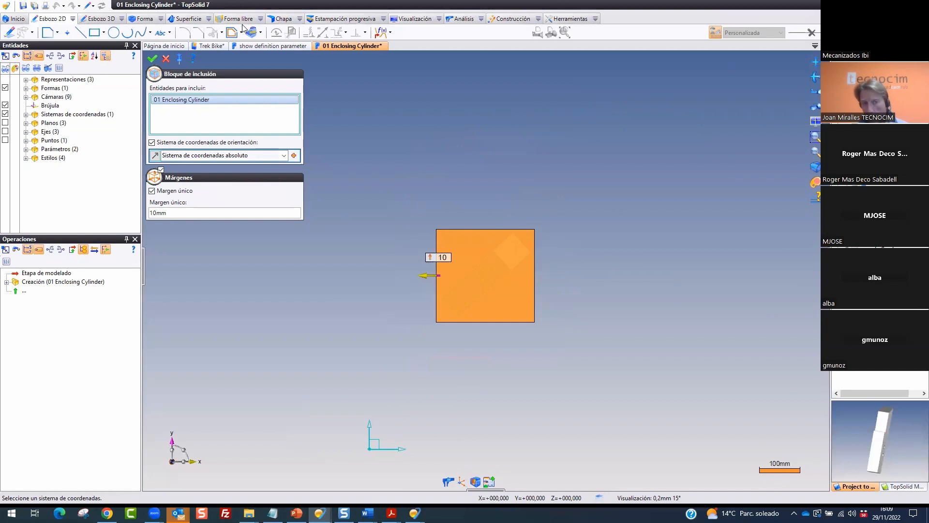
left_click(165, 58)
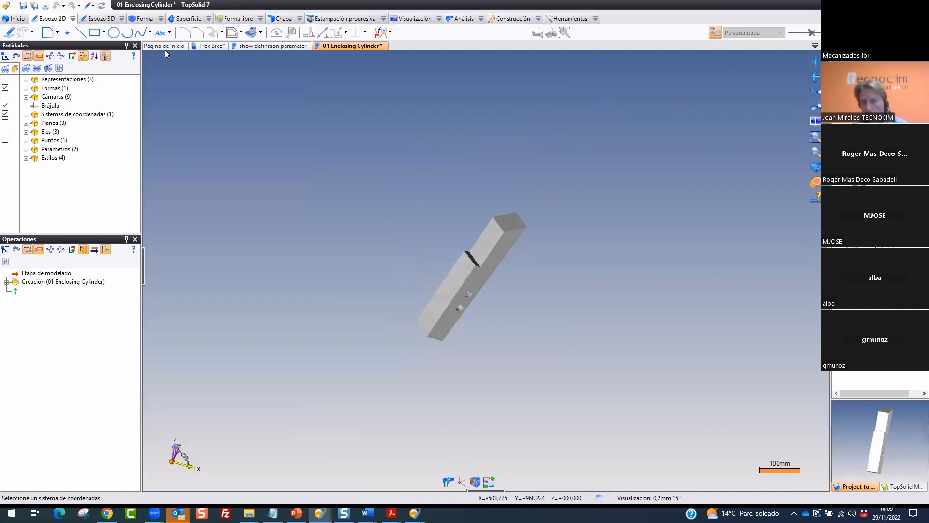
Start an enclosing cylinder (Cilindro de inclusión) in the 7.15 document and include the stepped part in it
left_click(160, 19)
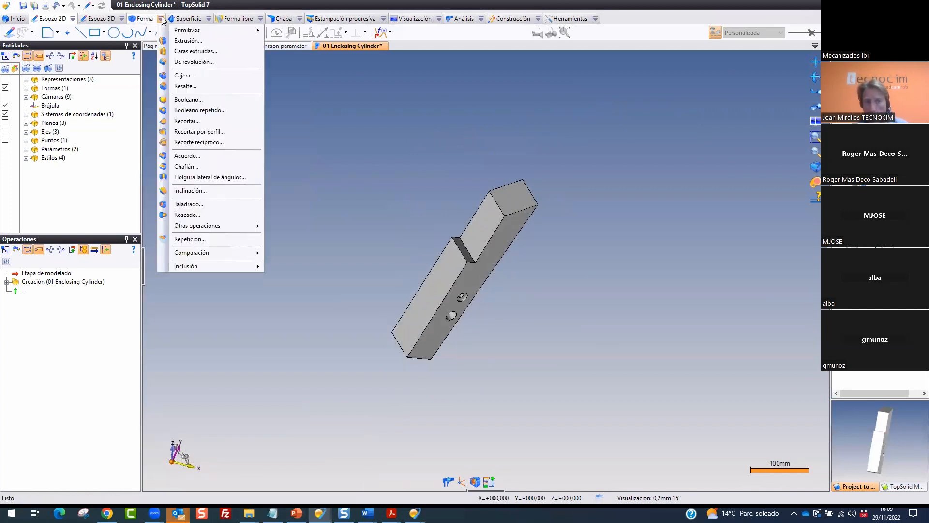
mouse_move(185, 32)
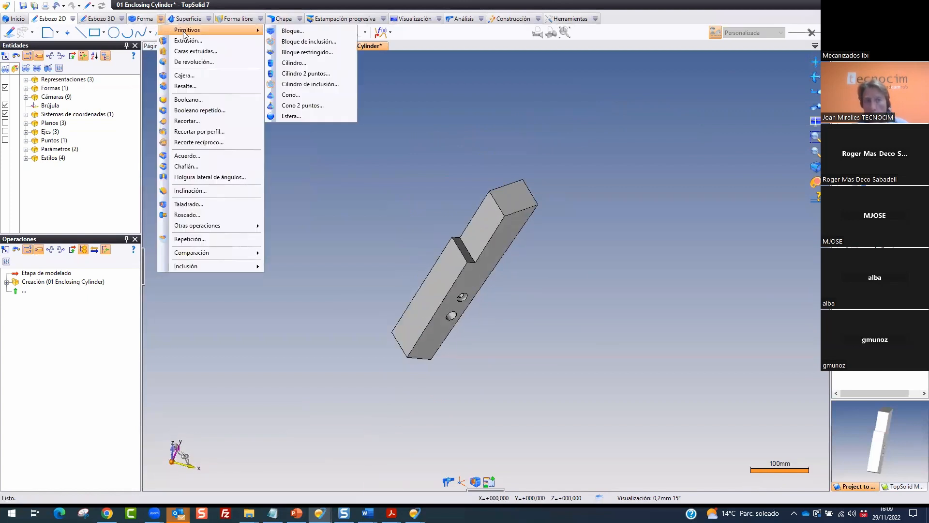
left_click(313, 86)
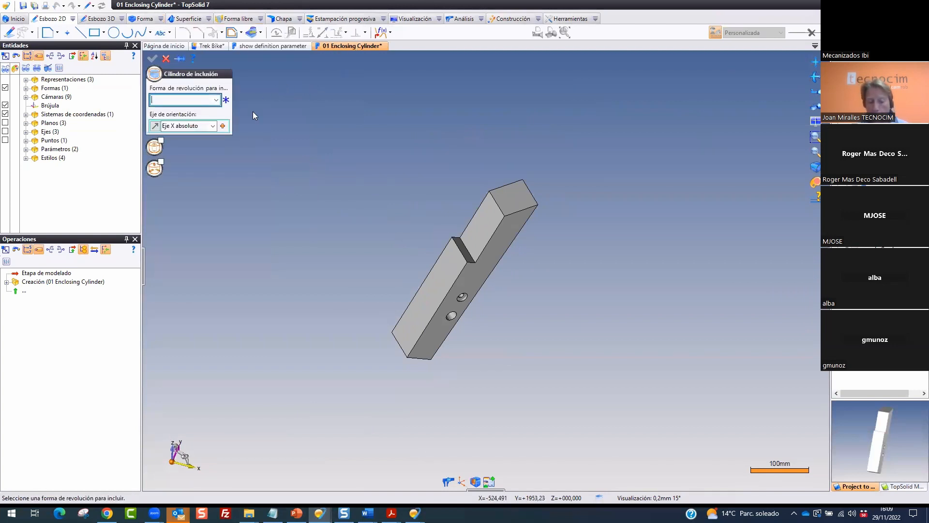
mouse_move(252, 129)
left_mouse_down()
mouse_move(314, 122)
mouse_move(247, 90)
left_mouse_up()
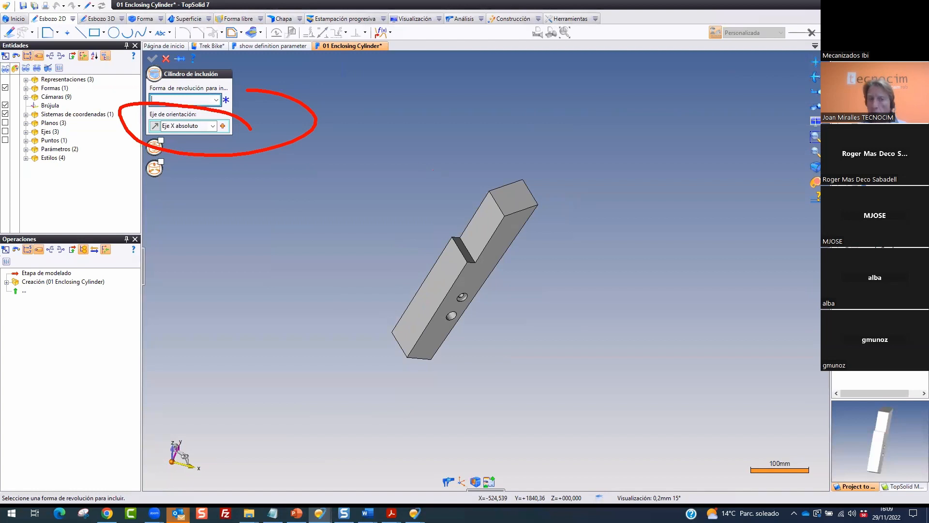
key("Escape")
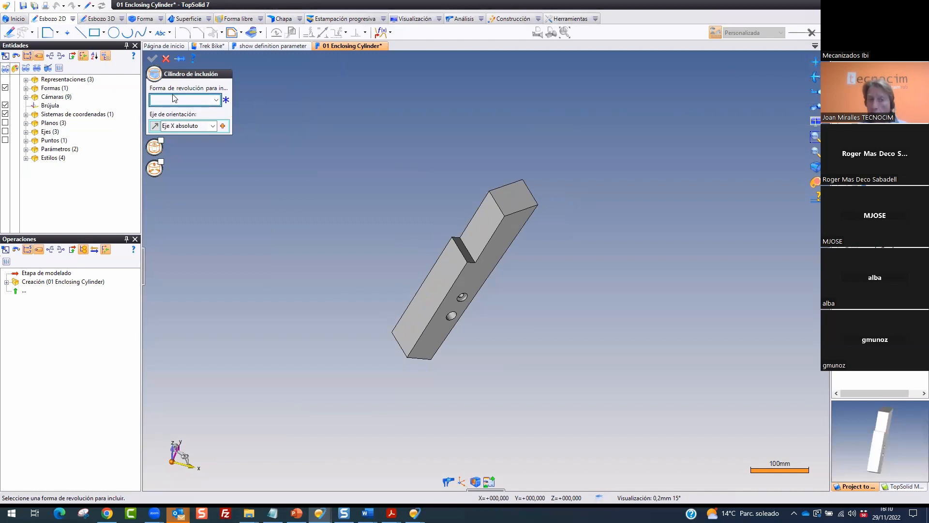
left_click(524, 202)
Try the absolute Y axis and the absolute Z axis as the enclosing cylinder's orientation axis
left_click(213, 126)
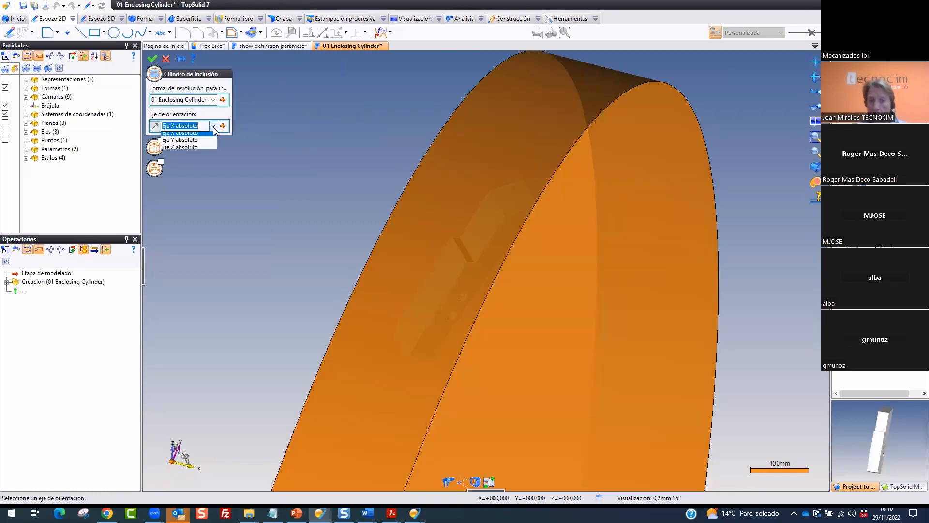
left_click(196, 143)
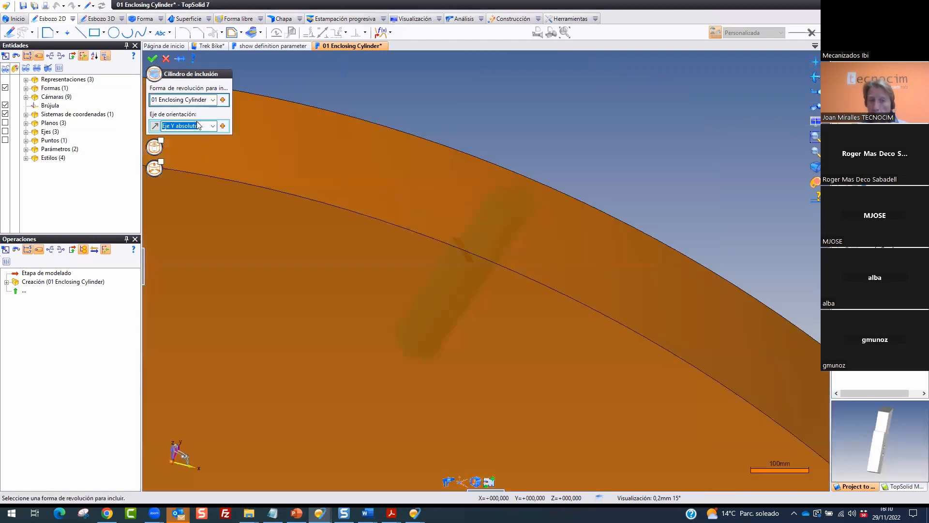
left_click(213, 126)
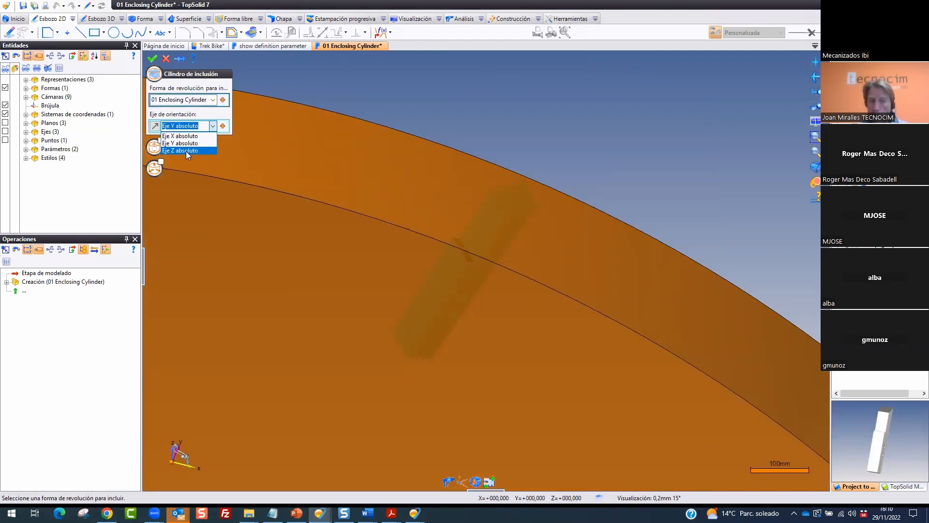
left_click(185, 151)
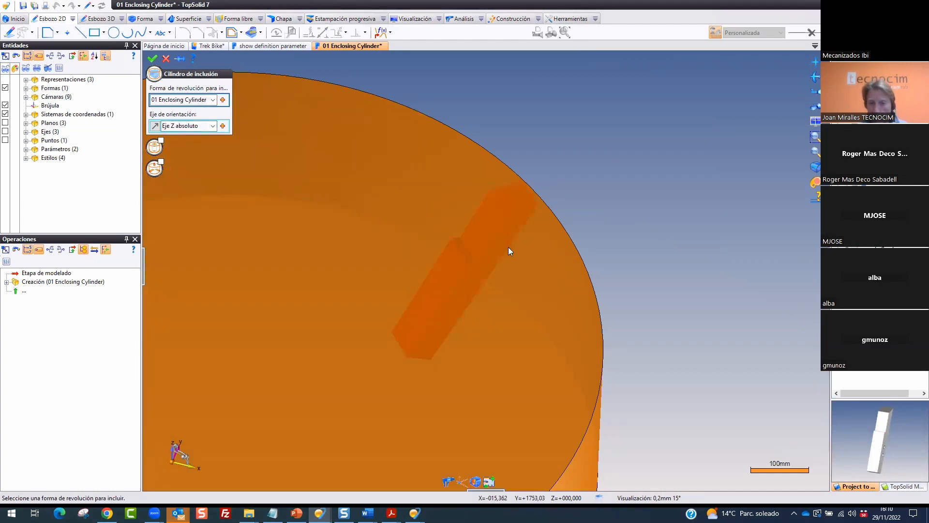
Orient the enclosing cylinder along the part's own lengthwise direction and create it
left_click(186, 126)
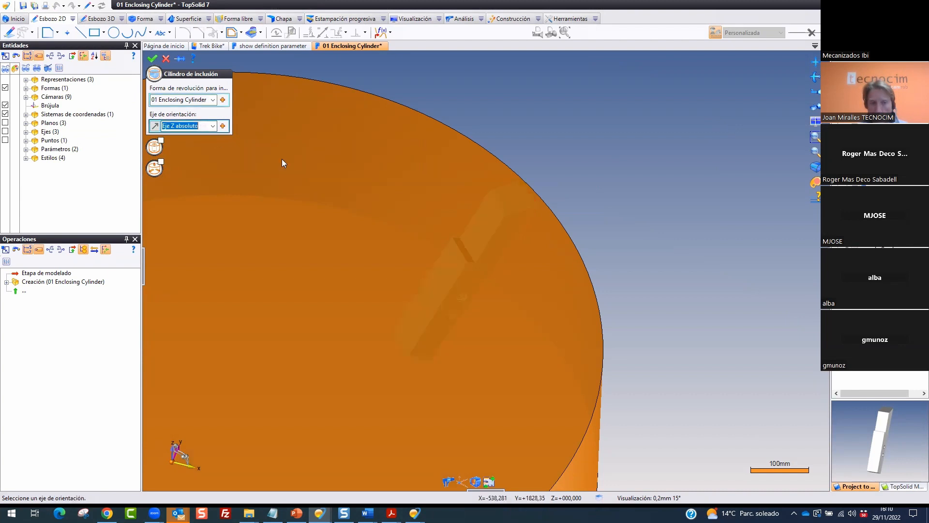
left_click(508, 252)
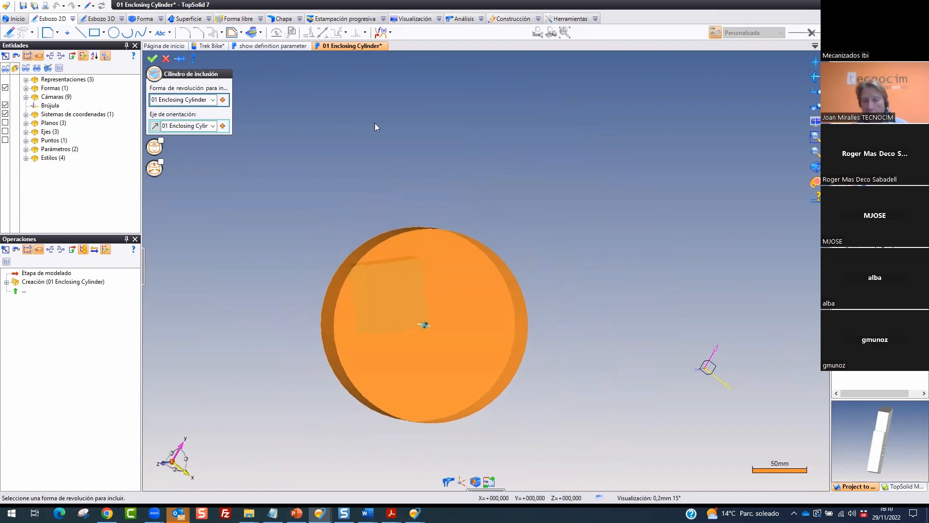
left_click(152, 58)
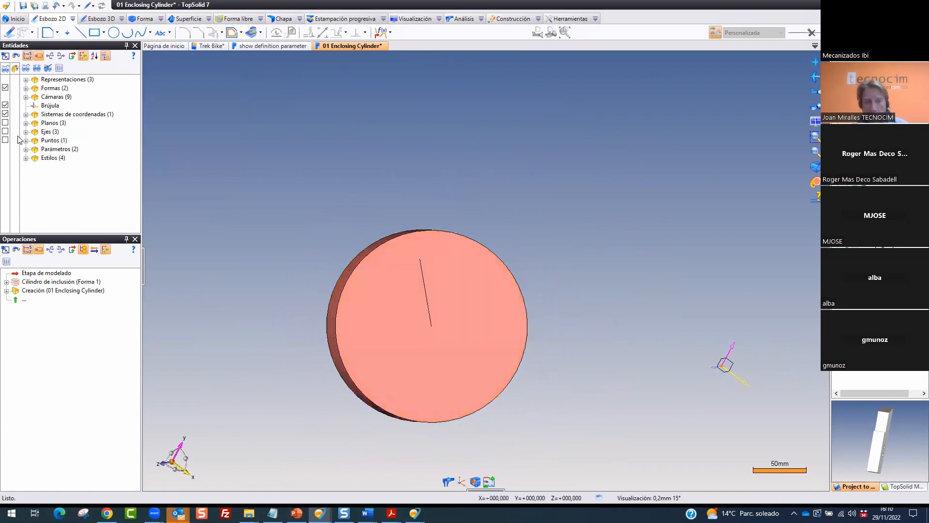
Set the enclosing cylinder's transparency to 80% and inspect how the part sits inside it
left_click(26, 88)
left_click(15, 96)
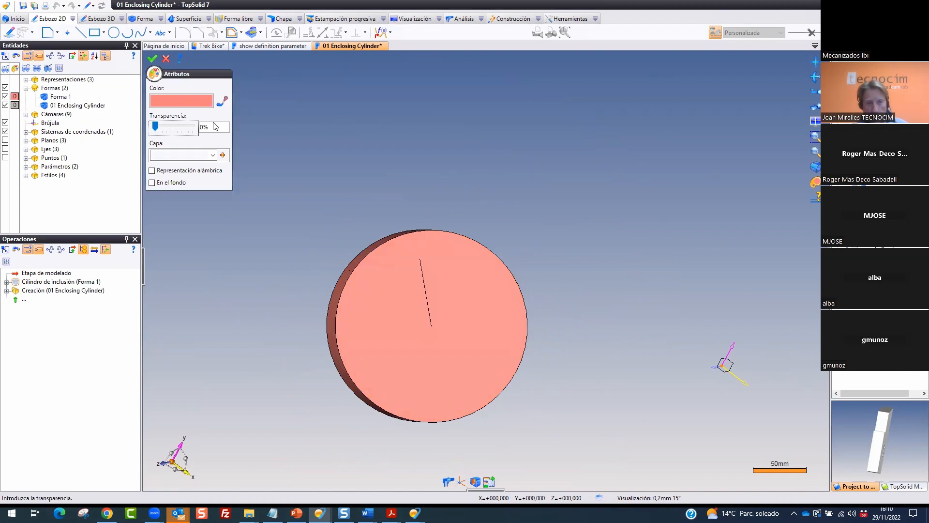
left_click_drag(156, 127, 186, 127)
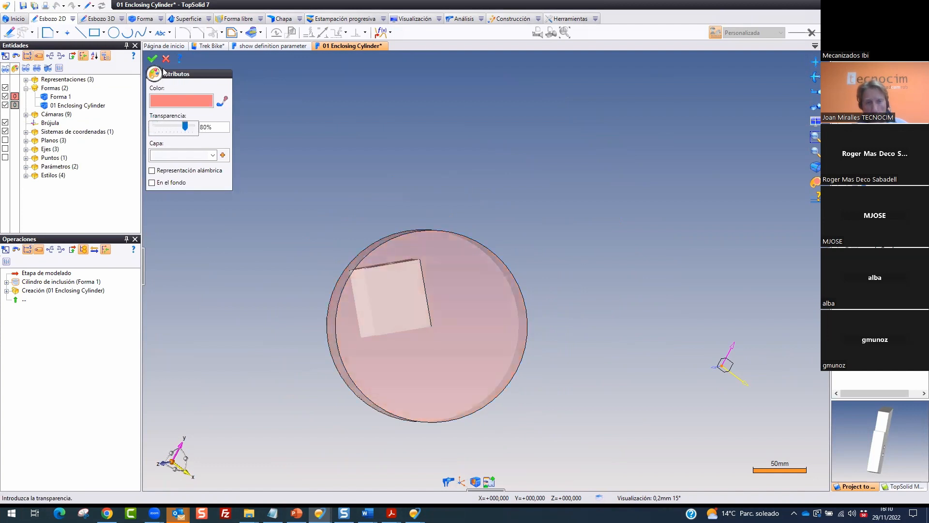
left_click(153, 59)
middle_click_drag(641, 155, 615, 216)
left_click(486, 269)
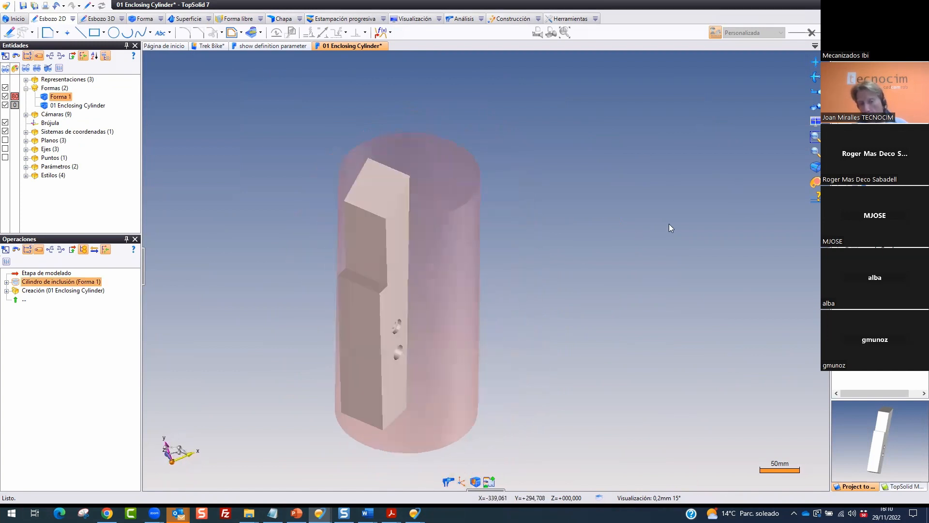
Switch to the 01 Enclosing Cylinder document in the TopSolid 7.16 session and start an enclosing cylinder
mouse_move(414, 514)
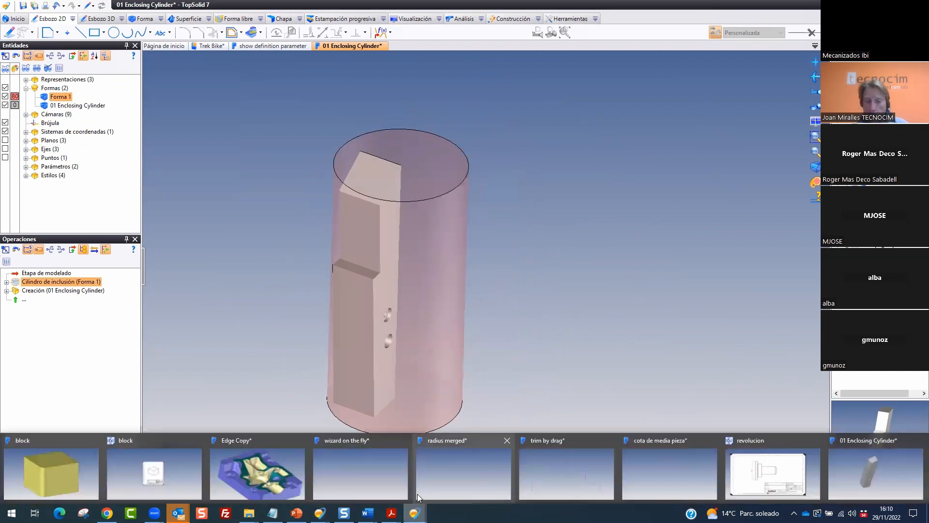
left_click(869, 485)
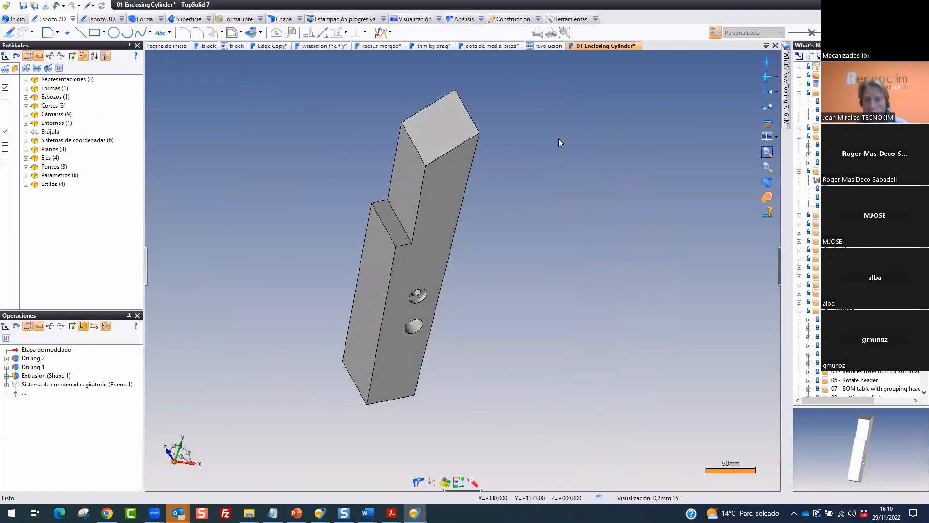
left_click(146, 19)
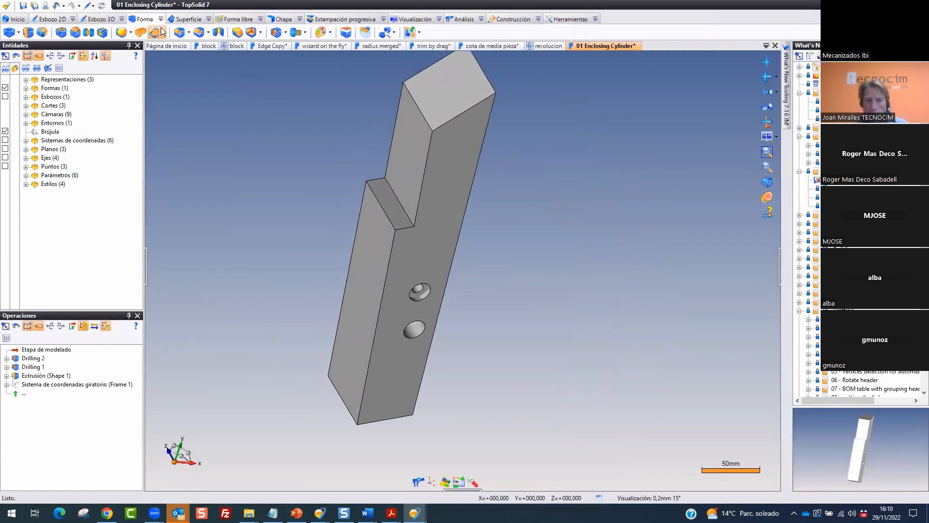
left_click(161, 18)
mouse_move(208, 30)
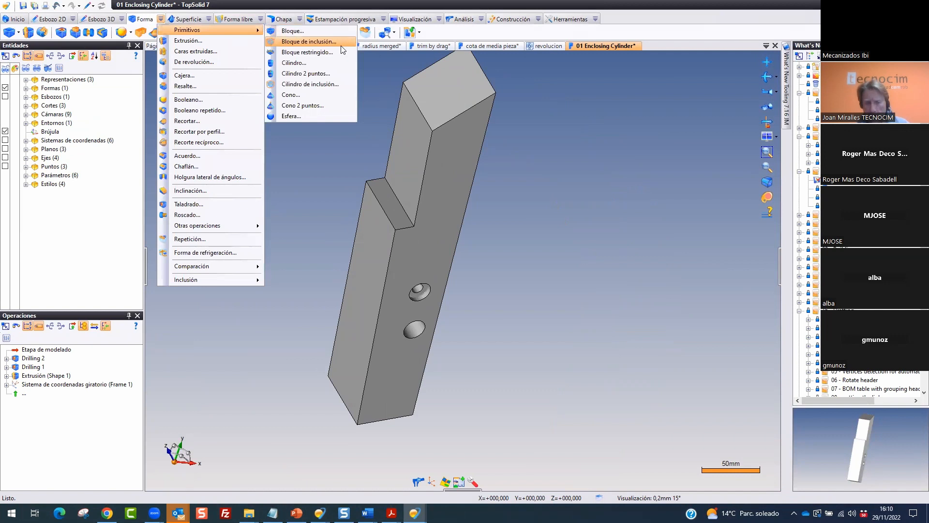
left_click(318, 85)
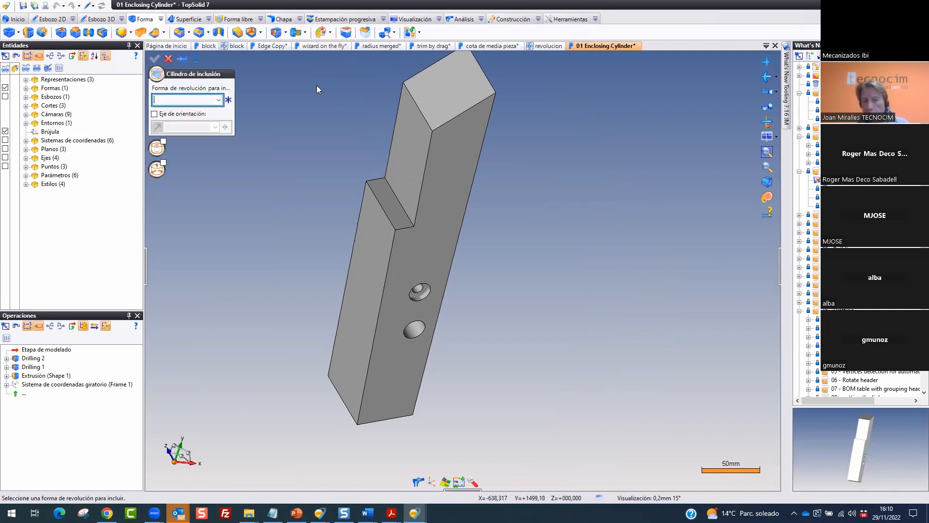
Include the stepped part in the enclosing cylinder without an orientation axis or margins and create the cylinder
left_click(449, 133)
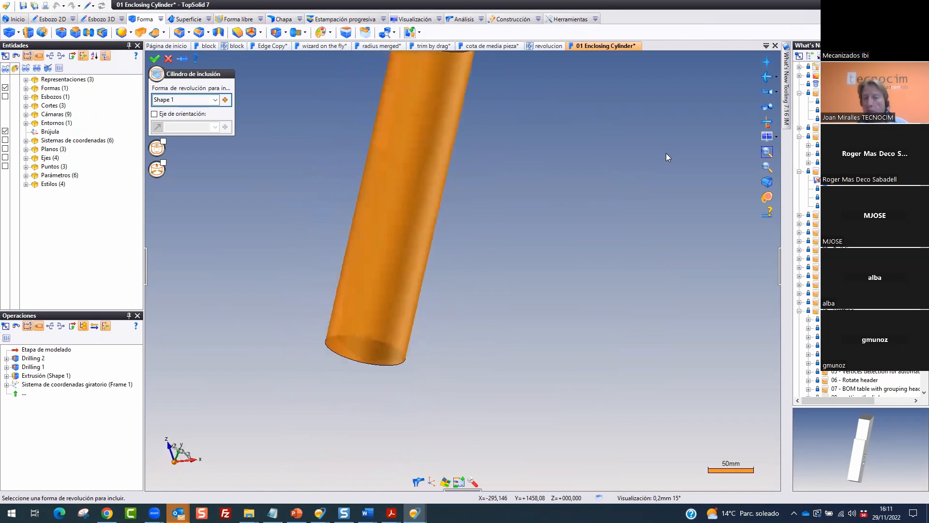
left_click(163, 142)
left_click(163, 141)
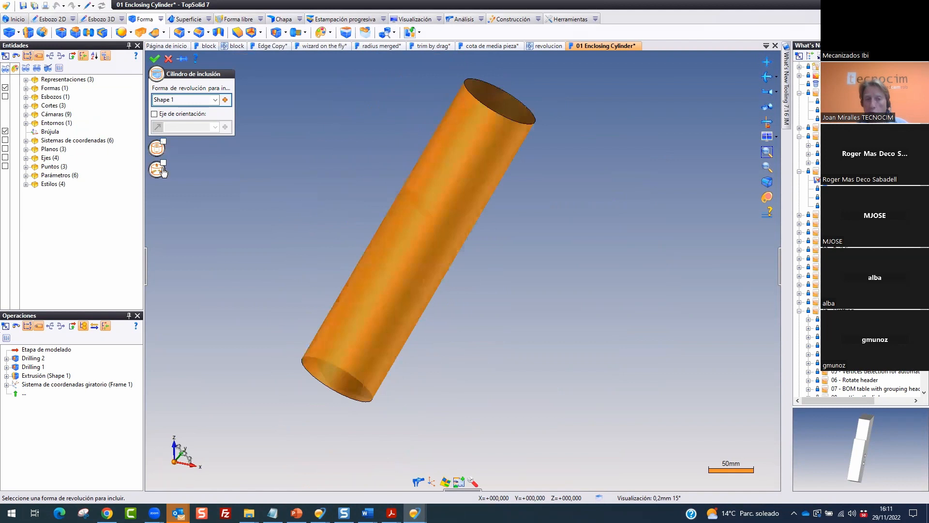
left_click(163, 162)
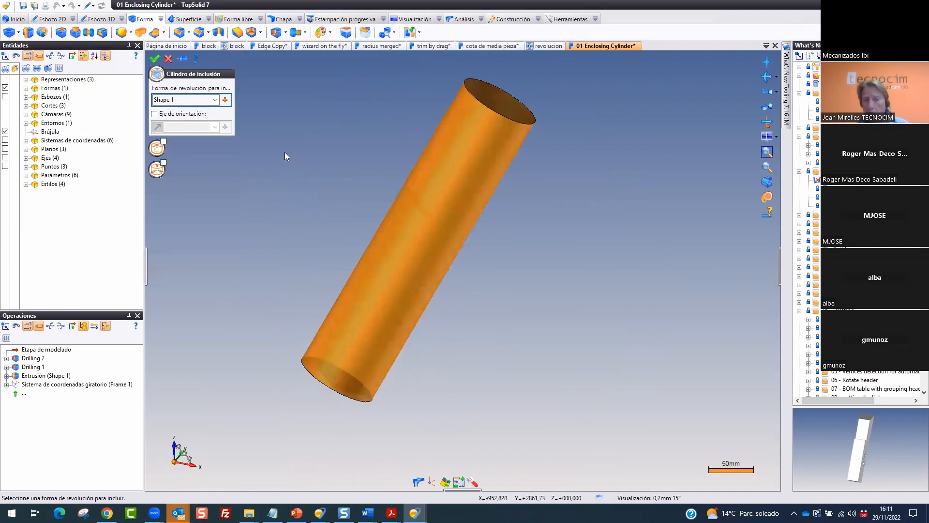
left_click(155, 59)
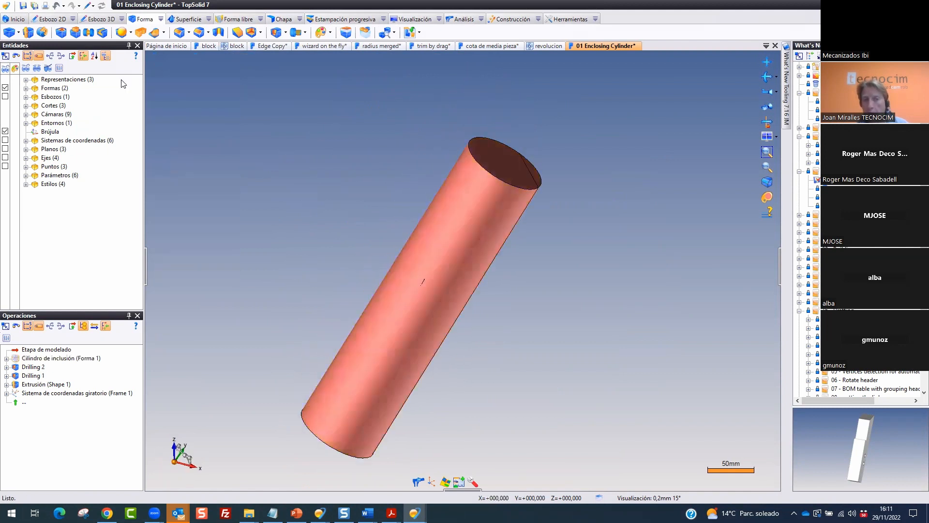
Set the new enclosing cylinder's transparency to 30%
left_click(26, 88)
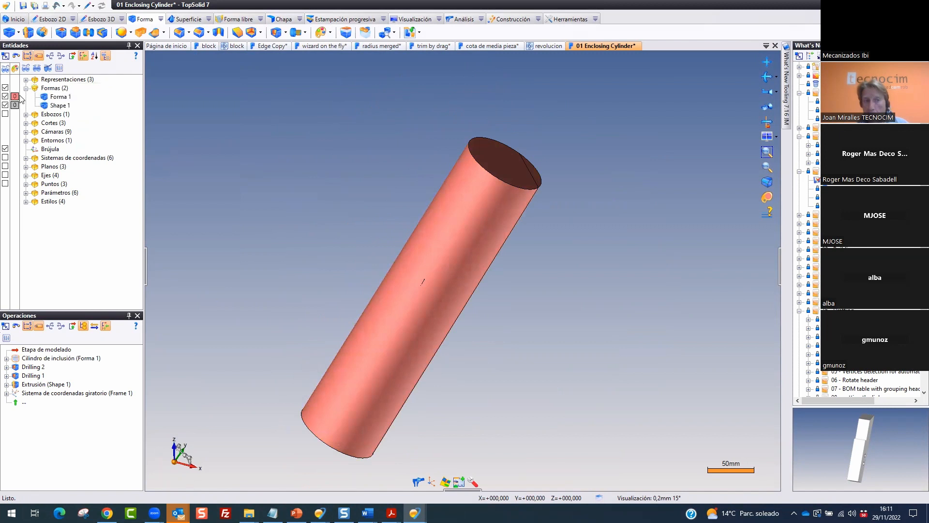
left_click(15, 95)
left_click_drag(157, 127, 168, 126)
left_click(155, 59)
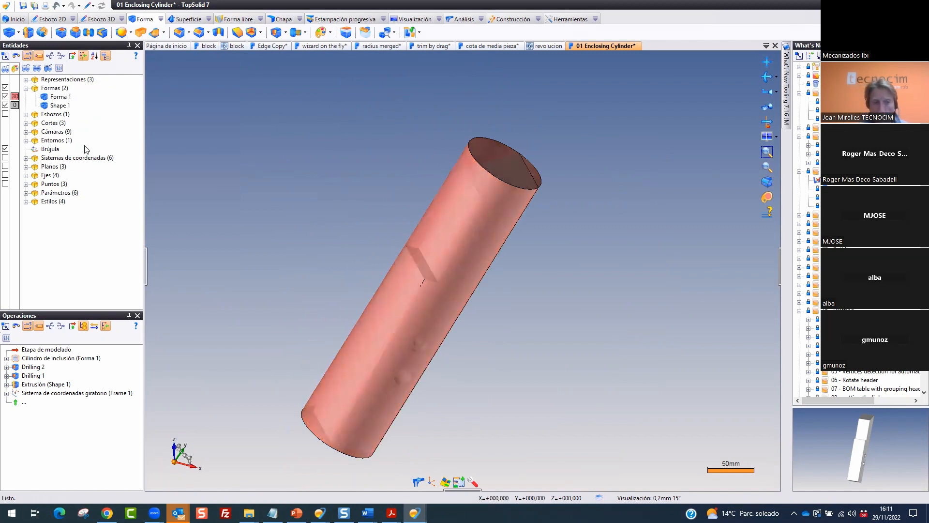
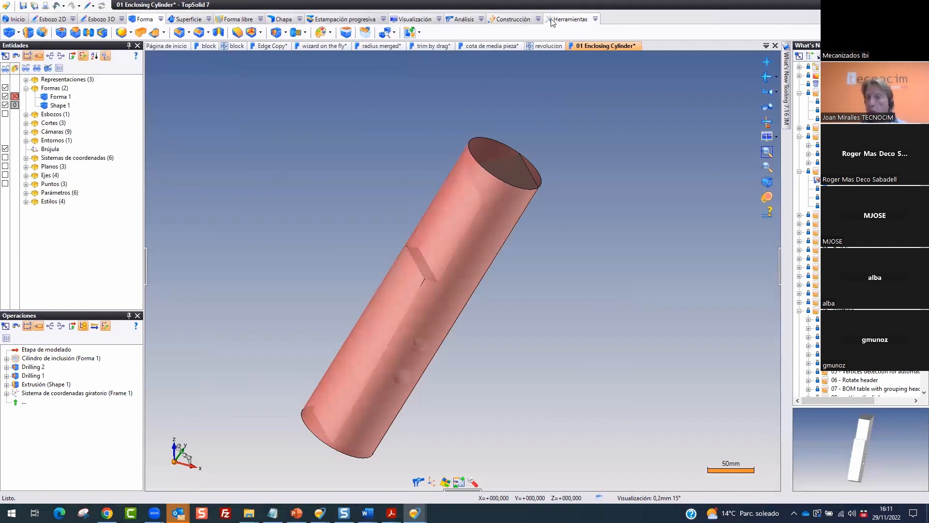
Look up the enclosing block and enclosing cylinder commands among the part tools (Herramientas)
left_click(596, 19)
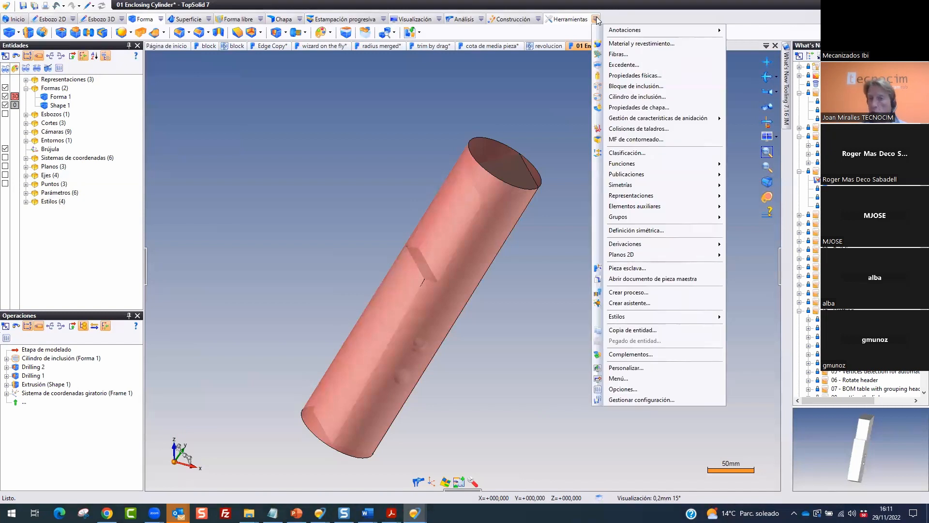
left_click_drag(588, 82, 694, 104)
left_click_drag(544, 7, 616, 35)
mouse_move(536, 91)
left_mouse_down()
mouse_move(570, 88)
mouse_move(587, 99)
left_mouse_up()
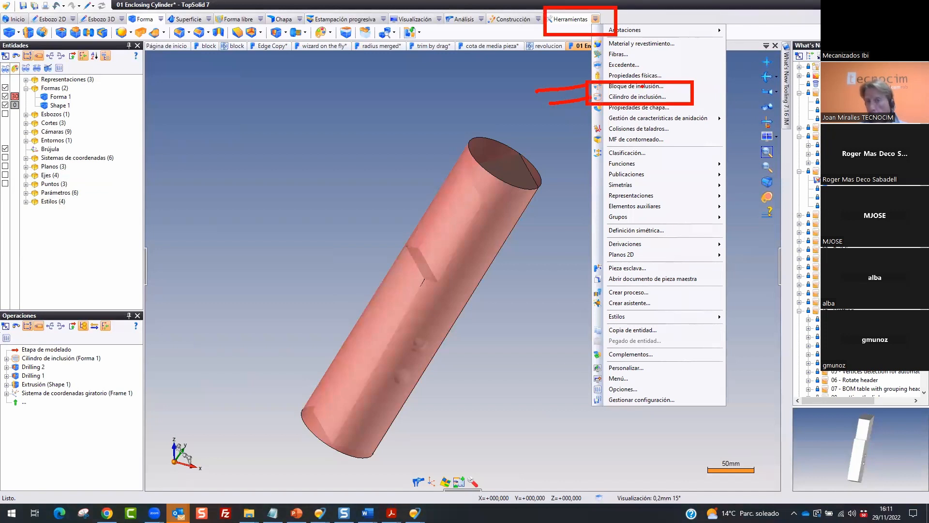
key("Escape")
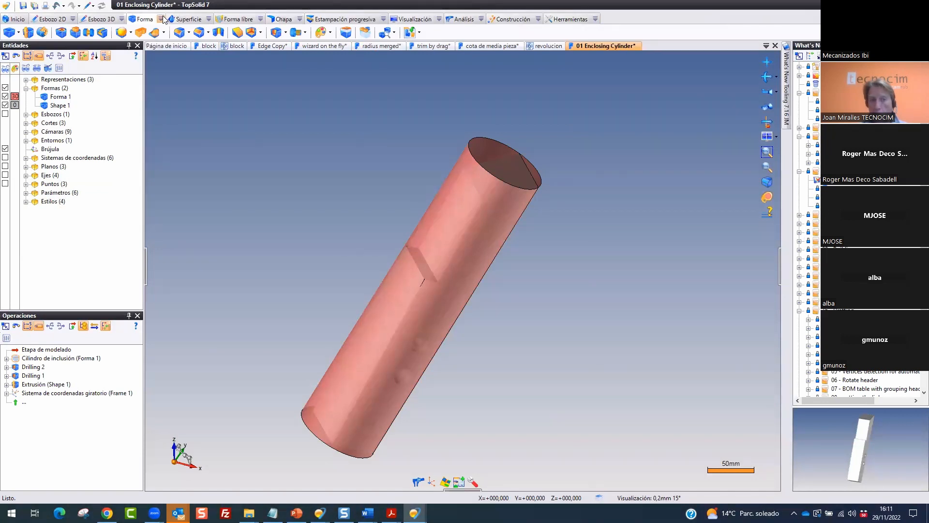
Look up the enclosing block and enclosing cylinder among the shape primitives and compare them with the created shape and operation
left_click(162, 20)
mouse_move(178, 30)
key("ctrl+2")
left_click_drag(263, 34, 350, 49, "ctrl")
left_click_drag(257, 78, 361, 90, "ctrl")
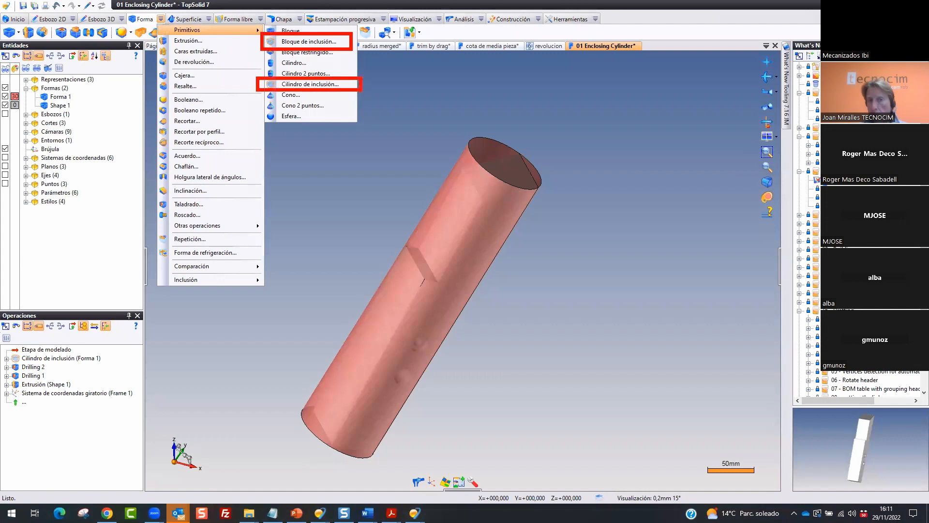
left_click_drag(128, 19, 159, 4)
mouse_move(63, 77)
left_mouse_down()
mouse_move(22, 87)
mouse_move(46, 57)
left_mouse_up()
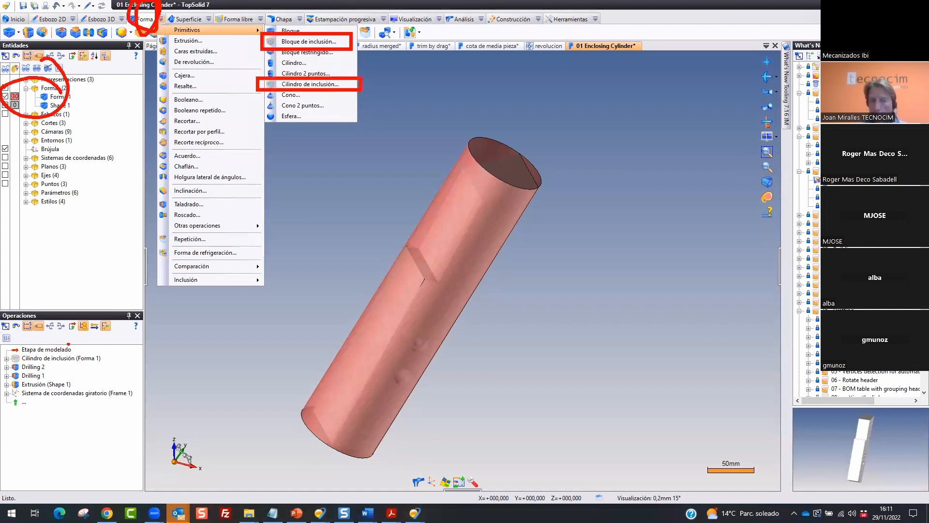
left_click_drag(92, 339, 29, 336)
key("Escape")
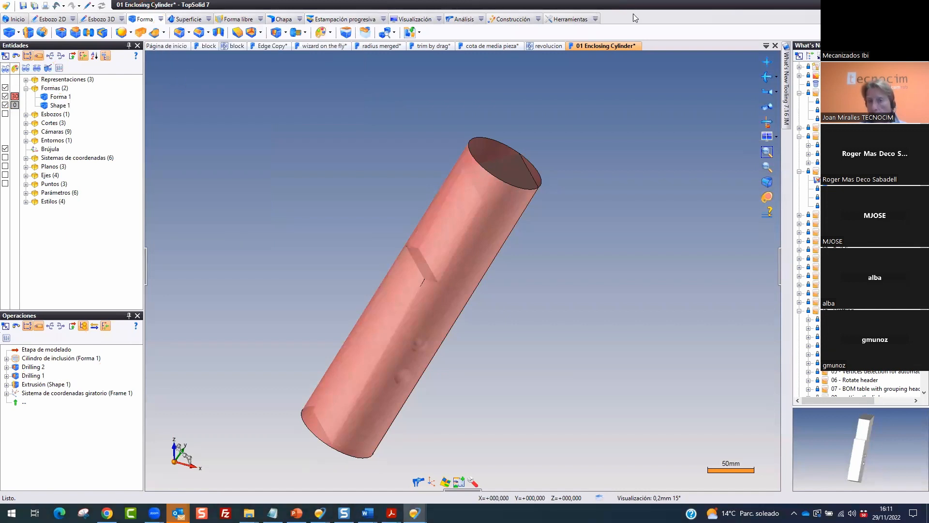
Manage the part's enclosing block with the part-level tool, compare the Alineado option, and confirm it with Mínimo
left_click(595, 19)
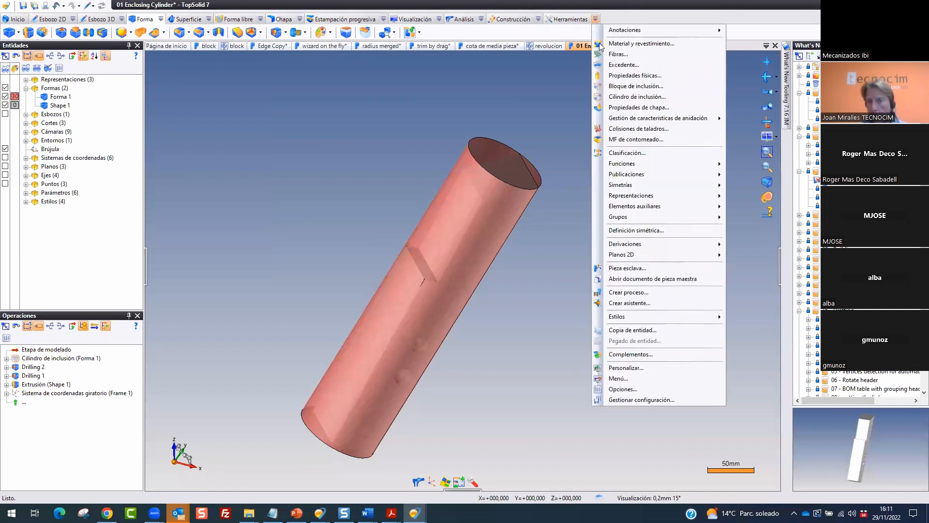
left_click(633, 97)
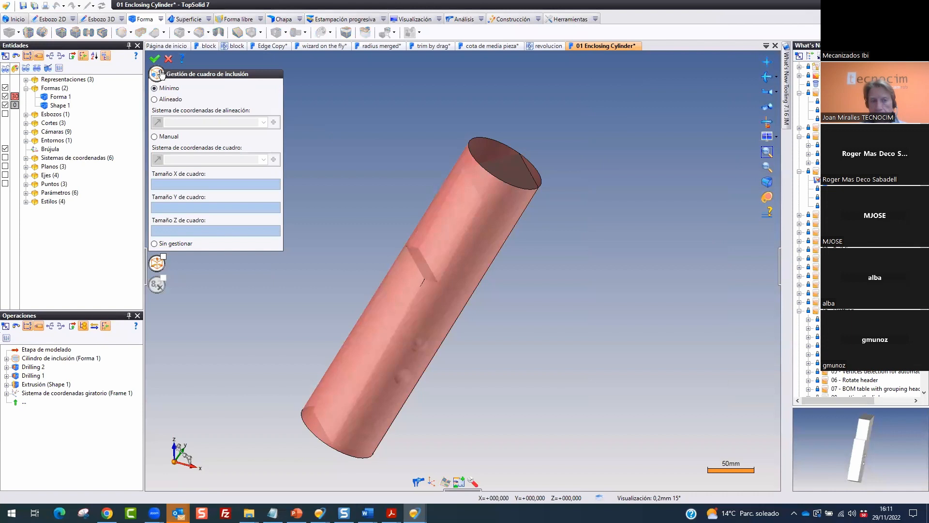
left_click(155, 99)
left_click(155, 88)
left_click(155, 59)
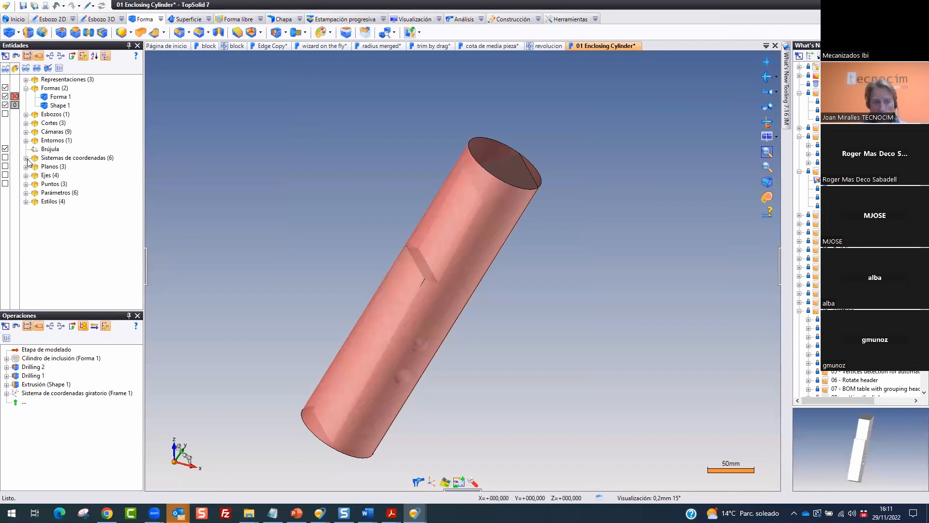
Look through the part's parameters and the Acero material properties for the enclosing block data
left_click(26, 193)
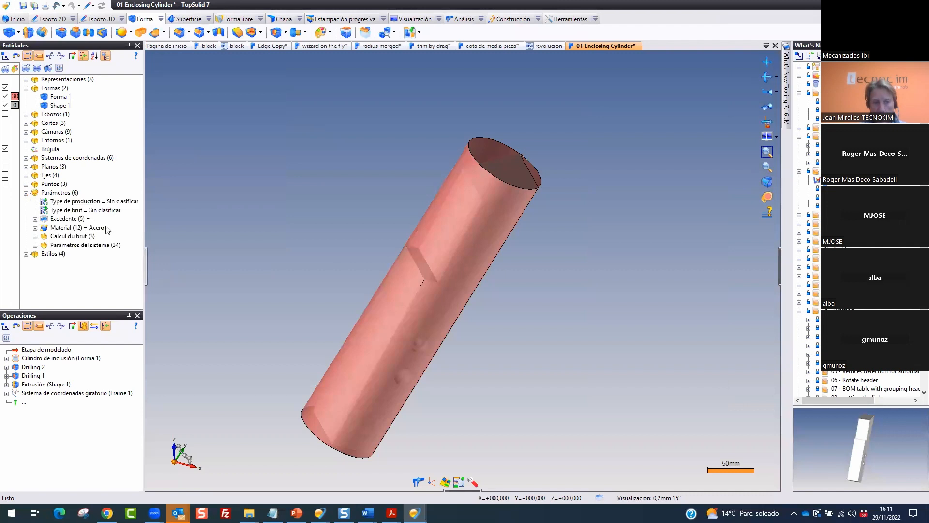
left_click(34, 227)
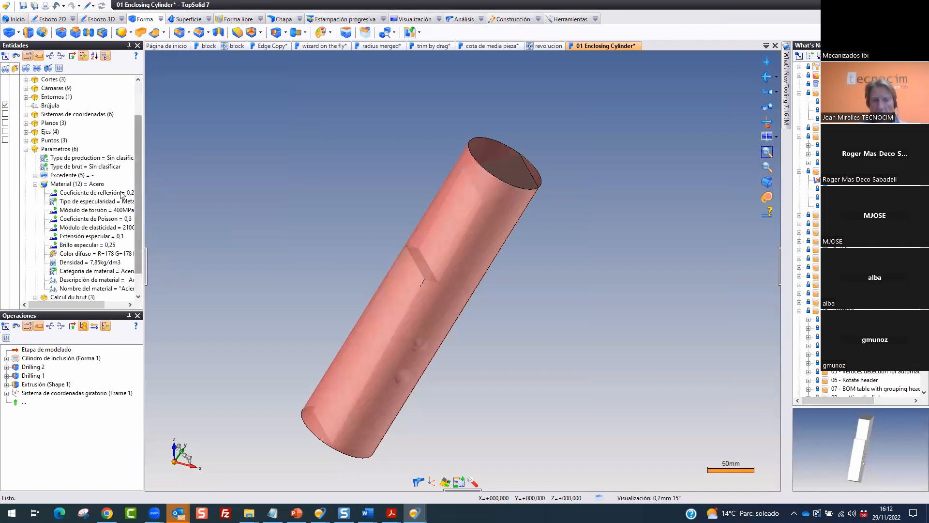
left_click_drag(139, 186, 140, 207)
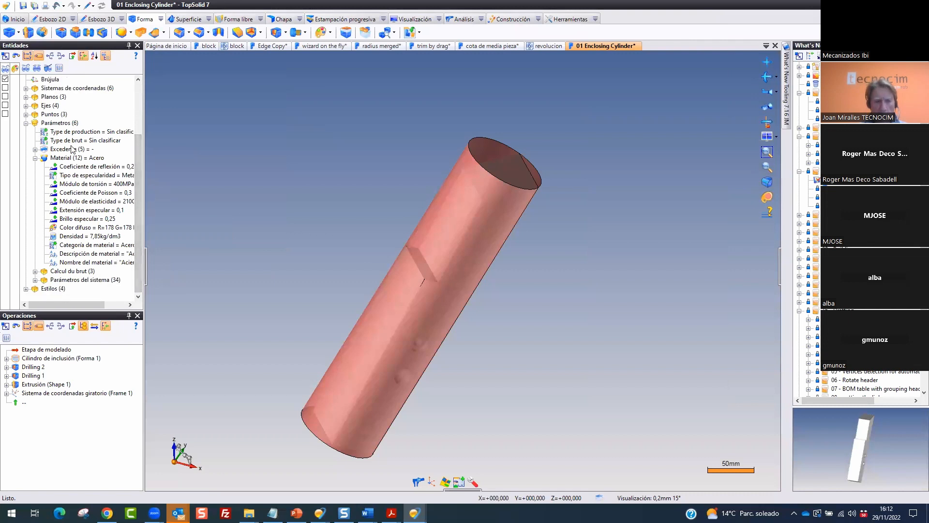
Reconfirm the part's enclosing block as Mínimo and examine its X, Y and Z box sizes in the system parameters
left_click(594, 19)
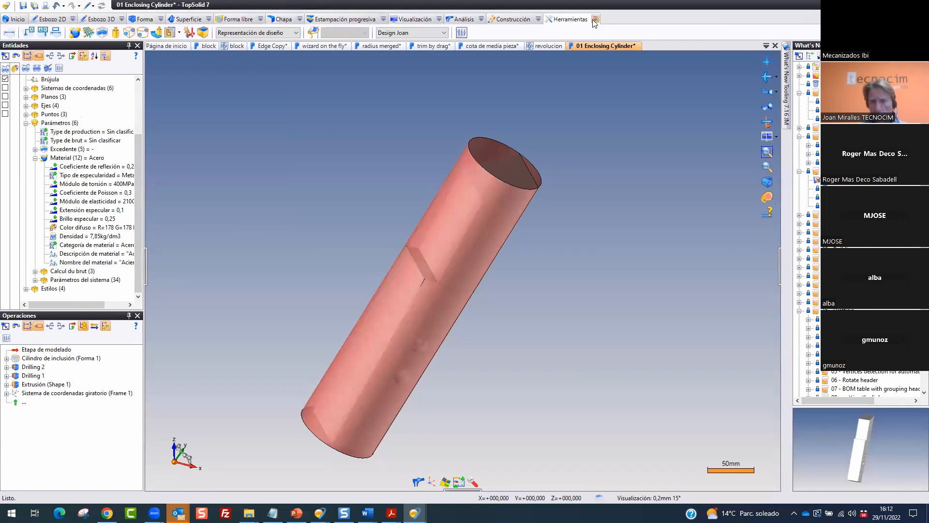
left_click(595, 19)
left_click(618, 90)
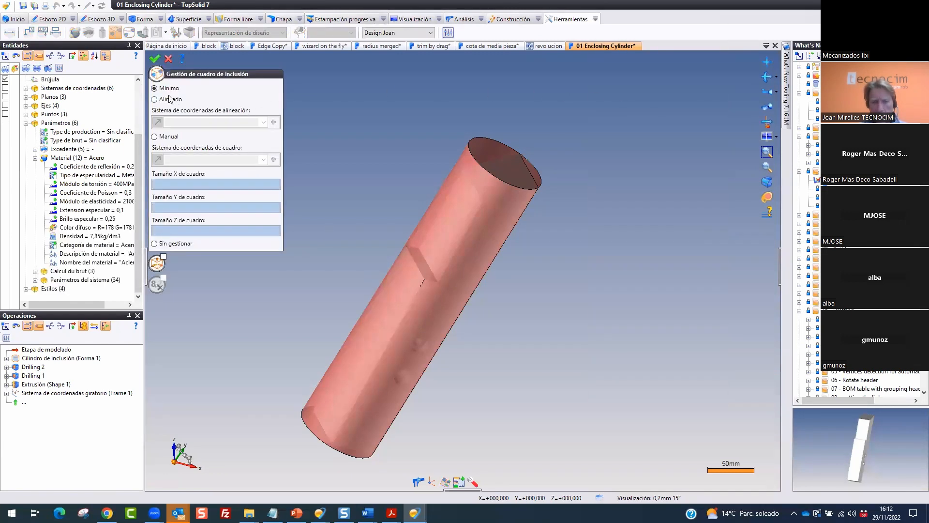
left_click(154, 57)
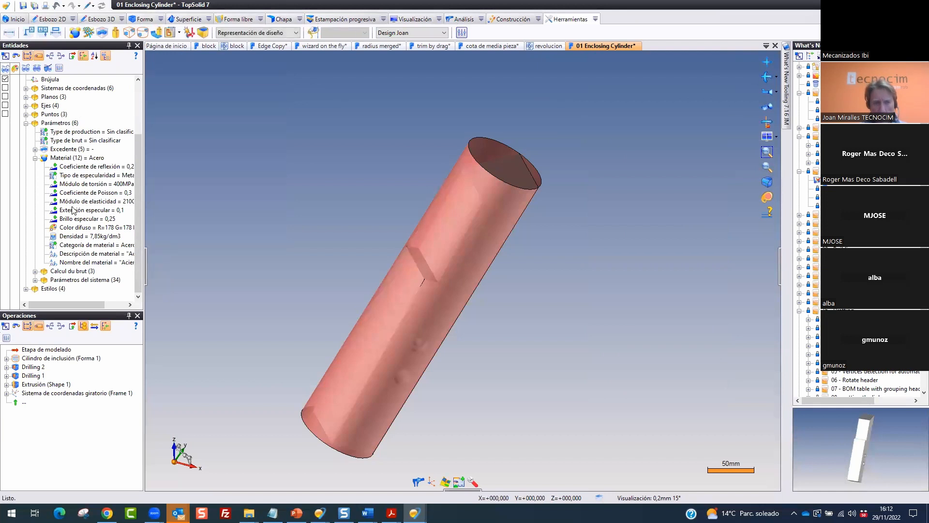
left_click(35, 280)
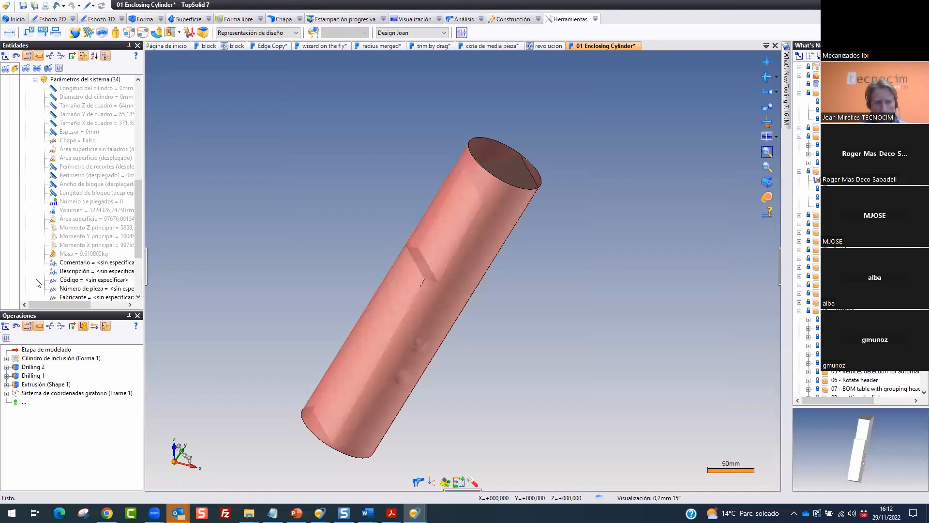
left_click_drag(143, 145, 261, 144)
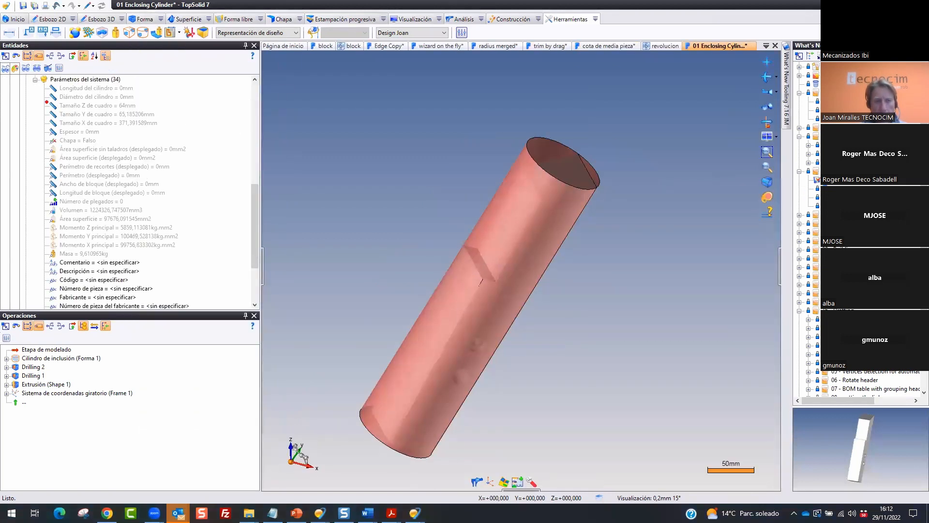
left_click_drag(43, 99, 199, 129, "ctrl")
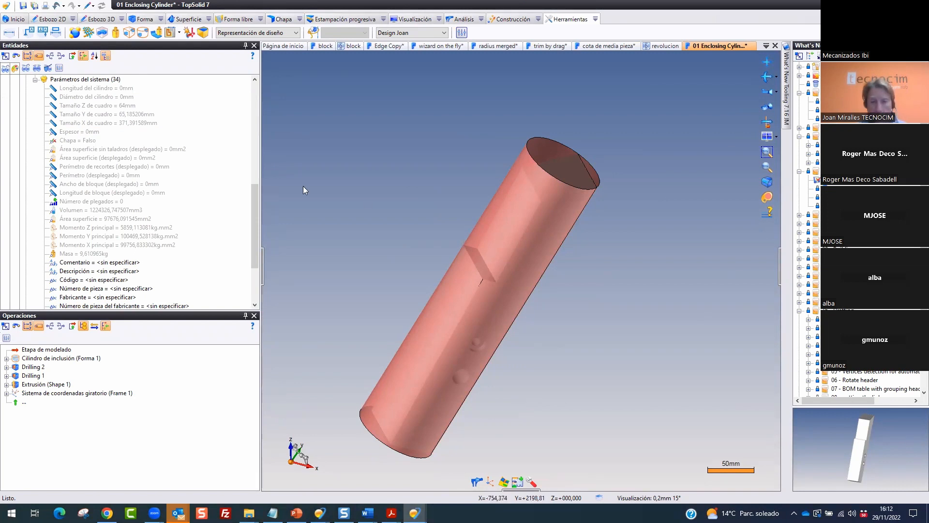
Collapse the entity tree, expand only the shapes, and hide the enclosing cylinder Forma 1
left_click(5, 57)
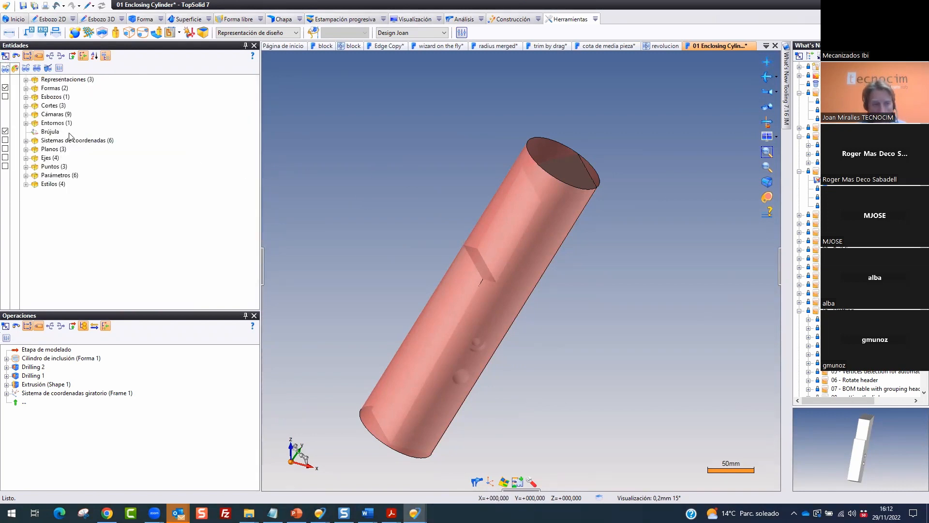
left_click(27, 89)
left_click(5, 96)
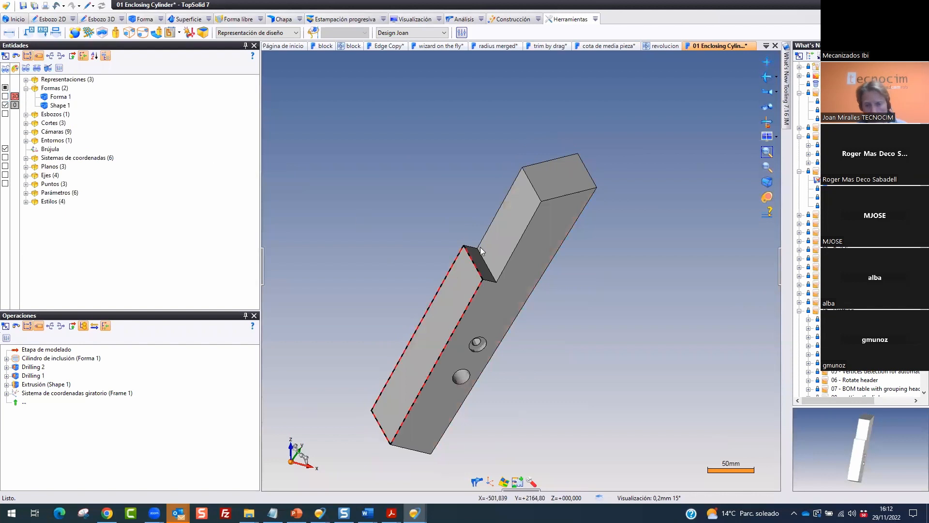
Set the transparency of the stepped part, Shape 1, to 40%
left_click(15, 105)
left_click_drag(274, 125, 292, 125)
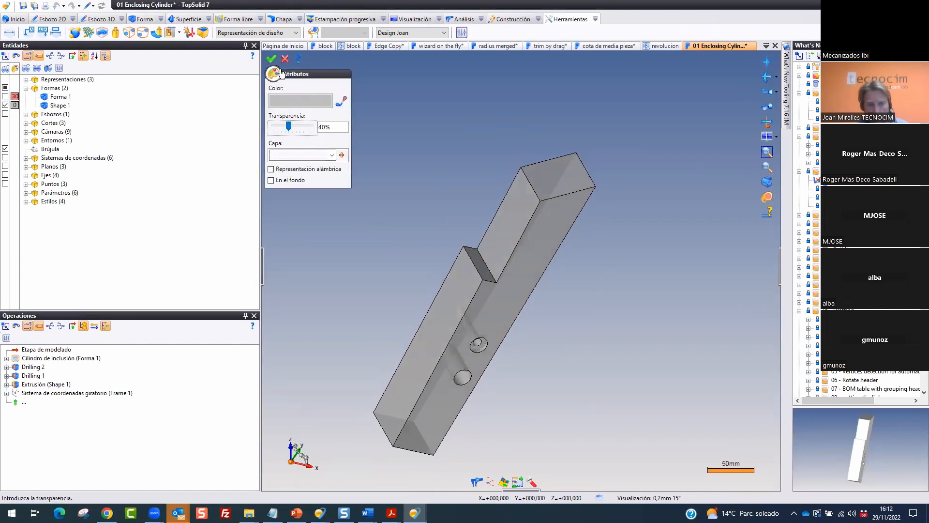
left_click(272, 58)
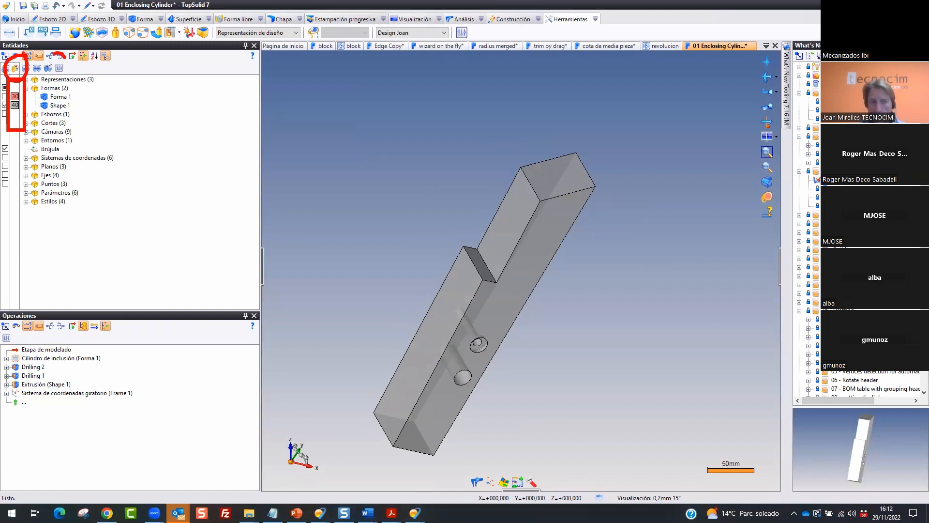
Toggle the colour and transparency column of the entity tree off and back on
left_click(59, 68)
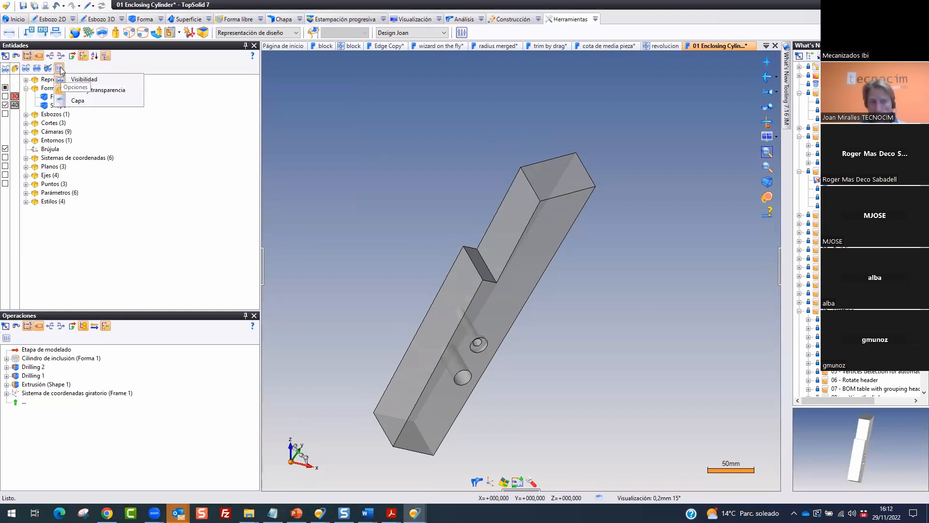
left_click(91, 90)
left_click(54, 68)
left_click(91, 90)
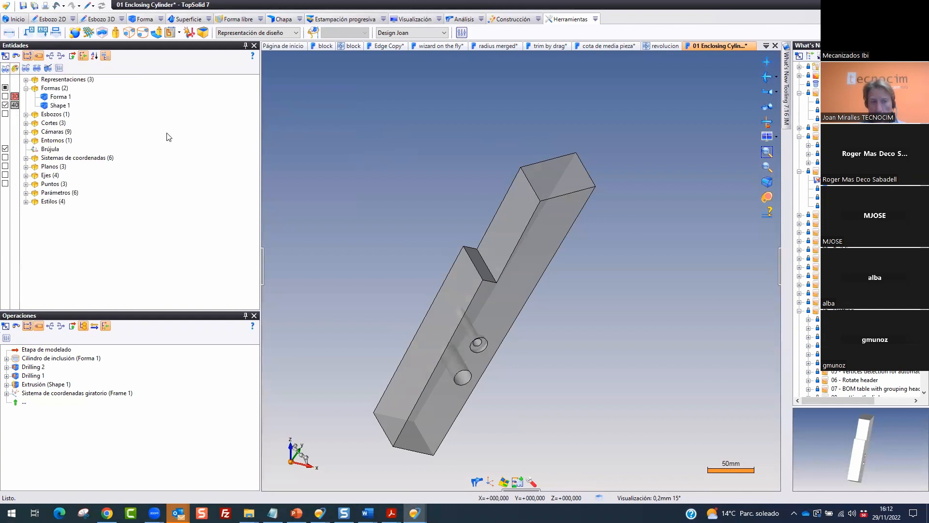
mouse_move(30, 82)
left_mouse_down()
mouse_move(4, 99)
mouse_move(65, 121)
mouse_move(51, 78)
left_mouse_up()
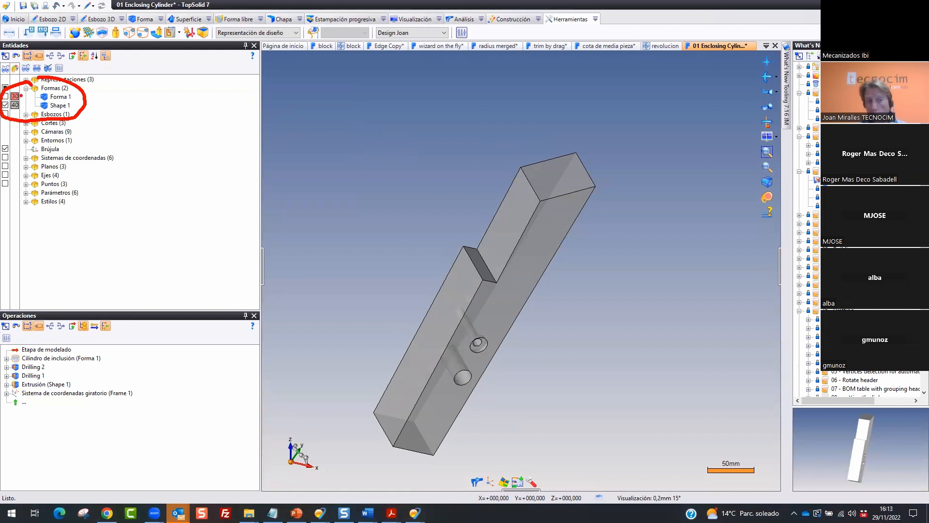
Check Shape 1's colour and transparency attributes without changing them and examine the holes through the translucent part
middle_click_drag(489, 269, 300, 225)
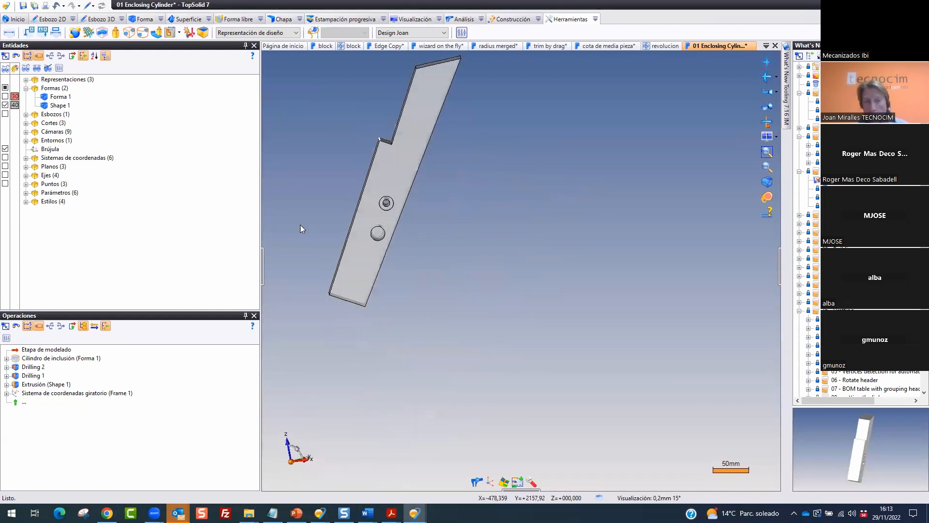
left_click(15, 105)
left_click(271, 59)
middle_click_drag(416, 109, 553, 285)
scroll(551, 313, "up", 7)
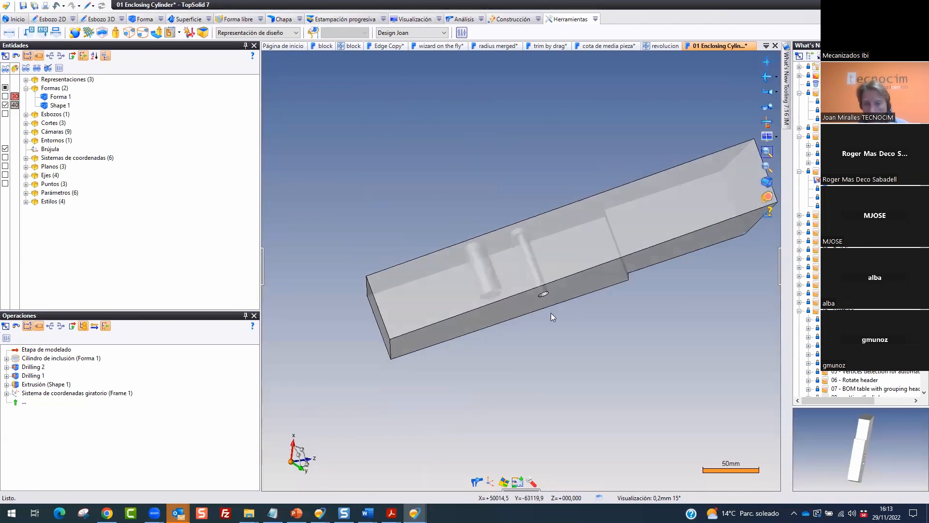
Open Drilling 2 for editing and review the available bottom types in its hole settings
left_click(30, 374)
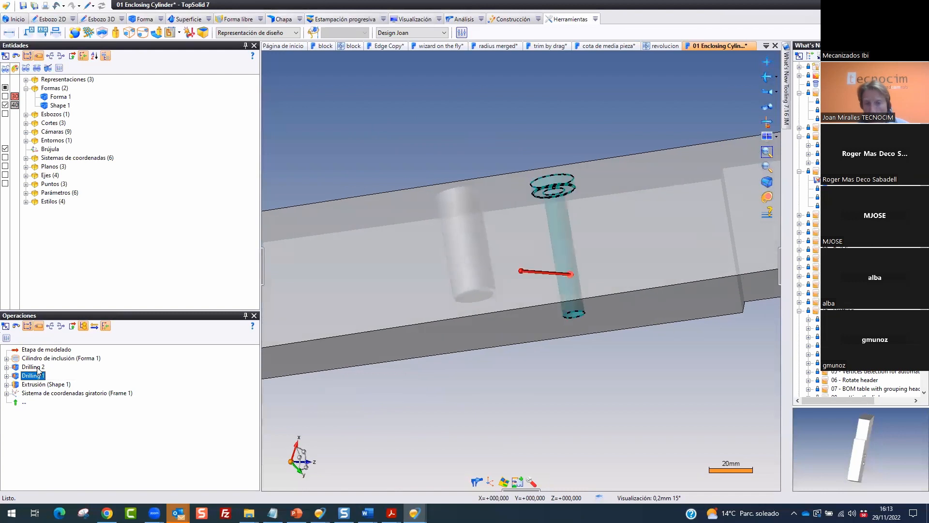
left_click(33, 367)
middle_click_drag(464, 397, 487, 418)
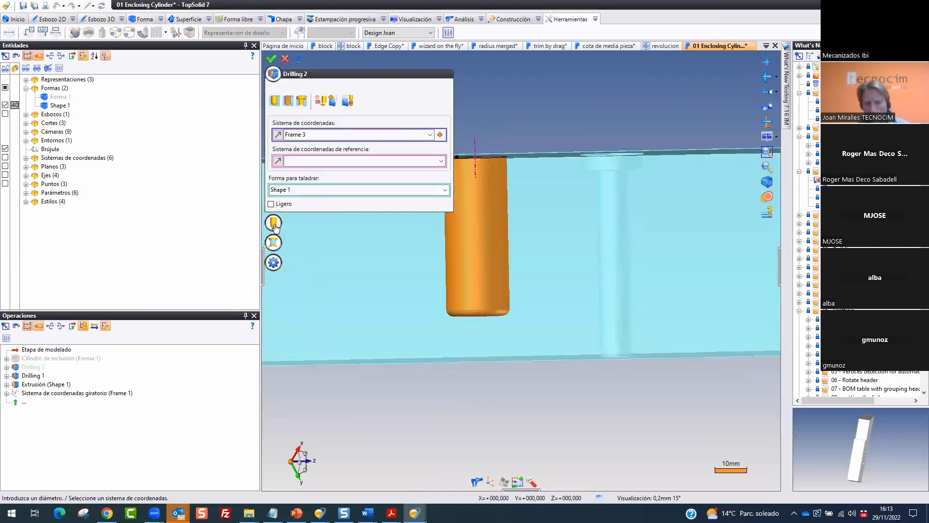
left_click(273, 224)
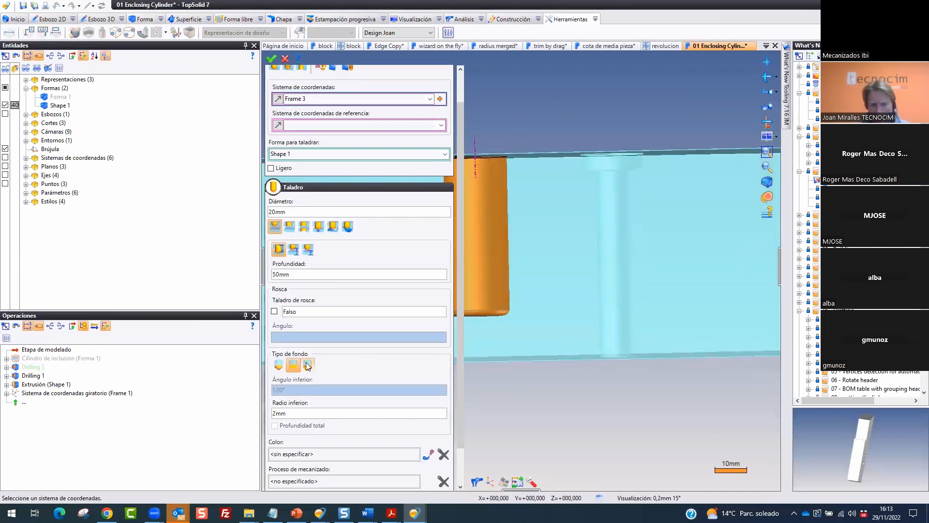
key("ctrl+2")
mouse_move(320, 351)
left_mouse_down()
mouse_move(260, 343)
mouse_move(333, 383)
mouse_move(330, 336)
left_mouse_up()
key("Escape")
Try the conical bottom on Drilling 2, then use the flat bottom with a bottom radius of 0 mm
left_click(278, 365)
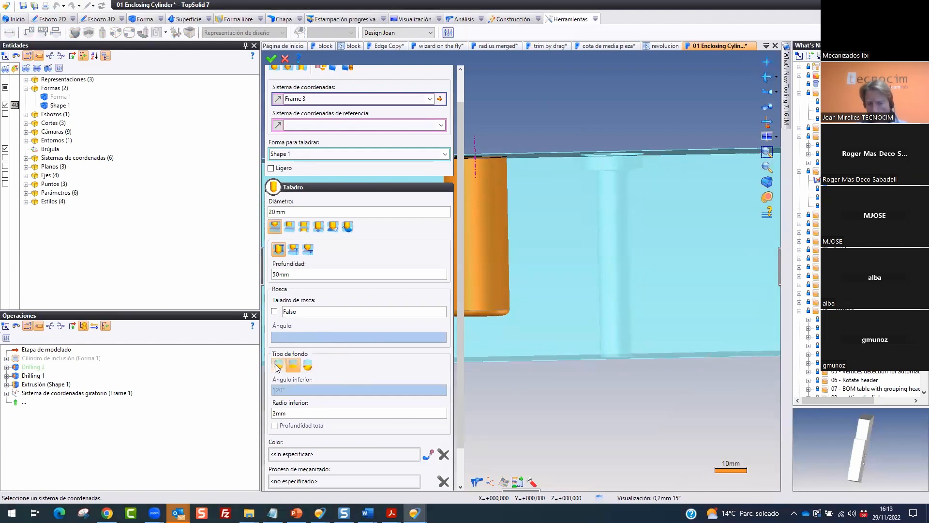
scroll(687, 350, "down", 2)
scroll(541, 361, "up", 2)
left_click(292, 365)
type("0")
key("Return")
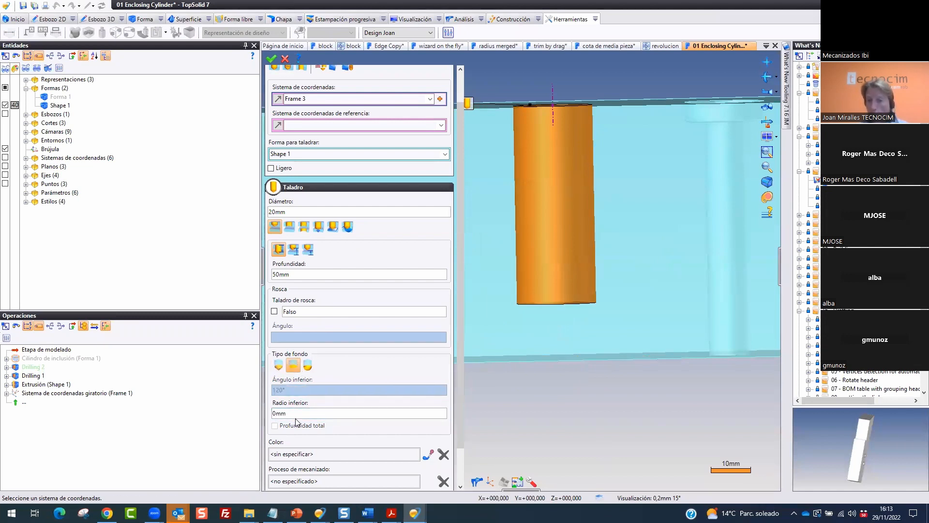
Preview the spherical bottom on Drilling 2, then use the flat bottom with a bottom radius of 1,5 mm
left_click(309, 366)
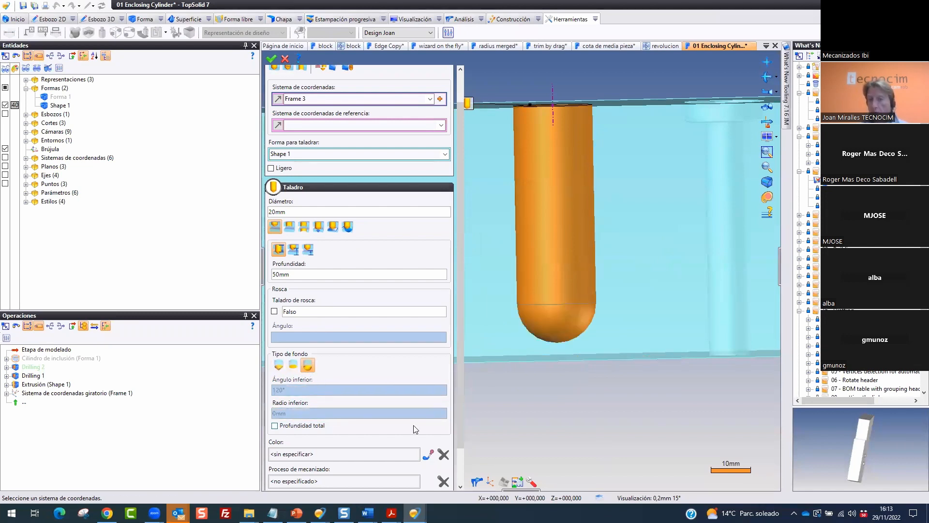
left_click(293, 365)
left_click(296, 413)
type("1")
key("Return")
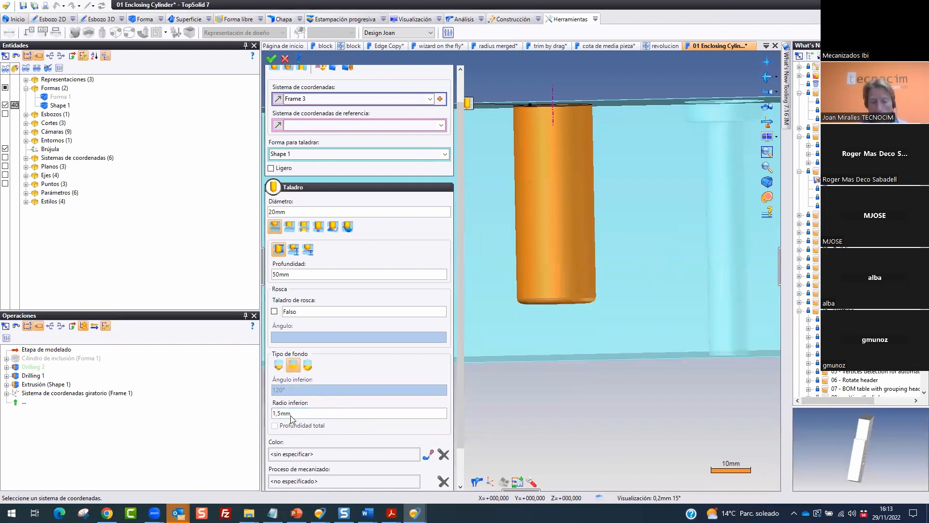
Compare the radiused flat bottom of Drilling 2 with the spherical bottom, ending on the flat type
key("ctrl+2")
mouse_move(336, 396)
left_mouse_down()
mouse_move(403, 390)
mouse_move(315, 377)
left_mouse_up()
left_click_drag(519, 282, 458, 299)
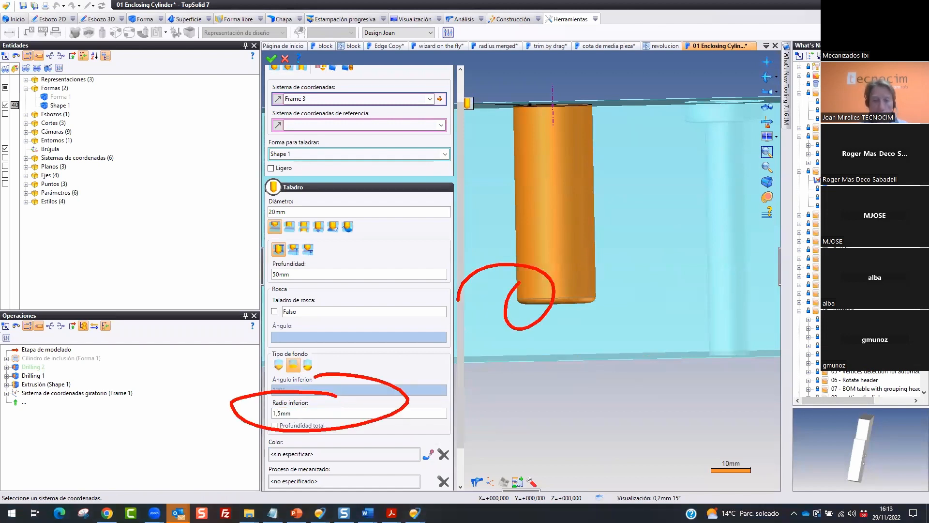
left_click_drag(596, 127, 595, 237)
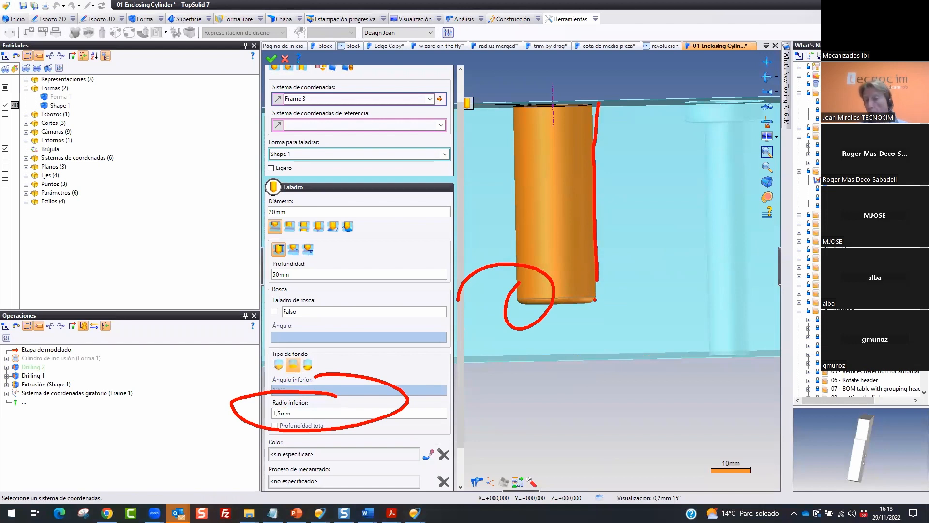
key("Escape")
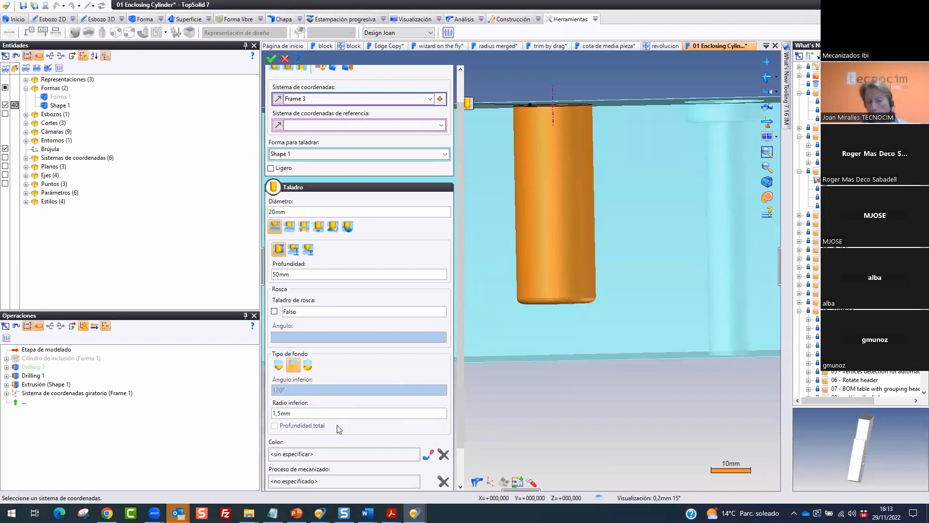
left_click(305, 367)
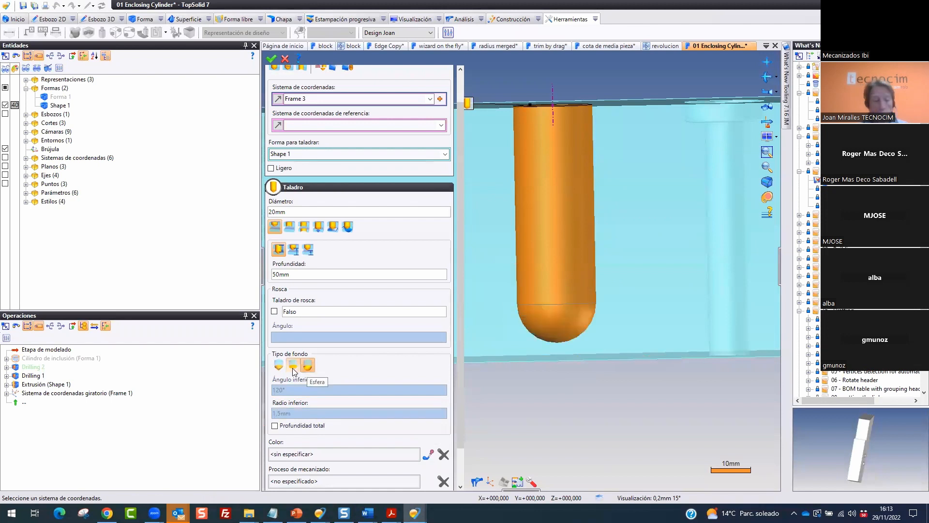
left_click(293, 366)
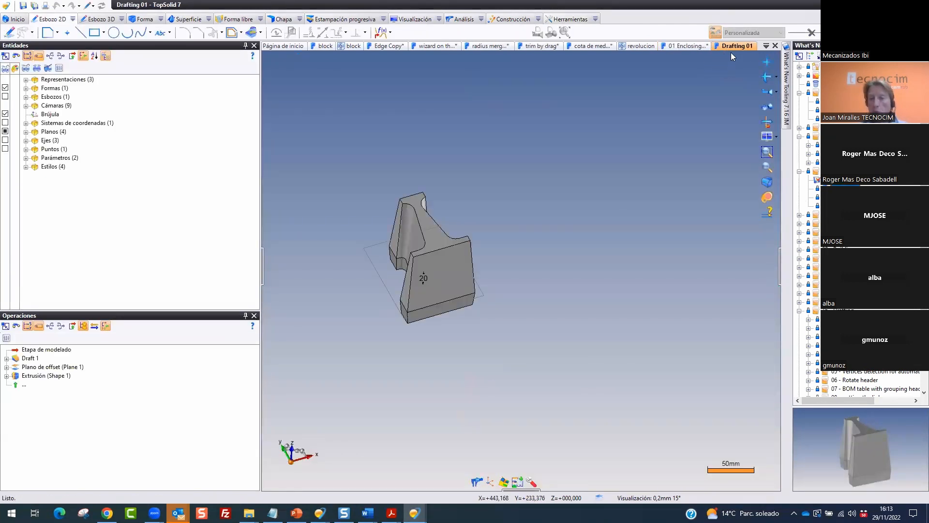
Close all other open documents without saving their changes, leaving only Drafting 01 open
right_click(733, 48)
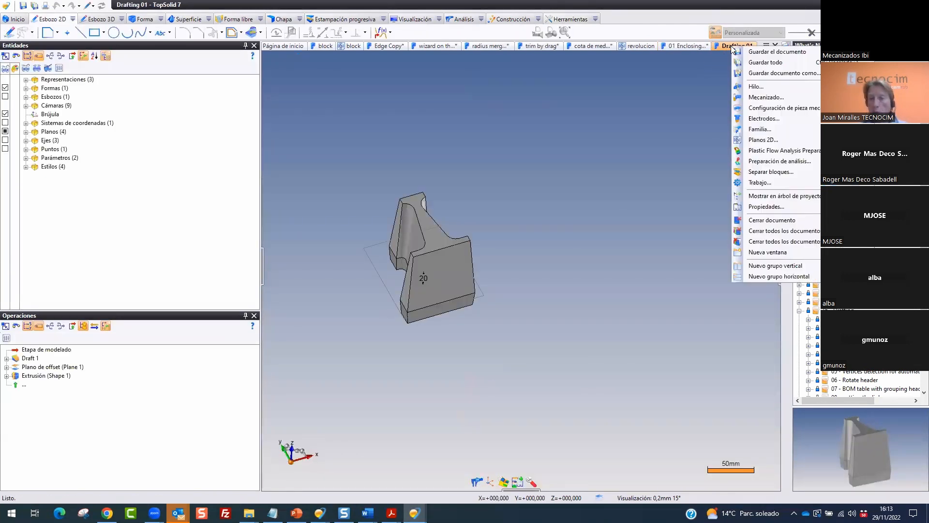
left_click(817, 242)
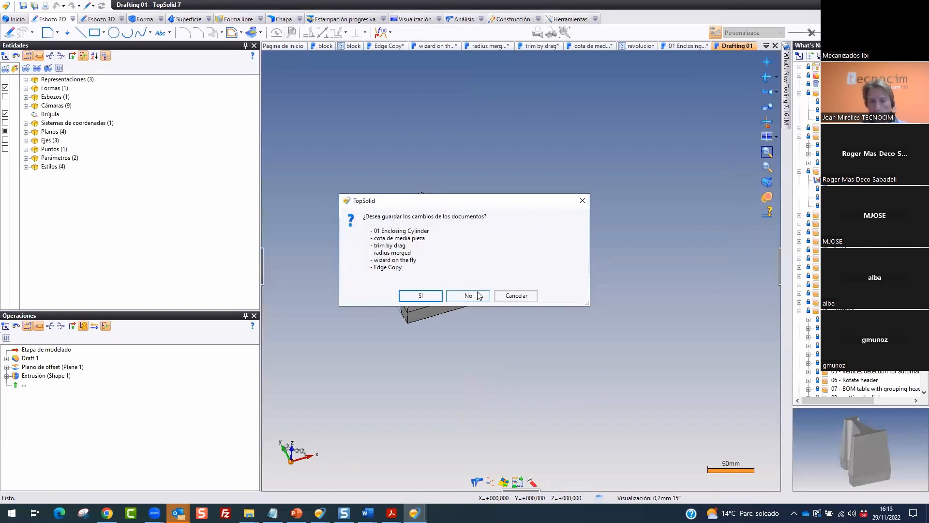
left_click(467, 296)
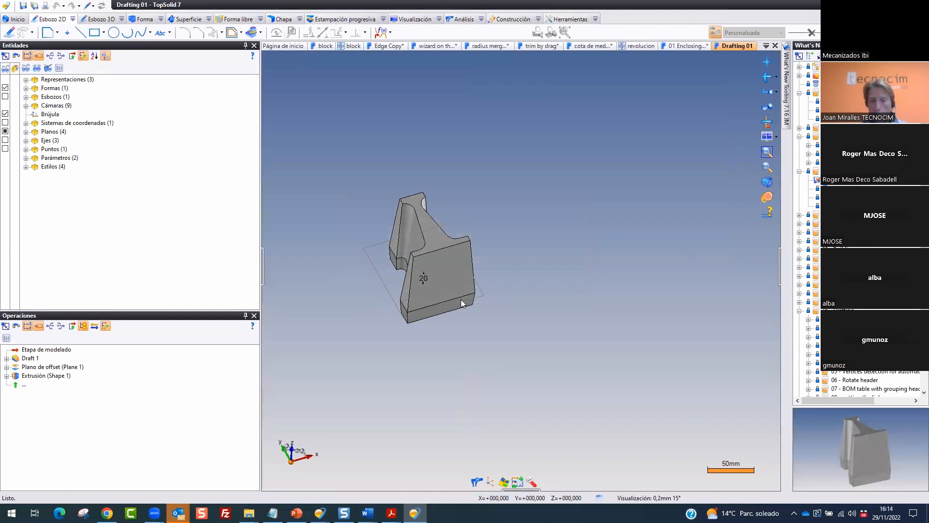
Widen the graphics area, roll the modelling stage back before Draft 1, and review the extrusion and the offset plane
left_click_drag(261, 221, 177, 221)
left_click(55, 351)
left_click_drag(54, 358, 56, 366)
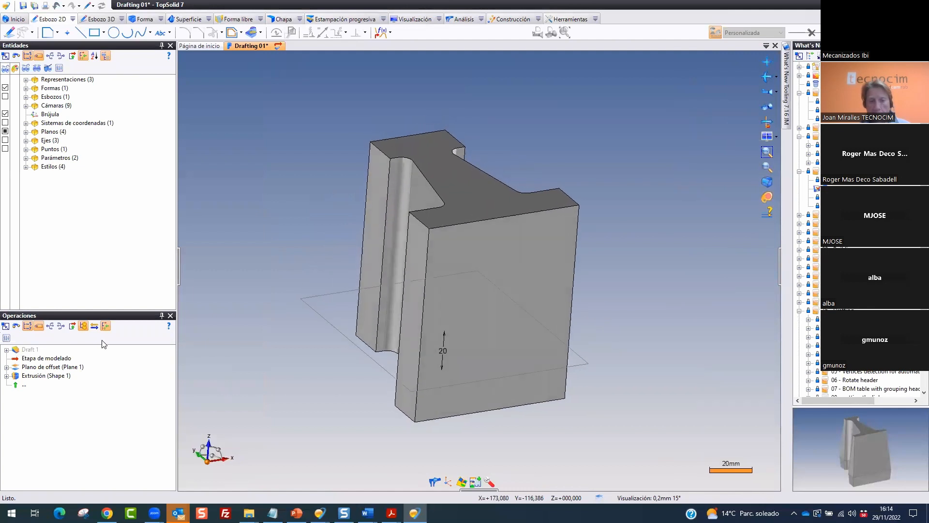
left_click(51, 377)
middle_click_drag(291, 389, 306, 389)
left_click(306, 390)
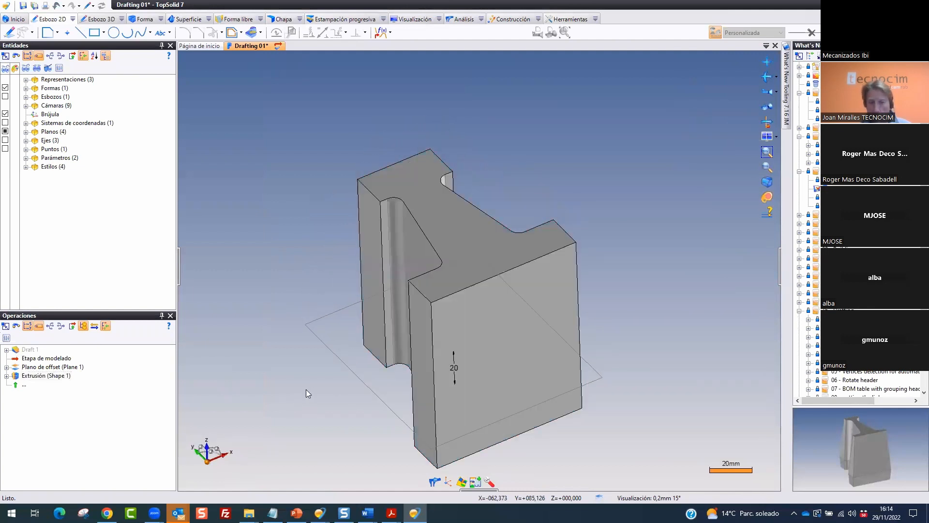
left_click(63, 367)
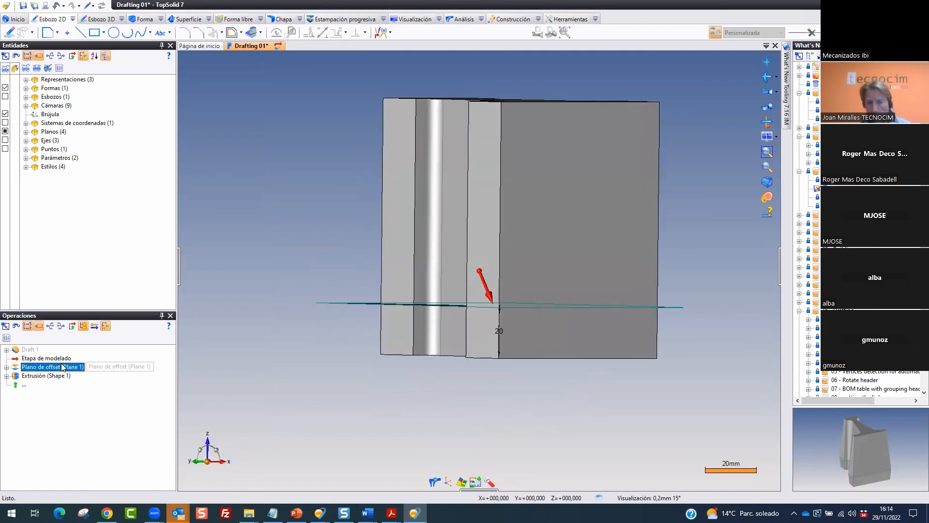
left_click(365, 369)
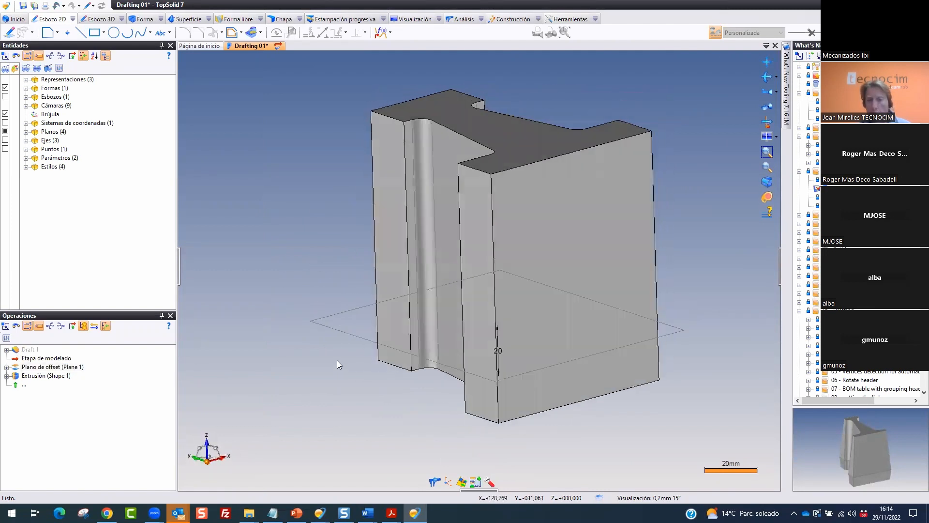
Start a draft (Inclinación) on the shape with a 3° angle and Plane 1 as the reference plane
left_click(144, 19)
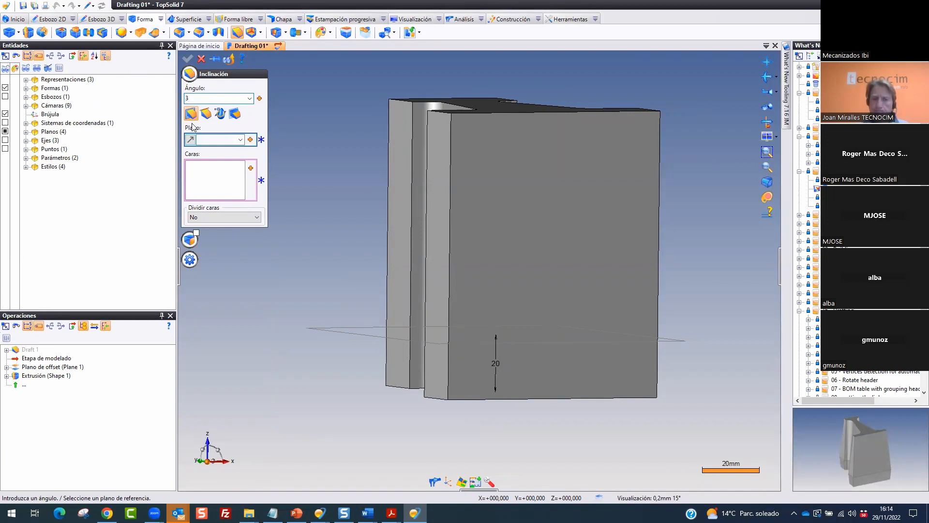
key("Return")
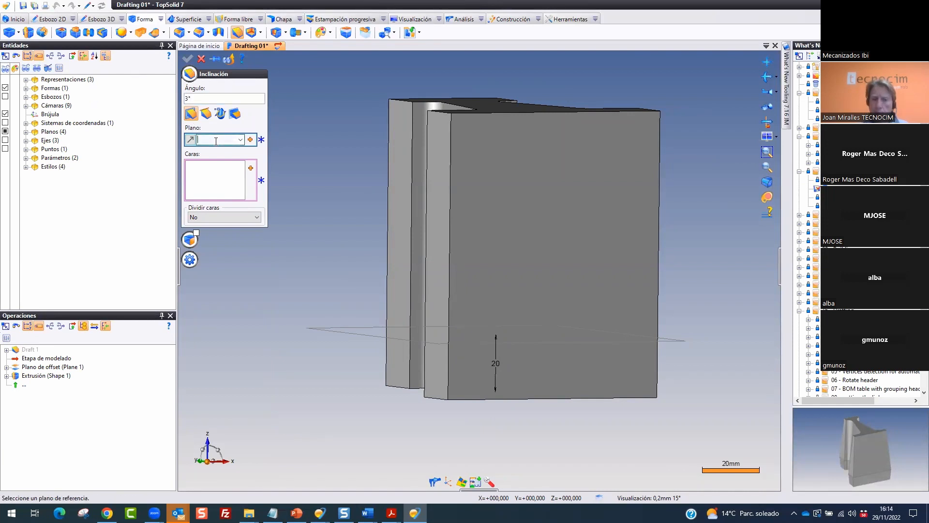
middle_click_drag(367, 317, 368, 330)
left_click(367, 328)
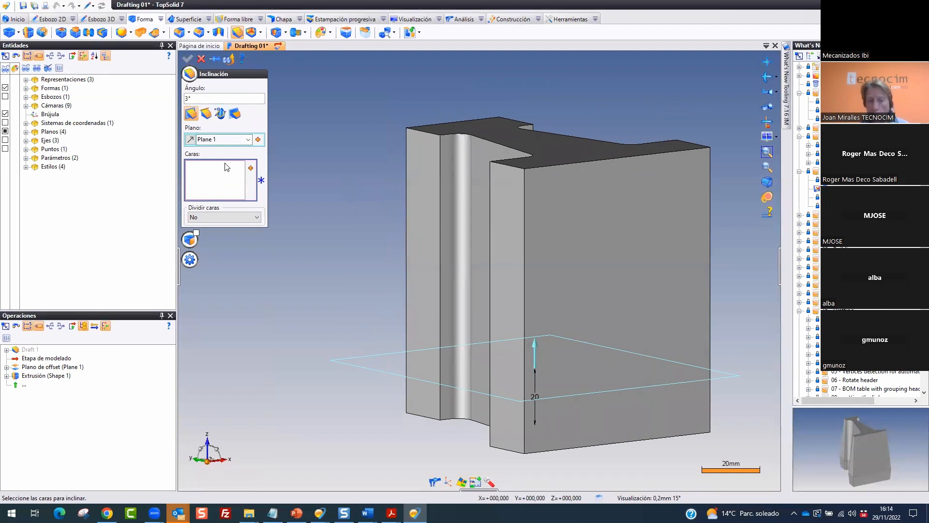
Add the side faces to the draft using the top face as root face, check the preview, and apply it with undivided faces
key("ctrl+2")
left_click_drag(264, 139, 256, 176)
key("Escape")
left_click(250, 169)
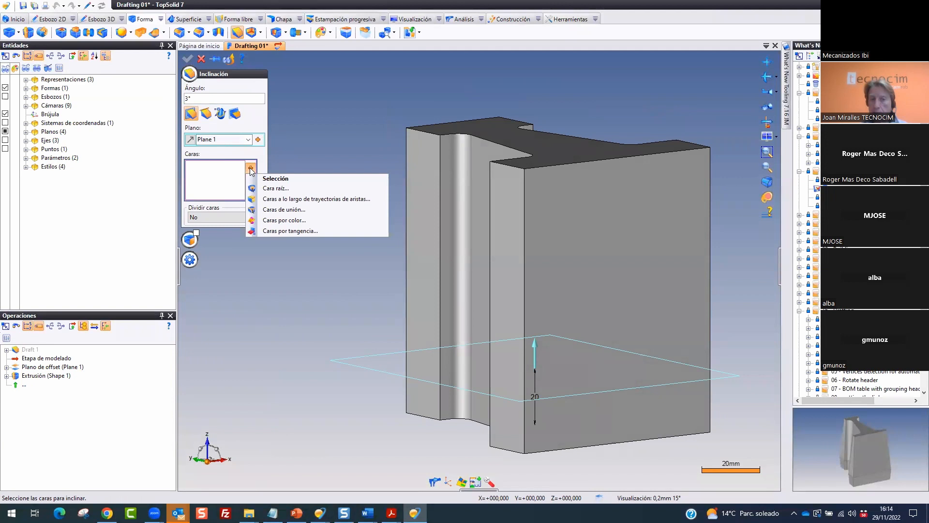
left_click(283, 188)
left_click(487, 123)
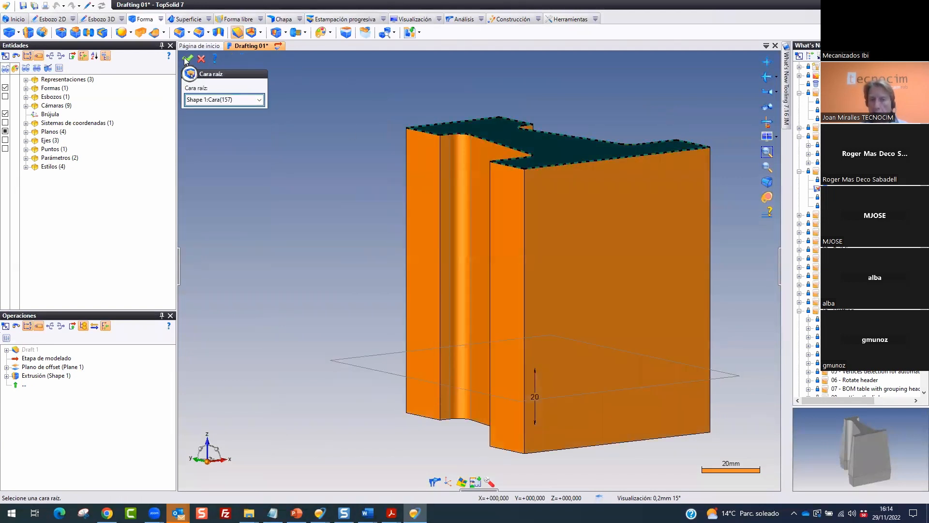
left_click(187, 59)
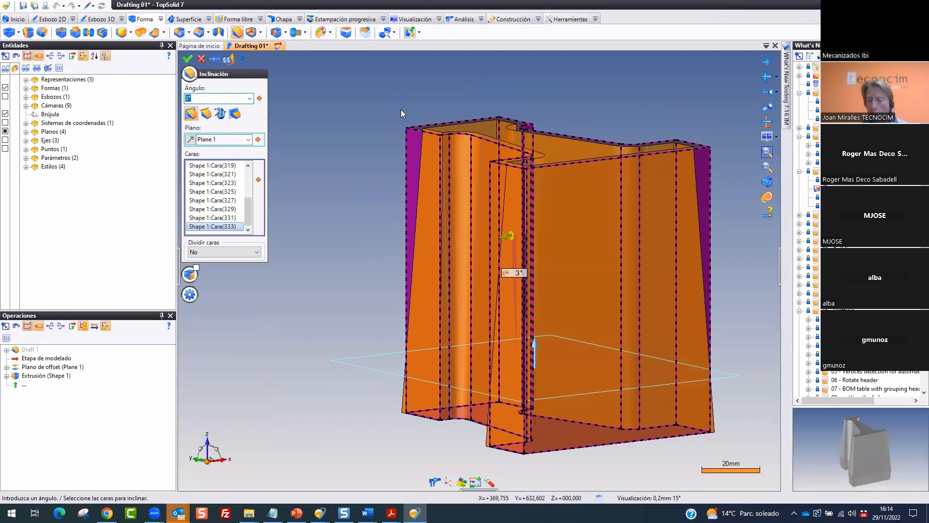
left_click(228, 60)
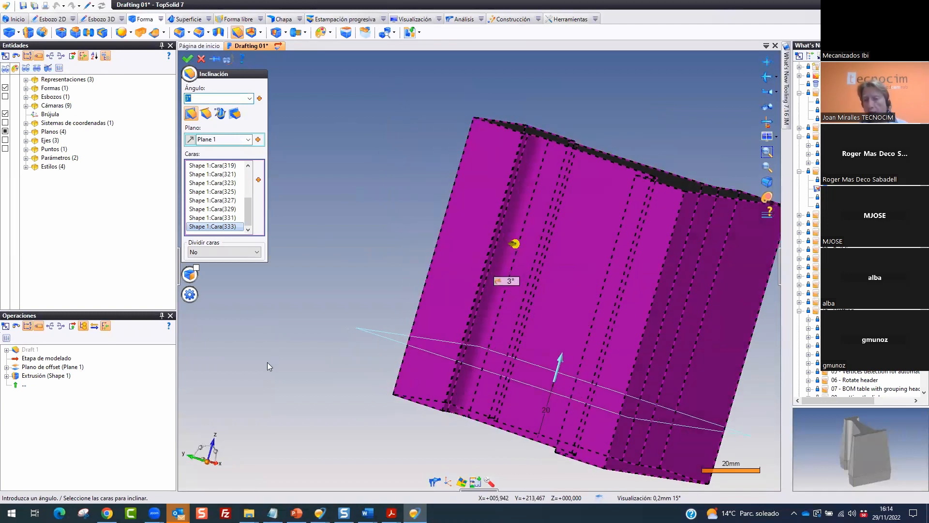
left_click(228, 59)
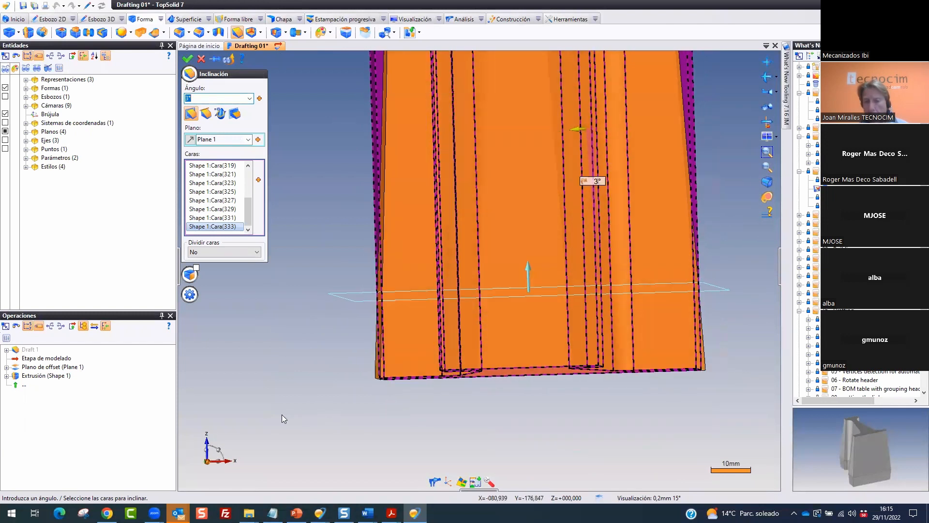
left_click(189, 59)
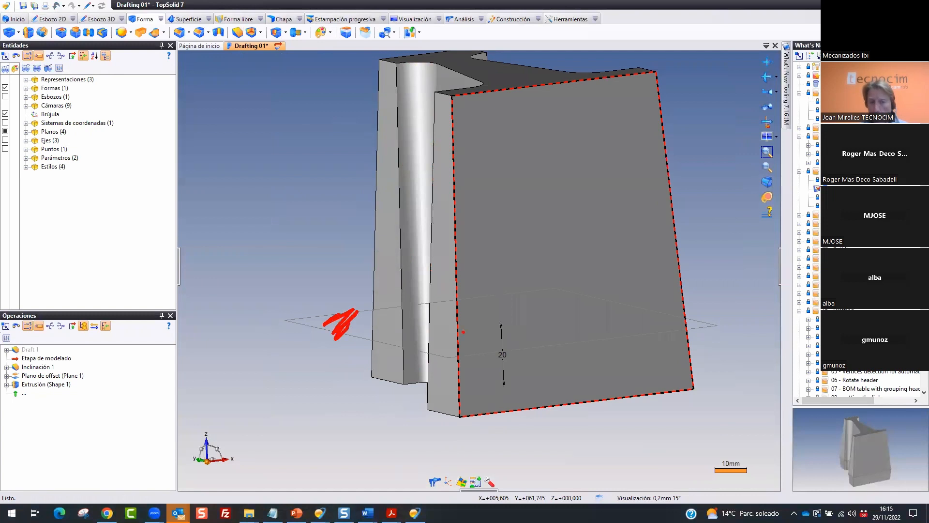
Edit Inclinación 1 and set its face division (Dividir caras) to Superior
left_click_drag(441, 306, 458, 75)
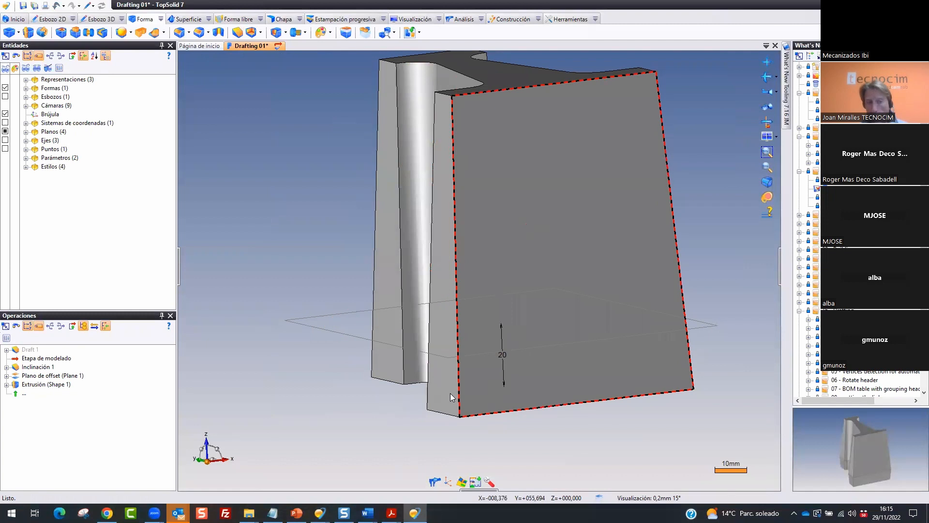
left_click(31, 367)
double_click(31, 367)
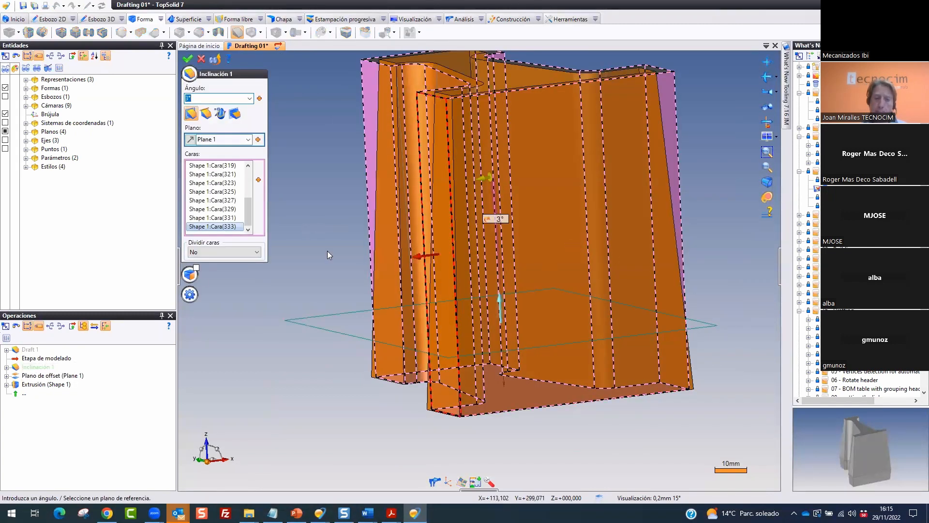
mouse_move(284, 235)
left_mouse_down()
mouse_move(149, 246)
mouse_move(287, 232)
left_mouse_up()
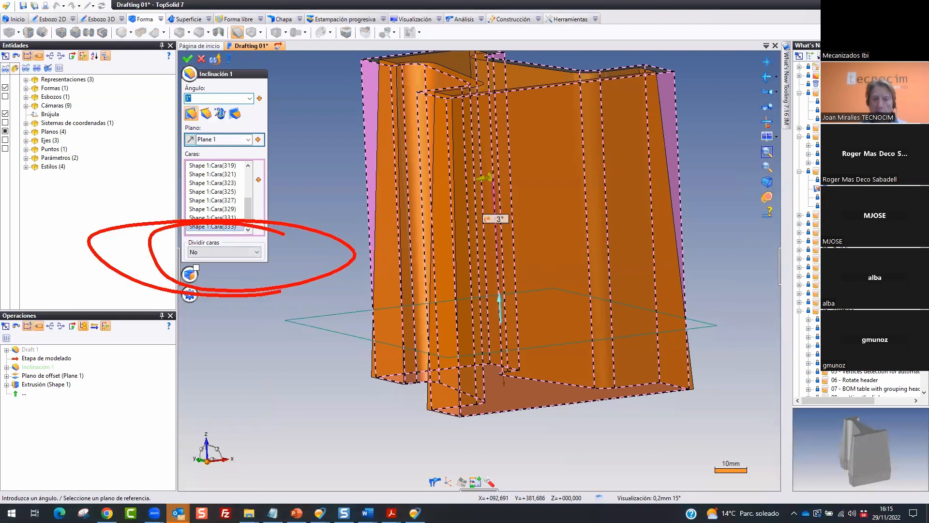
left_click(257, 252)
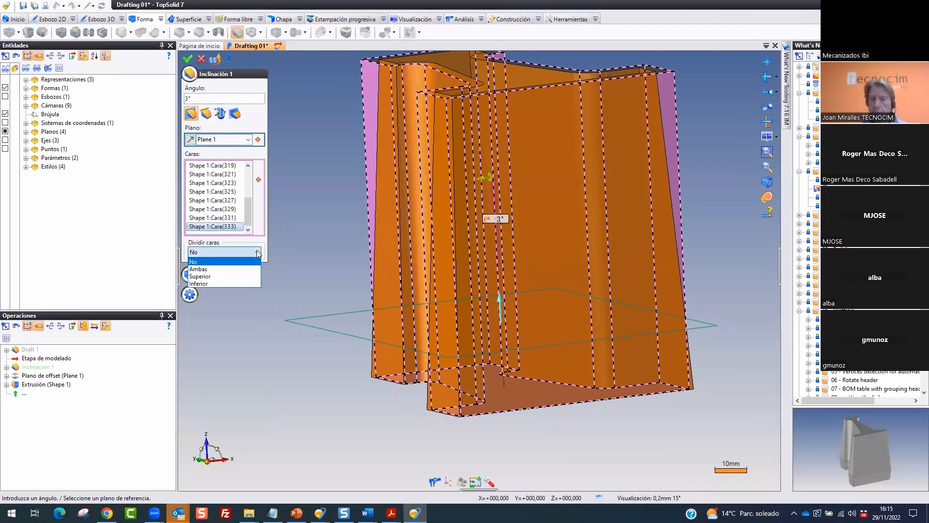
left_click(237, 277)
left_click(200, 60)
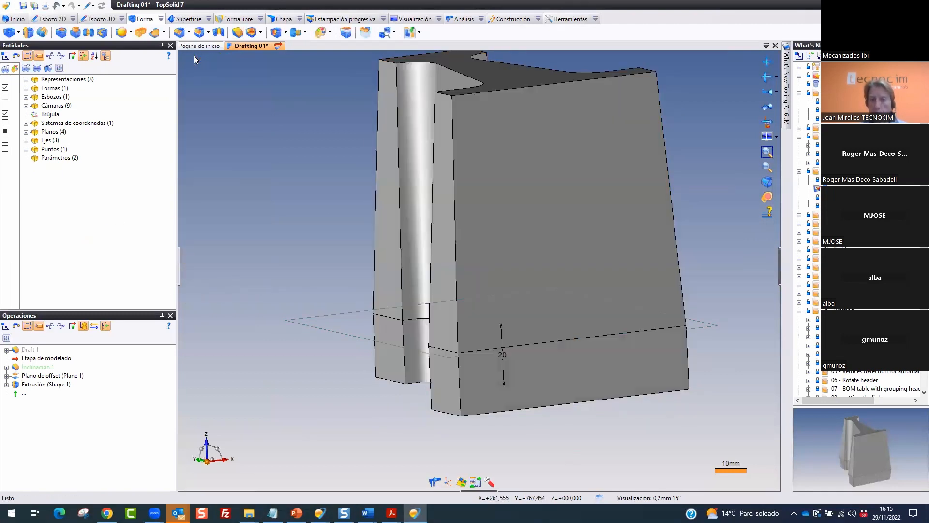
Hide the planes and inspect the drafted faces above the dividing line
left_click(10, 131)
middle_click_drag(511, 387, 592, 427)
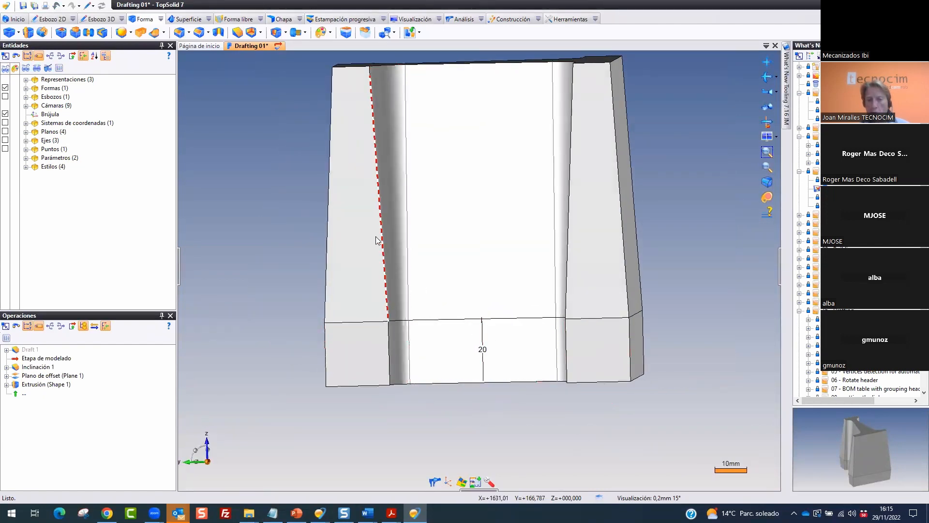
middle_click_drag(498, 326, 265, 358)
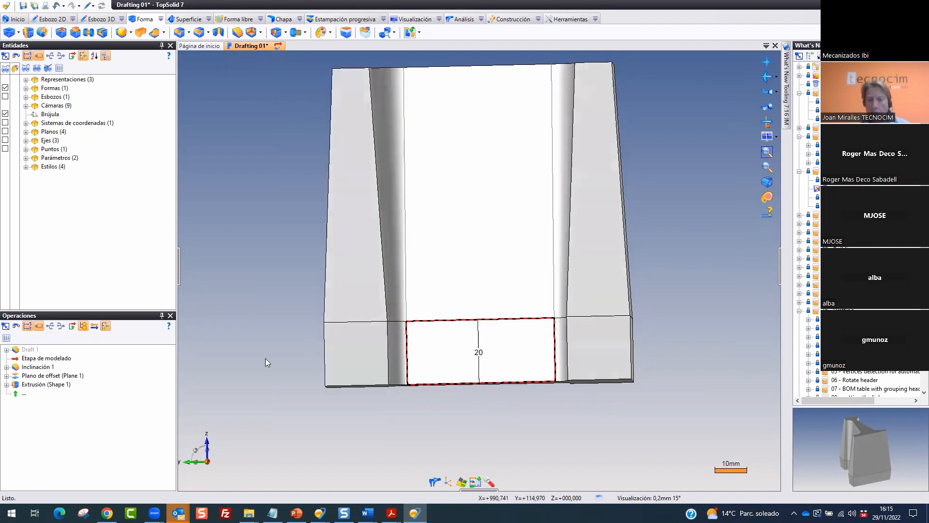
Change the face division of Inclinación 1 to Inferior so that only the faces below the plane are drafted
left_click(37, 367)
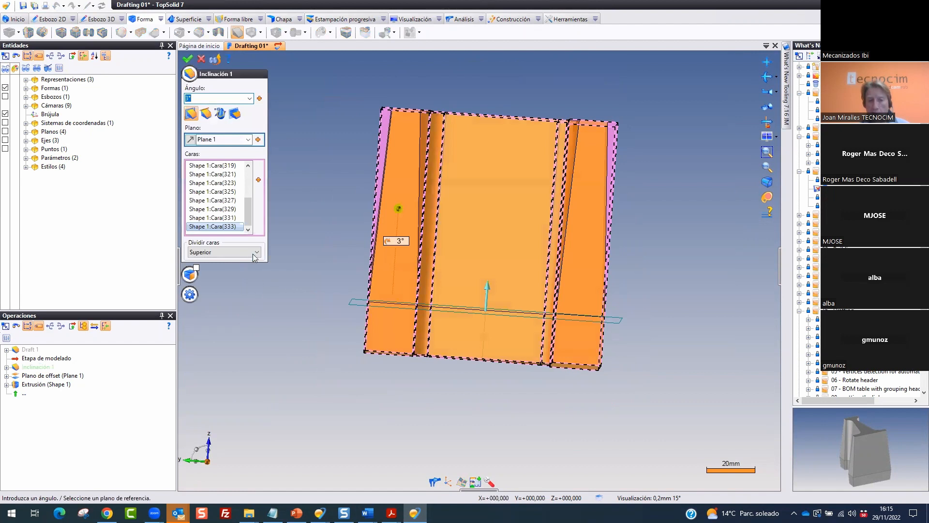
left_click(254, 253)
left_click(225, 280)
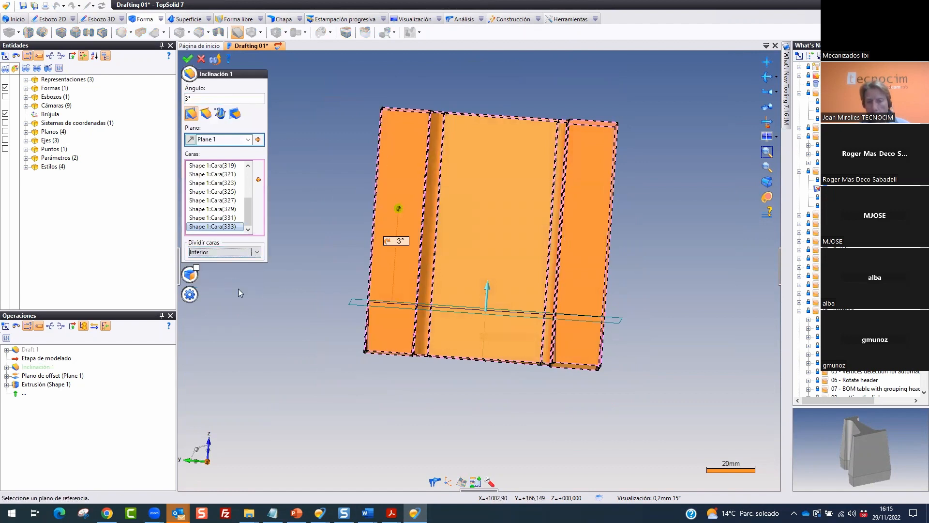
left_click(187, 59)
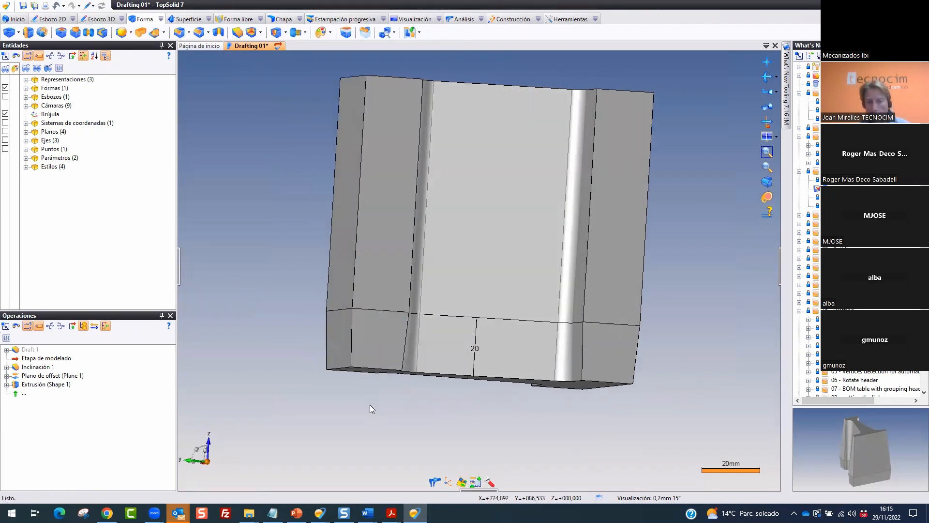
scroll(370, 405, "up", 1)
Set the face division of Inclinación 1 to Ambas and check the drafted faces above and below the plane
double_click(55, 368)
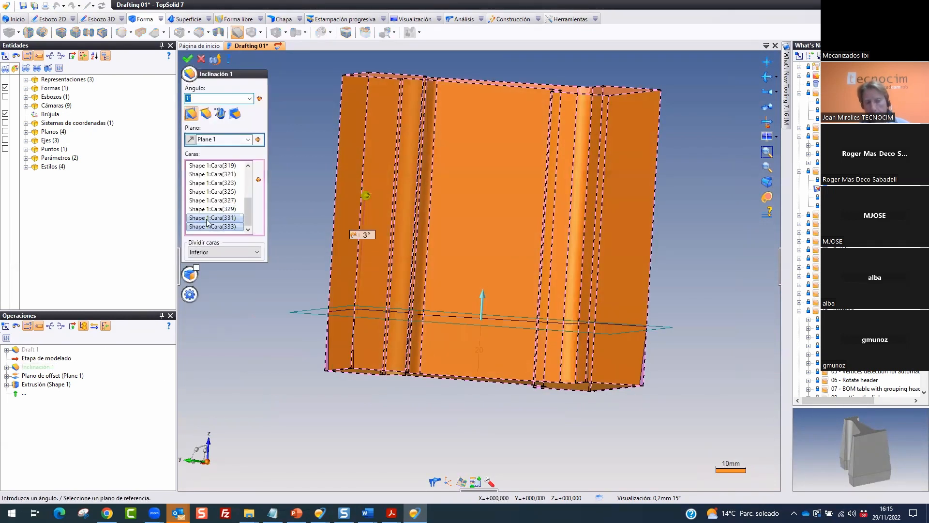
left_click(220, 252)
left_click(219, 259)
left_click(209, 99)
key("Return")
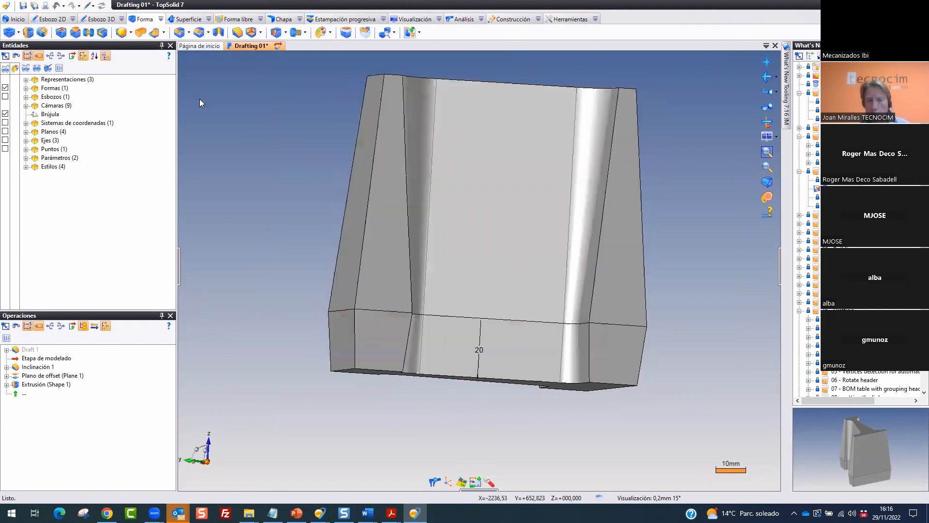
middle_click_drag(581, 347, 498, 278)
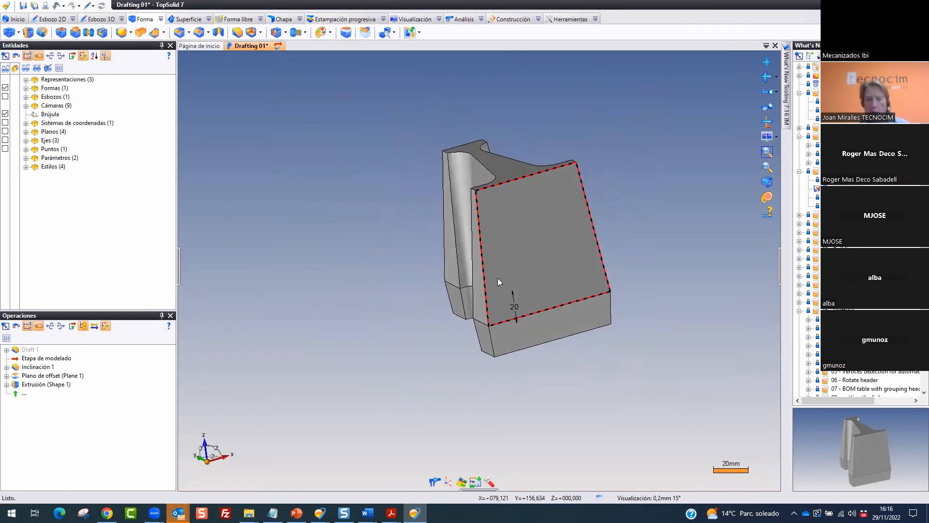
left_click(52, 370)
left_click(467, 376)
middle_click_drag(673, 257, 610, 271)
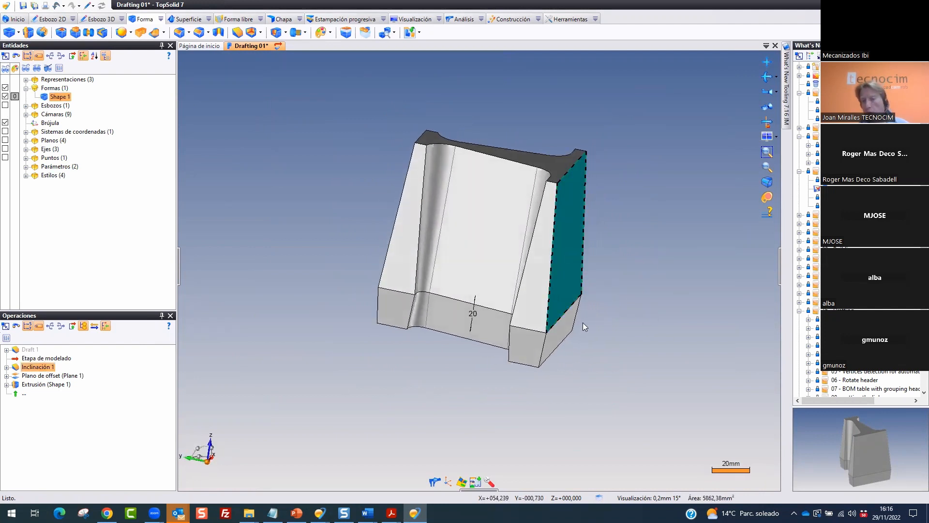
left_click(566, 329)
middle_click_drag(615, 332, 644, 334)
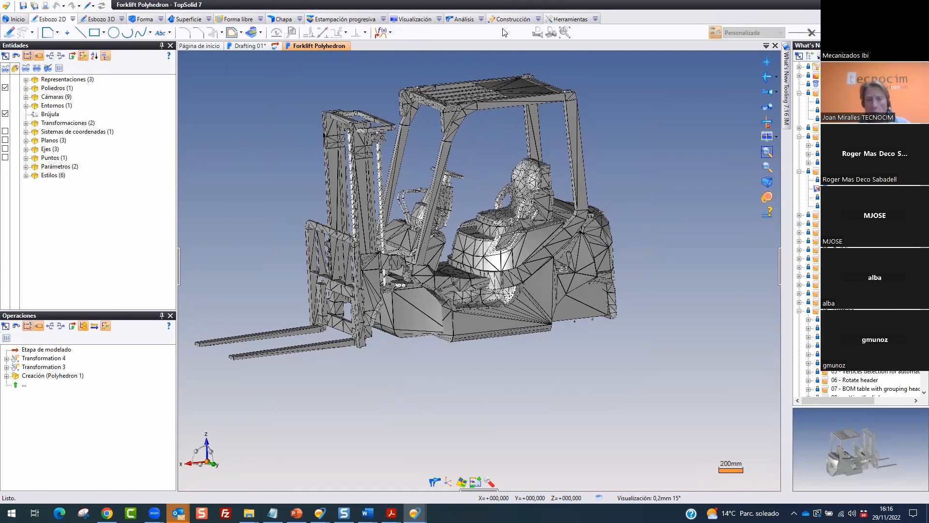
Turn faceted-shape vertex selection off and back on for the forklift polyhedron, comparing its display with and without facet edges
left_click(422, 19)
left_click(581, 33)
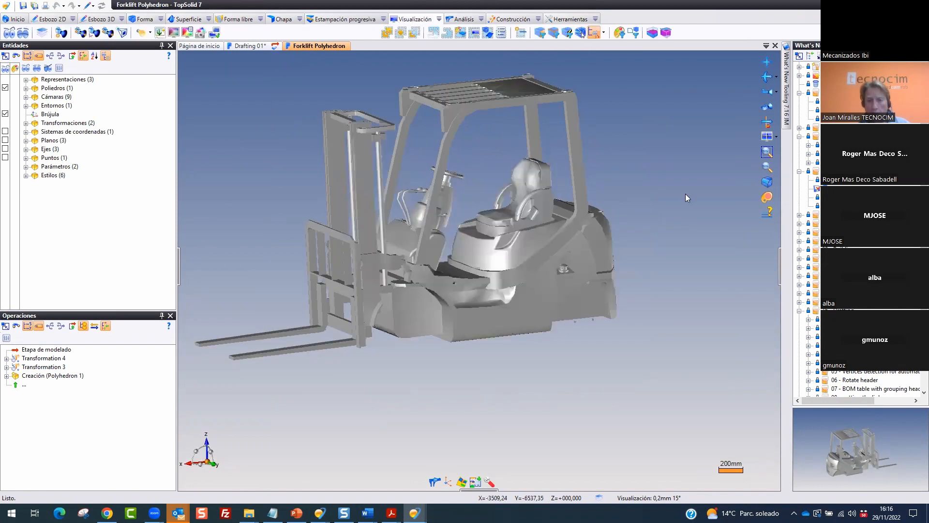
scroll(685, 194, "up", 5)
scroll(676, 172, "down", 3)
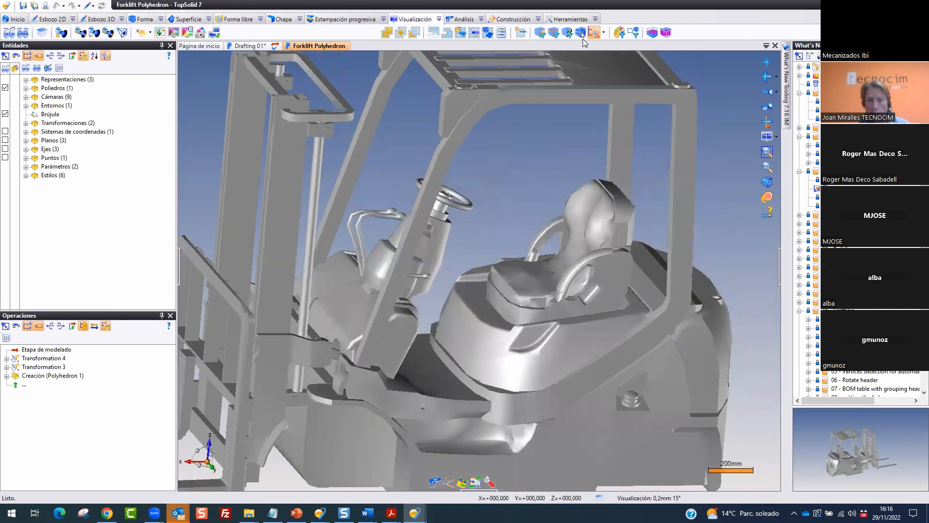
left_click(582, 33)
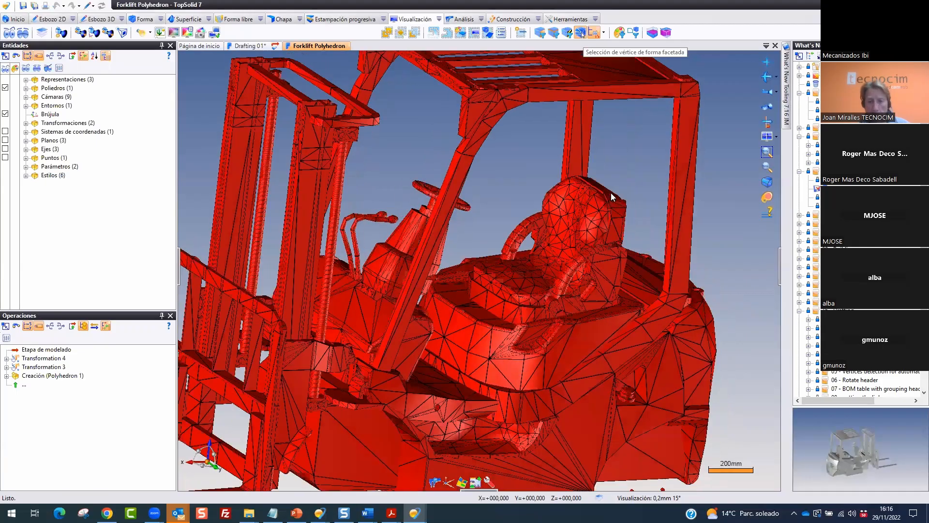
middle_click_drag(611, 192, 377, 452)
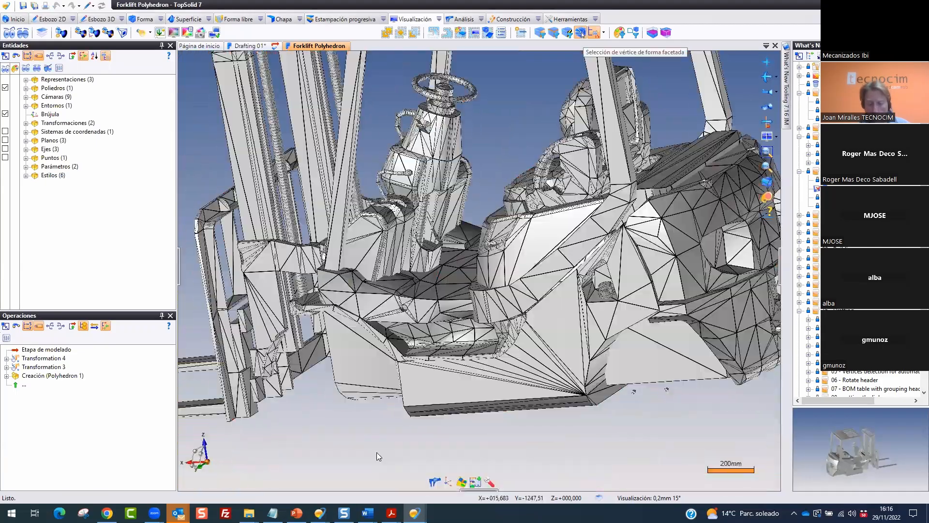
Create an inclusion block around the forklift polyhedron, oriented by the absolute coordinate system
middle_click(376, 453)
left_click(164, 19)
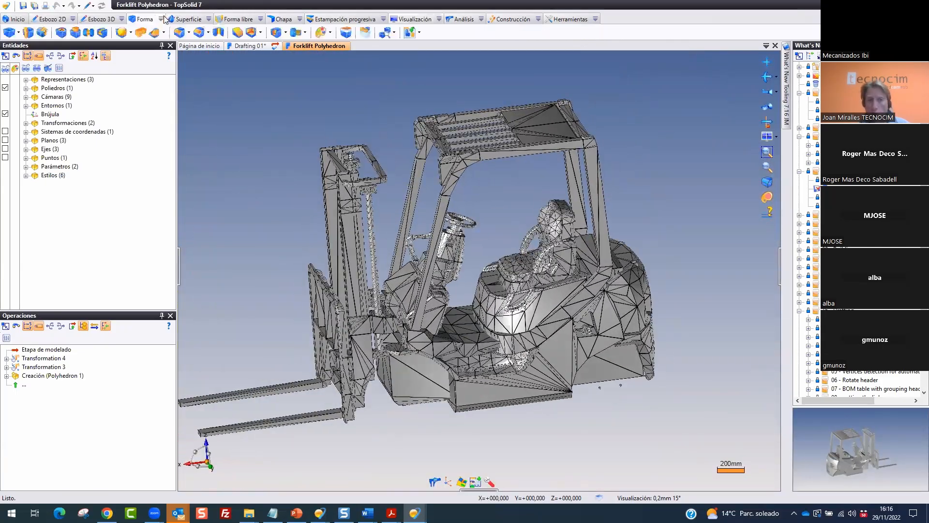
left_click(160, 18)
mouse_move(203, 30)
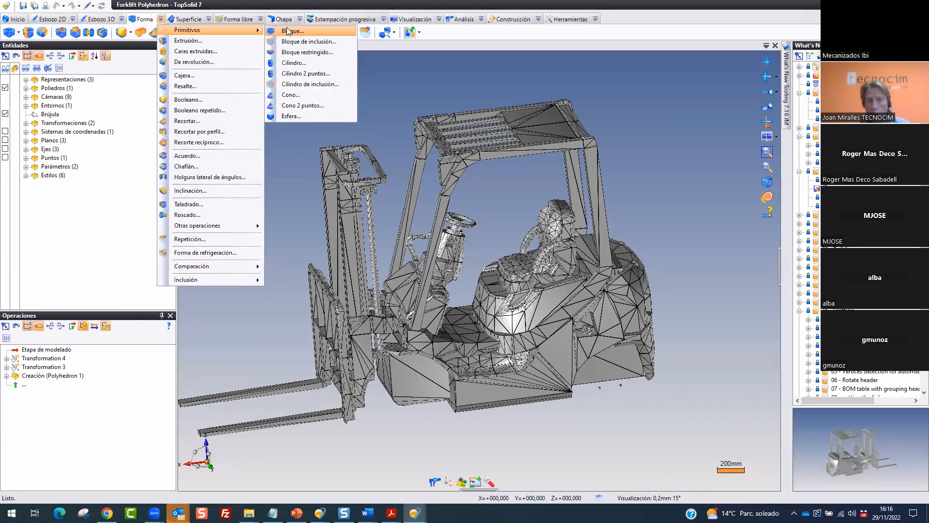
left_click(310, 42)
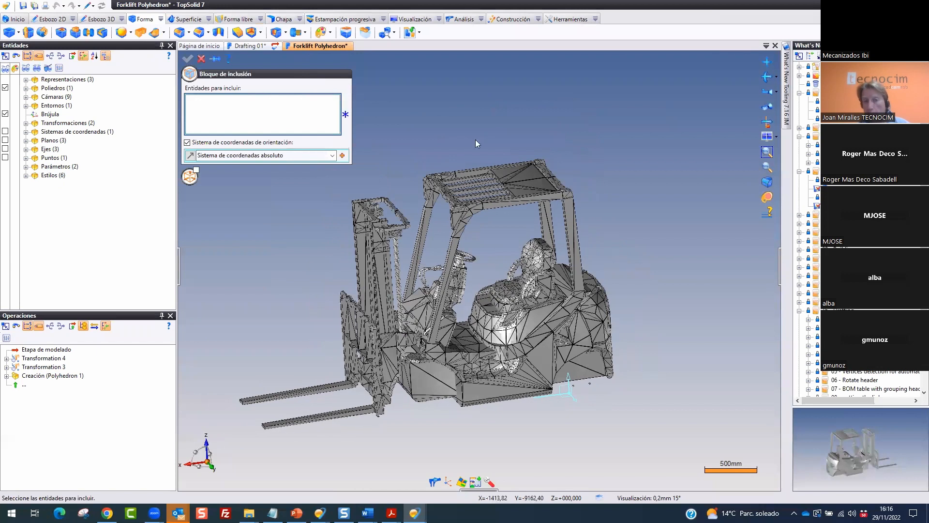
left_click(27, 88)
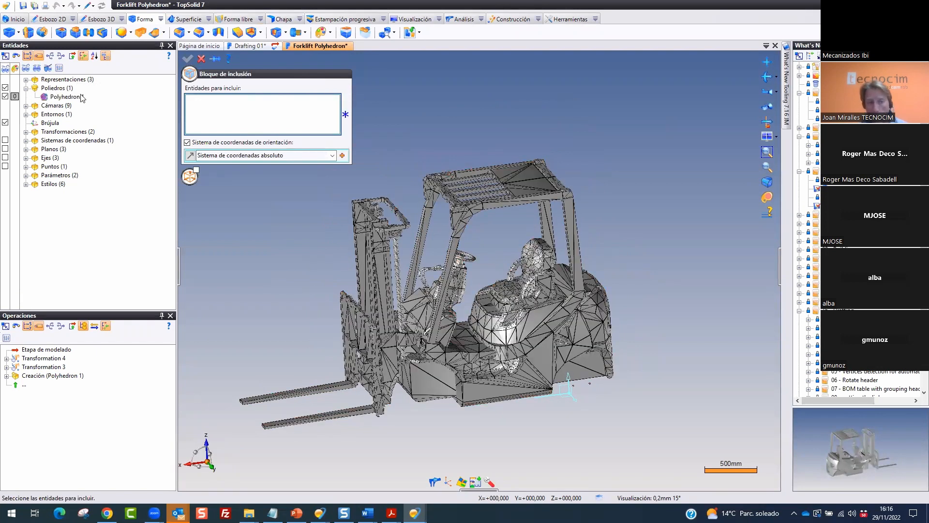
mouse_move(77, 77)
left_mouse_down()
mouse_move(27, 114)
mouse_move(5, 72)
mouse_move(116, 67)
left_mouse_up()
key("Escape")
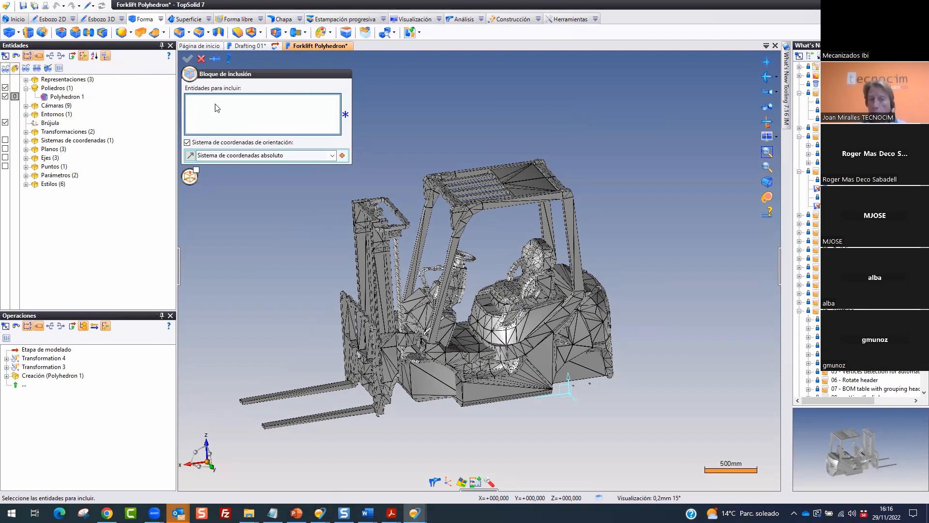
left_click(478, 194)
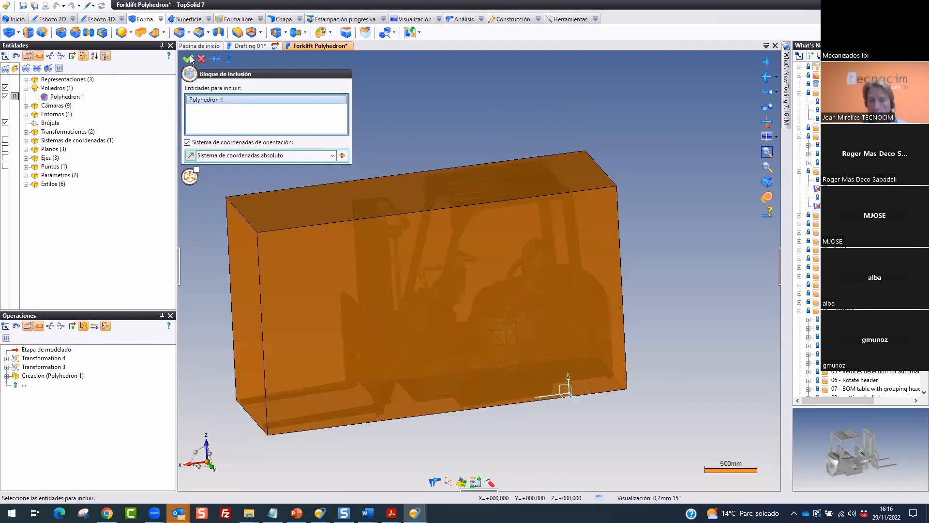
left_click(187, 59)
Set the transparency of the inclusion block to 50% so the forklift shows through it
left_click(27, 106)
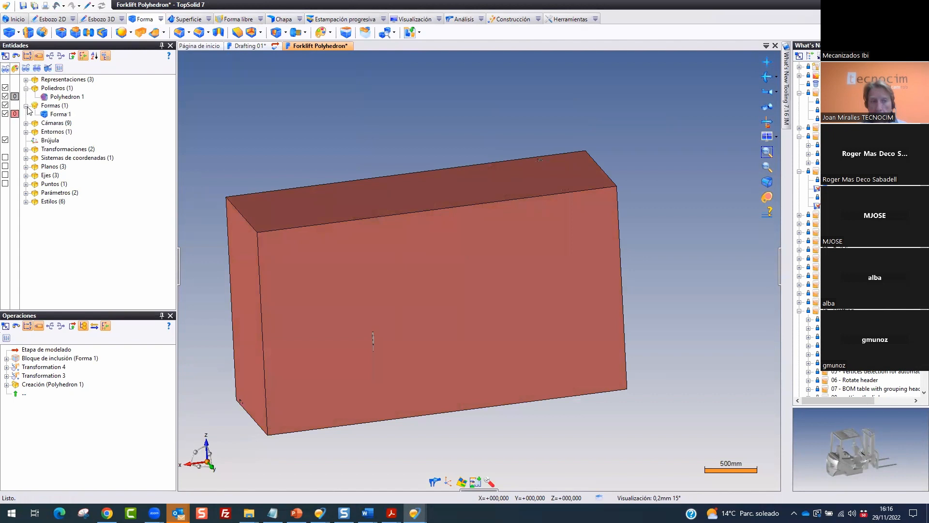
left_click(16, 114)
left_click_drag(191, 127, 209, 125)
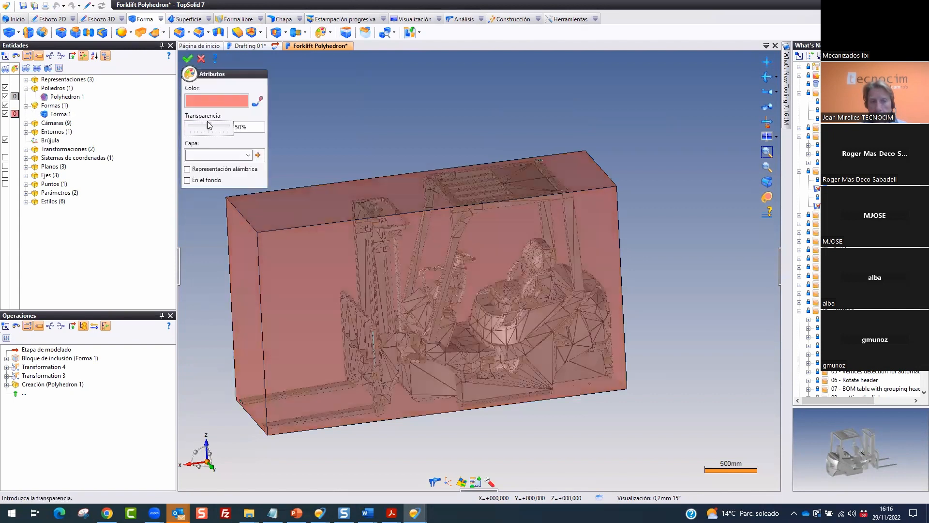
left_click(188, 58)
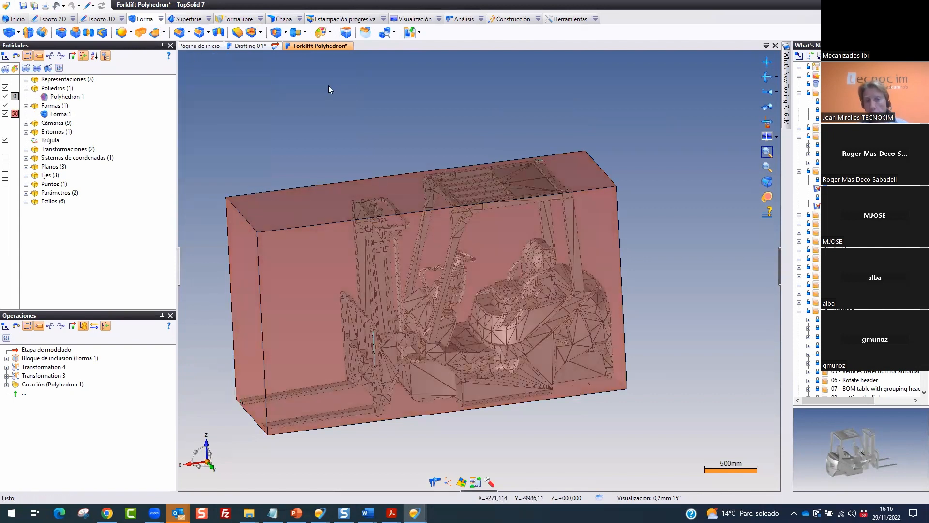
Add a Medida annotation on the block's upper face for its overall length, placed beyond the rear long edge
left_click(596, 19)
mouse_move(706, 30)
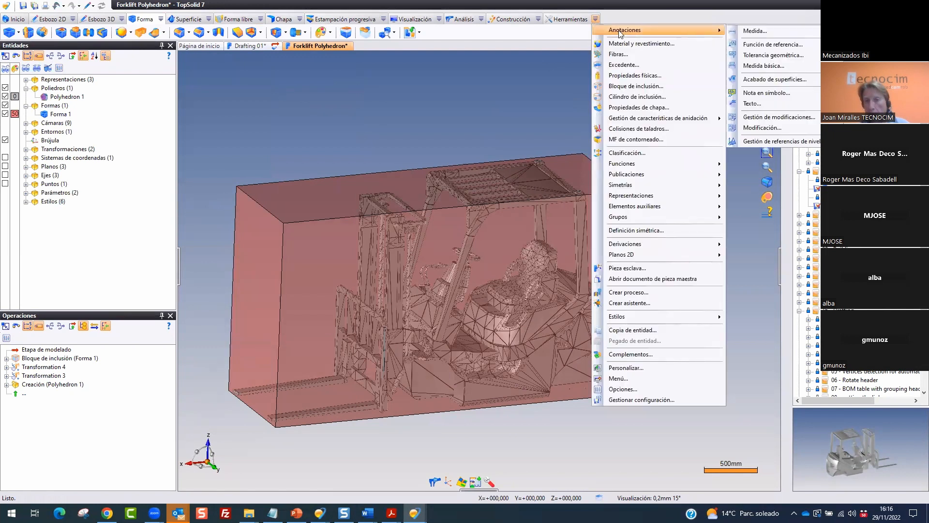
left_click(753, 31)
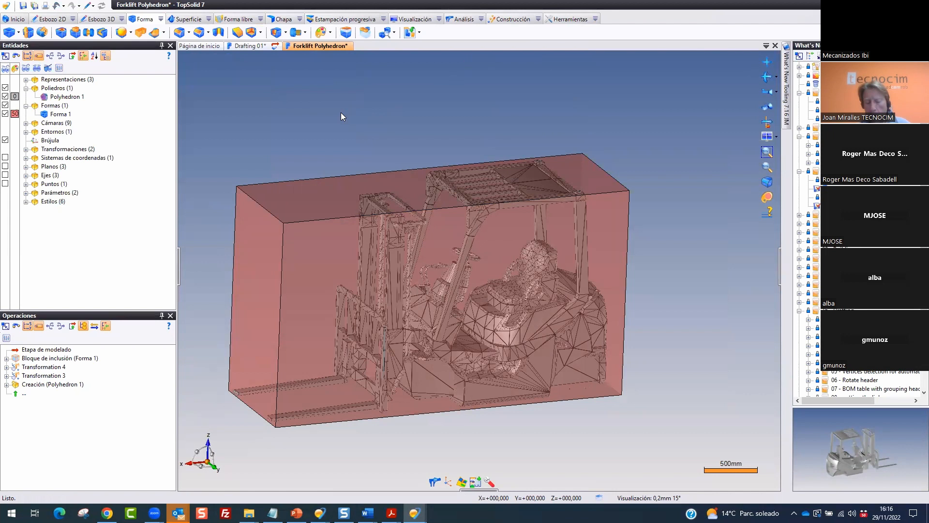
left_click(386, 201)
left_click(327, 220)
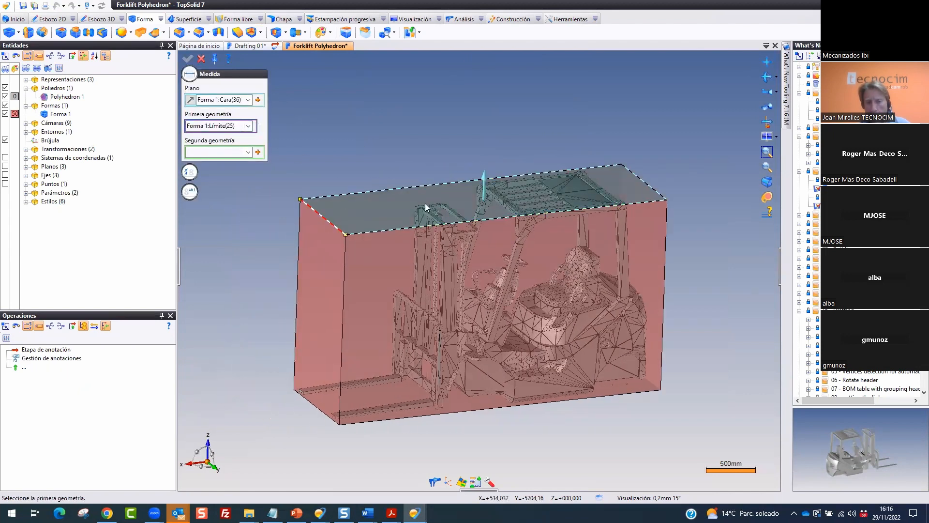
left_click(547, 151)
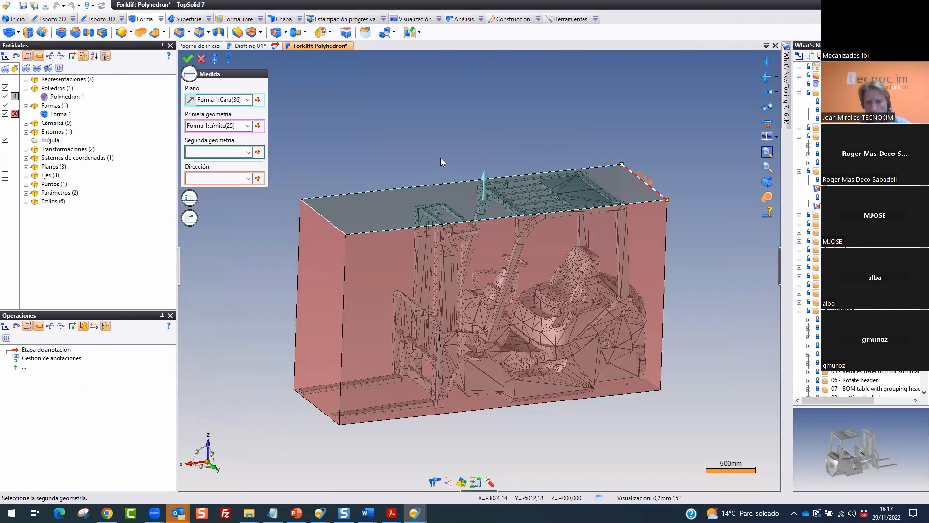
left_click(407, 157)
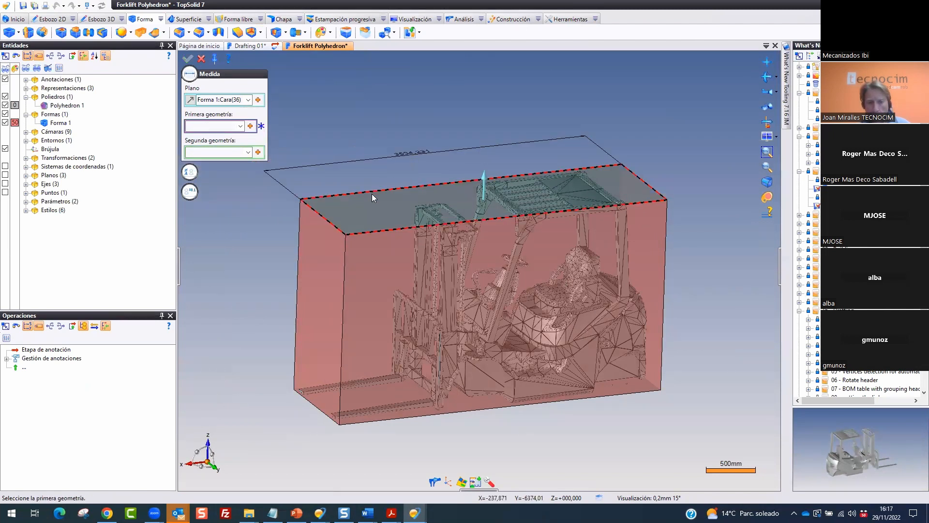
Dimension the block's width on the same upper face between its two long edges
left_click(371, 191)
left_click(370, 231)
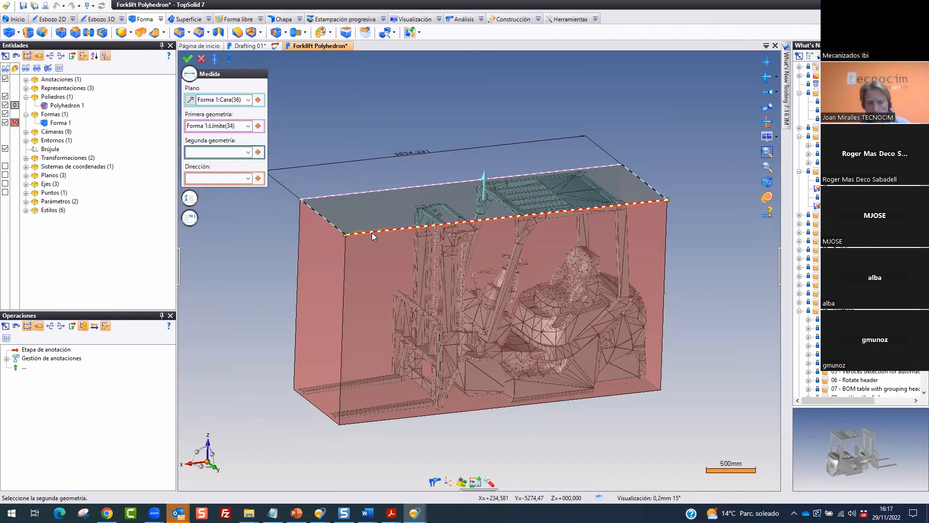
left_click(263, 230)
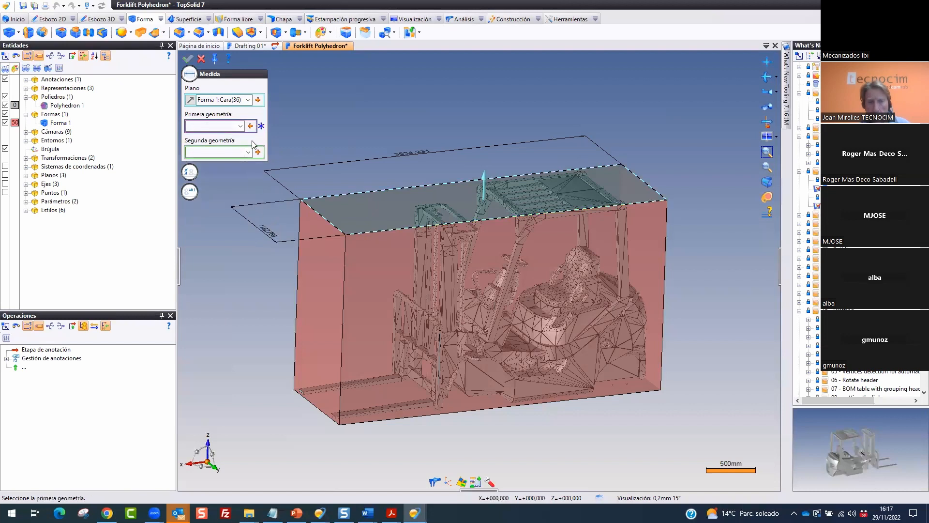
Dimension the block's height on its long front face between the upper and lower edges, and finish measuring
left_click(231, 99)
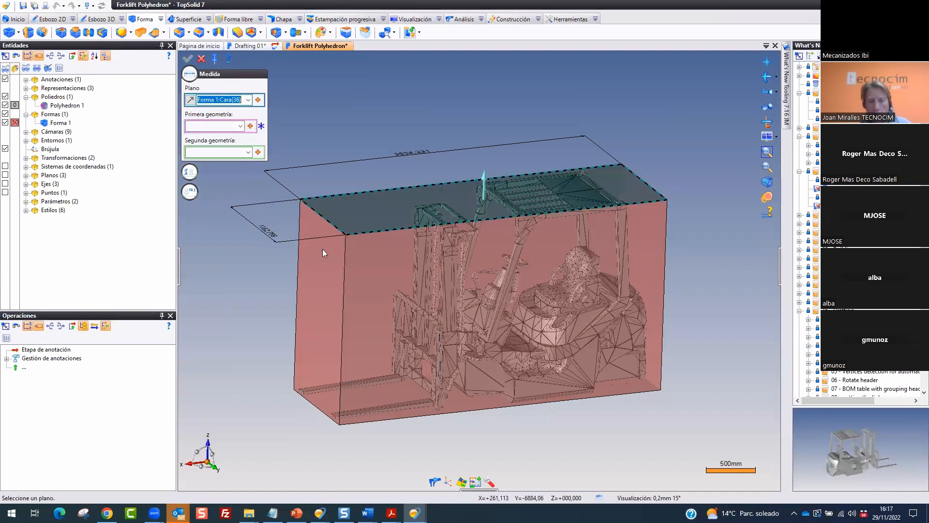
left_click(373, 263)
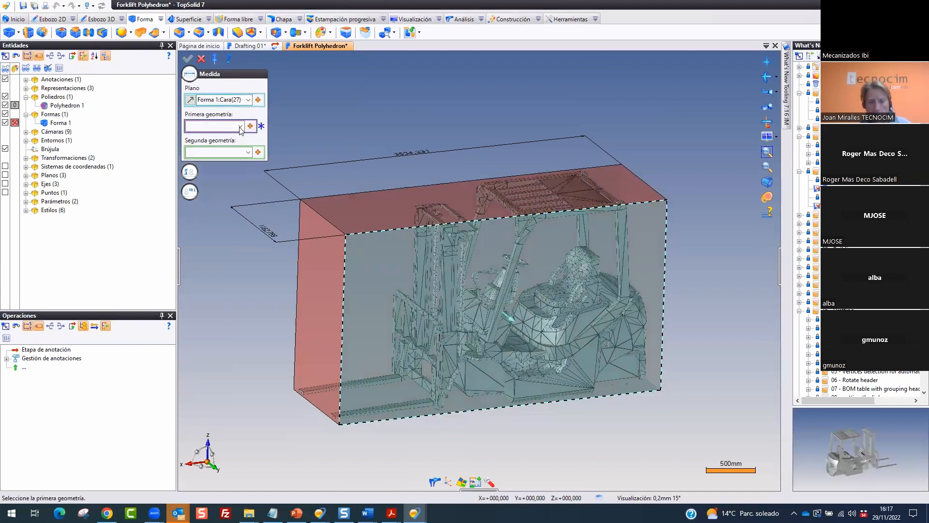
left_click(359, 233)
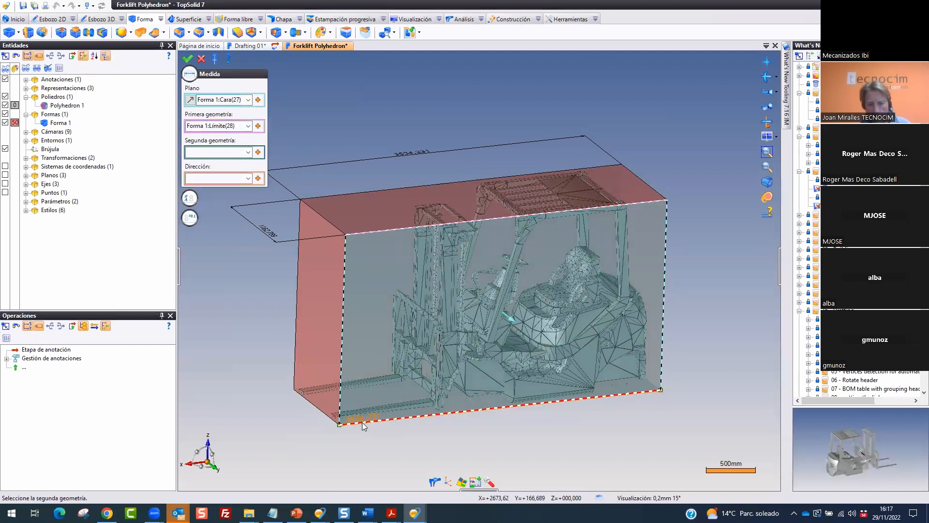
left_click(262, 363)
left_click(265, 346)
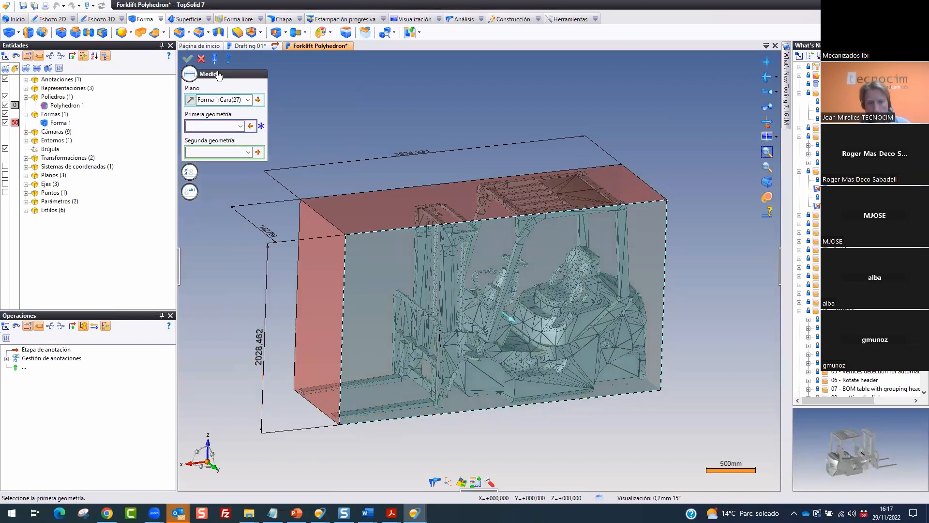
left_click(202, 59)
scroll(484, 83, "up", 3)
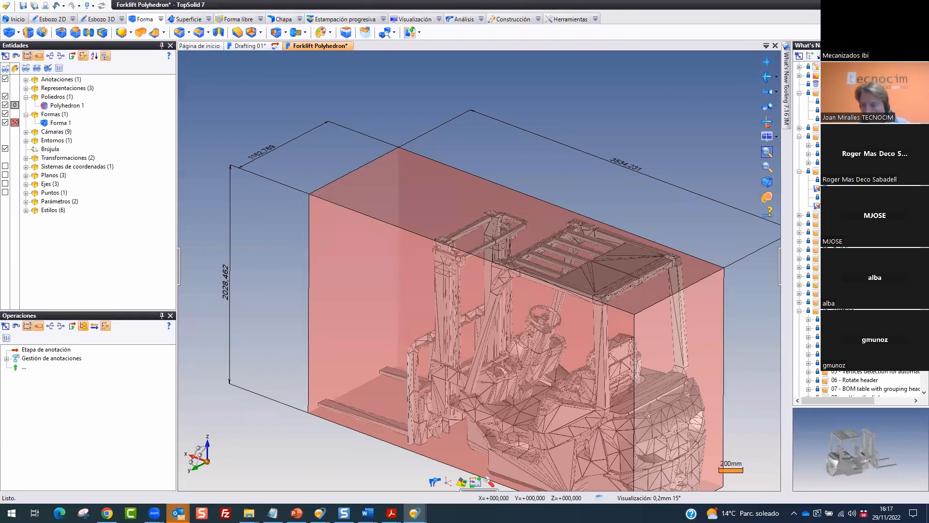
Open the Imprint & Pipe document and close all other open documents
left_click(800, 215)
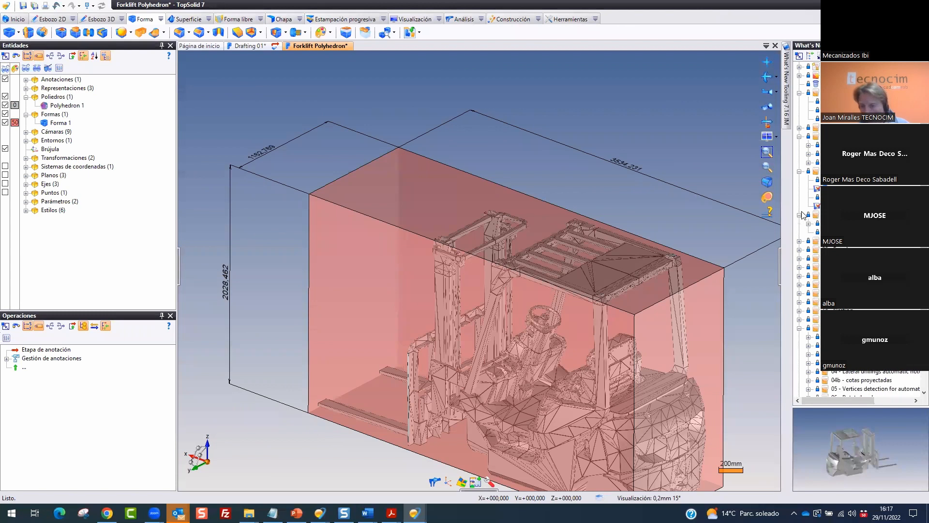
double_click(832, 233)
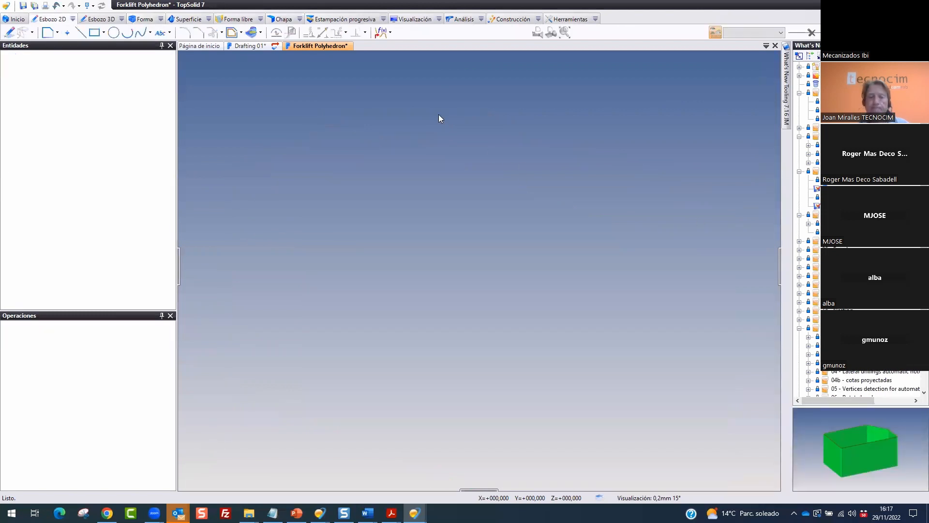
right_click(374, 47)
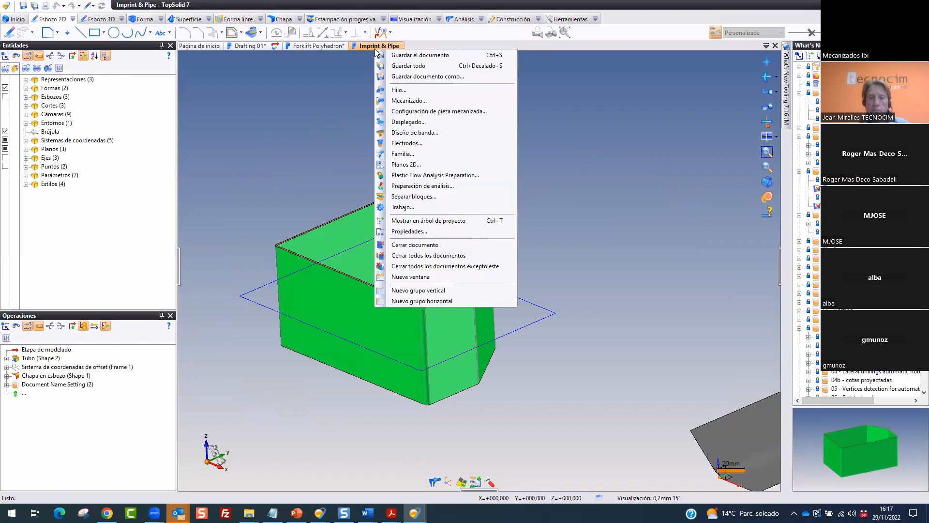
left_click(448, 265)
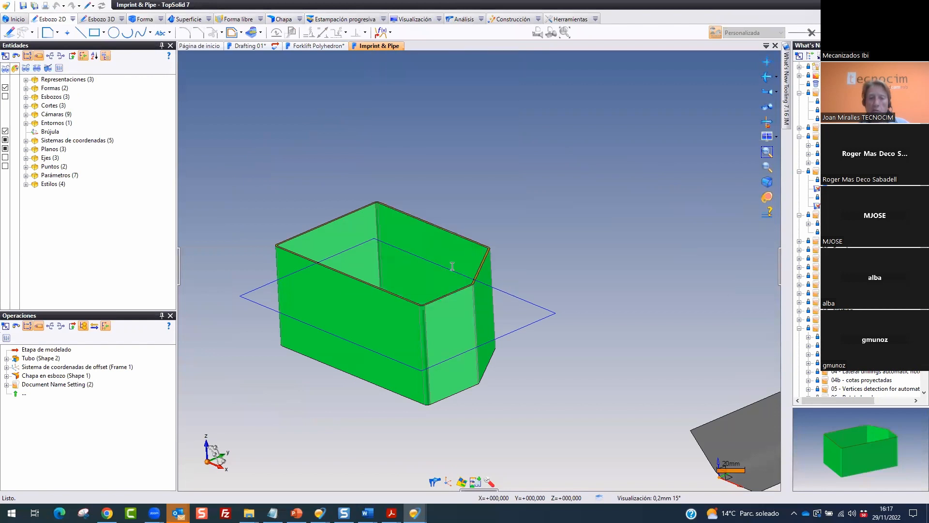
left_click(468, 282)
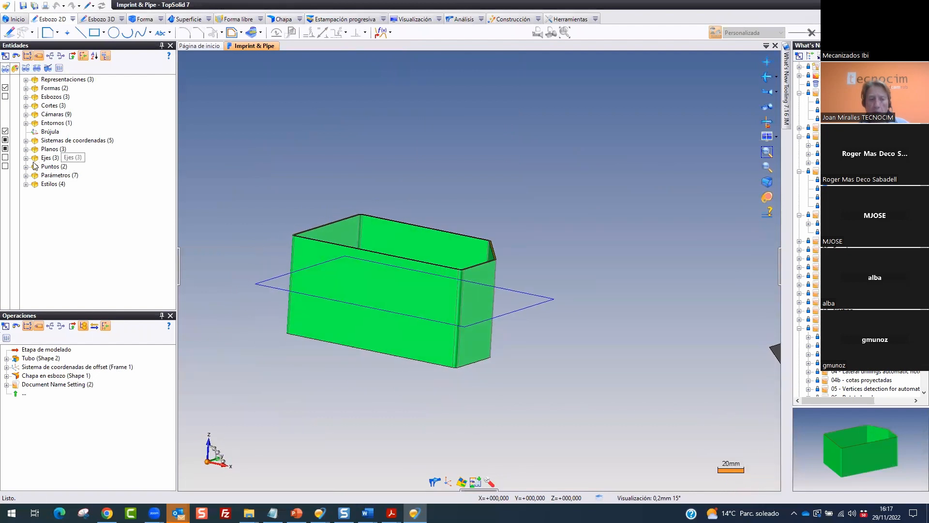
Hide the absolute XY plane that crosses the green sheet-metal box
scroll(288, 281, "up", 2)
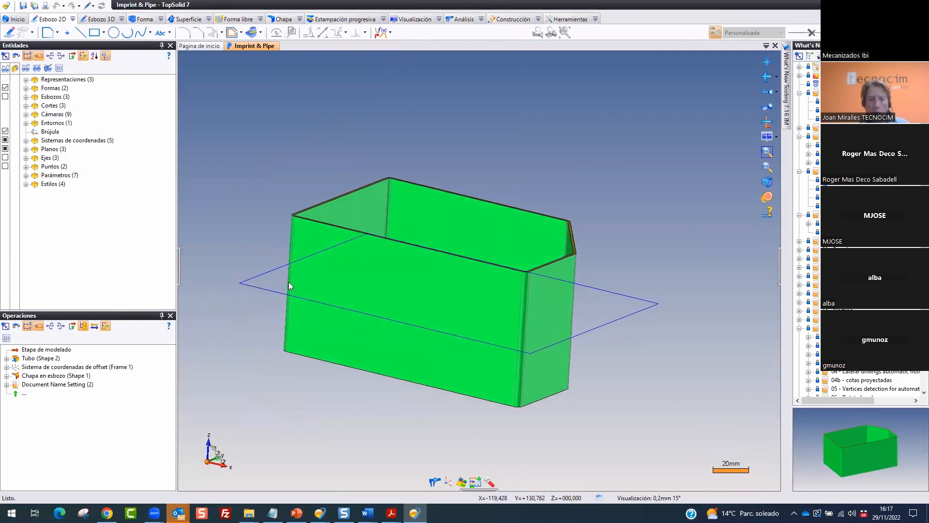
double_click(52, 149)
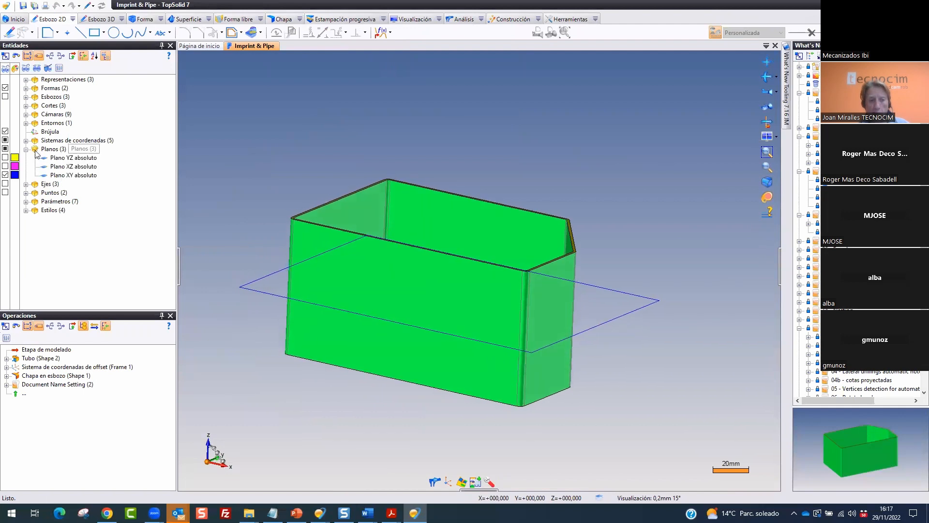
left_click(54, 175)
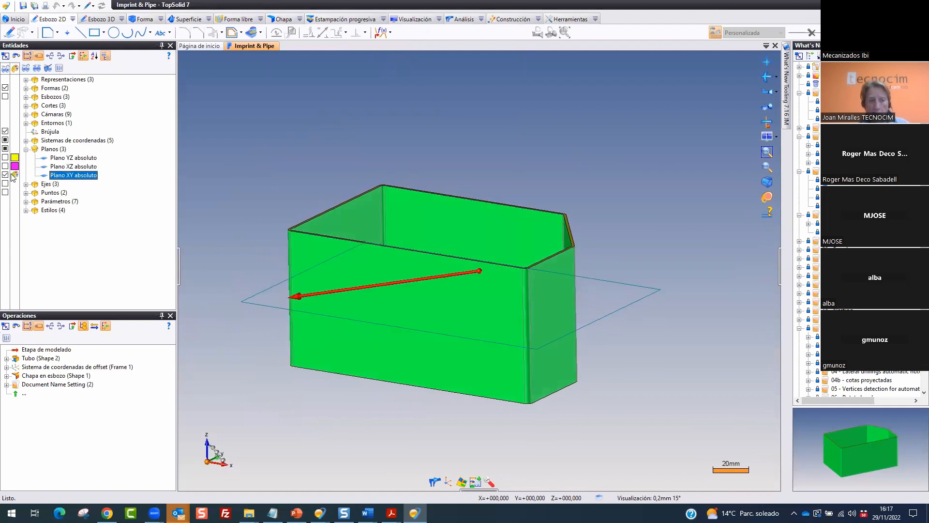
left_click(5, 175)
middle_click_drag(472, 138, 692, 117)
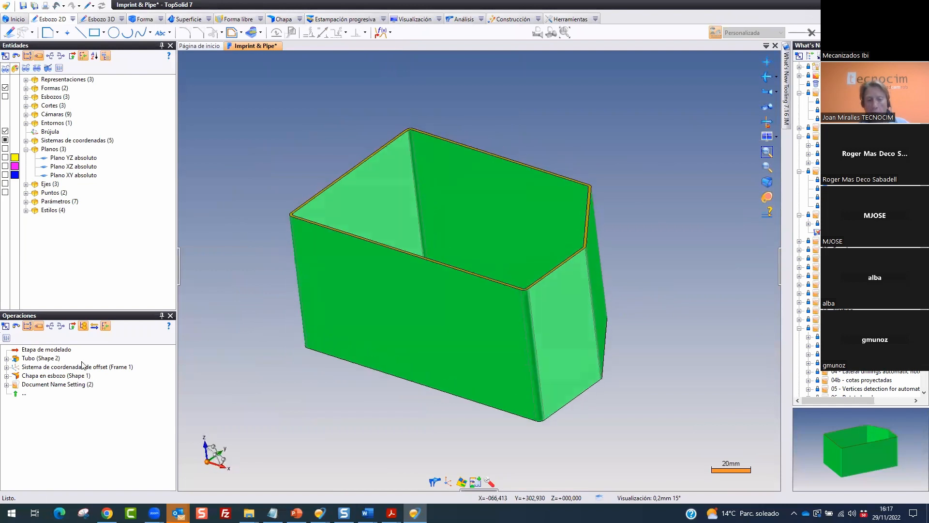
Roll the modelling stage back to just before the Tubo operation (Shape 2)
left_click(66, 376)
left_click(125, 402)
mouse_move(57, 350)
left_mouse_down()
mouse_move(54, 372)
mouse_move(46, 358)
left_mouse_up()
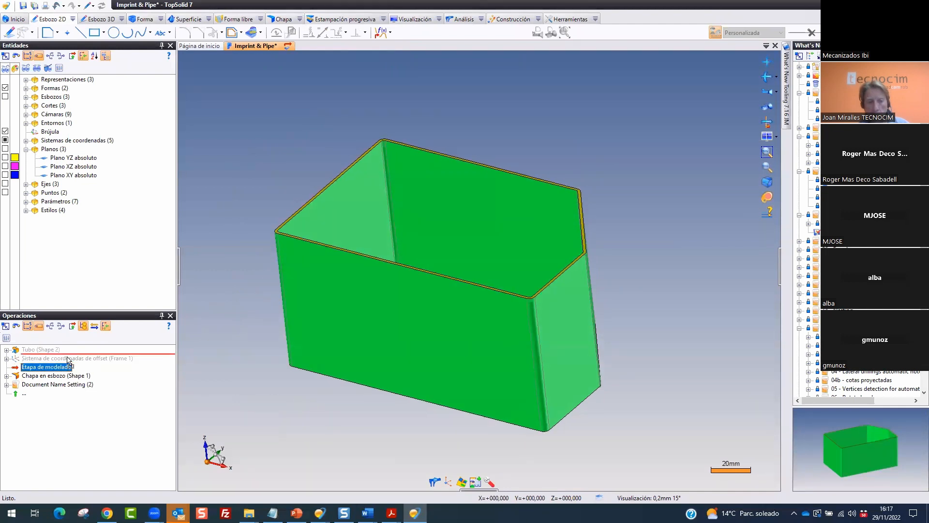
Examine the box's outer side faces from several angles, picking them one after another
left_click(367, 289)
left_click(594, 331)
left_click(678, 312)
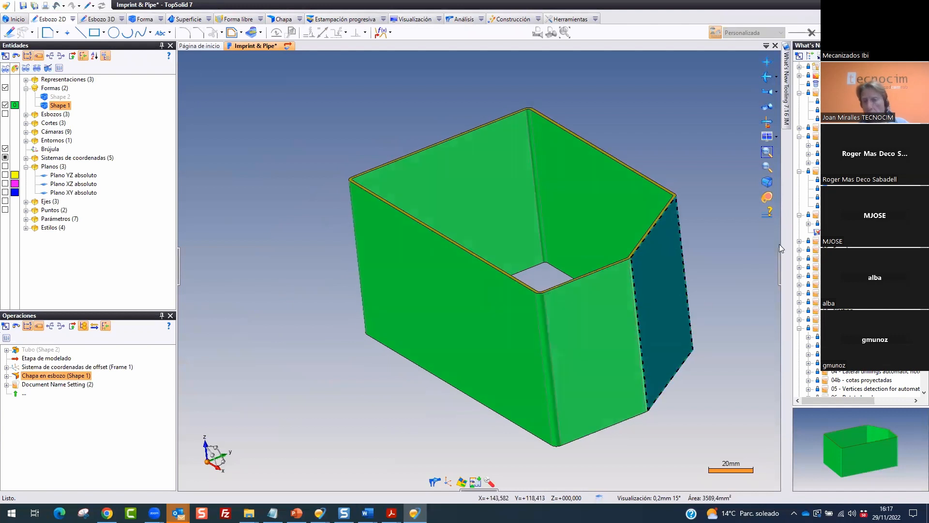
left_click(633, 285)
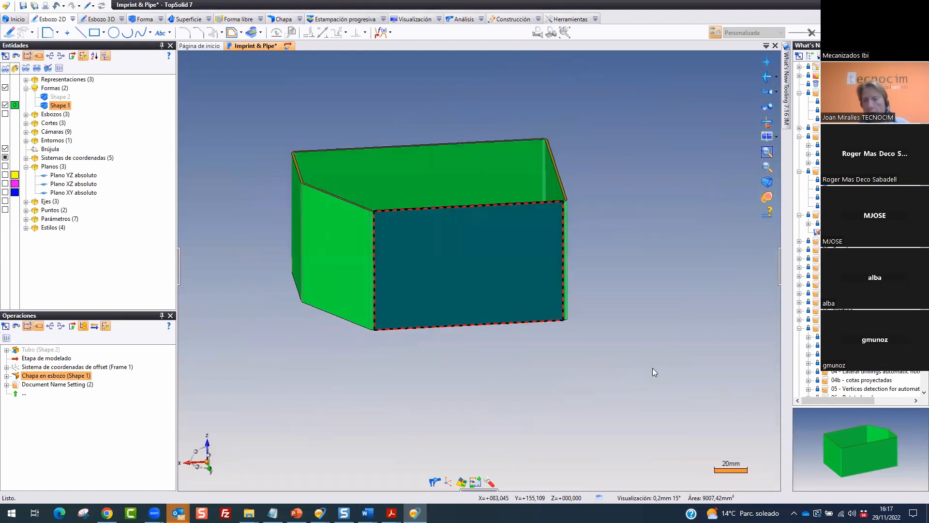
left_click(589, 280)
left_click(646, 376)
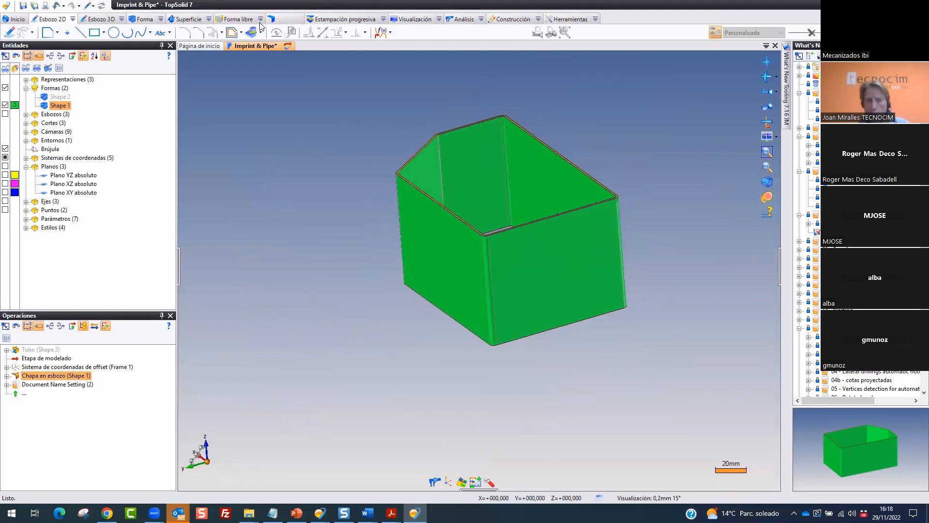
Start a surface Imprint on Shape 1 in plane mode, using Plano XY absoluto as the imprint plane
left_click(187, 19)
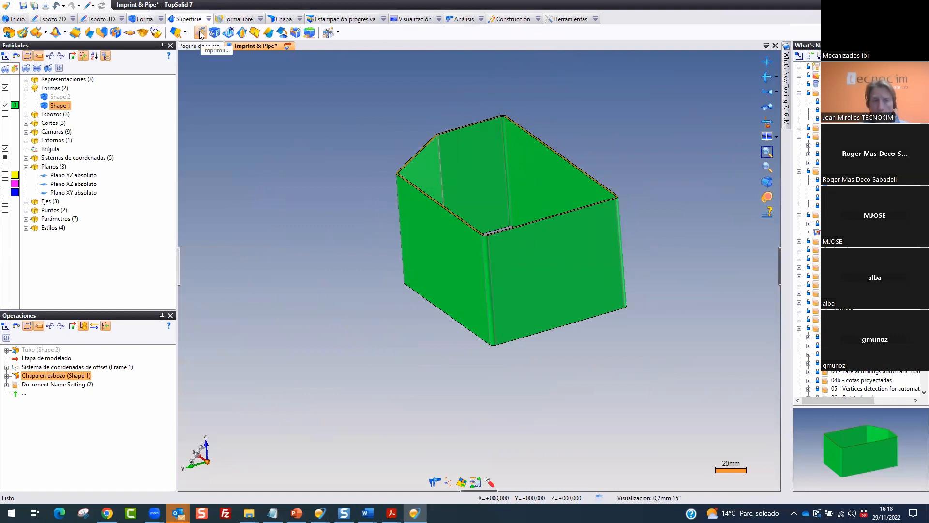
key("ctrl+2")
mouse_move(211, 11)
left_mouse_down()
mouse_move(180, 14)
mouse_move(240, 68)
left_mouse_up()
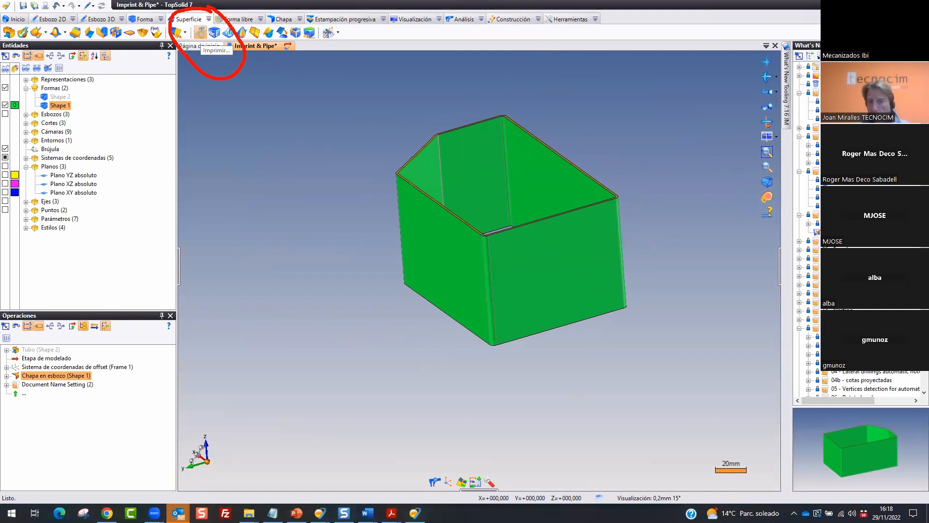
key("Escape")
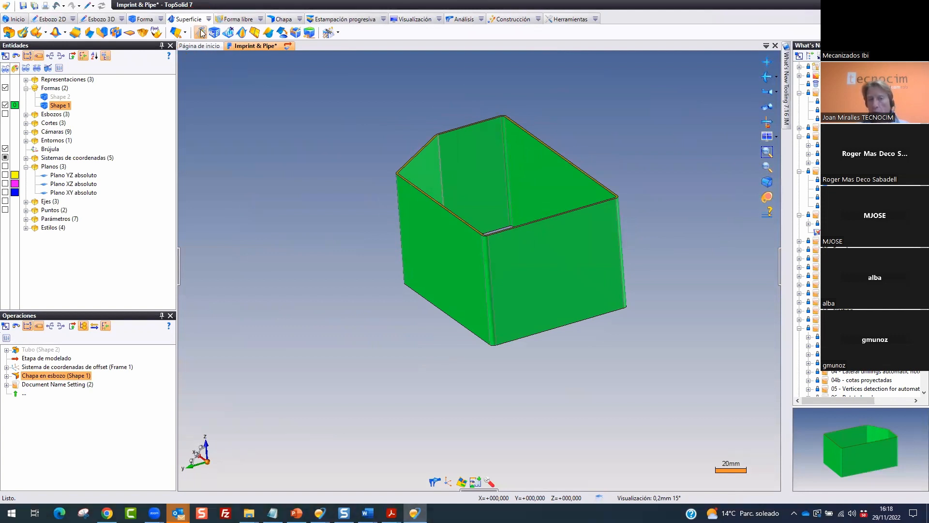
left_click(201, 32)
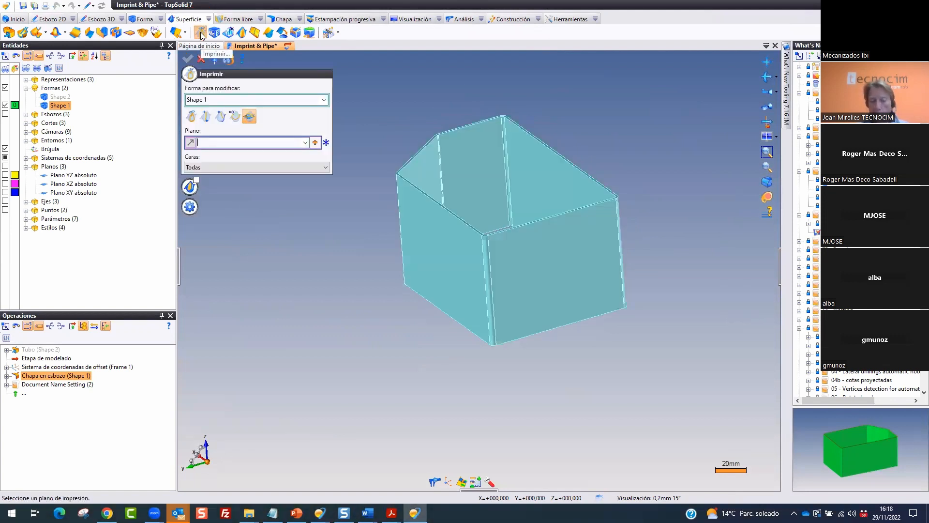
key("ctrl+2")
left_click_drag(276, 111, 238, 111)
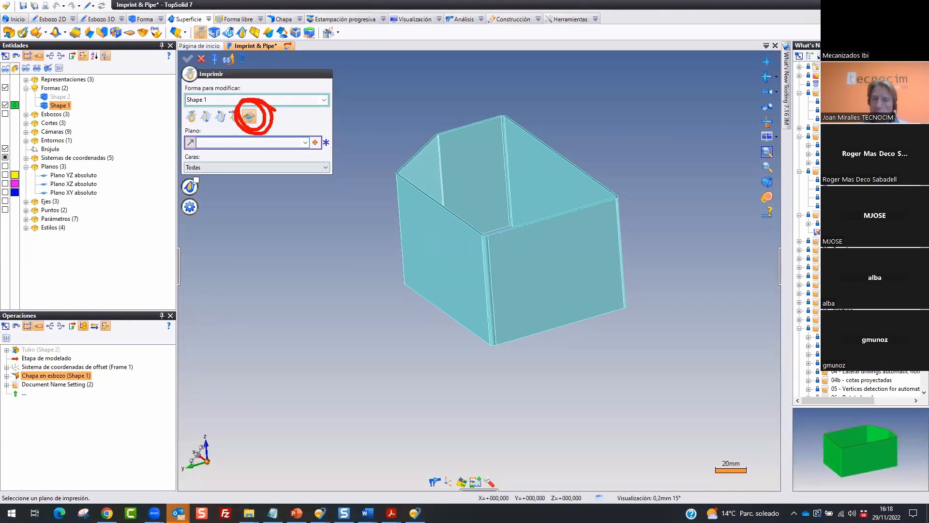
key("Escape")
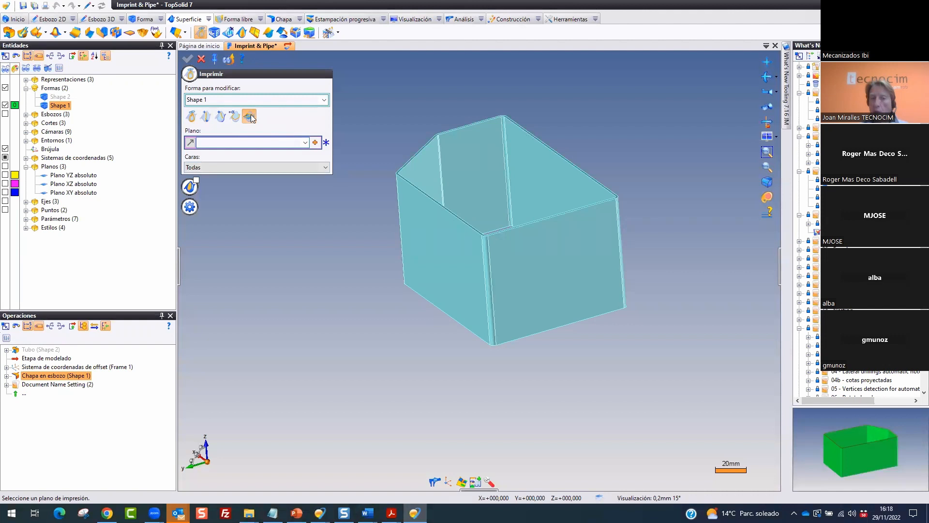
left_click(305, 143)
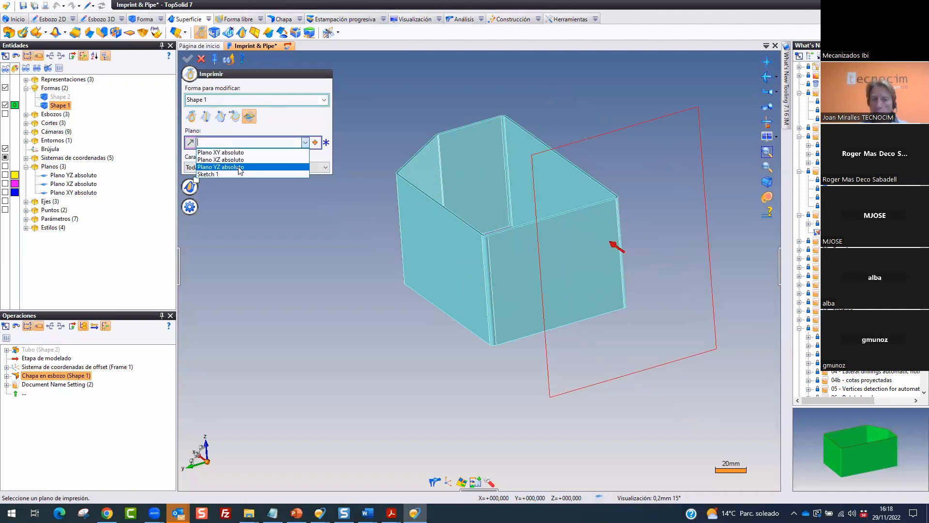
left_click(242, 153)
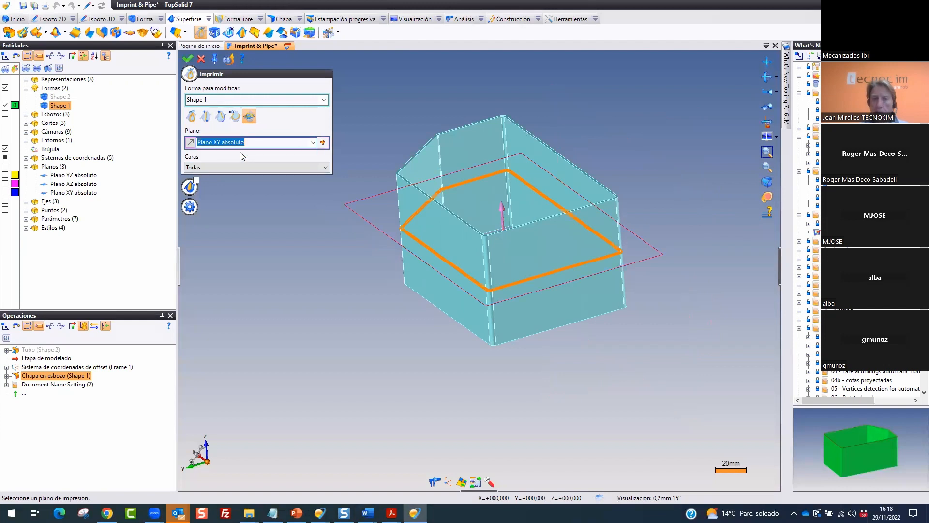
Try the Externo and Interno face options, set the faces to Todas, and apply the imprint
left_click(240, 167)
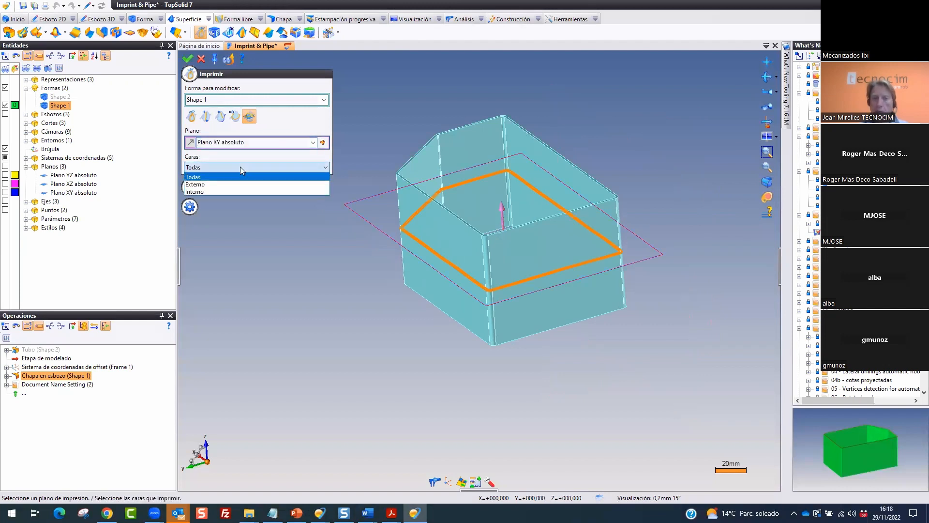
left_click(223, 185)
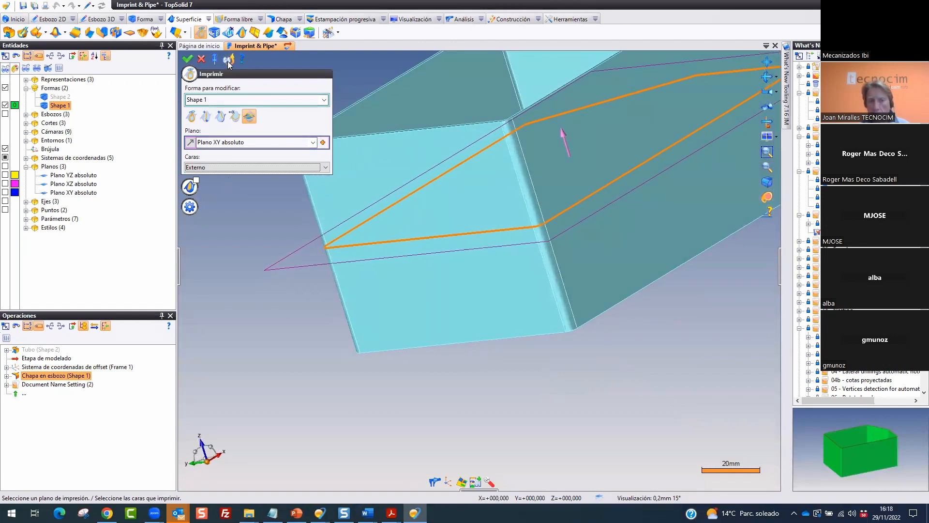
left_click(217, 167)
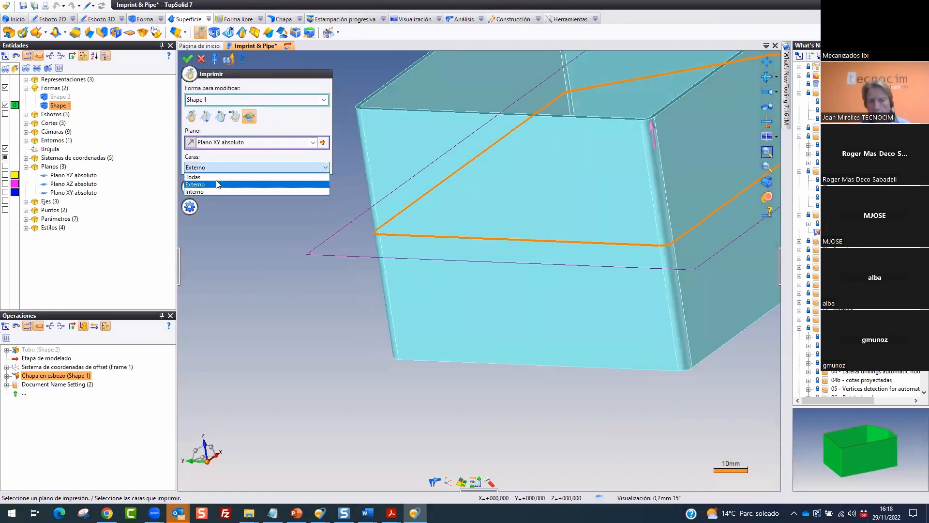
left_click(211, 190)
left_click(217, 167)
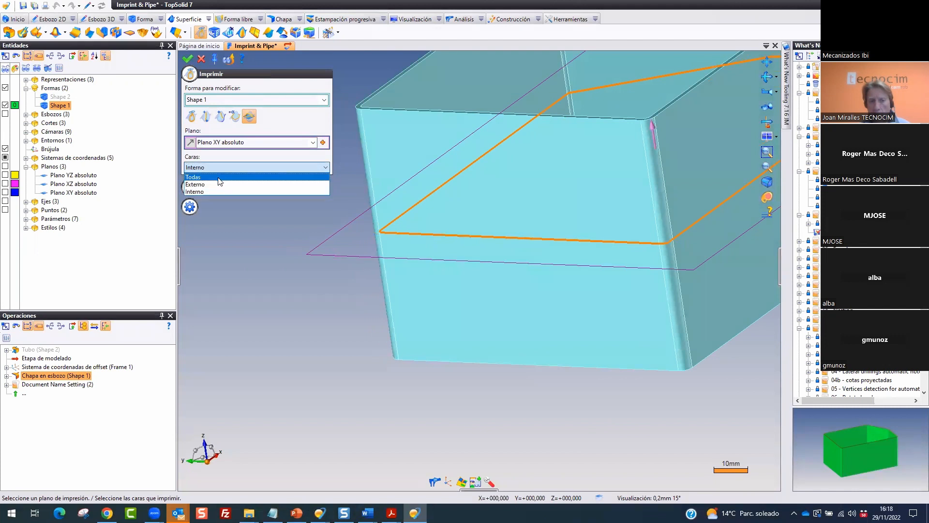
left_click(215, 178)
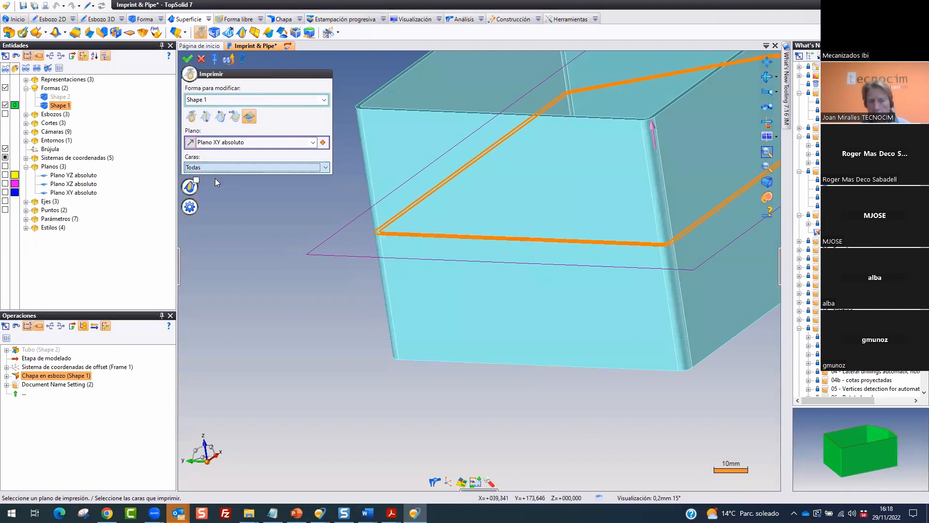
left_click(188, 59)
left_click(201, 61)
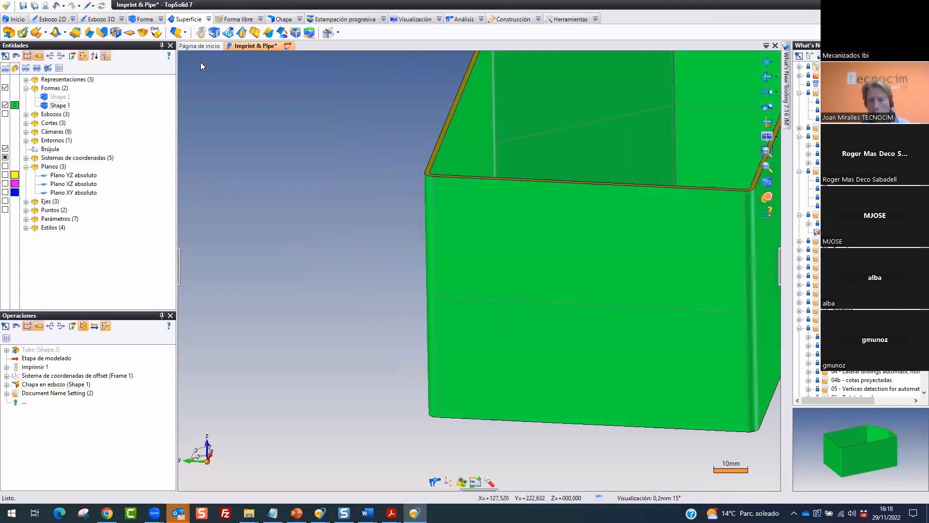
Inspect the box faces above and below the imprint line, including the rounded corner and the inner walls
left_click(488, 333)
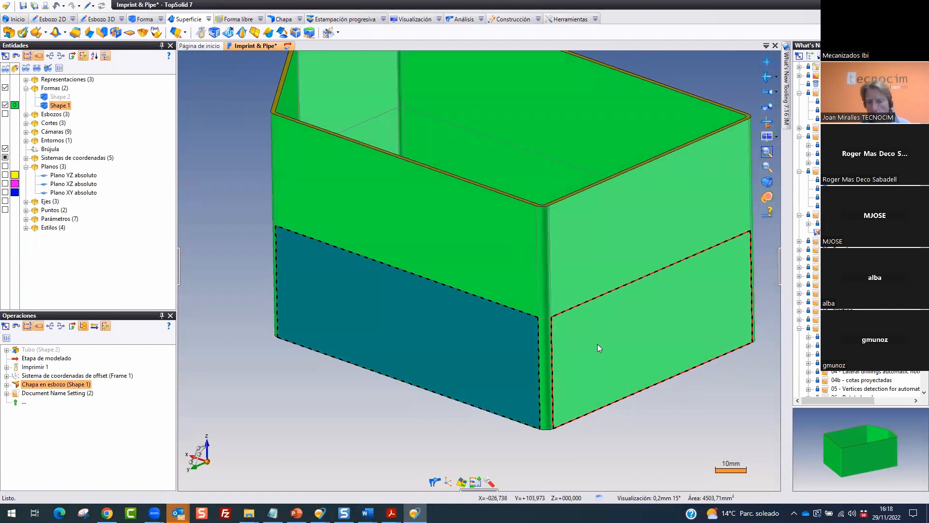
left_click(611, 314)
scroll(573, 329, "up", 3)
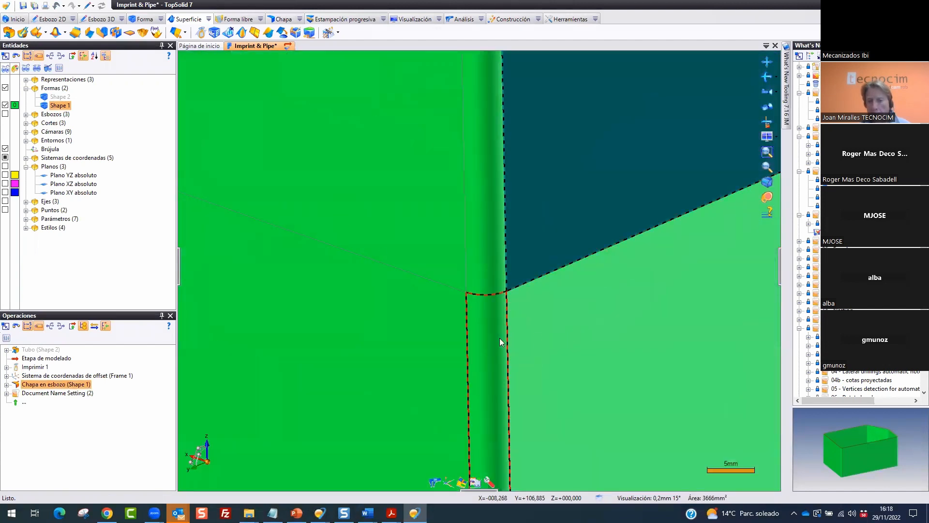
scroll(495, 274, "down", 3)
middle_click_drag(480, 292, 506, 182)
scroll(506, 182, "up", 1)
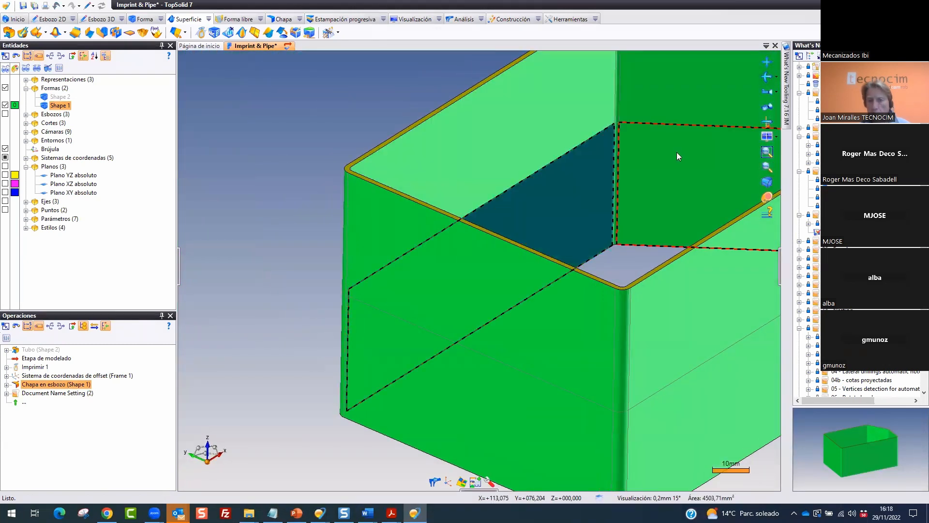
scroll(644, 99, "up", 3)
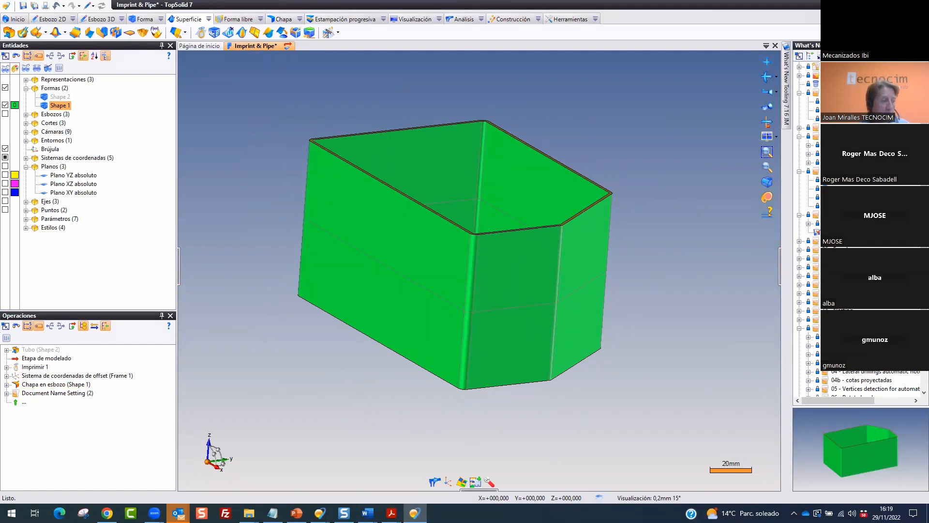
Open the Transition document and roll its modelling stage back to just after Chapa de transición (Forme 1)
left_click(799, 241)
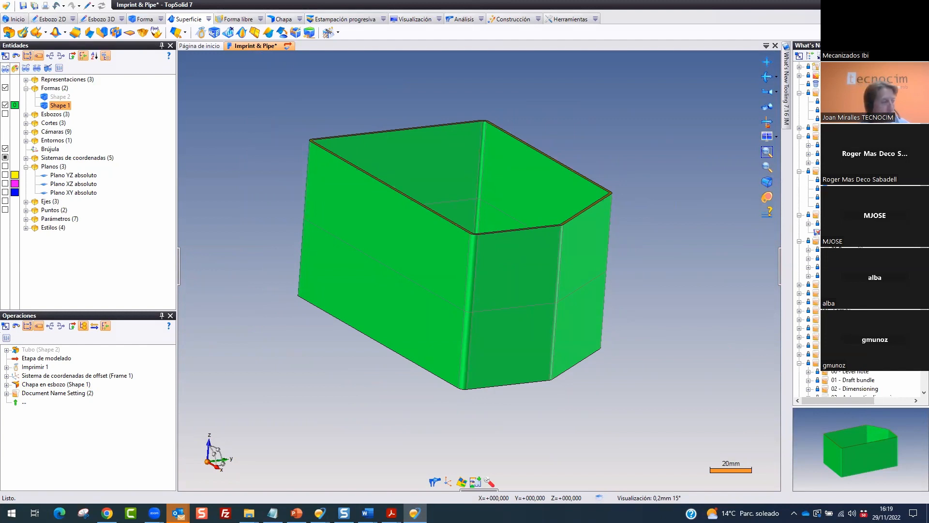
left_click(808, 267)
double_click(837, 284)
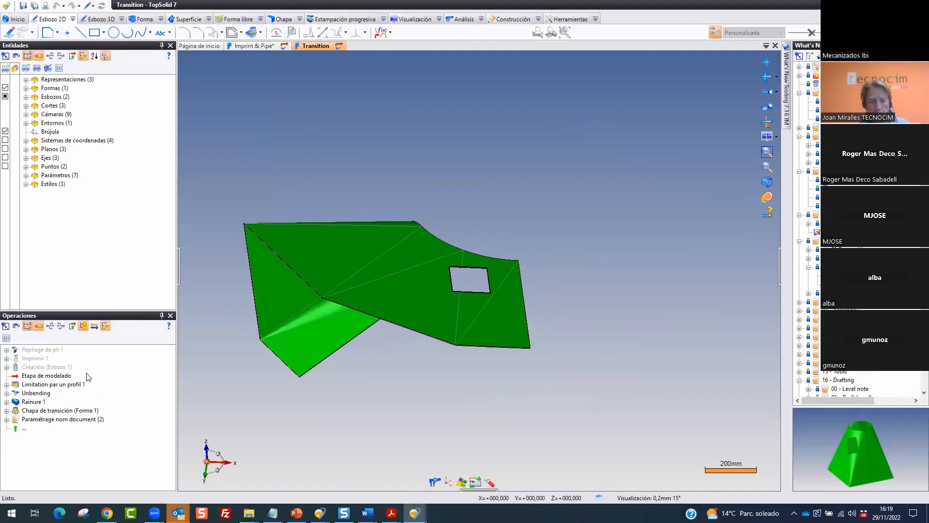
left_click_drag(45, 377, 50, 409)
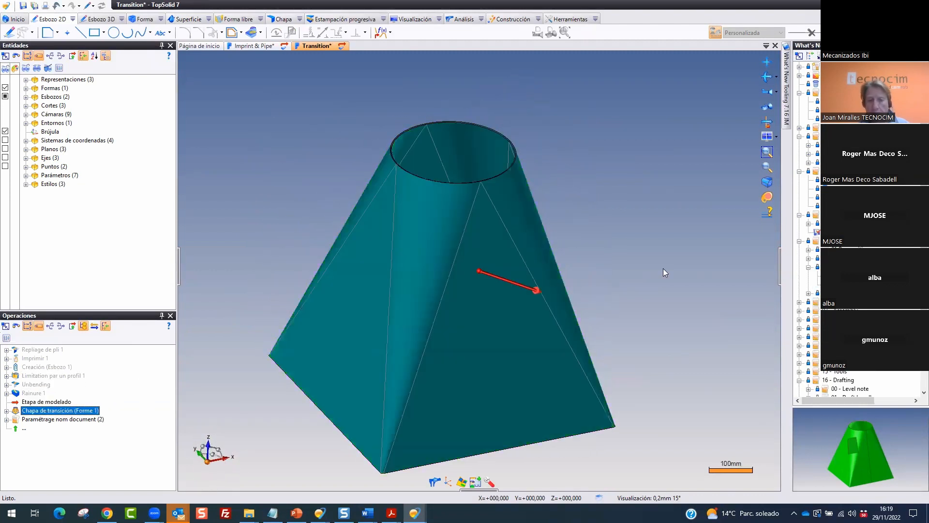
Review the first and second section settings in the transition sheet's definition, and close it without changes
left_click(300, 19)
left_click(300, 19)
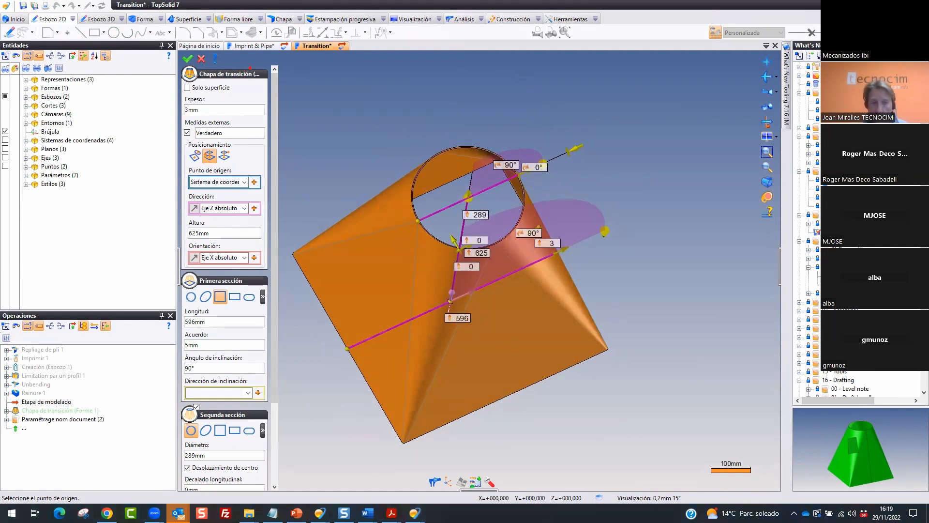
left_click_drag(251, 68, 222, 36)
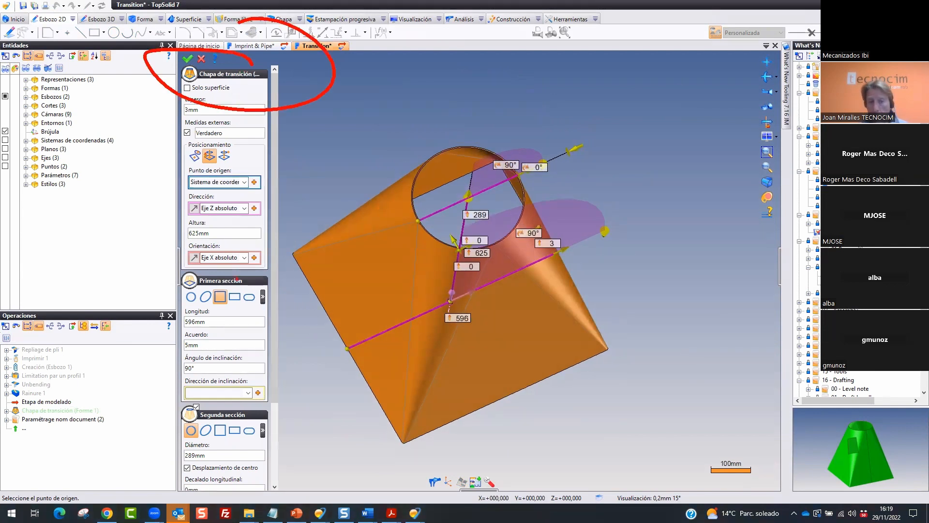
left_click_drag(245, 269, 250, 266)
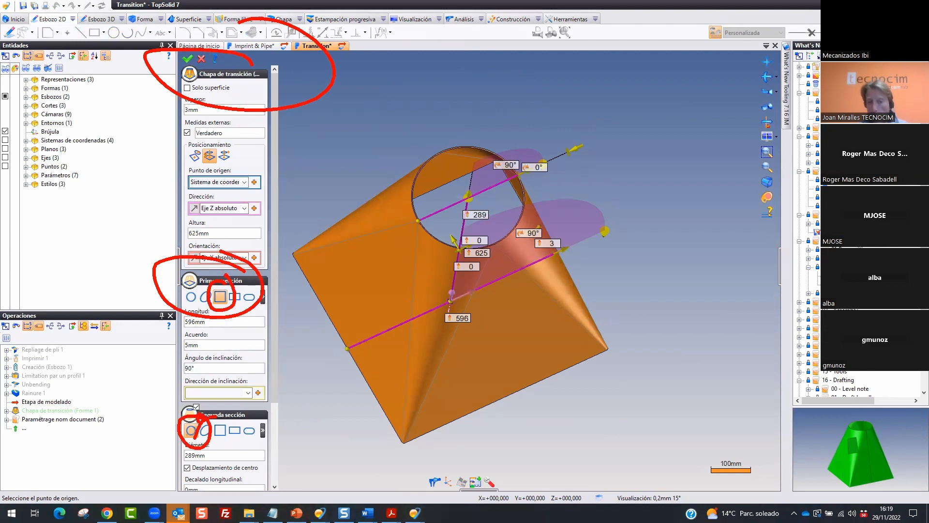
key("Escape")
left_click(203, 59)
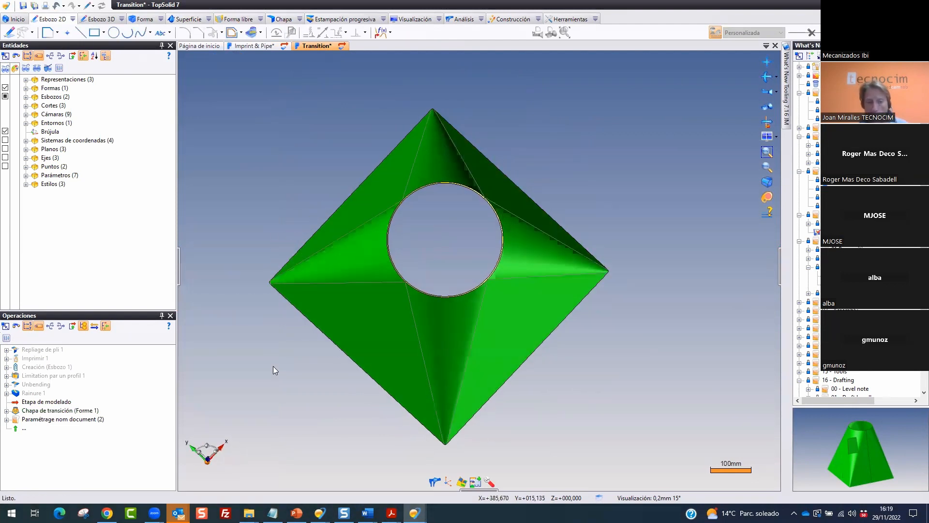
Advance the modelling stage to just after Rainure 1 and examine the narrow slit at the round opening
left_click_drag(44, 402, 47, 392)
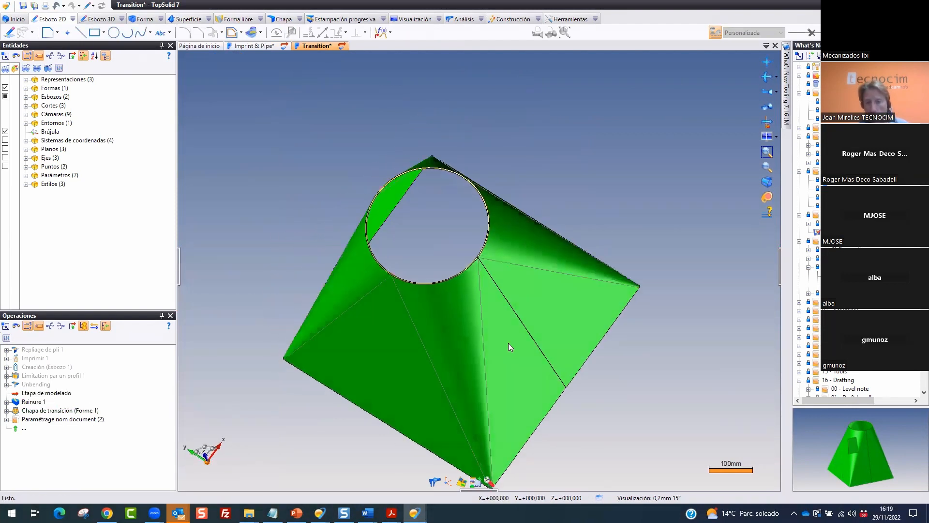
scroll(507, 267, "up", 10)
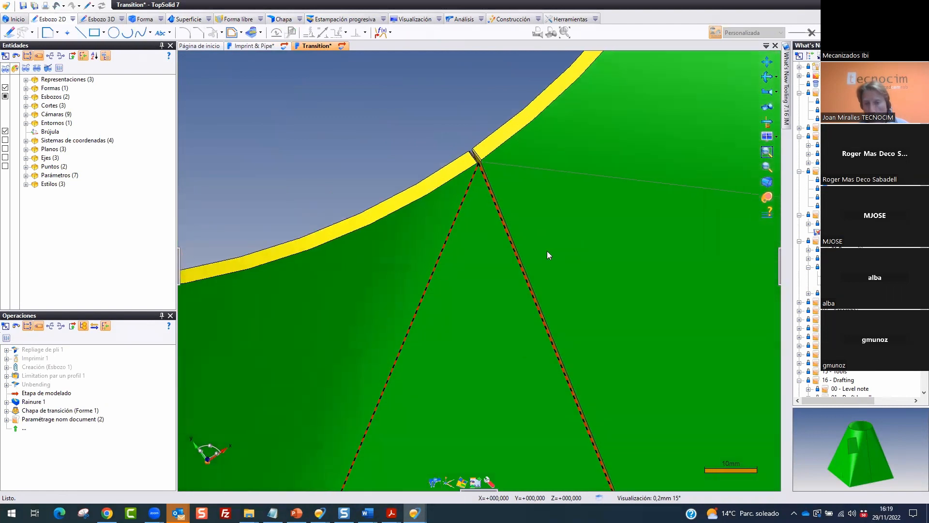
scroll(447, 175, "down", 20)
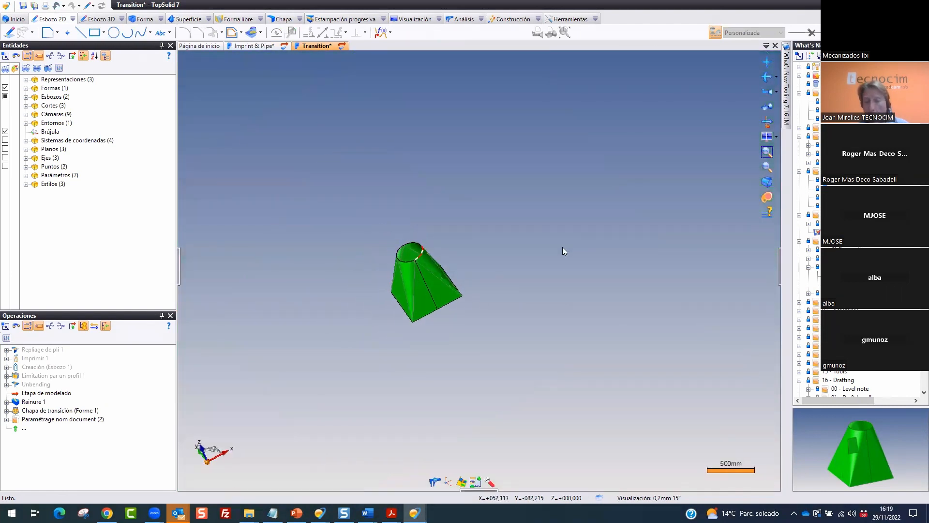
Advance the modelling stage past Unbending, review its mode, fixed boundary and bend faces, and close the definition without changes
left_click_drag(46, 392, 47, 379)
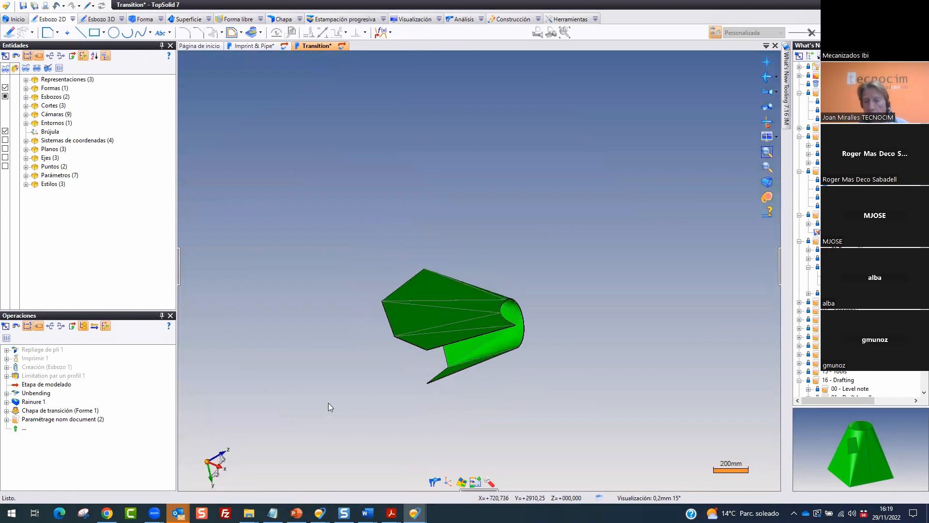
double_click(37, 394)
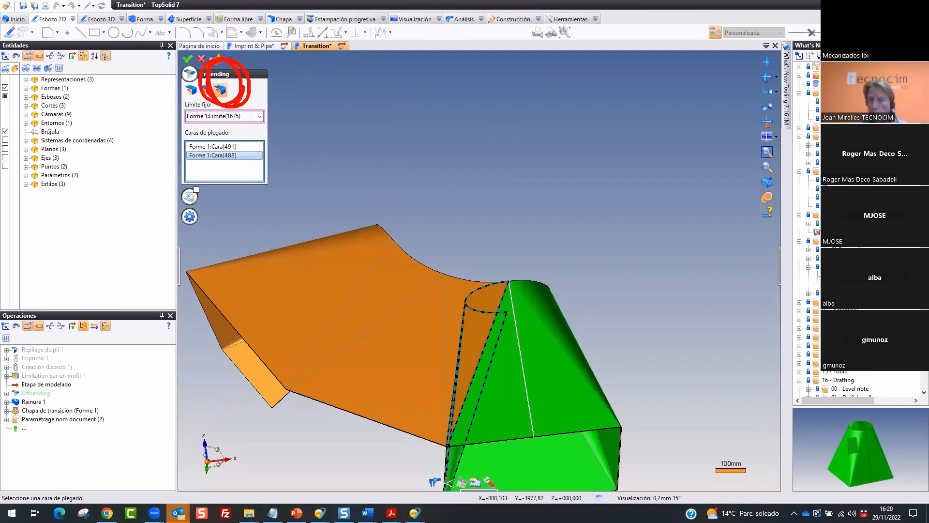
left_click(201, 59)
Roll the modelling stage back to just before Unbending and select the conical corner face beside the slit
left_click_drag(40, 386, 39, 396)
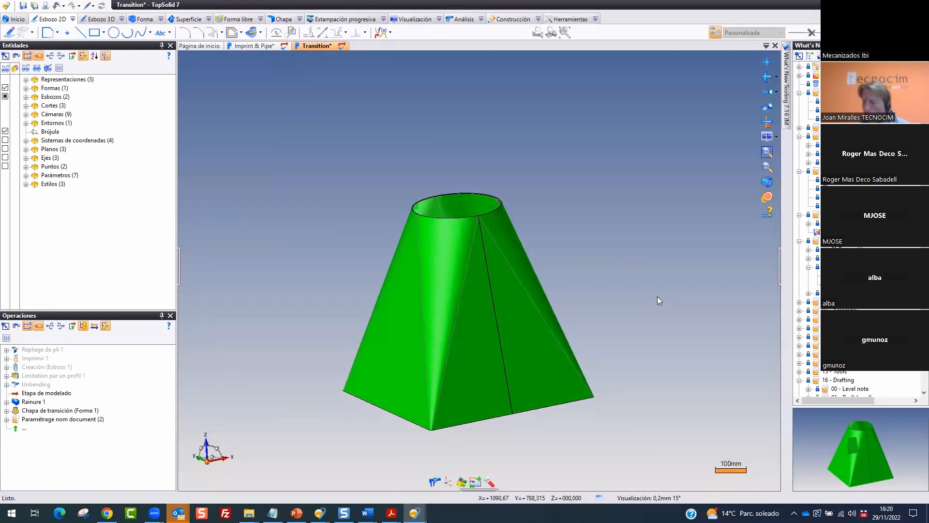
left_click(457, 235)
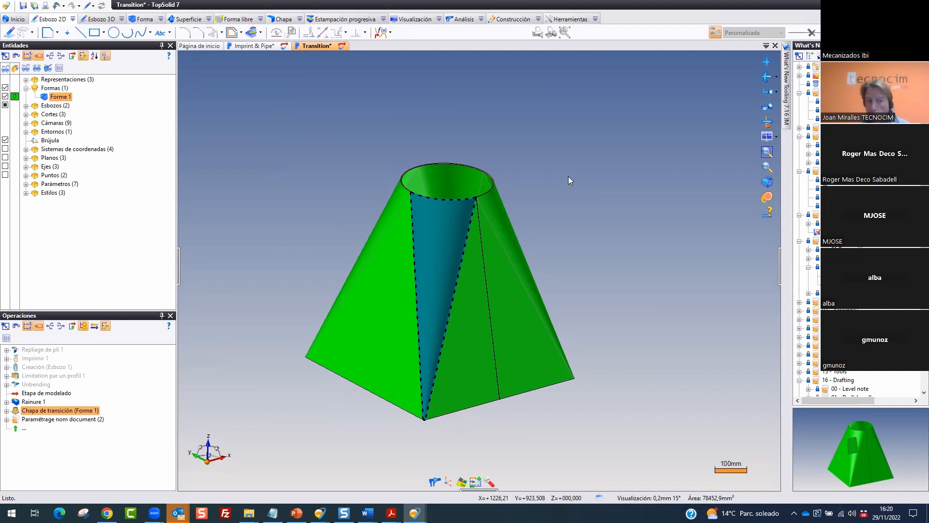
Advance the modelling stage past Unbending and Limitation par un profil 1, and examine the rectangular cutout in the unfolded sheet
left_click_drag(66, 394, 64, 387)
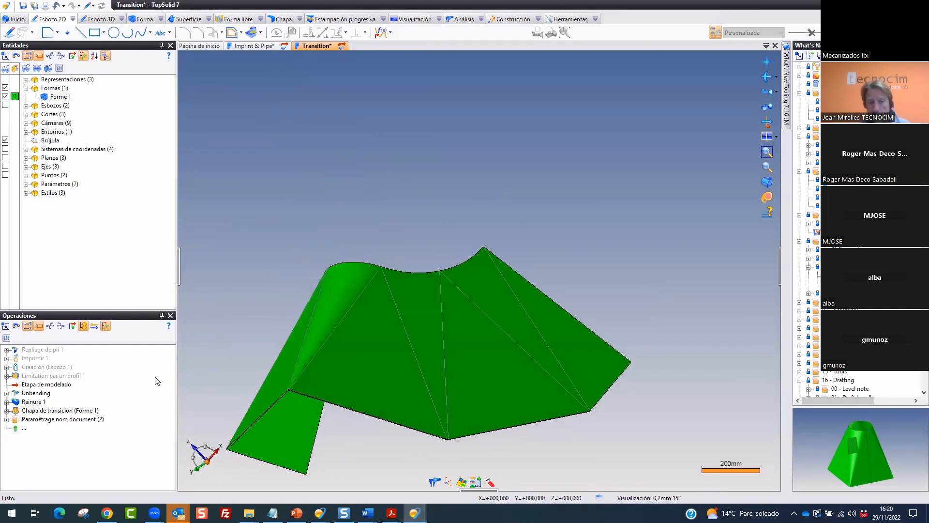
left_click_drag(52, 388, 55, 373)
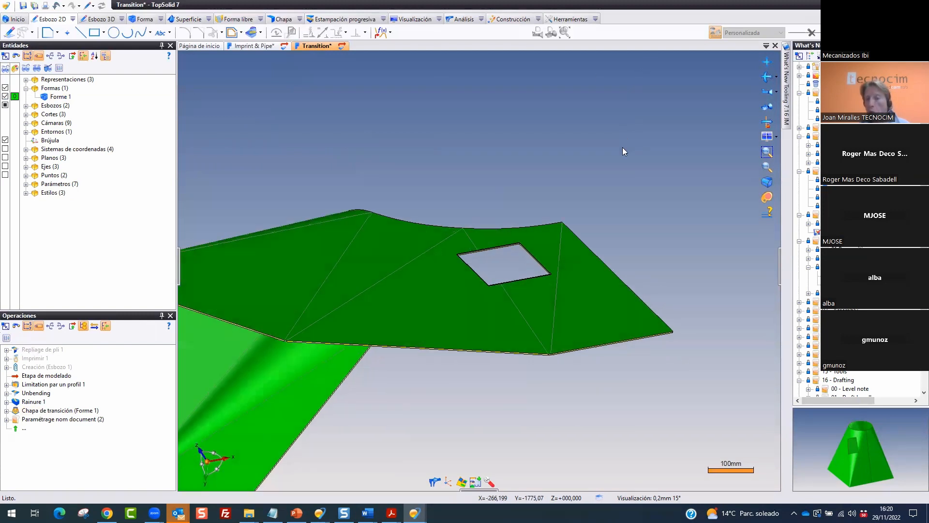
mouse_move(623, 171)
left_mouse_down()
mouse_move(353, 131)
mouse_move(779, 338)
mouse_move(560, 96)
left_mouse_up()
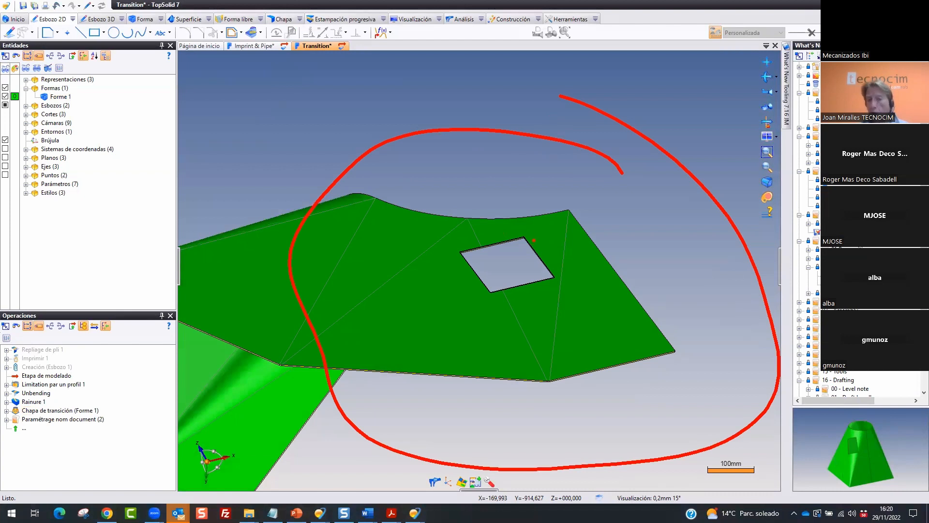
Hide Forme 1 to examine the rectangular cutout sketch alone, show the shape again, and hide the sketches
left_click(5, 97)
mouse_move(566, 237)
left_mouse_down()
mouse_move(467, 347)
mouse_move(574, 171)
left_mouse_up()
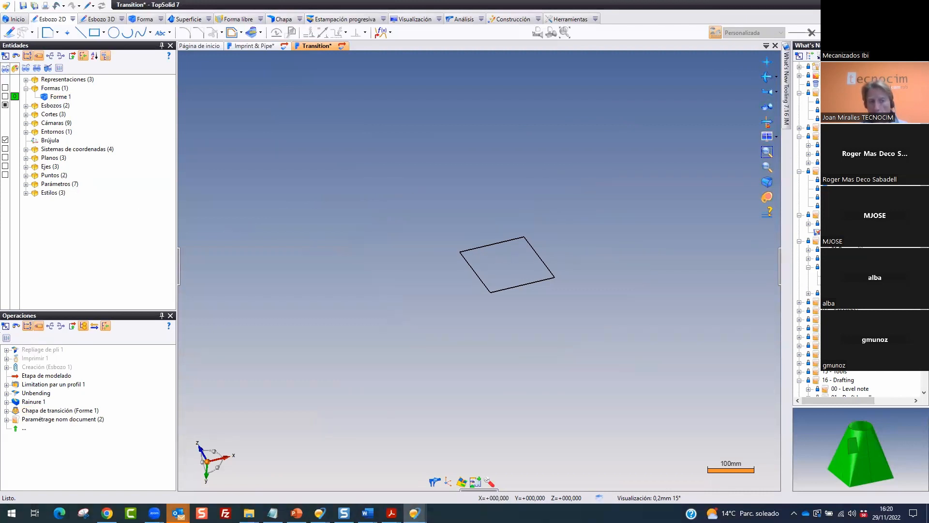
left_click(5, 97)
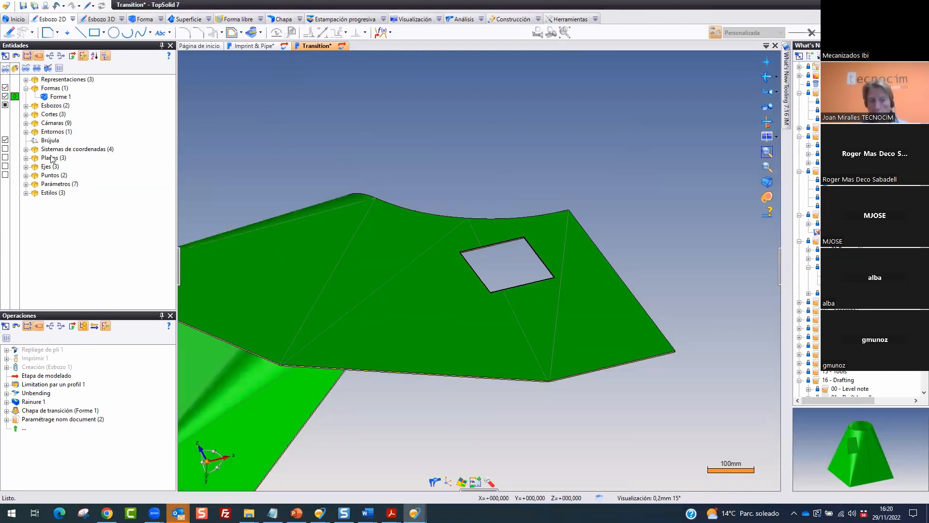
left_click(6, 105)
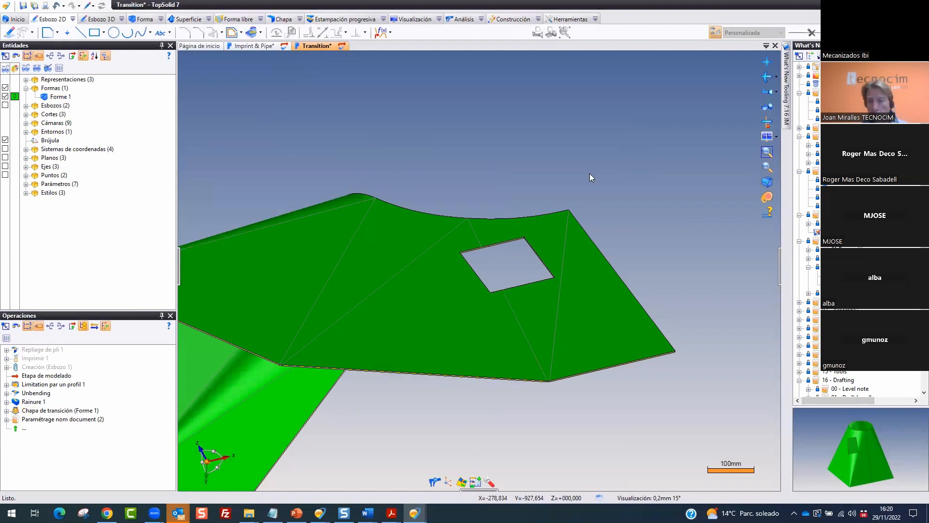
Advance the modelling stage past Repliage de pli 1 and inspect the refolded transition with its cutout and imprinted text
scroll(559, 214, "up", 5)
scroll(528, 215, "down", 6)
middle_click_drag(651, 351, 301, 395)
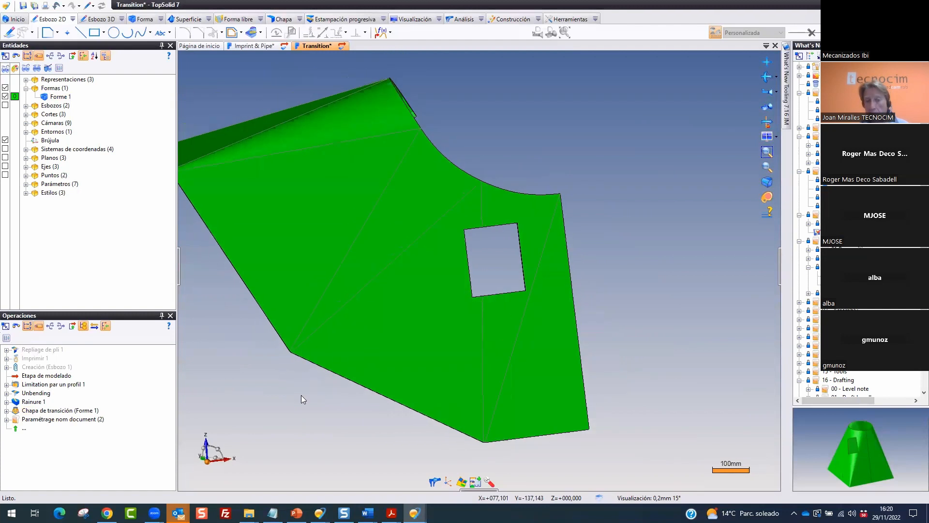
left_click_drag(47, 376, 63, 348)
middle_click_drag(618, 383, 744, 272)
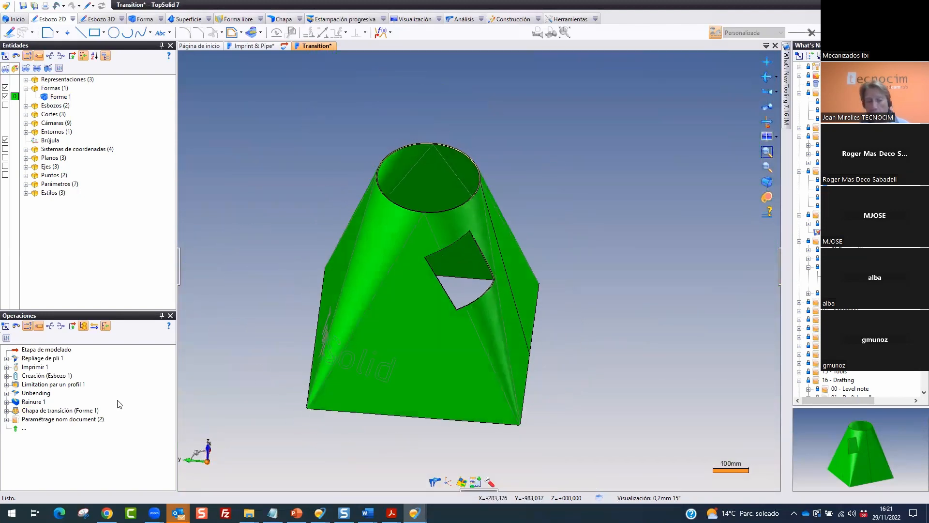
Open the sheet-metal Desplegado de plegado command and review its third unbending mode
left_click(289, 21)
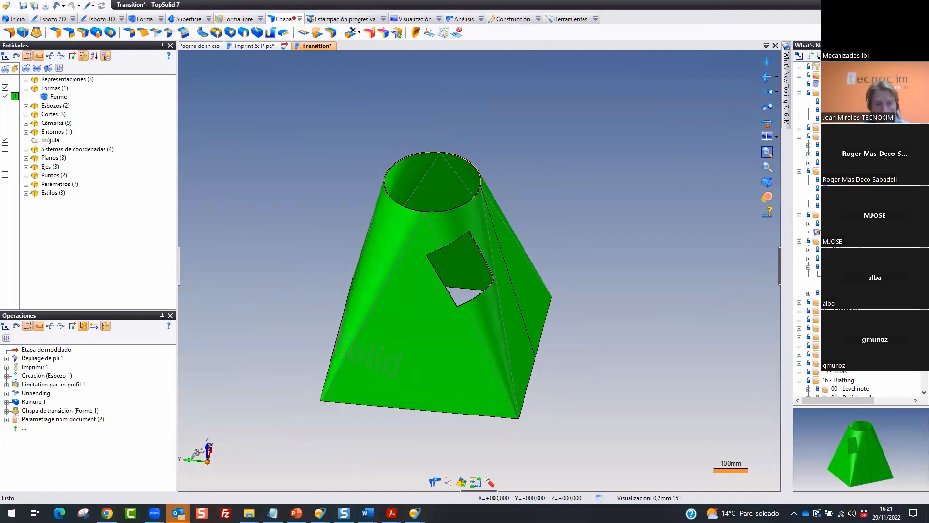
left_click_drag(277, 8, 300, 15)
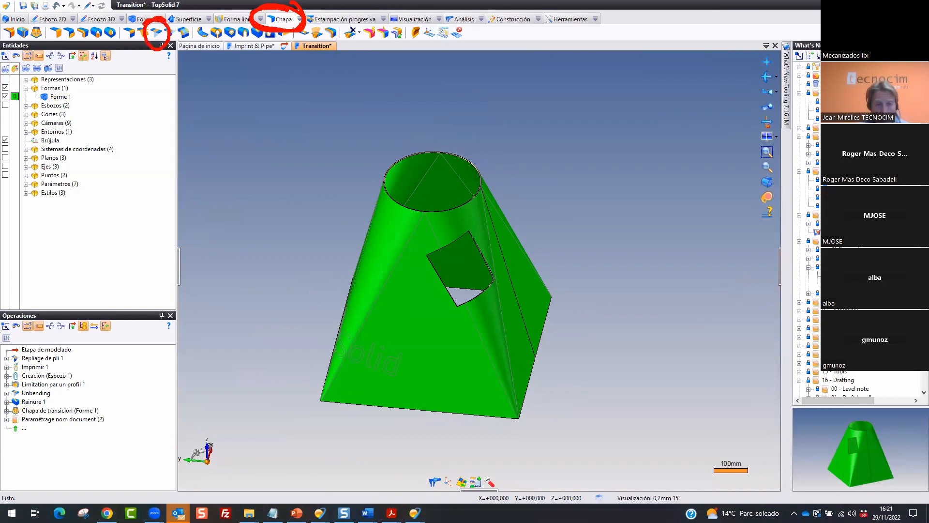
key("Escape")
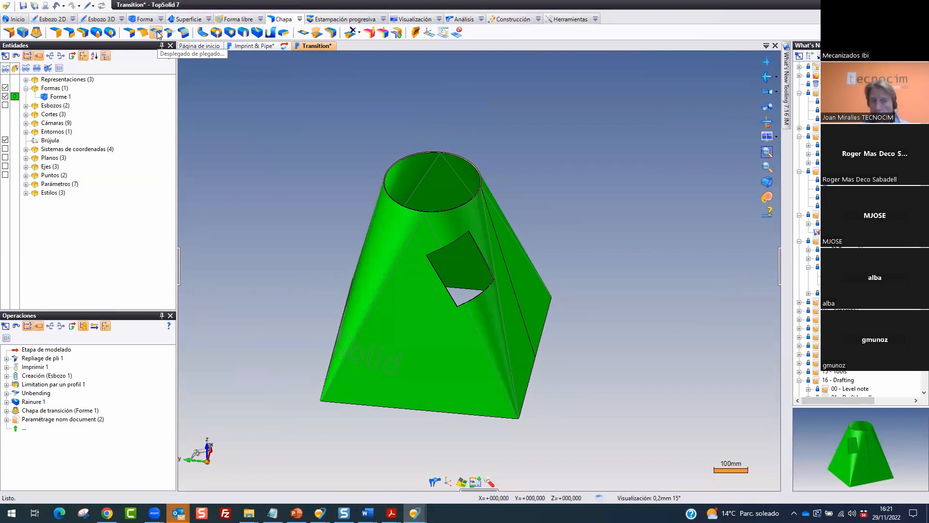
left_click(157, 31)
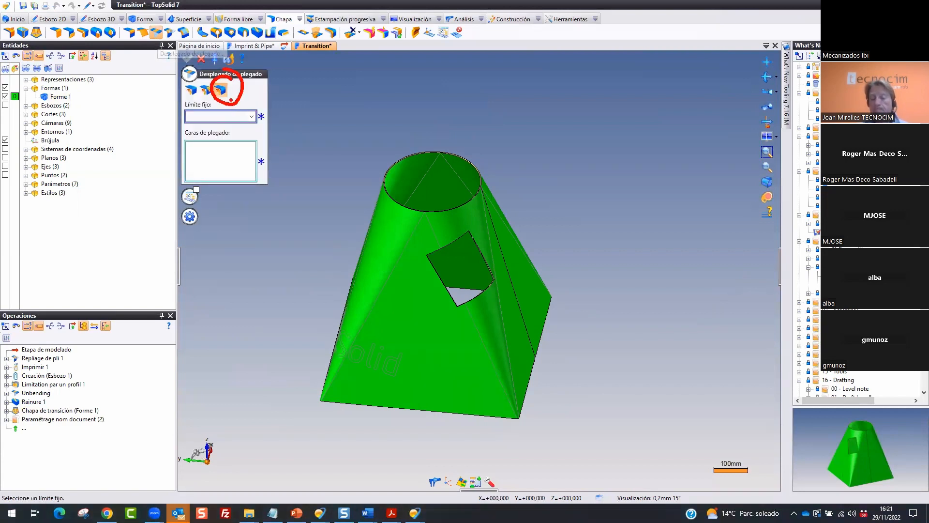
key("Escape")
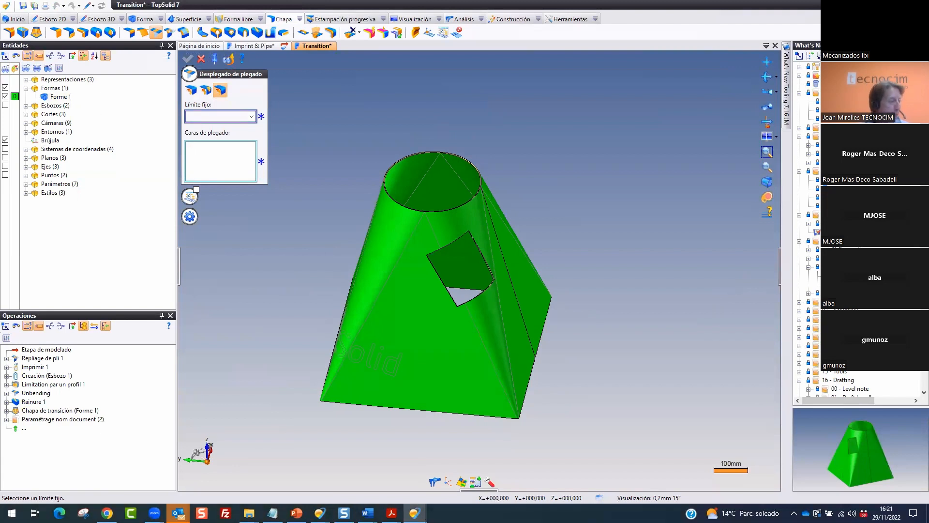
Open the FreeShape document from the What's New project and examine the plate's operation list
left_click(801, 302)
double_click(841, 310)
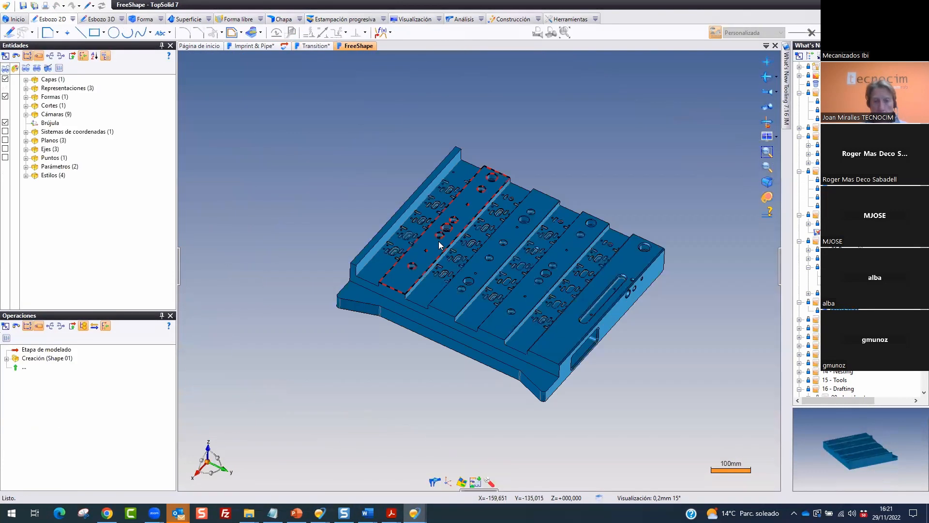
key("ctrl+2")
mouse_move(80, 339)
left_mouse_down()
mouse_move(9, 368)
mouse_move(41, 334)
left_mouse_up()
left_click_drag(39, 291, 66, 298)
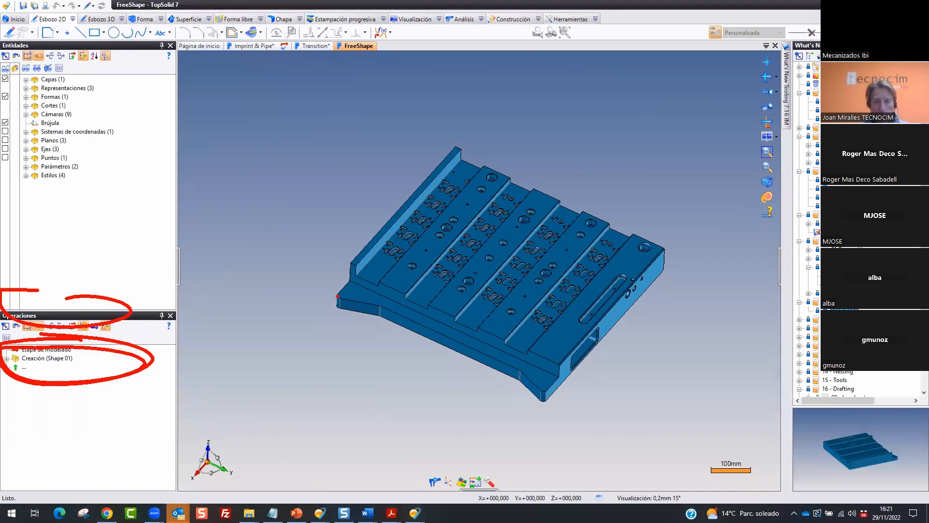
key("Escape")
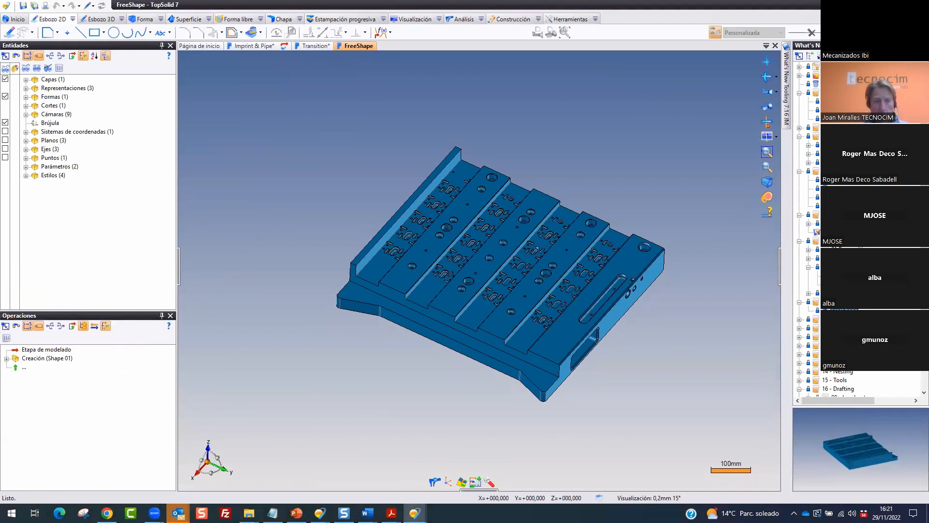
Set the transparency of Shape 01 to 30%
left_click(26, 96)
left_click(15, 104)
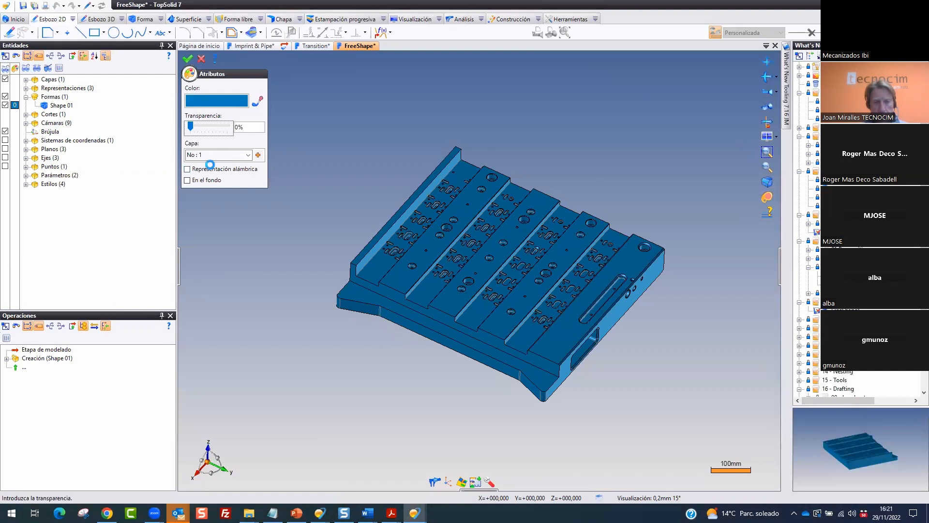
left_click(188, 59)
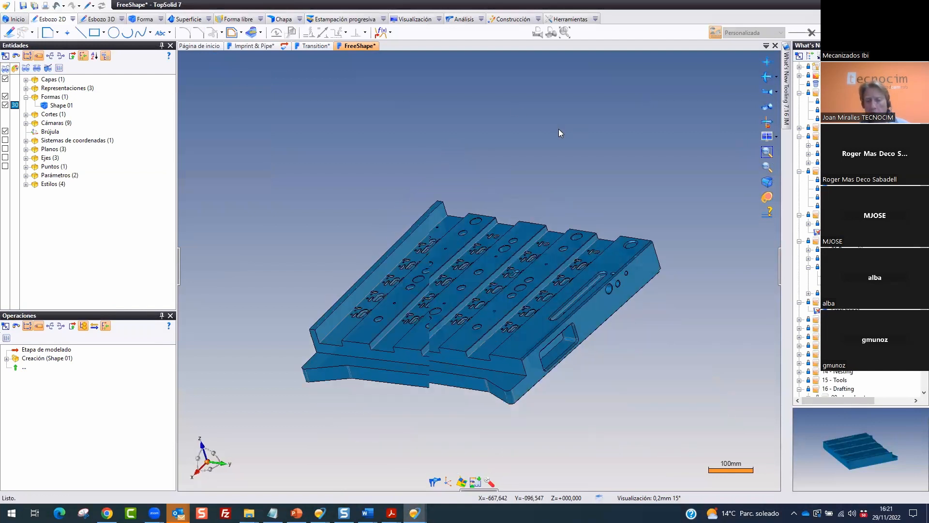
Start a free-form operation on Shape 01 in Modificar mode and review the available free-form commands
left_click(261, 19)
left_click(289, 30)
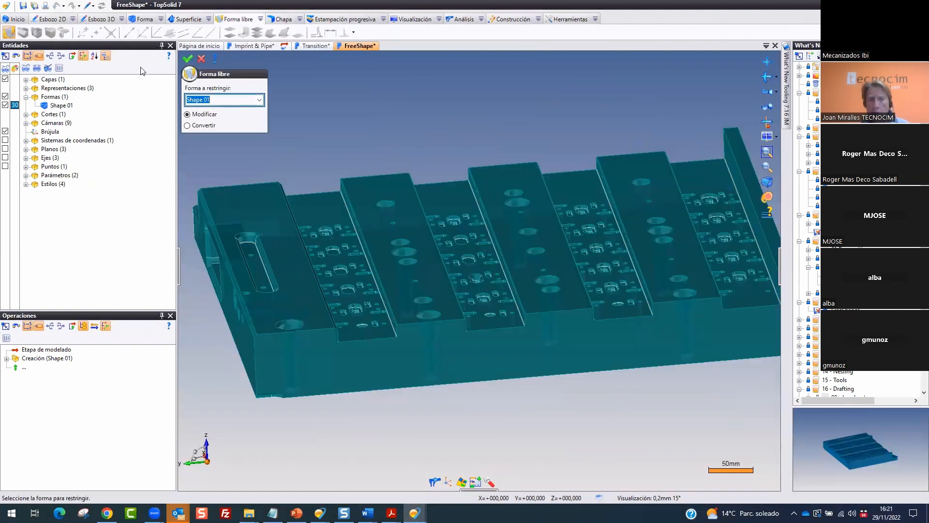
left_click(208, 115)
left_click(192, 125)
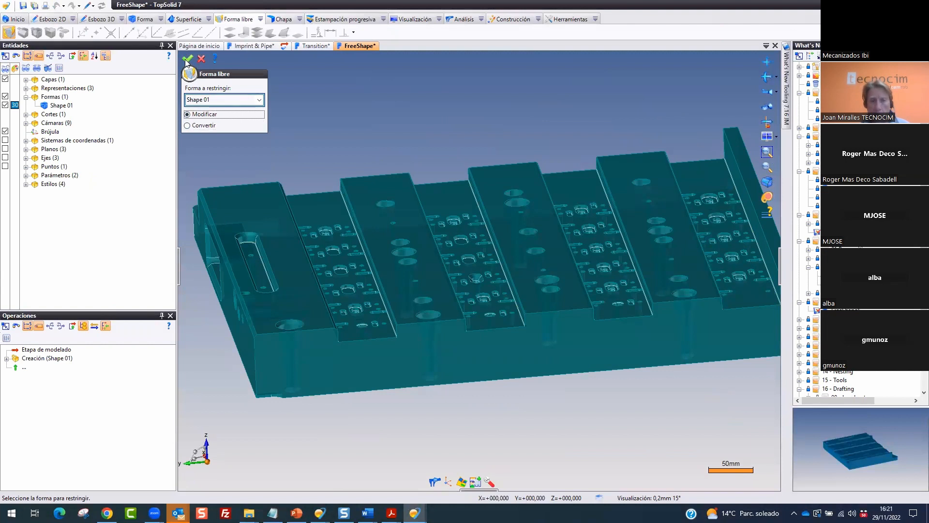
key("Return")
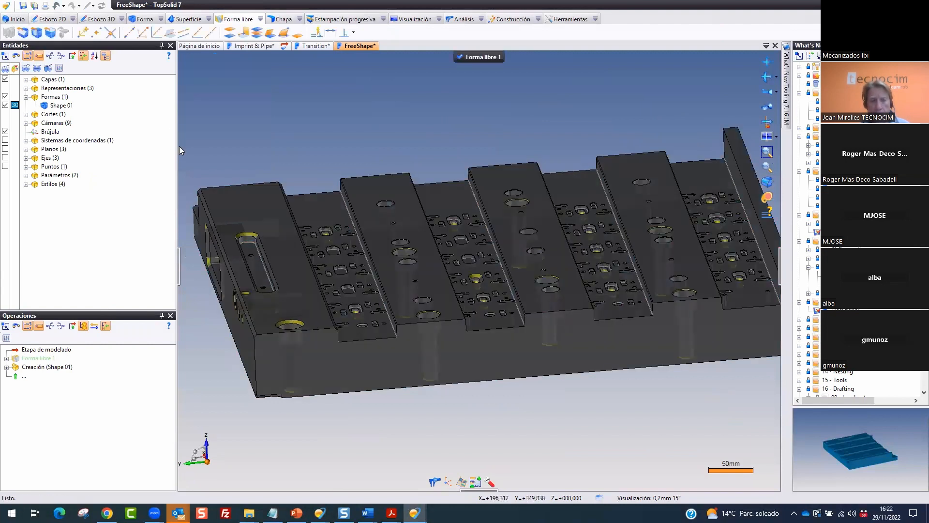
mouse_move(520, 14)
left_mouse_down()
mouse_move(533, 16)
mouse_move(511, 47)
left_mouse_up()
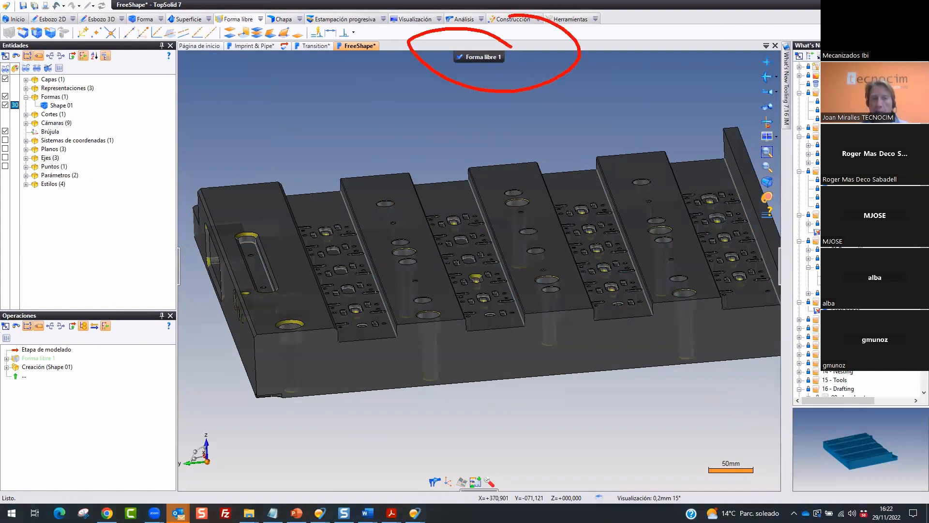
mouse_move(214, 19)
left_mouse_down()
mouse_move(6, 16)
mouse_move(354, 64)
mouse_move(276, 6)
left_mouse_up()
key("Escape")
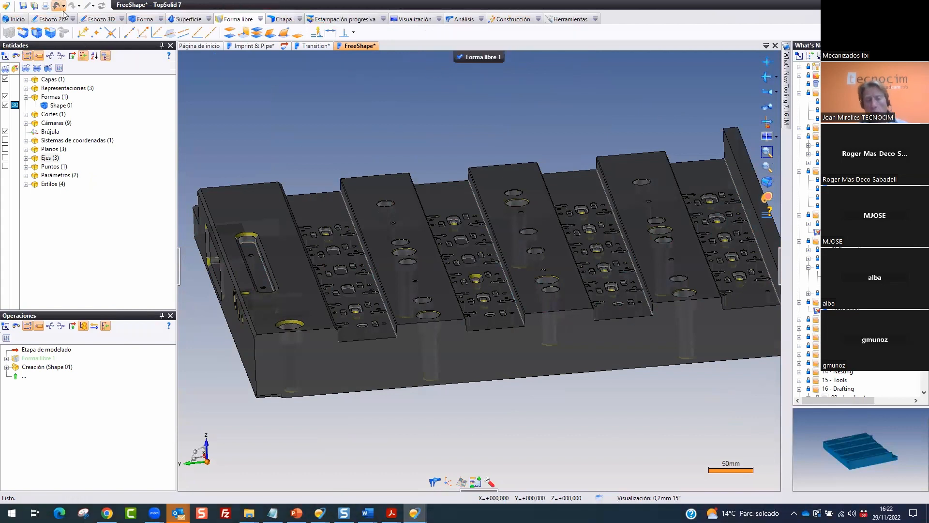
Start Extraer taladros in Grupo mode and set the thread standard to Métrico ISO 724
left_click(37, 34)
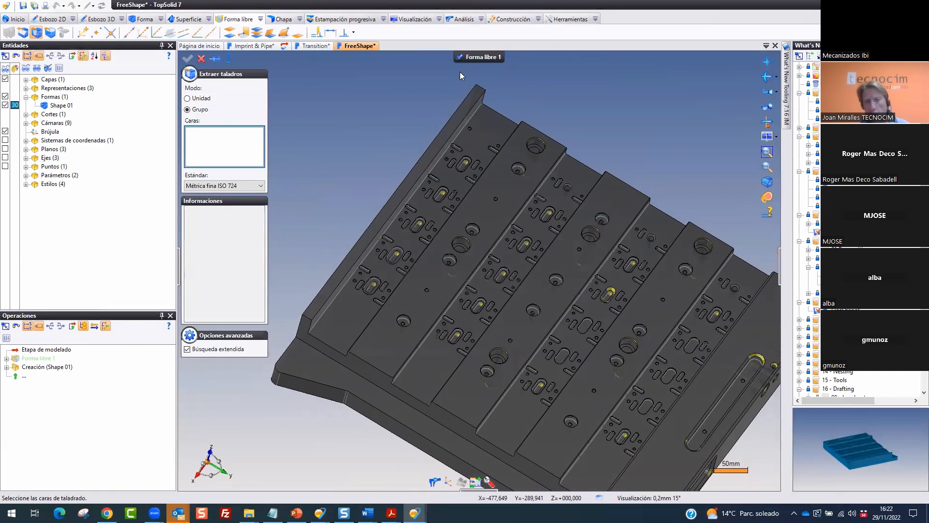
left_click(261, 187)
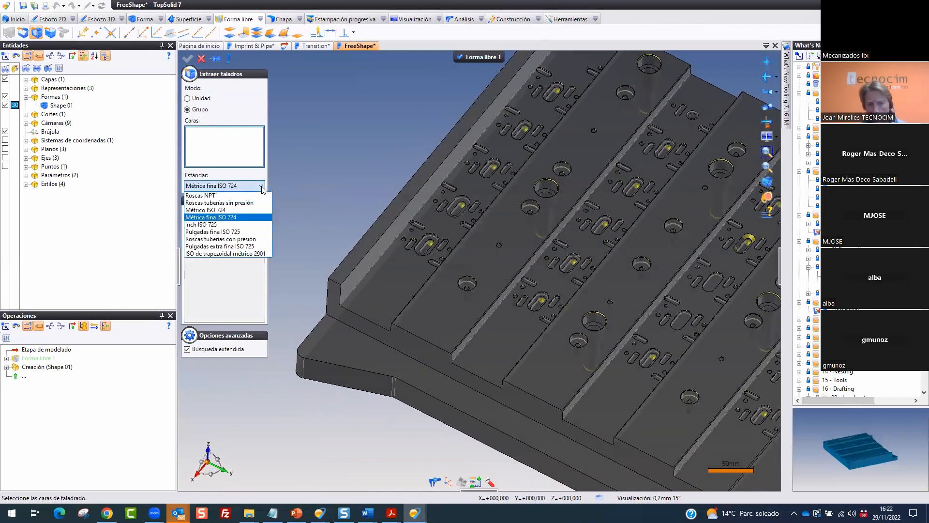
left_click(223, 212)
mouse_move(290, 173)
left_mouse_down()
mouse_move(184, 162)
mouse_move(205, 138)
left_mouse_up()
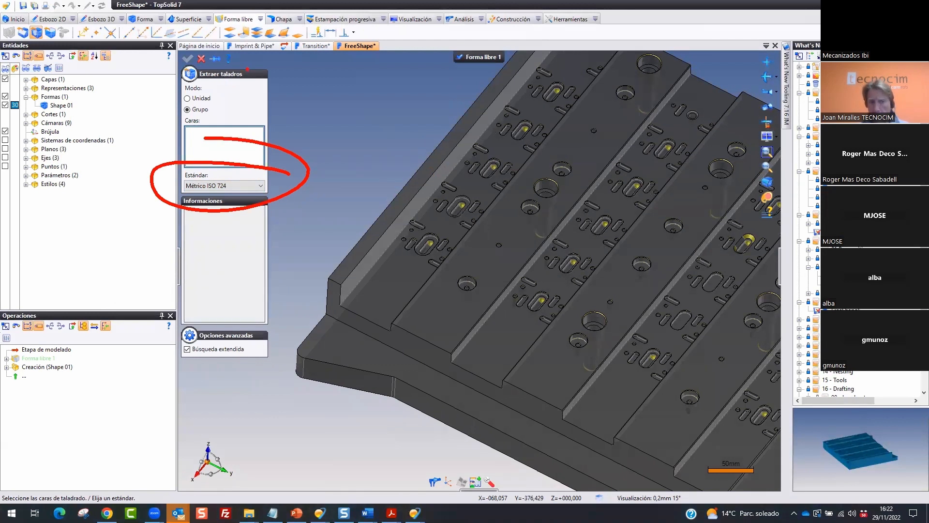
left_click_drag(191, 102, 156, 94)
key("Escape")
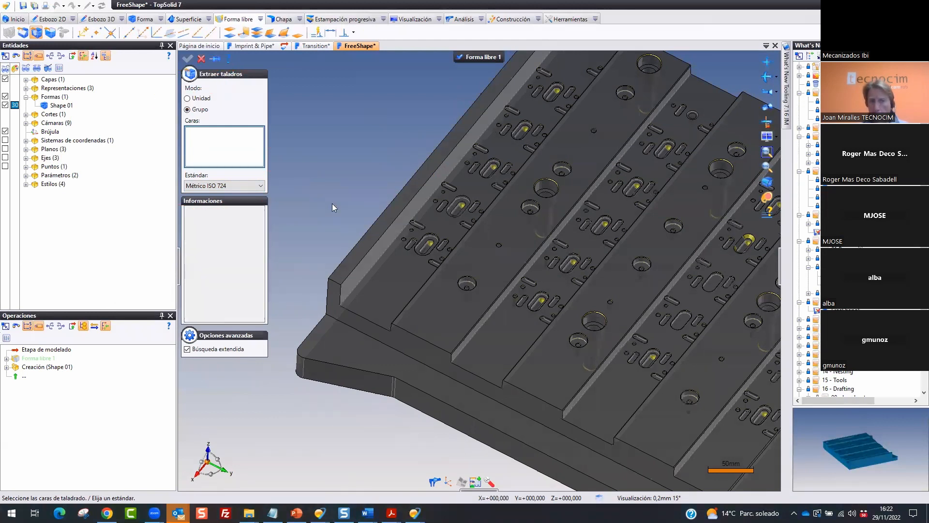
Select a small countersunk hole on the plate's raised strip as the drilling group to extract
left_click(218, 132)
scroll(330, 138, "up", 6)
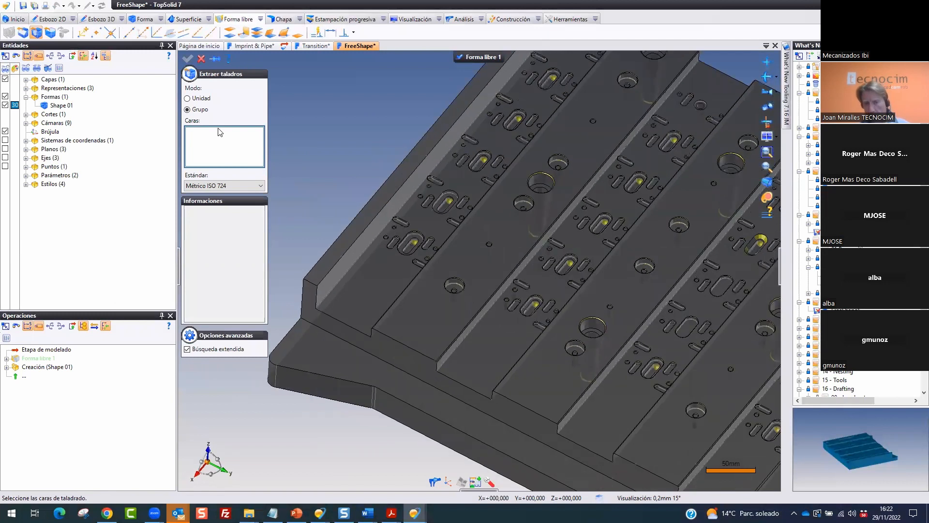
scroll(413, 147, "up", 4)
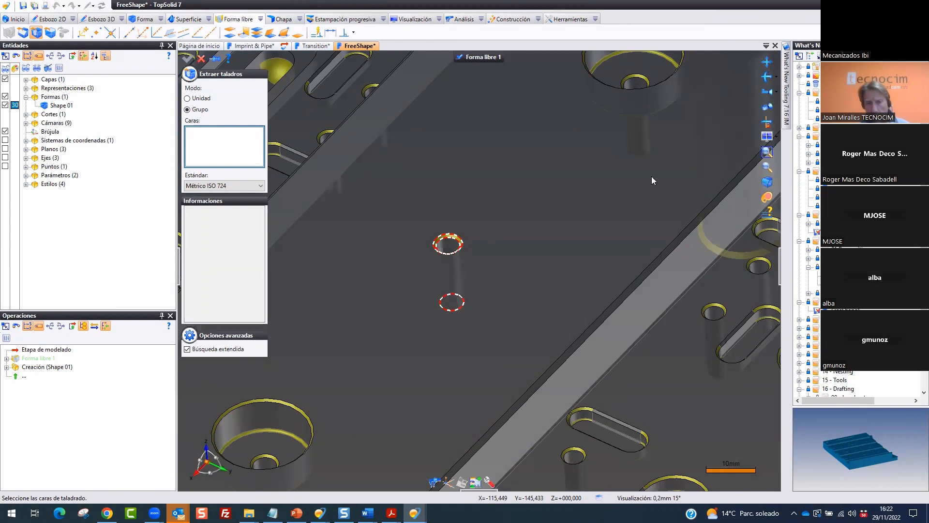
scroll(627, 184, "down", 4)
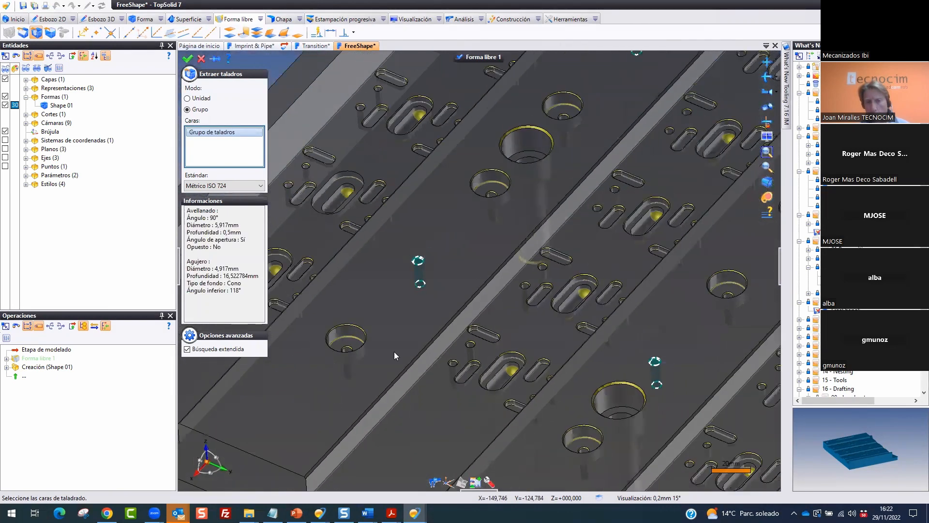
scroll(394, 352, "down", 5)
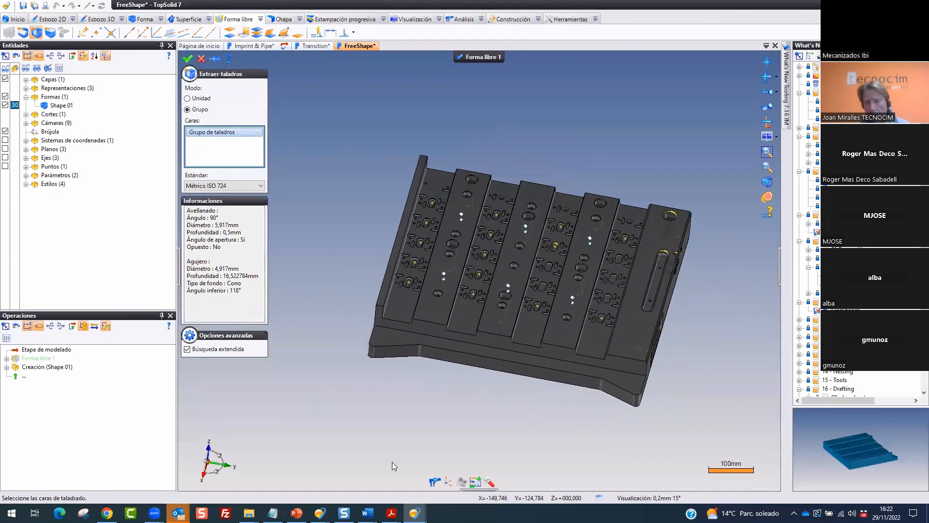
Hide Shape 01 to view the selected holes alone, show it again, and review the countersink and hole information
scroll(392, 462, "up", 1)
left_click(6, 105)
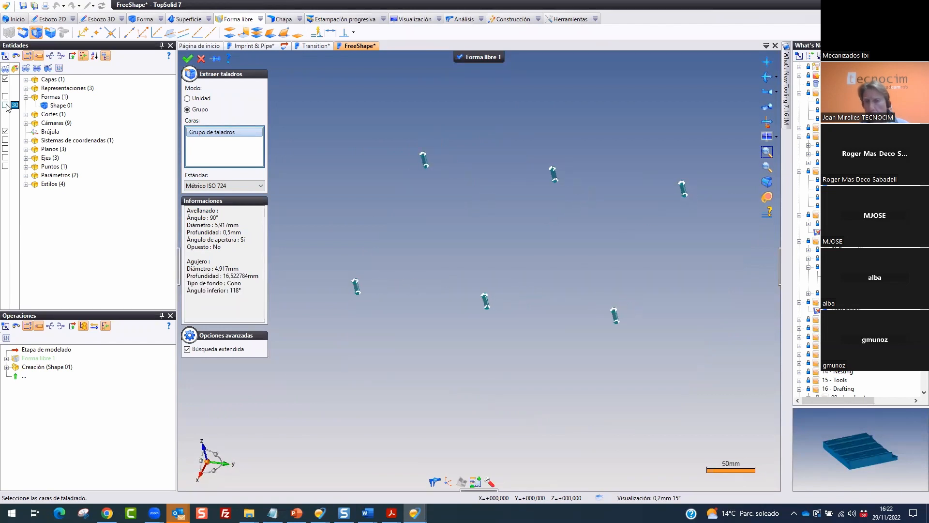
left_click(5, 105)
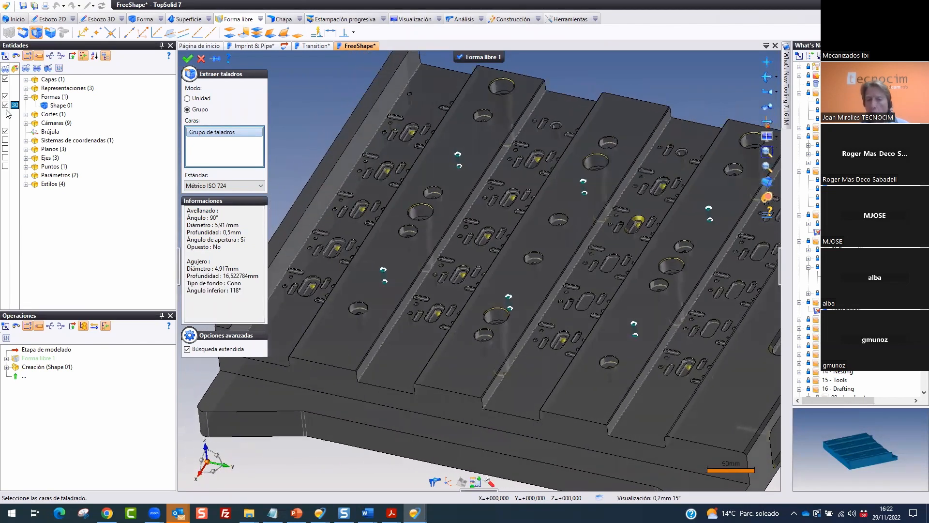
mouse_move(272, 207)
left_mouse_down()
mouse_move(220, 187)
mouse_move(141, 271)
mouse_move(305, 286)
mouse_move(111, 240)
mouse_move(293, 176)
left_mouse_up()
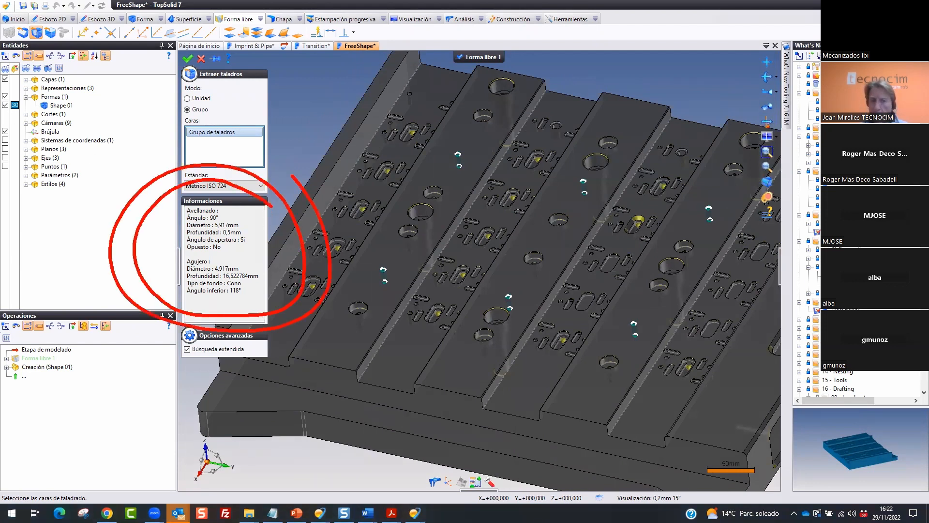
mouse_move(83, 359)
left_mouse_down()
mouse_move(165, 398)
mouse_move(38, 367)
left_mouse_up()
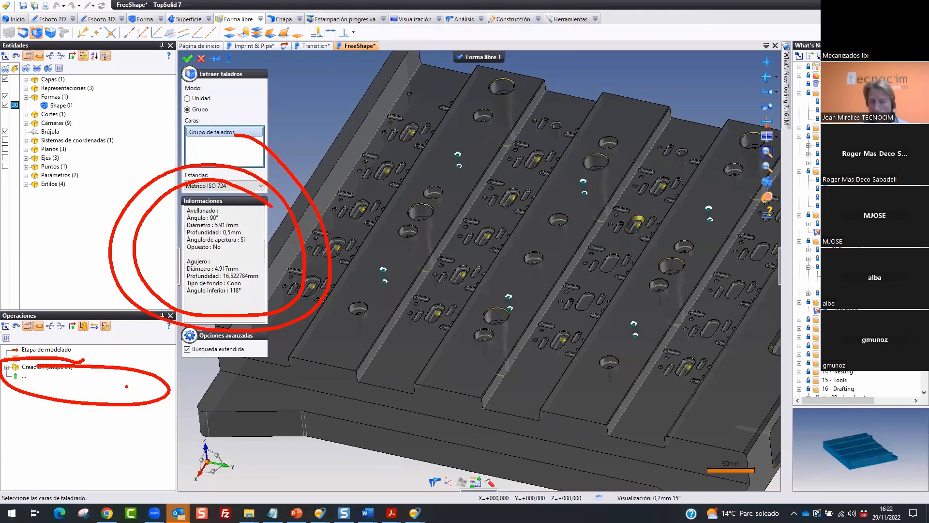
Confirm the drilling-group extraction with the Métrico ISO 724 standard and finish the first free-form operation
key("Escape")
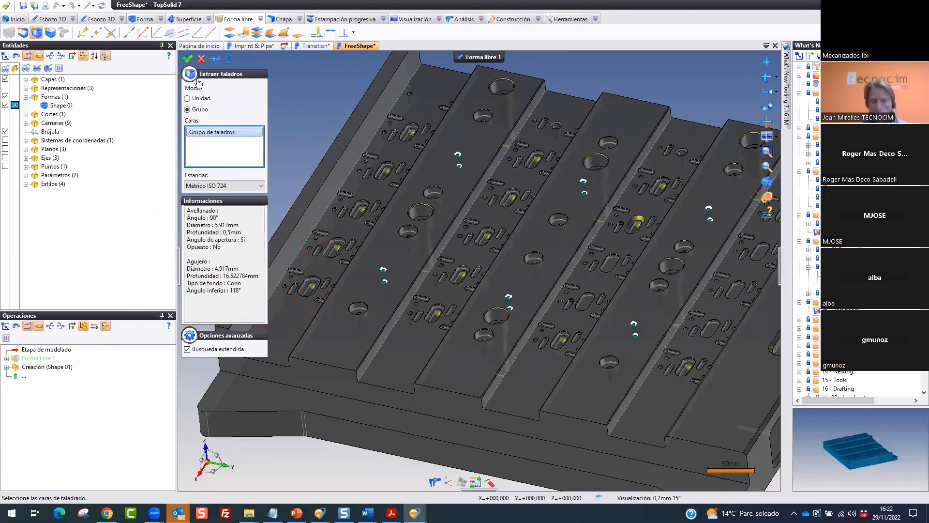
left_click(186, 59)
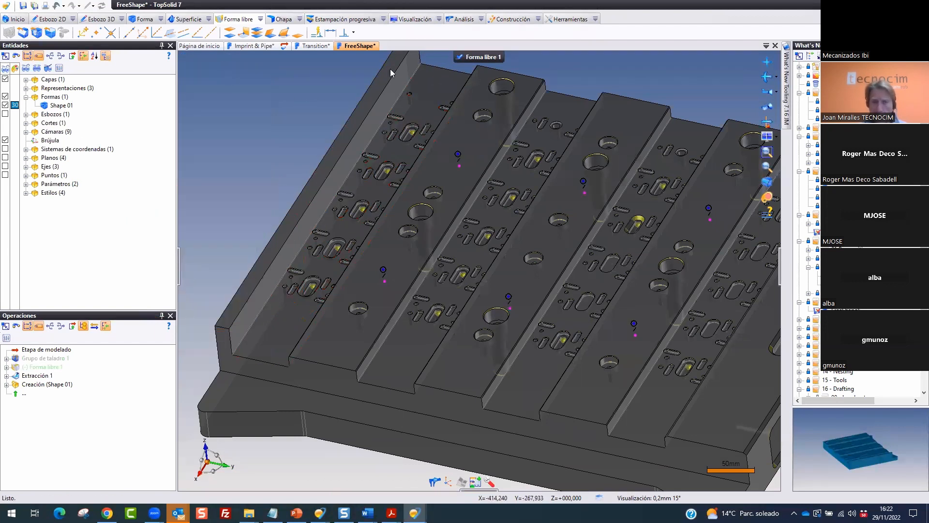
left_click(479, 57)
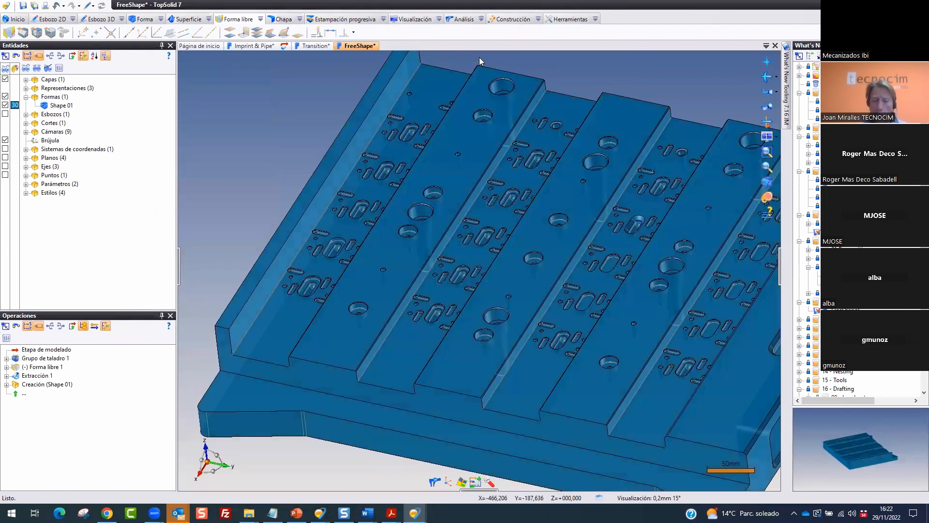
scroll(308, 318, "down", 4)
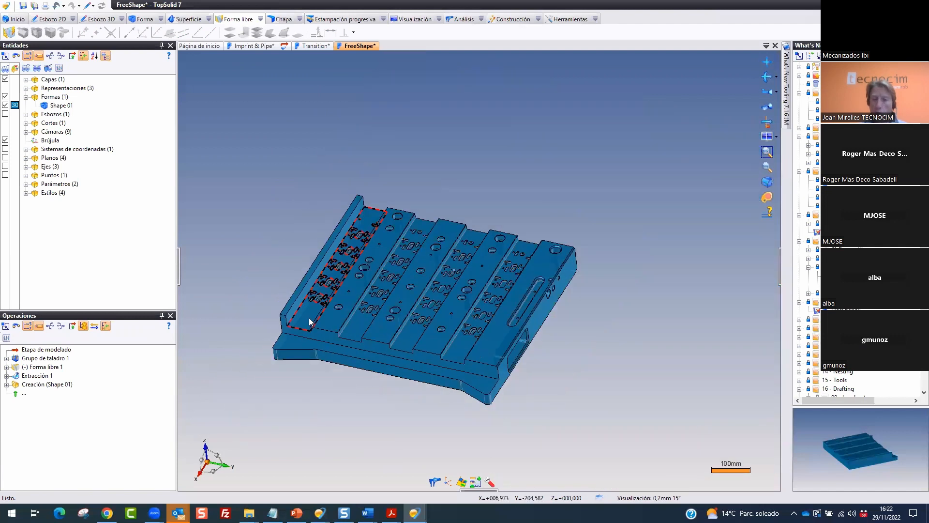
left_click_drag(108, 105, 122, 84)
mouse_move(142, 307)
left_mouse_down()
mouse_move(3, 329)
mouse_move(37, 263)
left_mouse_up()
left_click_drag(64, 367, 173, 359)
key("Escape")
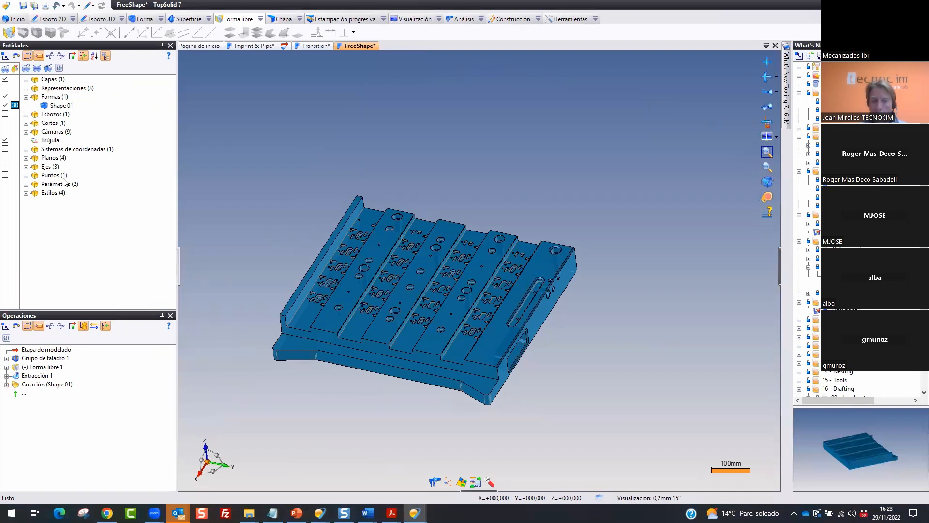
left_click_drag(2, 349, 86, 362)
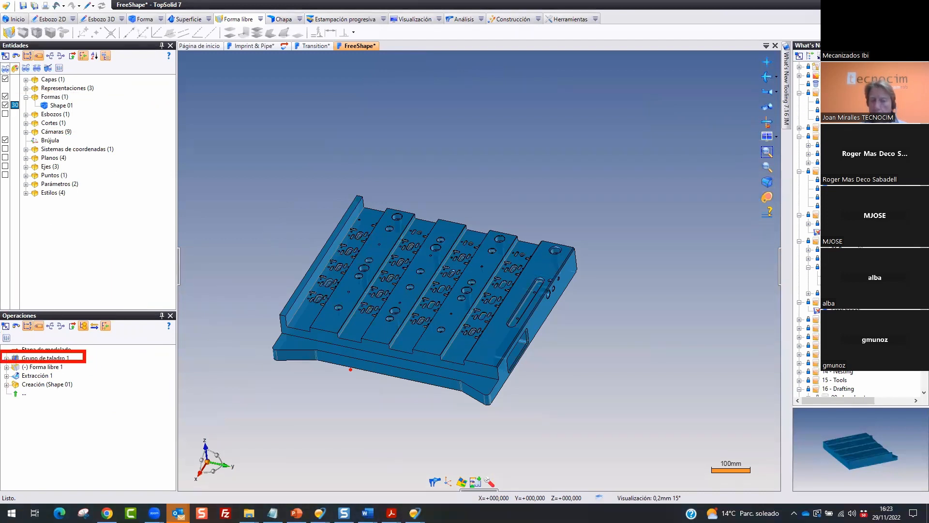
key("Escape")
Edit the extracted drilling group, setting its threaded holes to the Métrico ISO 724 standard with description M8
left_click(62, 359)
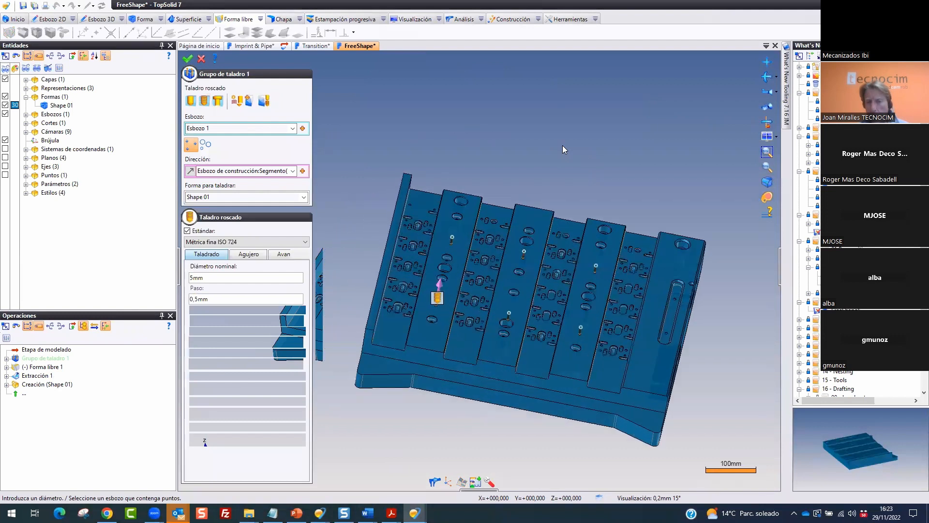
left_click(257, 241)
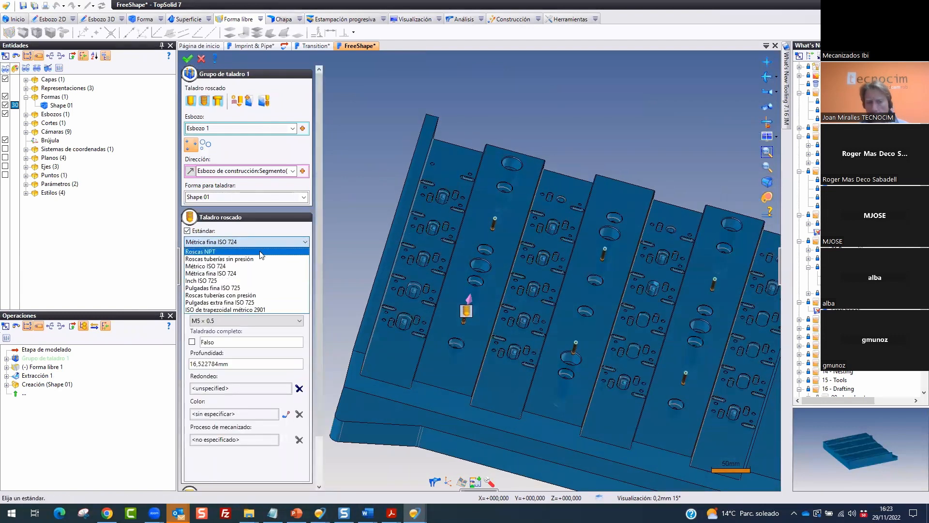
left_click(256, 266)
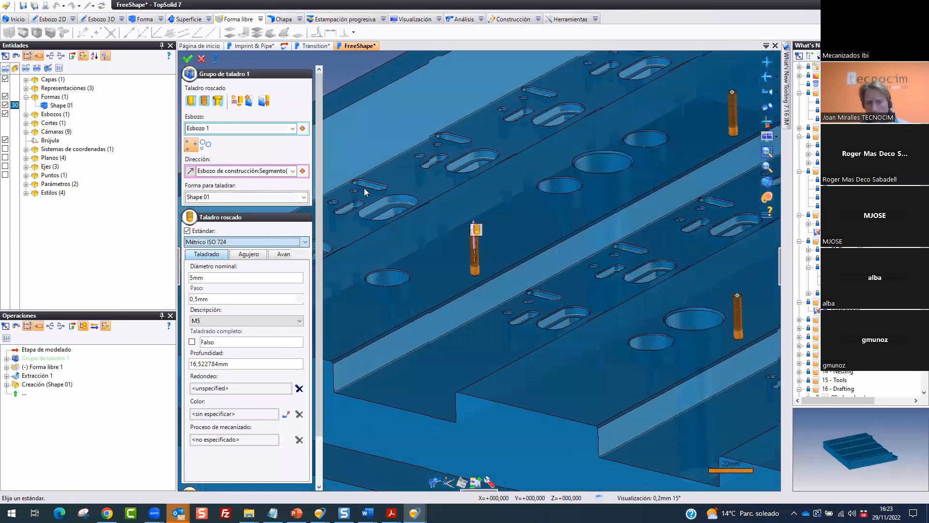
left_click(219, 277)
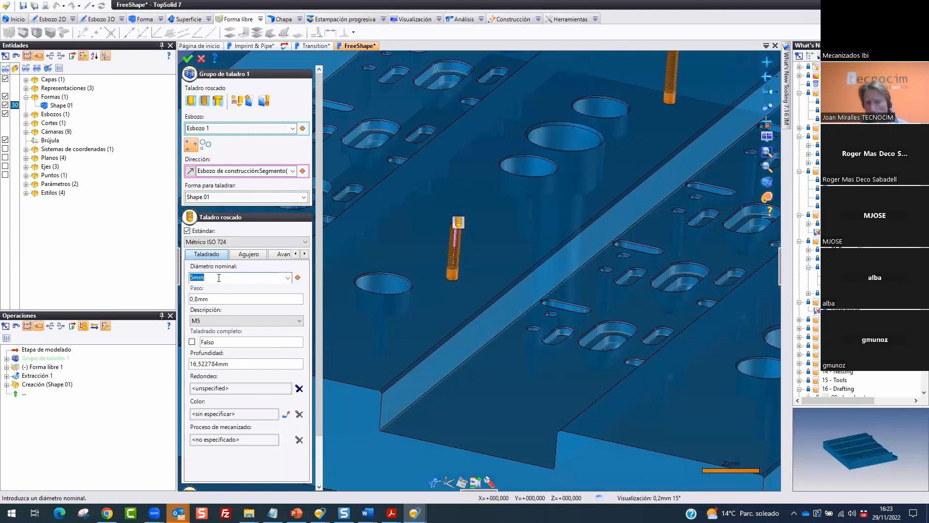
left_click(231, 320)
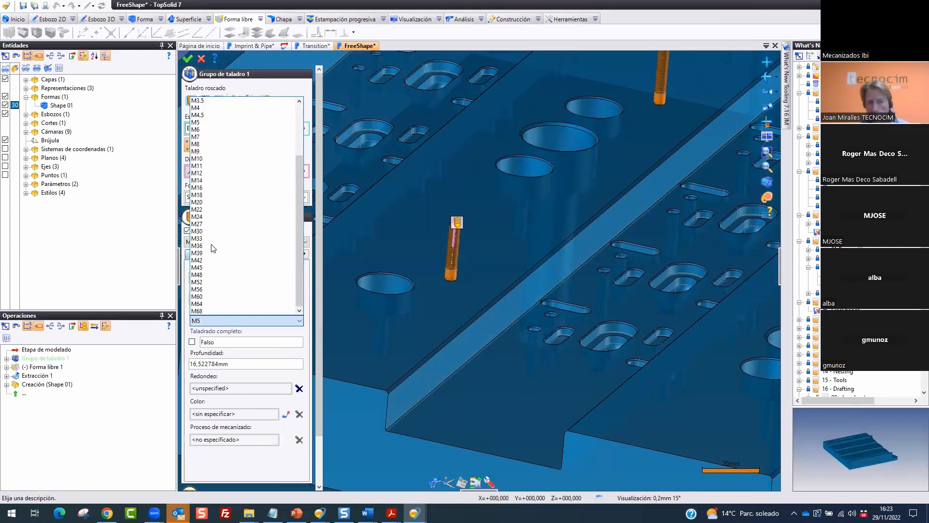
left_click(203, 144)
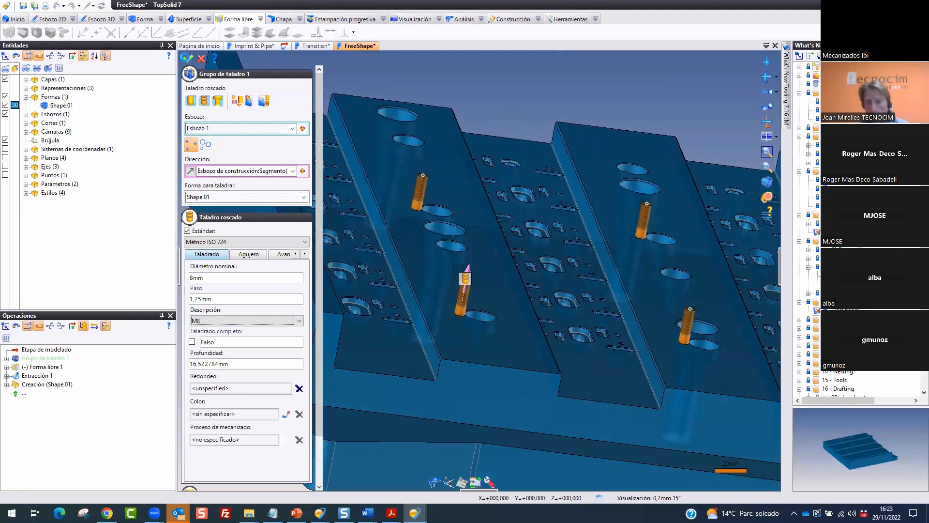
left_click(187, 59)
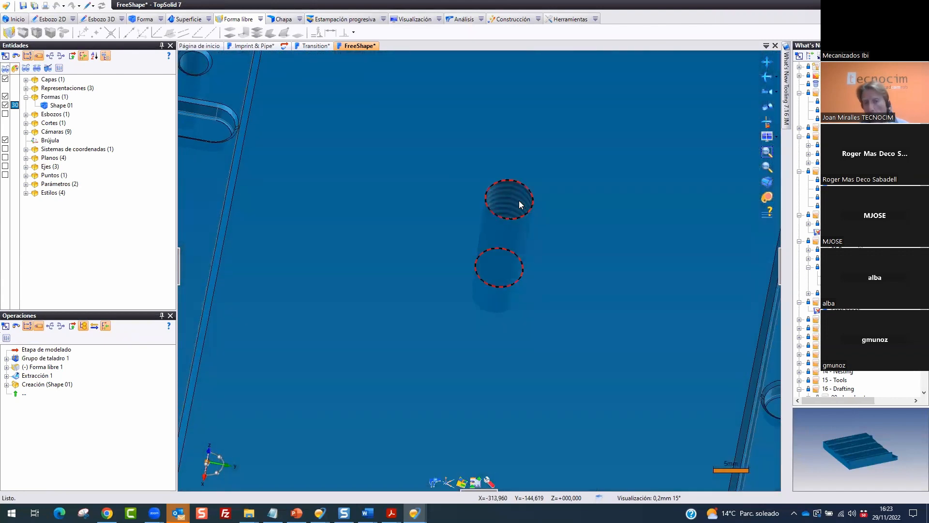
Examine a modified threaded hole on the plate and identify its drilling group among the operations
left_click(519, 200)
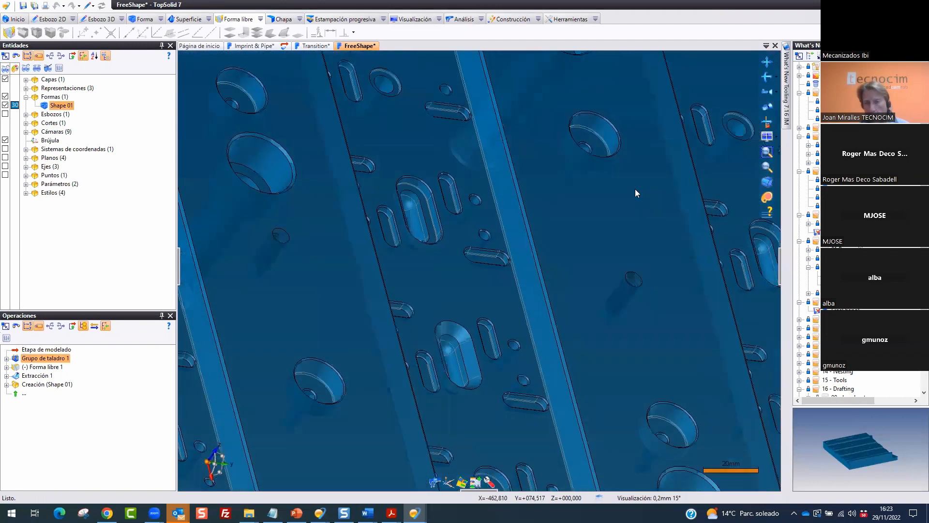
left_click(58, 349)
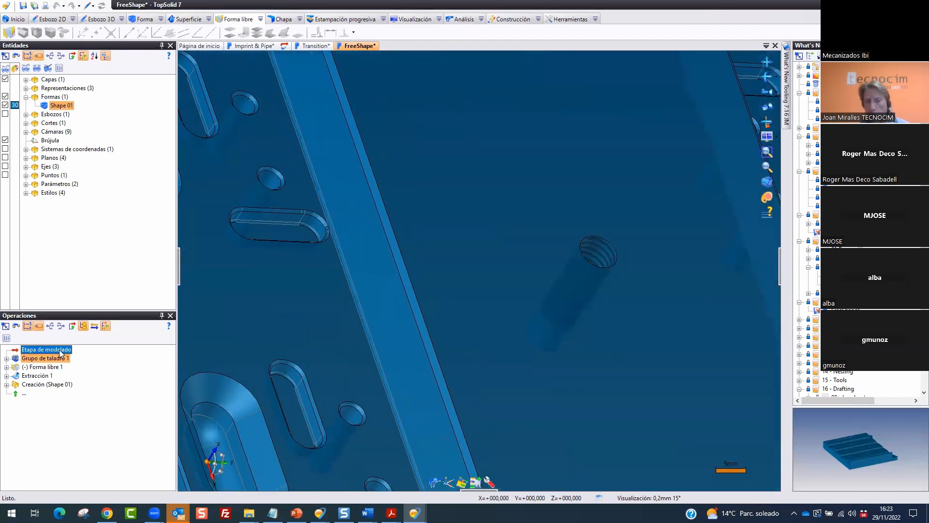
left_click(64, 358)
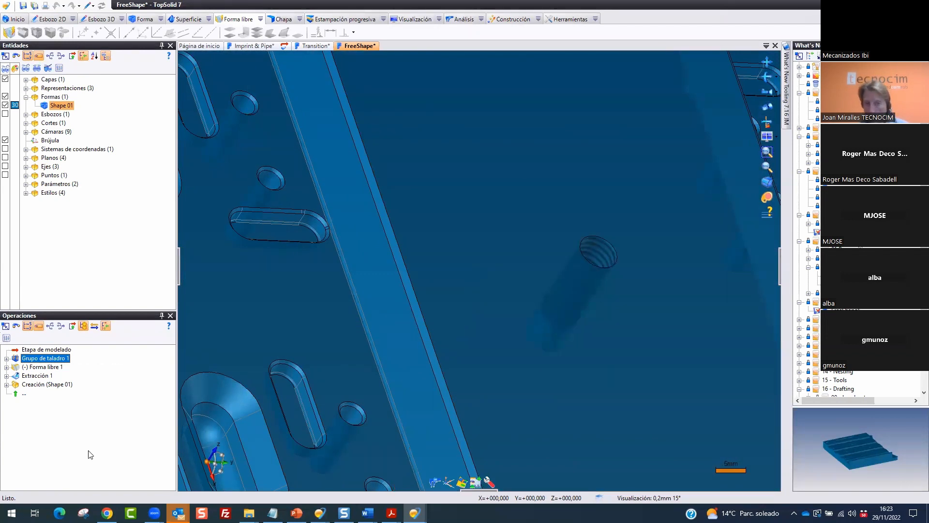
scroll(308, 134, "down", 3)
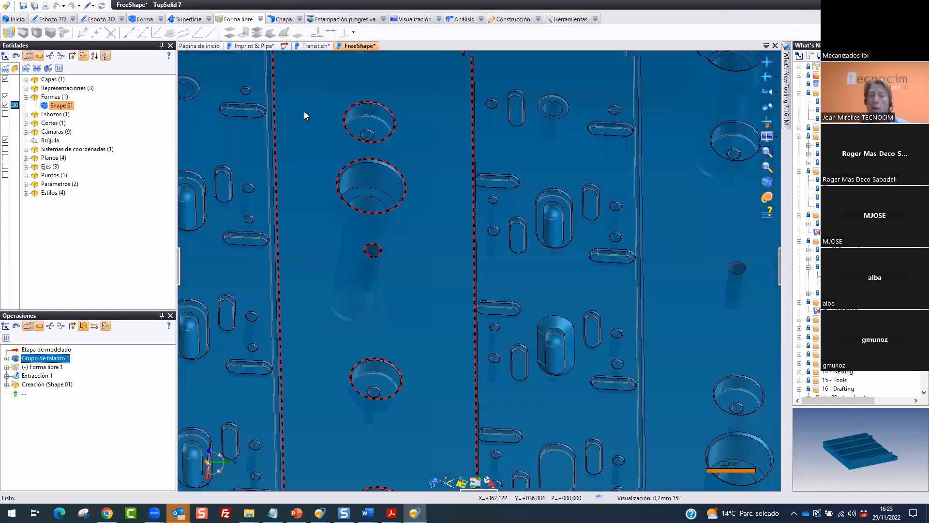
left_click(260, 19)
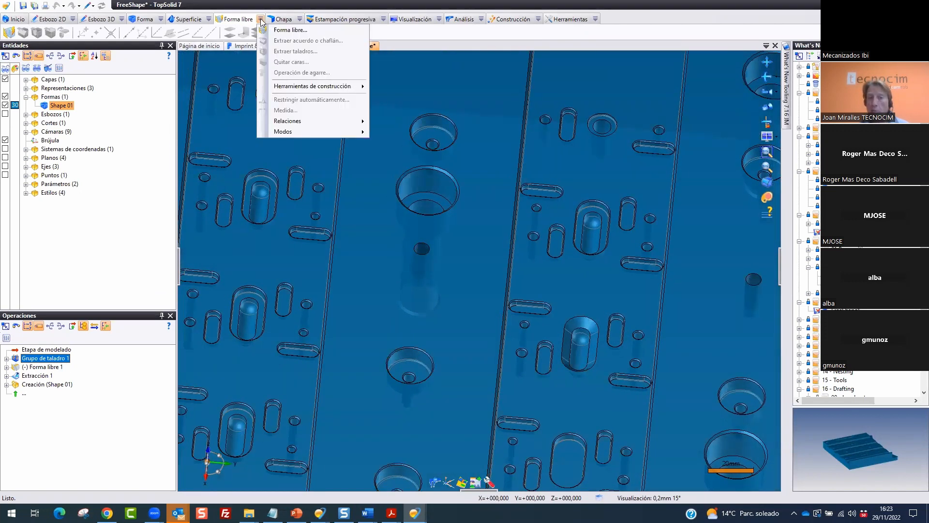
left_click(463, 136)
scroll(502, 272, "down", 3)
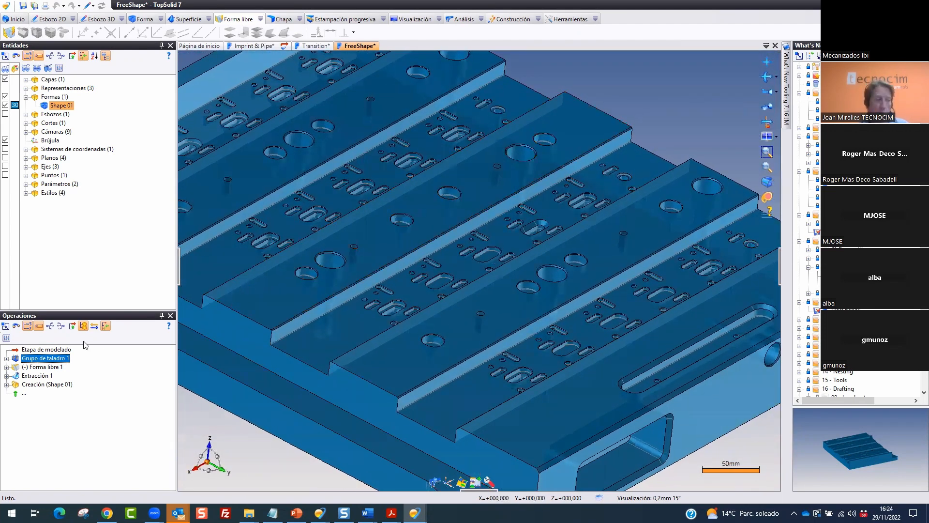
Start a second free-form operation on Shape 01 in Modificar mode
left_click(260, 19)
left_click(290, 30)
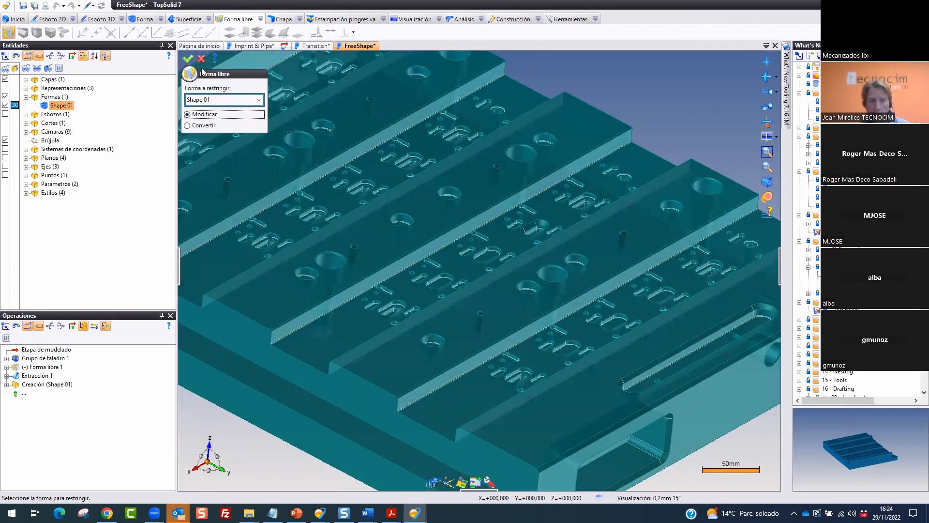
left_click(188, 59)
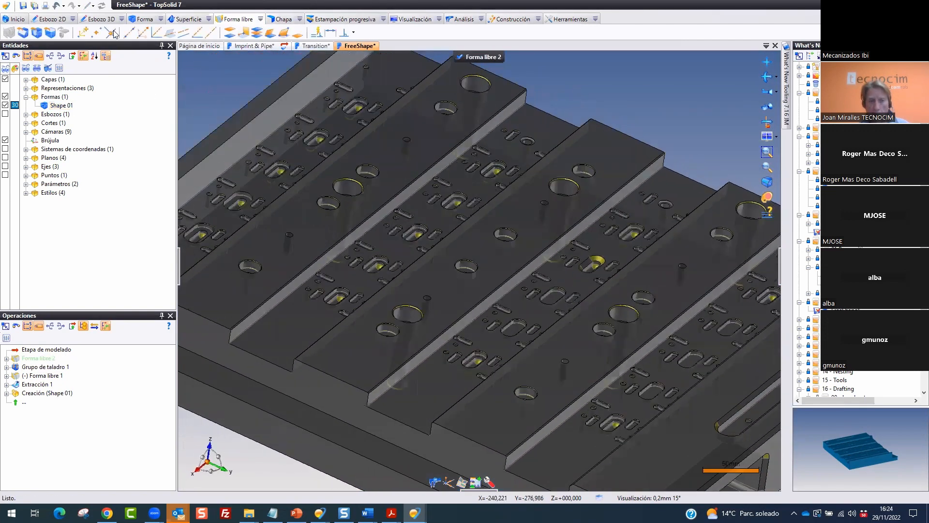
Extract the small countersunk holes in the recessed strips as a Métrico ISO 724 group with Extraer taladros, and finish the free-form operation
left_click(36, 33)
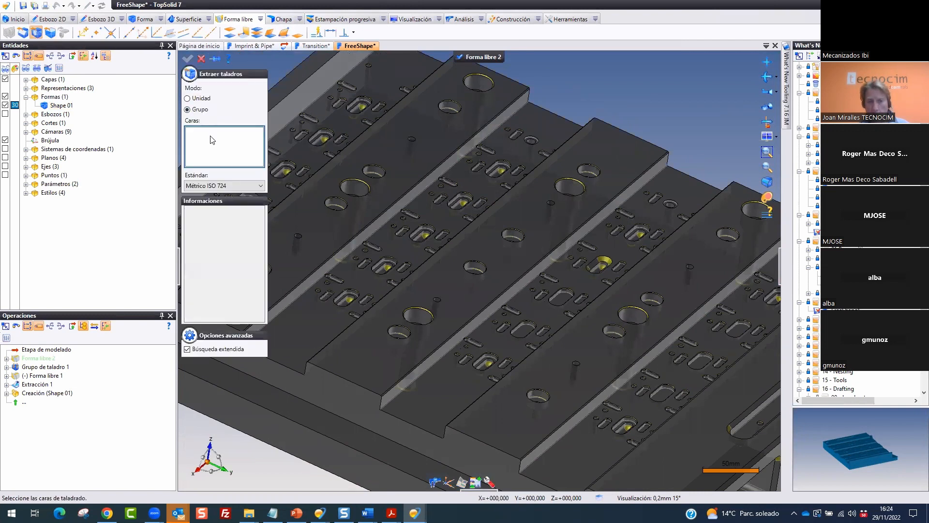
middle_click_drag(474, 142, 461, 167)
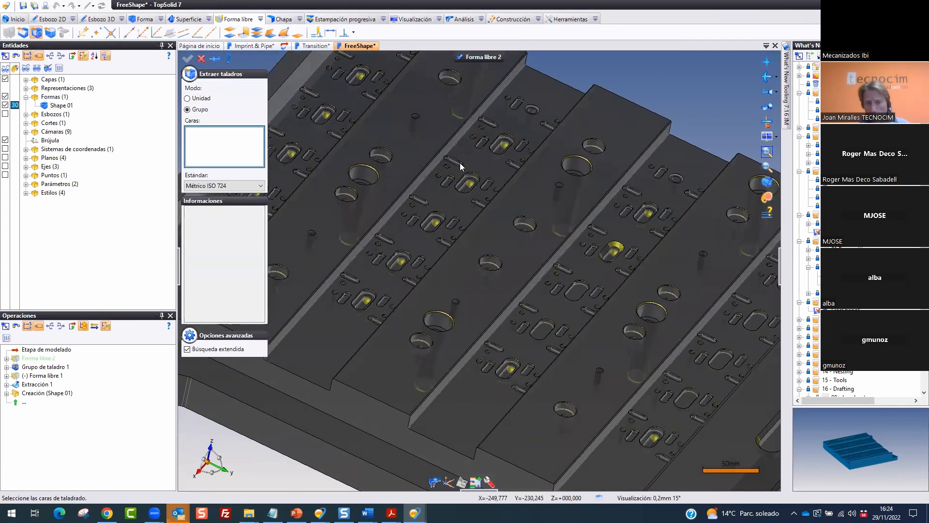
left_click(439, 176)
middle_click(646, 86)
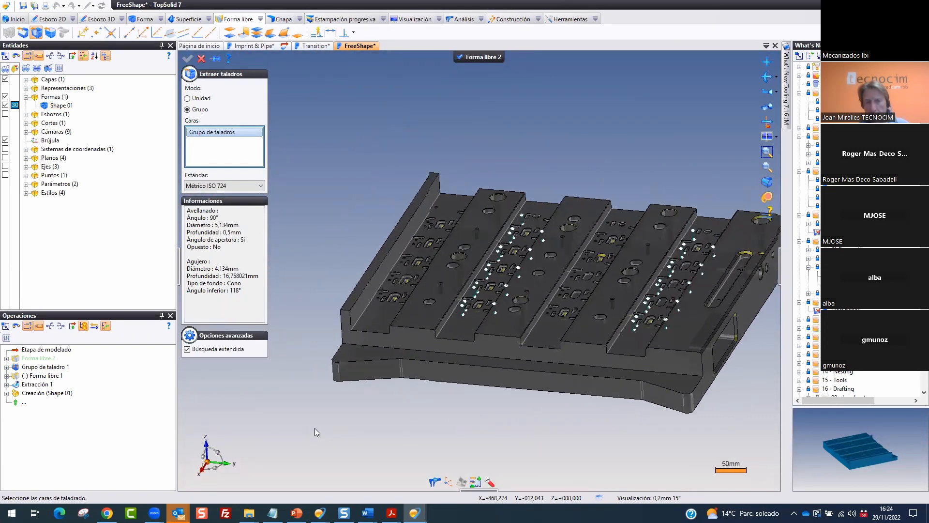
left_click(188, 59)
left_click_drag(520, 459, 346, 421)
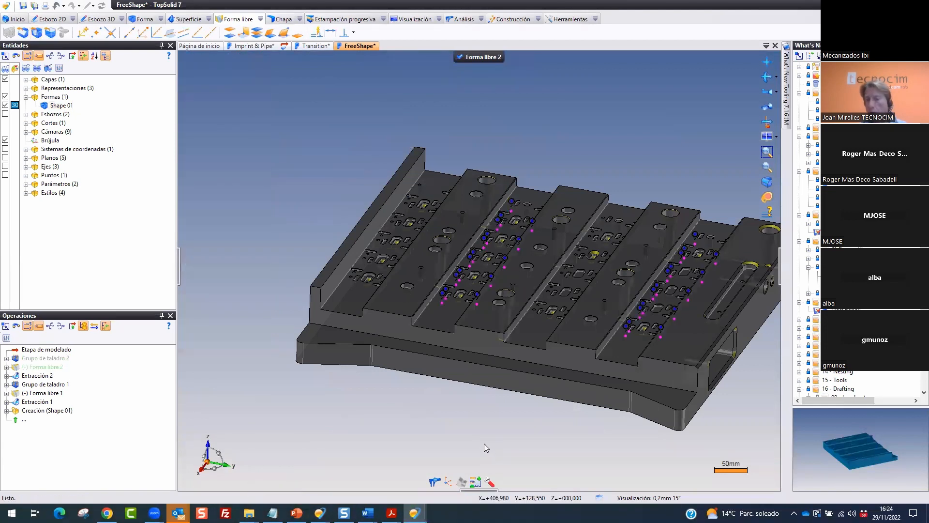
scroll(559, 170, "up", 3)
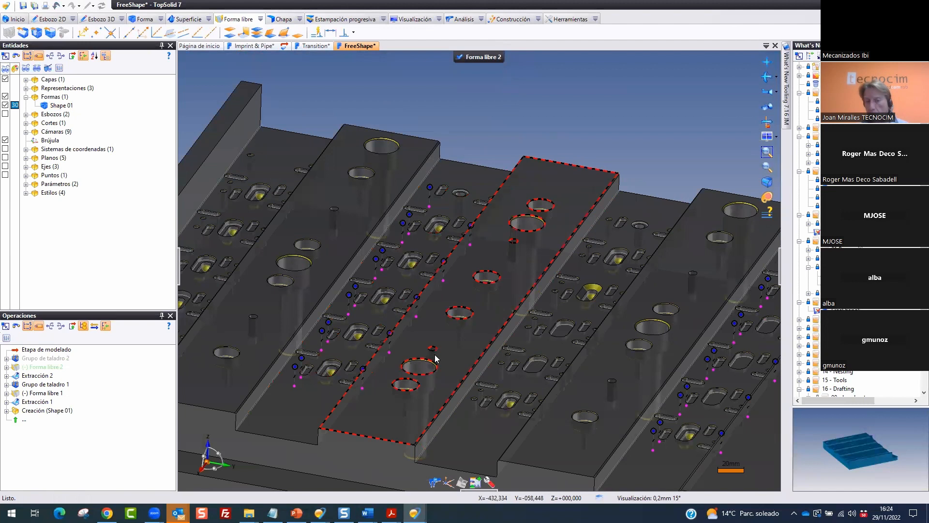
left_click_drag(551, 425, 320, 460)
key("Escape")
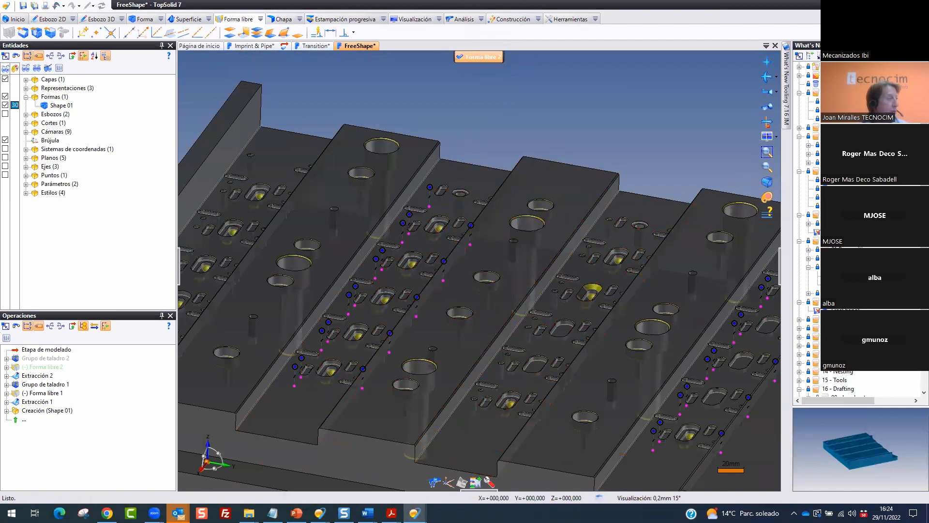
left_click(461, 57)
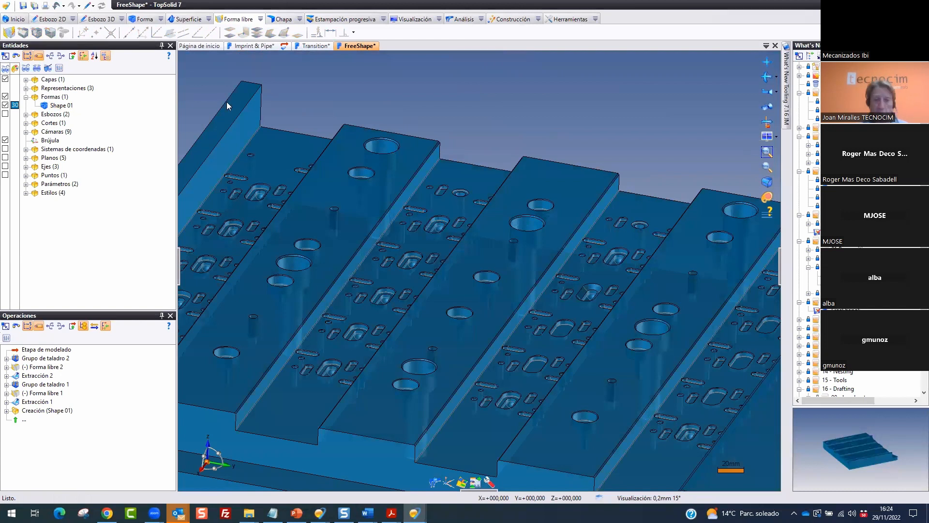
Open the Curved Conveyor assembly from the recent documents
left_click(213, 45)
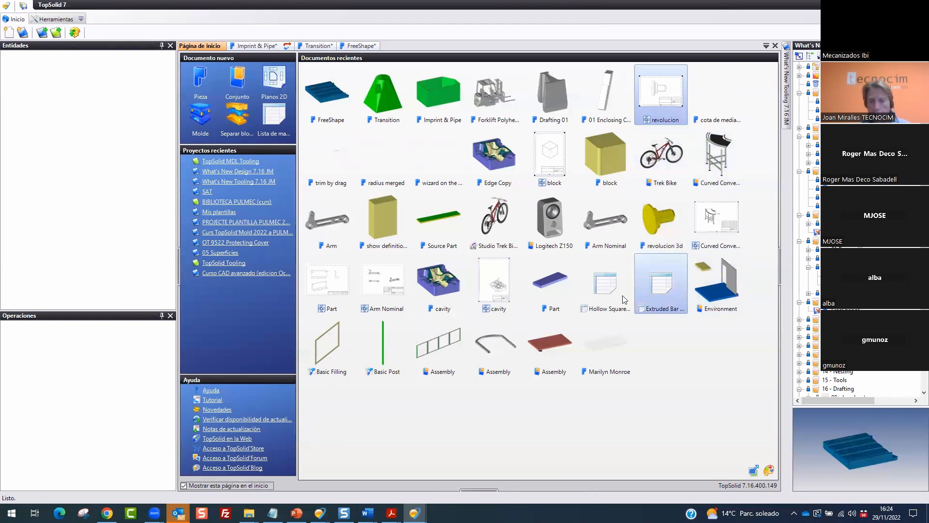
double_click(717, 155)
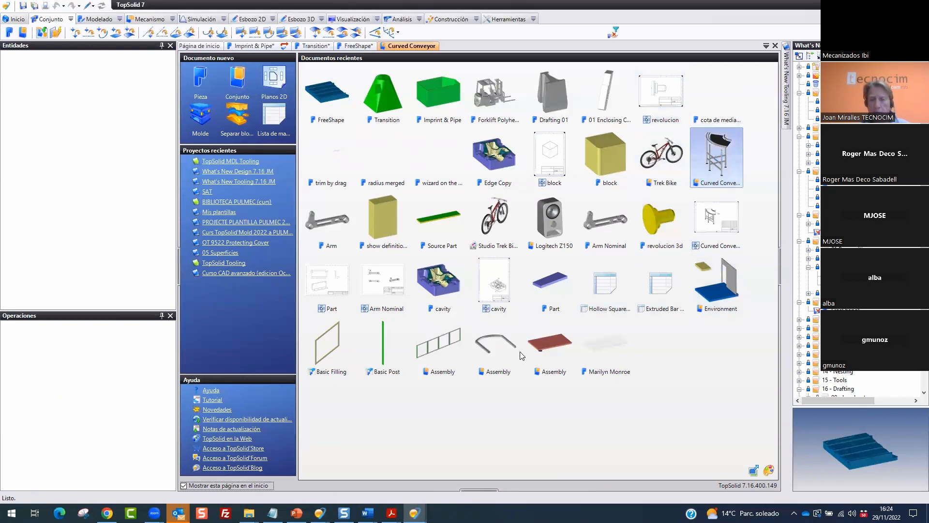
left_click(503, 272)
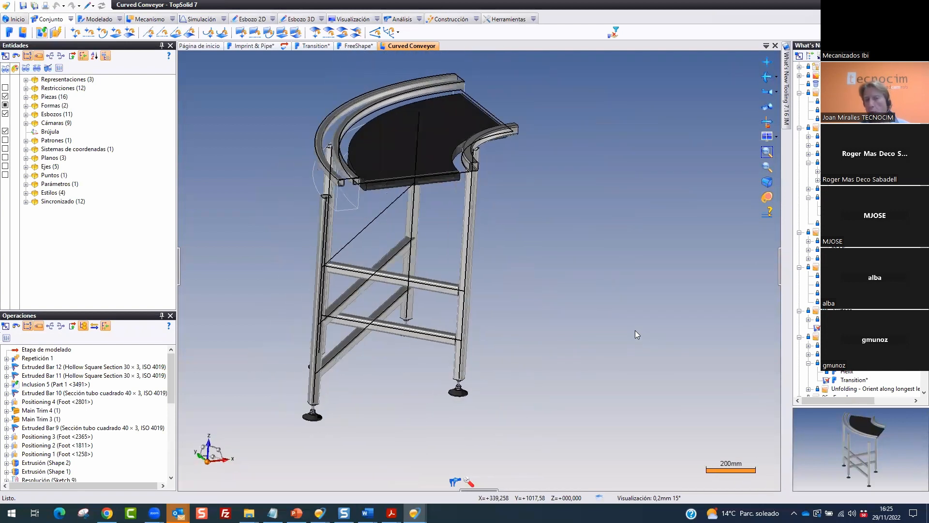
key("ctrl+2")
mouse_move(188, 3)
left_mouse_down()
mouse_move(39, 19)
mouse_move(2, 1)
left_mouse_up()
key("Escape")
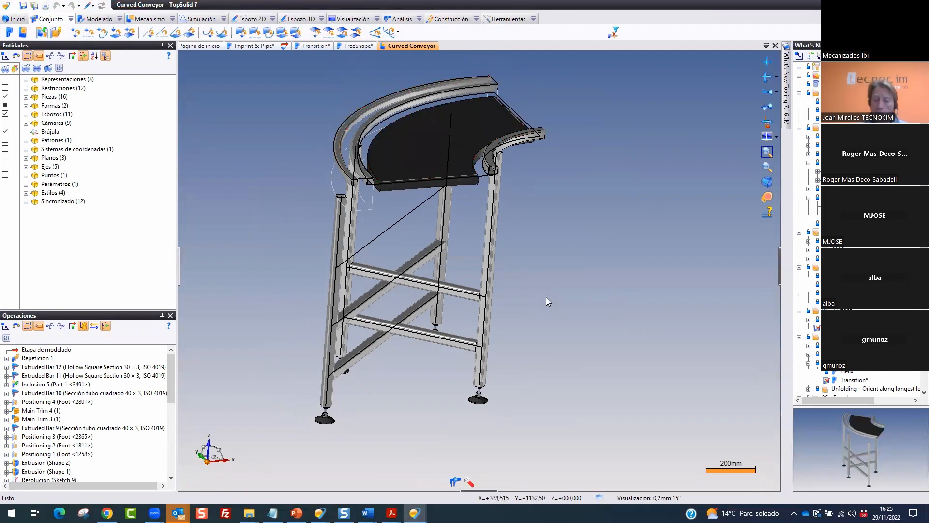
Open the Bloque de inclusión management settings for the conveyor assembly
left_click(534, 20)
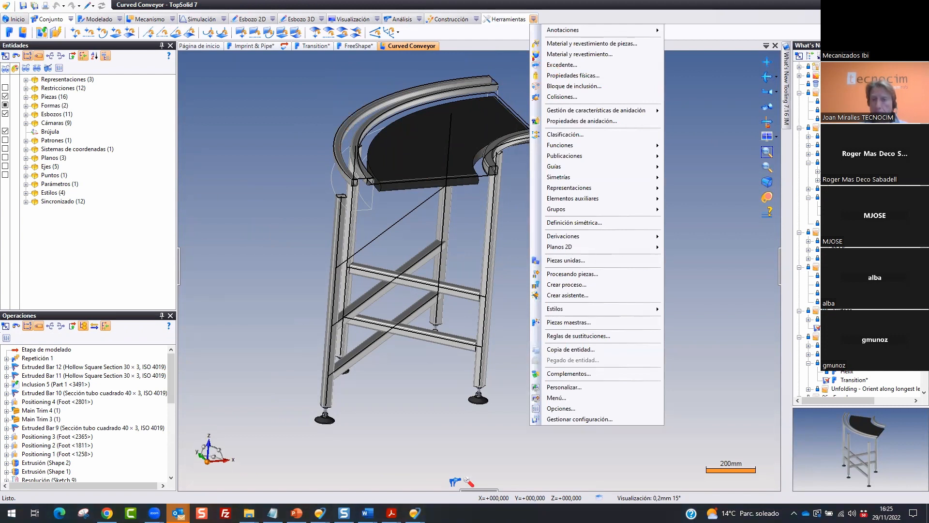
left_click_drag(520, 76, 627, 100)
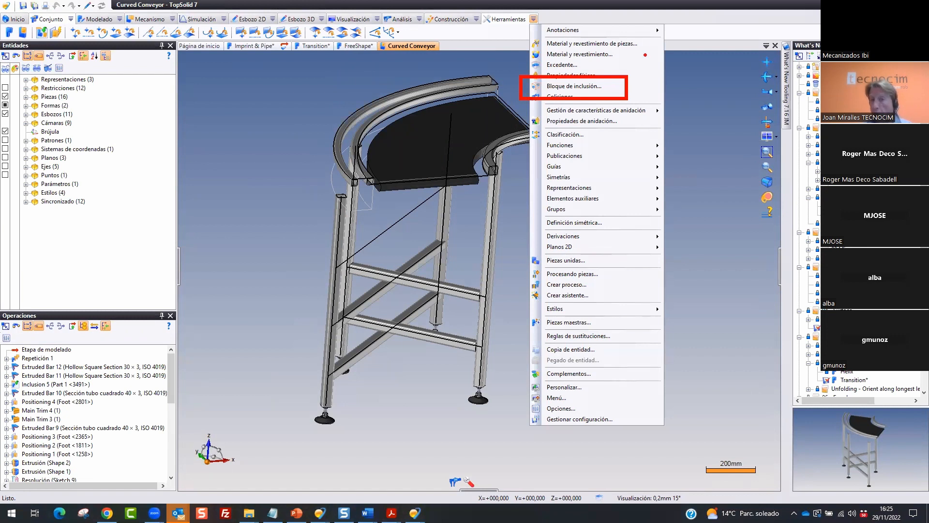
mouse_move(488, 66)
left_mouse_down()
mouse_move(273, 136)
mouse_move(245, 325)
mouse_move(598, 310)
mouse_move(532, 102)
left_mouse_up()
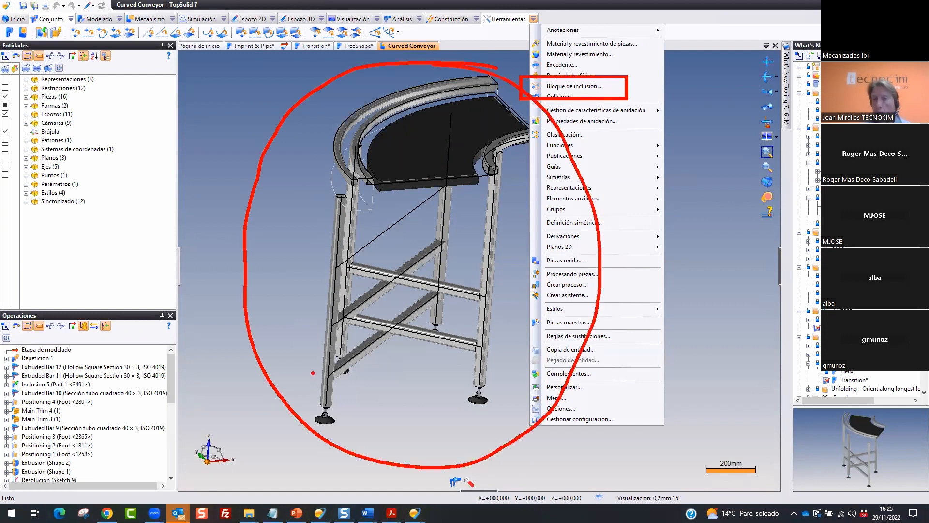
key("Escape")
left_click(534, 18)
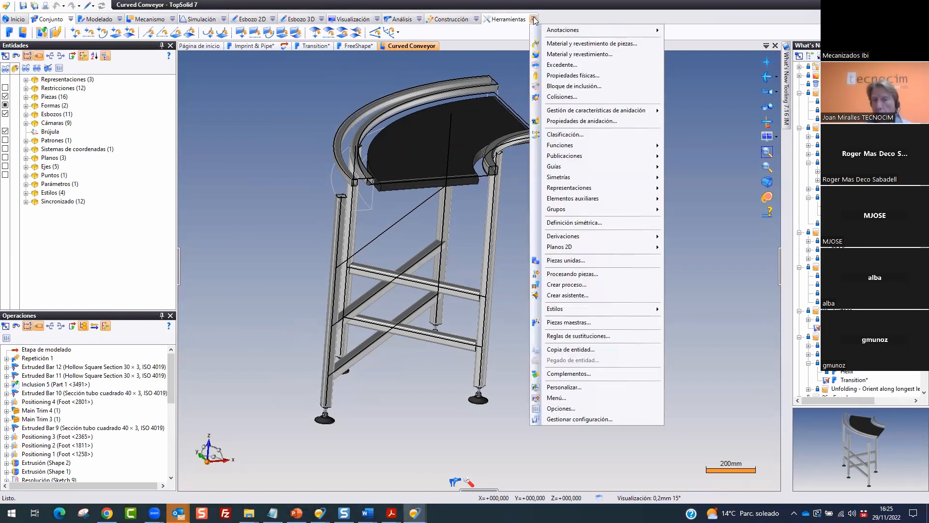
left_click(561, 87)
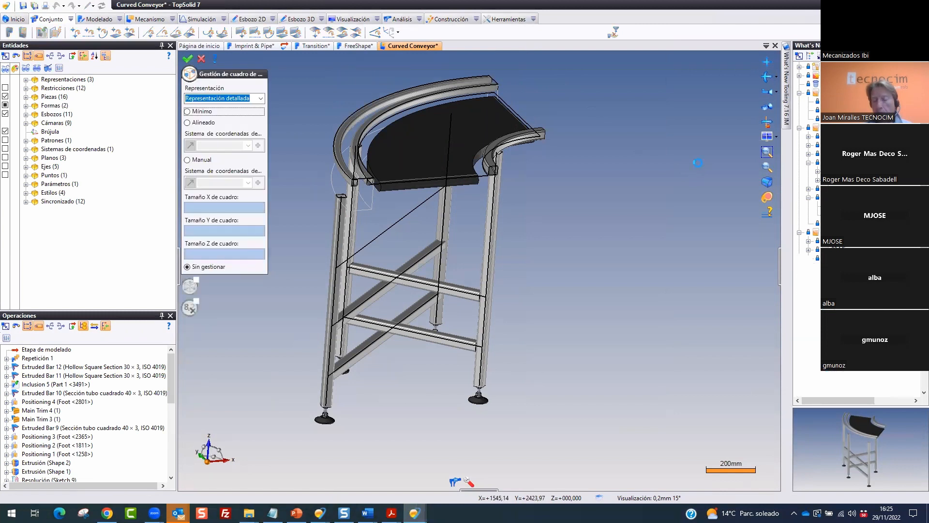
Try the Alineado type with Sistema de coordenadas absoluto, and set the assembly's inclusion block to Mínimo
scroll(697, 164, "down", 3)
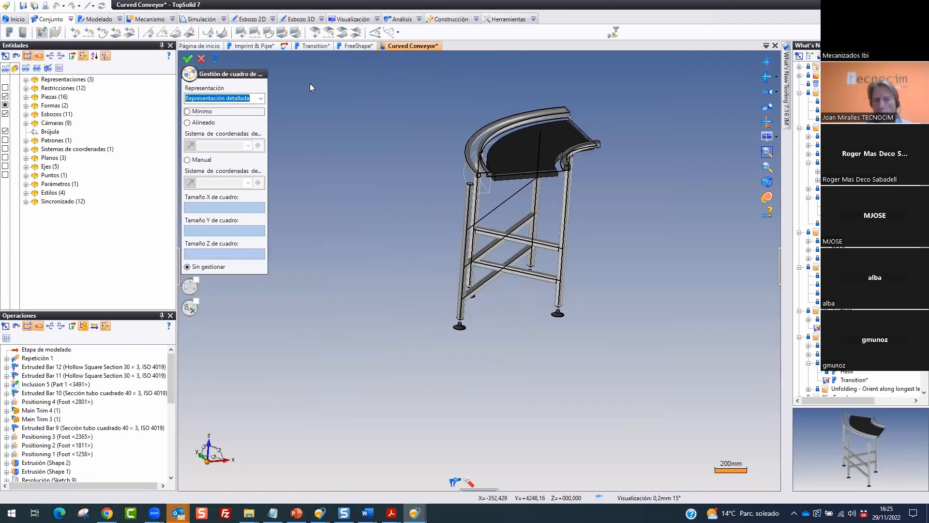
key("ctrl+2")
mouse_move(286, 79)
left_mouse_down()
mouse_move(191, 59)
mouse_move(210, 115)
mouse_move(300, 73)
mouse_move(148, 47)
left_mouse_up()
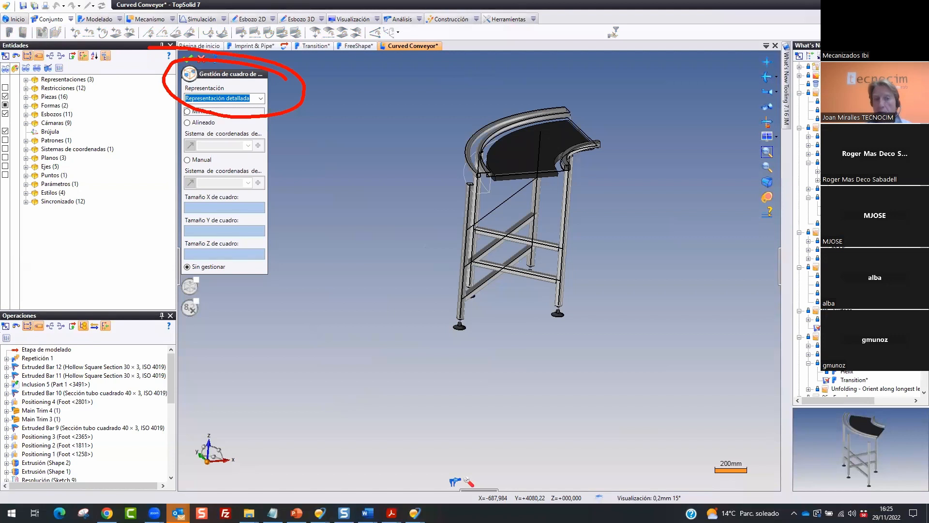
key("Escape")
key("ctrl+2")
mouse_move(232, 249)
left_mouse_down()
mouse_move(222, 249)
mouse_move(234, 242)
left_mouse_up()
key("Escape")
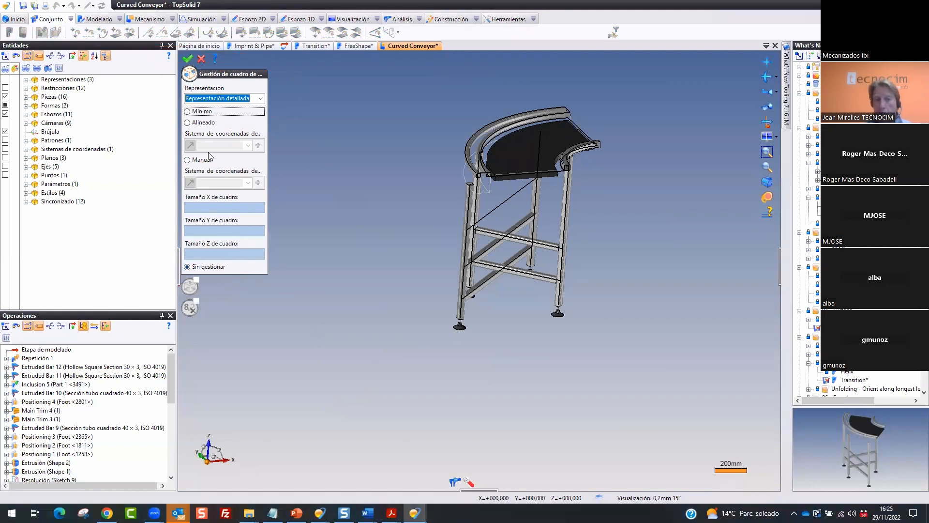
left_click(187, 122)
left_click(240, 145)
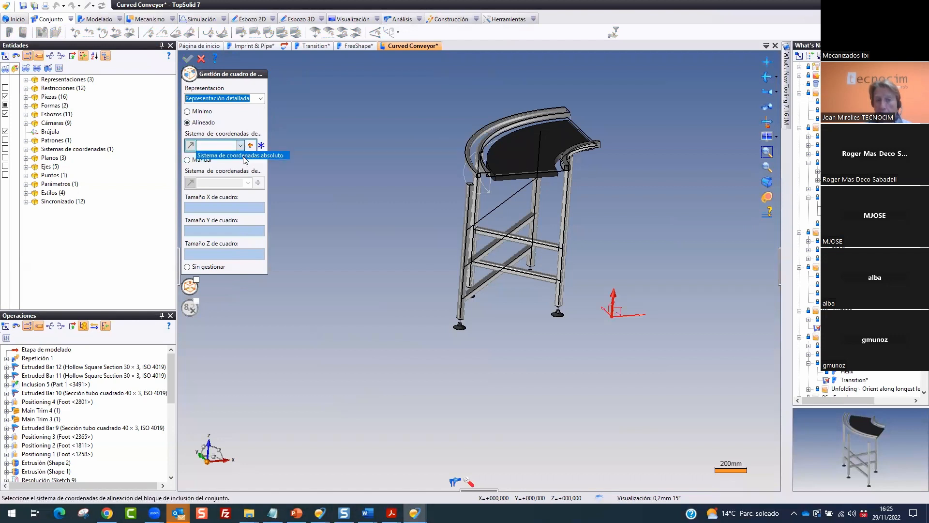
left_click(245, 154)
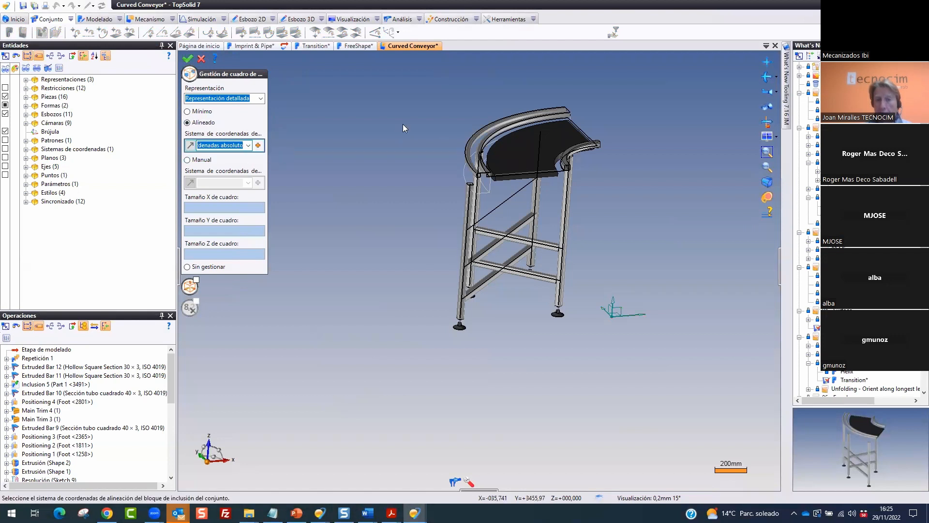
left_click(197, 112)
left_click(187, 59)
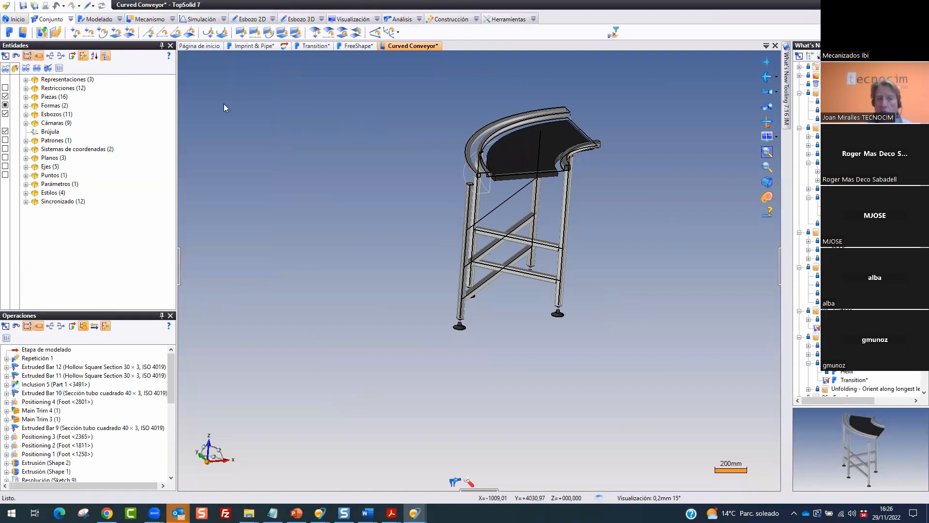
Expand the assembly's Parámetros del sistema and examine the X, Y and Z box sizes
left_click(26, 184)
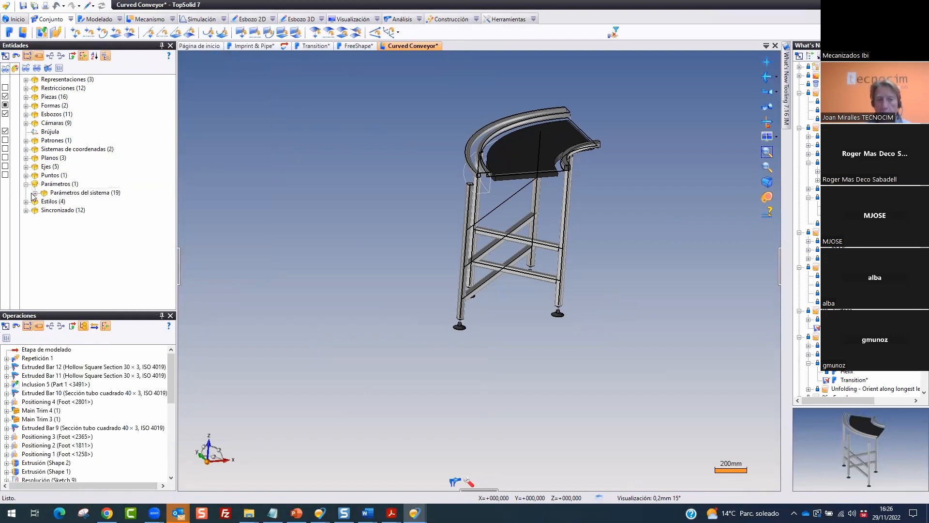
left_click(35, 192)
left_click_drag(178, 168, 219, 168)
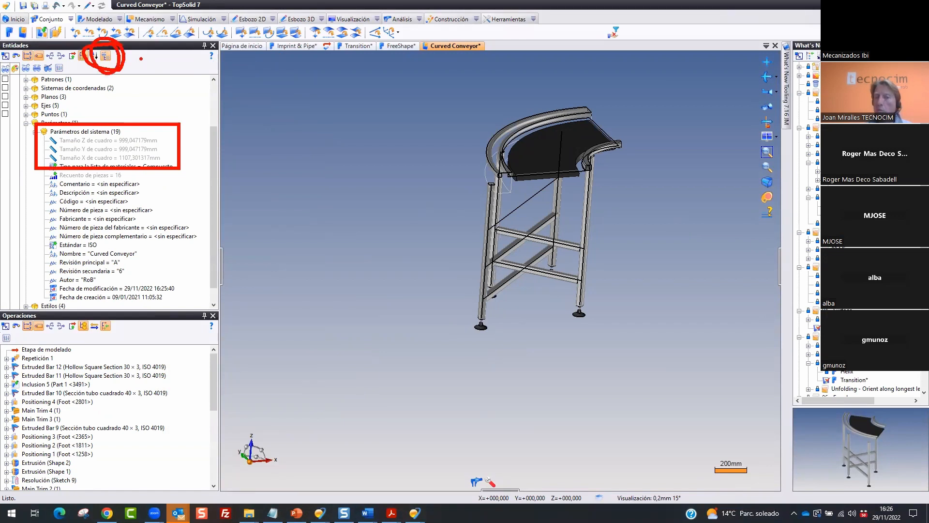
key("Escape")
Hide the greyed-out parameters in the entity tree and show them again
left_click(105, 56)
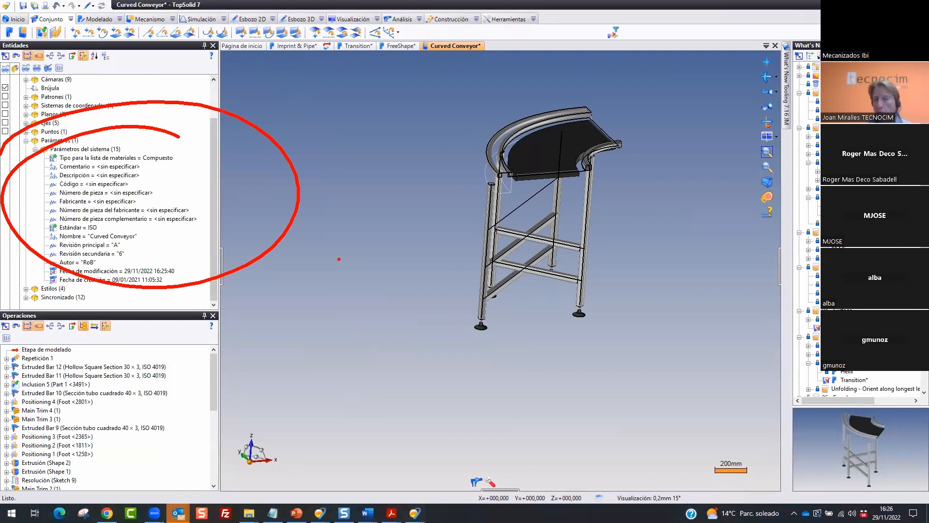
key("Escape")
left_click(106, 56)
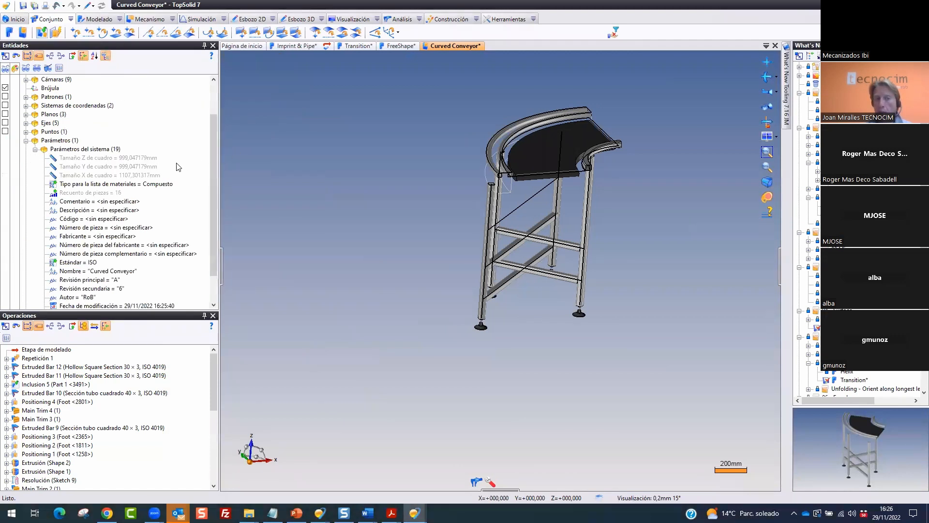
mouse_move(164, 150)
left_mouse_down()
mouse_move(30, 156)
mouse_move(130, 185)
mouse_move(114, 130)
mouse_move(101, 128)
left_mouse_up()
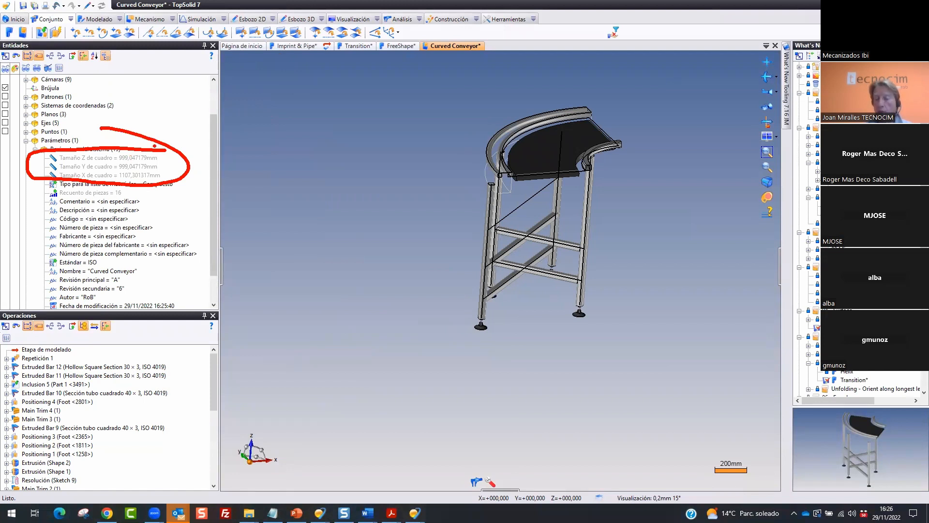
key("Escape")
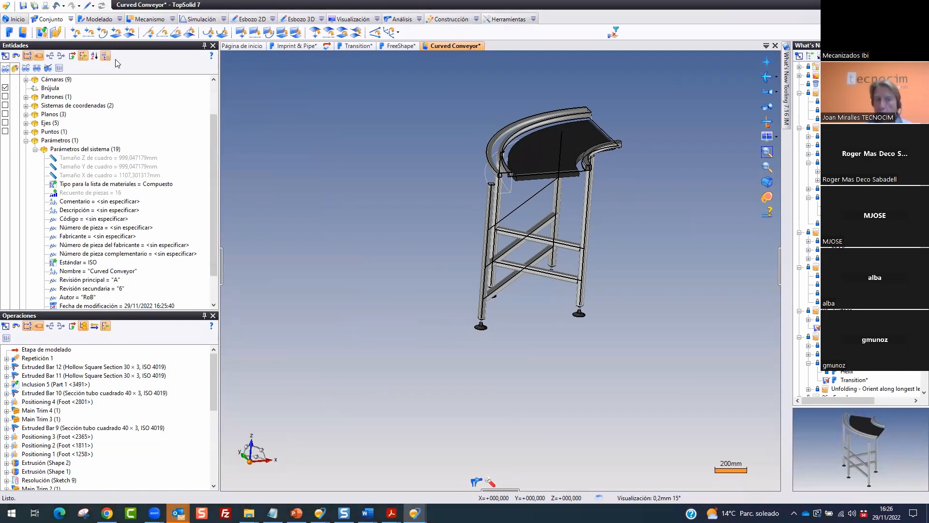
Examine the box size parameters in Etapa de análisis and return to Etapa de modelado
left_click(93, 6)
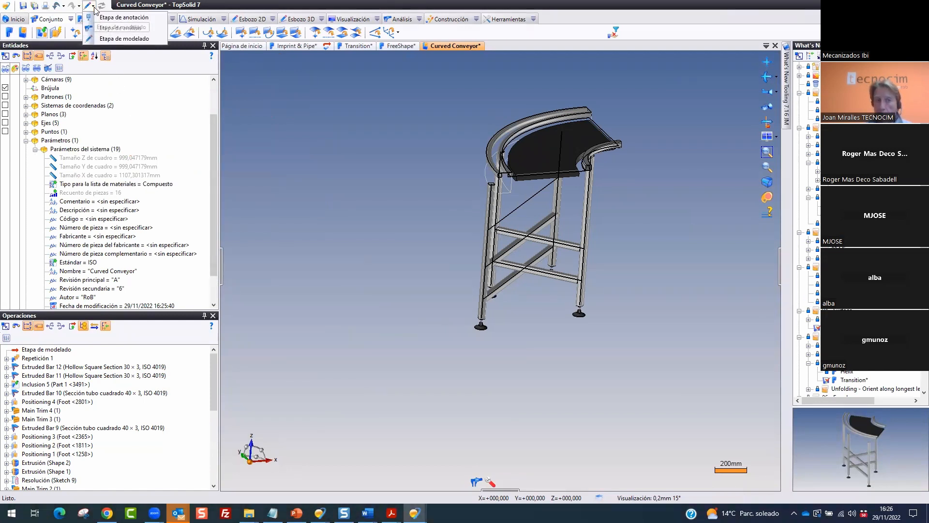
left_click(120, 28)
mouse_move(12, 154)
left_mouse_down()
mouse_move(171, 151)
mouse_move(127, 142)
left_mouse_up()
key("Escape")
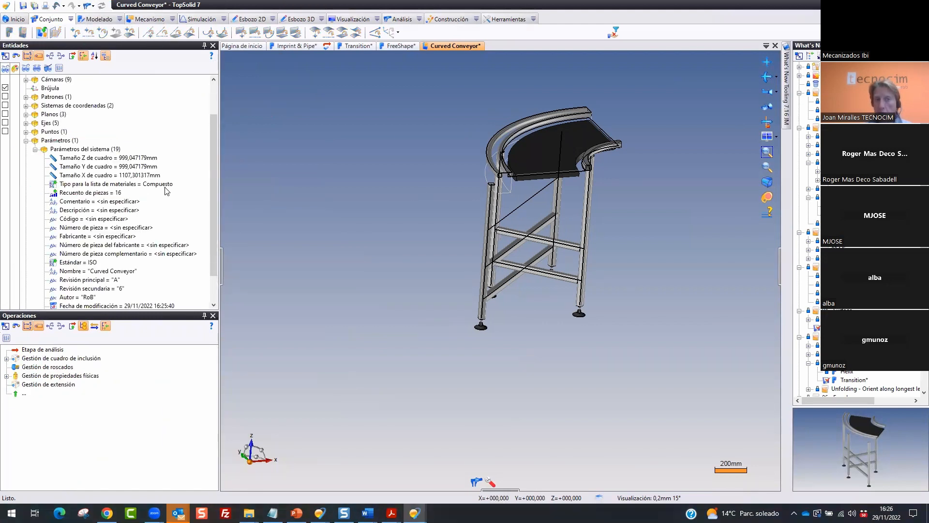
left_click(90, 6)
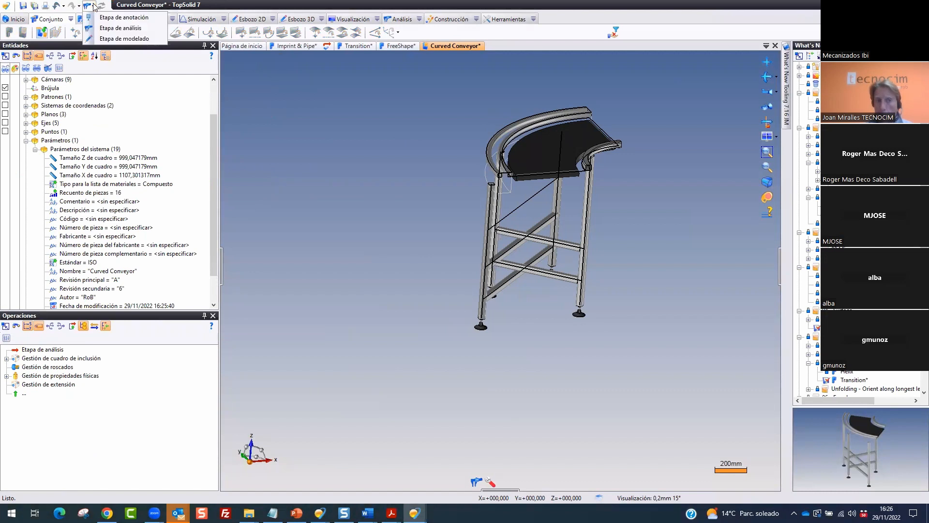
left_click(129, 38)
mouse_move(3, 154)
left_mouse_down()
mouse_move(179, 153)
mouse_move(73, 175)
mouse_move(5, 154)
mouse_move(263, 192)
left_mouse_up()
key("Escape")
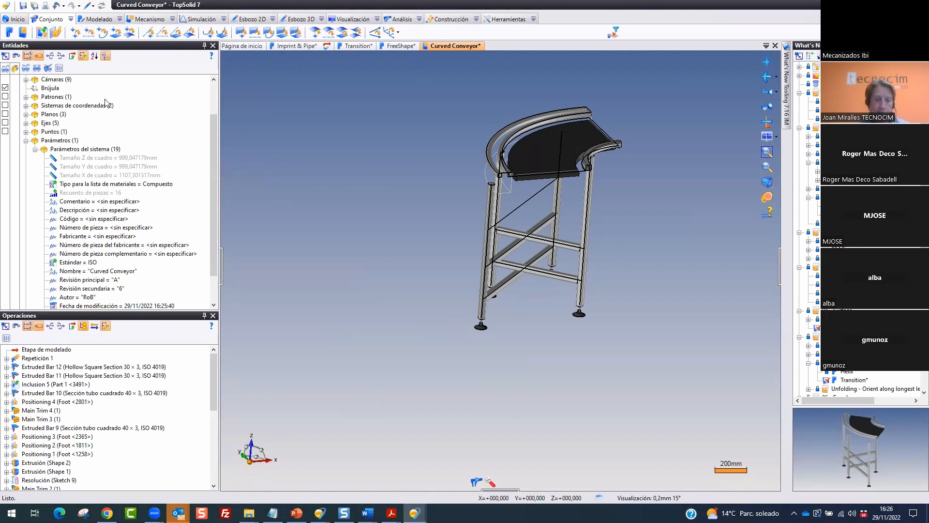
scroll(149, 79, "down", 1)
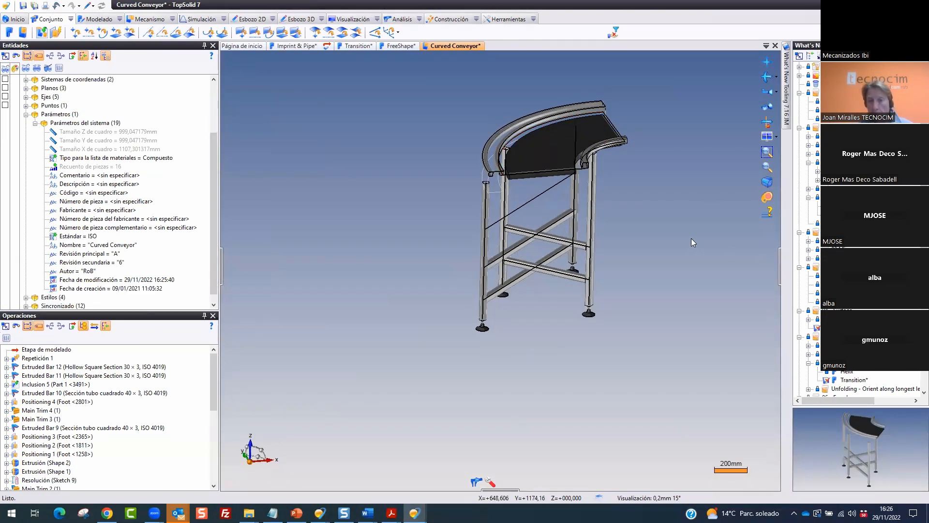
scroll(691, 239, "up", 3)
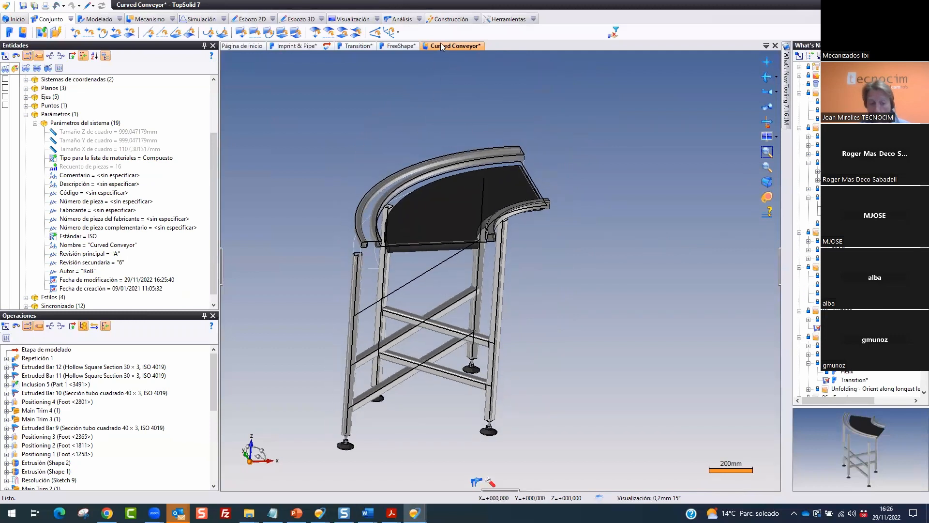
key("ctrl+2")
mouse_move(419, 27)
left_mouse_down()
mouse_move(422, 69)
mouse_move(412, 19)
left_mouse_up()
left_click_drag(180, 124, 196, 119)
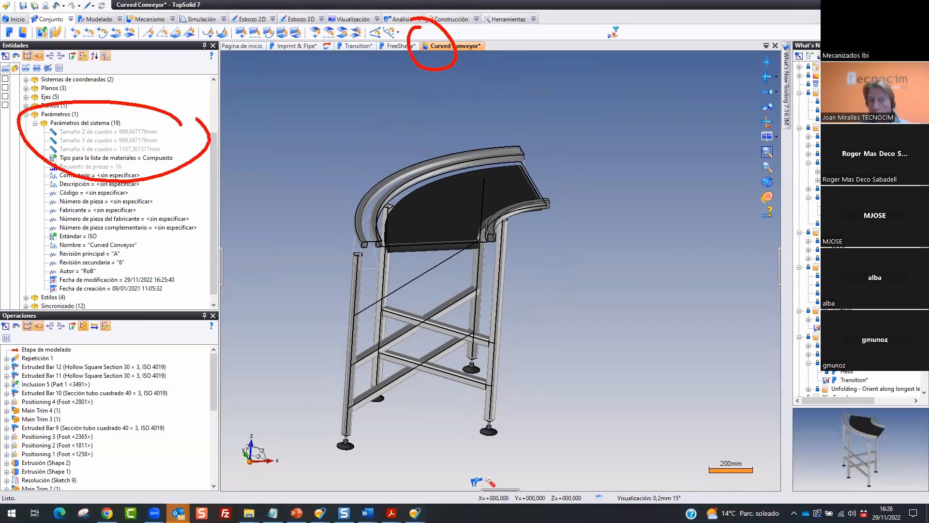
key("Escape")
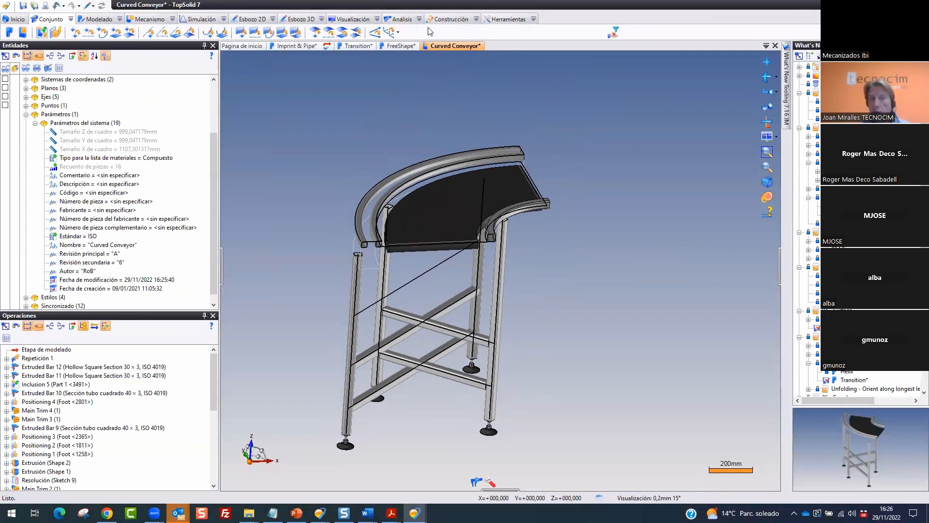
Create a Bloque de inclusión local shape around the whole conveyor, oriented to Sistema de coordenadas absoluto
left_click(120, 19)
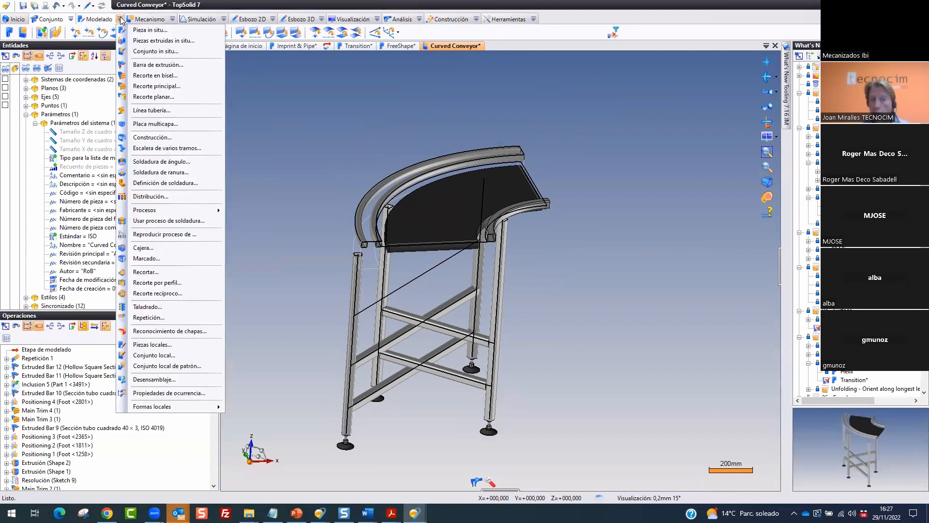
mouse_move(168, 405)
left_click_drag(115, 396, 220, 420)
left_click_drag(222, 272, 371, 500)
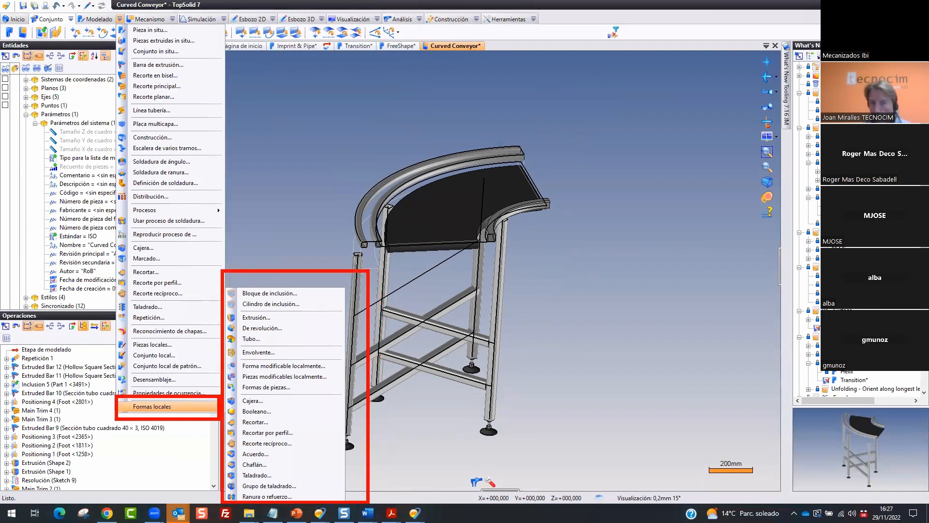
left_click_drag(433, 30, 428, 59)
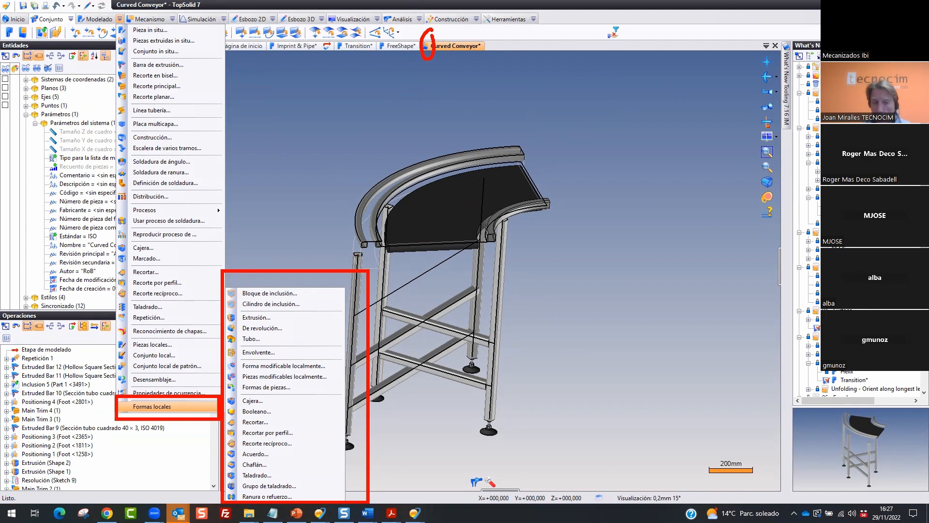
key("Escape")
left_click(120, 20)
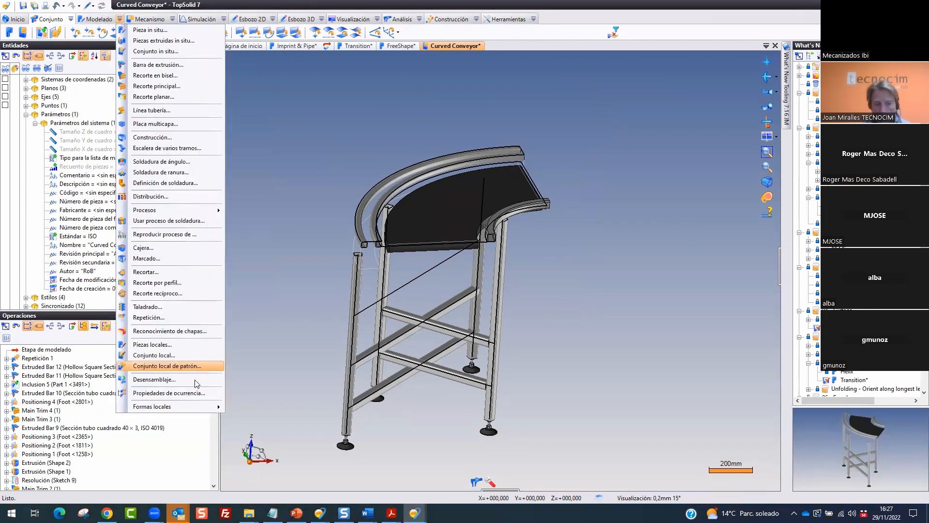
mouse_move(193, 407)
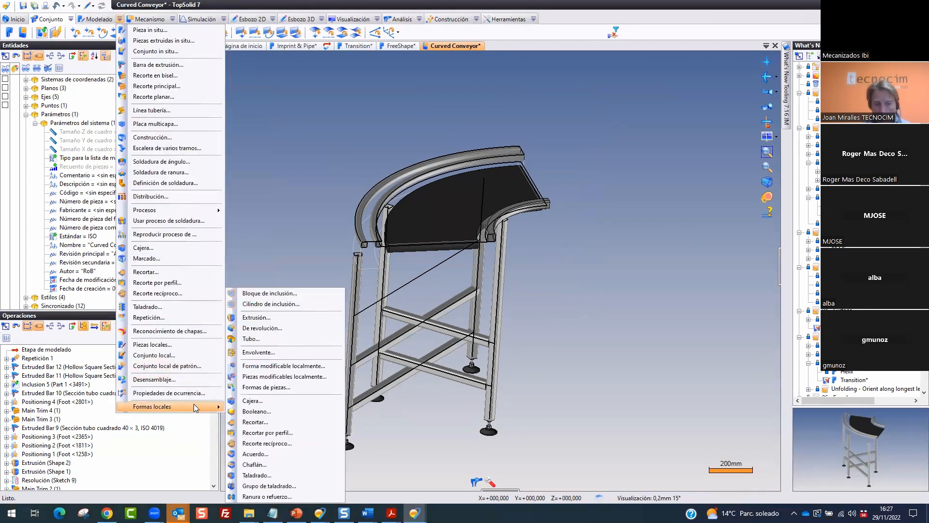
left_click(284, 295)
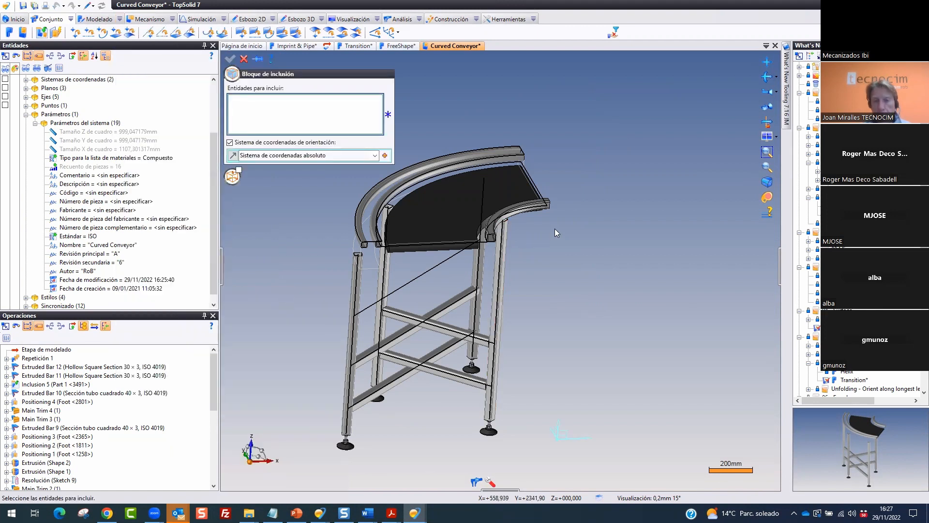
scroll(580, 221, "down", 4)
left_click_drag(445, 145, 591, 344)
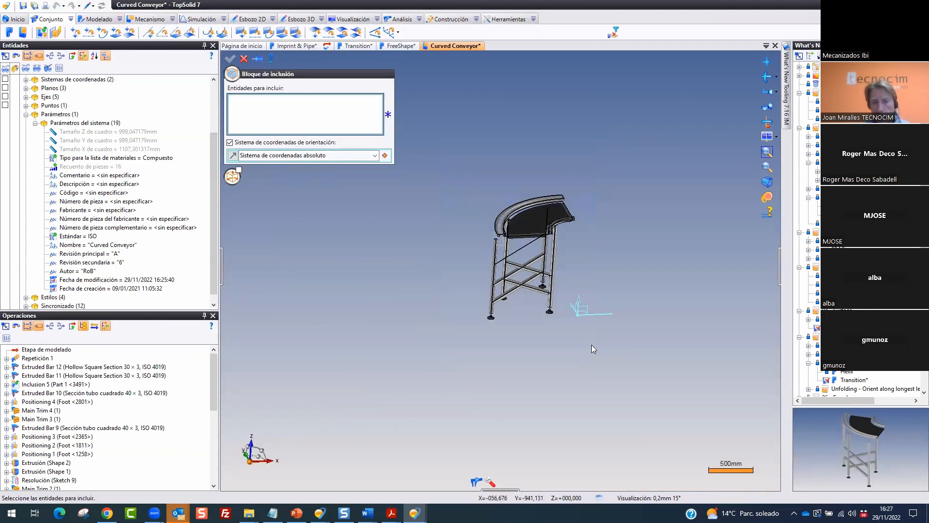
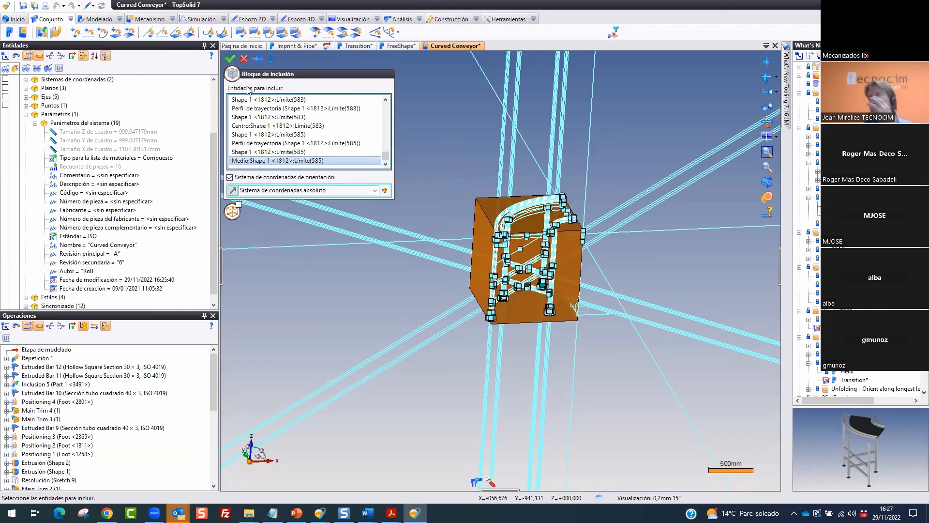
left_click(230, 59)
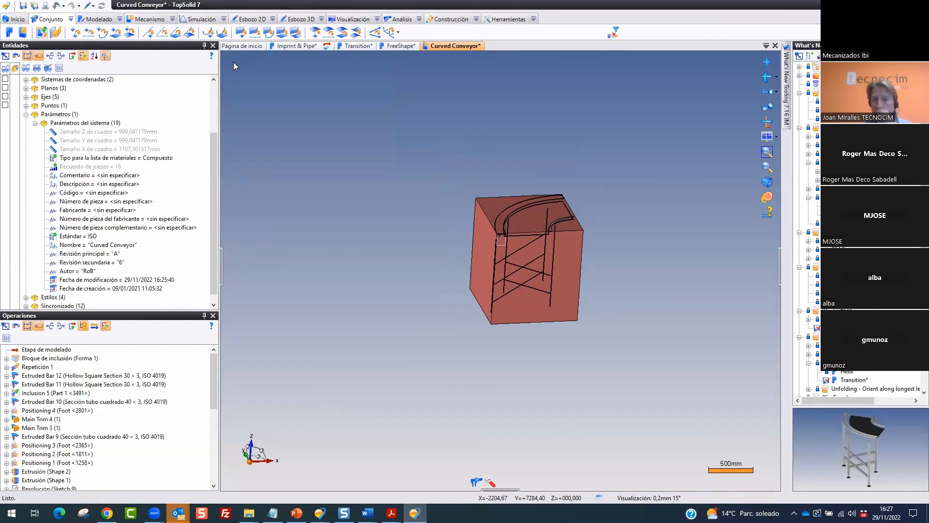
Collapse the entity tree and expand the Formas folder to examine the assembly's shapes
scroll(635, 269, "up", 3)
scroll(635, 273, "up", 2)
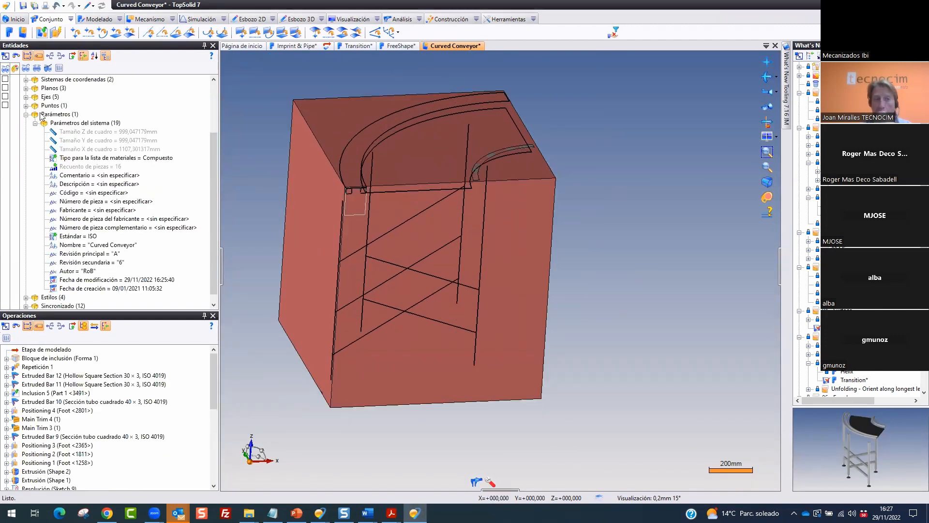
left_click(6, 56)
left_click_drag(26, 28, 70, 27)
mouse_move(80, 95)
left_mouse_down()
mouse_move(29, 98)
mouse_move(82, 95)
mouse_move(33, 99)
mouse_move(57, 95)
left_mouse_up()
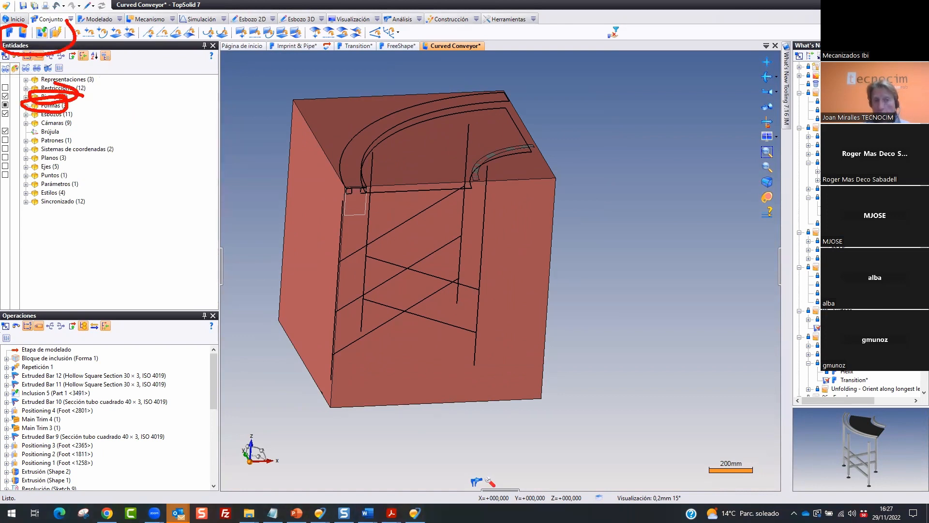
key("Escape")
key("ctrl+2")
mouse_move(429, 29)
left_mouse_down()
mouse_move(443, 45)
mouse_move(408, 34)
left_mouse_up()
key("Escape")
left_click(26, 106)
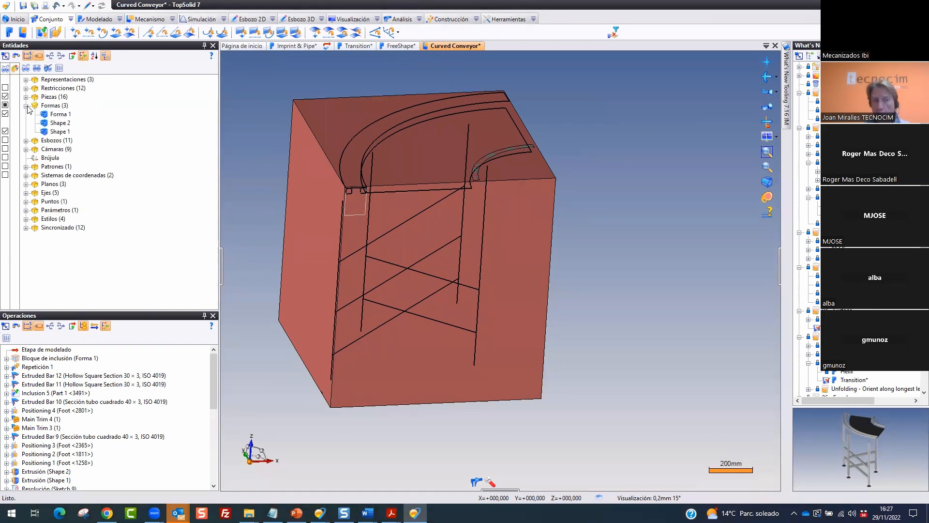
Hide the block shape Forma 1 in the Curved Conveyor document
left_click(5, 114)
left_click(5, 114)
left_click(5, 114)
mouse_move(74, 104)
left_mouse_down()
mouse_move(1, 127)
mouse_move(53, 85)
left_mouse_up()
left_click_drag(811, 228, 904, 420)
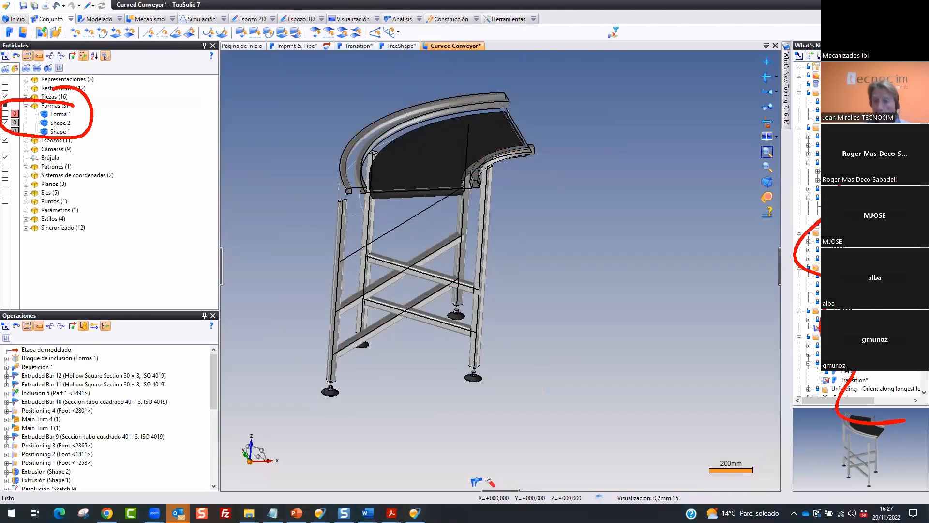
key("Escape")
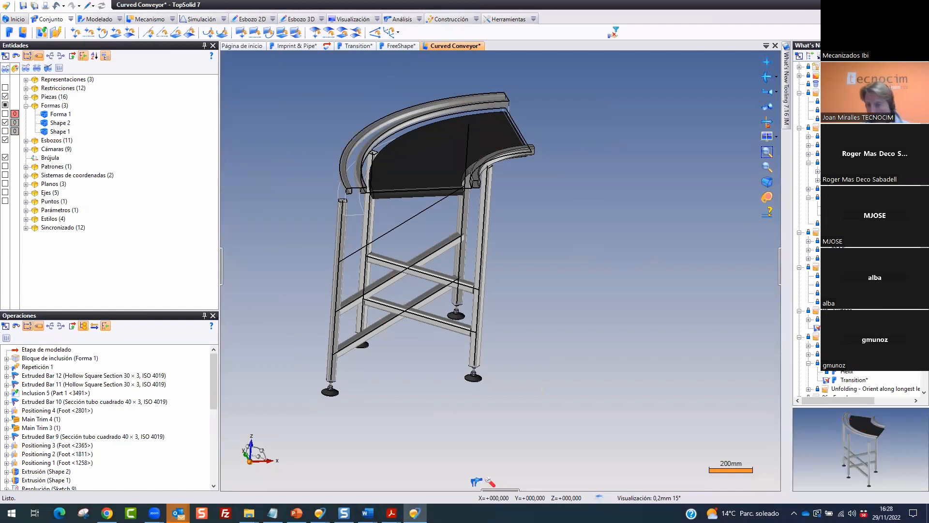
Collapse the project tree and expand the folder that contains the table Assembly document
left_click(799, 56)
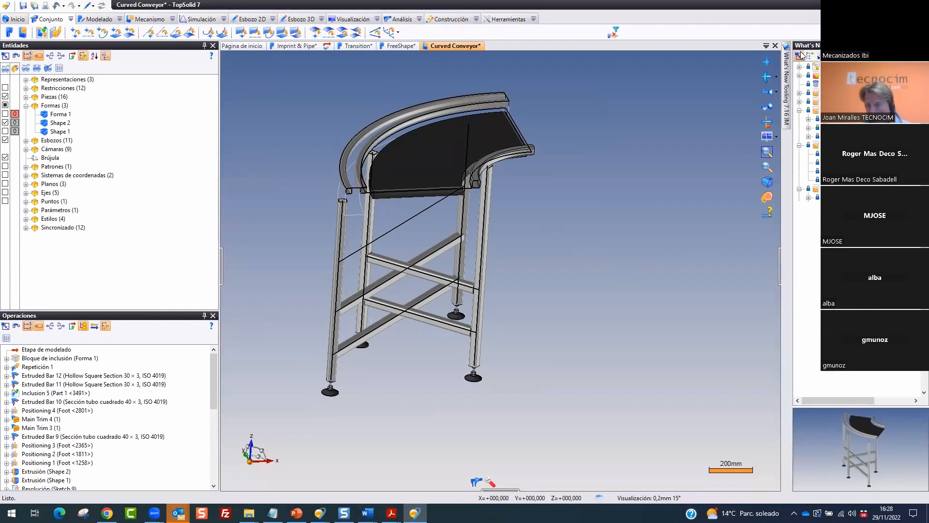
left_click(799, 172)
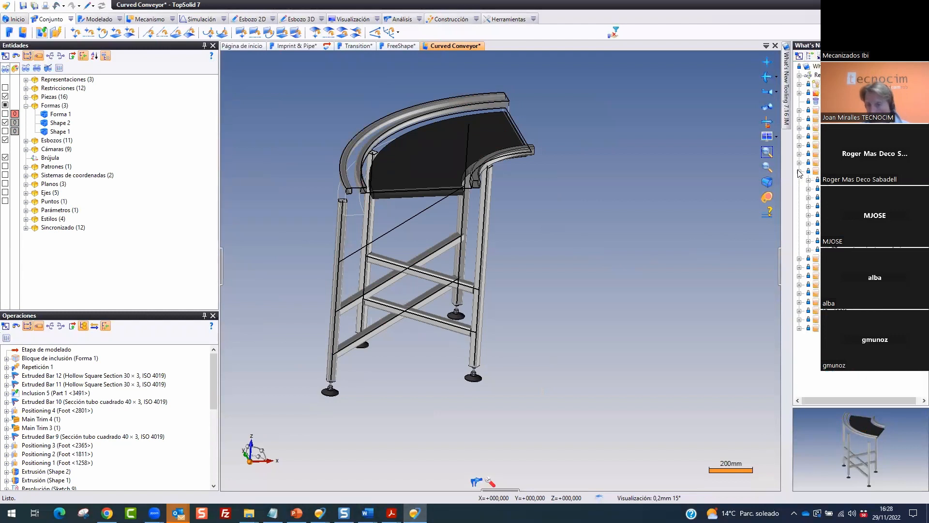
left_click(809, 180)
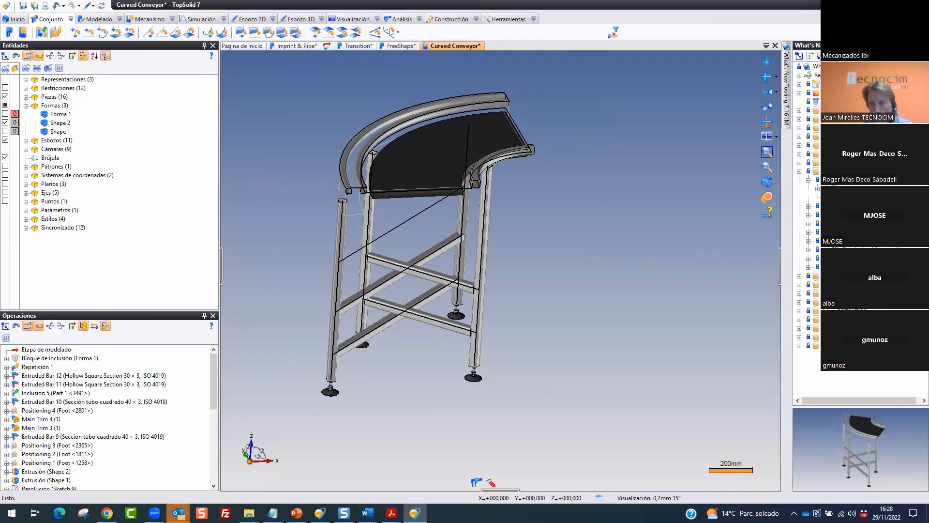
left_click_drag(827, 189, 720, 214)
left_click(533, 56)
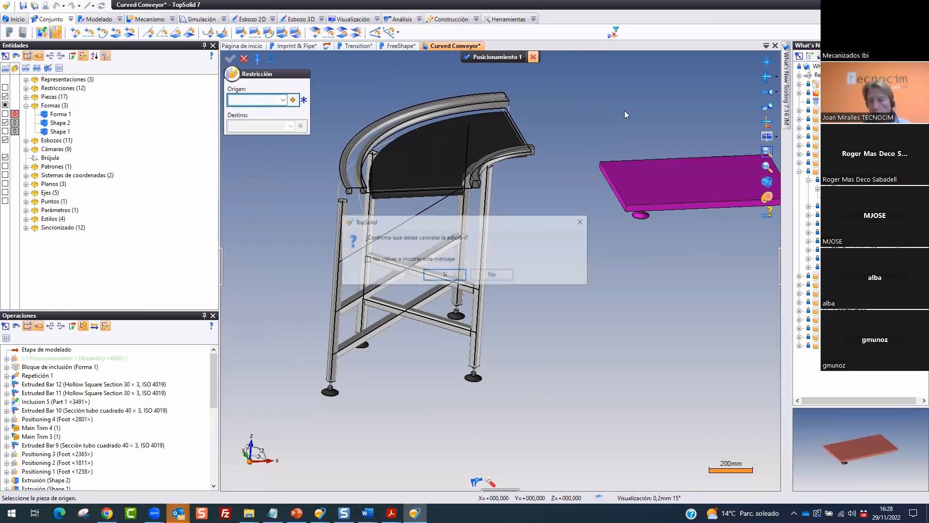
left_click(455, 274)
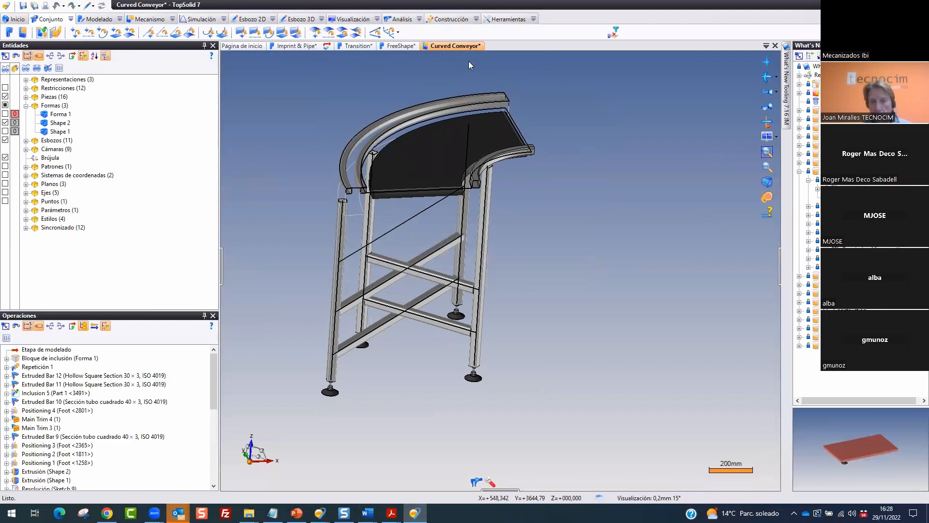
Close all open documents without saving their changes and open the table Assembly document
right_click(455, 45)
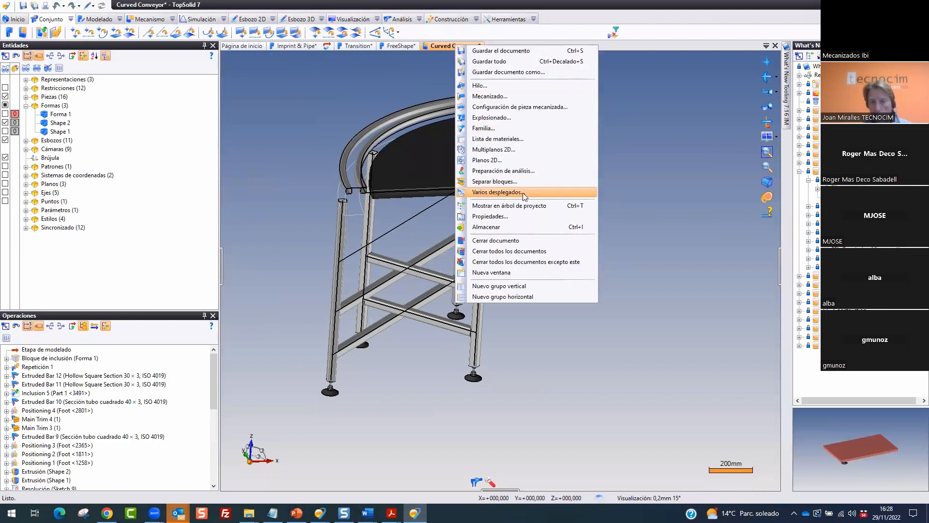
left_click(532, 251)
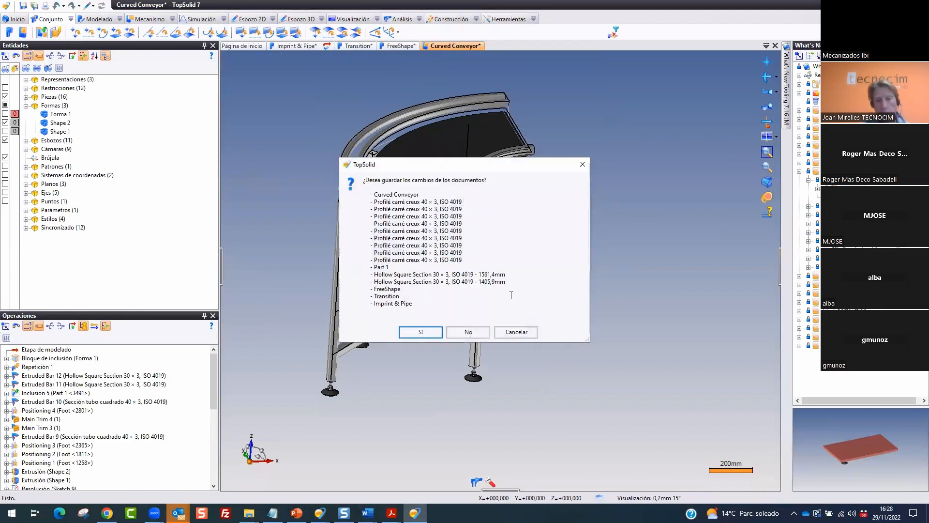
left_click(468, 331)
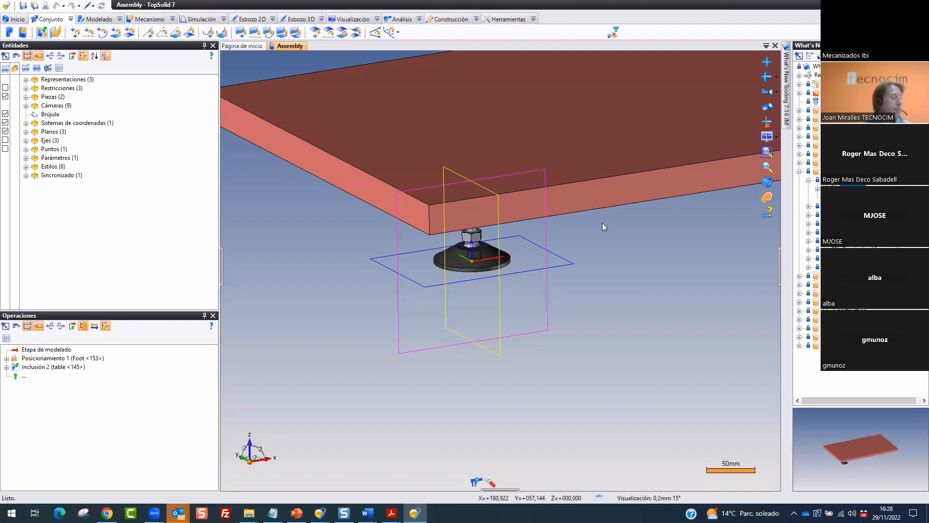
Delete the foot's Posicionamiento 1 operation from the assembly
scroll(273, 358, "down", 1)
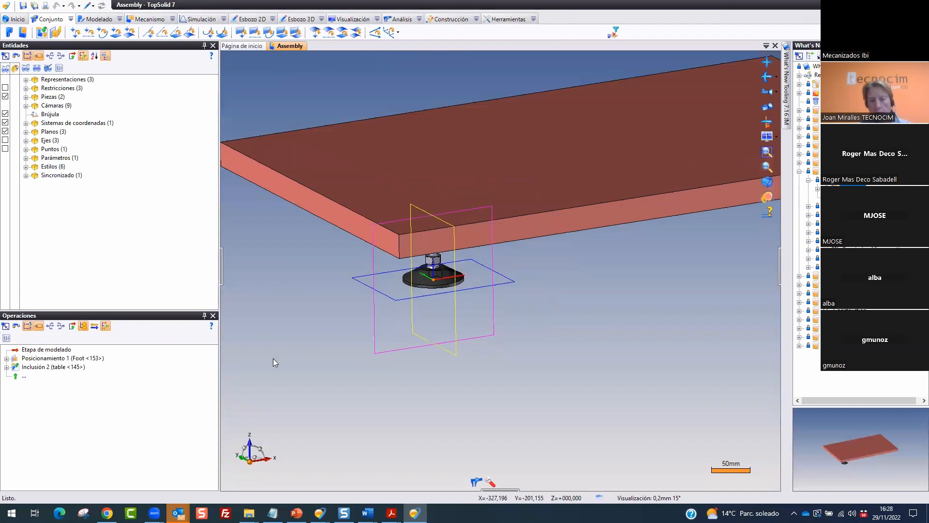
scroll(273, 360, "down", 1)
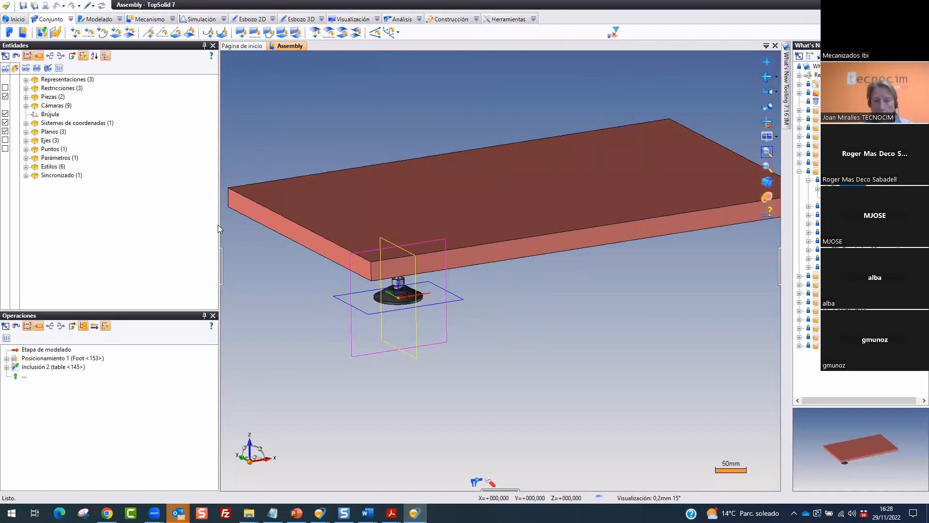
left_click_drag(212, 222, 177, 222)
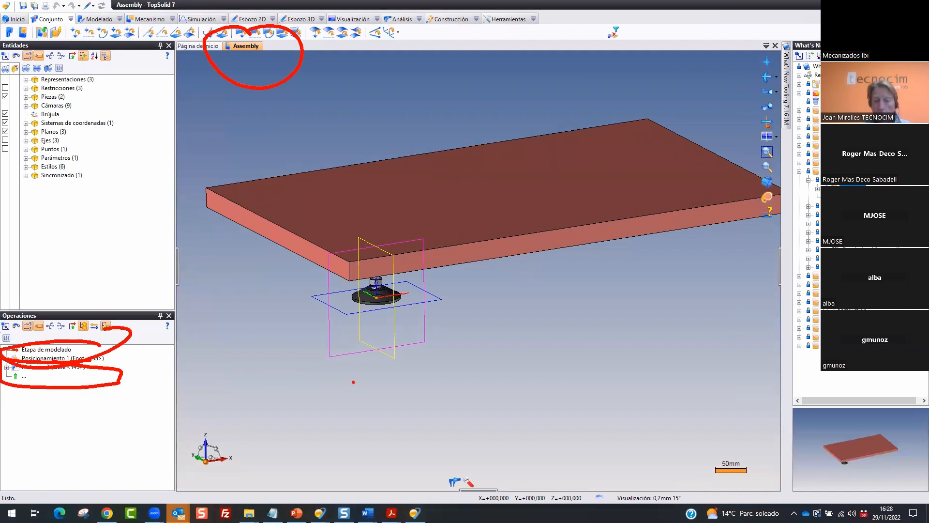
left_click(72, 358)
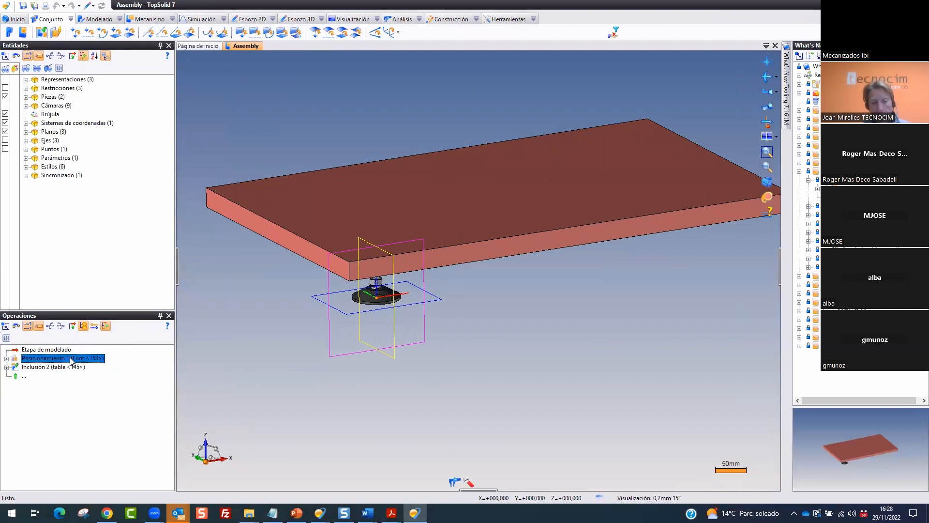
key("Delete")
Hide the assembly's reference planes and coordinate systems
middle_click_drag(608, 284, 251, 115)
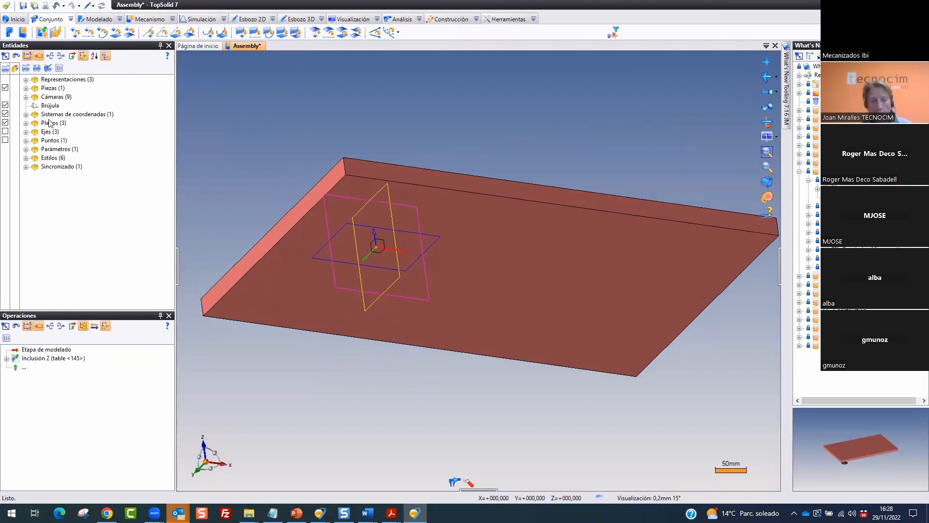
left_click(5, 123)
key("Home")
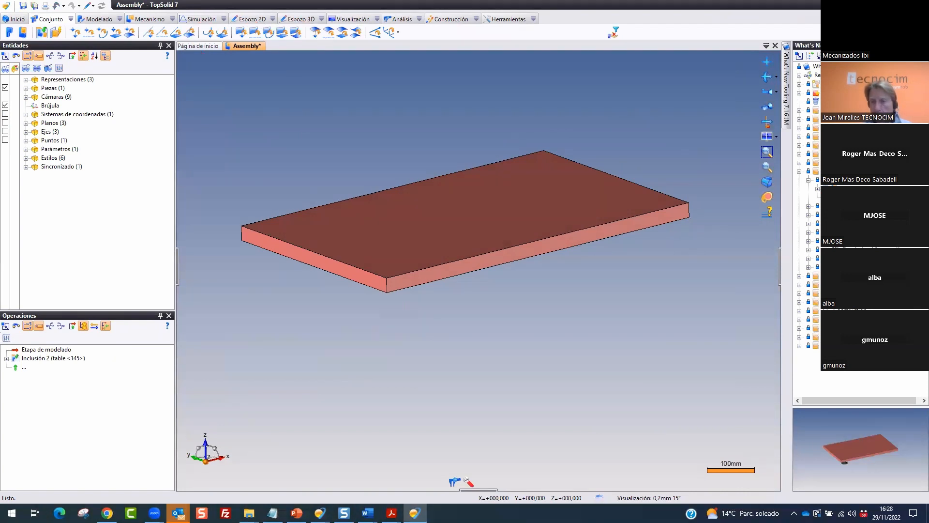
Insert the Foot part from the project into the assembly, placing it freely below the table
left_click_drag(817, 163, 769, 141)
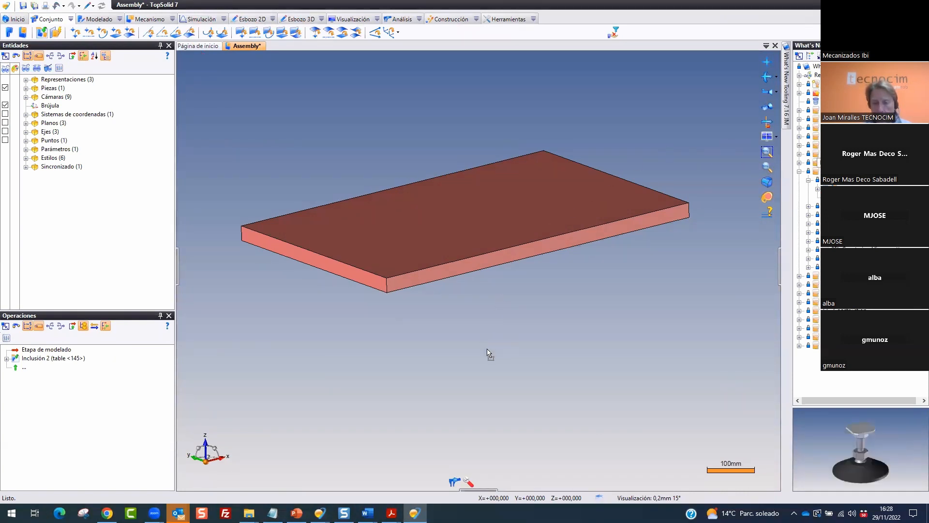
left_click_drag(489, 353, 488, 352)
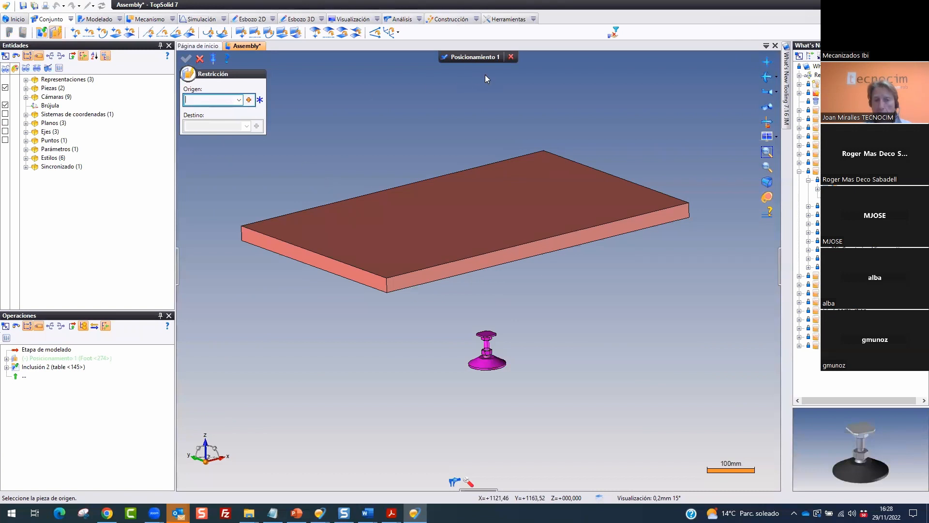
key("ctrl+2")
mouse_move(527, 48)
left_mouse_down()
mouse_move(448, 79)
mouse_move(453, 11)
left_mouse_up()
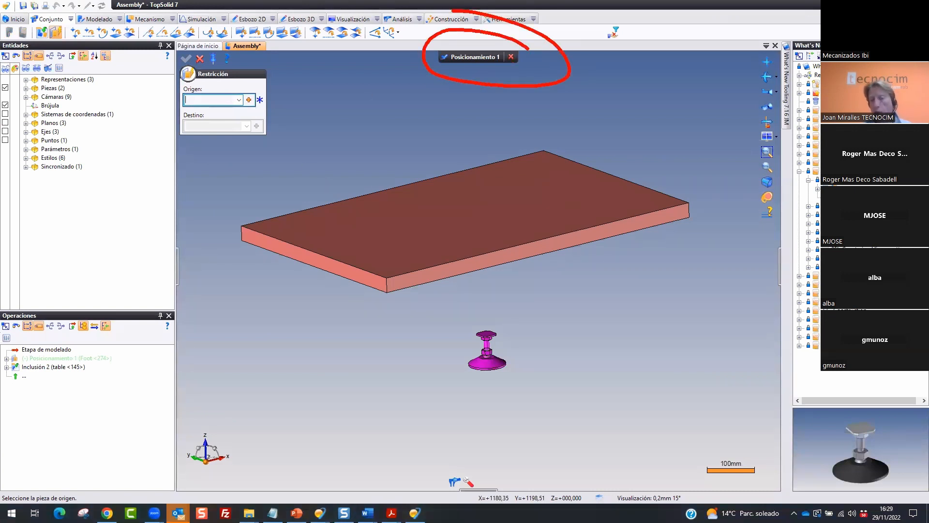
mouse_move(278, 70)
left_mouse_down()
mouse_move(141, 54)
mouse_move(376, 150)
mouse_move(305, 34)
left_mouse_up()
mouse_move(39, 19)
left_mouse_down()
mouse_move(63, 15)
mouse_move(52, 1)
left_mouse_up()
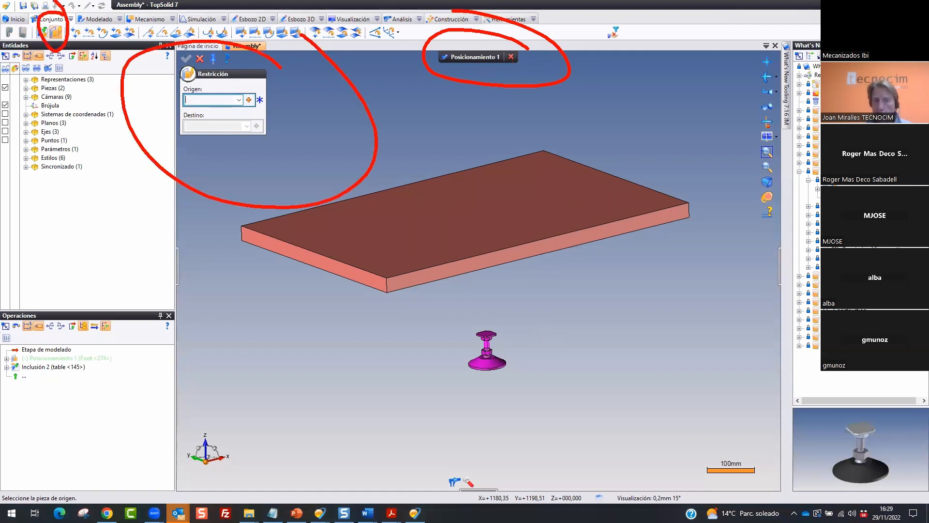
key("Escape")
Constrain the underside ring face of the foot onto the absolute XY plane
middle_click_drag(545, 321, 561, 277)
scroll(562, 278, "up", 1)
scroll(580, 264, "up", 5)
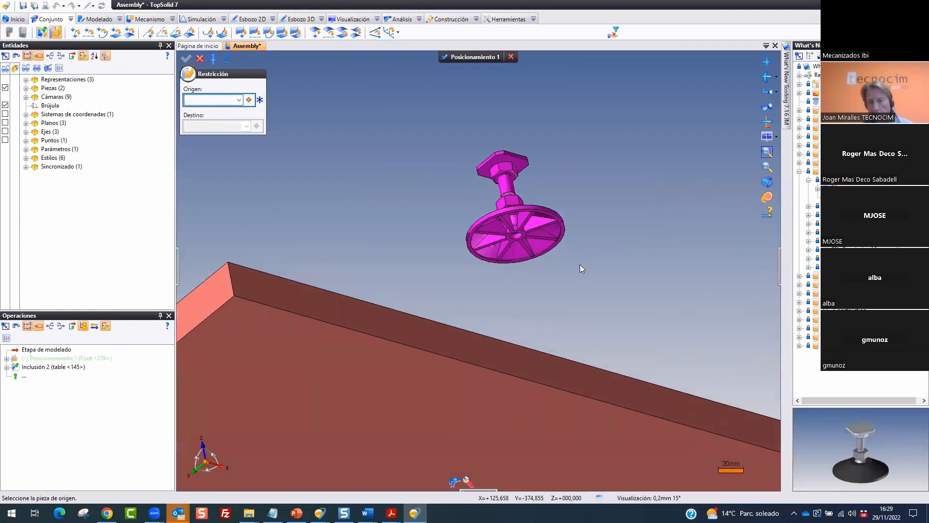
left_click(625, 167)
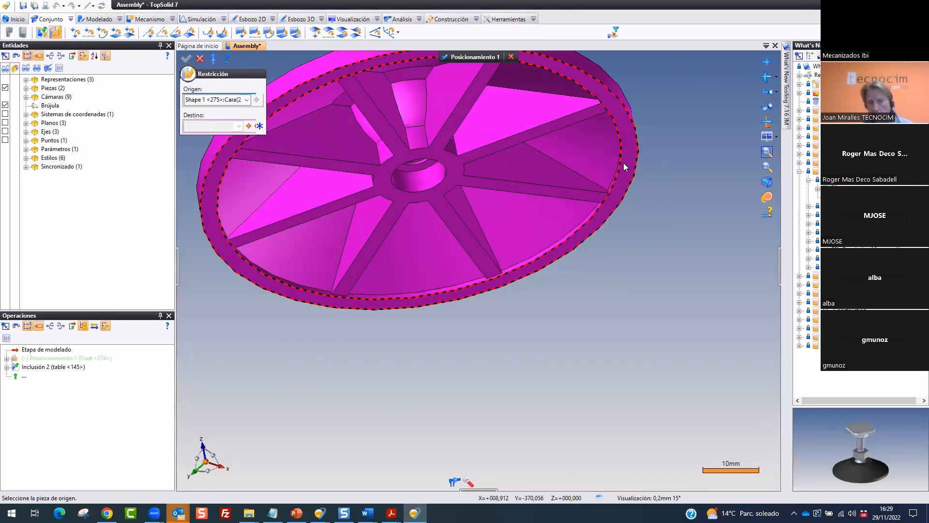
scroll(622, 169, "down", 5)
scroll(619, 170, "down", 2)
middle_click_drag(619, 170, 625, 249)
scroll(625, 249, "down", 2)
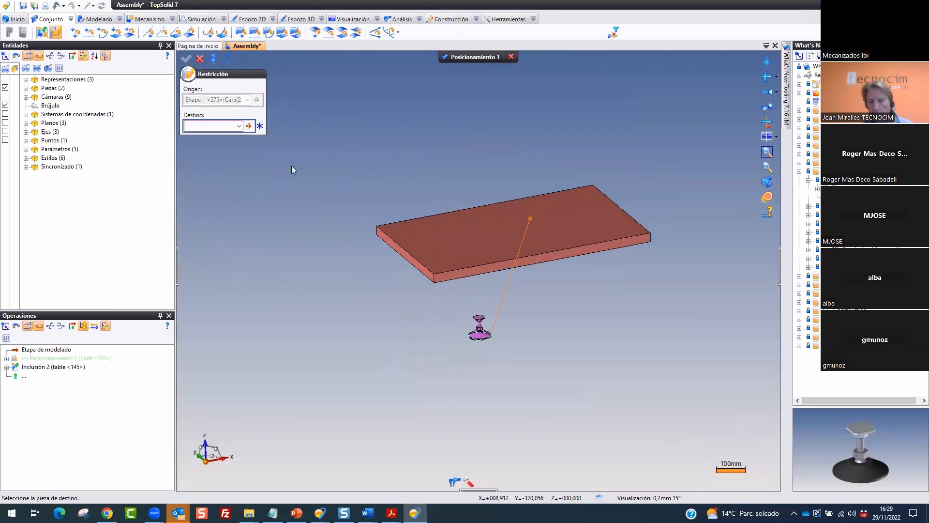
left_click(238, 126)
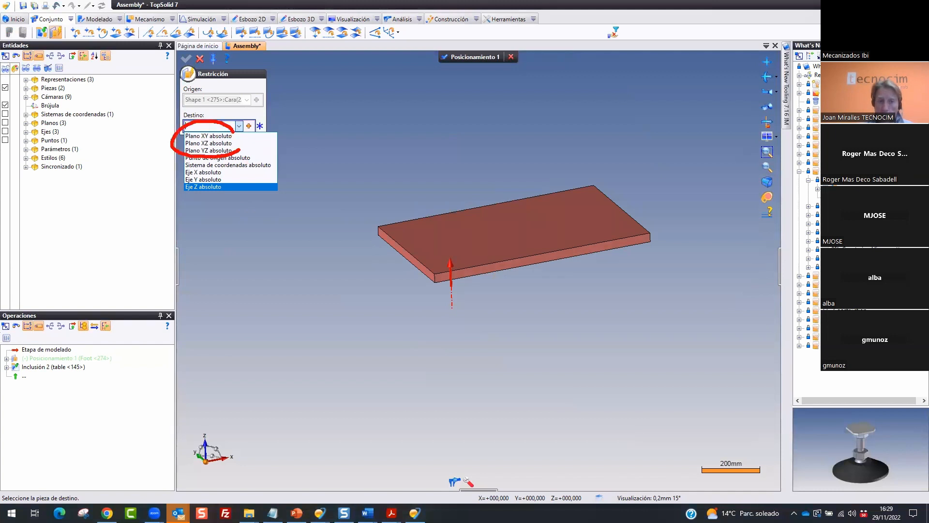
mouse_move(227, 169)
left_mouse_down()
mouse_move(175, 182)
mouse_move(225, 157)
left_mouse_up()
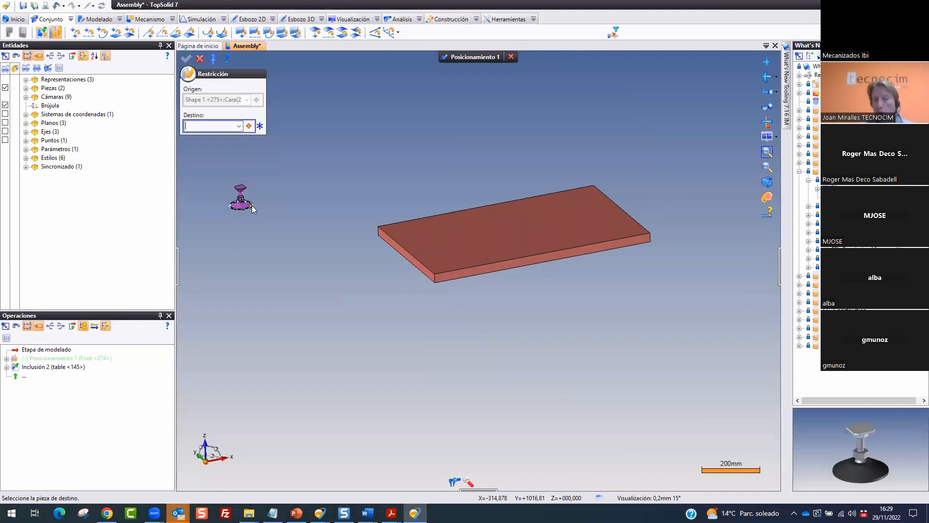
left_click(240, 126)
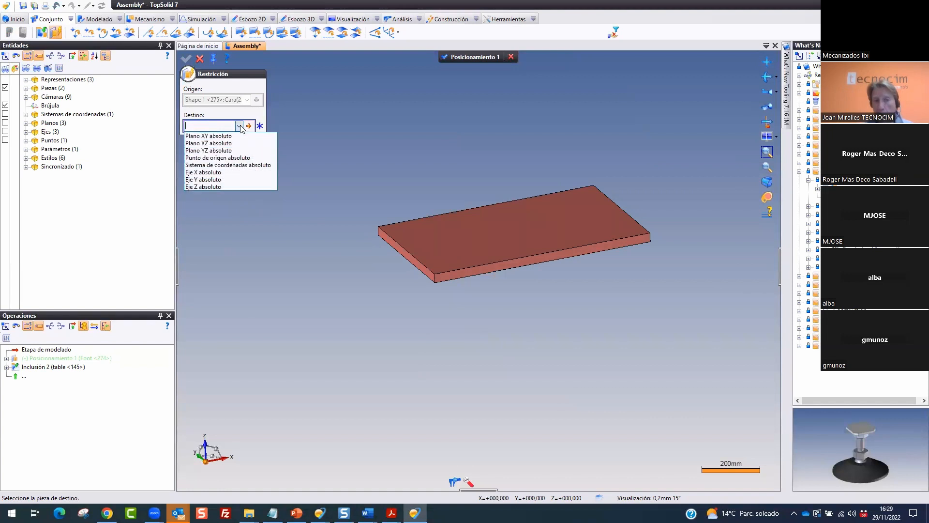
left_click(230, 137)
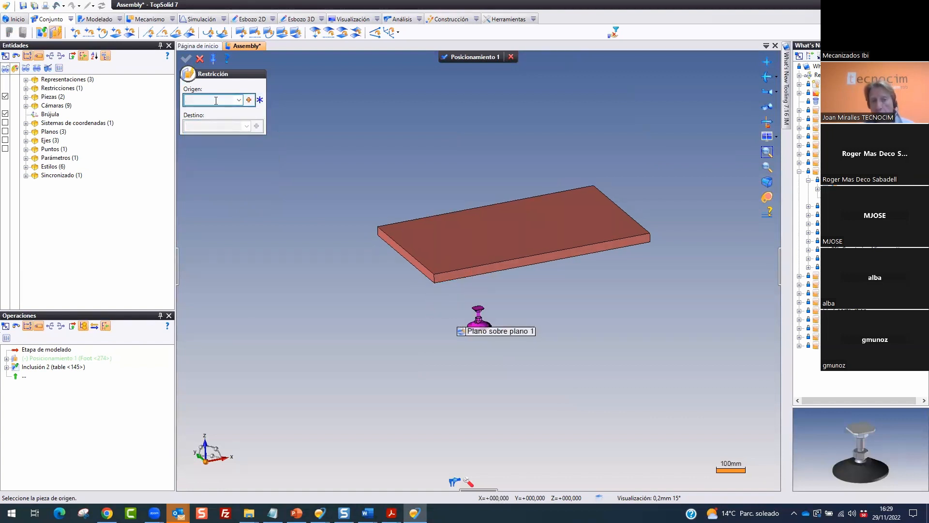
Constrain the axis of the foot's conical base onto the absolute Z axis
scroll(329, 151, "up", 5)
scroll(445, 271, "up", 1)
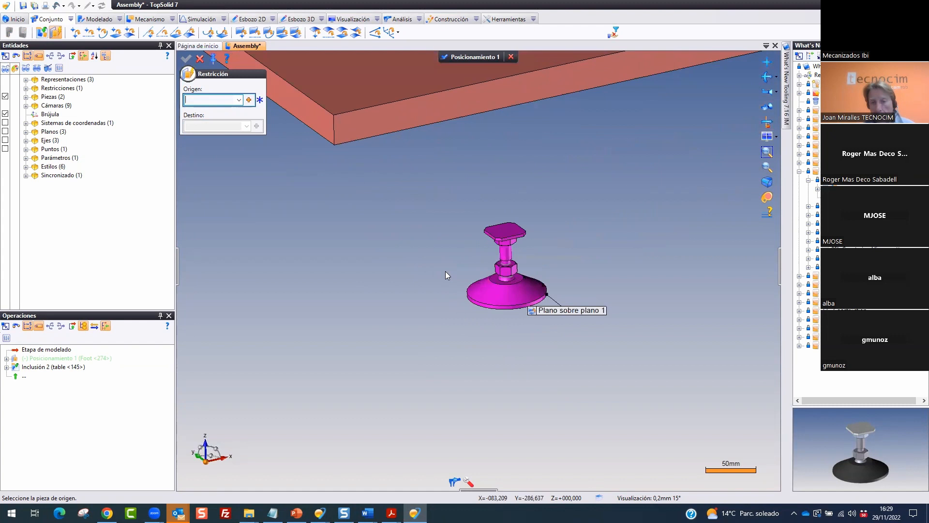
left_click(486, 296)
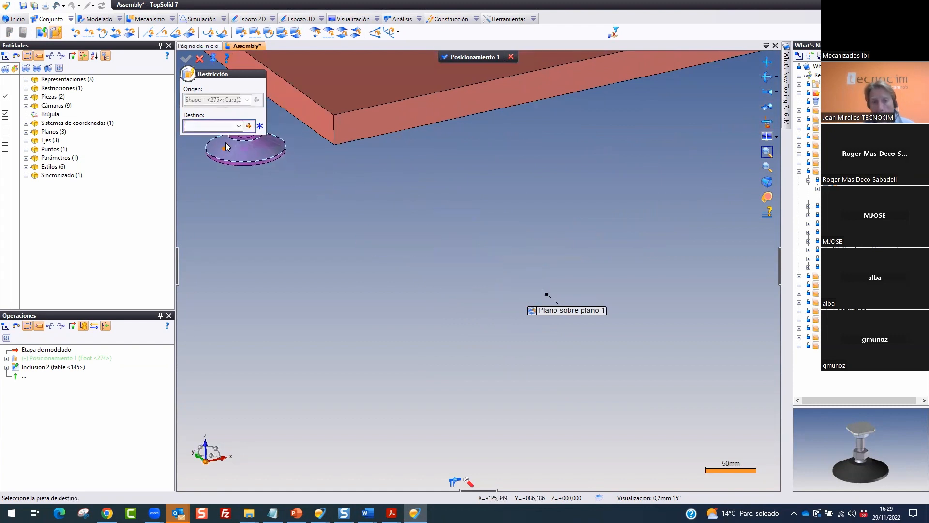
left_click(239, 126)
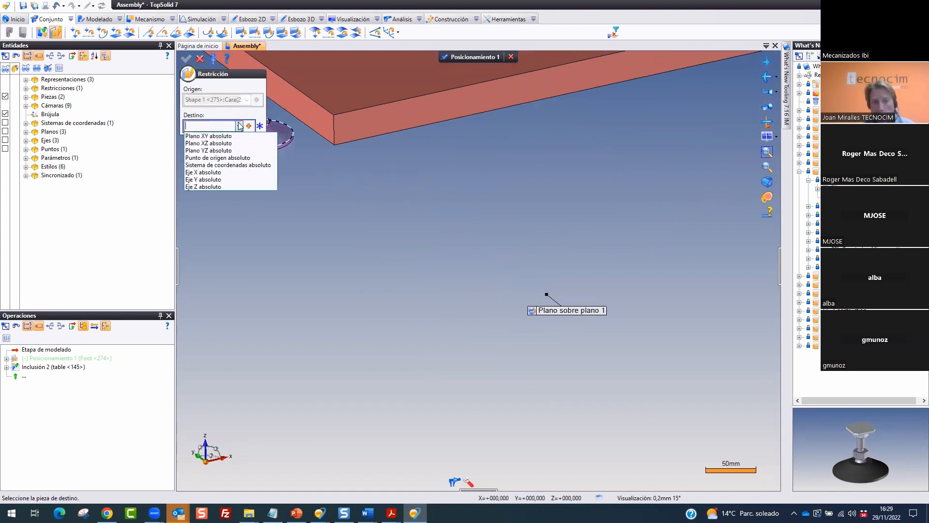
left_click(219, 185)
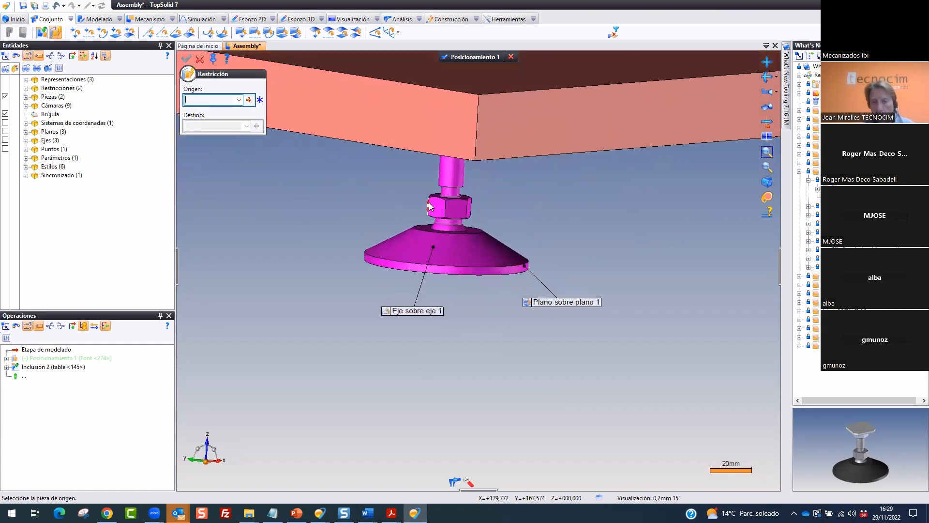
Orient a flat face of the foot's hex nut to the absolute X axis and finish the positioning
left_click(433, 206)
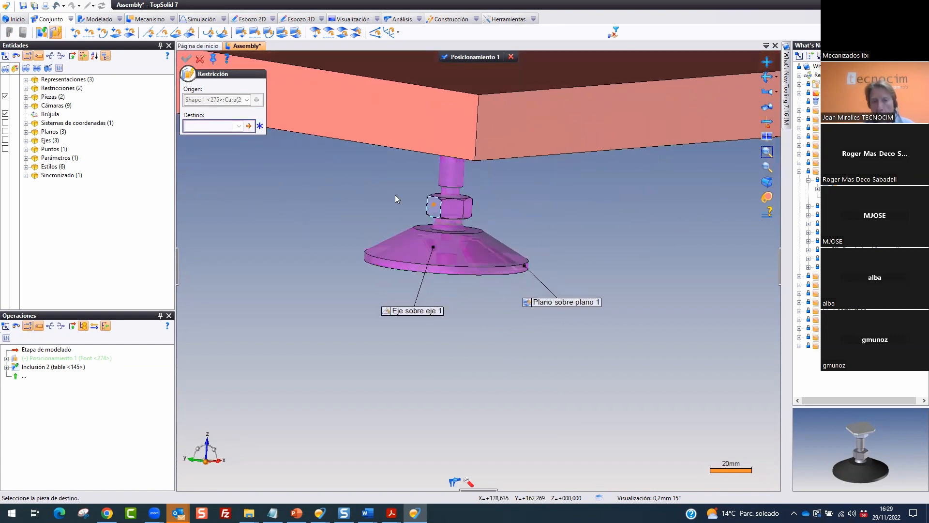
left_click(239, 126)
left_click(221, 173)
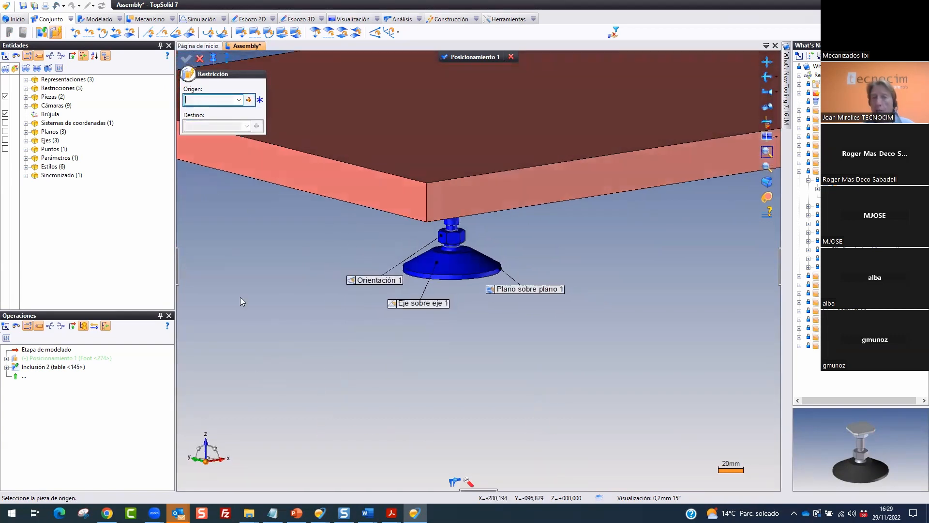
left_click(199, 59)
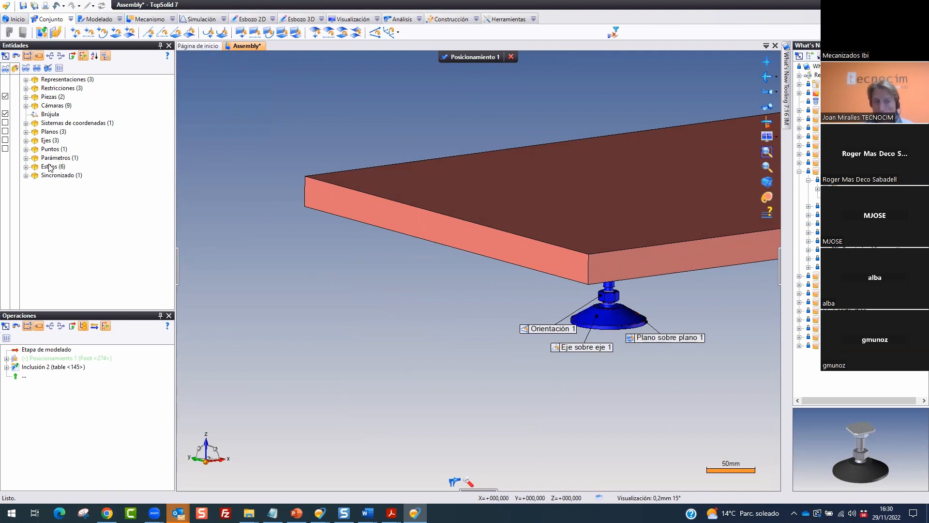
left_click(469, 53)
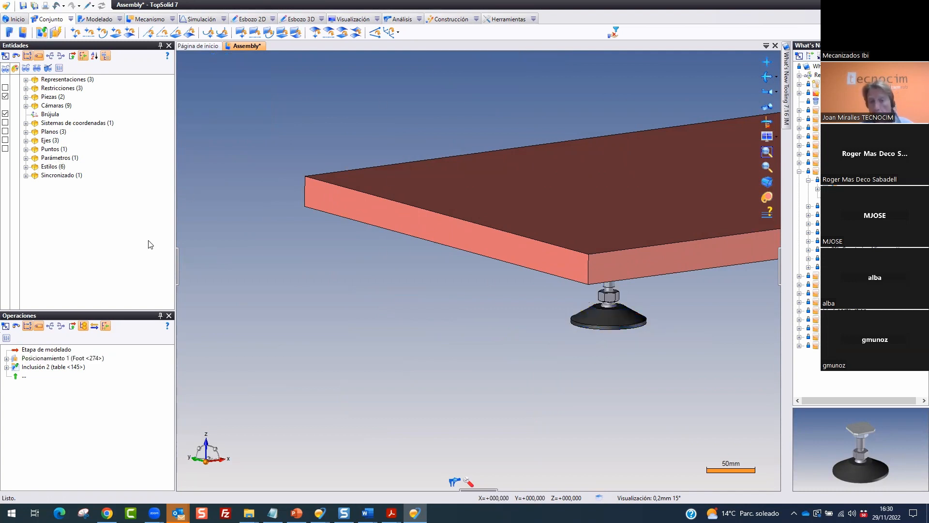
Display the assembly's coordinate systems and inspect the foot's position at the origin beneath the table
left_click(5, 122)
middle_click_drag(497, 340, 575, 401)
key("ctrl+2")
mouse_move(339, 312)
left_mouse_down()
mouse_move(334, 260)
mouse_move(341, 314)
left_mouse_up()
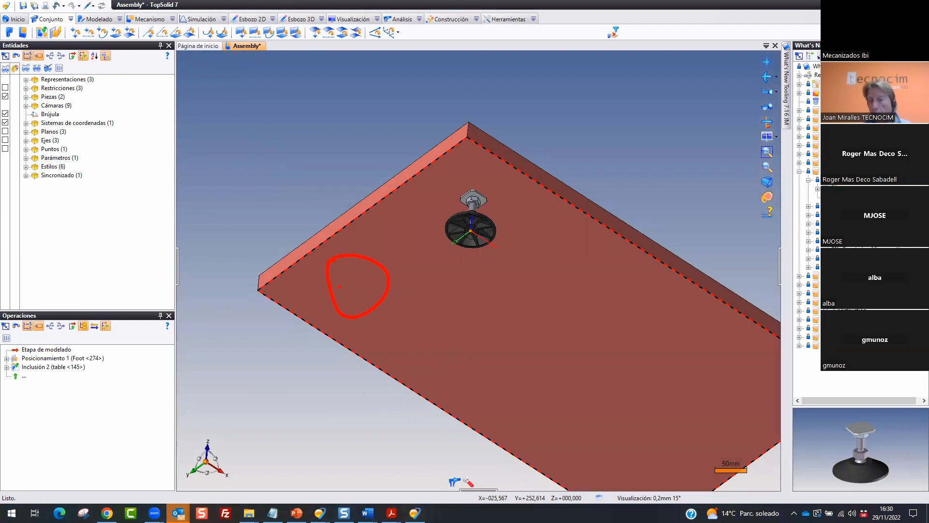
key("Escape")
middle_click_drag(632, 217, 799, 195)
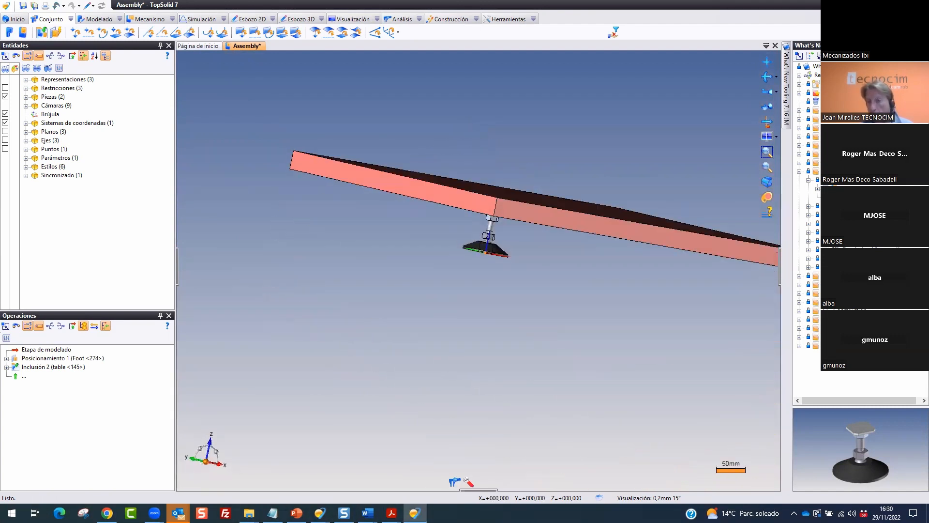
Insert a second Foot freely beside the table and try to constrain its underside ring face to an absolute reference
left_click_drag(334, 107, 334, 107)
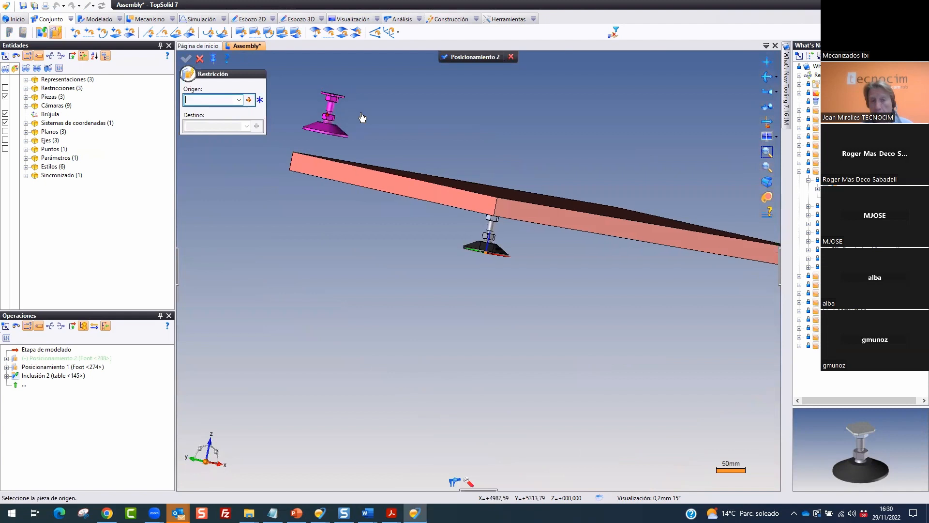
scroll(644, 395, "up", 10)
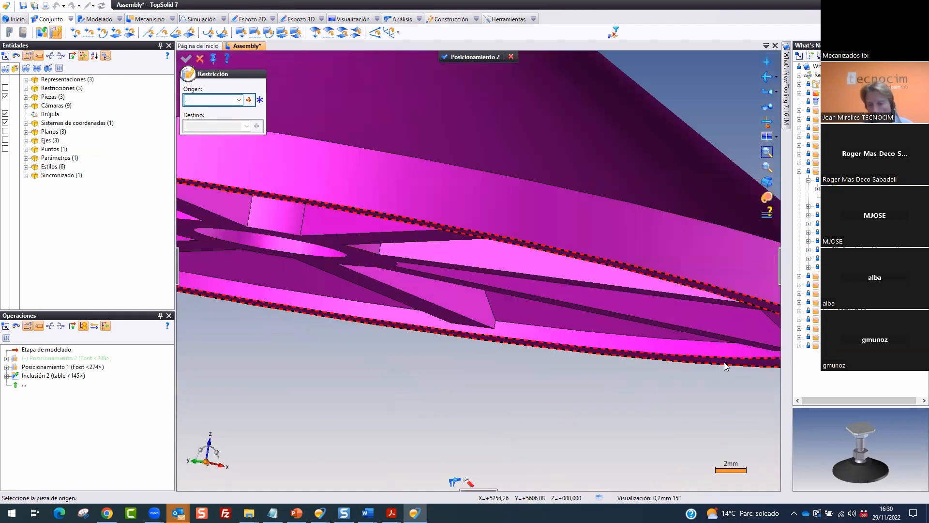
left_click(728, 365)
scroll(632, 357, "down", 15)
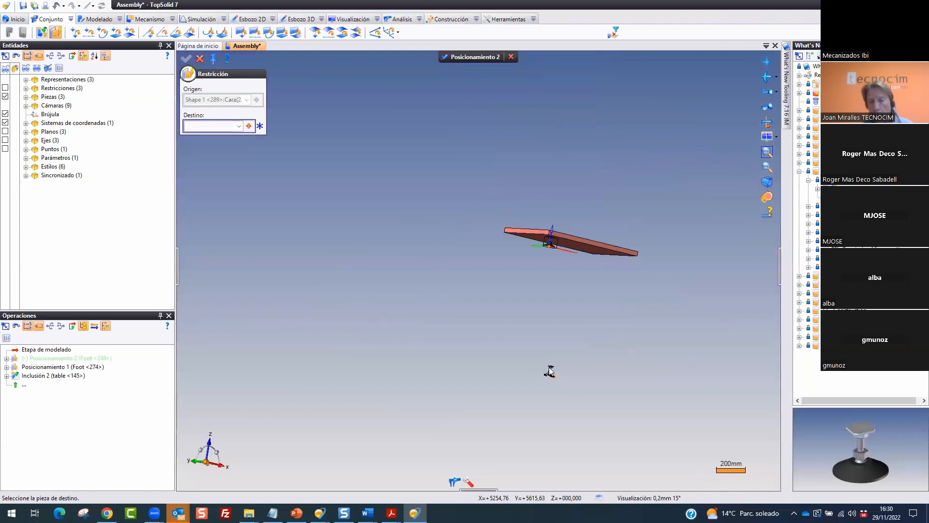
left_click(239, 127)
mouse_move(269, 112)
left_mouse_down()
mouse_move(145, 190)
mouse_move(130, 112)
mouse_move(322, 103)
left_mouse_up()
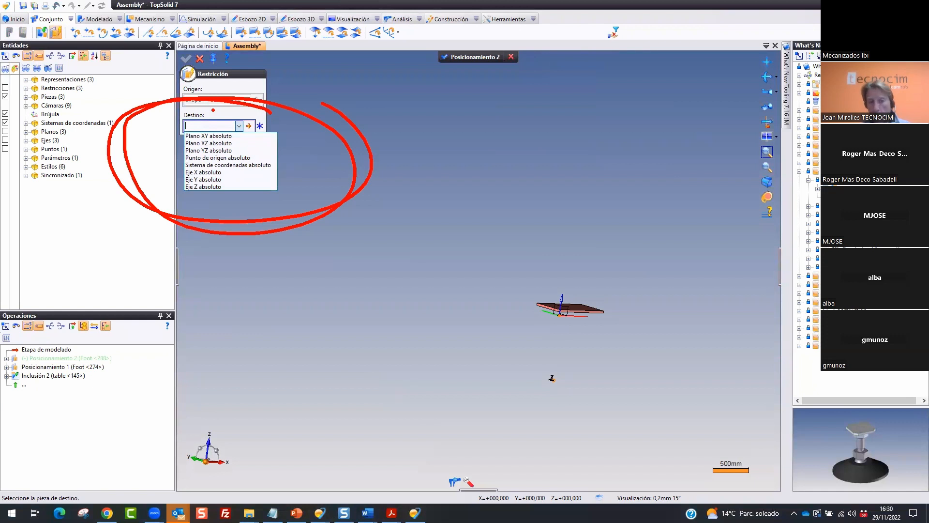
left_click(239, 126)
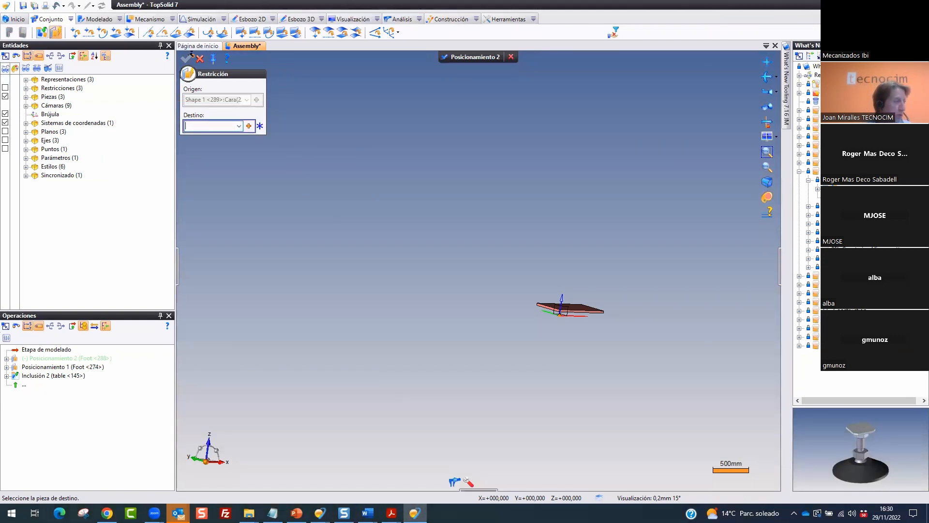
left_click(188, 57)
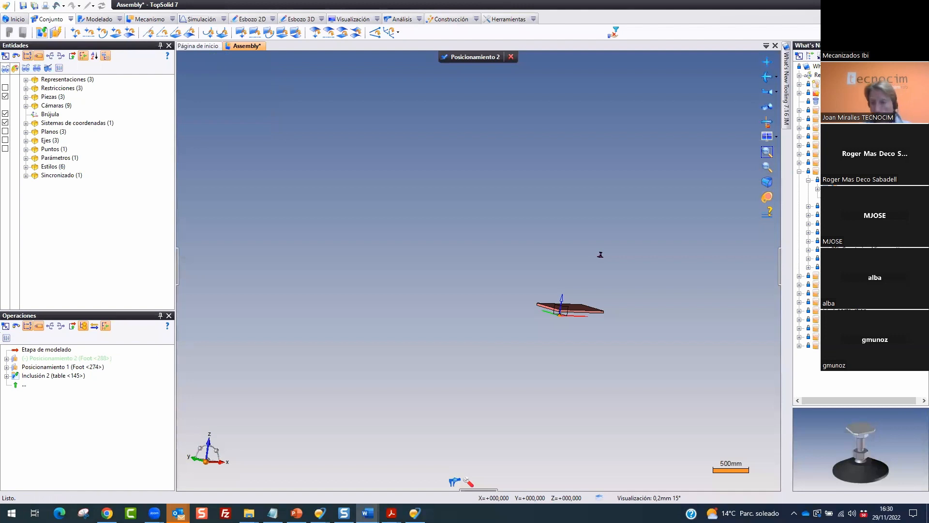
End the second foot's positioning and open the Assembly document containing the two tube legs and the arc sketch
left_click(808, 224)
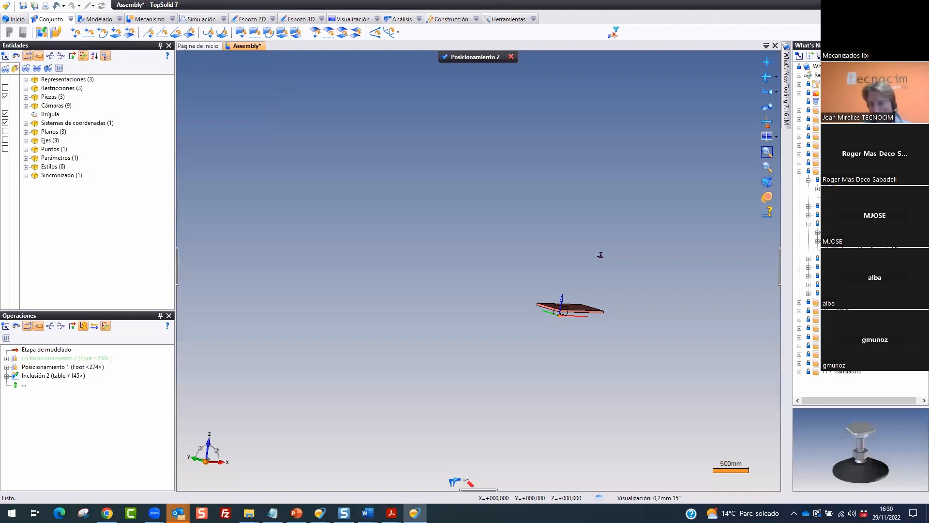
left_click(511, 56)
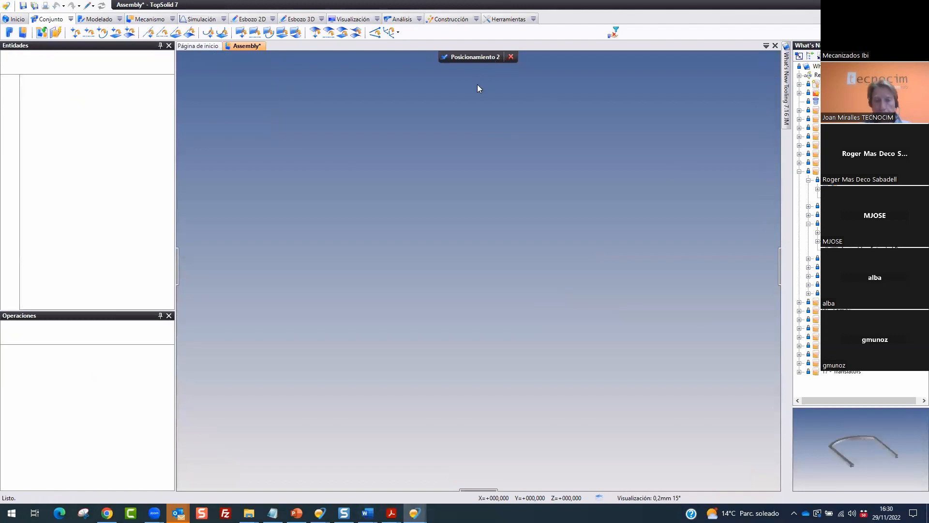
left_click(492, 271)
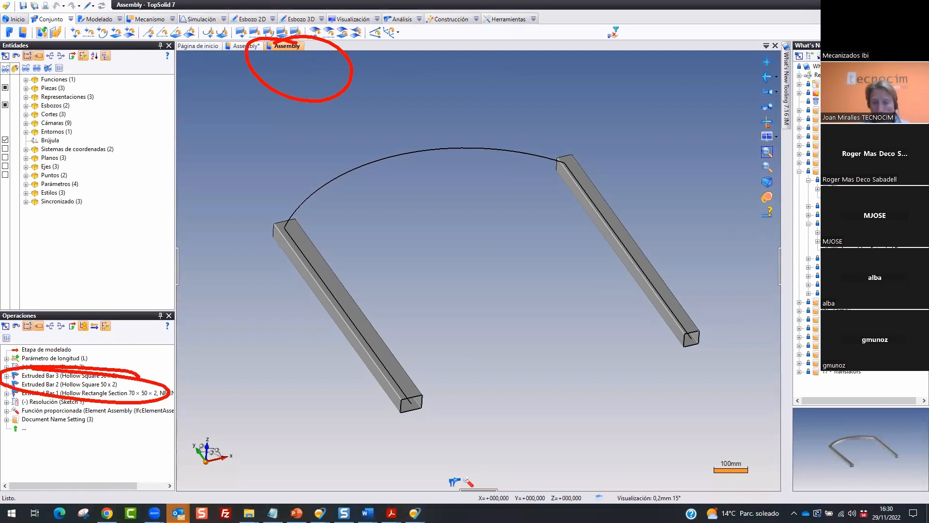
middle_click_drag(339, 127, 271, 112)
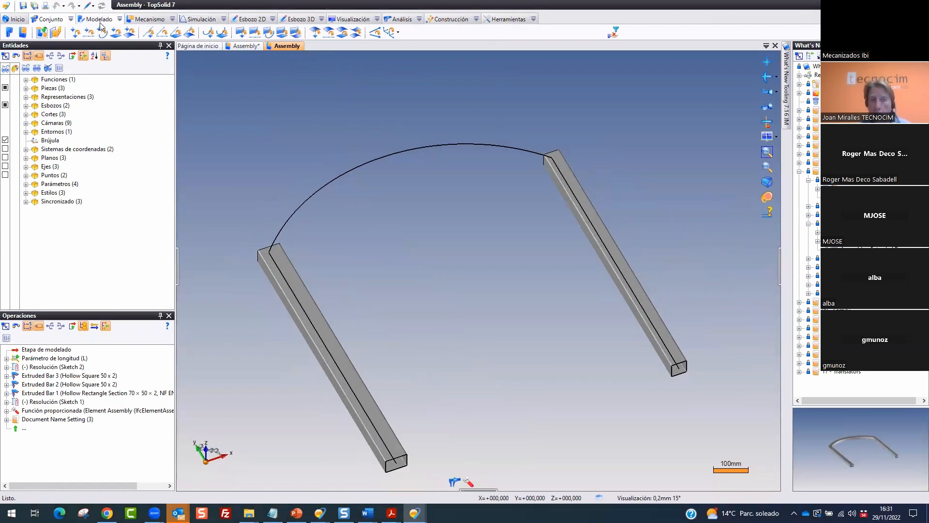
Define a square tube extruded bar along the arc segment of Sketch 1, using the 70 × 5 section code
left_click(98, 20)
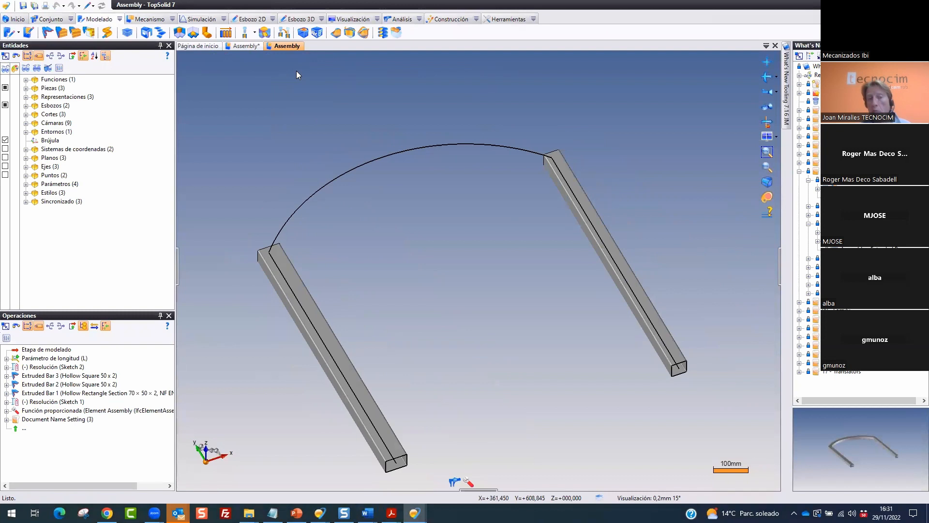
left_click(47, 33)
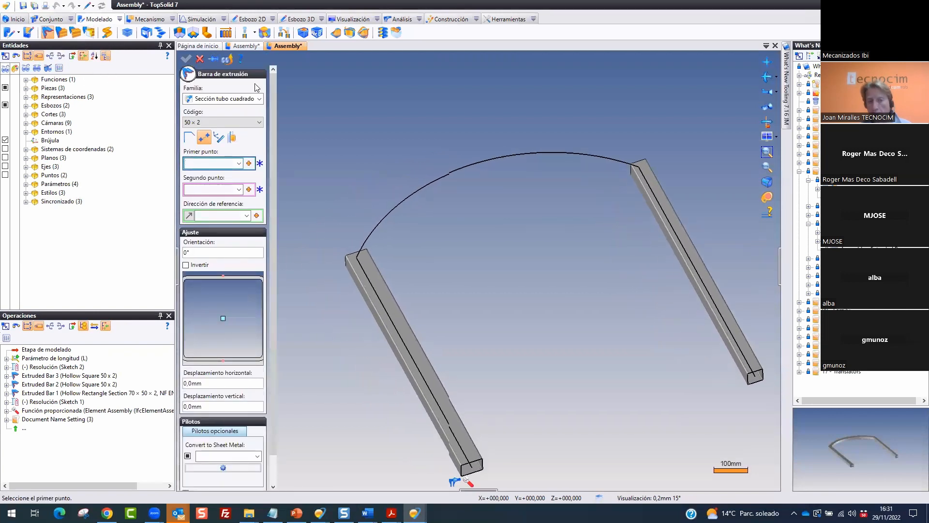
left_click(454, 166)
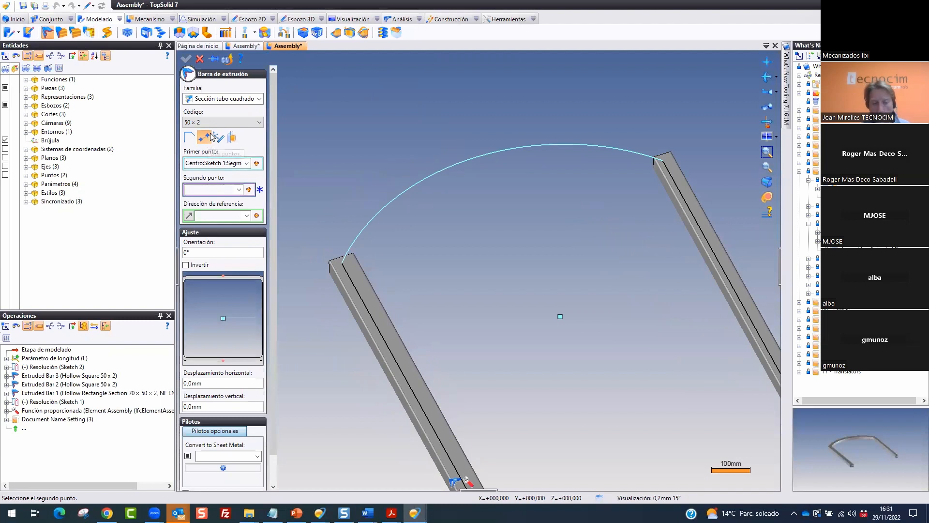
left_click(185, 138)
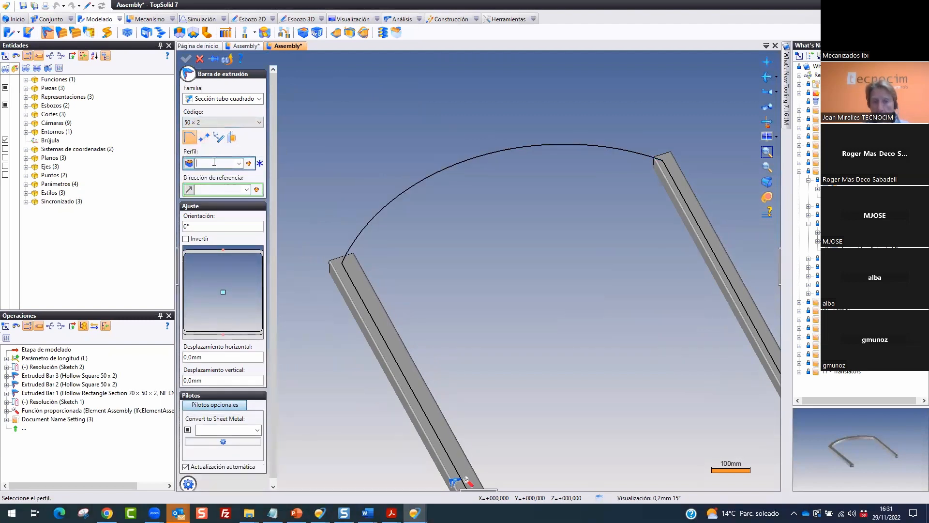
left_click(455, 166)
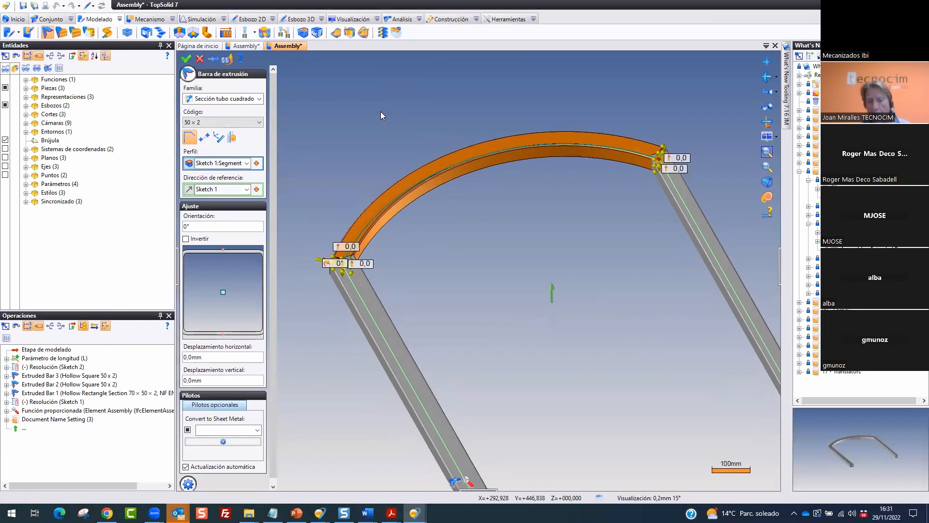
left_click(259, 122)
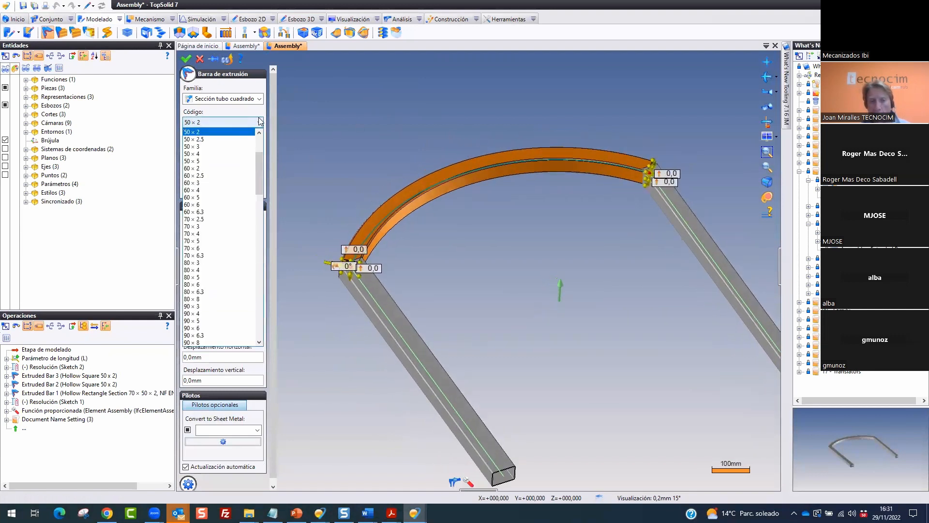
left_click(201, 241)
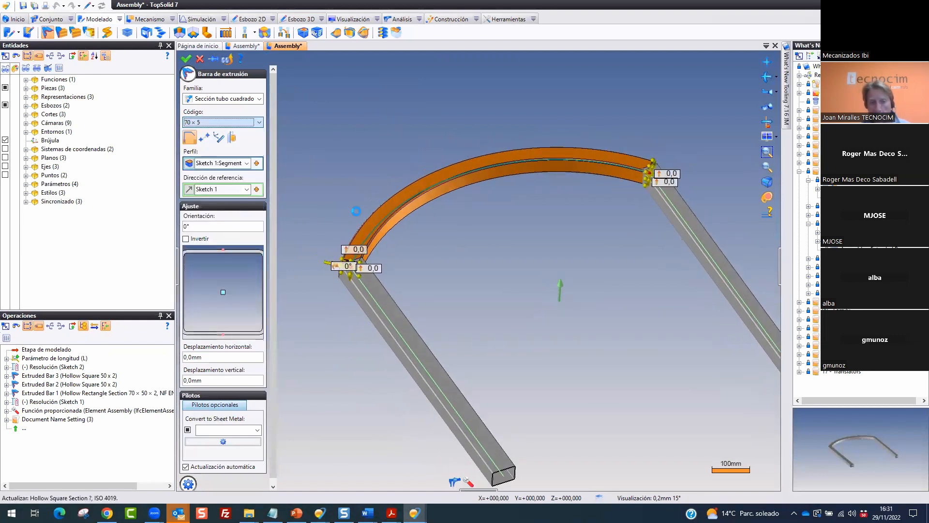
Anchor the curved bar at the centre of its section and finish creating it
scroll(487, 230, "up", 4)
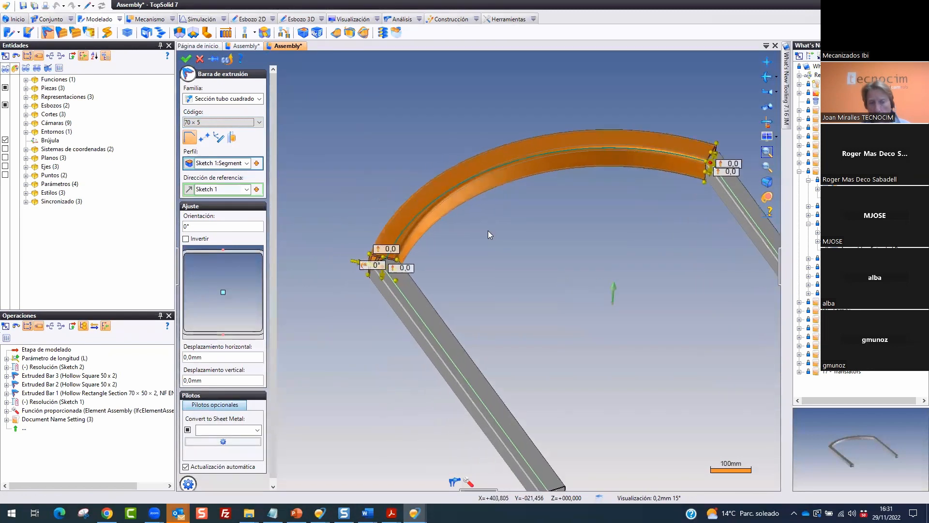
scroll(524, 249, "up", 5)
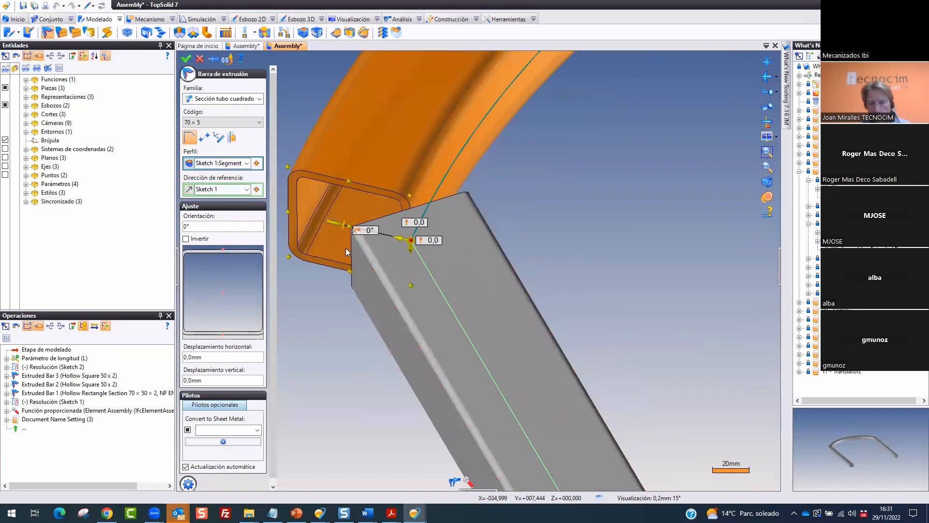
left_click(354, 231)
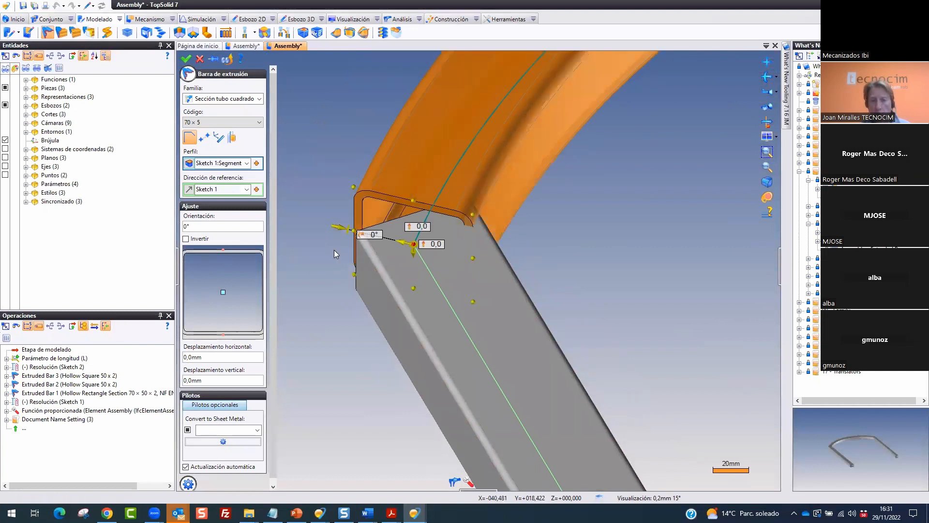
scroll(334, 249, "down", 5)
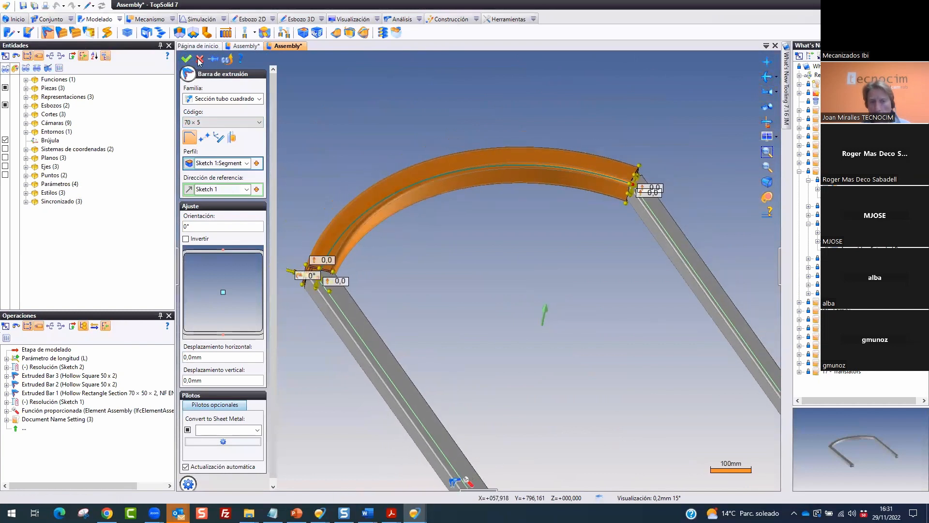
left_click(200, 60)
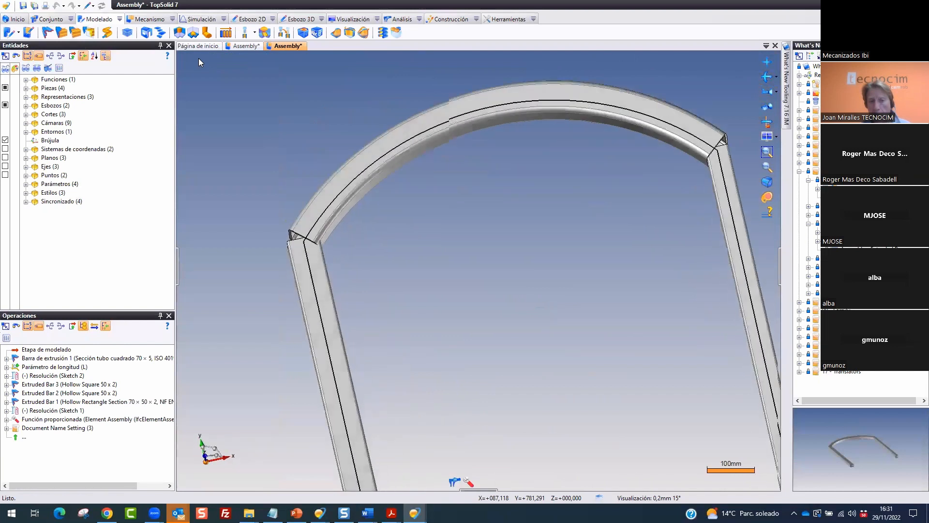
Bevel-trim the curved bar with the left leg using a 0 mm offset
left_click(63, 35)
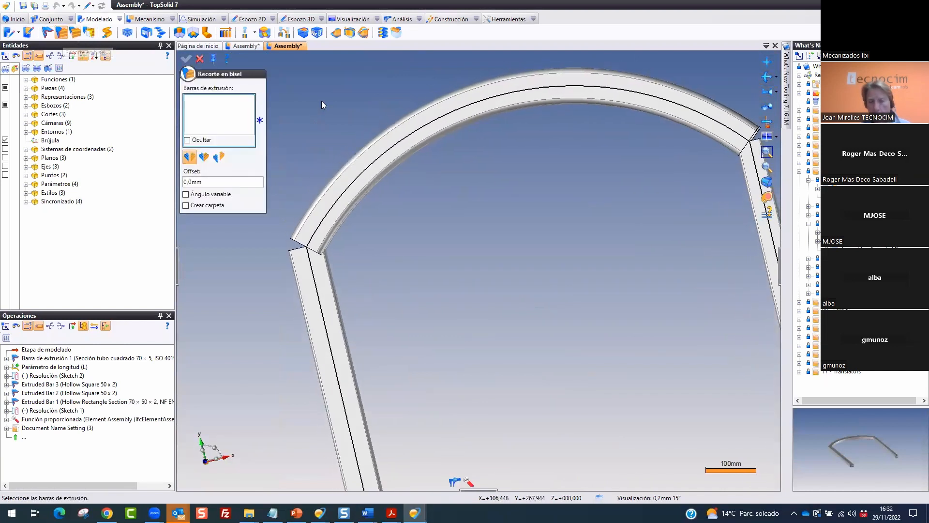
left_click(362, 207)
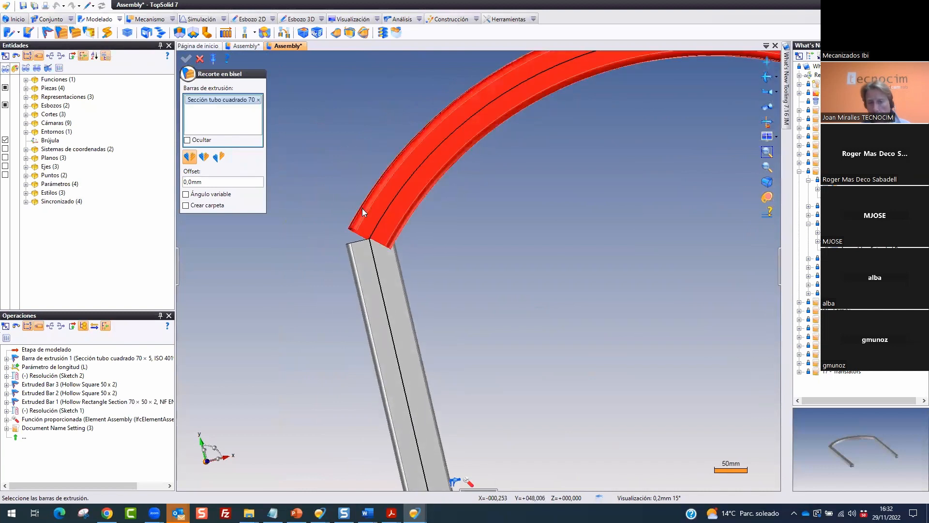
left_click(359, 251)
left_click(186, 58)
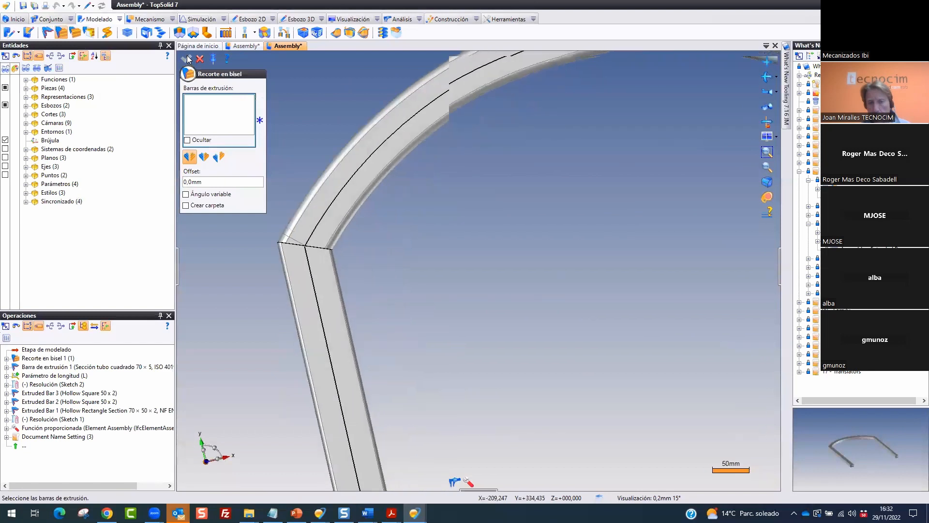
Bevel-trim the curved bar with the right leg using a 0 mm offset and end the trimming command
left_click(369, 265)
left_click(390, 291)
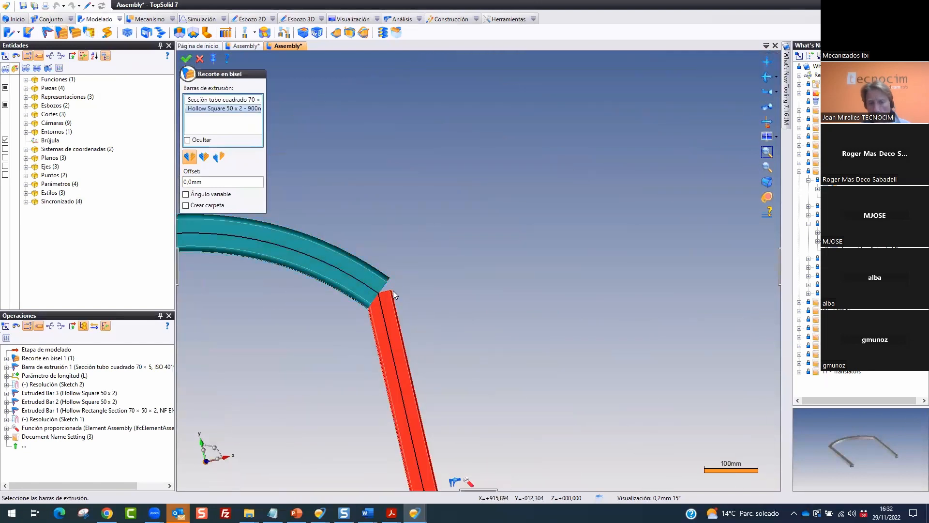
left_click(187, 59)
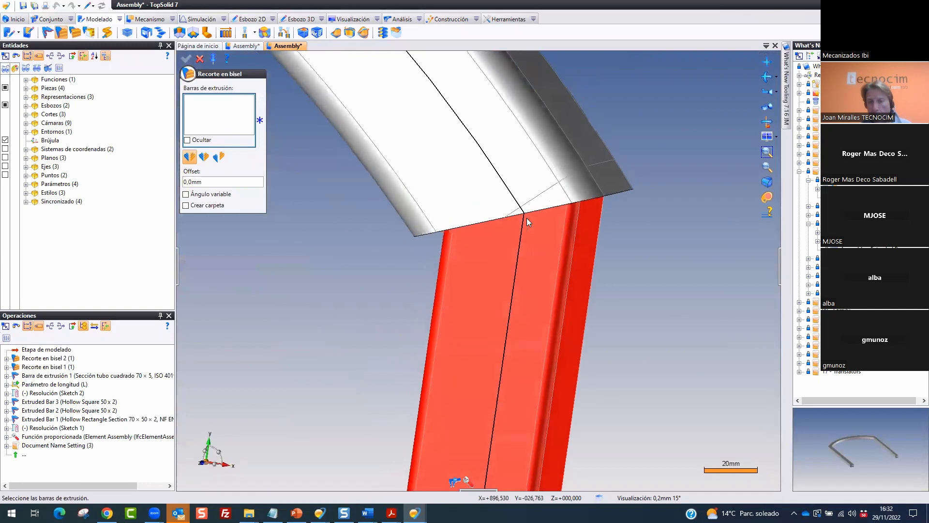
left_click(201, 58)
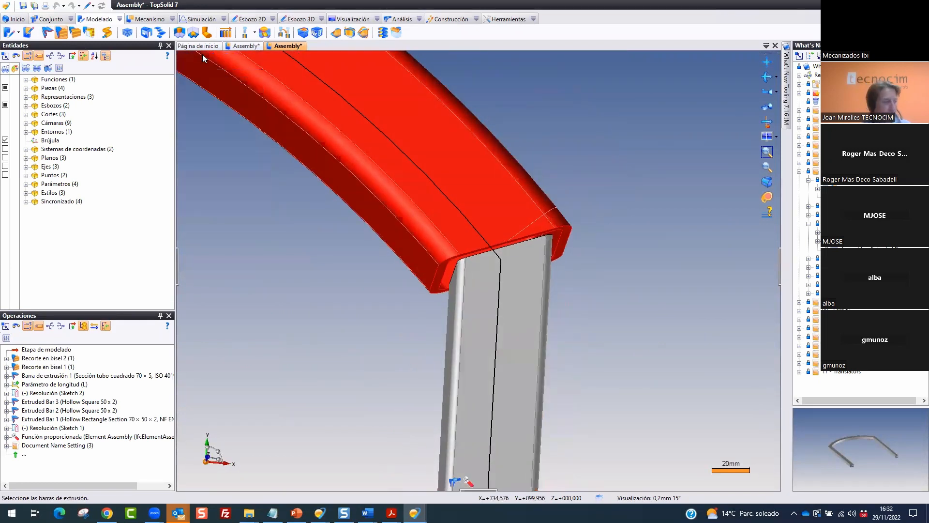
scroll(477, 313, "up", 1)
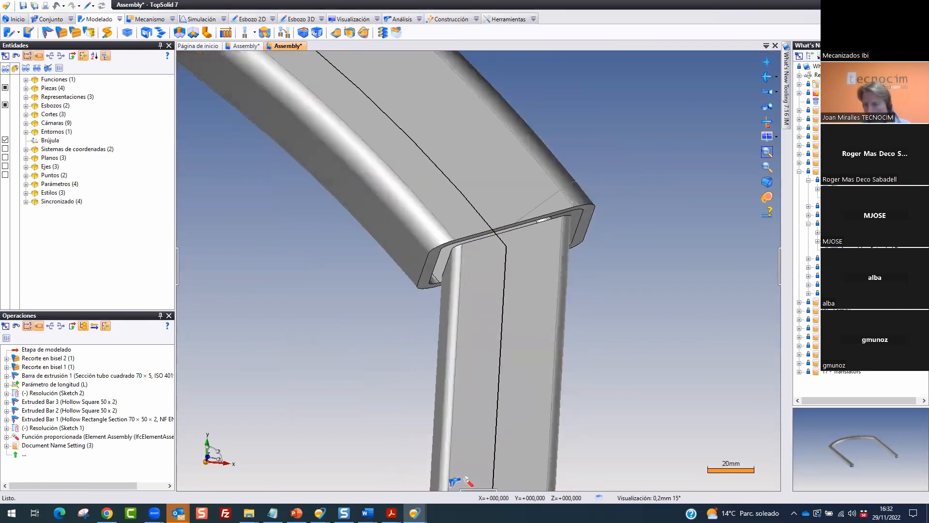
Close all open documents and open the sloped railing Assembly together with its Basic Filling and Basic Post documents
left_click(808, 267)
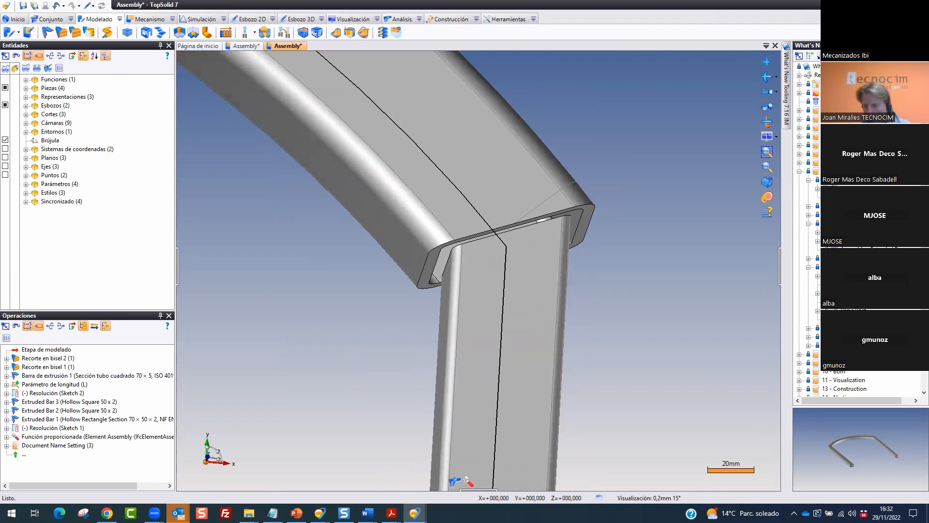
right_click(279, 46)
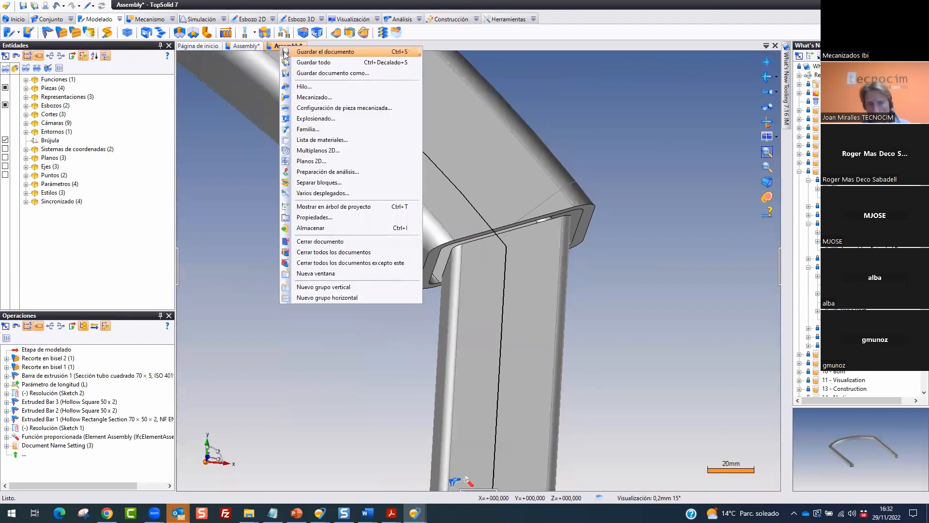
left_click(335, 254)
left_click(468, 301)
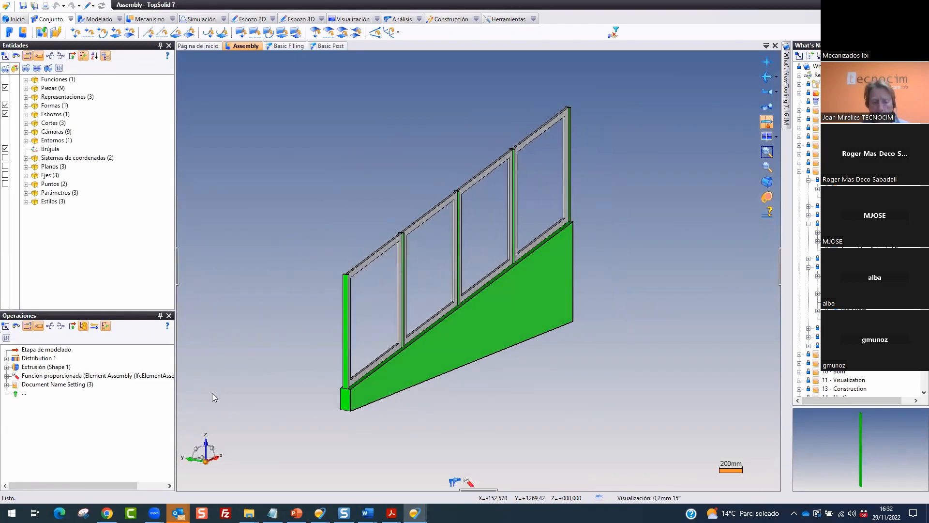
Roll the railing assembly's modelling stage back to before Distribution 1
left_click(54, 349)
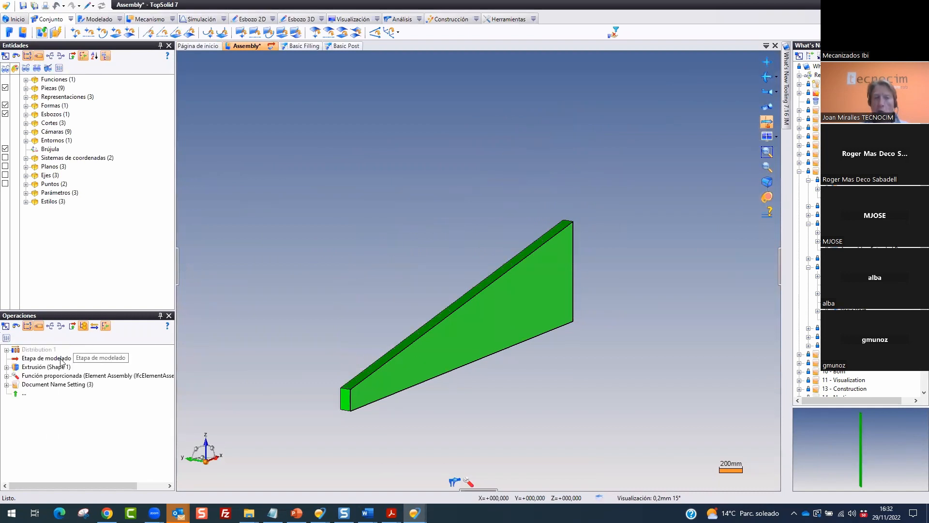
left_click(119, 19)
mouse_move(113, 12)
left_mouse_down()
mouse_move(100, 10)
mouse_move(120, 24)
left_mouse_up()
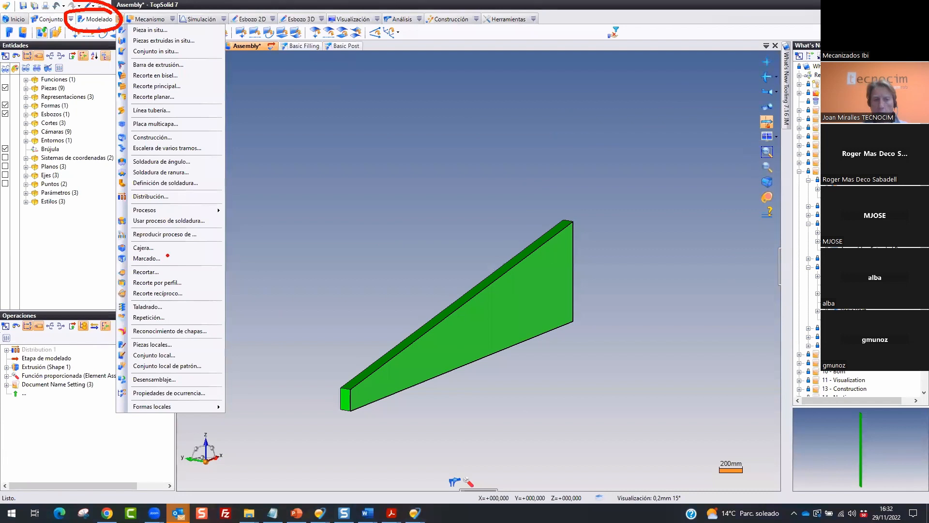
mouse_move(176, 186)
left_mouse_down()
mouse_move(93, 193)
mouse_move(140, 184)
mouse_move(116, 211)
left_mouse_up()
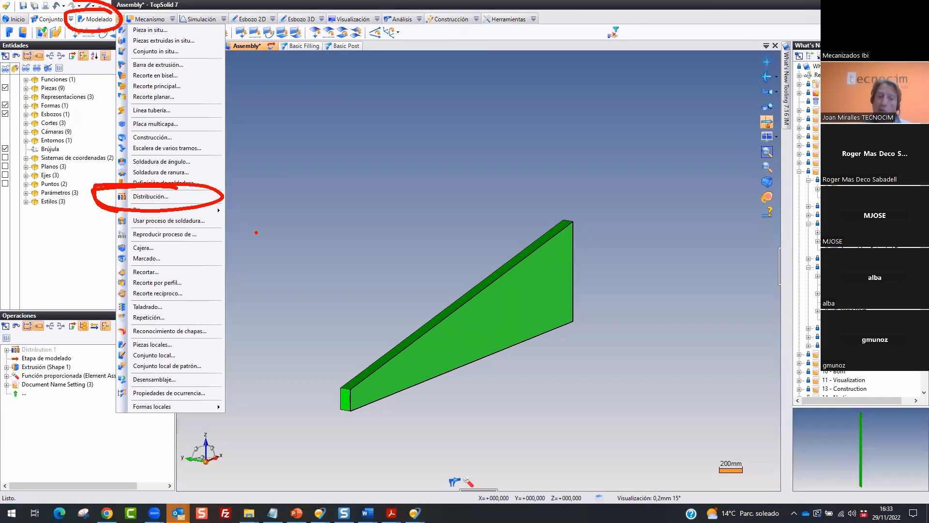
key("Escape")
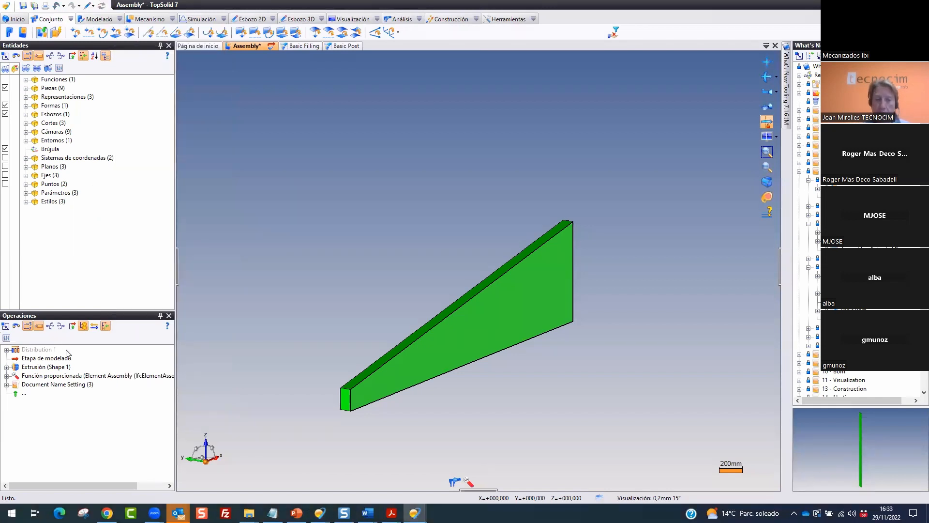
Move the modelling stage back past Distribution 1 and open that distribution for editing
left_click_drag(66, 358, 68, 347)
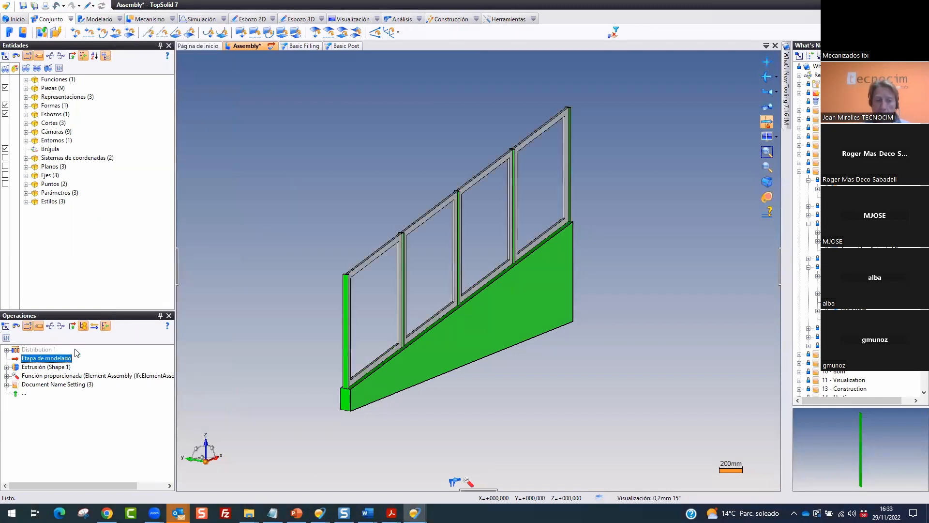
left_click(48, 358)
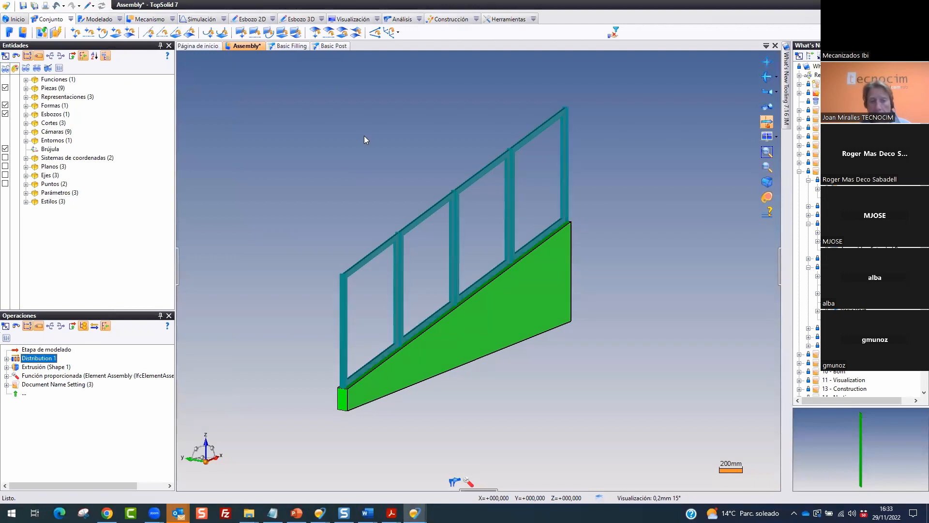
left_click(653, 126)
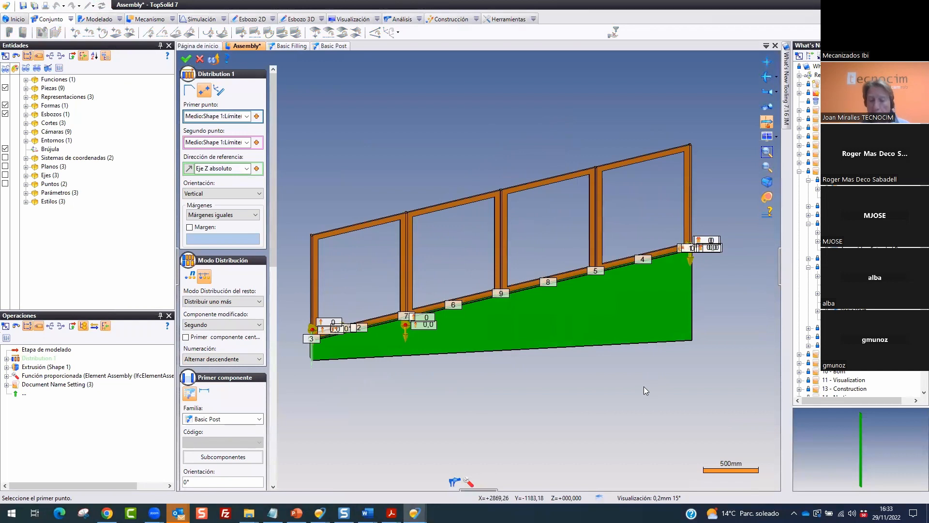
Preview the distribution with Perpendicular orientation and return the orientation to Vertical
left_click(259, 194)
left_click(232, 202)
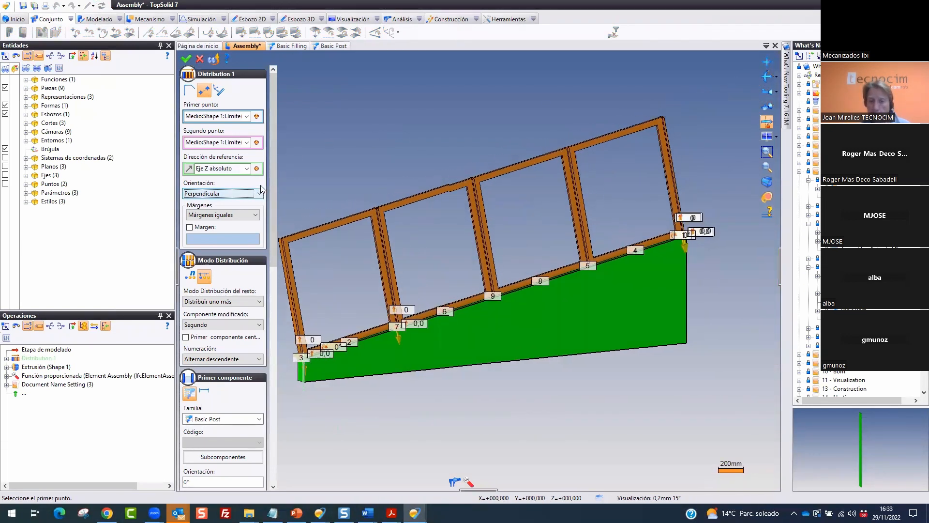
mouse_move(309, 372)
left_mouse_down()
mouse_move(697, 231)
mouse_move(317, 354)
mouse_move(782, 227)
mouse_move(333, 321)
left_mouse_up()
key("Escape")
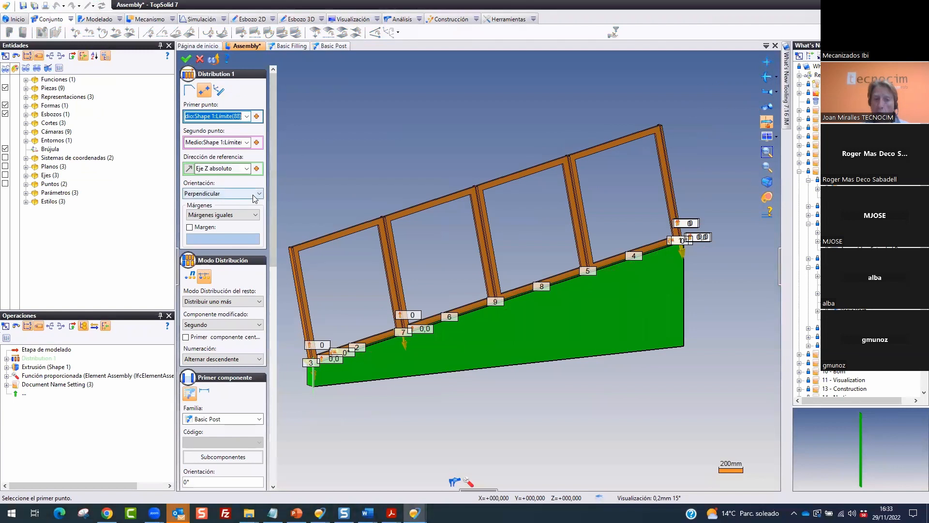
left_click(259, 193)
left_click(225, 211)
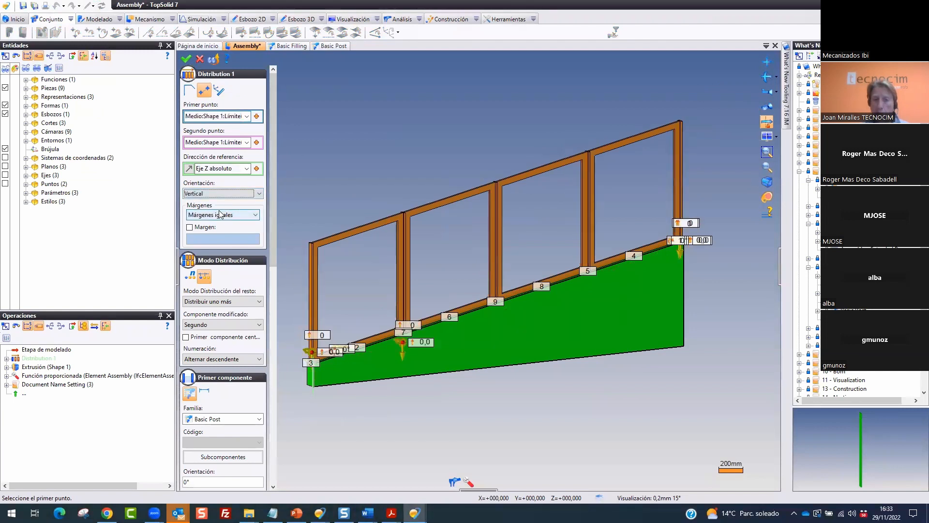
mouse_move(271, 163)
left_mouse_down()
mouse_move(186, 154)
mouse_move(291, 157)
mouse_move(189, 139)
left_mouse_up()
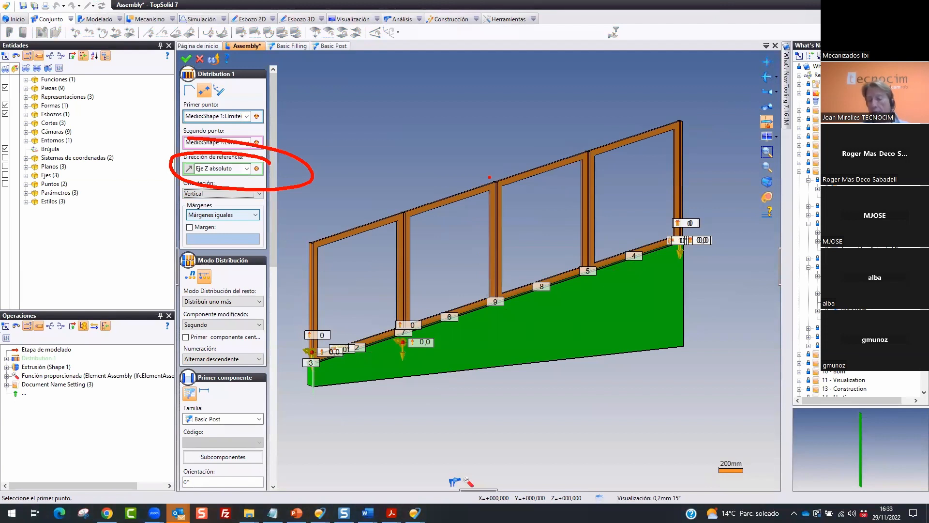
key("Escape")
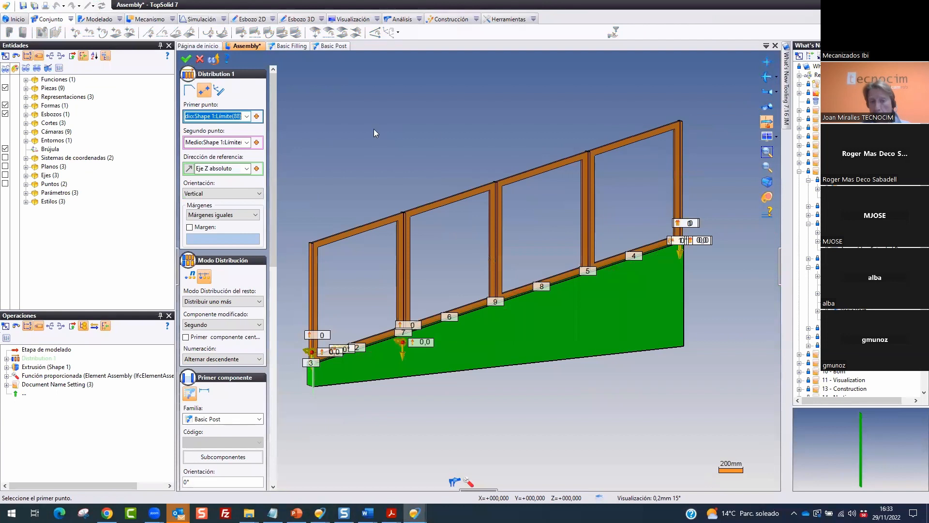
Try the No distribuir and Rellenar resto modes for the remaining length of the railing distribution
left_click(259, 302)
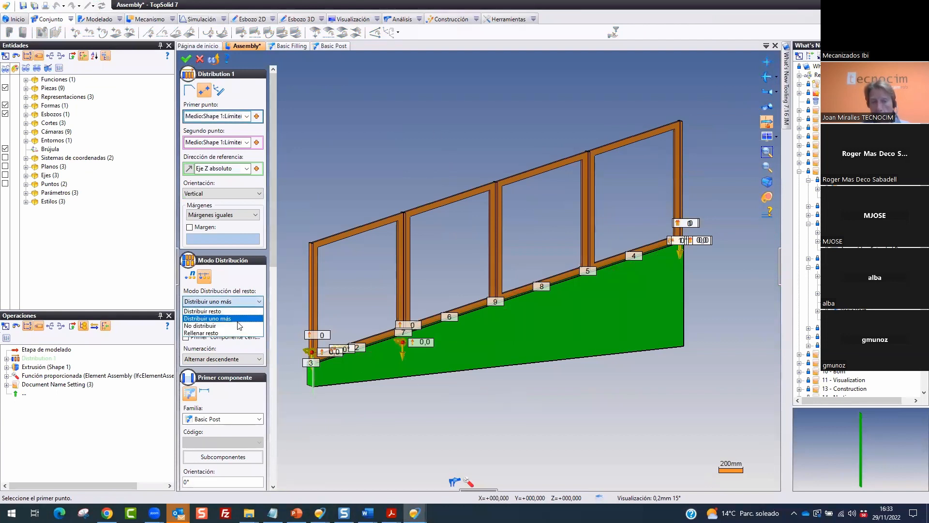
left_click(239, 326)
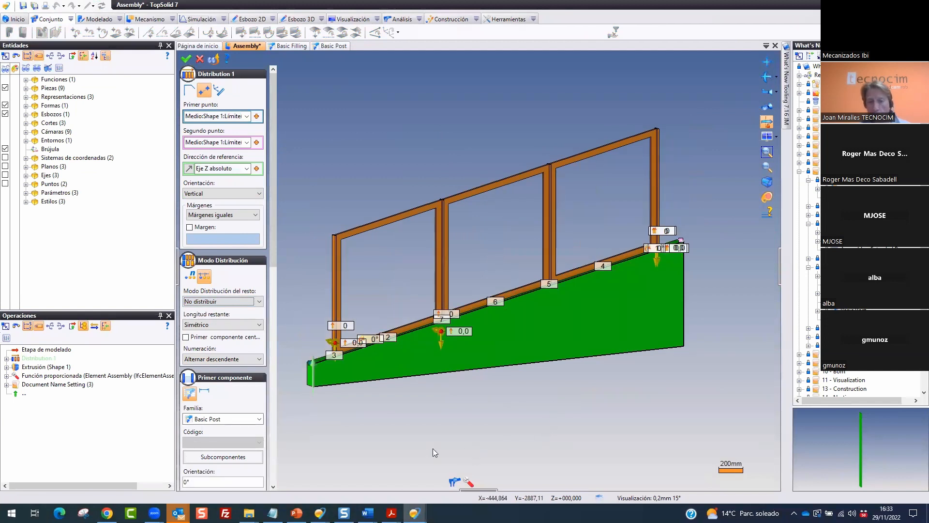
left_click(259, 301)
left_click(216, 334)
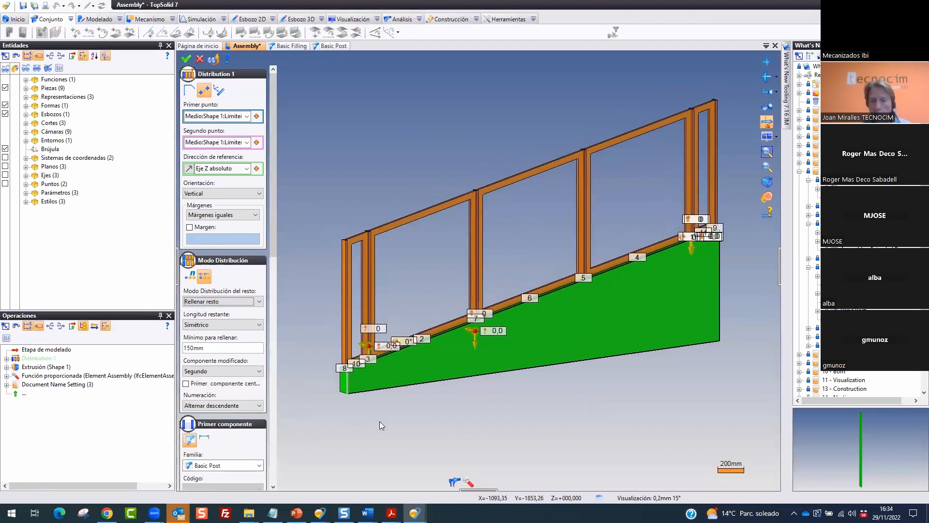
mouse_move(272, 288)
left_mouse_down()
mouse_move(220, 279)
mouse_move(172, 307)
mouse_move(278, 290)
mouse_move(209, 277)
left_mouse_up()
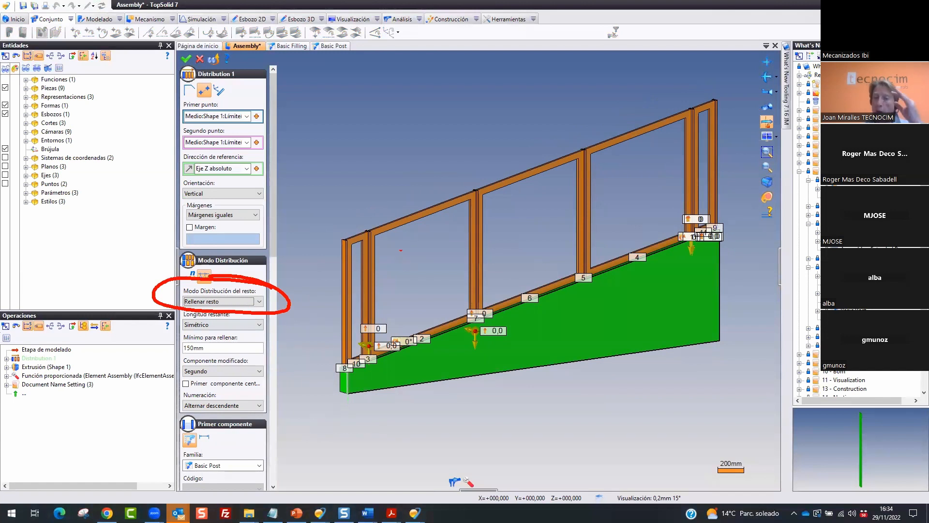
left_click_drag(367, 187, 354, 244)
left_click_drag(470, 154, 465, 211)
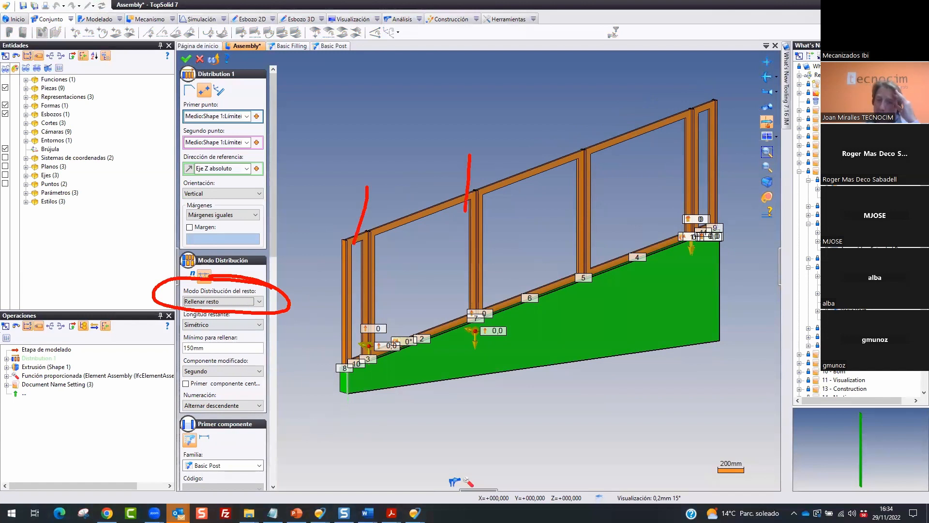
left_click_drag(590, 108, 584, 152)
left_click_drag(652, 90, 645, 136)
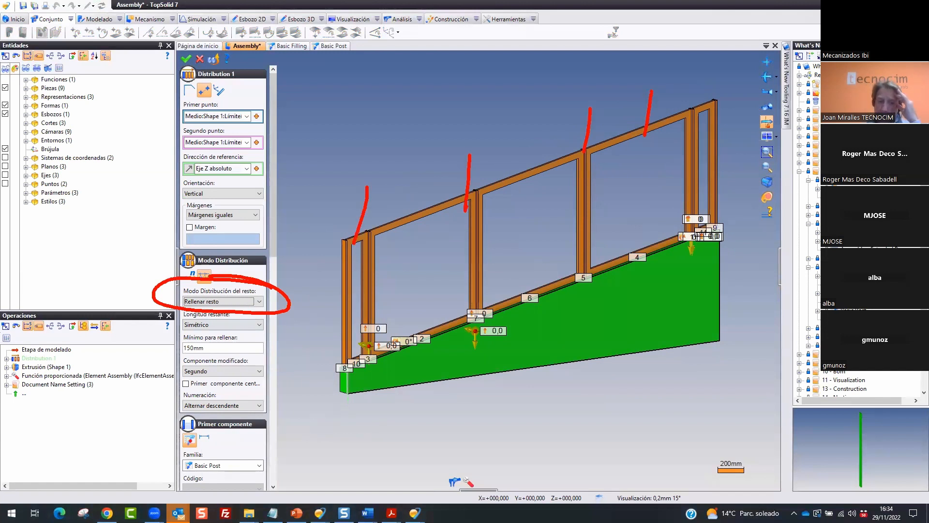
key("Escape")
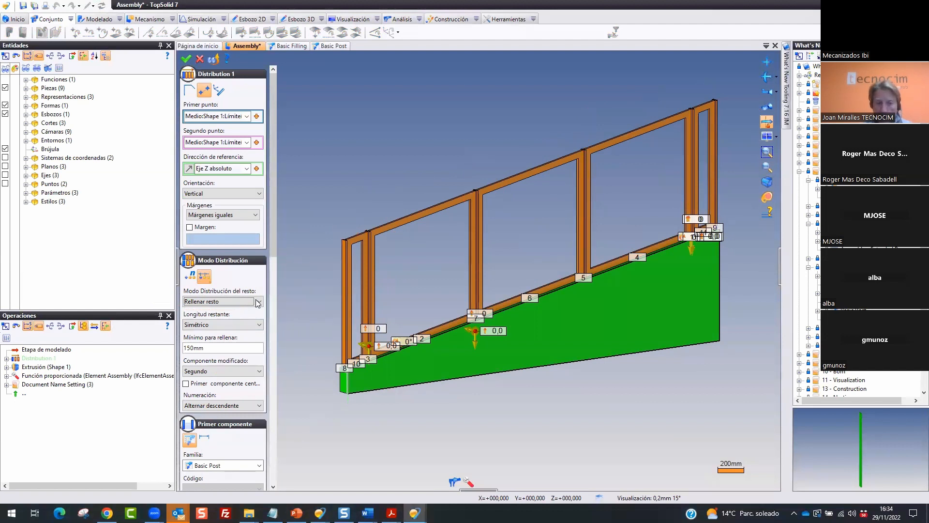
Review the length and family settings of the distribution's second component
left_click_drag(274, 243, 265, 427)
key("ctrl+2")
mouse_move(220, 322)
left_mouse_down()
mouse_move(170, 321)
mouse_move(223, 319)
mouse_move(217, 330)
mouse_move(213, 320)
left_mouse_up()
mouse_move(258, 270)
left_mouse_down()
mouse_move(289, 287)
mouse_move(245, 255)
left_mouse_up()
left_click_drag(232, 338, 263, 344)
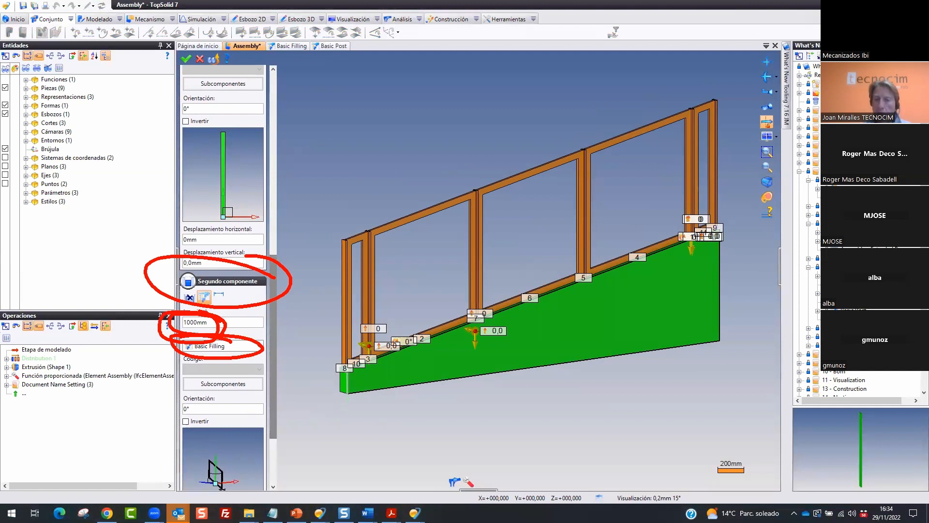
left_click_drag(475, 143, 466, 184)
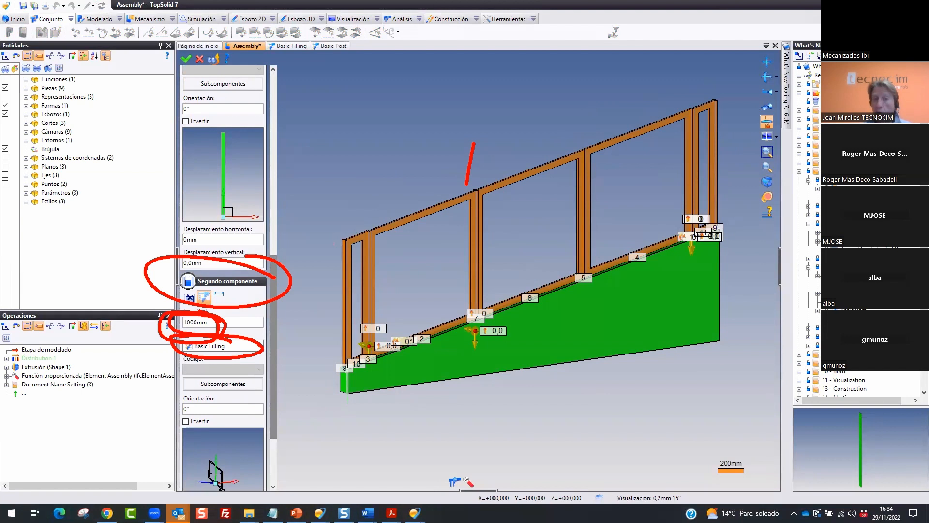
left_click_drag(273, 271, 272, 133)
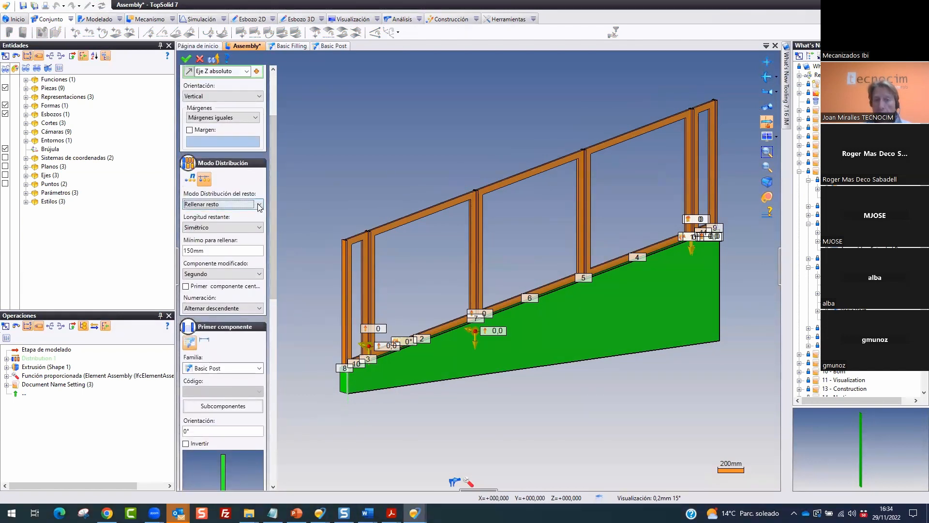
Set the distribution's remainder mode to Distribuir resto and validate the edited distribution
left_click_drag(359, 197, 355, 230)
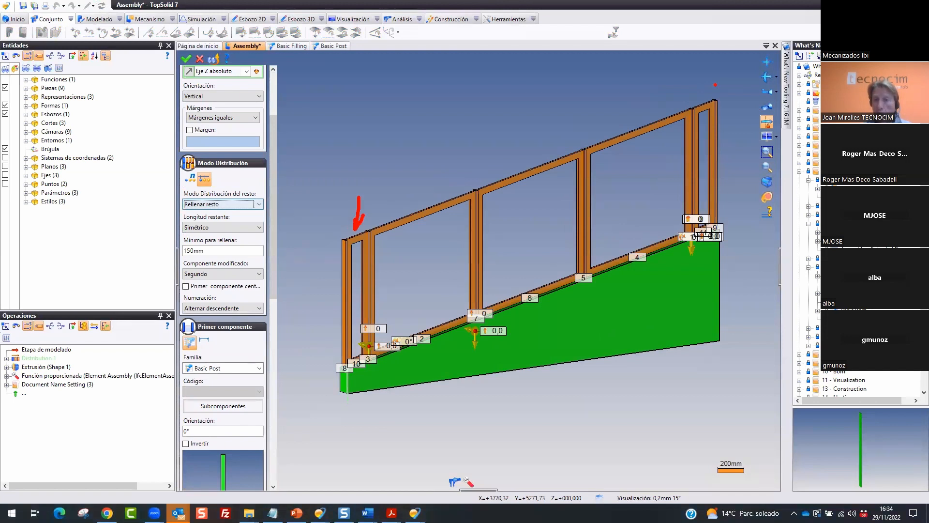
left_click(261, 205)
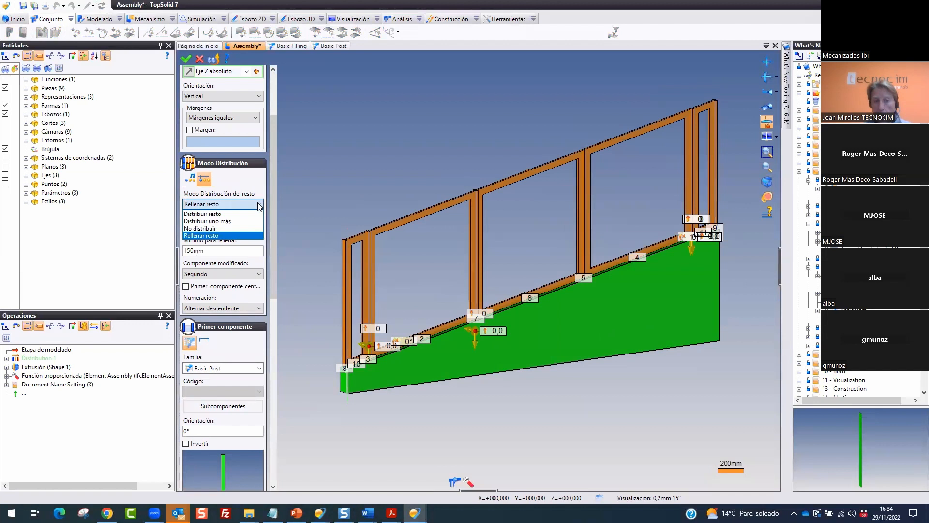
left_click(209, 214)
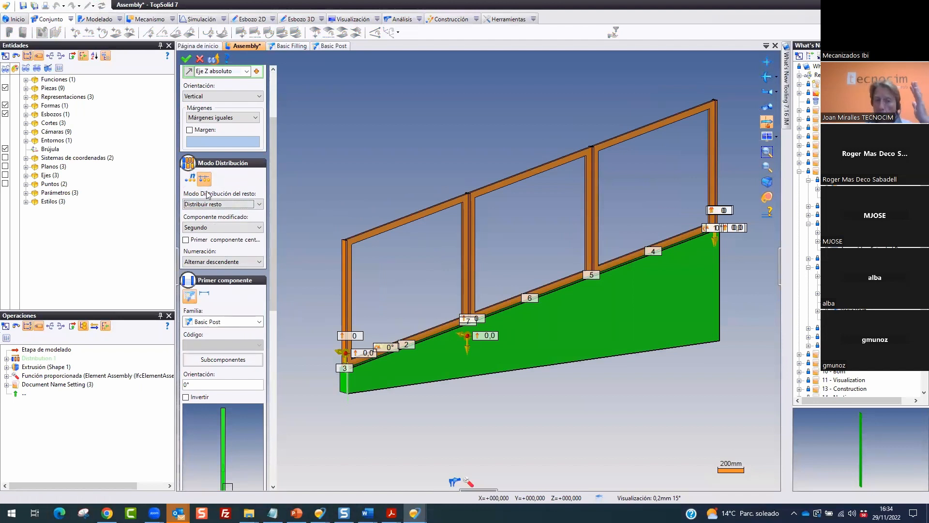
left_click_drag(273, 163, 285, 88)
left_click(186, 59)
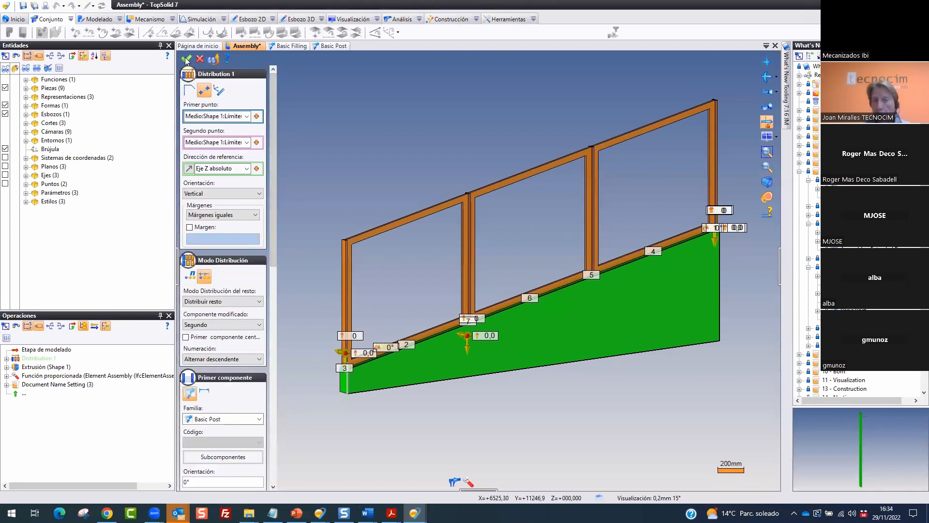
left_click(48, 358)
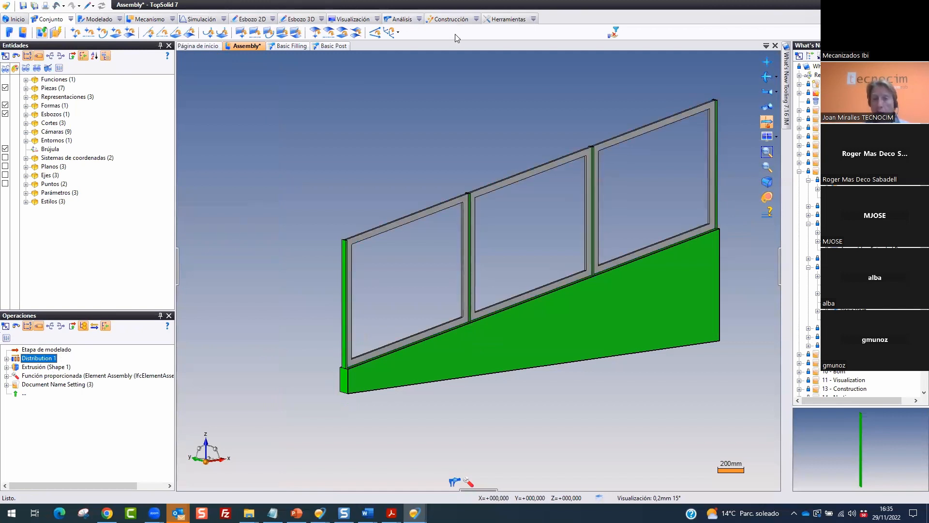
Start a constrained linear pattern (Patrón lineal restringido) and open the command's help page
left_click(477, 20)
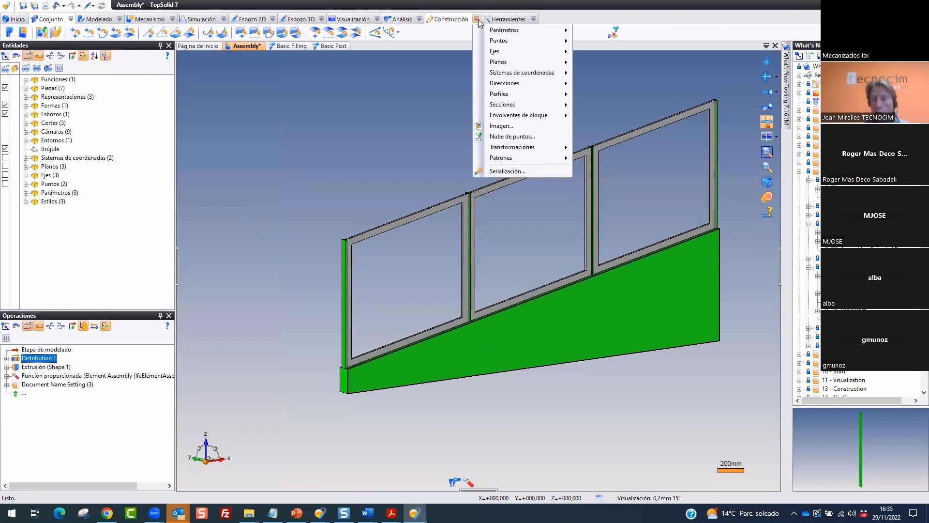
mouse_move(509, 159)
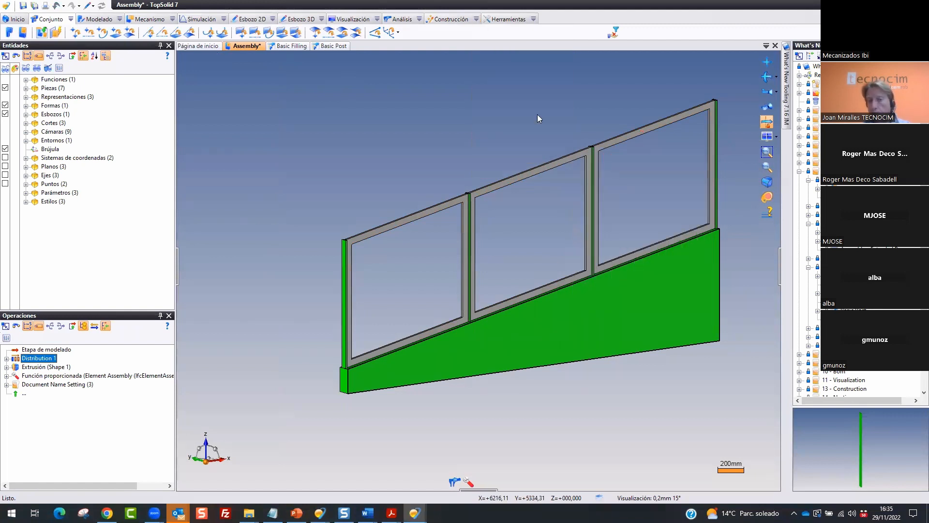
left_click(476, 19)
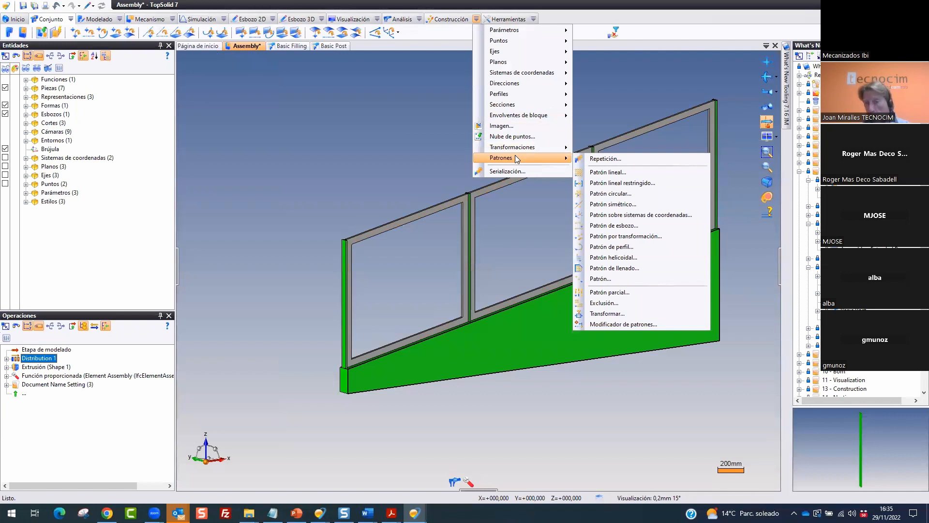
left_click(630, 184)
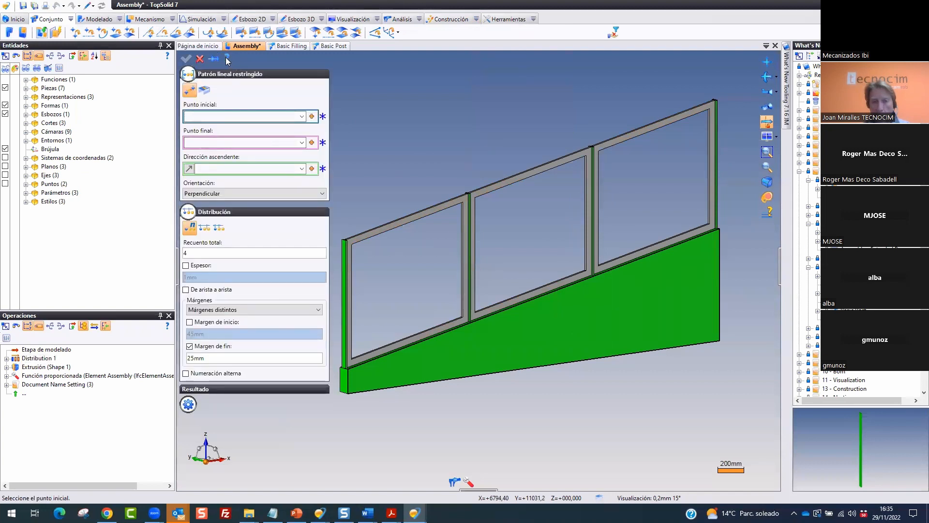
left_click(227, 59)
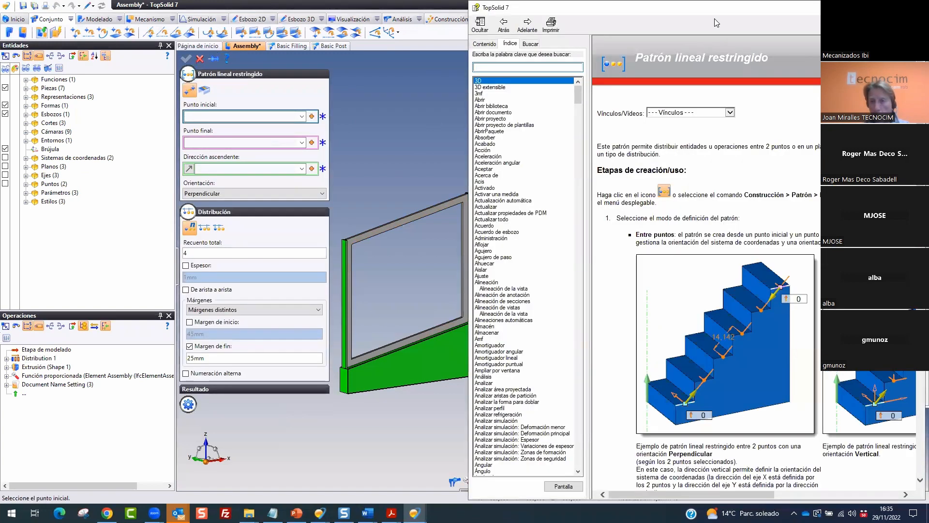
left_click_drag(709, 9, 597, 17)
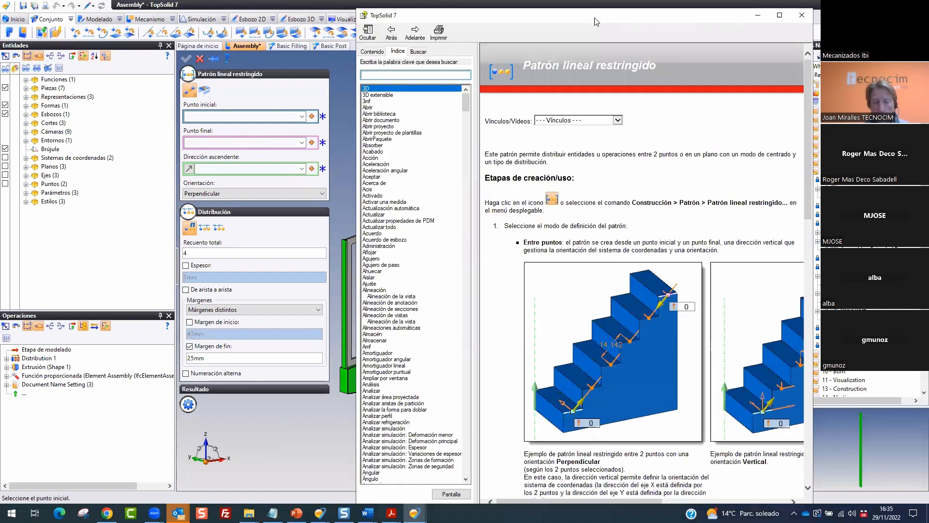
Examine the help page's illustrated examples of constrained linear patterns between points and on an offset plane
mouse_move(235, 47)
left_mouse_down()
mouse_move(185, 113)
mouse_move(264, 43)
mouse_move(211, 114)
mouse_move(271, 46)
left_mouse_up()
mouse_move(670, 51)
left_mouse_down()
mouse_move(523, 85)
mouse_move(678, 45)
left_mouse_up()
key("Escape")
scroll(523, 220, "down", 20)
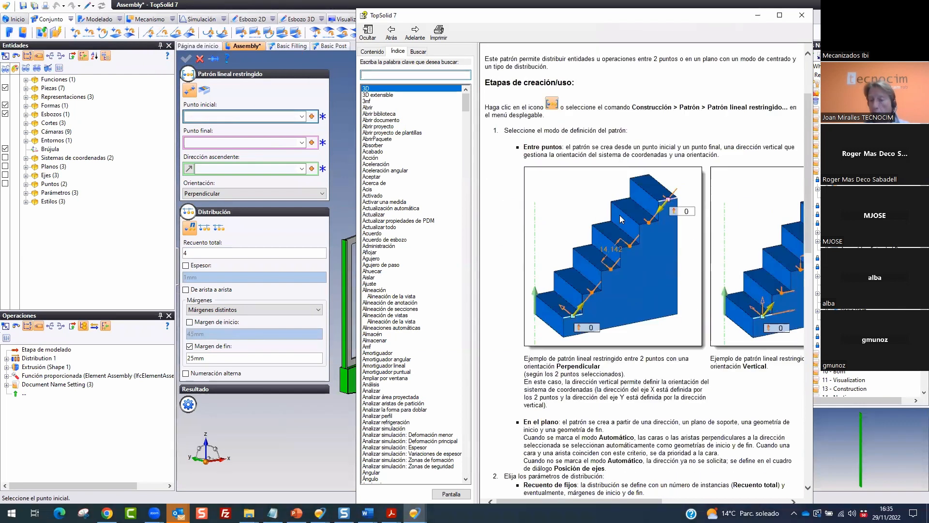
left_click_drag(646, 500, 770, 489)
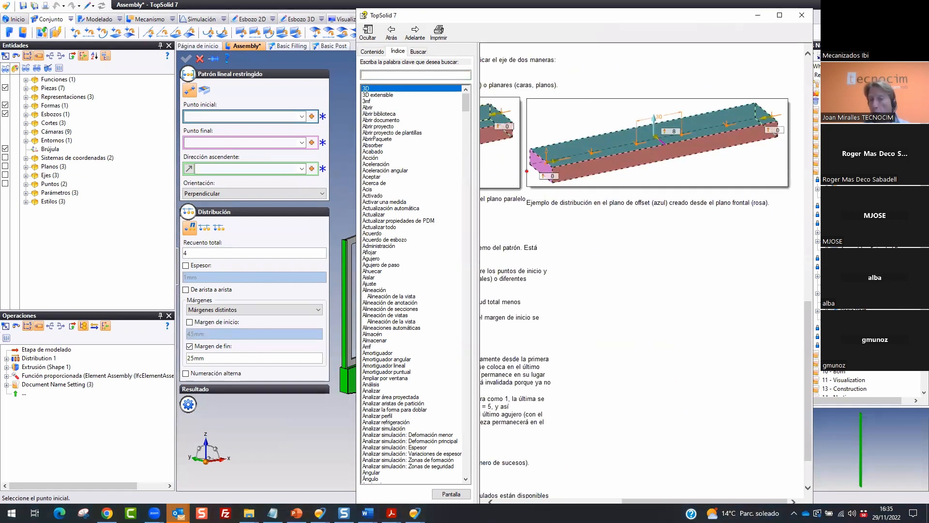
mouse_move(560, 149)
left_mouse_down()
mouse_move(565, 164)
mouse_move(573, 140)
mouse_move(536, 135)
left_mouse_up()
mouse_move(736, 113)
left_mouse_down()
mouse_move(738, 129)
mouse_move(626, 130)
left_mouse_up()
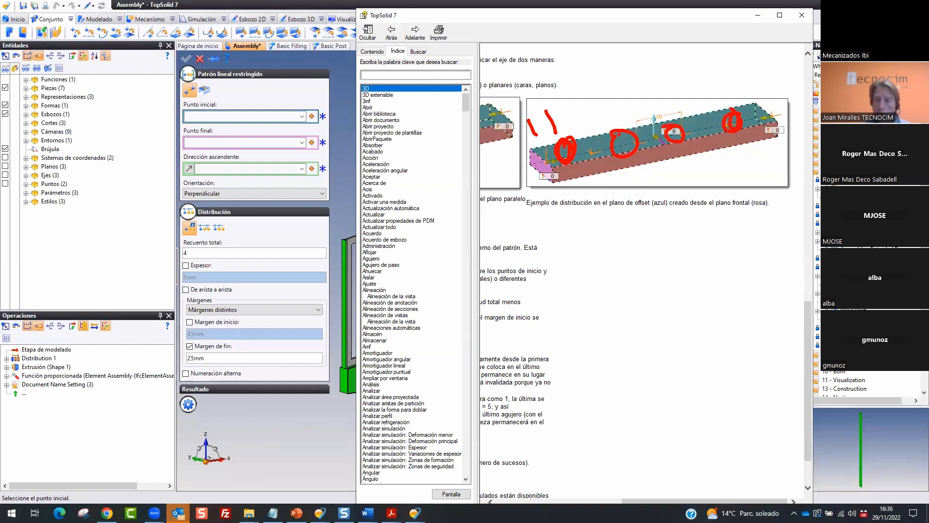
Put the help page away and cancel the constrained linear pattern command
mouse_move(777, 75)
left_mouse_down()
mouse_move(419, 52)
mouse_move(818, 182)
left_mouse_up()
mouse_move(257, 45)
left_mouse_down()
mouse_move(160, 82)
mouse_move(288, 38)
left_mouse_up()
key("Escape")
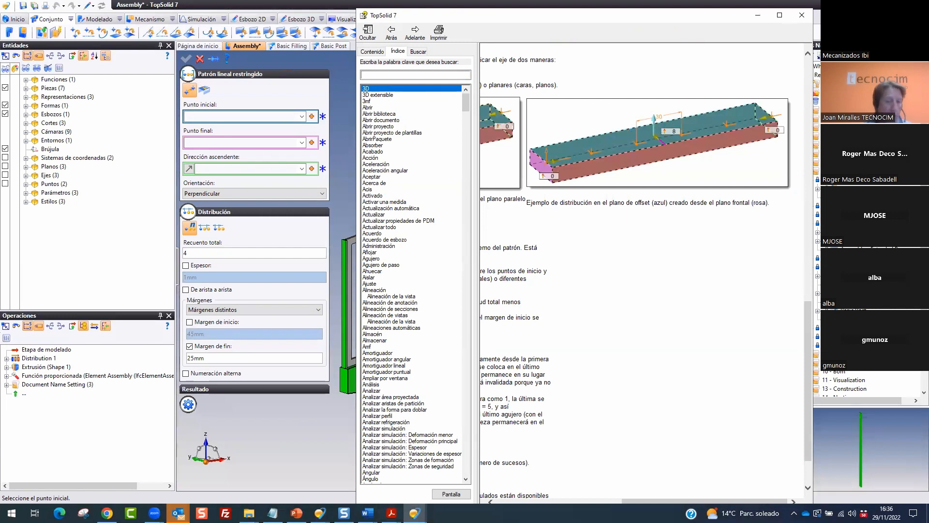
left_click(757, 15)
left_click(200, 59)
Switch to the Basic Filling document and close all open documents
left_click(285, 46)
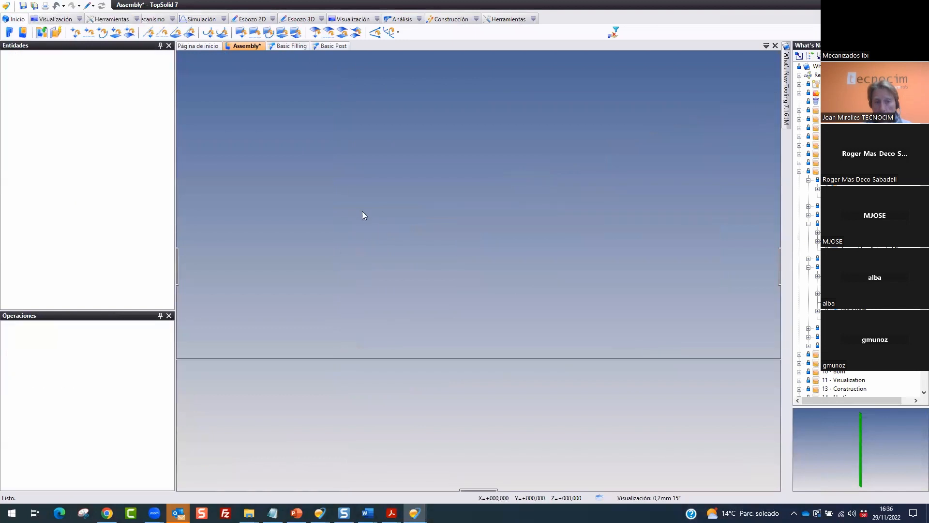
right_click(286, 47)
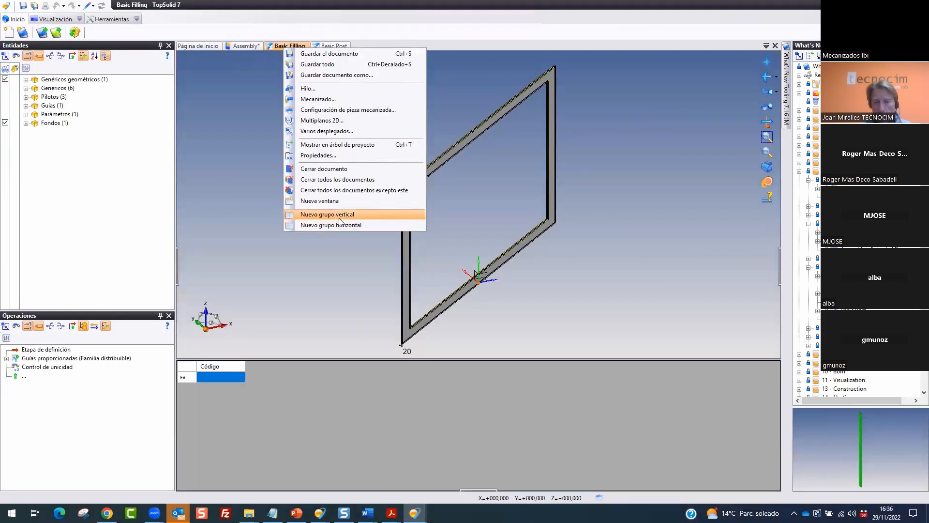
left_click(339, 189)
left_click(467, 279)
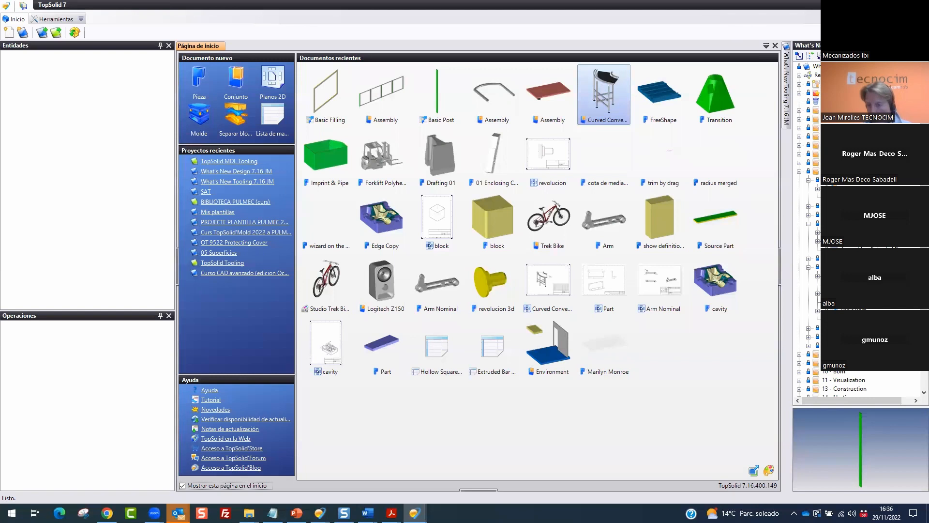
Open the Extruded Bar Cuttings Sheet - Cabinet for Glasses bill of materials from the project tree and enlarge its table area
left_click(807, 180)
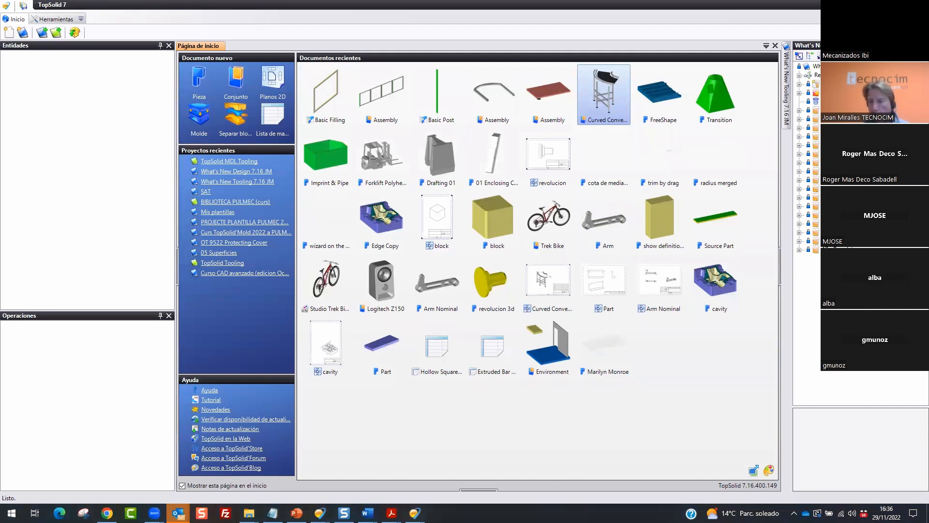
left_click(800, 197)
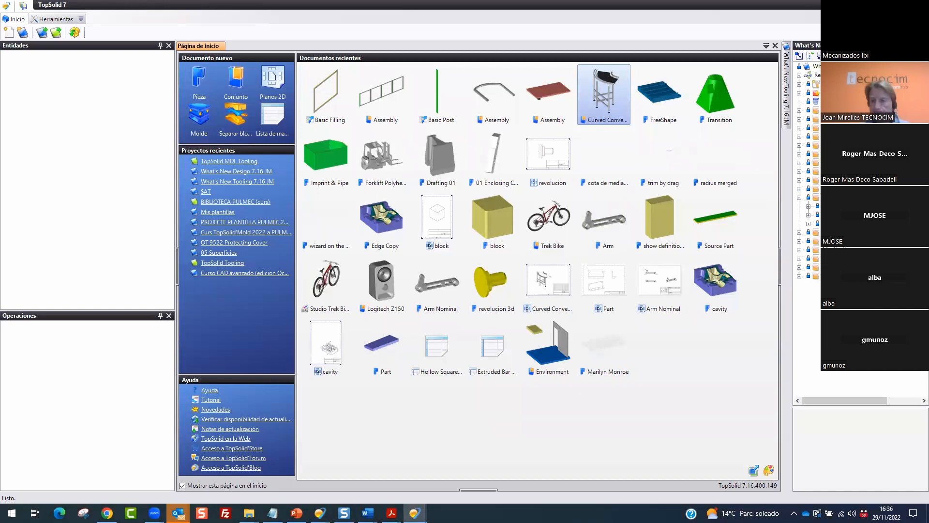
left_click(809, 216)
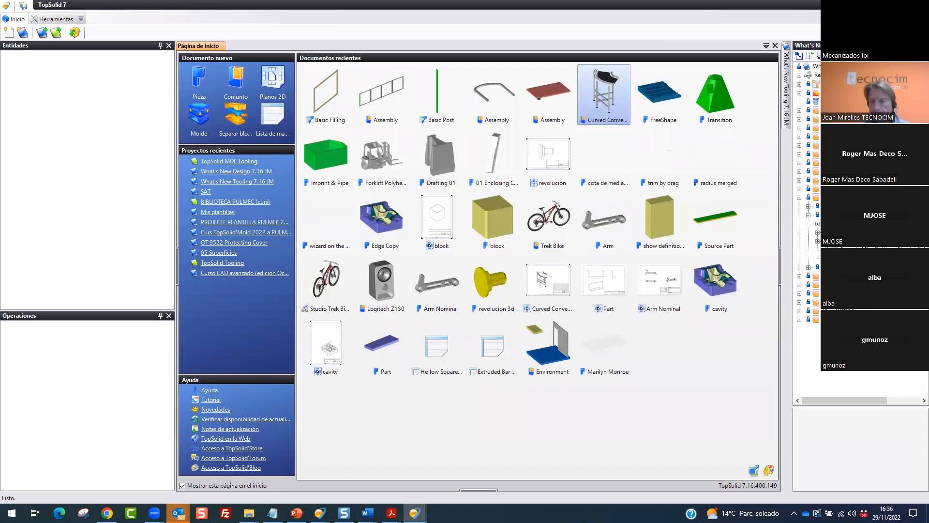
double_click(852, 250)
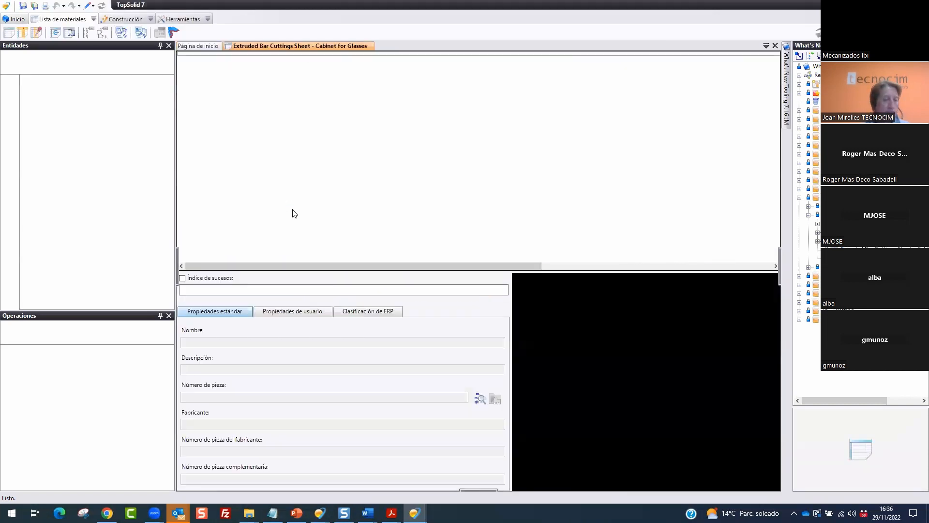
left_click(492, 270)
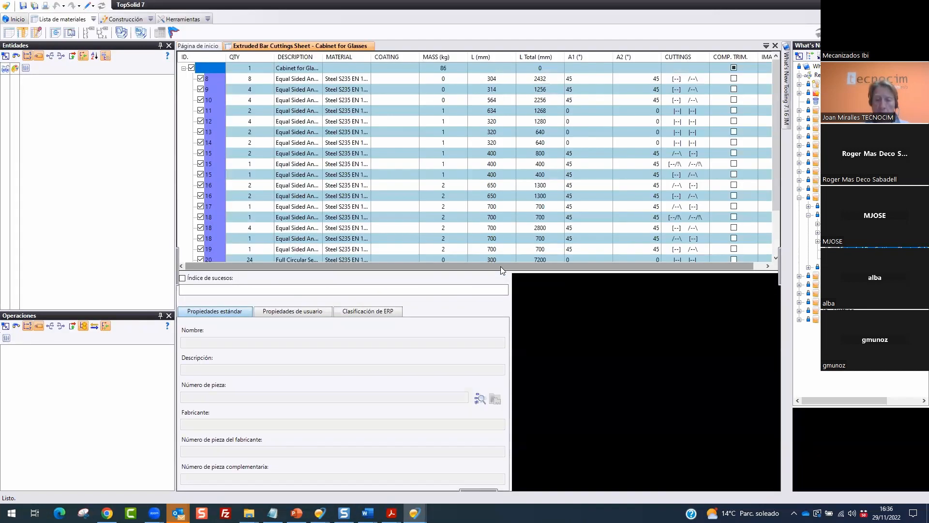
left_click_drag(502, 271, 503, 309)
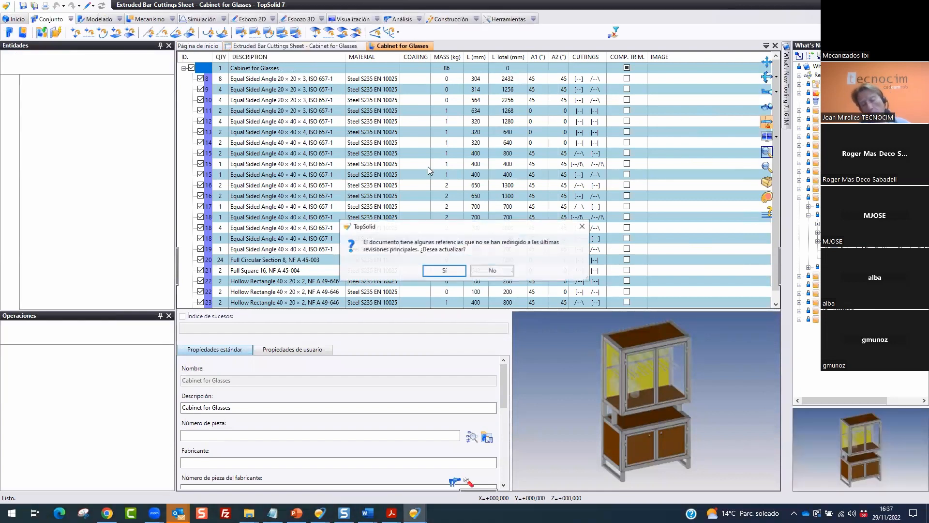
Open the Cabinet for Glasses assembly without updating its references and return to the cuttings sheet
left_click(492, 270)
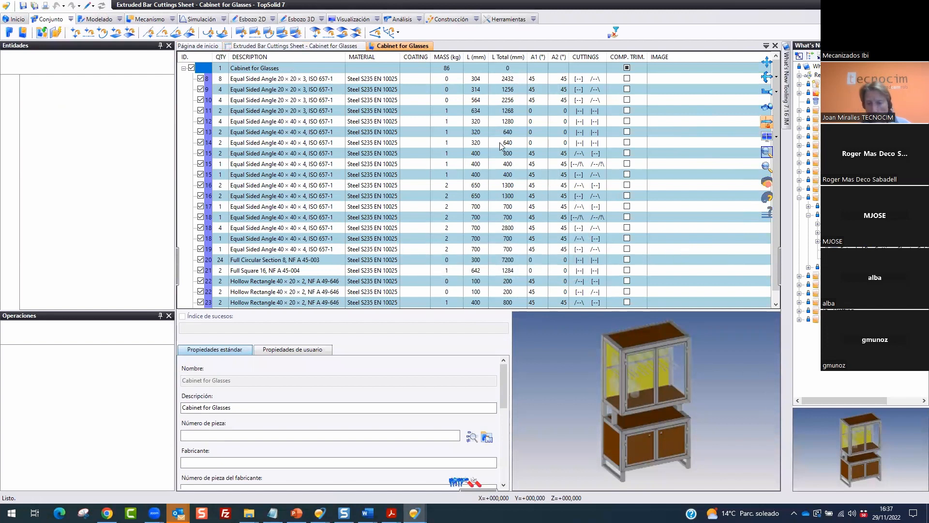
left_click(372, 47)
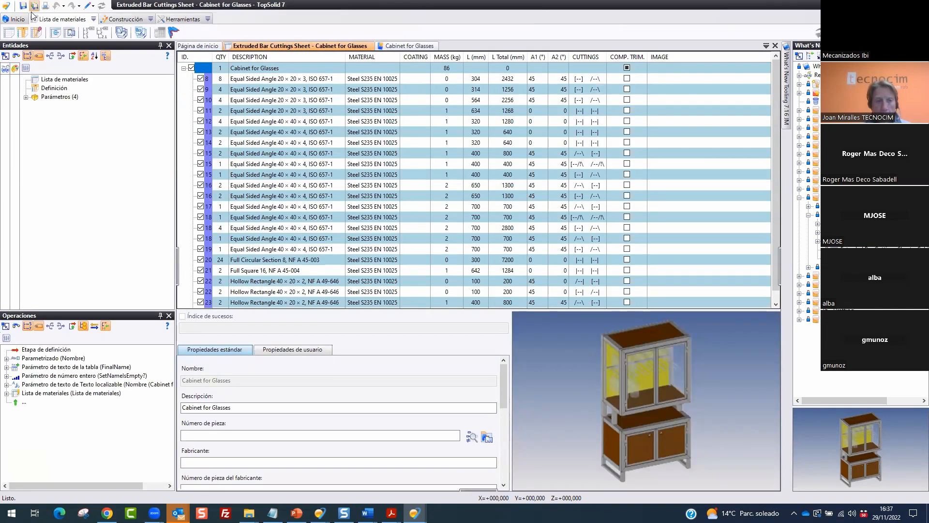
Open the cuttings sheet's column settings and review the Recorte complejo, L Total (mm) and Imagen columns
left_click(26, 35)
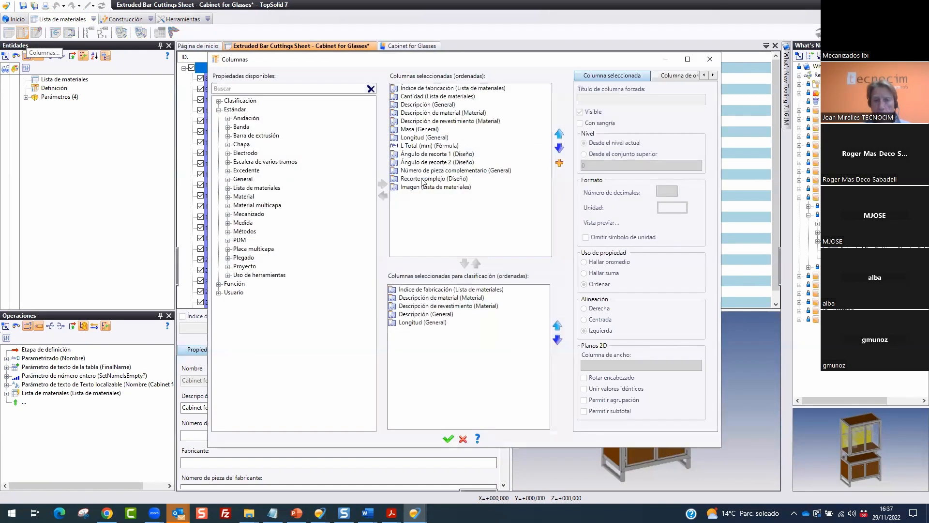
left_click(430, 179)
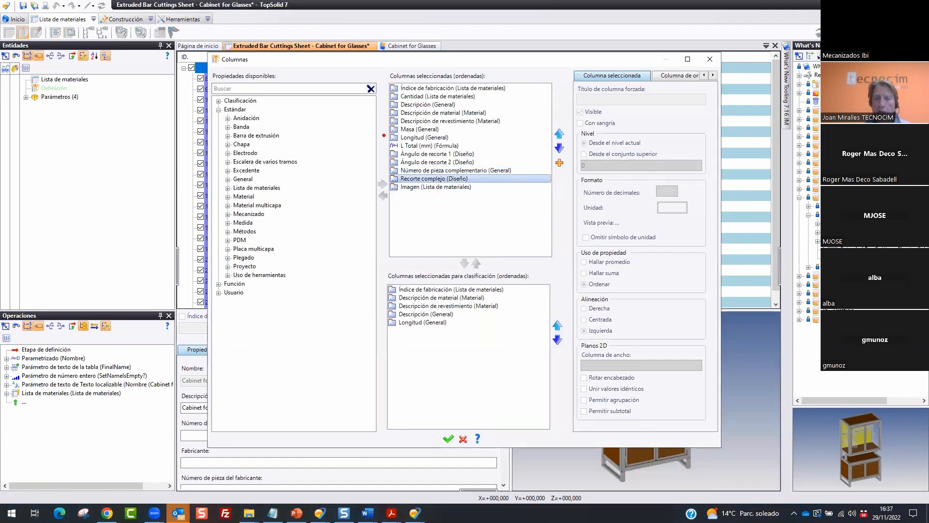
left_click_drag(384, 135, 470, 154)
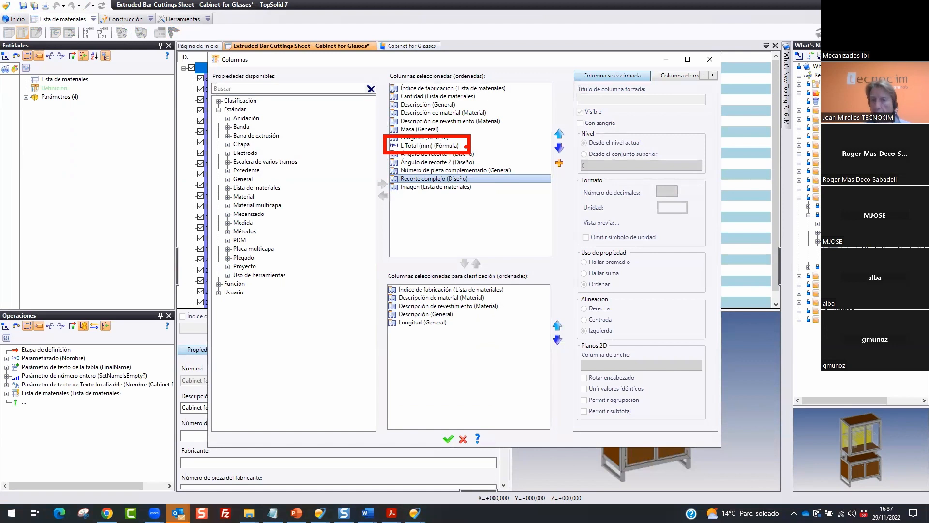
key("Escape")
left_click(450, 187)
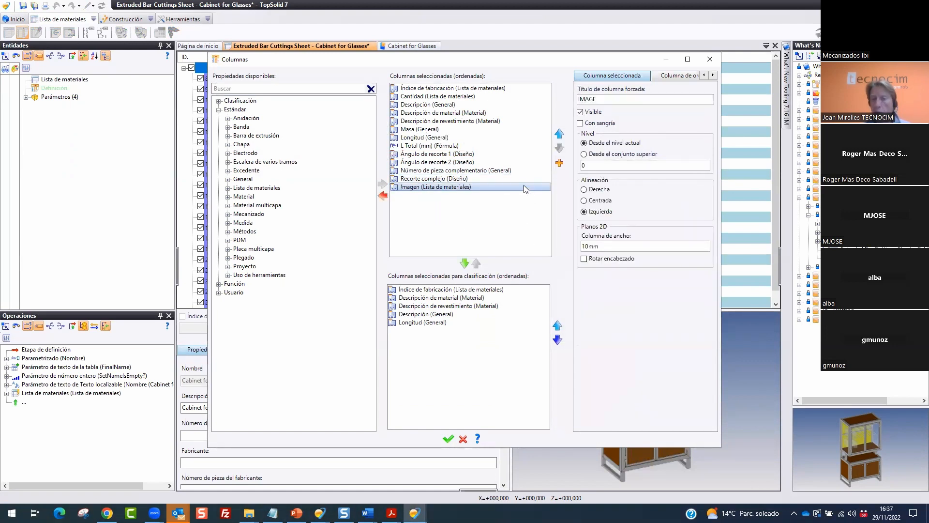
mouse_move(567, 157)
left_mouse_down()
mouse_move(550, 161)
mouse_move(573, 144)
left_mouse_up()
key("Escape")
Add a formula column titled wwwwwwww and set its formula type to numeric Longitud
left_click(559, 164)
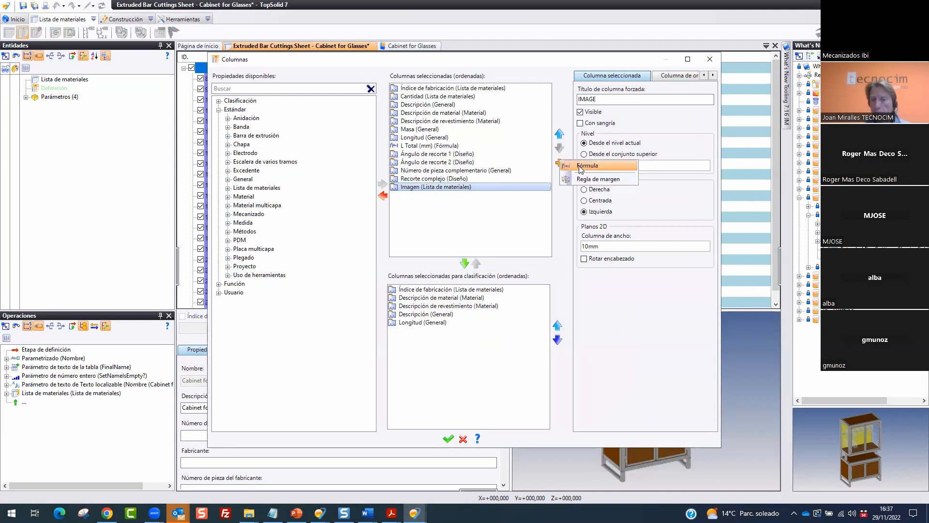
left_click(581, 166)
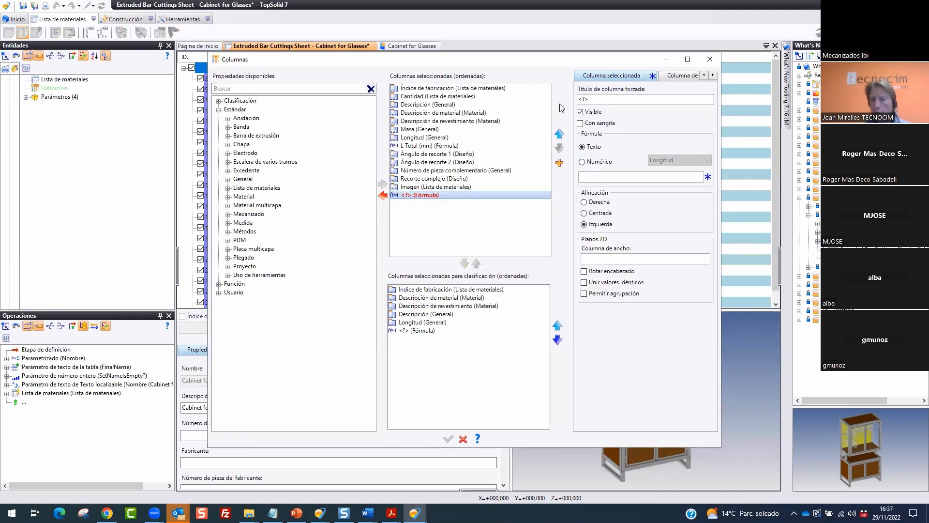
left_click_drag(599, 99, 554, 97)
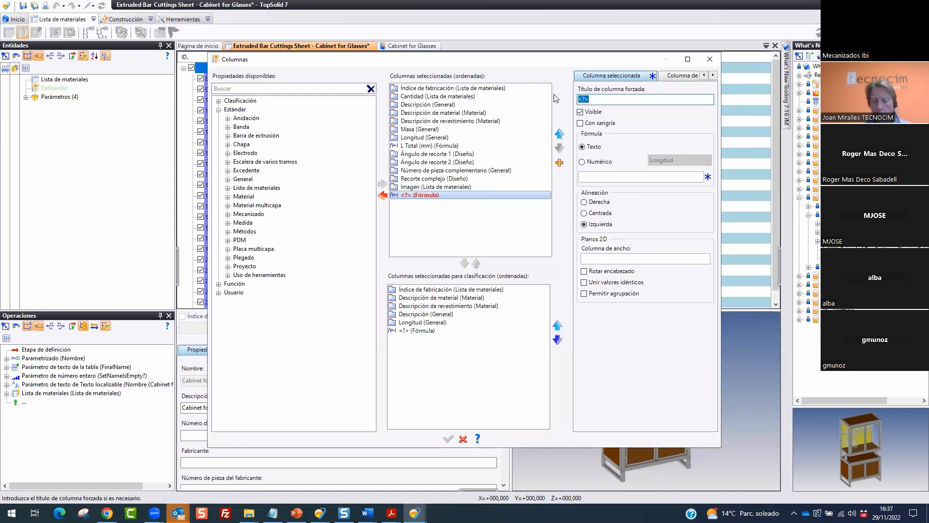
type("wwwwwwww")
left_click(594, 163)
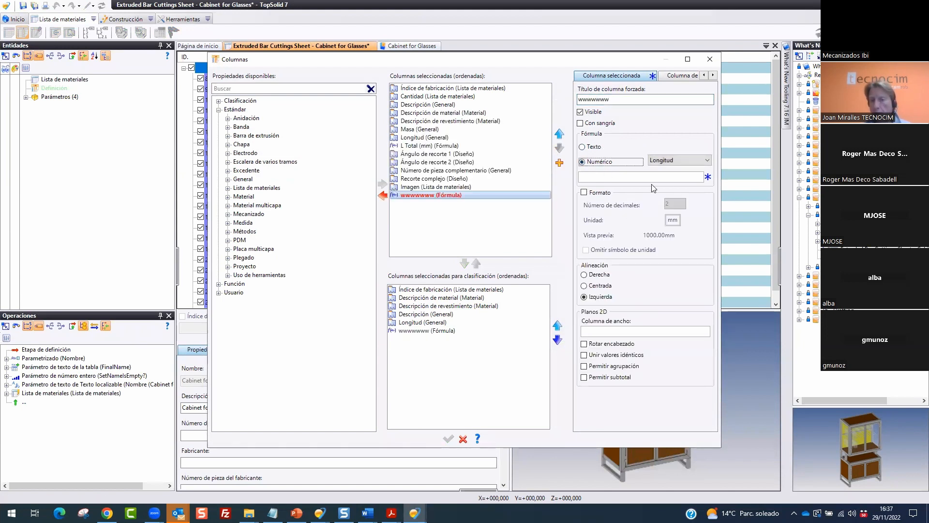
left_click_drag(575, 169, 721, 188)
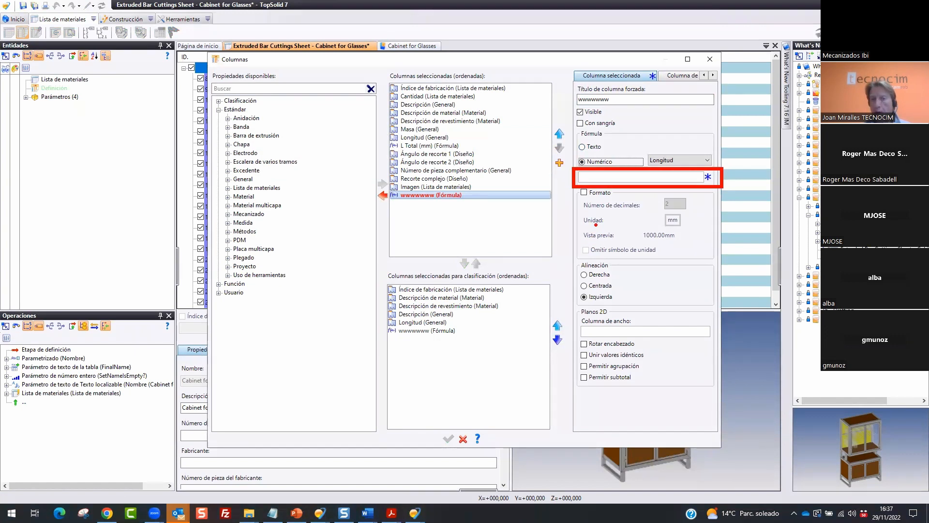
Check the Masa and Cantidad column titles and enter 'MASS (kg)'*QTY as the wwwwwwww column's formula
left_click(437, 130)
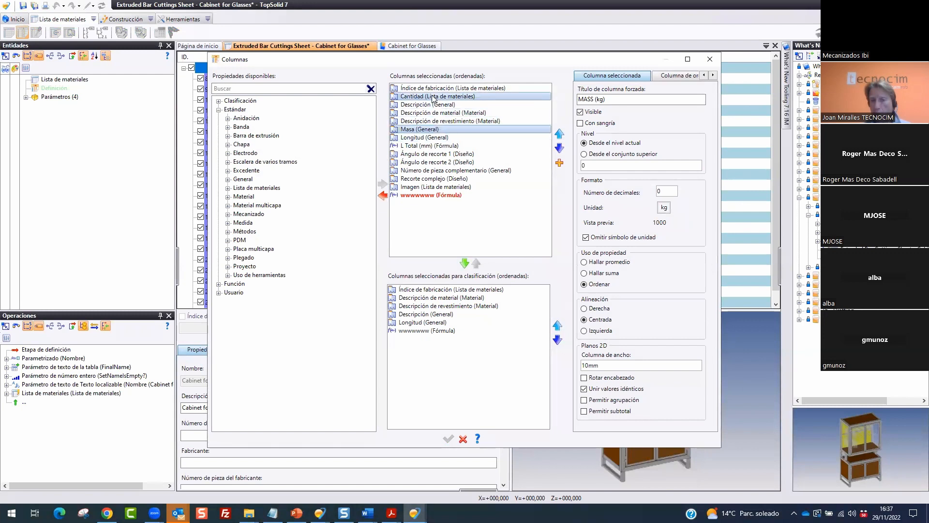
left_click(433, 97)
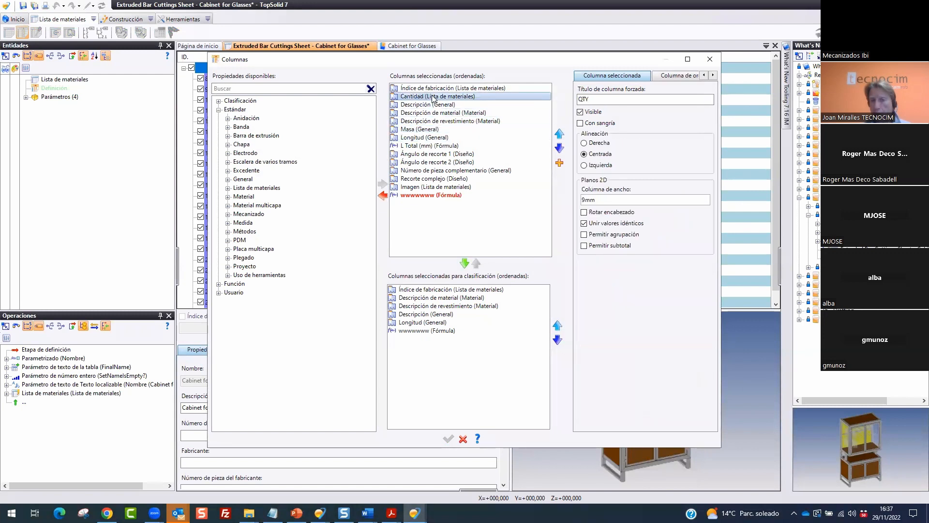
left_click(442, 195)
left_click(686, 177)
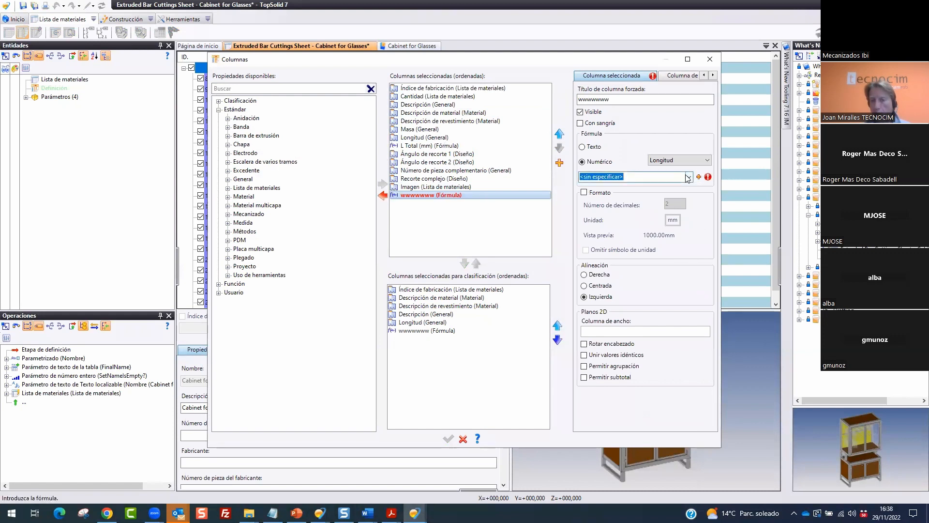
left_click(689, 177)
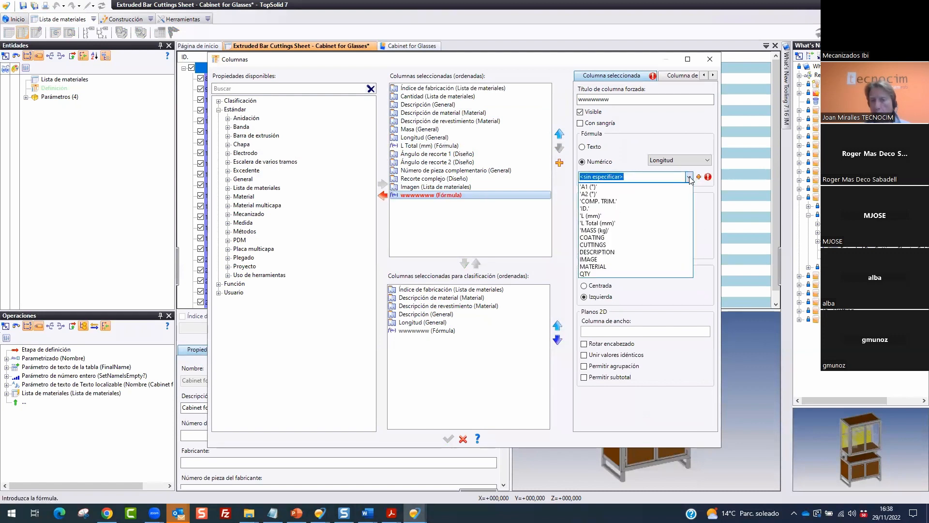
left_click(608, 231)
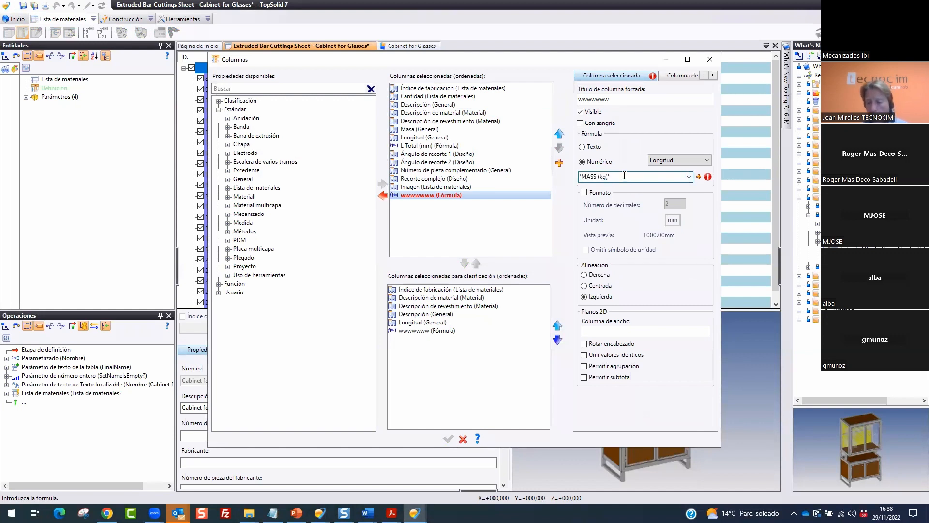
type("*")
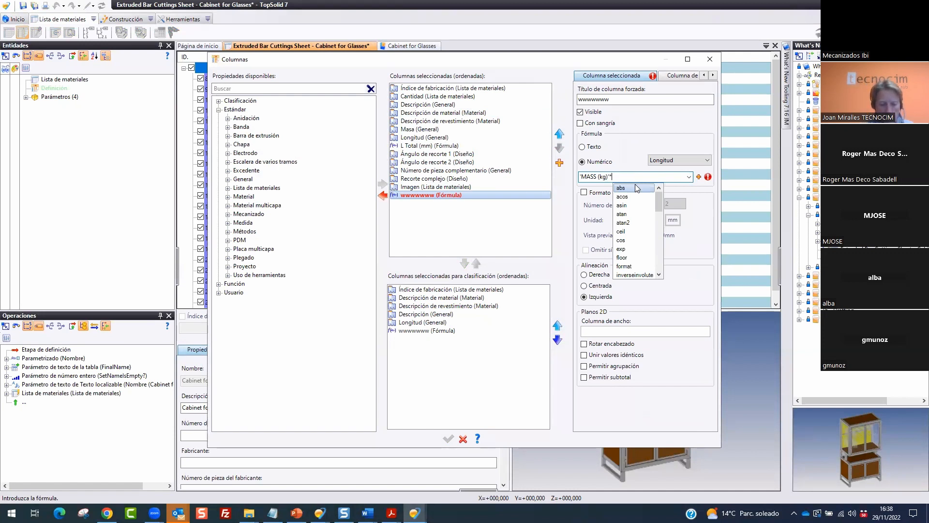
type("QTY")
key("Return")
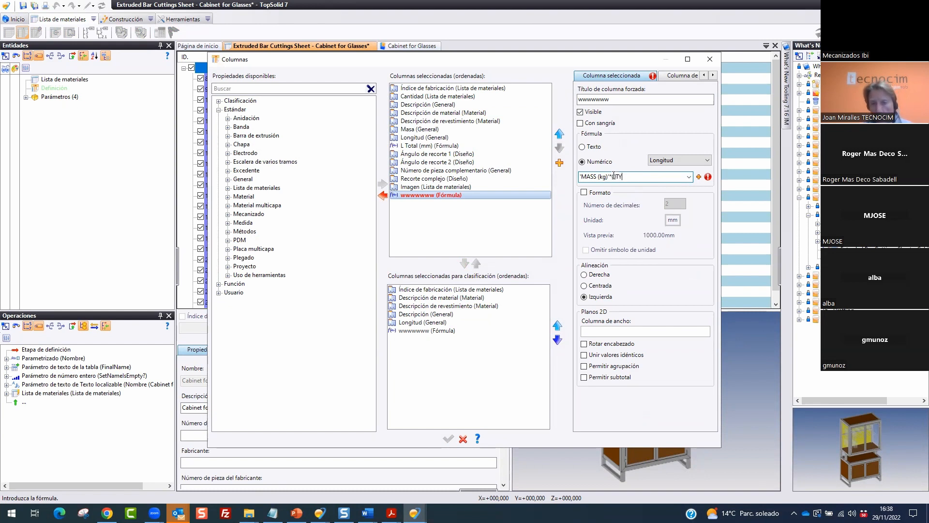
Compare with the L Total (mm) column's formula and remove the wwwwwwww formula column
left_click(450, 146)
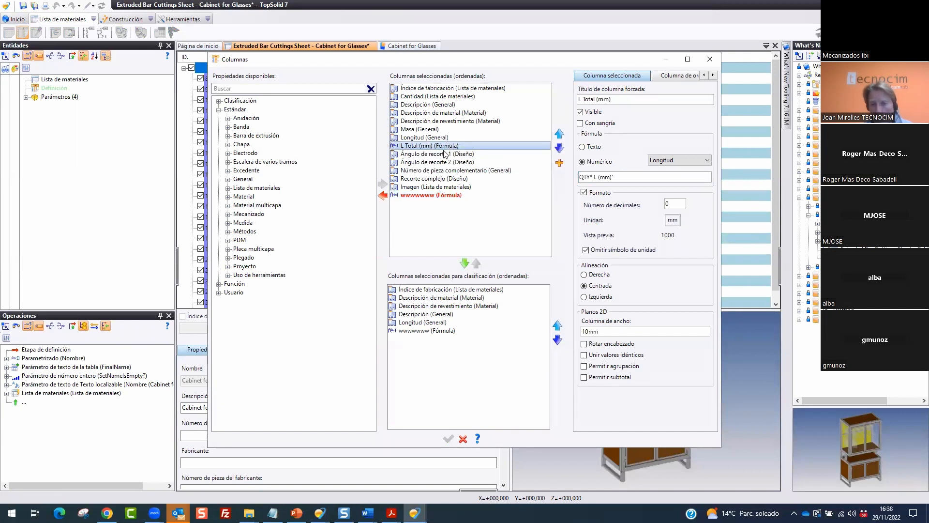
left_click(433, 195)
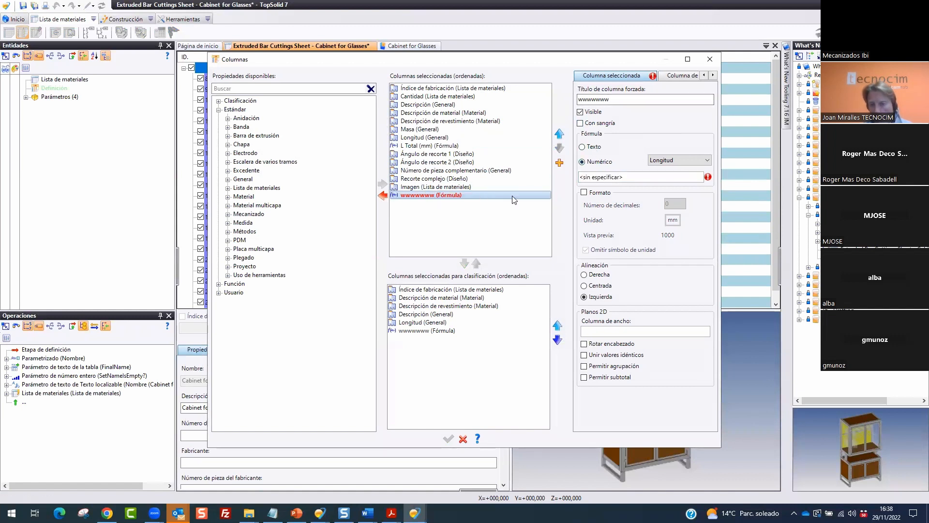
left_click(448, 163)
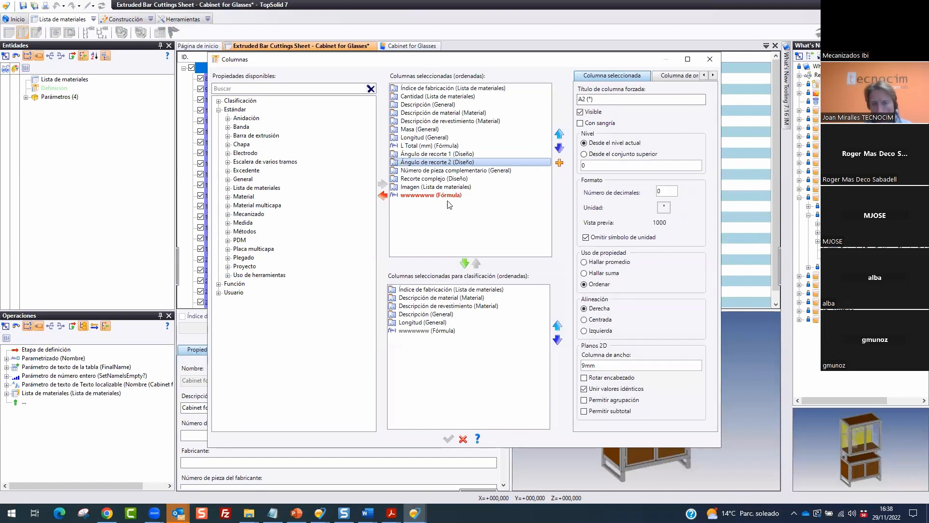
left_click(446, 196)
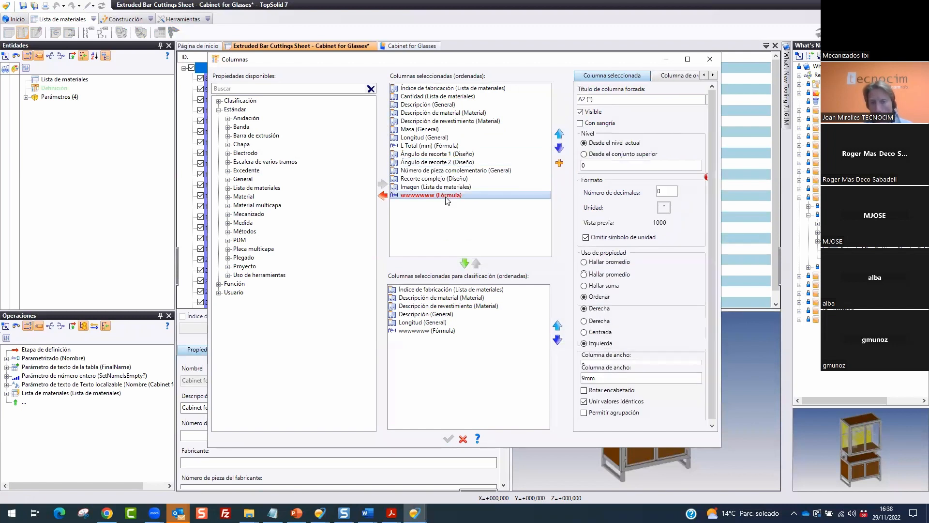
left_click(383, 195)
Examine the formula that defines the L Total (mm) column
left_click(445, 146)
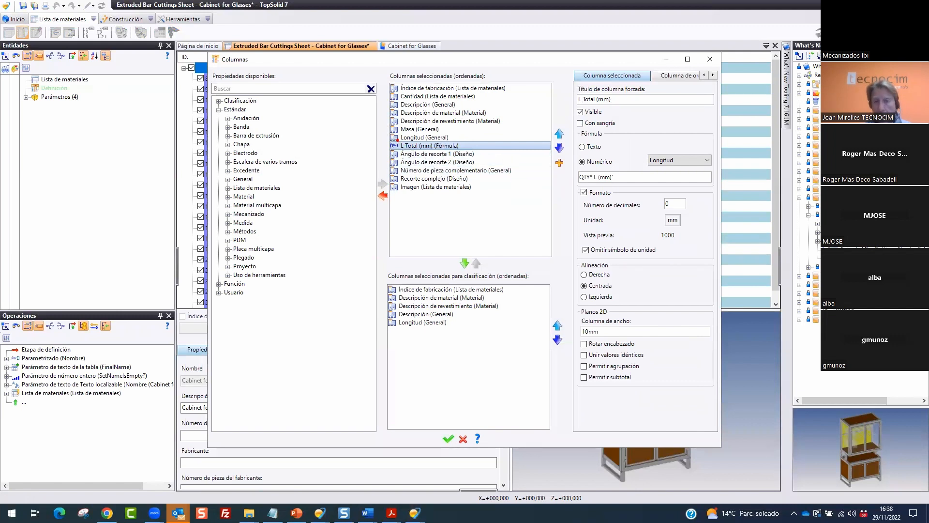
left_click_drag(387, 139, 488, 154)
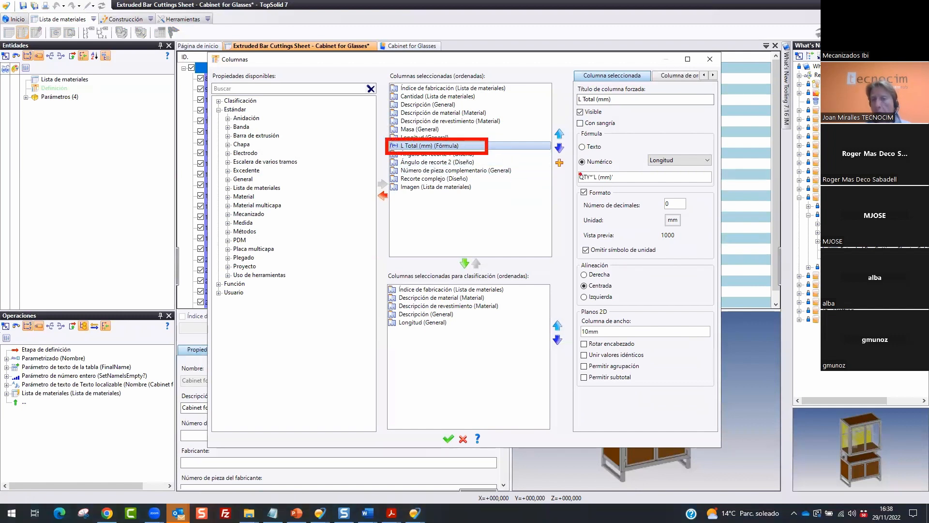
left_click_drag(571, 167, 642, 191)
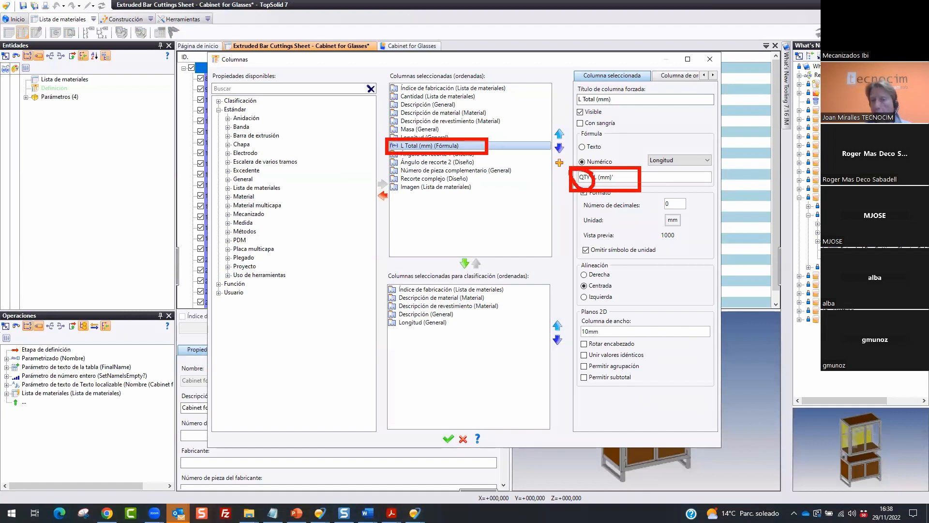
Check the Cantidad column's title against the name used in the L Total (mm) column's formula
key("Escape")
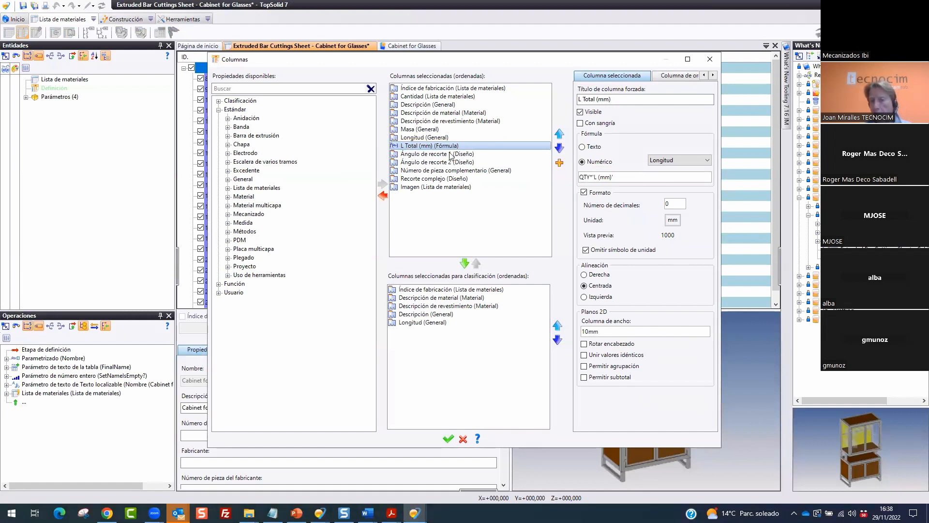
left_click(438, 96)
mouse_move(598, 99)
left_mouse_down()
mouse_move(562, 104)
mouse_move(583, 81)
left_mouse_up()
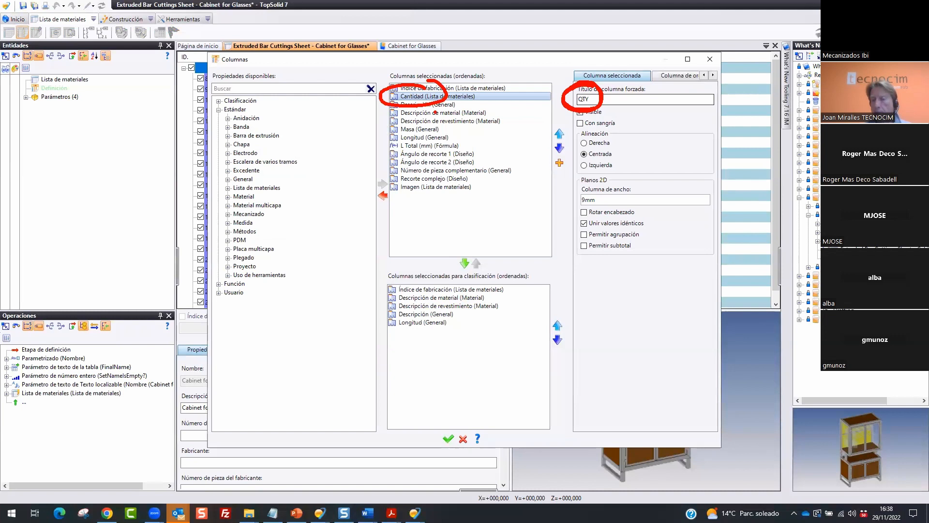
key("Escape")
left_click(453, 146)
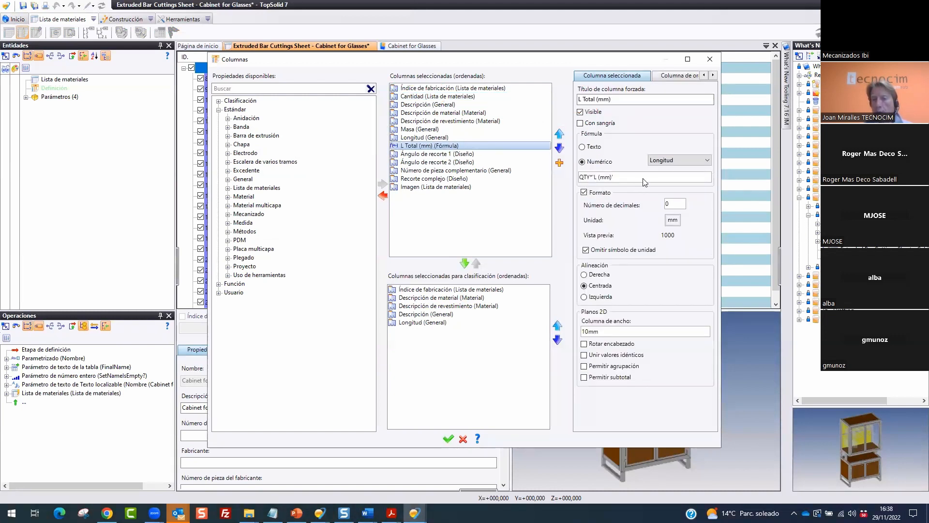
Check the Longitud column's title against the L Total (mm) column's formula, and close the column settings
mouse_move(592, 170)
left_mouse_down()
mouse_move(615, 188)
mouse_move(611, 164)
left_mouse_up()
key("Escape")
left_click(434, 138, "ctrl")
left_click(434, 138)
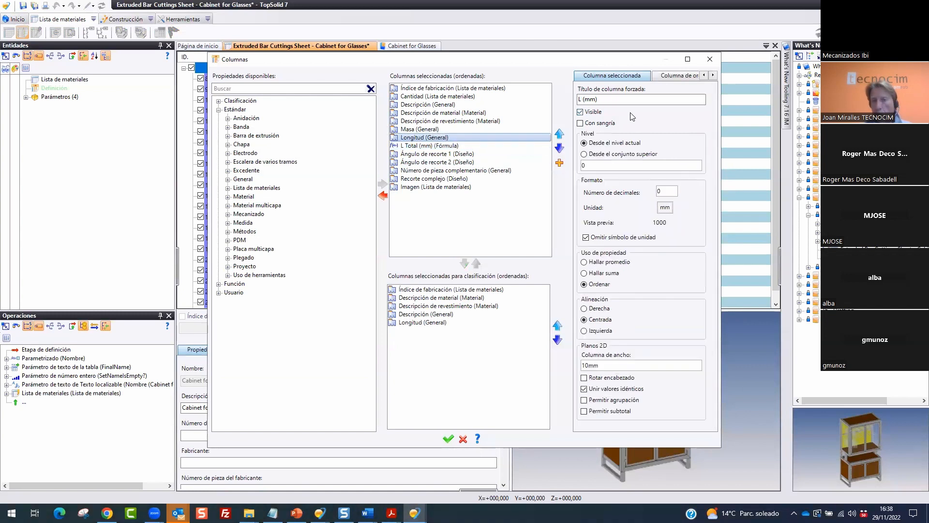
mouse_move(604, 86)
left_mouse_down()
mouse_move(572, 112)
mouse_move(556, 102)
mouse_move(602, 94)
left_mouse_up()
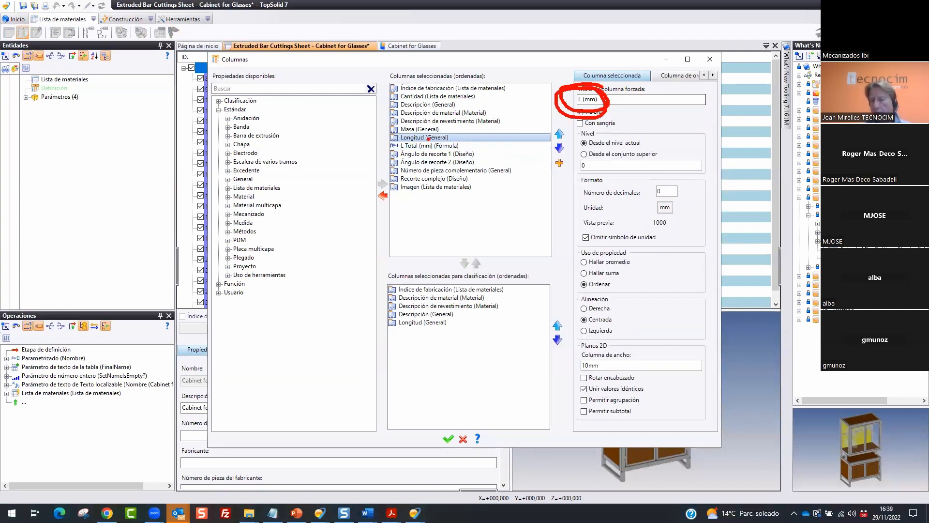
left_click(710, 59)
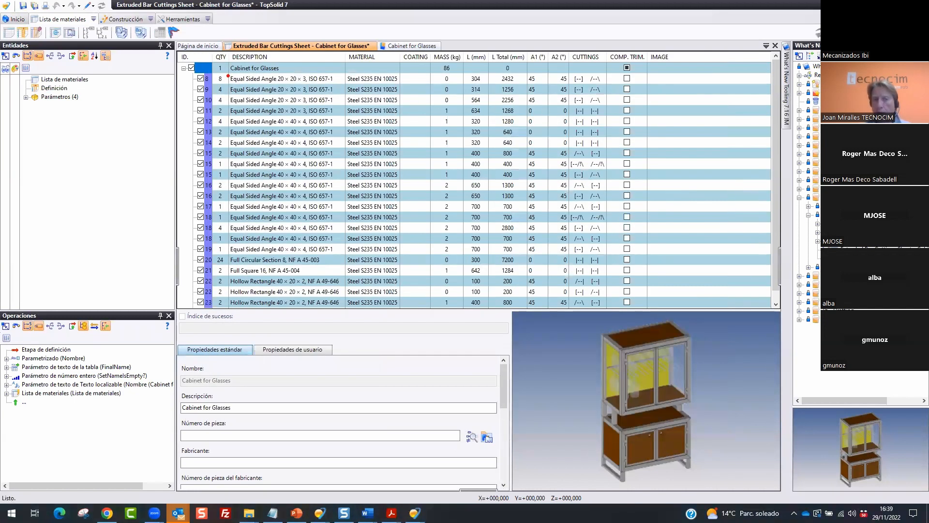
Compare the quantity, length and total length values in the first Equal Sided Angle row of the cutting sheet
mouse_move(217, 68)
left_mouse_down()
mouse_move(217, 85)
mouse_move(227, 66)
left_mouse_up()
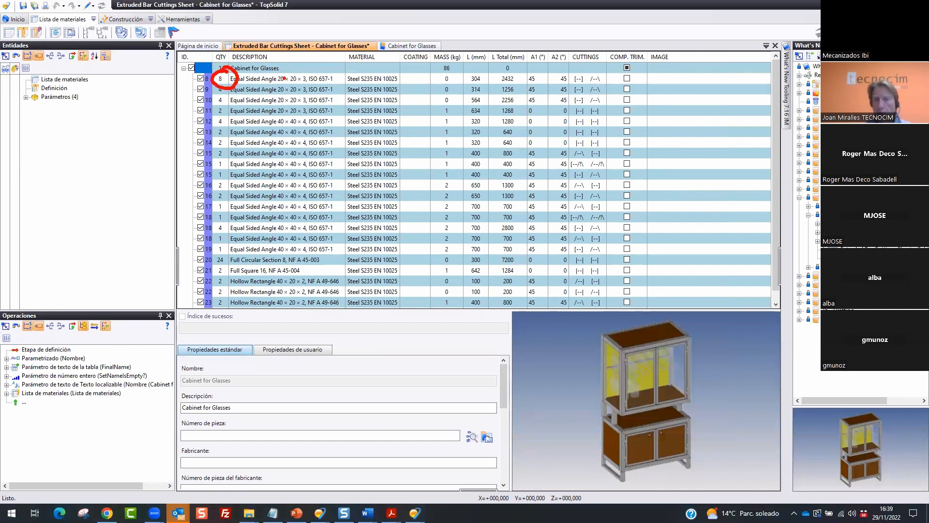
mouse_move(486, 74)
left_mouse_down()
mouse_move(467, 74)
mouse_move(500, 76)
mouse_move(511, 90)
mouse_move(519, 47)
left_mouse_up()
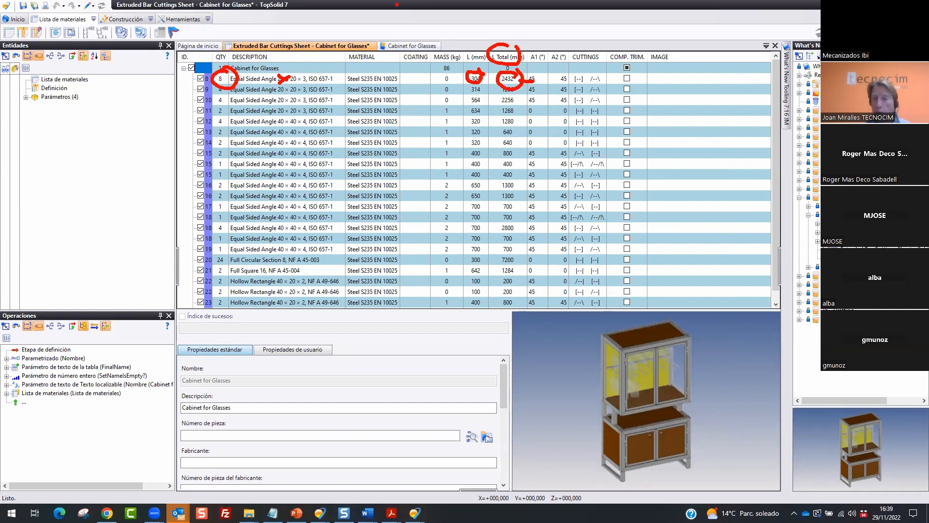
key("e")
mouse_move(520, 47)
left_mouse_down()
mouse_move(510, 43)
mouse_move(468, 314)
mouse_move(527, 32)
left_mouse_up()
key("Escape")
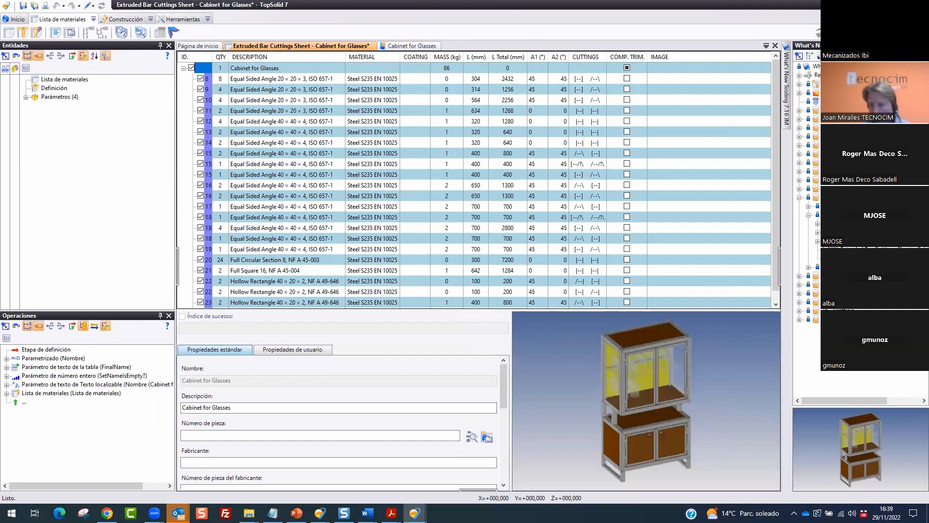
Open the Hollow Square Staircase - Extruded Bars Result document without updating its references, and examine its MATERIAL AND COATING column
left_click(810, 267)
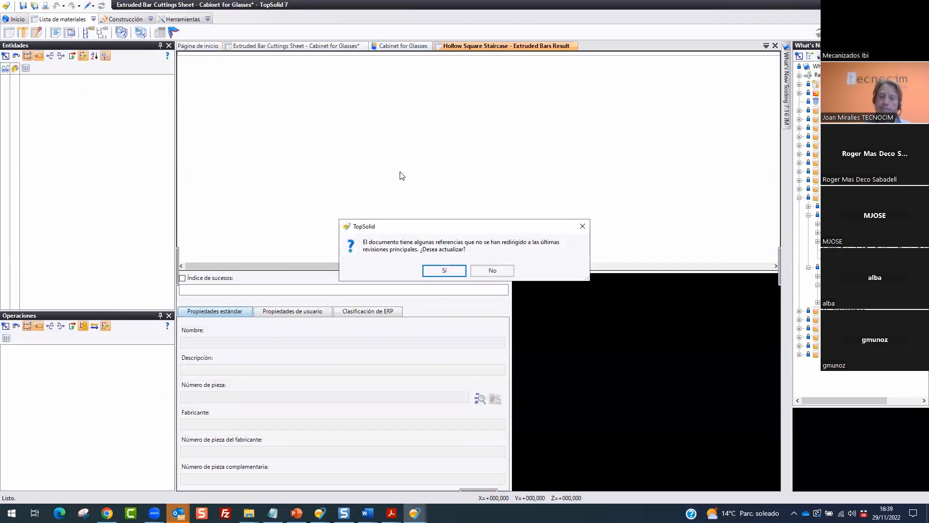
left_click(494, 274)
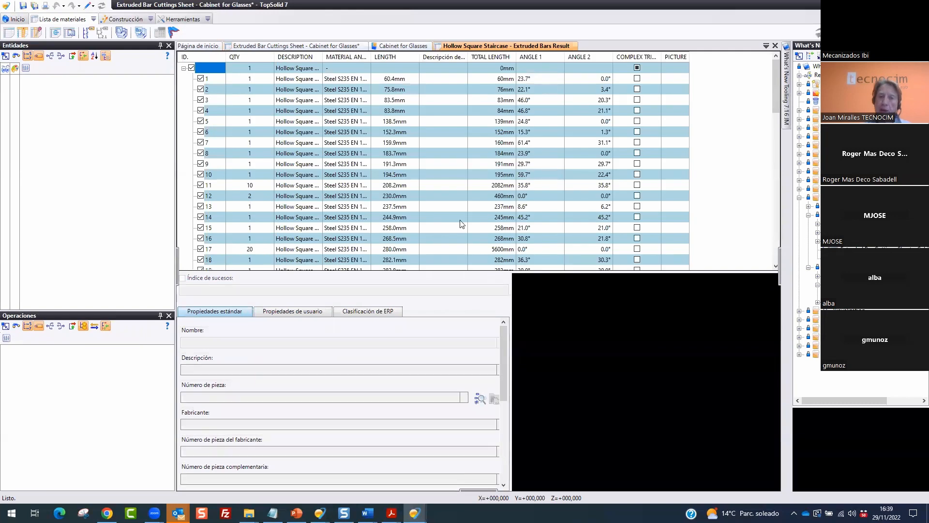
mouse_move(358, 48)
left_mouse_down()
mouse_move(464, 246)
mouse_move(470, 274)
left_mouse_up()
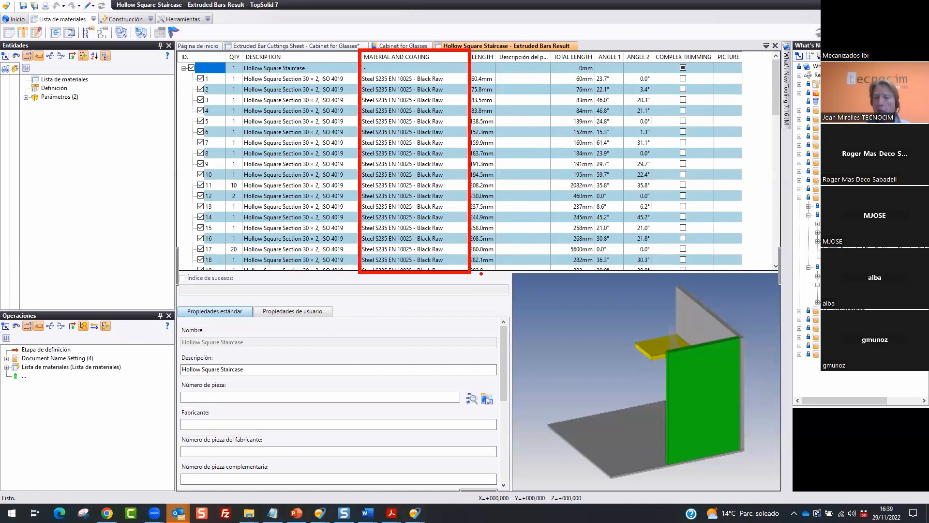
mouse_move(382, 50)
left_mouse_down()
mouse_move(355, 49)
mouse_move(368, 71)
mouse_move(391, 67)
mouse_move(380, 43)
mouse_move(354, 46)
left_mouse_up()
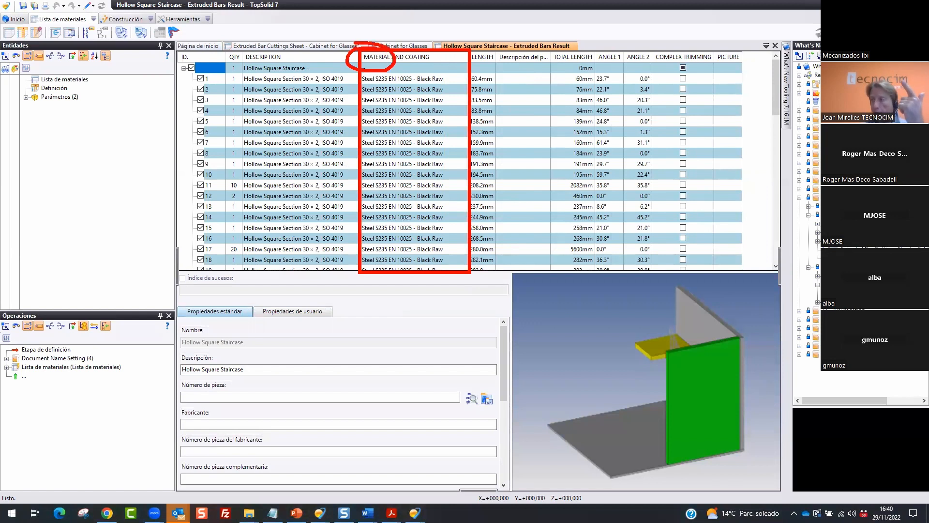
mouse_move(433, 48)
left_mouse_down()
mouse_move(402, 46)
mouse_move(441, 59)
left_mouse_up()
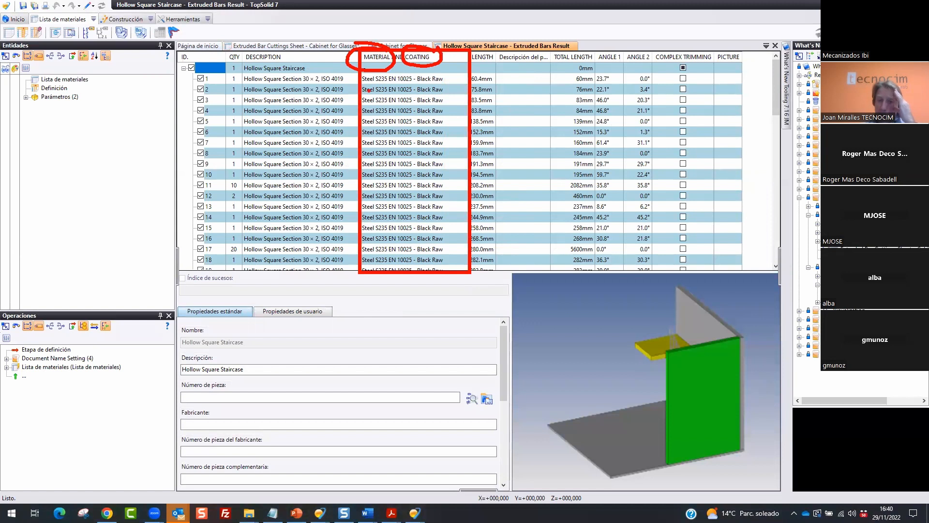
left_click_drag(379, 91, 449, 99)
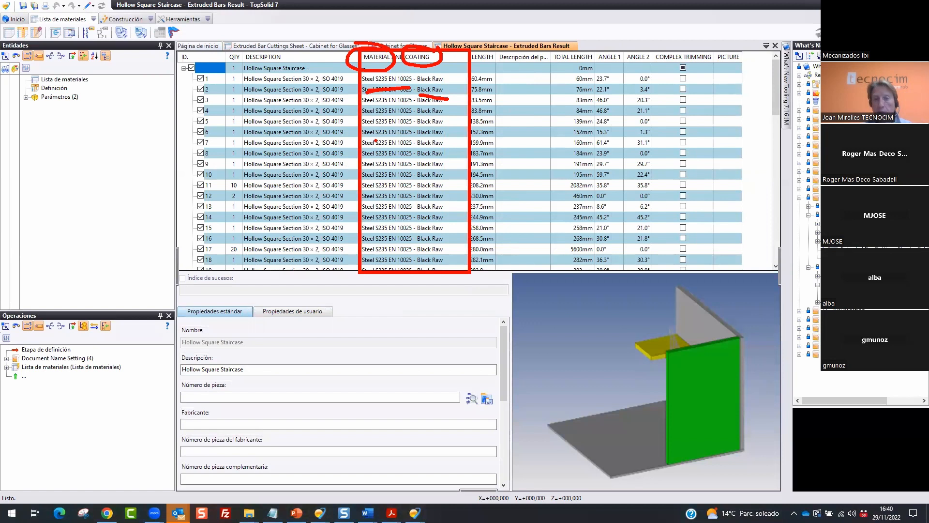
key("Escape")
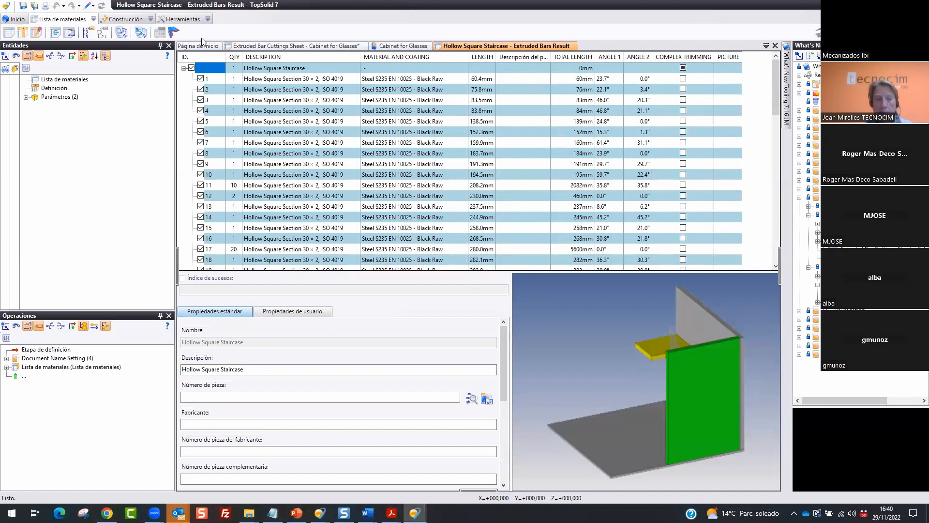
Open the staircase list's column settings and examine the MATERIAL AND COATING column's title and text formula
left_click(25, 35)
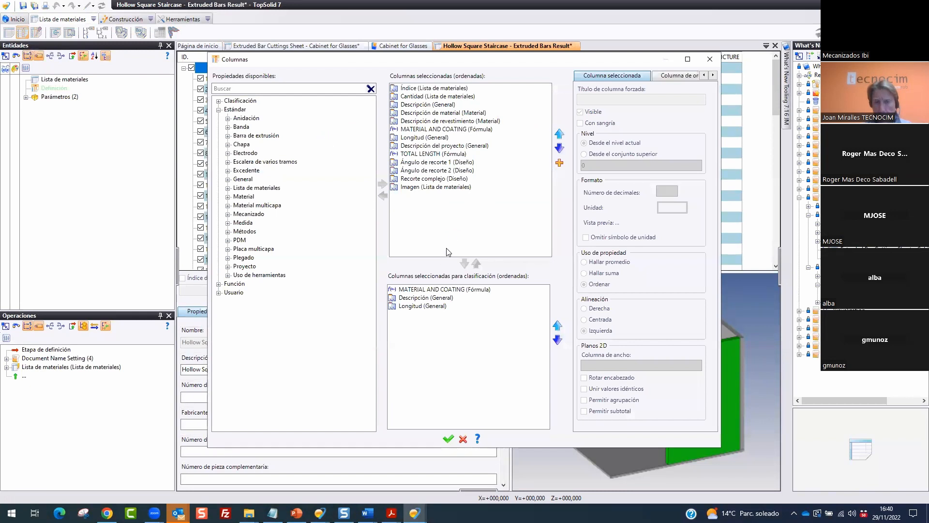
left_click(443, 129)
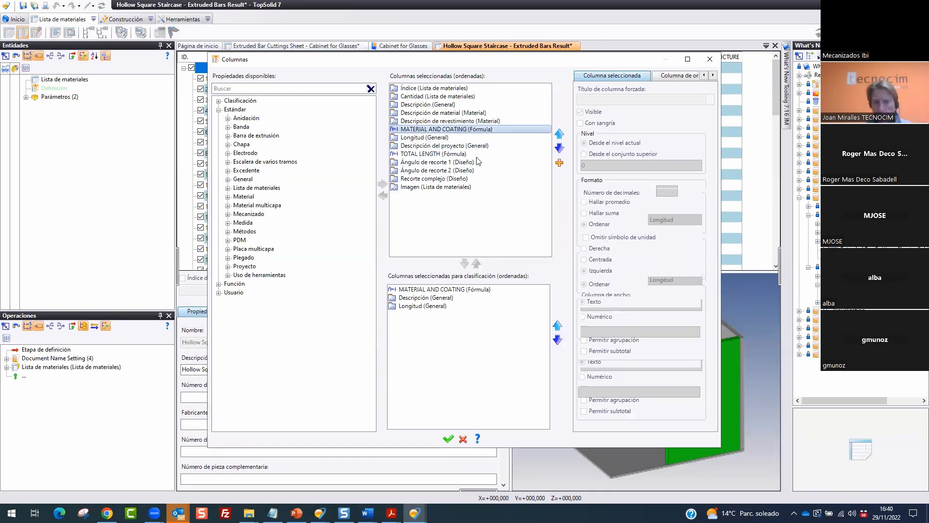
key("ctrl+2")
left_click_drag(382, 122, 509, 139, "ctrl")
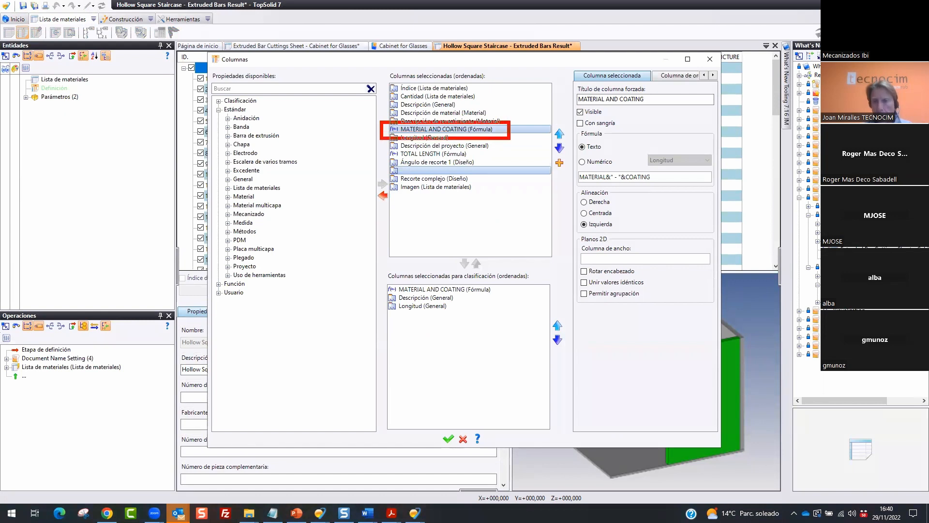
left_click_drag(569, 87, 663, 110, "ctrl")
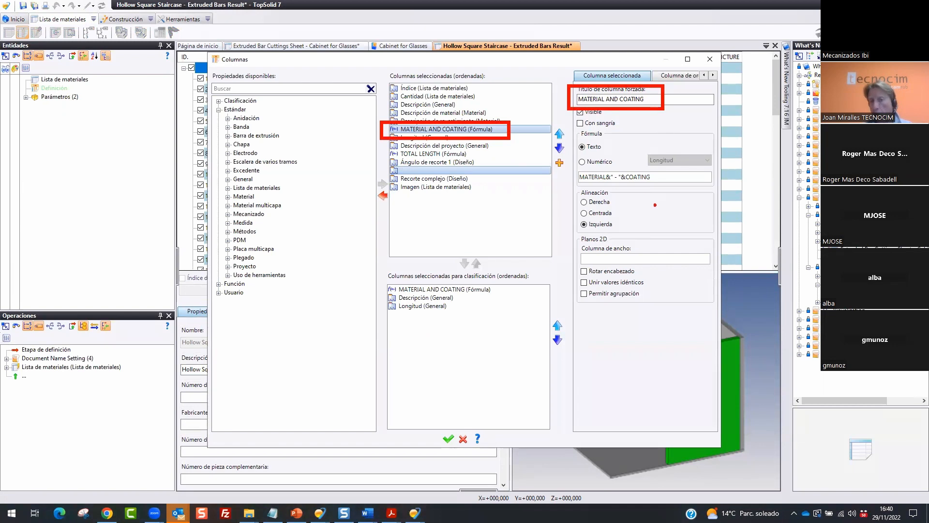
left_click_drag(563, 166, 676, 189, "ctrl")
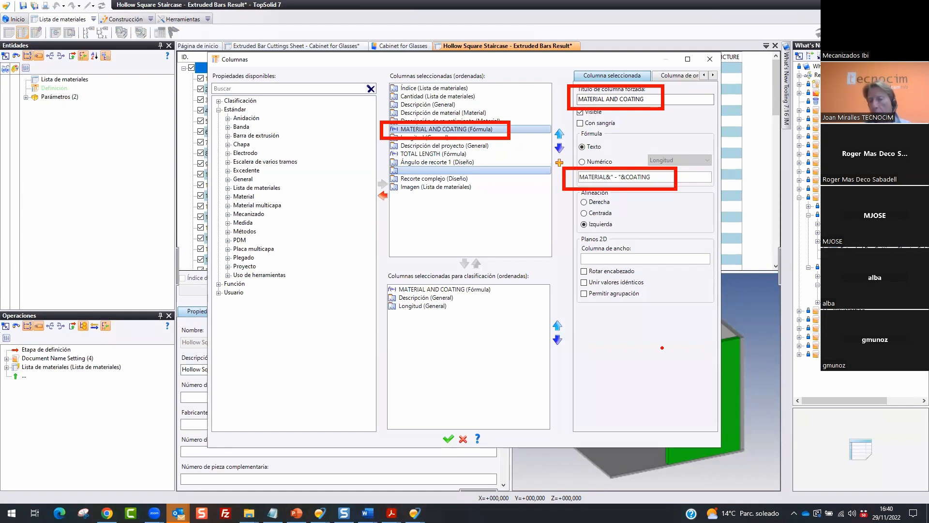
left_click_drag(631, 243, 608, 183)
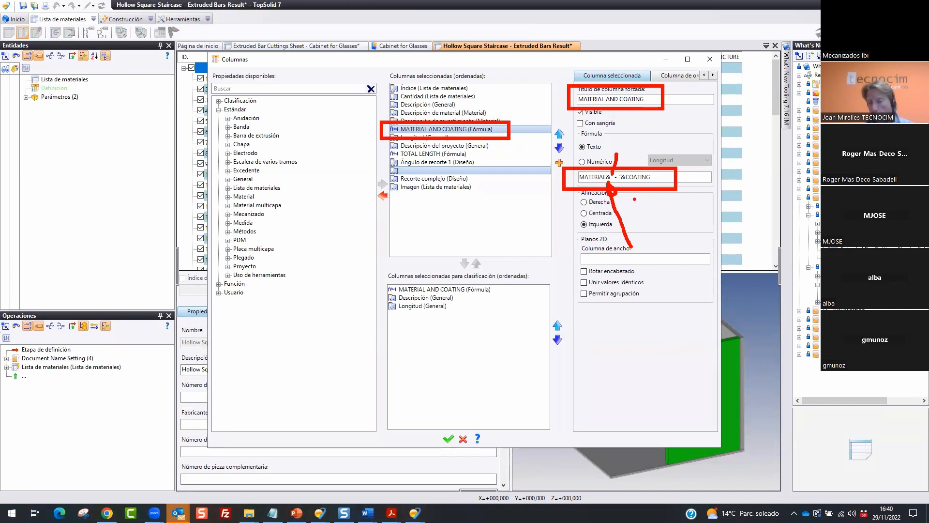
Inspect the separator in the MATERIAL AND COATING formula, close the column settings, and review that column in the table
left_click(623, 177)
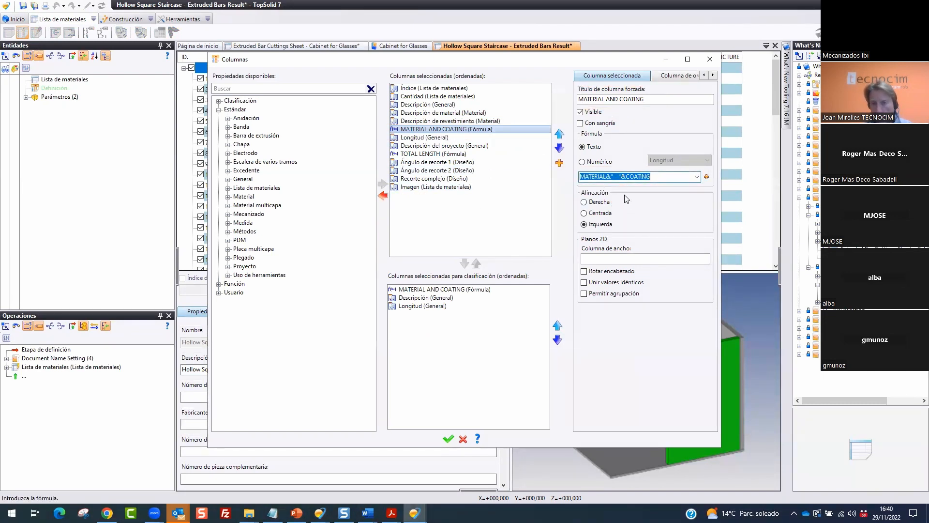
key("ctrl+2")
left_click_drag(604, 169, 618, 182, "ctrl")
key("Escape")
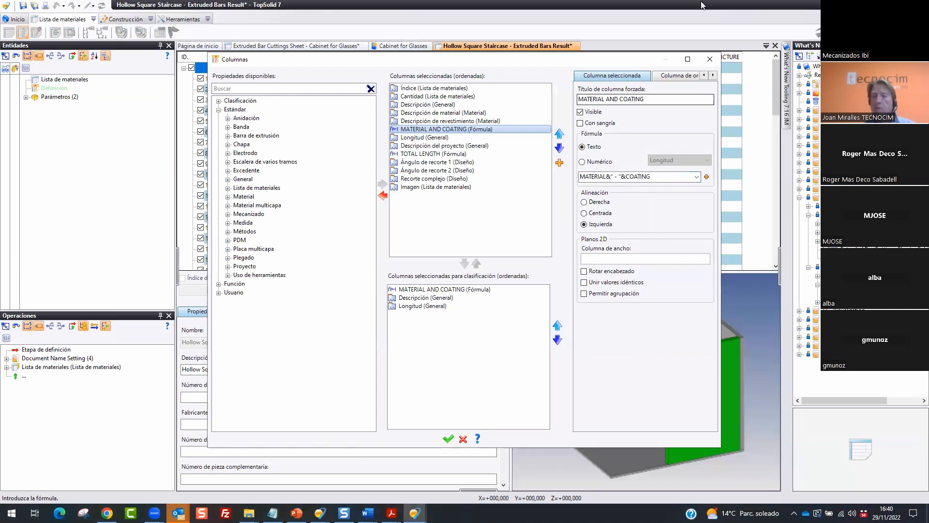
left_click(711, 58)
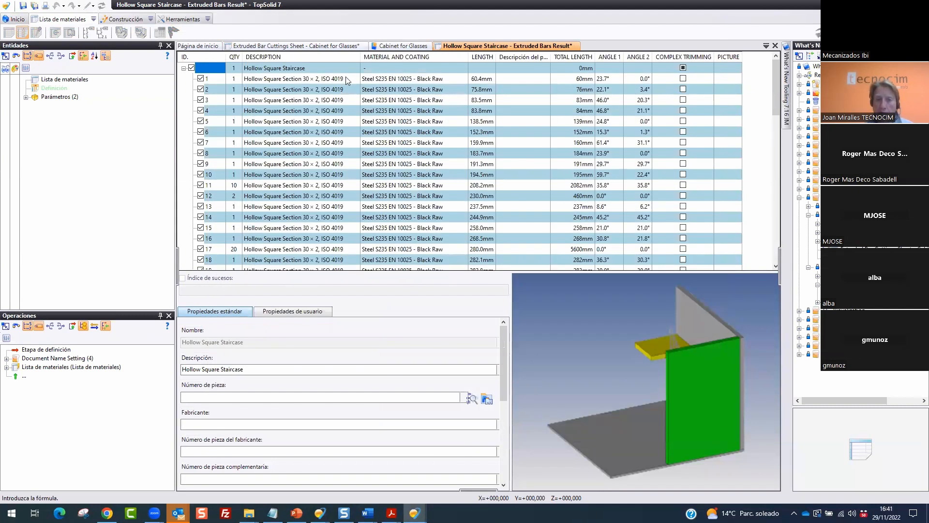
key("ctrl+2")
mouse_move(357, 49)
left_mouse_down("ctrl")
mouse_move(447, 177)
mouse_move(484, 269)
mouse_move(469, 269)
left_mouse_up("ctrl")
key("Escape")
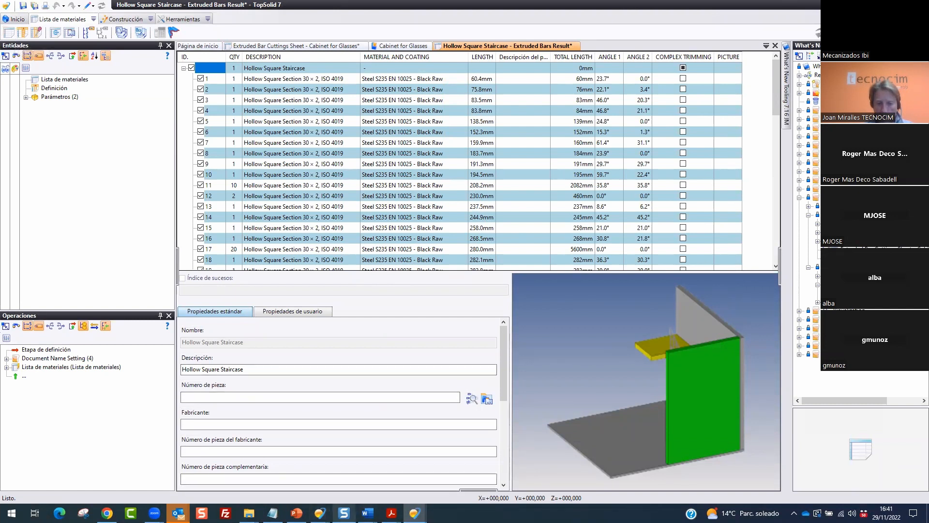
Switch to the TopSolid 7.15 session, check its version on the start page, and open the Bevel Gearbox bill of materials
mouse_move(327, 509)
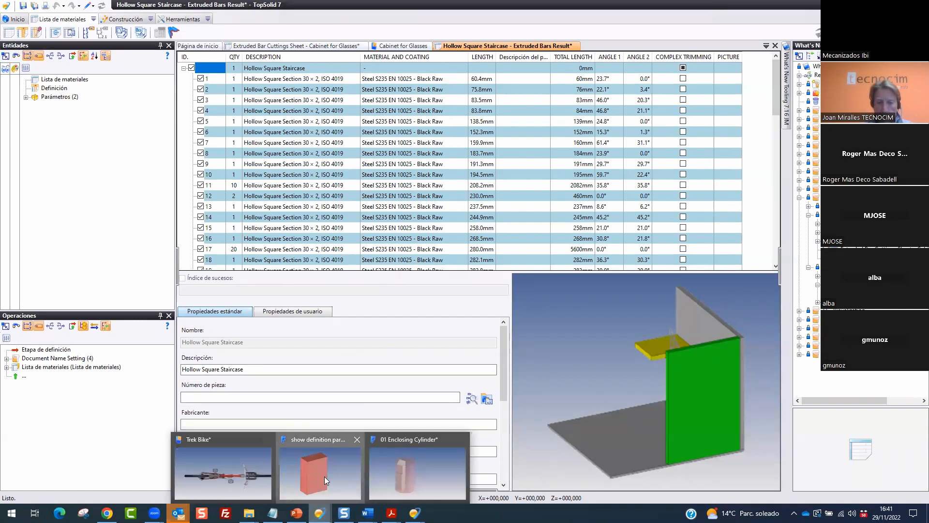
left_click(411, 472)
left_click(169, 45)
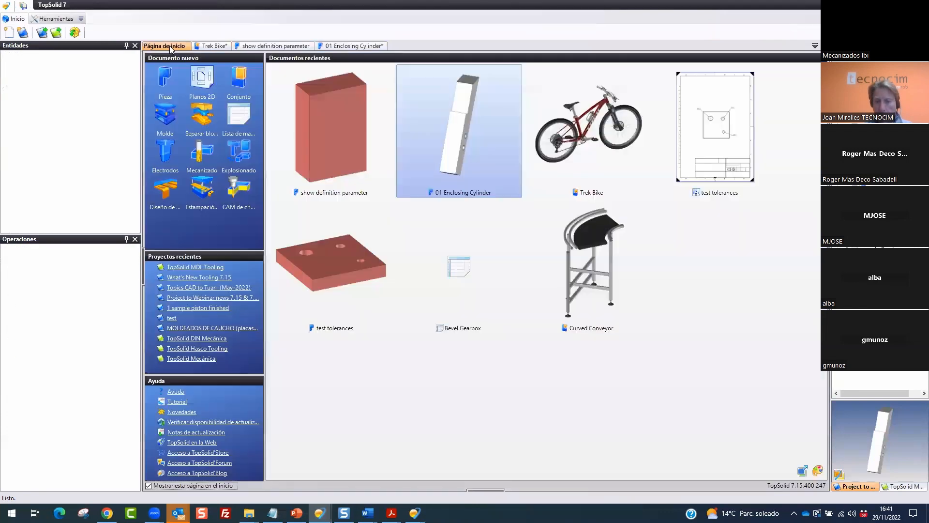
left_click_drag(778, 457, 687, 448)
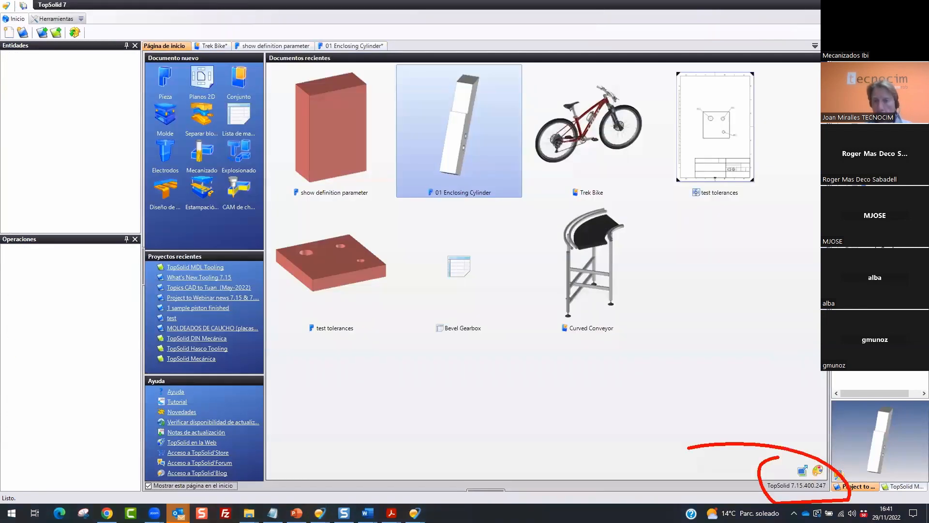
double_click(442, 266)
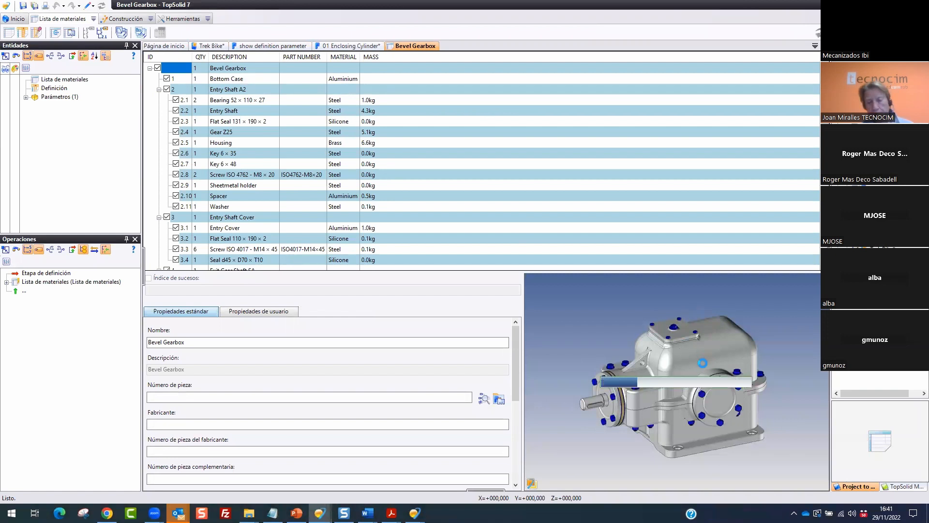
middle_click_drag(697, 366, 556, 294)
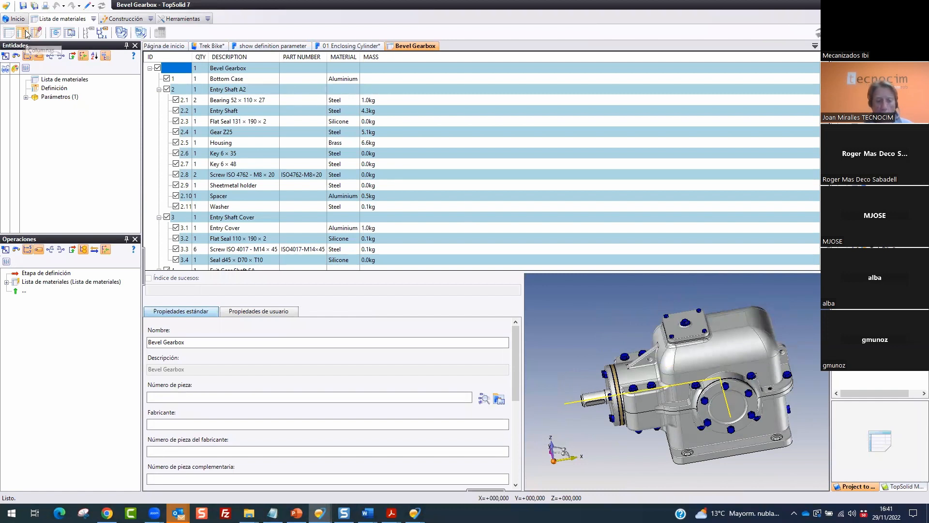
Open the Bevel Gearbox list's column settings and move the dialog clear of the table's upper rows
mouse_move(393, 51)
left_mouse_down()
mouse_move(441, 230)
mouse_move(441, 264)
left_mouse_up()
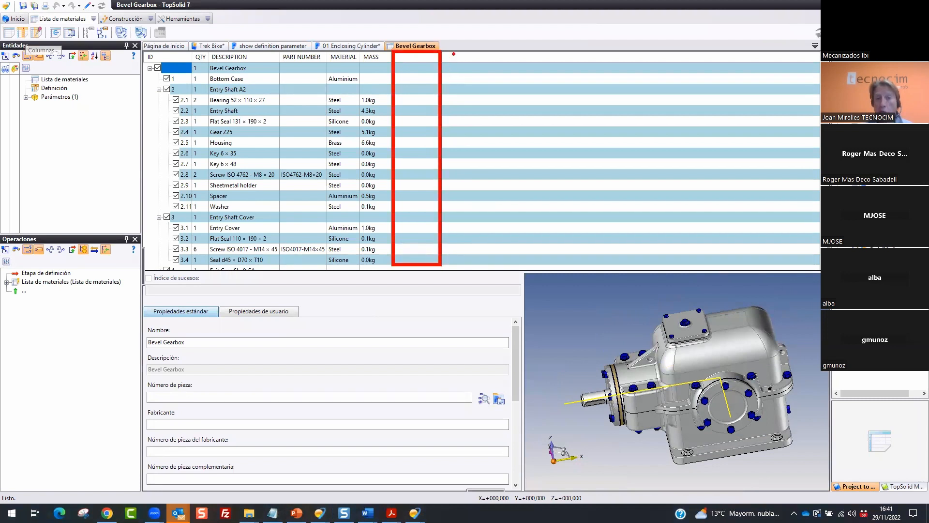
left_click_drag(453, 54, 520, 256)
left_click_drag(554, 52, 639, 269)
left_click_drag(19, 22, 18, 14)
key("Escape")
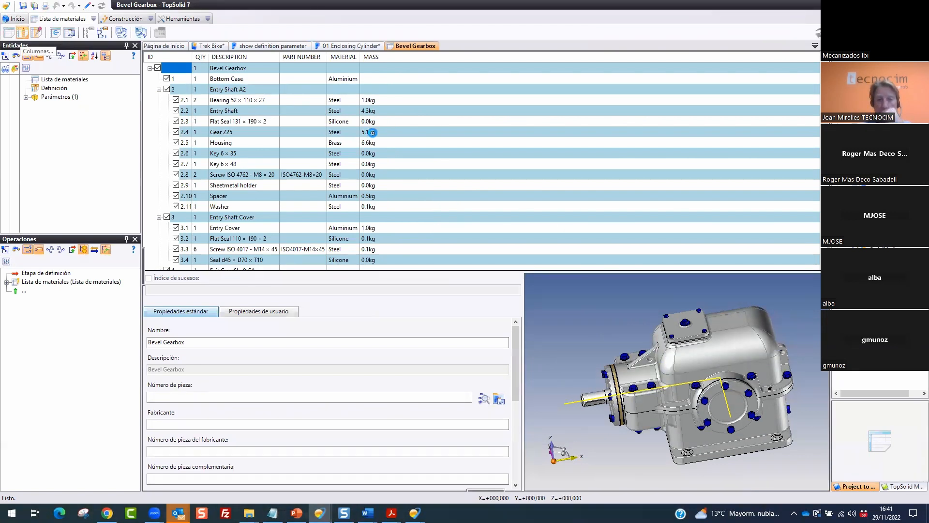
left_click(38, 55)
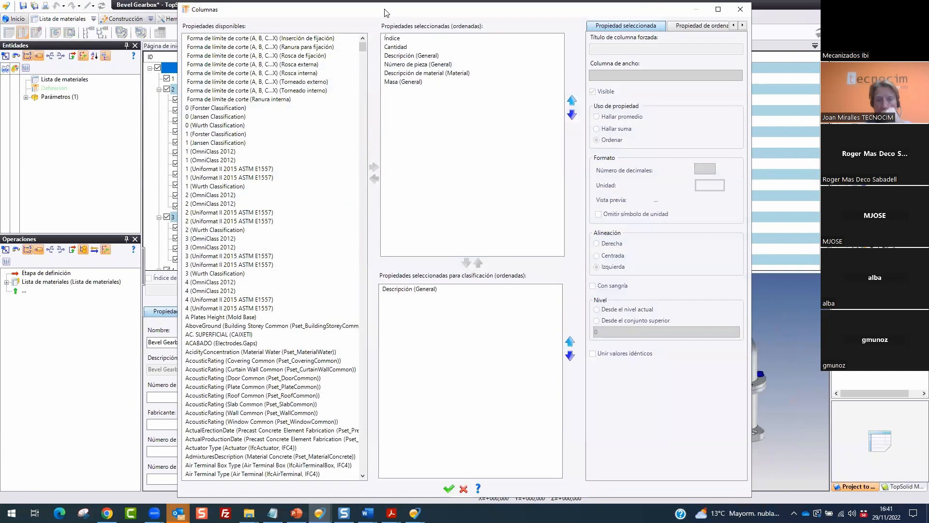
left_click_drag(386, 13, 481, 236)
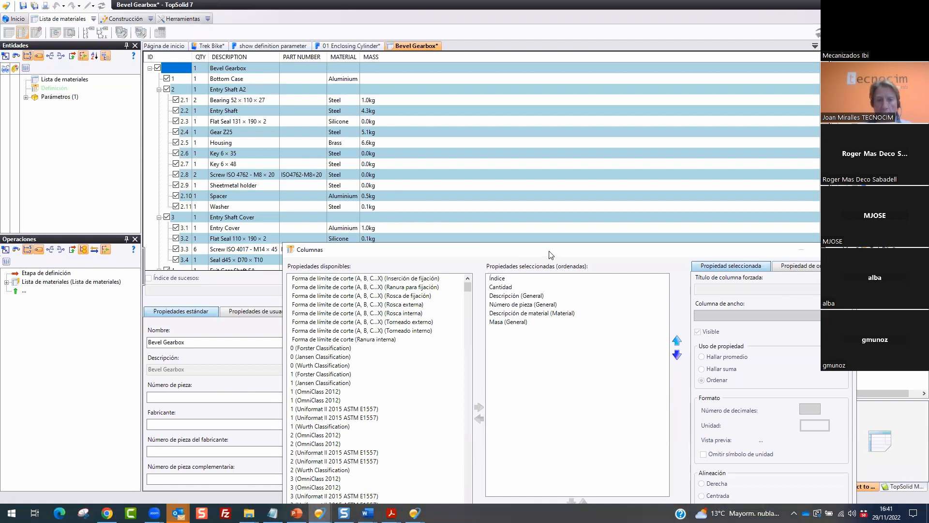
Move the column settings dialog higher to reveal more of its contents and examine the available properties list
left_click_drag(550, 254, 550, 252)
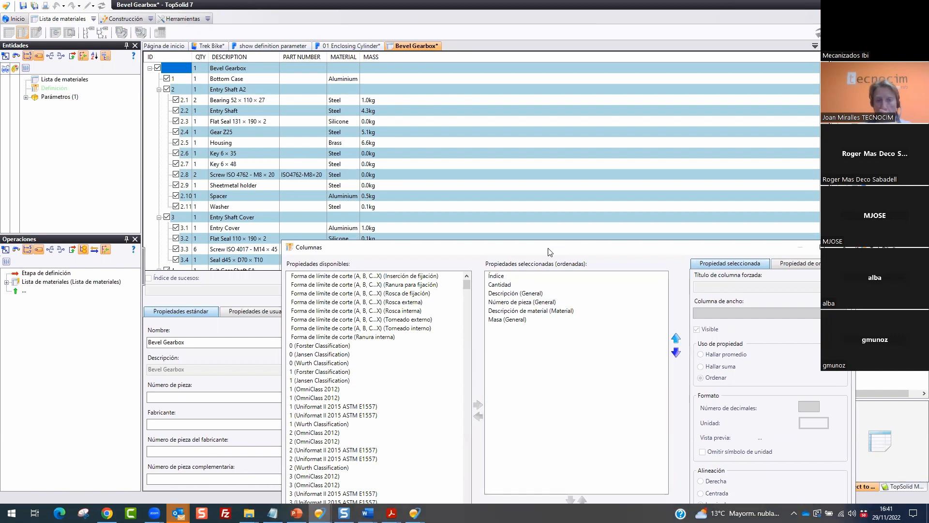
left_click_drag(548, 247, 599, 62)
key("ctrl+2")
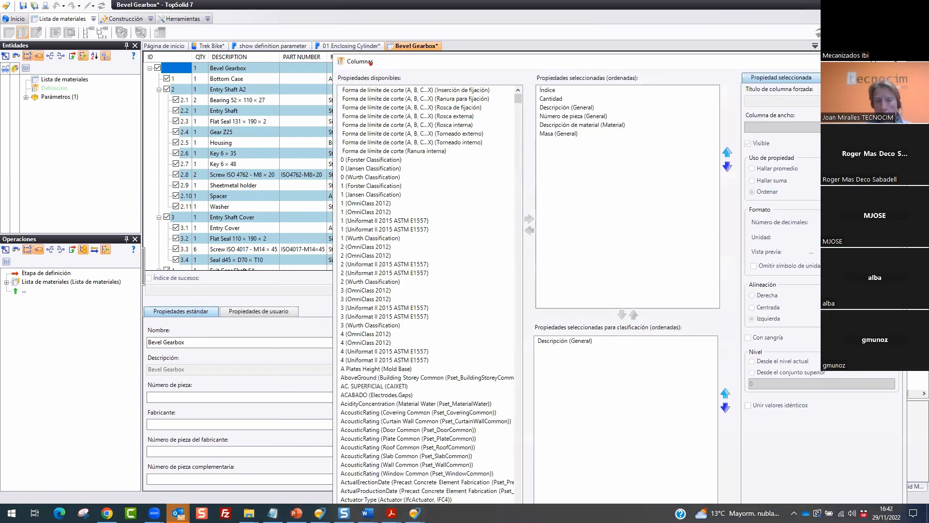
mouse_move(370, 63)
left_mouse_down()
mouse_move(319, 78)
mouse_move(374, 54)
left_mouse_up()
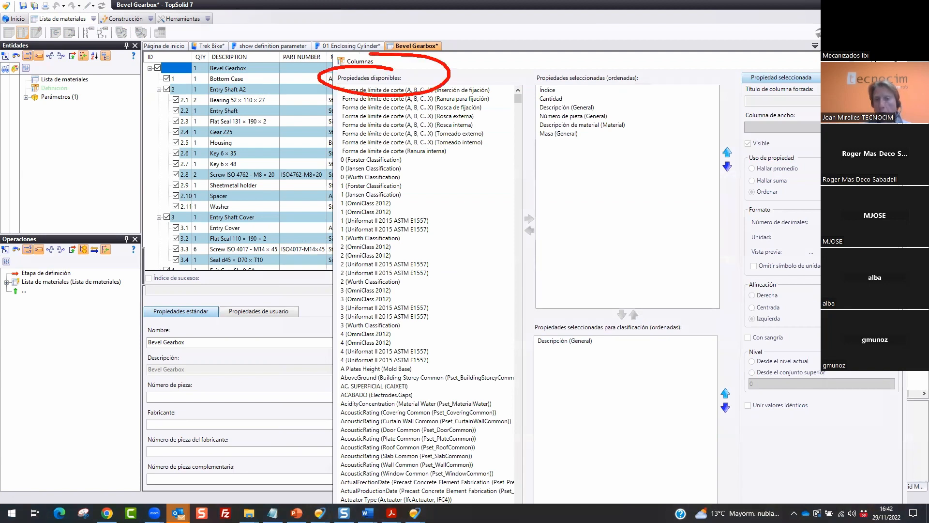
mouse_move(469, 92)
left_mouse_down()
mouse_move(464, 118)
mouse_move(396, 194)
mouse_move(406, 461)
left_mouse_up()
key("Escape")
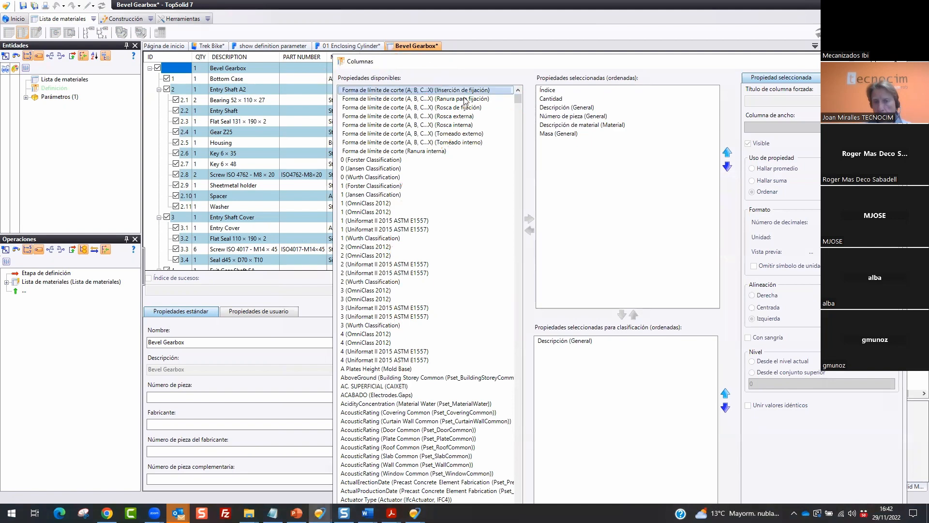
Jump alphabetically through the available properties to the entries starting with E and P
left_click_drag(519, 100, 447, 52)
left_click(344, 86)
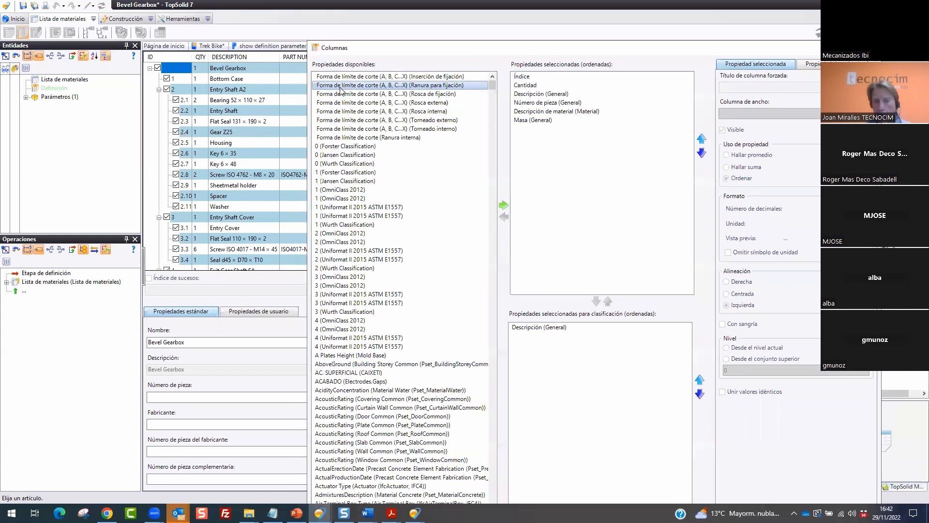
key("r")
key("e")
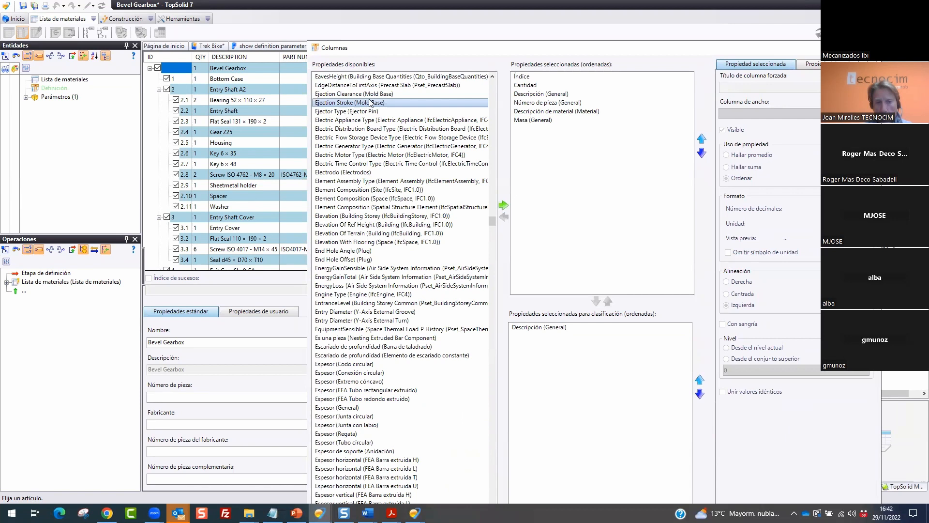
key("r")
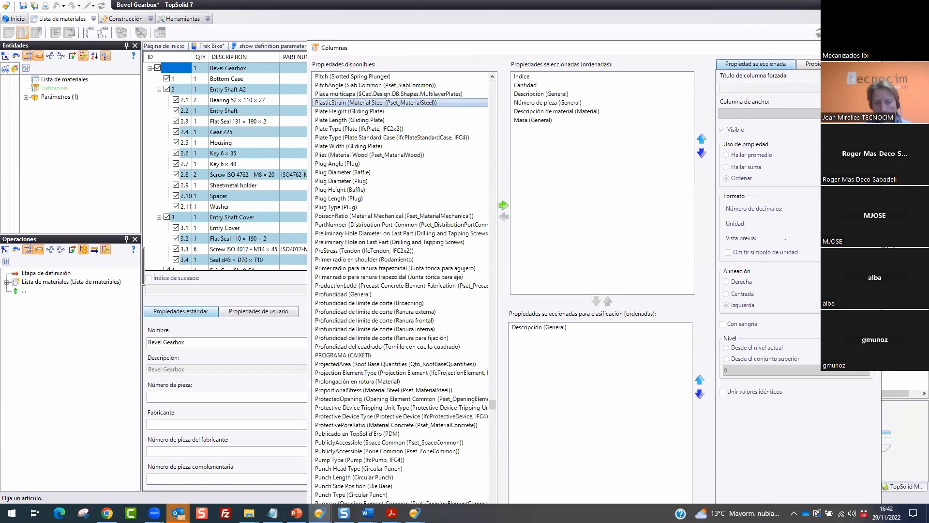
Review the unfiltered list of available properties and close the column settings without making changes
key("ctrl+2")
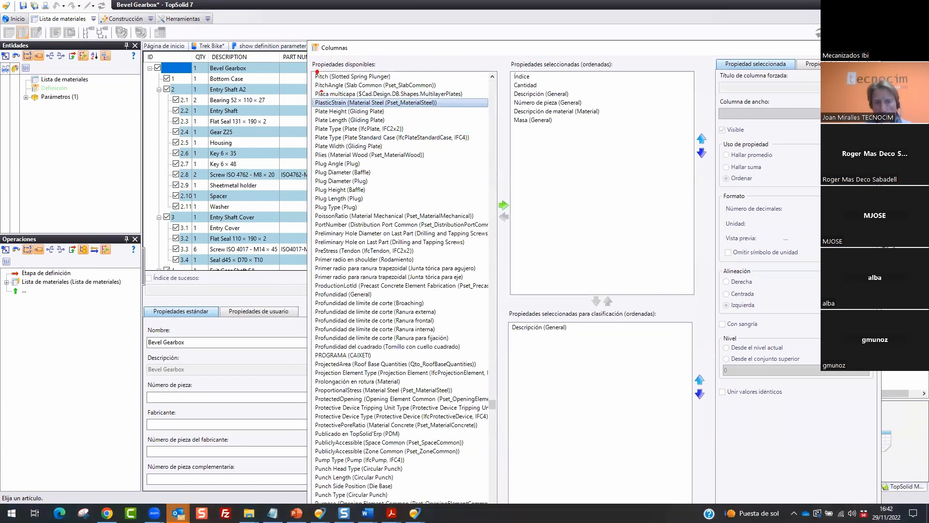
key("Escape")
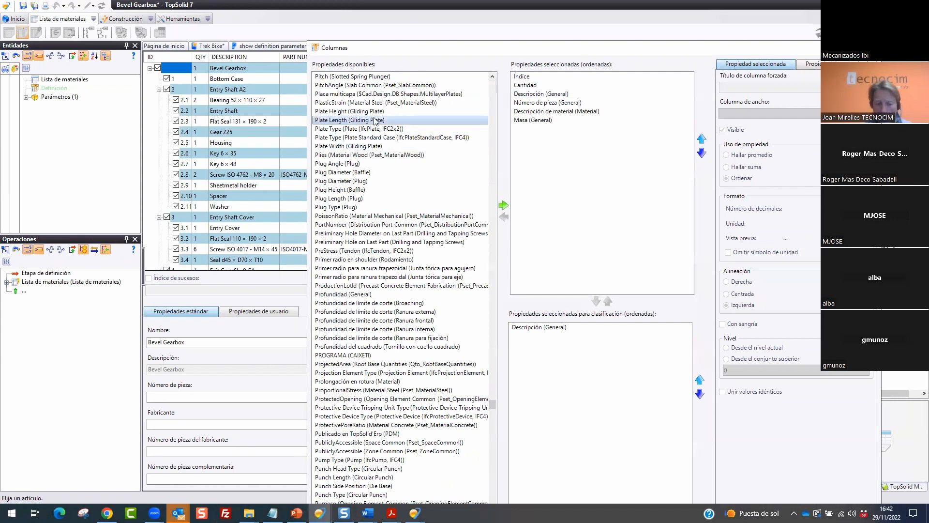
key("ctrl+2")
mouse_move(320, 58)
left_mouse_down()
mouse_move(312, 87)
mouse_move(465, 501)
mouse_move(512, 70)
left_mouse_up()
key("Escape")
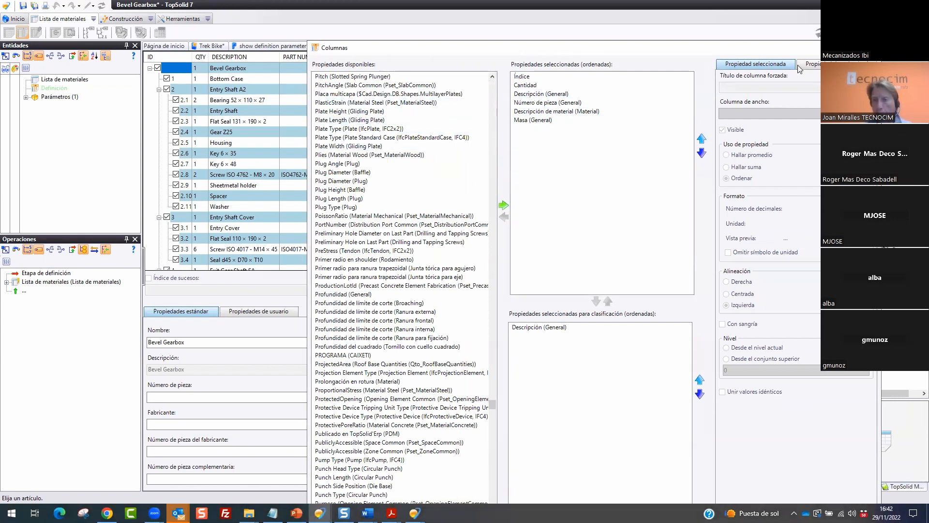
key("Escape")
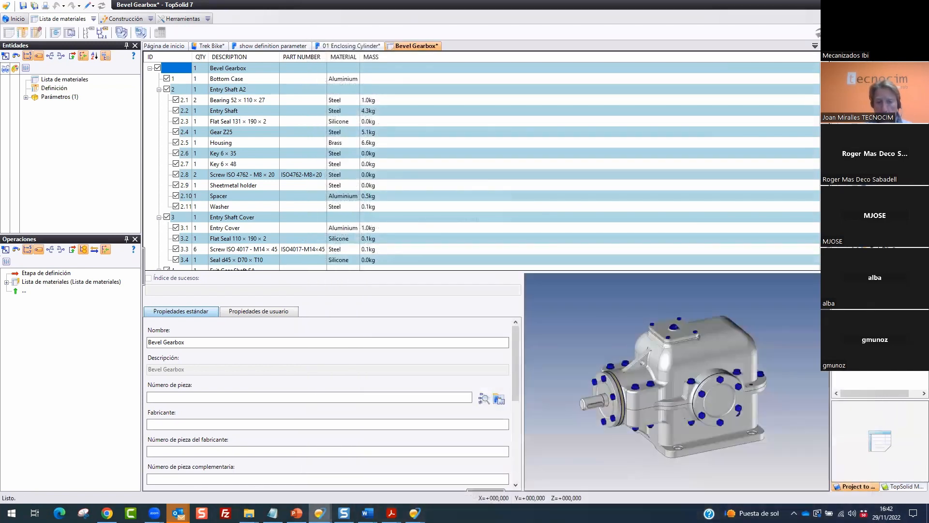
Switch to the TopSolid 7.16 session and open the column settings of Extruded Bar Cuttings Sheet - Cabinet for Glasses
mouse_move(320, 513)
left_click(450, 474)
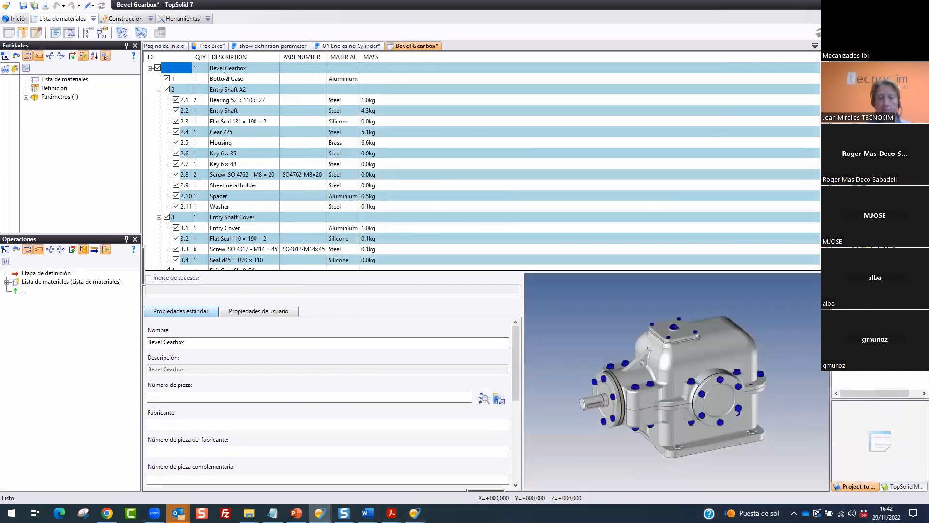
mouse_move(320, 512)
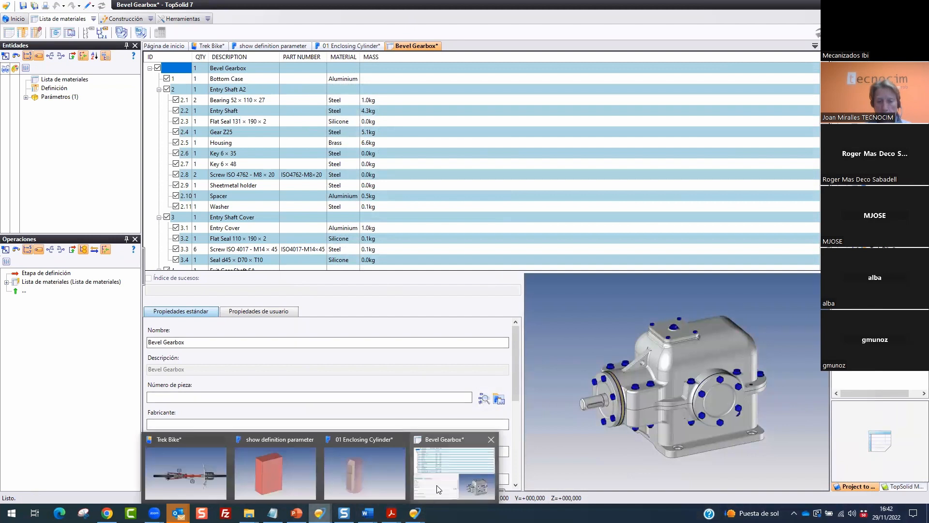
mouse_move(415, 513)
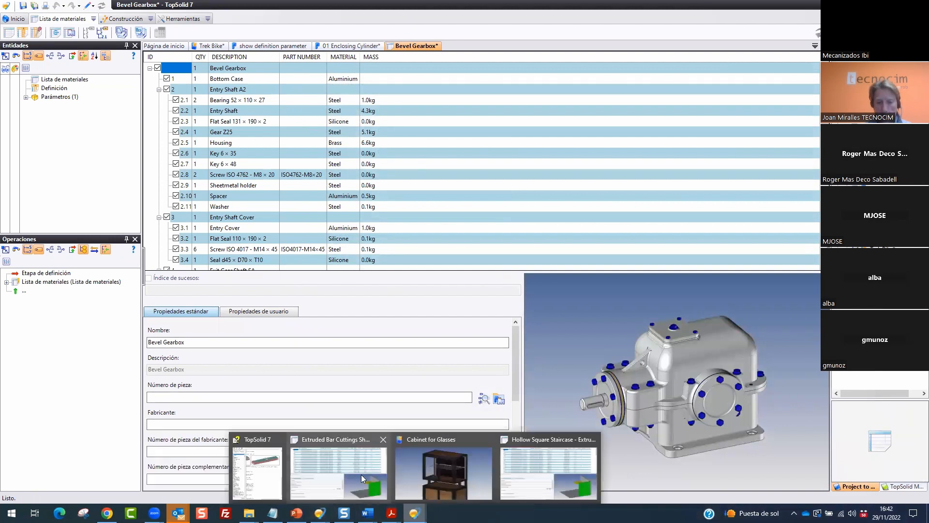
left_click(362, 474)
left_click(303, 46)
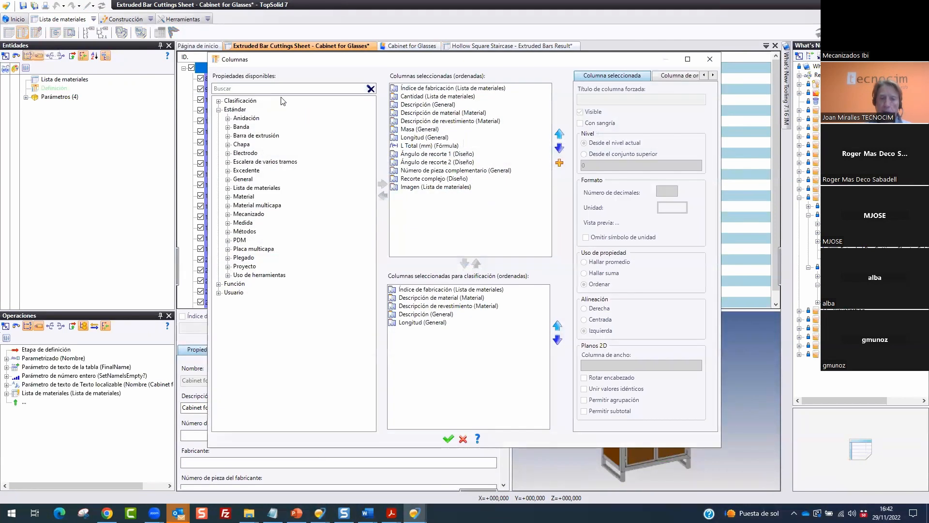
Examine how the available properties are grouped, collapsing and expanding the Clasificación and Estándar categories
mouse_move(194, 54)
left_mouse_down()
mouse_move(249, 97)
mouse_move(378, 331)
mouse_move(377, 370)
left_mouse_up()
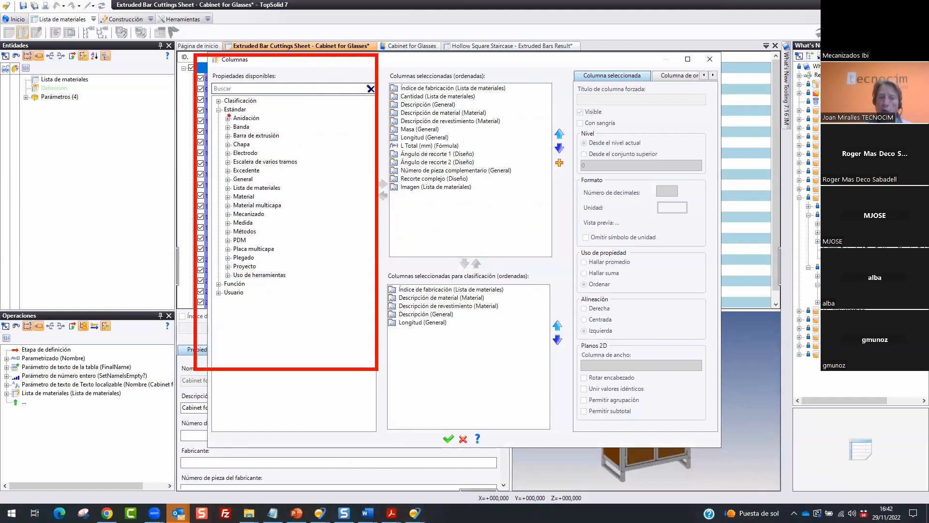
mouse_move(208, 96)
left_mouse_down()
mouse_move(232, 118)
mouse_move(313, 346)
left_mouse_up()
key("Escape")
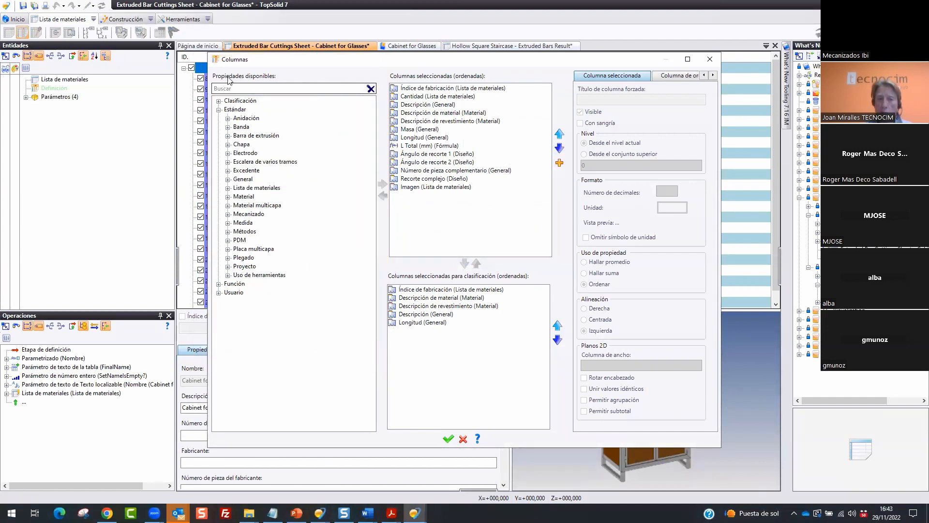
left_click(219, 110)
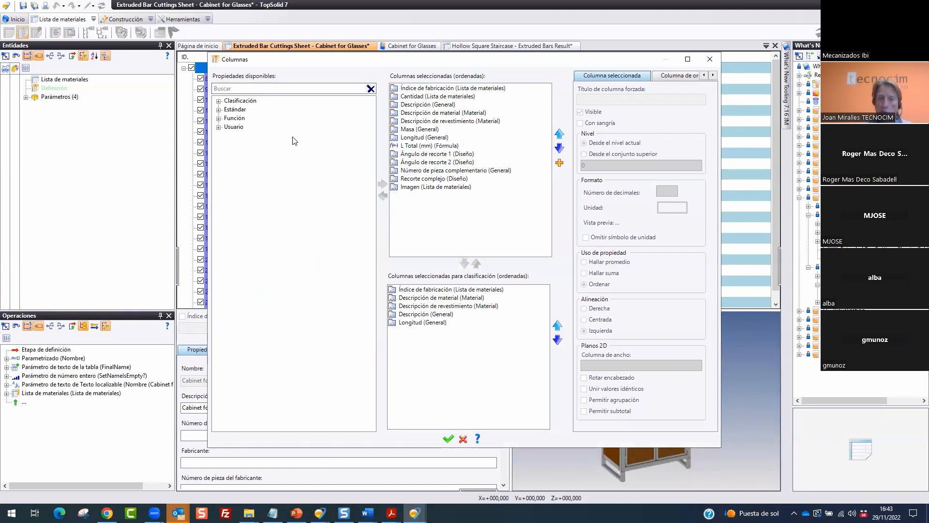
left_click(220, 102)
left_click(220, 101)
left_click(219, 101)
left_click(218, 111)
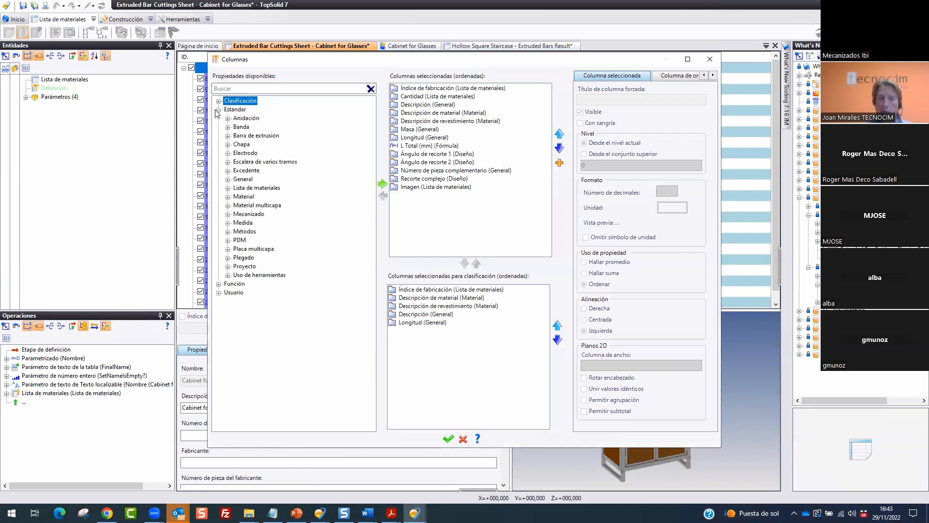
Expand the General category under Estándar and inspect properties such as Medidas and Recuento de piezas
left_click(228, 179)
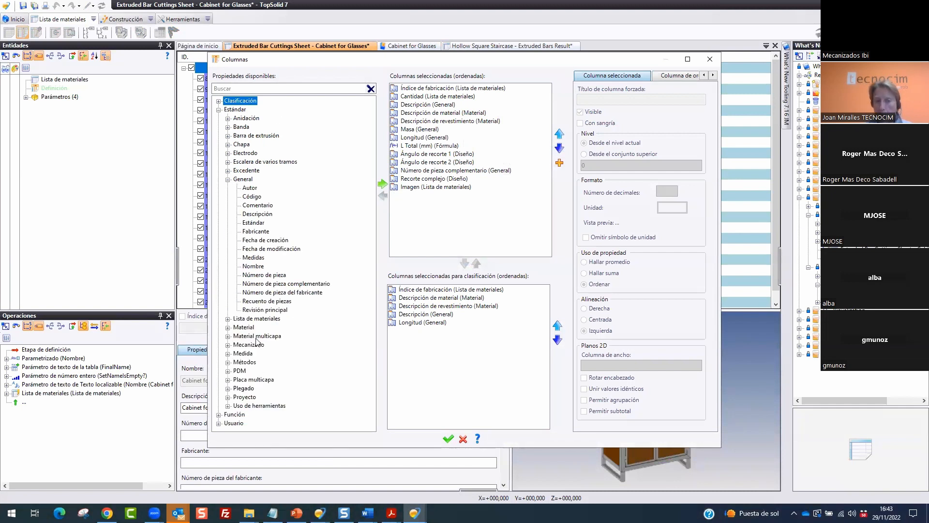
left_click(255, 259)
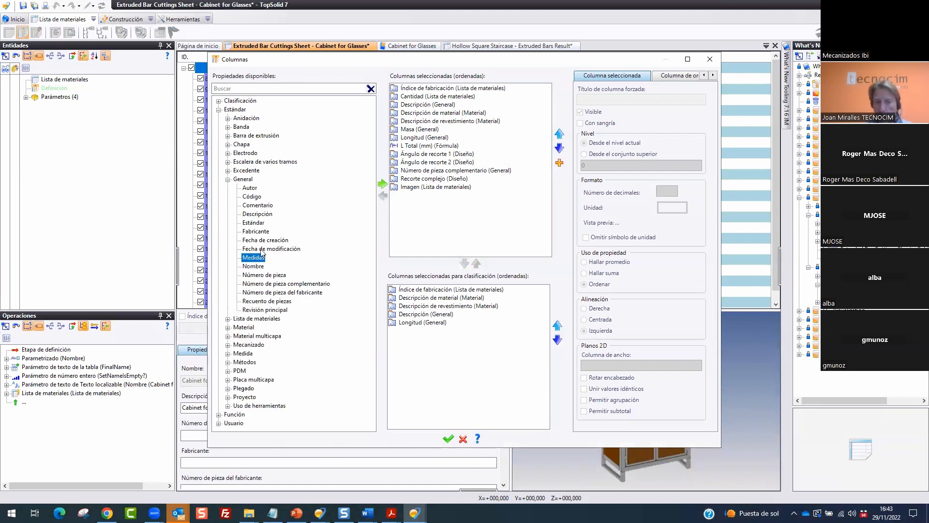
left_click(276, 301)
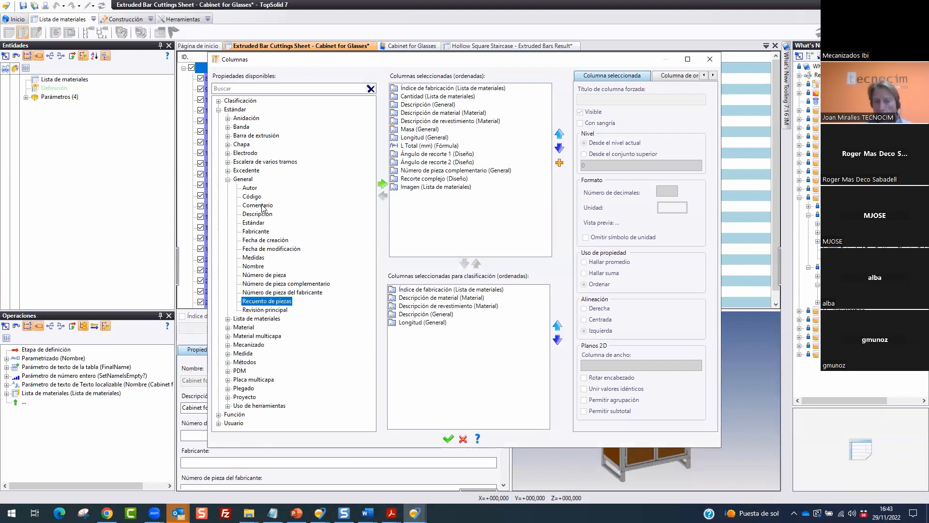
Add the General property Comentario to the selected columns, then discard the column settings
left_click(263, 205)
left_click(382, 184)
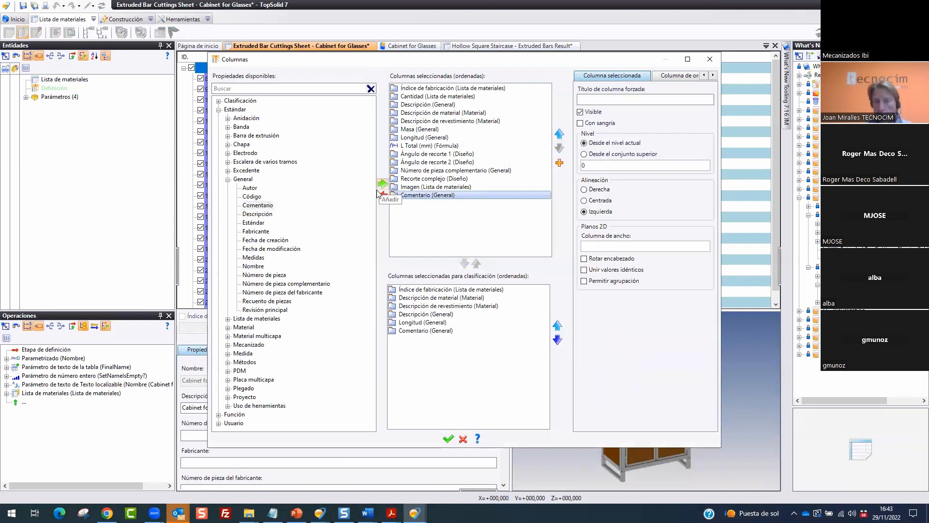
key("ctrl+2")
mouse_move(470, 187)
left_mouse_down()
mouse_move(407, 179)
mouse_move(493, 205)
mouse_move(489, 213)
left_mouse_up()
mouse_move(518, 65)
left_mouse_down()
mouse_move(355, 77)
mouse_move(557, 288)
mouse_move(420, 26)
left_mouse_up()
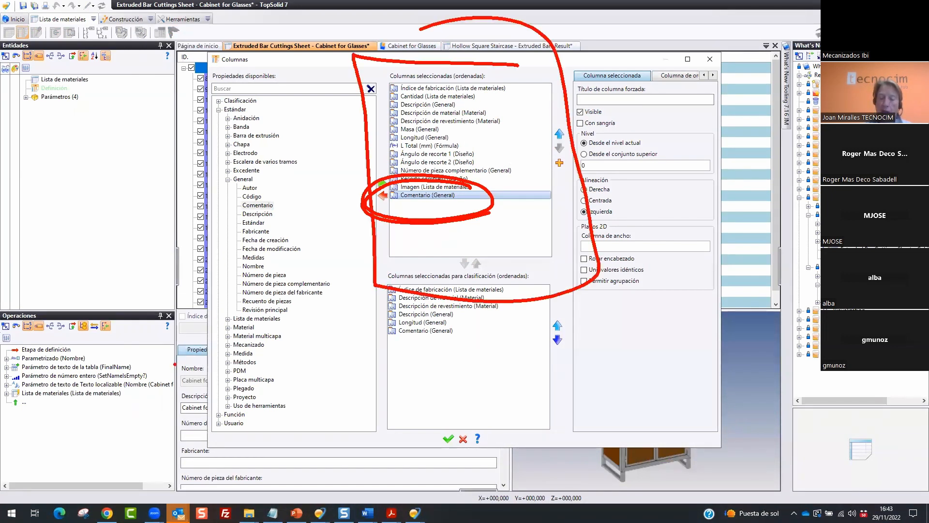
key("Escape")
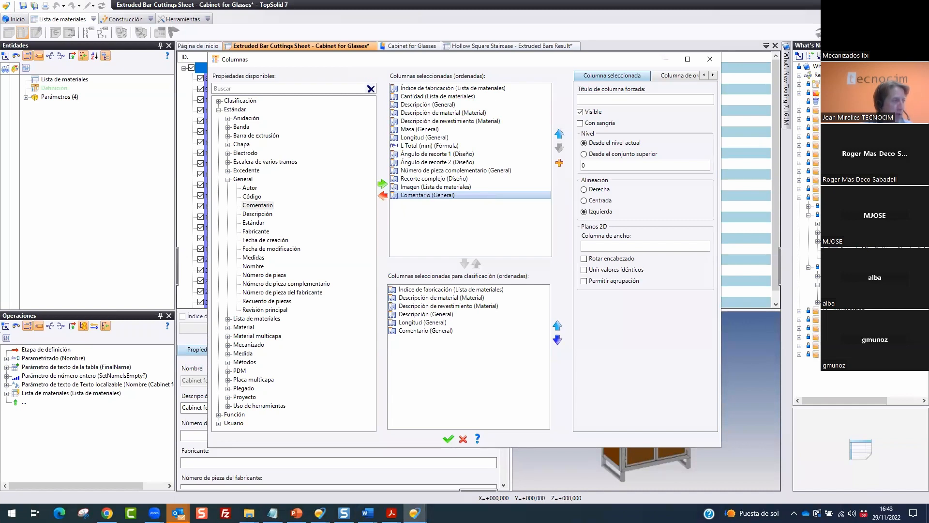
left_click(710, 59)
Close all open documents without saving their changes
right_click(323, 46)
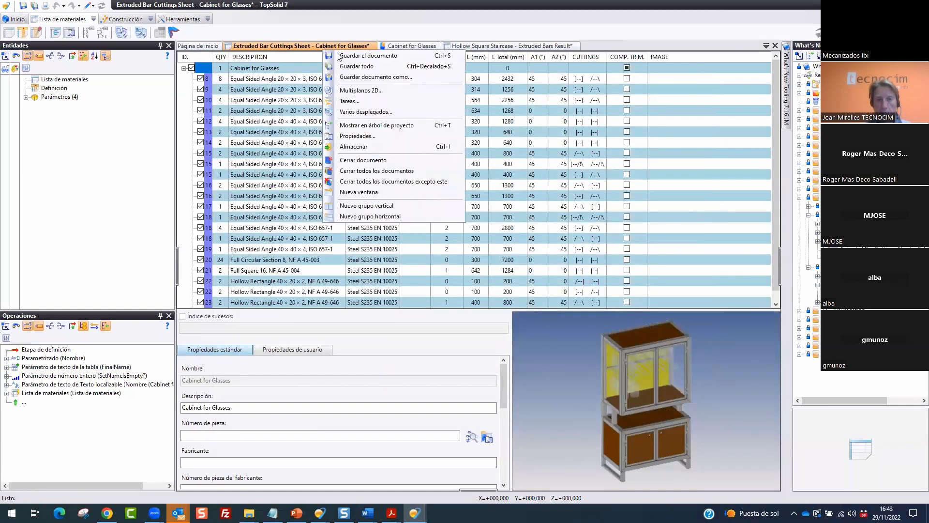
left_click(392, 171)
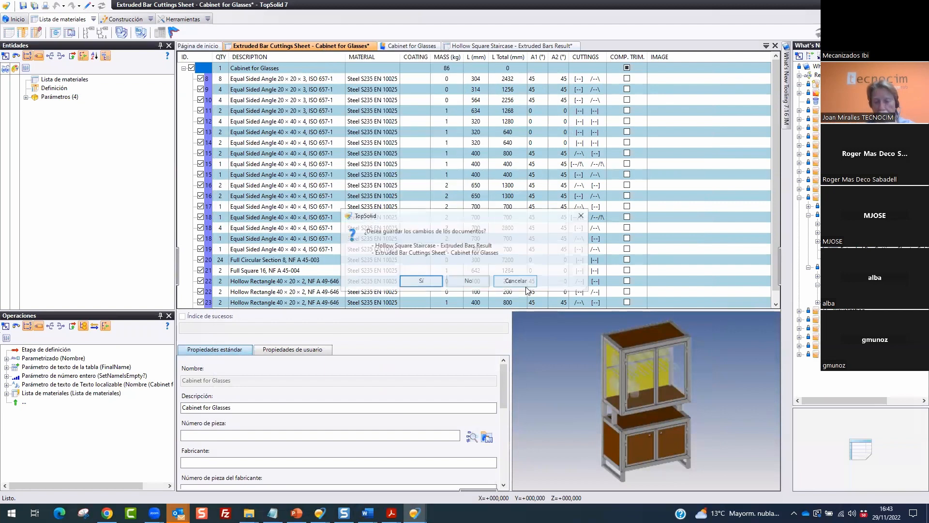
left_click(468, 280)
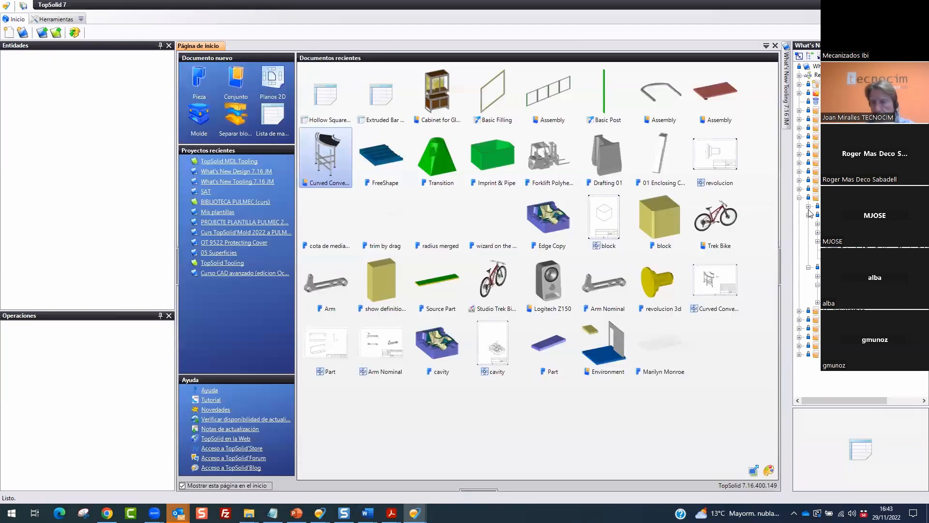
Collapse the finished example folders in the What's New project tree, expand the next example, and open the cavity document
left_click(809, 214)
left_click(800, 197)
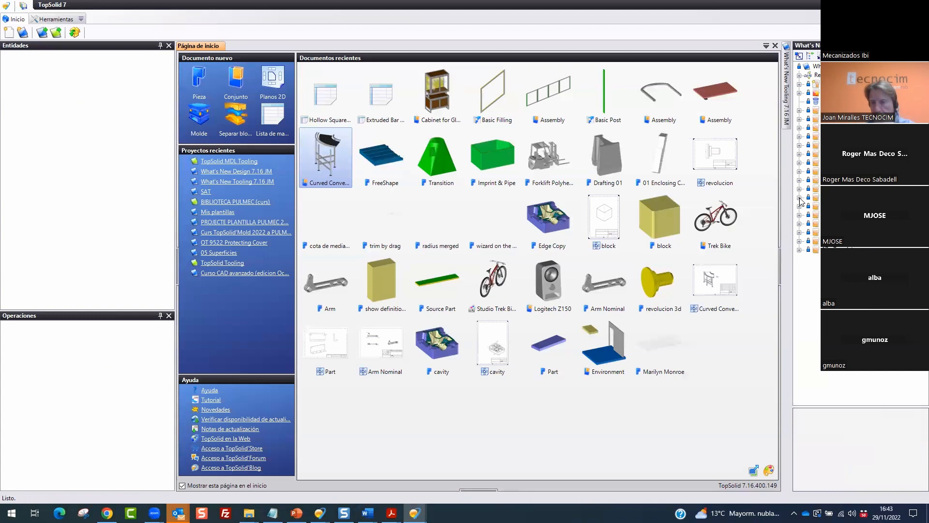
left_click(800, 240)
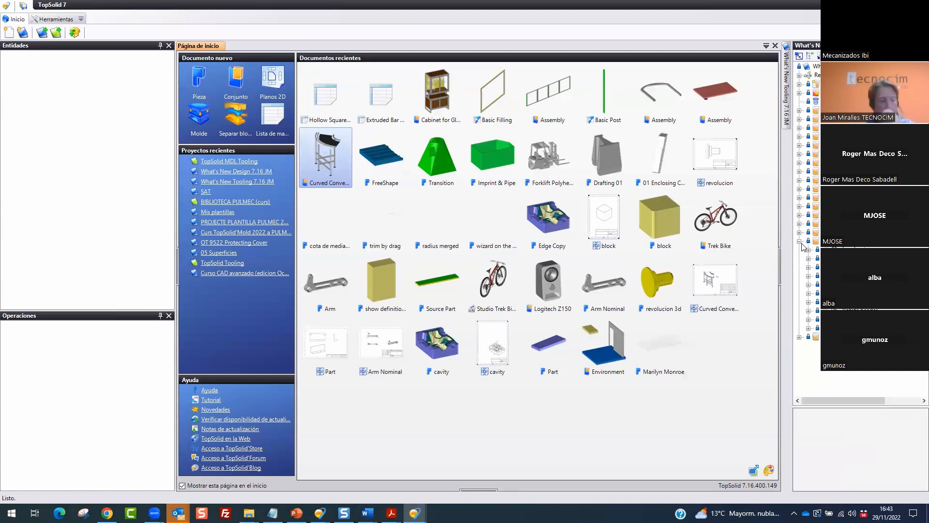
left_click(809, 249)
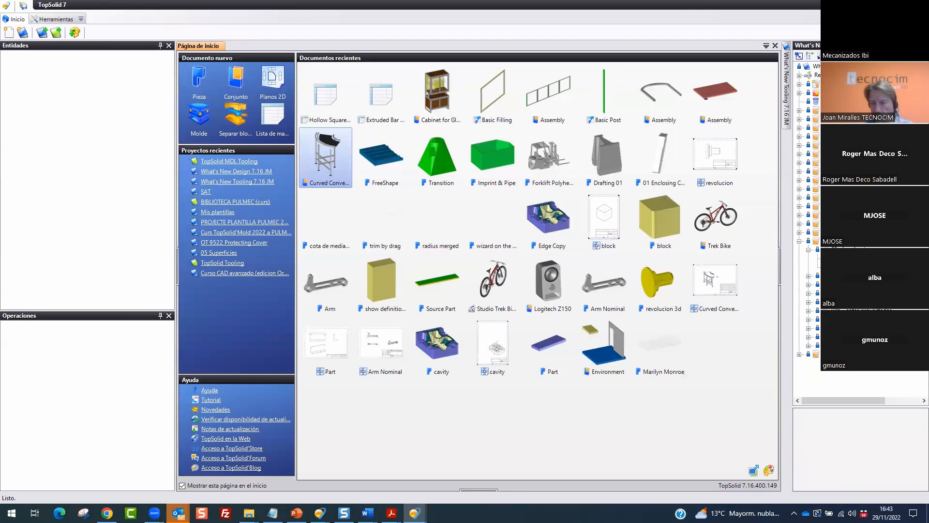
double_click(833, 258)
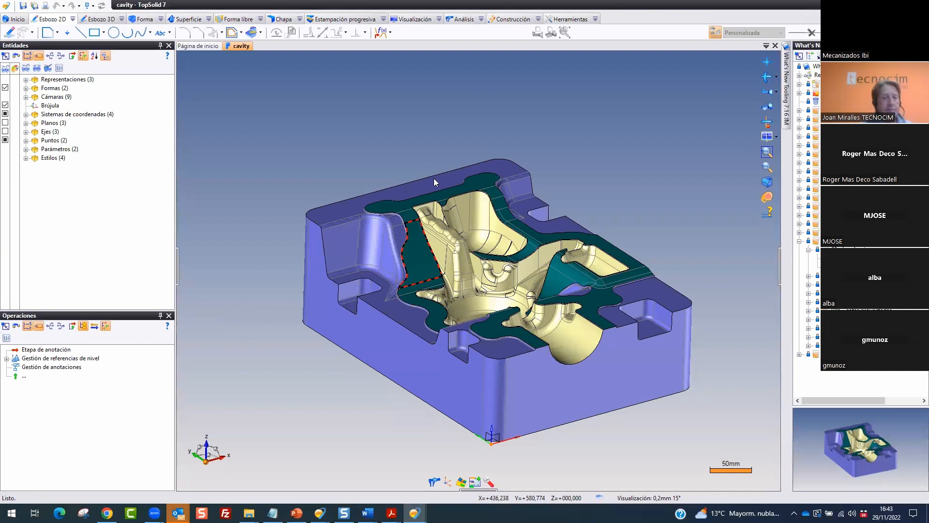
Locate the Gestión de referencias de nivel command among the cavity part's annotation tools
middle_click_drag(582, 110, 572, 55)
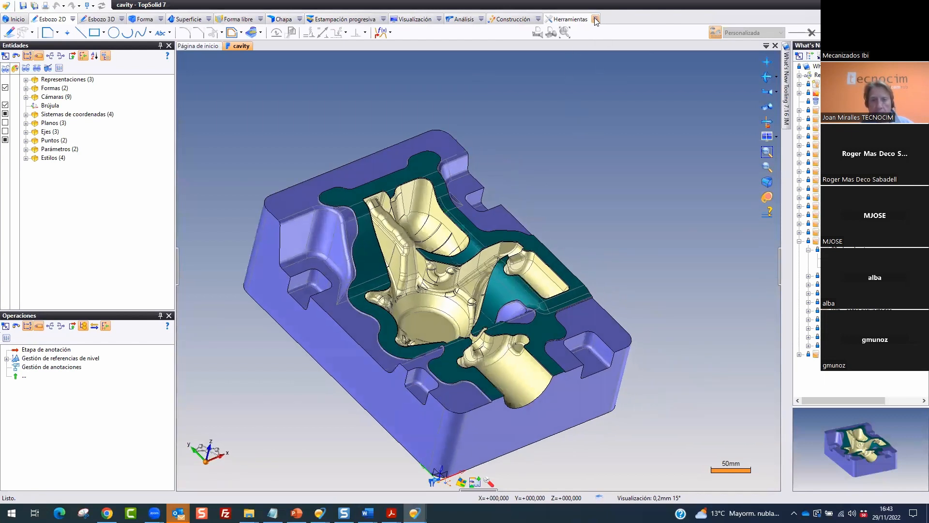
left_click(595, 19)
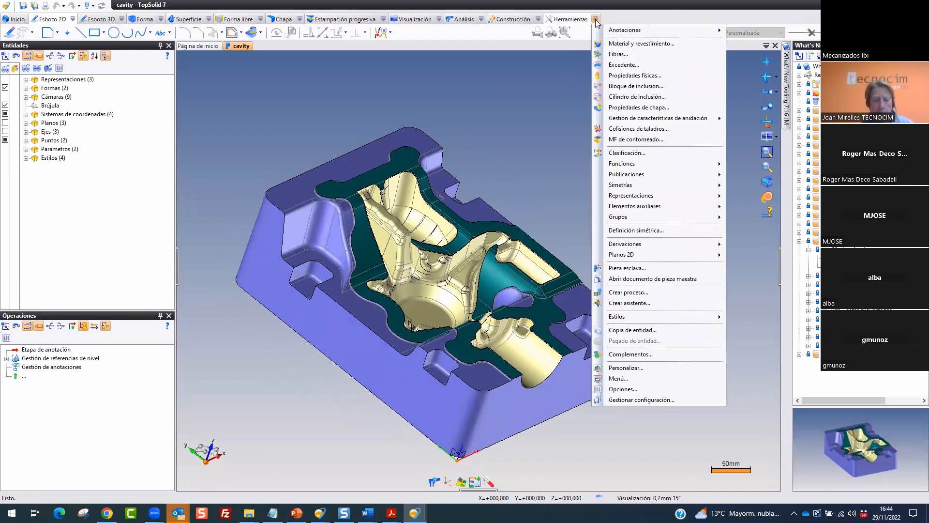
mouse_move(620, 33)
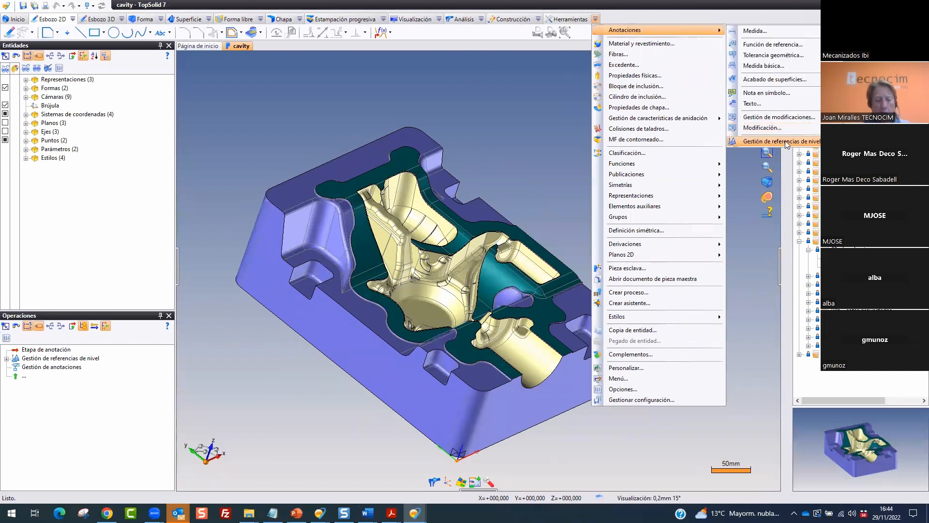
key("ctrl+2")
mouse_move(821, 128)
left_mouse_down()
mouse_move(729, 147)
mouse_move(756, 131)
left_mouse_up()
left_click_drag(627, 17, 663, 20)
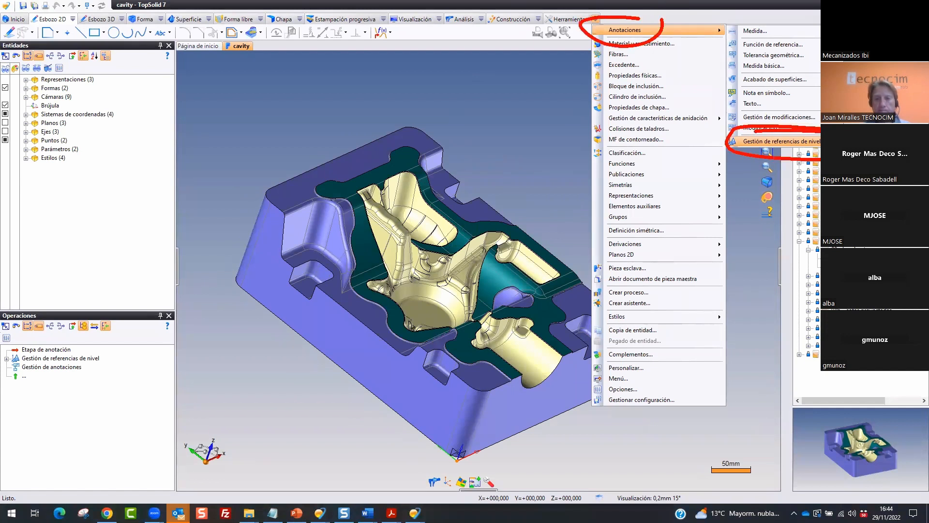
key("Escape")
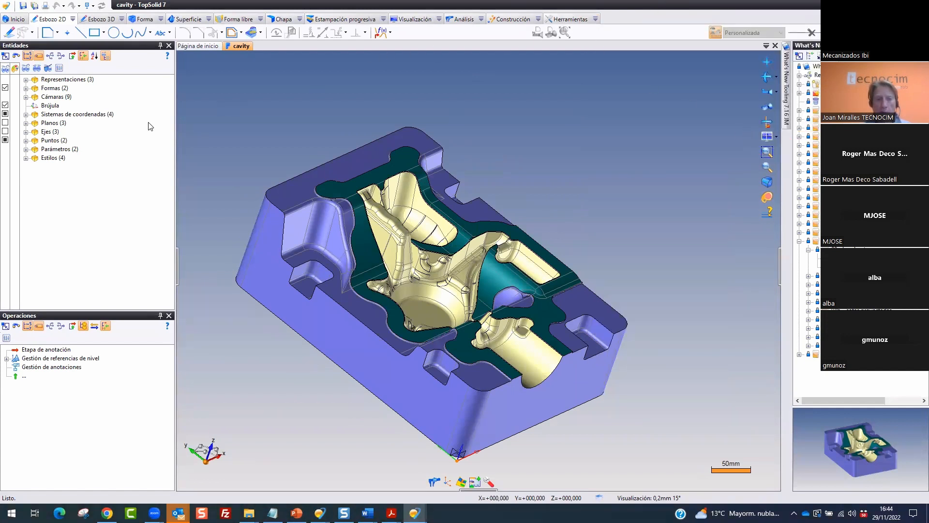
Hide the coordinate systems, review the project and NGF references in Gestión de referencias de nivel, and accept the settings
left_click(5, 115)
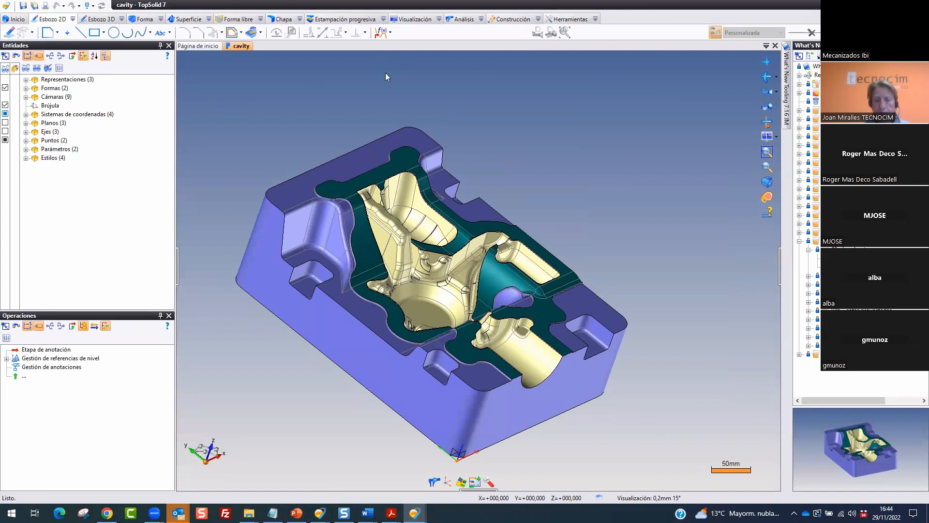
left_click(595, 19)
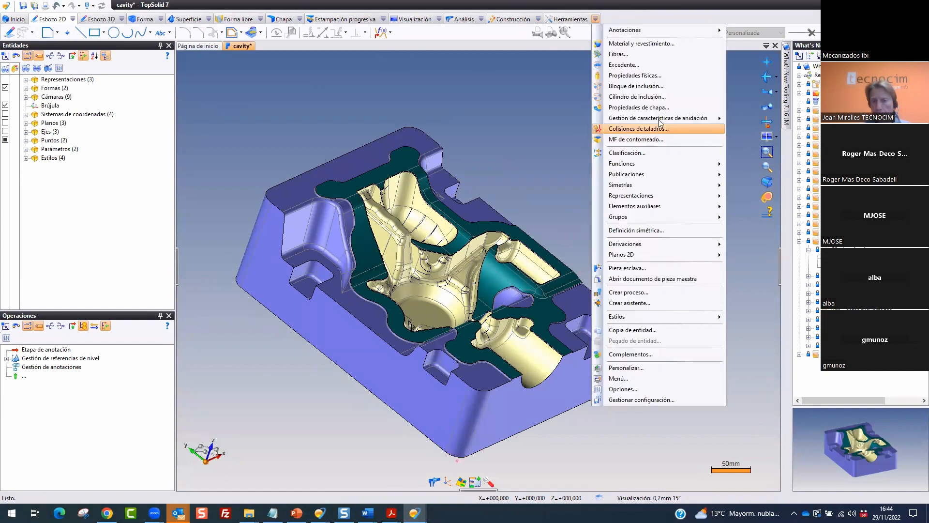
mouse_move(654, 31)
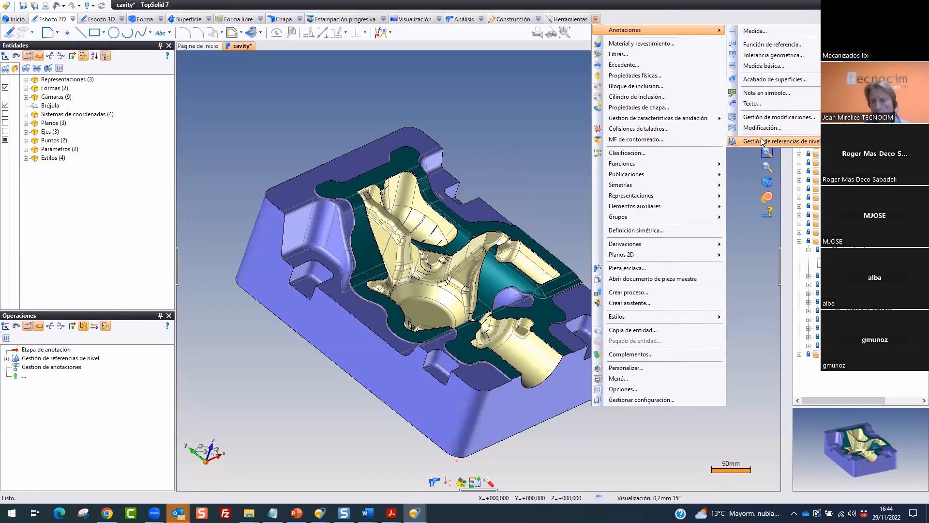
left_click(783, 142)
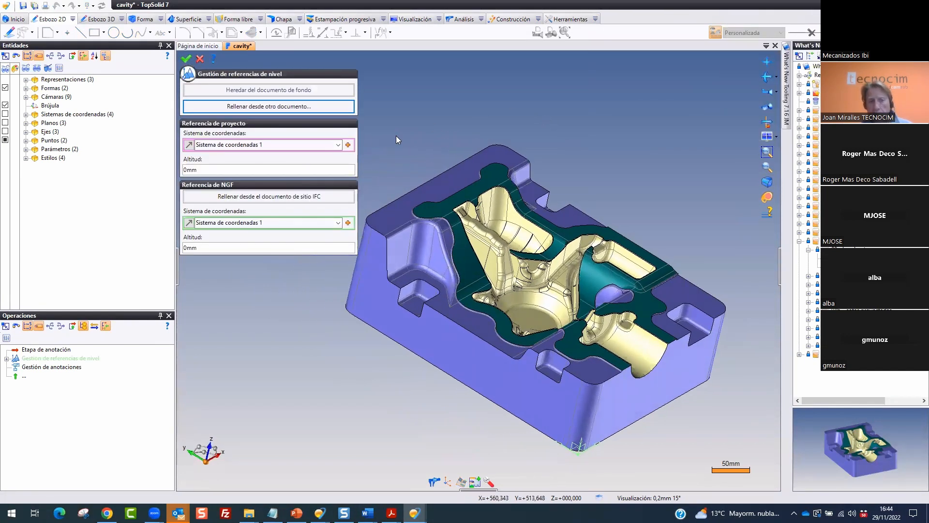
mouse_move(289, 128)
left_mouse_down()
mouse_move(320, 127)
mouse_move(196, 105)
left_mouse_up()
mouse_move(622, 454)
left_mouse_down()
mouse_move(549, 448)
mouse_move(522, 430)
left_mouse_up()
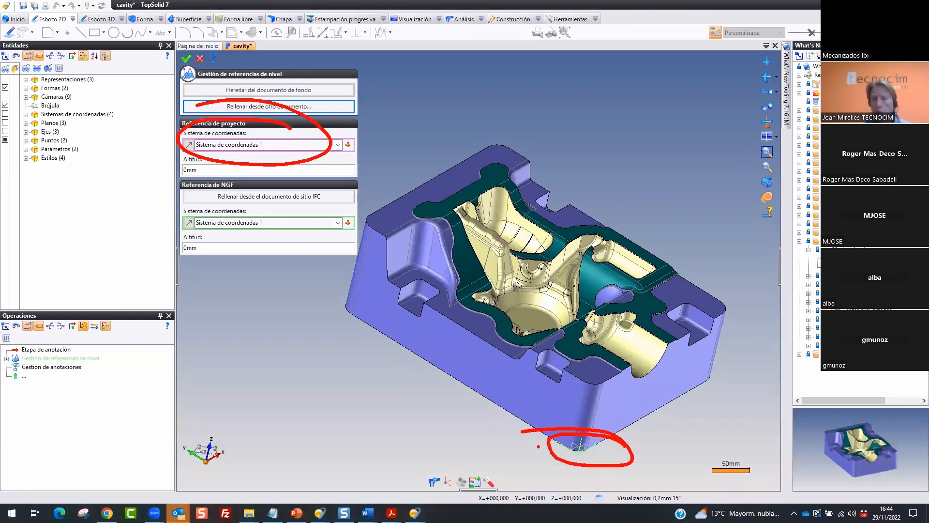
mouse_move(298, 81)
left_mouse_down()
mouse_move(151, 72)
mouse_move(292, 66)
left_mouse_up()
key("Escape")
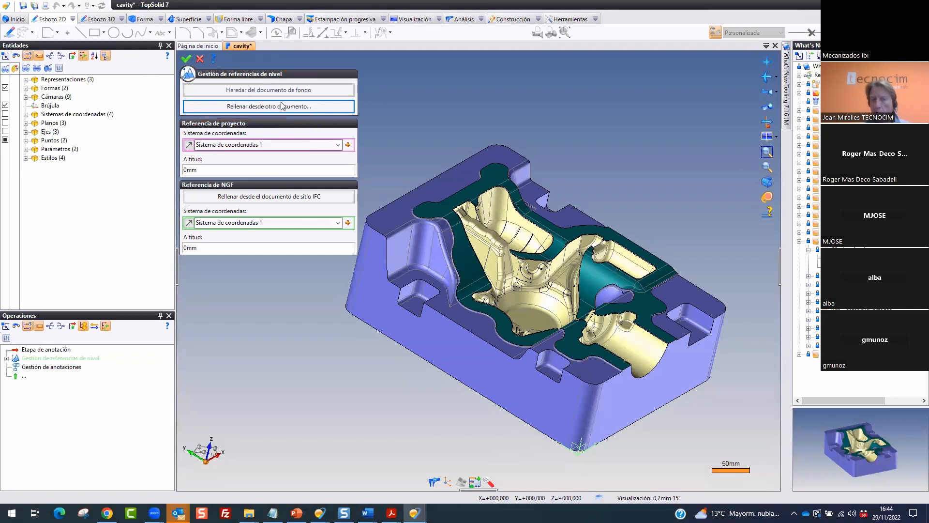
left_click(191, 59)
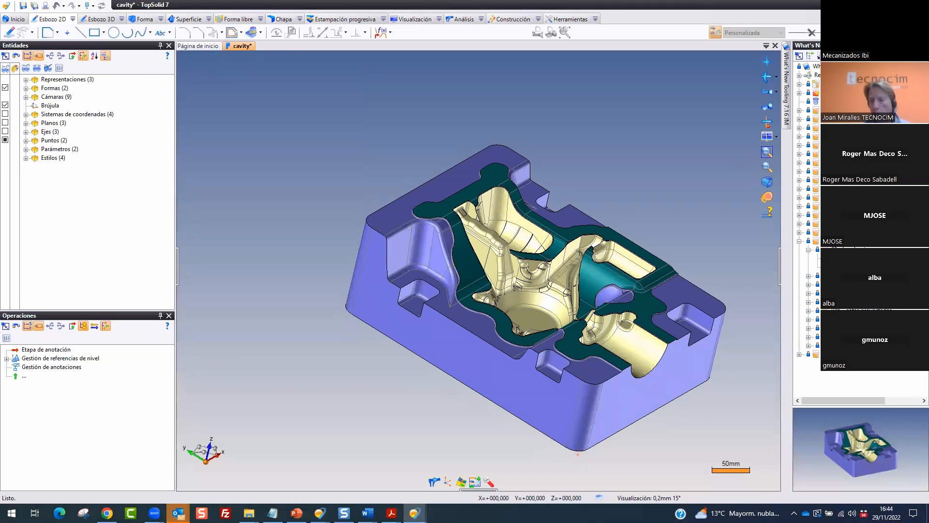
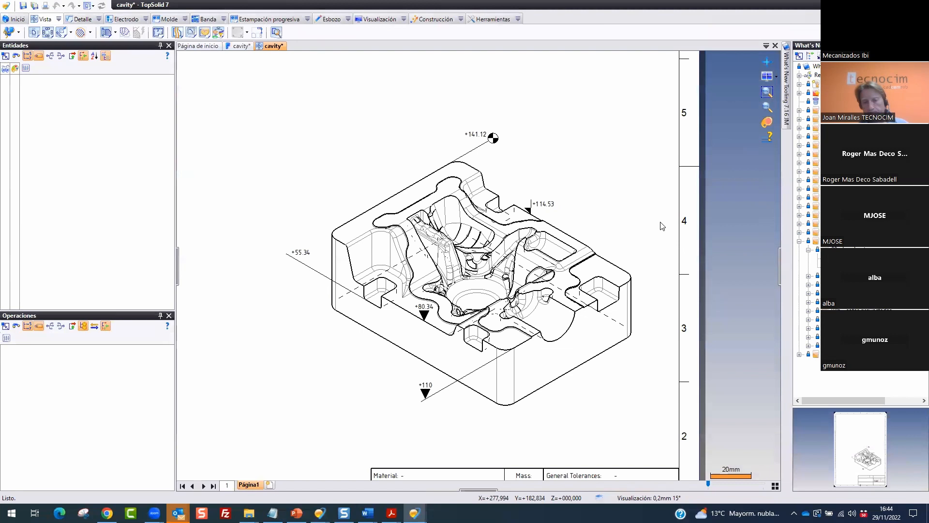
Delete the +141.12, +114.53, +110 and +55.34 level notes from the isometric view on the cavity drawing
key("Delete")
left_click(528, 210)
key("Delete")
left_click(428, 391)
key("Delete")
left_click(299, 258)
key("Delete")
Place a main view of the cavity group with the Pieza style above the isometric view and shift it sideways
scroll(443, 353, "down", 3)
scroll(461, 382, "up", 1)
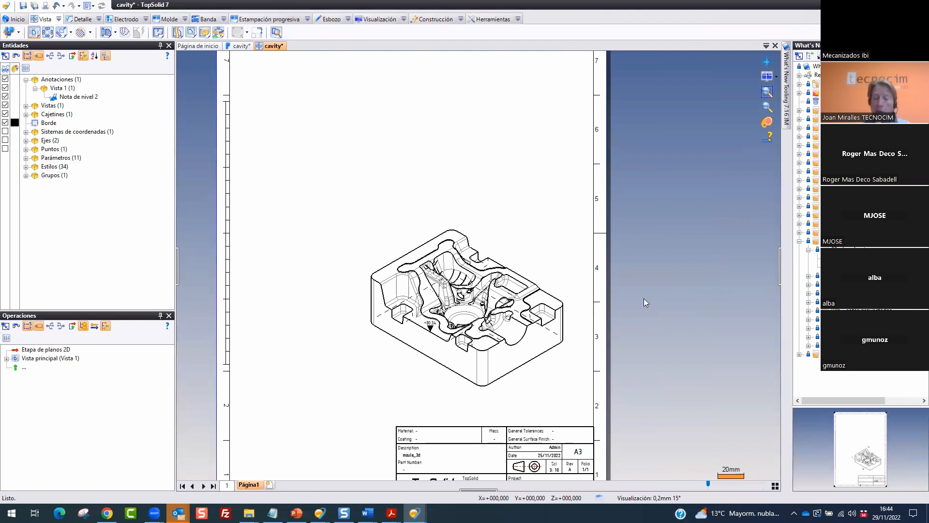
scroll(658, 356, "down", 1)
left_click(499, 148)
middle_click_drag(517, 158, 549, 206)
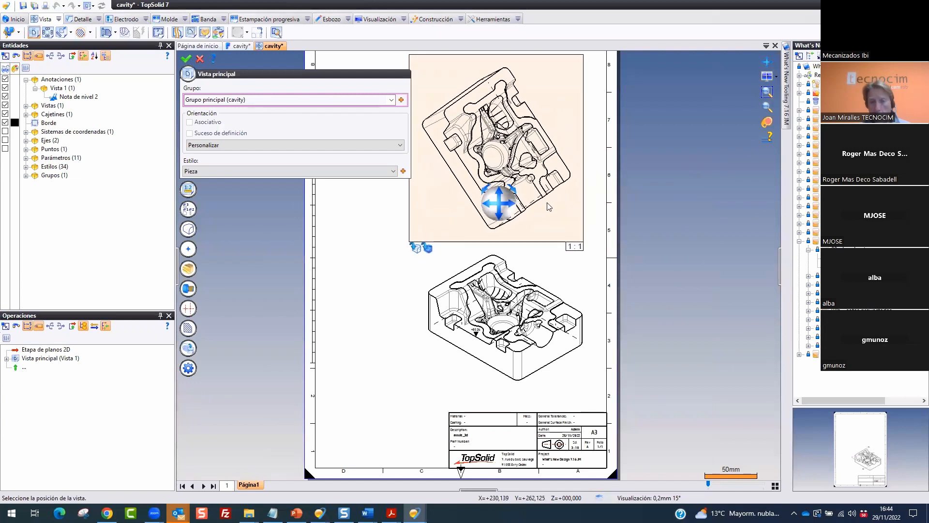
left_click(200, 58)
left_click_drag(521, 170, 482, 177)
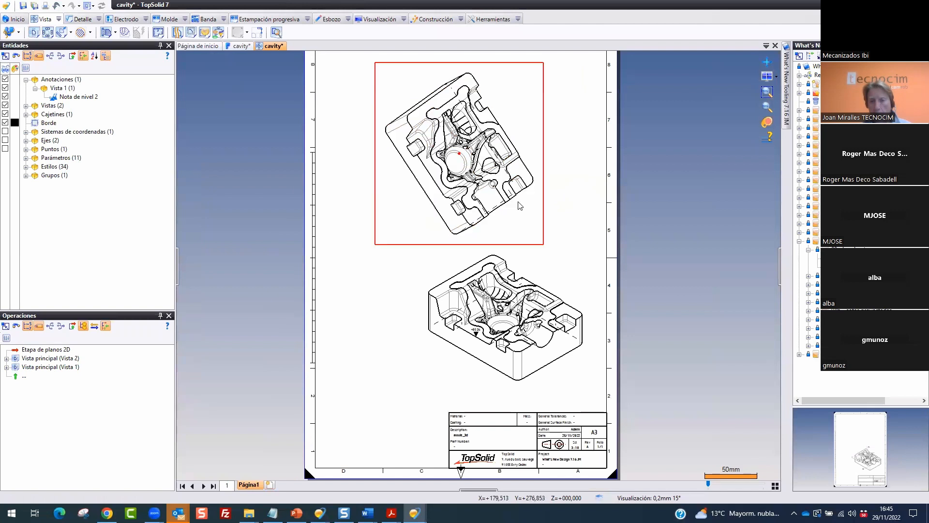
Locate the Nota de nivel command among the drawing's detailing annotations
left_click(100, 20)
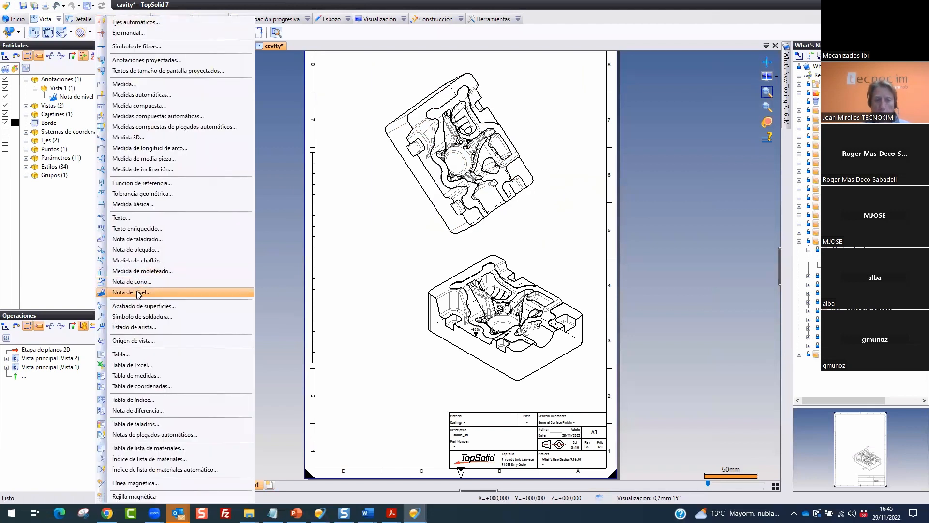
key("ctrl+2")
mouse_move(148, 285)
left_mouse_down()
mouse_move(95, 286)
mouse_move(159, 301)
left_mouse_up()
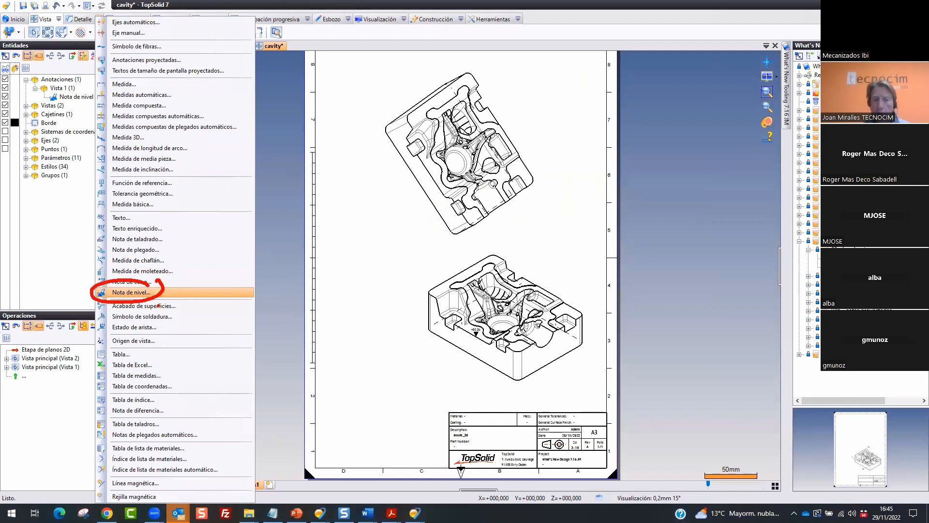
key("Escape")
Place a Normal-style level note on the flat face near the upper-left corner of the new main view
left_click(100, 20)
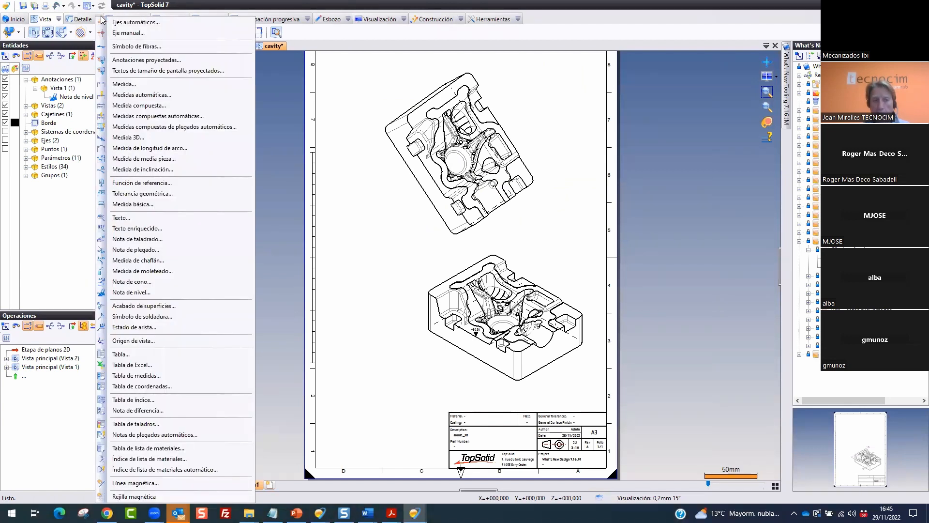
left_click(144, 292)
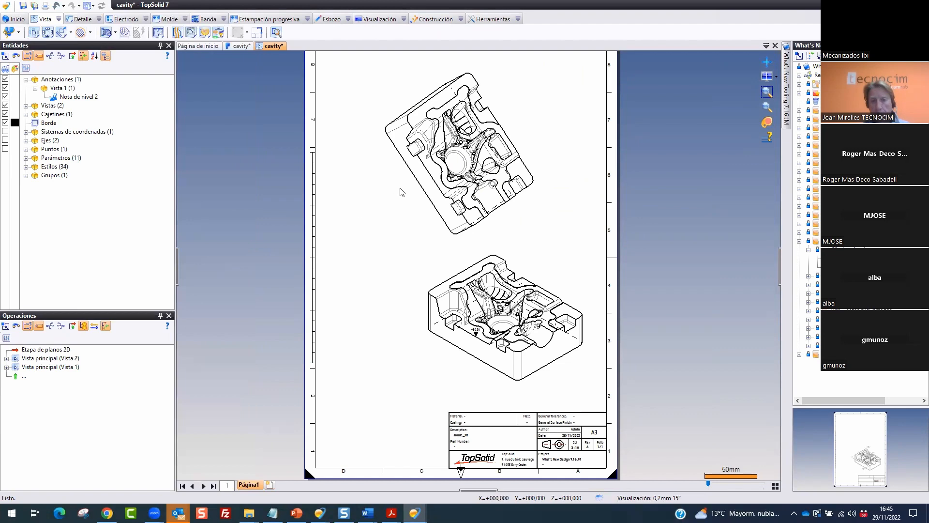
scroll(400, 188, "up", 3)
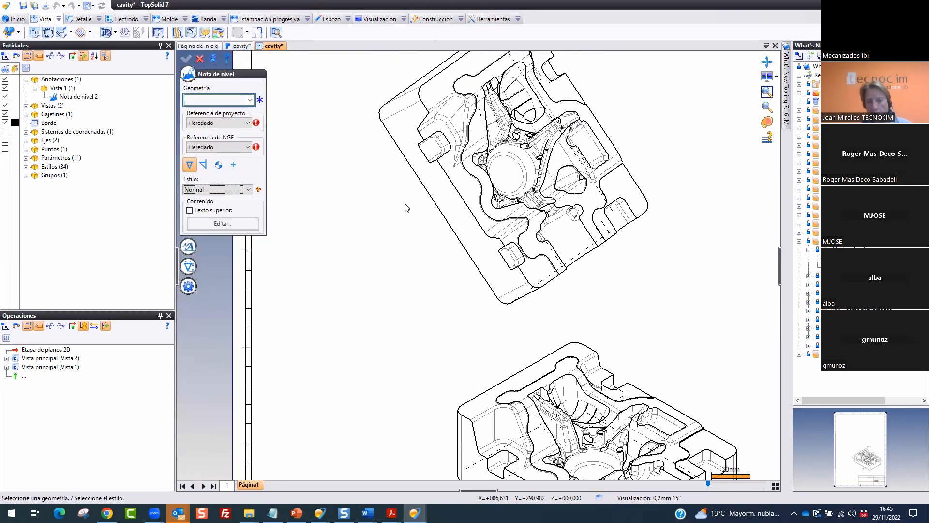
scroll(405, 202, "up", 5)
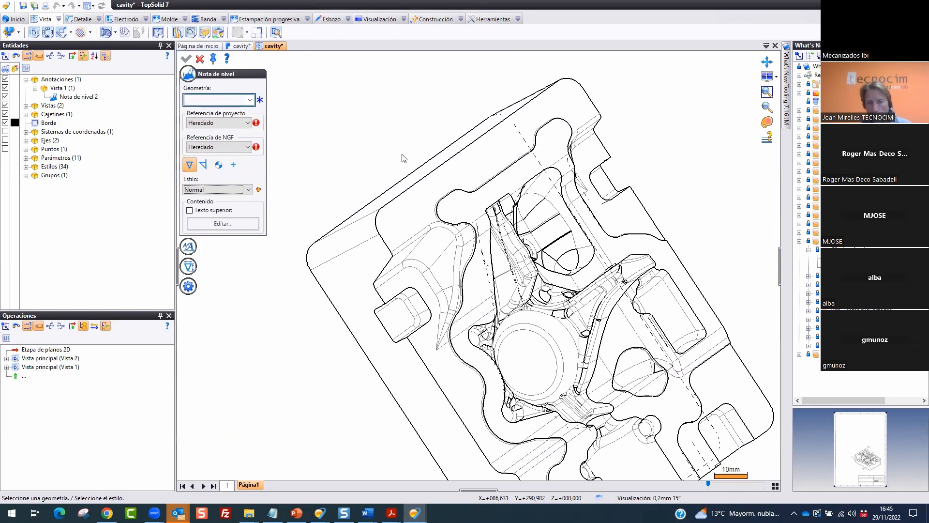
left_click(392, 196)
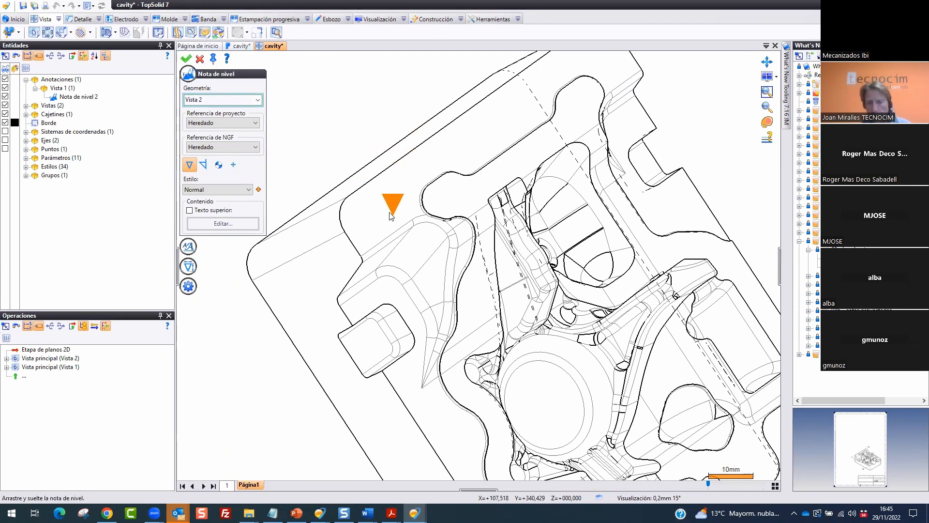
left_click(395, 215)
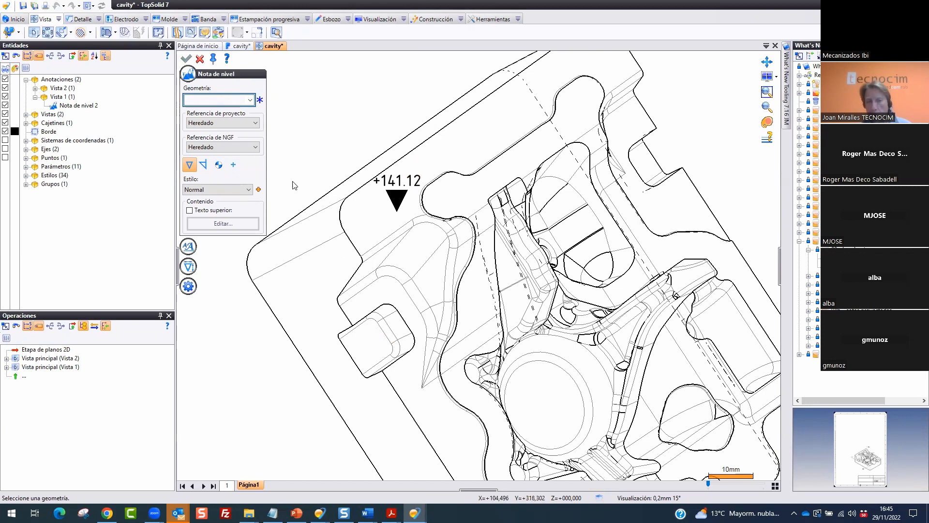
Add level notes to the main view's left-hand pocket and its lower-right pocket edge, placing the latter outside the part
left_click(370, 347)
left_click(366, 368)
scroll(368, 367, "down", 5)
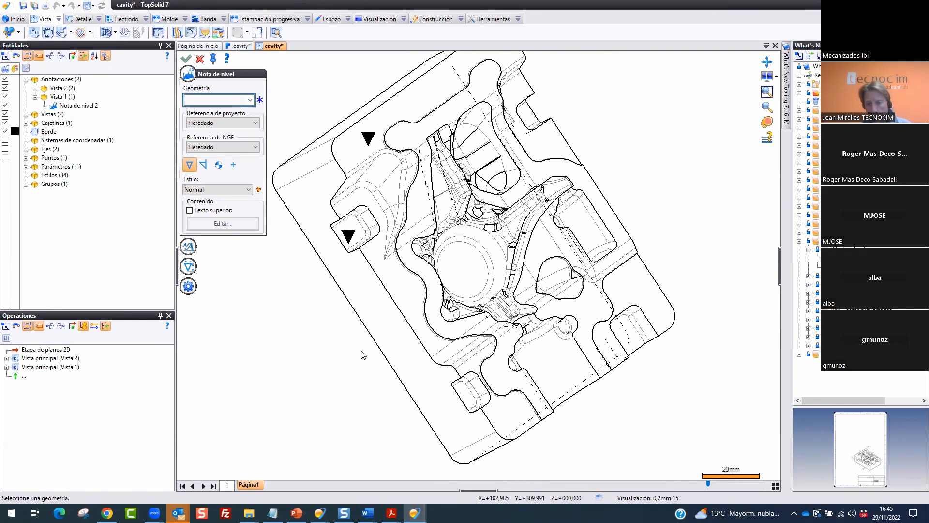
scroll(557, 381, "up", 1)
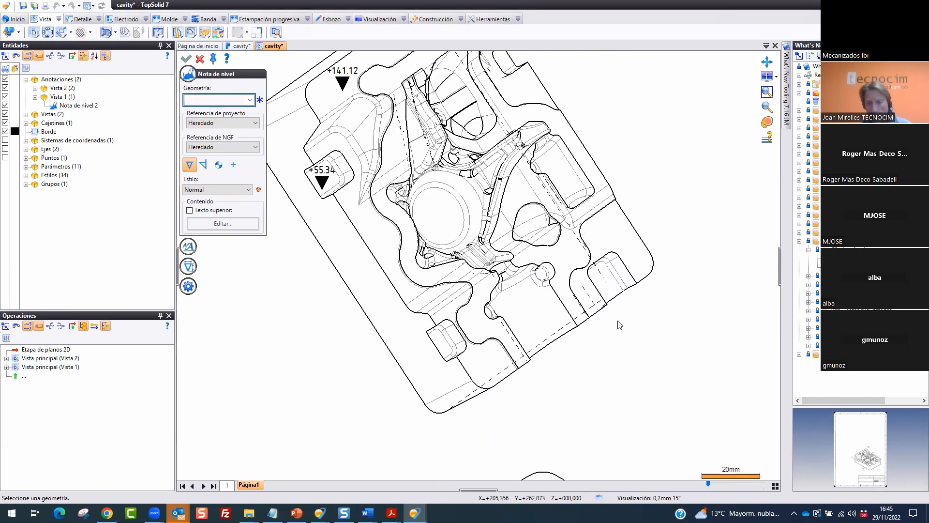
left_click(617, 284)
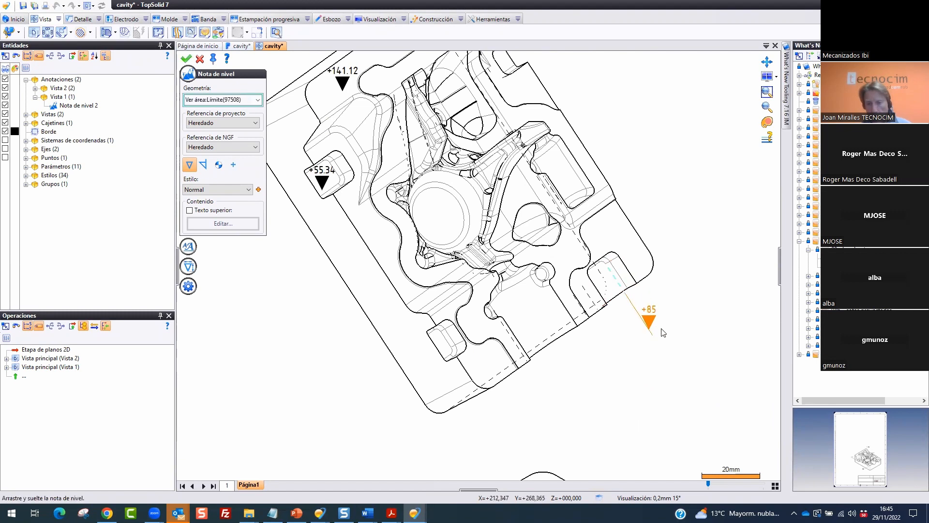
left_click(667, 339)
Add a level note to the right-hand pocket's floor edge in the isometric view, placing it outside the part
scroll(755, 313, "down", 3)
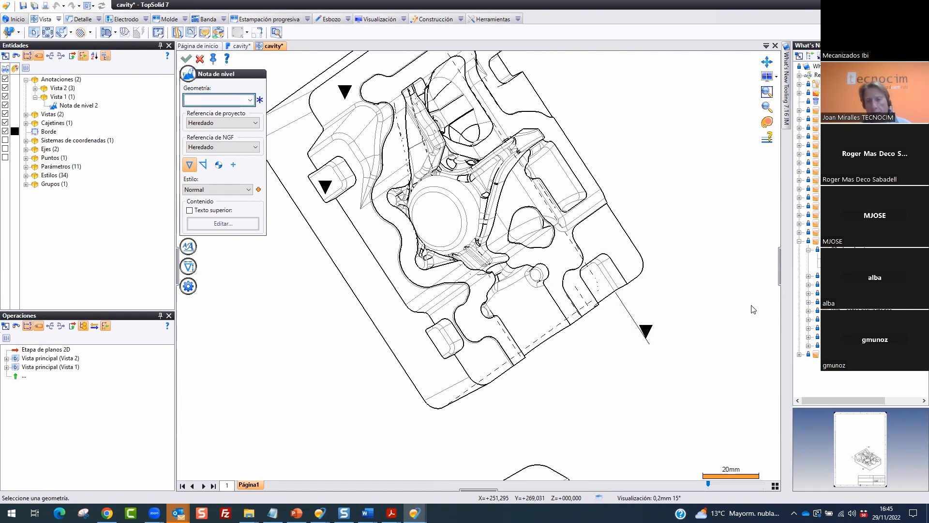
scroll(747, 303, "down", 2)
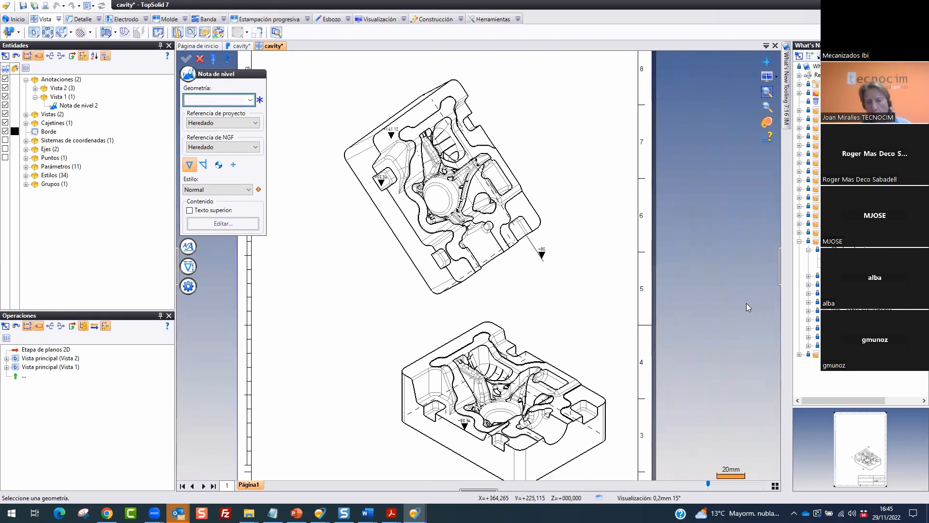
scroll(584, 253, "down", 1)
scroll(584, 254, "up", 5)
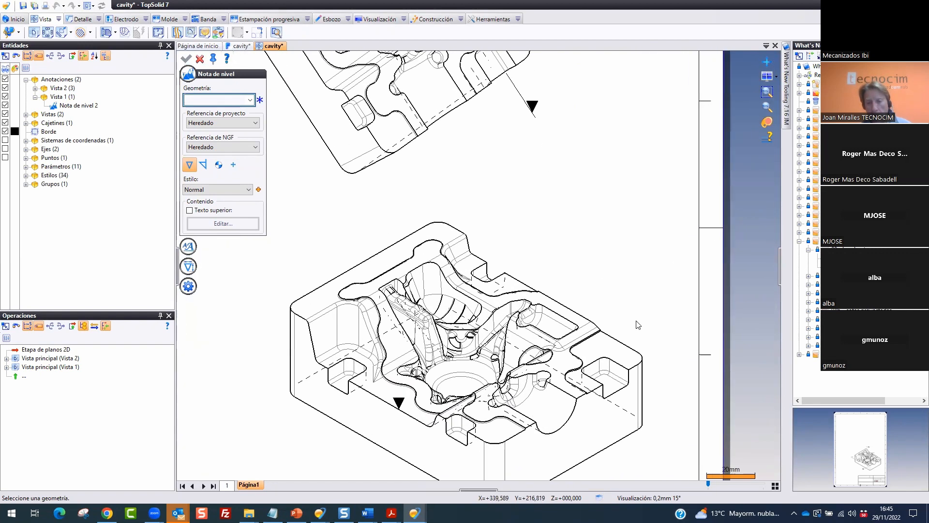
left_click(594, 319)
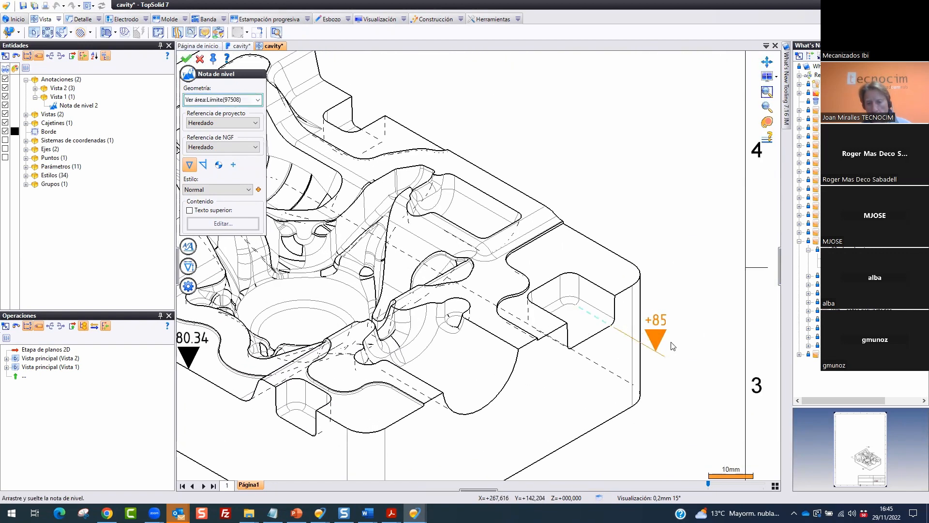
left_click(697, 348)
Add a level note to the left-hand pocket's floor edge in the isometric view, placing it outside the part
scroll(709, 237, "down", 1)
scroll(708, 237, "down", 2)
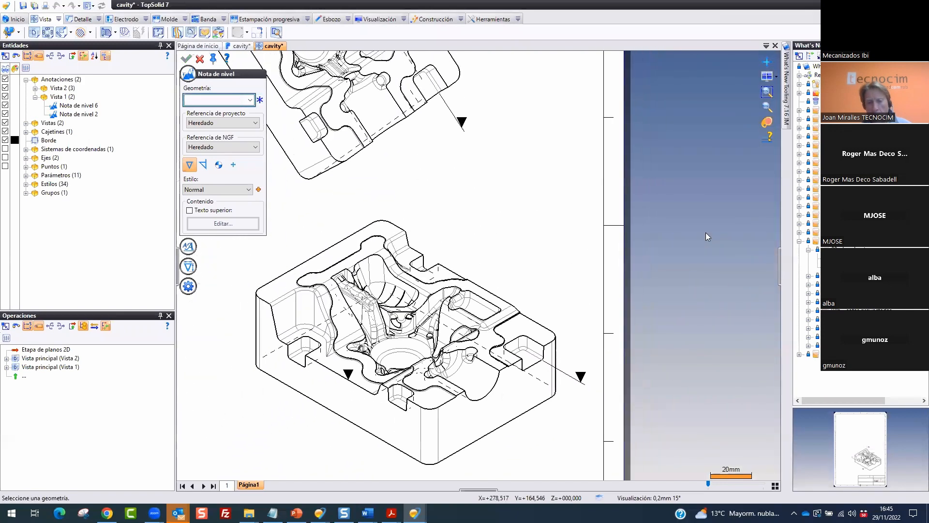
scroll(339, 237, "up", 8)
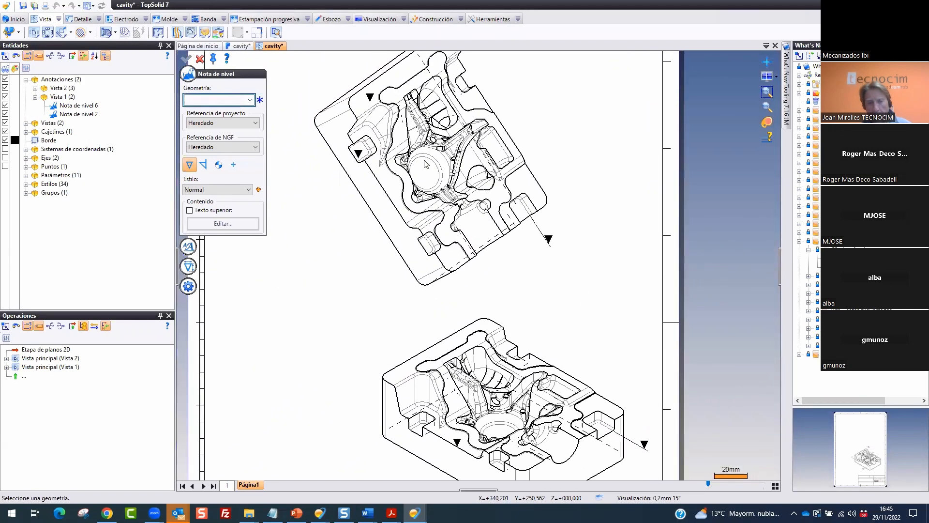
scroll(324, 242, "down", 3)
scroll(327, 246, "up", 3)
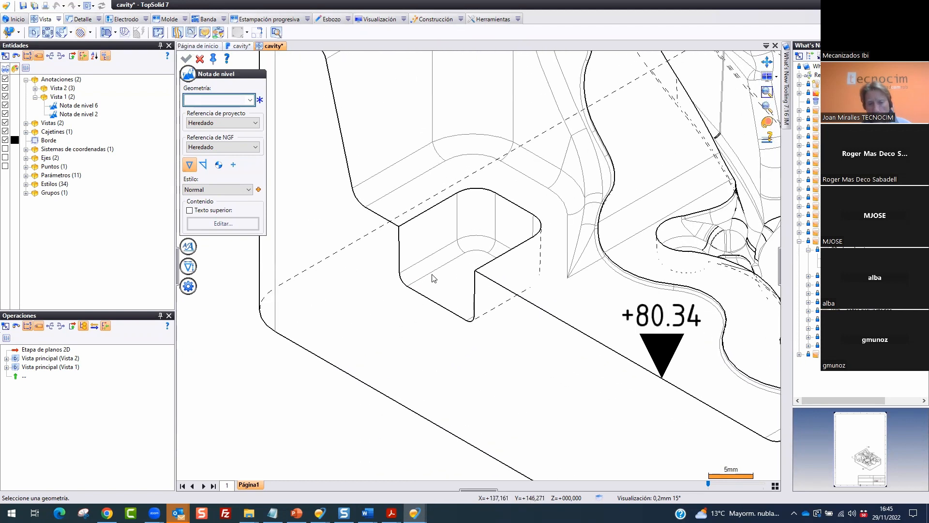
left_click(431, 274)
scroll(380, 295, "down", 3)
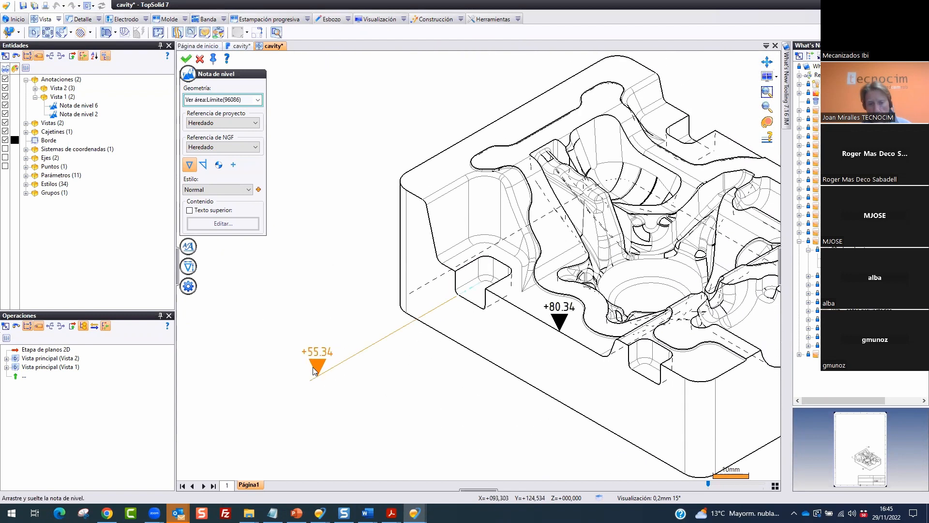
left_click(317, 376)
Add level notes to the block's bottom edge and its upper-left top edge in the isometric view, placing both outside the part
scroll(394, 296, "down", 2)
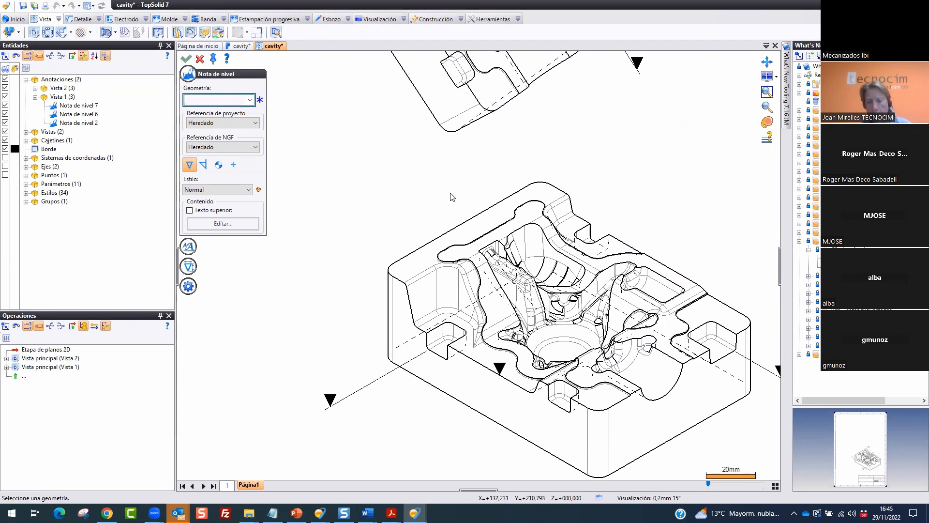
scroll(604, 381, "down", 1)
left_click(572, 388)
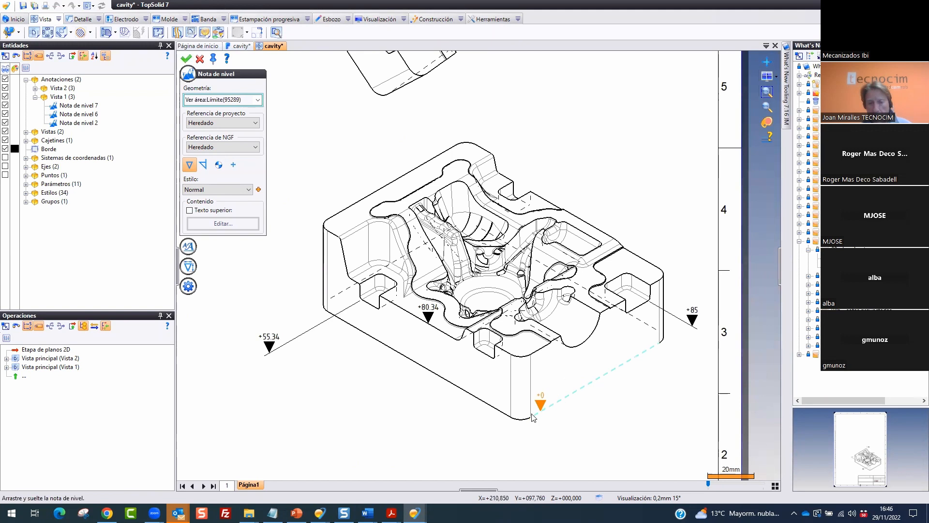
left_click(447, 450)
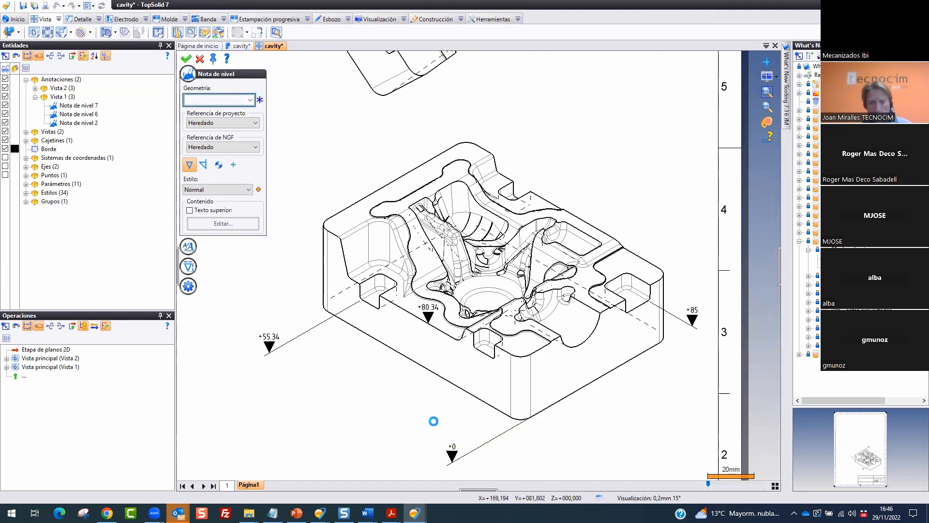
left_click(369, 194)
left_click(260, 252)
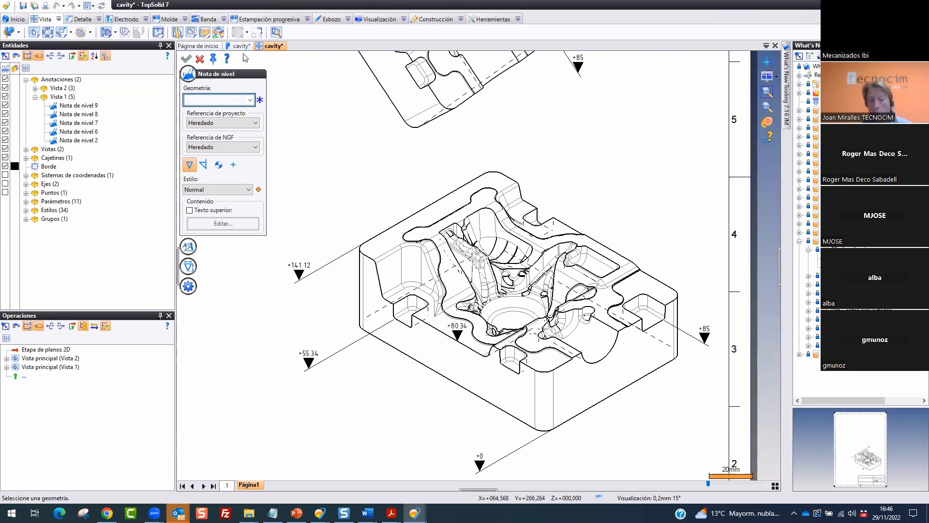
key("ctrl+2")
mouse_move(262, 45)
left_mouse_down()
mouse_move(156, 84)
mouse_move(254, 28)
left_mouse_up()
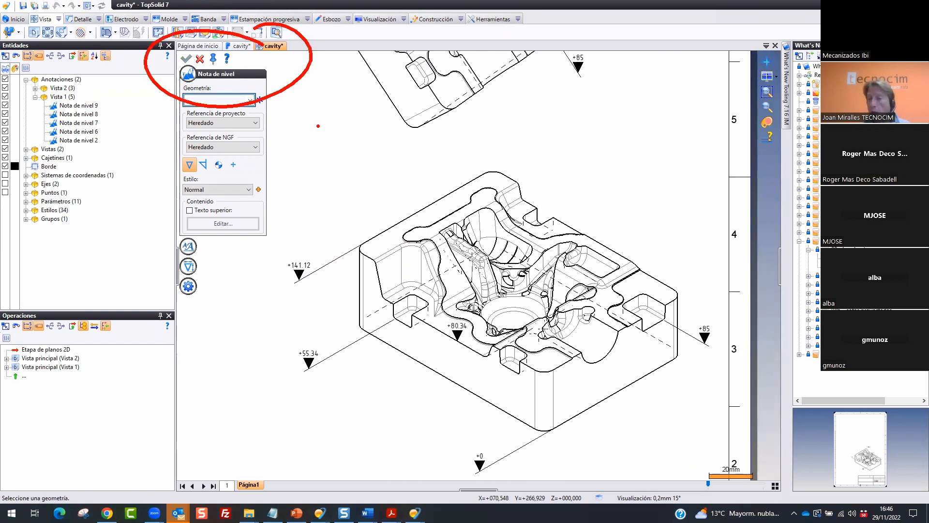
key("Escape")
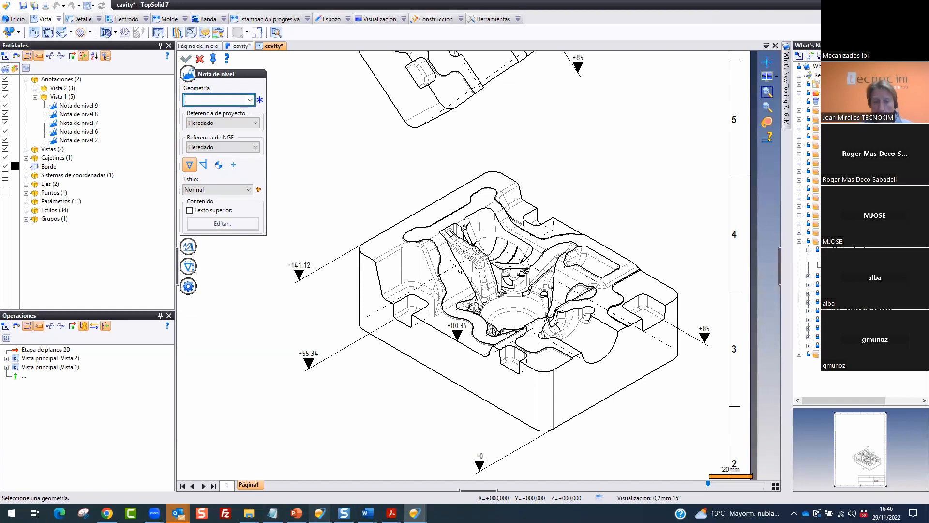
Switch to the other TopSolid 7 window, containing the 01 Enclosing Cylinder document, and close all its open documents
mouse_move(319, 513)
left_click(362, 487)
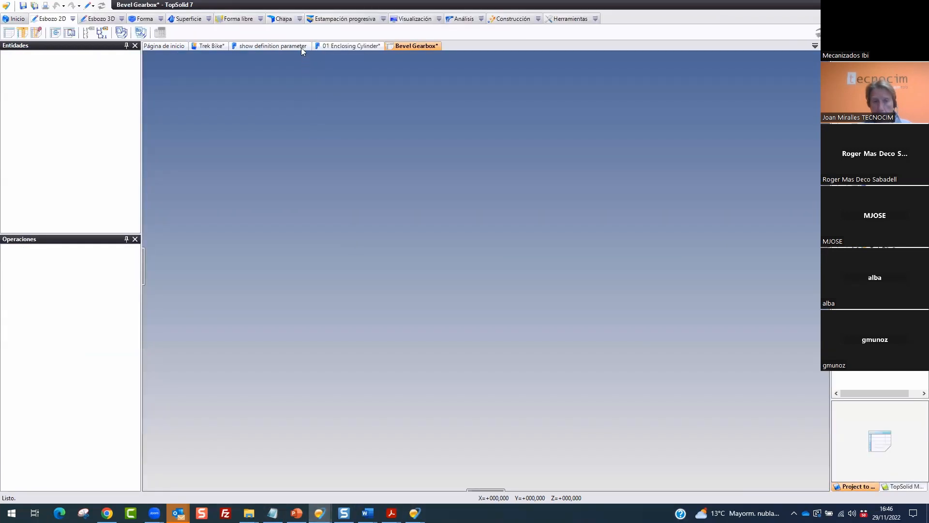
left_click(318, 46)
right_click(325, 46)
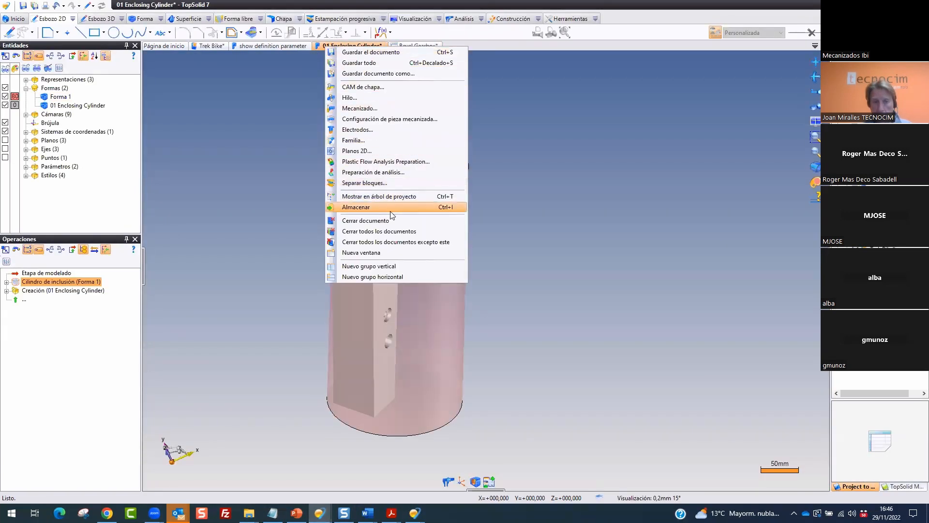
left_click(392, 232)
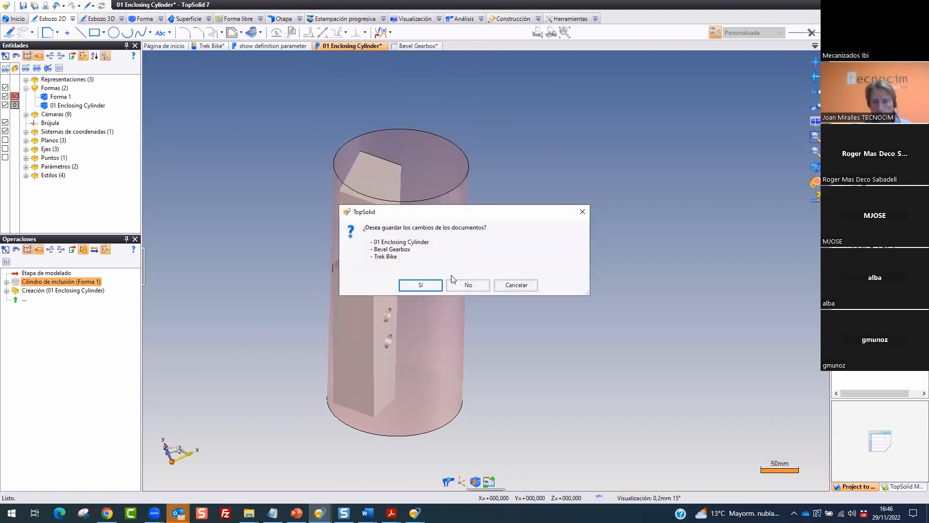
left_click(530, 283)
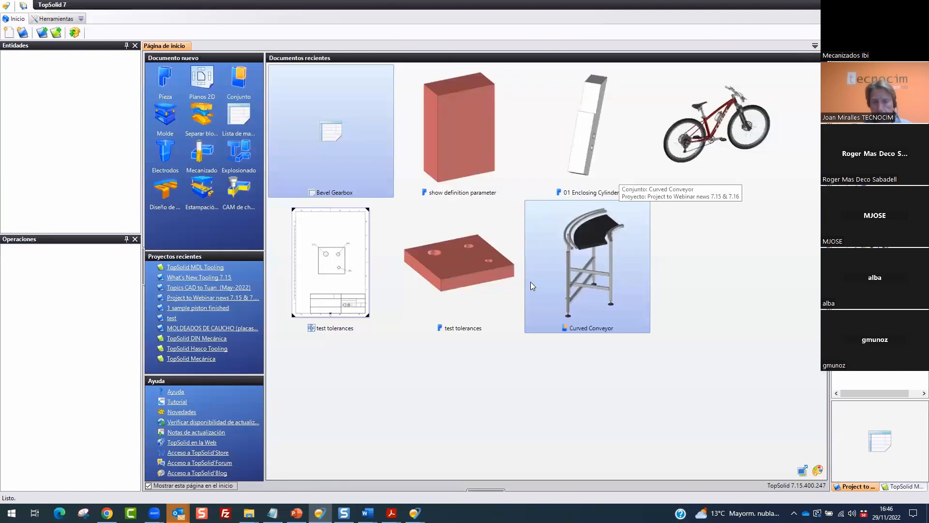
Open the test tolerances part and examine the tolerances on its three hole diameters
double_click(437, 272)
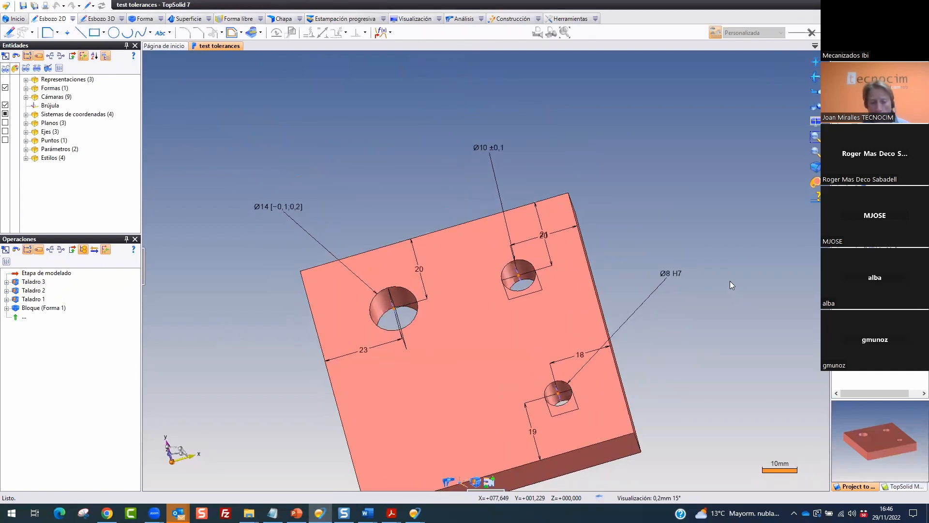
left_click_drag(689, 264, 666, 264)
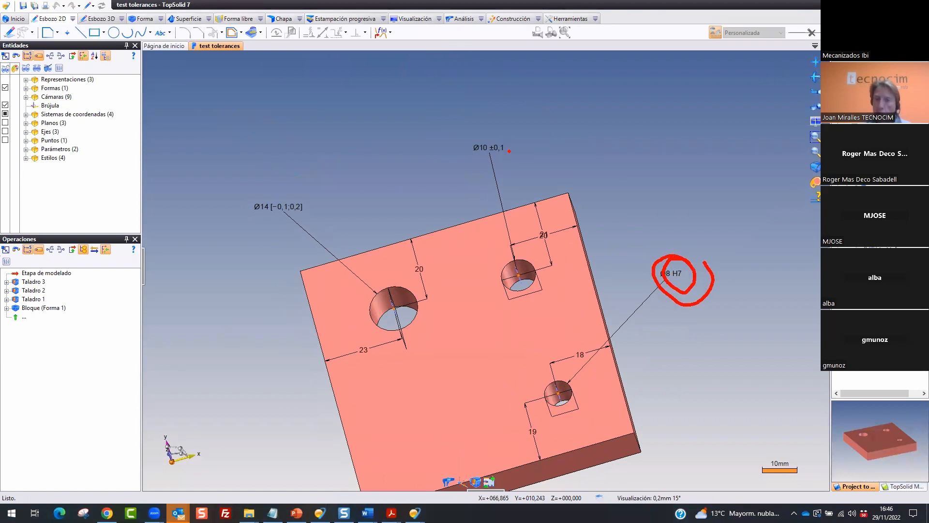
left_click_drag(463, 129, 464, 126)
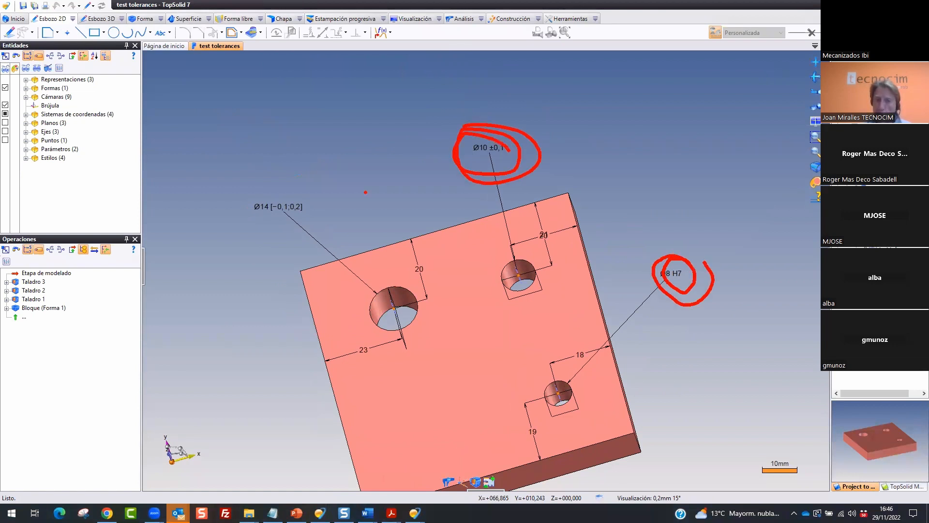
mouse_move(323, 227)
left_mouse_down()
mouse_move(215, 230)
mouse_move(278, 171)
left_mouse_up()
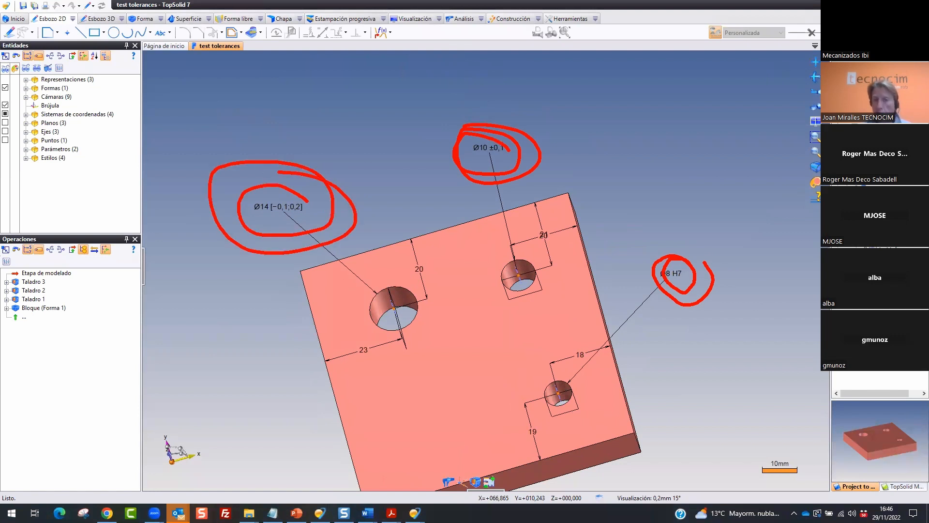
scroll(440, 219, "down", 2)
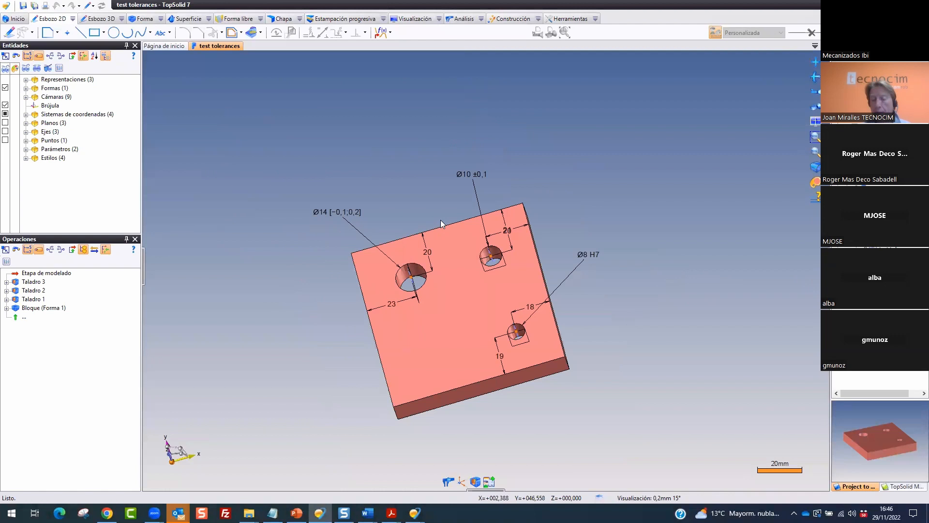
Open the test tolerances drawing and delete the diameter dimensions of its three holes
left_click(165, 46)
double_click(481, 261)
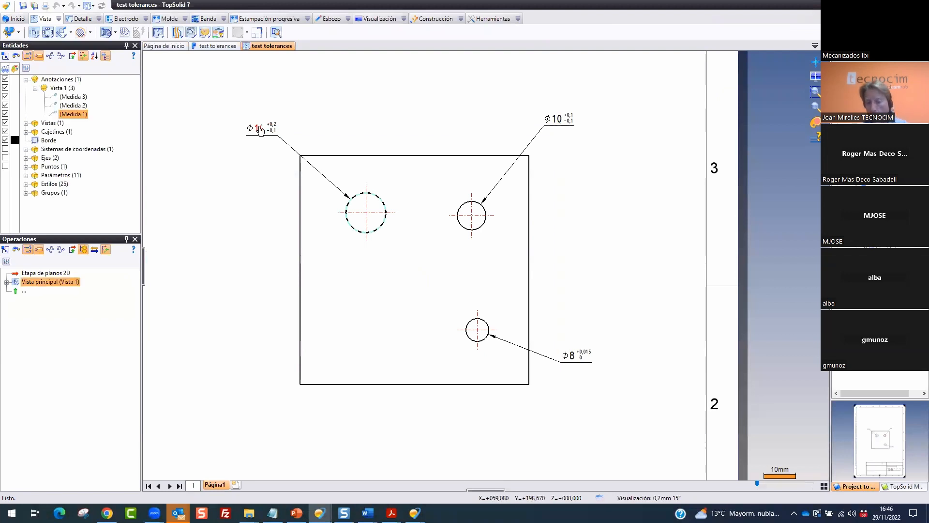
key("Delete")
key("Delete")
key("Delete")
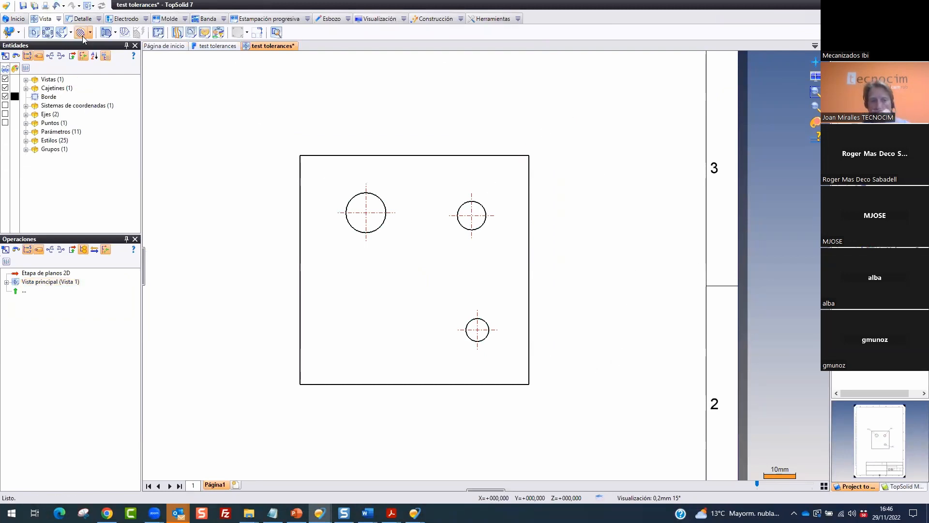
Begin a diameter dimension on the lower-right hole of the plate view using Dimension Style 1
left_click(81, 18)
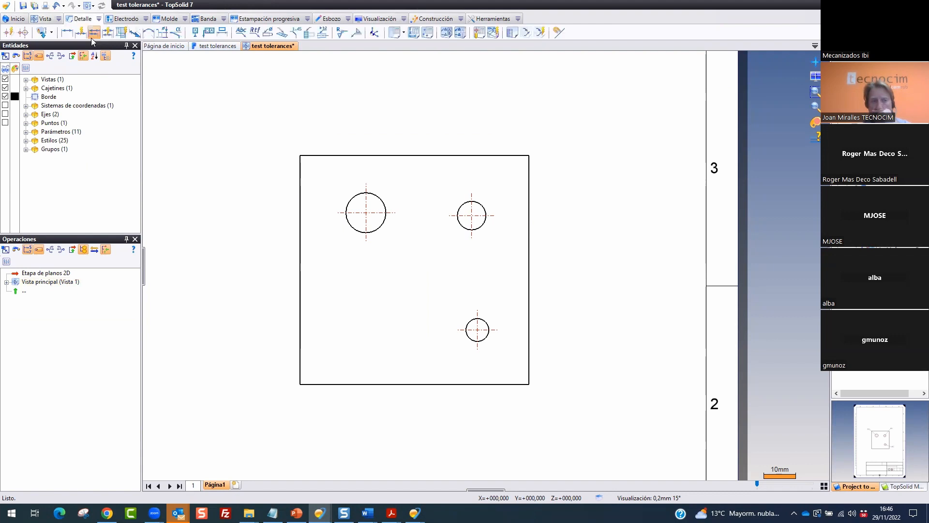
left_click(485, 340)
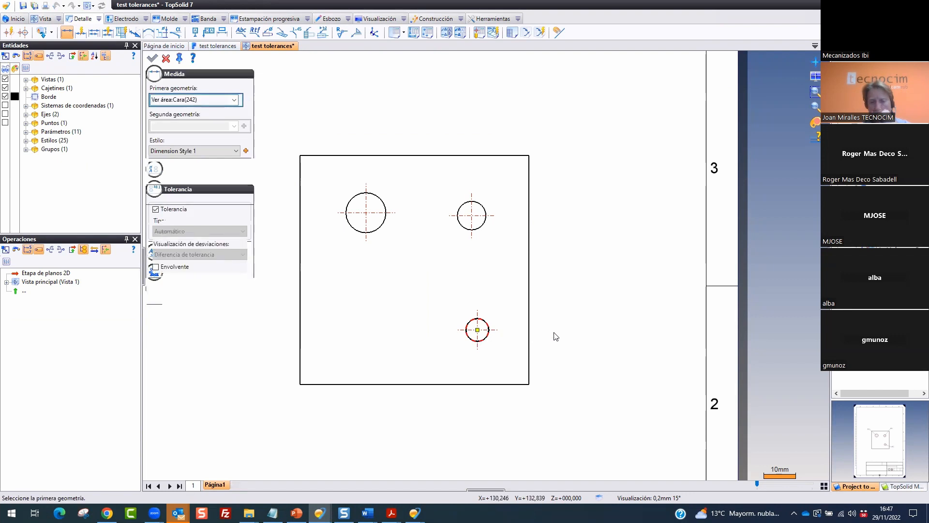
scroll(551, 323, "up", 4)
scroll(549, 312, "down", 2)
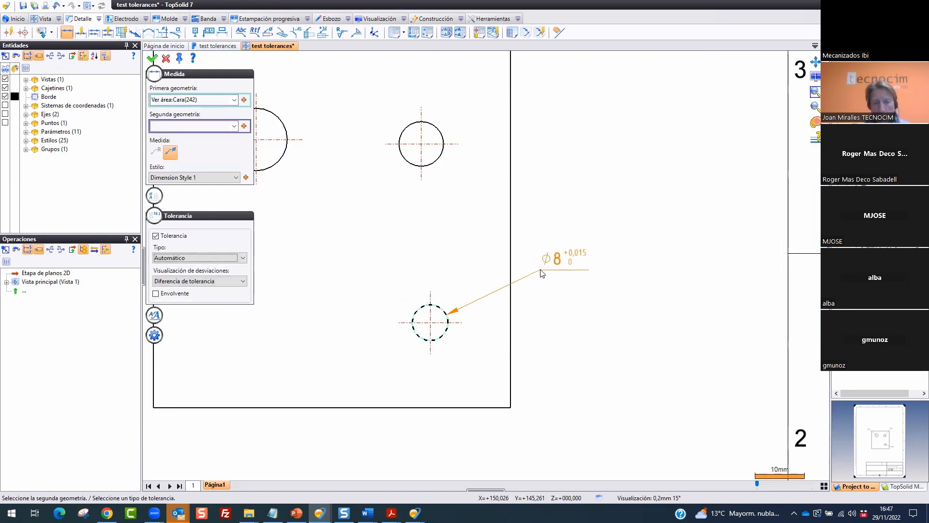
key("ctrl+2")
mouse_move(252, 202)
left_mouse_down()
mouse_move(111, 226)
mouse_move(209, 159)
left_mouse_up()
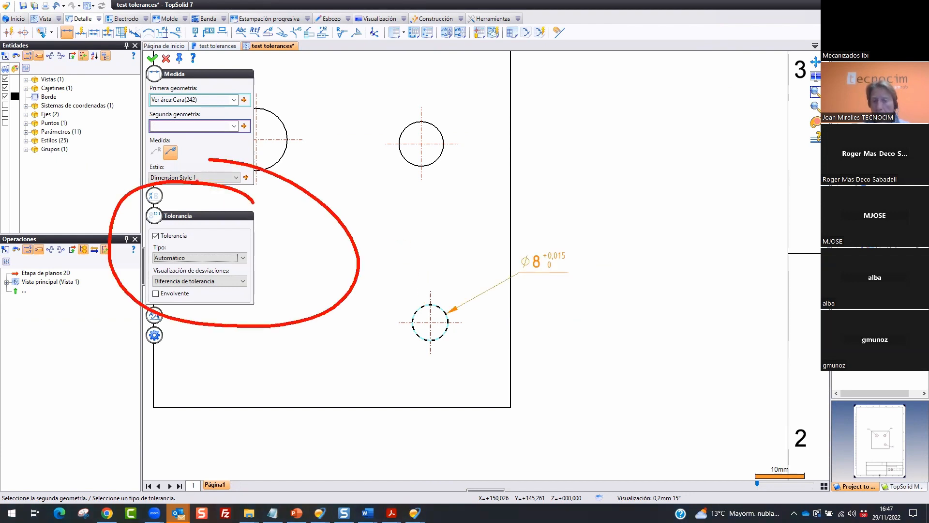
left_click_drag(181, 240, 224, 226)
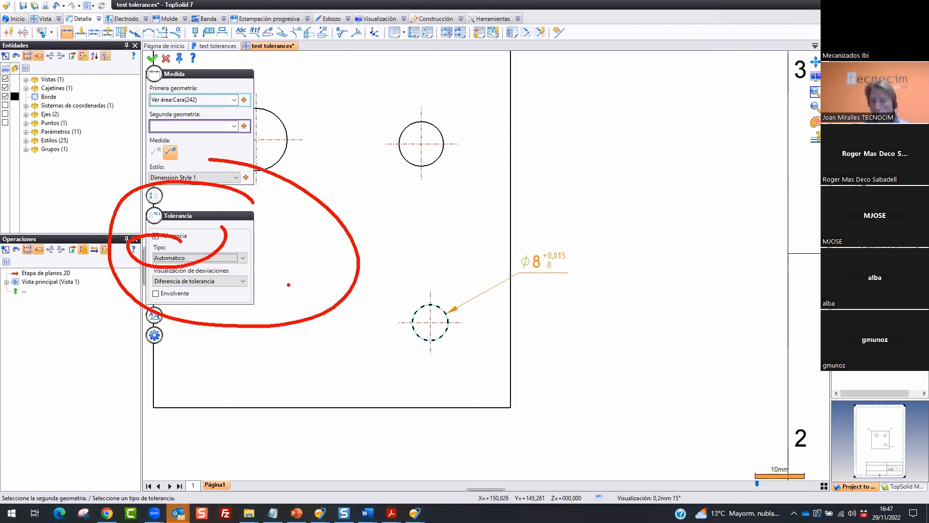
key("Escape")
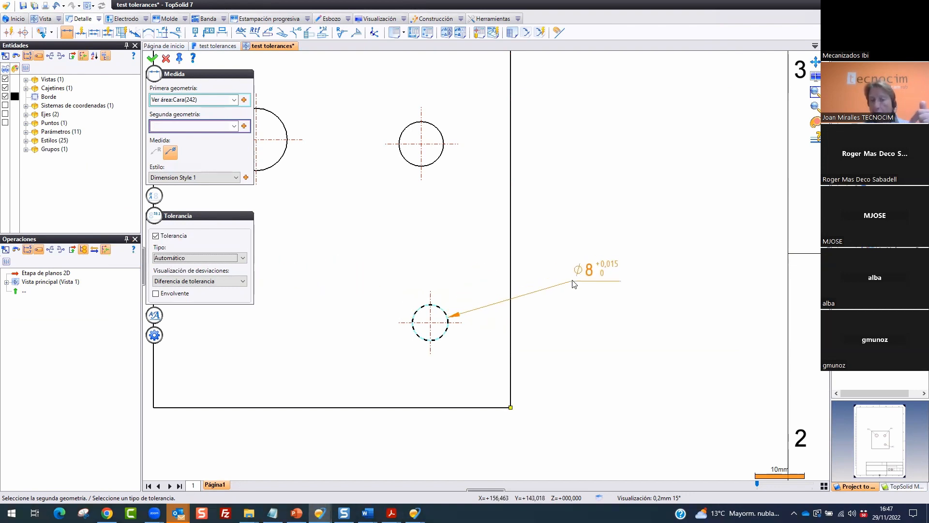
Try the Ninguno tolerance type on the lower-right hole's dimension, and return it to Automático
left_click(213, 258)
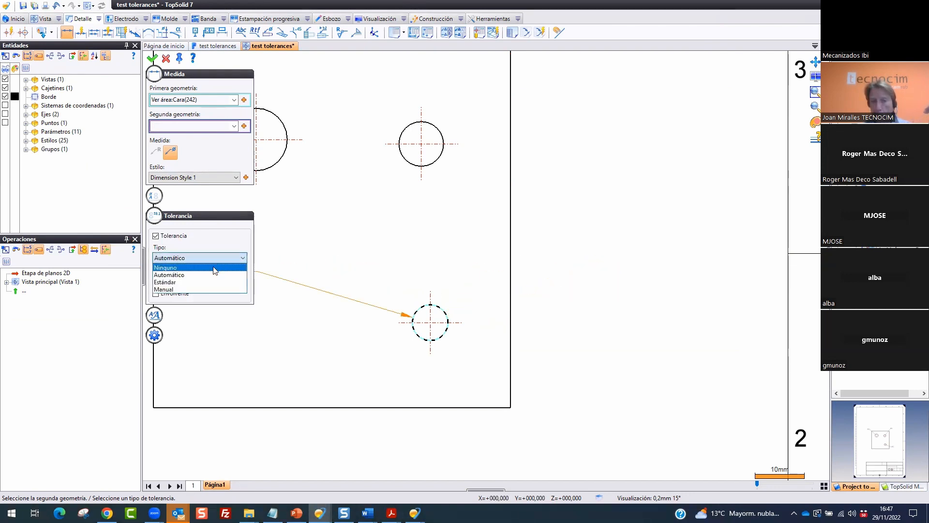
left_click(222, 268)
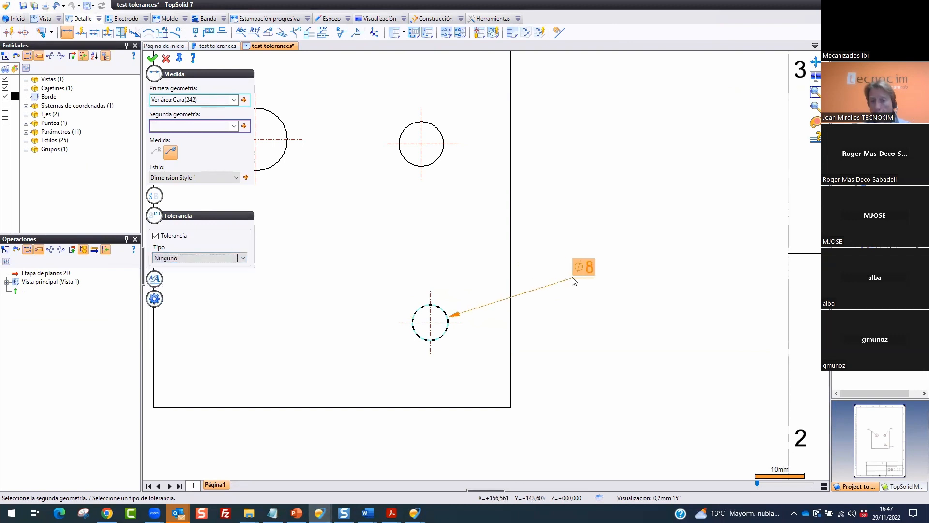
left_click(243, 259)
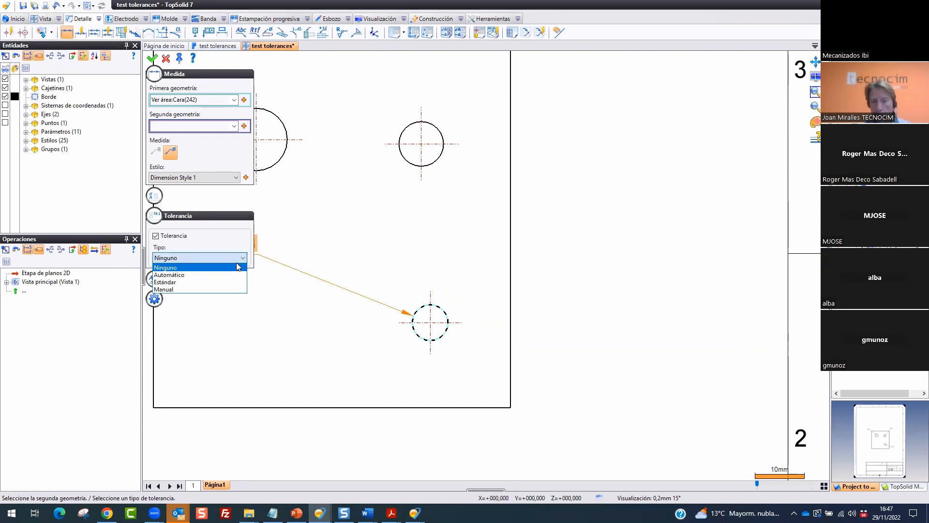
left_click(203, 272)
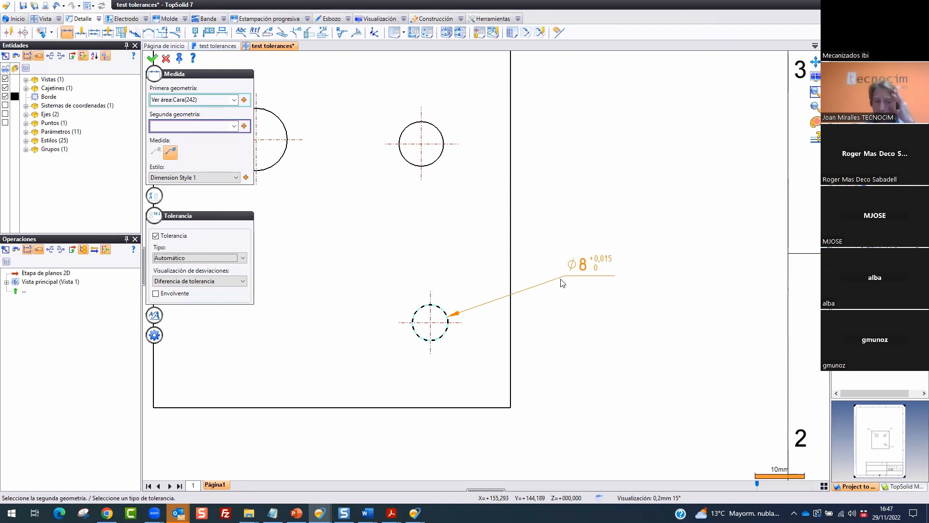
Show the lower-right hole's tolerance as Símbolo de calidad and place its diameter dimension outside the plate
left_click(243, 284)
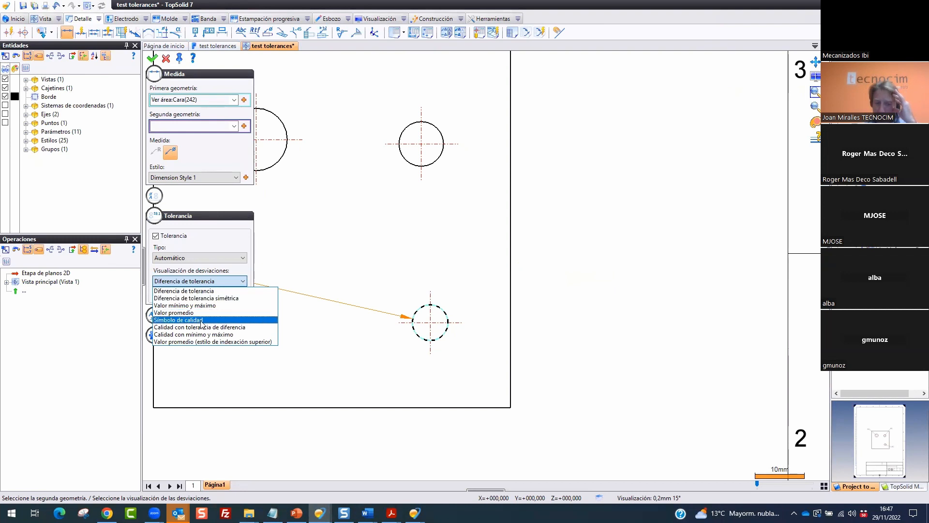
left_click(241, 319)
left_click(568, 296)
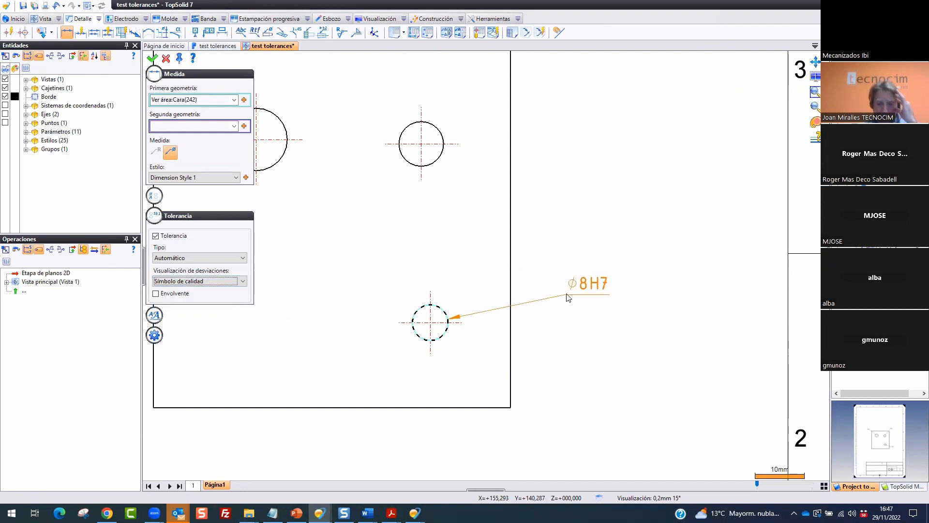
Dimension the upper-right hole's diameter with deviations shown as Diferencia de tolerancia simétrica, placing the dimension outside the plate
left_click(439, 135)
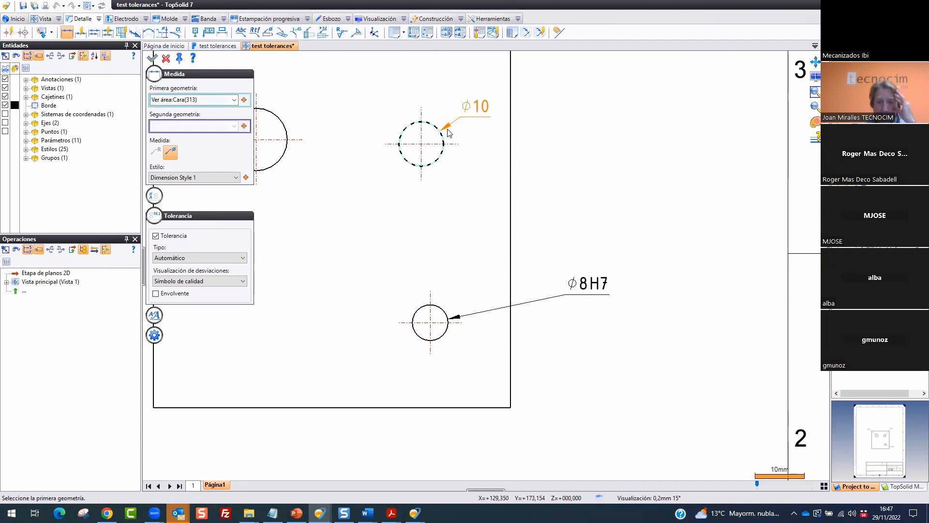
scroll(508, 160, "down", 2)
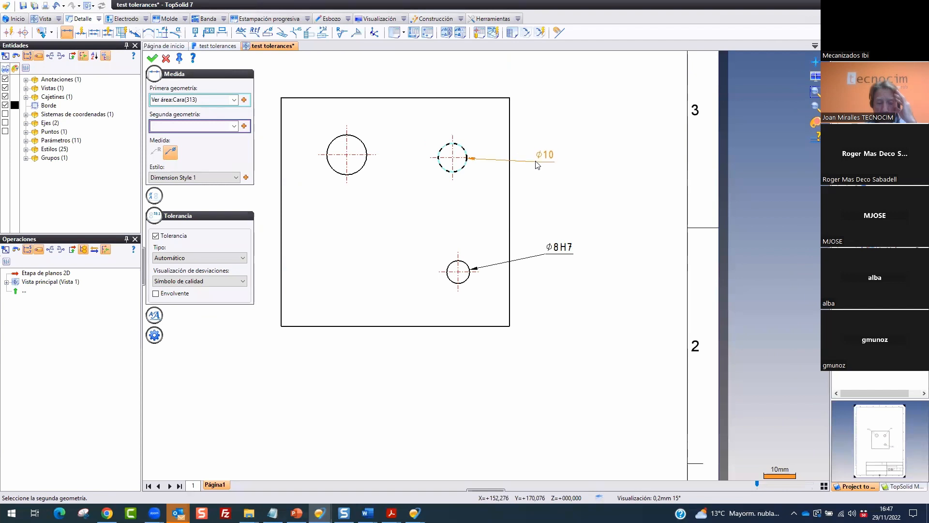
left_click(240, 280)
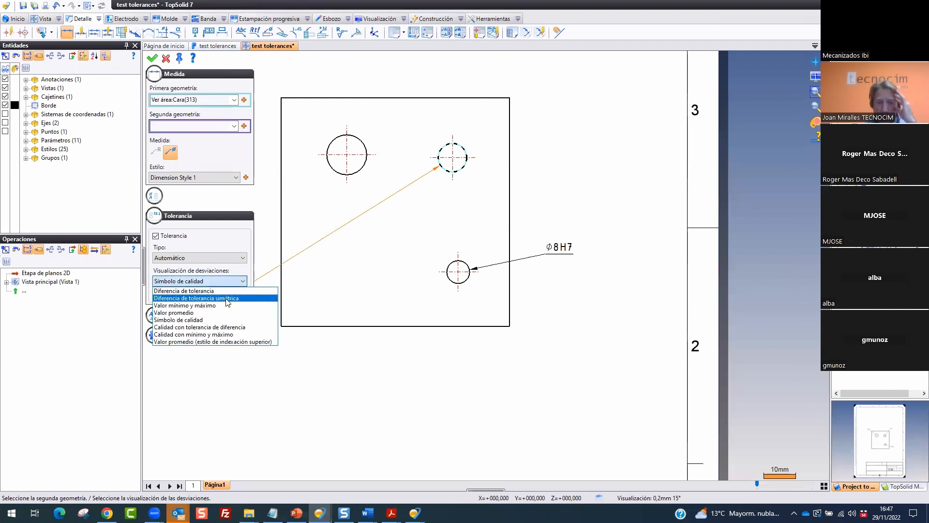
left_click(227, 298)
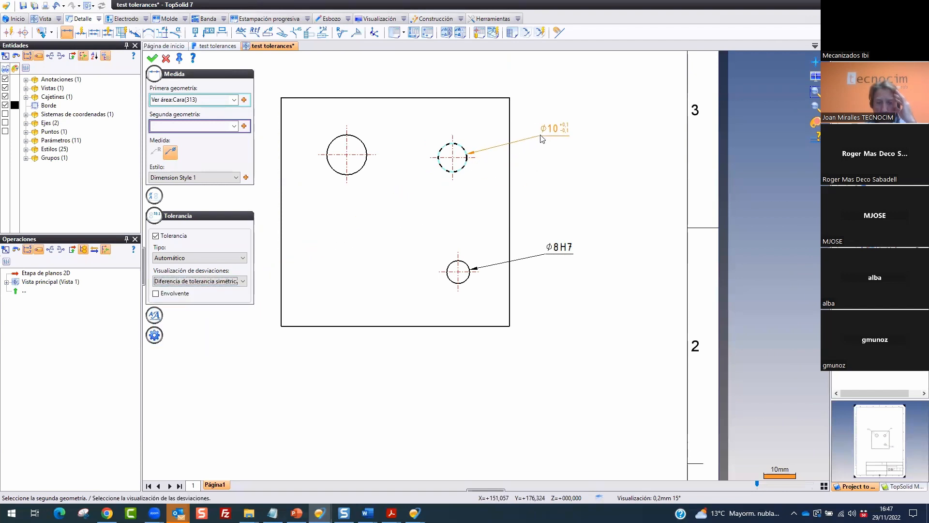
scroll(542, 139, "up", 2)
left_click(571, 141)
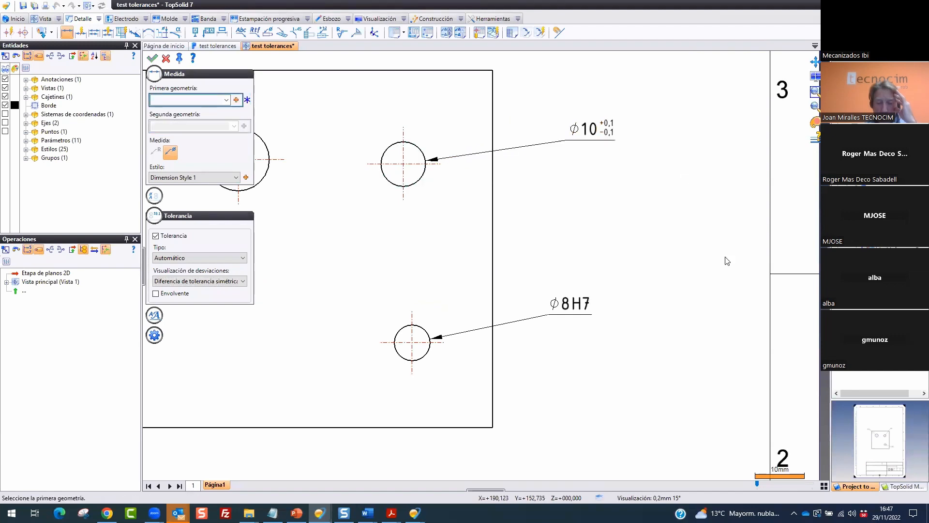
scroll(727, 261, "down", 1)
scroll(711, 270, "down", 1)
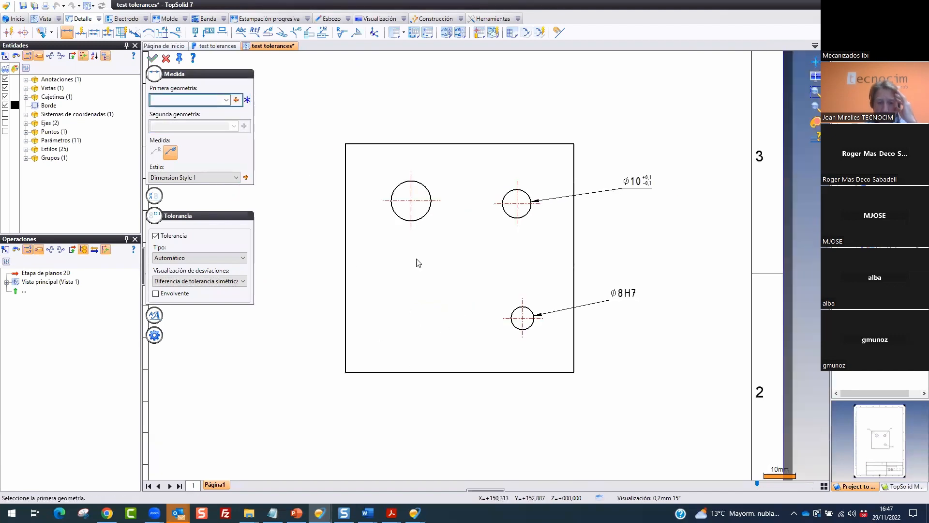
Compare the deviation display setting with the two placed hole dimensions, and end the dimension command
key("ctrl+2")
mouse_move(266, 269)
left_mouse_down()
mouse_move(146, 262)
mouse_move(228, 307)
mouse_move(130, 268)
mouse_move(268, 305)
mouse_move(138, 268)
mouse_move(203, 258)
left_mouse_up()
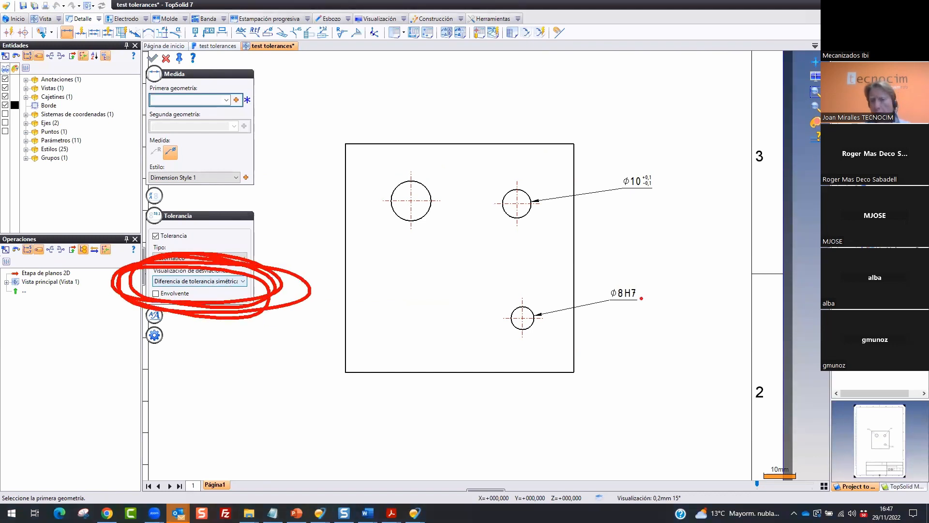
left_click_drag(638, 277, 639, 316)
left_click_drag(644, 146, 639, 148)
left_click_drag(382, 145, 359, 124)
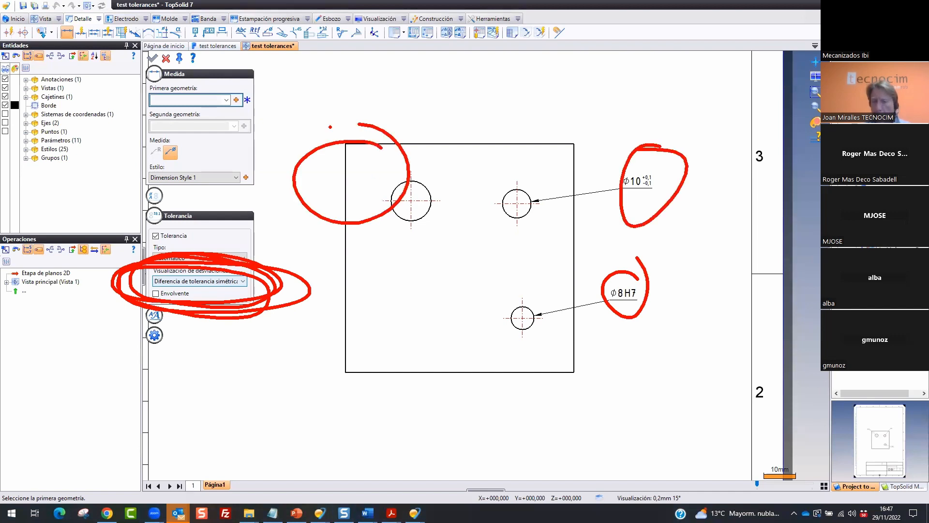
key("Escape")
left_click(166, 59)
Check the diameter tolerances of the three holes in the test tolerances part model
left_click(218, 46)
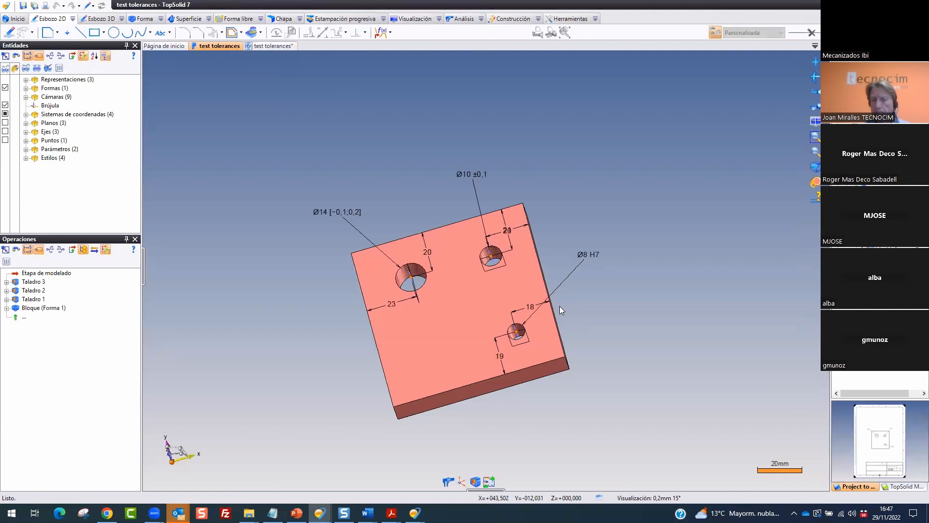
left_click_drag(294, 221, 349, 200)
mouse_move(484, 170)
left_mouse_down()
mouse_move(411, 174)
mouse_move(470, 141)
left_mouse_up()
left_click_drag(609, 241, 546, 270)
key("Escape")
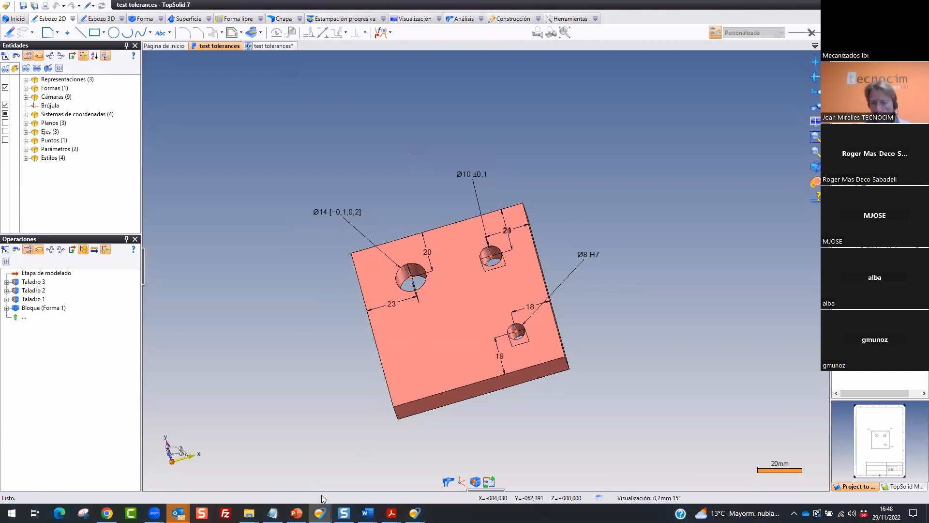
Switch to the other TopSolid window and open the recent Arm Nominal drawing
mouse_move(415, 512)
left_click(488, 494)
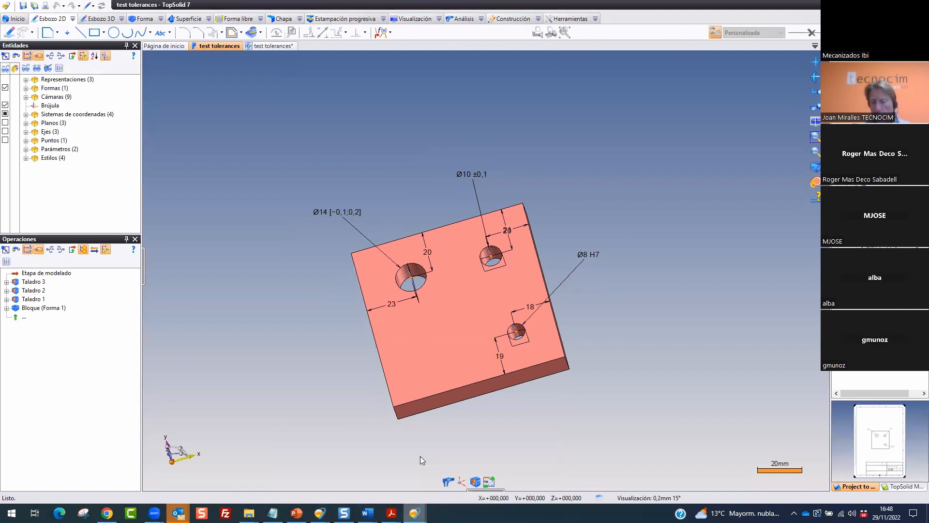
left_click(202, 45)
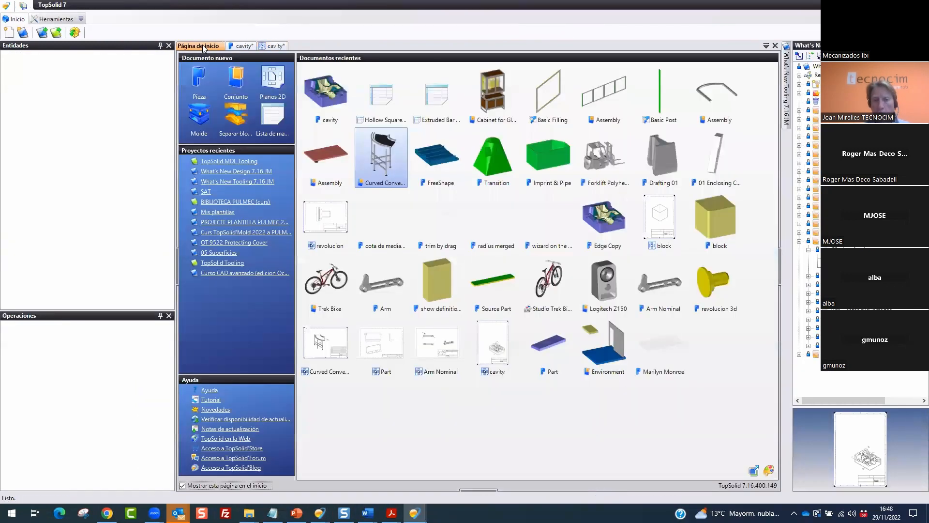
left_click(451, 337)
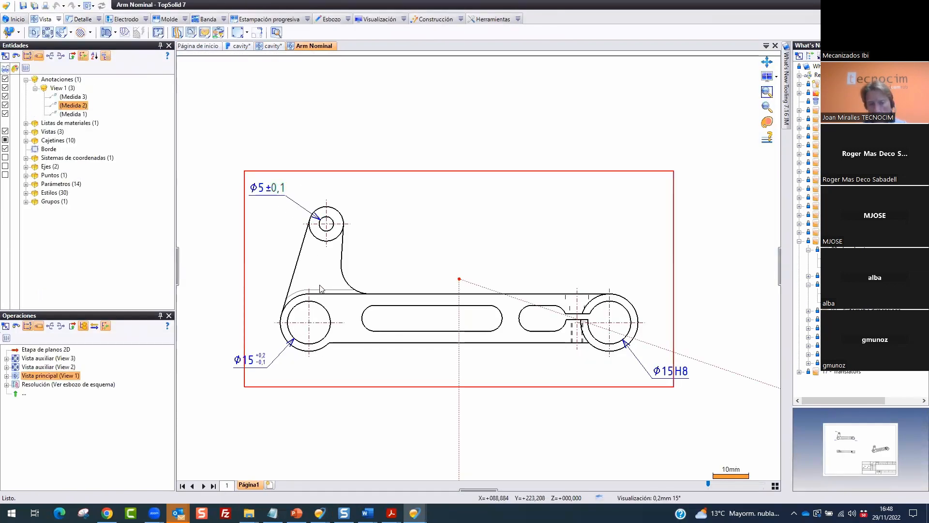
Open the recent Arm Nominal part and examine the tolerances on its hole diameters
left_click(196, 45)
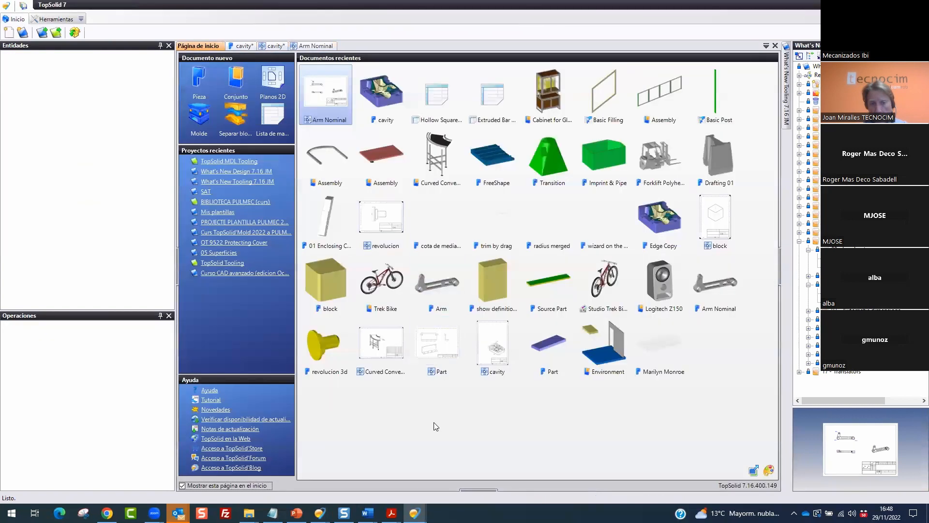
left_click(714, 284)
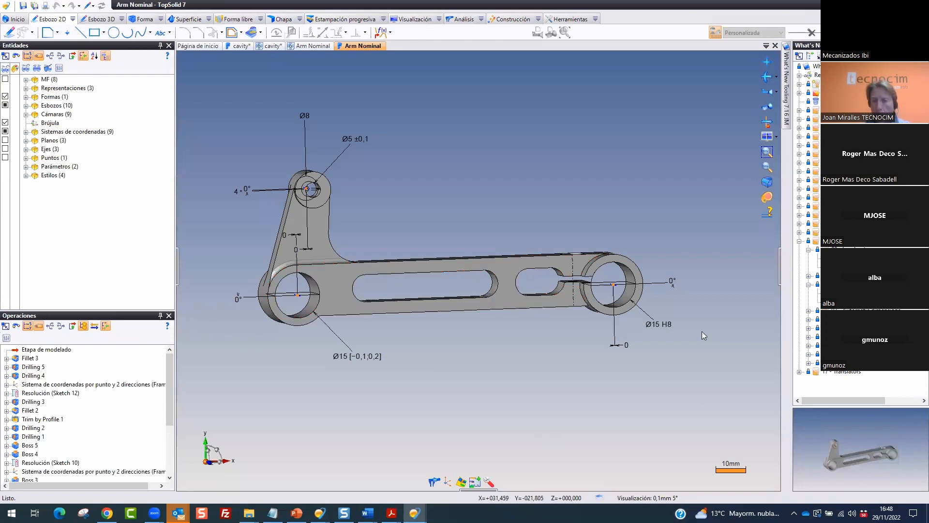
mouse_move(694, 311)
left_mouse_down()
mouse_move(647, 329)
mouse_move(692, 317)
left_mouse_up()
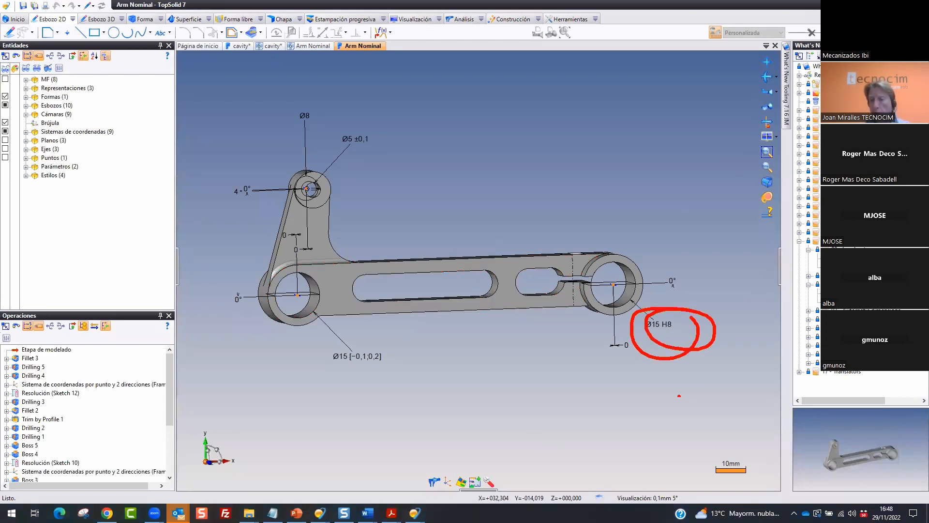
mouse_move(393, 352)
left_mouse_down()
mouse_move(393, 384)
mouse_move(358, 391)
mouse_move(393, 313)
left_mouse_up()
left_click_drag(339, 101, 380, 100)
key("Escape")
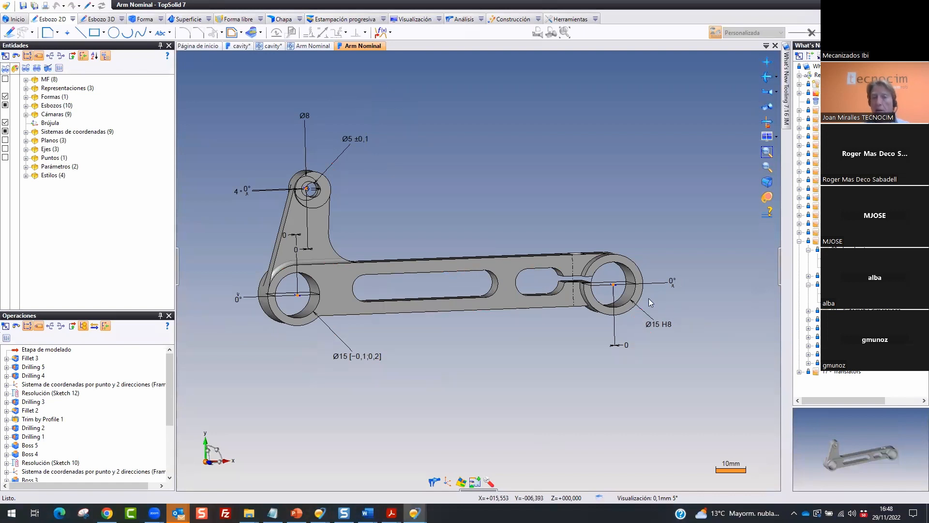
Return to the Arm Nominal drawing and delete the three hole diameter dimensions from the main view
left_click(313, 45)
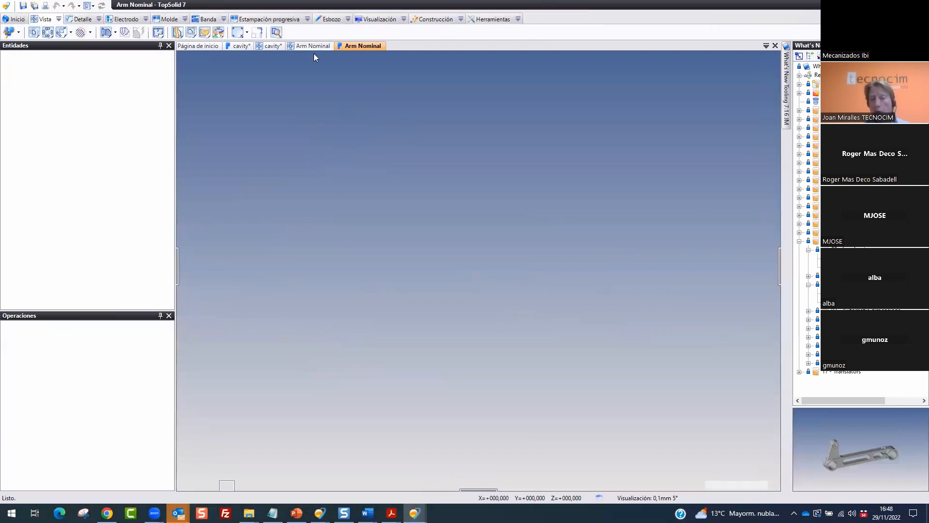
left_click(279, 189)
key("Delete")
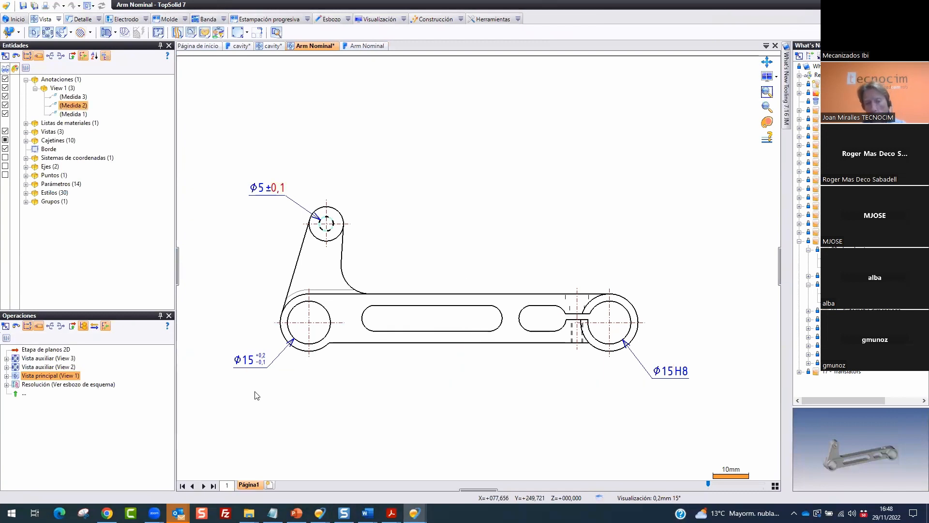
left_click(254, 364)
key("Delete")
left_click(665, 383)
key("Delete")
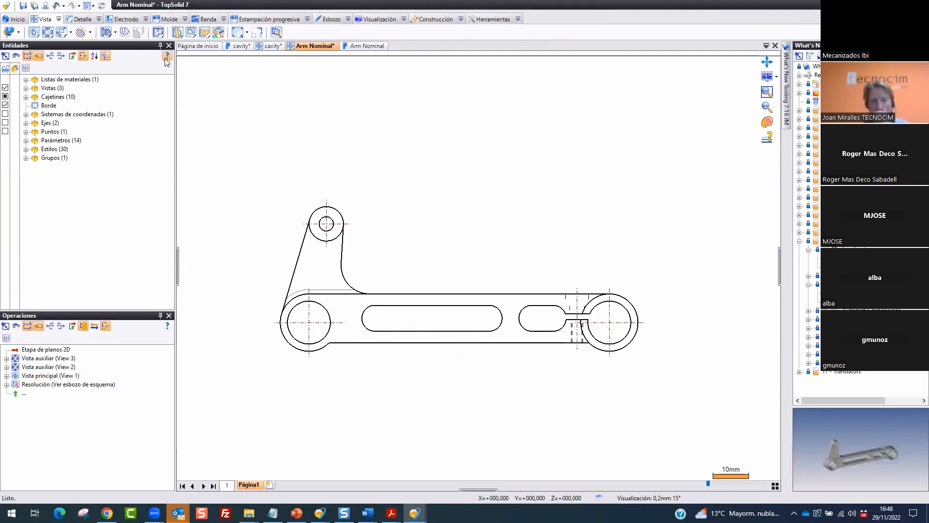
Dimension the diameter of the arm's right-end bore with Automático tolerance type and deviation display, placing it below the arm
left_click(92, 20)
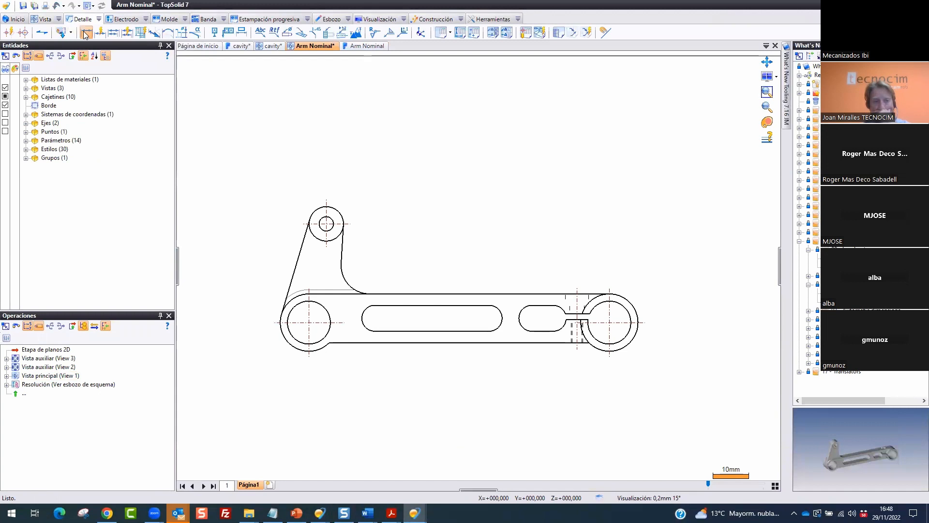
left_click(628, 343)
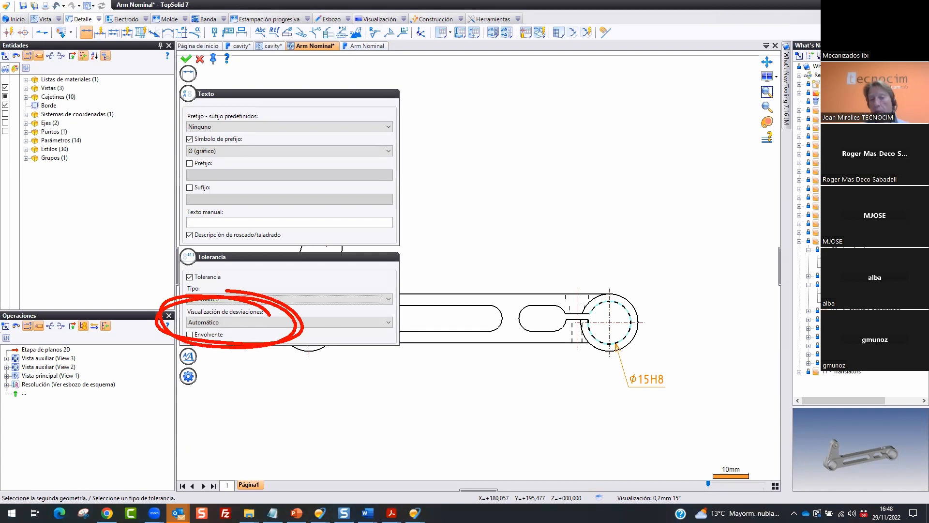
left_click(662, 364)
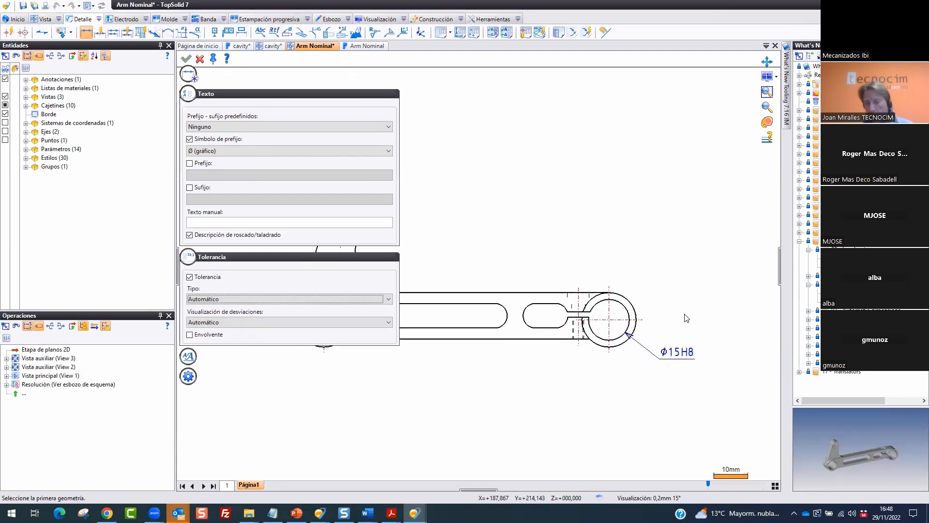
Dimension the small upper hole's diameter with automatic tolerance, placing it above and right of the hole
scroll(553, 260, "down", 2)
scroll(466, 284, "up", 2)
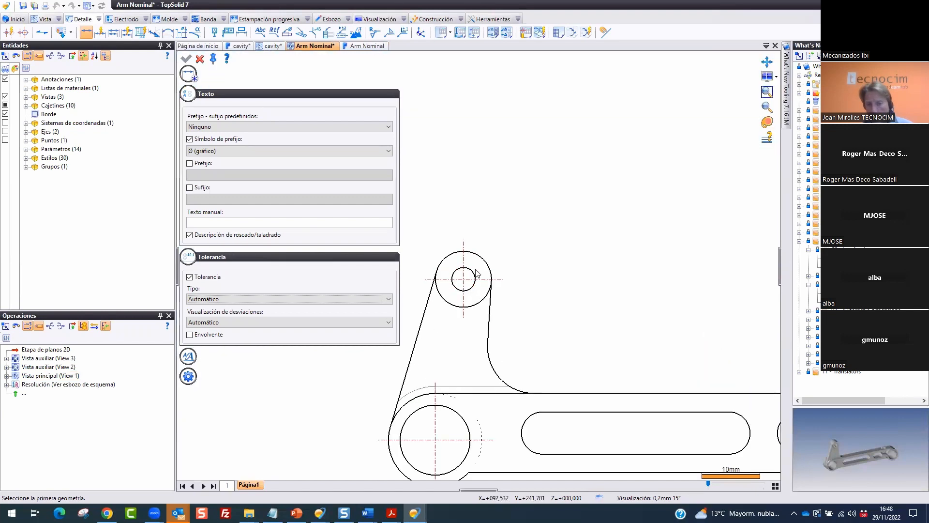
left_click(473, 276)
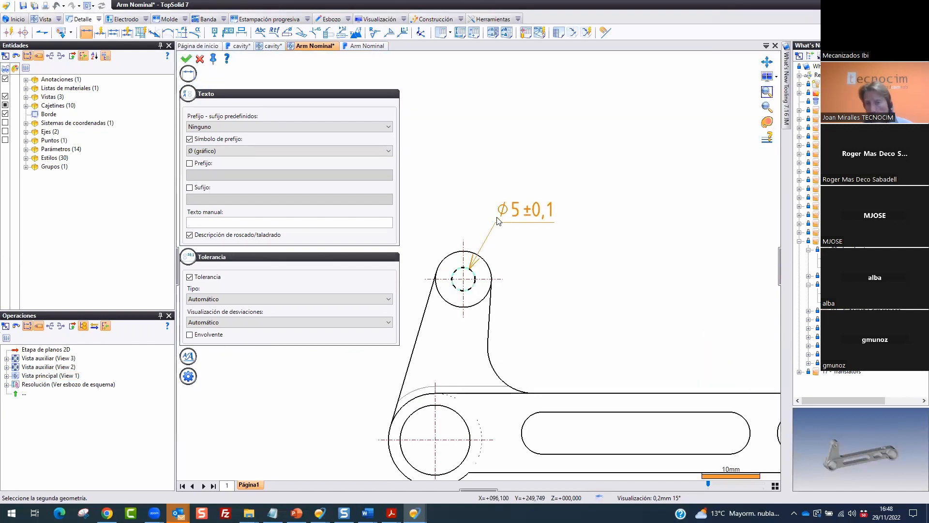
scroll(590, 201, "down", 2)
left_click(551, 214)
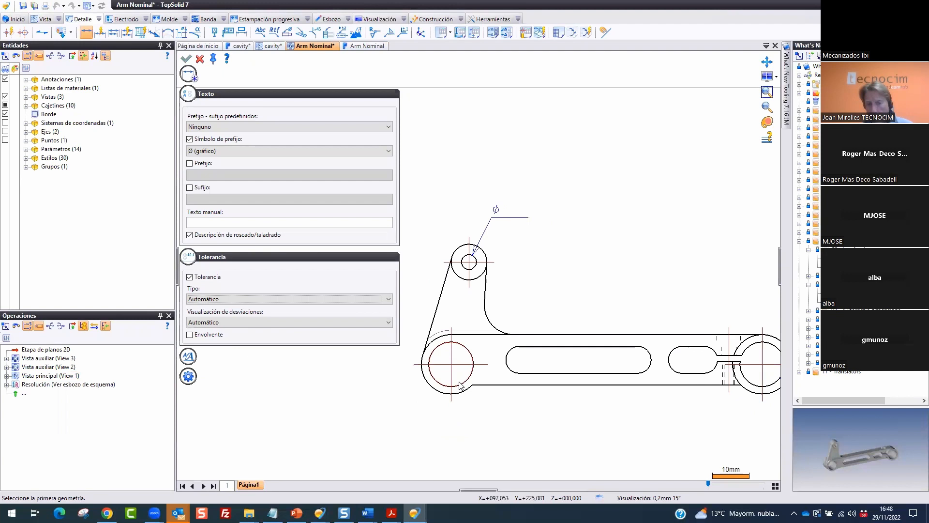
Dimension the left-end bore's diameter with automatic tolerance, placing it below the arm, and end the dimension command
left_click(444, 387)
left_click(395, 419)
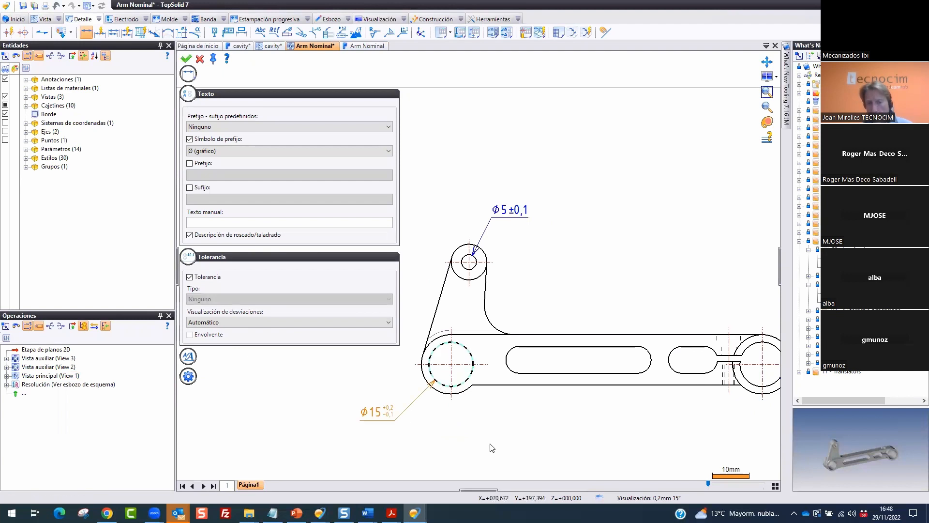
middle_click_drag(395, 280, 386, 280)
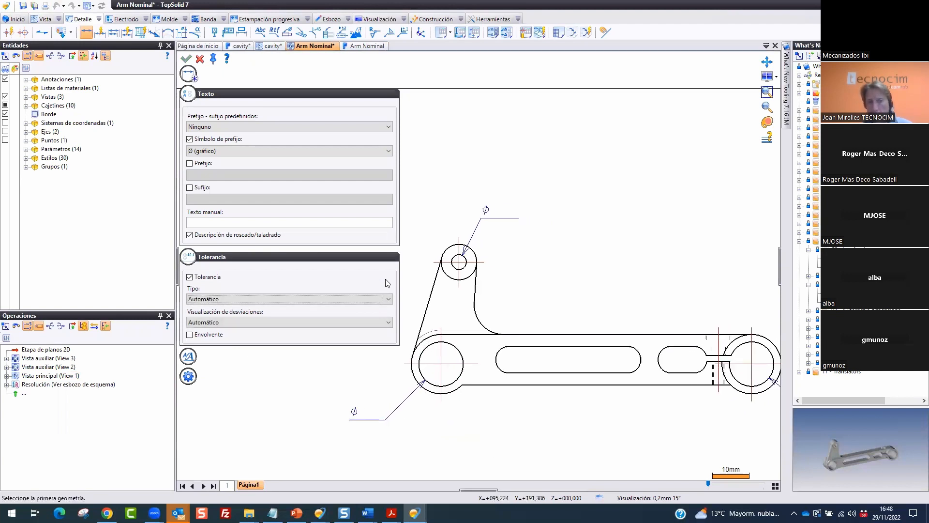
left_click(200, 59)
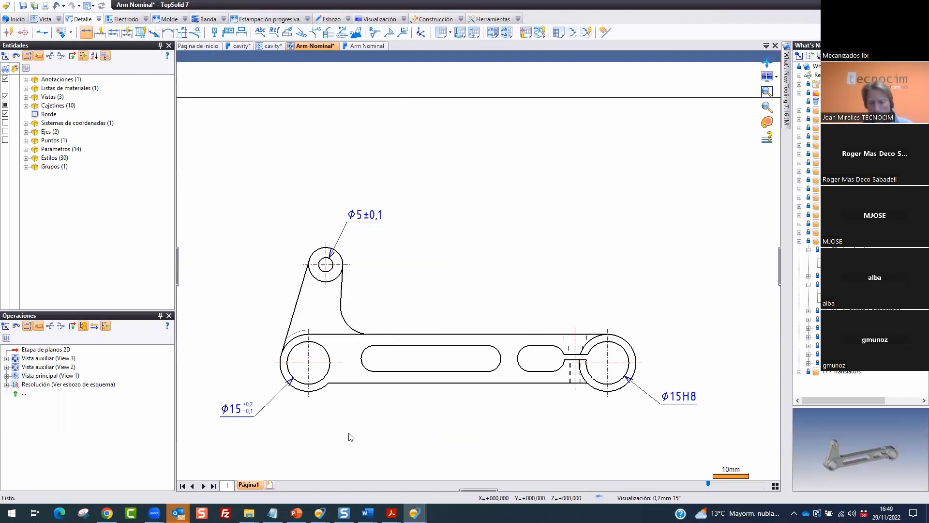
Begin a linear dimension on the arm's lower straight edge and enable its prefix and suffix texts
key("space")
scroll(373, 431, "up", 4)
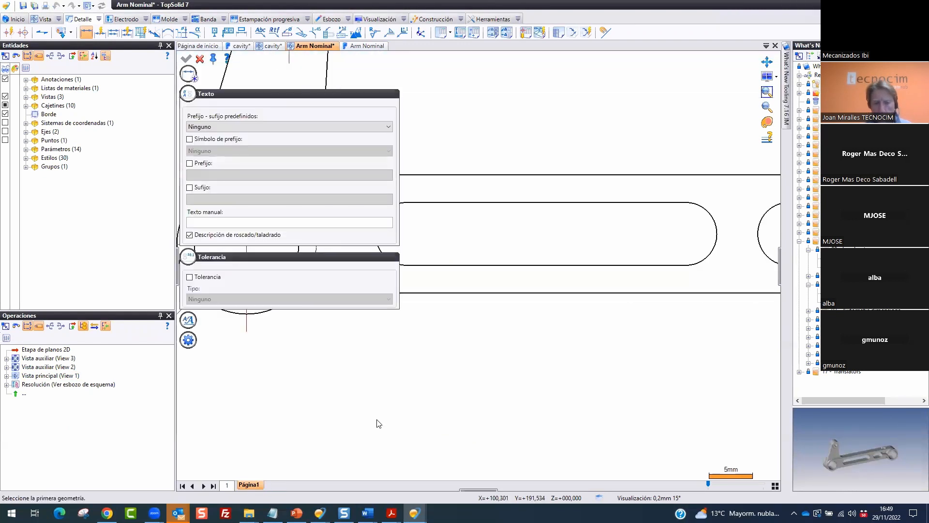
scroll(397, 415, "down", 3)
left_click(420, 382)
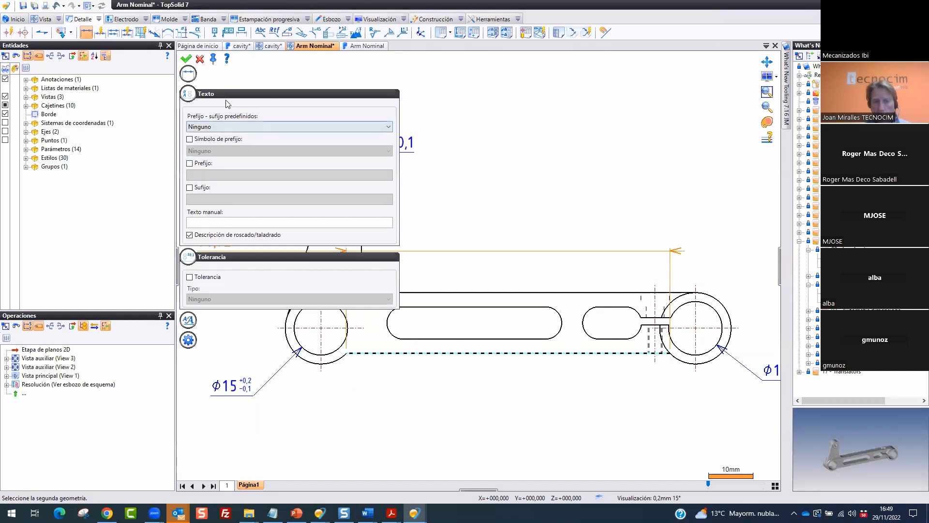
left_click(190, 164)
left_click(190, 188)
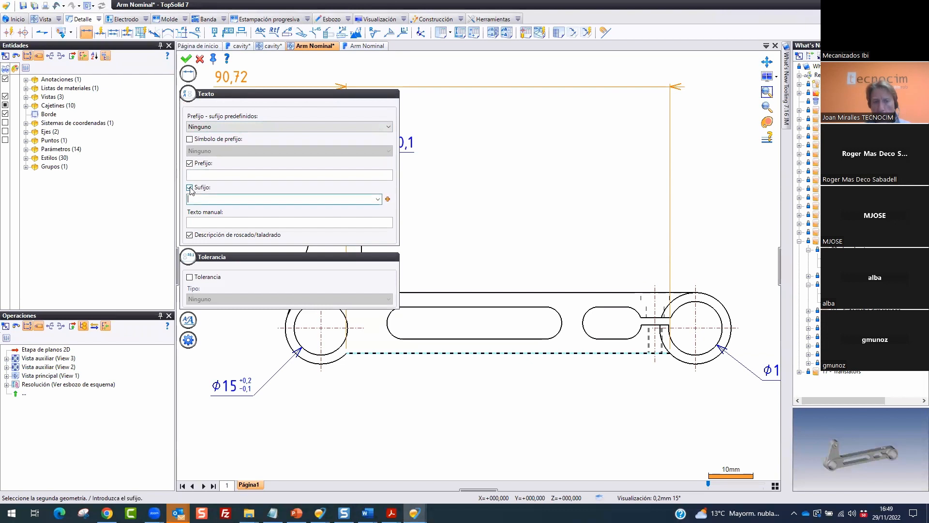
Insert the corner symbol as the dimension's prefix, place the linear dimension below the arm, and end the dimension command
left_click(325, 176)
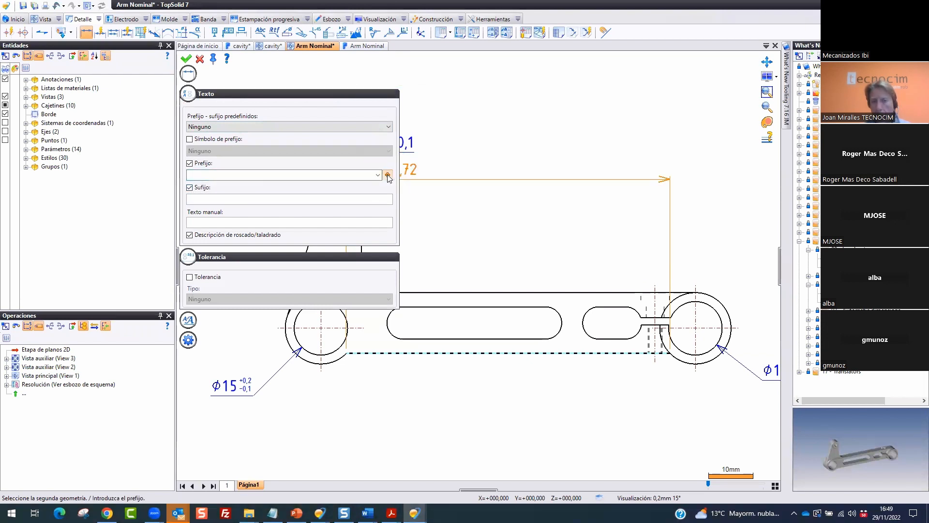
left_click(388, 175)
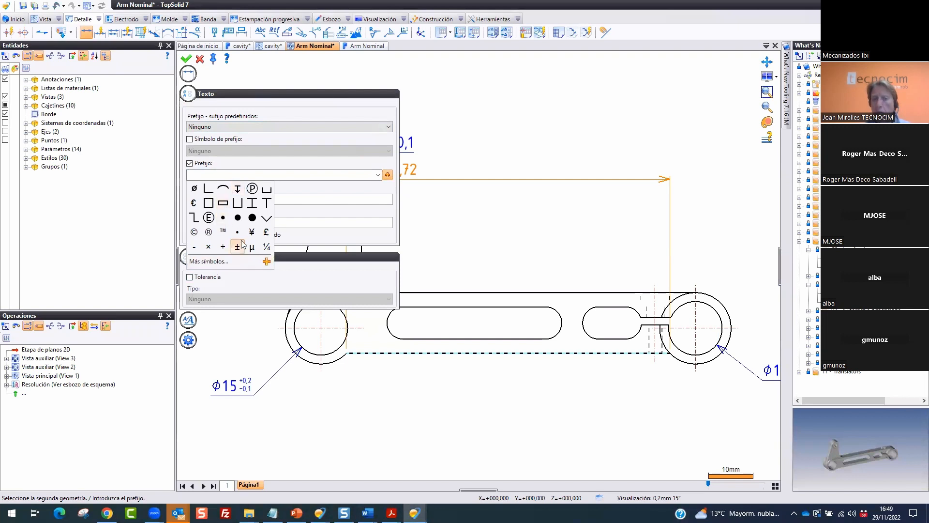
left_click(266, 262)
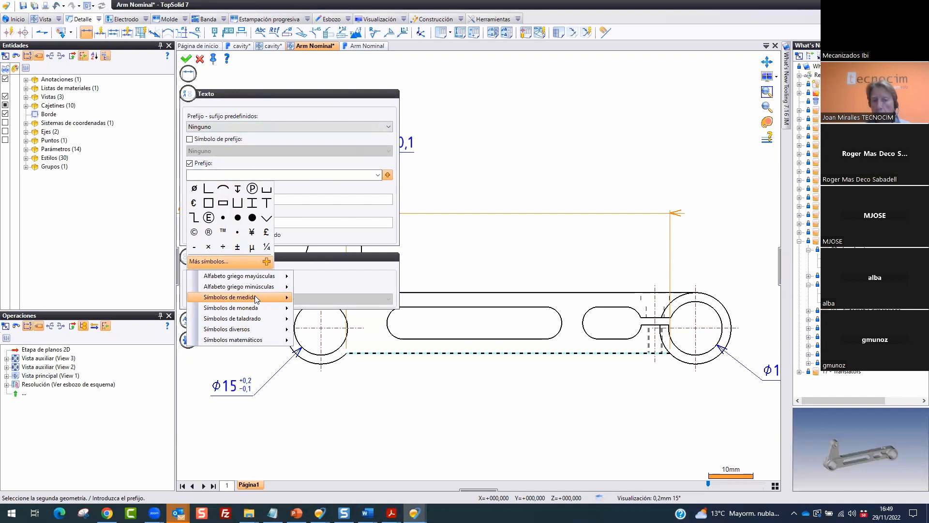
mouse_move(257, 290)
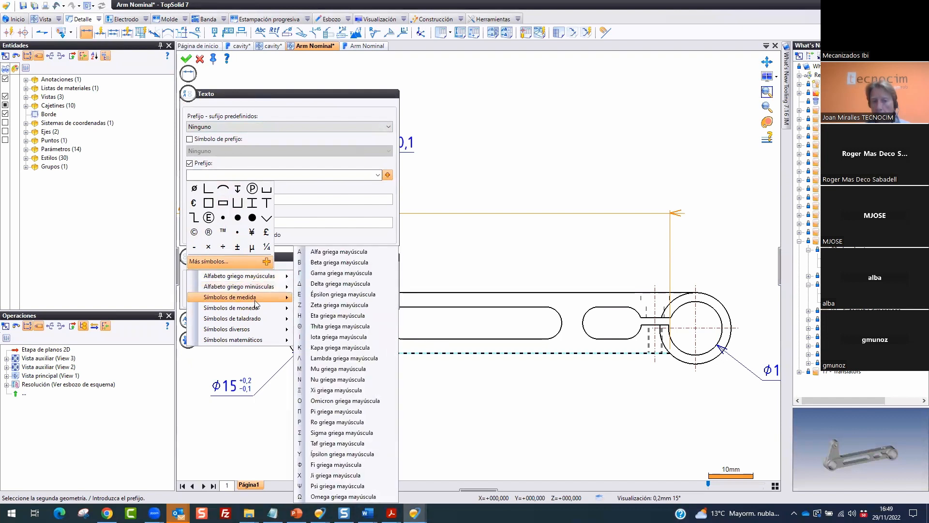
mouse_move(255, 324)
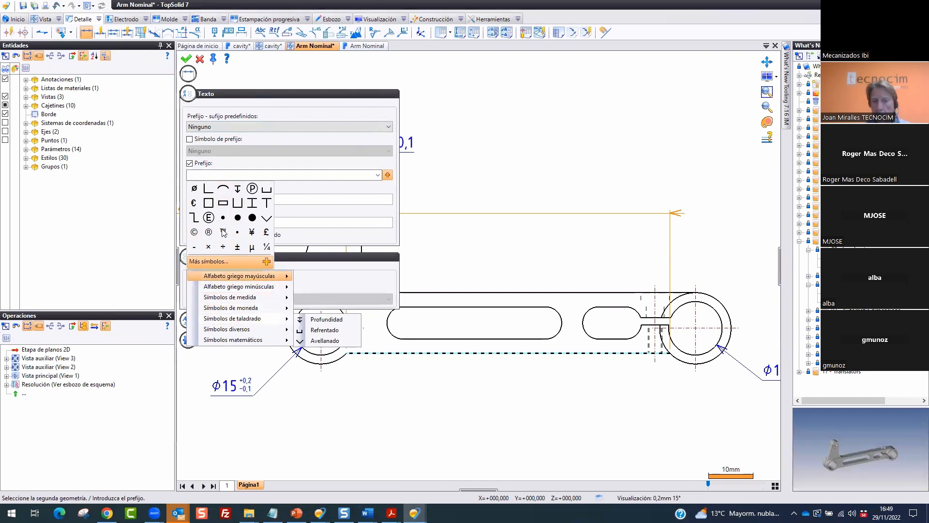
left_click(208, 189)
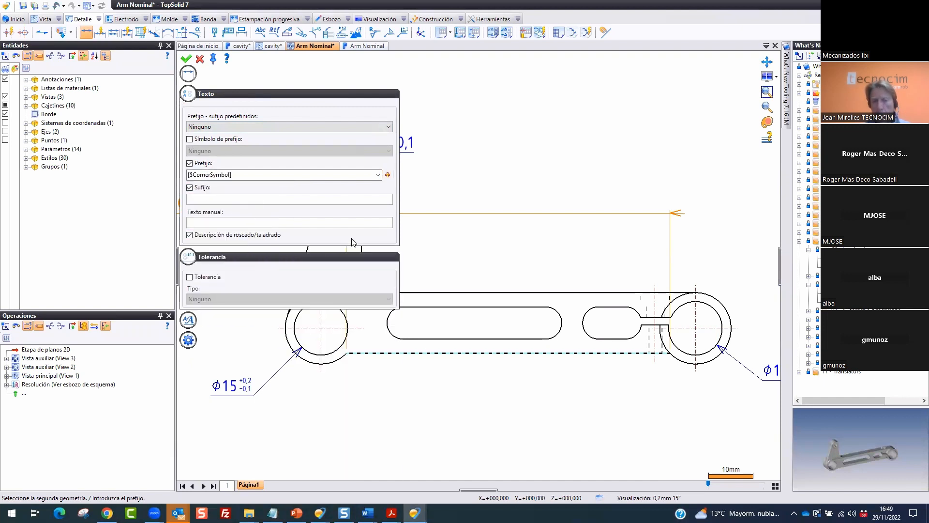
left_click(186, 58)
left_click(200, 59)
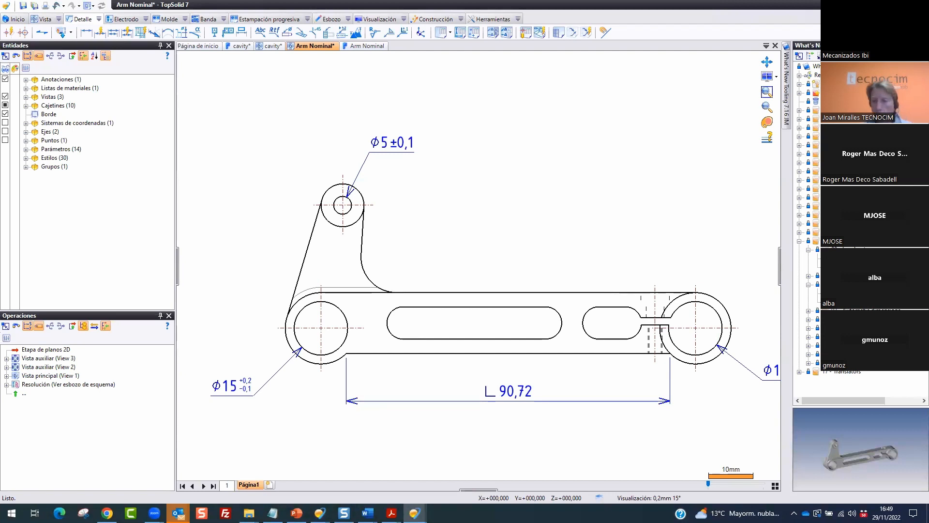
Open the Part drawing and delete the 95 and 135 dimensions below the front view and the 22.5 dimension below the side view
left_click(809, 320)
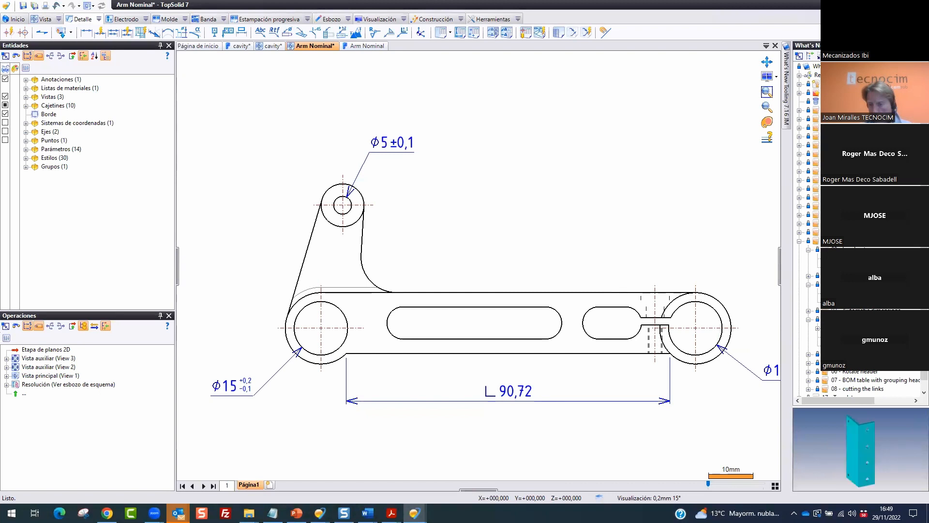
double_click(833, 337)
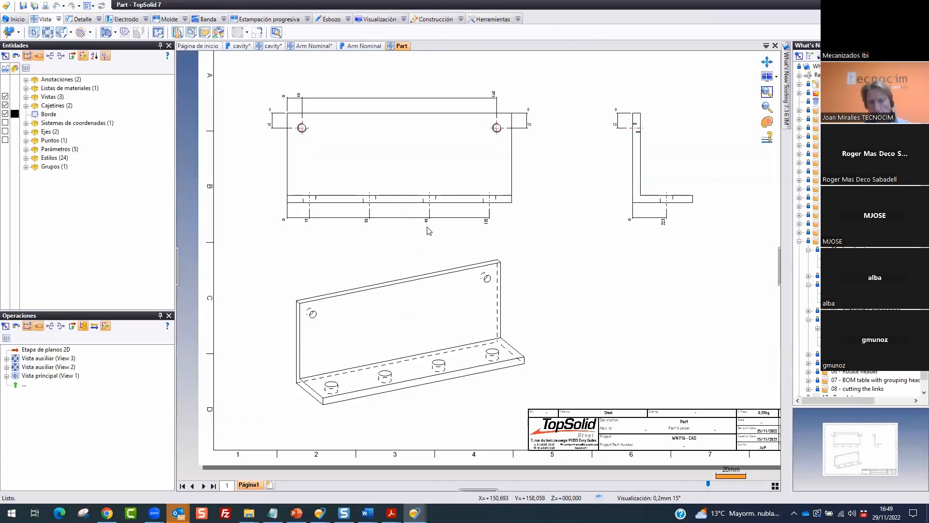
left_click(428, 218)
key("Delete")
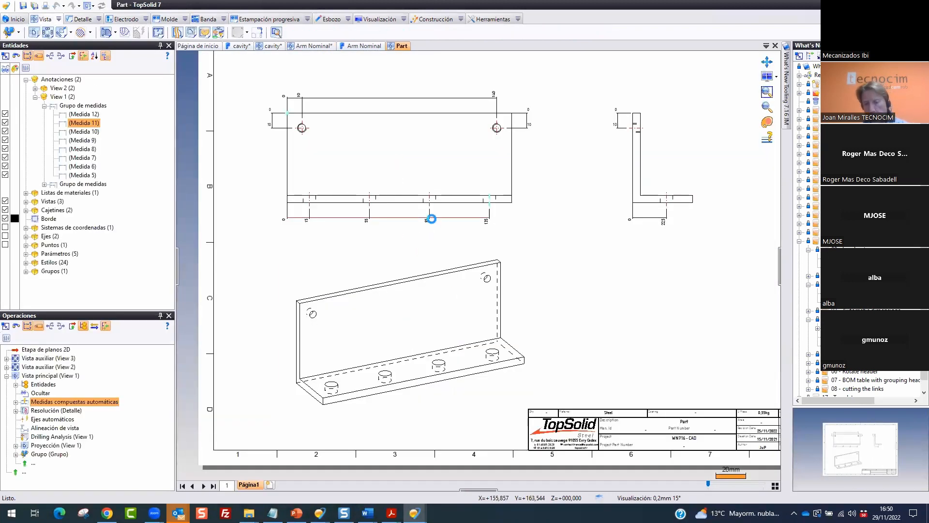
left_click(663, 224)
key("Delete")
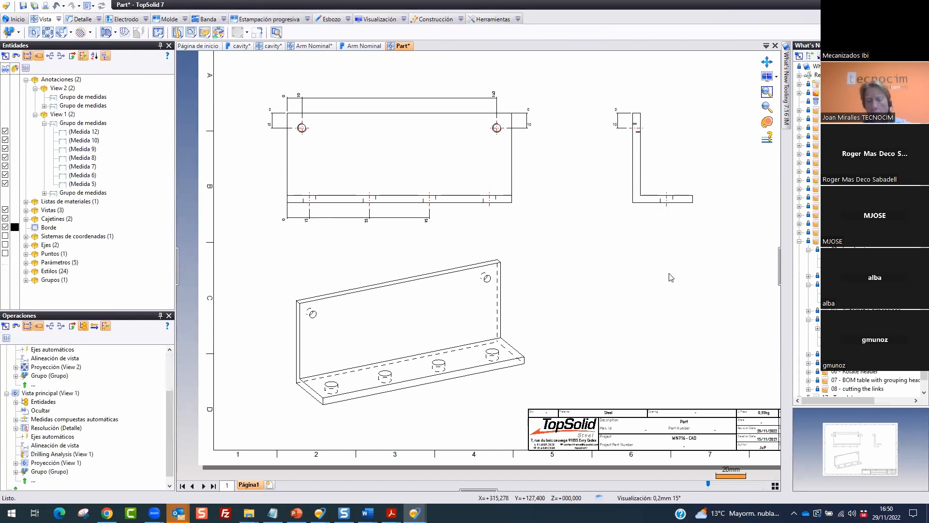
left_click(429, 222)
key("Delete")
Review the front view's automatic composite dimension settings and delete all of that view's composite dimensions
right_click(365, 217)
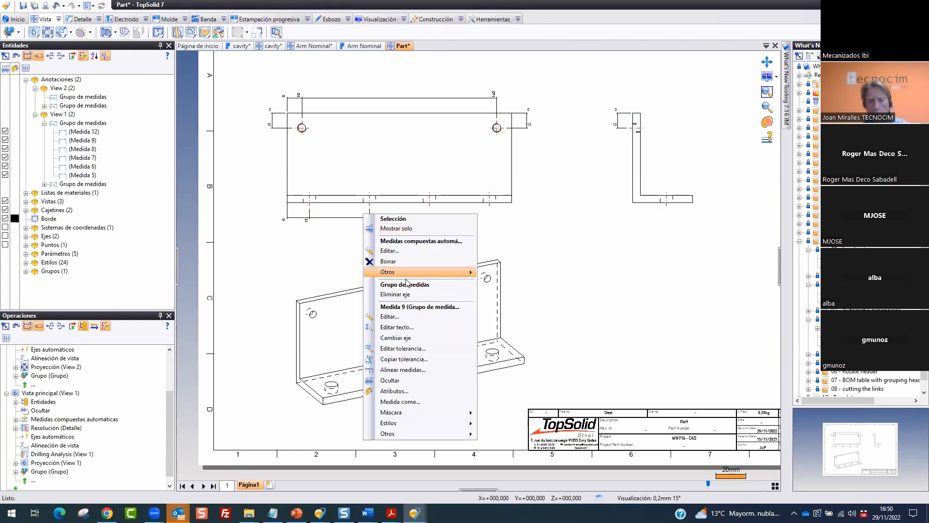
left_click(404, 251)
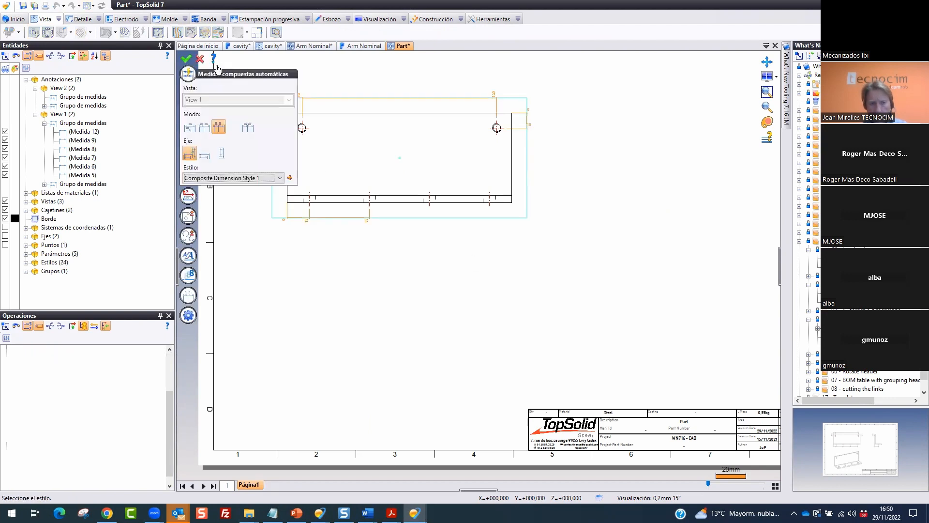
left_click(189, 62)
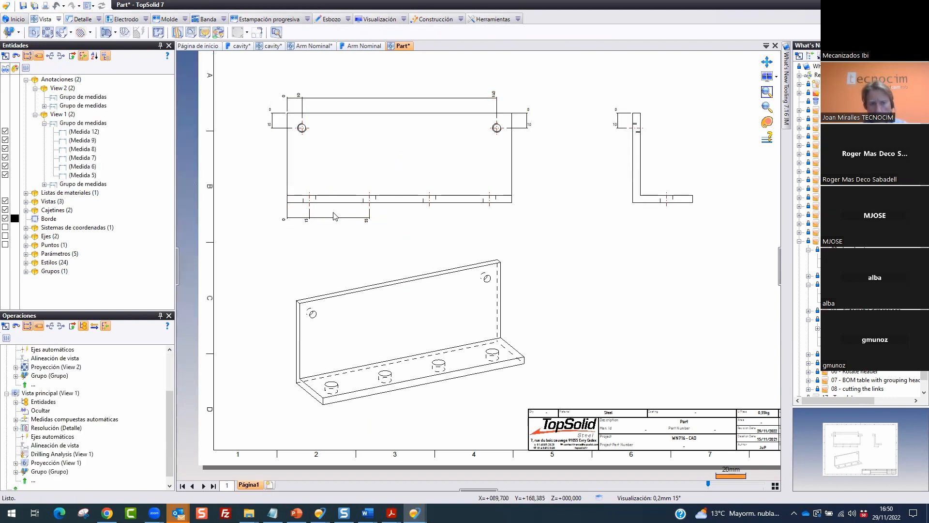
right_click(266, 107)
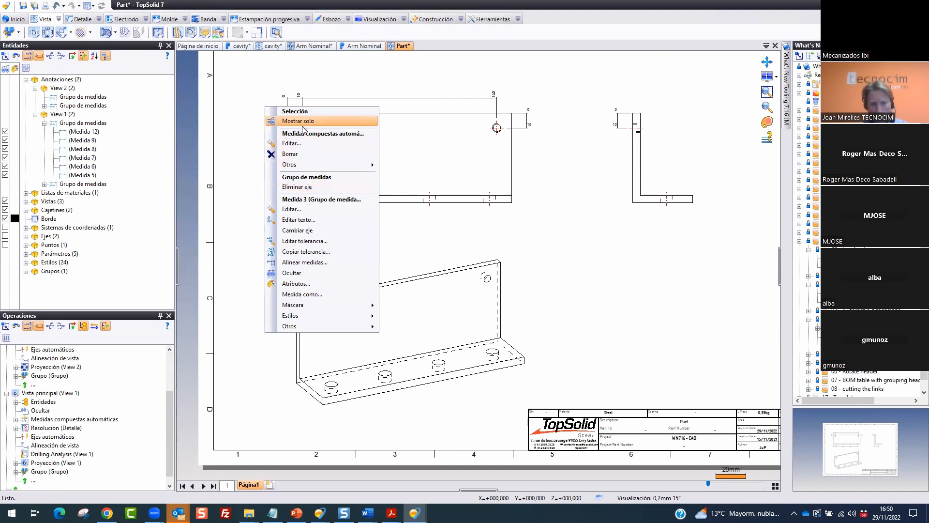
left_click(291, 154)
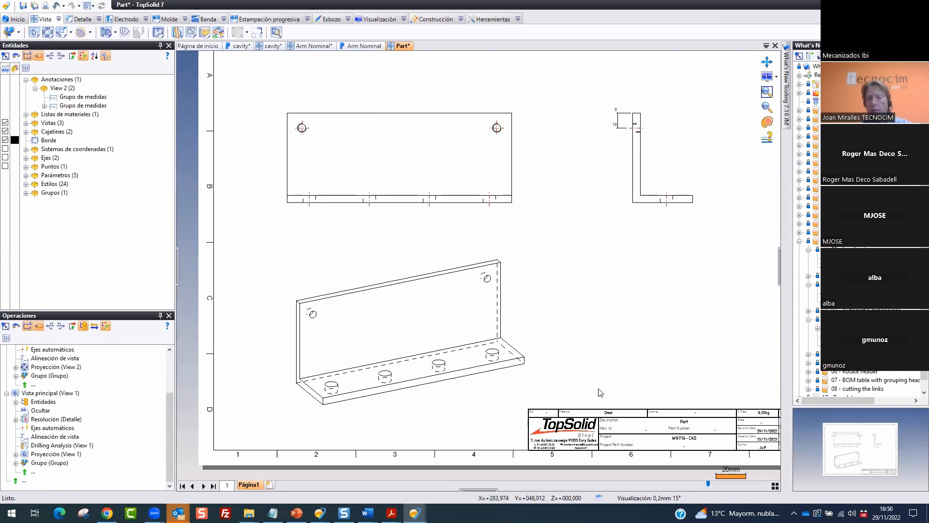
Delete the remaining automatic composite dimensions from the side view
scroll(357, 354, "down", 1)
scroll(562, 147, "up", 4)
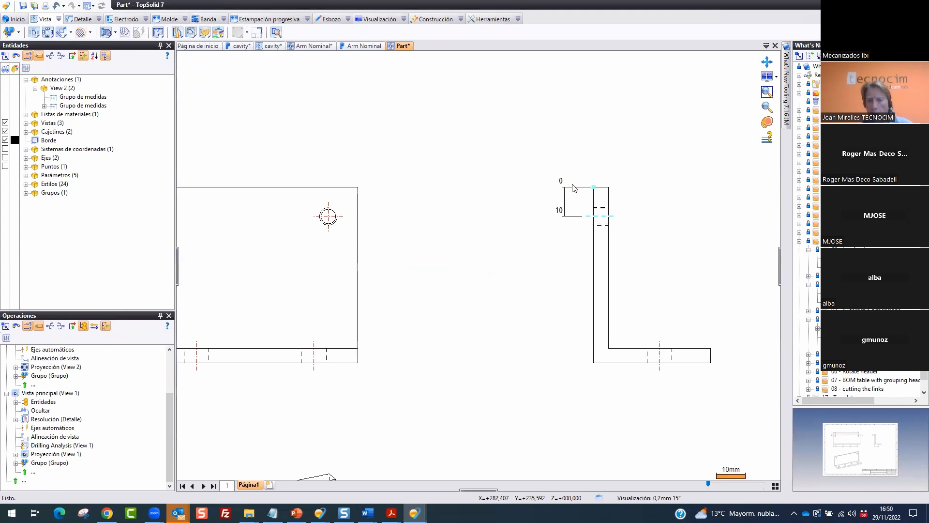
right_click(574, 189)
left_click(603, 231)
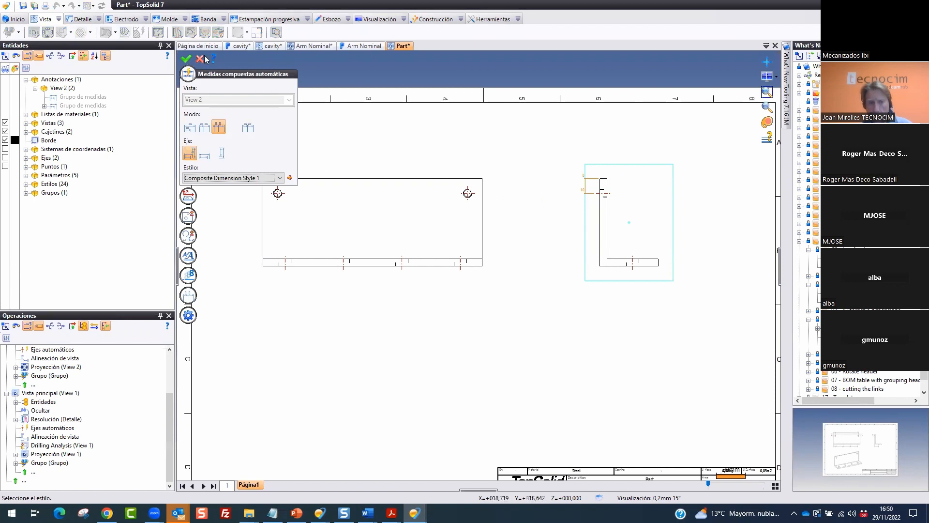
left_click(199, 59)
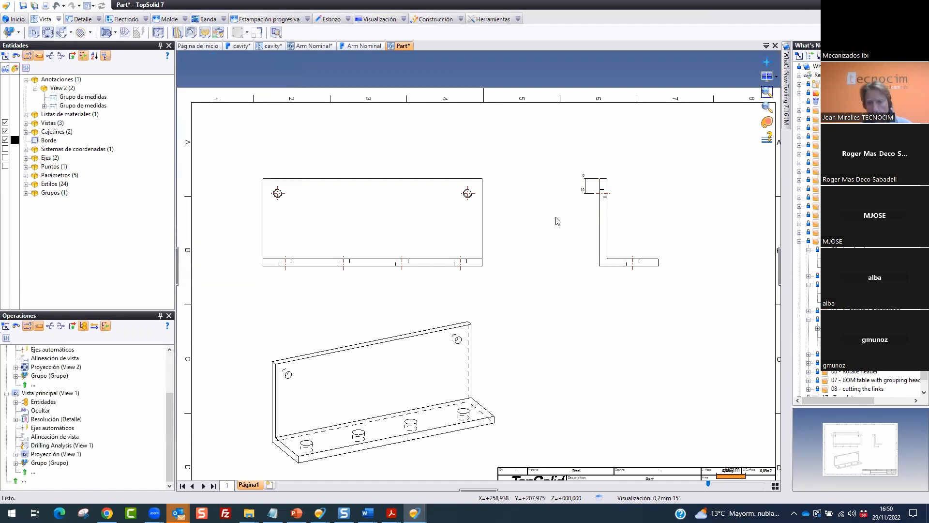
right_click(582, 178)
left_click(615, 221)
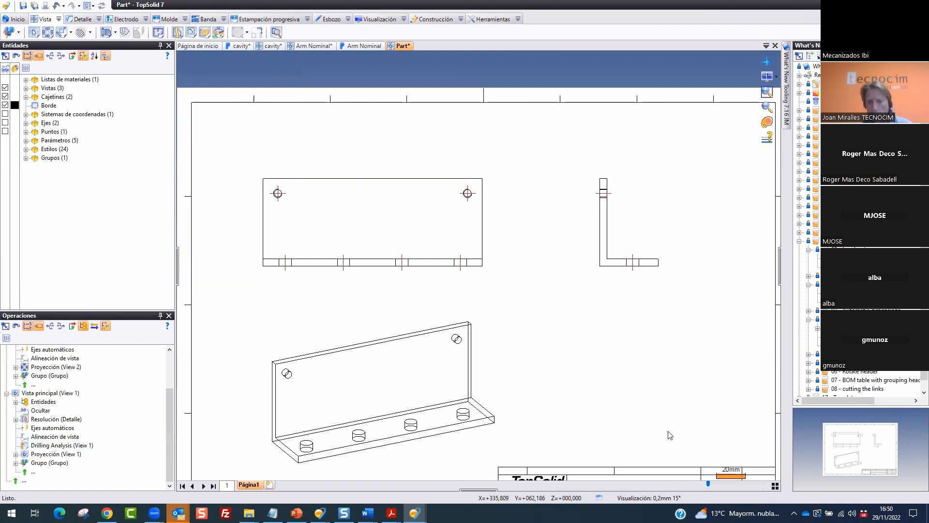
Start automatic composite dimensions with the front view, View 1, as the reference view
scroll(670, 435, "down", 1)
scroll(324, 228, "up", 1)
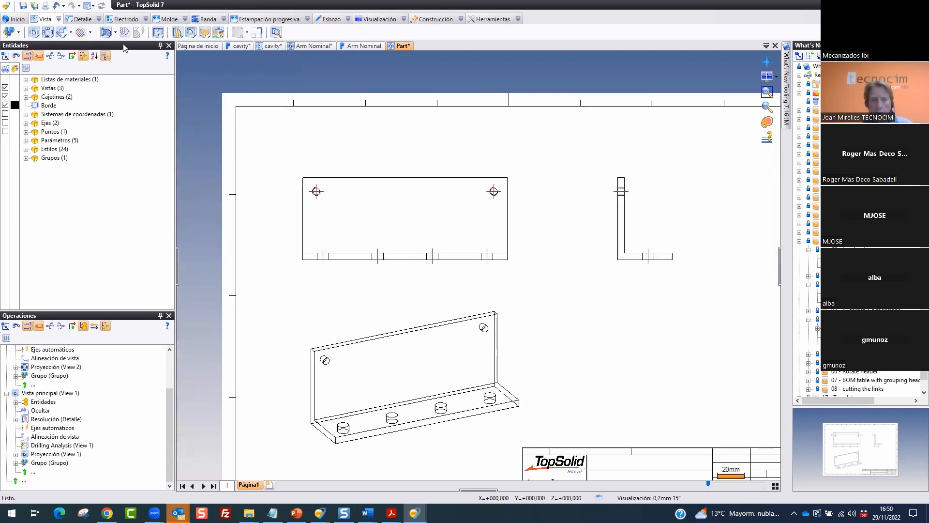
left_click(101, 20)
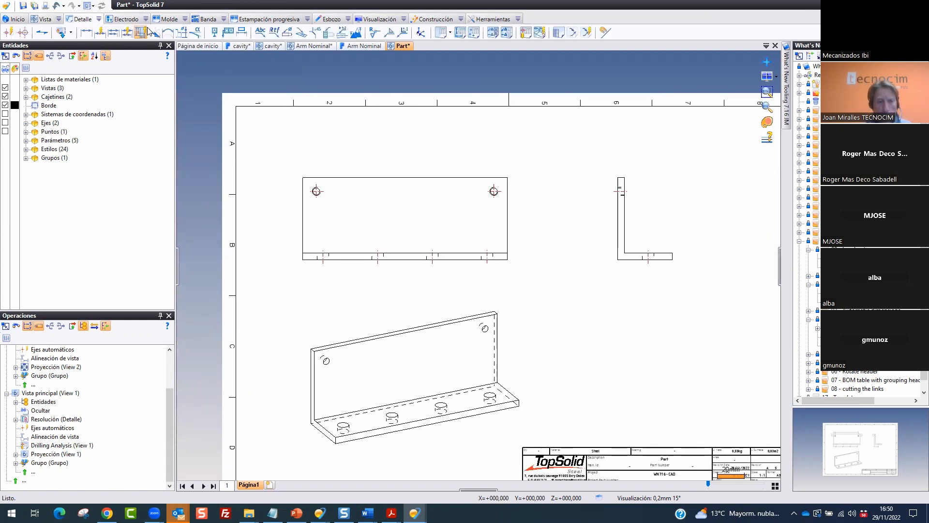
left_click_drag(120, 35, 145, 31)
key("Escape")
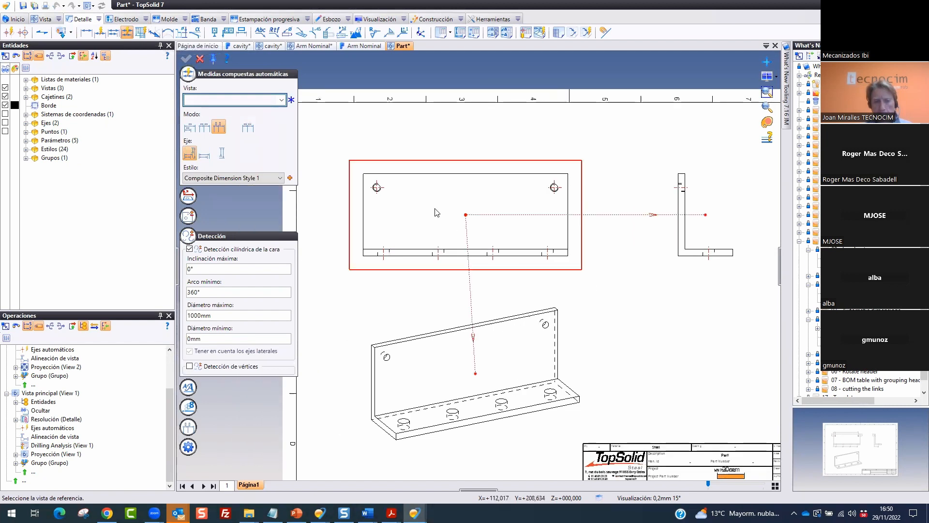
left_click(431, 209)
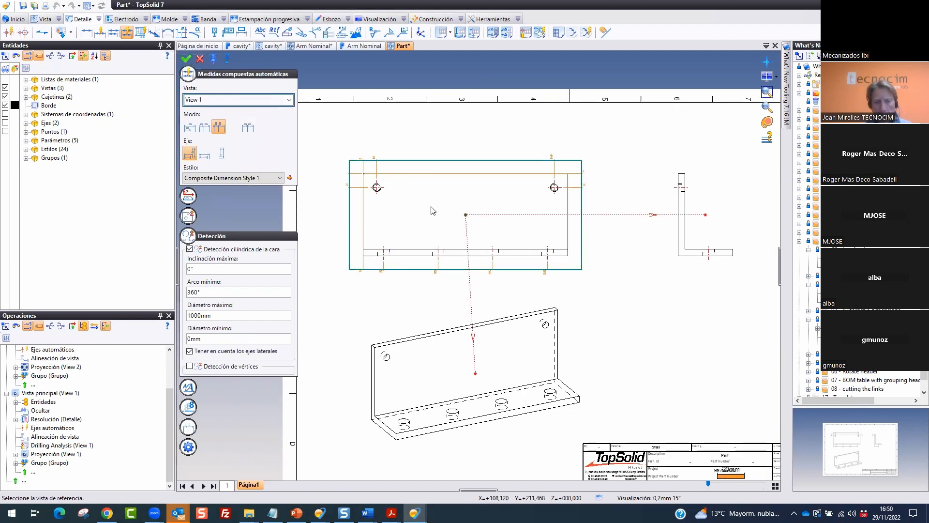
Preview the dimensions without lateral axes, re-enable Tener en cuenta los ejes laterales, create the front view's dimensions, and end the command
scroll(438, 272, "up", 2)
scroll(440, 272, "down", 1)
left_click(189, 351)
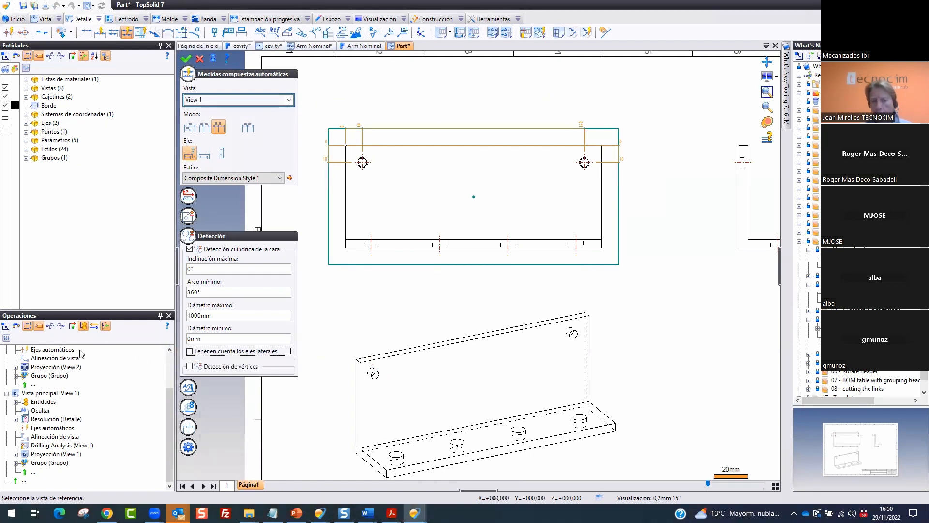
left_click(190, 352)
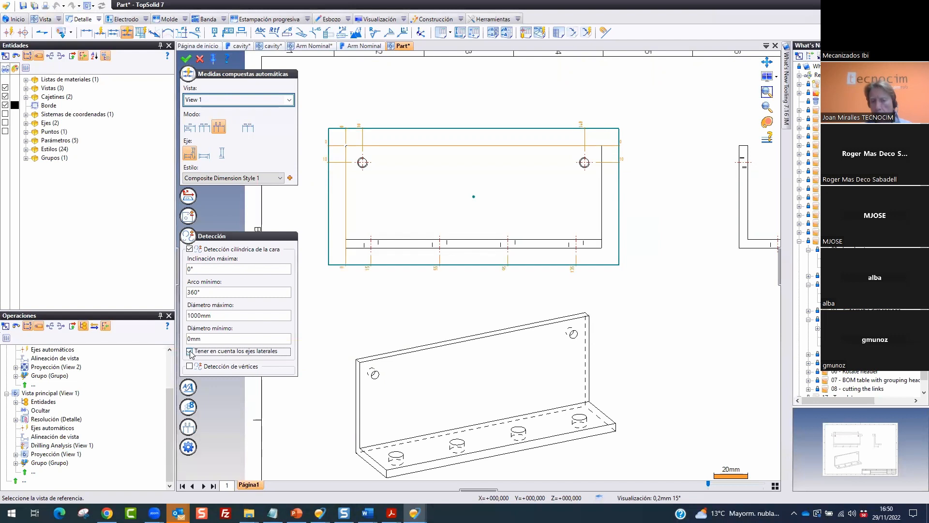
left_click(187, 59)
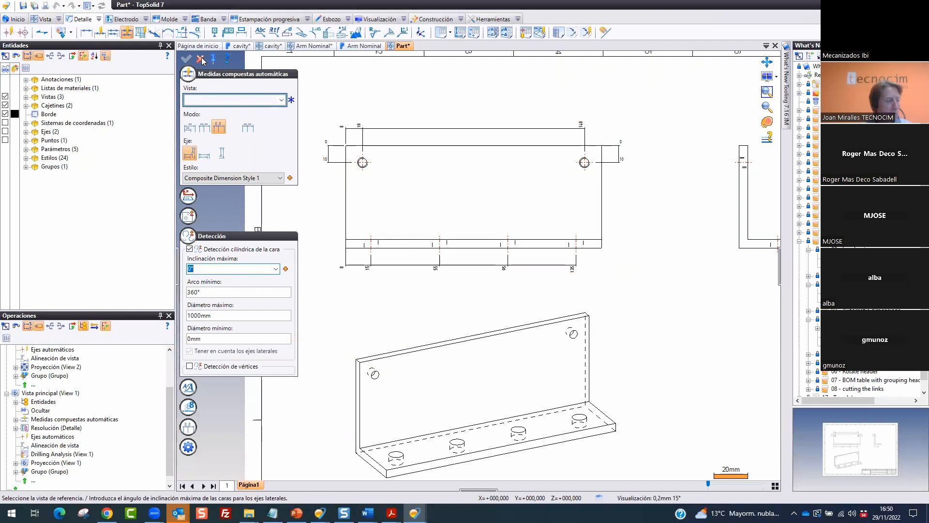
left_click(199, 59)
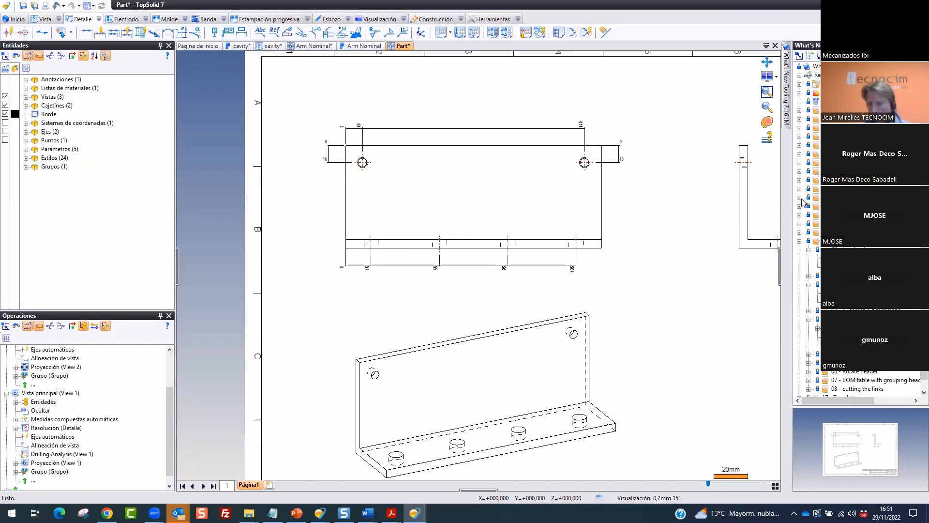
Open the Curved Conveyor drawing from the What's New project
left_click(801, 198)
left_click(809, 207)
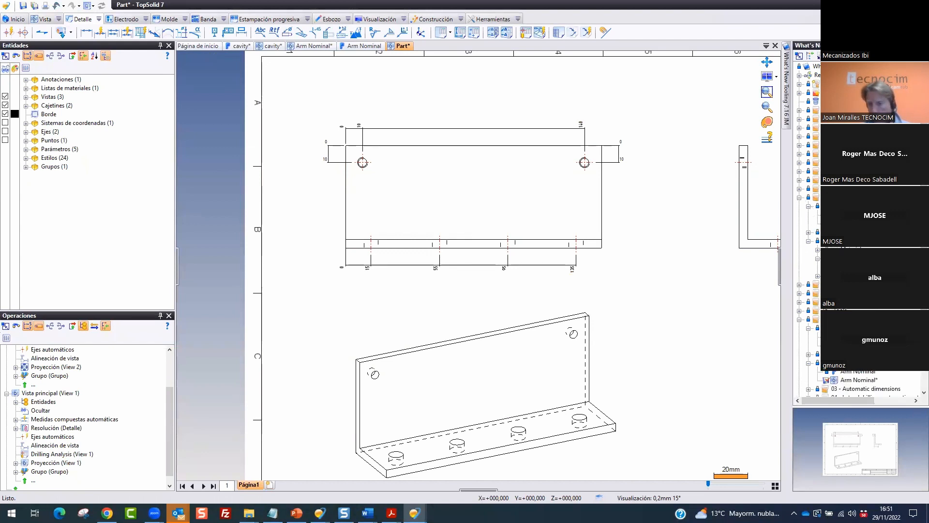
double_click(842, 223)
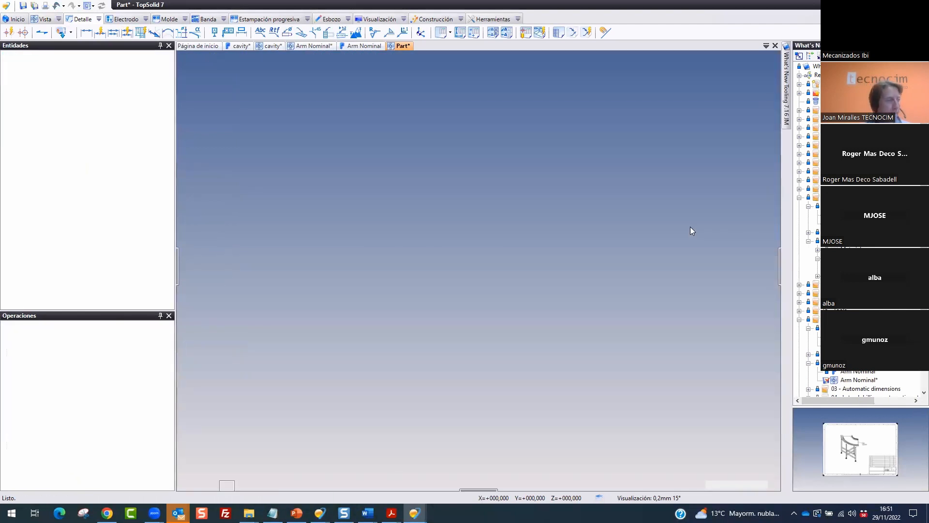
left_click(504, 272)
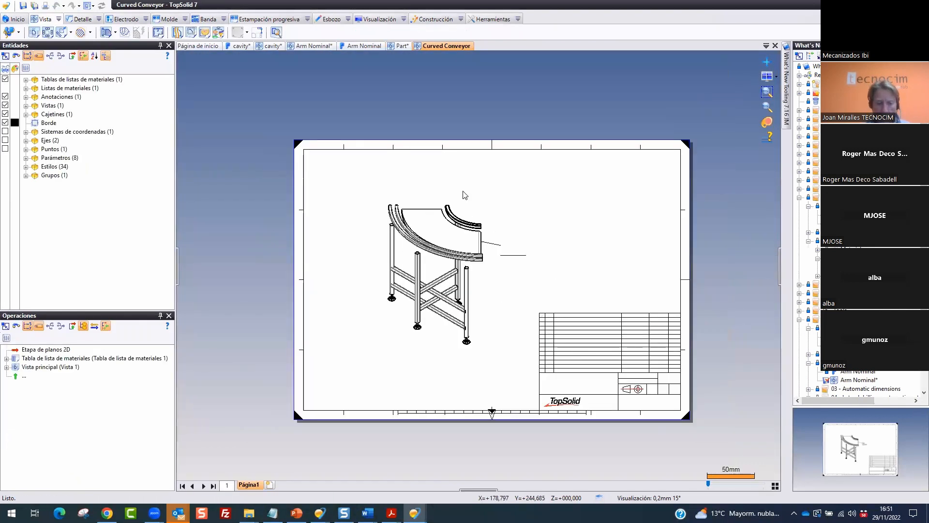
Move the index 13 annotation slightly farther from the conveyor's top surface
scroll(475, 202, "up", 2)
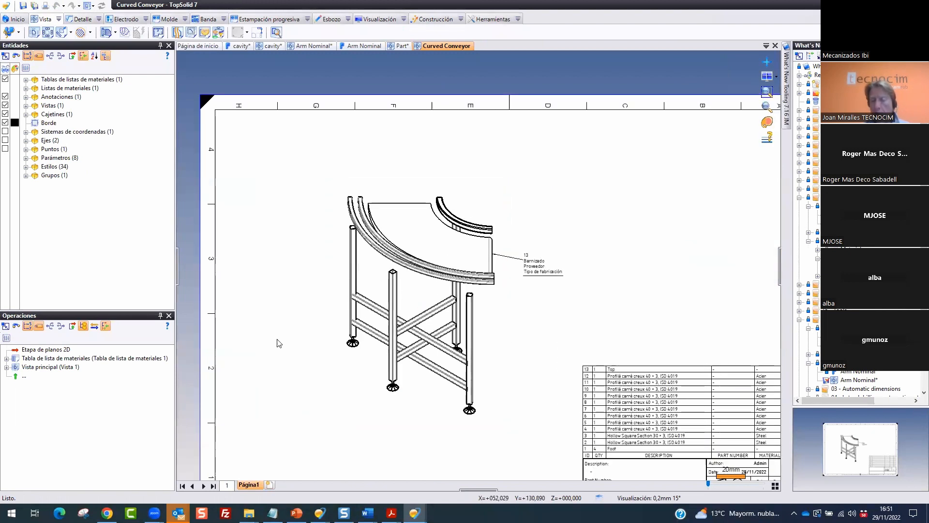
scroll(738, 450, "up", 3)
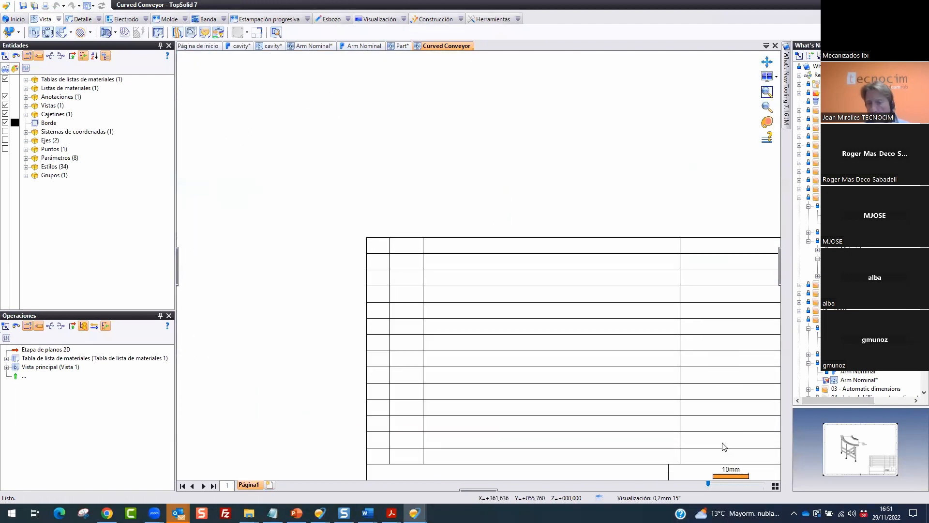
scroll(580, 452, "down", 3)
scroll(372, 269, "up", 2)
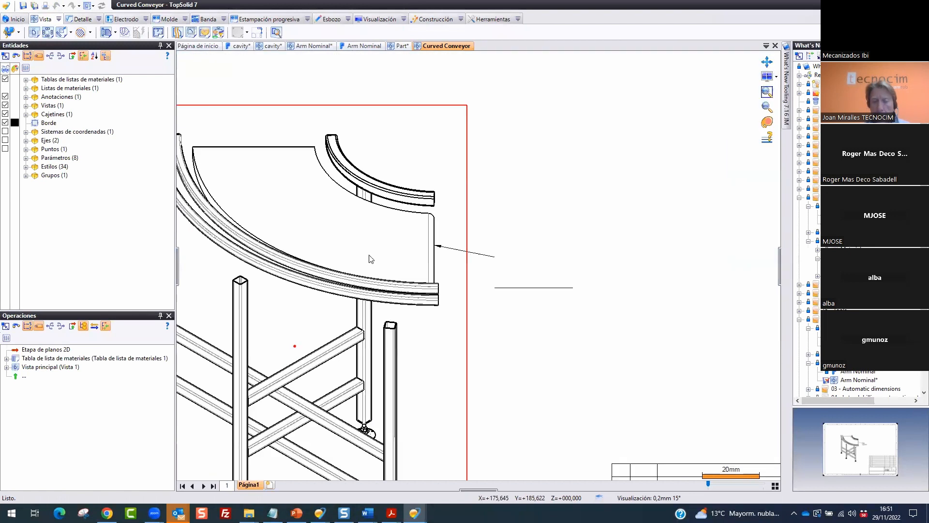
mouse_move(518, 261)
left_mouse_down()
mouse_move(534, 251)
mouse_move(509, 195)
mouse_move(530, 219)
mouse_move(526, 293)
mouse_move(523, 283)
left_mouse_up()
Edit the index 13 annotation and override its decoration with a rectangular frame
right_click(531, 263)
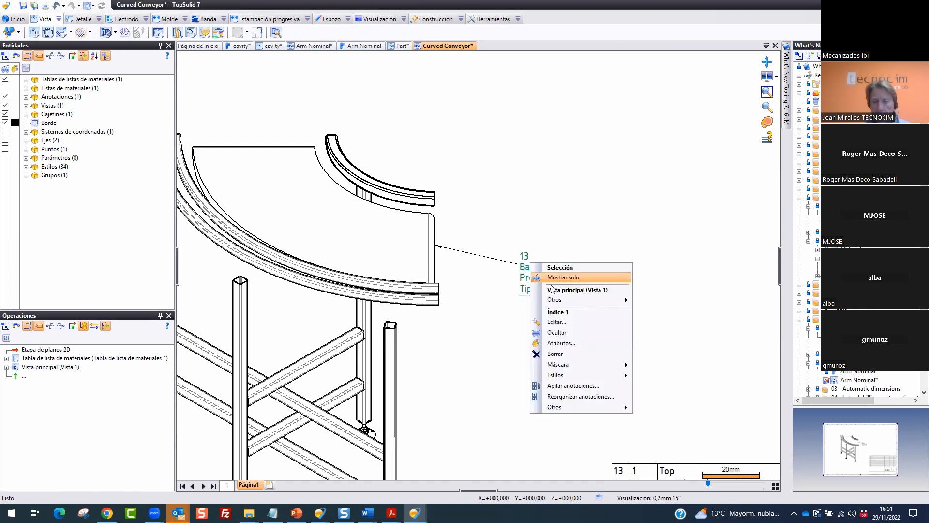
left_click(563, 321)
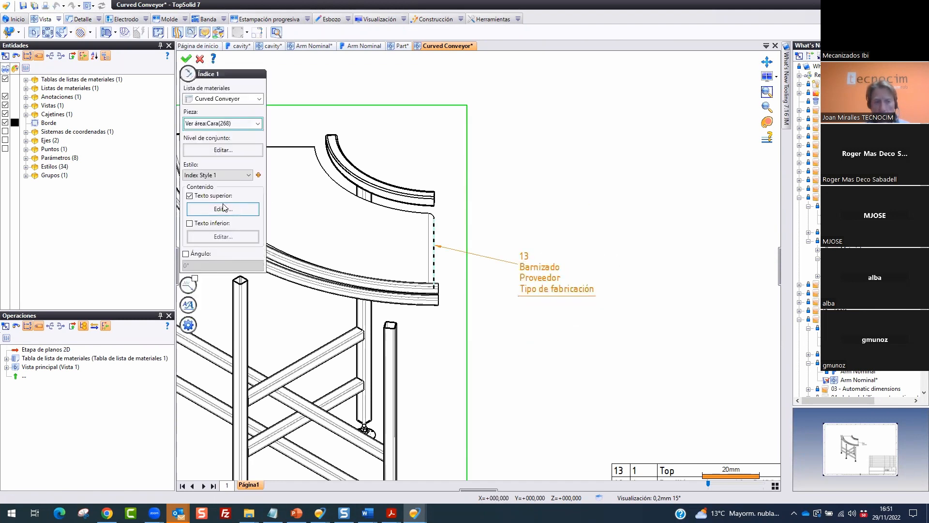
left_click(188, 305)
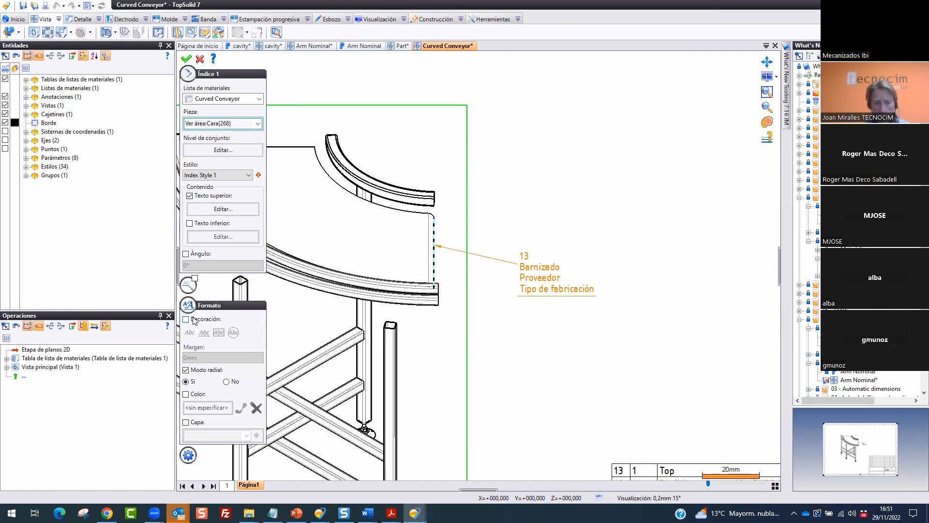
left_click(193, 320)
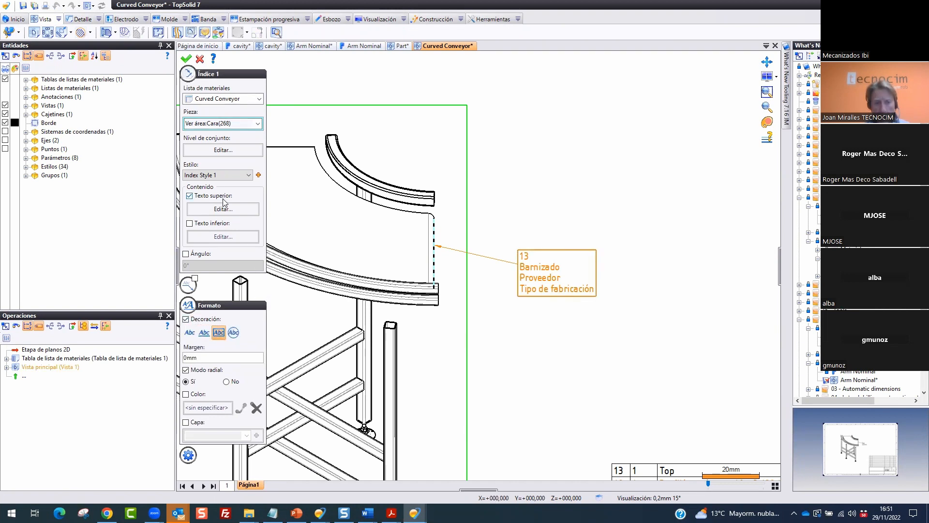
key("ctrl+2")
left_click_drag(164, 360, 283, 395, "ctrl")
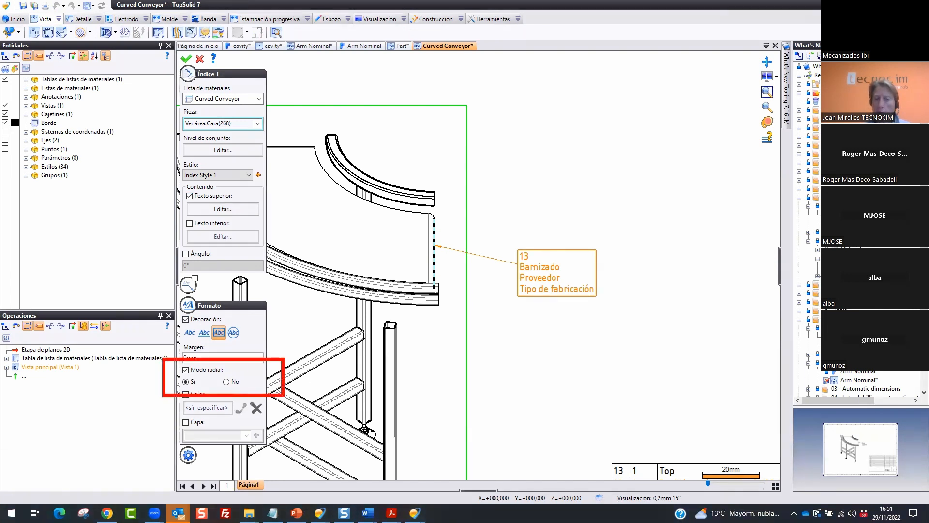
Remove the Modo radial override from the index annotation and apply the format changes
key("Escape")
left_click(186, 370)
scroll(552, 362, "down", 3)
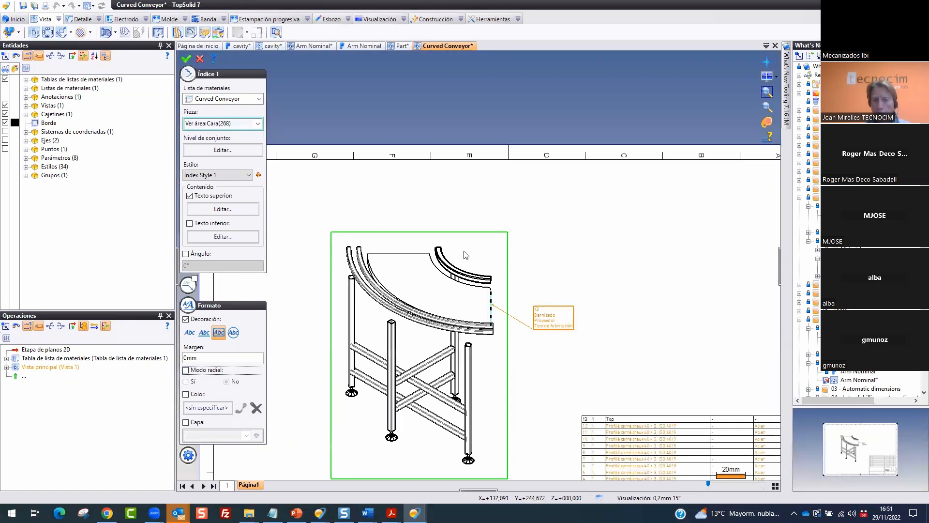
scroll(543, 315, "up", 2)
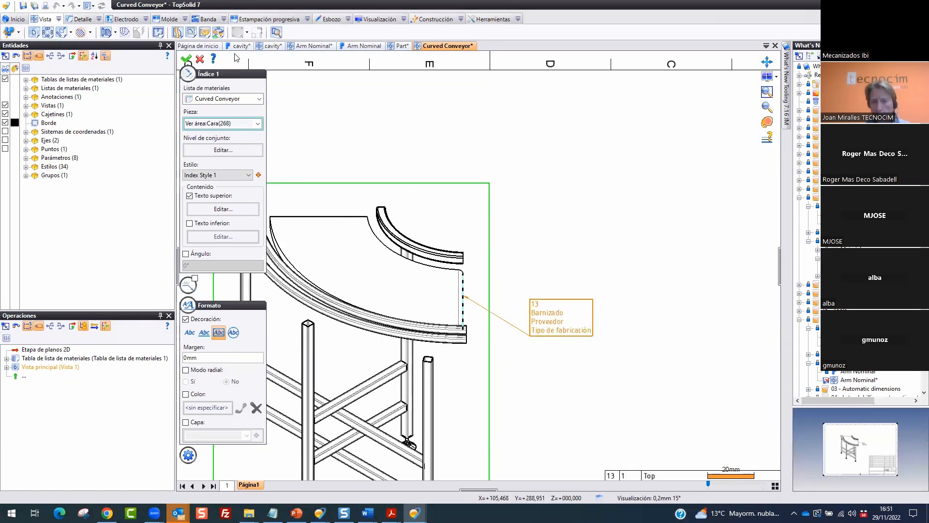
left_click(187, 59)
Move the framed index annotation up and away from the conveyor to test its leader without radial mode
mouse_move(531, 328)
left_mouse_down()
mouse_move(548, 286)
mouse_move(532, 213)
mouse_move(462, 292)
left_mouse_up()
mouse_move(517, 235)
left_mouse_down()
mouse_move(530, 209)
mouse_move(542, 235)
left_mouse_up()
key("Escape")
scroll(480, 175, "down", 3)
mouse_move(524, 191)
left_mouse_down()
mouse_move(493, 382)
mouse_move(433, 398)
mouse_move(313, 387)
mouse_move(297, 254)
mouse_move(303, 213)
mouse_move(328, 158)
mouse_move(451, 156)
mouse_move(435, 156)
mouse_move(581, 195)
mouse_move(574, 256)
mouse_move(554, 191)
left_mouse_up()
Edit the index annotation again, set Modo radial to Sí, and apply the change
right_click(554, 191)
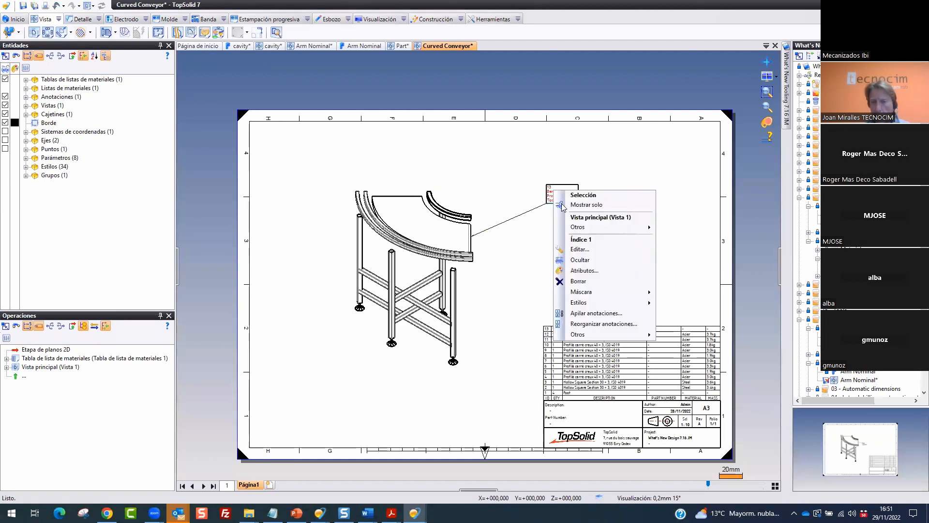
left_click(581, 250)
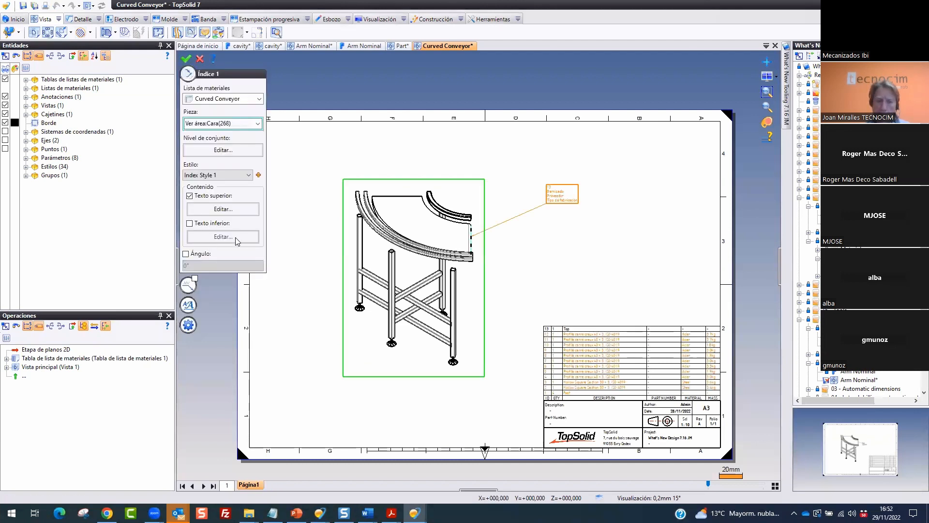
left_click(189, 285)
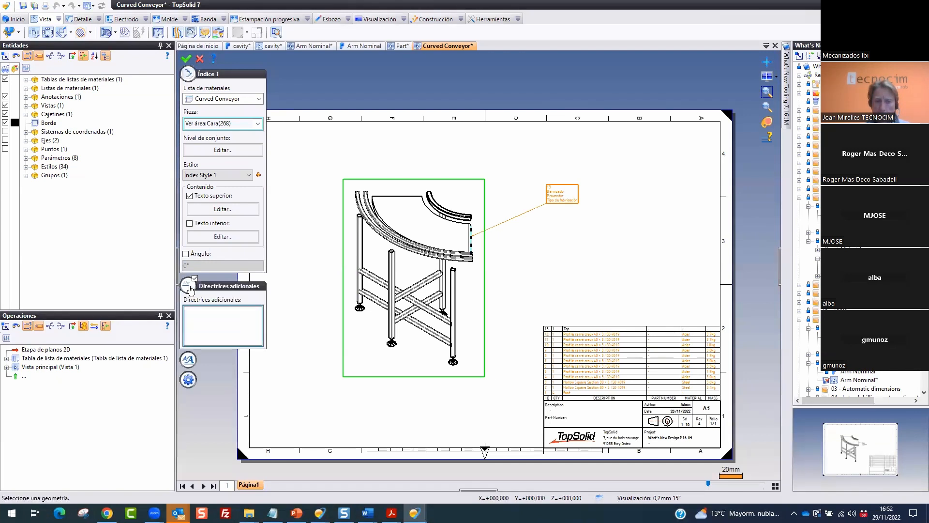
left_click(191, 310)
left_click(185, 370)
left_click(186, 382)
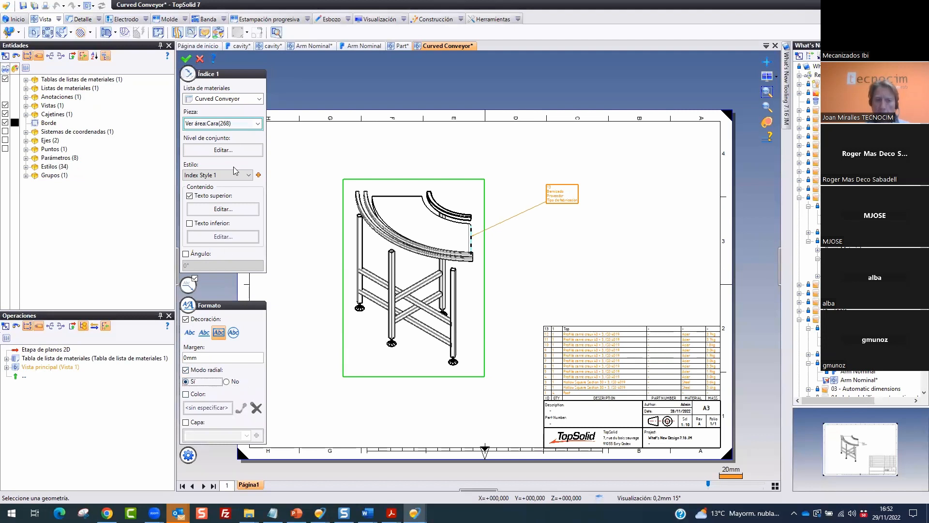
left_click(190, 59)
Move the index annotation around the conveyor view to test the radial leader, leaving it above the inner rail's end
scroll(514, 190, "up", 2)
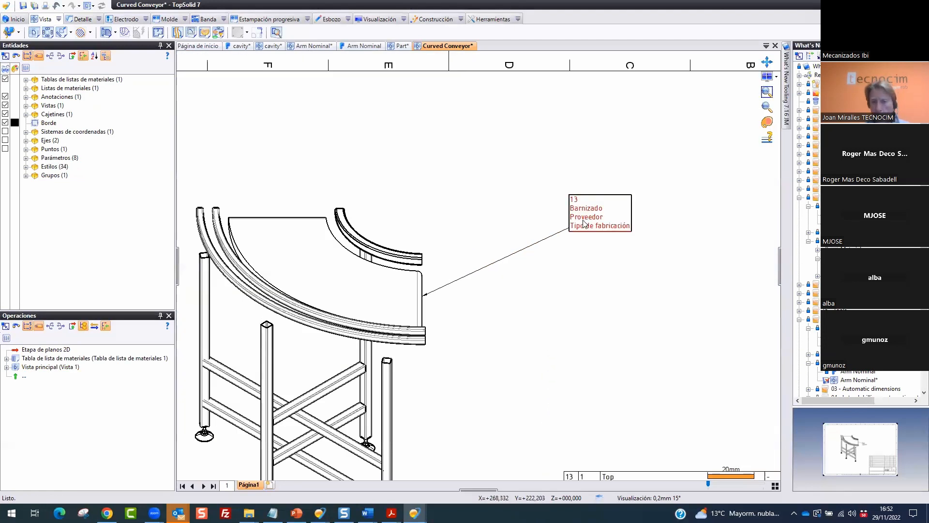
mouse_move(581, 214)
left_mouse_down()
mouse_move(550, 234)
mouse_move(493, 333)
left_mouse_up()
scroll(496, 335, "up", 2)
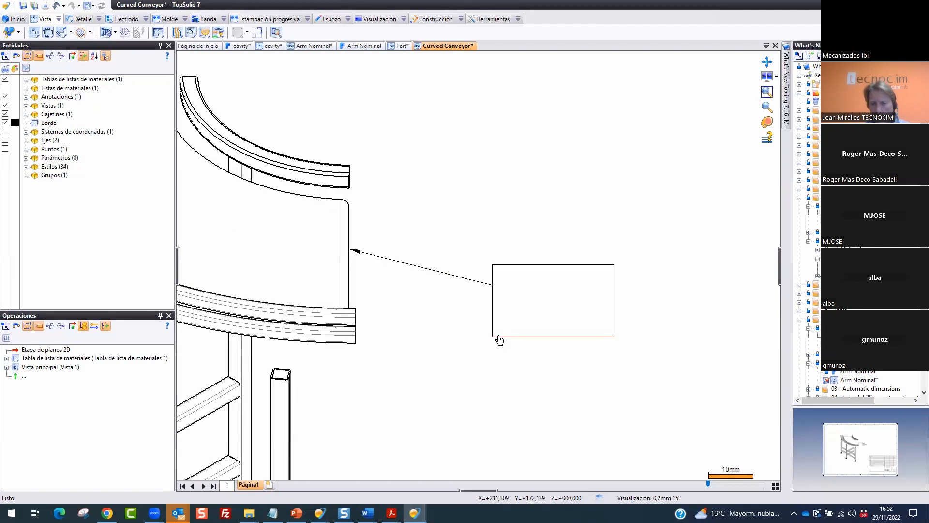
mouse_move(344, 251)
left_mouse_down()
mouse_move(486, 287)
mouse_move(632, 266)
mouse_move(490, 339)
mouse_move(490, 259)
left_mouse_up()
mouse_move(506, 308)
left_mouse_down()
mouse_move(516, 351)
mouse_move(502, 376)
mouse_move(453, 393)
mouse_move(429, 380)
mouse_move(454, 376)
mouse_move(480, 333)
mouse_move(489, 221)
mouse_move(473, 169)
left_mouse_up()
scroll(542, 305, "down", 3)
left_click_drag(534, 256, 459, 149)
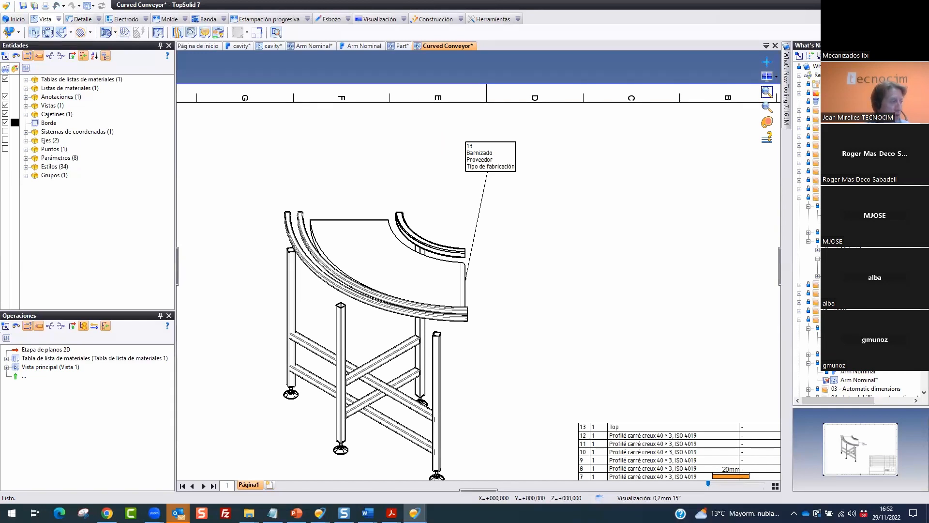
Close all open documents, including the Arm Nominal and Curved Conveyor drawings
left_click(315, 46)
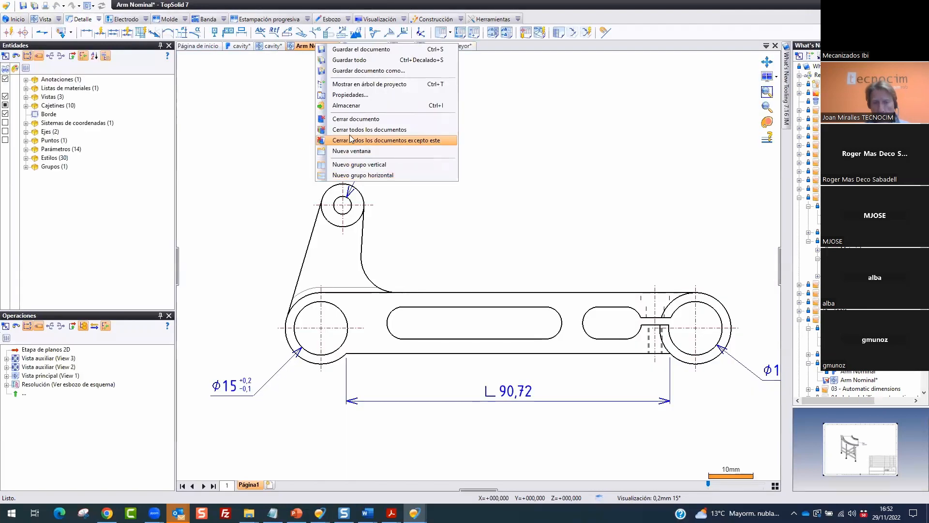
left_click(359, 128)
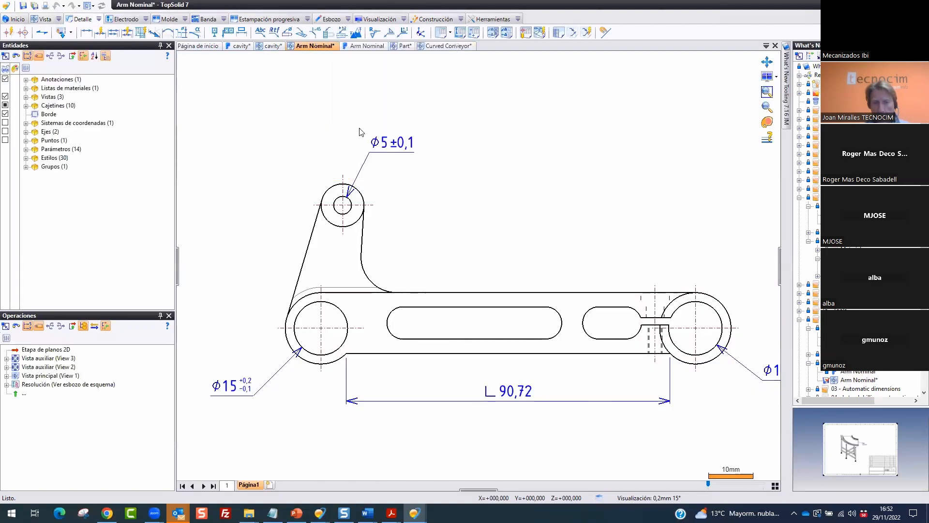
left_click(476, 293)
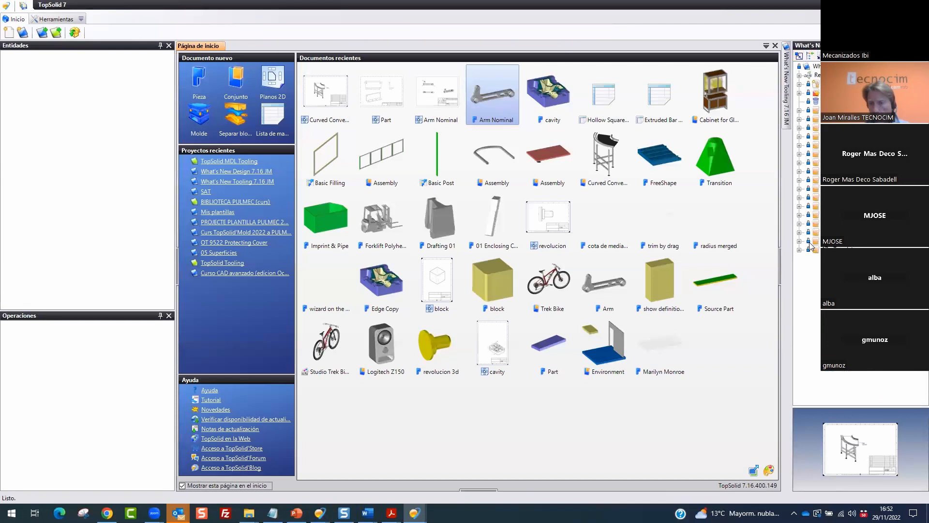
Open the revolucion 3d part and the revolucion drawing from the 08 subfolder of 16 - Drafting
left_click(800, 241)
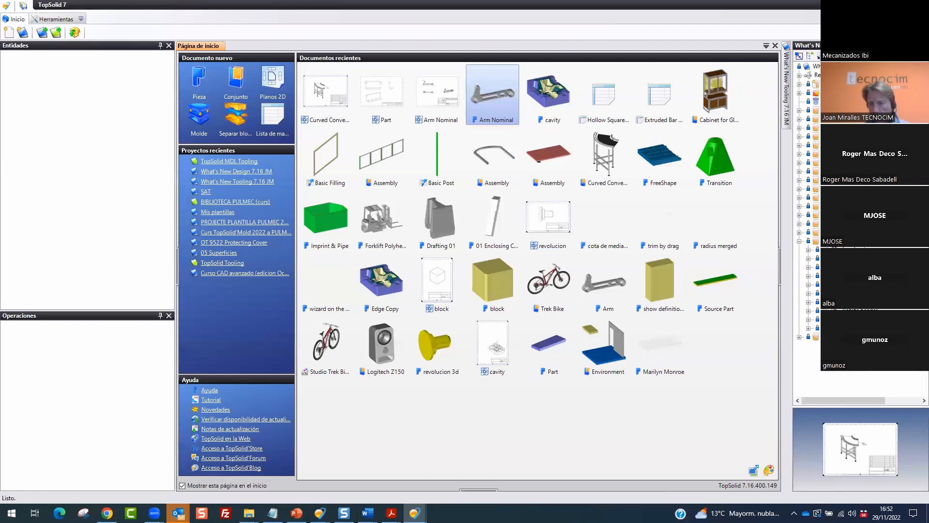
left_click(807, 329)
left_click_drag(791, 316, 741, 315)
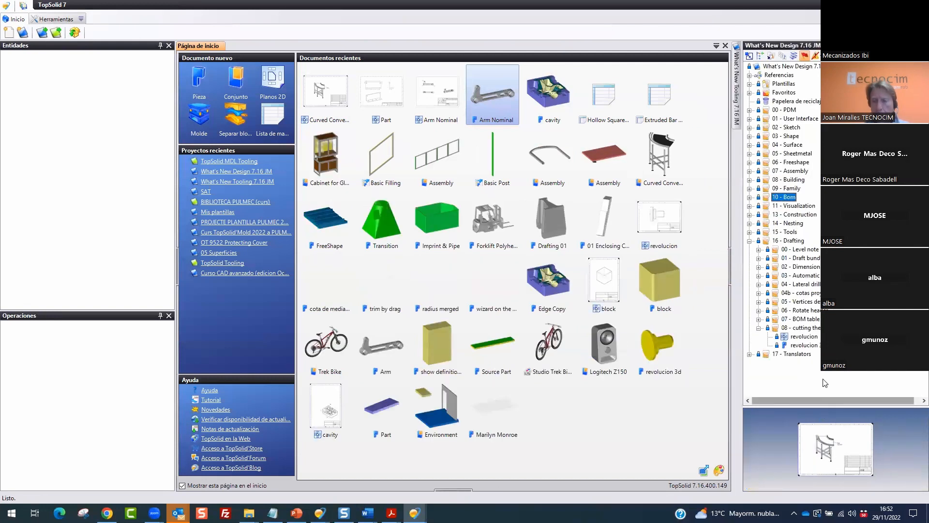
left_click(816, 345)
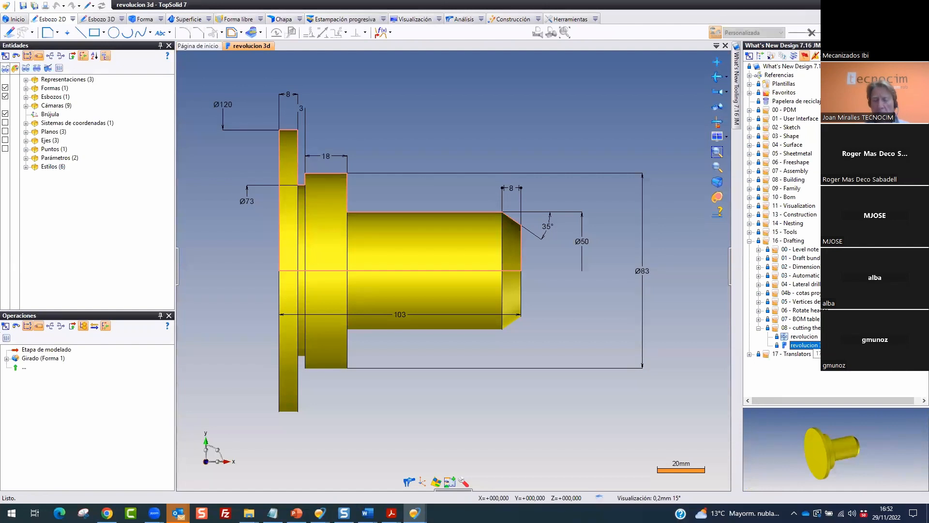
double_click(804, 336)
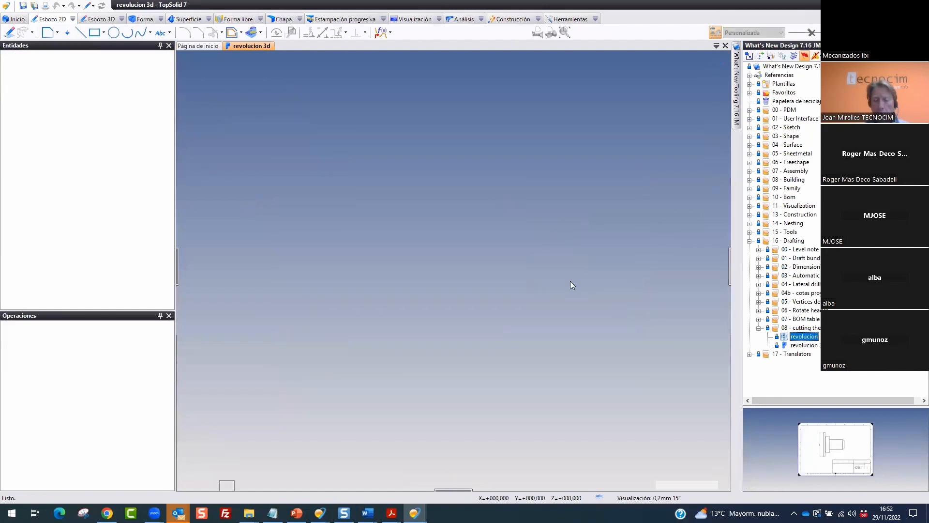
scroll(345, 228, "up", 4)
scroll(346, 228, "down", 3)
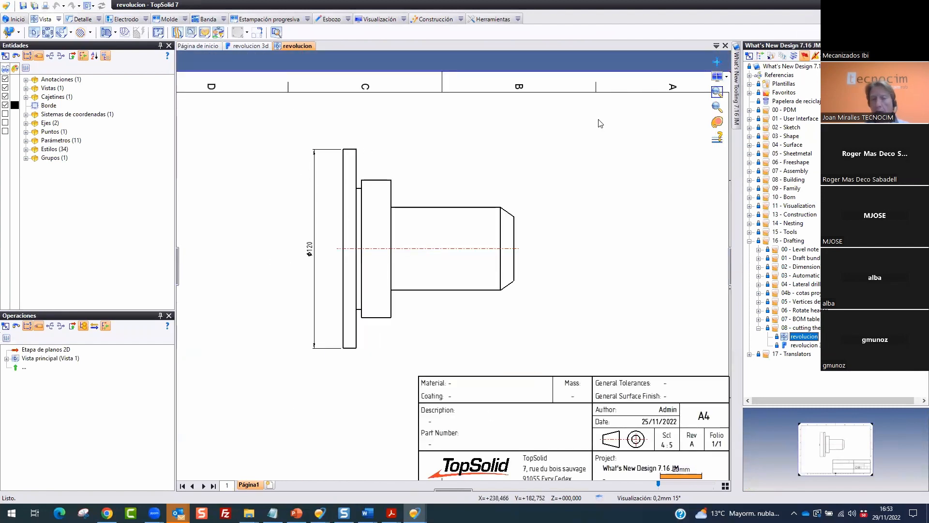
Duplicate the revolucion drawing in its project folder and name the copy revolucion - NO LINKS
left_click(800, 328)
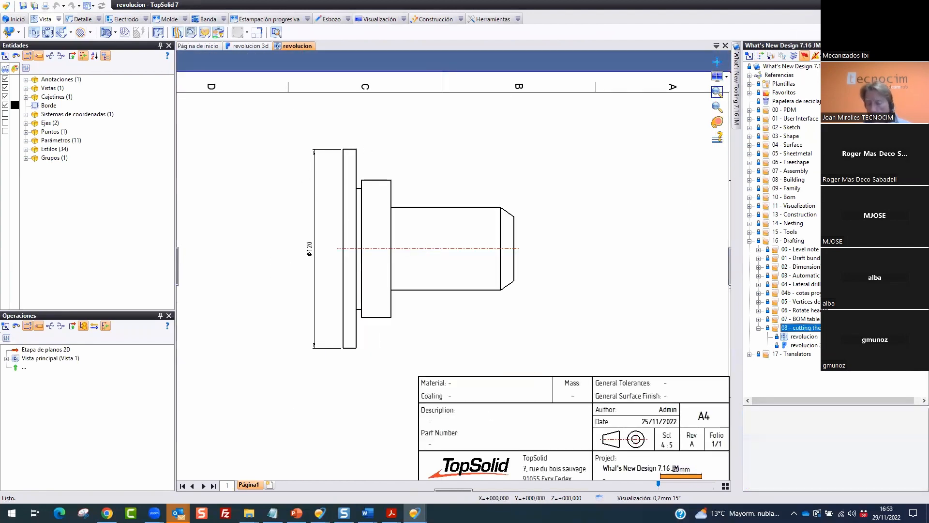
left_click(816, 338)
key("ctrl+v")
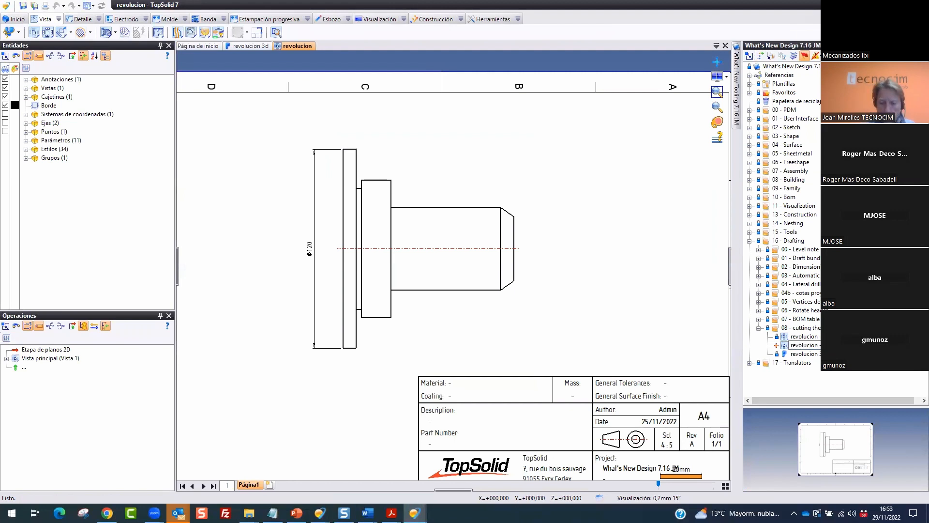
key("Return")
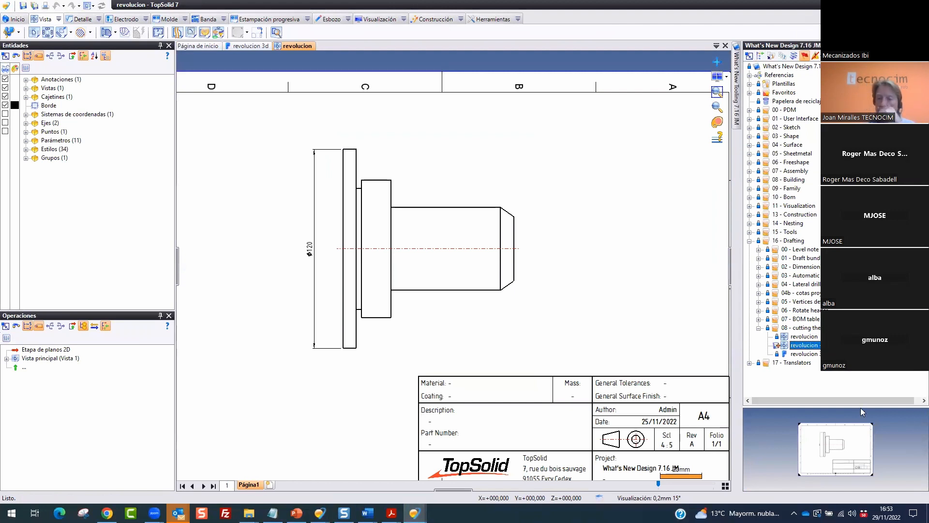
Close the revolucion drawing and the revolucion 3d part, and open the revolucion - NO LINKS drawing
middle_click(287, 45)
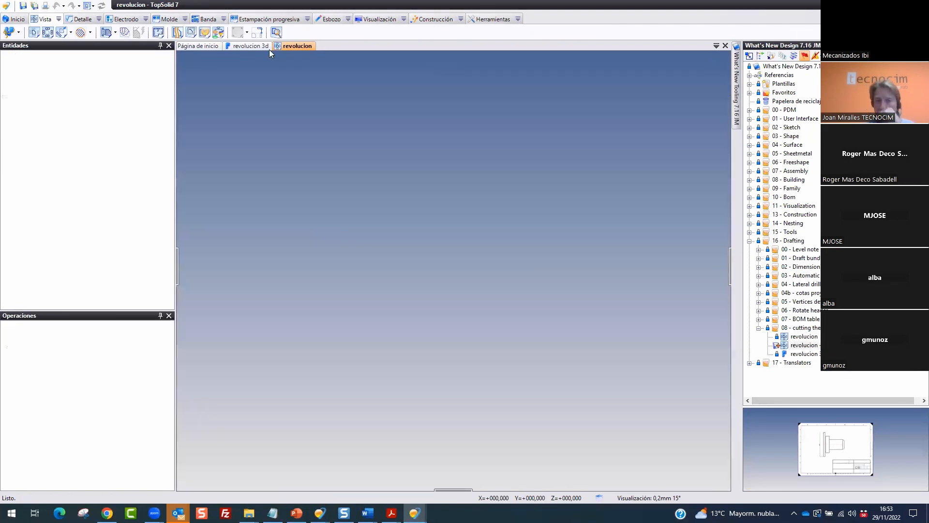
middle_click(261, 46)
left_click(804, 337)
left_click(807, 345)
left_click(807, 345)
double_click(805, 345)
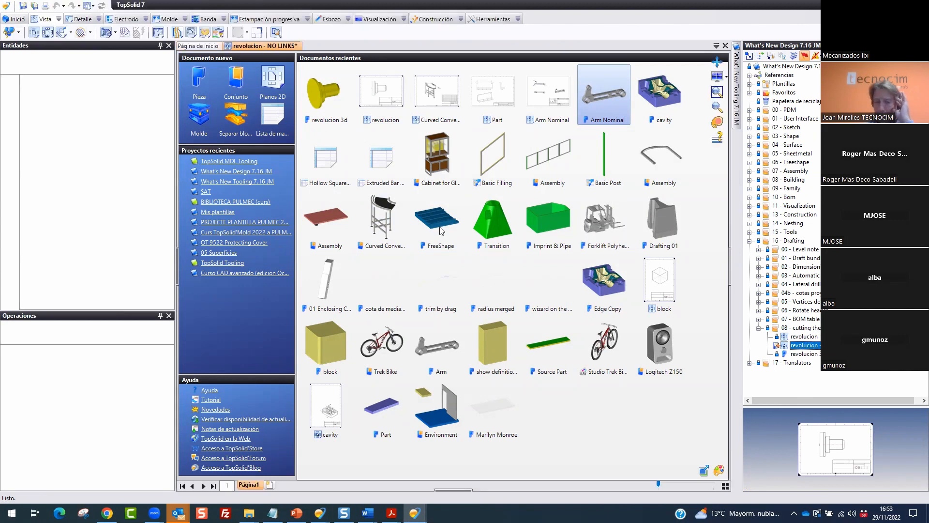
Start the Aislar planos 2D command on the revolucion - NO LINKS drawing
left_click(6, 6)
mouse_move(35, 29)
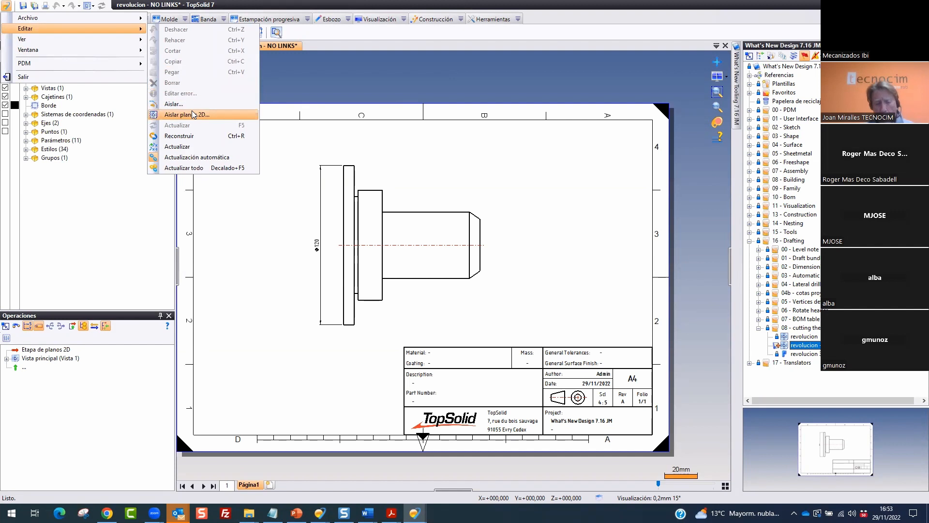
key("ctrl+2")
left_click_drag(149, 108, 233, 127, "ctrl")
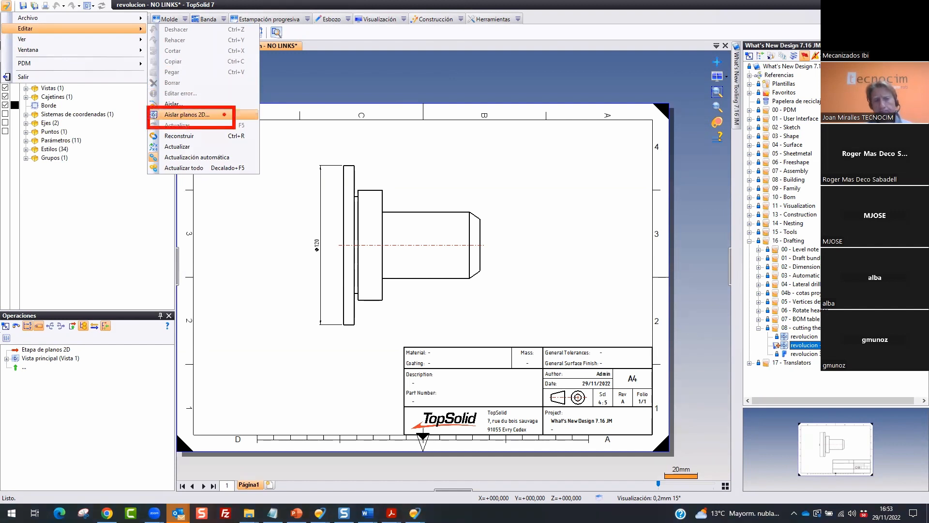
key("Escape")
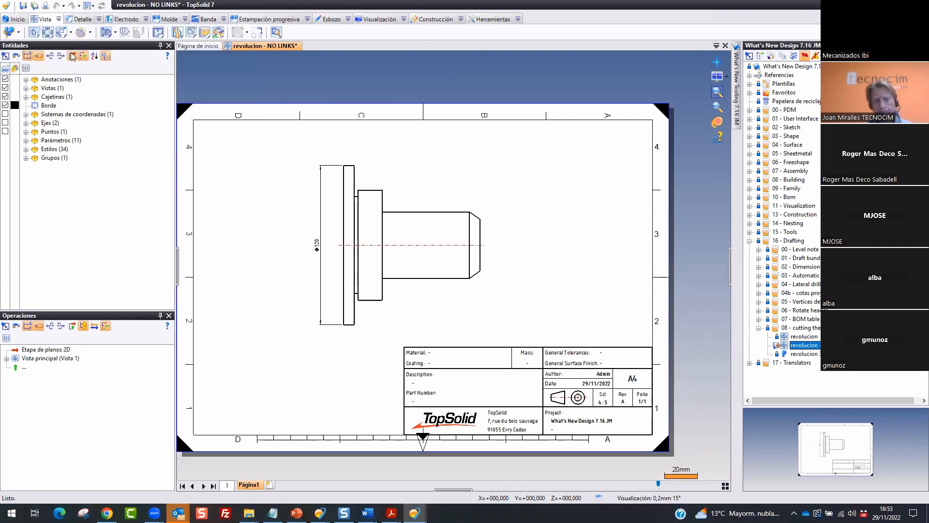
left_click(6, 6)
left_click(209, 116)
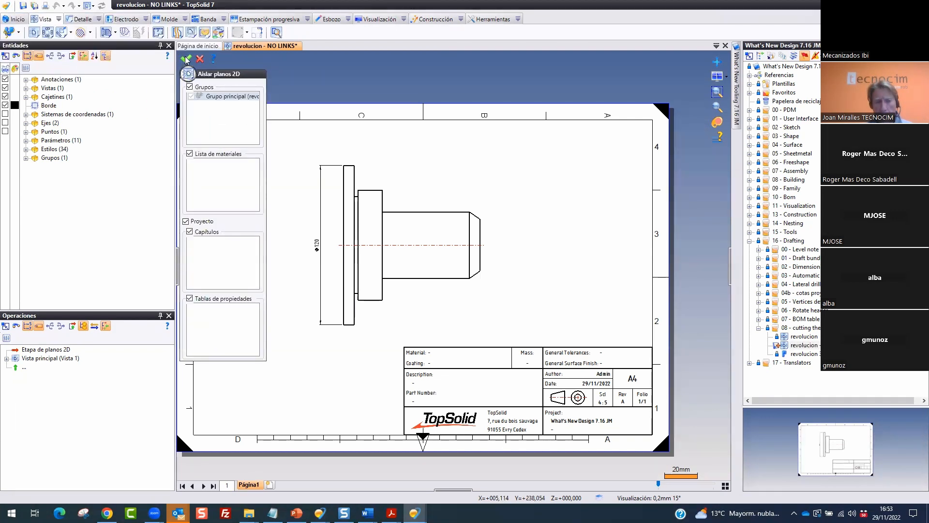
Expand the drawing's Grupos entities and examine the main group that links to the revolucion 3d part
left_click(25, 158)
mouse_move(119, 140)
left_mouse_down()
mouse_move(121, 199)
mouse_move(4, 161)
mouse_move(51, 196)
left_mouse_up()
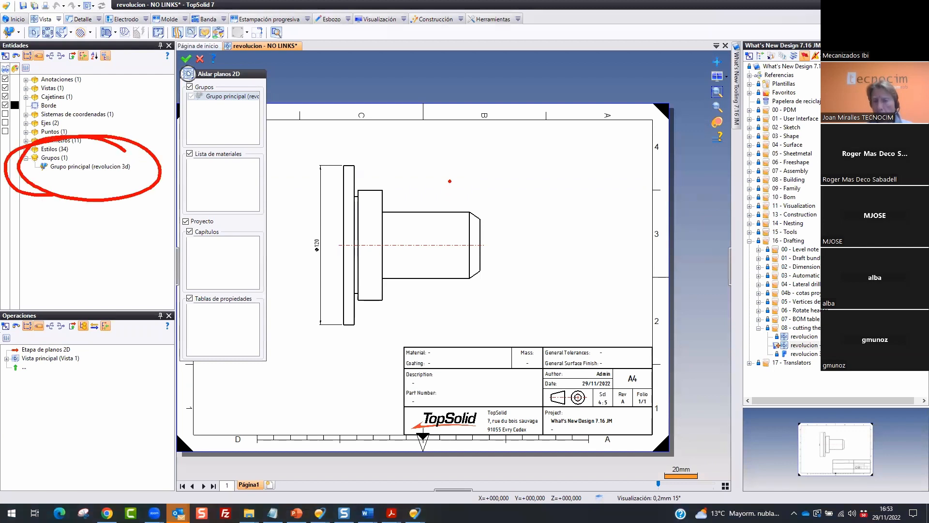
left_click_drag(471, 128, 415, 192)
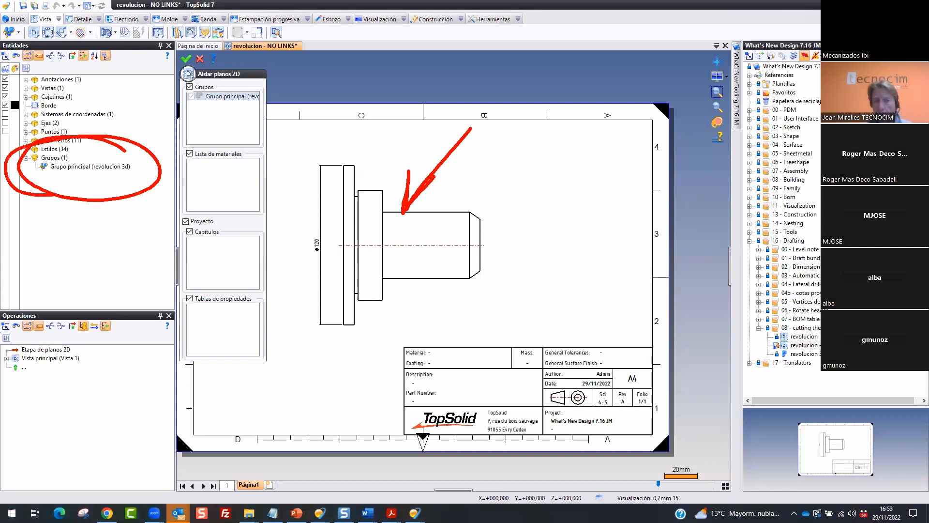
left_click_drag(158, 50, 204, 66)
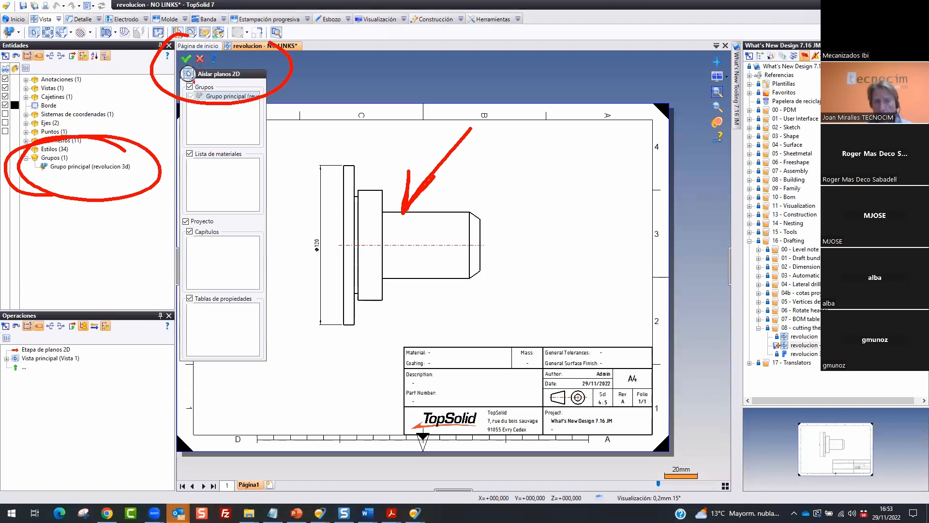
Isolate the revolucion - NO LINKS drawing from its main group (Grupo principal) and save the drawing
key("Escape")
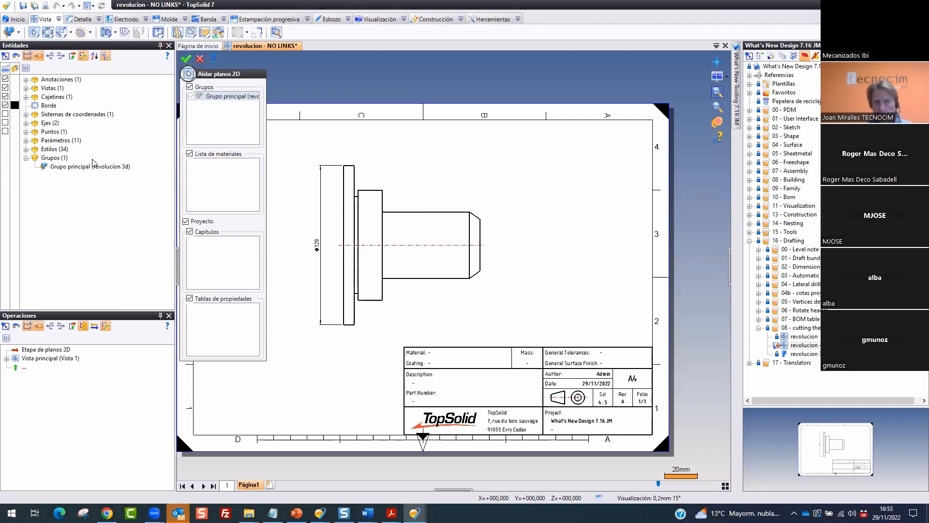
left_click(186, 59)
left_click_drag(131, 172, 97, 141)
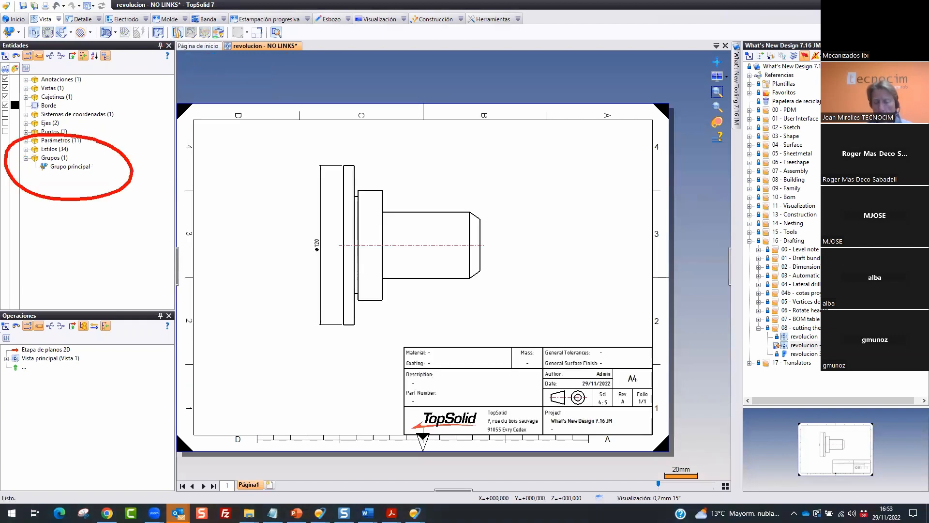
mouse_move(560, 216)
left_mouse_down()
mouse_move(486, 119)
mouse_move(285, 341)
mouse_move(288, 97)
mouse_move(410, 401)
mouse_move(155, 255)
mouse_move(530, 121)
mouse_move(482, 359)
mouse_move(208, 286)
mouse_move(415, 87)
left_mouse_up()
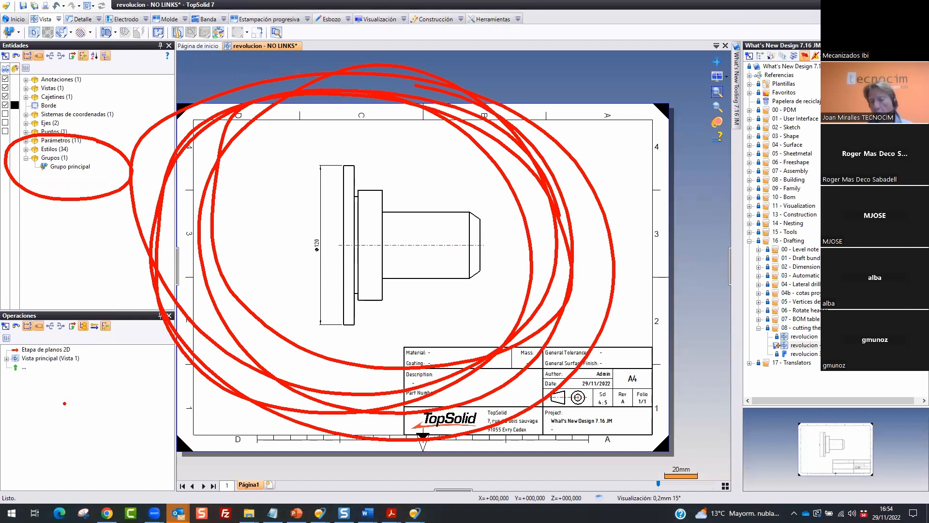
left_click(23, 6)
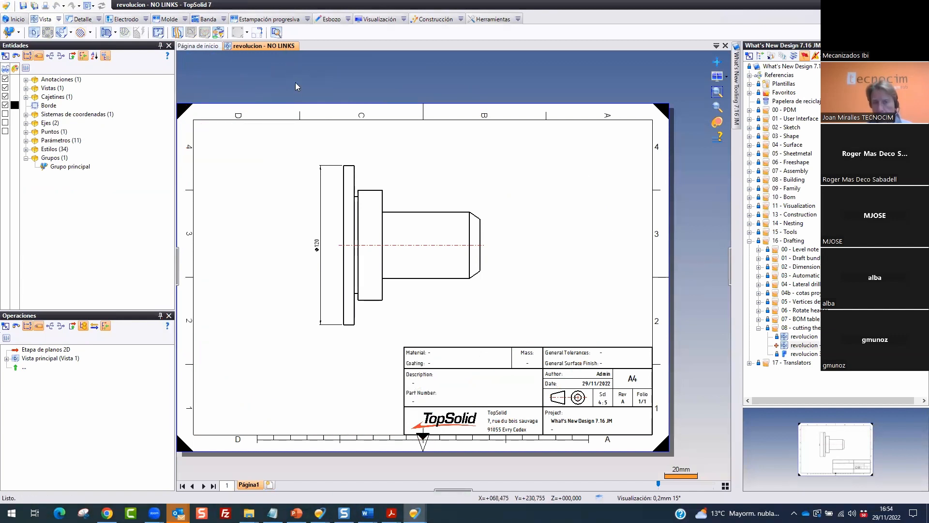
Close the isolated drawing and open the revolucion 3d part from the 08 drafting folder
scroll(324, 214, "up", 3)
scroll(323, 213, "down", 3)
left_click(288, 47)
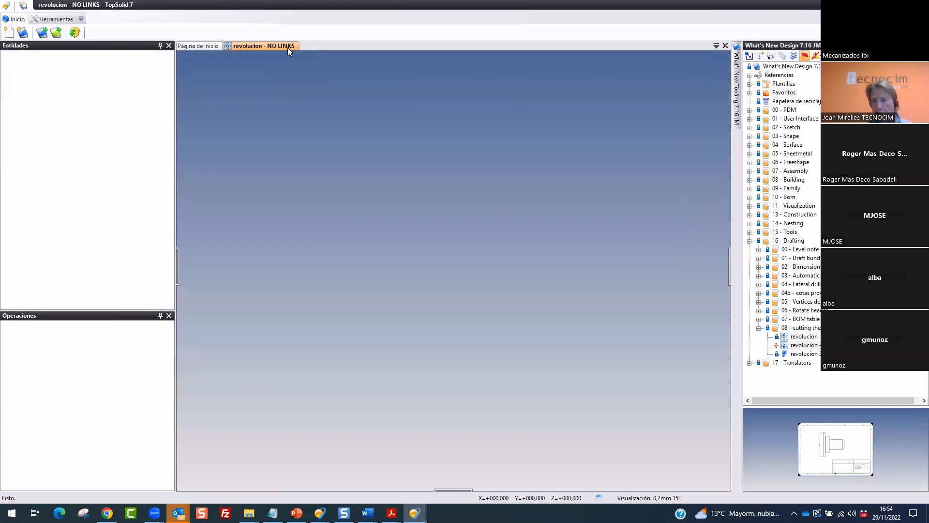
double_click(804, 354)
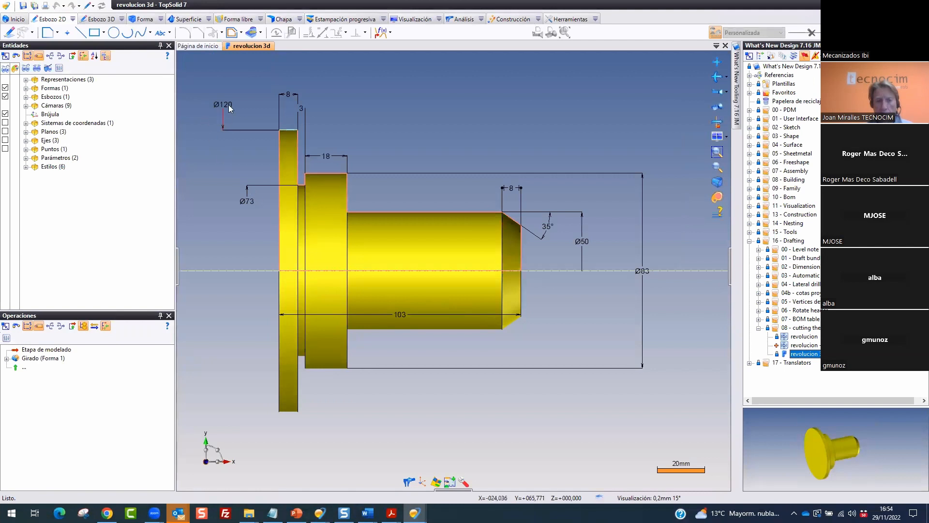
Set the outer diameter of the part's flange to 199 mm and save the part
double_click(226, 105)
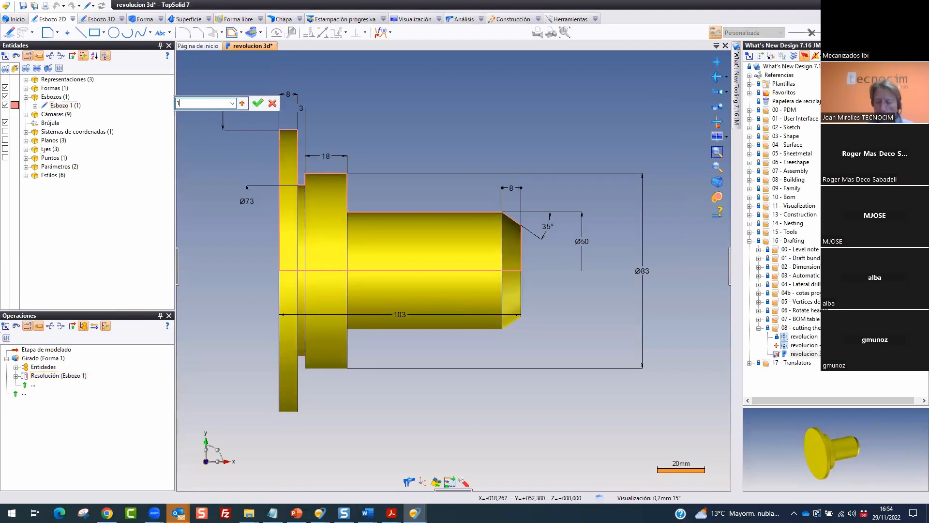
key("Return")
scroll(365, 234, "down", 3)
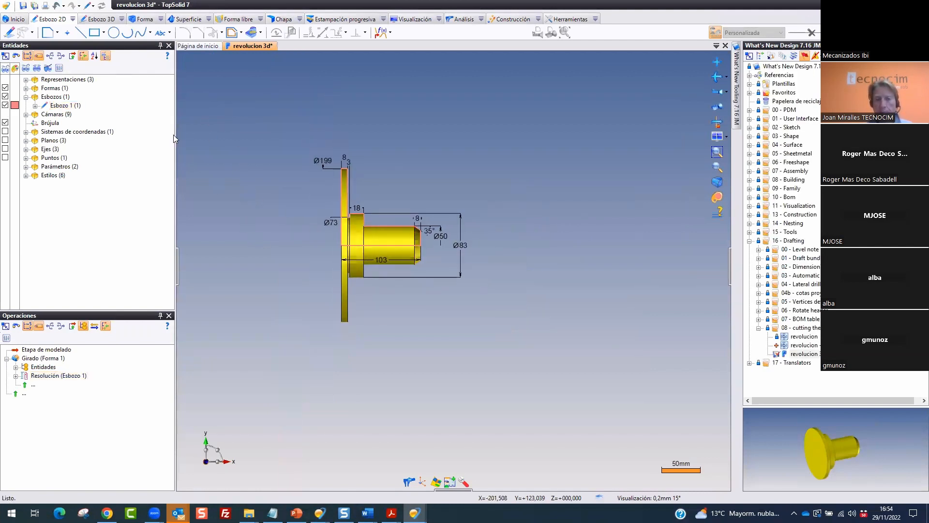
left_click(23, 6)
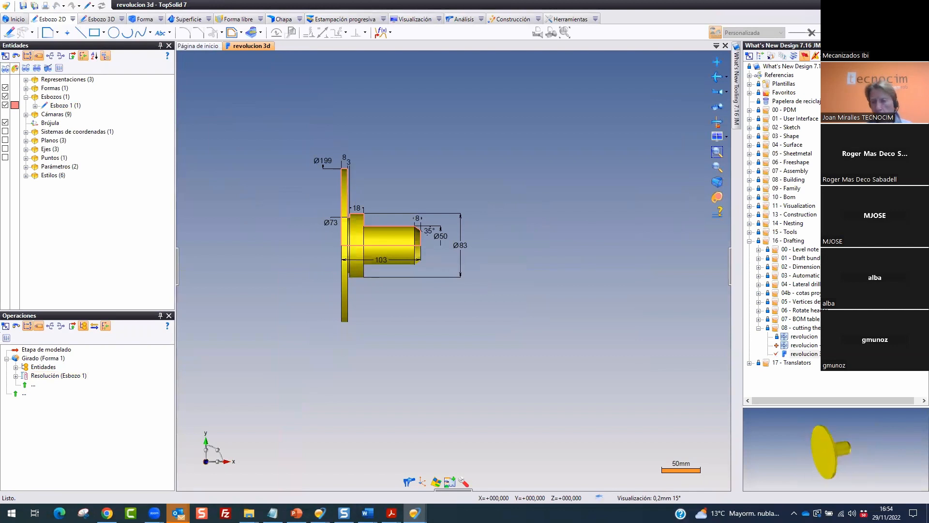
Open and save the linked revolucion drawing, and open the revolucion - NO LINKS drawing for comparison
left_click(803, 338)
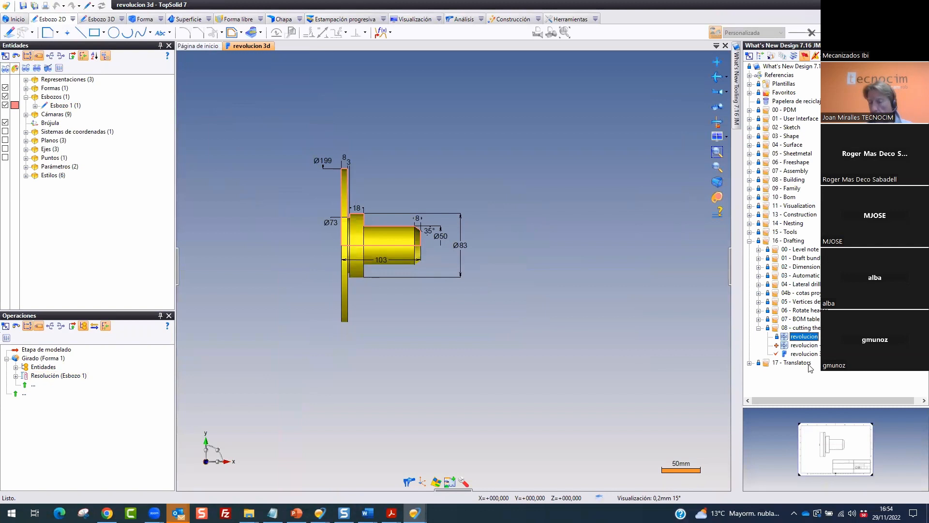
double_click(813, 339)
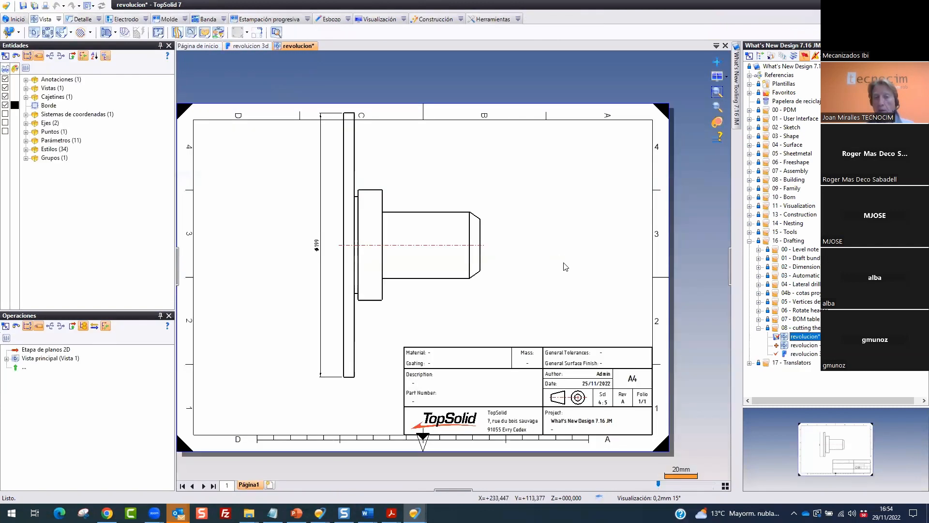
left_click(23, 6)
double_click(804, 345)
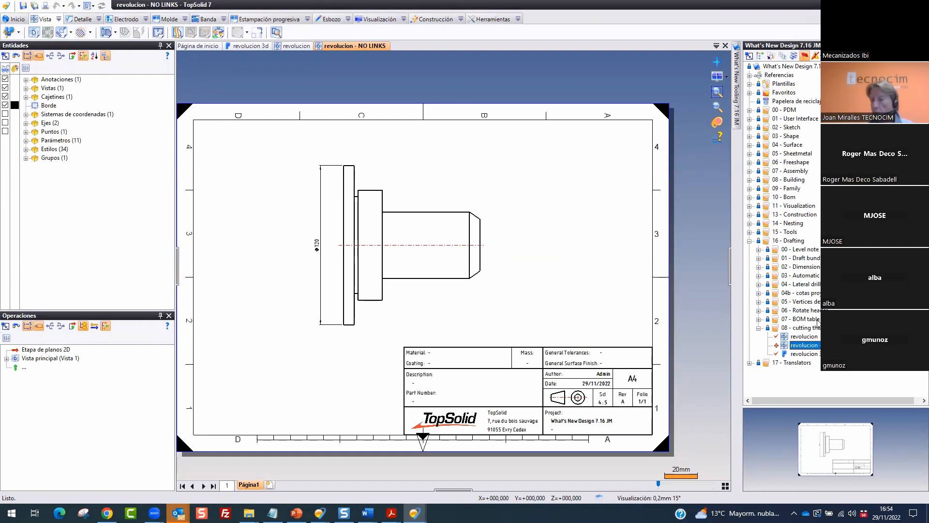
left_click(803, 319)
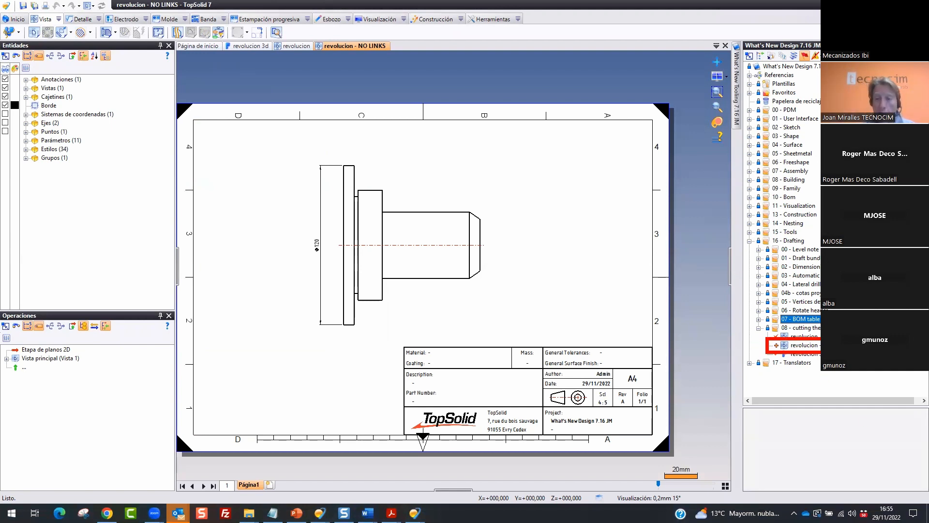
mouse_move(520, 218)
left_mouse_down()
mouse_move(380, 139)
mouse_move(509, 269)
mouse_move(207, 203)
mouse_move(555, 209)
left_mouse_up()
left_click_drag(498, 127, 474, 113)
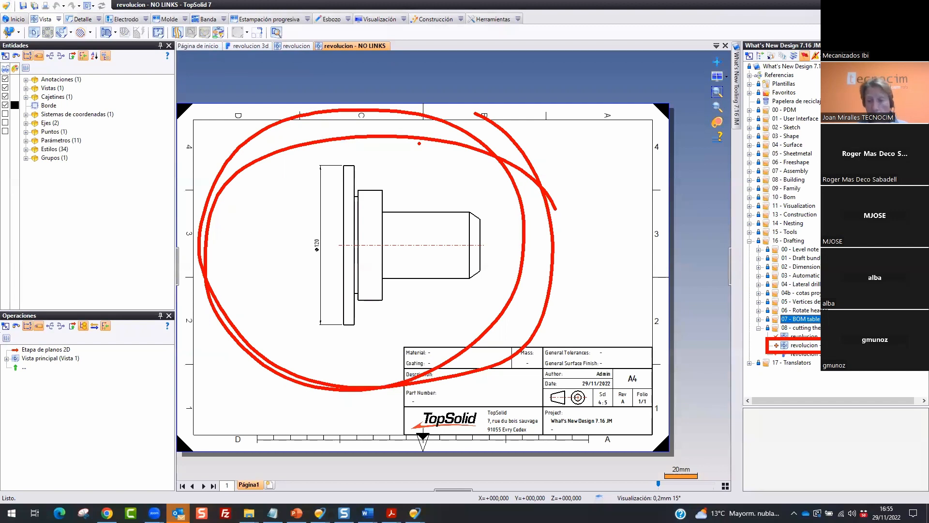
key("Escape")
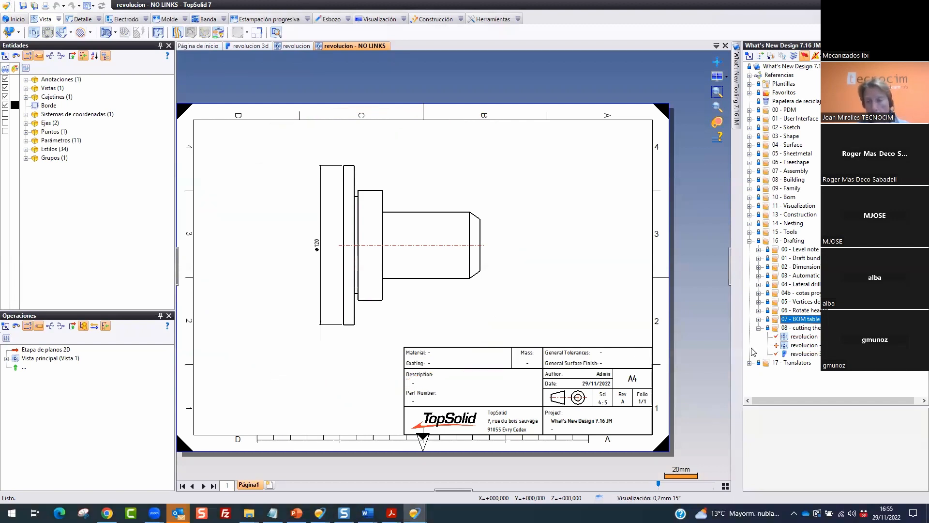
key("ctrl+2")
left_click_drag(819, 319, 771, 314)
key("Escape")
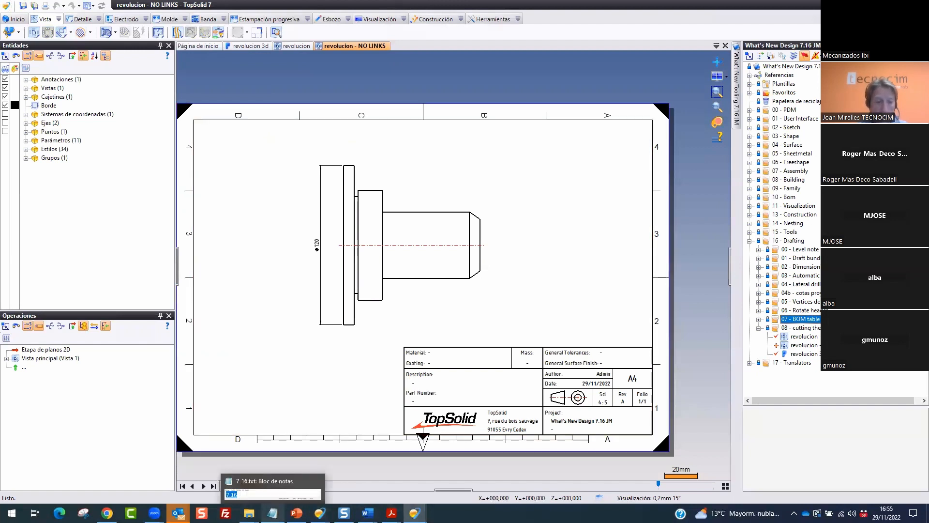
Switch to the webinar script in Word and read on from the TopSolid'Pdm Web Explorer section to the TopSolid'Tooling 7.16 section
mouse_move(179, 513)
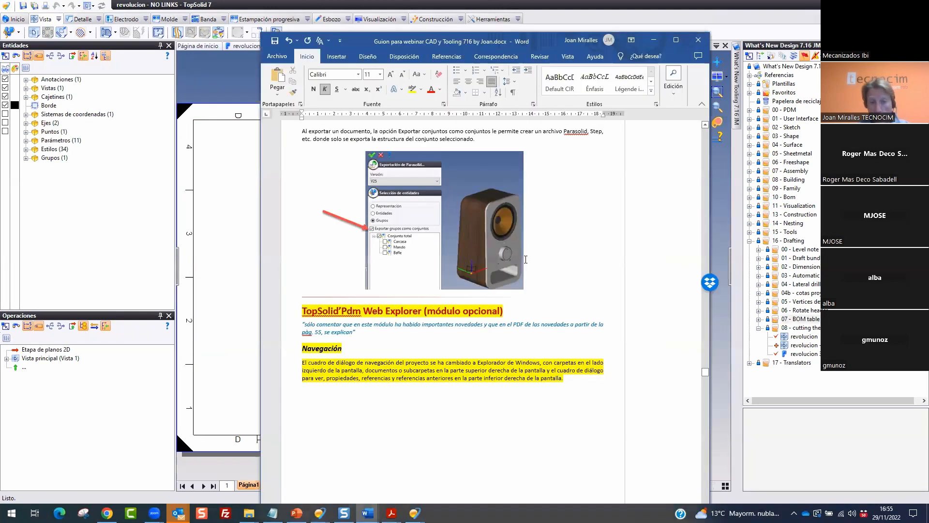
scroll(424, 291, "down", 1)
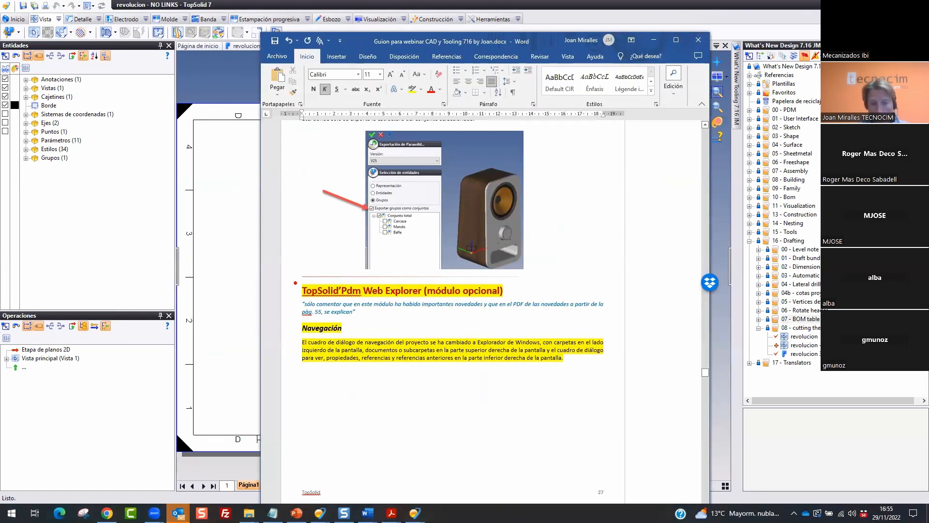
left_click_drag(294, 275, 524, 302)
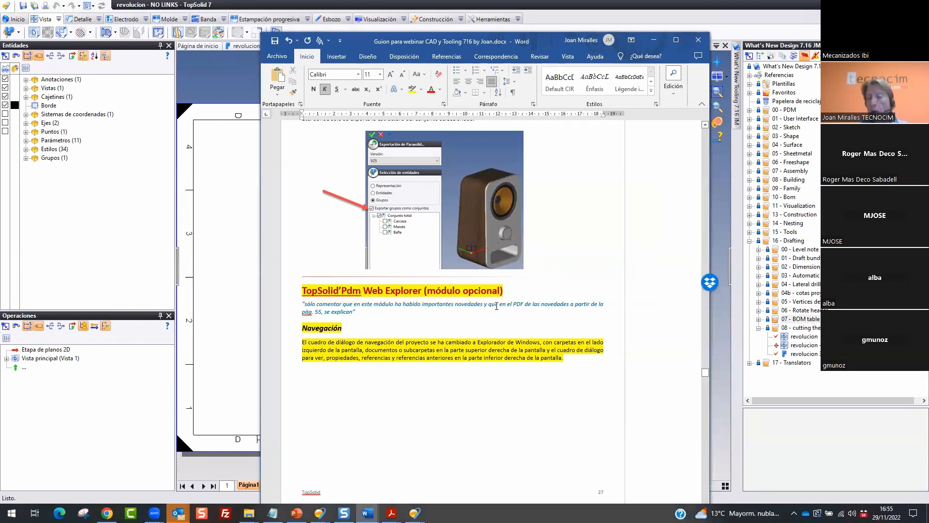
scroll(440, 298, "down", 5)
scroll(441, 298, "down", 8)
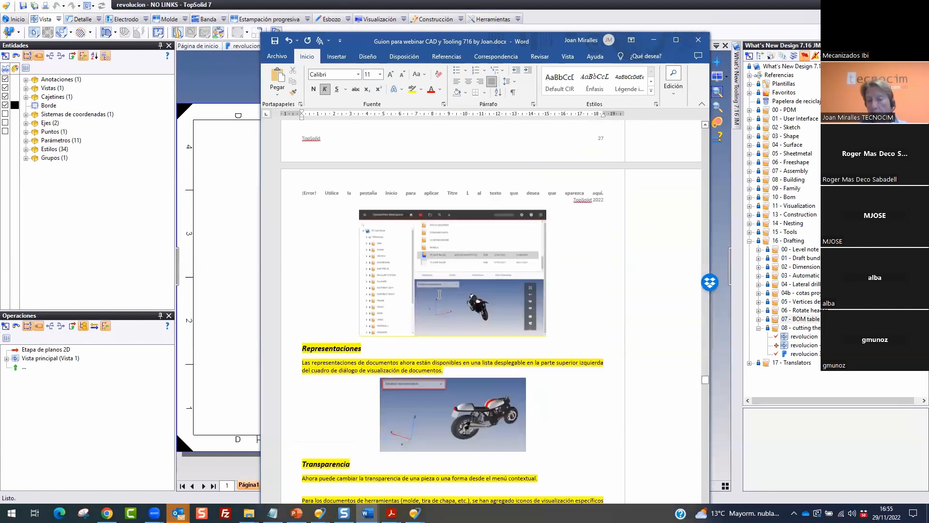
scroll(438, 295, "down", 7)
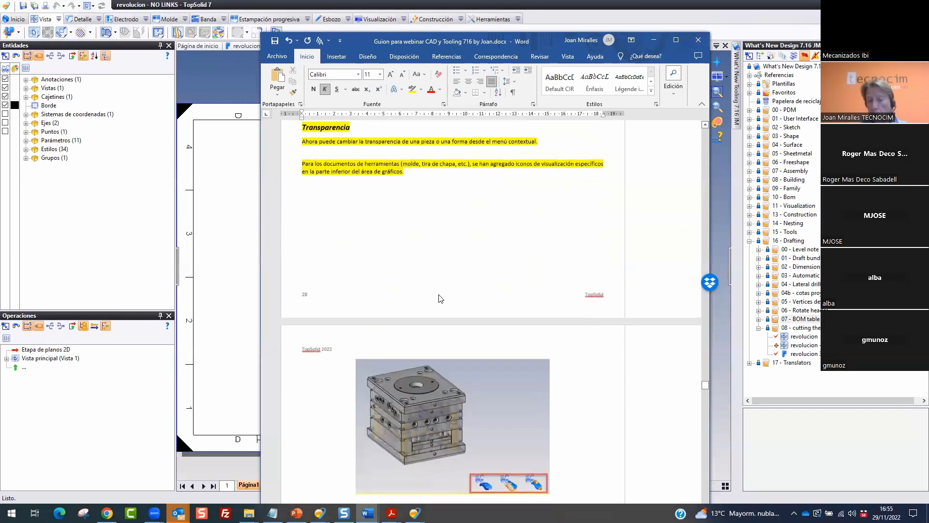
scroll(438, 295, "down", 8)
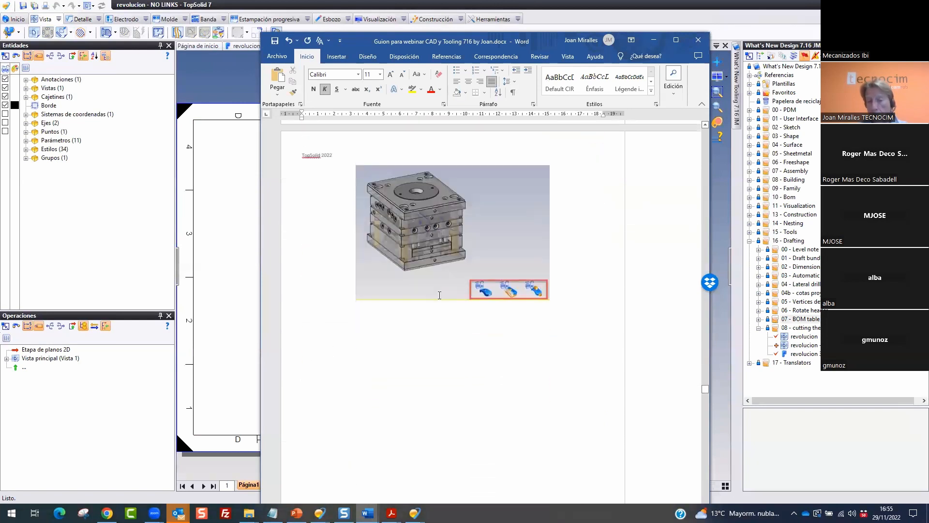
scroll(440, 295, "down", 4)
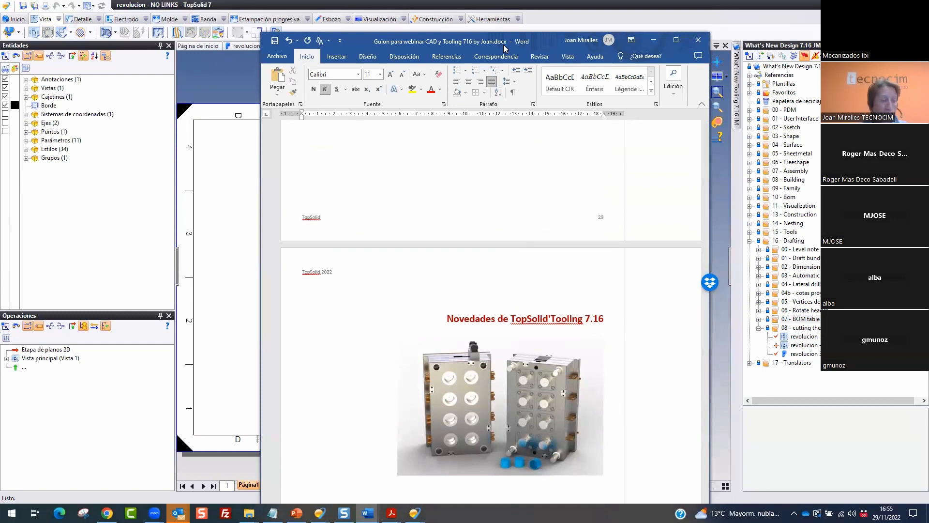
left_click_drag(505, 46, 928, 45)
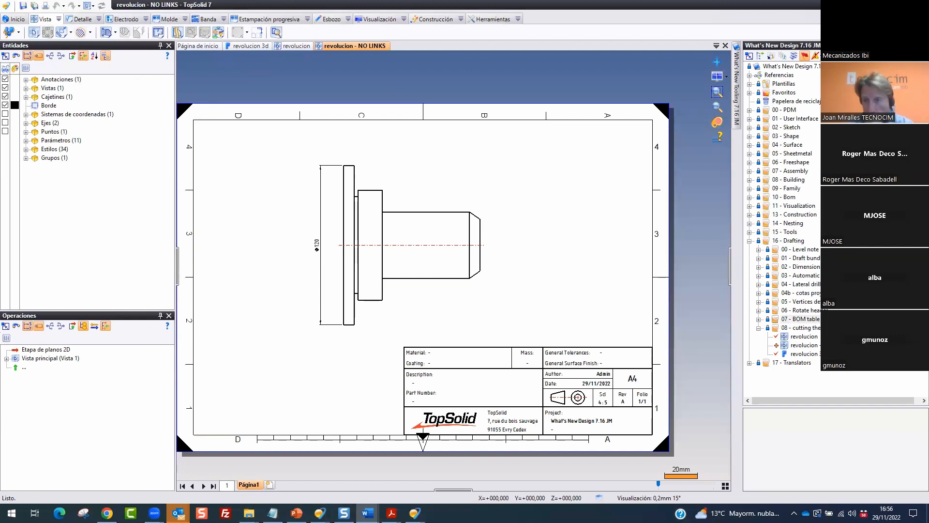
Back in TopSolid, close all open documents and expand the first splitting folder of the What's New Tooling 7.16 project
right_click(347, 47)
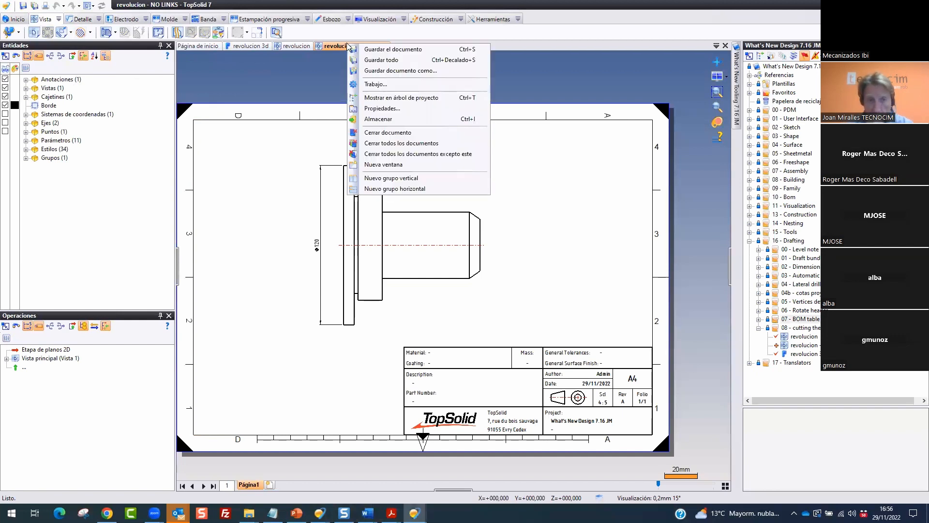
left_click(401, 143)
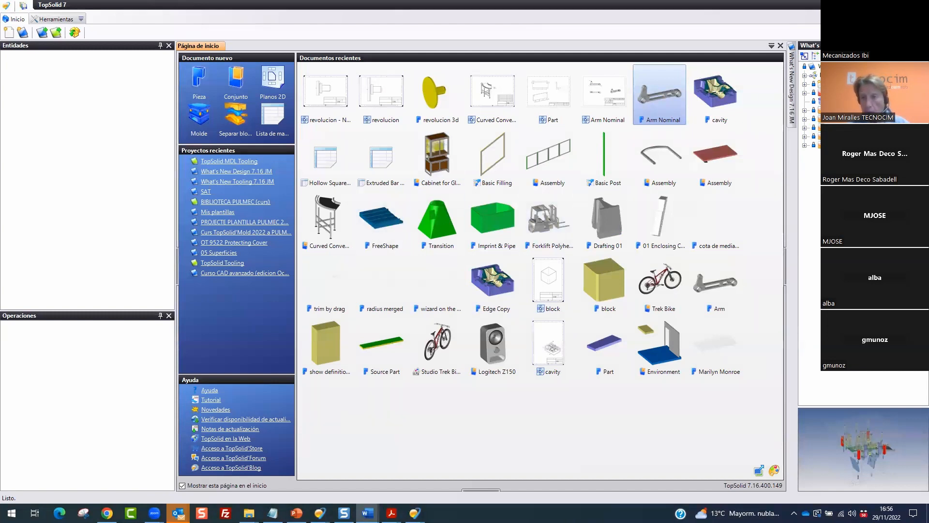
left_click(804, 110)
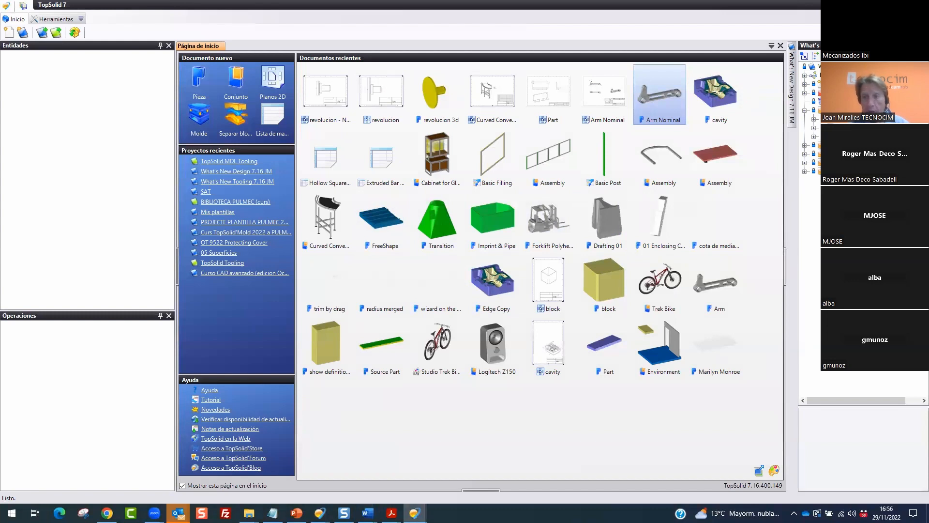
left_click_drag(797, 134, 774, 133)
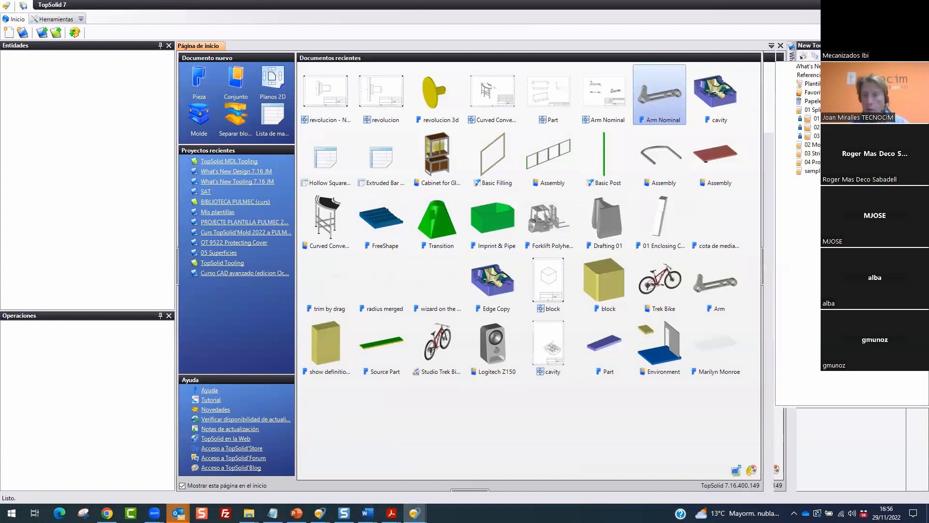
left_click(812, 144)
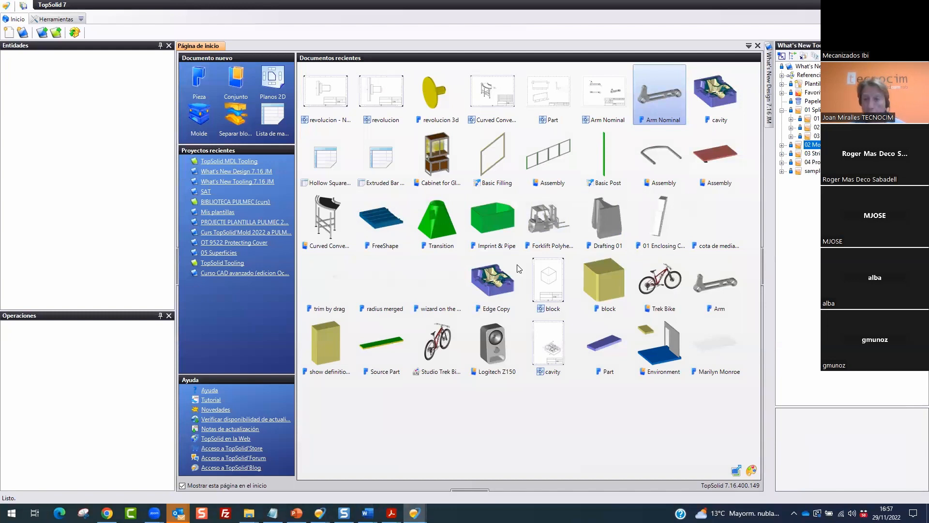
Open the Carter split document from the first subfolder of the splitting folder
left_click(791, 119)
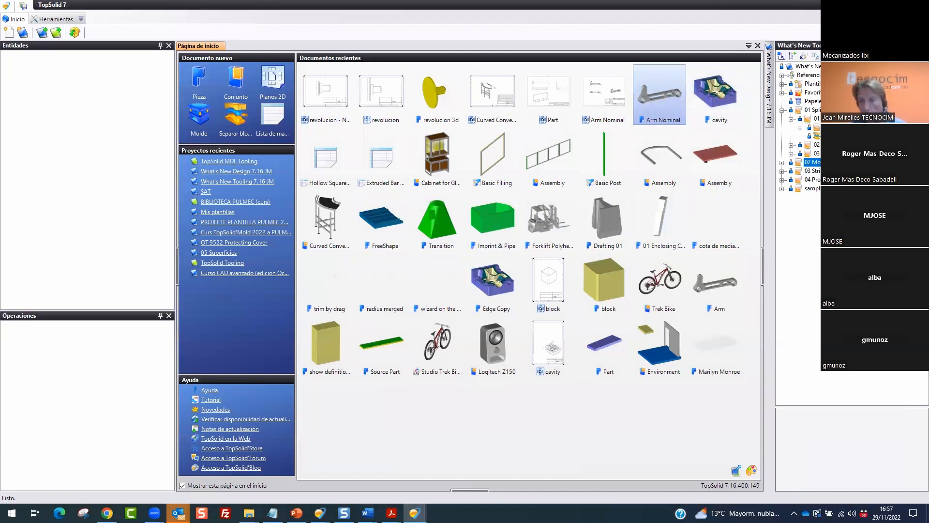
double_click(817, 136)
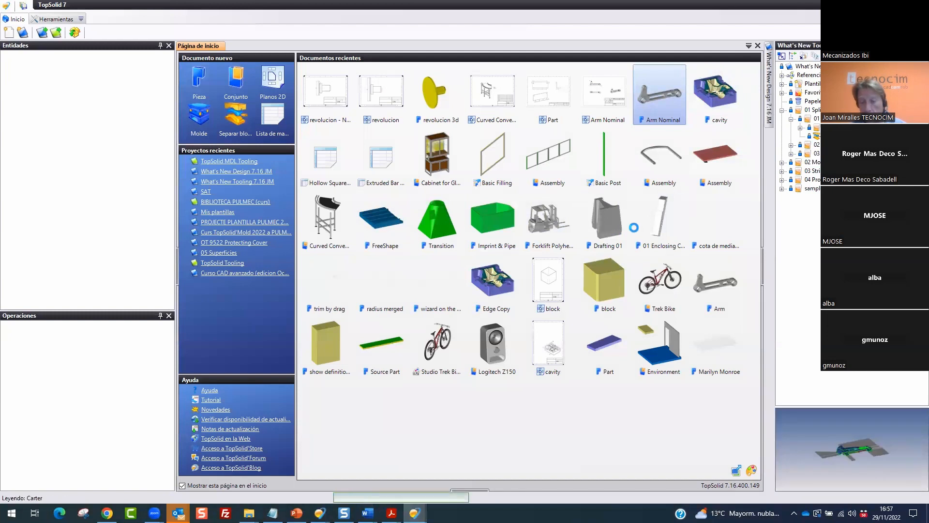
double_click(636, 231)
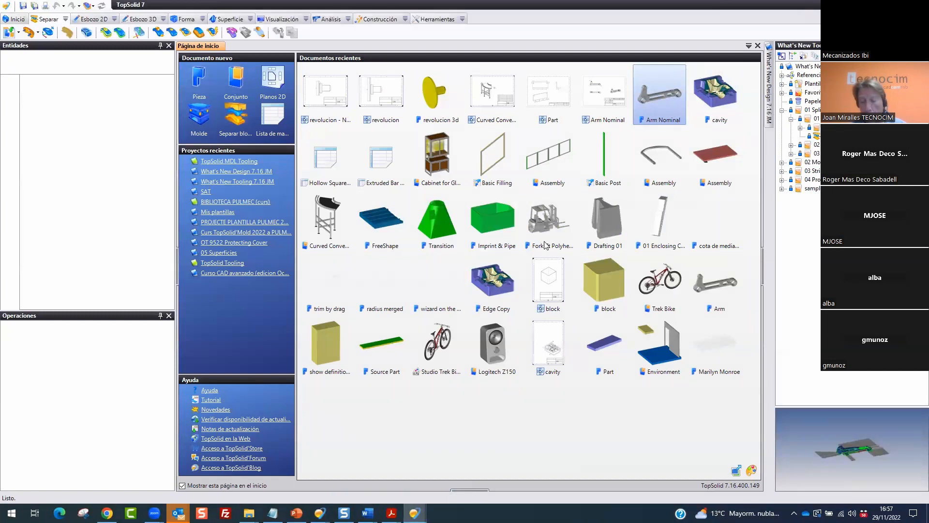
Start a parting-line vector profile at the vertex on the outer edge of the Carter part's rounded end
middle_click_drag(598, 213, 633, 325)
scroll(598, 313, "up", 4)
scroll(661, 294, "down", 3)
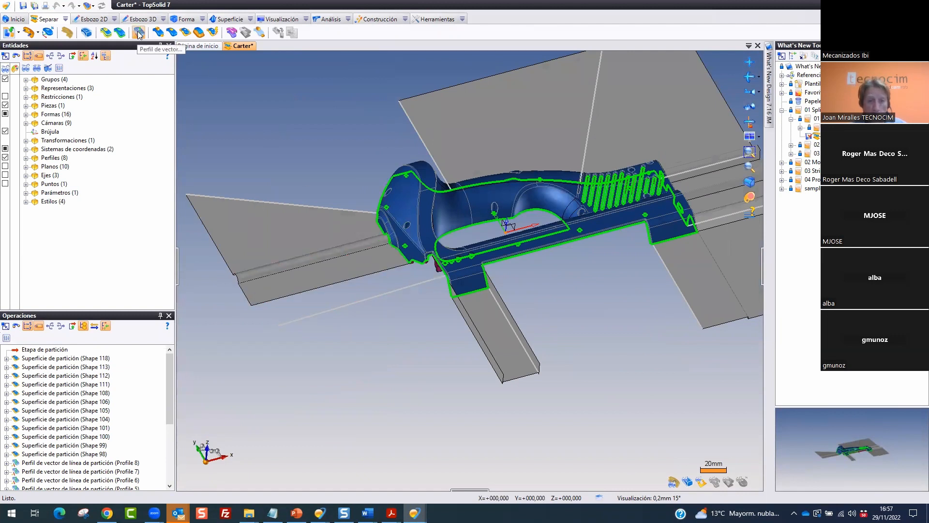
middle_click_drag(329, 149, 477, 207)
scroll(508, 205, "up", 3)
middle_click_drag(584, 201, 605, 166)
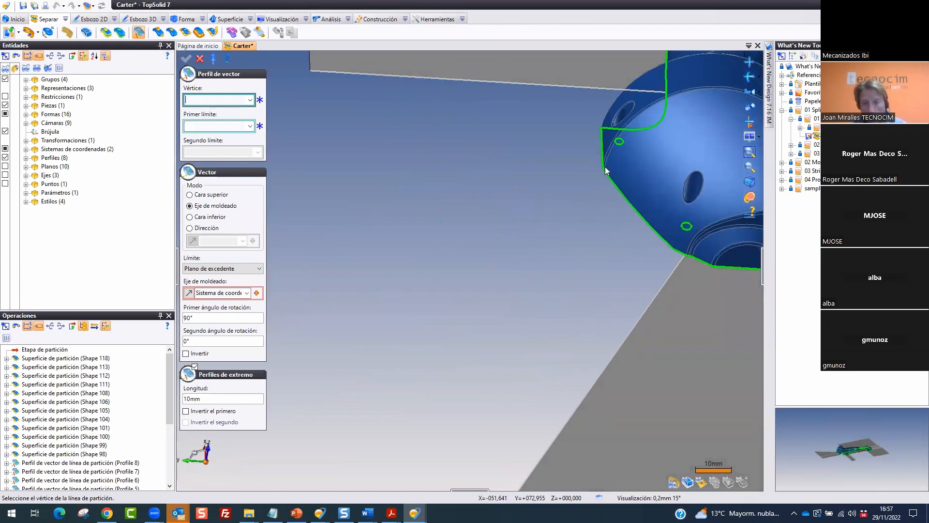
left_click(603, 168)
scroll(506, 201, "down", 2)
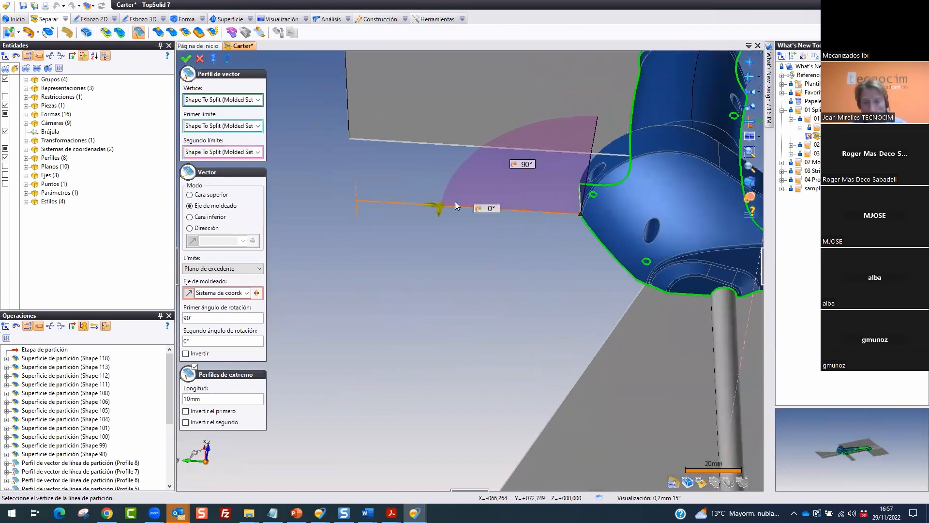
Rotate the vector profile to a first rotation angle of 114°
left_click_drag(436, 212, 428, 249)
middle_click_drag(429, 250, 477, 255)
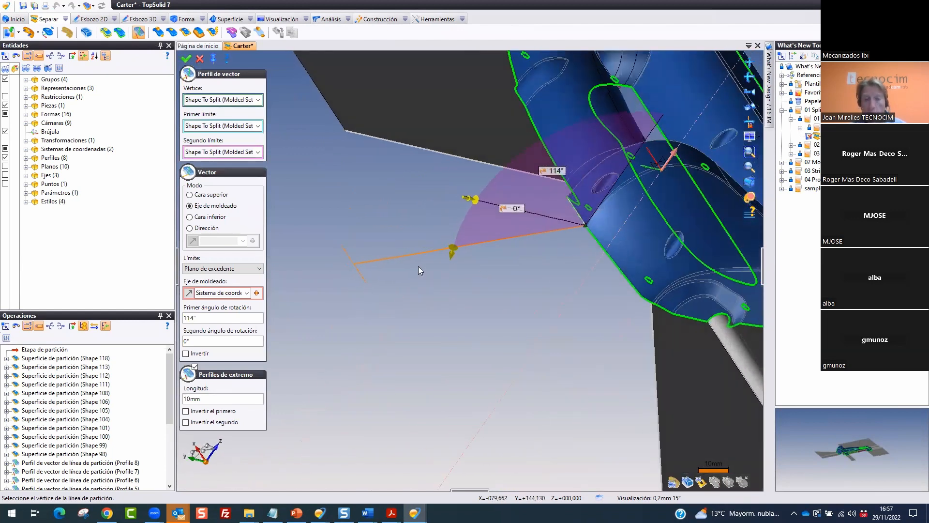
middle_click_drag(419, 269, 501, 224)
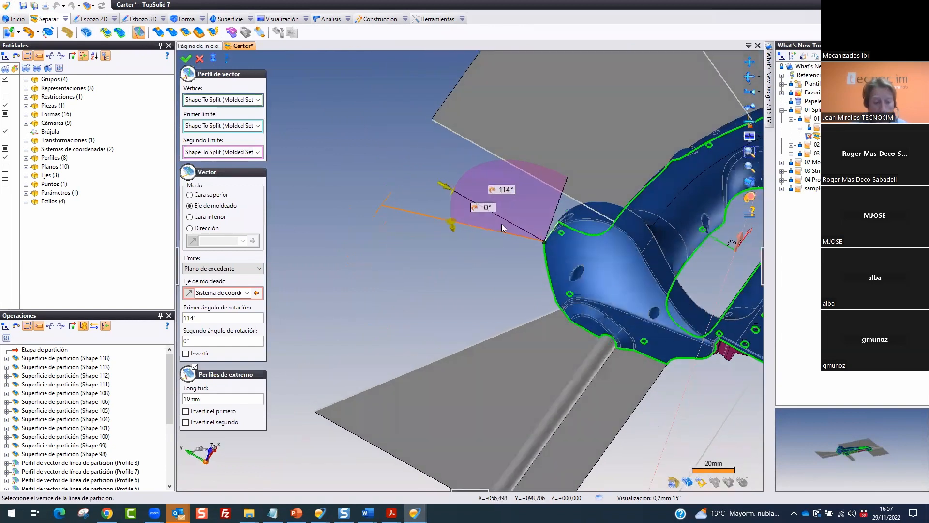
key("ctrl+2")
mouse_move(567, 238)
left_mouse_down()
mouse_move(337, 211)
mouse_move(376, 187)
left_mouse_up()
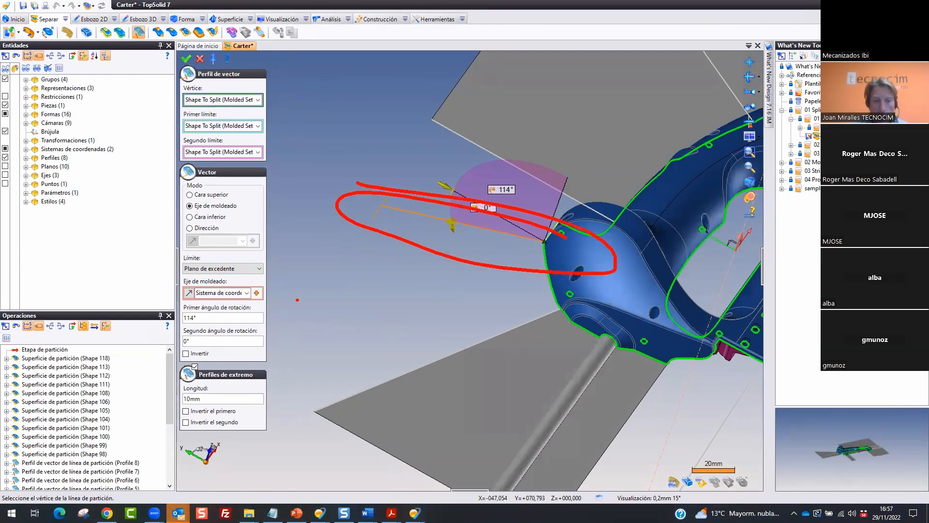
mouse_move(276, 269)
left_mouse_down()
mouse_move(146, 244)
mouse_move(310, 271)
mouse_move(353, 266)
mouse_move(351, 255)
left_mouse_up()
key("Escape")
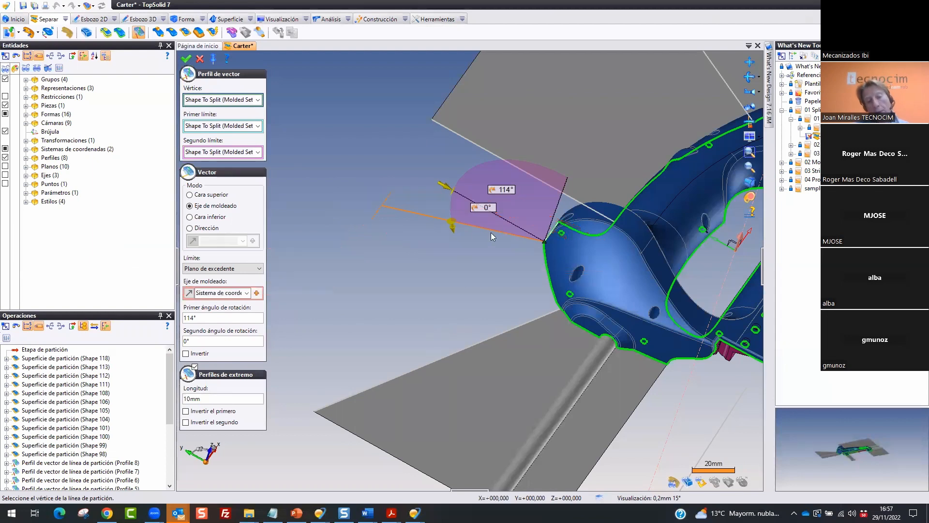
Limit the vector profile by a length of 30 mm and create it, then end the command
left_click(258, 270)
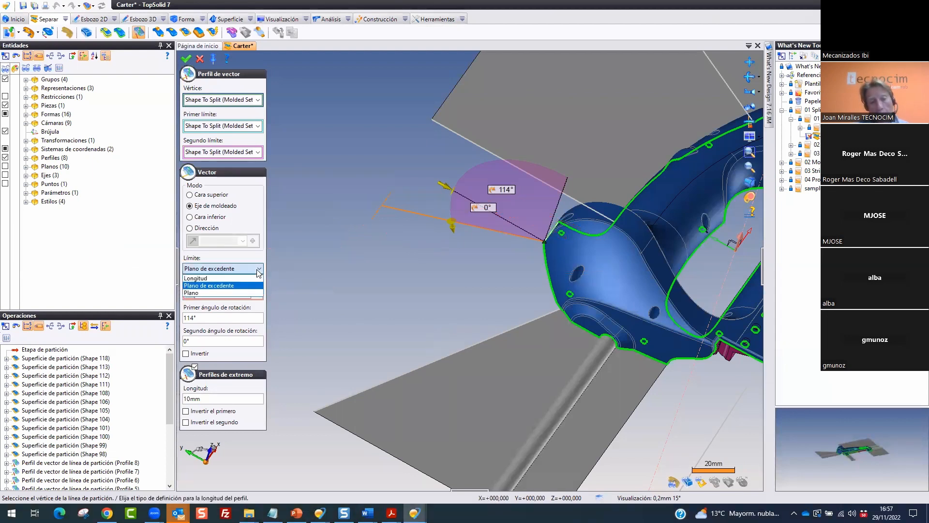
left_click(228, 279)
double_click(211, 281)
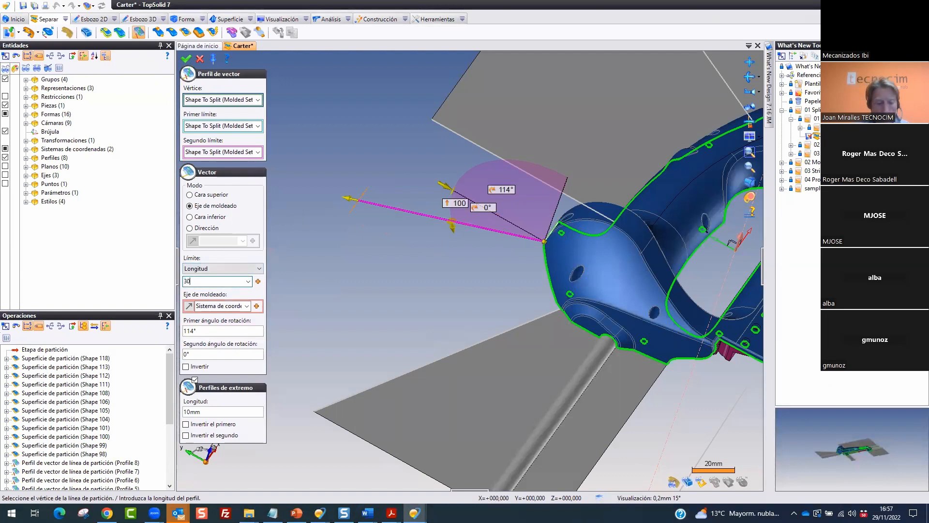
key("Tab")
key("Return")
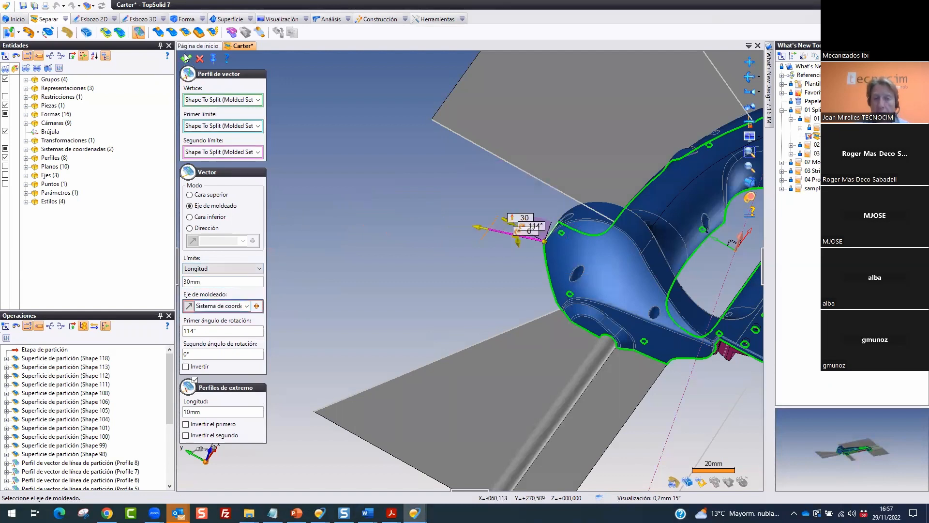
left_click(200, 59)
middle_click_drag(644, 240, 526, 319)
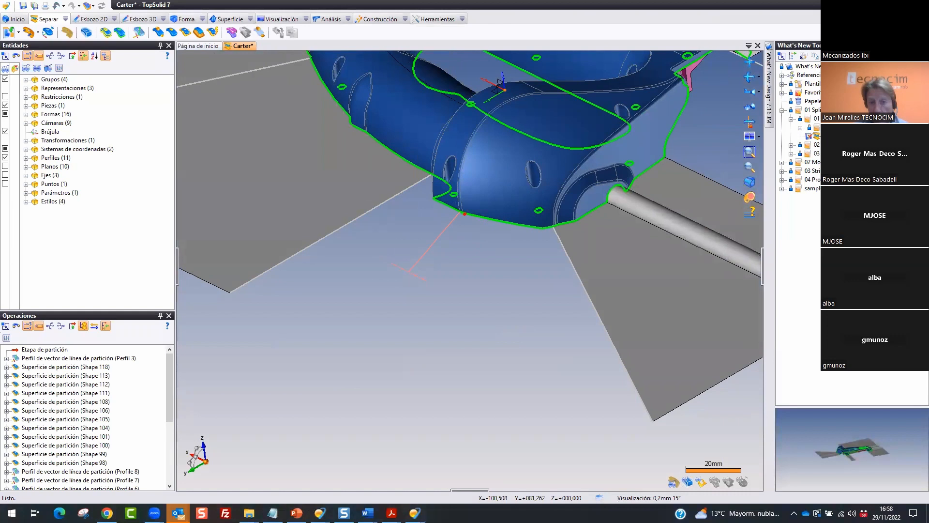
mouse_move(462, 218)
left_mouse_down()
mouse_move(542, 232)
mouse_move(649, 416)
left_mouse_up()
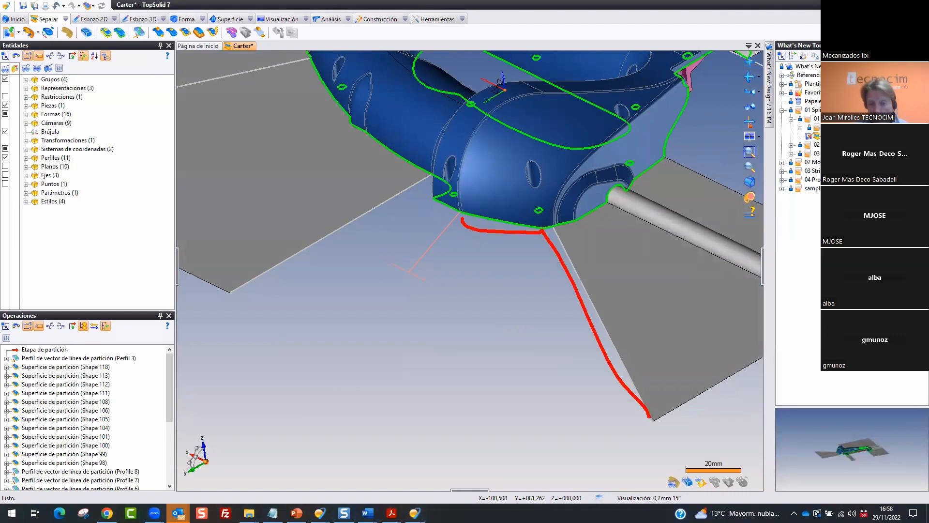
mouse_move(455, 233)
left_mouse_down()
mouse_move(310, 369)
mouse_move(484, 462)
mouse_move(617, 438)
left_mouse_up()
key("Escape")
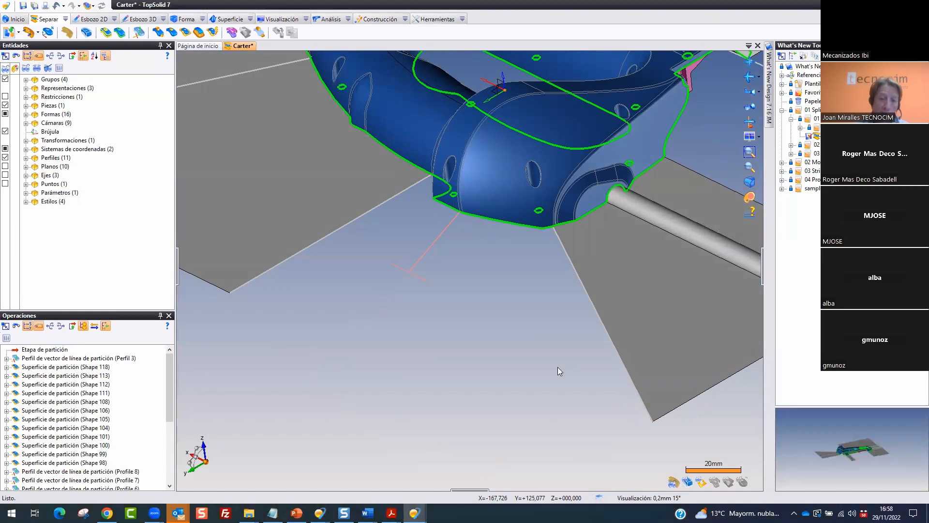
Edit the new vector profile so that its limit is Plano de excedente instead of a length
right_click(437, 248)
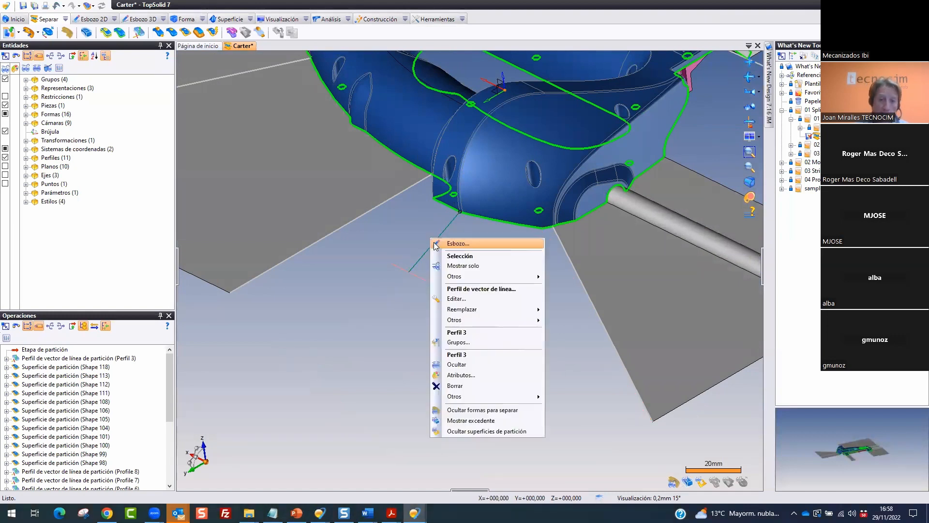
left_click(457, 300)
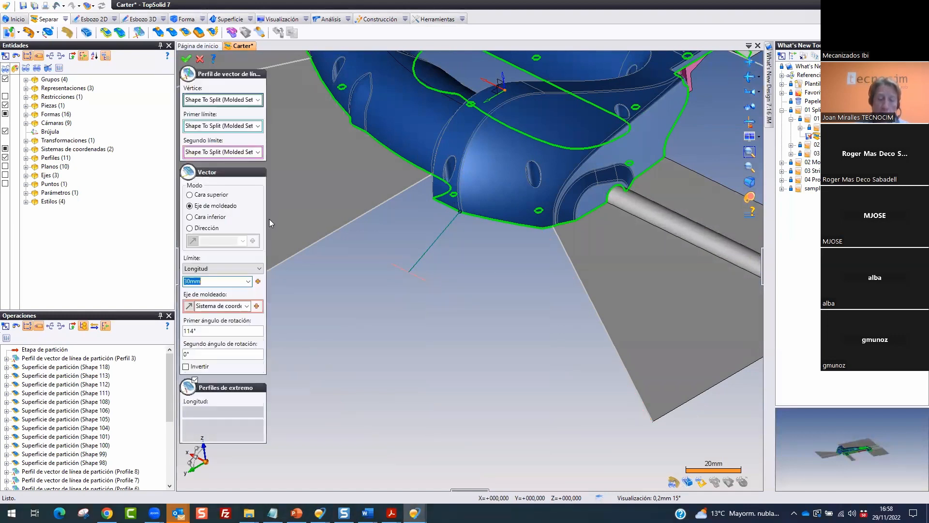
left_click(258, 268)
left_click(242, 285)
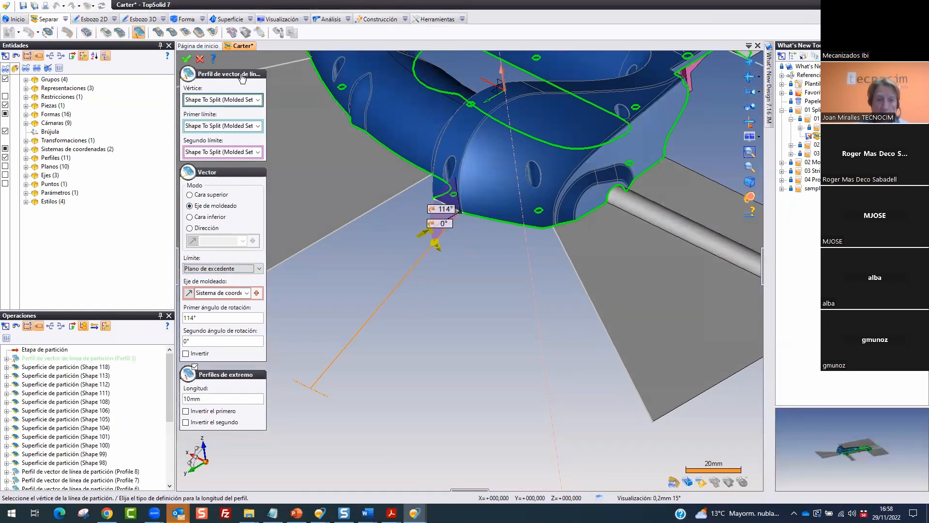
left_click(186, 58)
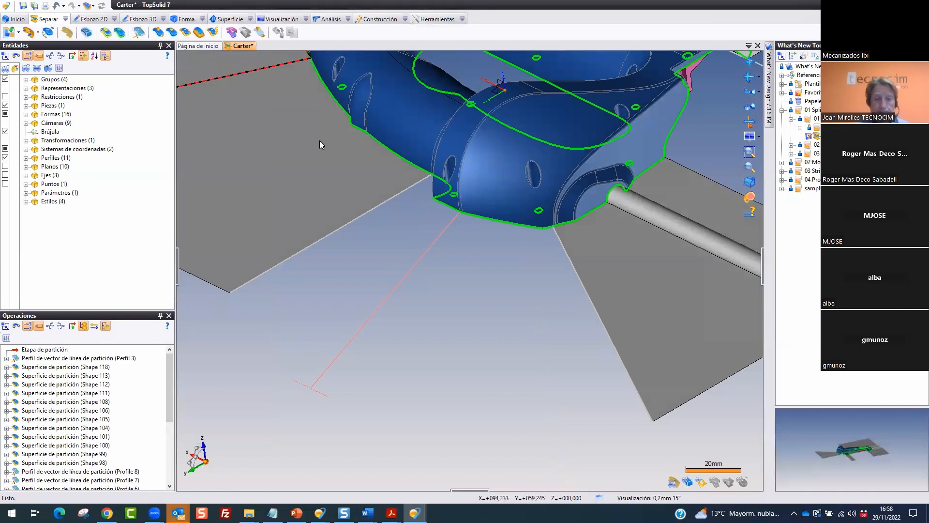
Open the Excedente operation for editing, check its additional length under the advanced options, and confirm without changing it
middle_click_drag(480, 338, 173, 381)
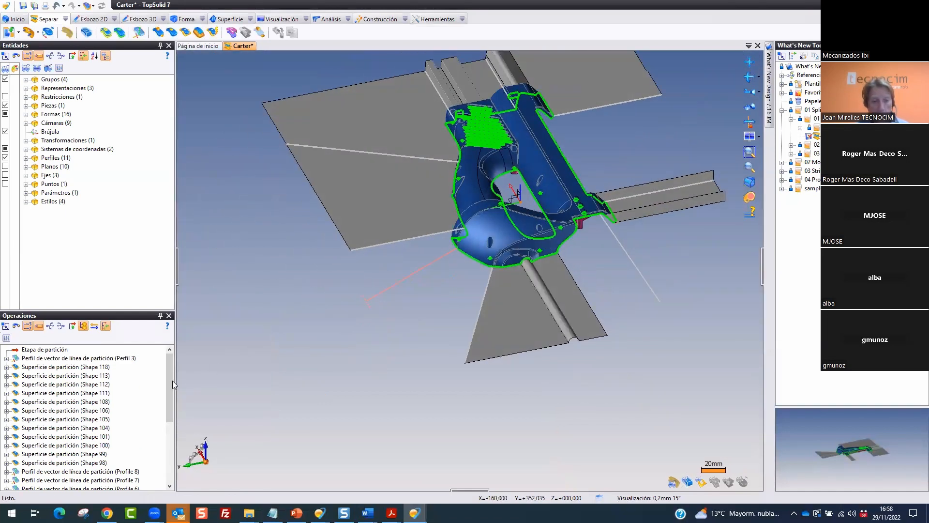
left_click_drag(170, 377, 166, 435)
right_click(43, 462)
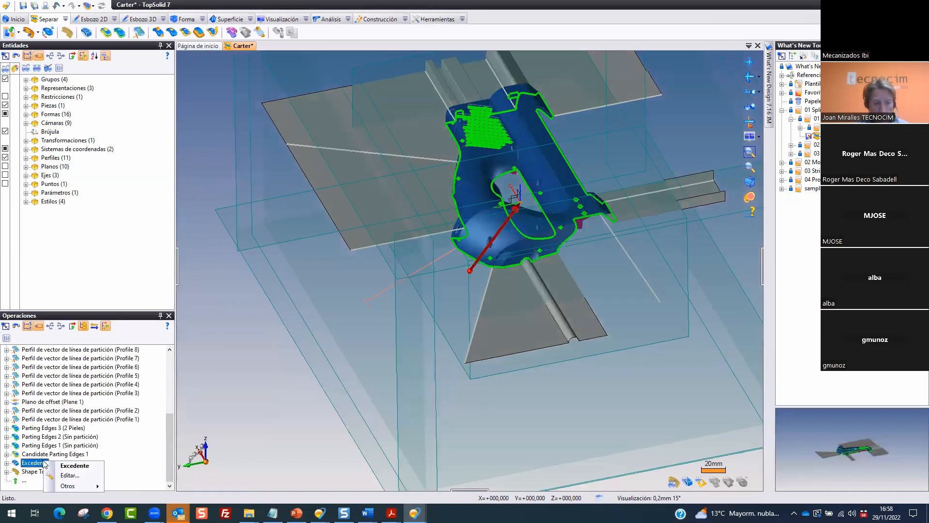
left_click(69, 475)
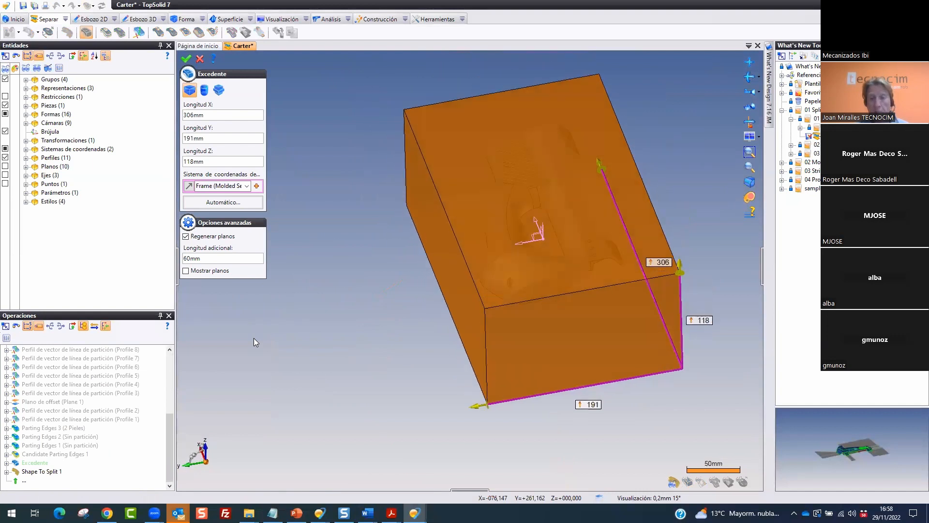
key("ctrl+2")
mouse_move(238, 44)
left_mouse_down()
mouse_move(311, 73)
mouse_move(158, 28)
left_mouse_up()
mouse_move(312, 226)
left_mouse_down()
mouse_move(160, 208)
mouse_move(291, 244)
mouse_move(167, 245)
mouse_move(146, 262)
mouse_move(117, 249)
left_mouse_up()
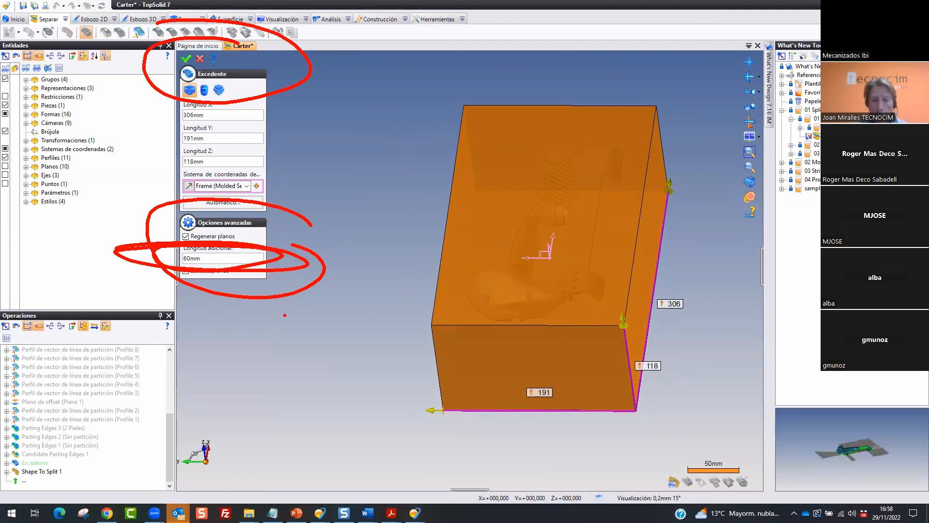
key("Escape")
left_click(206, 257)
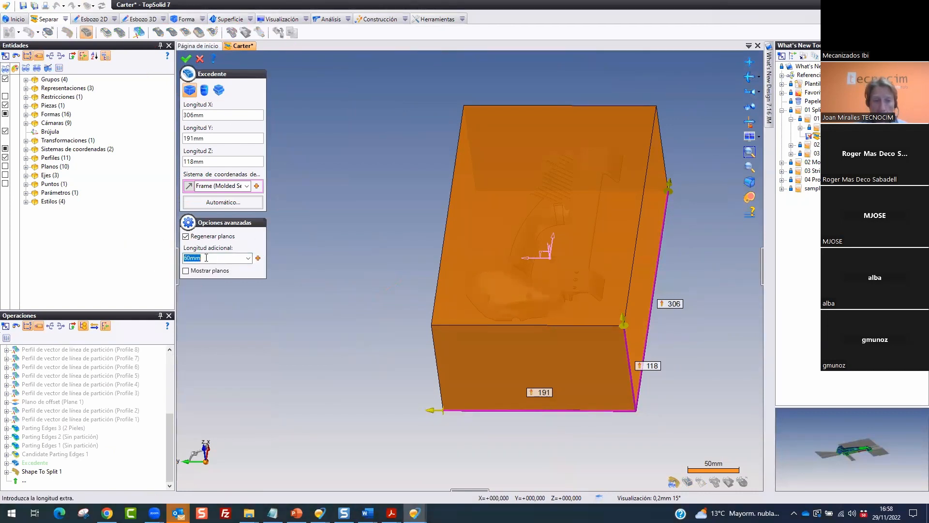
key("Return")
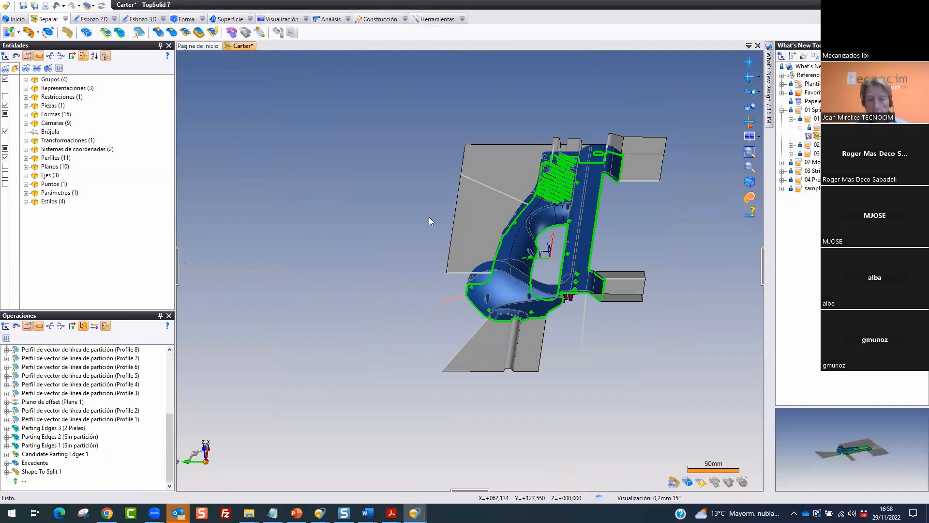
Show the excess block and compare the end of the new vector profile with the block's boundary from above
left_click(690, 483)
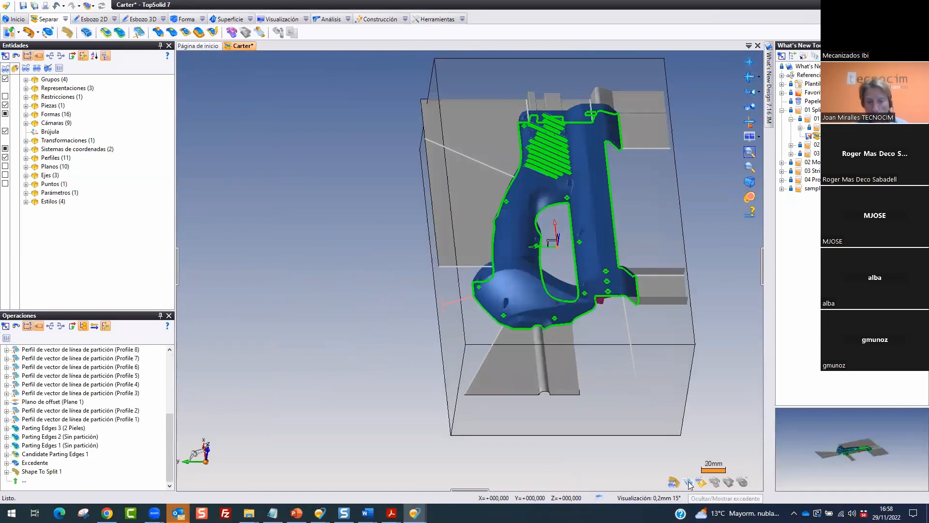
left_click(755, 91)
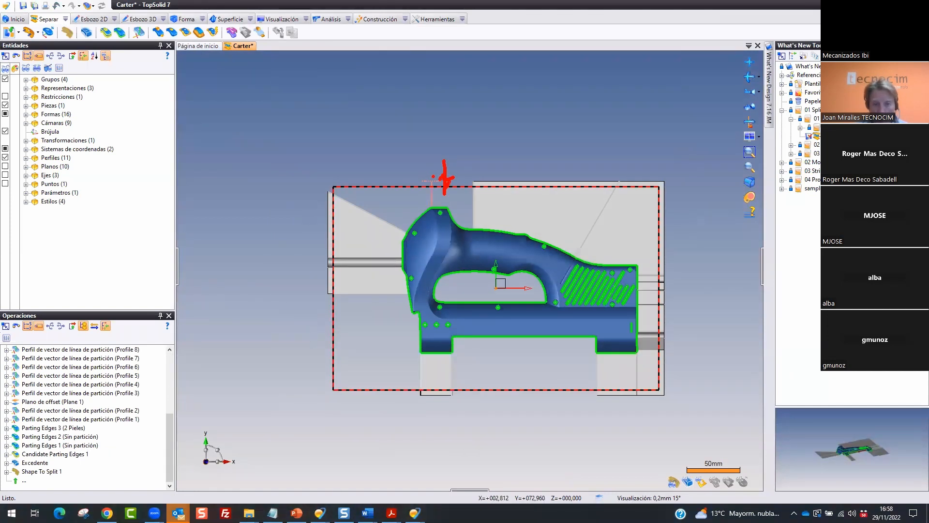
mouse_move(415, 183)
left_mouse_down()
mouse_move(312, 380)
mouse_move(660, 397)
mouse_move(436, 181)
left_mouse_up()
key("Escape")
scroll(454, 154, "up", 2)
scroll(453, 148, "down", 2)
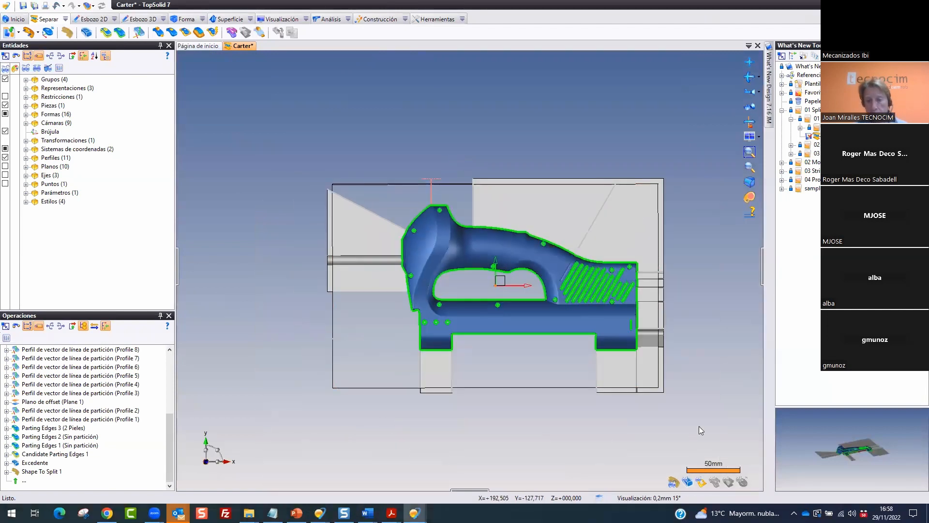
left_click(687, 481)
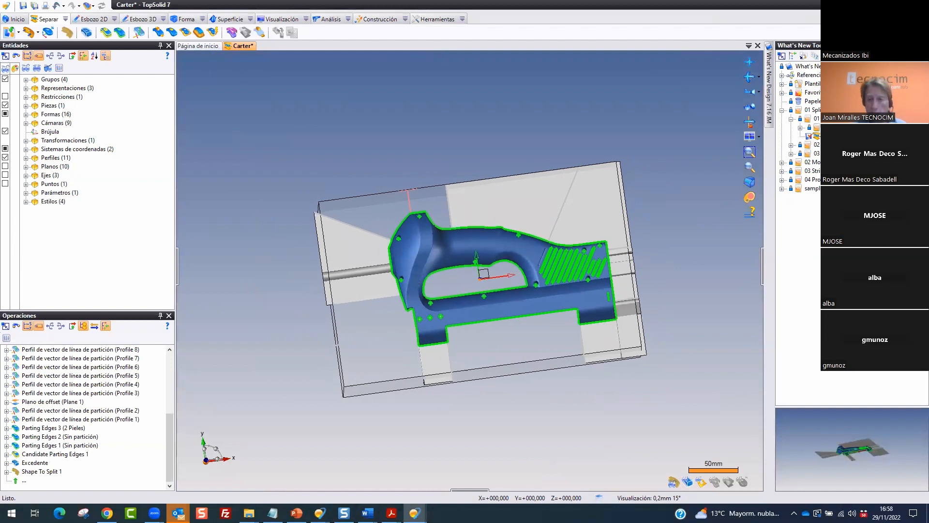
Open the Cover_Split document from the second splitting subfolder and set the insertion point before the Shape 144 parting surface
left_click(792, 145)
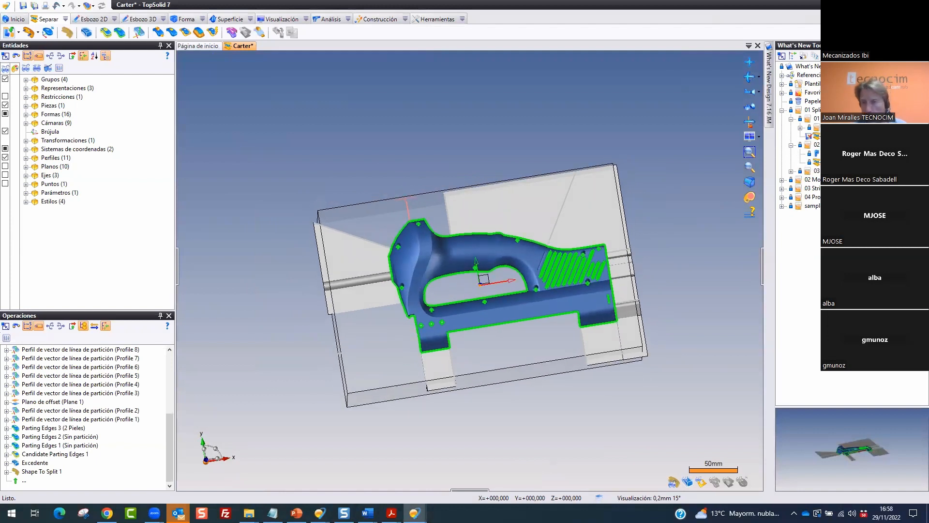
double_click(817, 162)
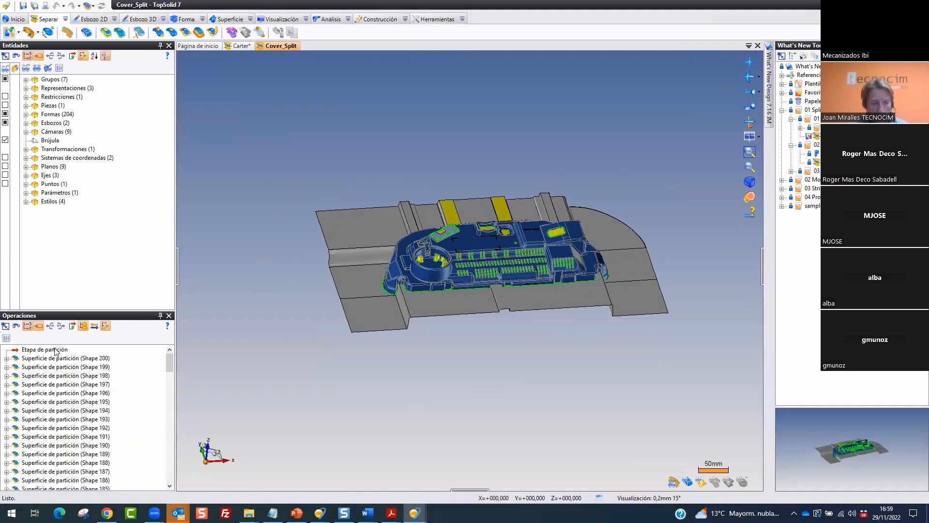
left_click_drag(169, 362, 168, 420)
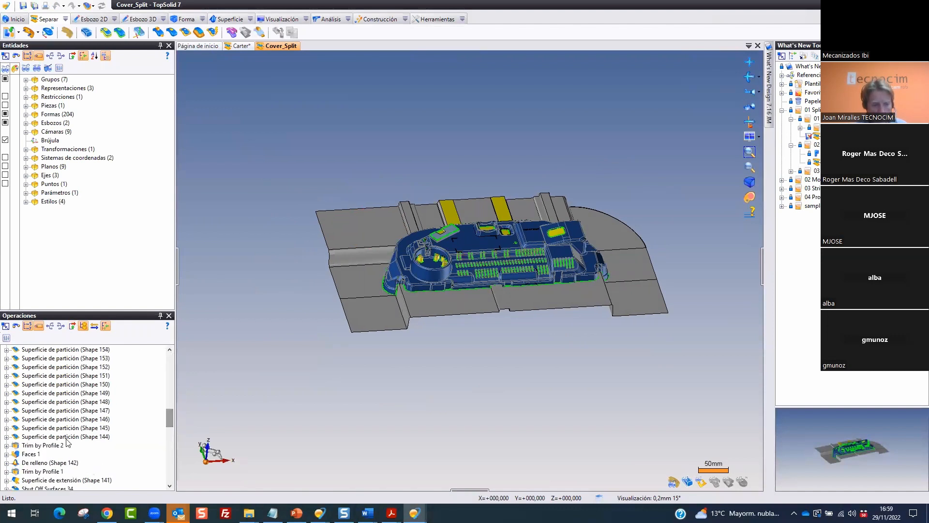
right_click(66, 438)
mouse_move(184, 432)
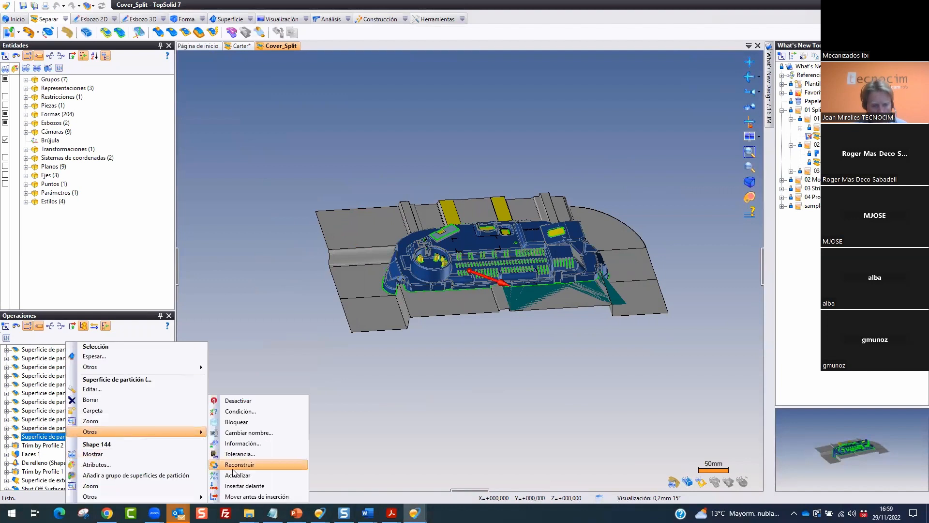
left_click(232, 484)
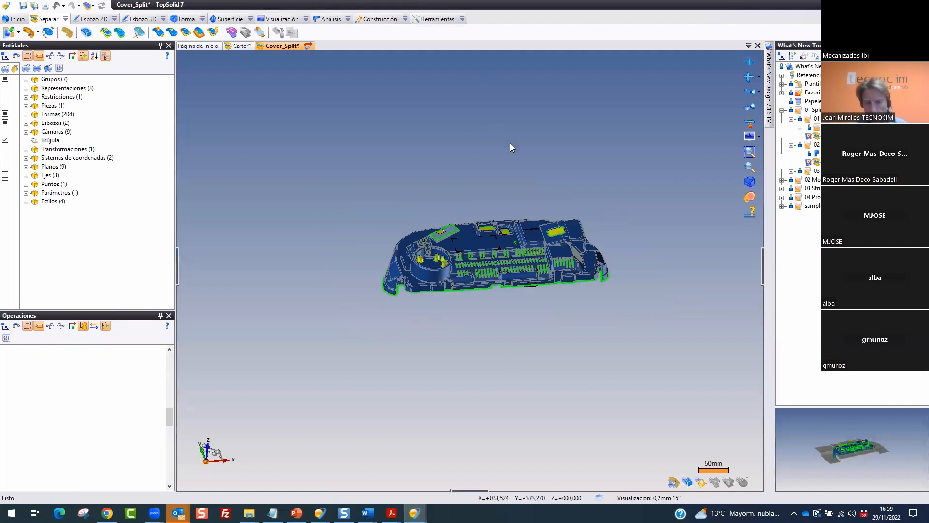
Start a new parting surface on the cover with Pieza as the final extension mode
scroll(511, 143, "up", 5)
scroll(510, 143, "down", 2)
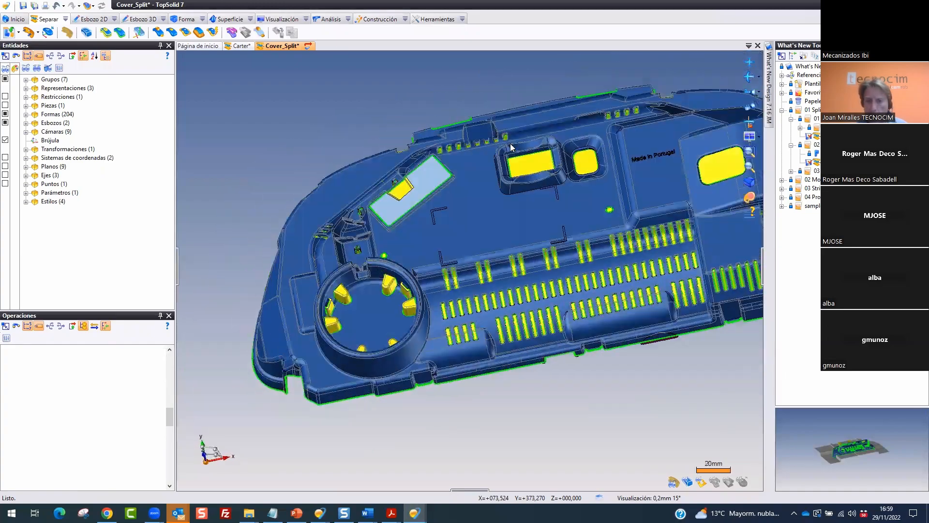
middle_click_drag(510, 144, 494, 145)
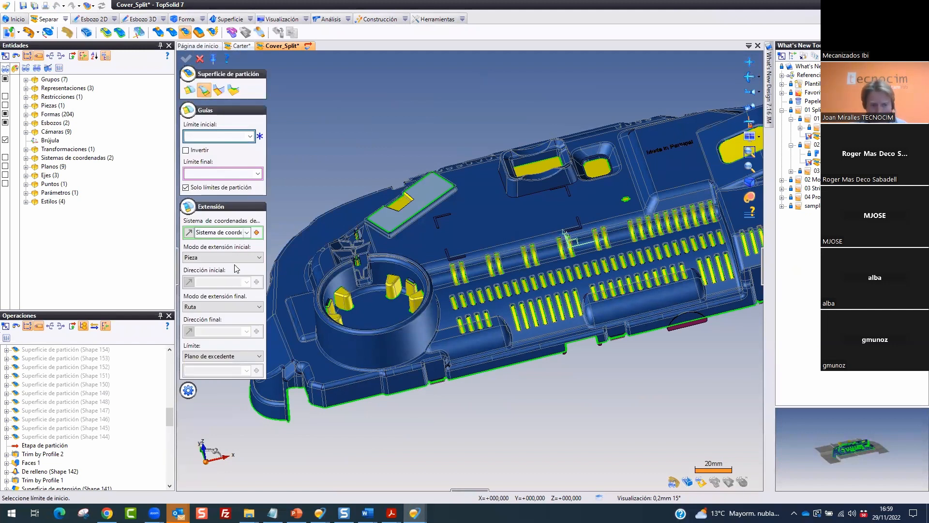
left_click(255, 309)
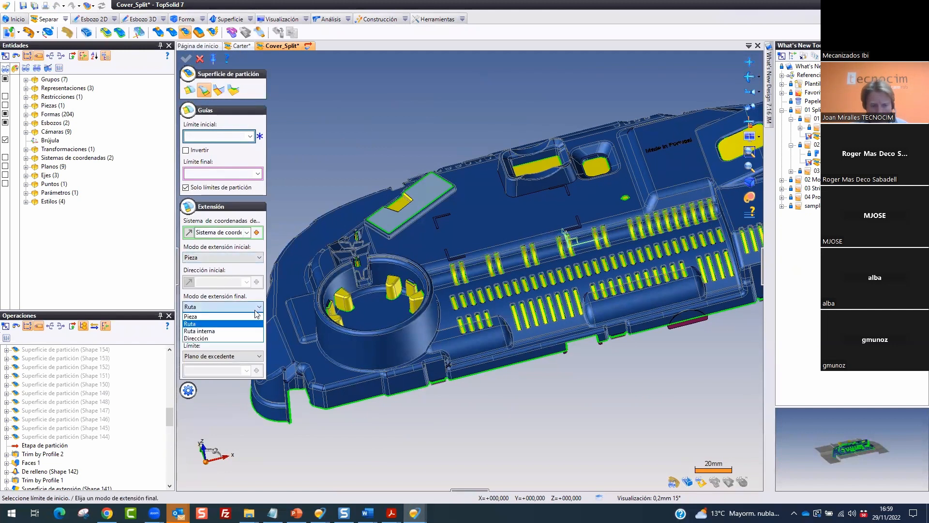
left_click(207, 316)
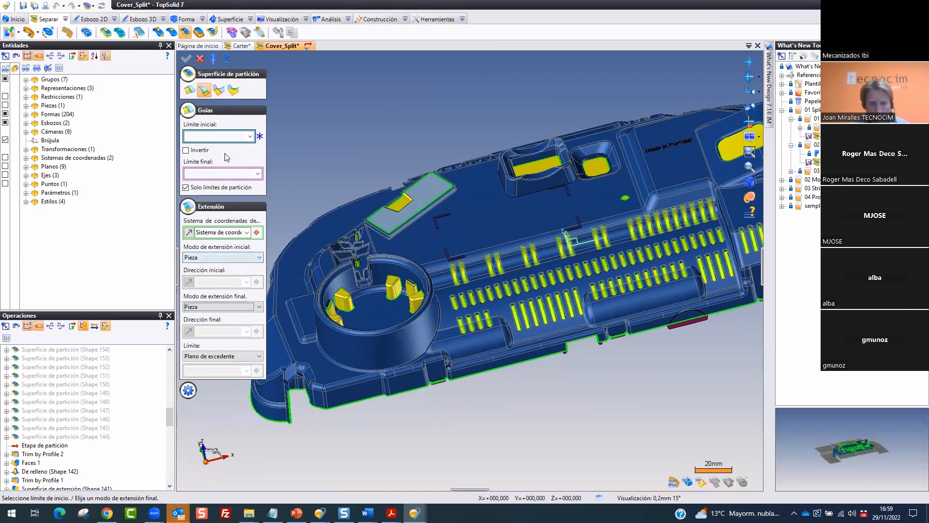
Pick the cover's lower outer edge beside the round boss as the initial limit of the parting surface
left_click(218, 135)
middle_click_drag(601, 372, 438, 347)
left_click(407, 321)
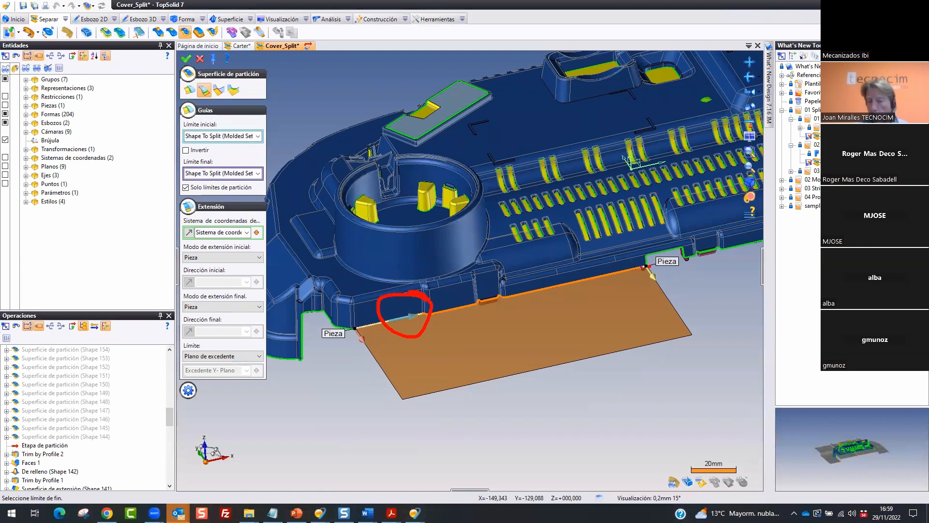
Switch the Invertir option on and off to compare the parting surface on both sides of the initial limit
left_click_drag(212, 140, 222, 150)
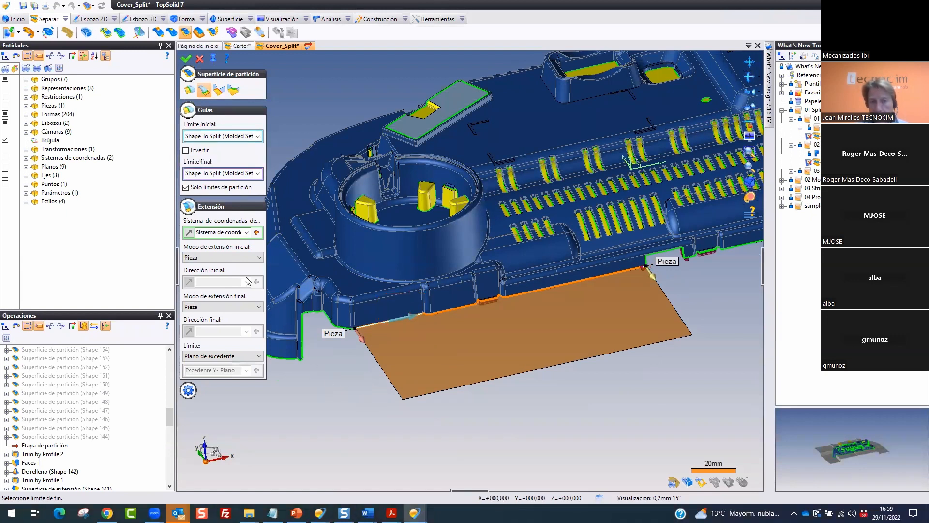
left_click(186, 151)
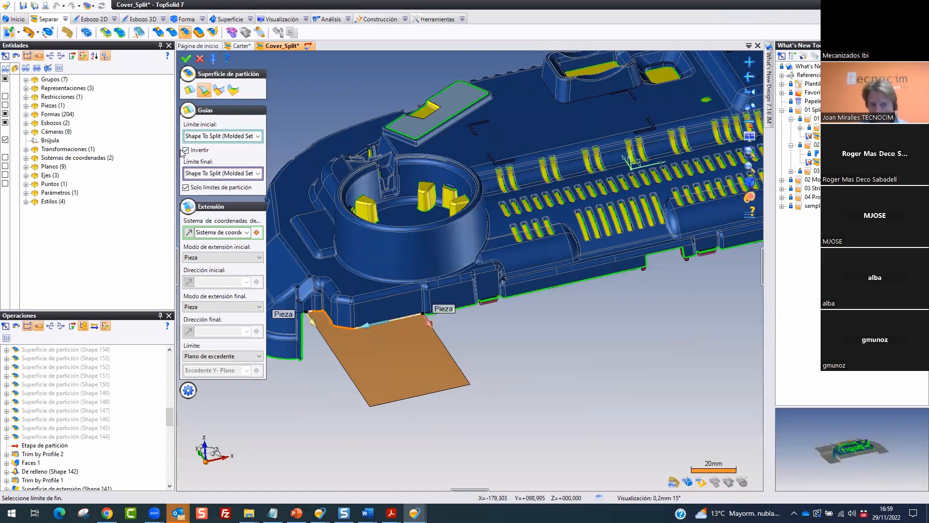
left_click(186, 150)
left_click(185, 151)
left_click(186, 151)
left_click(186, 150)
left_click(186, 151)
left_click(185, 150)
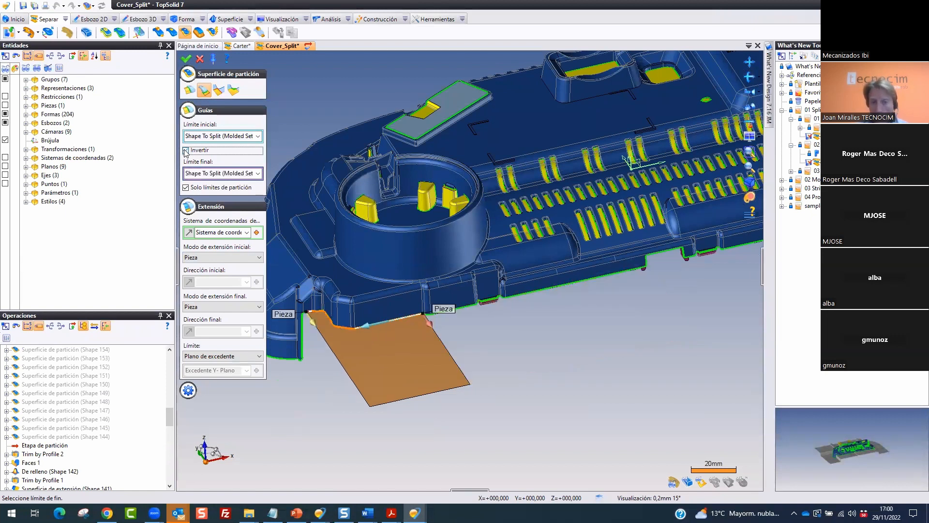
left_click(186, 150)
left_click(186, 150)
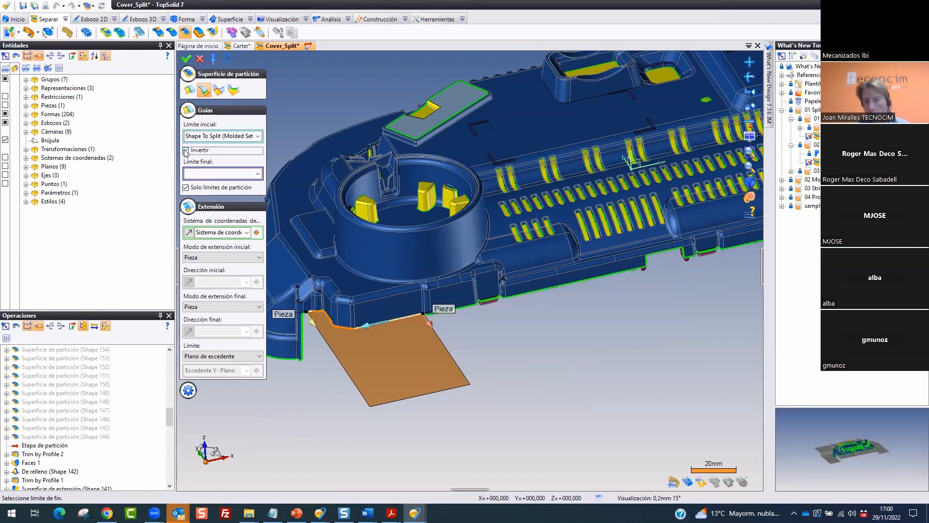
left_click(186, 150)
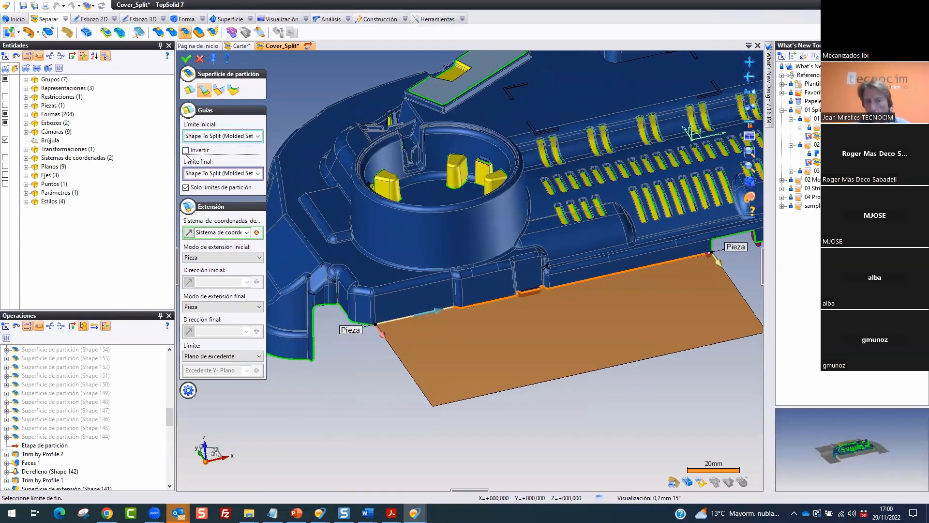
left_click(186, 151)
left_click(186, 151)
left_click(186, 150)
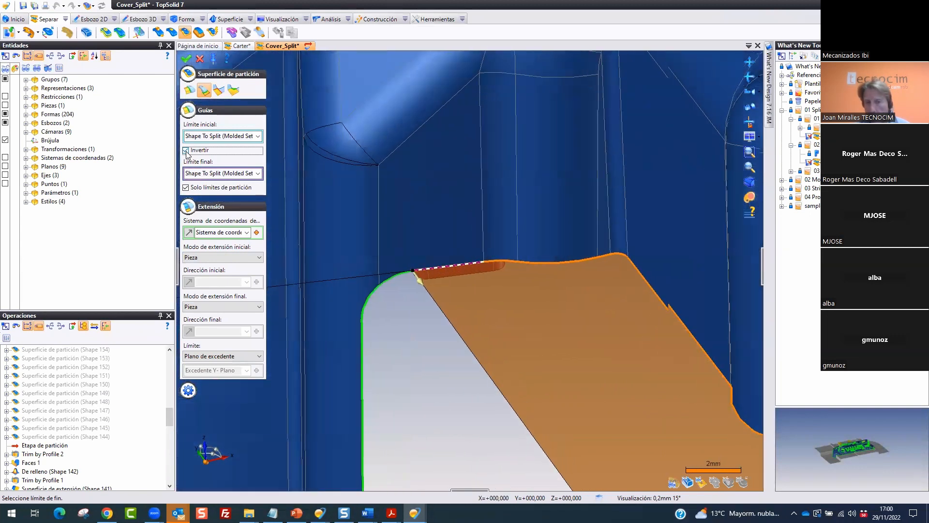
left_click(186, 151)
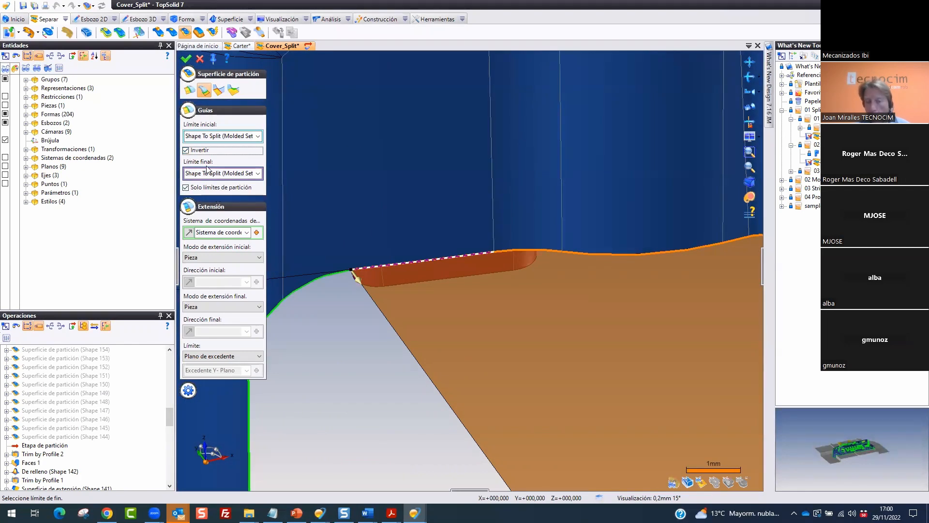
Repick the initial limit on the short edge above the small recess near the corner and create the parting surface
left_click(198, 151)
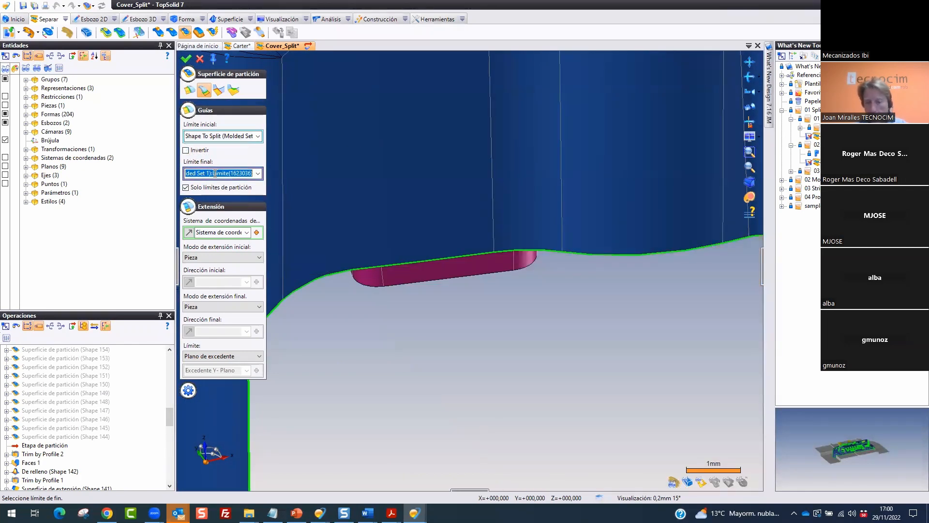
left_click(212, 136)
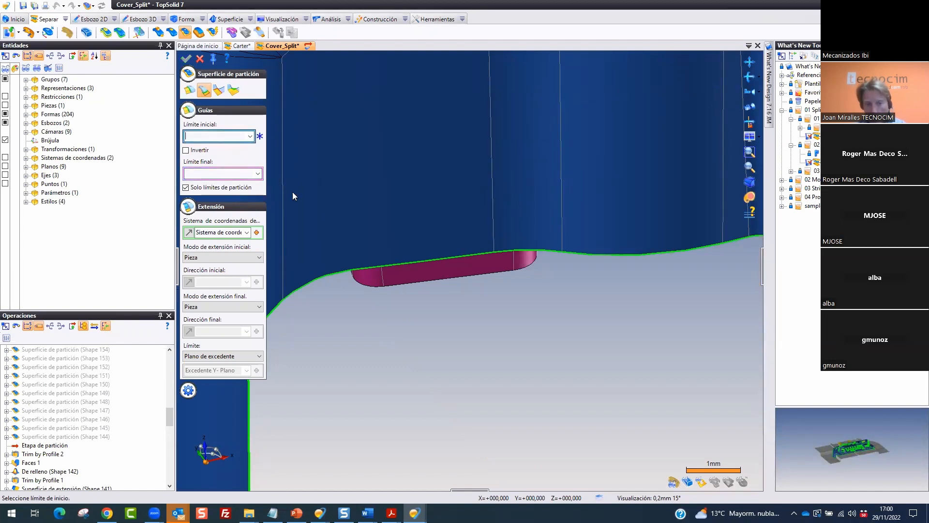
left_click(360, 272)
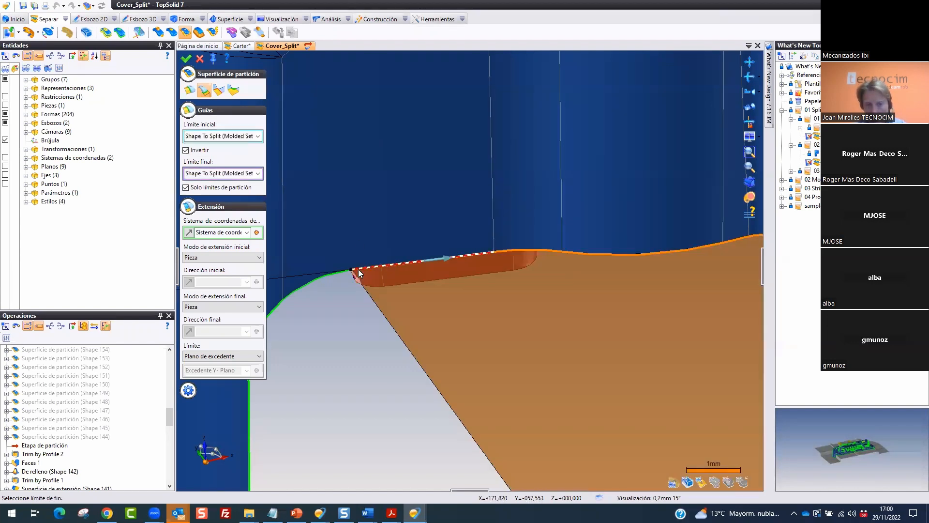
scroll(551, 222, "down", 10)
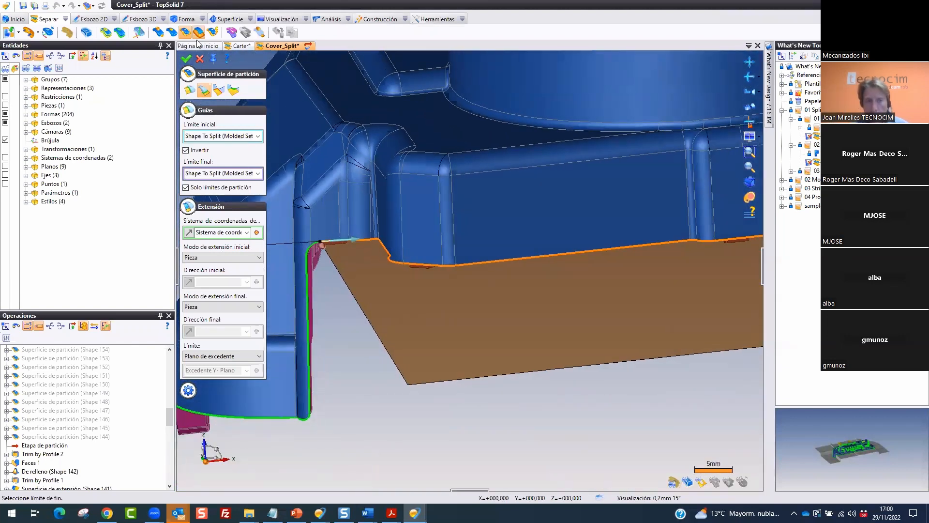
left_click(200, 59)
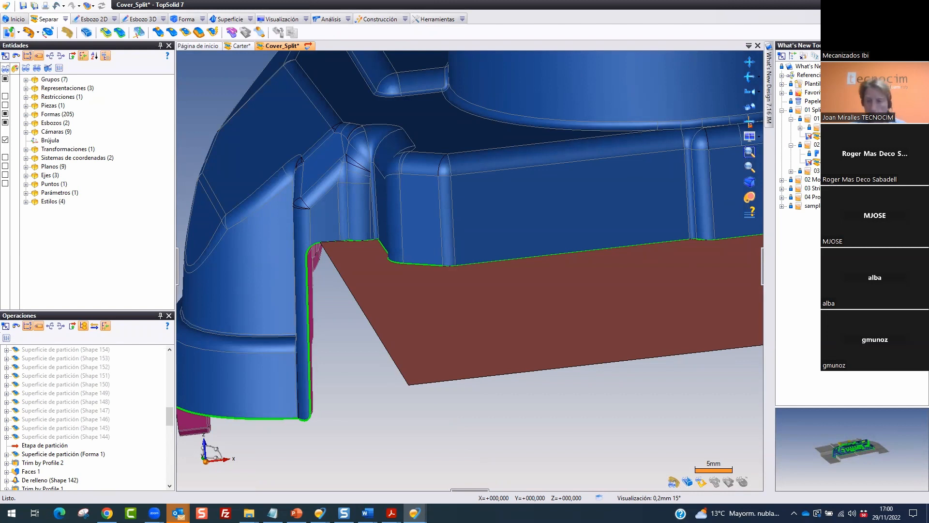
Open the Cover_us document from the third splitting subfolder and activate its Etapa de partición
left_click(791, 171)
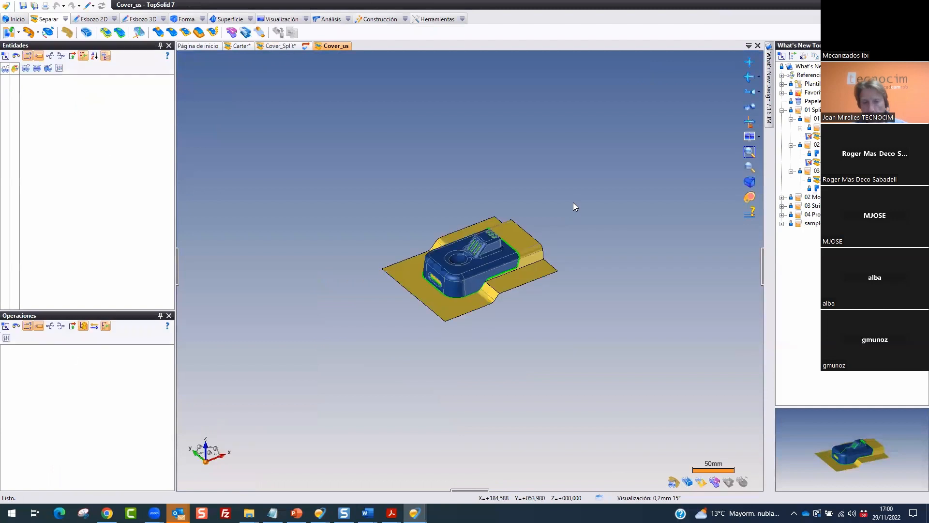
left_click(93, 6)
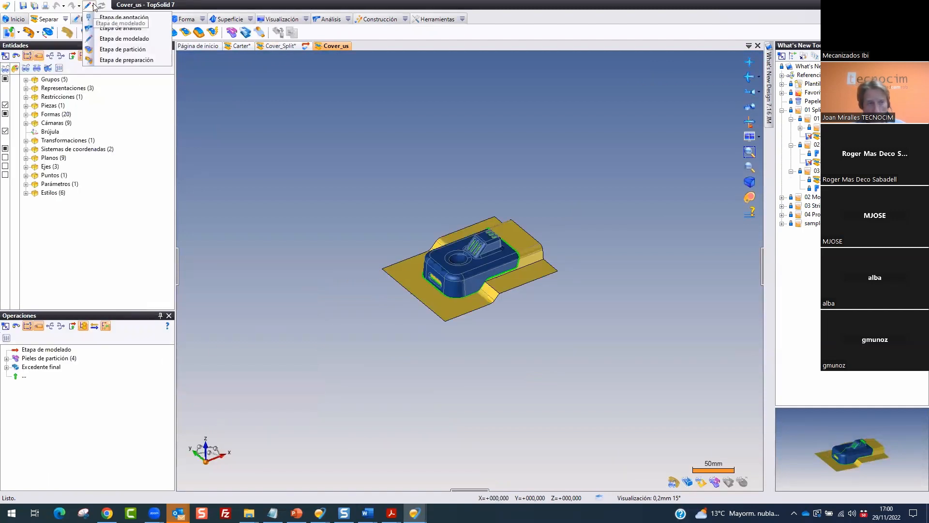
left_click(126, 49)
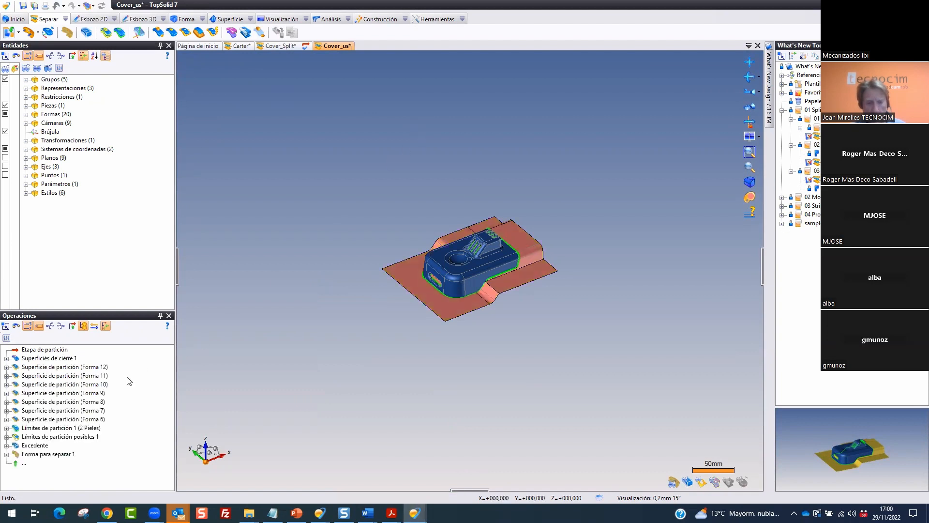
Delete the parting surfaces Forma 6 to Forma 12 from the operations of Cover_us
left_click(56, 367)
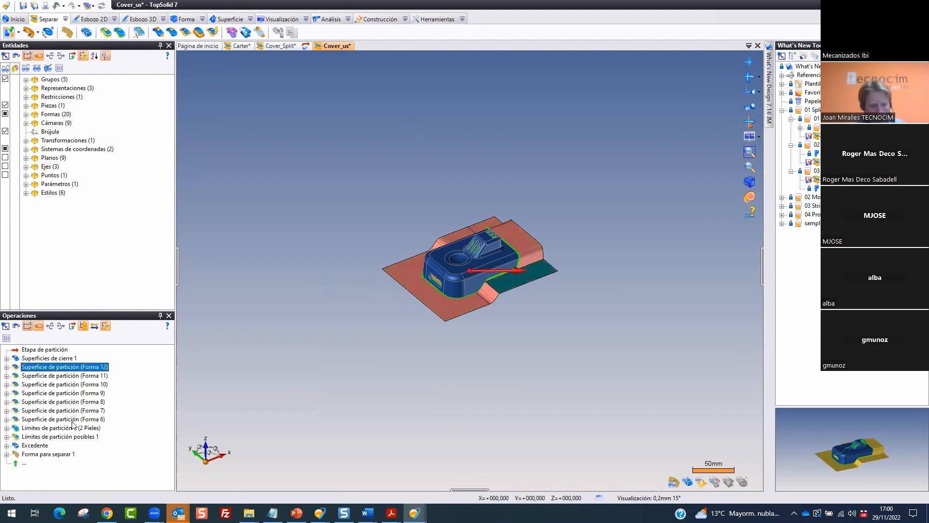
left_click(68, 419, "shift")
right_click(79, 409)
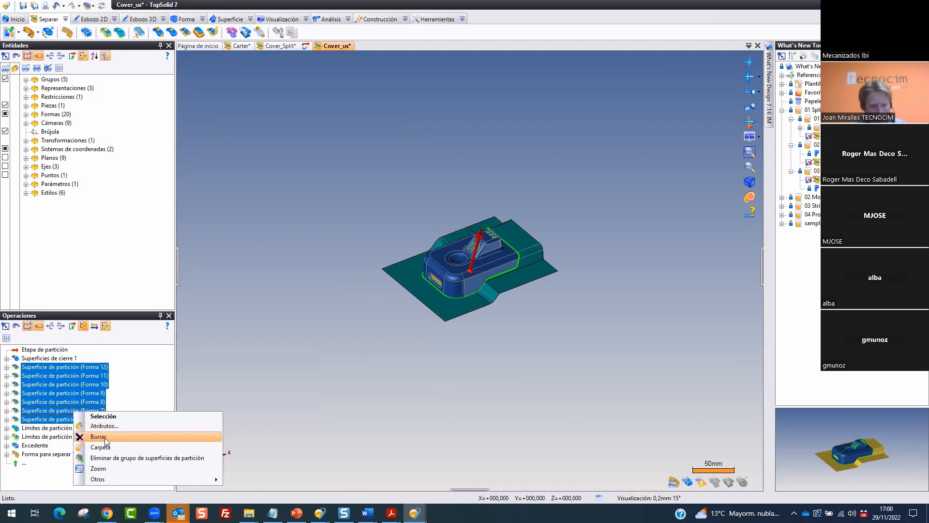
left_click(107, 440)
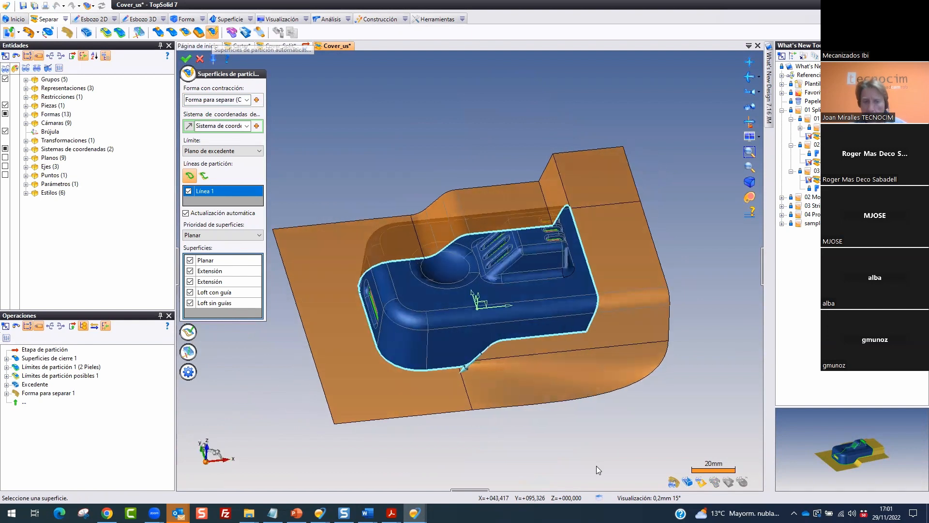
Within automatic parting surfaces, reverse the direction of Línea 1 at its start arrow, compare the preview, and reverse it back
mouse_move(228, 165)
left_mouse_down()
mouse_move(153, 186)
mouse_move(231, 172)
left_mouse_up()
mouse_move(493, 331)
left_mouse_down()
mouse_move(498, 380)
mouse_move(455, 338)
mouse_move(503, 375)
mouse_move(509, 320)
left_mouse_up()
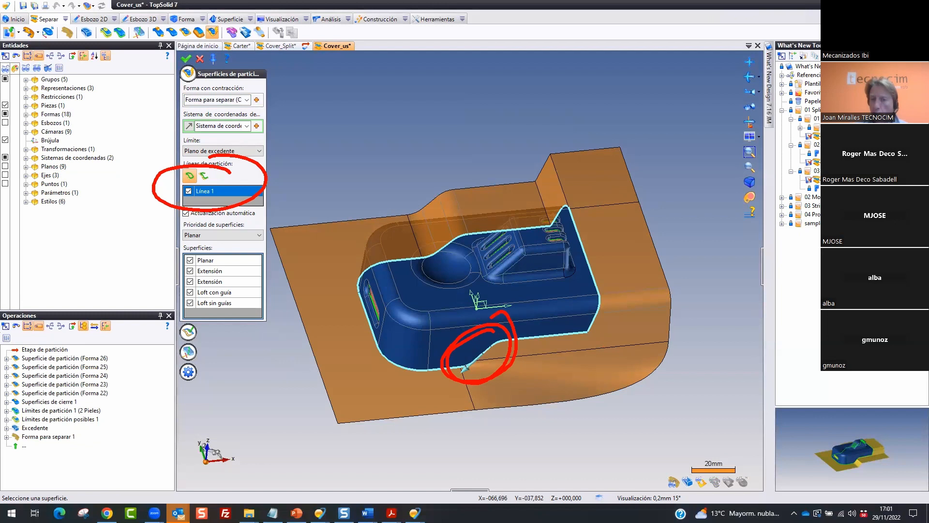
key("Escape")
scroll(625, 399, "up", 3)
scroll(599, 386, "up", 2)
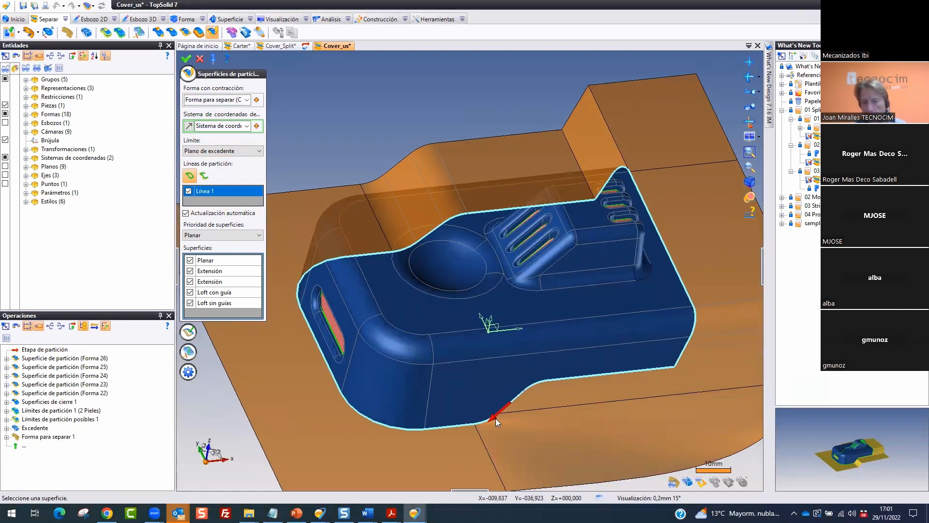
left_click(495, 418)
middle_click_drag(605, 464, 504, 399)
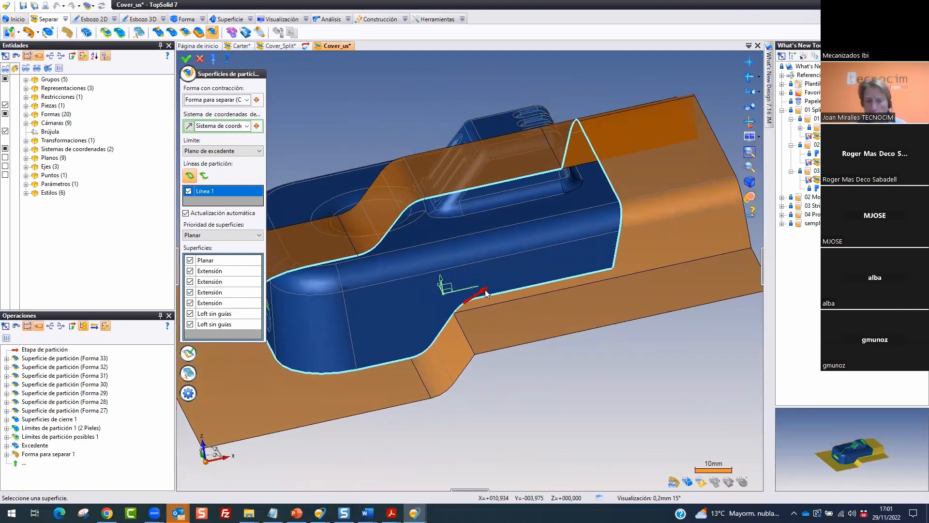
left_click(485, 290)
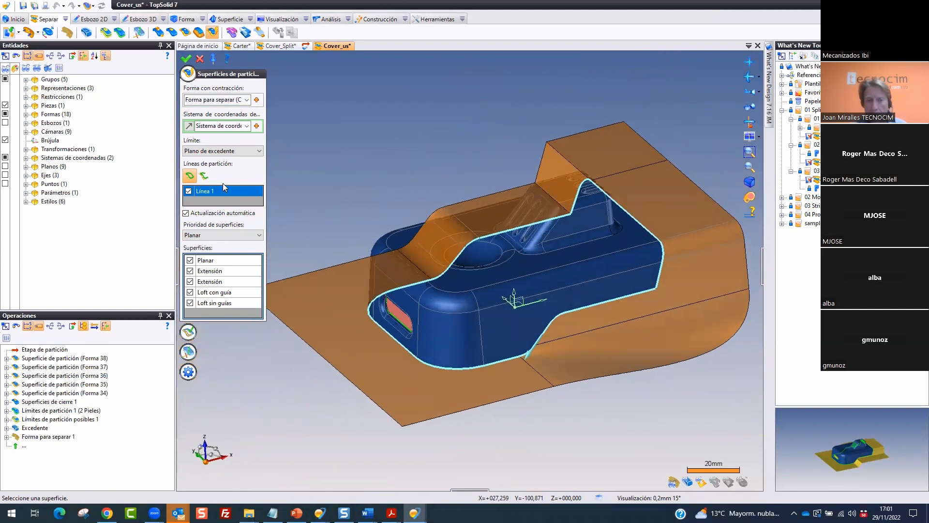
Change the starting edge of Línea 1 to the straight lower edge of the end face with the single slot
left_click(189, 191)
left_click(191, 191)
right_click(208, 193)
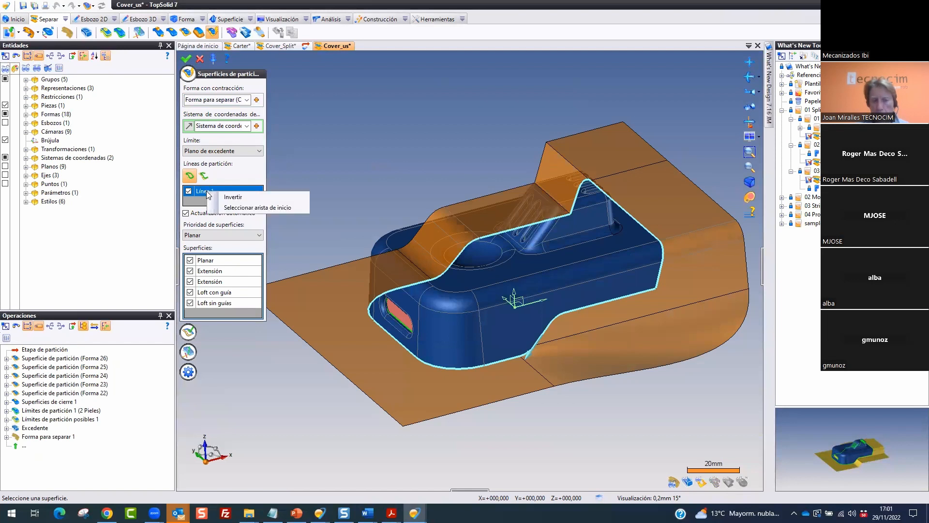
left_click(266, 209)
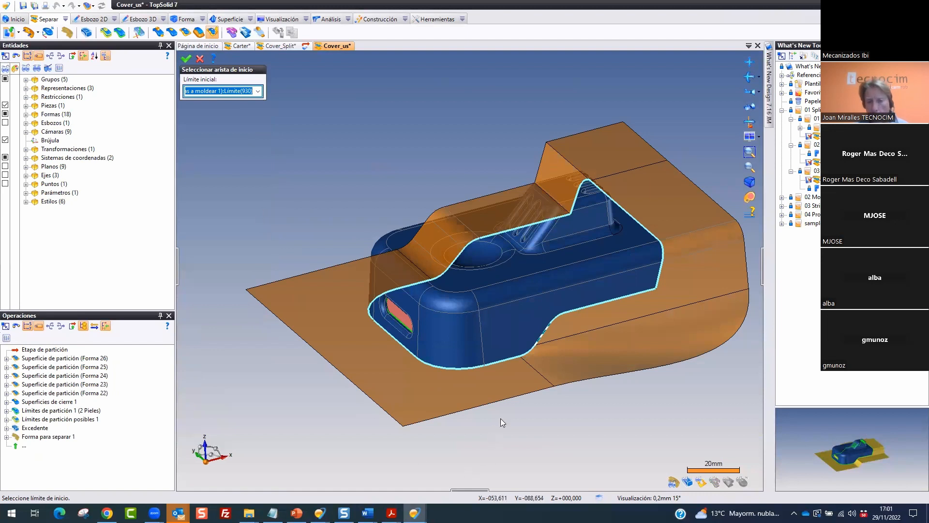
middle_click_drag(545, 332, 475, 374)
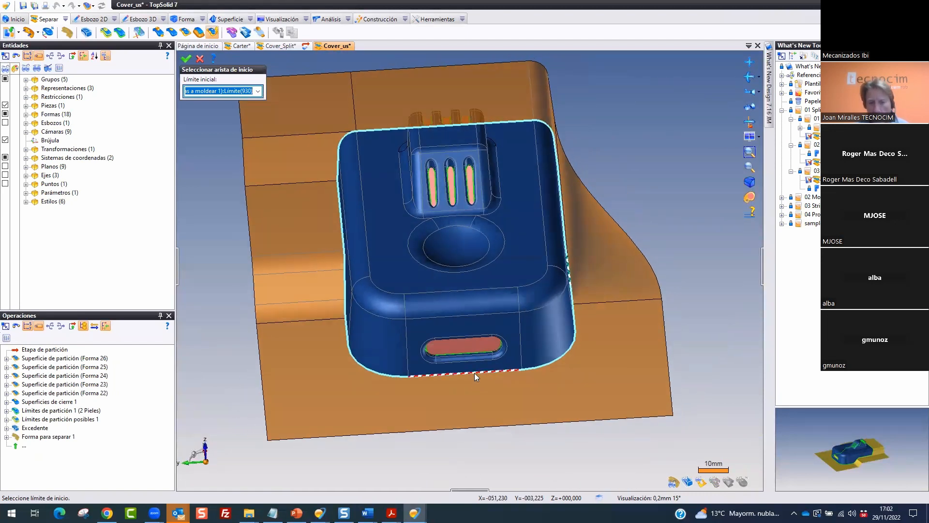
left_click(474, 373)
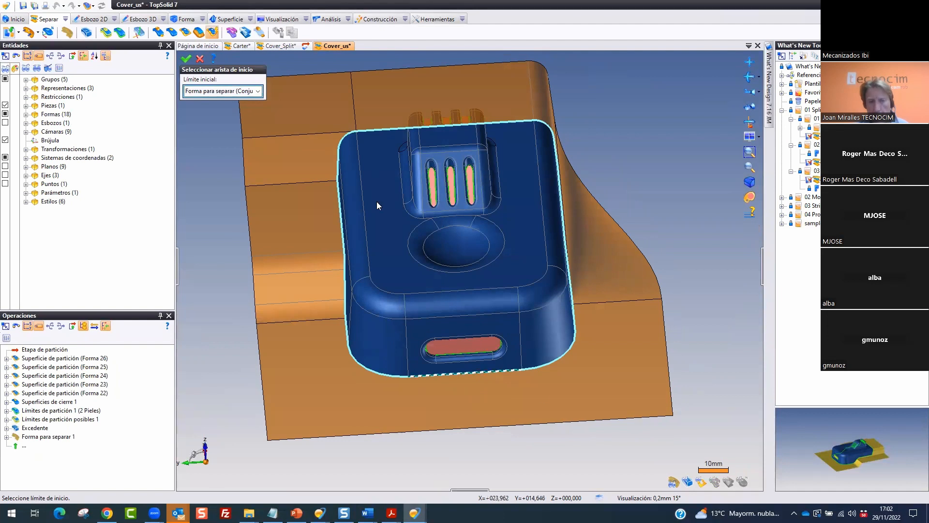
left_click(185, 59)
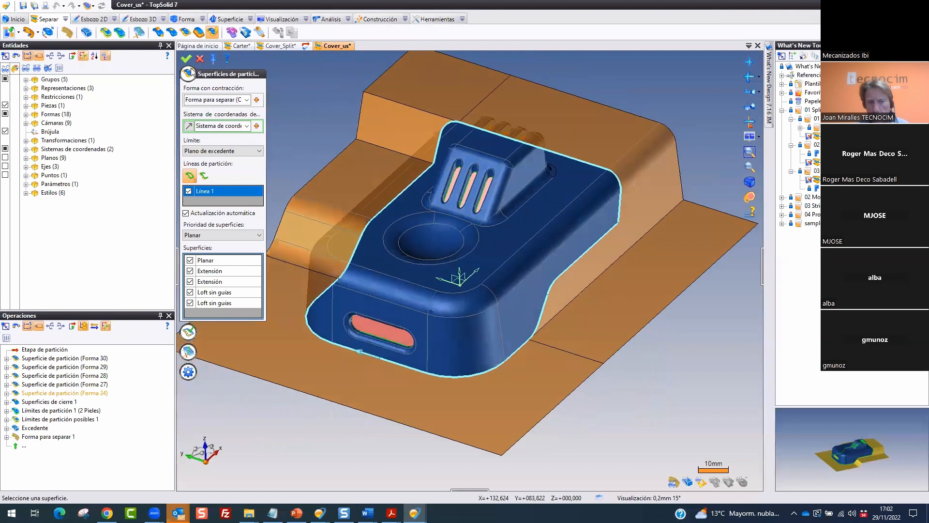
Compare the automatic parting surfaces in both directions from the new starting edge, restoring the original direction
left_click(352, 342)
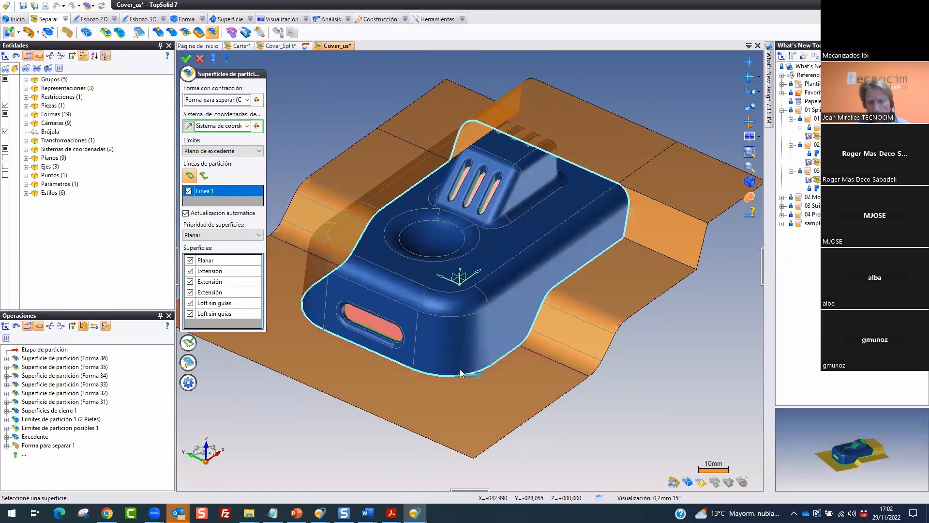
left_click(478, 375)
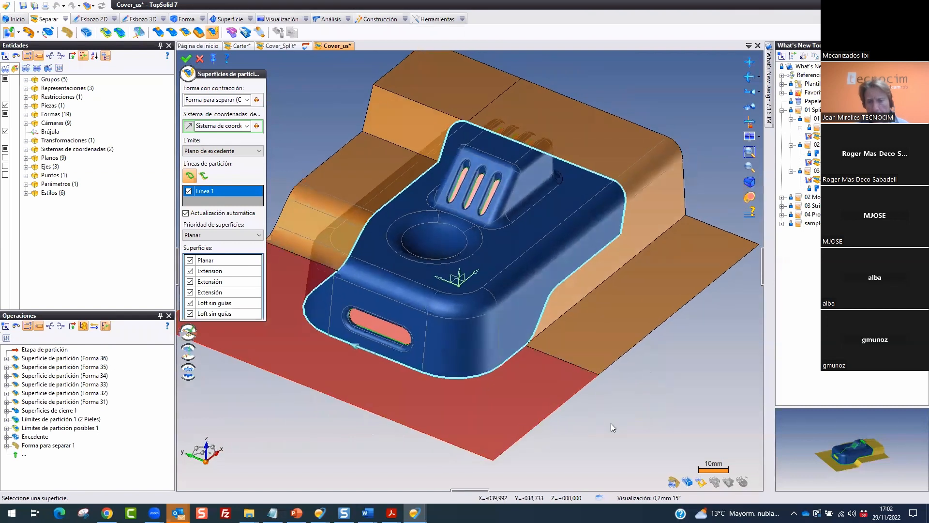
middle_click_drag(623, 428, 328, 425)
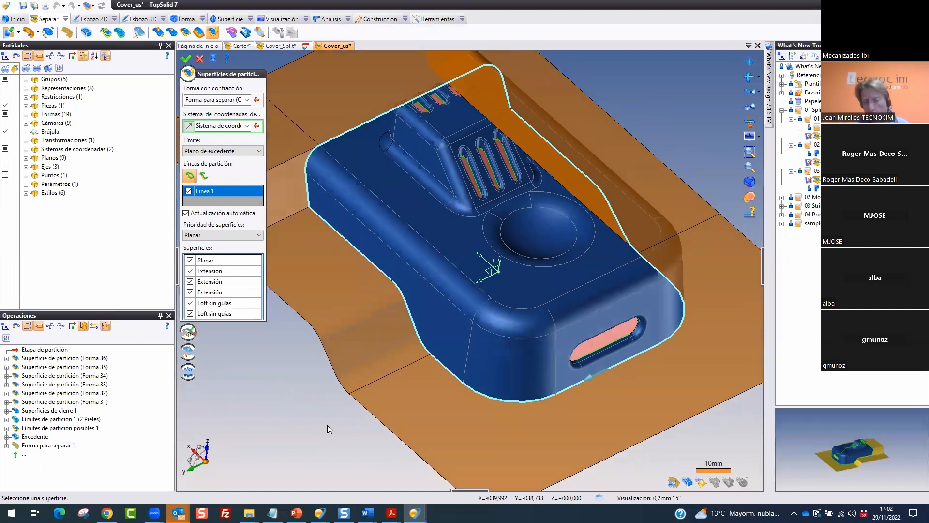
key("ctrl+2")
mouse_move(329, 473)
left_mouse_down()
mouse_move(490, 328)
mouse_move(522, 323)
left_mouse_up()
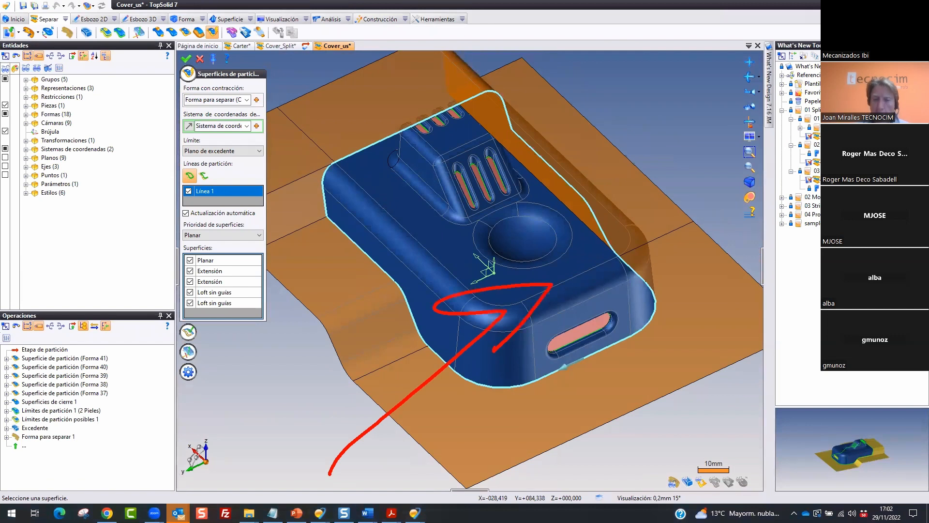
mouse_move(205, 218)
left_mouse_down()
mouse_move(206, 254)
mouse_move(220, 204)
left_mouse_up()
key("Escape")
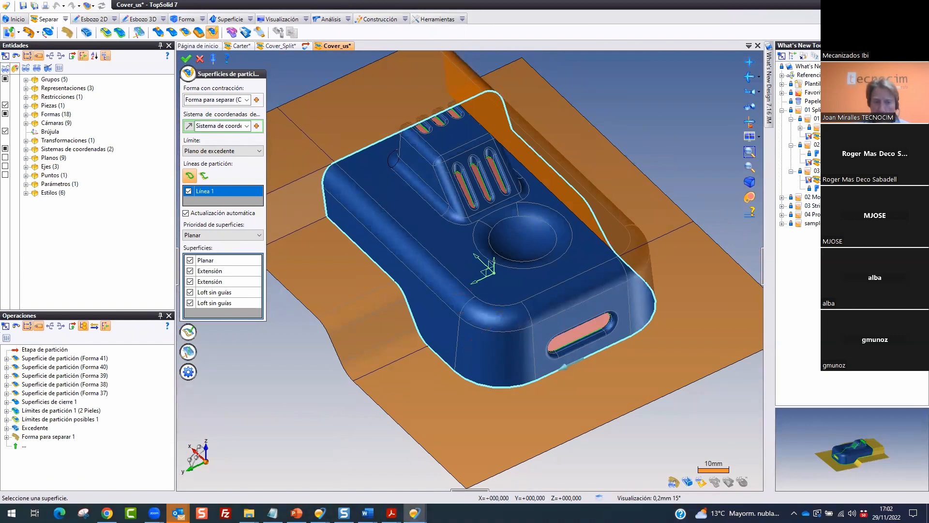
Compare the automatic parting surfaces with the surface priority set to Extensión and back to Planar, and leave the command
left_click(249, 235)
left_click(208, 247)
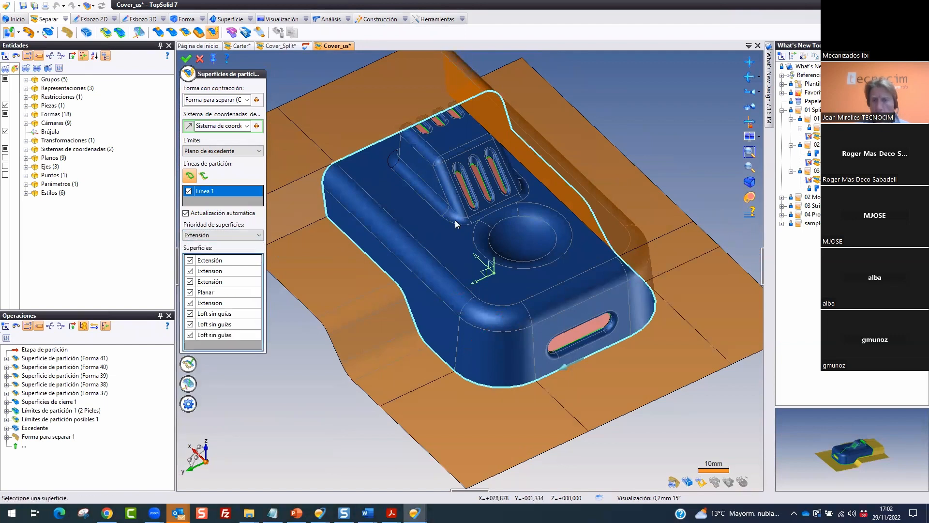
left_click(257, 235)
left_click(211, 248)
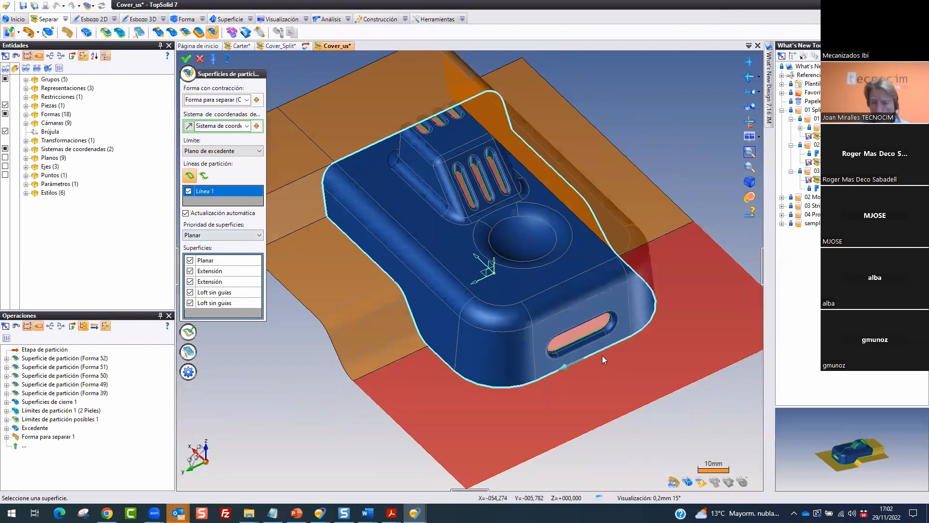
mouse_move(590, 345)
left_mouse_down()
mouse_move(618, 369)
mouse_move(599, 398)
mouse_move(555, 327)
left_mouse_up()
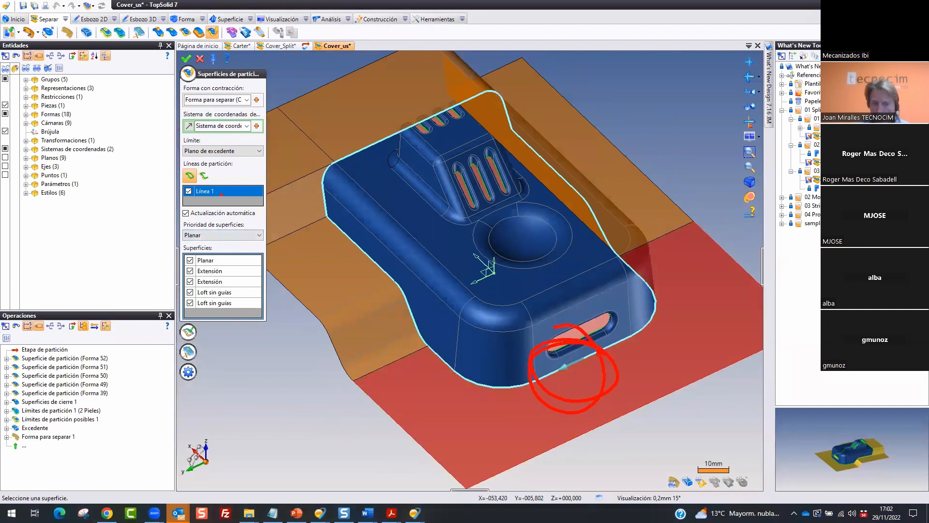
left_click_drag(219, 182, 262, 174)
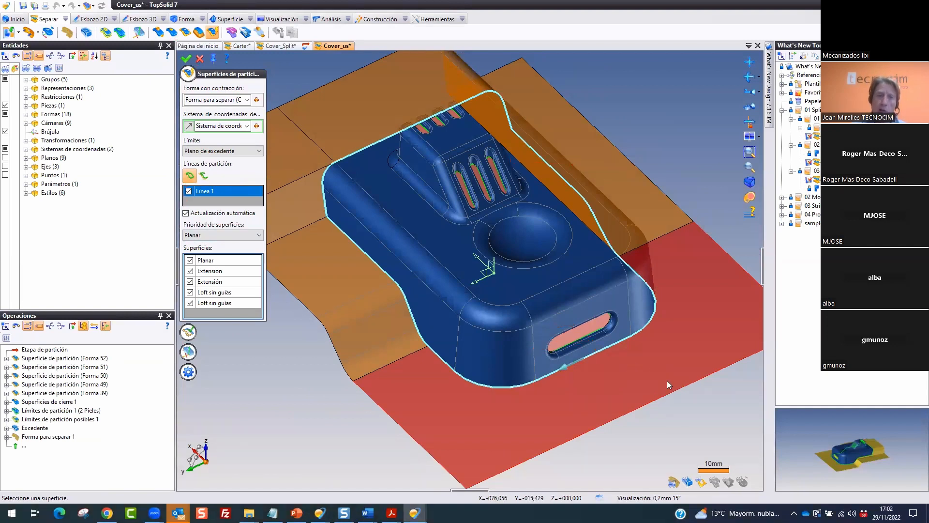
left_click(186, 58)
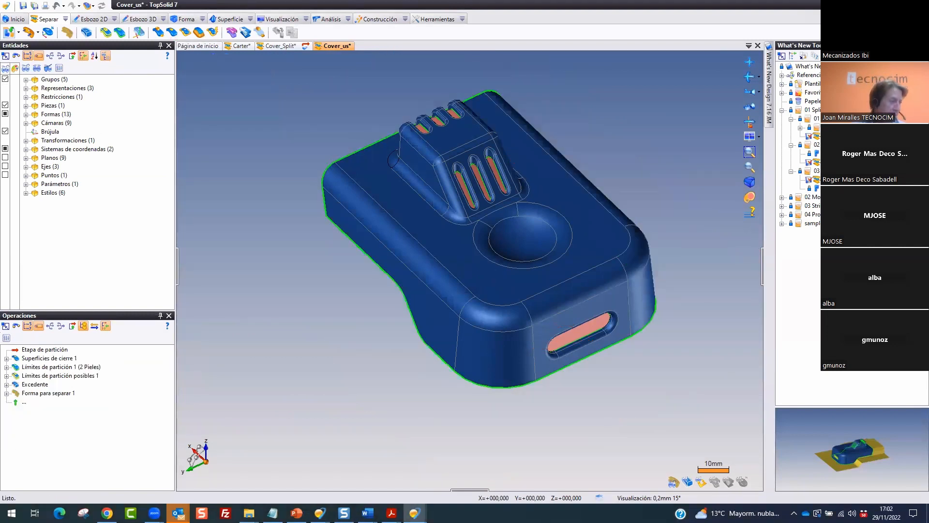
Open the Mold document from the 01 subfolder of the 02 mold folder, without updating its references
key("alt+Tab")
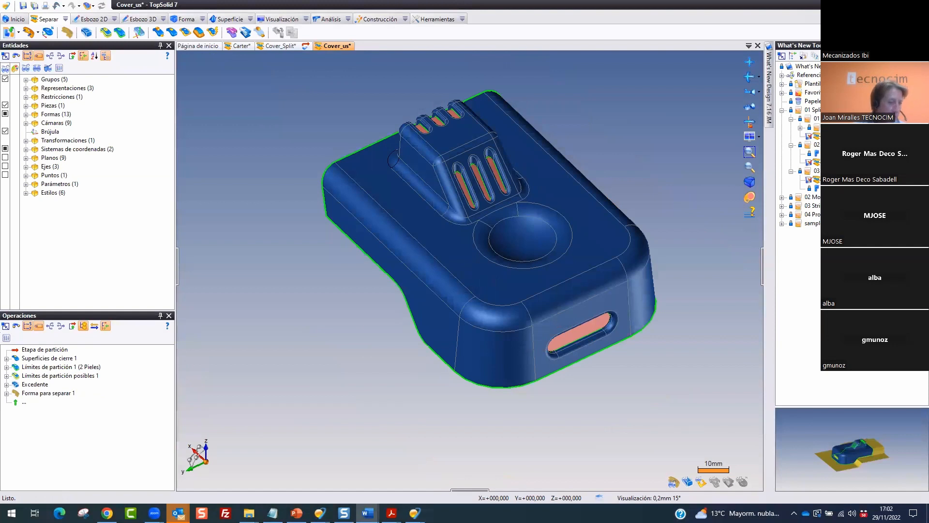
left_click(782, 197)
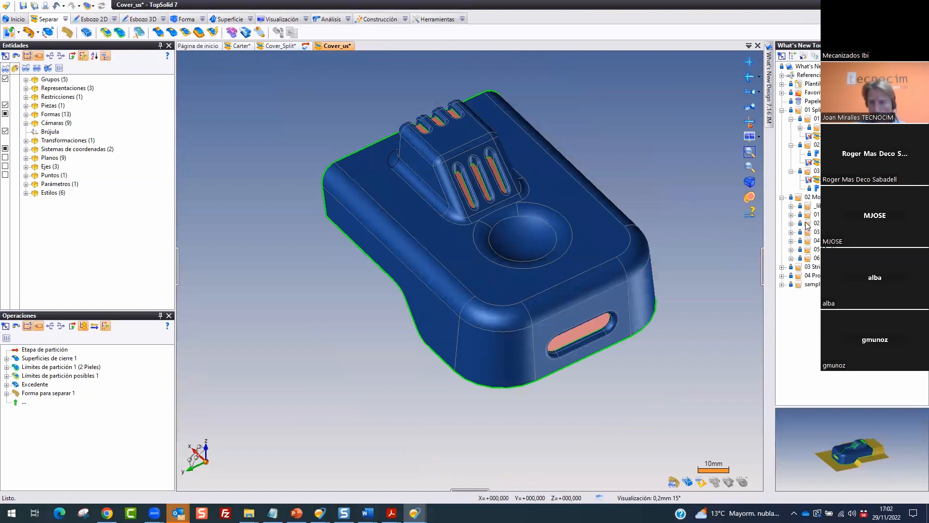
left_click(791, 214)
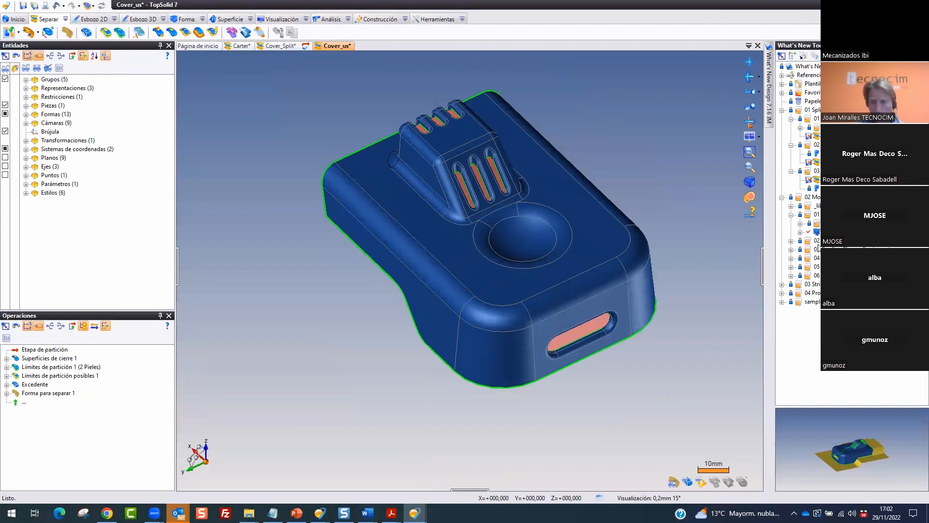
double_click(817, 232)
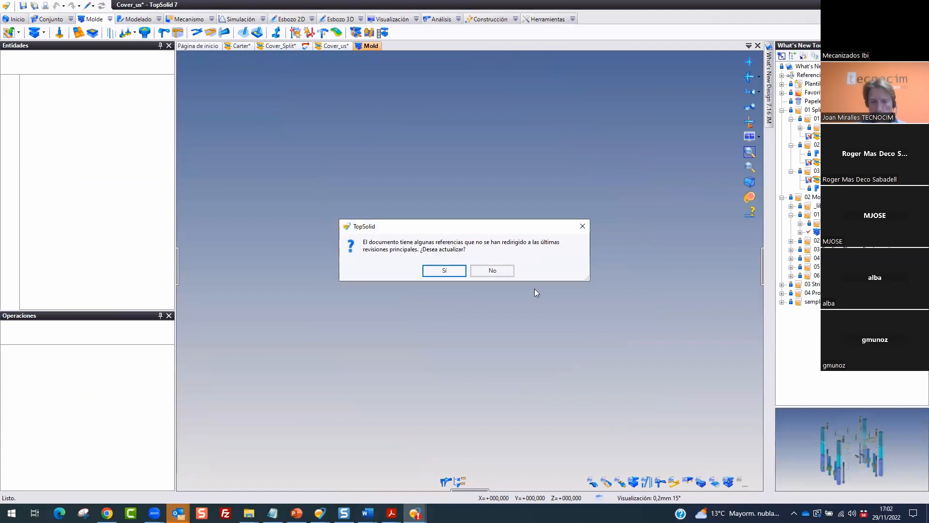
left_click(487, 270)
Expand Grupos and Categorías in the entity tree to examine the mold's part categories
scroll(622, 234, "up", 2)
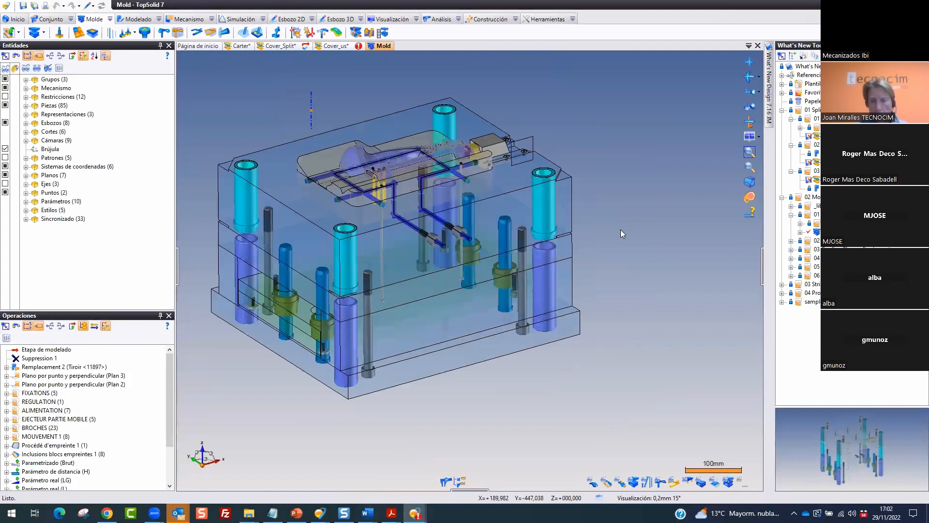
scroll(623, 234, "down", 1)
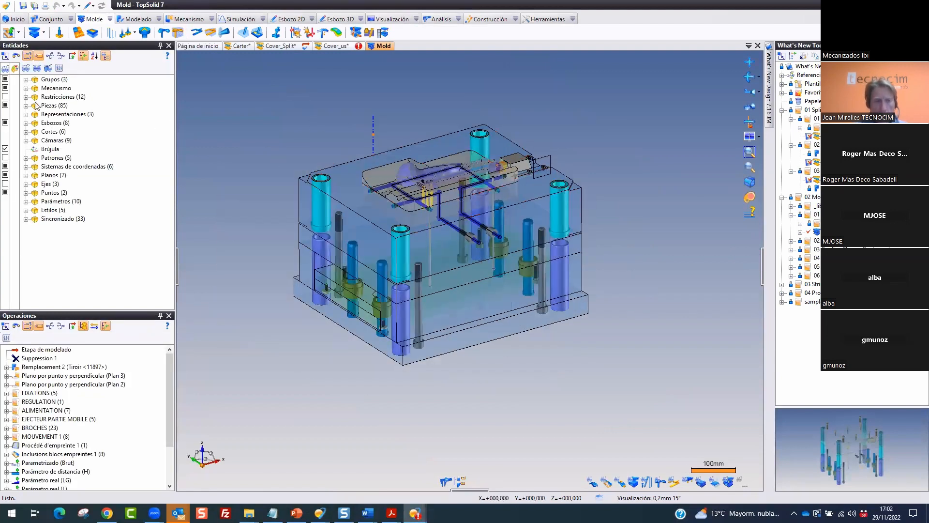
left_click(26, 80)
left_click(35, 106)
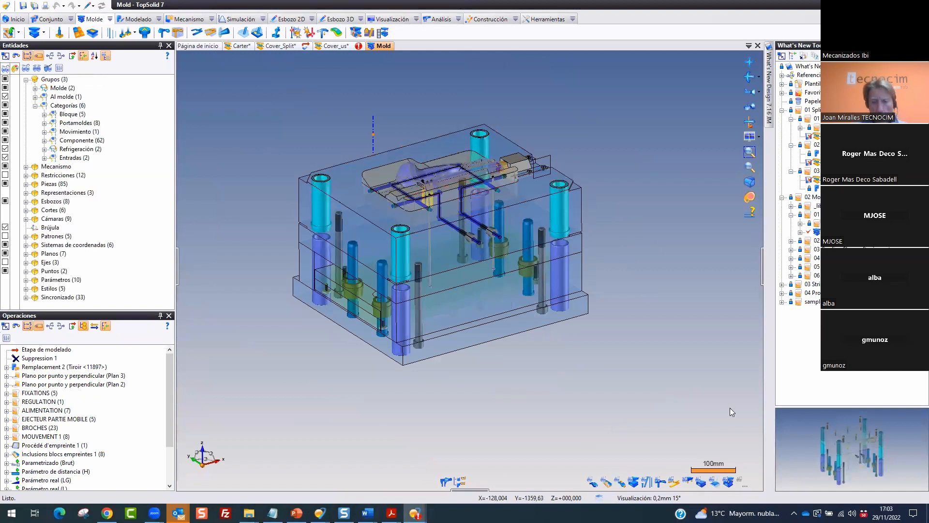
key("ctrl+2")
mouse_move(753, 466)
left_mouse_down()
mouse_move(774, 463)
mouse_move(657, 398)
left_mouse_up()
mouse_move(100, 104)
left_mouse_down()
mouse_move(43, 95)
mouse_move(17, 181)
mouse_move(118, 80)
left_mouse_up()
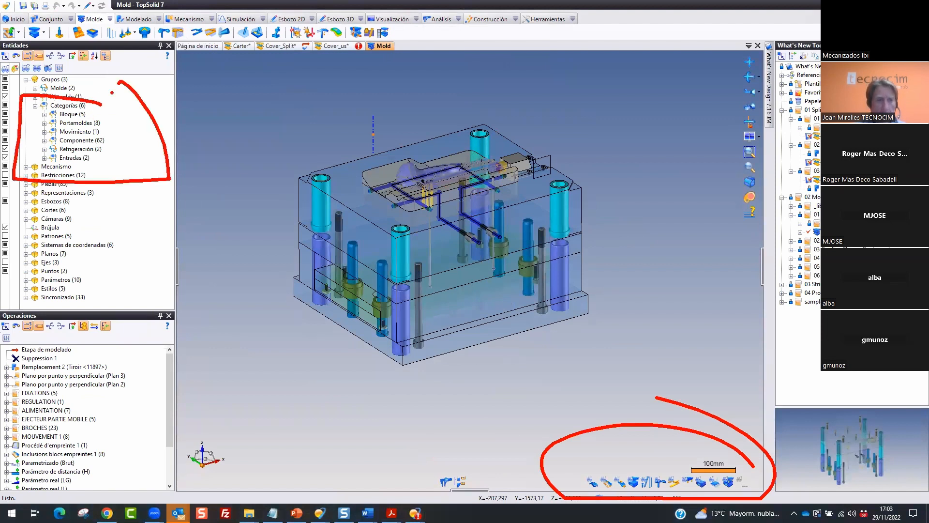
key("Escape")
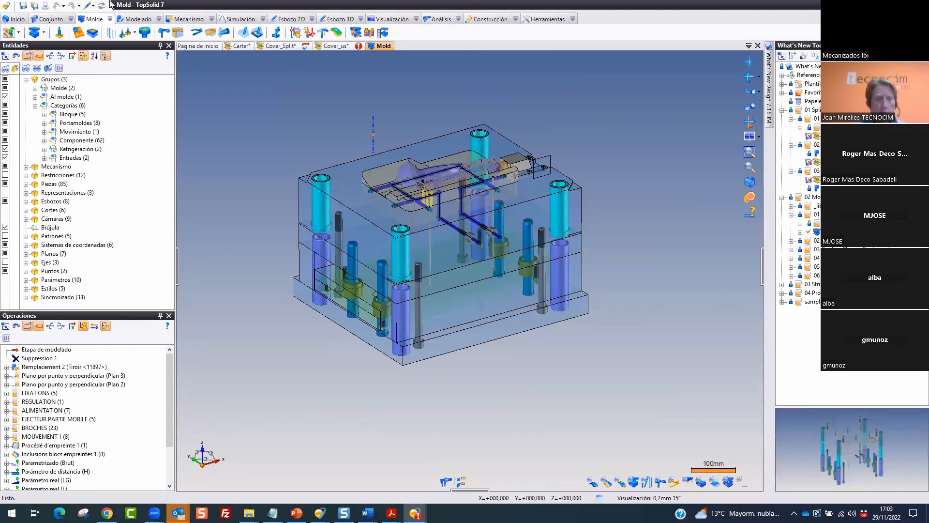
Recreate the mold groups from the Grupos folder of the entities
left_click(61, 82)
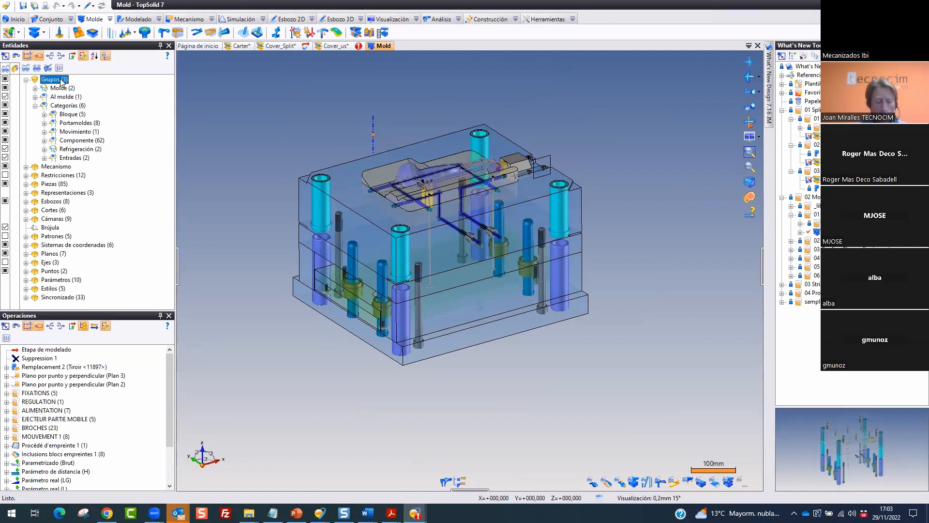
key("ctrl+2")
left_click_drag(46, 160, 104, 176, "ctrl")
key("Escape")
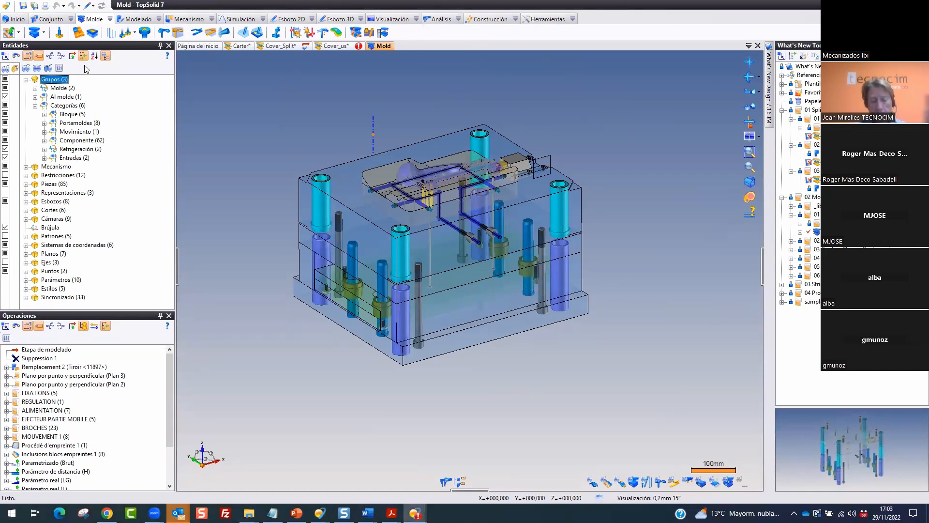
left_click(57, 80)
right_click(57, 81)
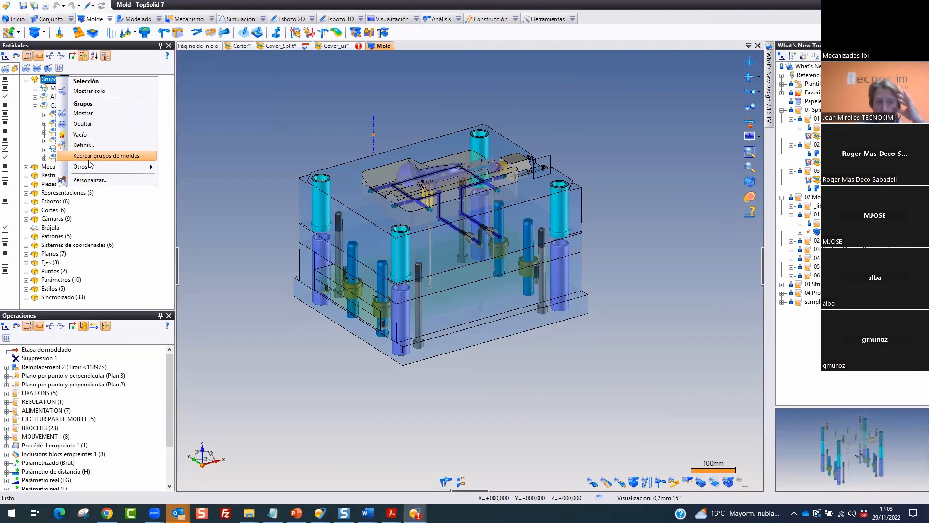
left_click(107, 157)
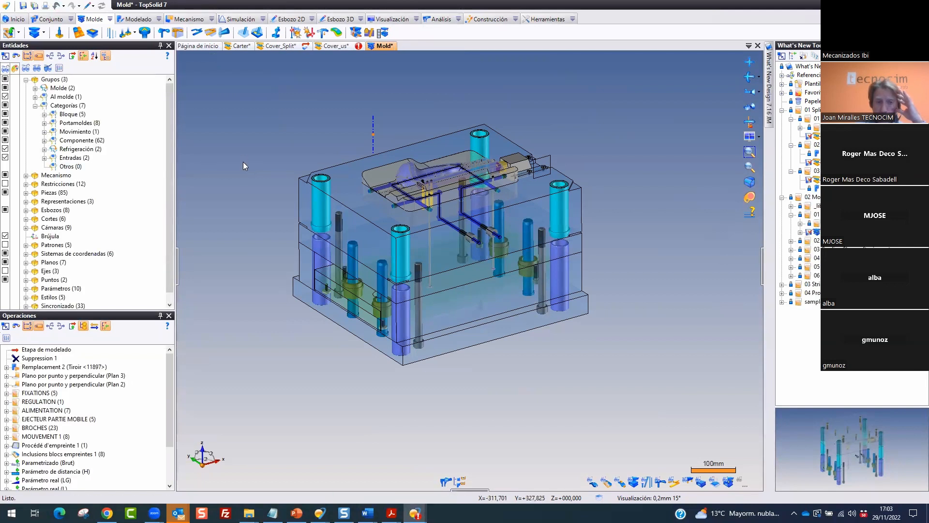
left_click_drag(44, 155, 100, 176)
key("Escape")
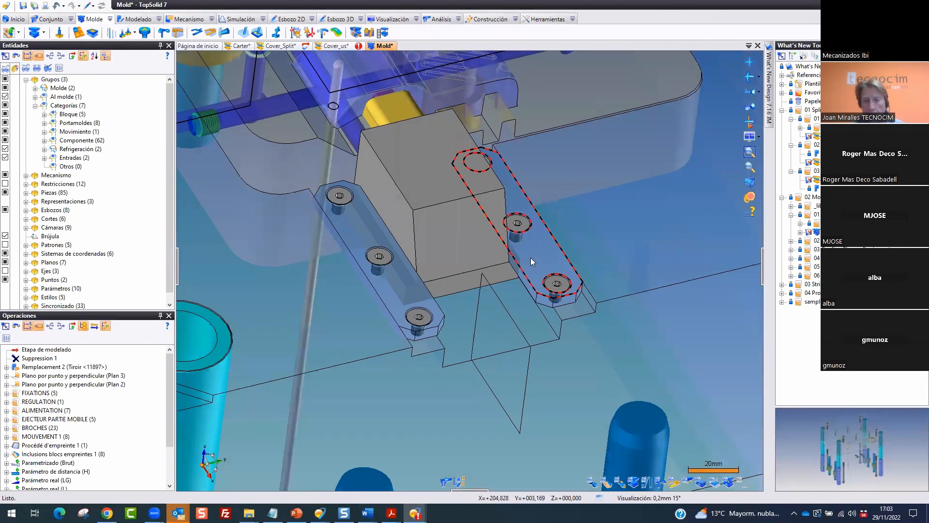
Add the two flat guide rails on either side of the slide to the Otros group under Categorías
left_click(536, 252)
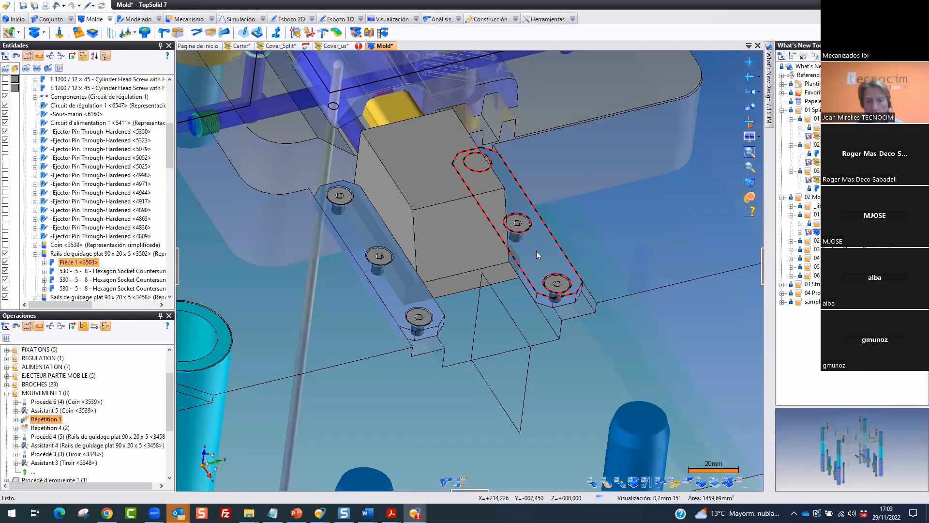
left_click(402, 300)
right_click(403, 300)
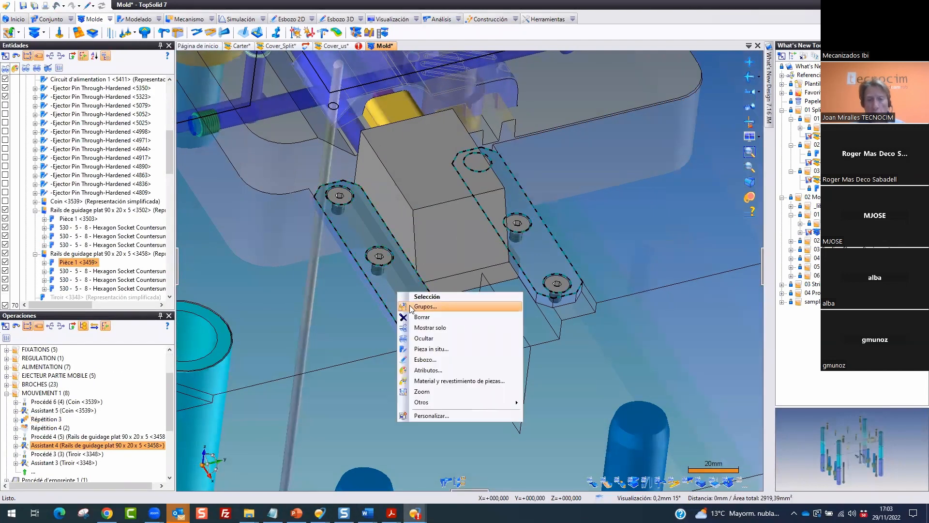
left_click(425, 306)
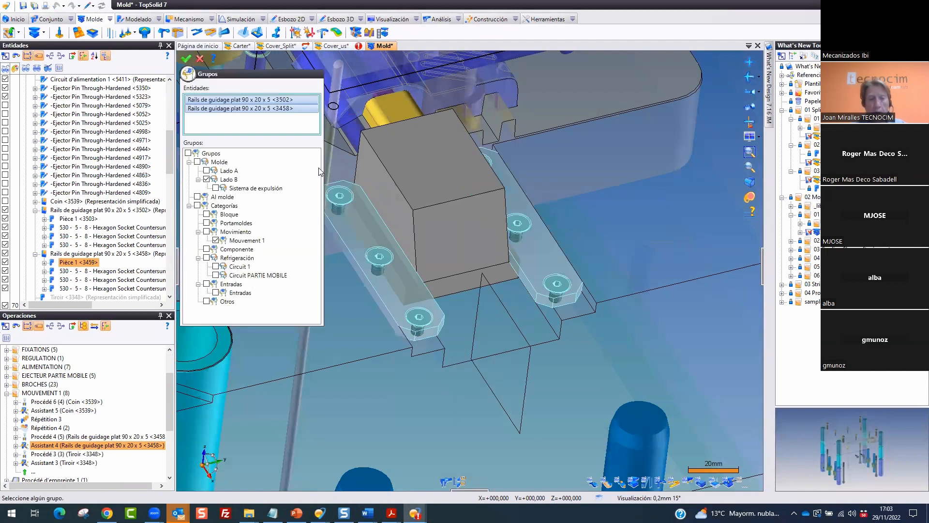
left_click(207, 301)
mouse_move(246, 166)
left_mouse_down()
mouse_move(228, 168)
mouse_move(242, 165)
left_mouse_up()
left_click_drag(254, 301, 264, 302)
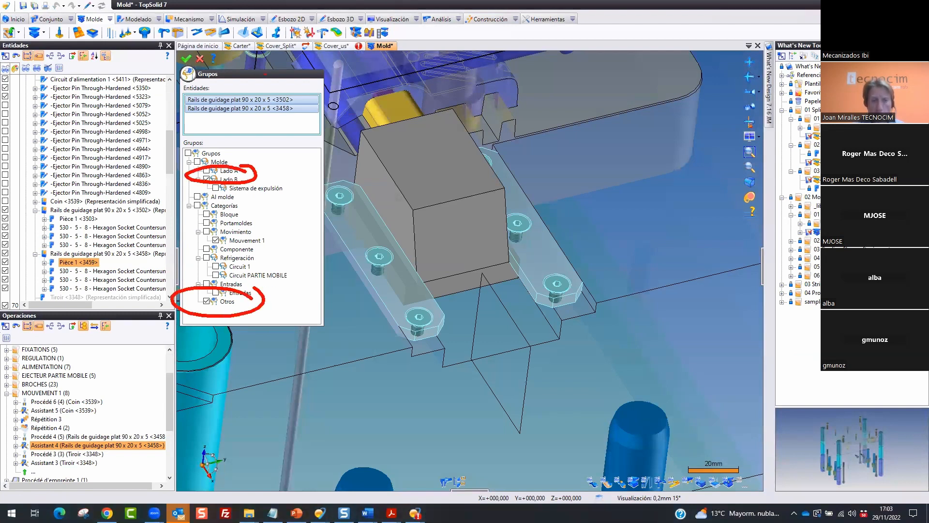
left_click(186, 59)
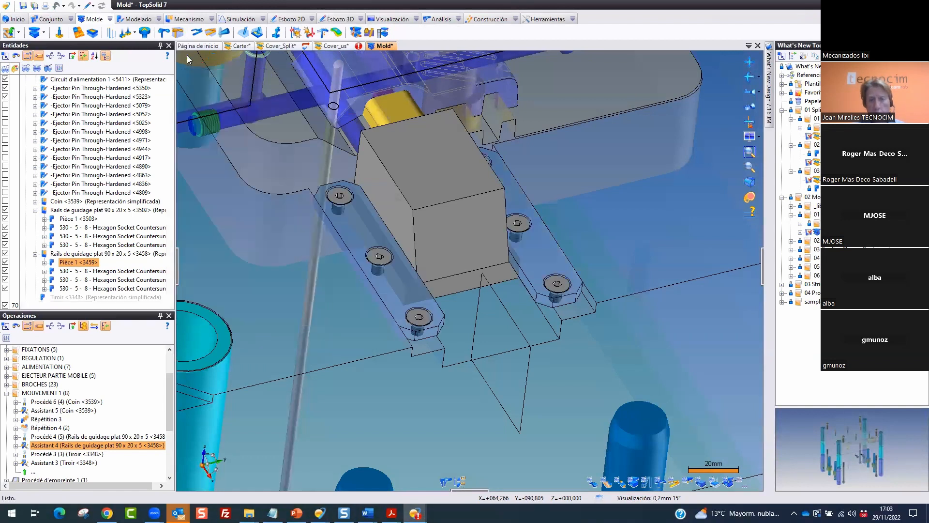
Hide the mold's part categories together with the remaining sketches, planes and points
scroll(364, 223, "down", 3)
scroll(363, 220, "down", 3)
left_click(728, 482)
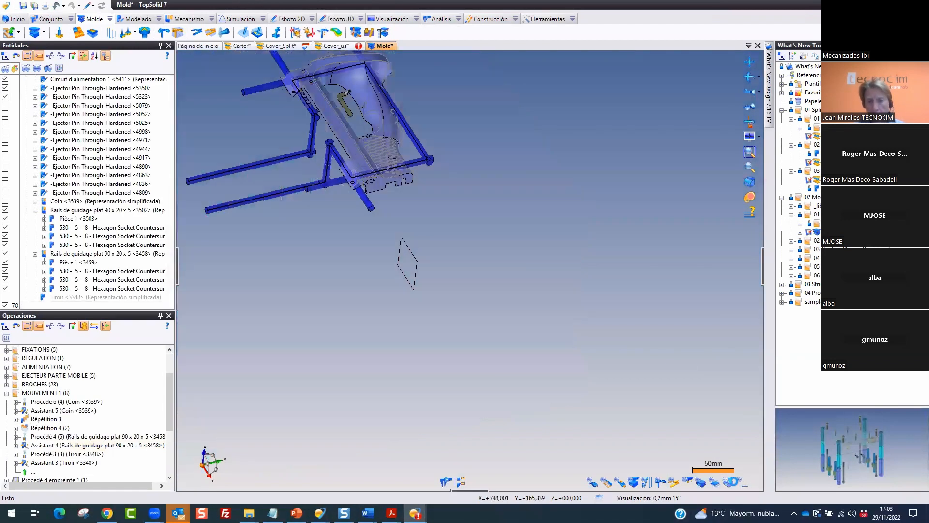
left_click(661, 482)
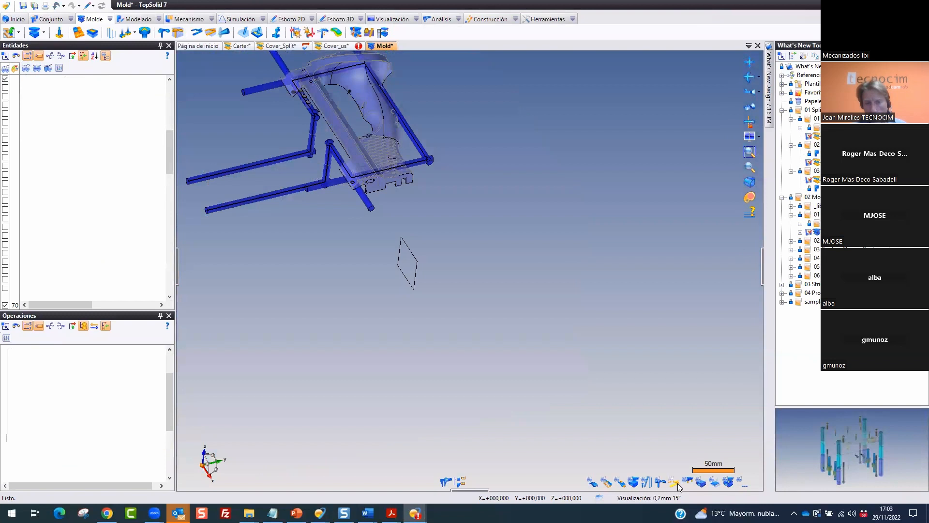
left_click(594, 483)
scroll(431, 273, "down", 3)
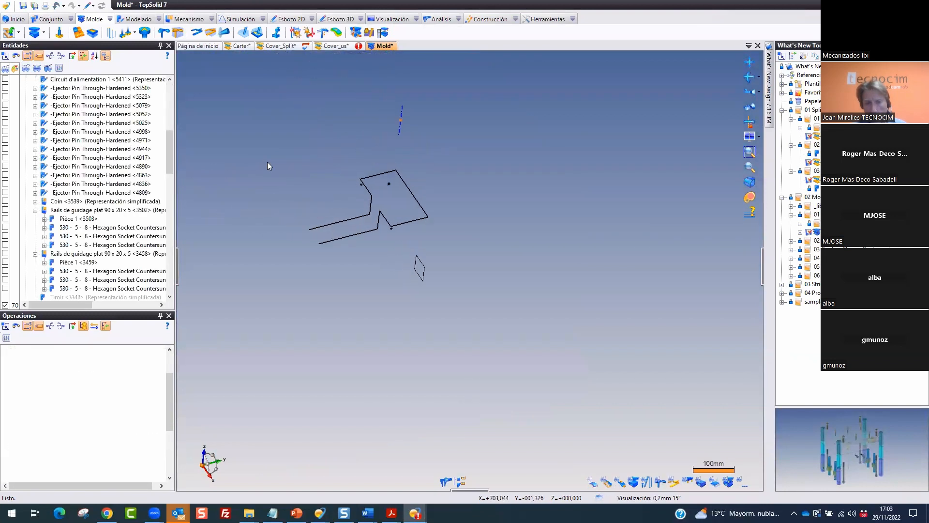
right_click(498, 256)
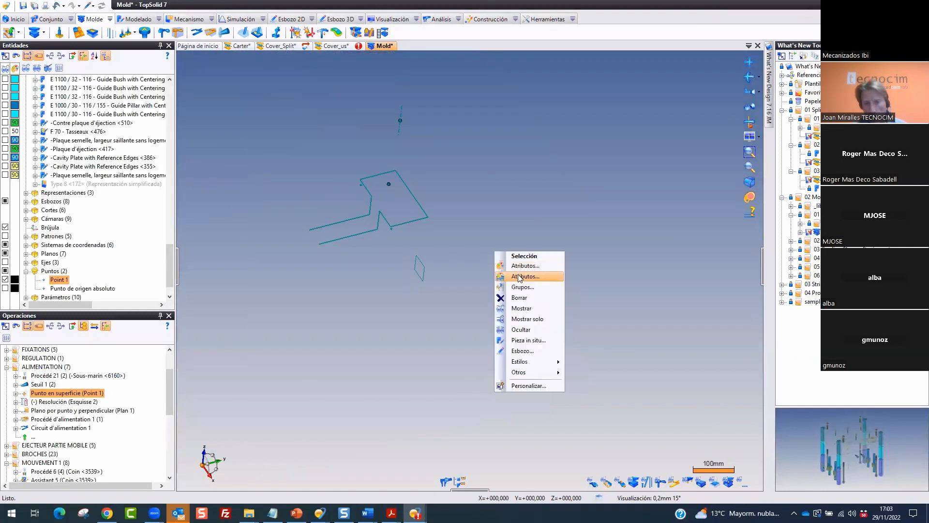
left_click(535, 329)
Toggle the visibility of the Otros category, leaving its two guide rails shown, and locate the Otros group in the entity tree
left_click(741, 481)
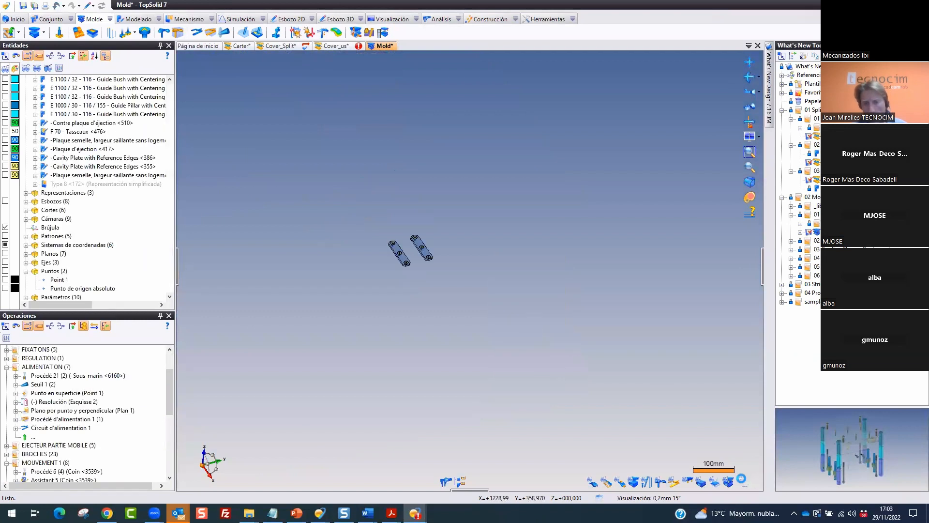
left_click(741, 481)
left_click(740, 481)
left_click(741, 482)
left_click(741, 482)
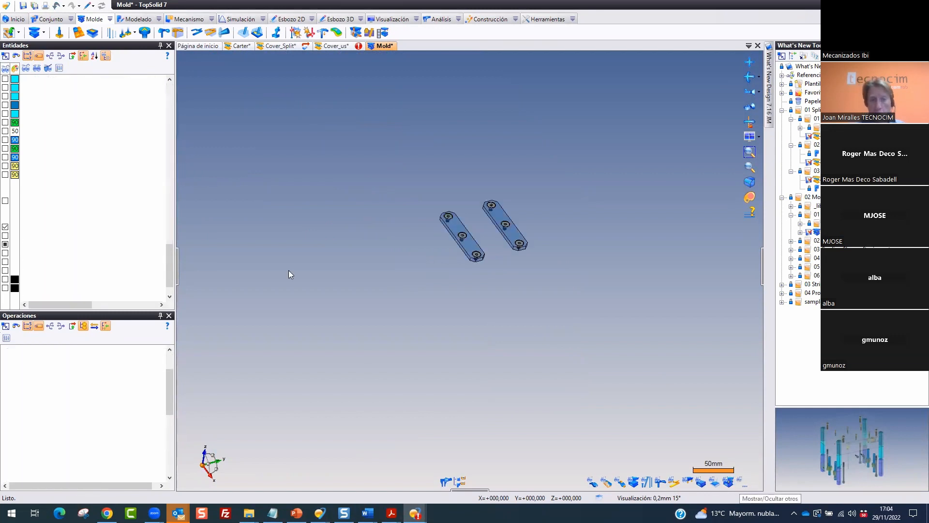
left_click_drag(171, 262, 171, 101)
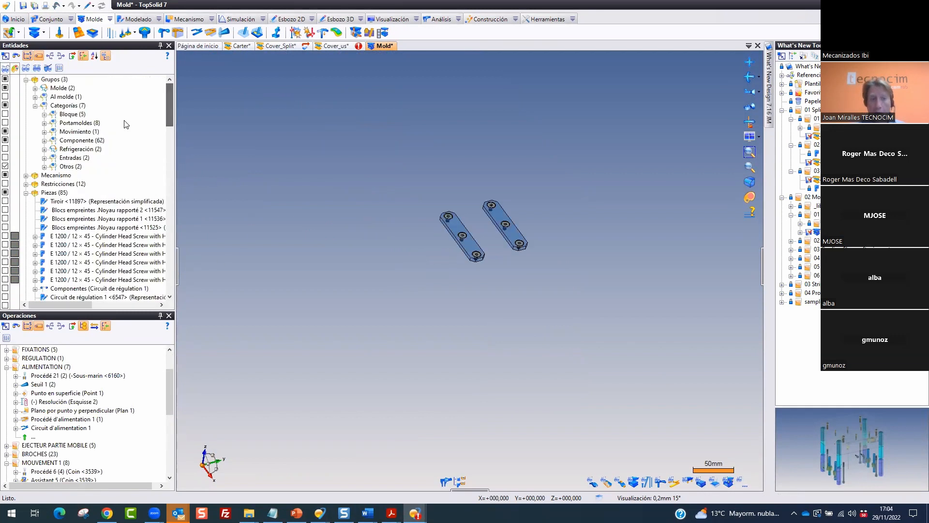
left_click_drag(44, 160, 101, 175)
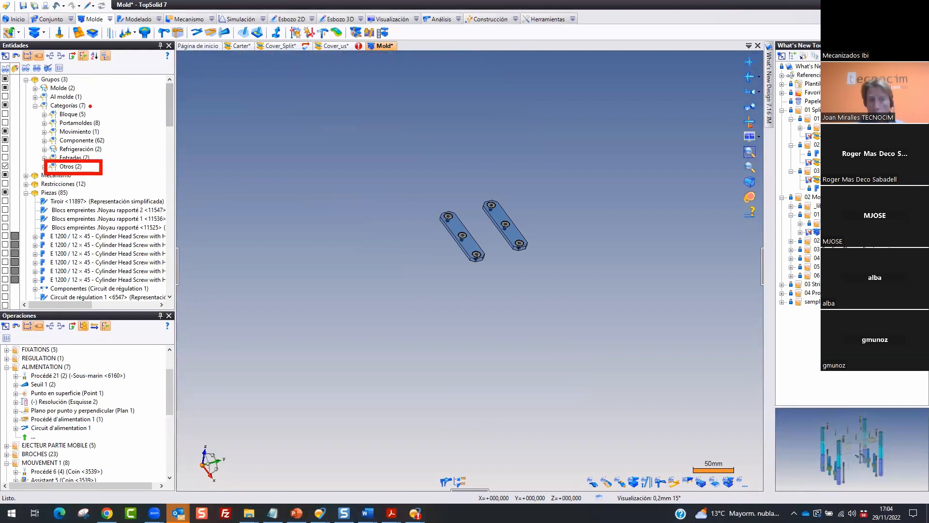
left_click_drag(83, 115, 258, 100)
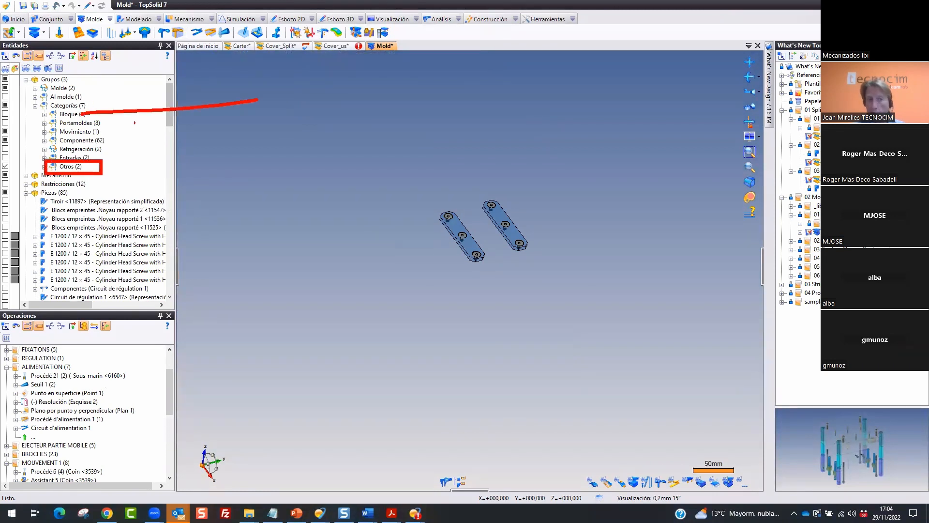
left_click_drag(100, 124, 268, 117)
left_click_drag(95, 131, 293, 154)
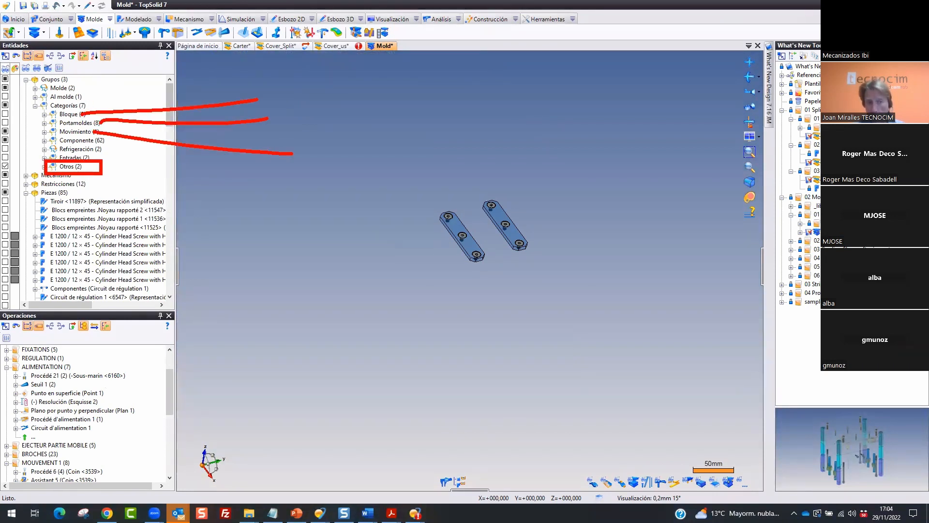
key("Escape")
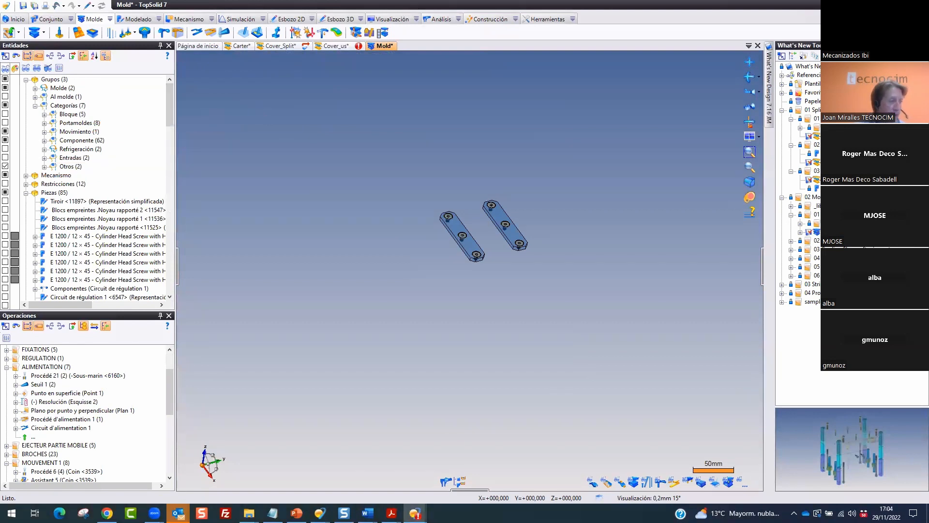
Open the m110 r716 Conformal mold document from the second subfolder of the 02 mold folder in the project
left_click(791, 240)
left_click(816, 241)
left_click(800, 250)
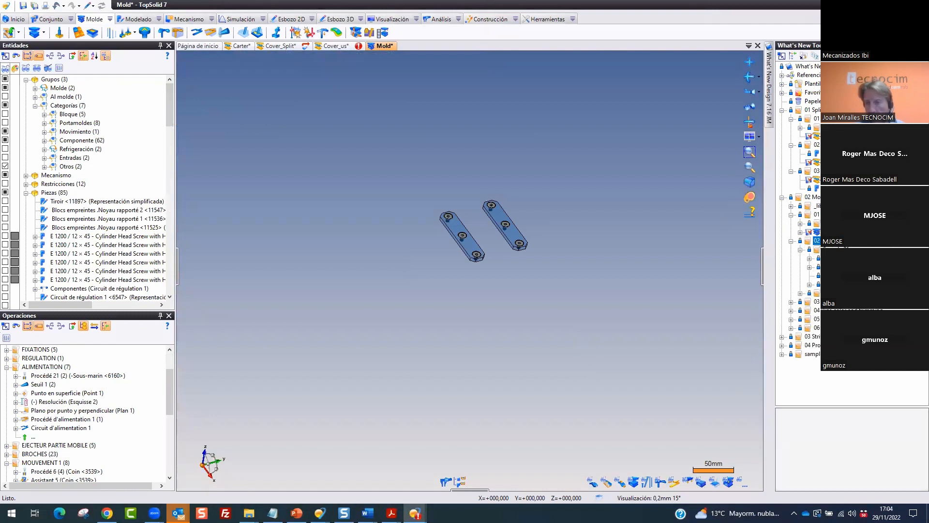
double_click(828, 258)
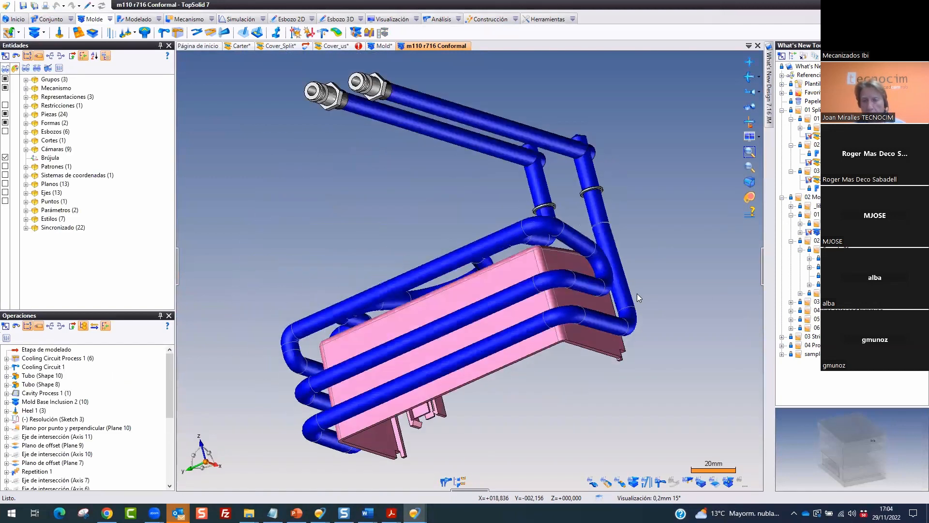
Open the seau mold document without updating its references, and toggle the cooling circuit's visibility, leaving it shown around the bucket
left_click(801, 293)
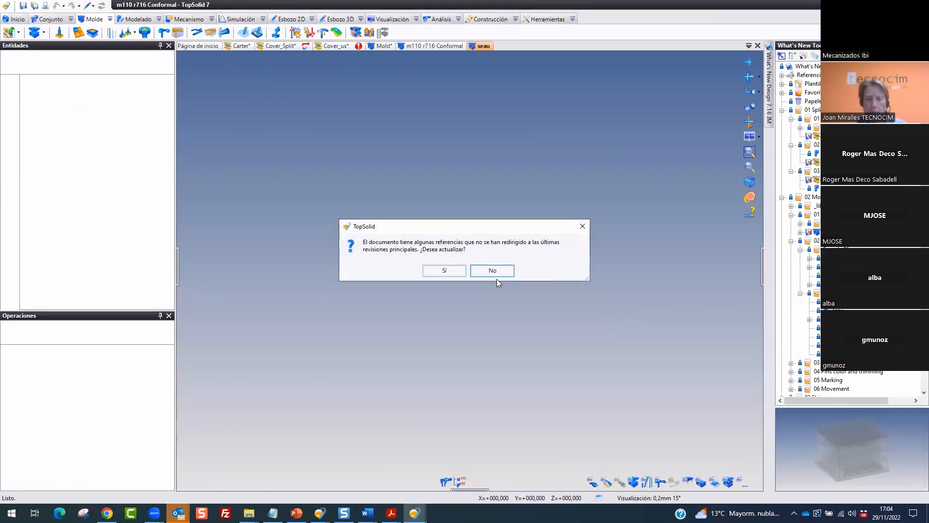
left_click(489, 272)
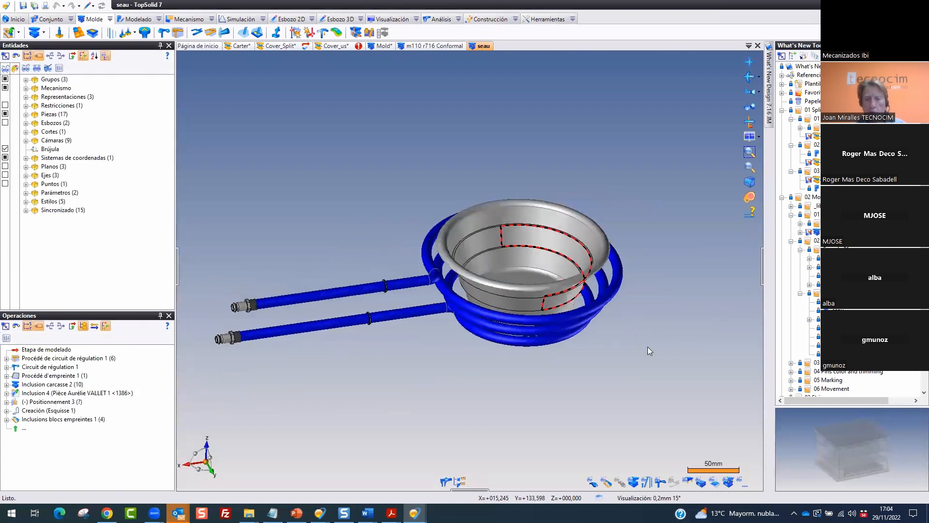
left_click(663, 483)
left_click(663, 482)
left_click(663, 483)
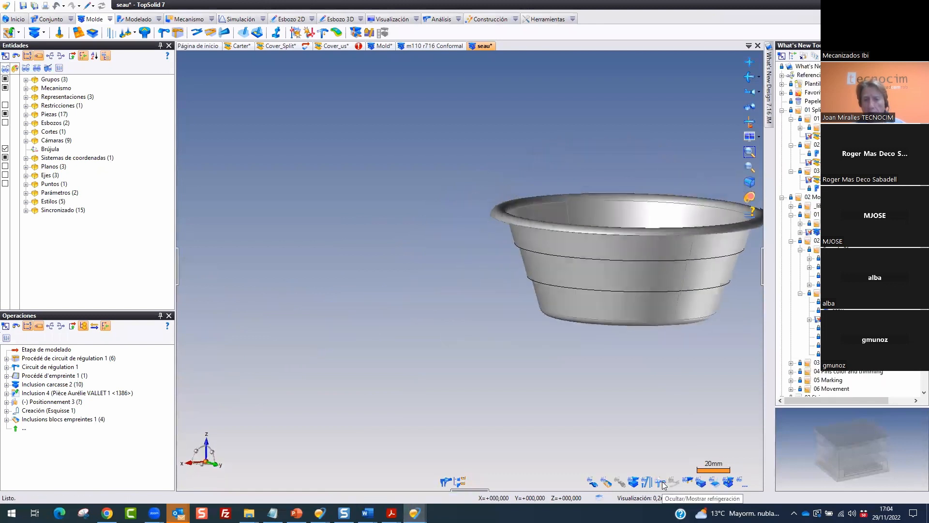
left_click(663, 482)
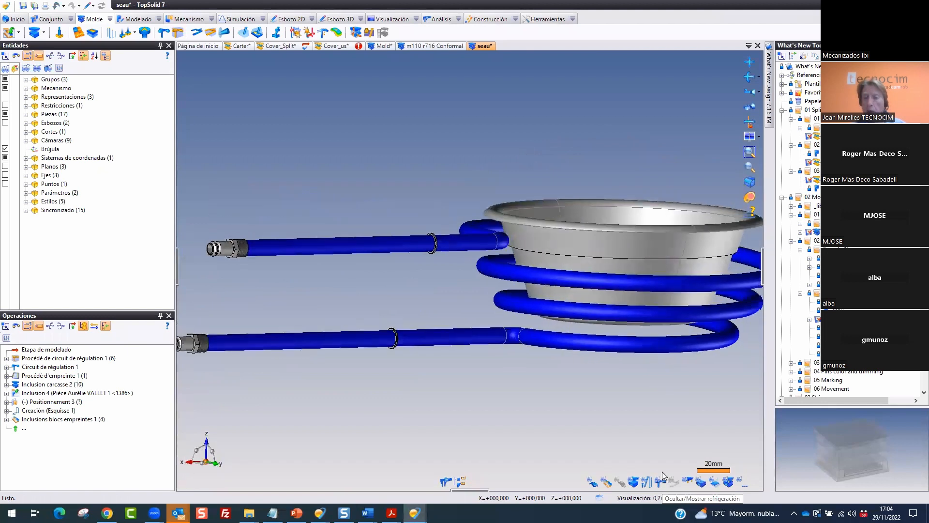
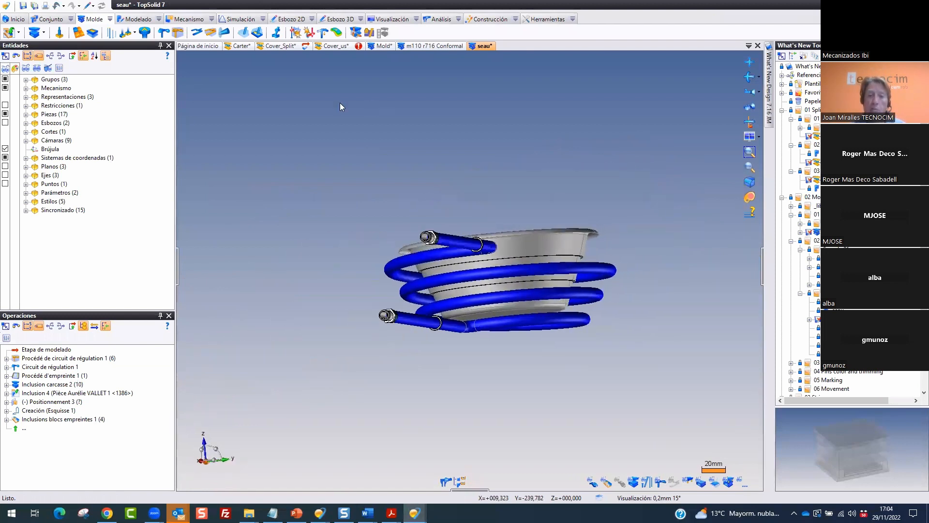
Return to the m110 r716 Conformal mold, open its cooling sketch to look up the Usar forma option, and close the sketch
left_click(425, 46)
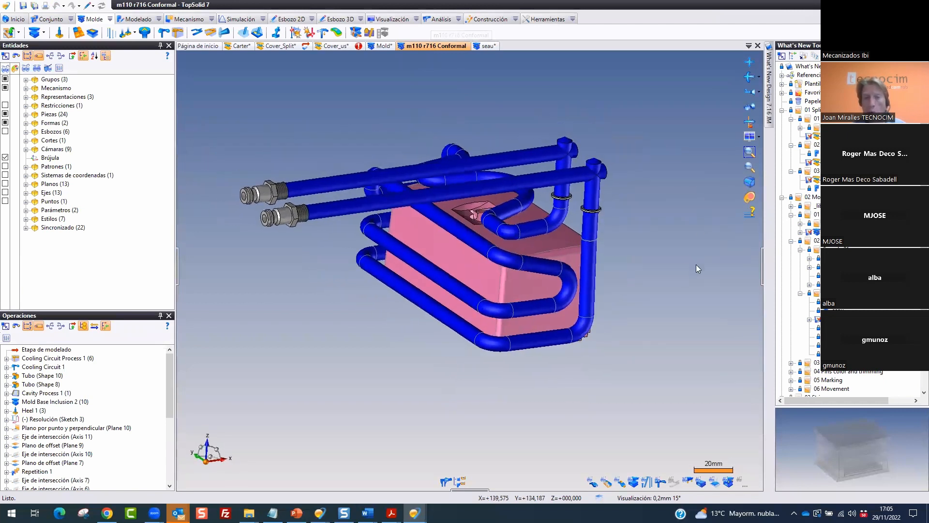
right_click(345, 188)
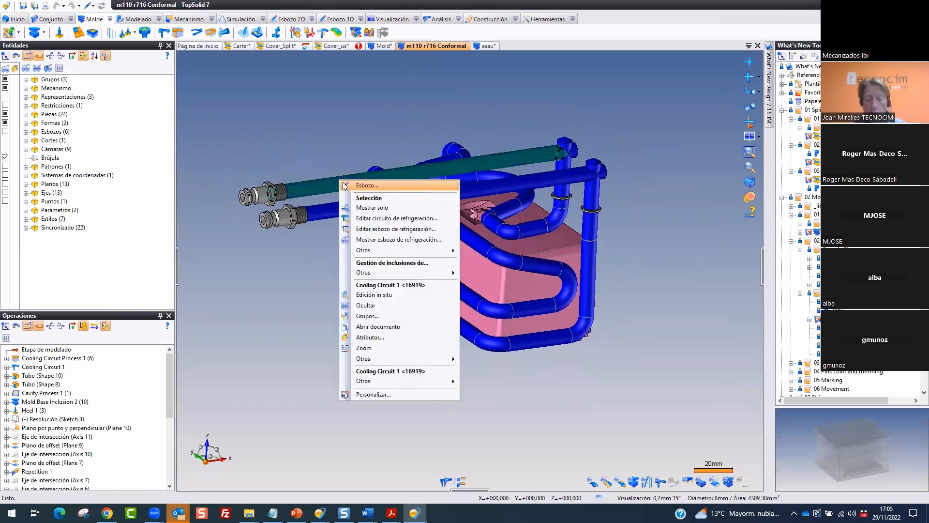
left_click(387, 229)
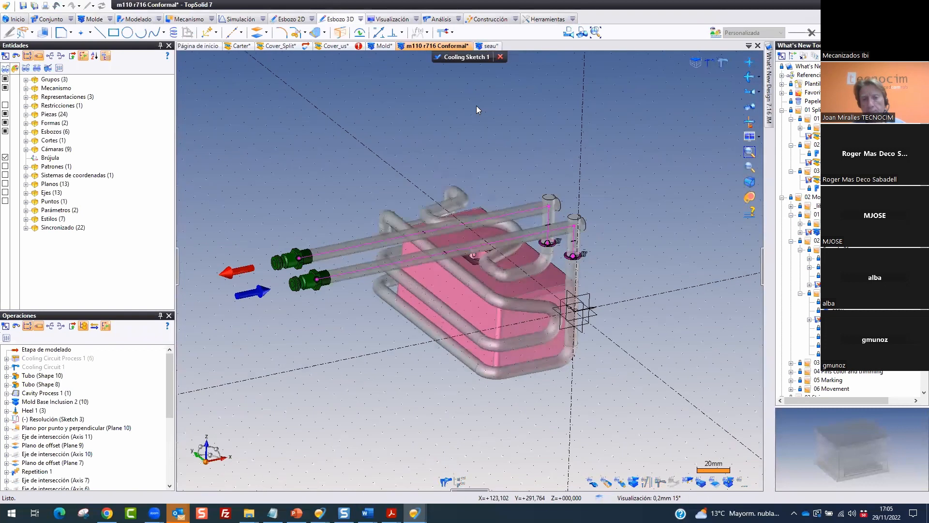
right_click(295, 142)
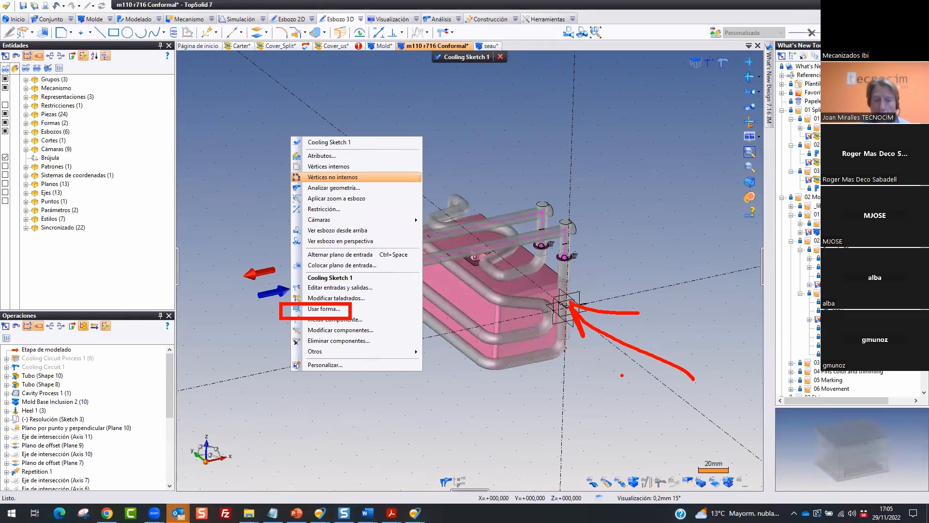
key("Escape")
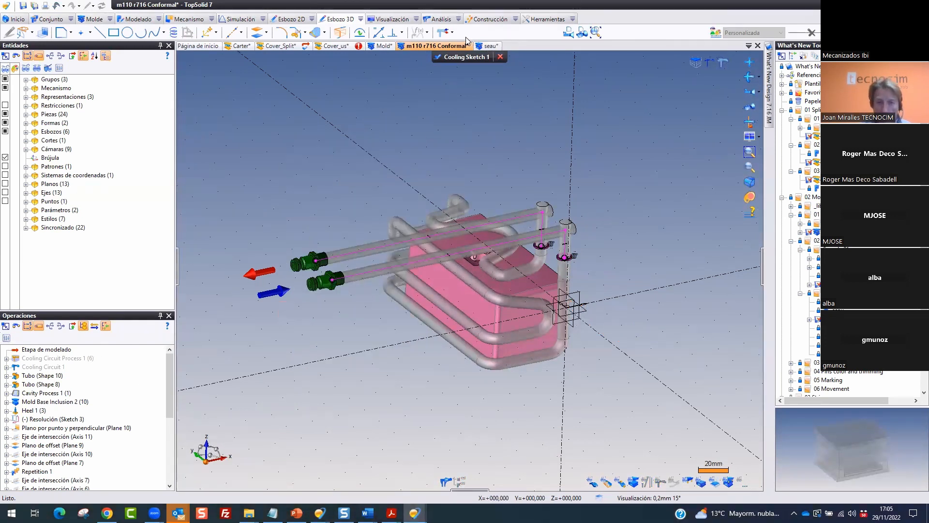
left_click(453, 58)
Open the Tubo (Shape 10) operation to review its tube type, path and diameter, and accept it without changes
left_click(44, 377)
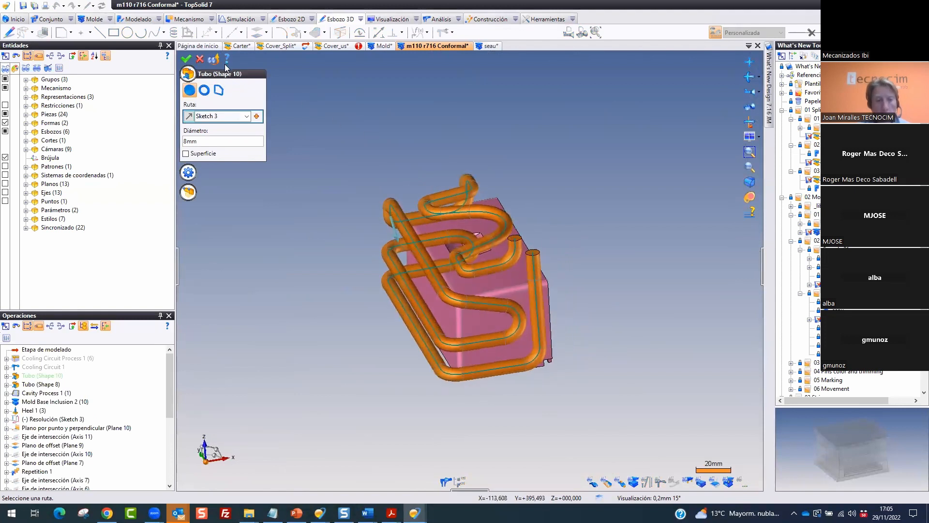
left_click_drag(226, 59, 163, 61)
left_click_drag(231, 84, 203, 43)
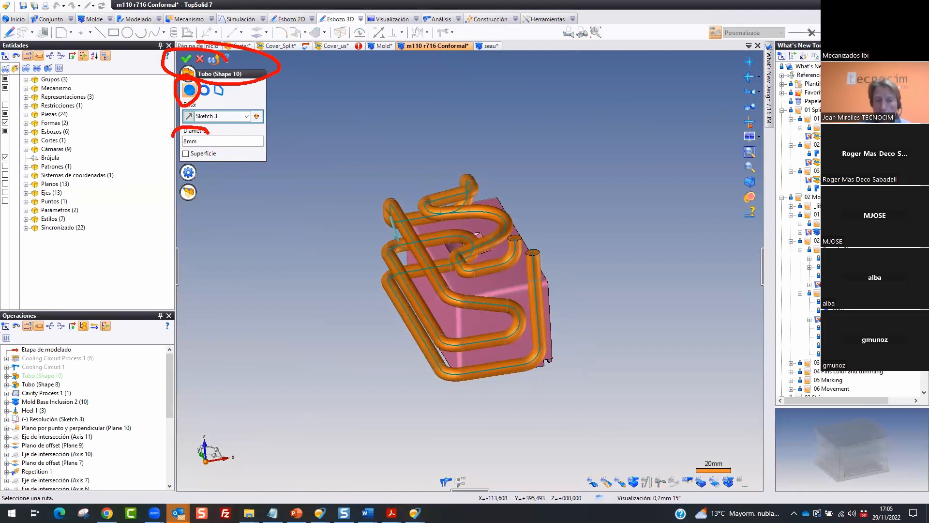
key("Escape")
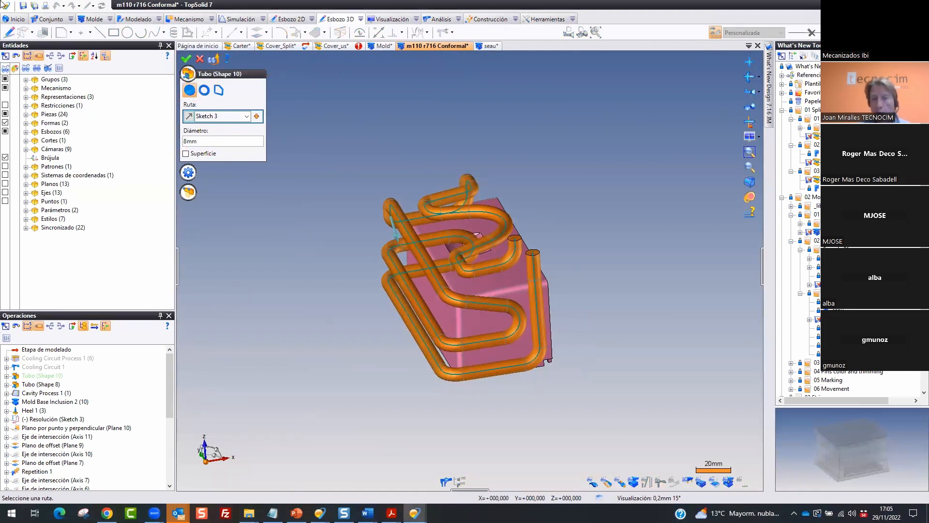
left_click(186, 59)
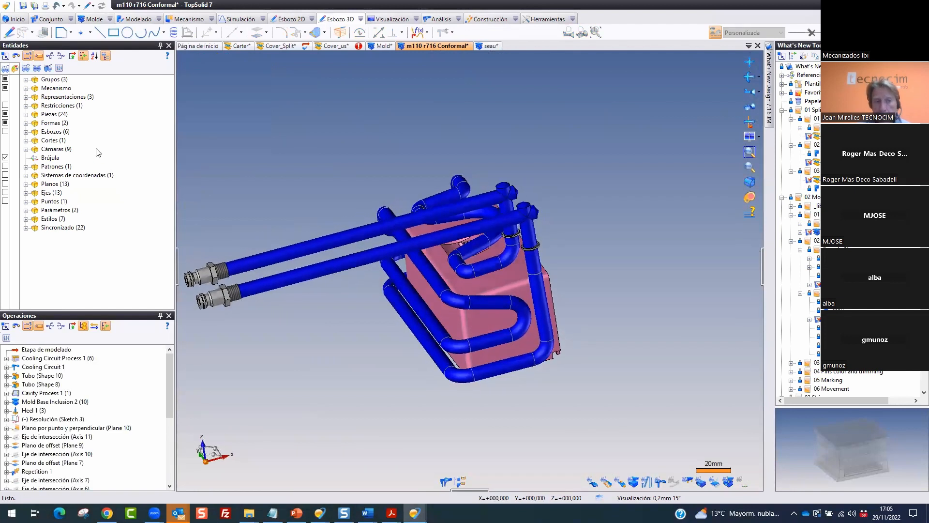
Hide the cooling circuit and show the Shape 10 tube from the Formas folder around the part
left_click(26, 122)
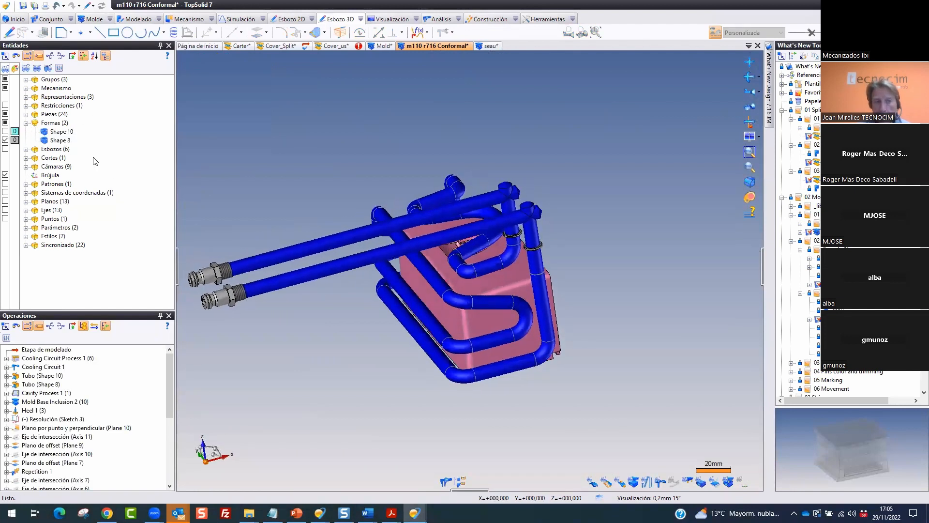
left_click(59, 140)
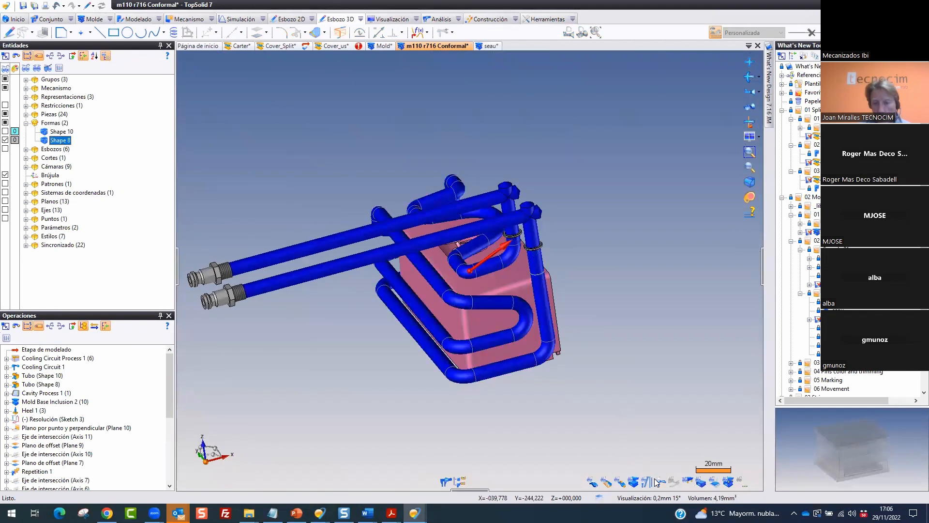
left_click(656, 482)
left_click(5, 131)
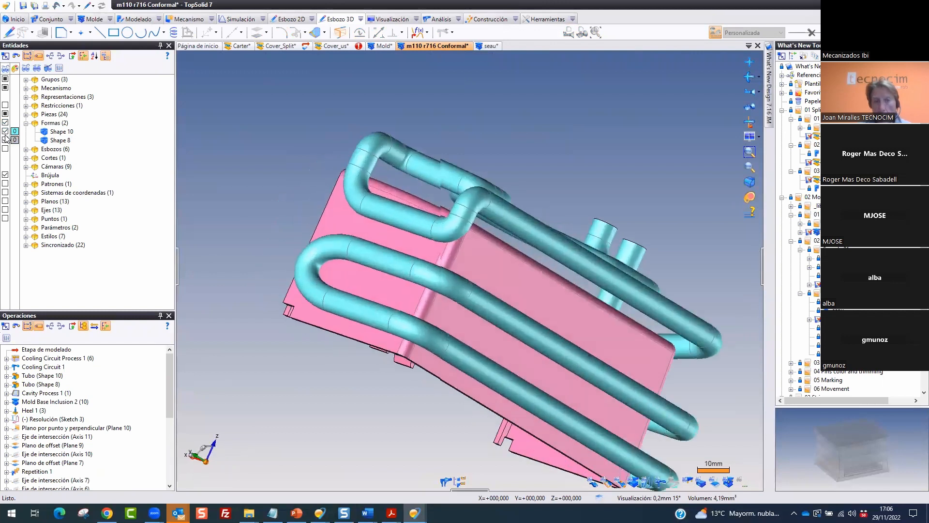
Edit the Shape 10 tube from the model to examine its 3D path, and accept it without changes
right_click(391, 126)
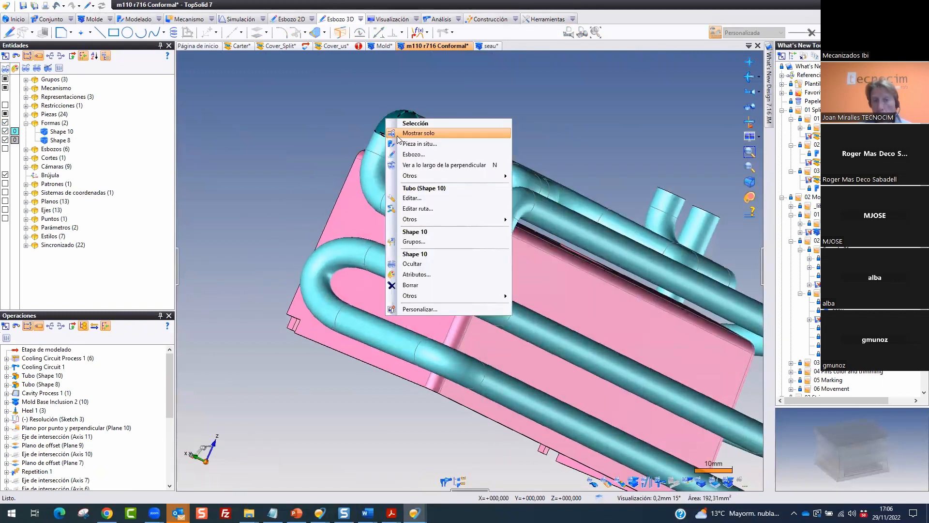
left_click(537, 135)
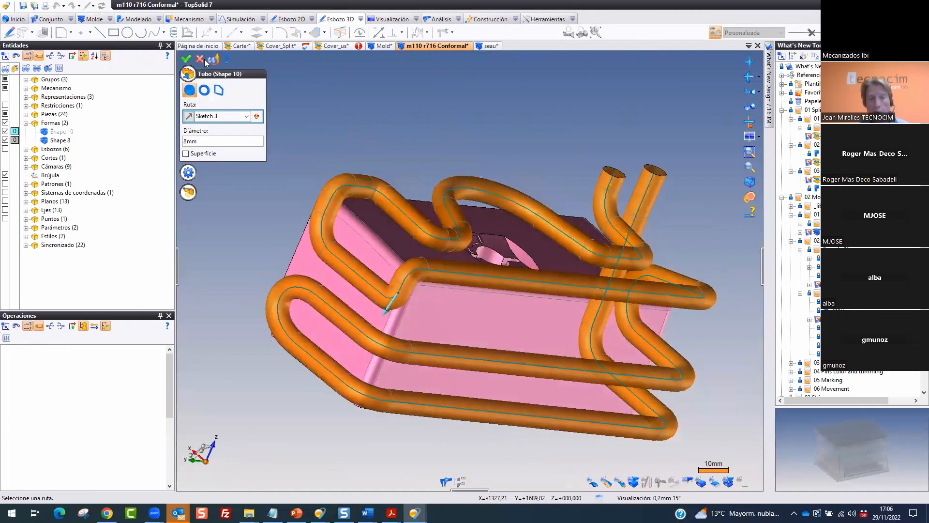
left_click(186, 59)
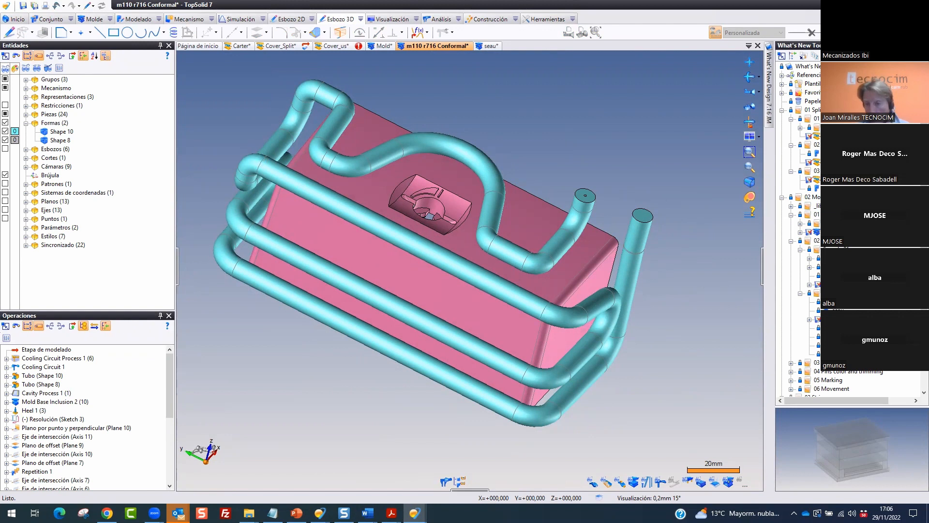
Collapse the project tree and open the ROB21-M001 mold from the fourth subfolder of the 02 mold folder without updating its references
left_click(793, 56)
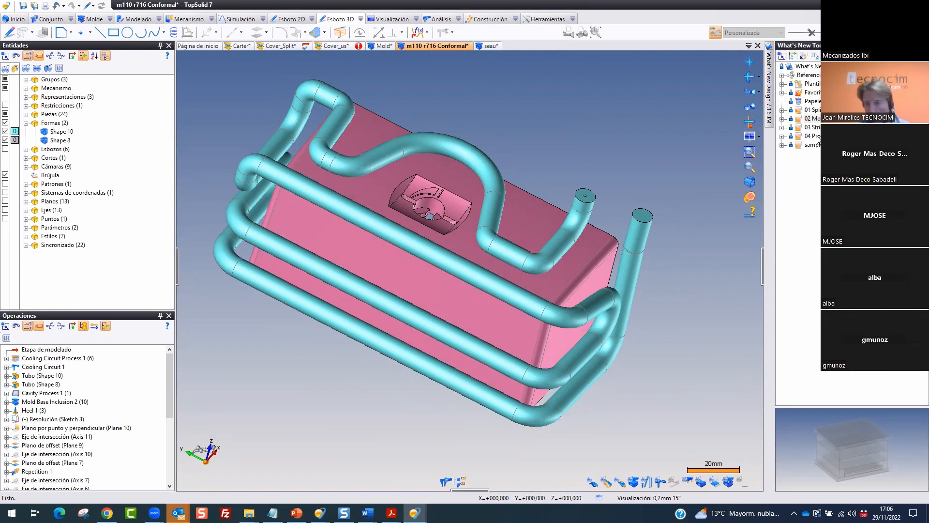
left_click(783, 119)
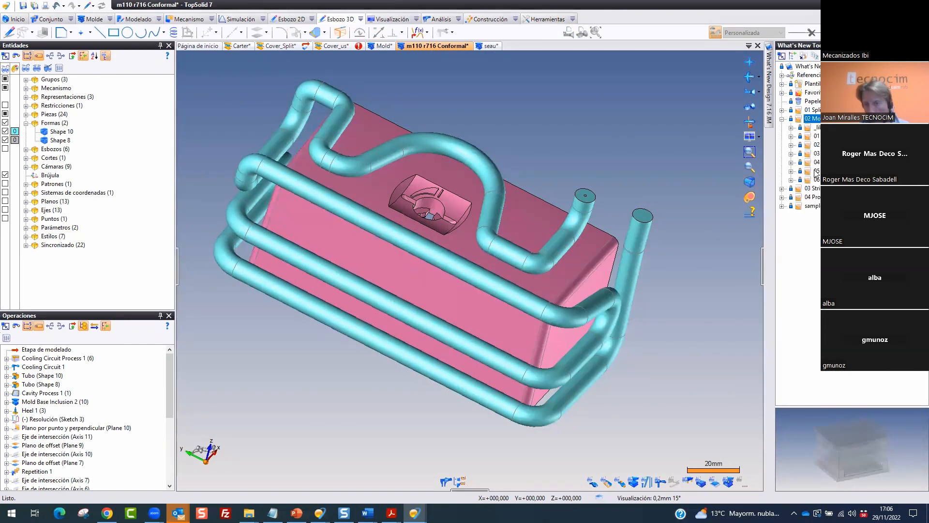
left_click(792, 162)
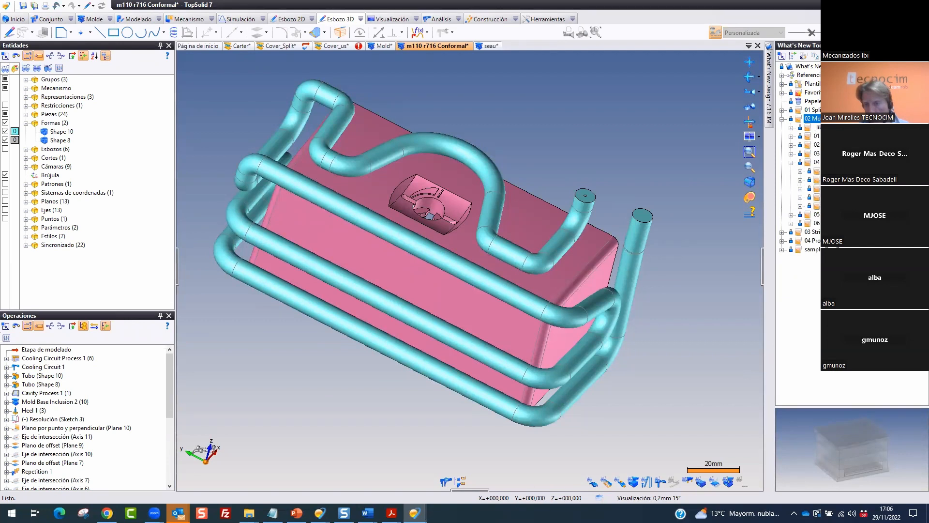
left_click(800, 207)
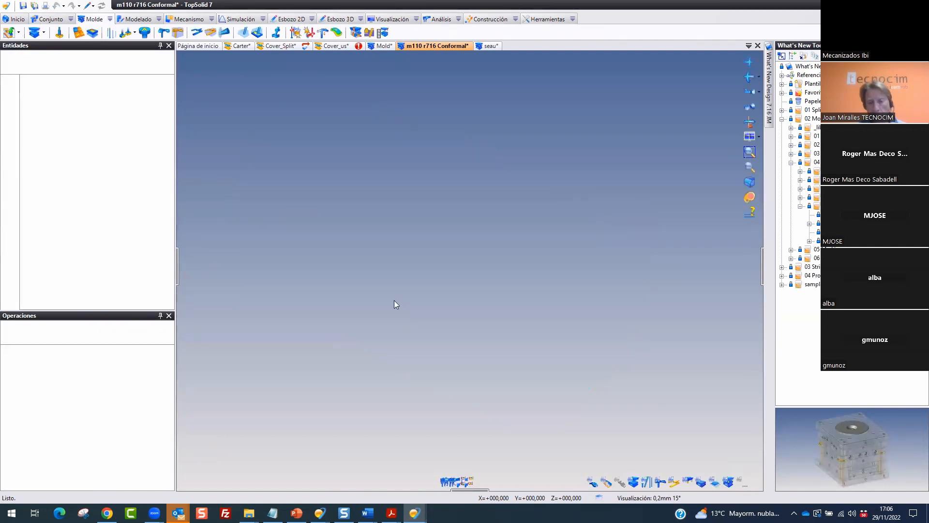
left_click(490, 270)
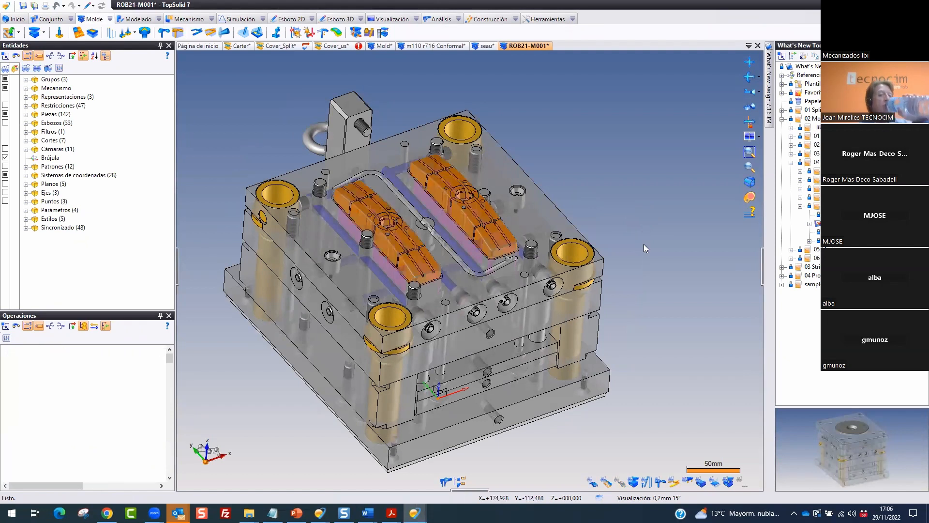
Examine the ejector pins in the orange core, trying to show only the trimmed pin beside the central round pocket
scroll(373, 239, "up", 5)
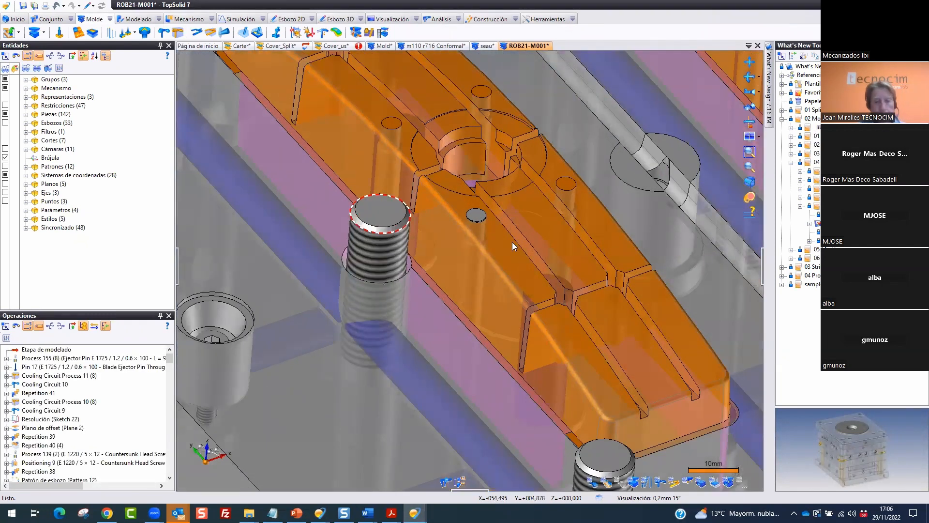
scroll(555, 229, "up", 3)
scroll(556, 230, "up", 2)
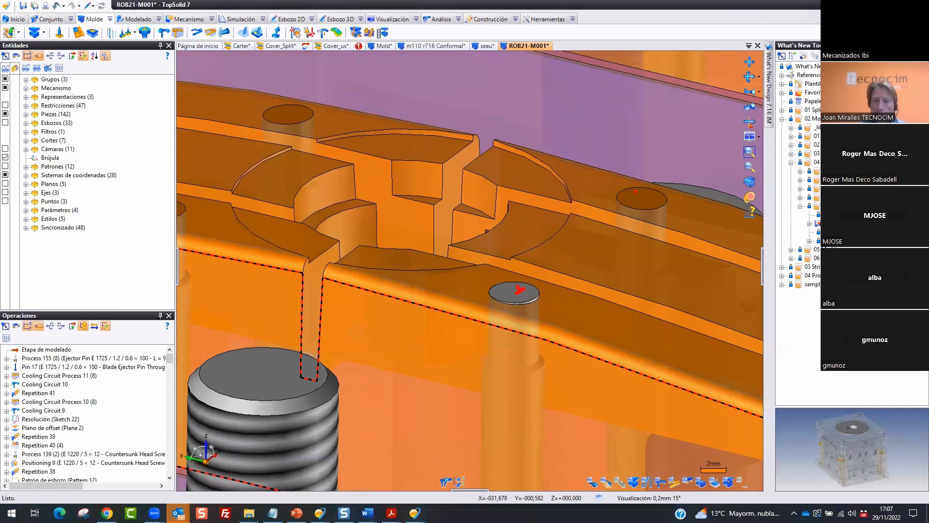
right_click(638, 196)
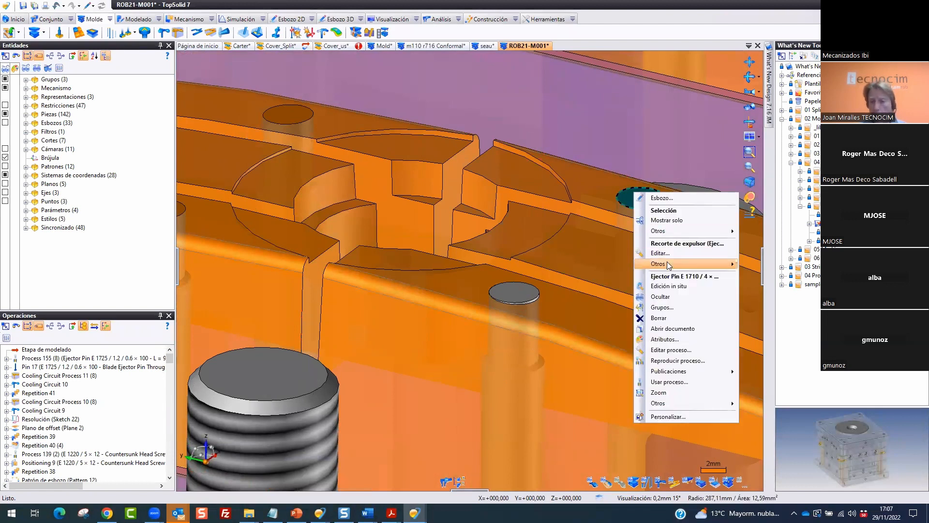
left_click(664, 220)
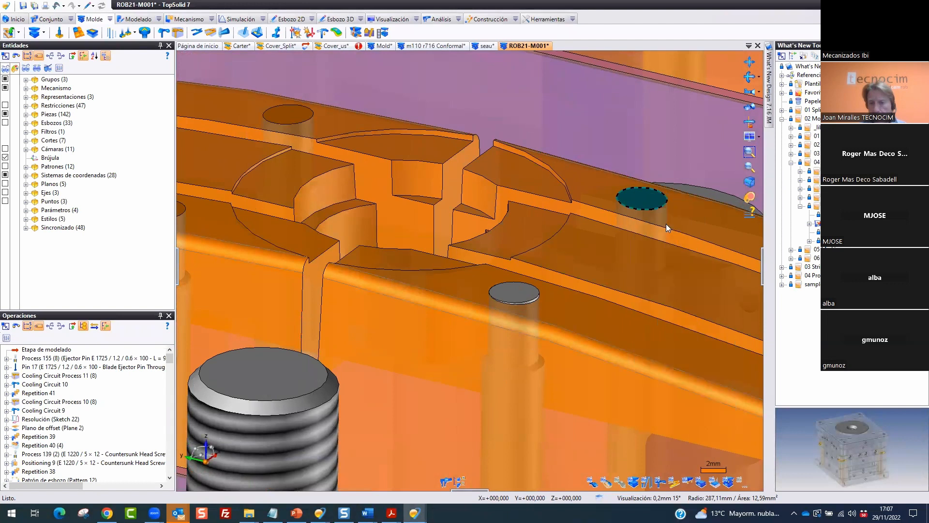
scroll(571, 181, "up", 5)
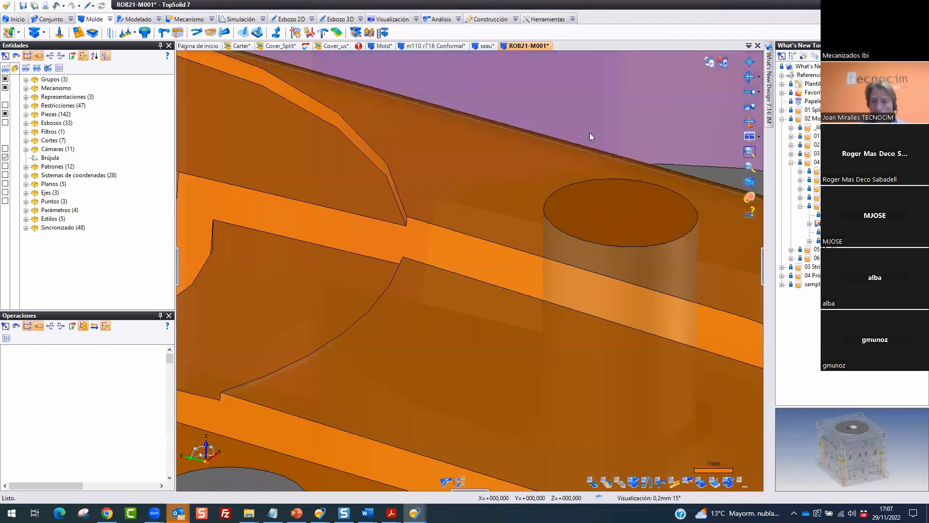
scroll(446, 160, "down", 4)
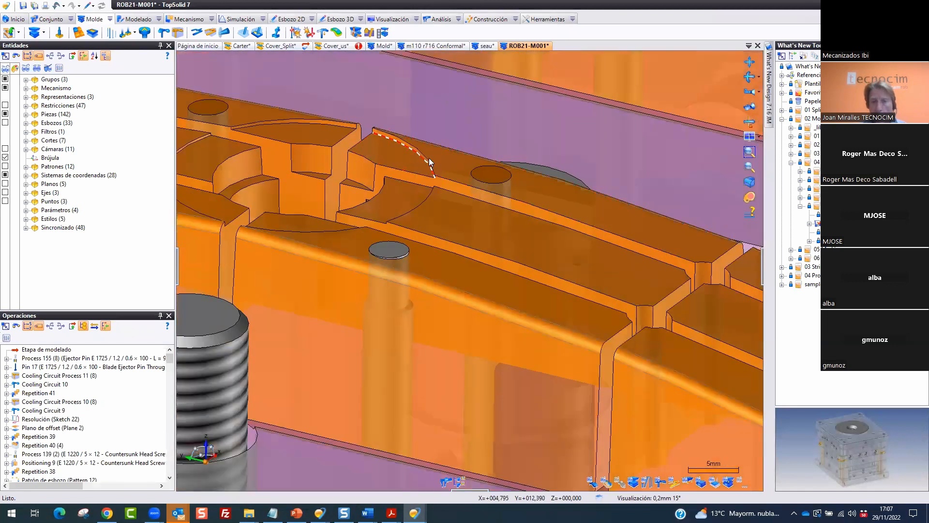
Open the ejector trim of the gray-topped pin beside the central round pocket for editing
scroll(380, 291, "up", 3)
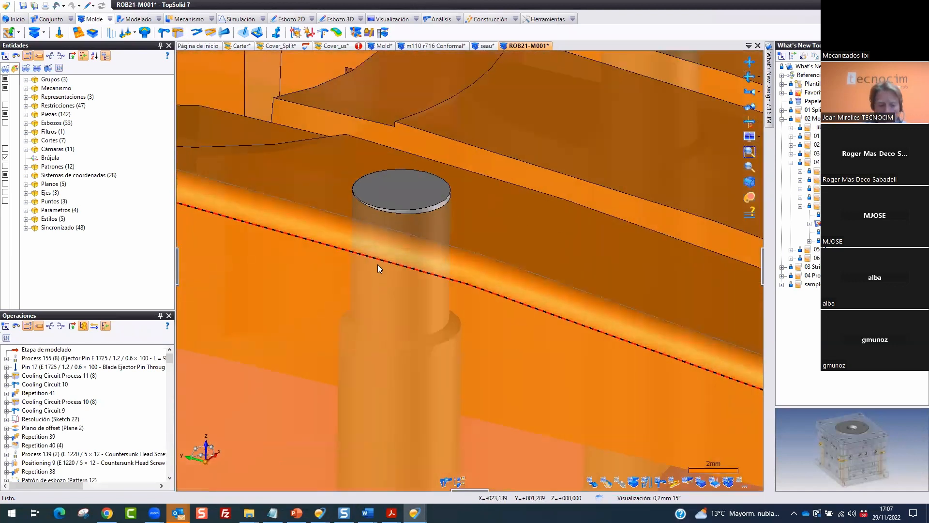
mouse_move(436, 141)
left_mouse_down()
mouse_move(334, 184)
mouse_move(455, 167)
left_mouse_up()
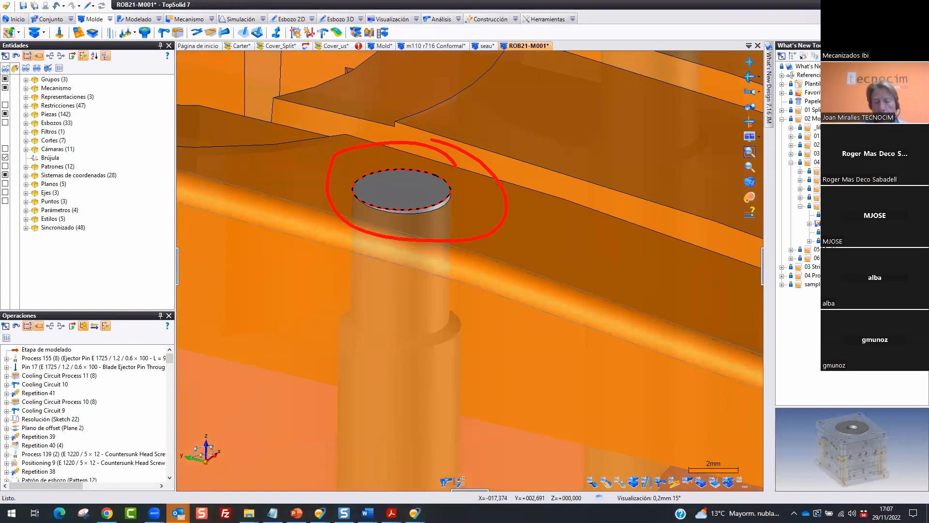
scroll(335, 238, "down", 5)
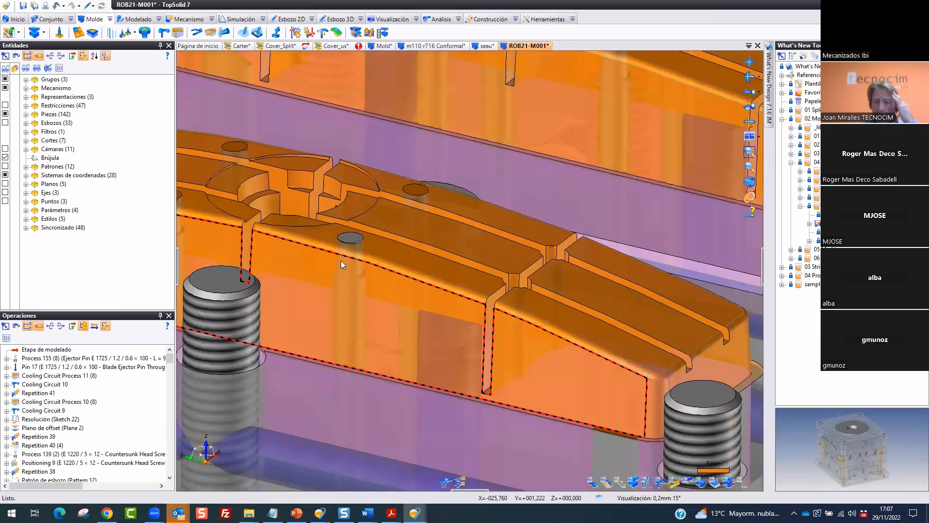
scroll(348, 241, "up", 3)
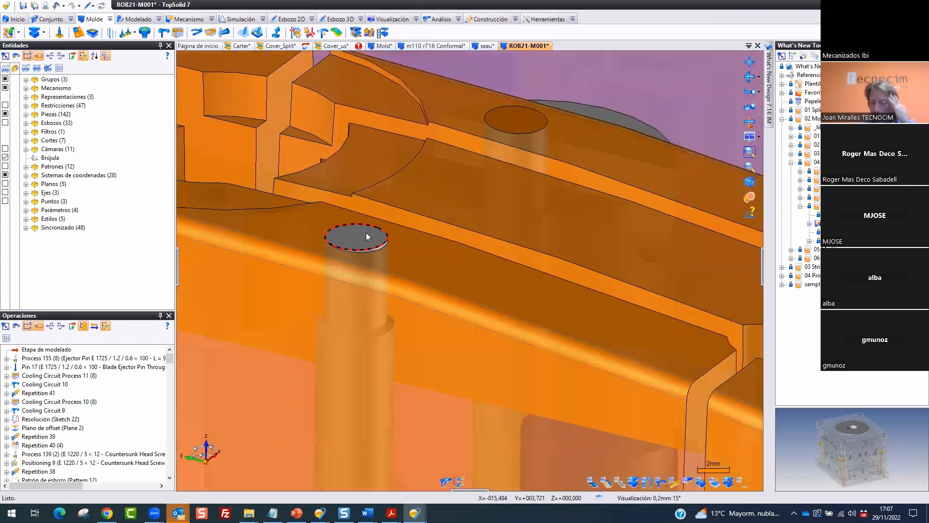
right_click(365, 237)
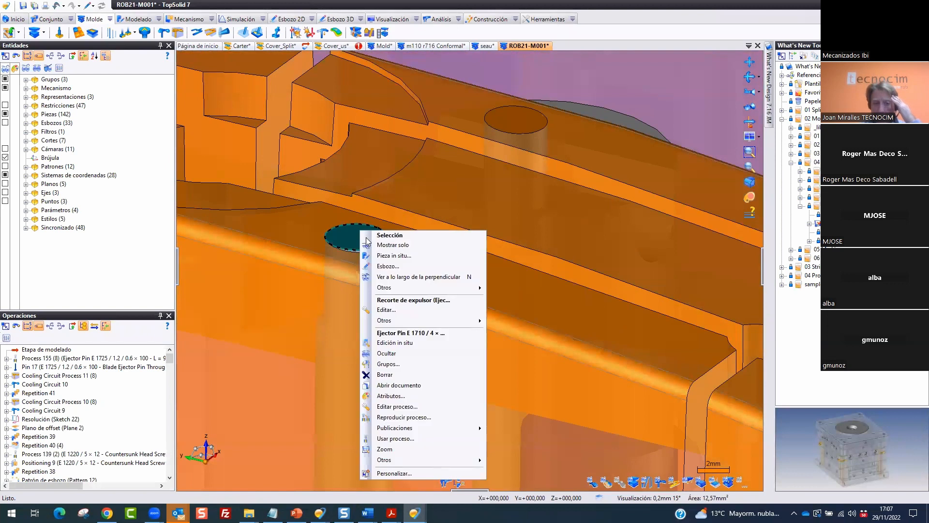
left_click(405, 309)
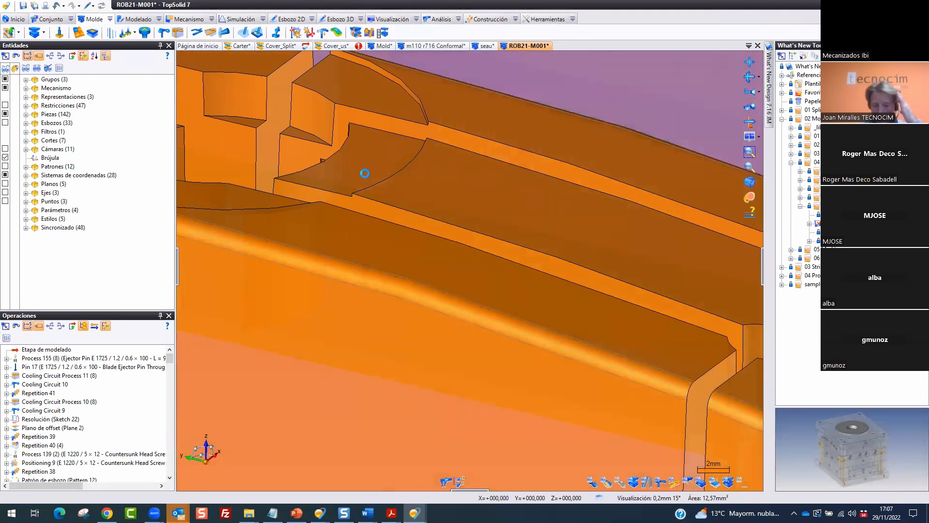
scroll(358, 181, "down", 3)
scroll(358, 184, "down", 3)
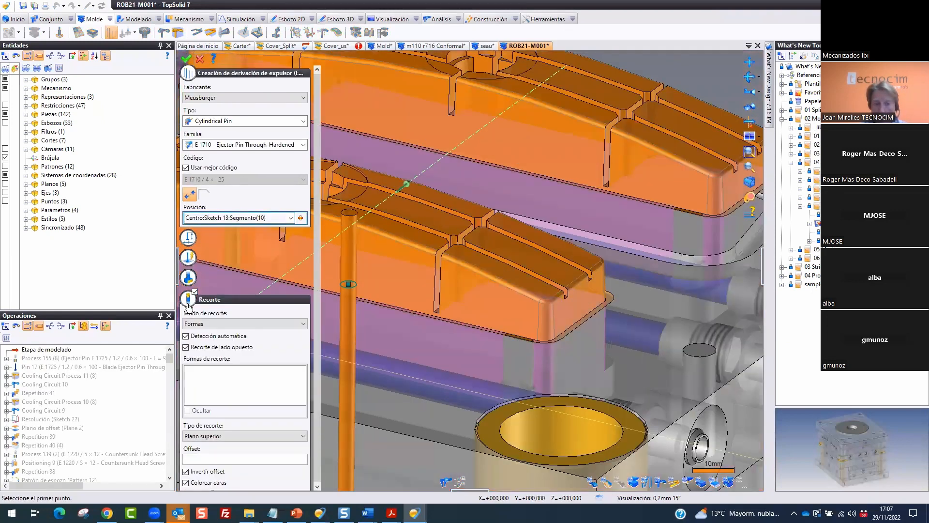
Examine the Colorear caras option and the available Tipo de recorte choices in the pin's trim settings
left_click_drag(175, 471, 244, 497)
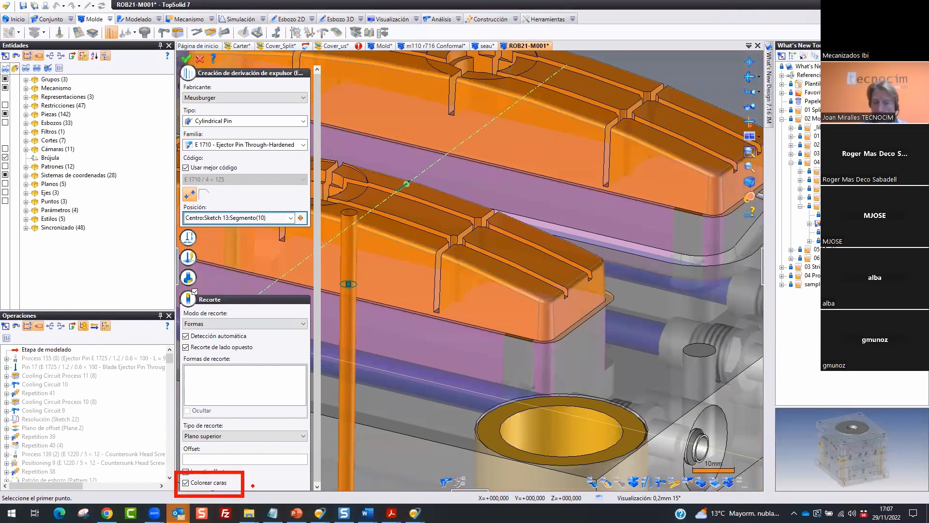
mouse_move(242, 411)
left_mouse_down()
mouse_move(167, 431)
mouse_move(329, 412)
mouse_move(252, 453)
mouse_move(146, 448)
left_mouse_up()
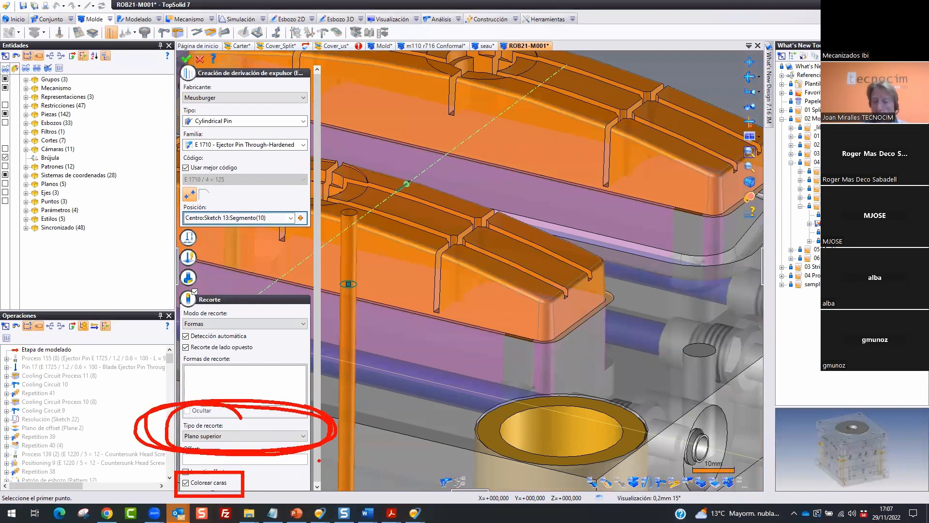
key("Escape")
left_click(304, 436)
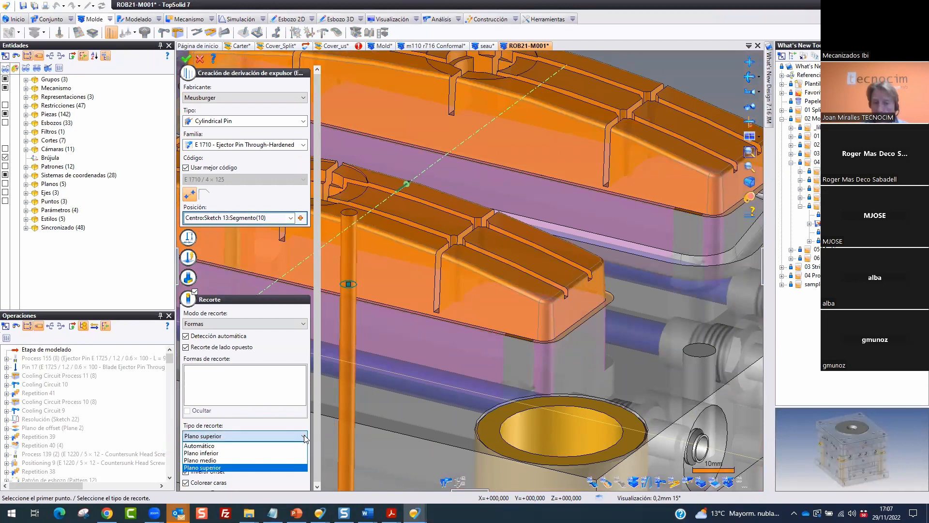
left_click(305, 436)
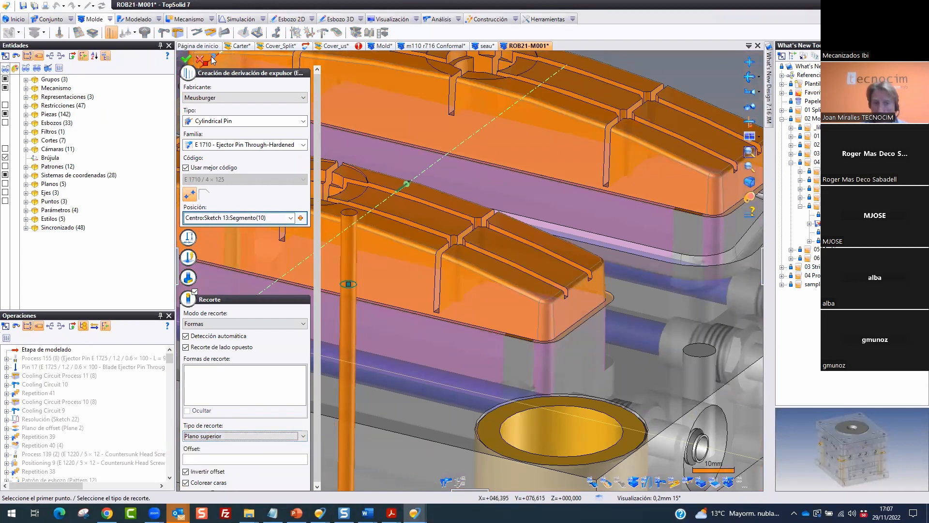
Open the Expulsor command's help in an enlarged window and review the Automático, Plano inferior, Plano medio and Plano superior trim types
left_click(213, 58)
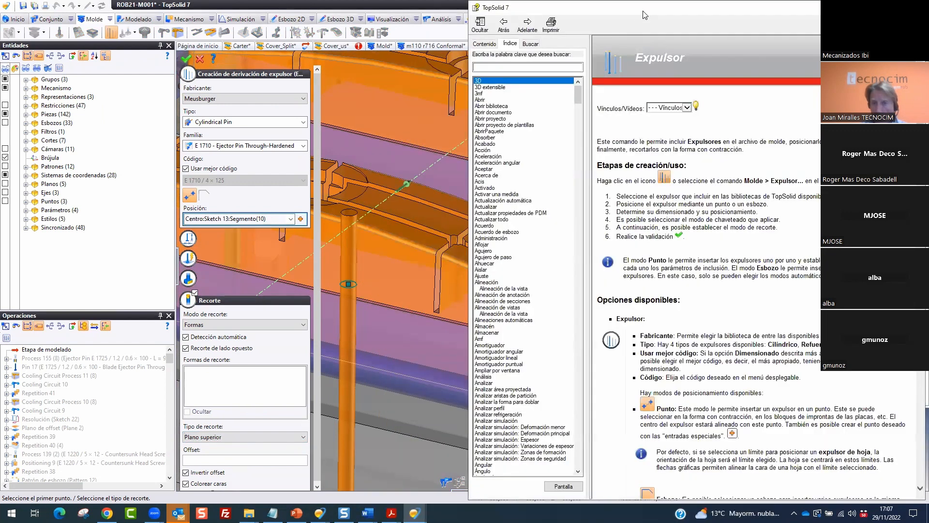
key("super+Left")
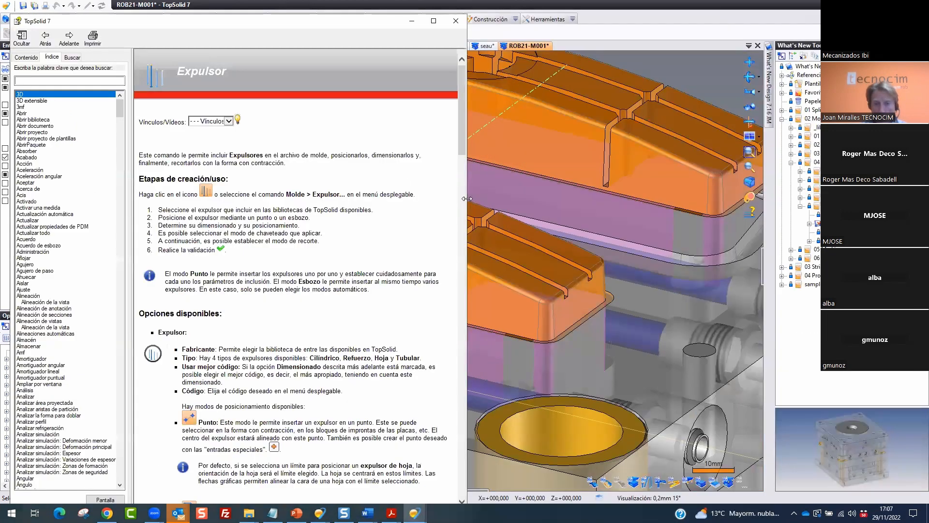
left_click_drag(467, 198, 899, 204)
scroll(622, 269, "down", 15)
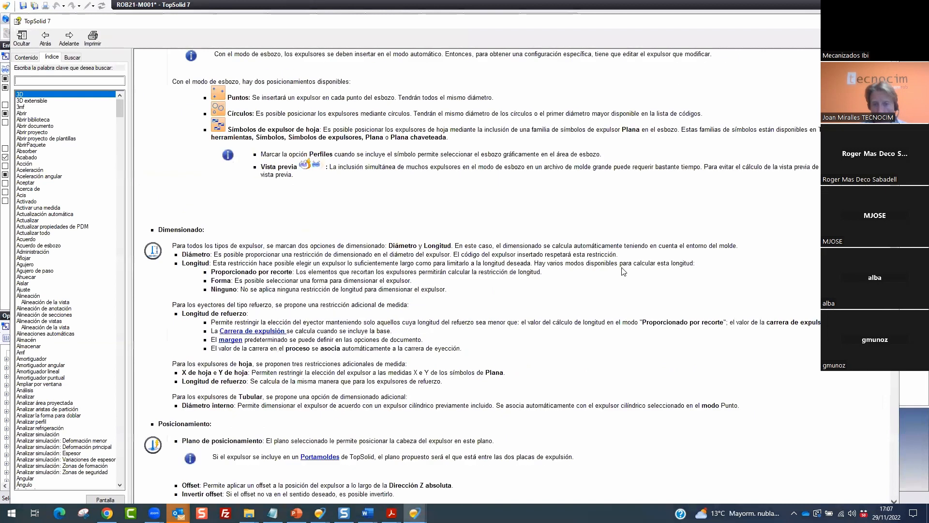
scroll(622, 269, "up", 3)
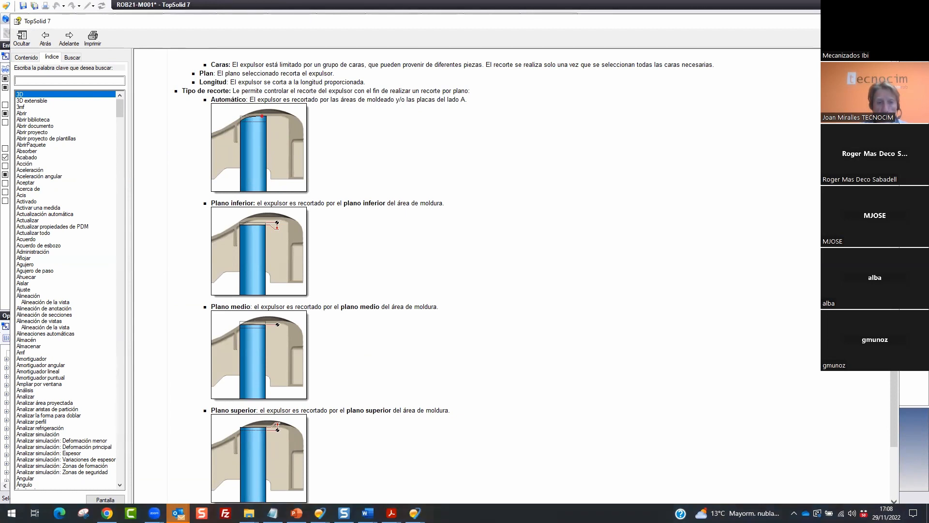
left_click_drag(236, 80, 256, 87)
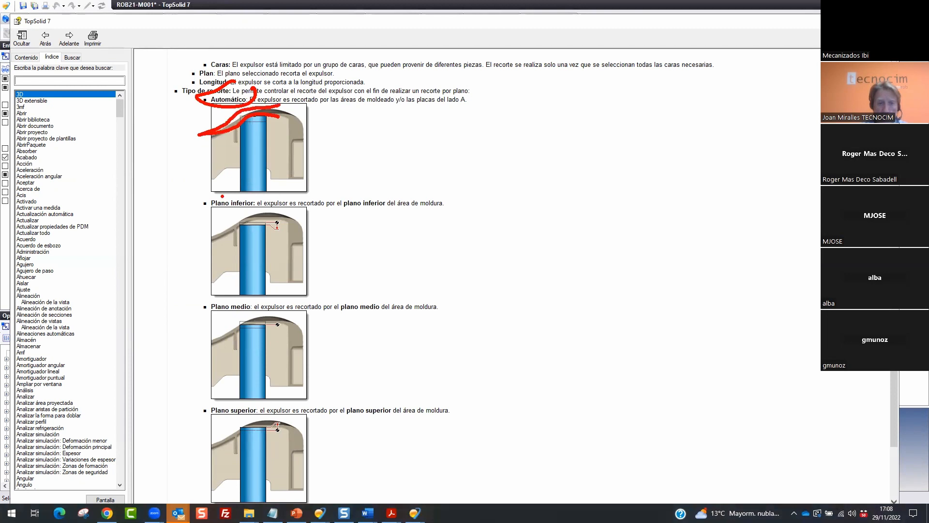
left_click_drag(208, 210, 249, 201)
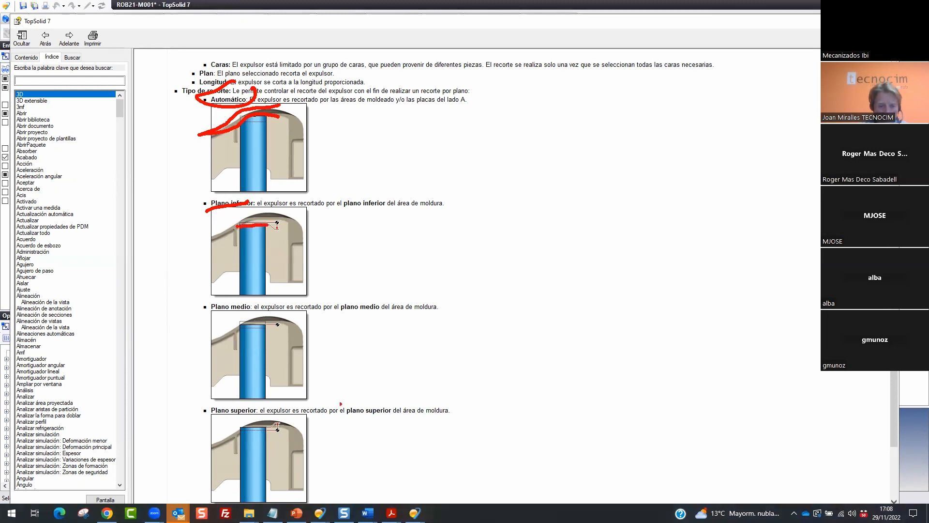
mouse_move(250, 297)
left_mouse_down()
mouse_move(211, 292)
mouse_move(245, 284)
left_mouse_up()
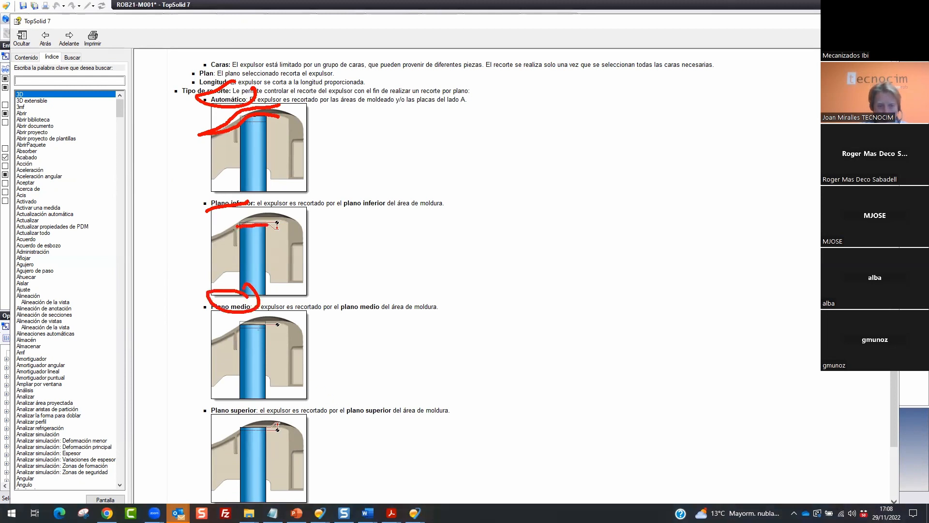
left_click_drag(249, 404, 244, 420)
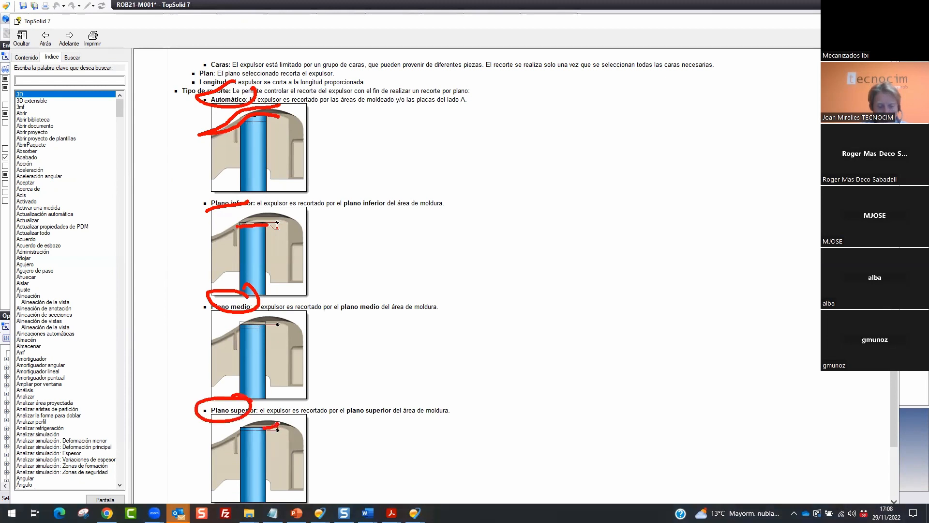
key("Escape")
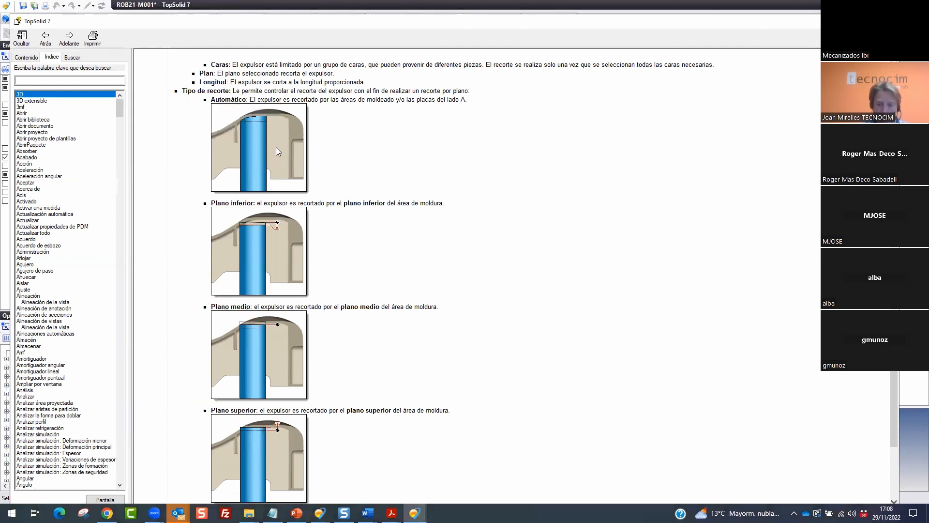
Review the Offset and Invertir offset illustrations, and leave the help and the pin edit without changes
scroll(436, 261, "down", 4)
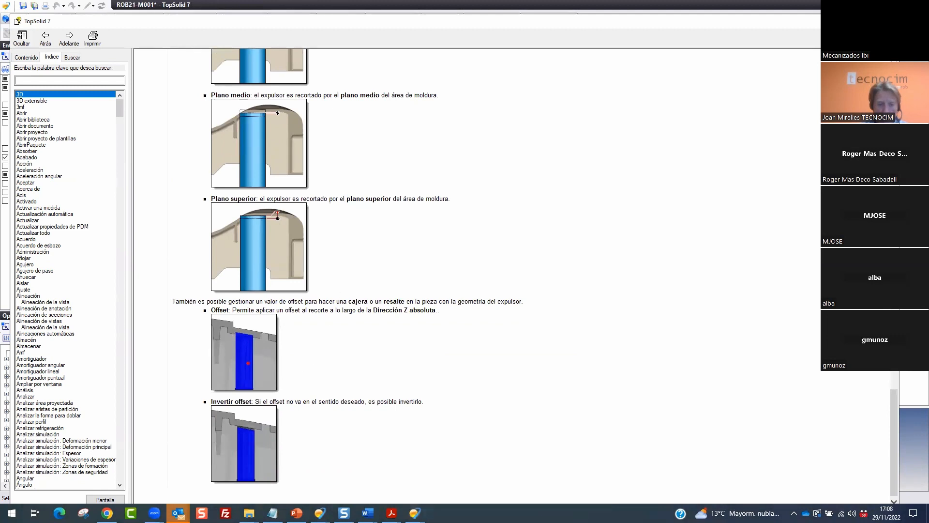
left_click_drag(231, 296, 240, 312)
left_click_drag(254, 388, 252, 404)
left_click_drag(251, 332, 304, 347)
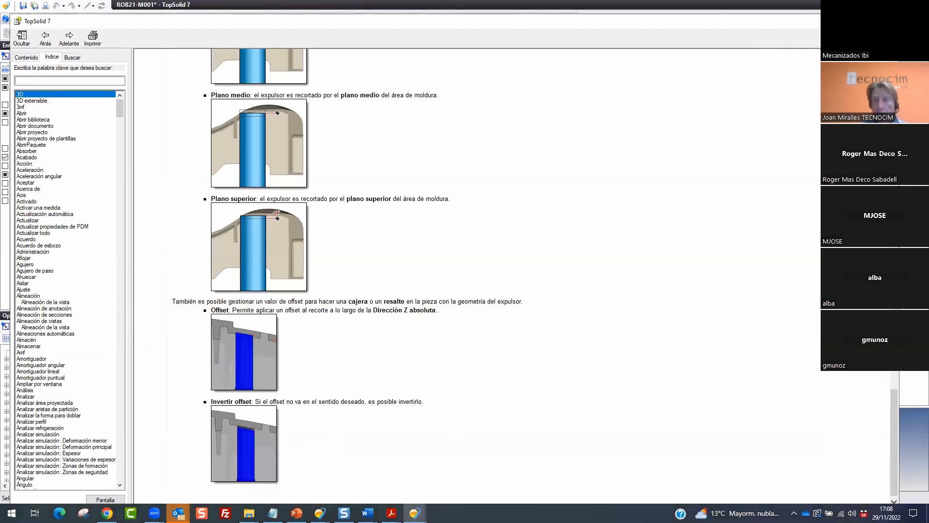
left_click(888, 21)
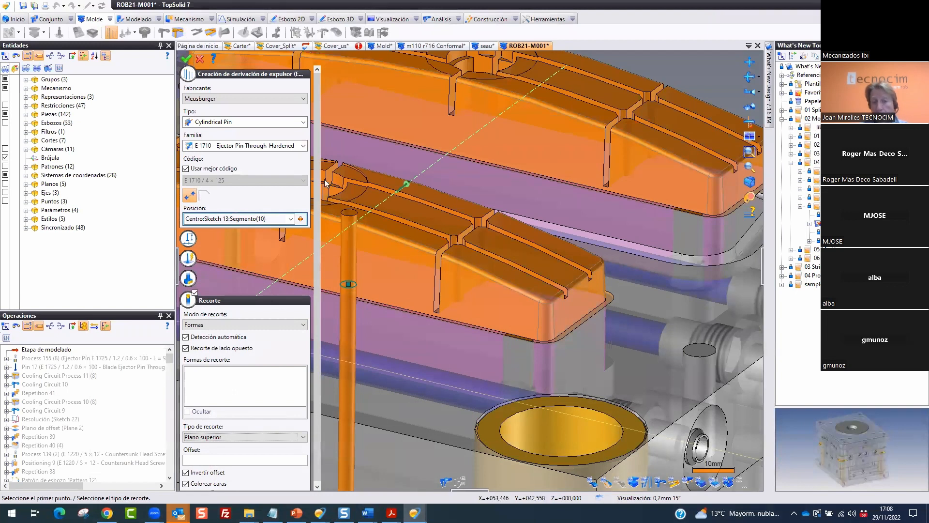
left_click(261, 437)
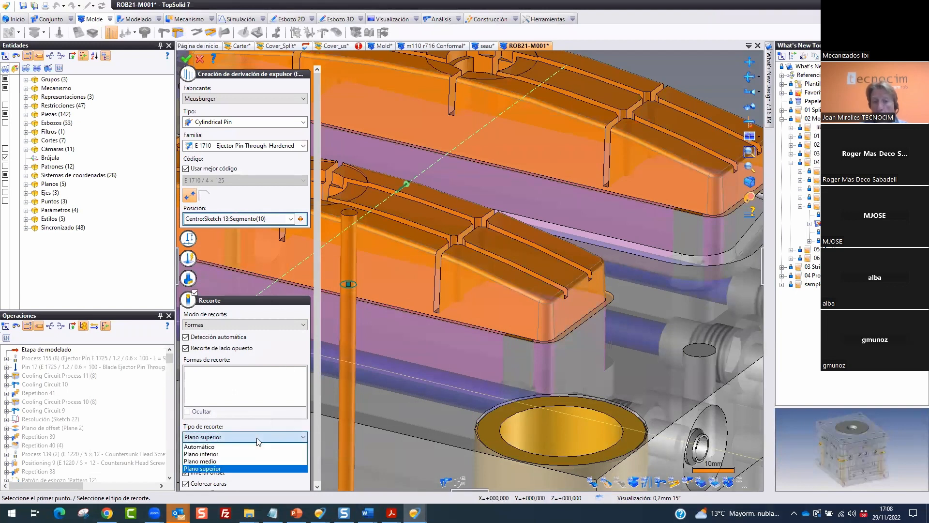
left_click(199, 59)
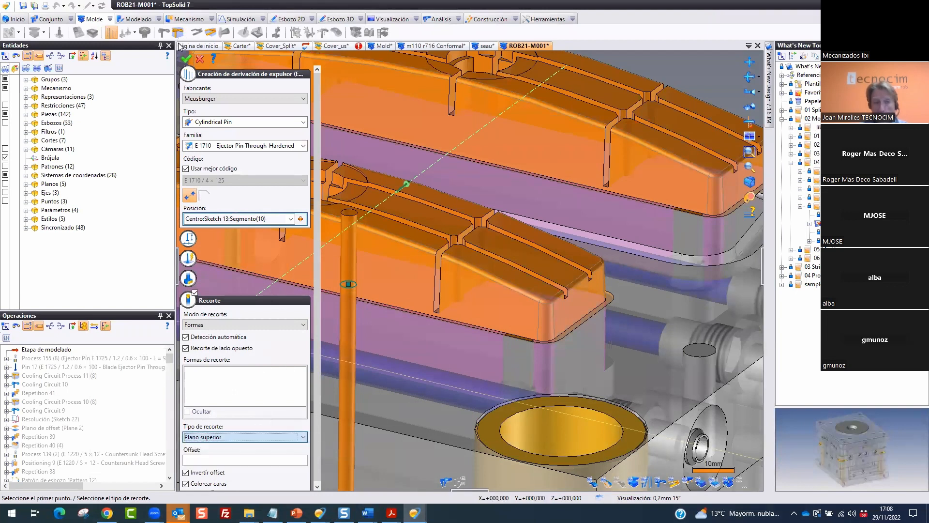
Set the trim type of the front ejector pin on the other side of the round pocket to Plano inferior and inspect its trimmed top
scroll(383, 207, "up", 5)
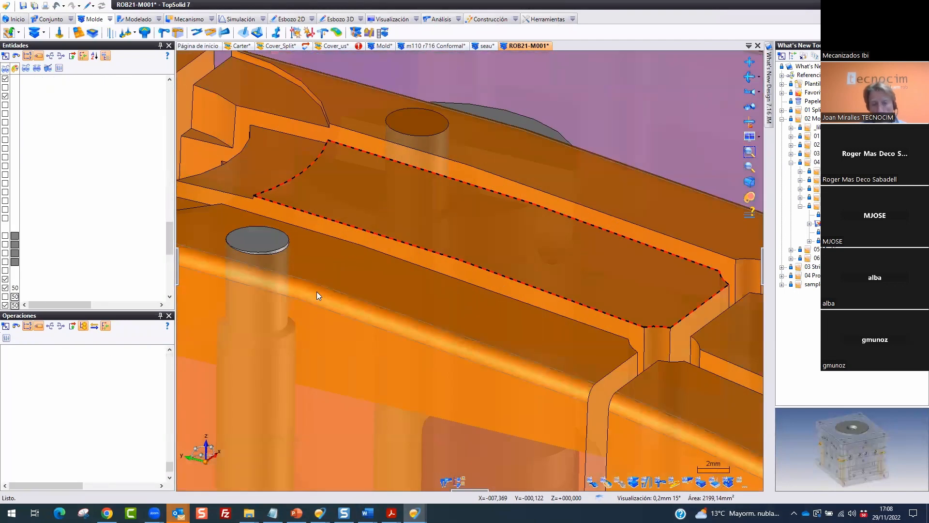
scroll(354, 318, "up", 2)
scroll(354, 314, "down", 3)
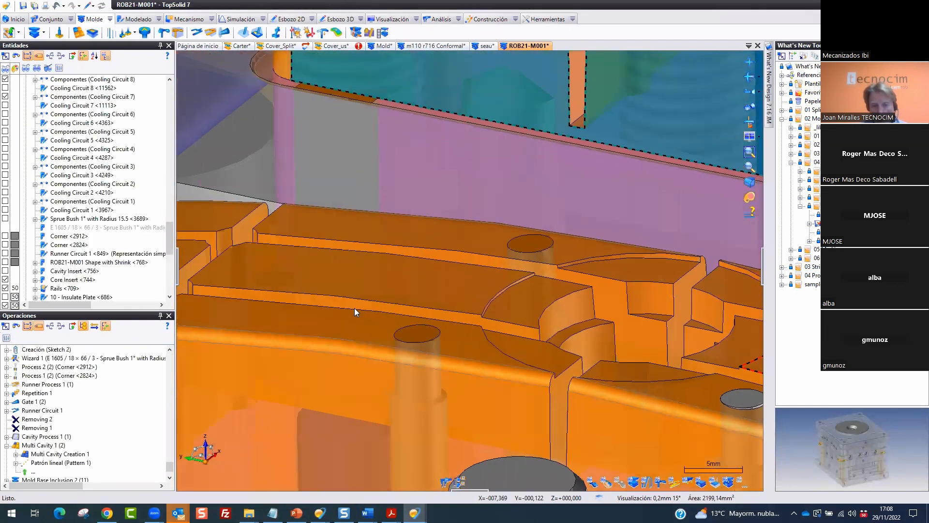
scroll(373, 321, "up", 4)
middle_click_drag(449, 303, 459, 366)
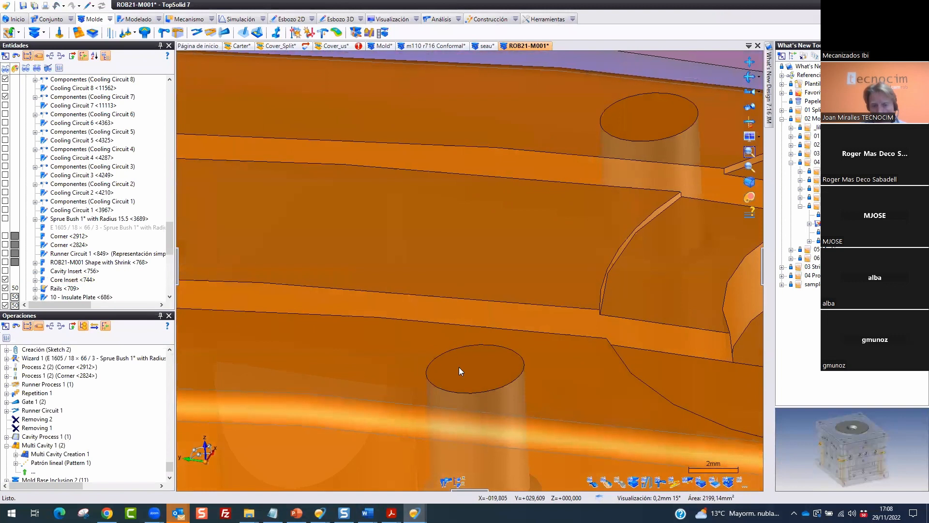
right_click(473, 365)
left_click(512, 333)
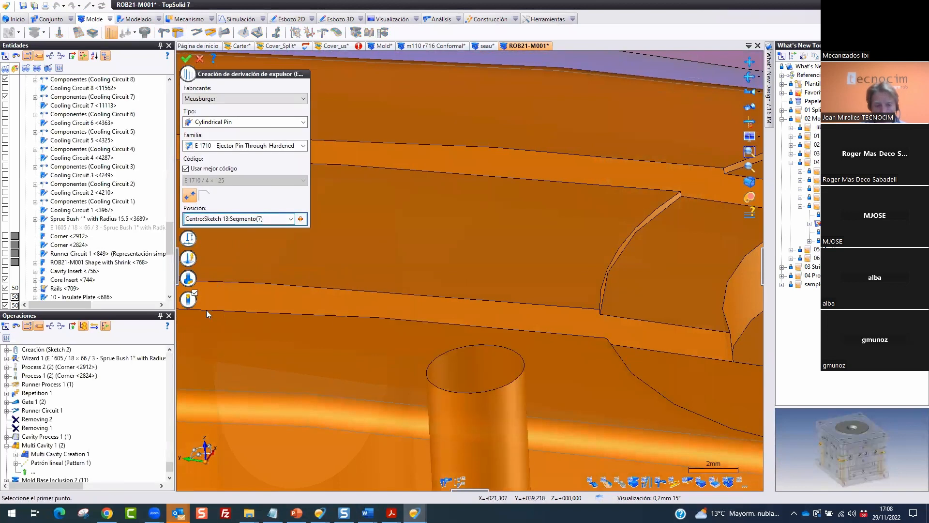
left_click(189, 299)
left_click(230, 437)
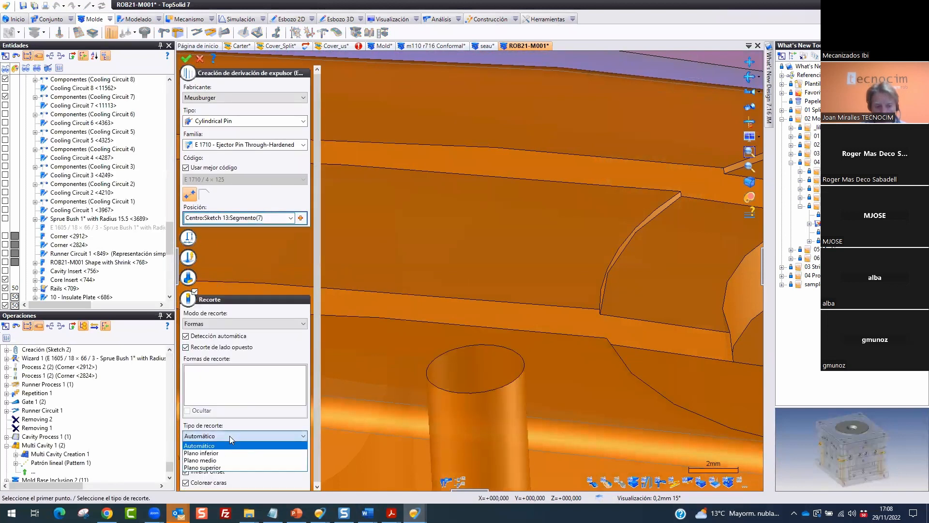
left_click(228, 461)
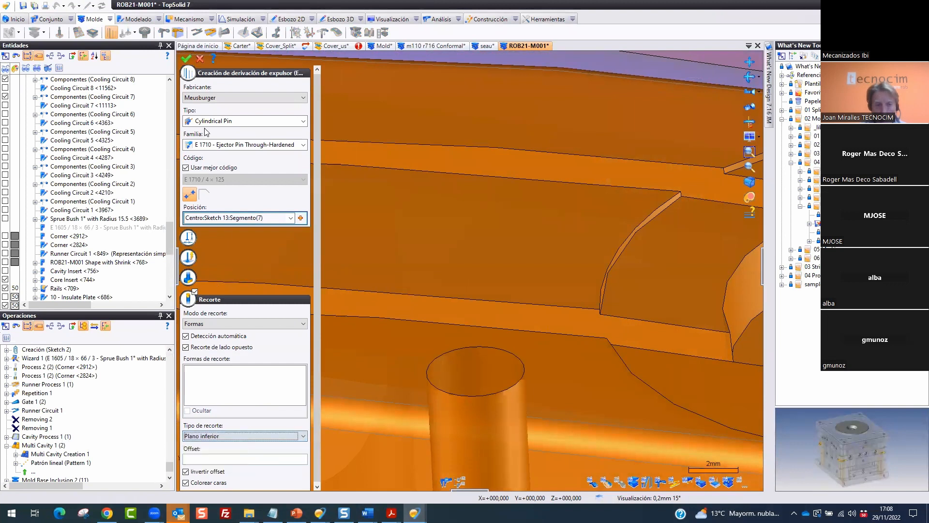
left_click(183, 57)
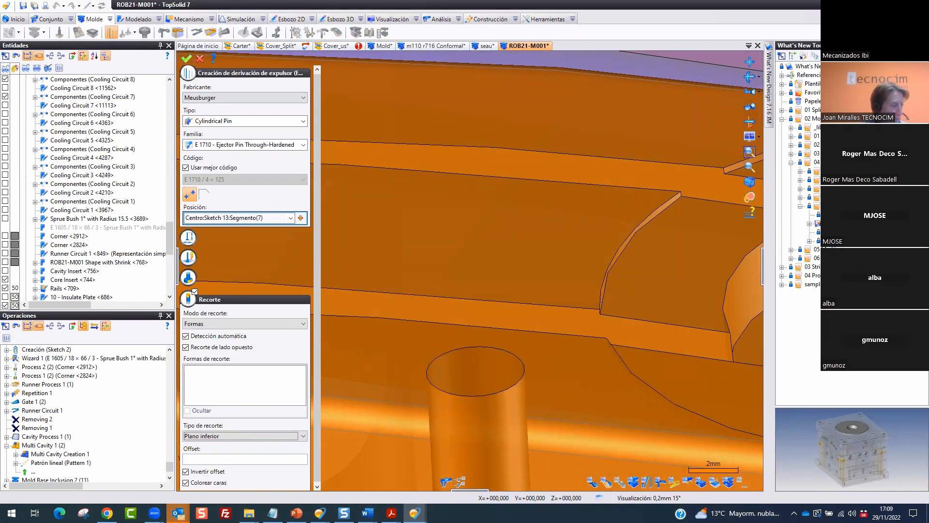
scroll(557, 390, "up", 3)
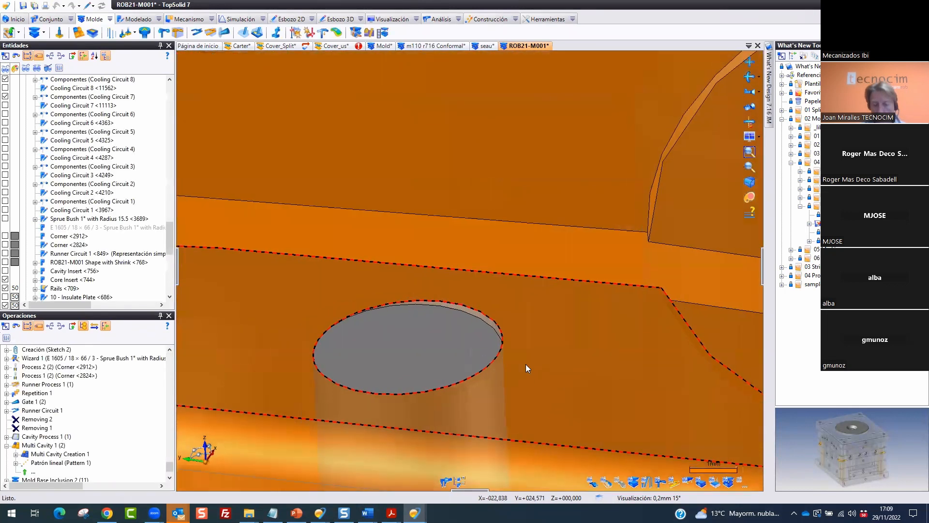
scroll(526, 364, "down", 3)
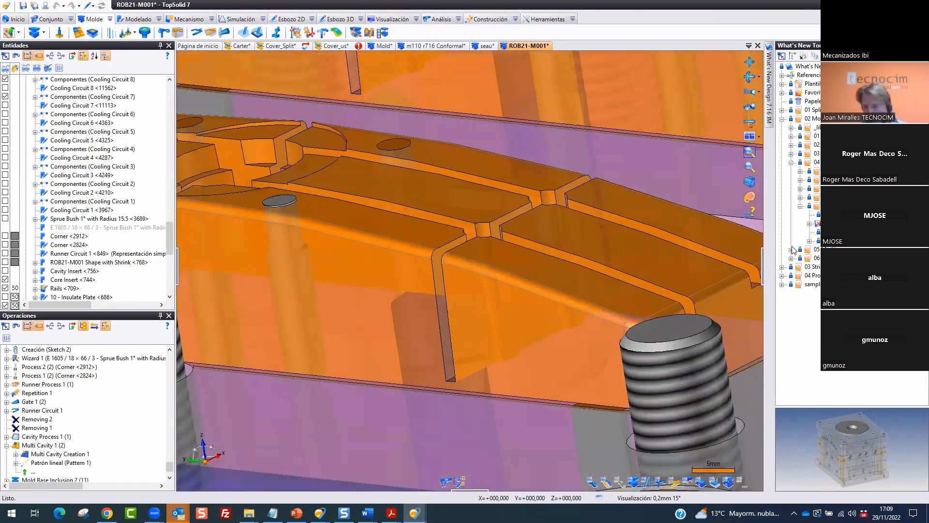
Open the ROB21-M001 mold from the project's 05 folder without updating its references to the latest revisions
left_click(791, 249)
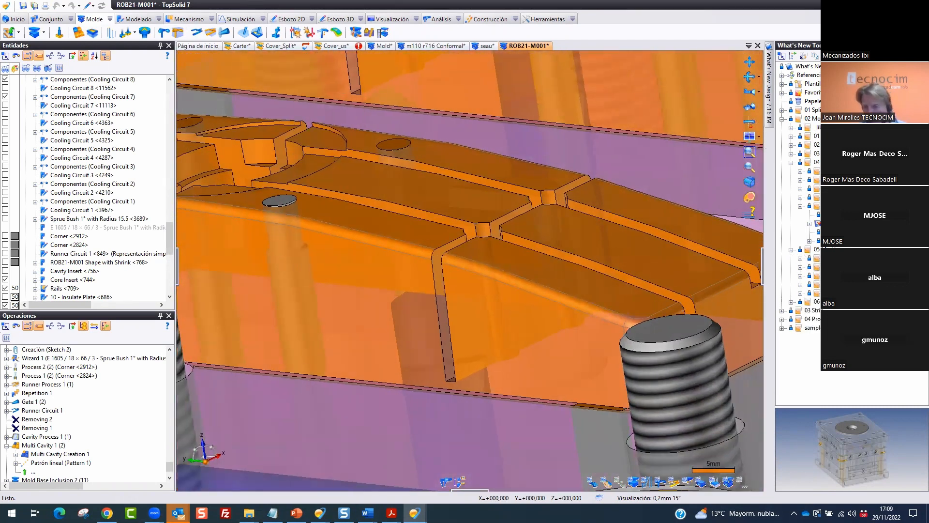
left_click(800, 293)
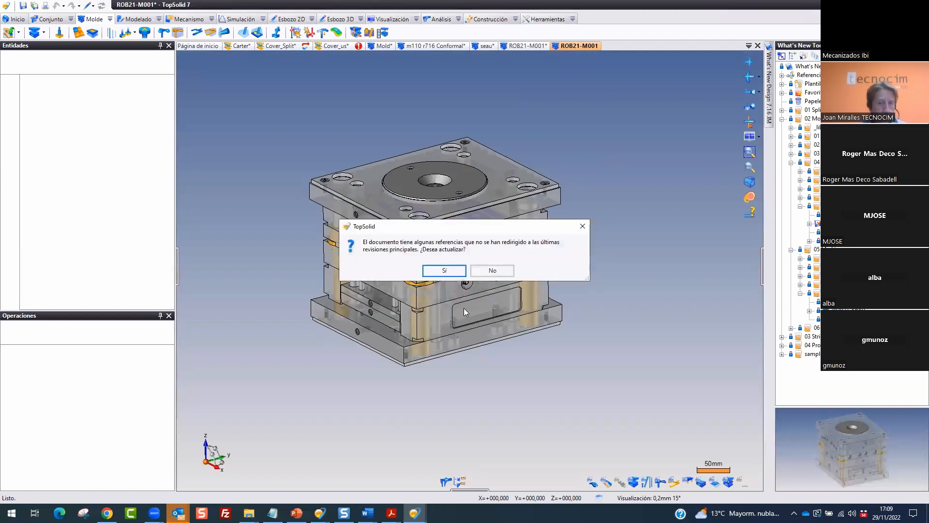
left_click(504, 271)
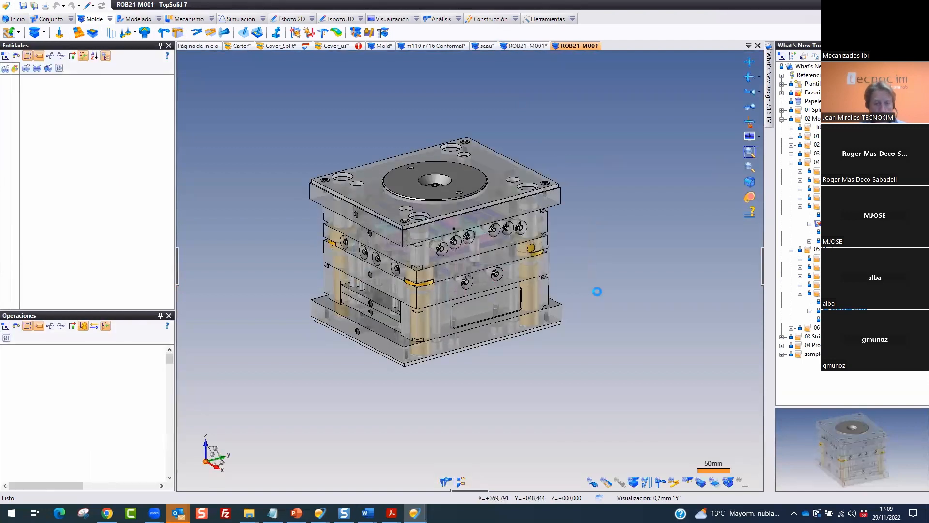
Show only the mold's ejection set and view its plates and pins from below
left_click(729, 482)
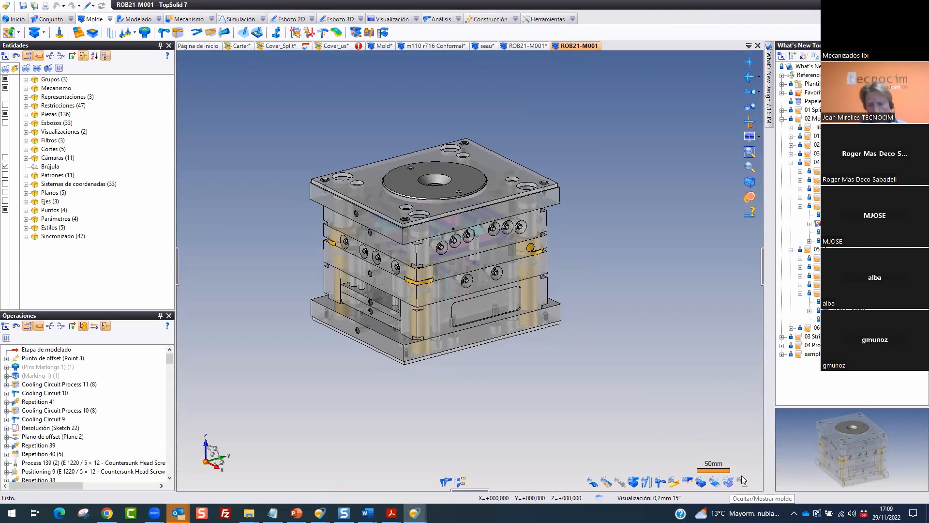
left_click(715, 482)
left_click(529, 269)
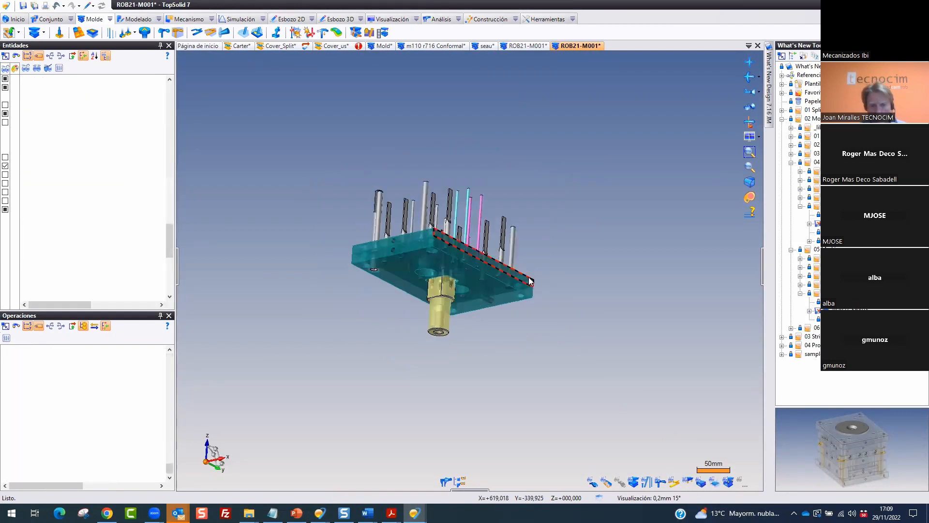
scroll(528, 277, "up", 5)
Hide the ejector base plate to expose the pin heads, keeping the ejection plate shown
right_click(560, 292)
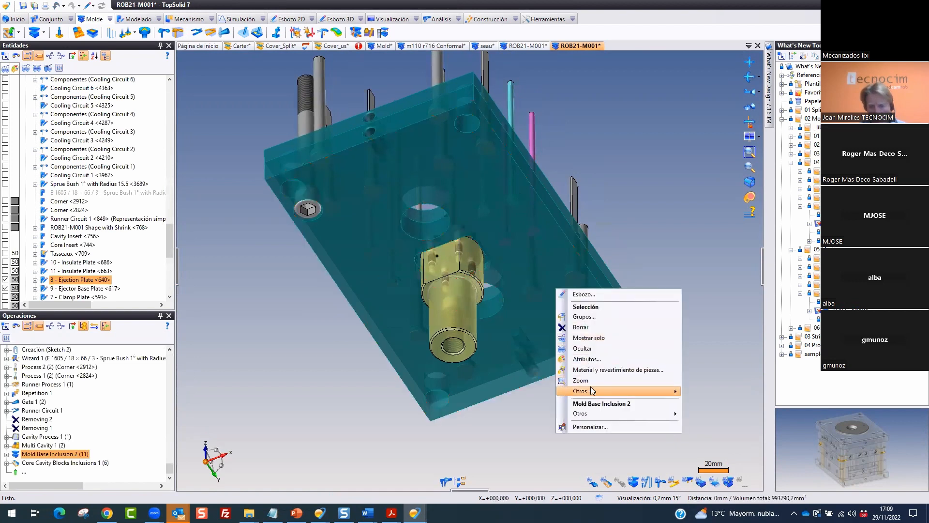
left_click(587, 349)
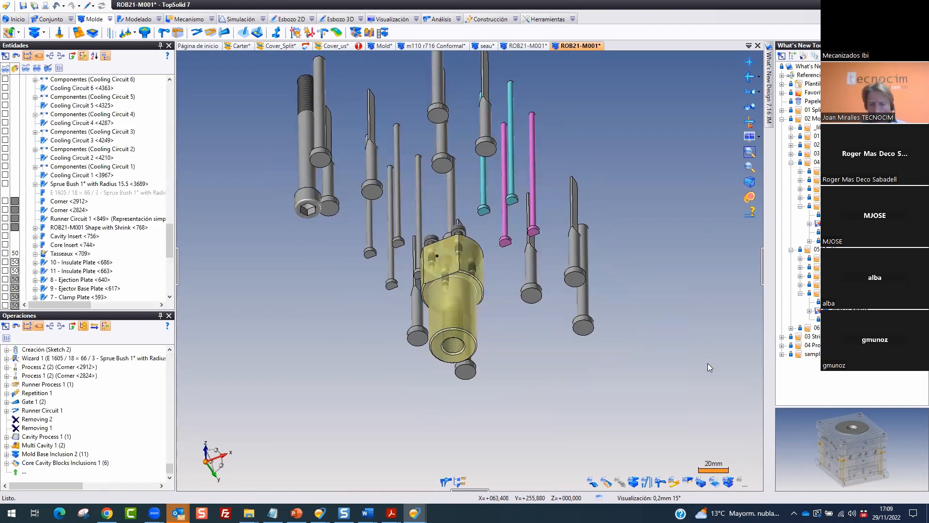
left_click(715, 483)
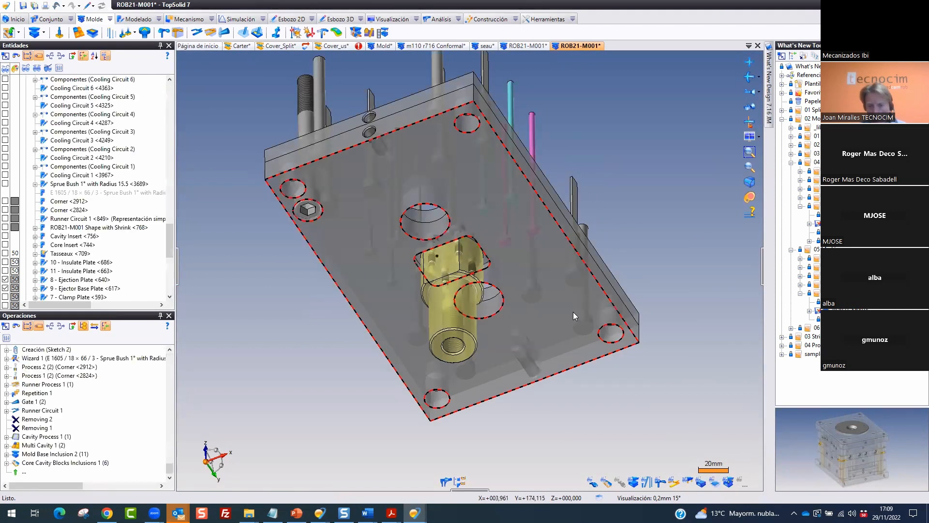
right_click(573, 312)
left_click(648, 405)
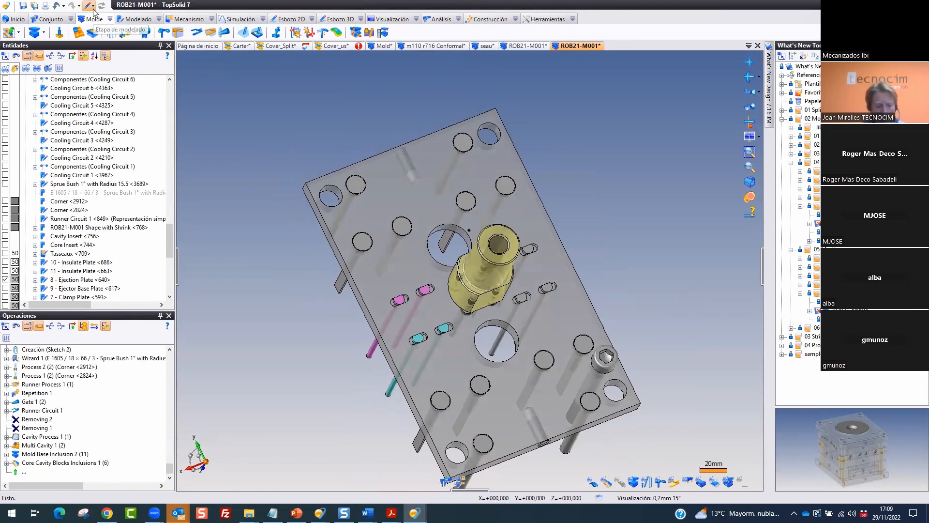
View the Marcado de expulsores command's options, leave it without changes, and locate the existing pin marking operation
mouse_move(105, 3)
left_mouse_down()
mouse_move(95, 29)
mouse_move(101, 4)
left_mouse_up()
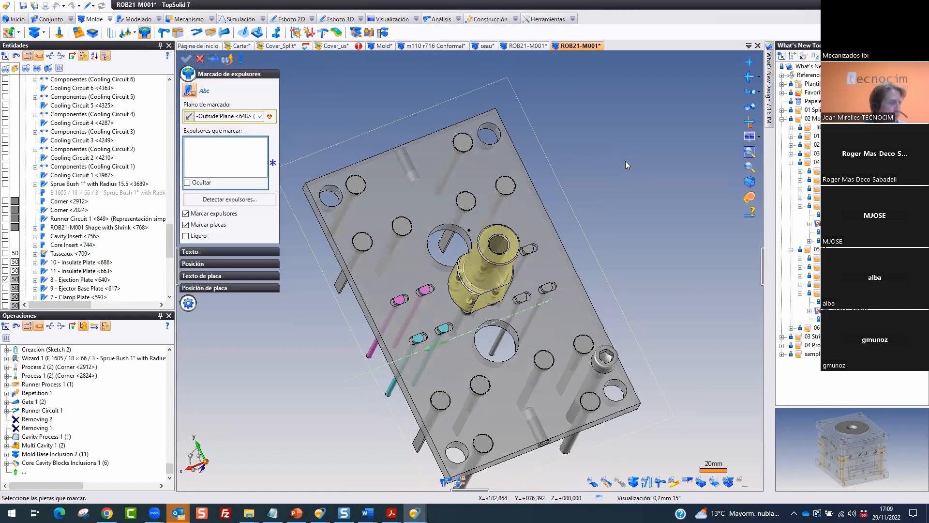
left_click(200, 59)
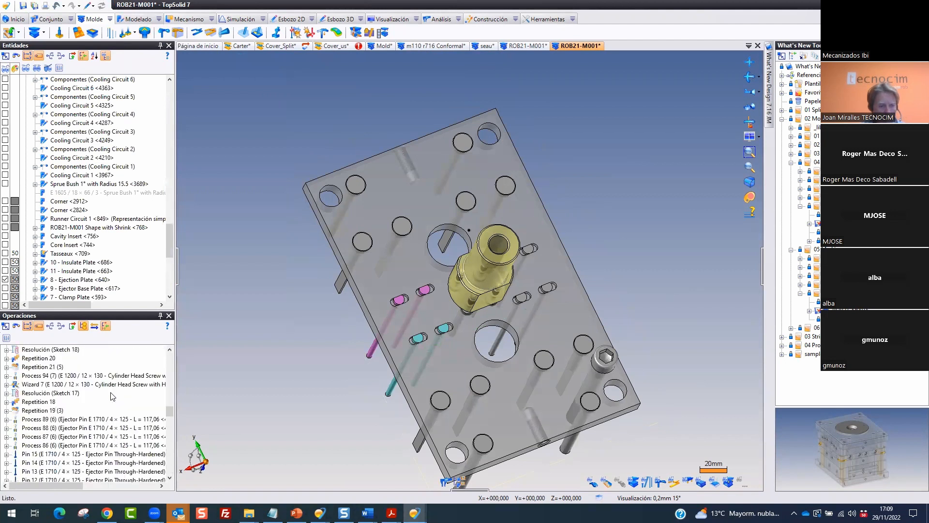
key("ctrl+2")
left_click_drag(2, 354, 84, 387, "ctrl")
key("Escape")
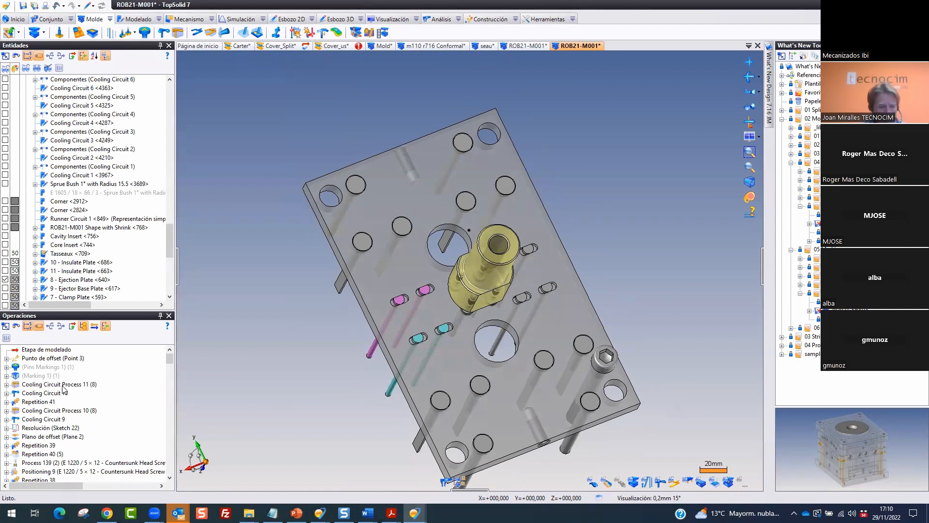
Activate the suppressed Pins Markings 1 operation
right_click(55, 368)
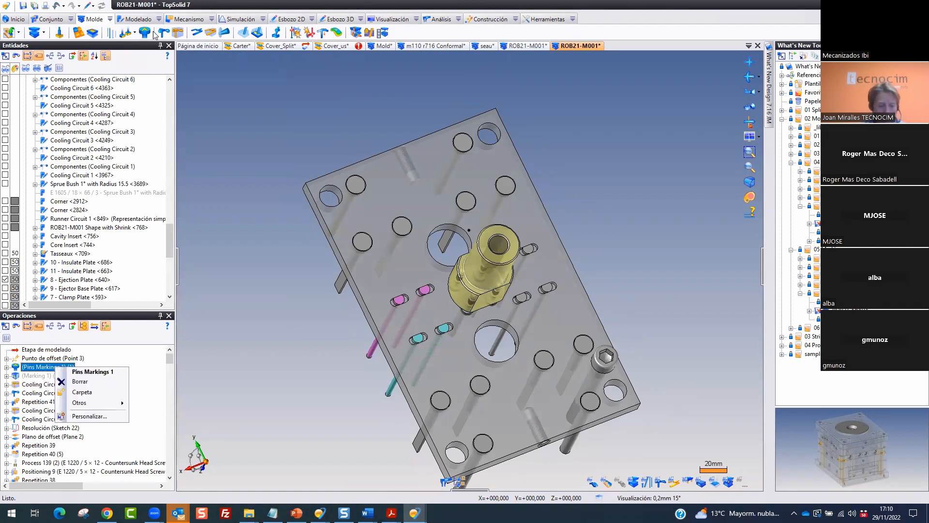
key("ctrl+2")
mouse_move(151, 10)
left_mouse_down()
mouse_move(138, 40)
mouse_move(162, 12)
left_mouse_up()
key("Escape")
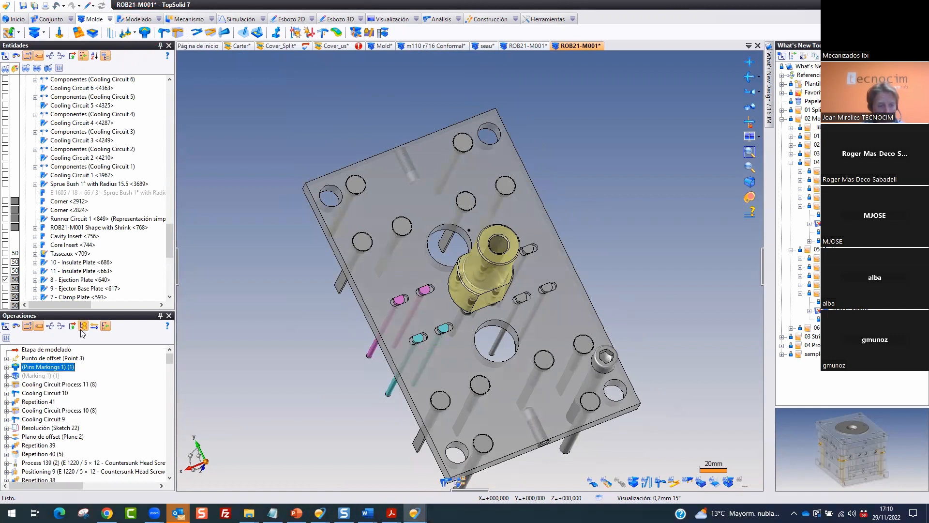
right_click(57, 370)
mouse_move(87, 404)
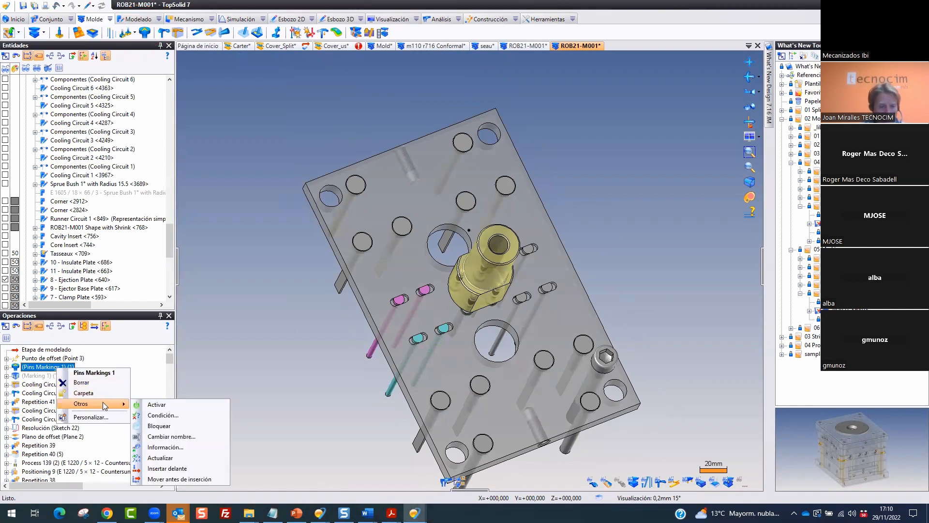
left_click(166, 409)
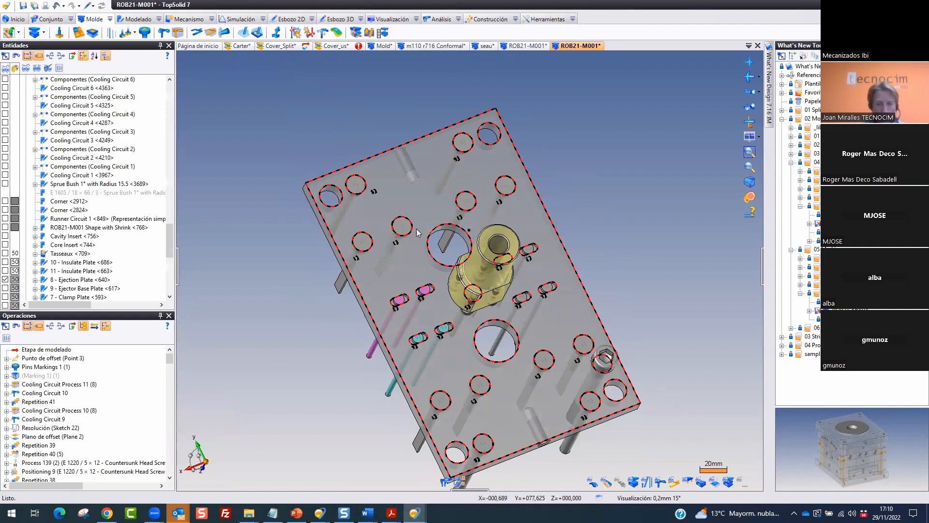
Inspect the reference markings on the small ejector pin heads and beside their pockets in the ejection plate
scroll(408, 185, "up", 4)
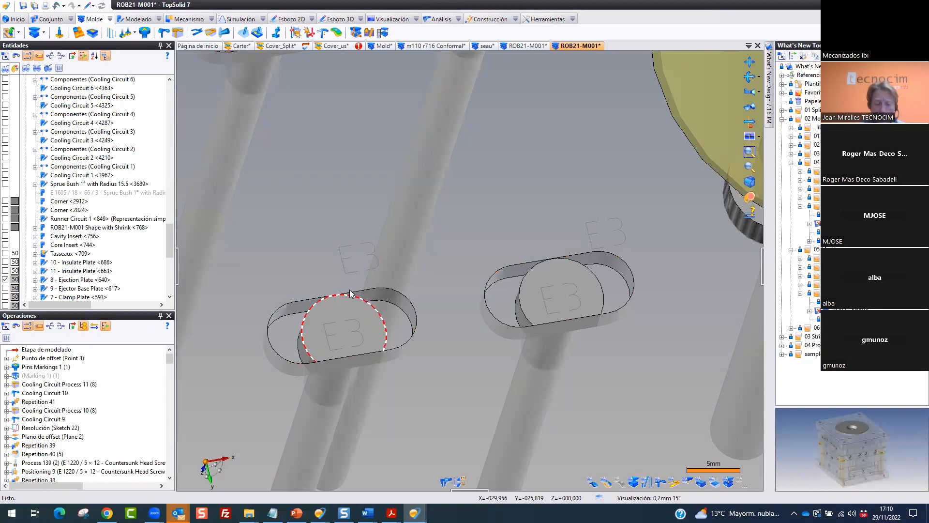
mouse_move(375, 220)
left_mouse_down()
mouse_move(330, 241)
mouse_move(399, 274)
mouse_move(386, 214)
left_mouse_up()
left_click_drag(370, 305, 303, 335)
mouse_move(615, 196)
left_mouse_down()
mouse_move(557, 206)
mouse_move(608, 201)
left_mouse_up()
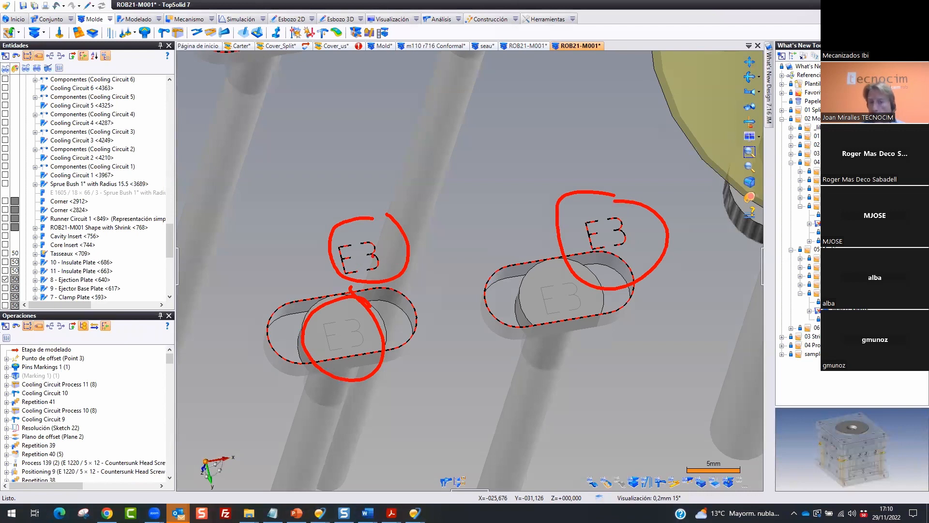
key("Escape")
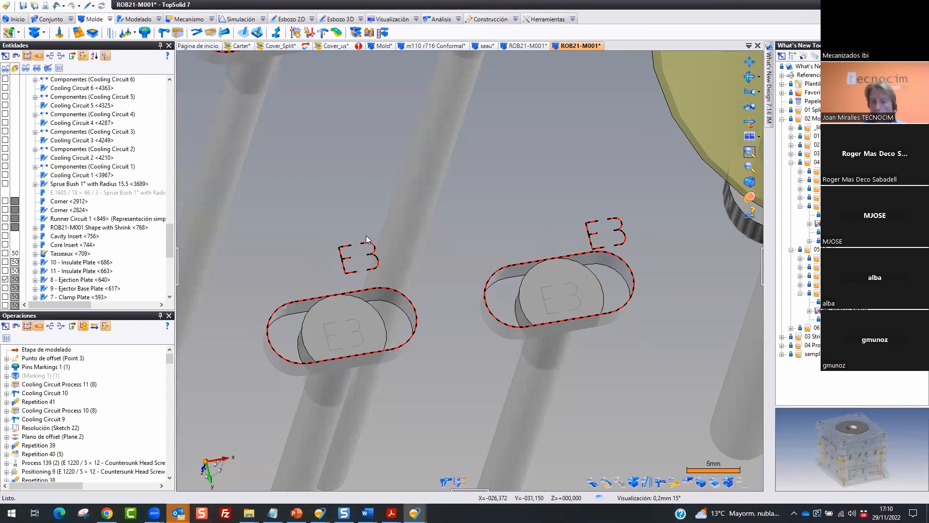
scroll(349, 225, "down", 1)
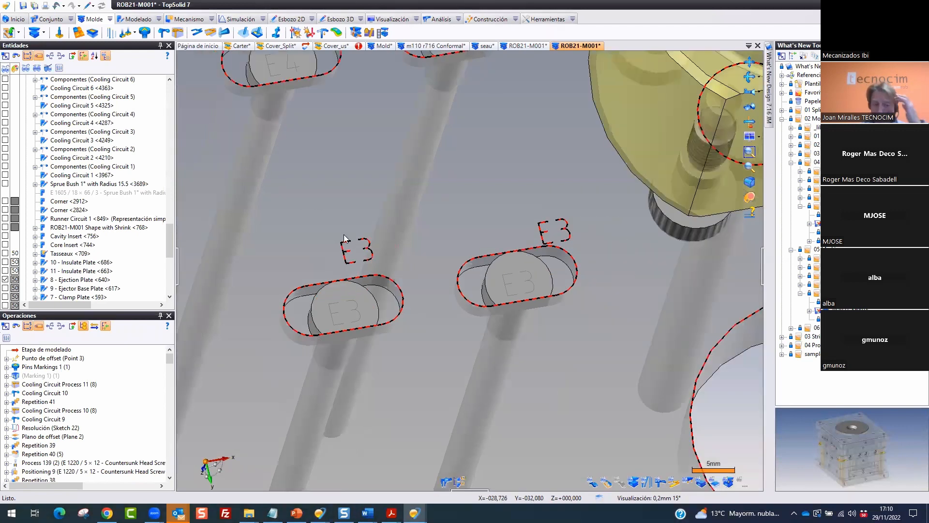
Open Pins Markings 1 for editing and review its settings and the marking references across the ejection plate
left_click(47, 368)
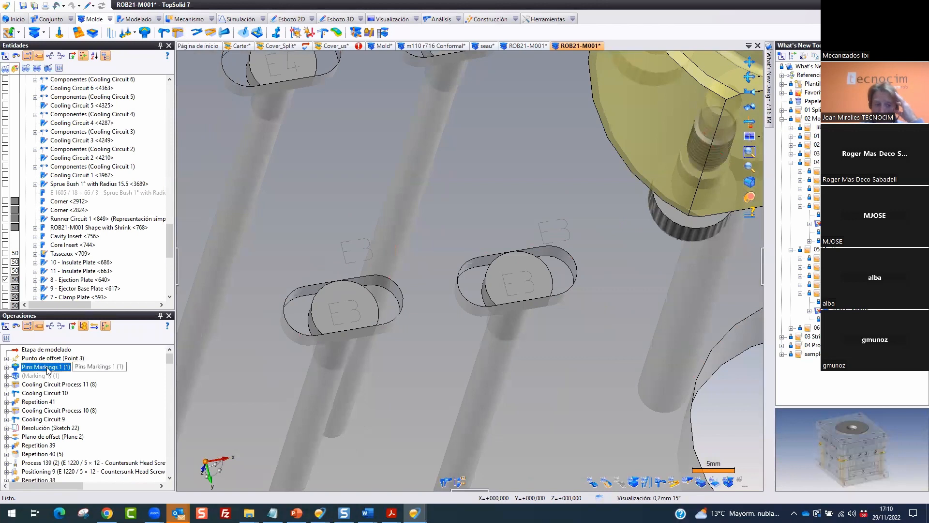
left_click(463, 247)
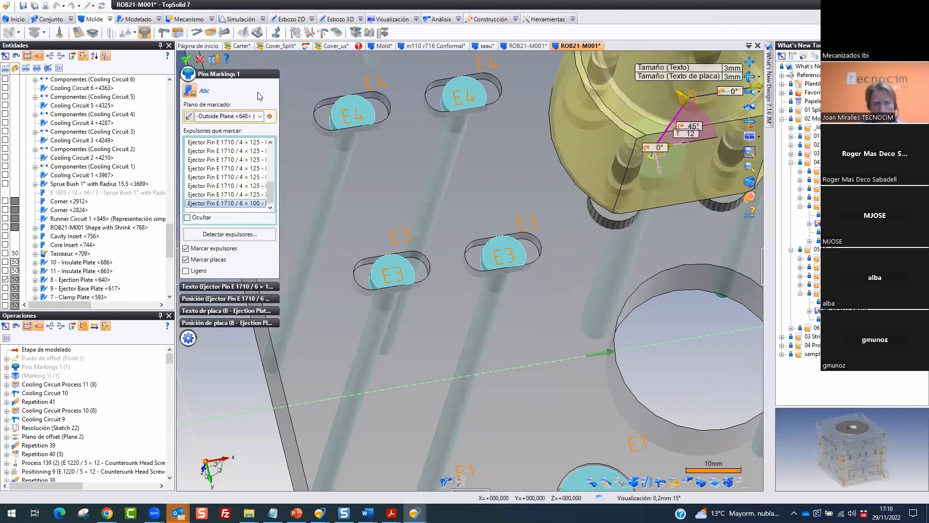
scroll(391, 203, "down", 3)
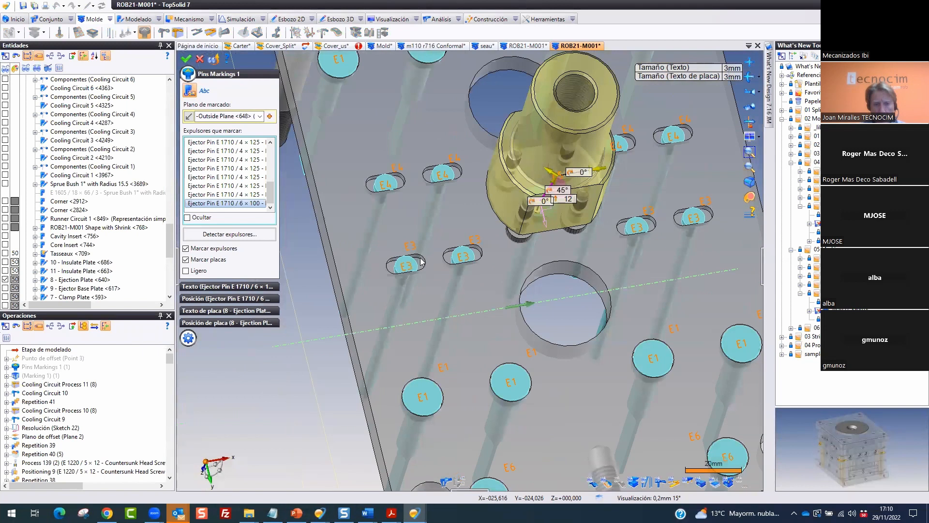
scroll(363, 150, "up", 2)
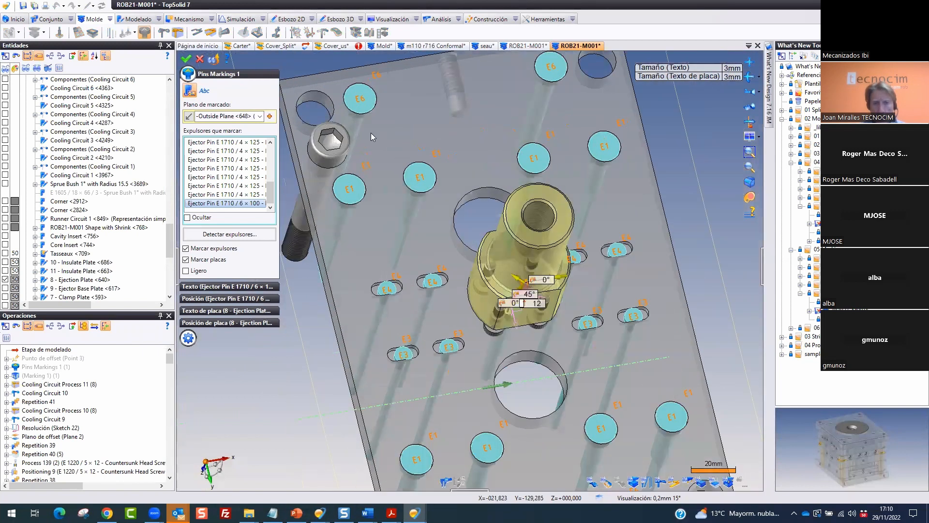
middle_click_drag(365, 195, 348, 203)
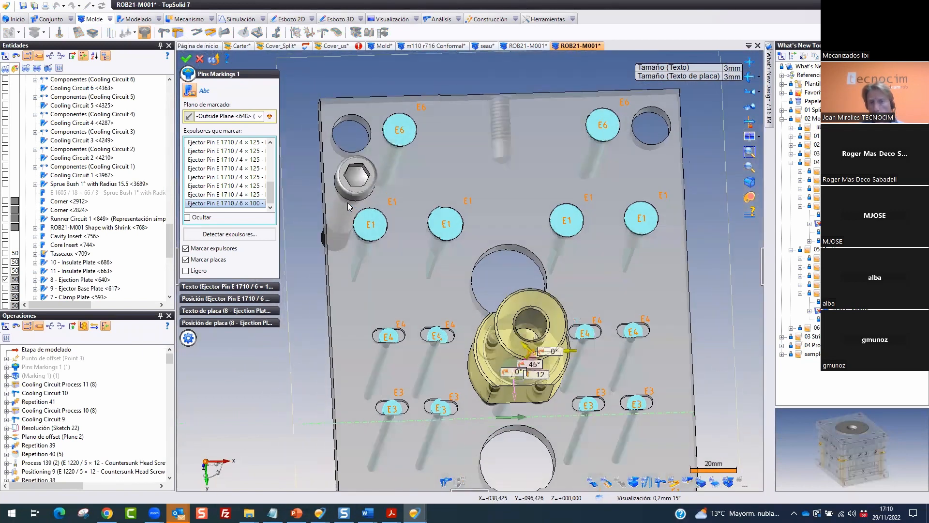
scroll(410, 210, "up", 1)
scroll(354, 216, "up", 1)
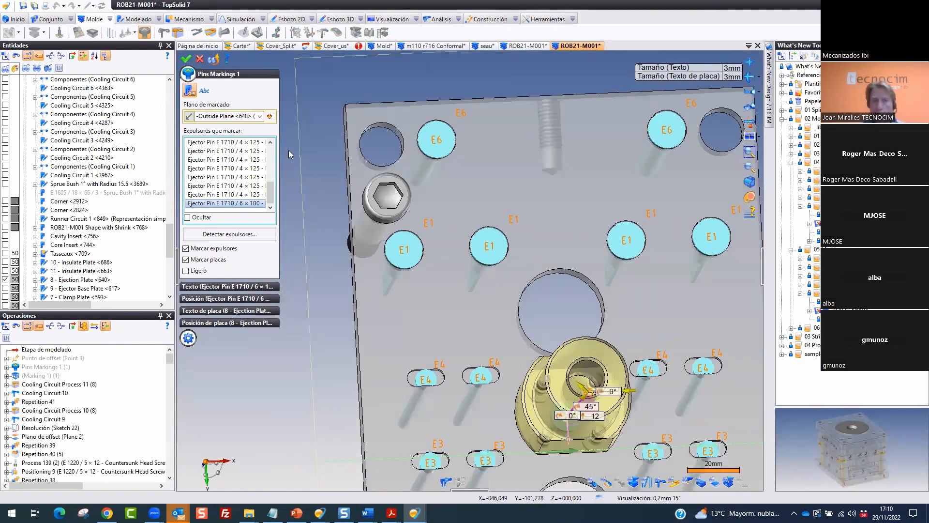
scroll(289, 154, "up", 1)
mouse_move(200, 76)
left_mouse_down()
mouse_move(194, 109)
mouse_move(181, 67)
mouse_move(201, 96)
left_mouse_up()
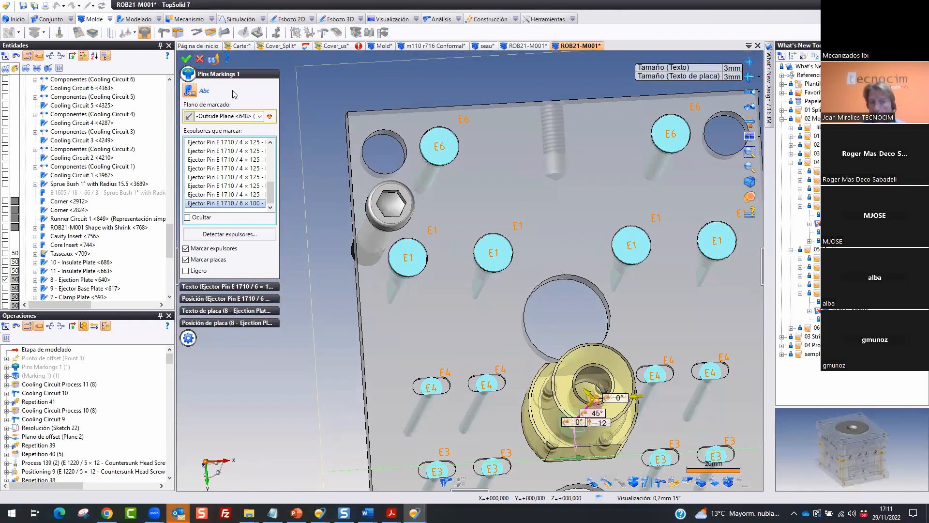
left_click_drag(420, 141, 450, 131)
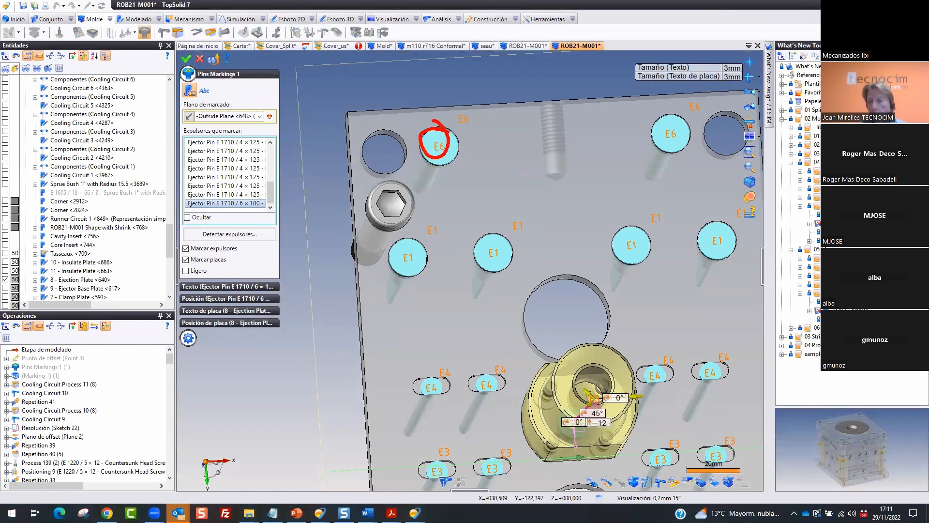
Open the ROB21-M001 bill of materials, accepting the light sketch notice and declining the reference update
double_click(807, 291)
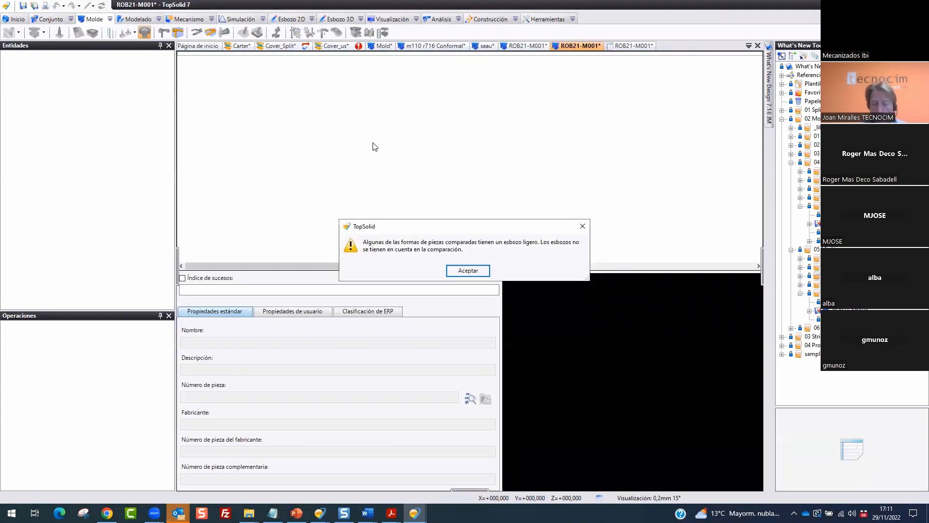
left_click(476, 267)
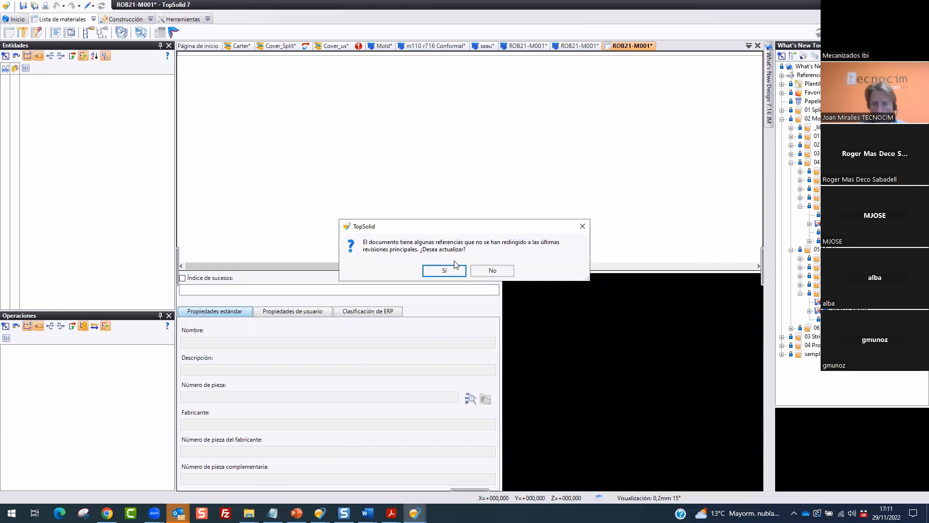
left_click(491, 270)
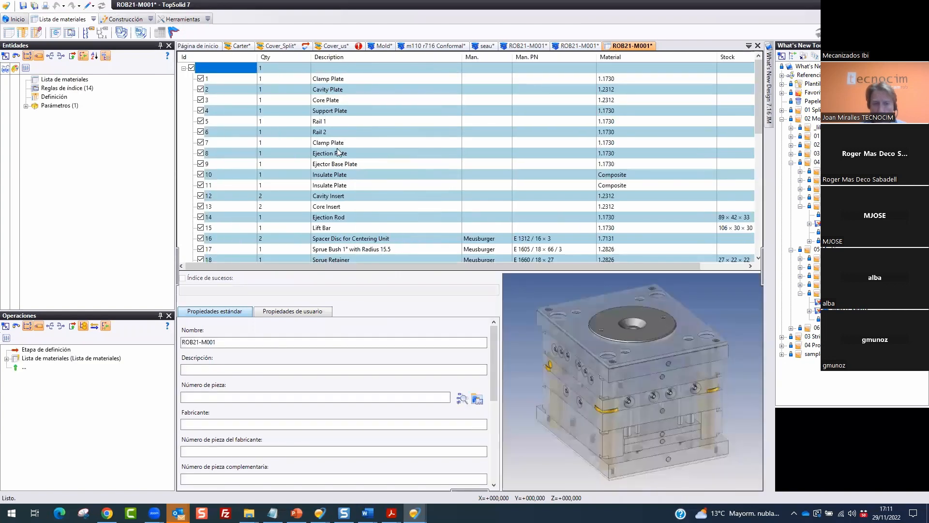
Examine the ejector rows E1 to E6 in the bill of materials, comparing their indexes, quantities and descriptions
scroll(338, 153, "down", 15)
scroll(317, 156, "up", 3)
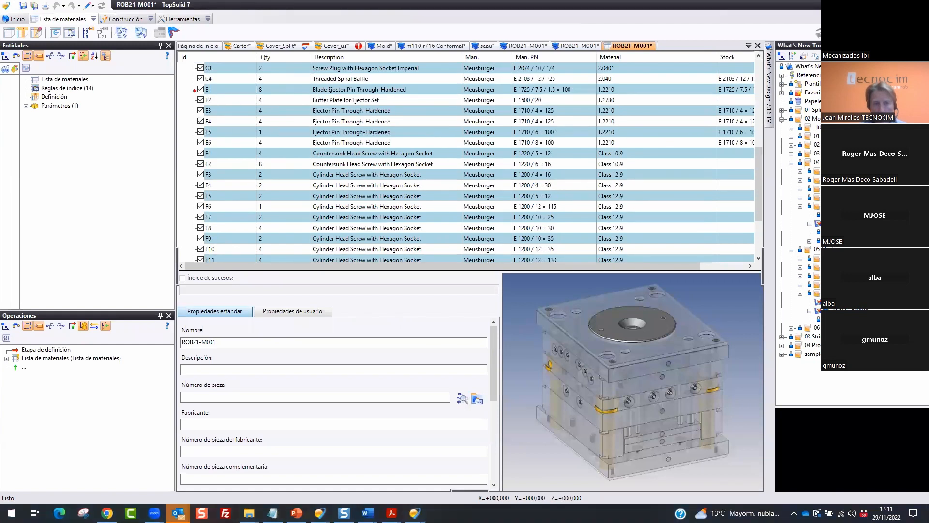
left_click_drag(195, 95, 453, 147, "ctrl")
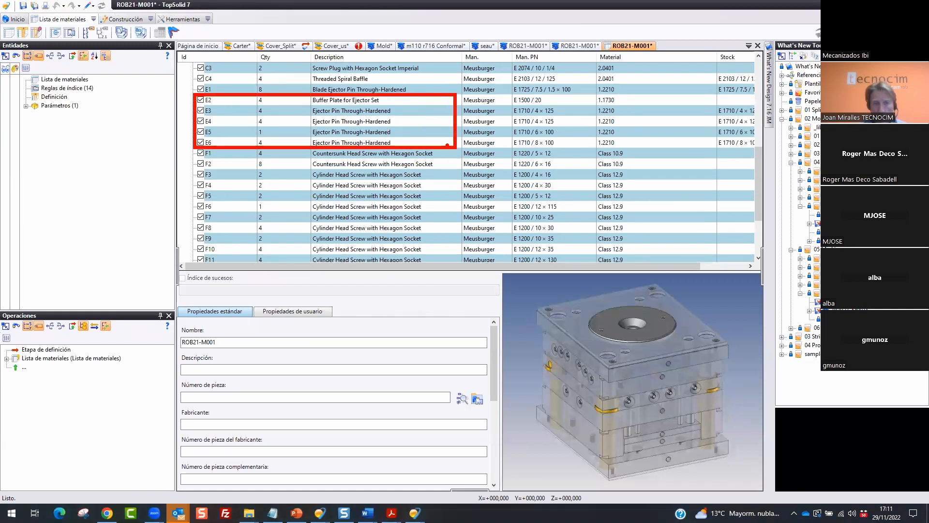
key("Escape")
mouse_move(183, 101)
left_mouse_down("ctrl")
mouse_move(363, 137)
mouse_move(463, 172)
mouse_move(410, 149)
left_mouse_up("ctrl")
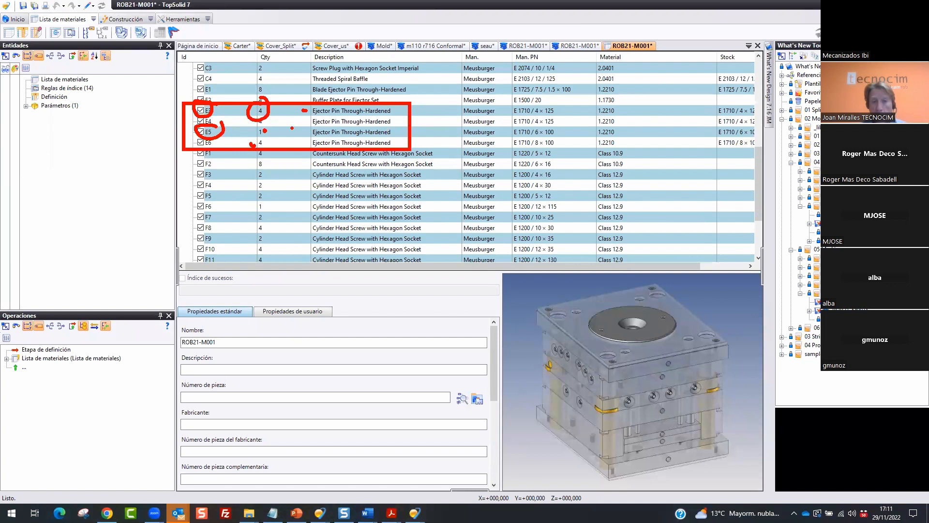
key("Escape")
left_click_drag(199, 101, 216, 100)
mouse_move(215, 134)
left_mouse_down()
mouse_move(190, 119)
mouse_move(221, 109)
left_mouse_up()
key("Escape")
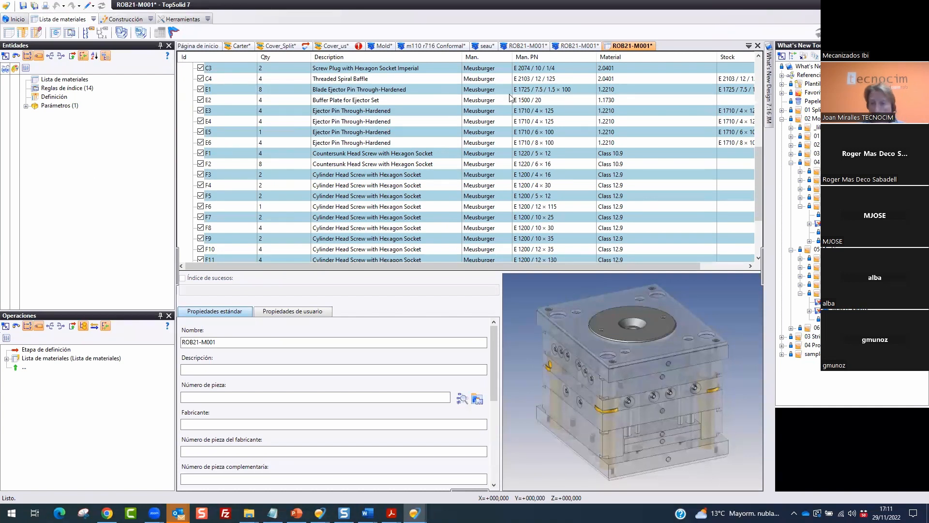
Open the Mold document, accept updating its references, and open Angle Pin 1 for editing
left_click(792, 328)
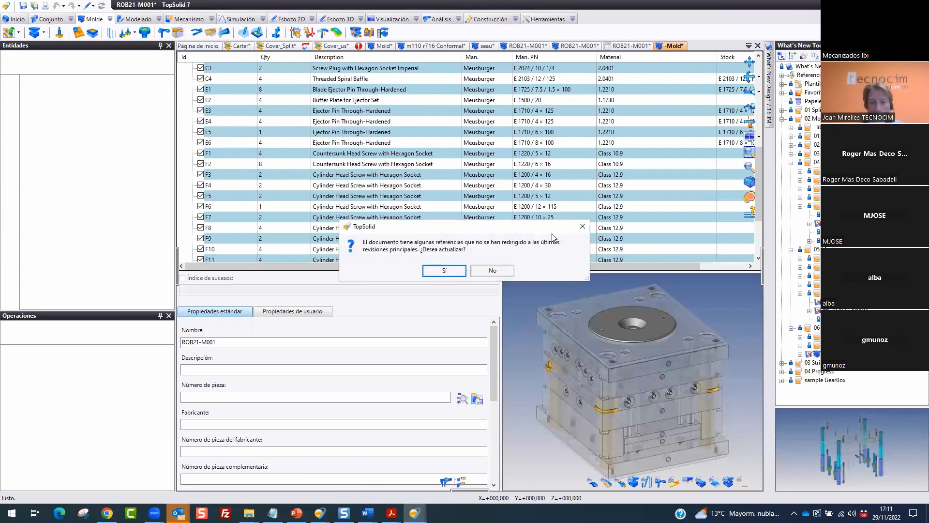
left_click(444, 270)
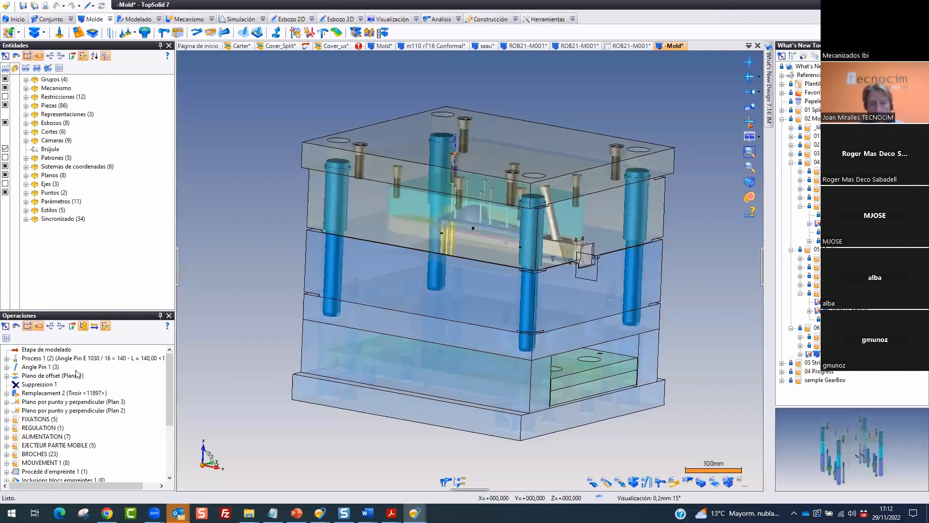
right_click(52, 367)
left_click(81, 379)
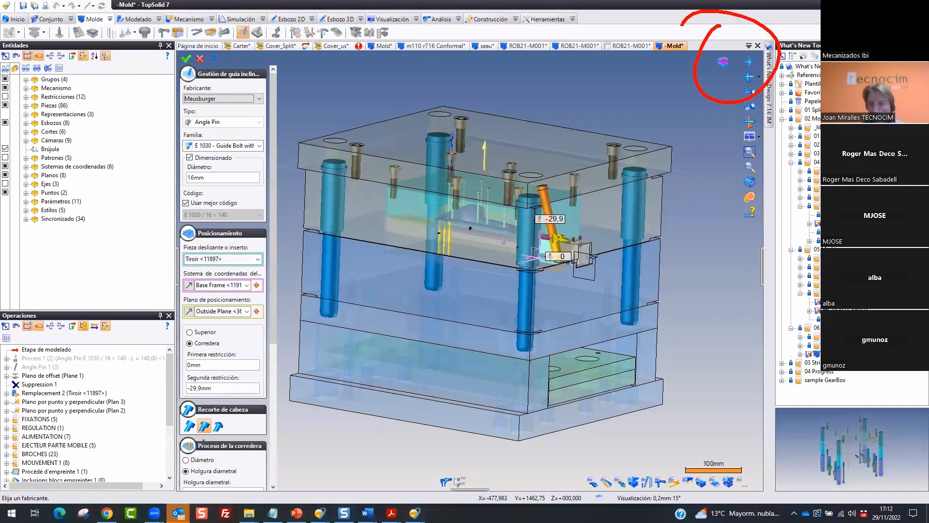
Examine the angle pin's fit in the slide using the edit command's automatic section view, then leave without changes
left_click(723, 62)
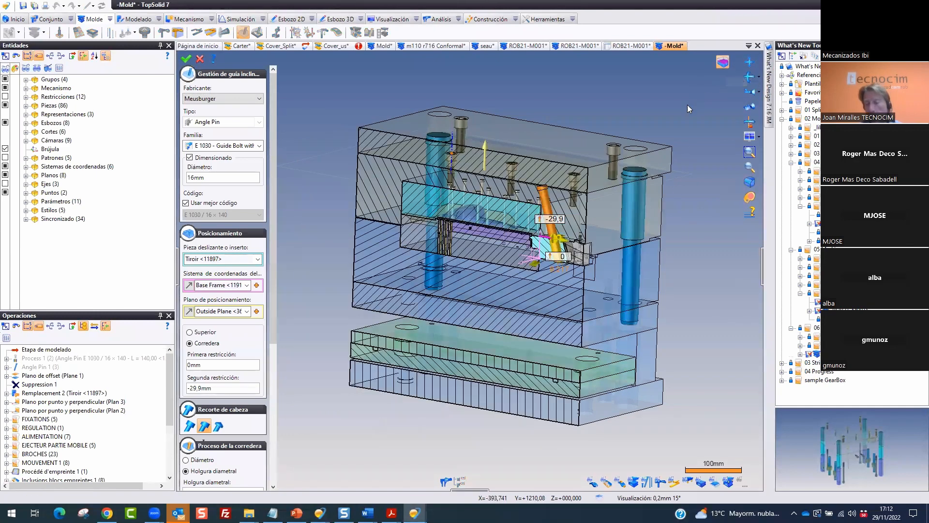
scroll(665, 138, "up", 5)
scroll(663, 138, "down", 2)
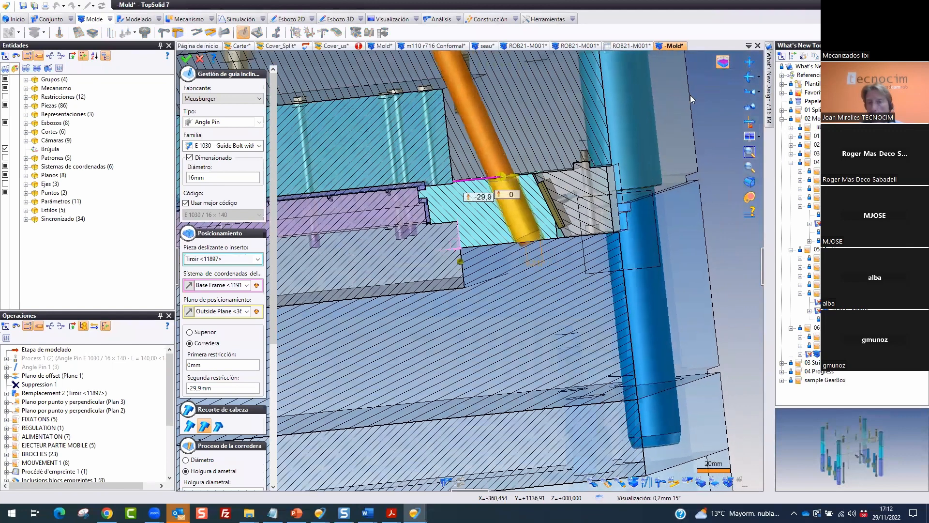
left_click(724, 62)
left_click(724, 62)
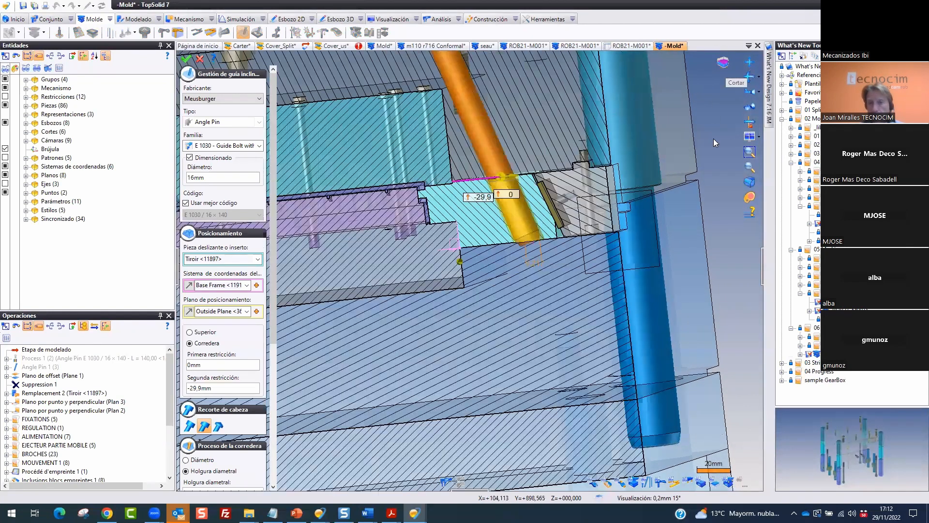
scroll(672, 347, "up", 3)
middle_click_drag(673, 346, 669, 345)
mouse_move(252, 54)
left_mouse_down()
mouse_move(263, 75)
mouse_move(180, 222)
mouse_move(251, 118)
left_mouse_up()
left_click_drag(707, 47, 690, 22)
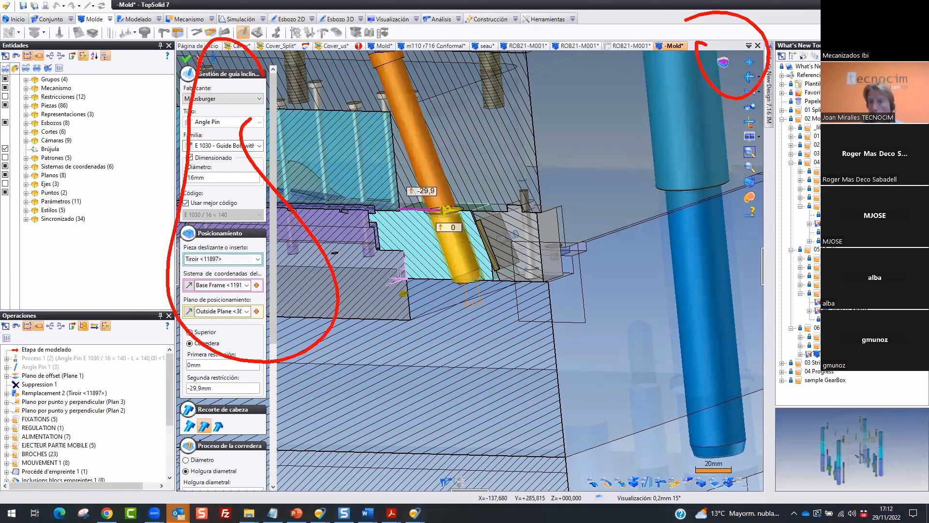
key("Escape")
left_click(200, 59)
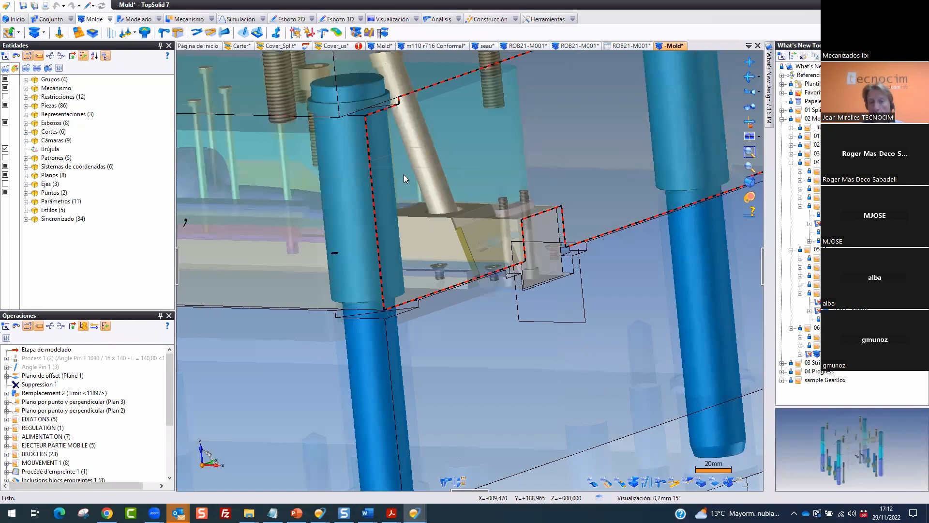
Activate the mechanism stage and section the mold with a plane cut through the angle pin and slide
scroll(403, 174, "down", 3)
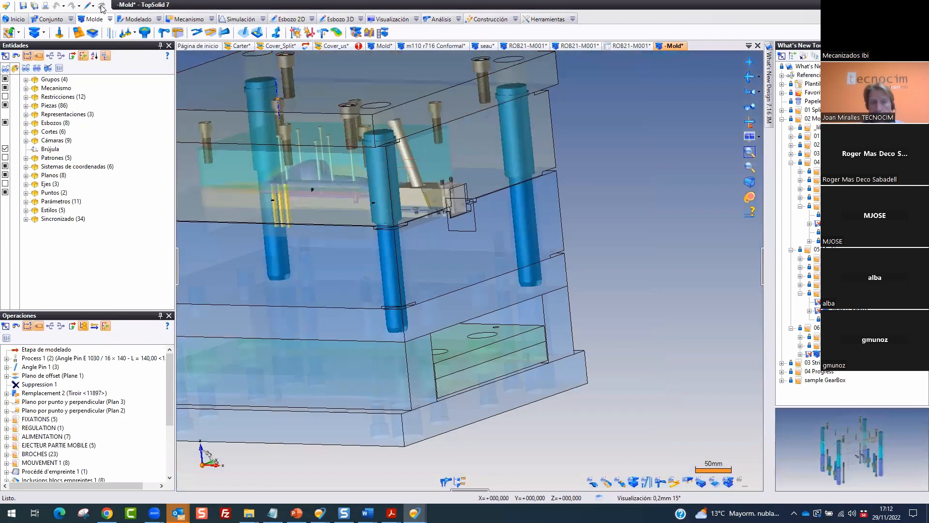
left_click(93, 5)
left_click(125, 28)
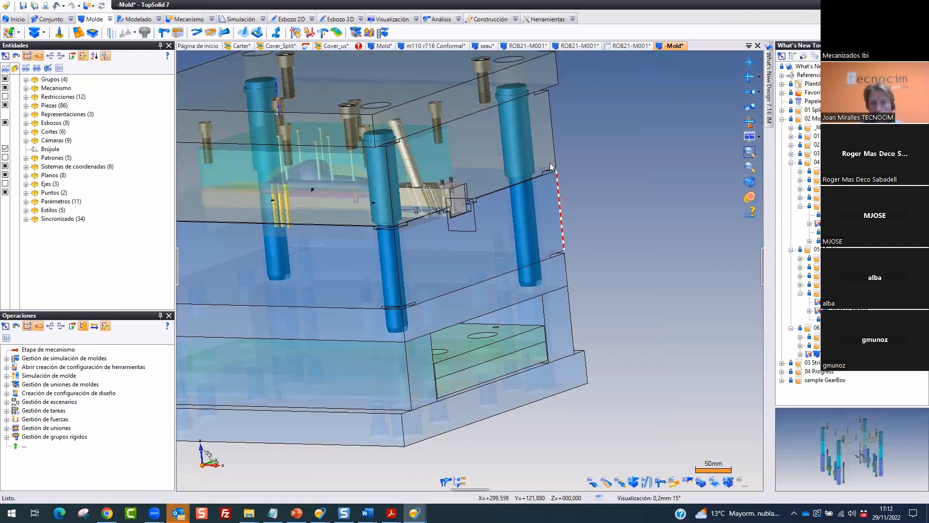
left_click(387, 21)
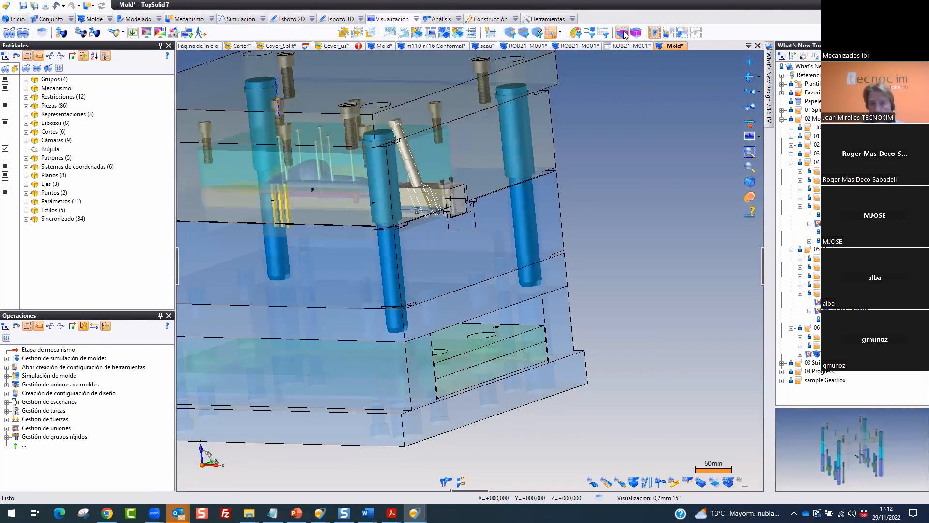
left_click(476, 226)
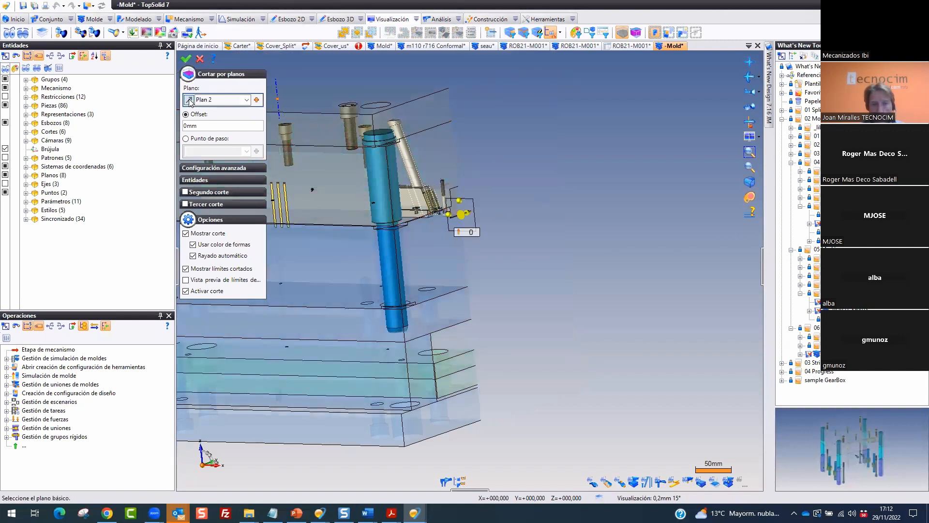
left_click(186, 59)
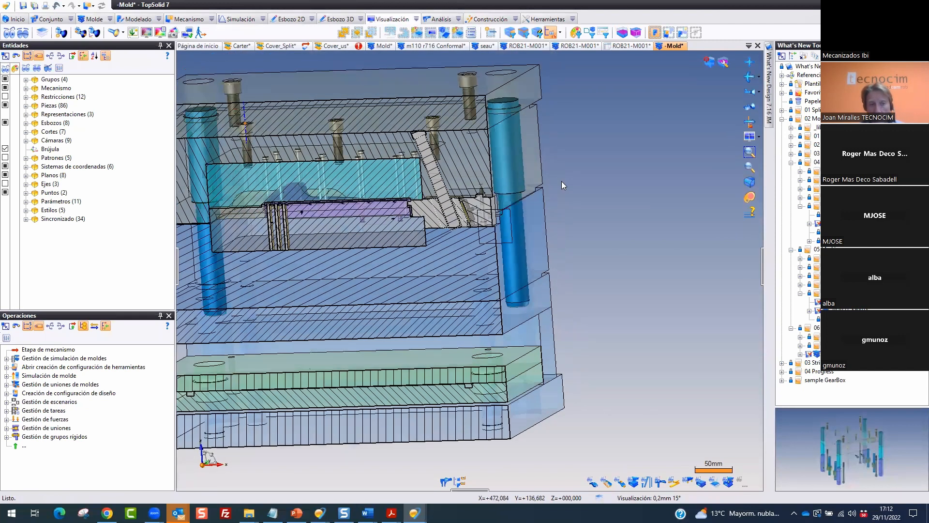
Expand the mechanism's rigid groups and joints and highlight the slide joints in the sectioned mold
left_click(26, 88)
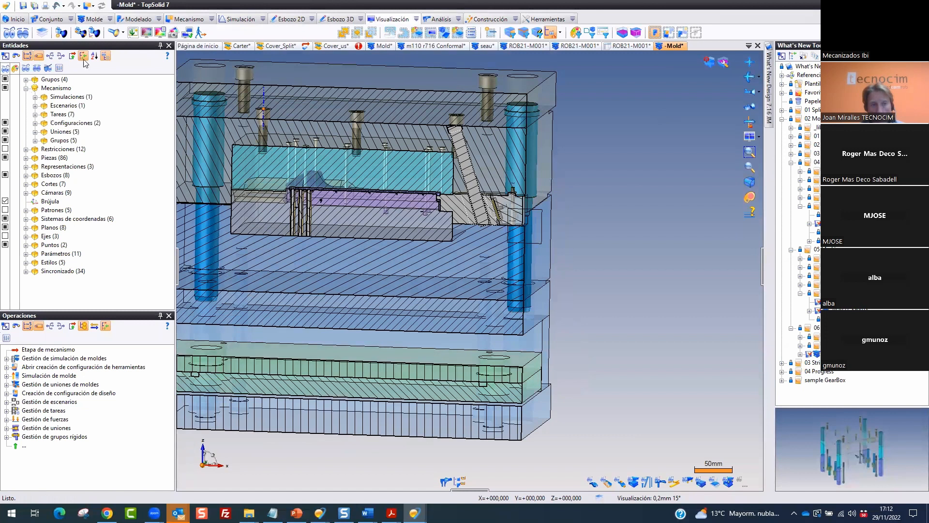
left_click(94, 19)
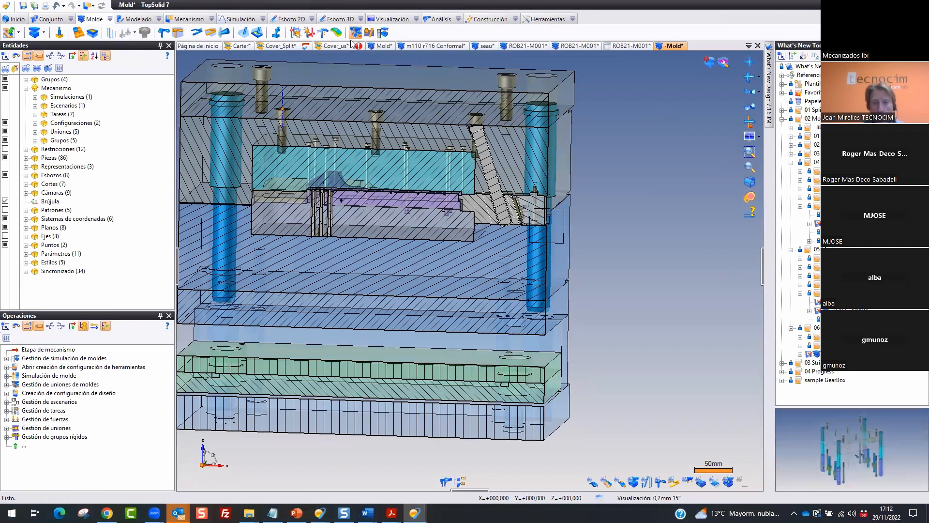
left_click(36, 140)
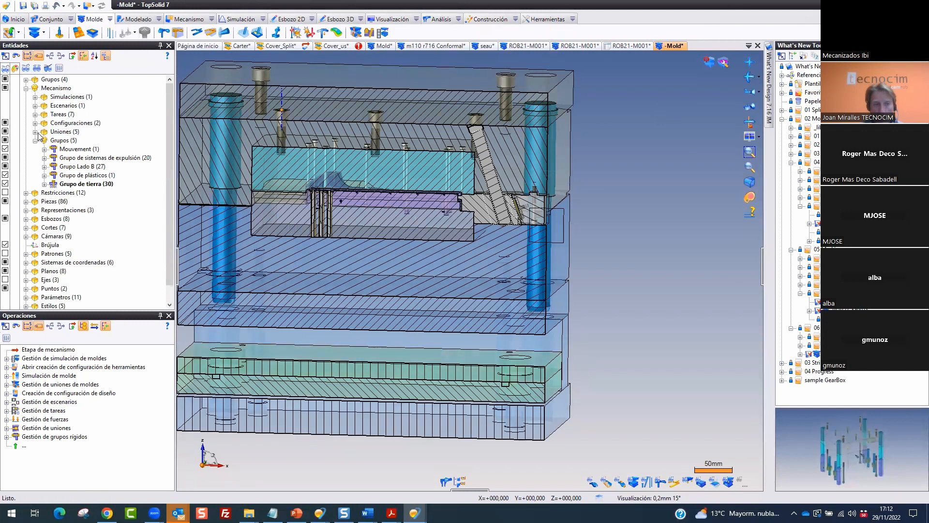
left_click(35, 132)
left_click(76, 143)
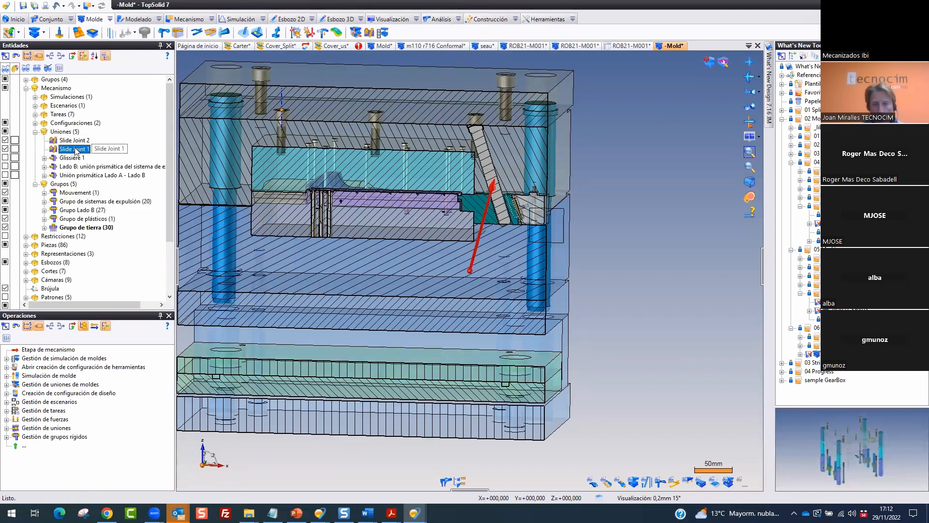
Open Slide Joint 2 for editing, preview the inclined guide in slide type, and cancel the edit
right_click(76, 141)
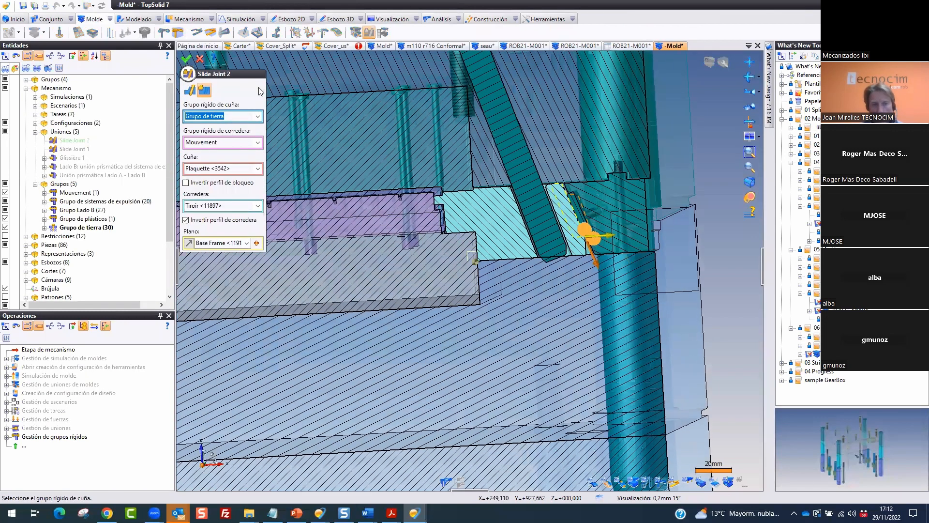
left_click(191, 91)
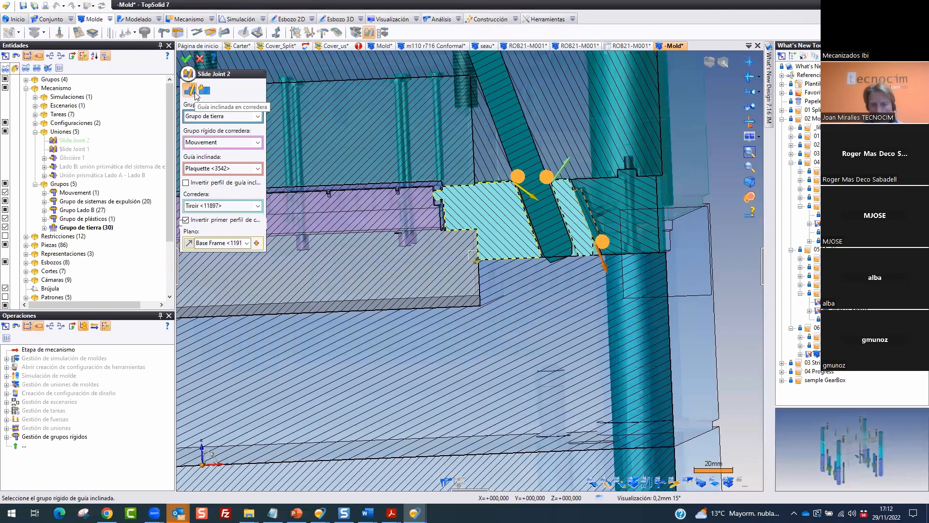
left_click(199, 58)
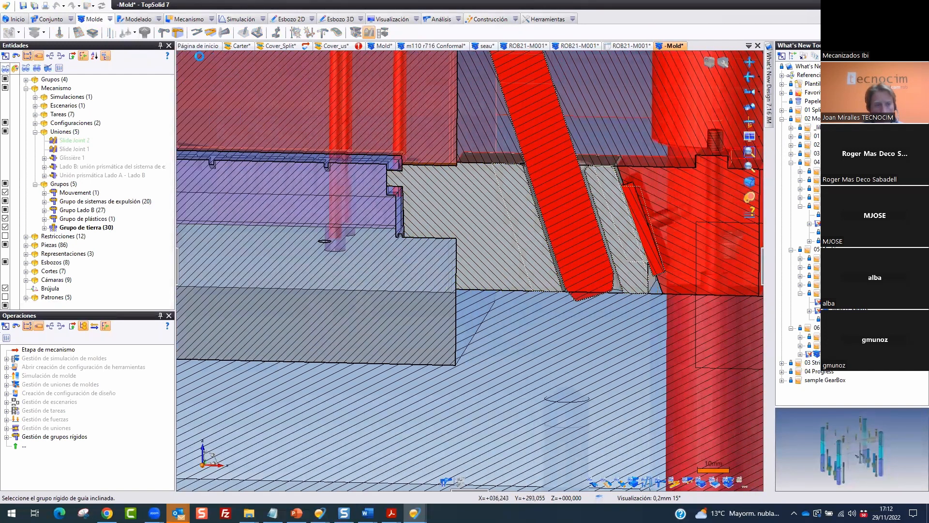
Open Slide Joint 1 for editing and review its rigid groups and the contact profiles between angle pin and slide
left_click(83, 151)
right_click(87, 149)
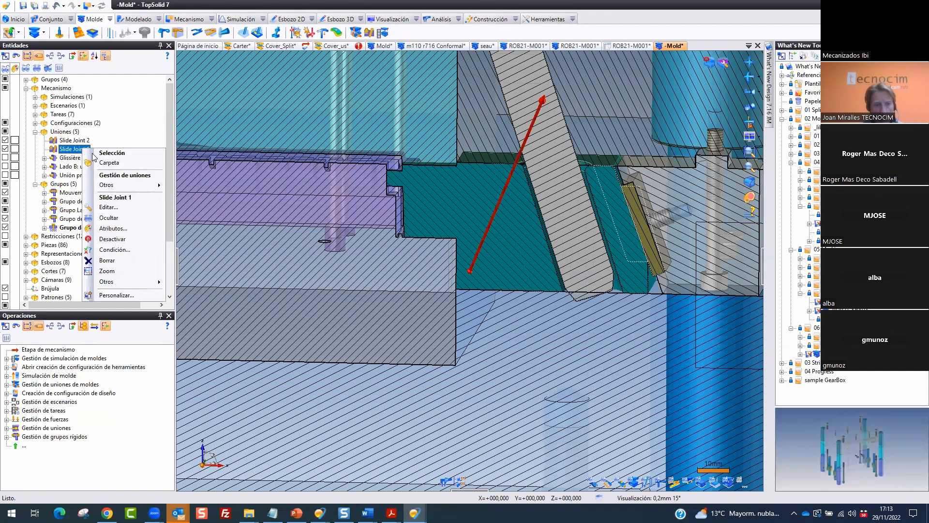
left_click(256, 186)
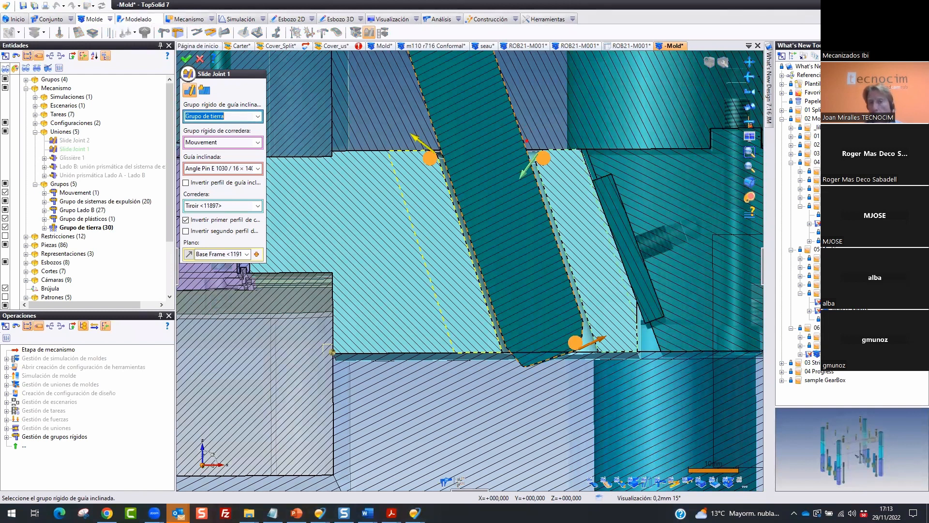
scroll(506, 118, "up", 2)
scroll(453, 99, "down", 2)
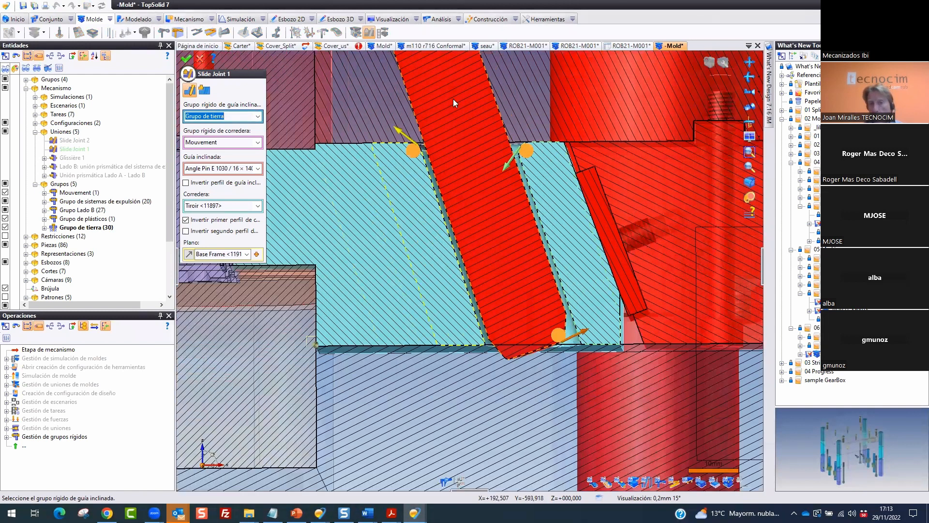
left_click(397, 126)
left_click(398, 129)
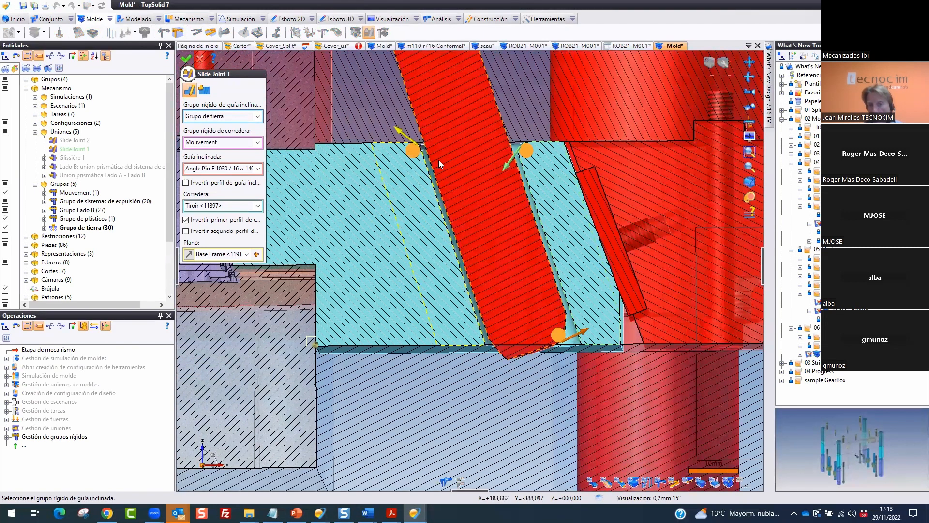
left_click(439, 160)
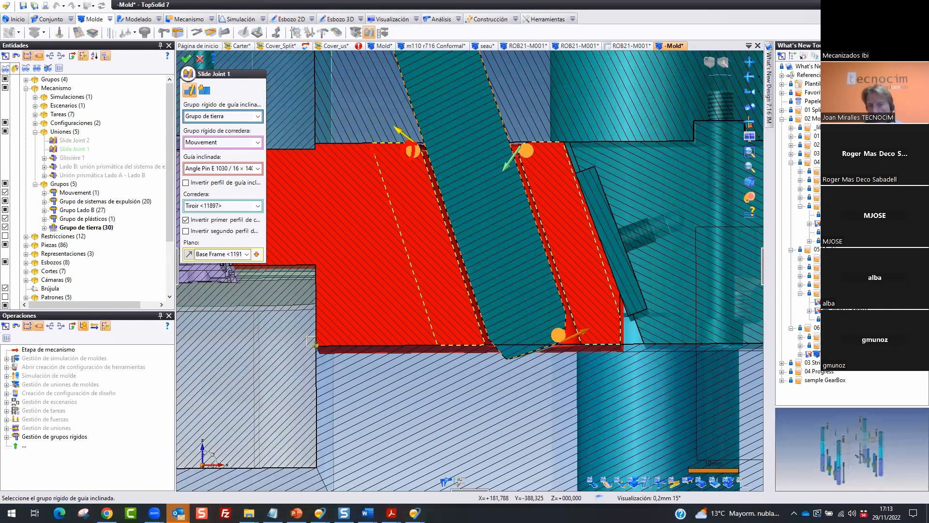
left_click(187, 60)
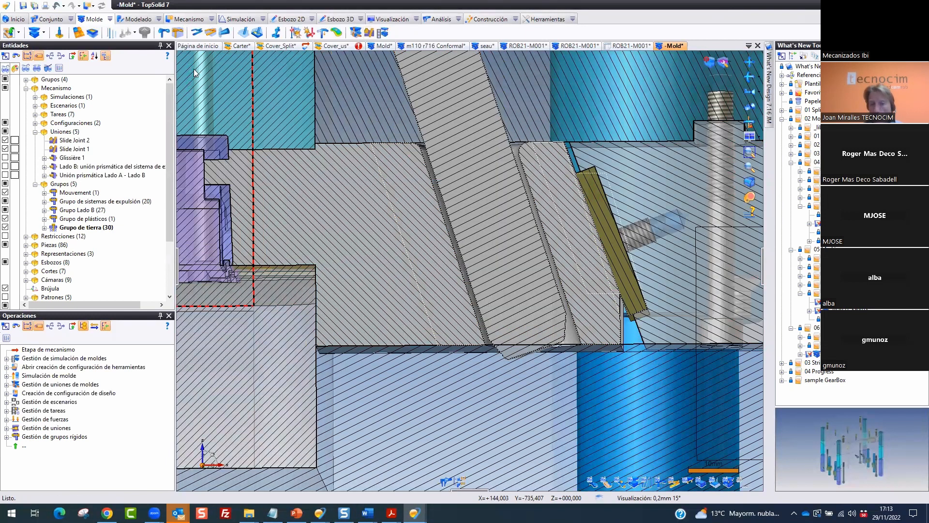
Open the playback of mold Simulation 1 with the sectioned slide area shown in a straight front view
scroll(299, 156, "down", 2)
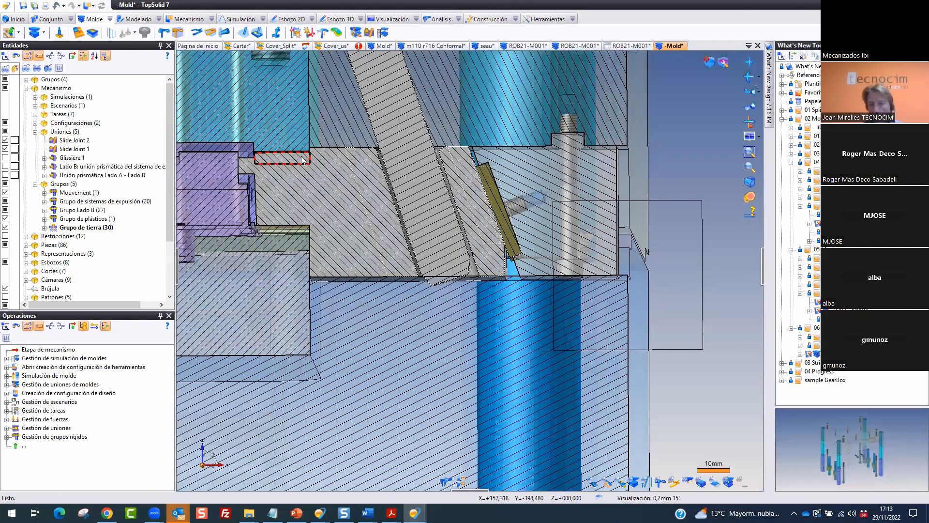
left_click(35, 97)
right_click(67, 106)
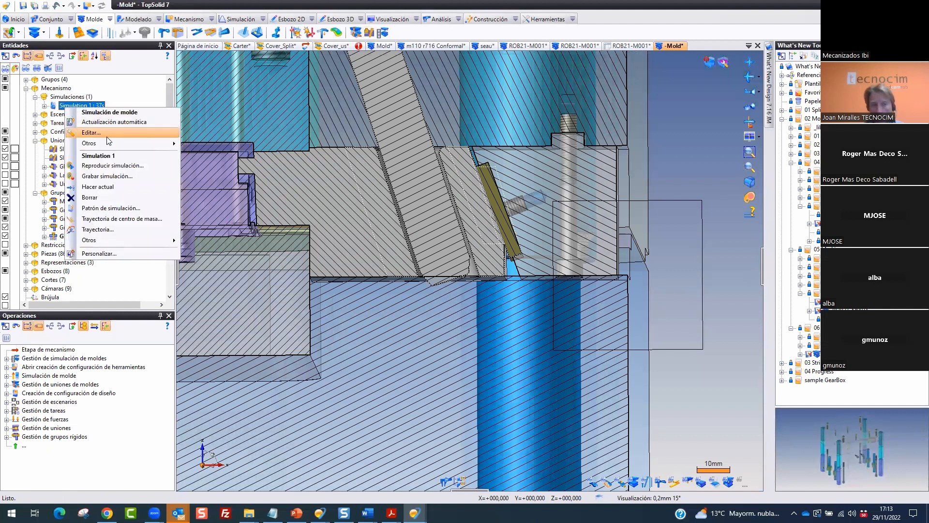
left_click(116, 165)
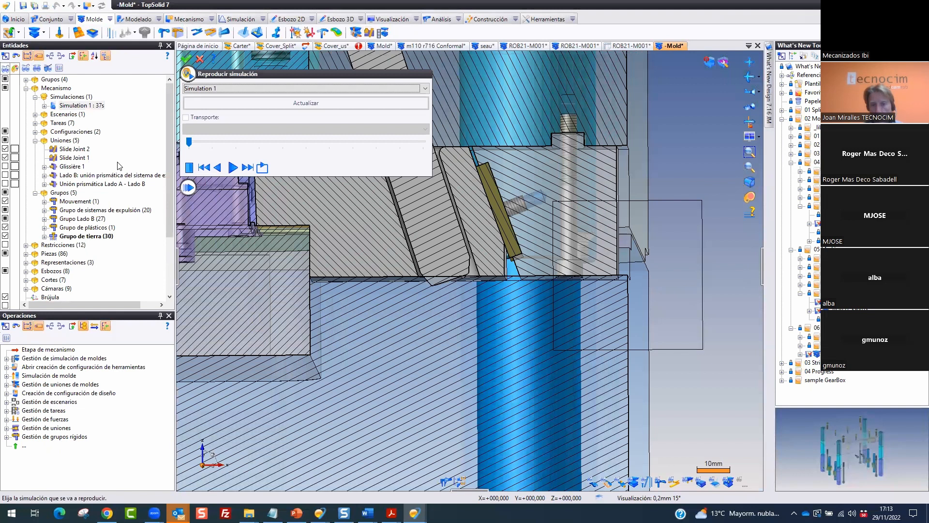
scroll(529, 218, "down", 2)
left_click(749, 62)
scroll(666, 186, "down", 3)
scroll(666, 183, "up", 1)
key("ctrl+Up")
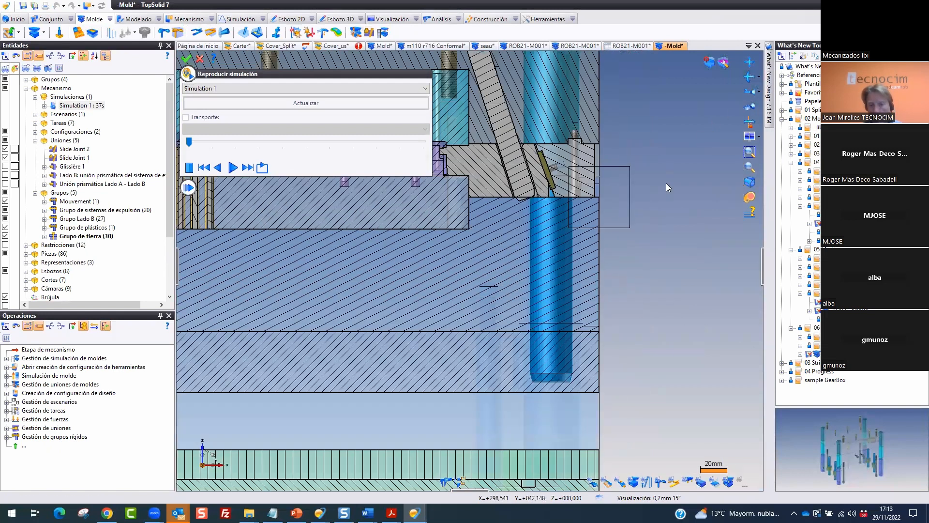
Play the start of Simulation 1, pause to examine the angle pin moving the slide, and return to the beginning
left_click(233, 168)
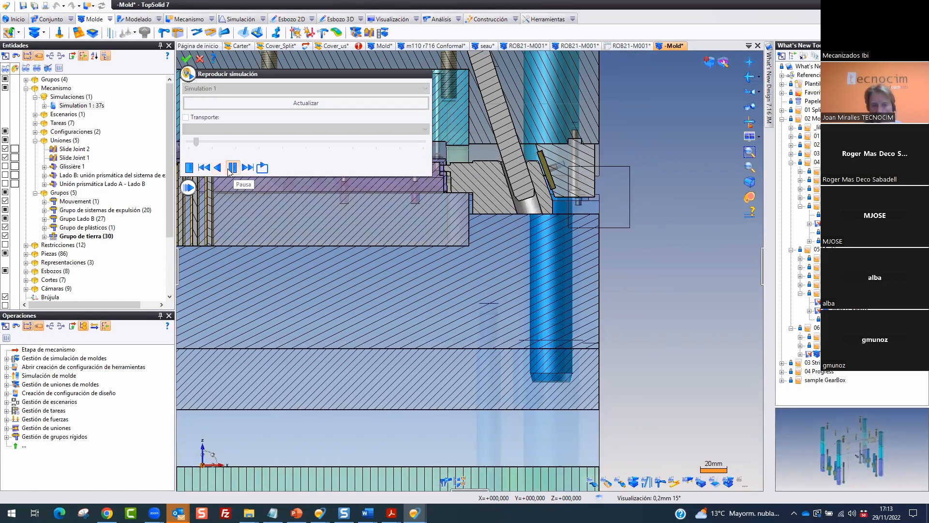
scroll(547, 162, "up", 1)
scroll(449, 138, "up", 2)
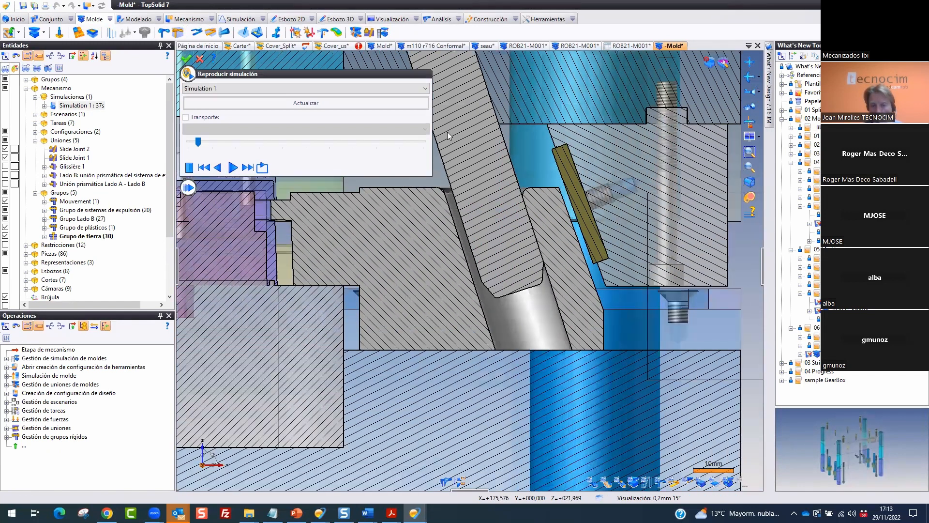
scroll(486, 180, "down", 2)
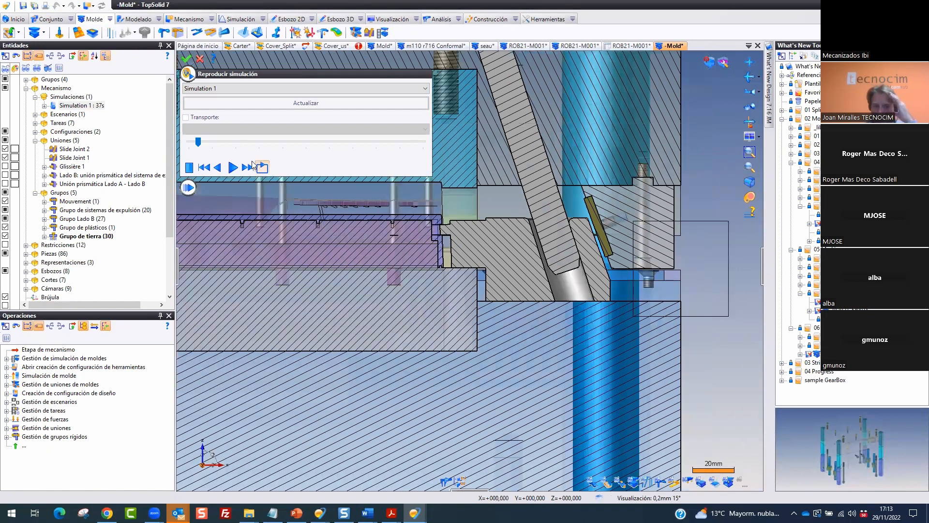
left_click_drag(202, 143, 184, 146)
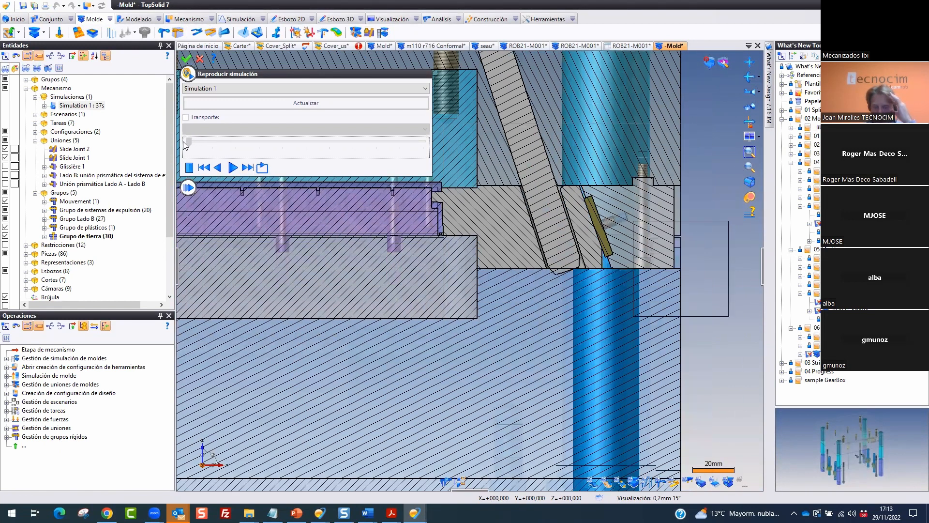
scroll(450, 153, "up", 2)
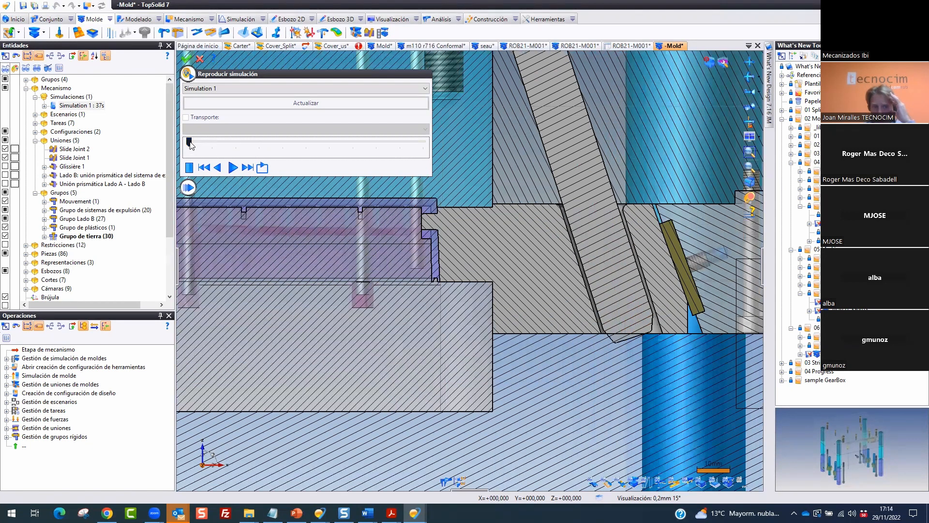
Scrub Simulation 1 through the mold opening until the slide leaves the angle pin, and temporarily mark the pin's end
left_click_drag(192, 144, 192, 143)
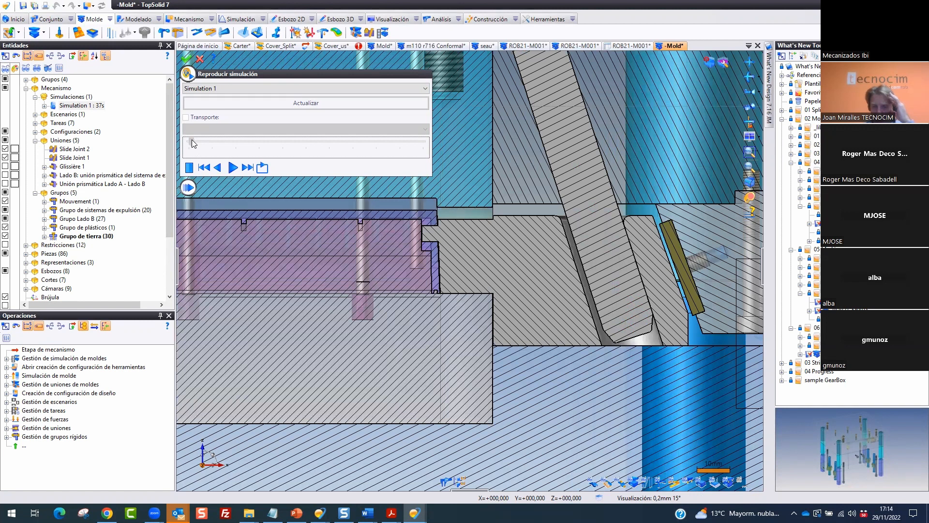
left_click_drag(193, 141, 210, 141)
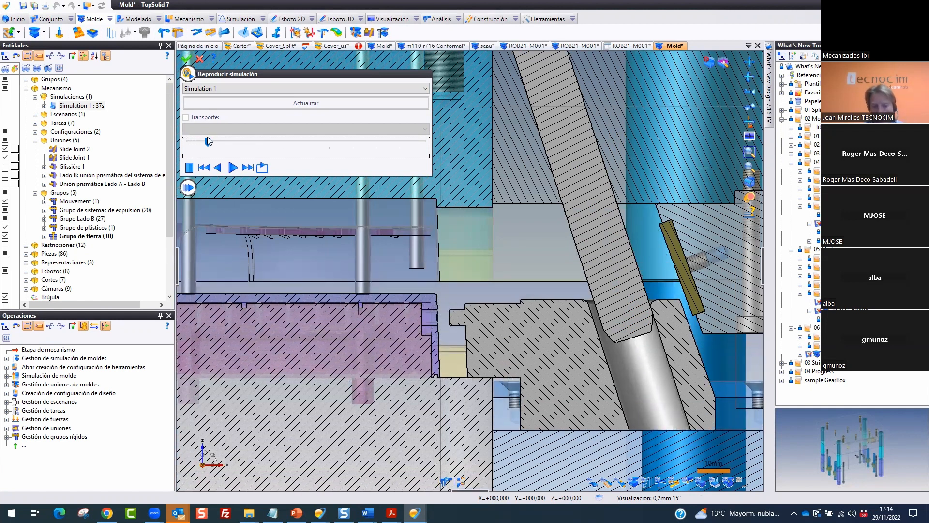
left_click_drag(355, 338, 510, 328)
left_click_drag(208, 141, 216, 143)
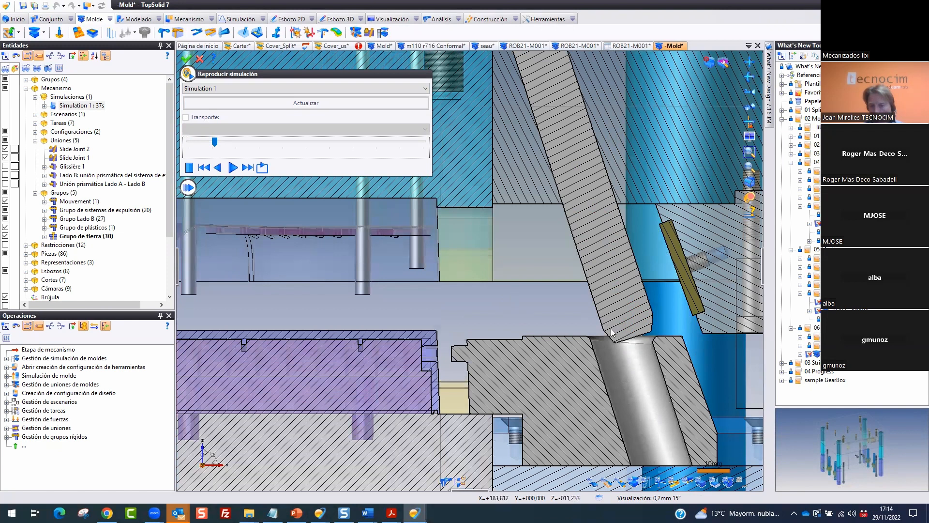
left_click_drag(631, 264, 663, 273)
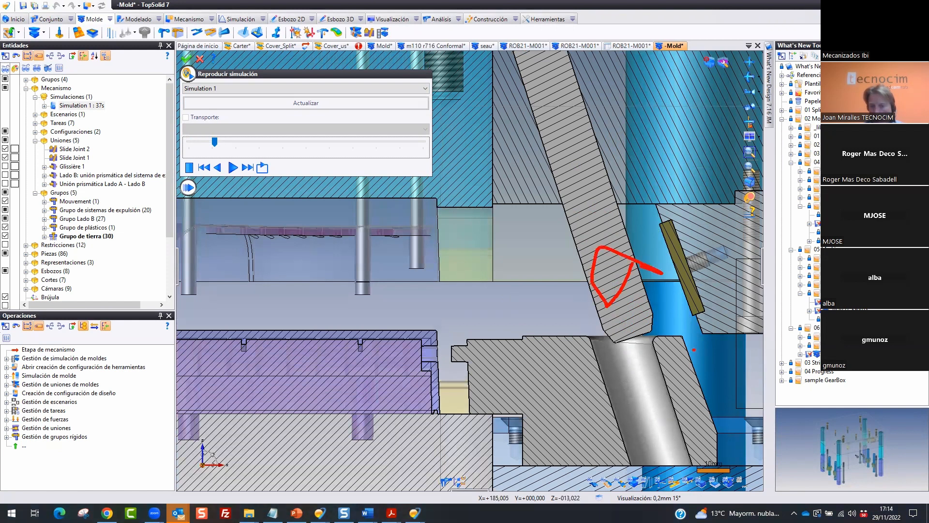
left_click_drag(531, 354, 600, 420)
key("Escape")
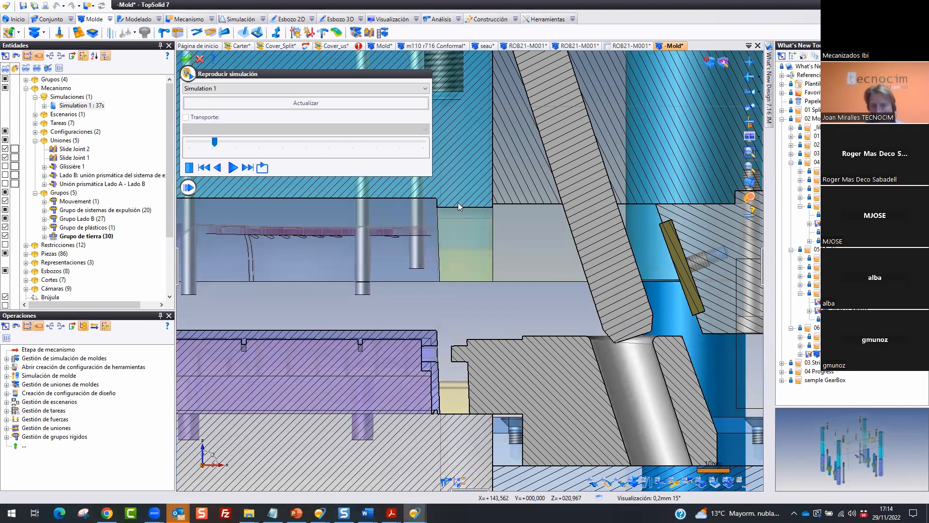
Advance Simulation 1 further, play the remaining mold opening, and close the simulation playback
mouse_move(216, 146)
left_mouse_down()
mouse_move(240, 140)
mouse_move(189, 138)
mouse_move(250, 141)
mouse_move(219, 141)
left_mouse_up()
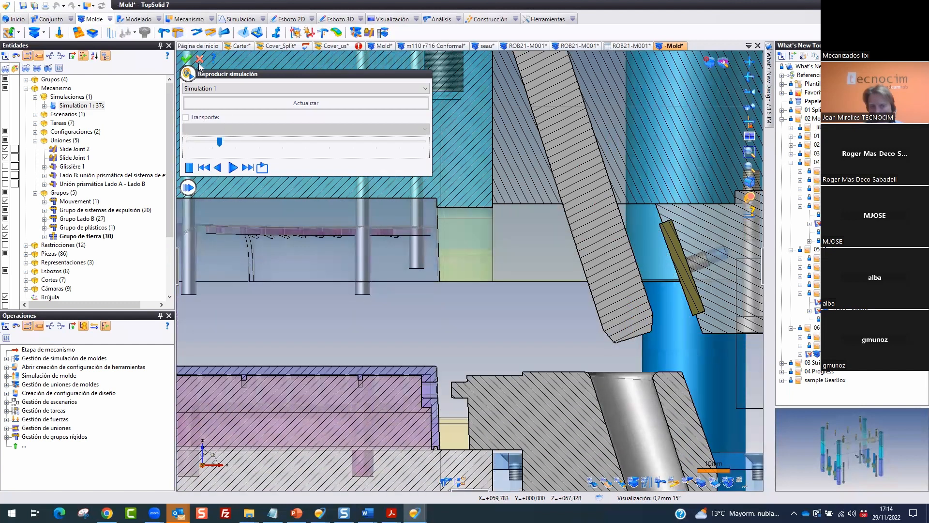
left_click(233, 168)
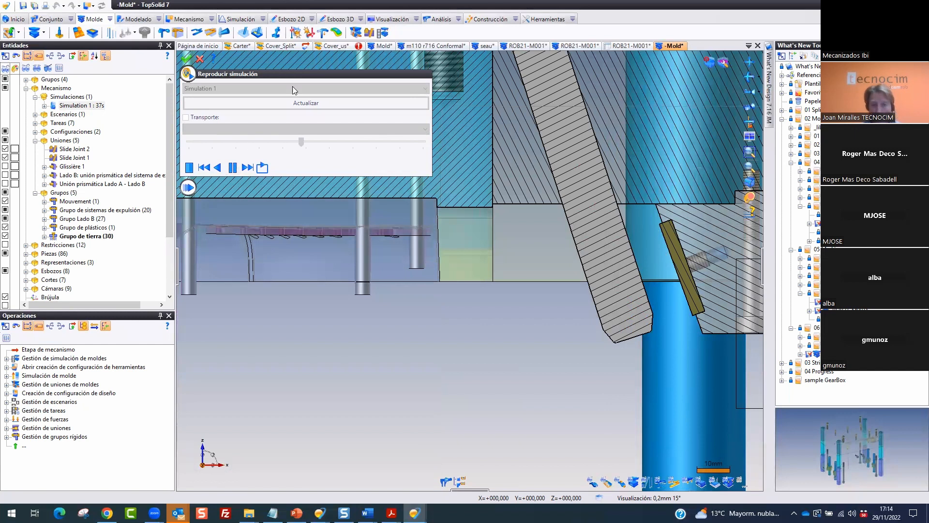
left_click(200, 60)
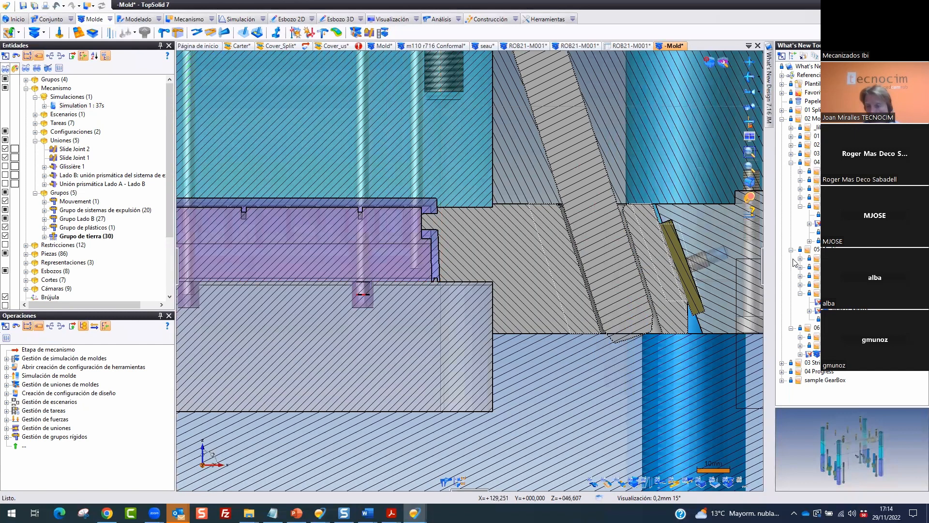
Collapse the project tree and close all open documents
left_click(784, 55)
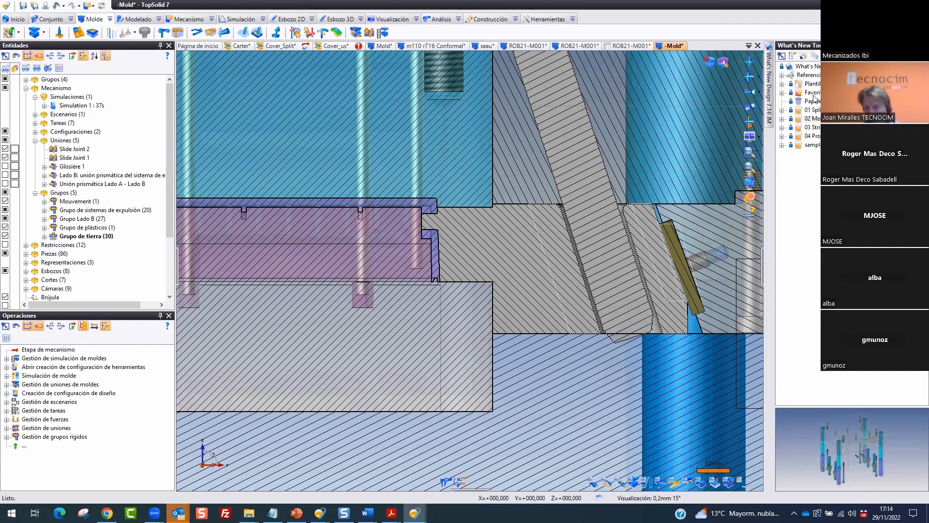
left_click(807, 127)
left_click(508, 47)
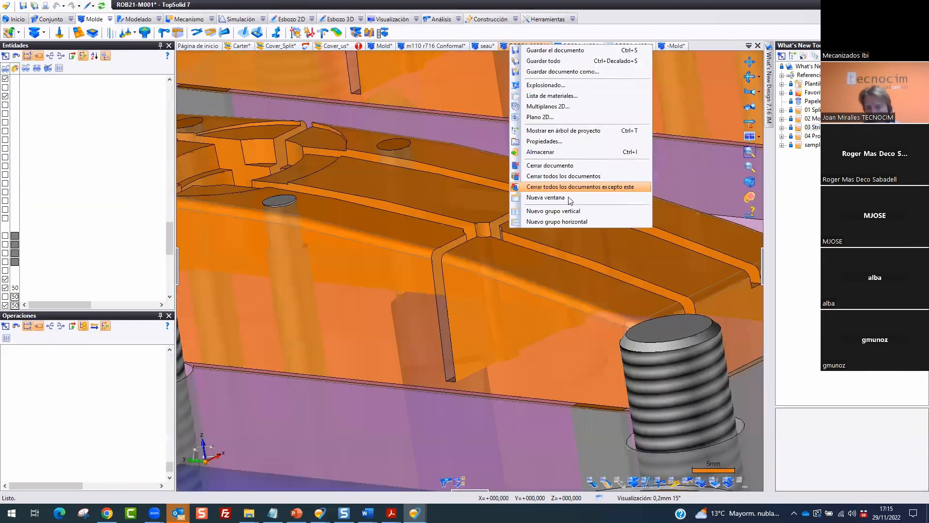
left_click(572, 176)
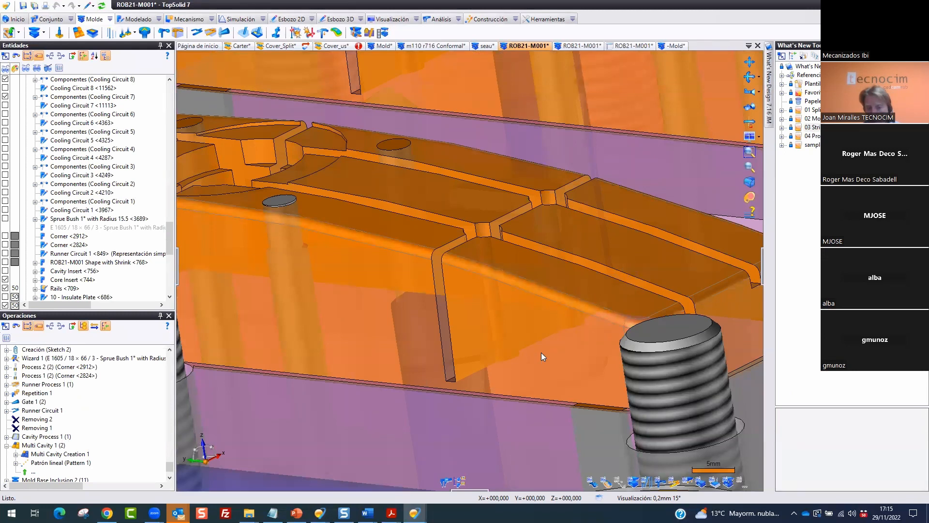
left_click(465, 363)
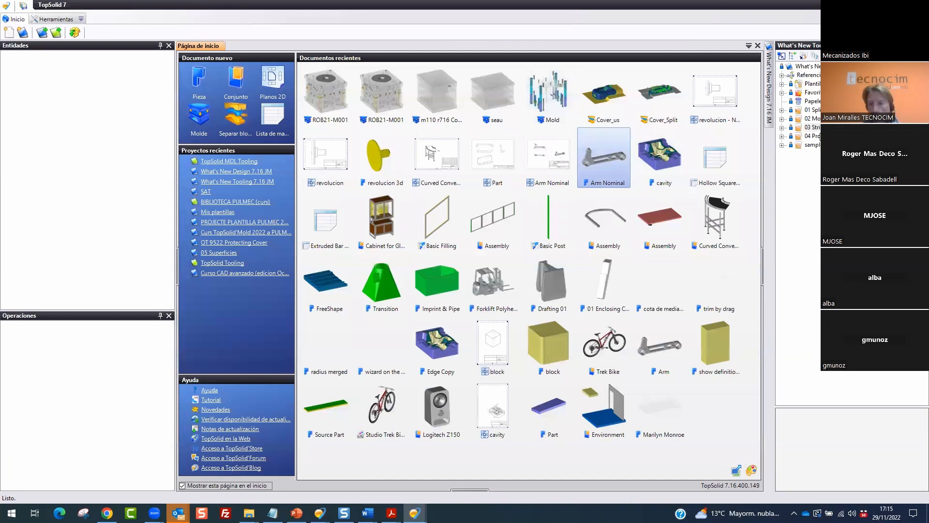
Open the Strip document from the 01 subfolder of the project's 03 strip folder
left_click(783, 127)
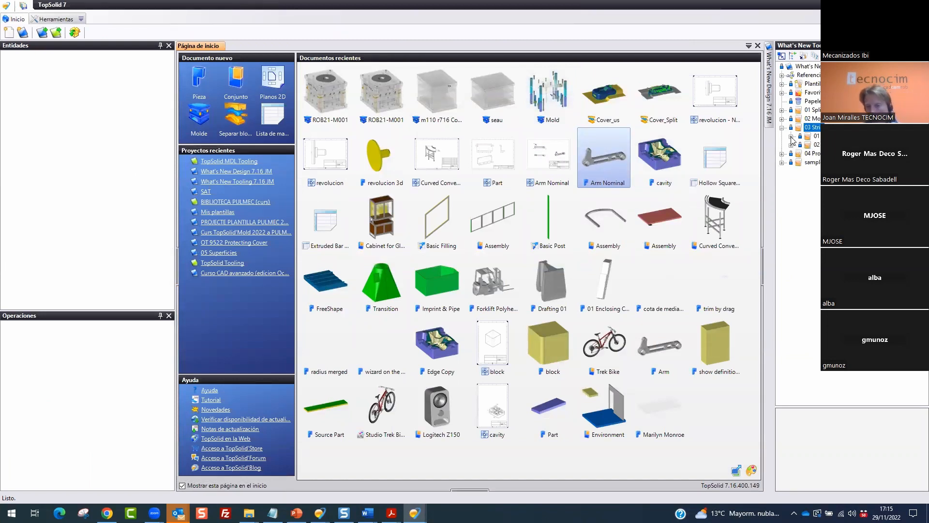
left_click(790, 136)
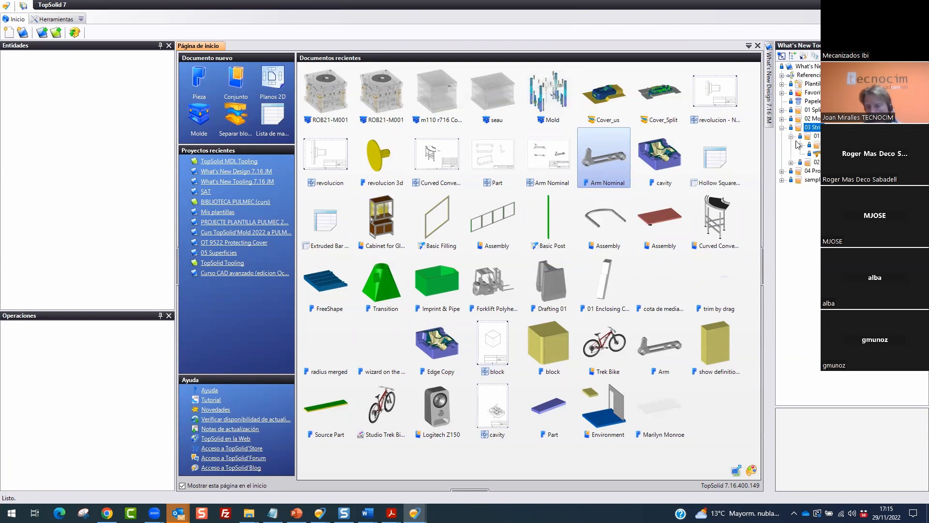
double_click(817, 153)
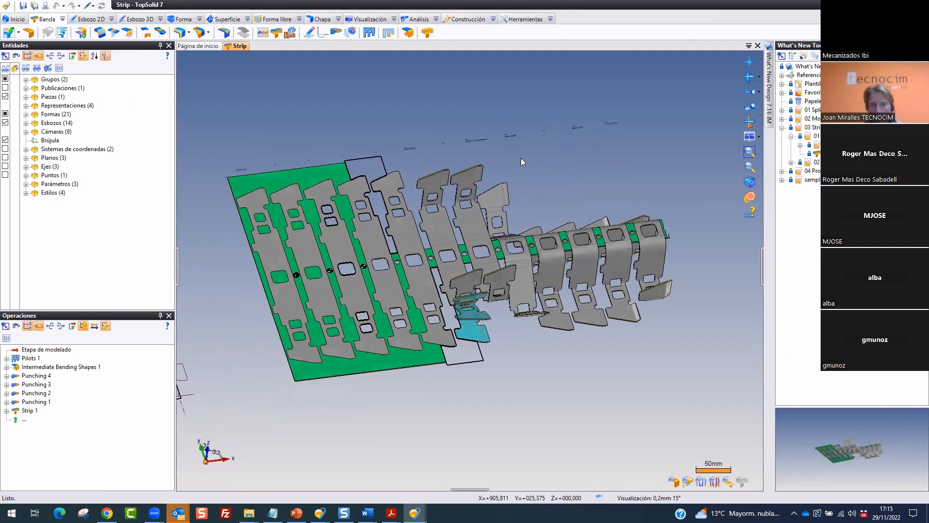
Start a Pilots operation with the strip skeleton's top face as projection plane and filtering of complete circles enabled
left_click(370, 33)
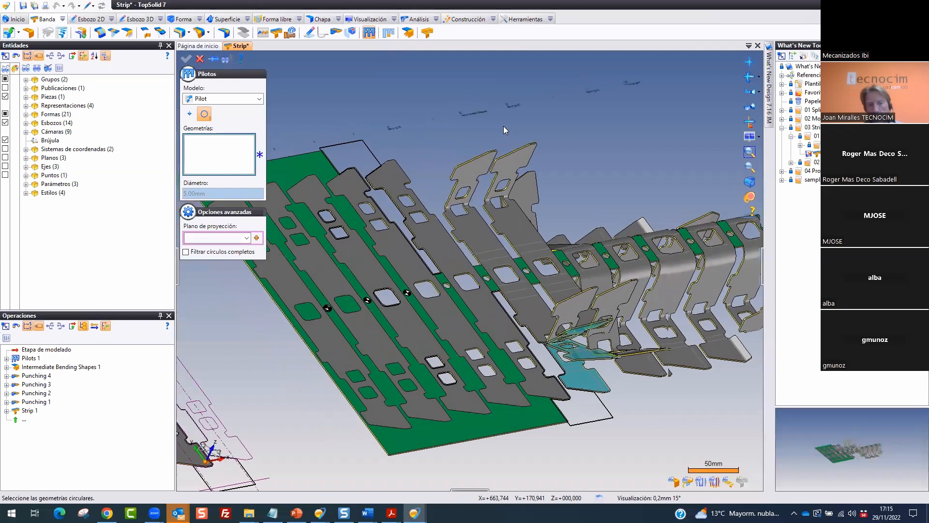
left_click(209, 237)
scroll(450, 324, "up", 4)
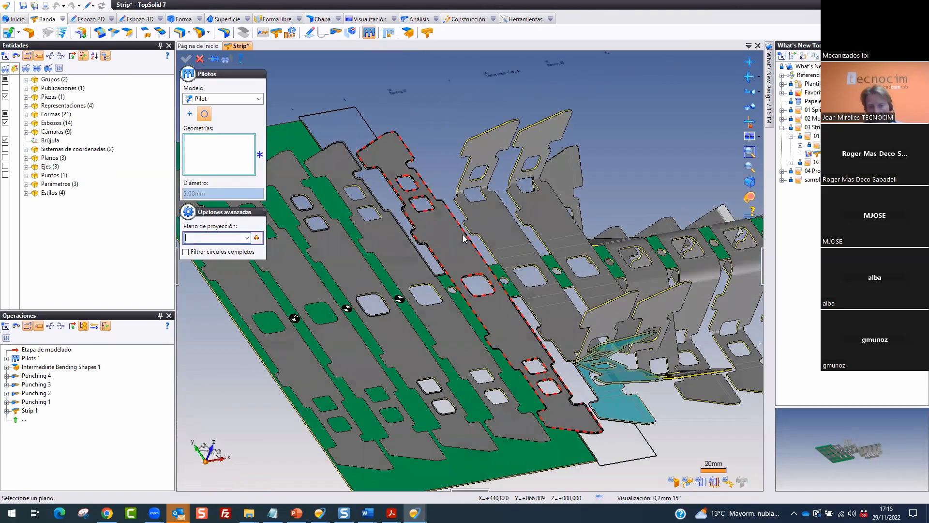
left_click(449, 324)
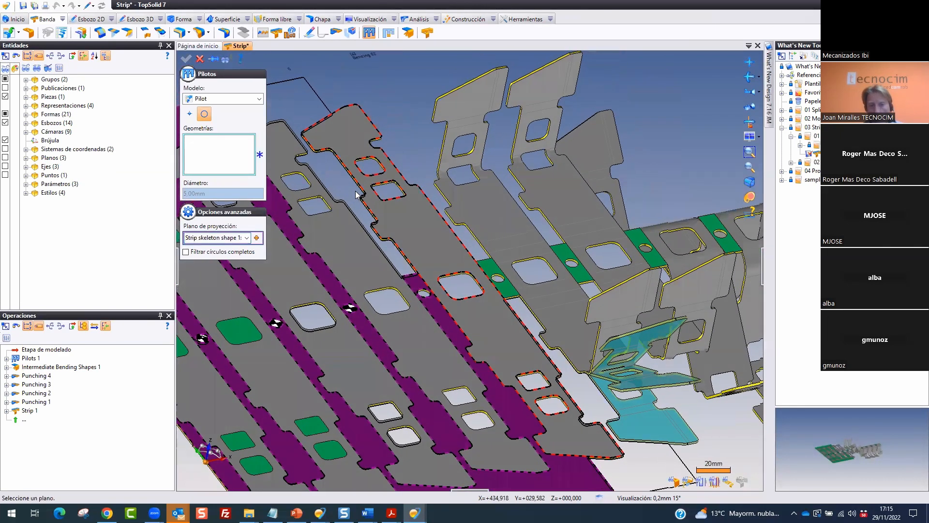
key("ctrl+2")
left_click_drag(177, 246, 288, 277, "ctrl")
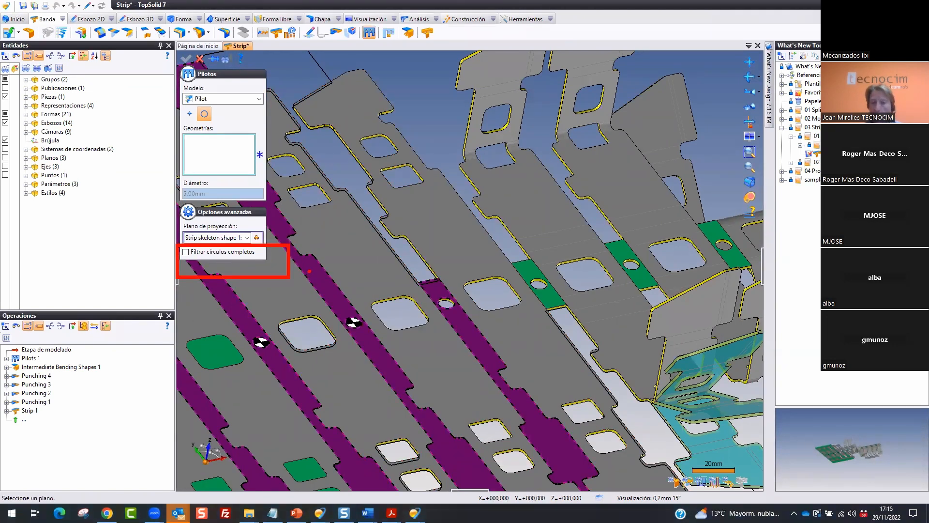
key("Escape")
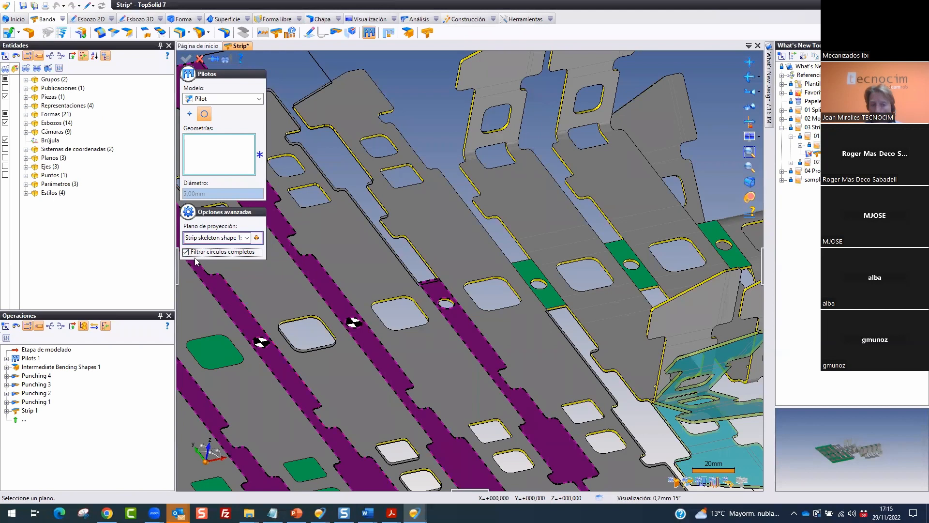
Create pilots on six consecutive circular holes along the strip's central carrier, starting after the existing pilots
left_click(221, 152)
scroll(447, 237, "up", 3)
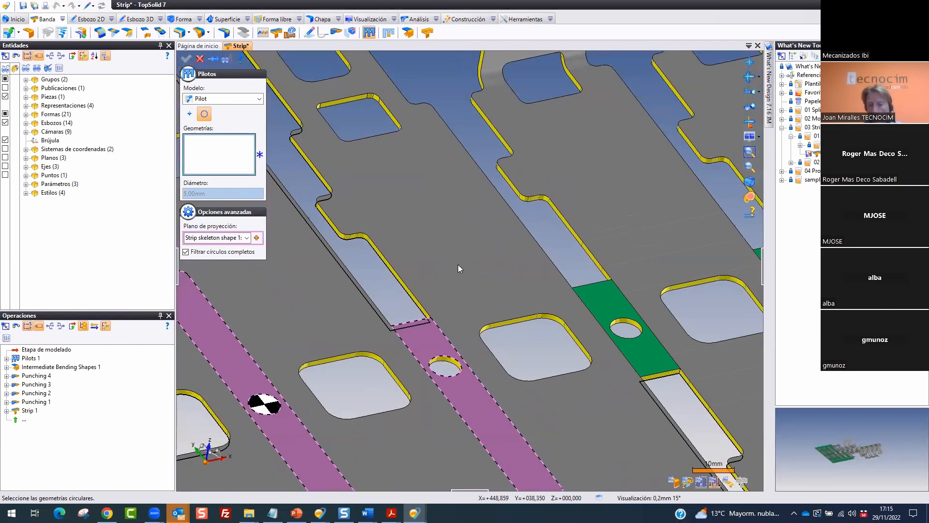
left_click(448, 362)
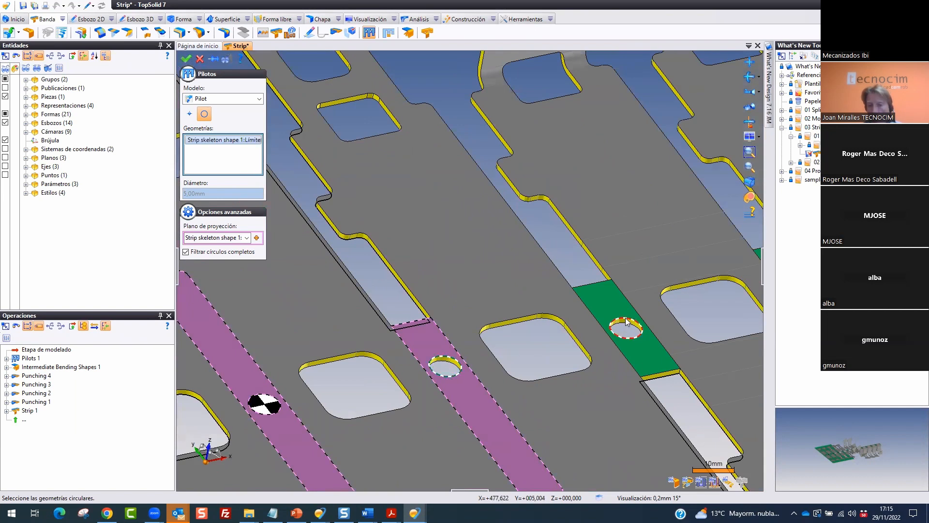
left_click(627, 323)
left_click(631, 330)
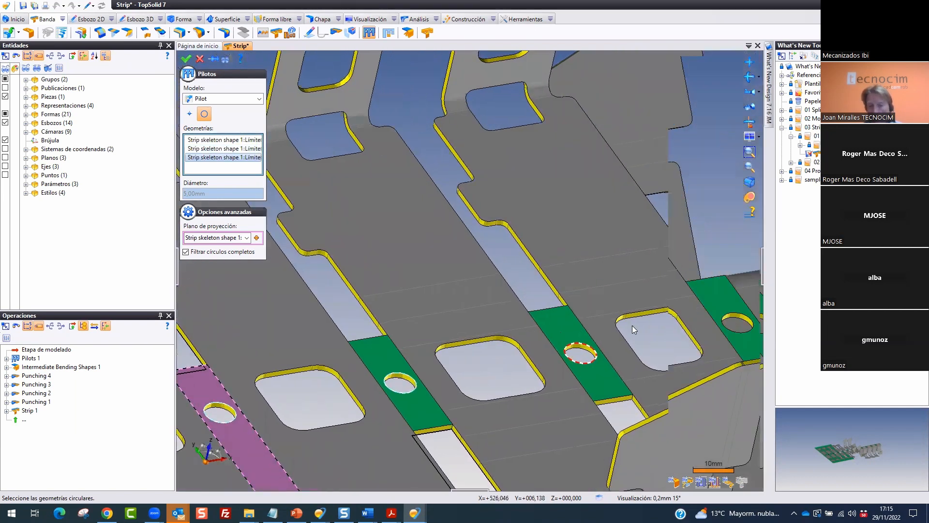
left_click(633, 313)
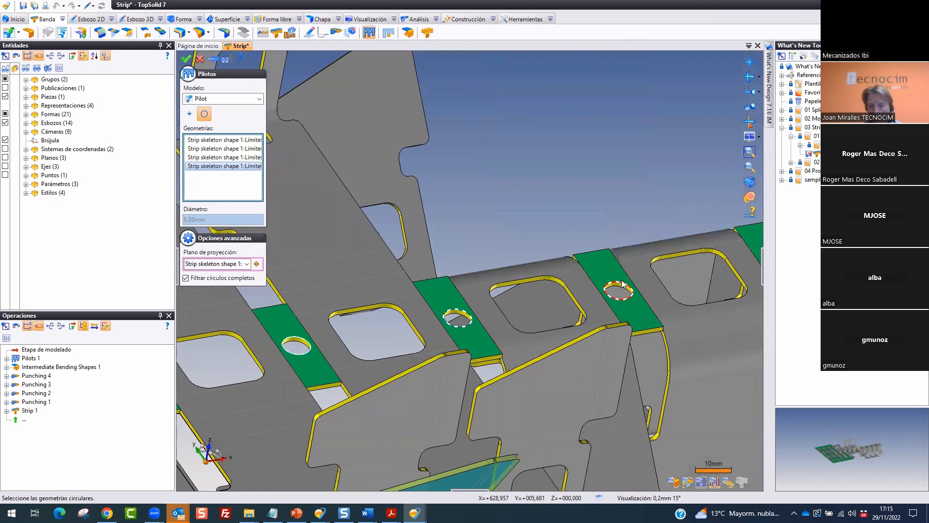
left_click(624, 284)
left_click(605, 262)
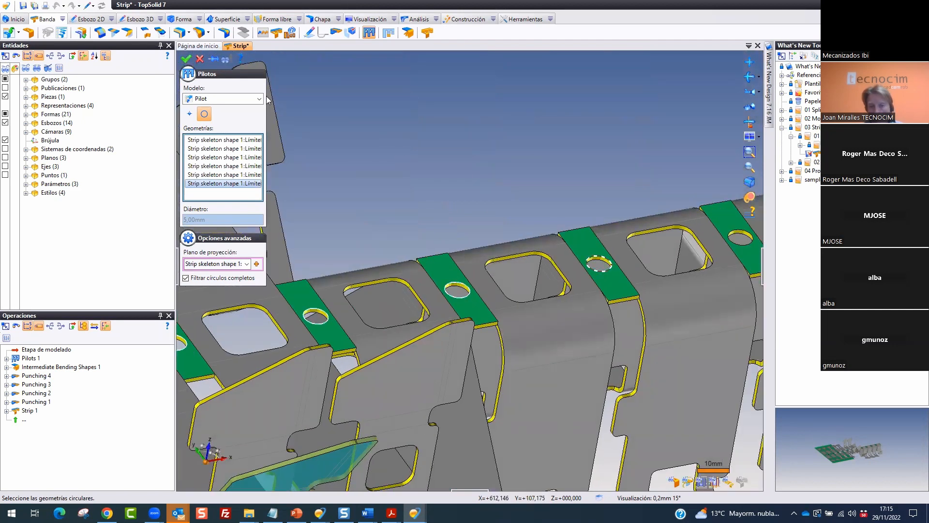
left_click(188, 58)
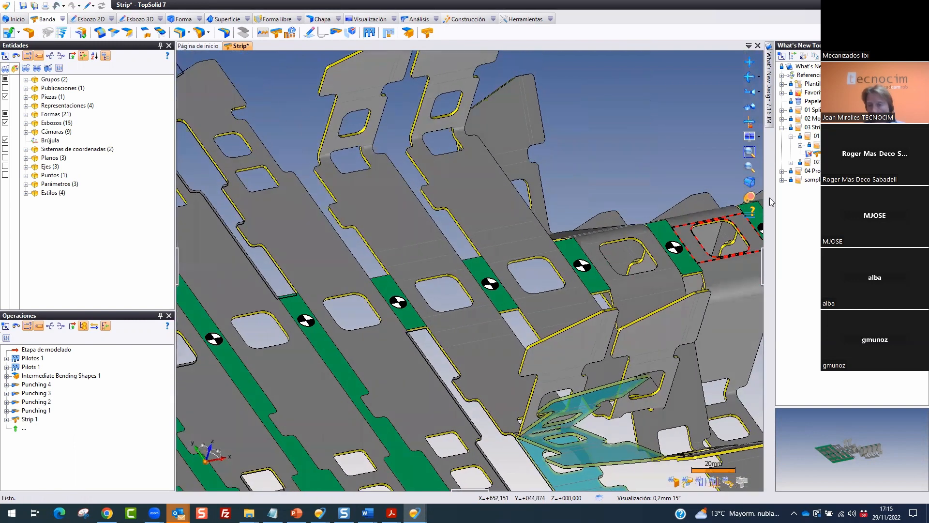
Open the Unbending document from the 02 subfolder of the strip folder
left_click(792, 163)
double_click(817, 180)
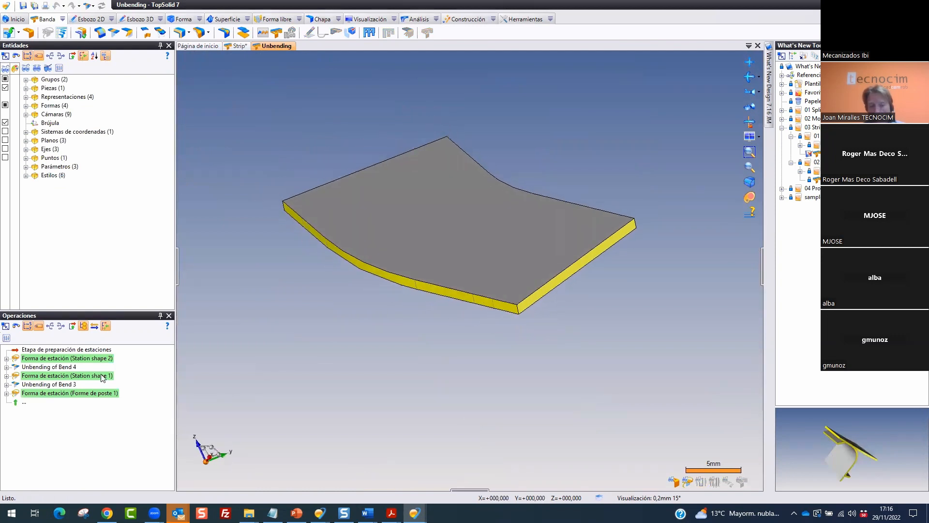
Roll the station preparation stage back to before Unbending of Bend 3, and examine the end bend and large curved section
left_click(78, 350)
left_click_drag(78, 349, 76, 385)
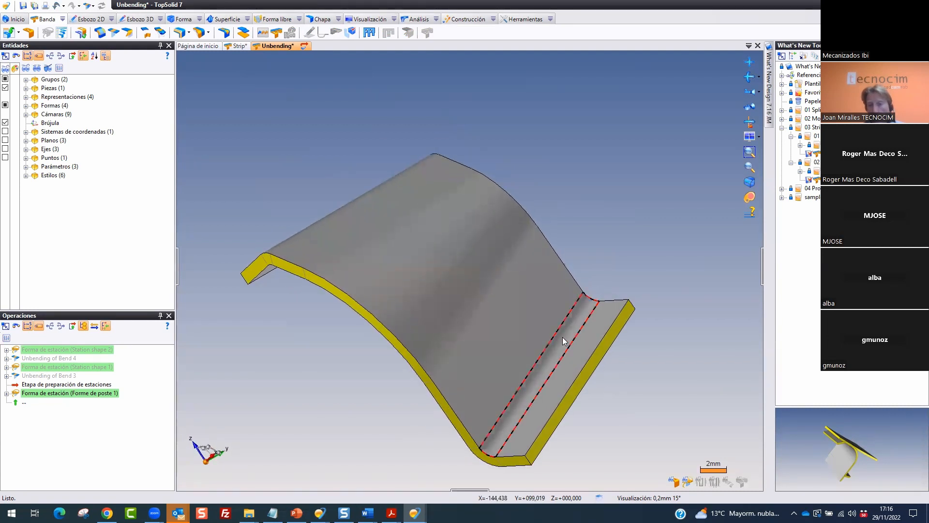
left_click(566, 342)
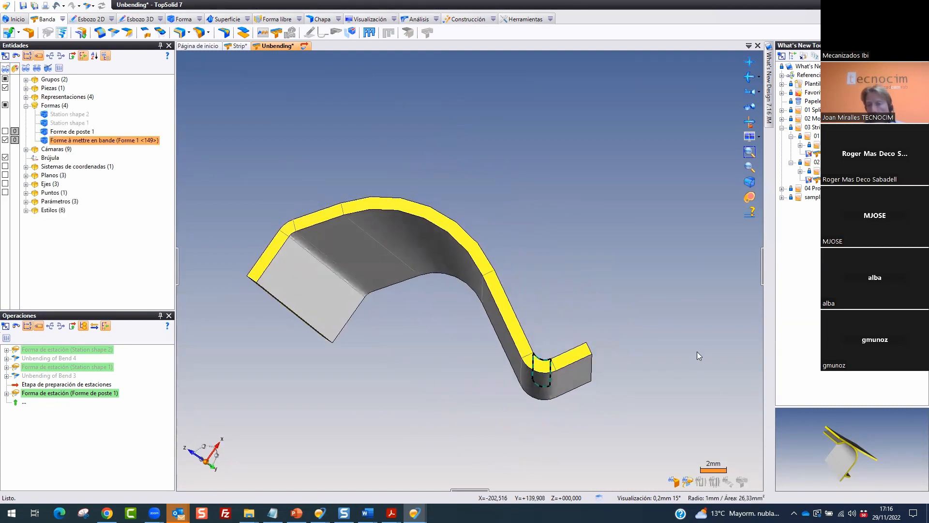
left_click(468, 266)
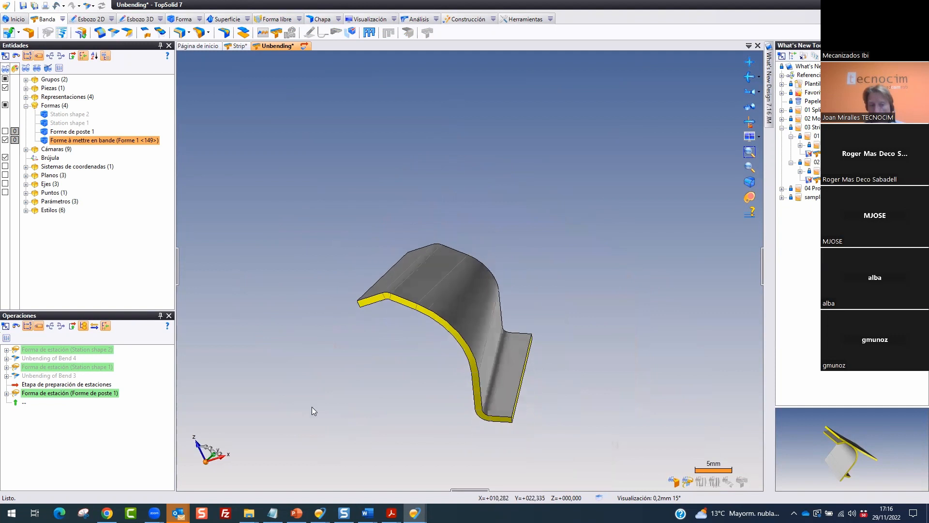
Move the preparation stage past Unbending of Bend 3, review that operation's fixed limit and all-bends option, and confirm it
left_click_drag(75, 386, 77, 379)
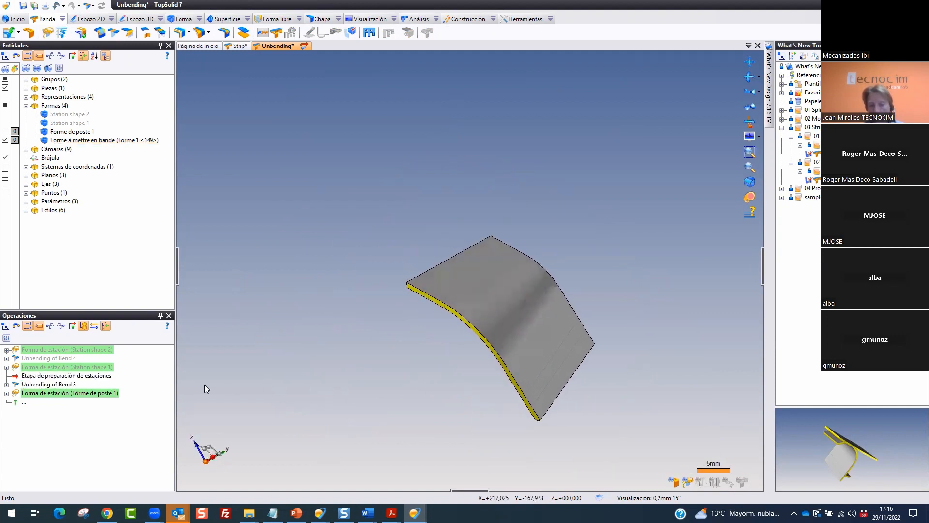
double_click(58, 384)
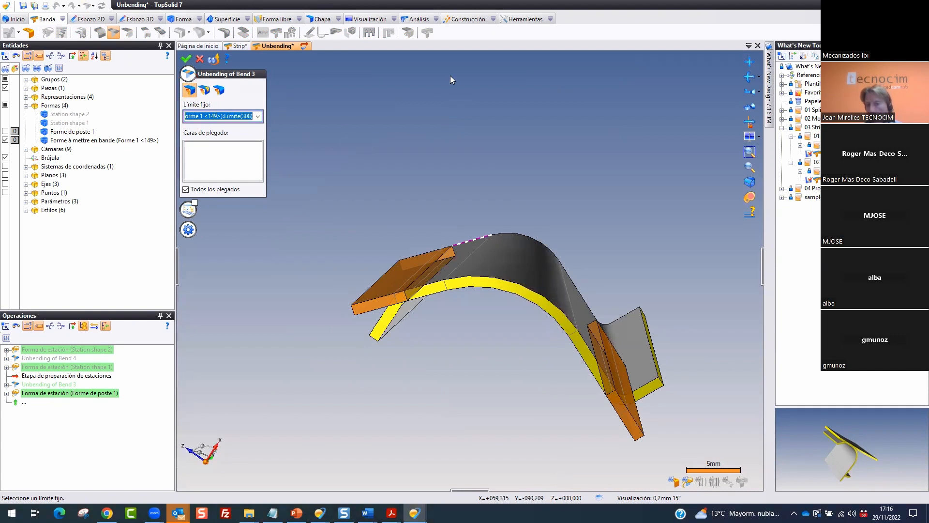
left_click(186, 59)
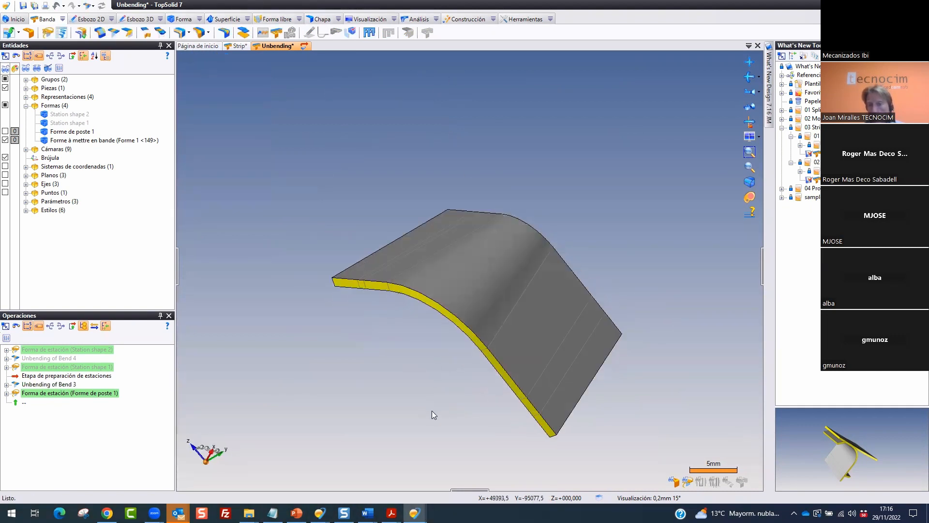
Examine the large curved face of the part at the Unbending of Bend 3 stage
mouse_move(80, 379)
left_mouse_down()
mouse_move(80, 389)
mouse_move(86, 379)
left_mouse_up()
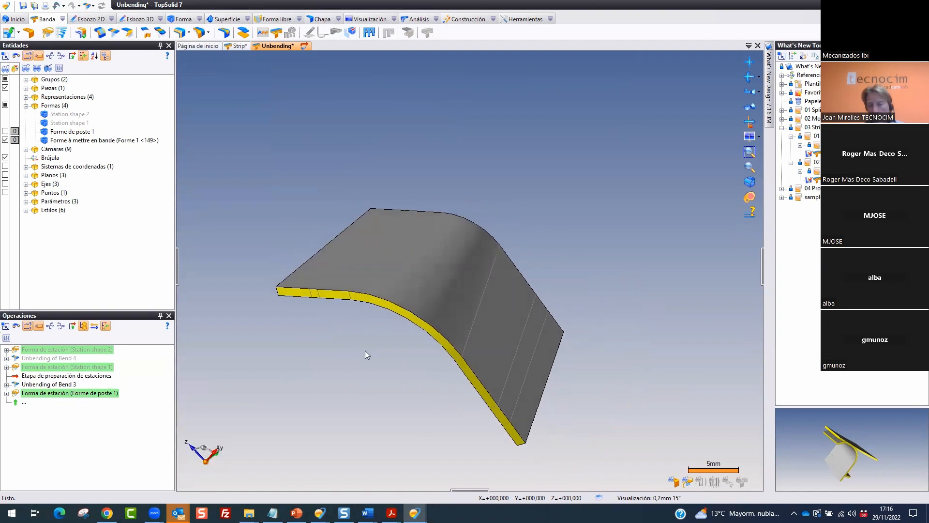
left_click(460, 245)
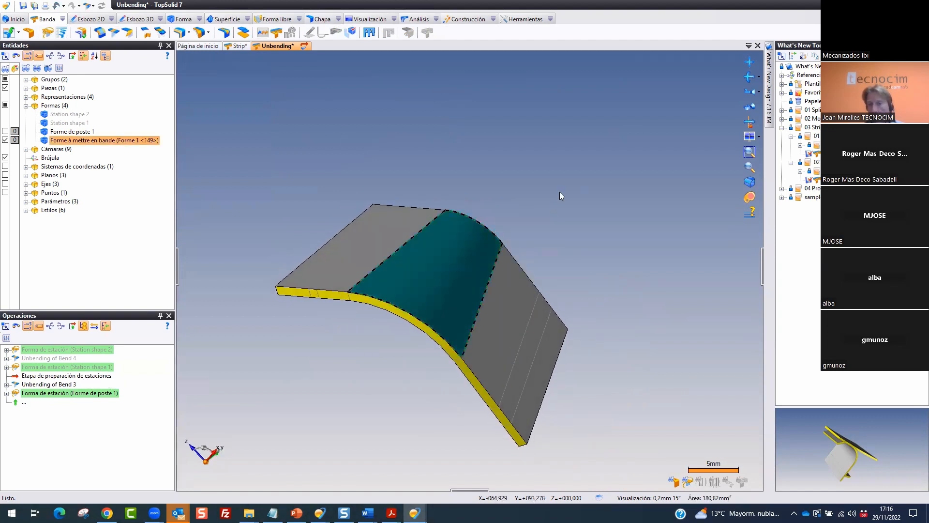
Move the preparation stage past Unbending of Bend 4, review that operation's settings, and advance the stage past Station shape 2
left_click_drag(50, 377, 64, 360)
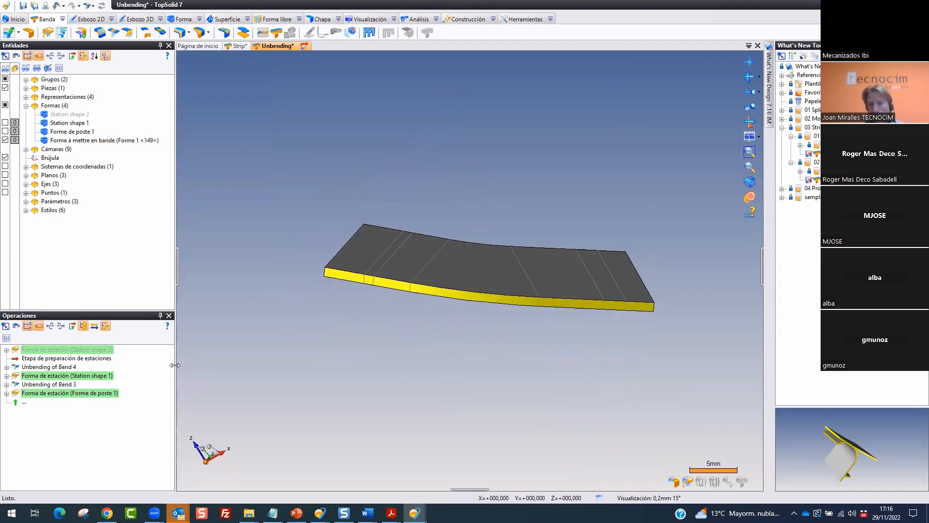
double_click(35, 367)
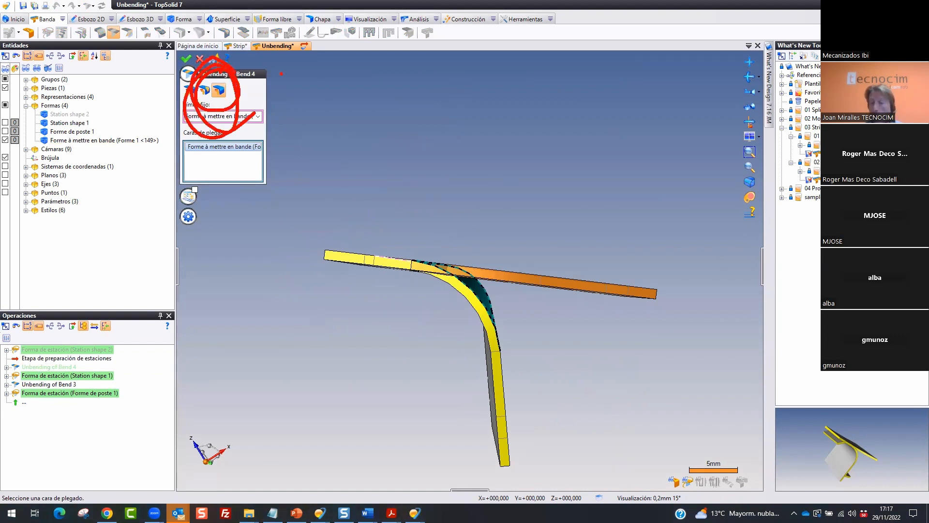
left_click(186, 60)
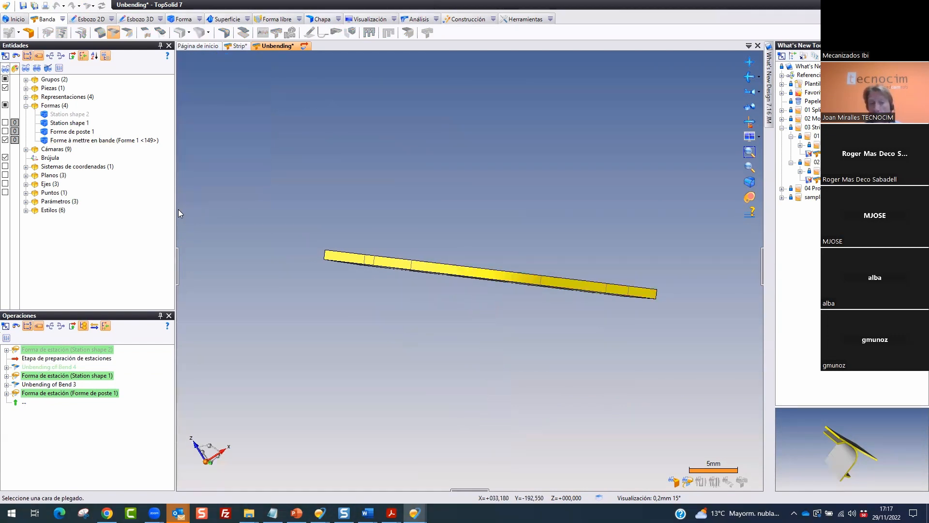
left_click(96, 358)
left_click_drag(98, 349, 98, 347)
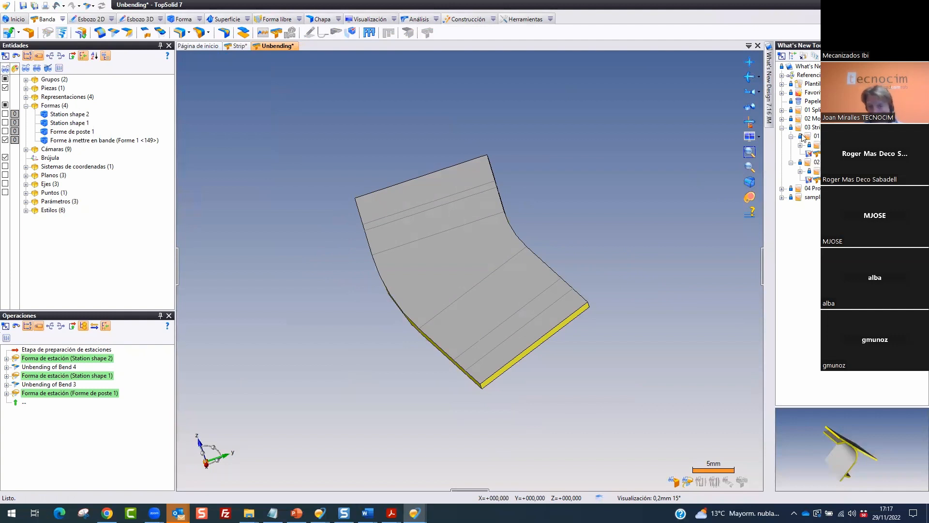
Close the Unbending and Strip documents without saving their changes
middle_click(275, 46)
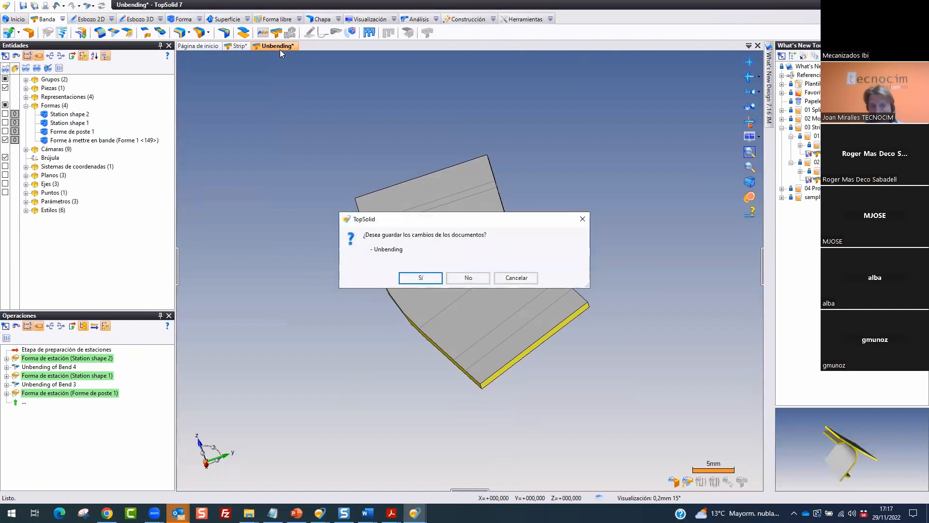
left_click(467, 278)
middle_click(239, 47)
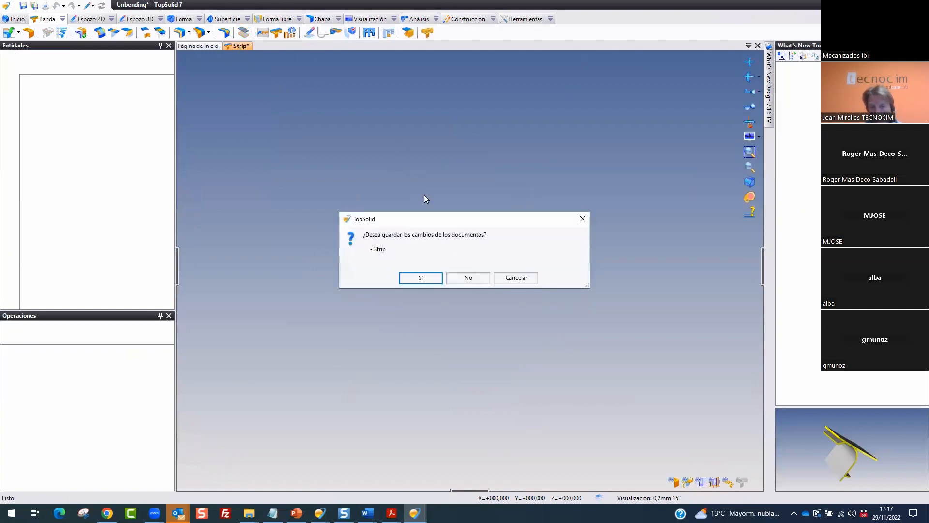
left_click(471, 276)
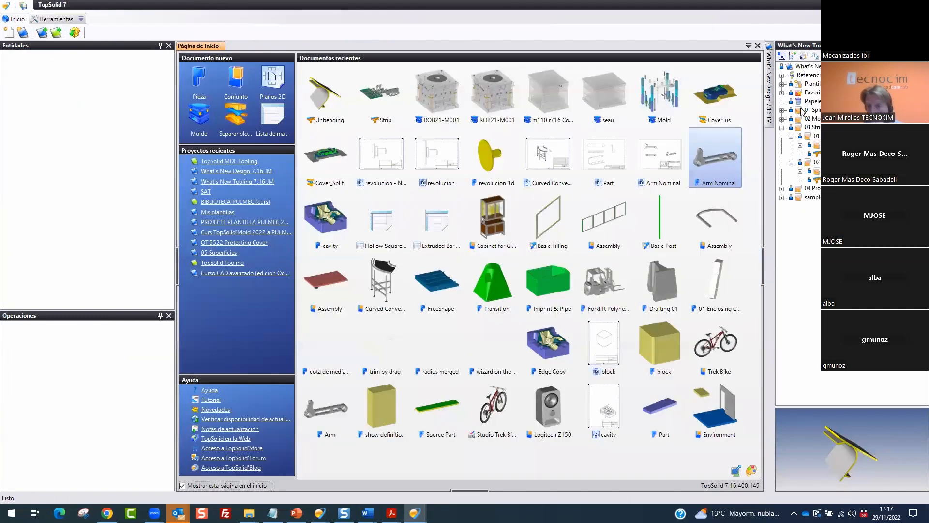
Collapse the 03 strip folder in the project and open Punch Template from the project's templates folder
left_click(782, 127)
left_click(782, 93)
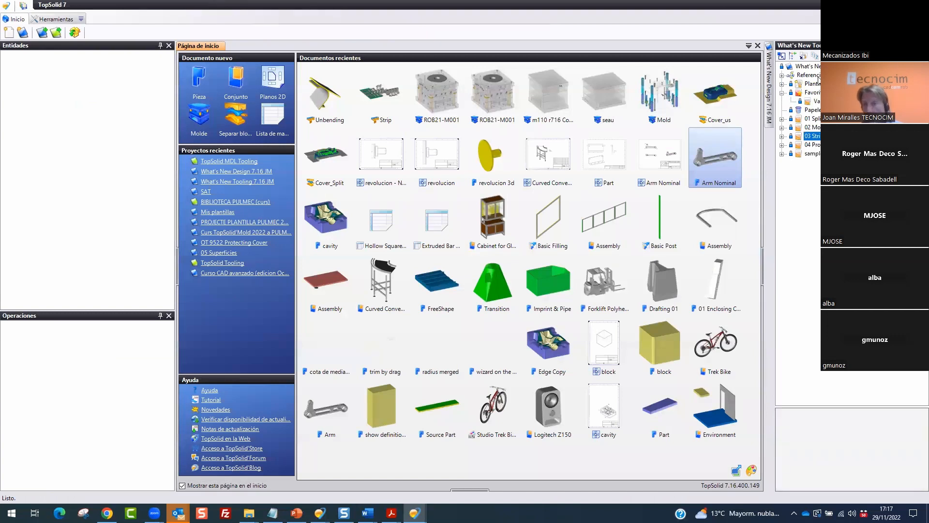
left_click(783, 144)
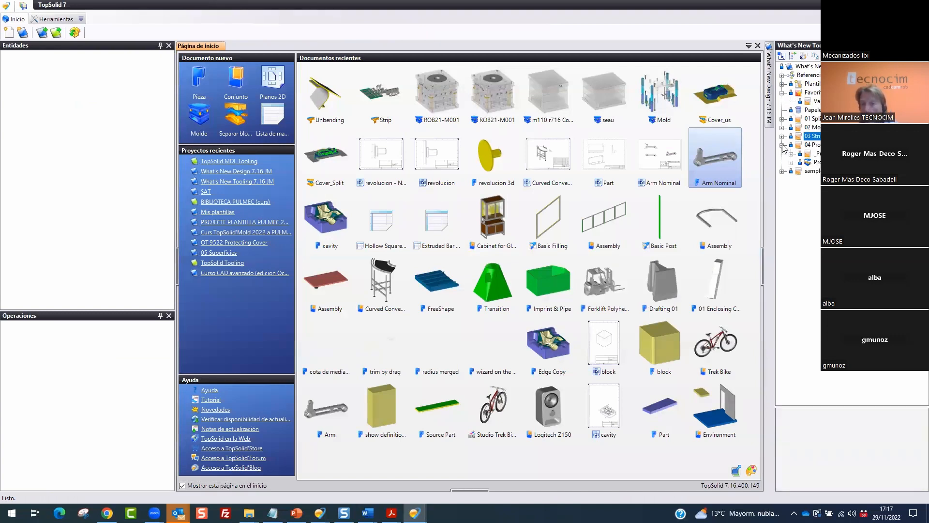
left_click(782, 93)
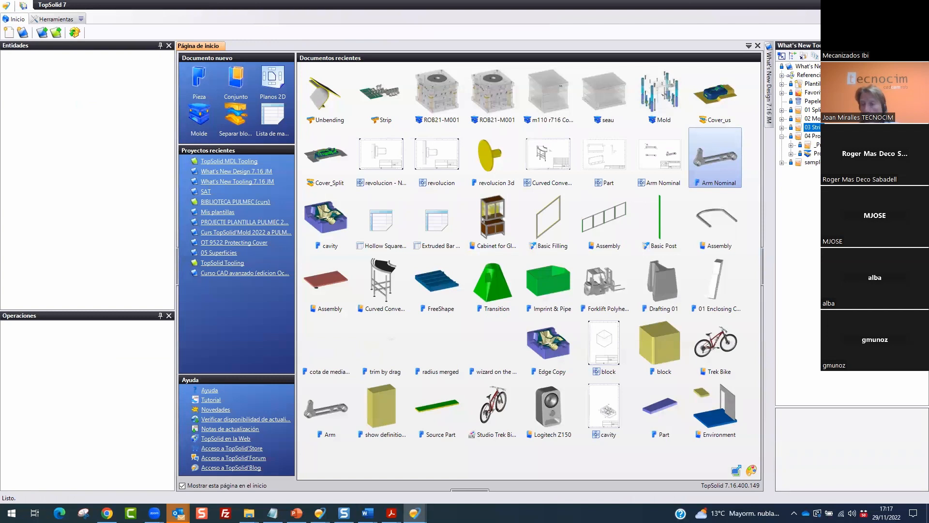
left_click(782, 84)
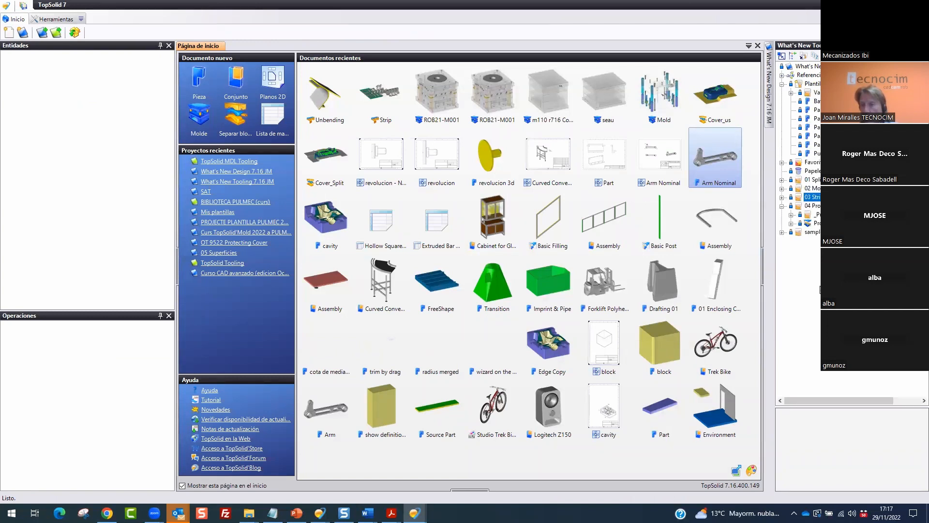
left_click(817, 153)
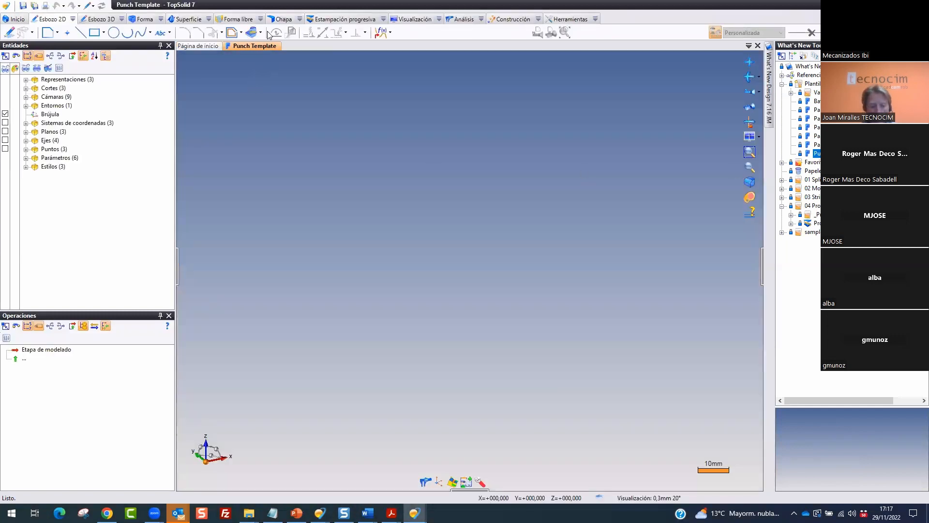
left_click_drag(275, 20, 270, 29)
key("Escape")
Display the template's document options, set the modelling linear tolerance to 0,05 mm, and save the template
right_click(72, 50)
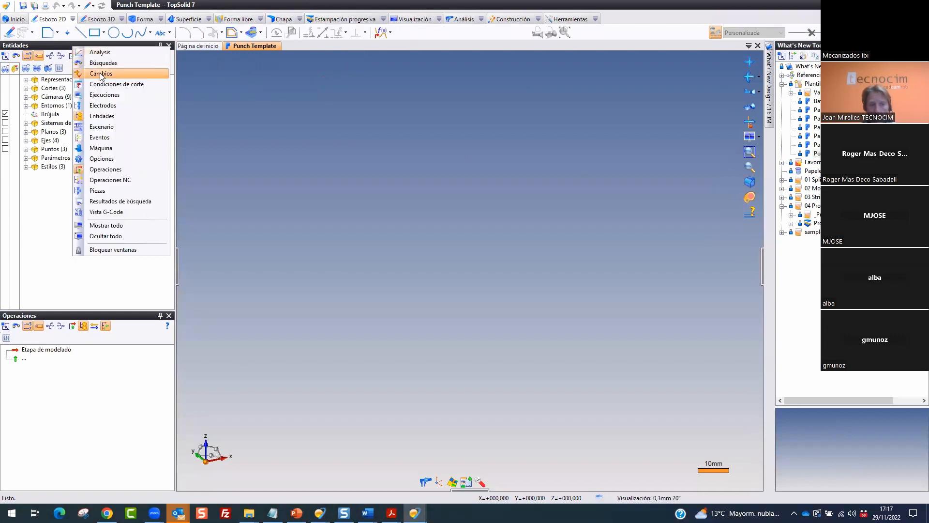
left_click(104, 160)
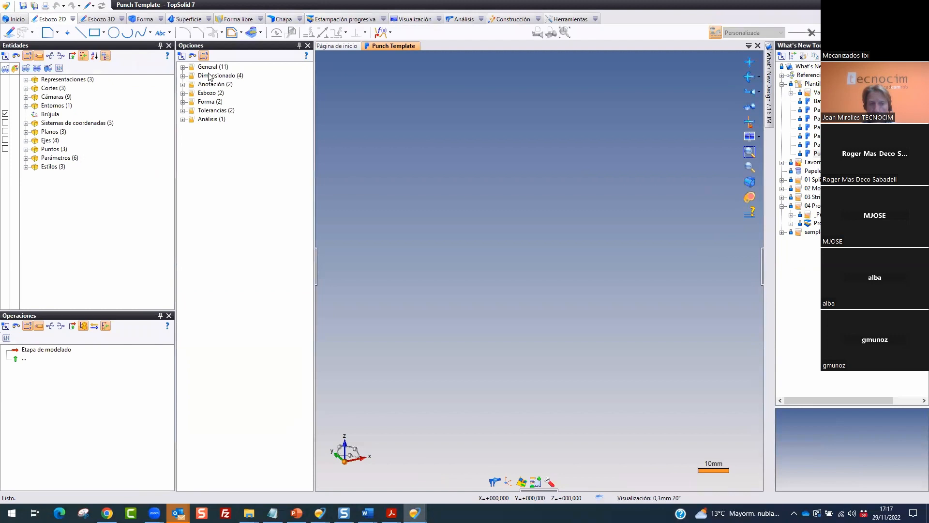
double_click(212, 67)
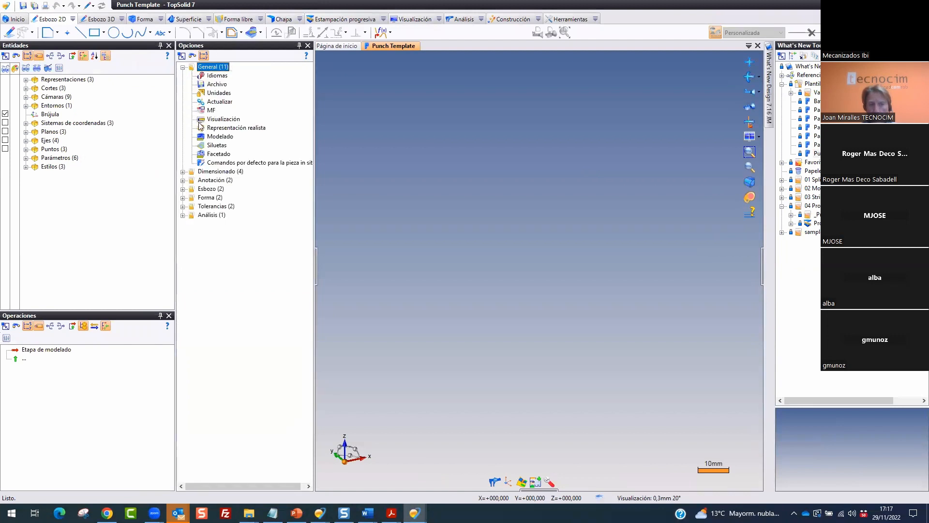
double_click(221, 136)
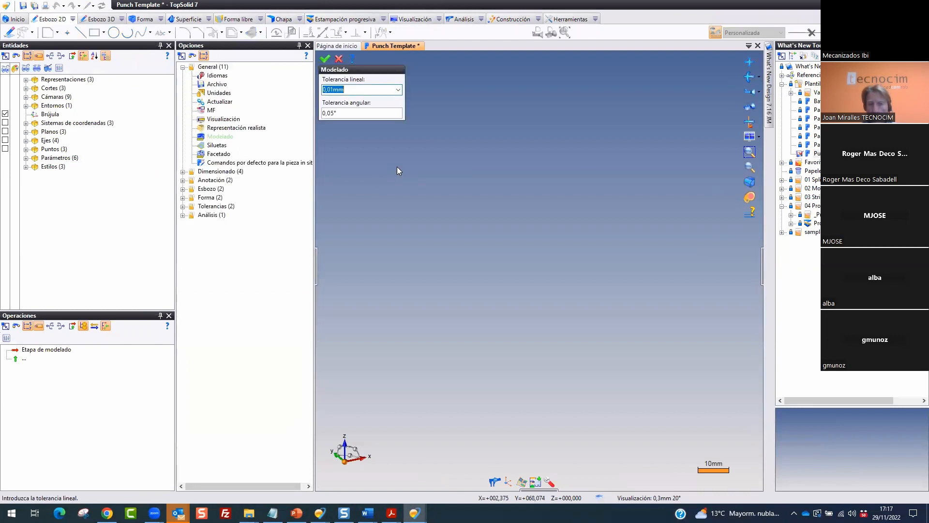
left_click(356, 90)
type("5")
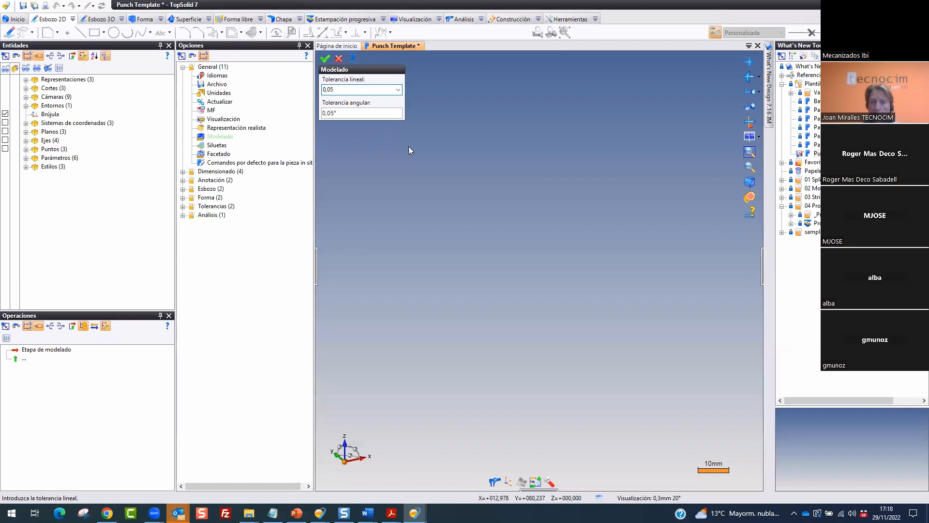
left_click(325, 58)
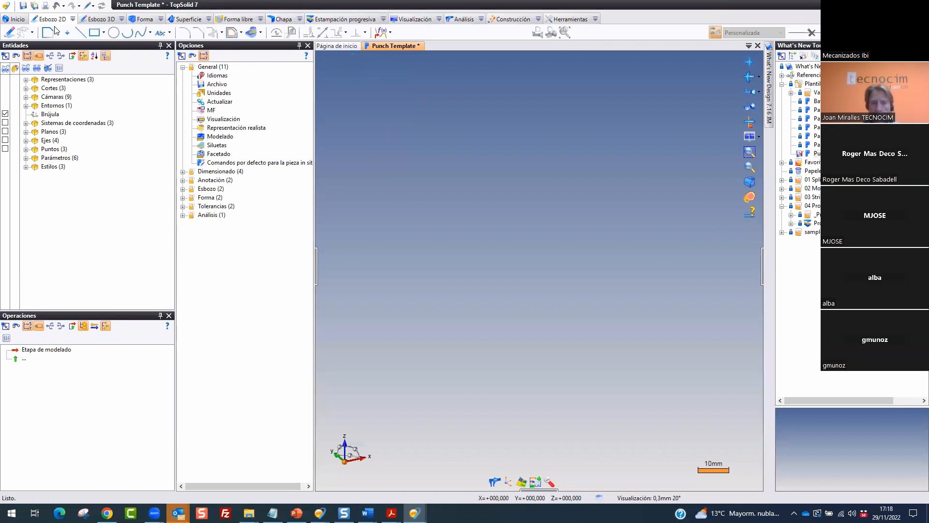
left_click(21, 6)
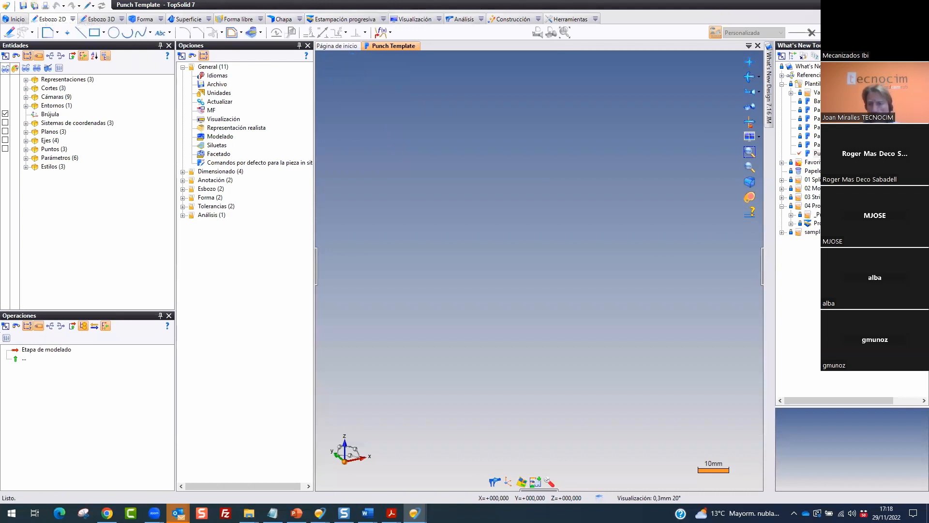
Open the Progressive die document from the 04 folder without updating its references, and close the document options display
double_click(817, 223)
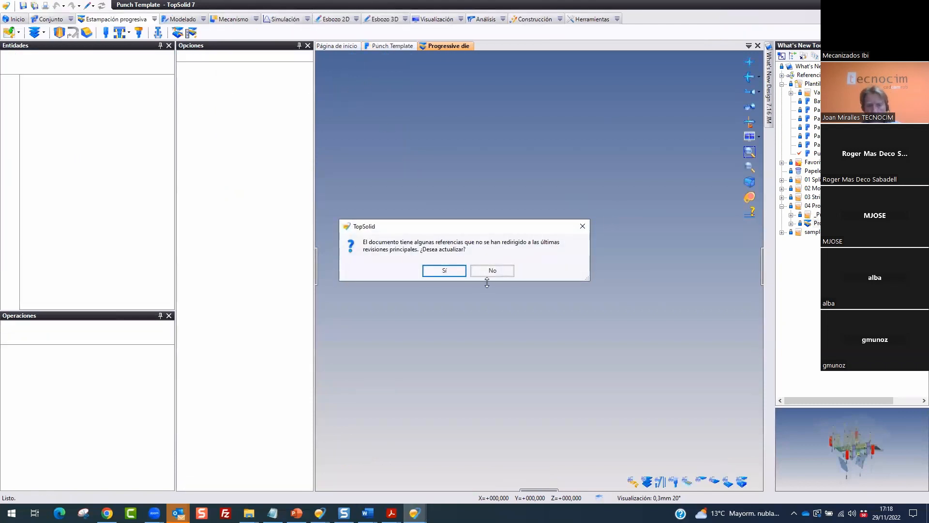
left_click(492, 270)
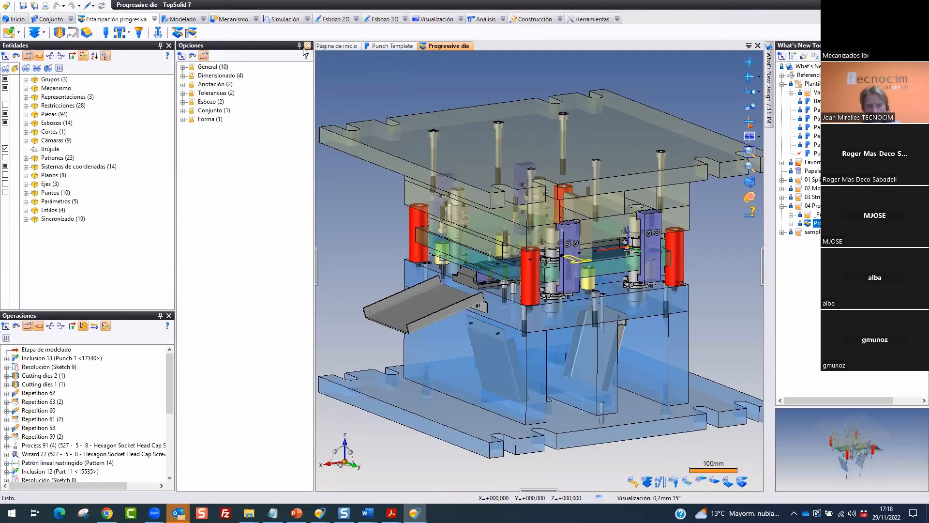
left_click(308, 46)
scroll(676, 265, "up", 3)
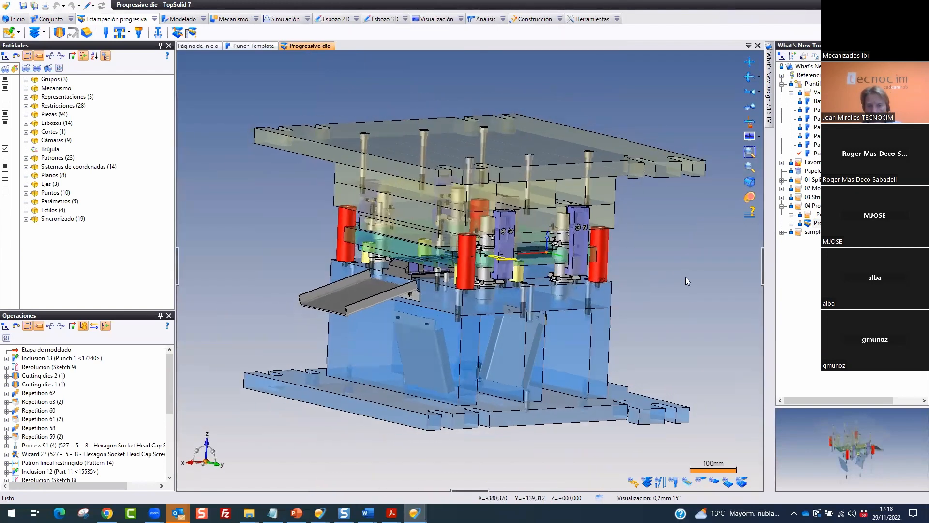
Hide the tool groups around the forming block and select the yellow punch profile, Sketch 9
left_click(702, 482)
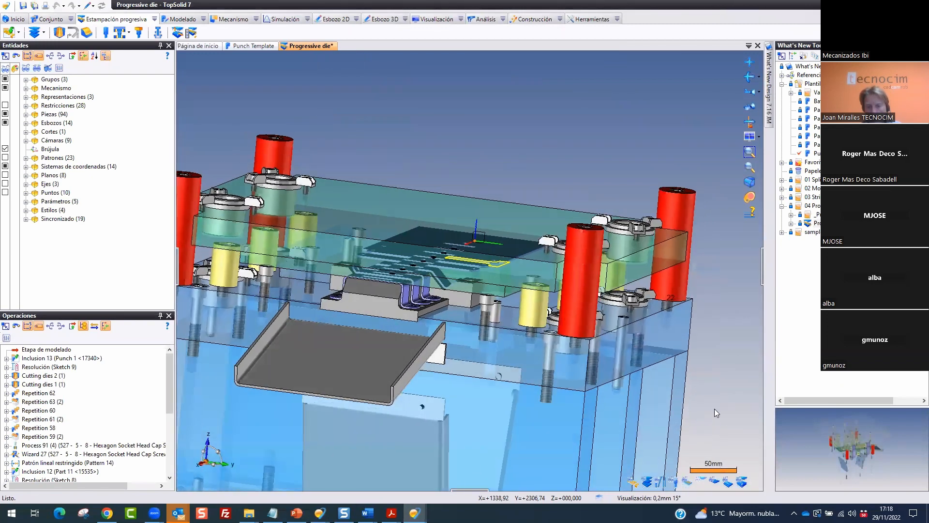
left_click(741, 482)
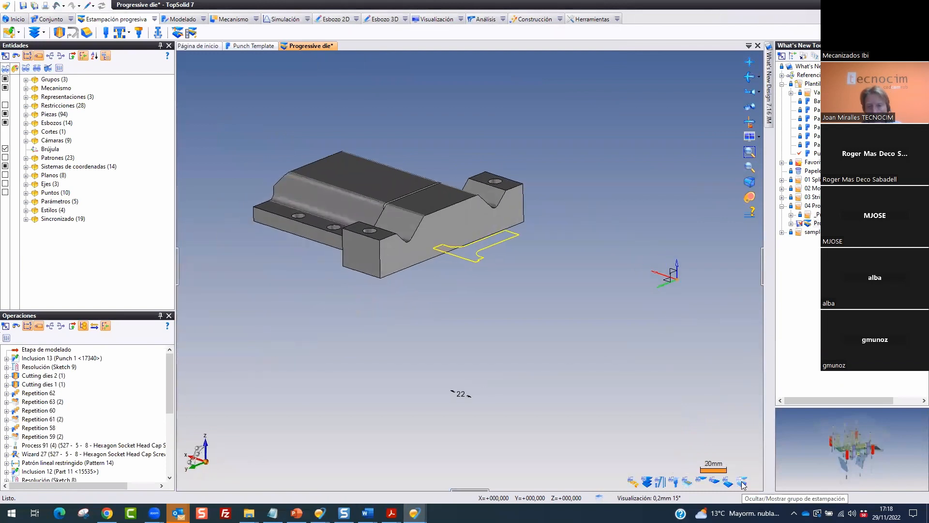
left_click(526, 223)
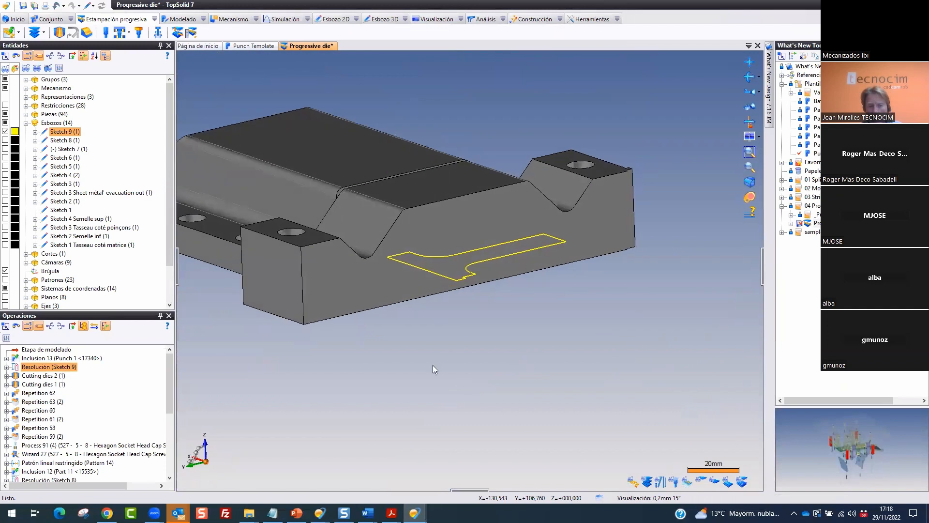
Roll the modelling stage back to before Inclusion 13 (Punch 1), and start an in-situ punch using the Sketch 9 profile
left_click_drag(58, 349, 57, 365)
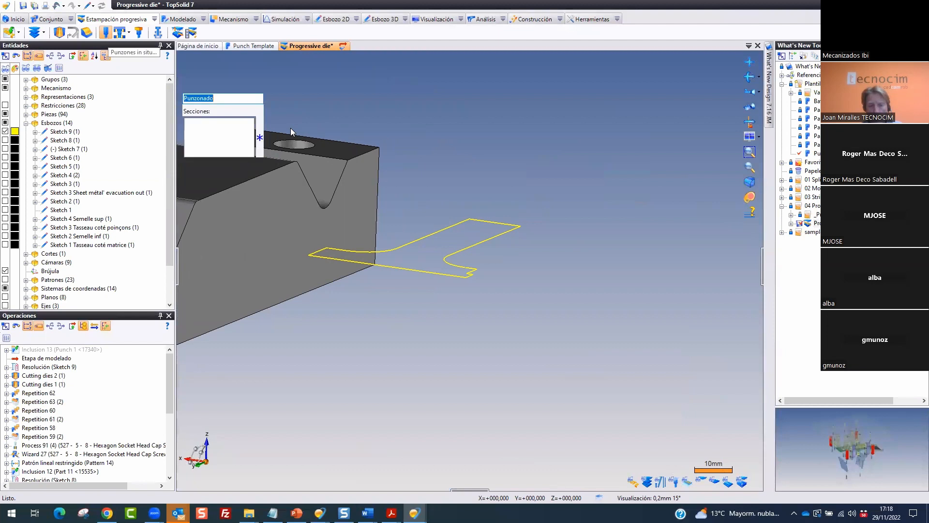
left_click(440, 233)
scroll(539, 189, "down", 1)
scroll(539, 193, "down", 2)
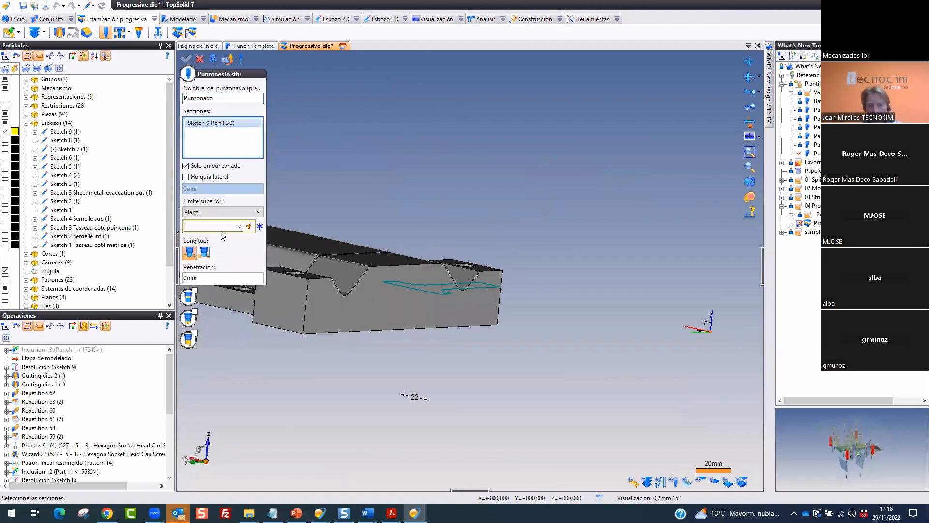
Redisplay the upper tool group and use the plane between its lower plates as the punch's upper limit
left_click(704, 476)
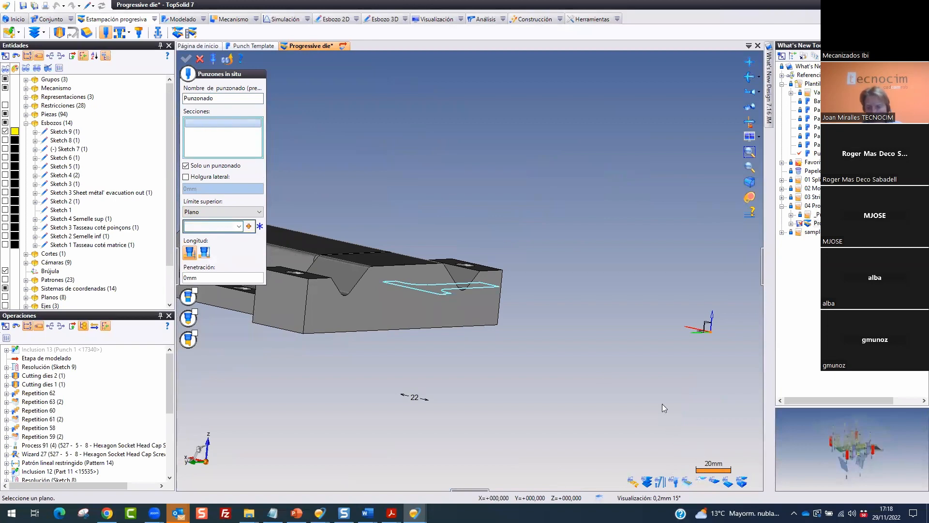
scroll(635, 353, "down", 2)
middle_click_drag(635, 354, 614, 363)
scroll(615, 367, "up", 4)
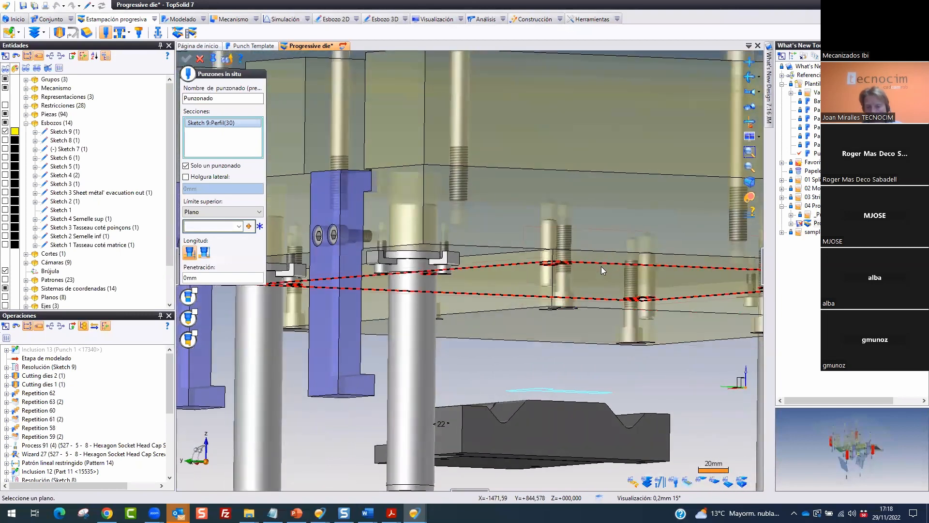
left_click(601, 266)
middle_click_drag(673, 367, 733, 440)
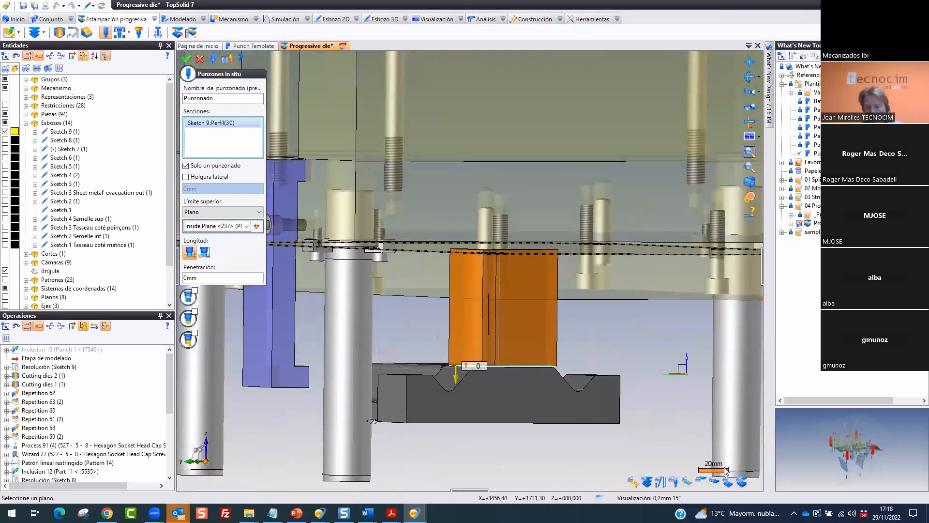
middle_click_drag(629, 425, 436, 421)
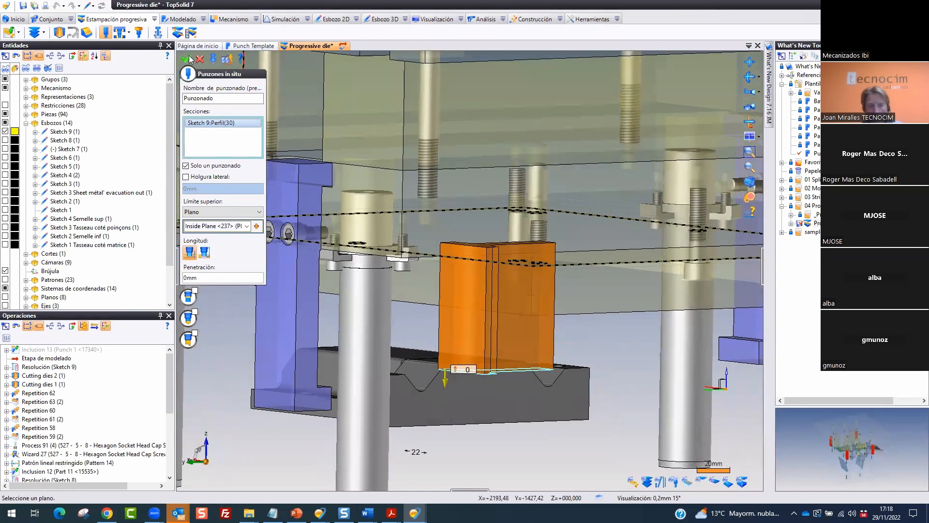
Create the in-situ punch with Punch Template from the project templates, and leave the punch command
left_click(186, 59)
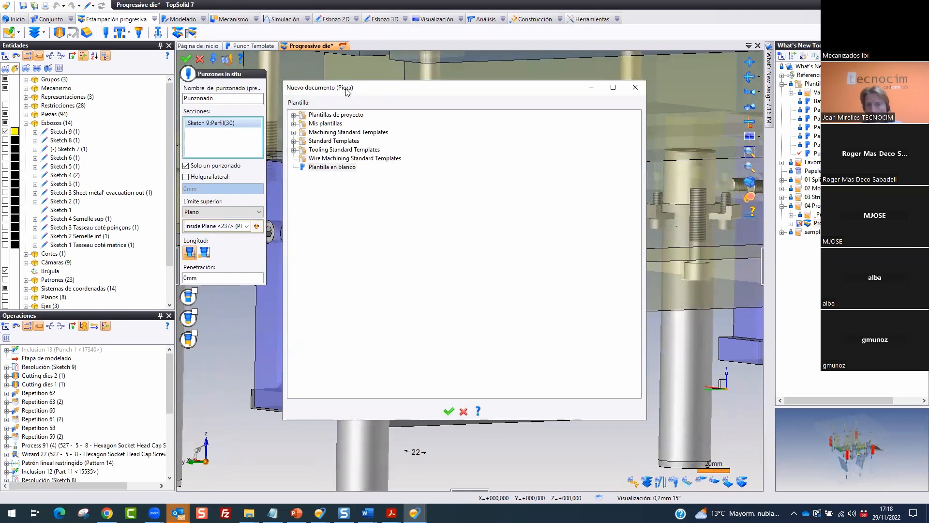
left_click_drag(347, 91, 426, 130)
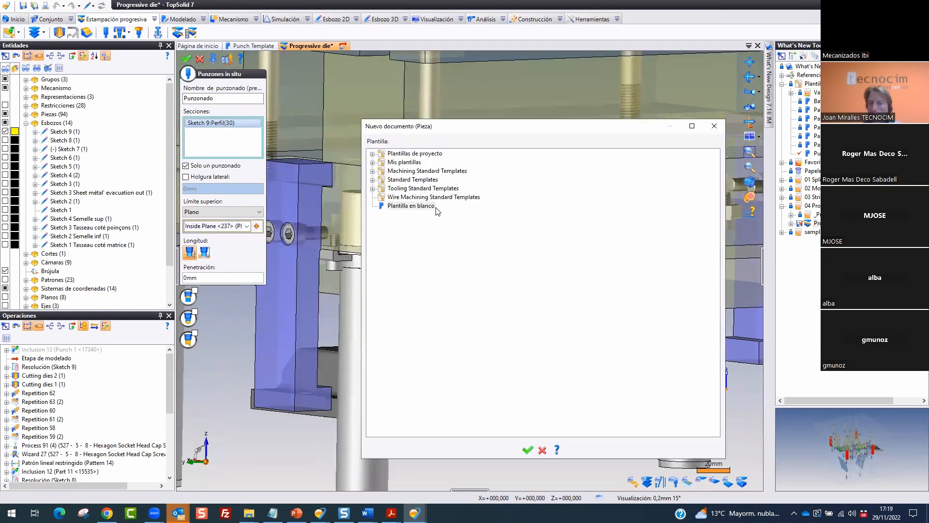
left_click(372, 155)
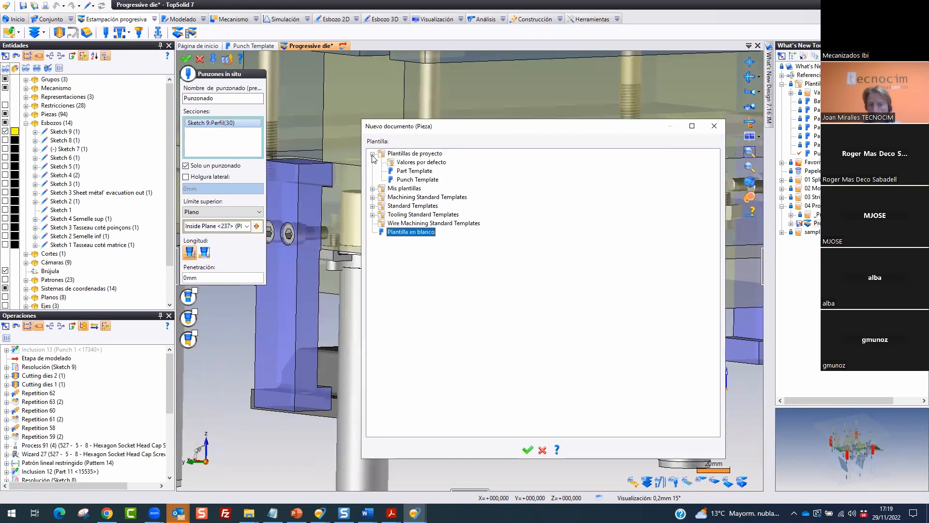
left_click(417, 180)
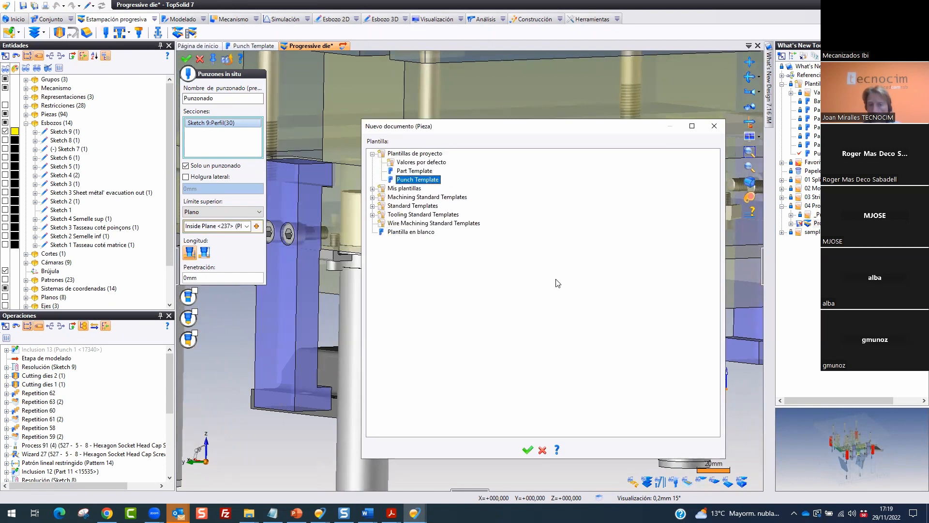
left_click(528, 450)
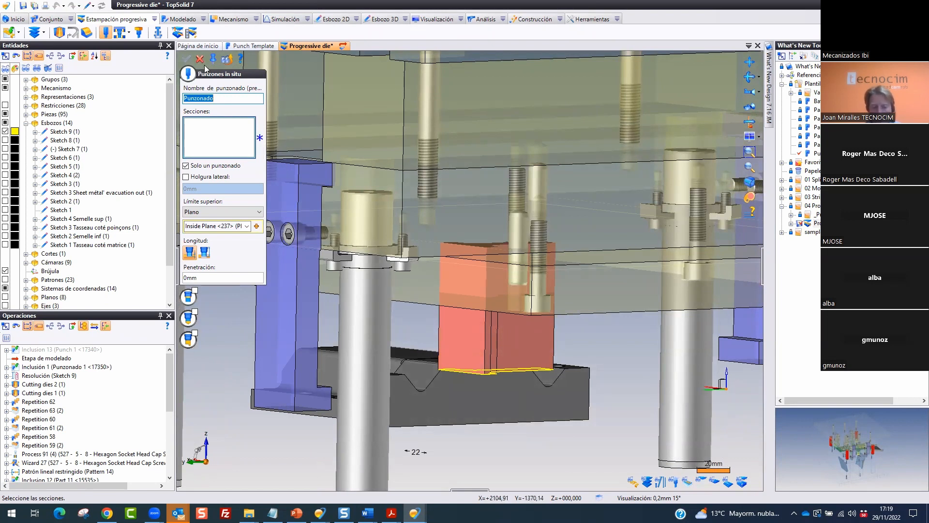
mouse_move(258, 65)
left_mouse_down()
mouse_move(292, 27)
mouse_move(273, 5)
left_mouse_up()
key("Escape")
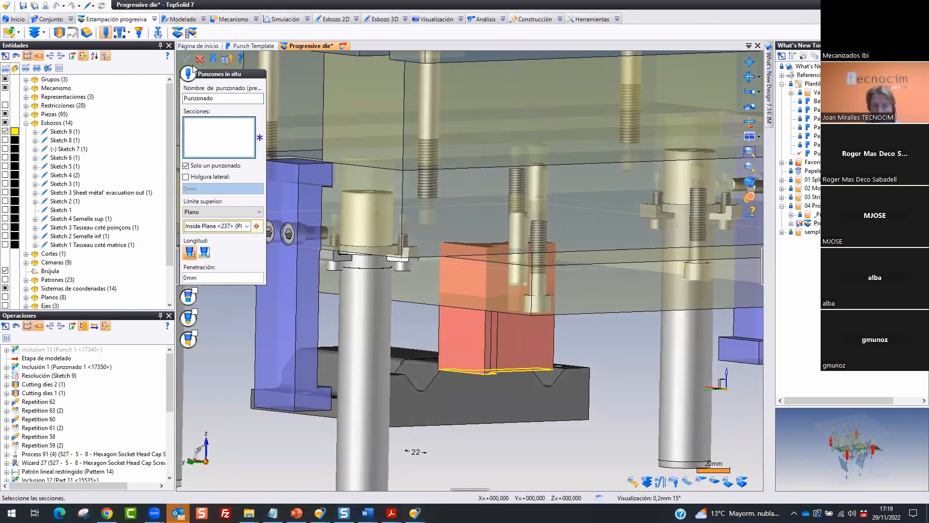
left_click(200, 58)
Identify the new punch's inclusion operation and open the punch part in its own document
left_click(80, 367)
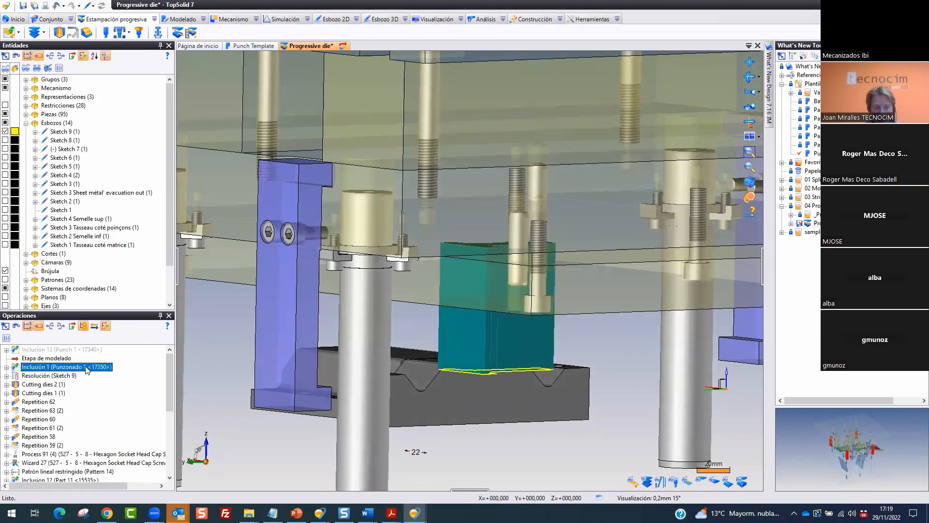
left_click(518, 445)
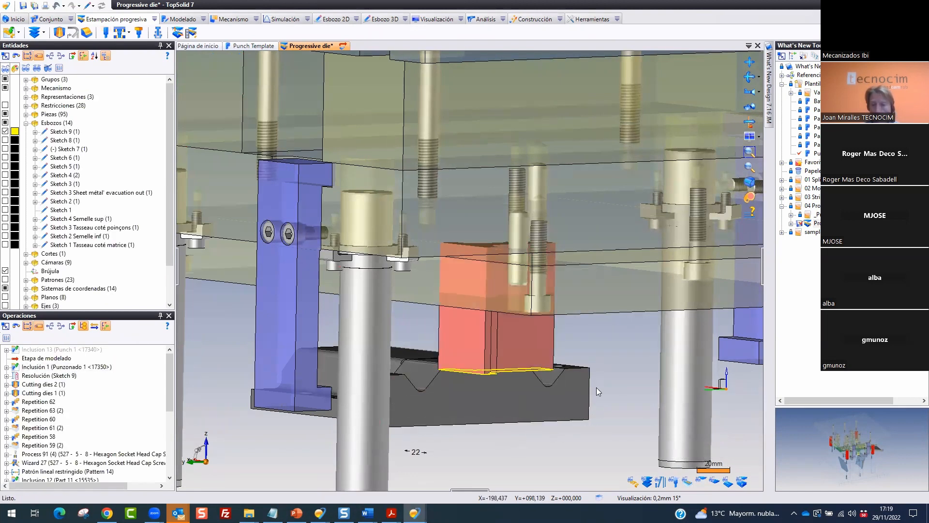
right_click(523, 340)
left_click(561, 464)
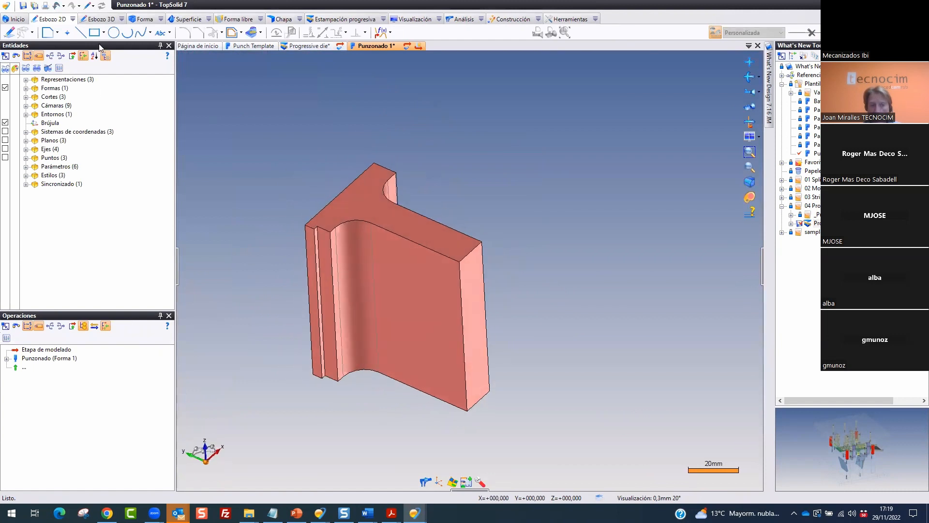
Display the punch document's options beside a narrower entity tree and open its general Modelado tolerance settings
right_click(100, 47)
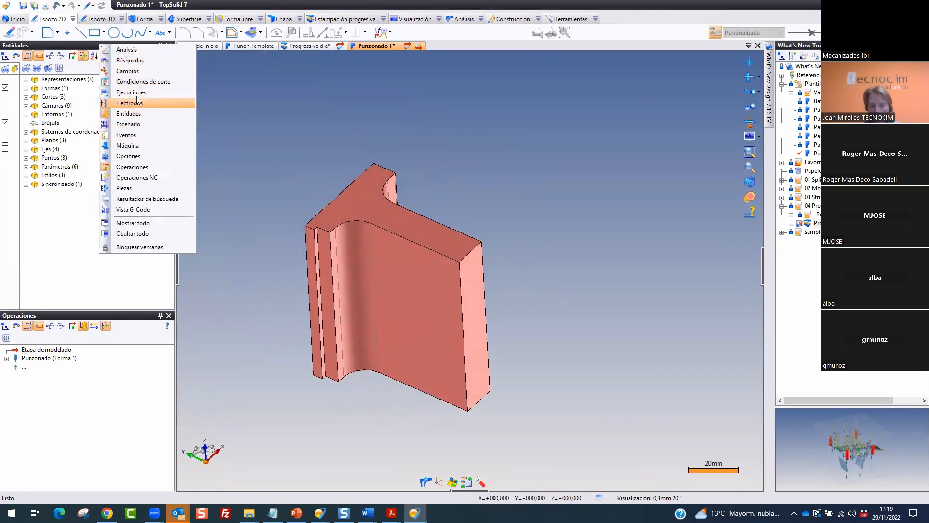
left_click(134, 160)
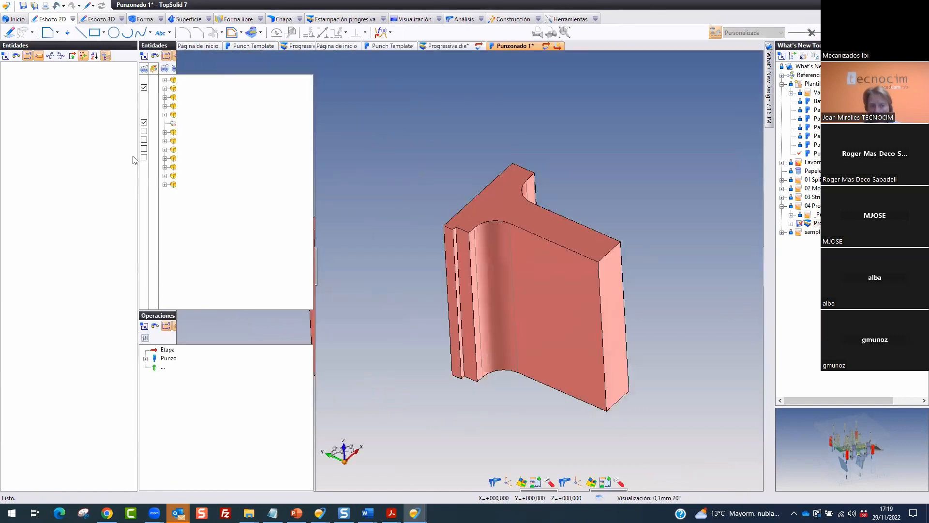
left_click(183, 67)
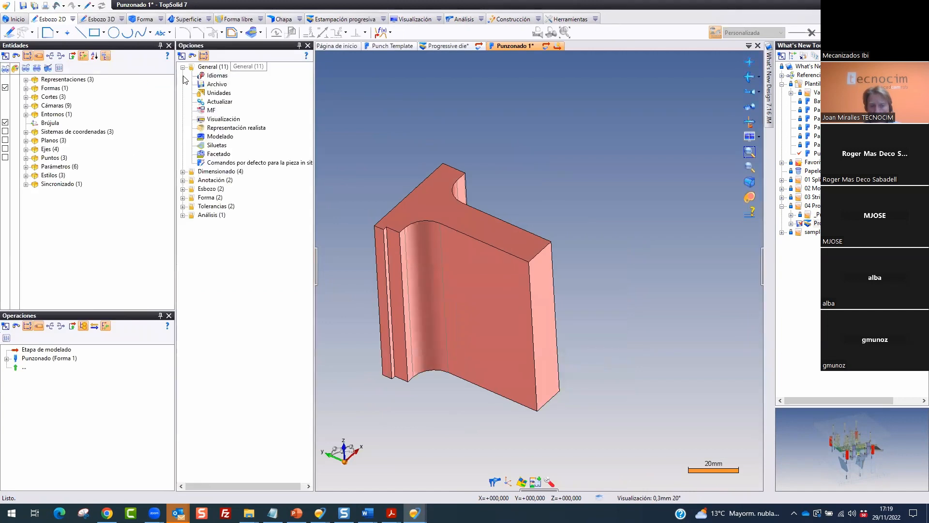
left_click(220, 137)
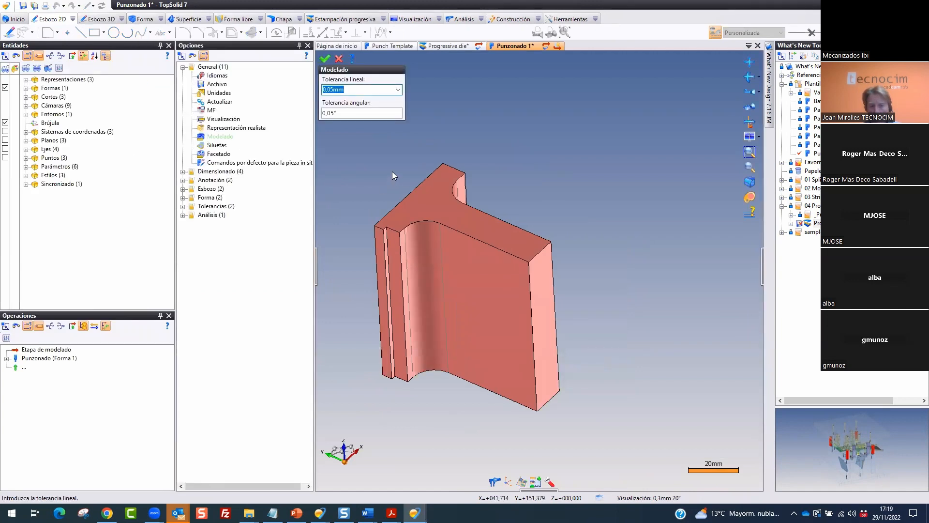
mouse_move(348, 81)
left_mouse_down()
mouse_move(375, 105)
mouse_move(358, 60)
left_mouse_up()
mouse_move(820, 128)
left_mouse_down()
mouse_move(777, 145)
mouse_move(822, 172)
left_mouse_up()
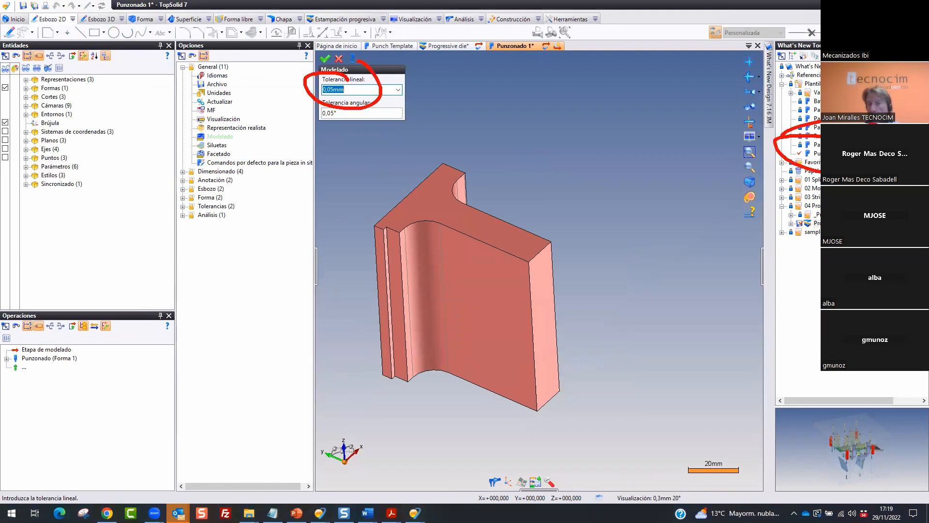
key("Escape")
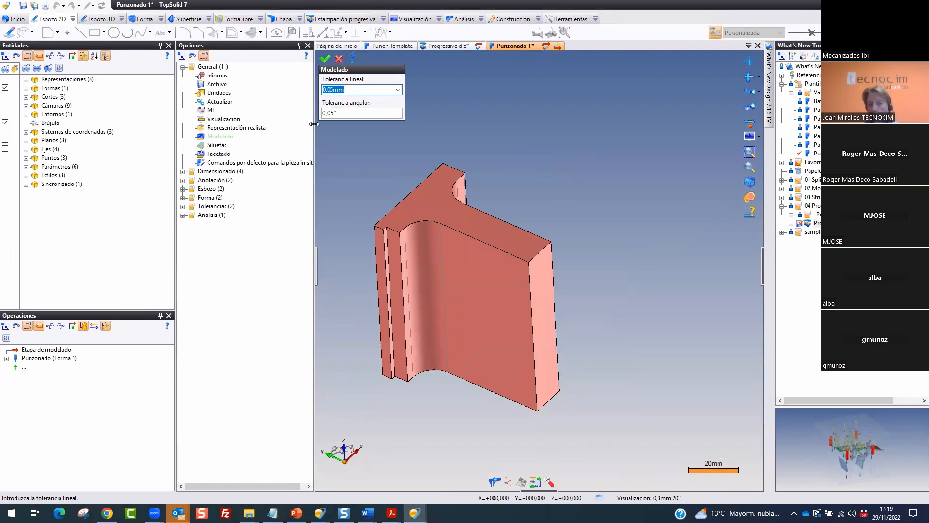
left_click_drag(173, 144, 125, 141)
left_click_drag(266, 141, 250, 141)
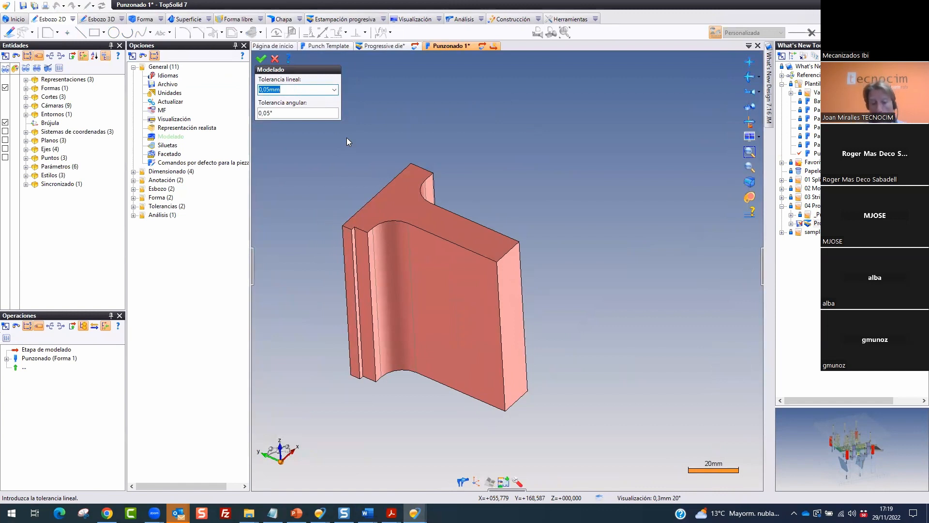
Read the help page on Modelado linear and angular tolerances, and close the help and tolerance settings without changes
left_click(288, 59)
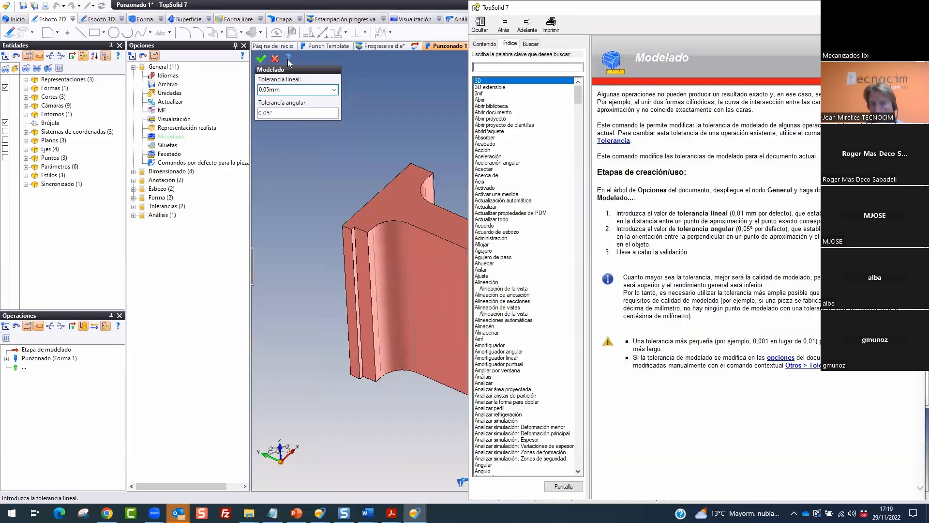
double_click(696, 10)
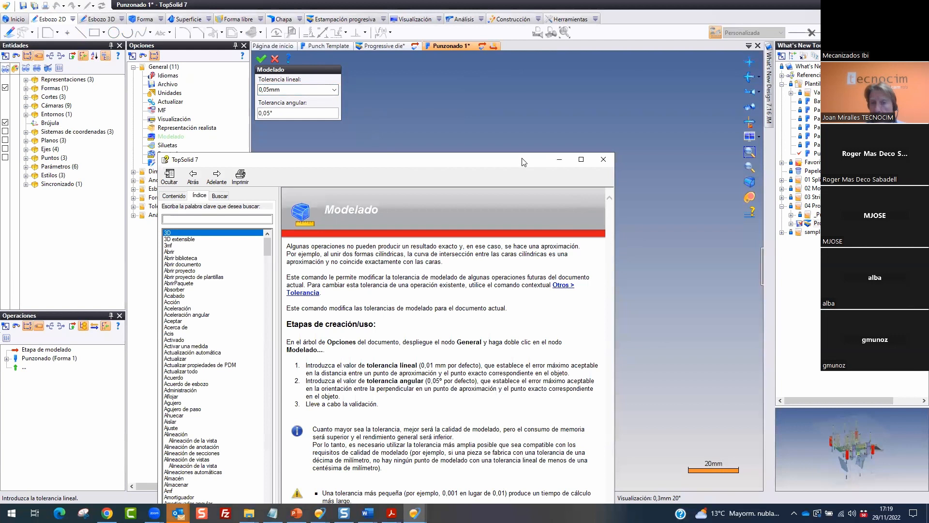
left_click_drag(523, 161, 562, 120)
mouse_move(632, 197)
left_mouse_down()
mouse_move(541, 165)
mouse_move(324, 138)
mouse_move(288, 343)
mouse_move(364, 502)
mouse_move(728, 462)
mouse_move(669, 207)
mouse_move(510, 136)
left_mouse_up()
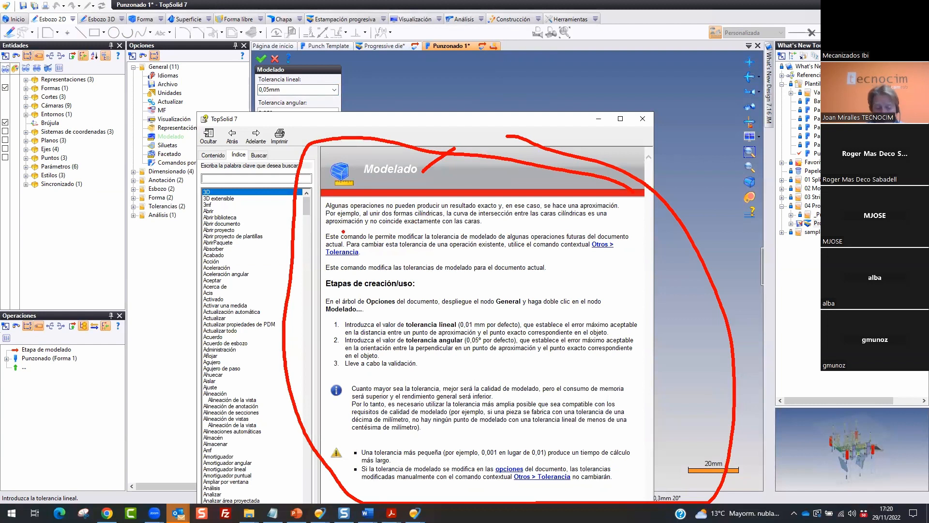
mouse_move(453, 239)
left_mouse_down()
mouse_move(559, 238)
mouse_move(540, 235)
left_mouse_up()
key("Escape")
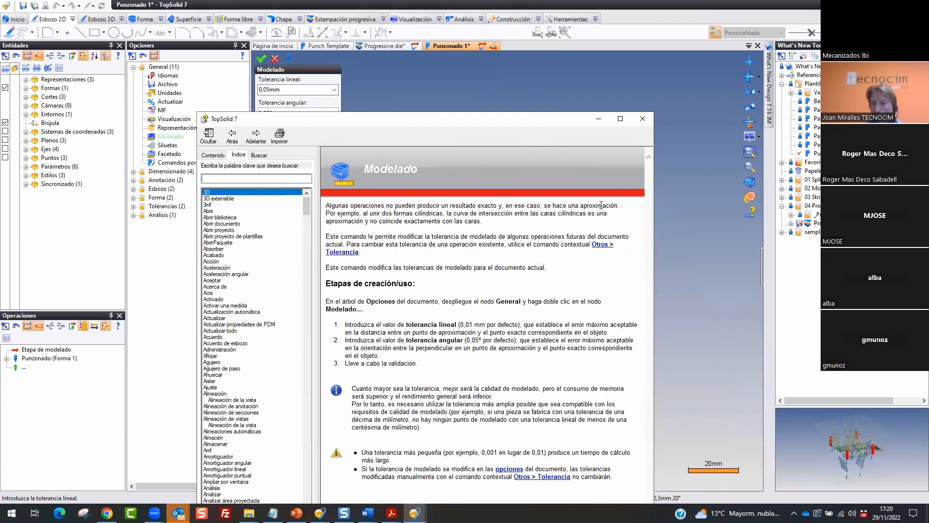
key("ctrl+2")
mouse_move(468, 221)
left_mouse_down()
mouse_move(553, 244)
mouse_move(595, 244)
mouse_move(370, 231)
mouse_move(403, 270)
mouse_move(648, 237)
left_mouse_up()
key("Escape")
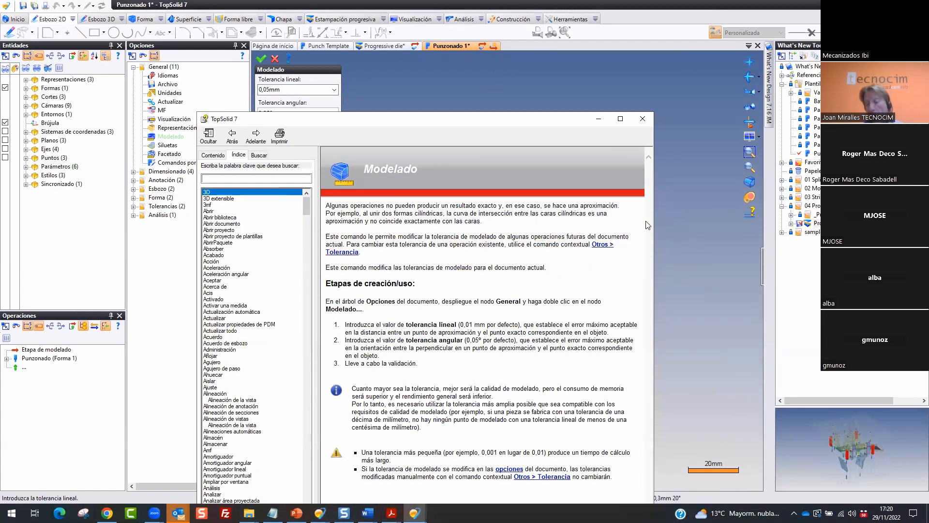
left_click(643, 118)
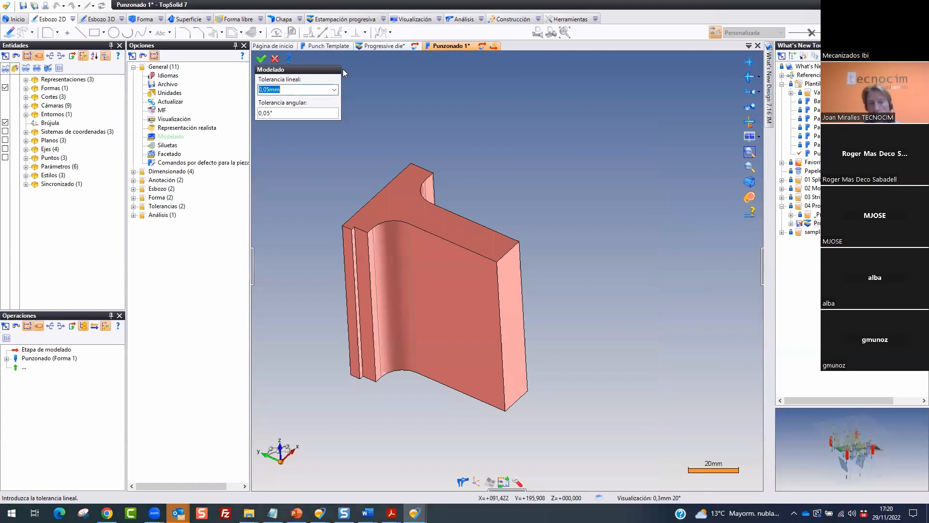
left_click(274, 59)
Leave the punch document without quitting the program, and view the whole Progressive die tool from above
key("alt+F4")
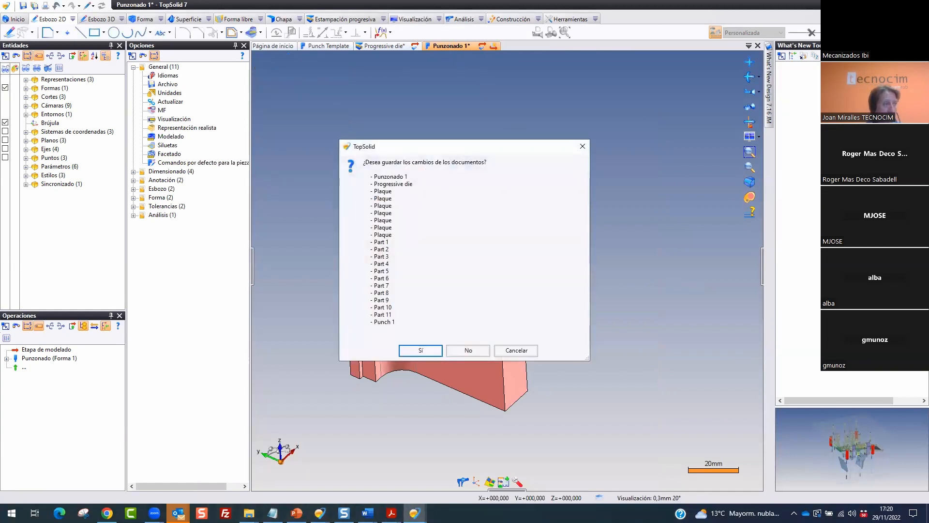
key("alt+Tab")
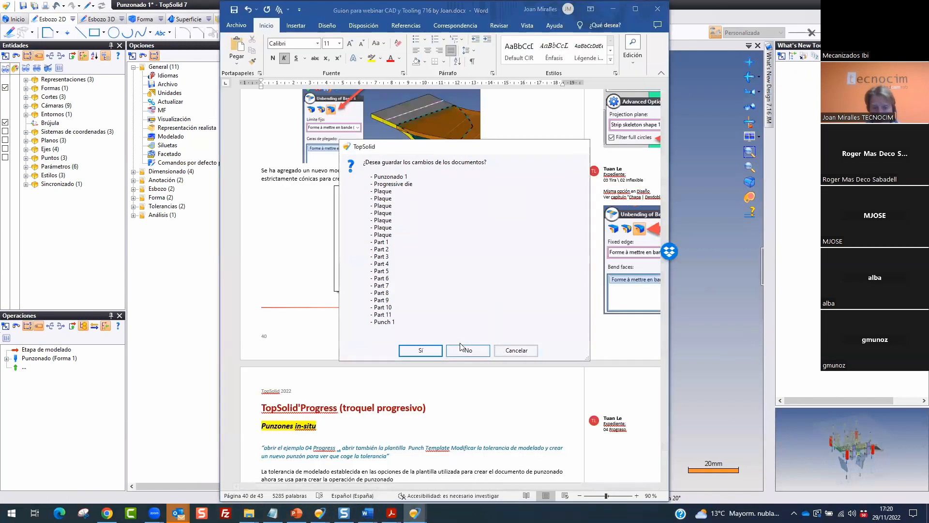
left_click(497, 350)
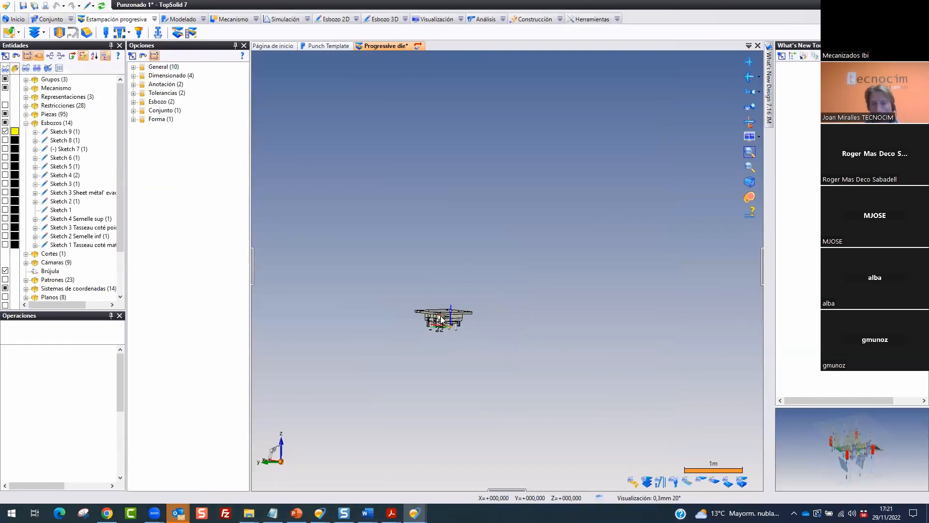
scroll(443, 310, "up", 4)
middle_click_drag(403, 185, 399, 141)
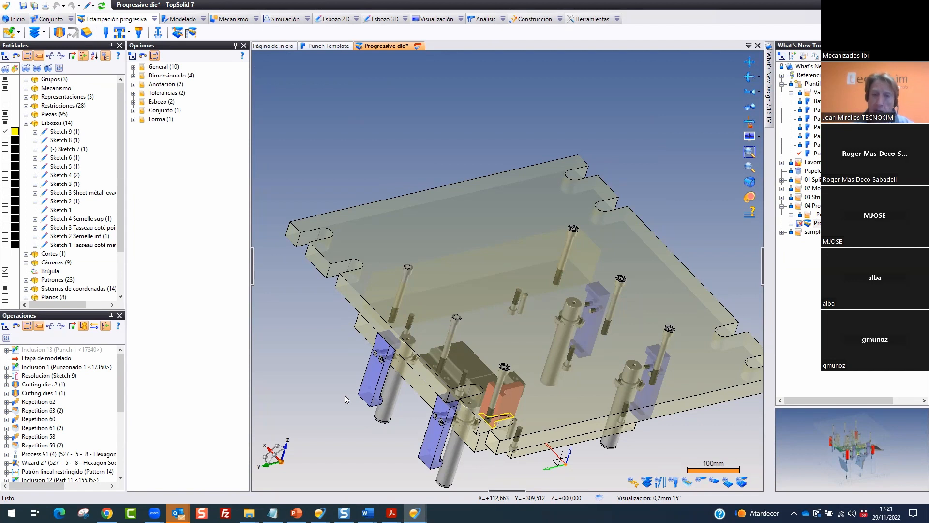
Show the start page and pin the What's New Design 7.16 project tree open beside the Tooling project
left_click(286, 47)
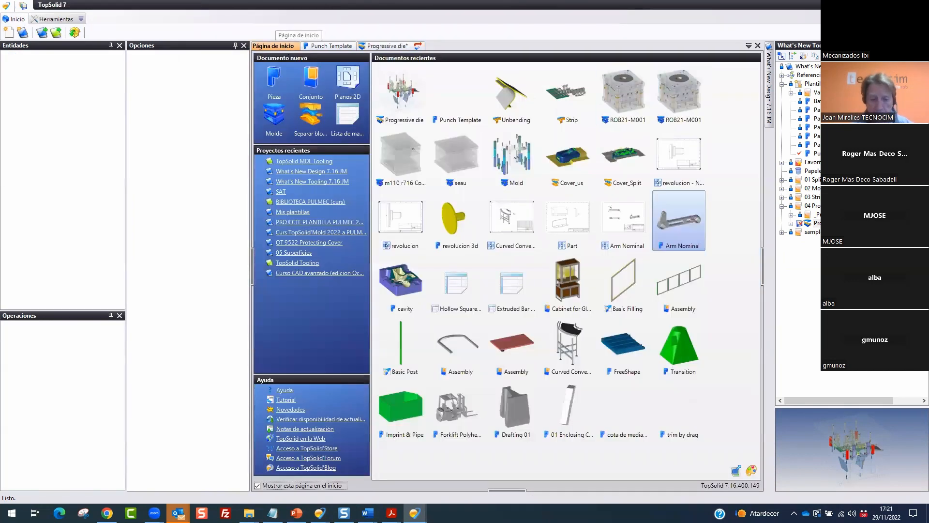
mouse_move(818, 50)
left_mouse_down()
mouse_move(799, 80)
mouse_move(856, 62)
left_mouse_up()
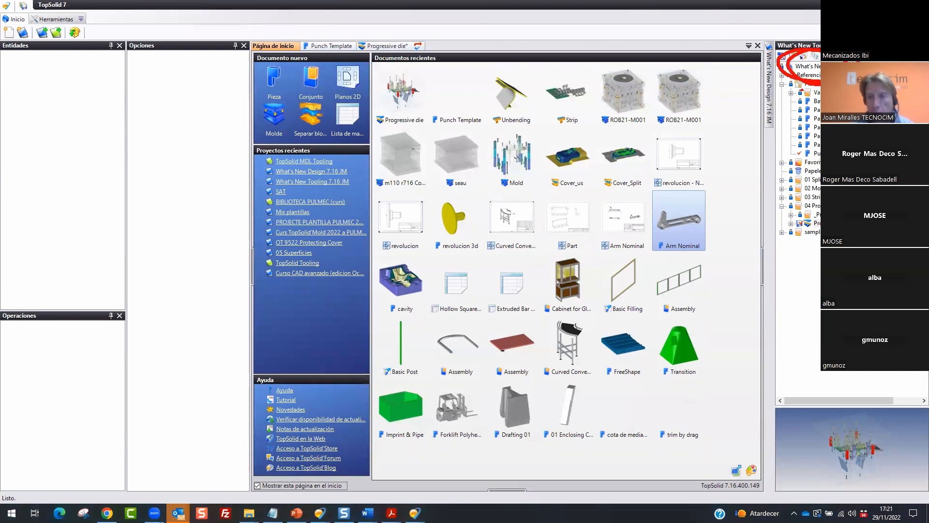
key("Escape")
mouse_move(771, 95)
key("ctrl+2")
mouse_move(744, 61)
left_mouse_down()
mouse_move(683, 70)
mouse_move(760, 57)
left_mouse_up()
left_click_drag(697, 103, 740, 111)
left_click_drag(691, 172, 708, 175)
left_click_drag(711, 213, 712, 228)
key("Escape")
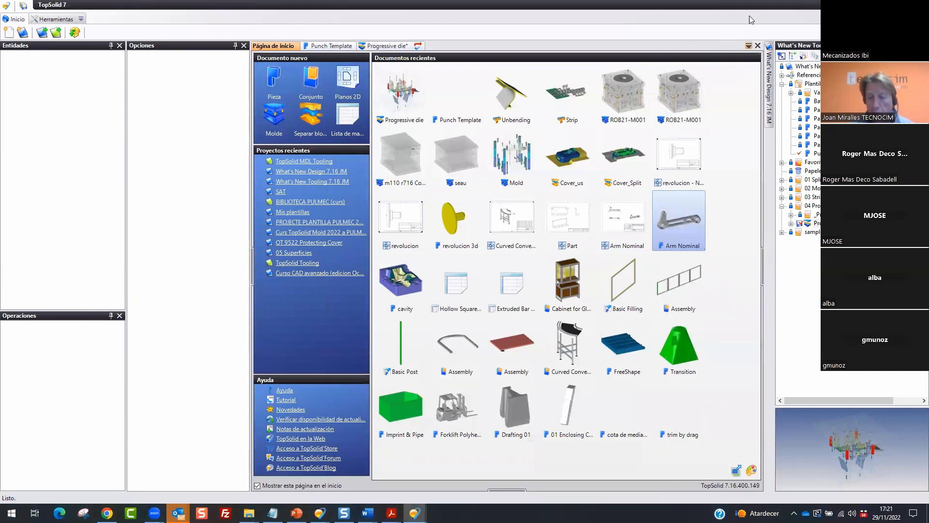
mouse_move(770, 64)
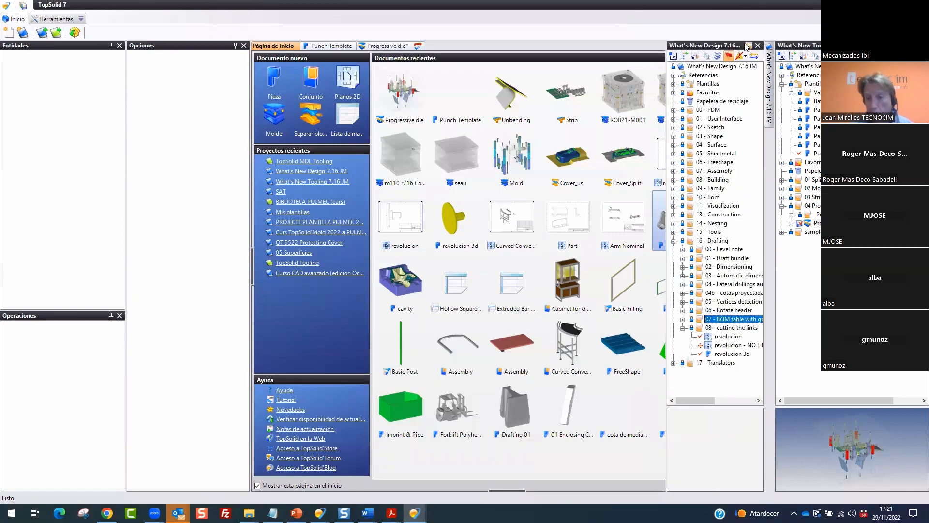
left_click(747, 46)
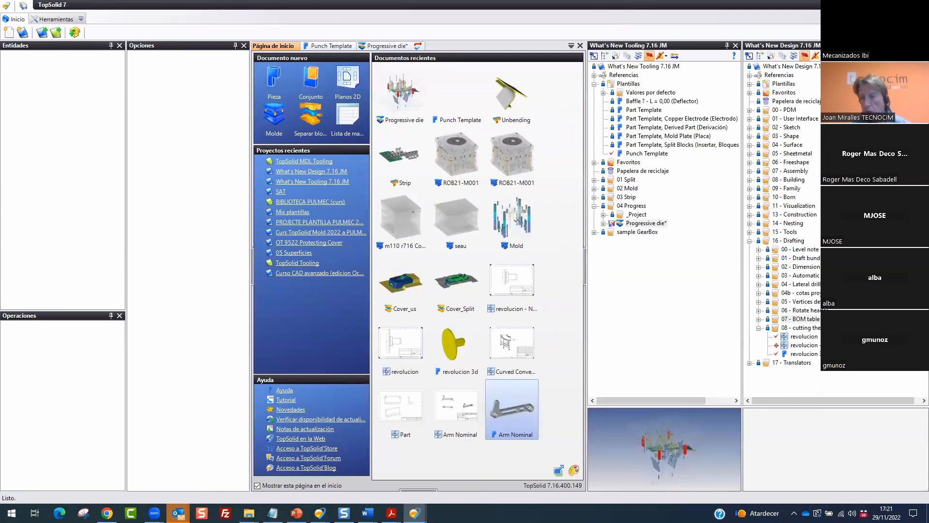